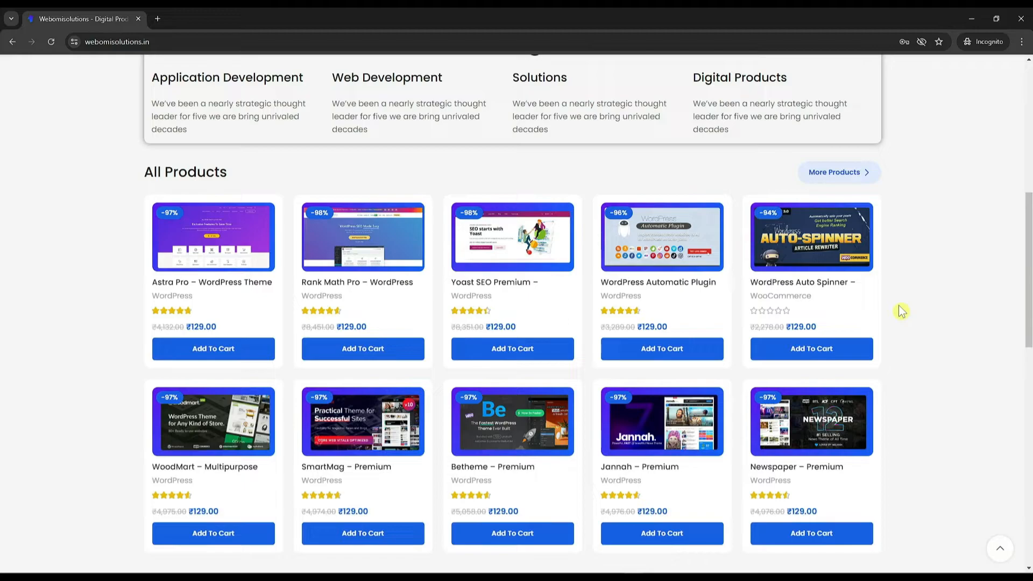
Step: Open the WoodMart theme product and fill in the billing first name and state Maharashtra
click(226, 471)
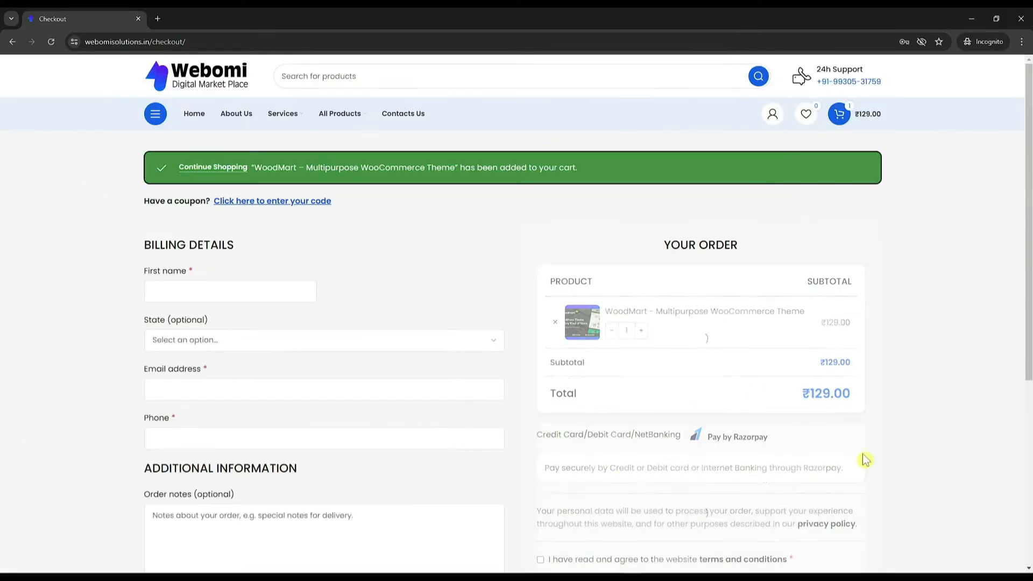
scroll(484, 418, down, 2)
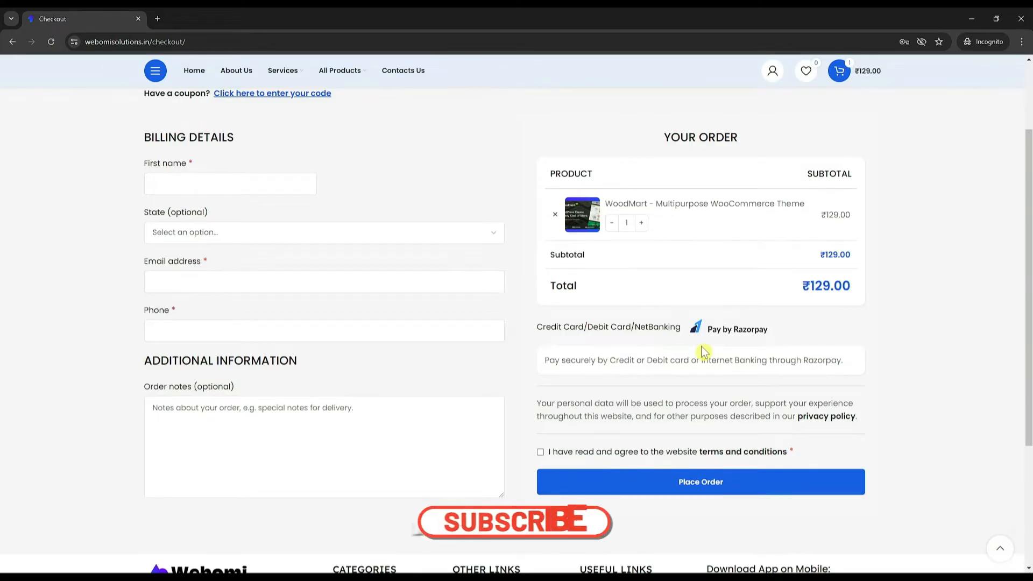
click(215, 183)
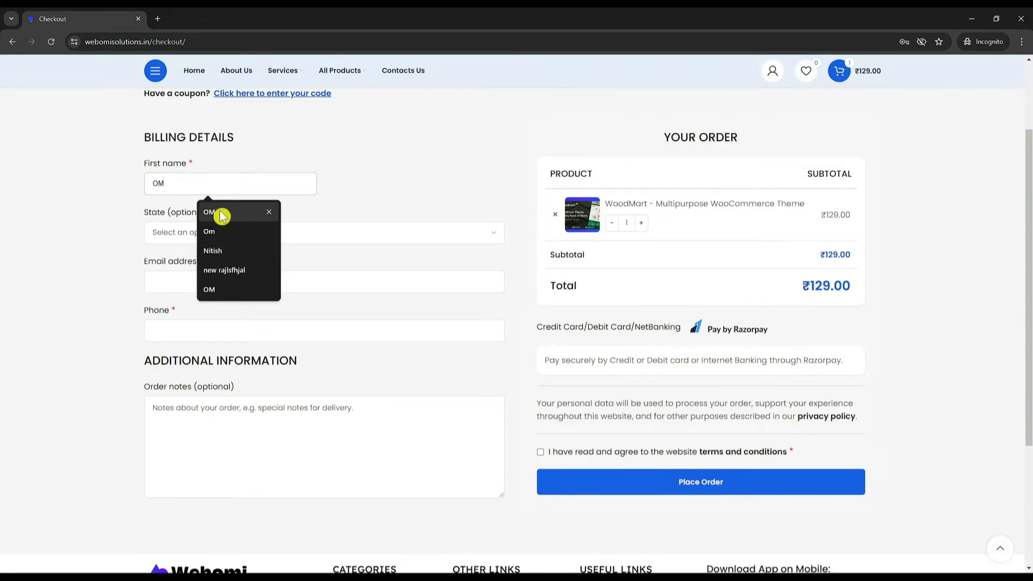
click(223, 215)
click(237, 237)
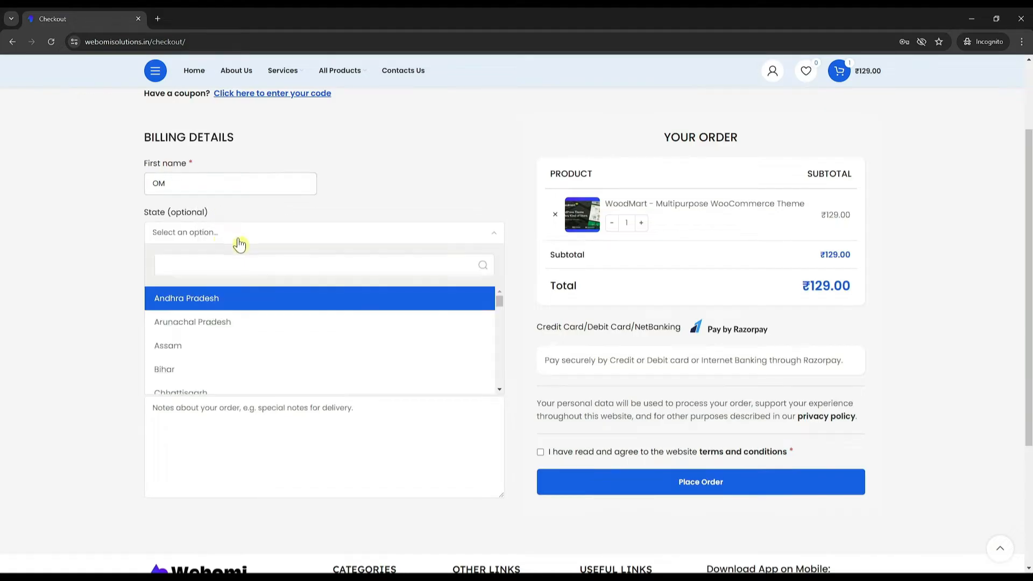
text(maha)
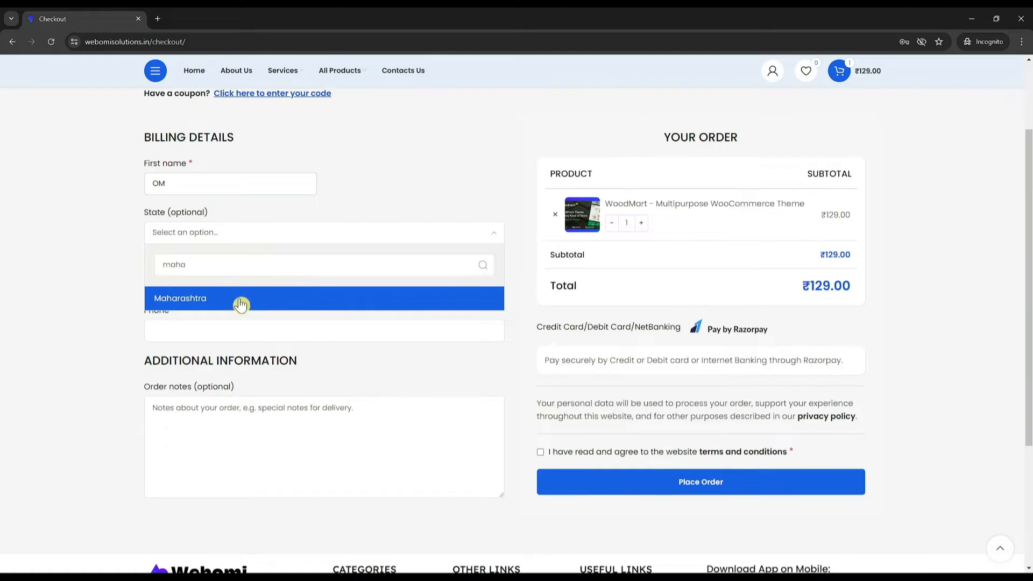
click(241, 304)
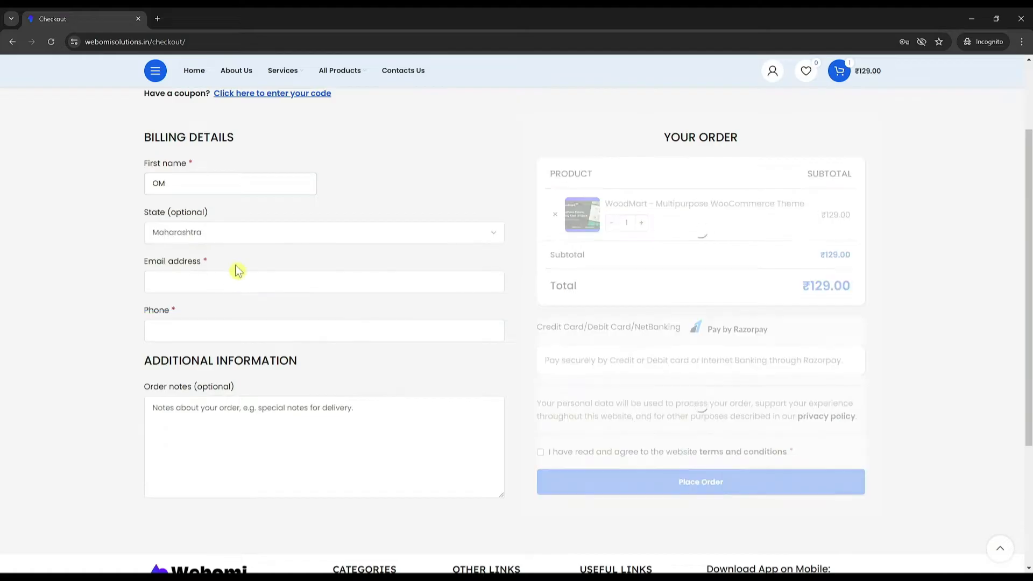
Step: Enter the billing e-mail and phone number, accept the terms, and submit the order
click(216, 283)
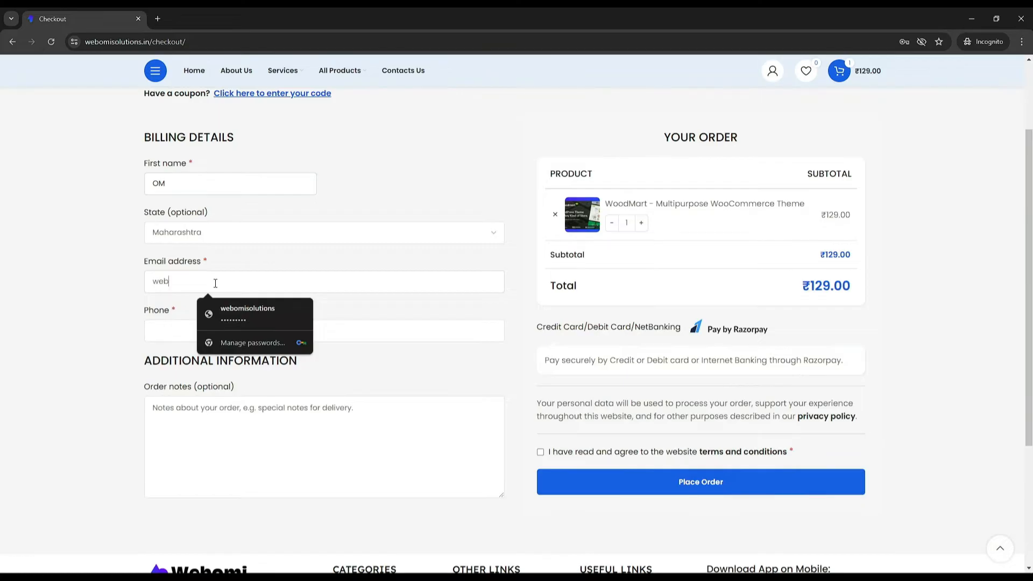
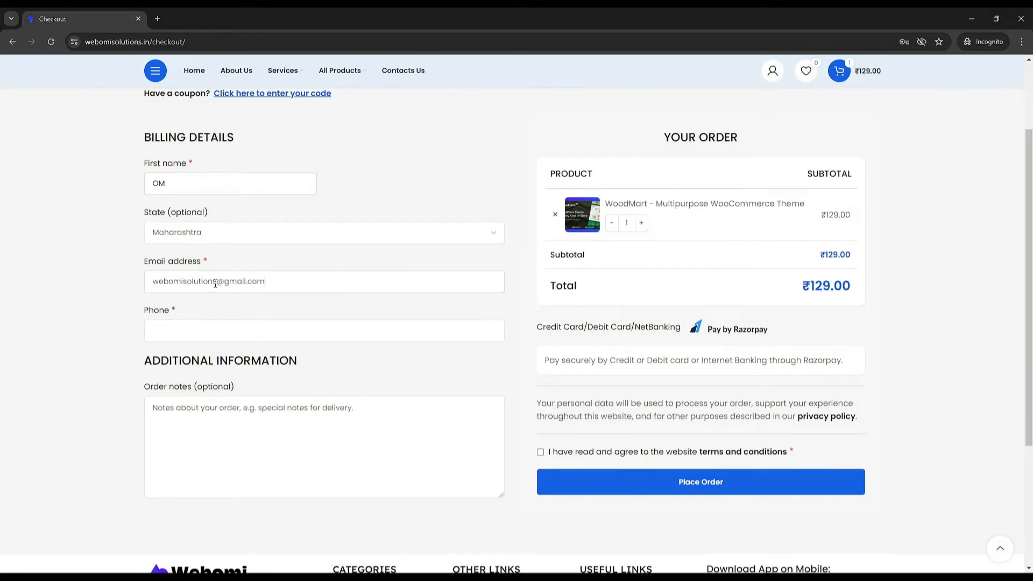
click(210, 329)
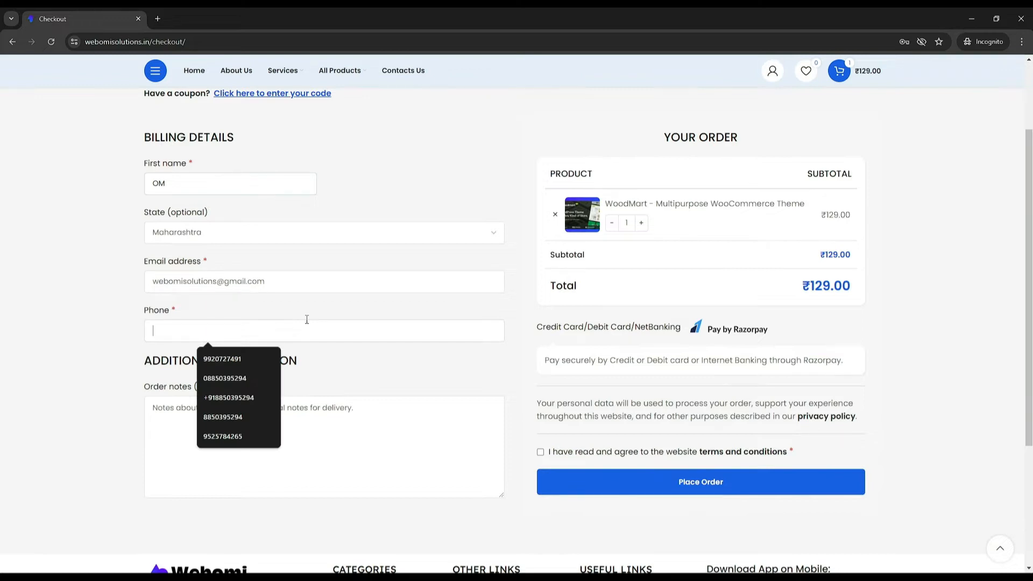
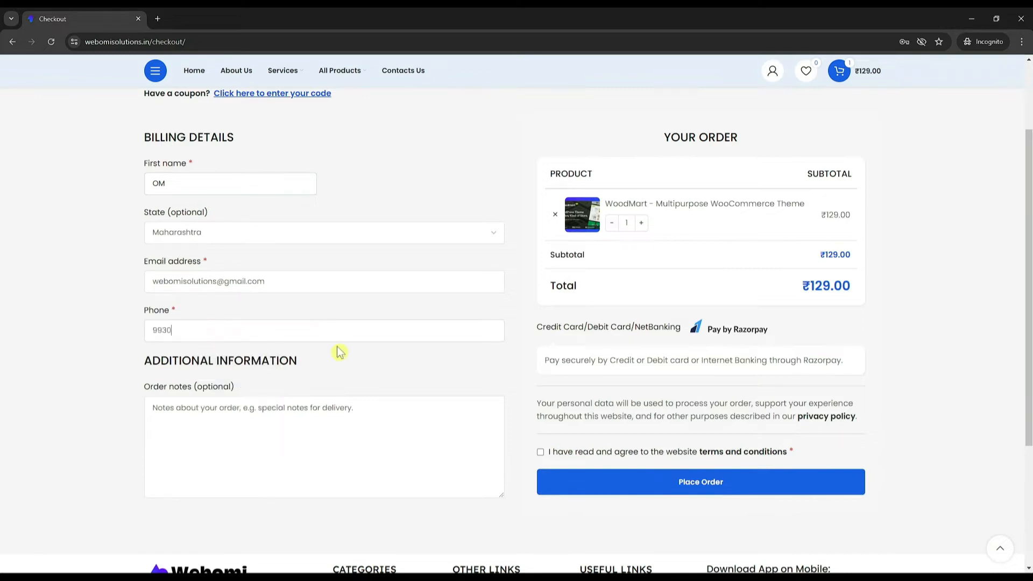
click(541, 452)
click(589, 478)
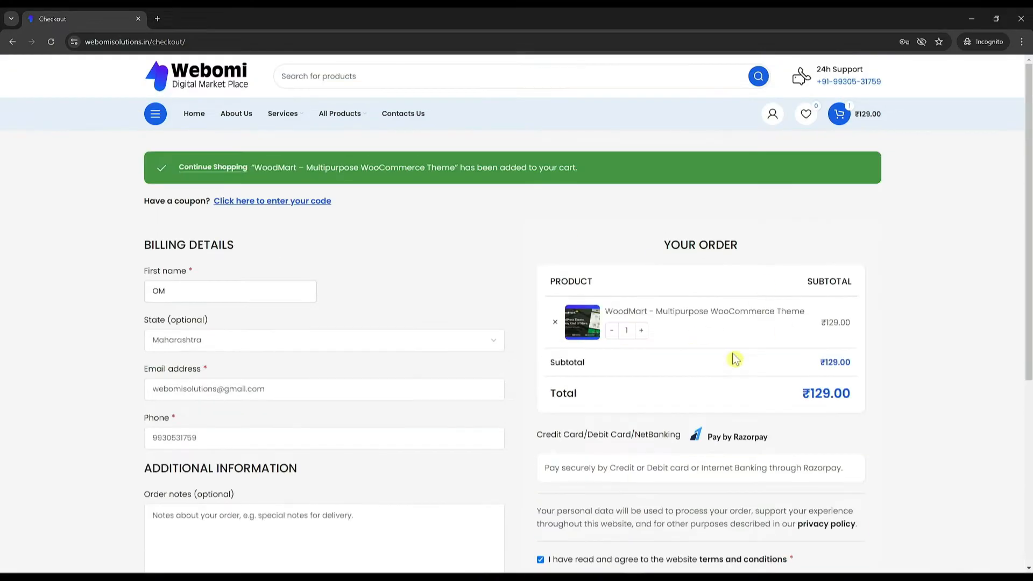
Step: Place the ₹129.00 WoodMart order and complete the Razorpay payment
scroll(761, 385, down, 2)
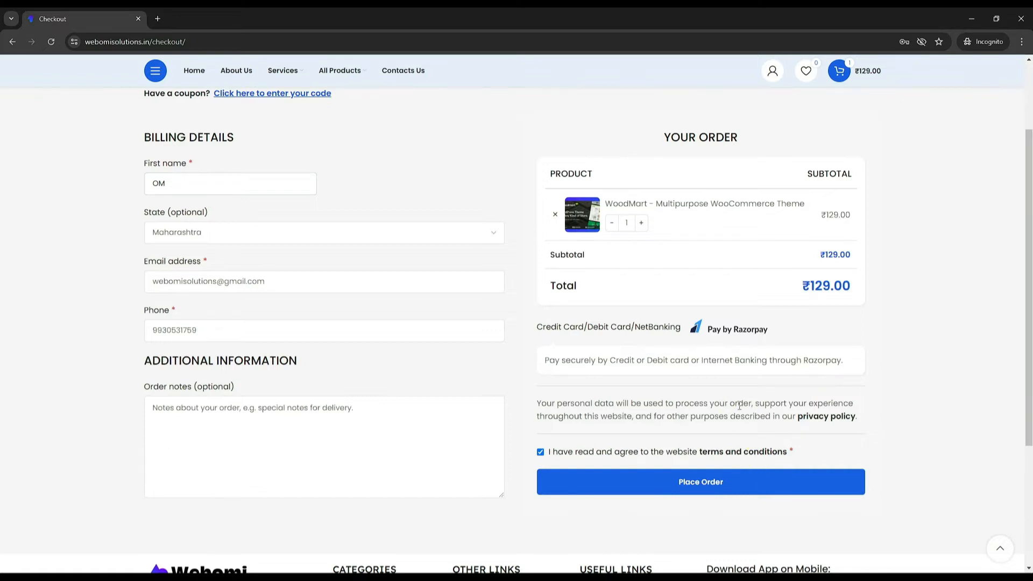
scroll(648, 517, down, 1)
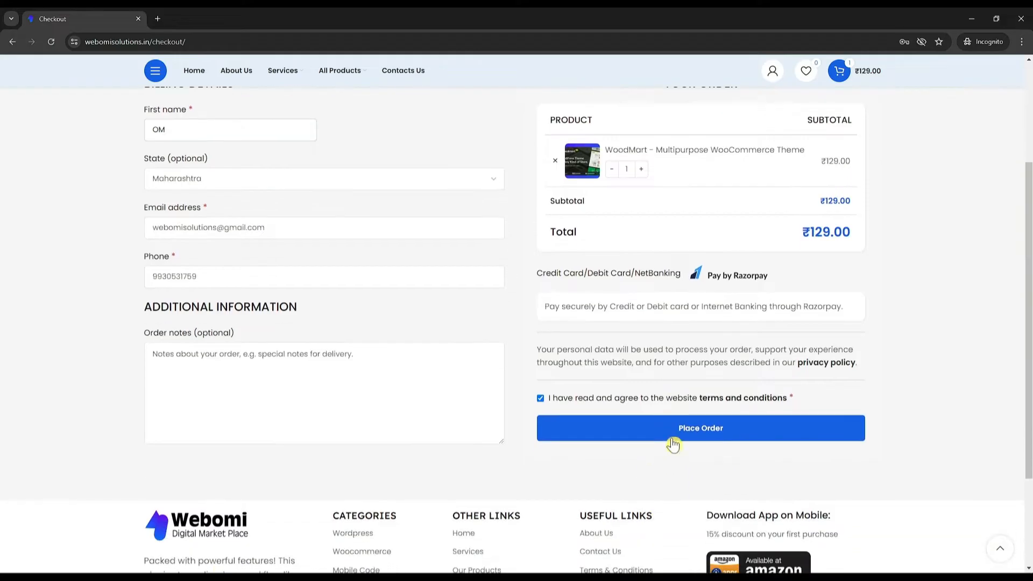
click(703, 431)
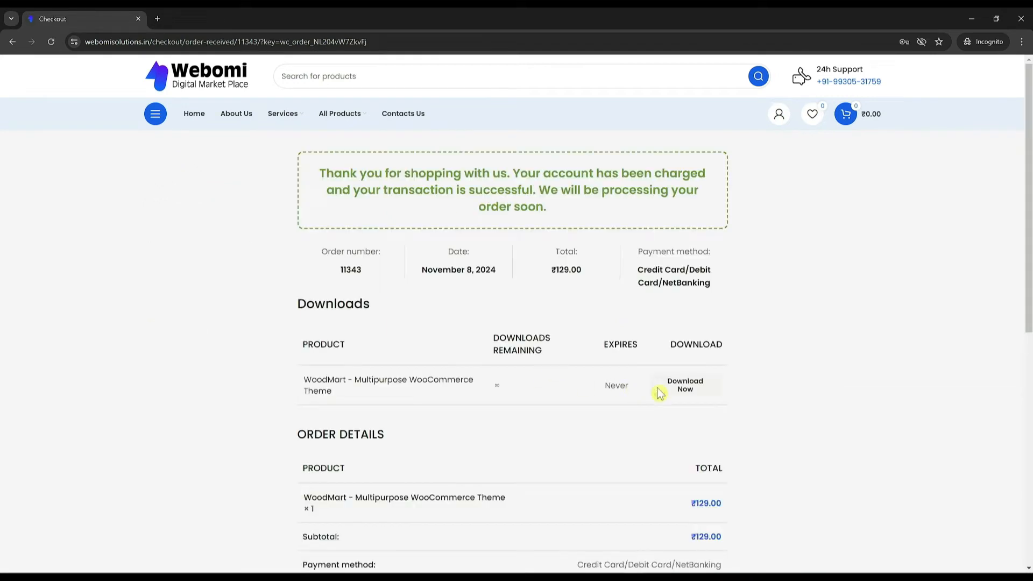
Step: Save the purchased WoodMart theme zip to Downloads and check its download progress
scroll(672, 390, down, 1)
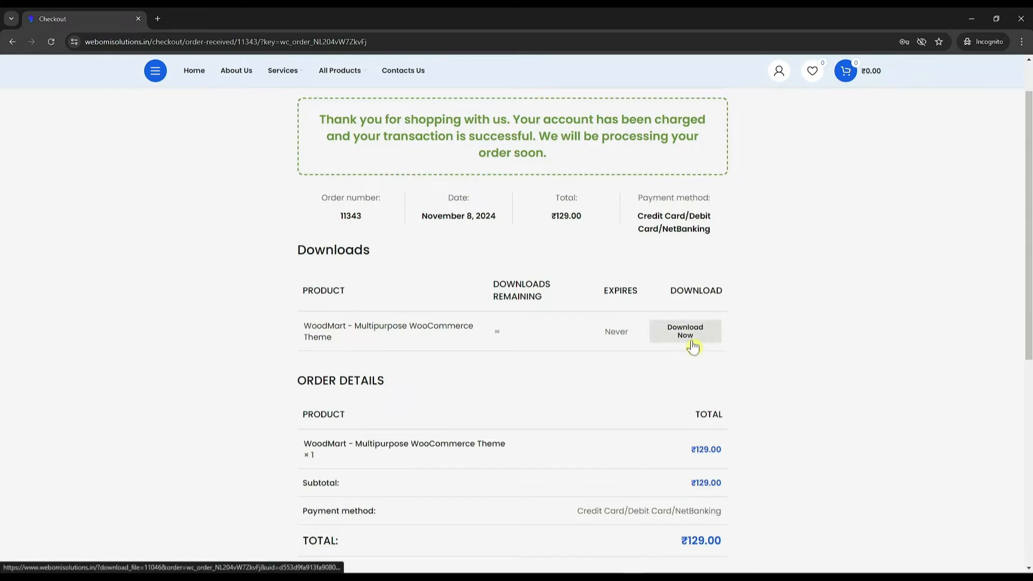
click(659, 338)
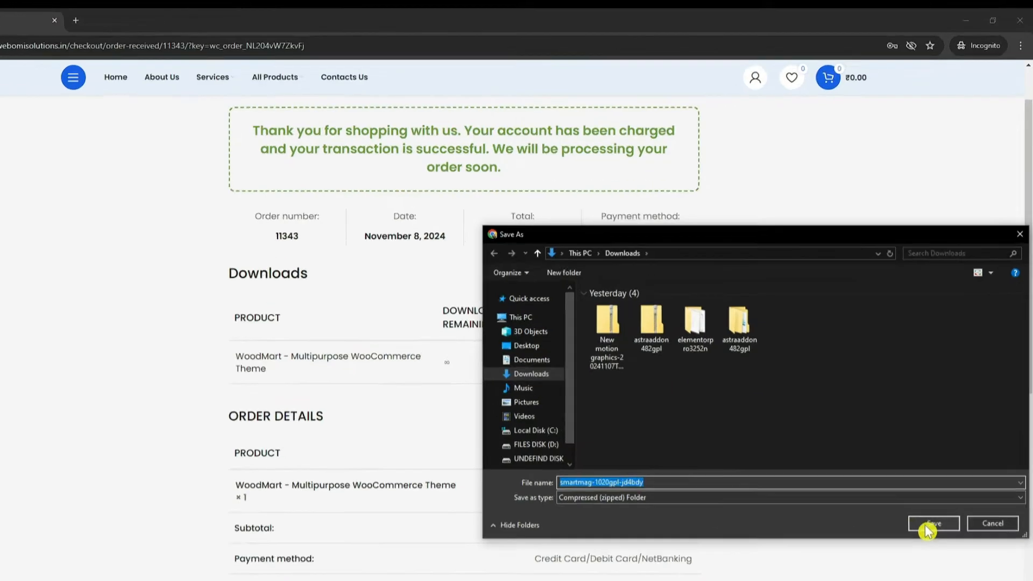
click(941, 479)
click(945, 42)
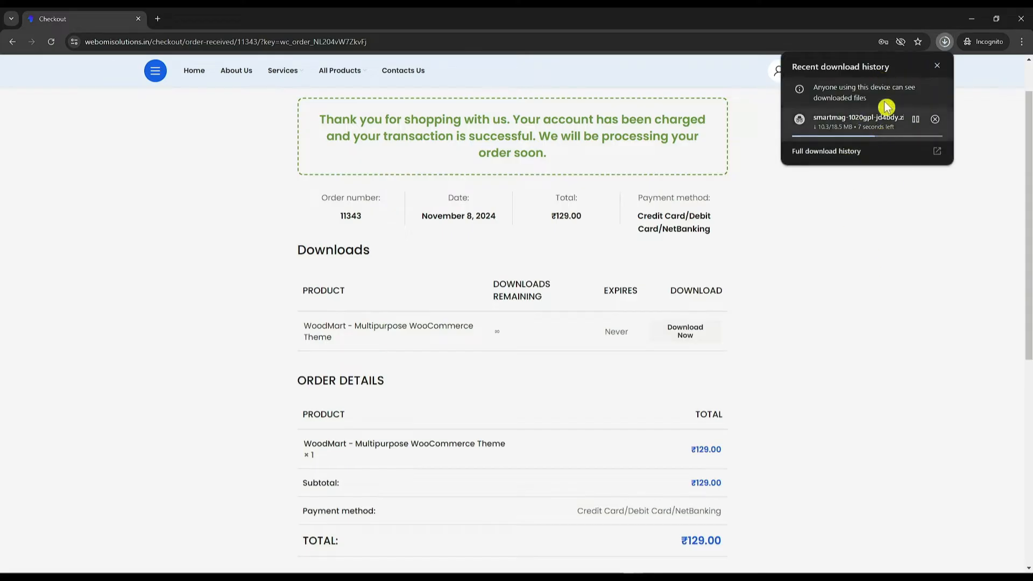
click(843, 218)
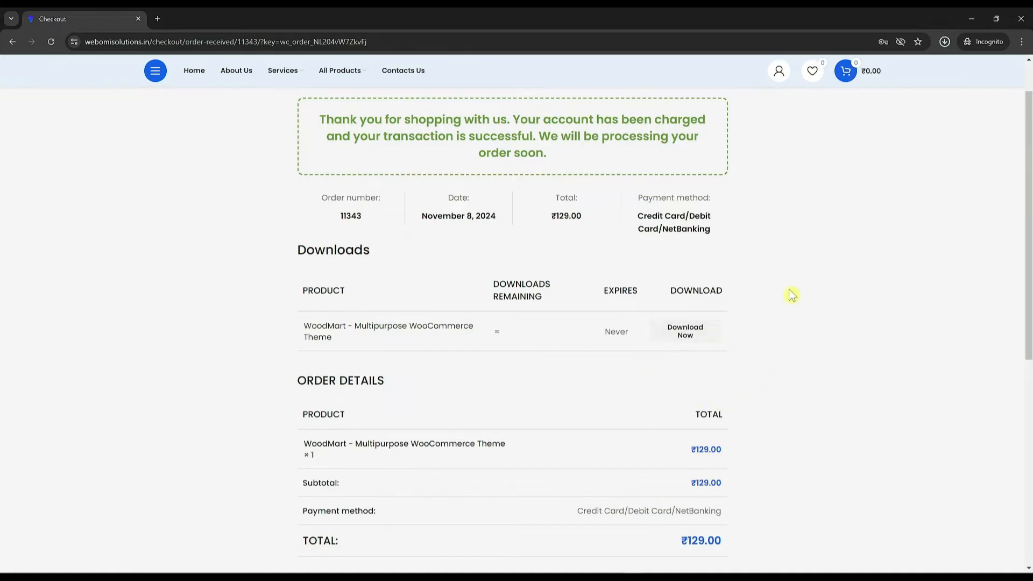
scroll(791, 295, down, 5)
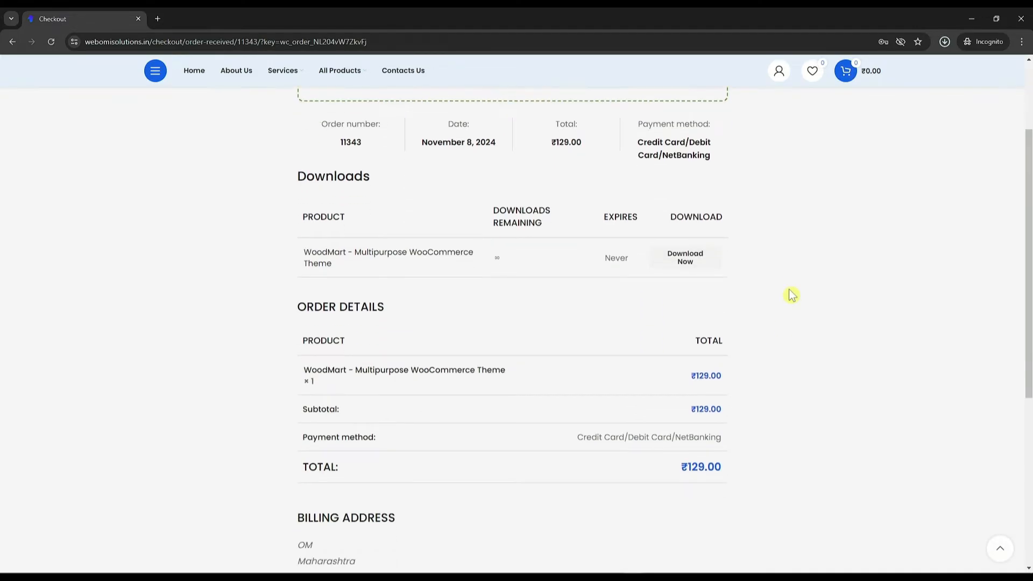
scroll(791, 294, up, 6)
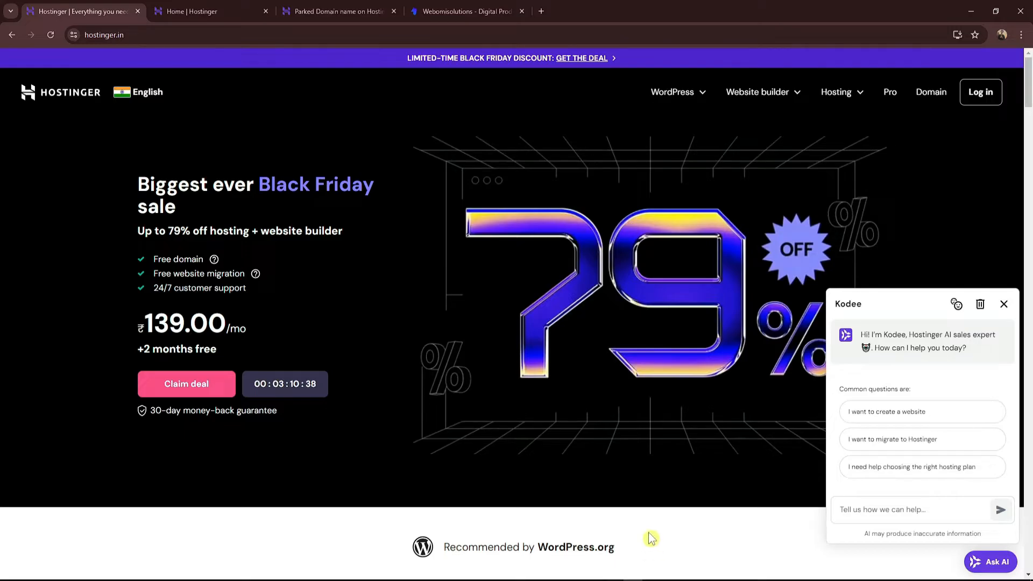
Step: Look at the webomisolutions.in tab and its domain, then go back to the Hostinger home page
click(463, 11)
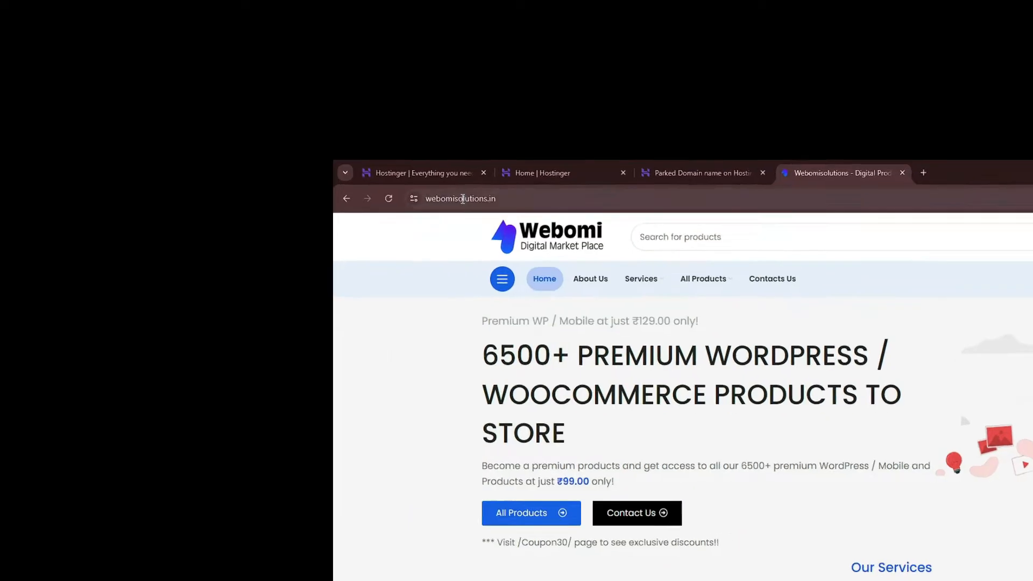
double_click(116, 34)
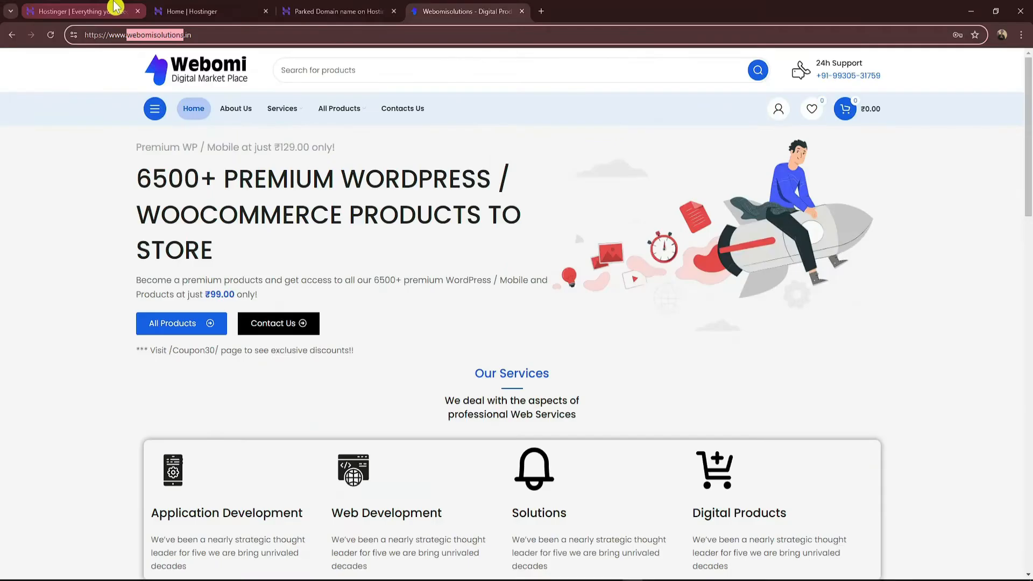
click(116, 7)
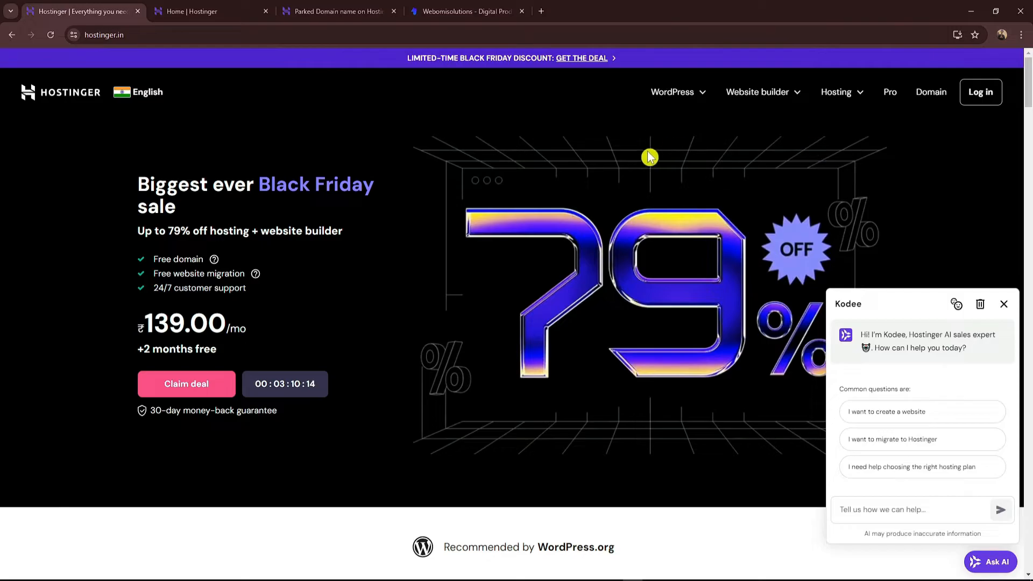
Step: Add the Premium plan from the Web Hosting page to the cart at ₹139.00/month for 48 months
click(837, 92)
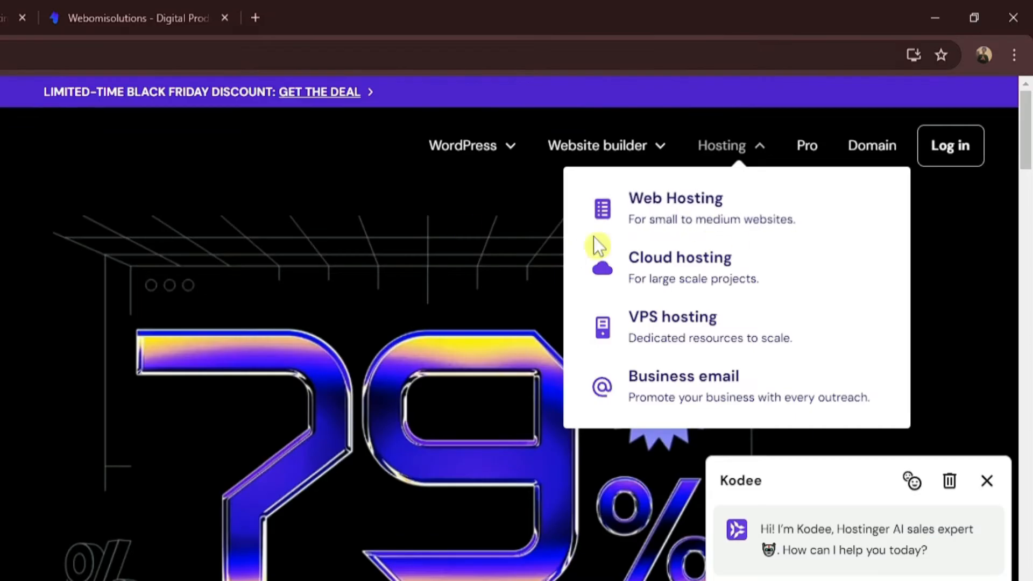
click(709, 233)
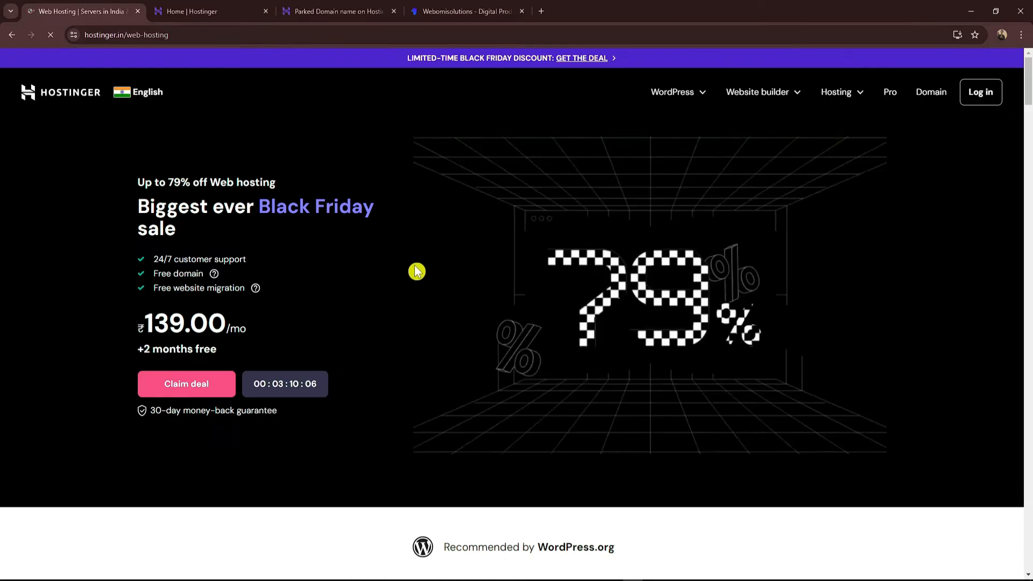
scroll(452, 291, down, 10)
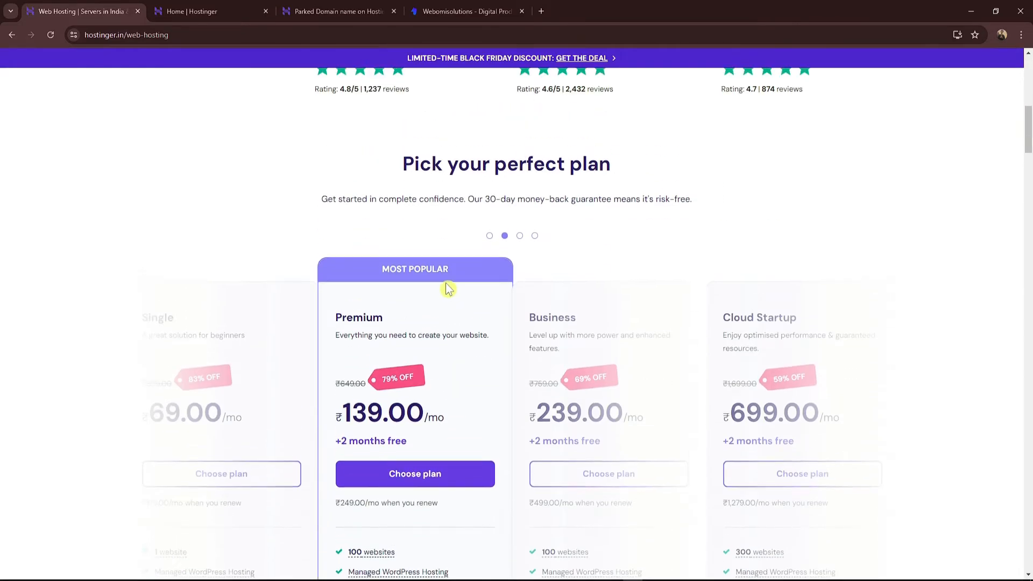
scroll(444, 288, down, 2)
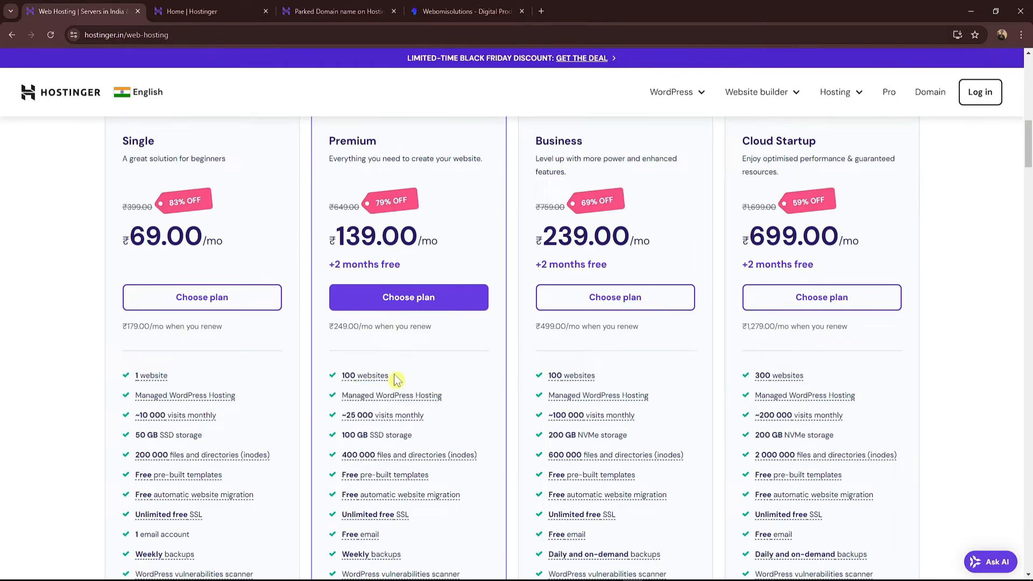
scroll(395, 380, down, 1)
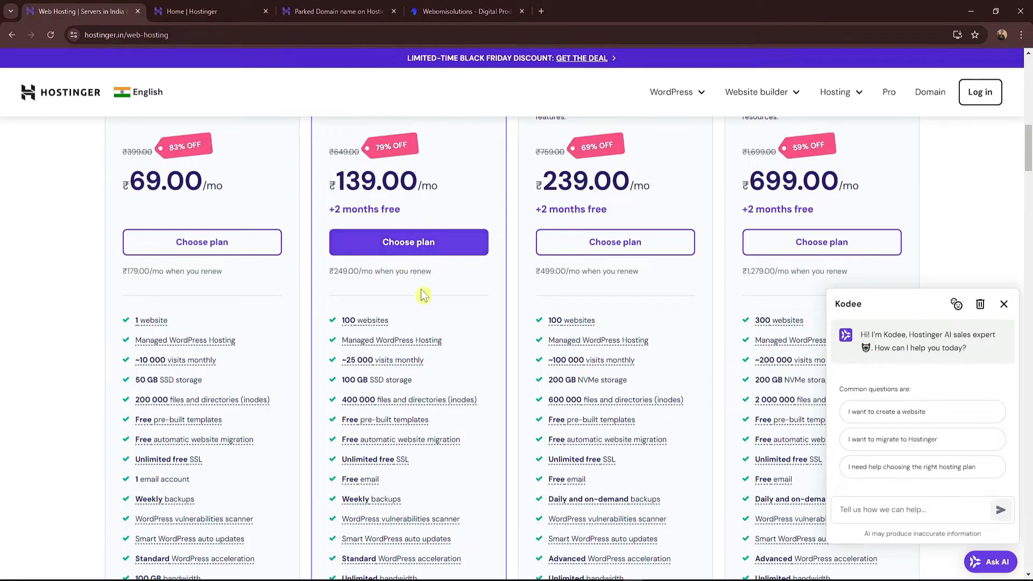
click(405, 253)
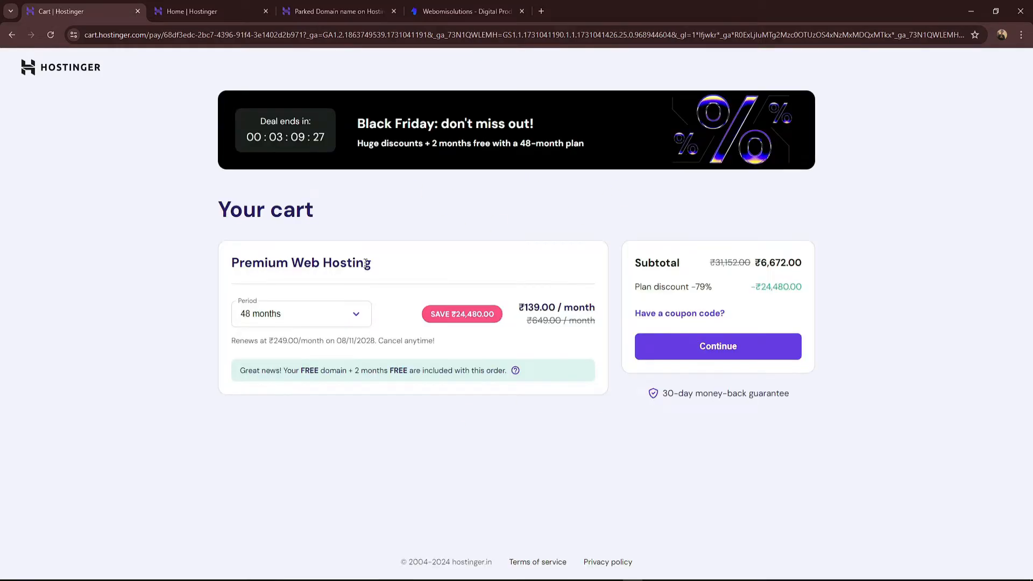
Step: Change the cart period to 12 months, bringing the subtotal to ₹2,628.00
click(291, 314)
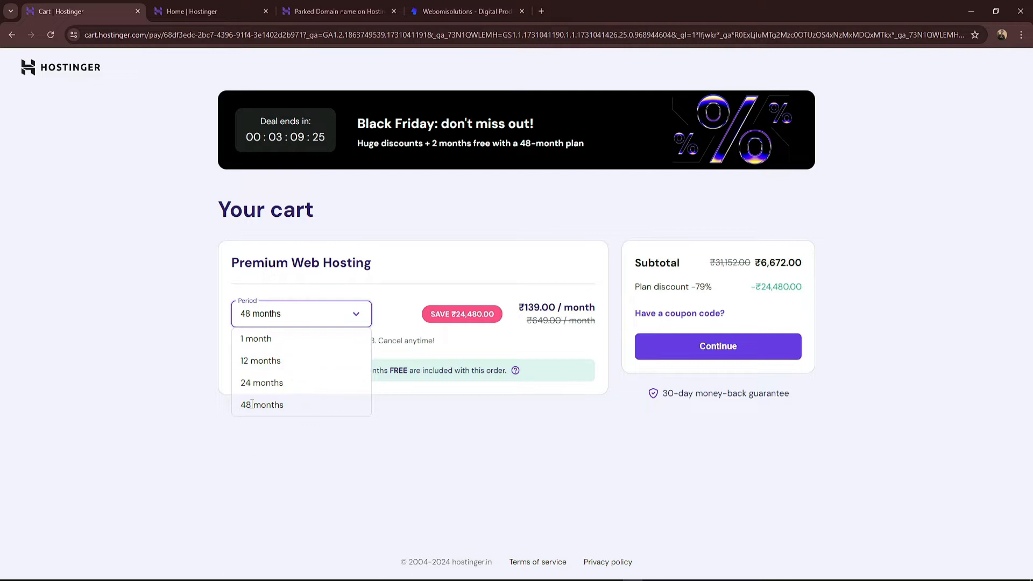
click(267, 361)
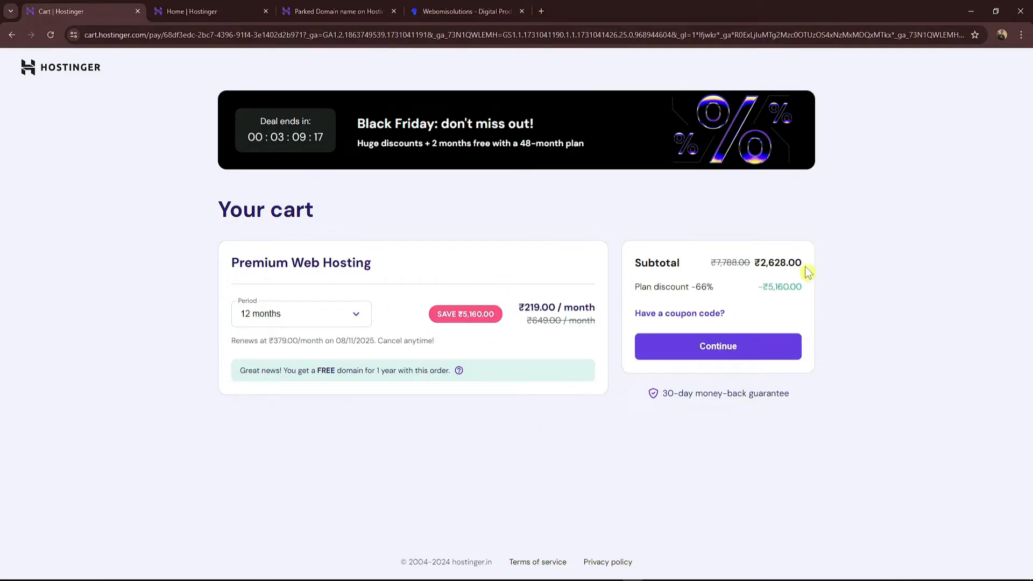
double_click(762, 264)
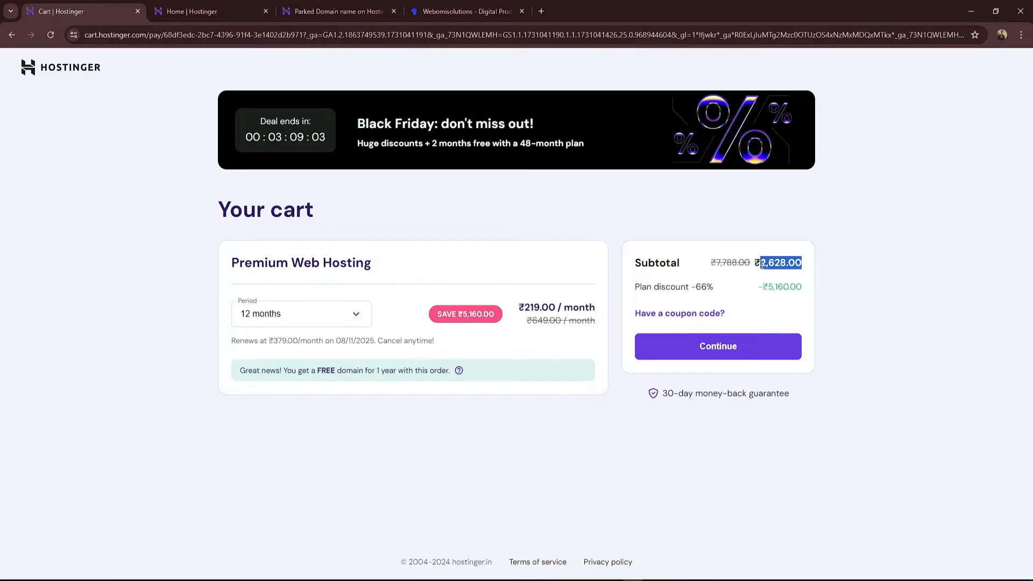
click(757, 278)
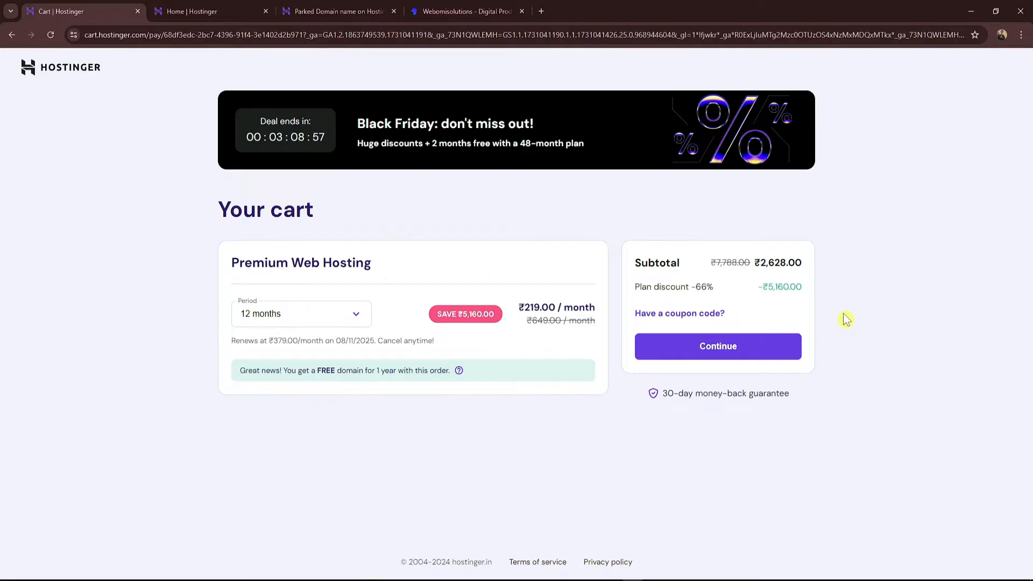
Step: Continue to checkout, back out of account creation, and return to the hPanel home tab
click(714, 346)
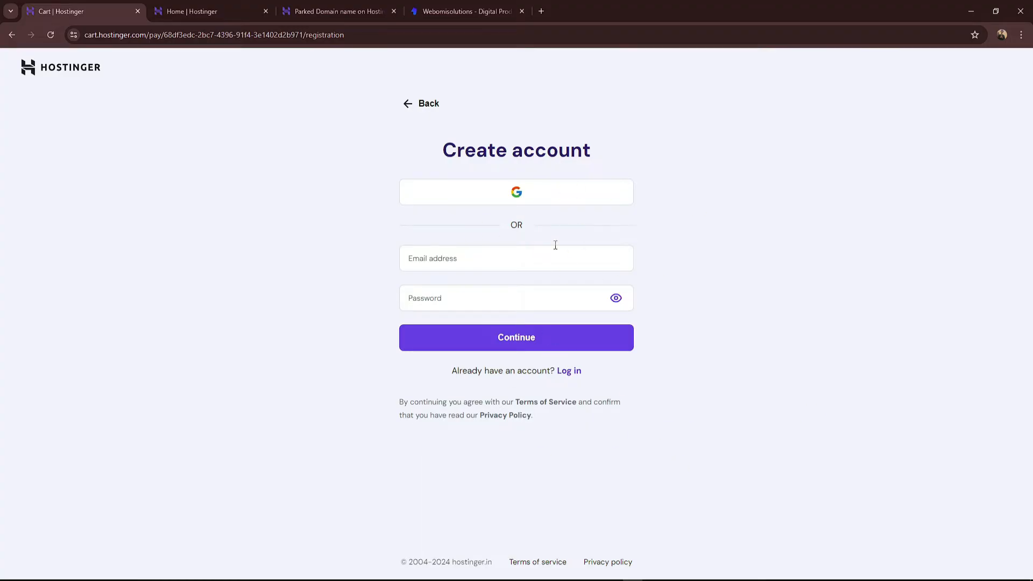
click(412, 110)
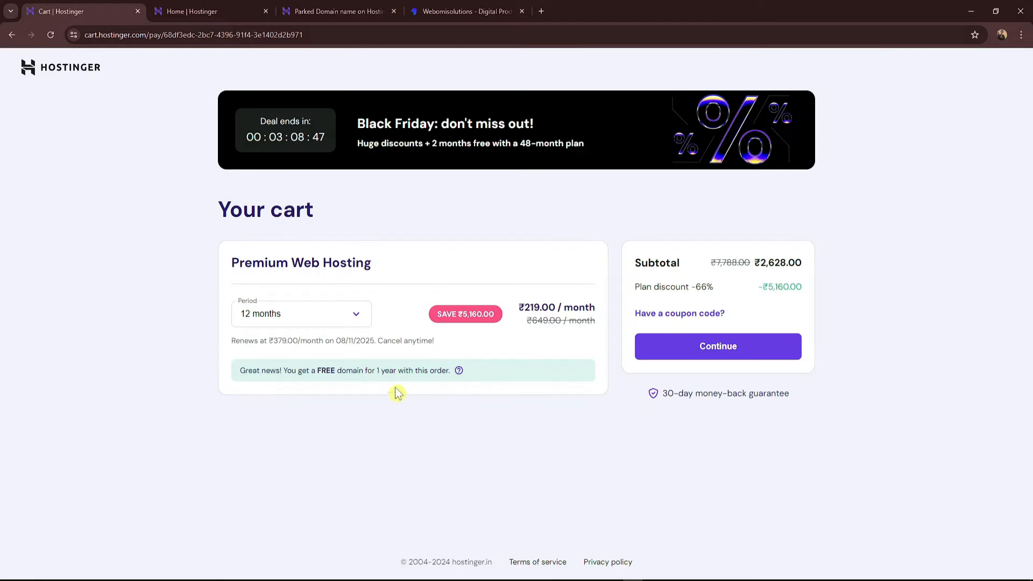
click(258, 11)
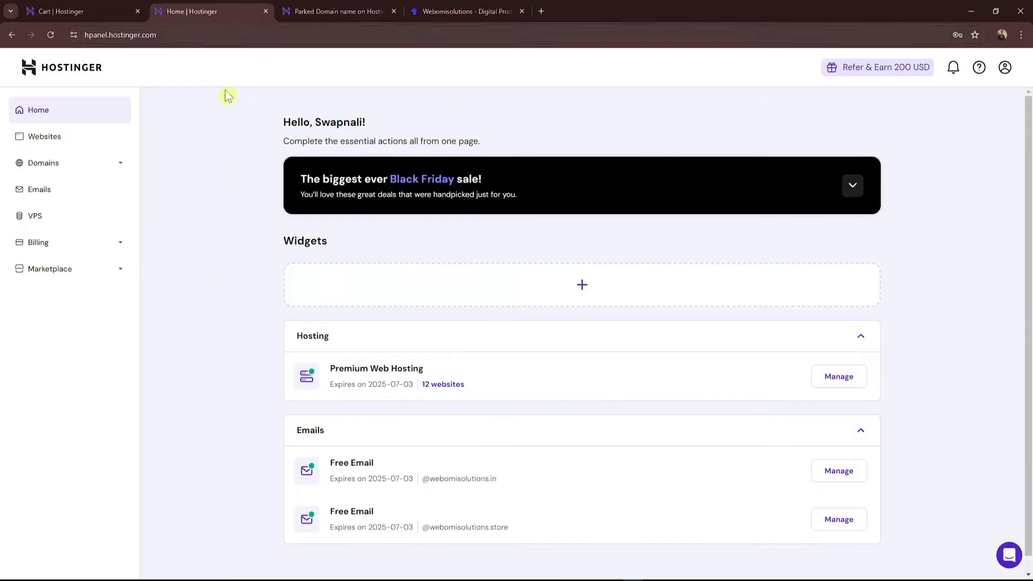
Step: Check the parked webomisolutions.store page, then open Websites and the Add website options
scroll(447, 329, down, 1)
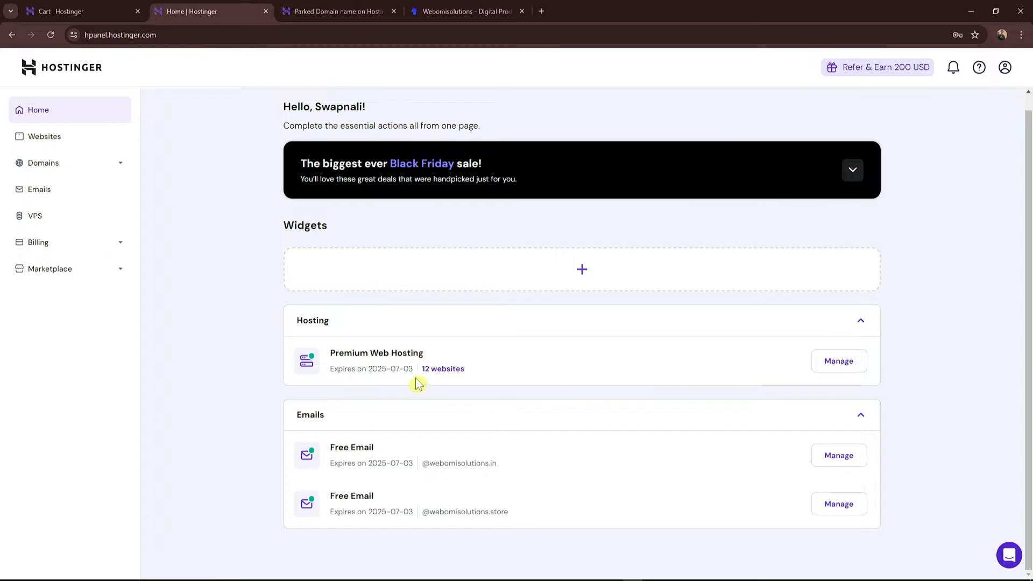
click(335, 10)
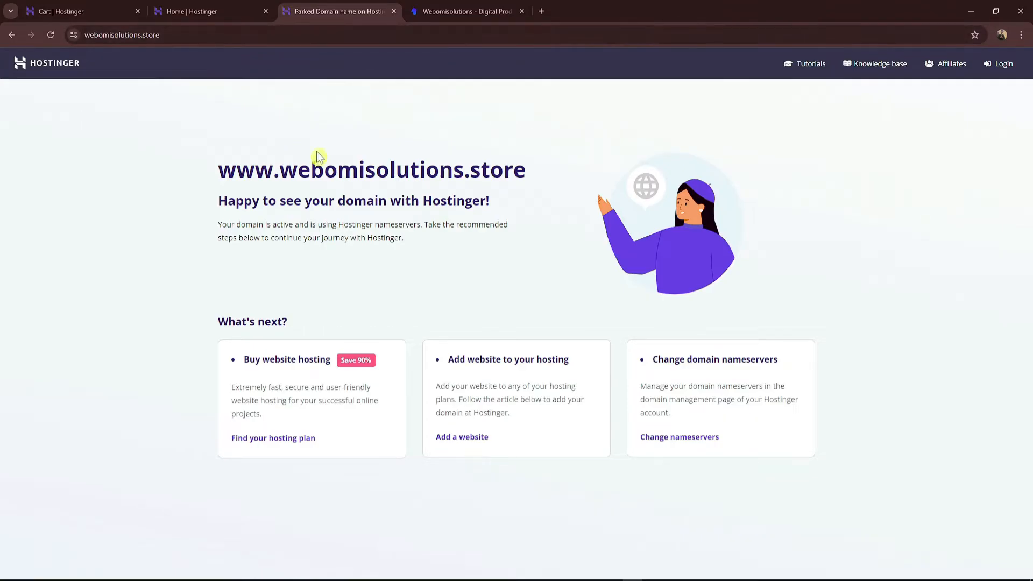
click(247, 13)
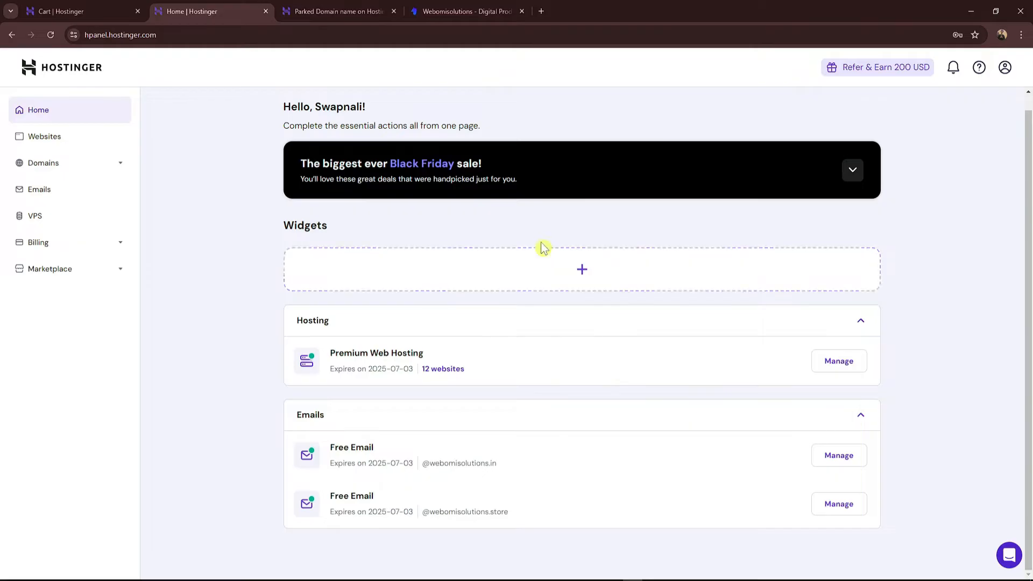
click(56, 137)
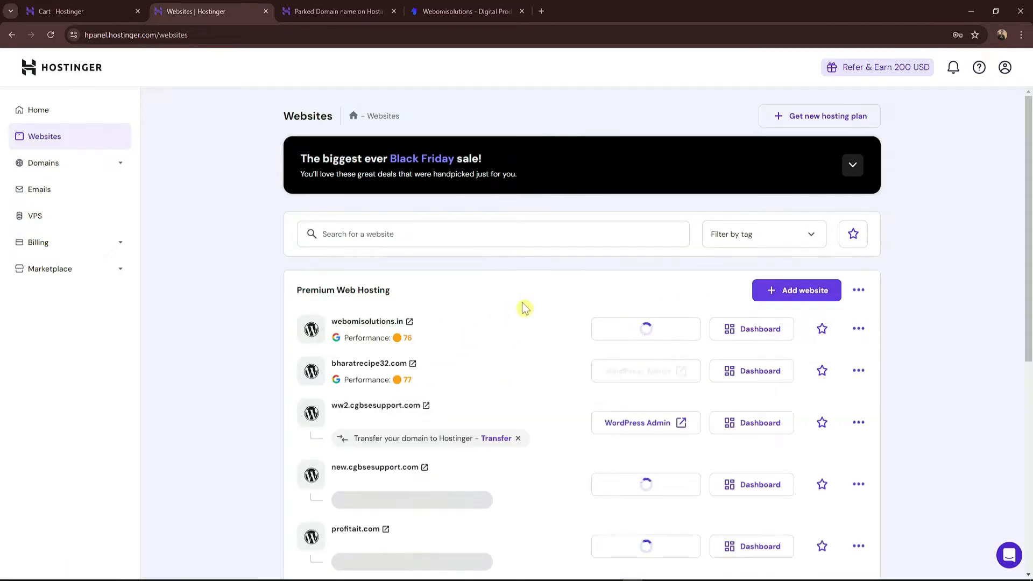
click(792, 300)
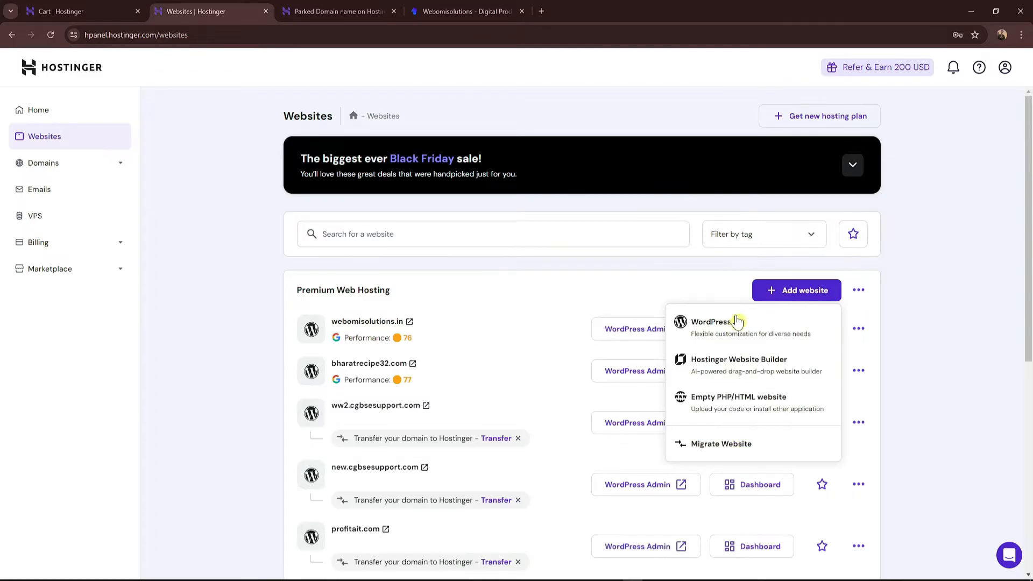
Step: Start a WordPress site and paste the admin e-mail name copied from Notepad
click(720, 337)
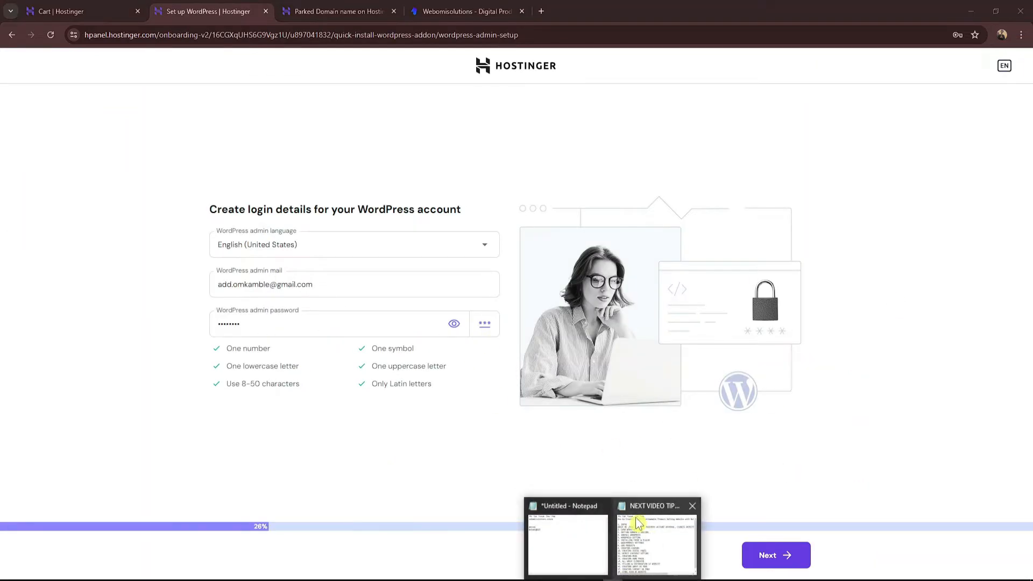
click(584, 542)
drag(691, 237, 643, 235)
key(ctrl+c)
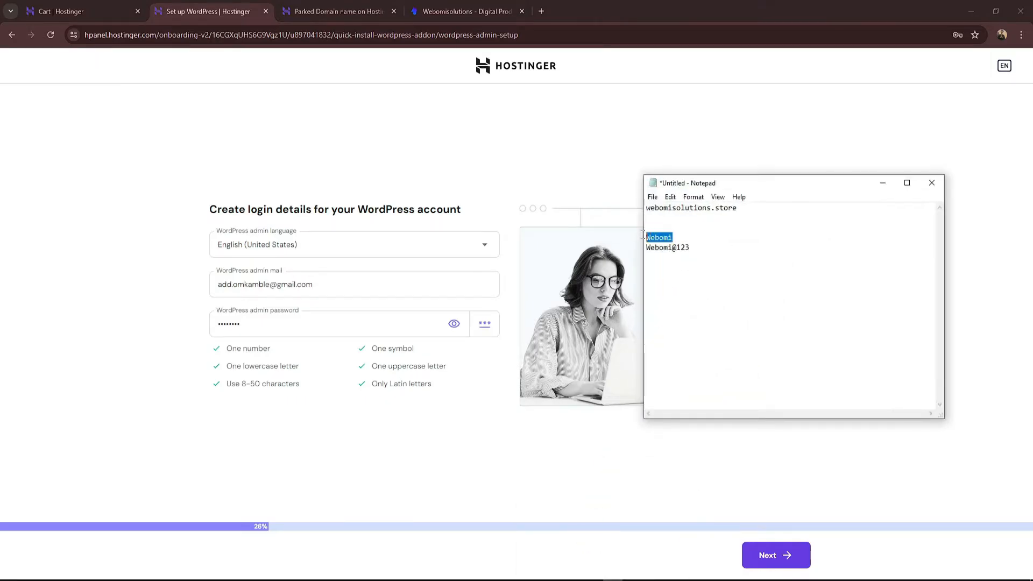
click(314, 282)
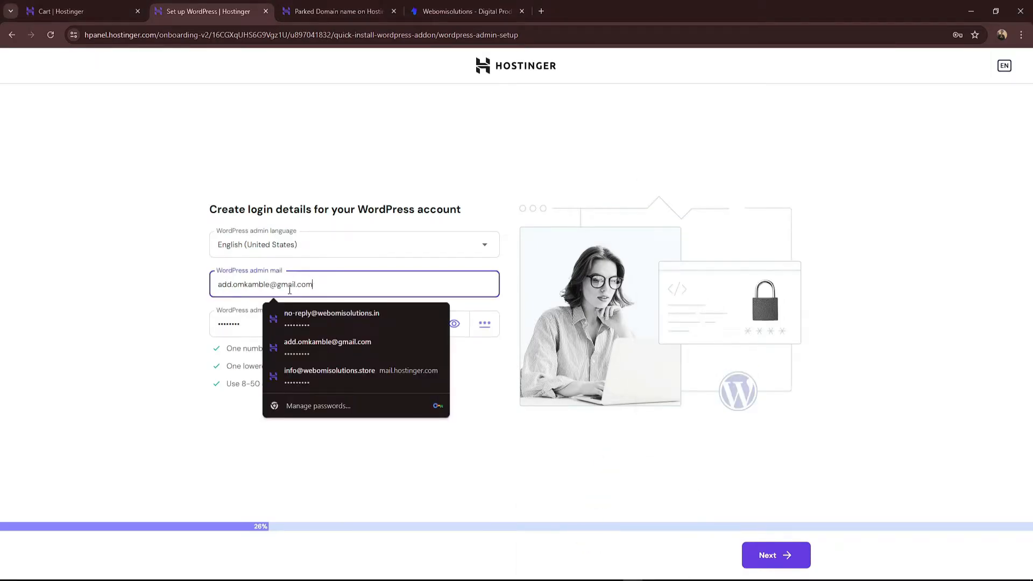
drag(271, 285, 214, 285)
key(ctrl+v)
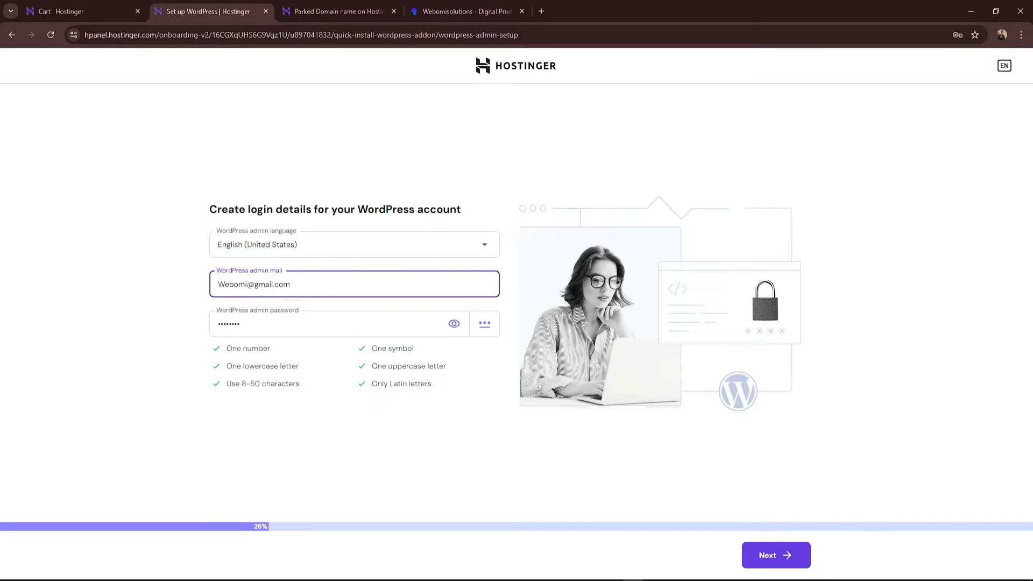
Step: Paste the admin password from Notepad into the WordPress password field
mouse_move(617, 579)
click(646, 538)
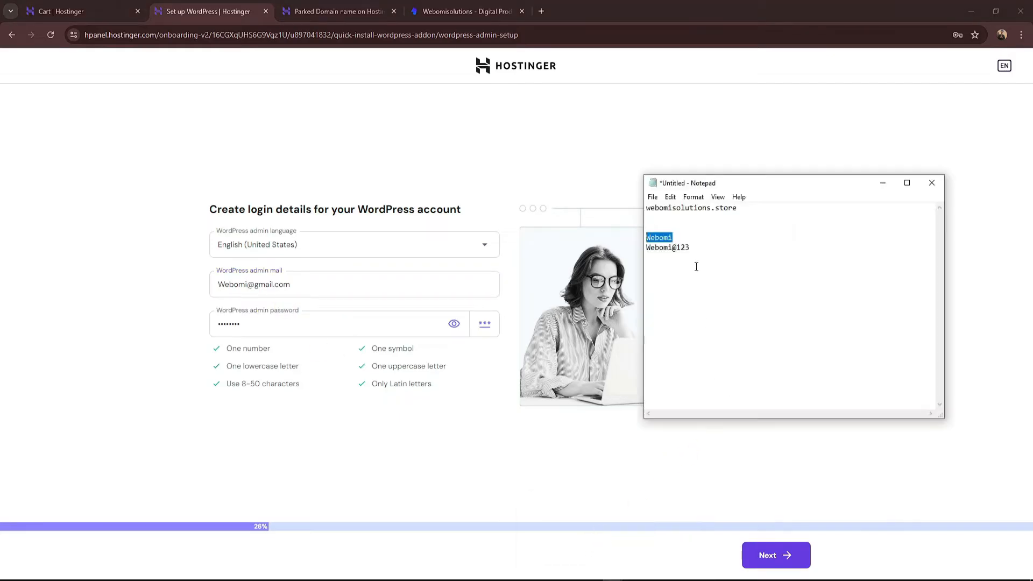
drag(691, 248, 662, 249)
click(295, 327)
key(ctrl+a)
key(ctrl+v)
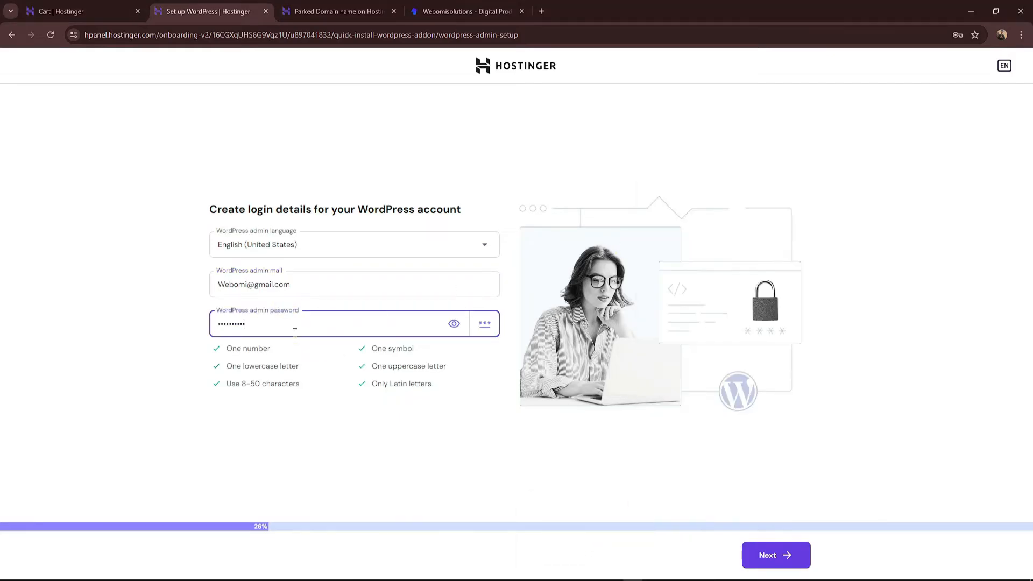
Step: Confirm the login details, decline Chrome's password saving, and choose a blank site
click(769, 558)
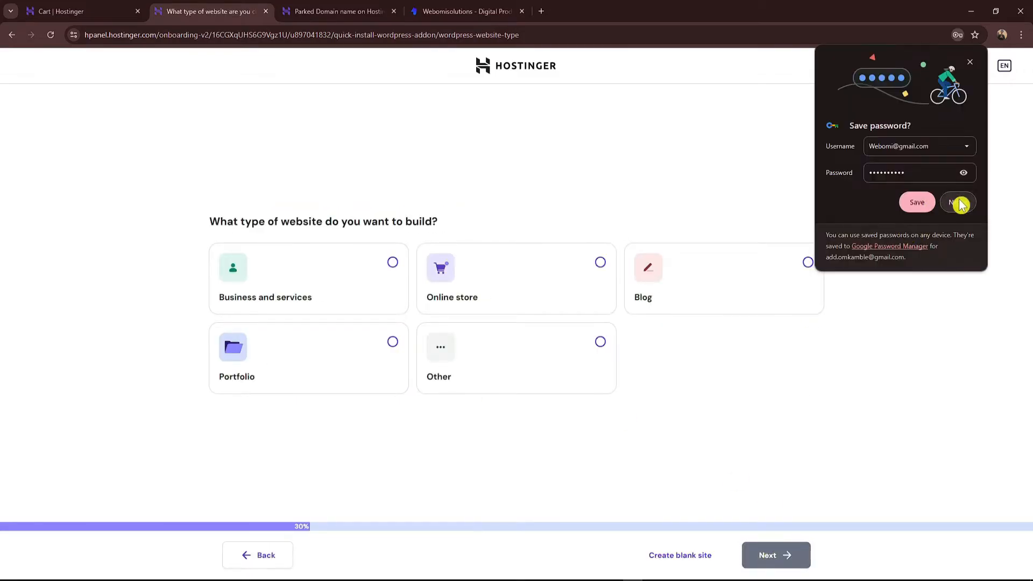
click(958, 203)
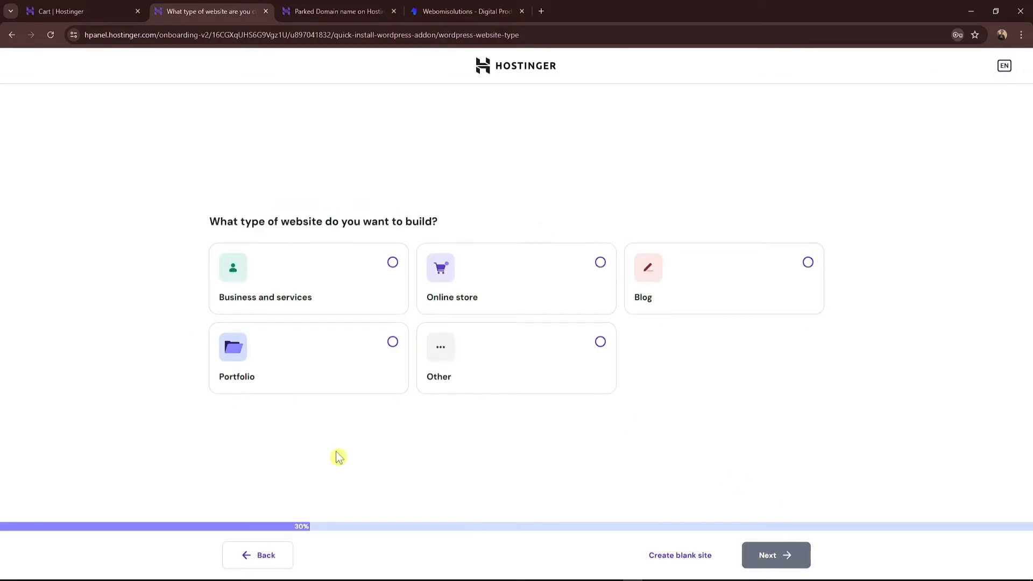
click(666, 562)
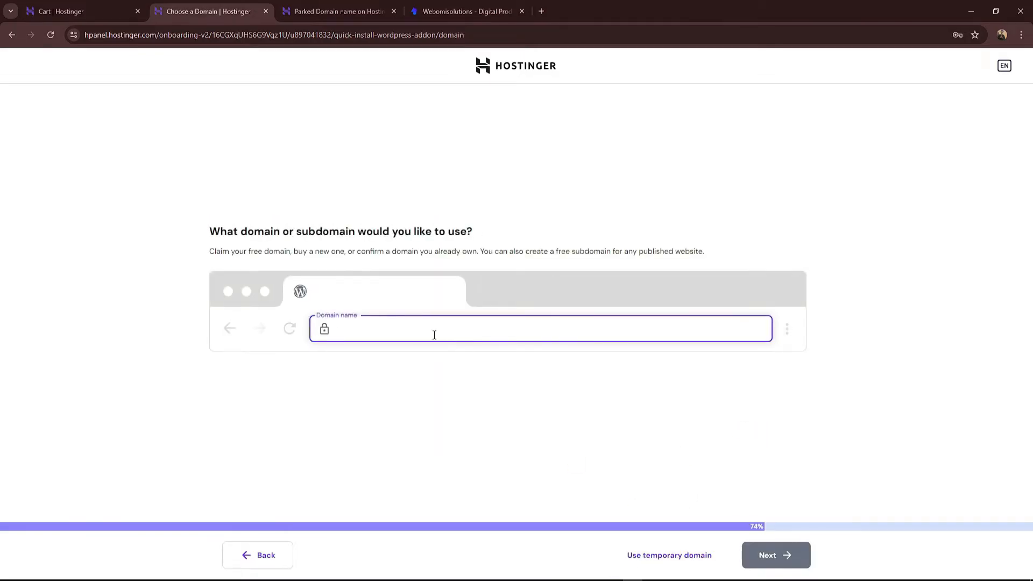
Step: Copy the domain webomisolutions.store from the parked domain page heading
click(384, 9)
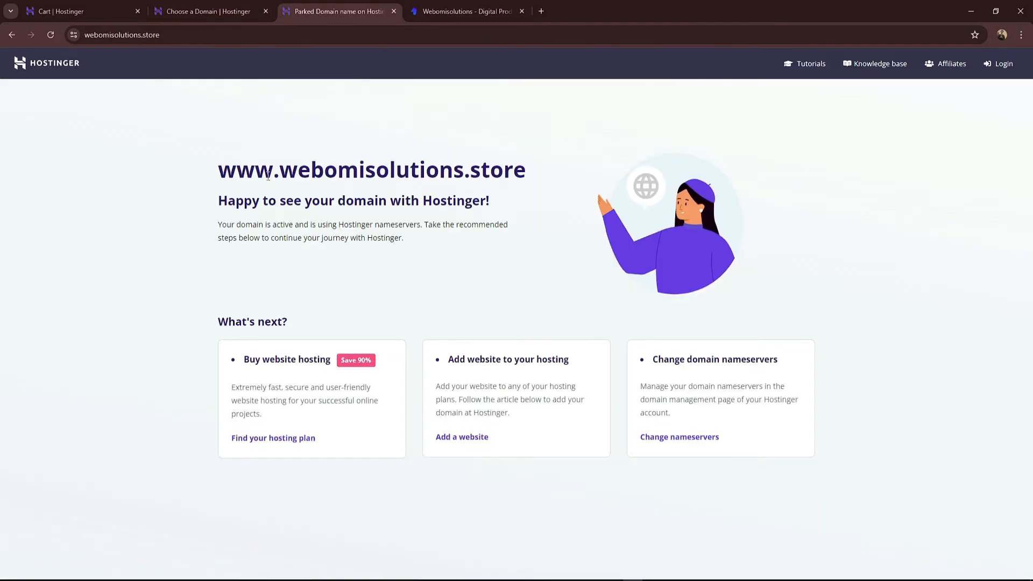
drag(223, 178, 526, 172)
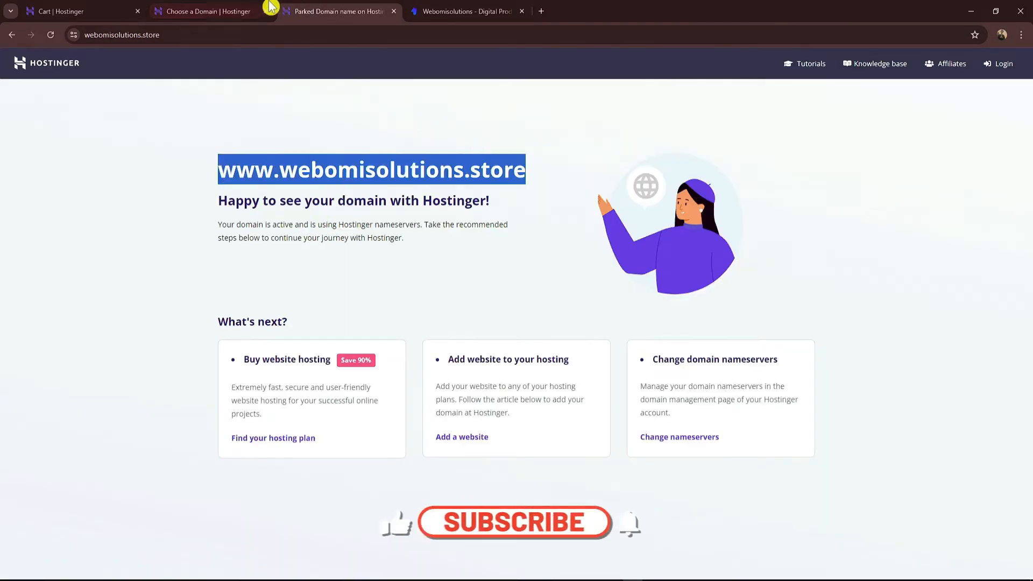
click(209, 11)
click(383, 9)
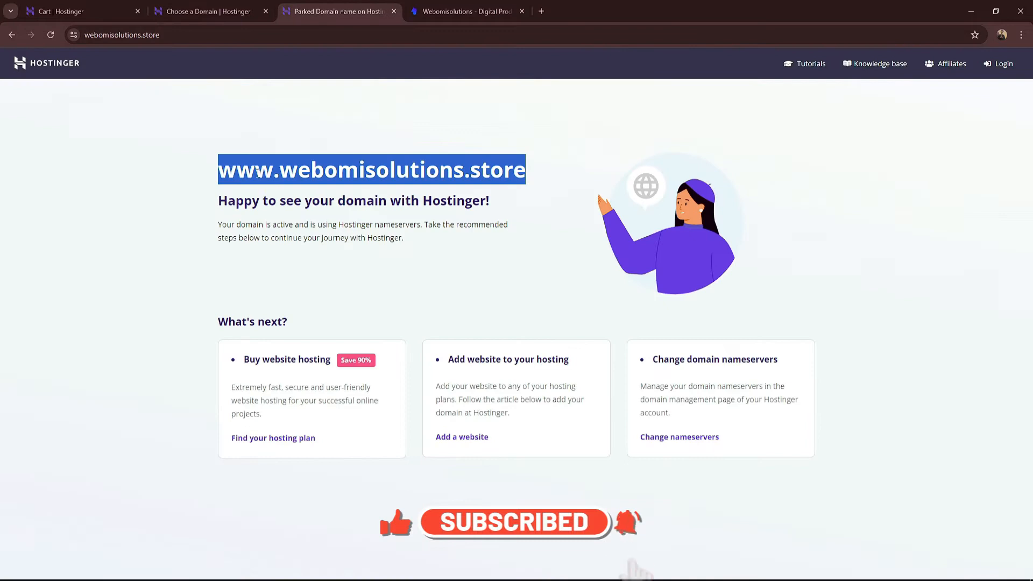
drag(218, 173, 525, 173)
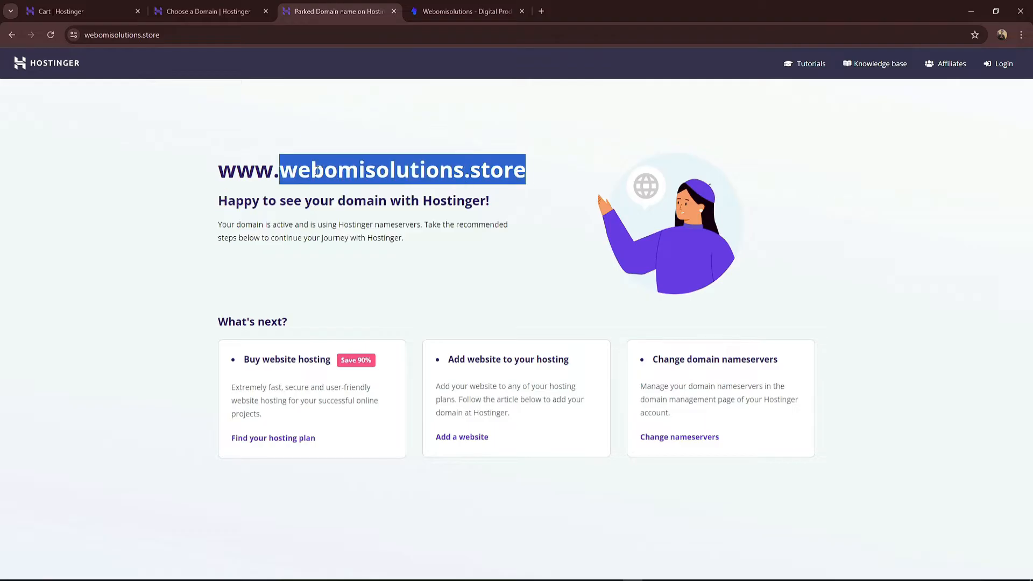
key(ctrl+c)
Step: Paste it as the domain name, select the webomisolutions.store suggestion, and start installing WordPress
click(210, 11)
key(ctrl+v)
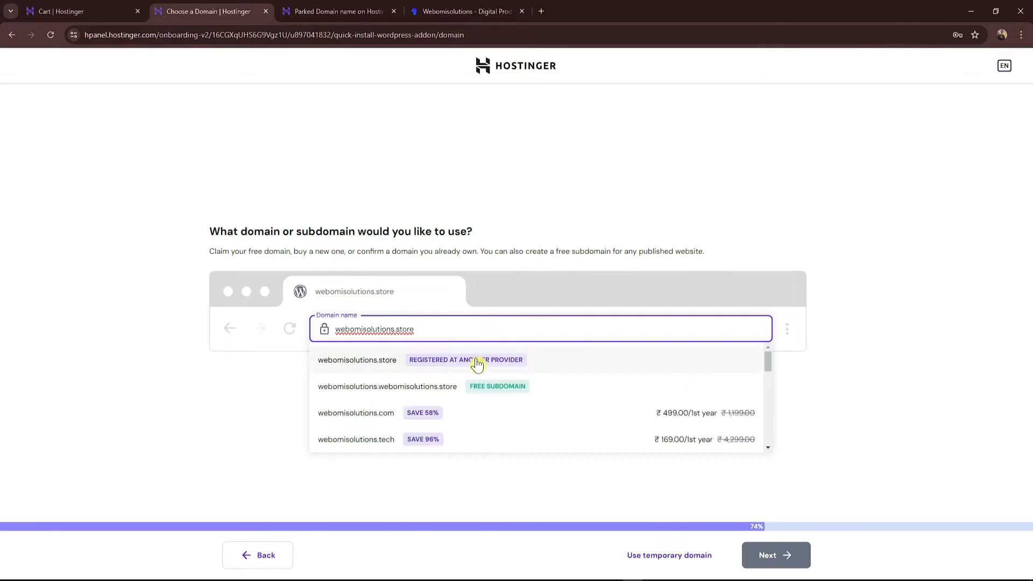
click(439, 371)
click(791, 557)
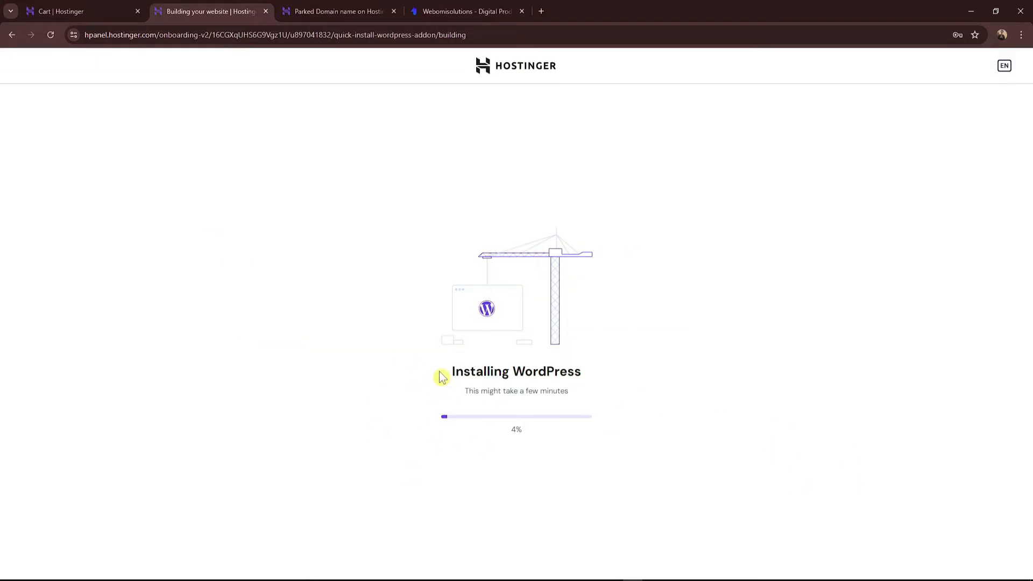
Step: Check the WordPress installation progress for webomisolutions.store across the open tabs
drag(440, 375, 553, 402)
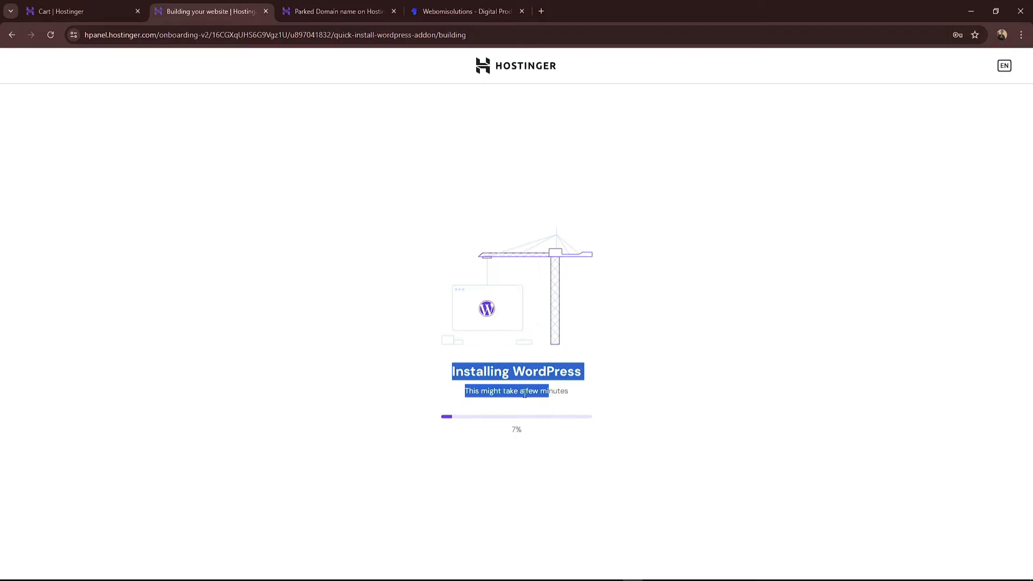
click(524, 394)
click(339, 11)
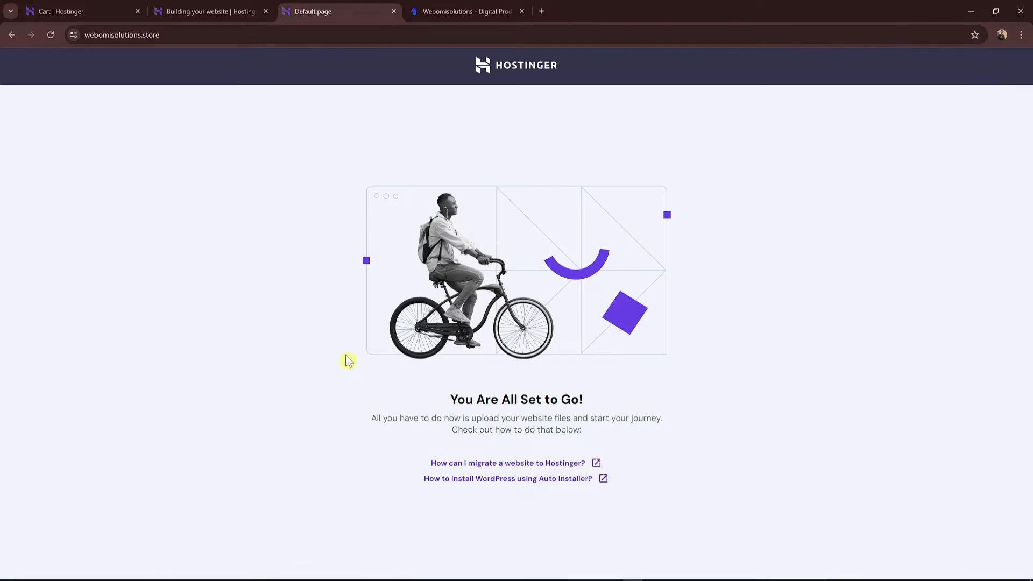
click(228, 12)
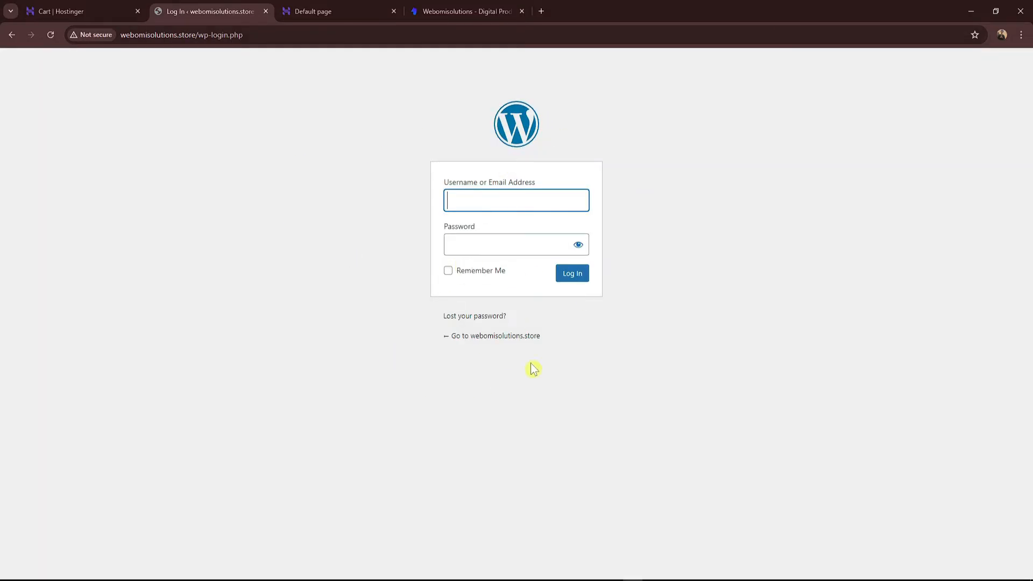
Step: Copy the stored username from the Notepad notes into the login form's username field
mouse_move(613, 571)
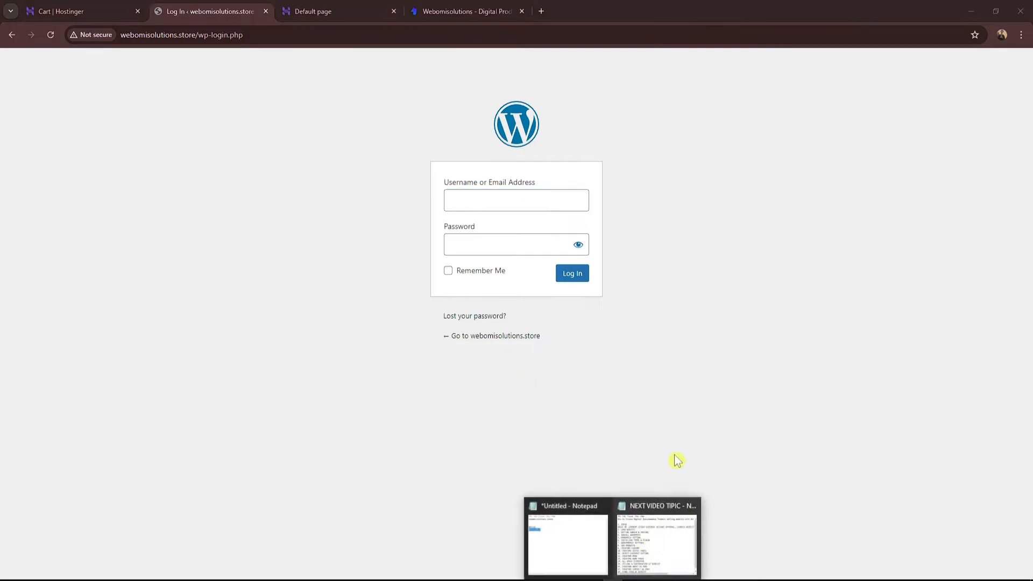
click(591, 547)
click(670, 238)
drag(672, 237, 633, 239)
key(ctrl+c)
click(479, 200)
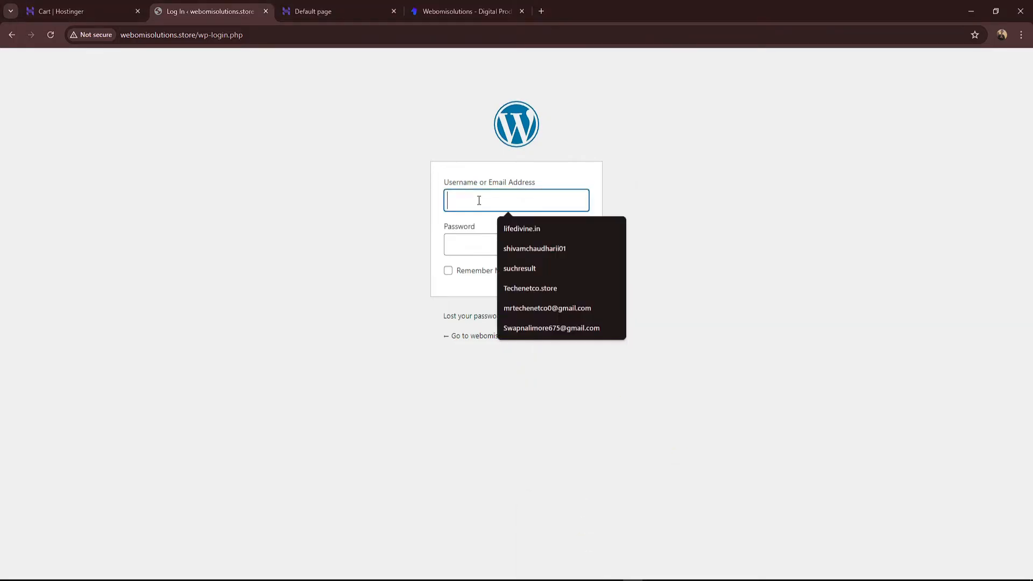
key(ctrl+v)
text(@)
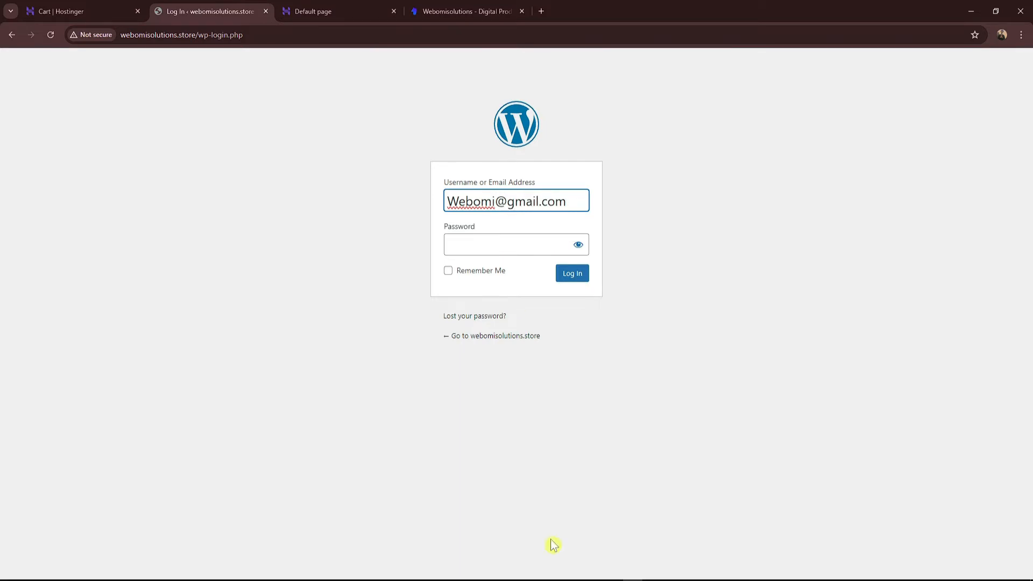
Step: Paste the stored password into the login form and submit the first login attempt
mouse_move(613, 571)
click(588, 533)
click(685, 240)
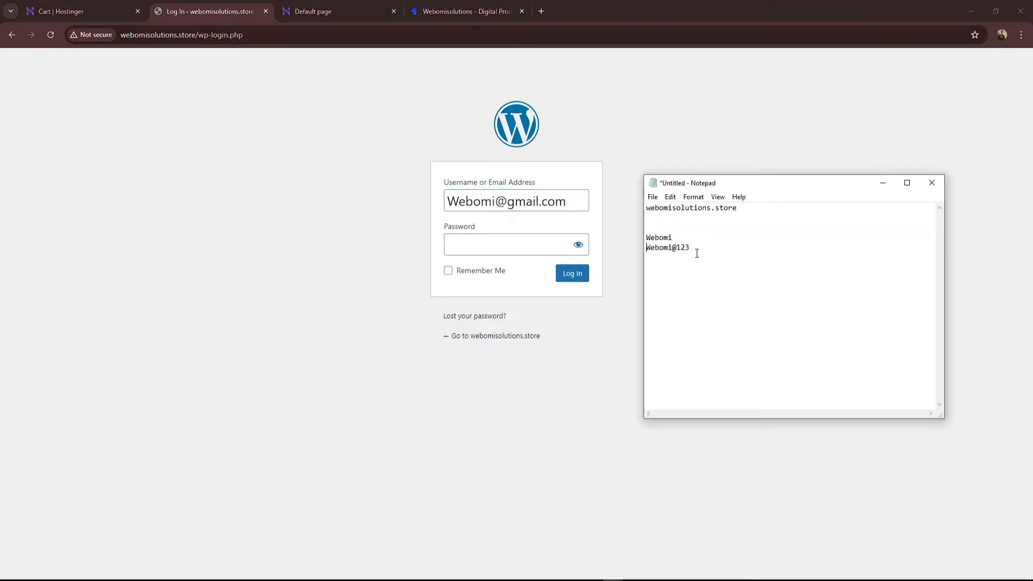
drag(697, 251, 638, 248)
click(512, 248)
key(ctrl+v)
click(572, 275)
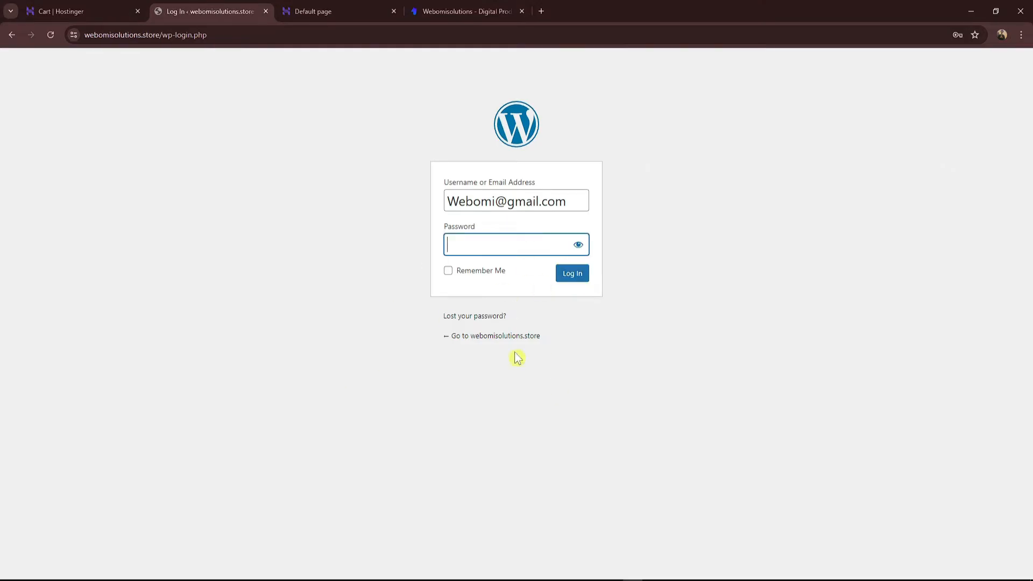
Step: Correct the username's capital first letter, re-enter the password, log in, and return to the Dashboard tab
click(466, 200)
key(BackSpace)
text(w)
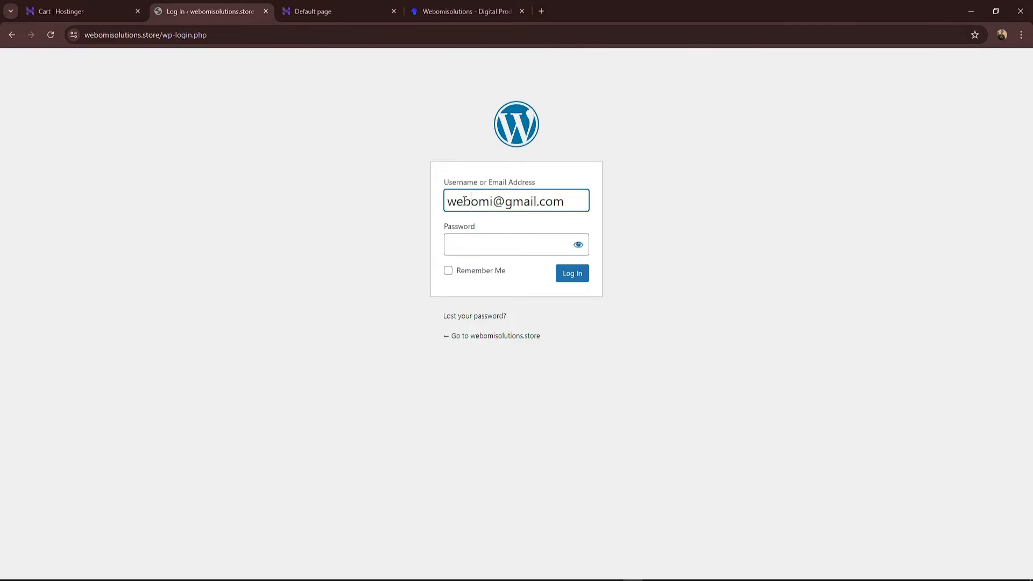
click(483, 245)
text(••••••••••)
click(580, 277)
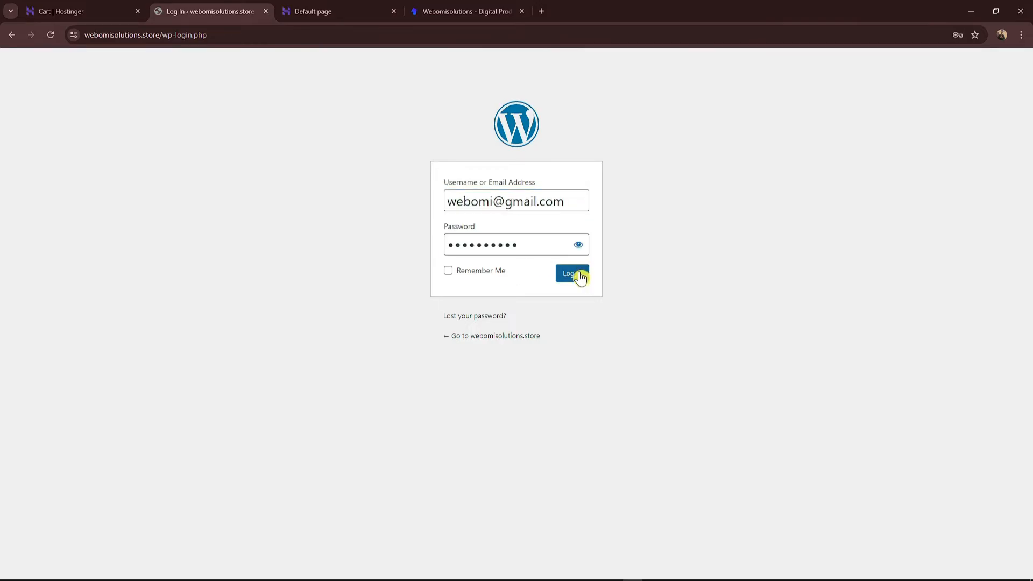
click(119, 7)
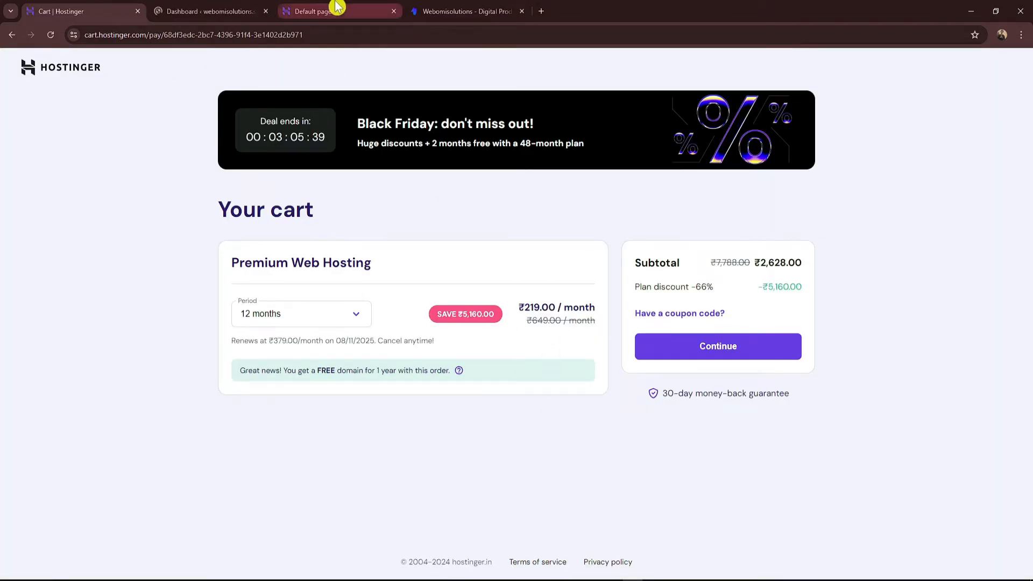
click(170, 10)
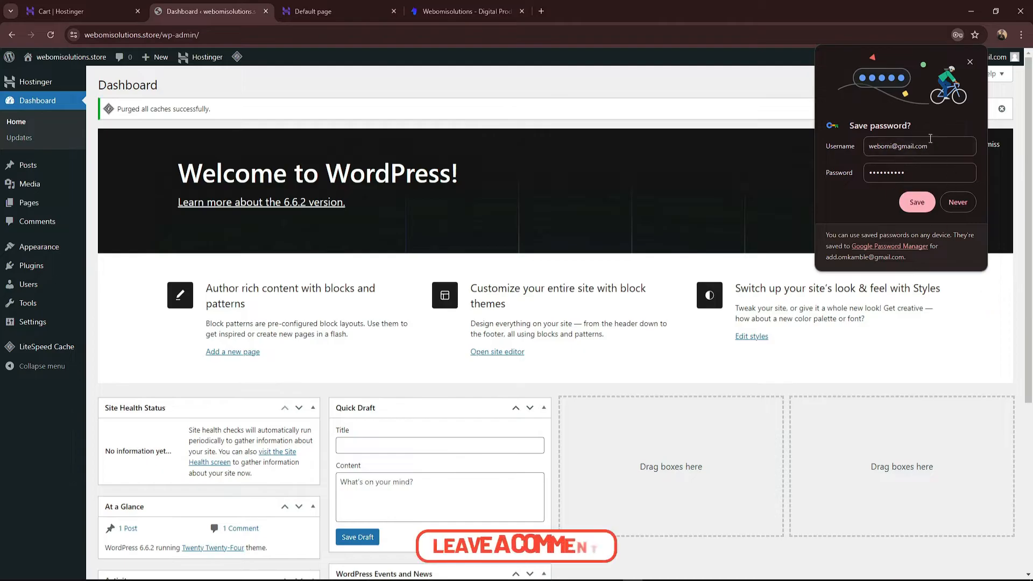
Step: Save the admin login in Chrome and open the Dashboard's Screen Options, keeping Site Health Status checked
click(963, 173)
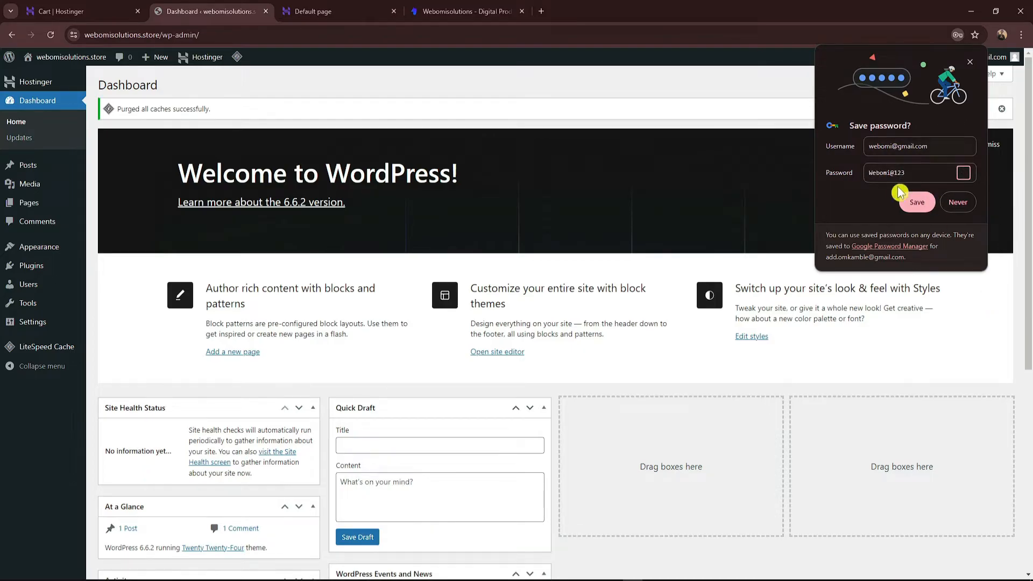
click(909, 211)
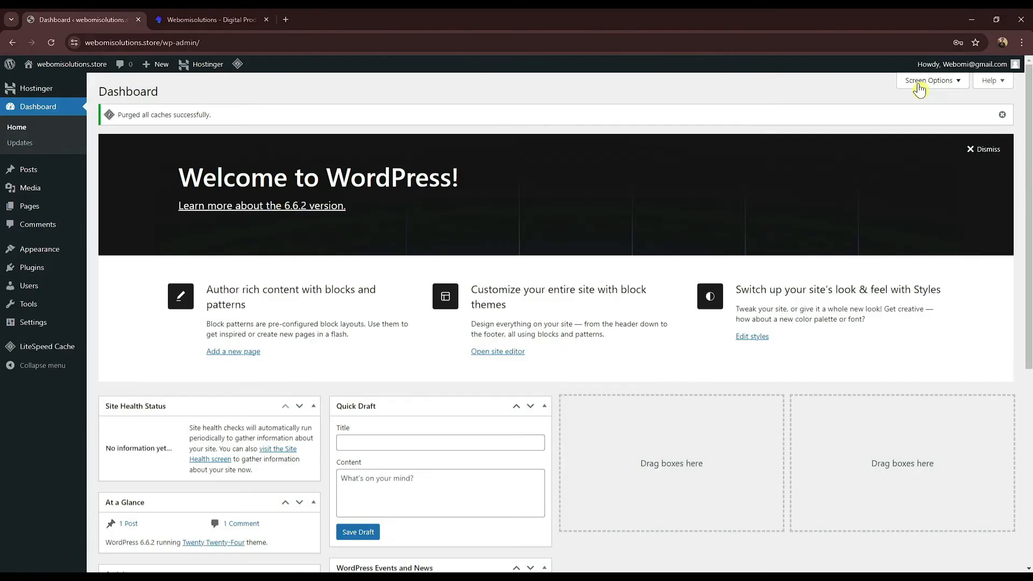
click(919, 85)
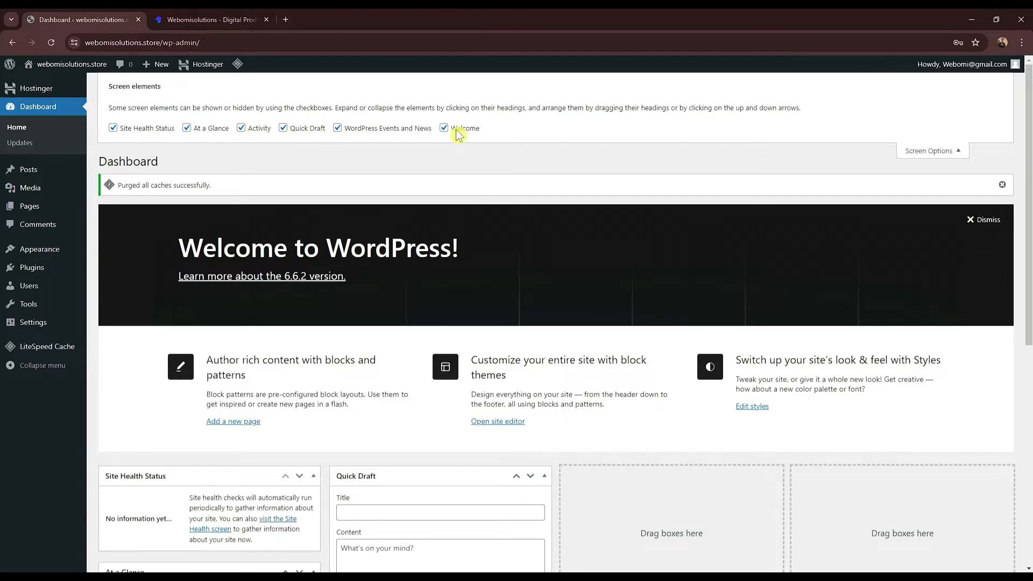
click(138, 129)
click(139, 128)
Step: Hide At a Glance, Activity, Quick Draft, Events and News, and Welcome, and dismiss the cache notice
click(214, 129)
click(241, 129)
click(310, 129)
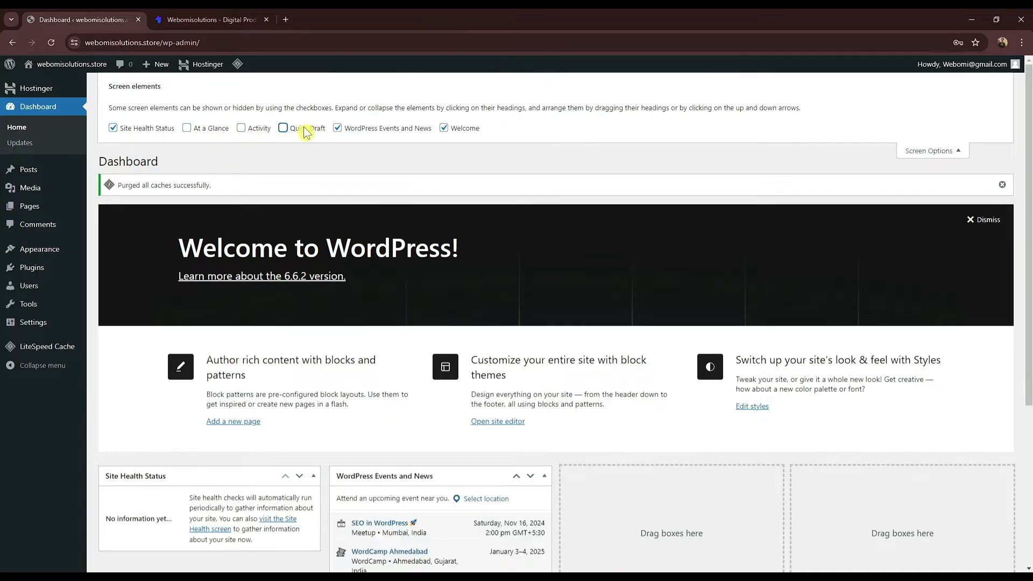
click(366, 130)
click(451, 130)
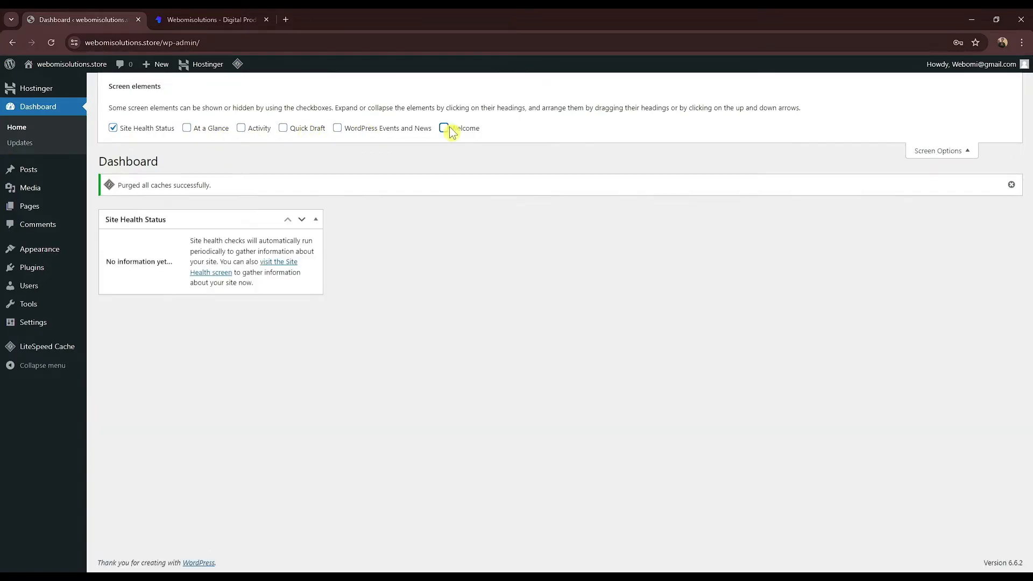
click(1010, 184)
click(930, 155)
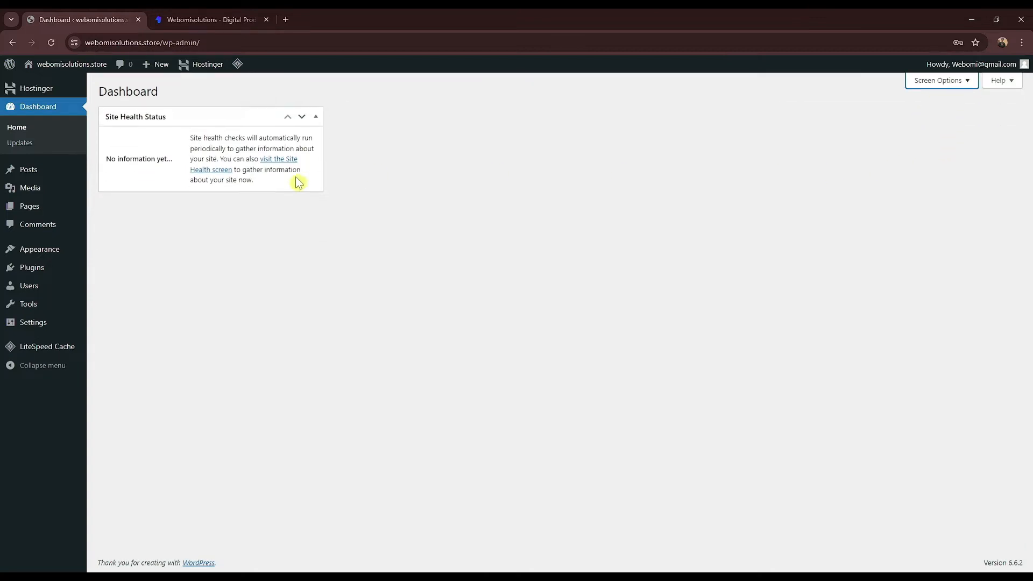
Step: Move the 'Hello world!' post to the Trash, then open All Pages to trash the remaining page
mouse_move(41, 175)
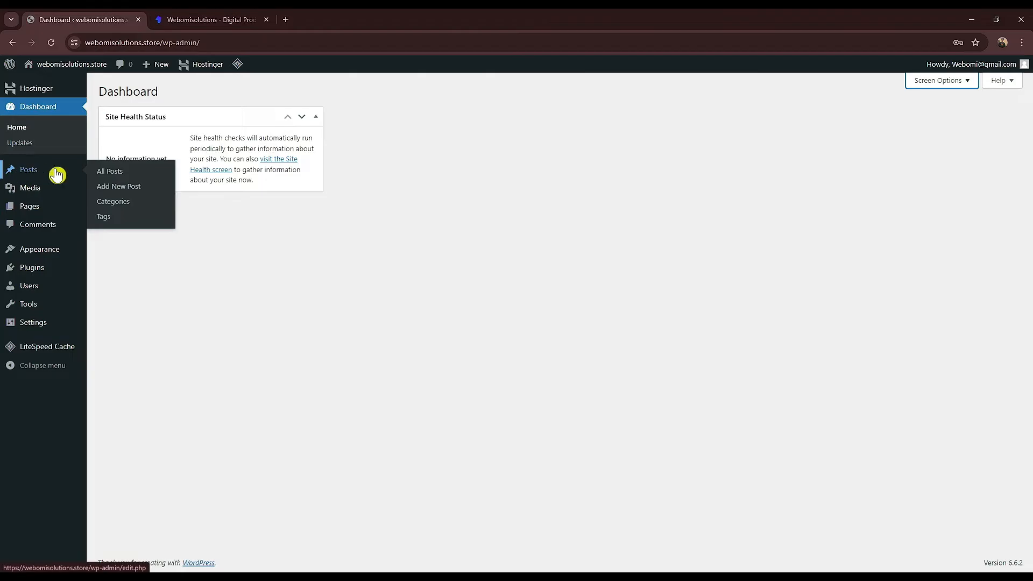
click(111, 176)
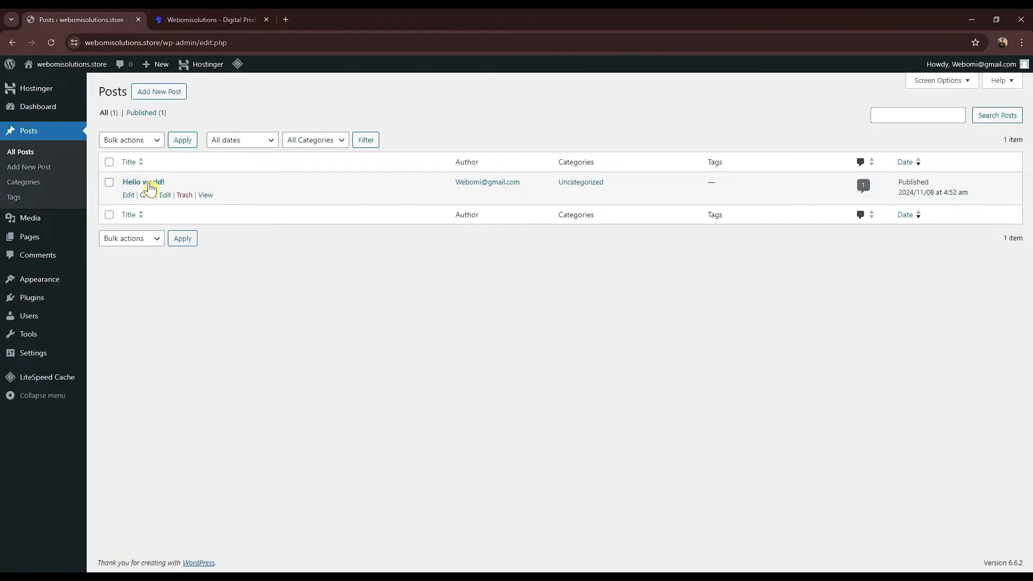
click(184, 195)
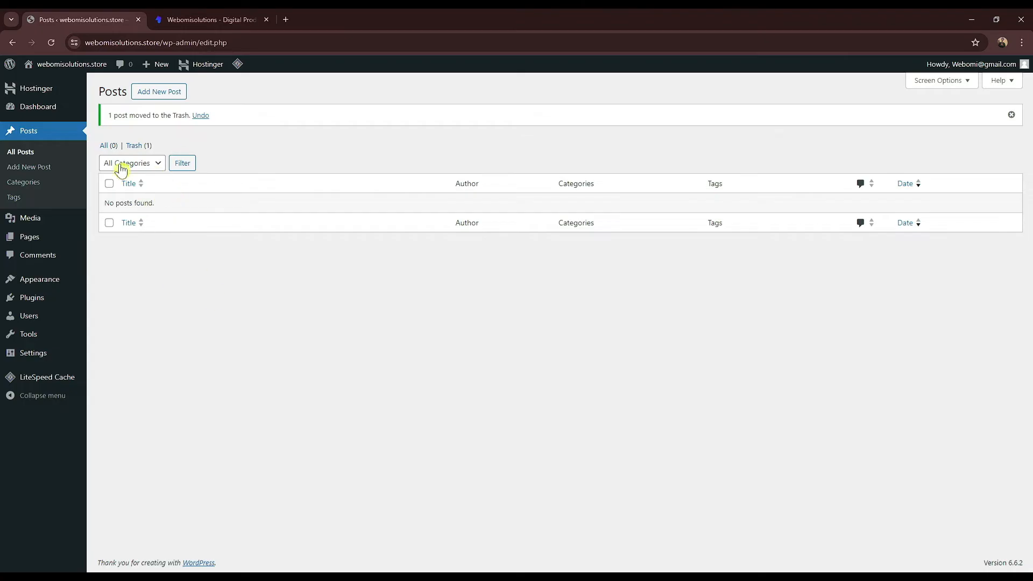
mouse_move(48, 241)
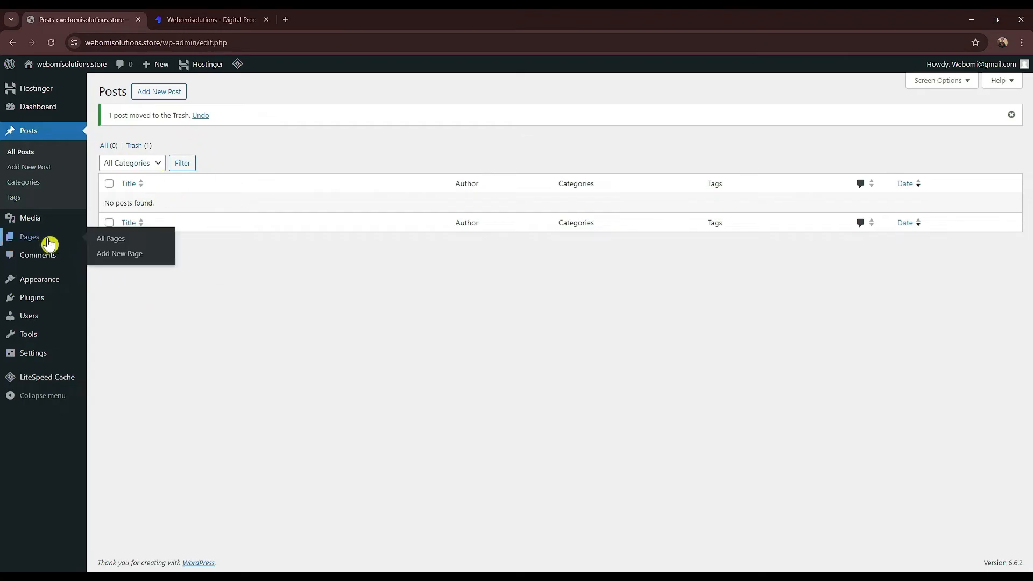
click(108, 239)
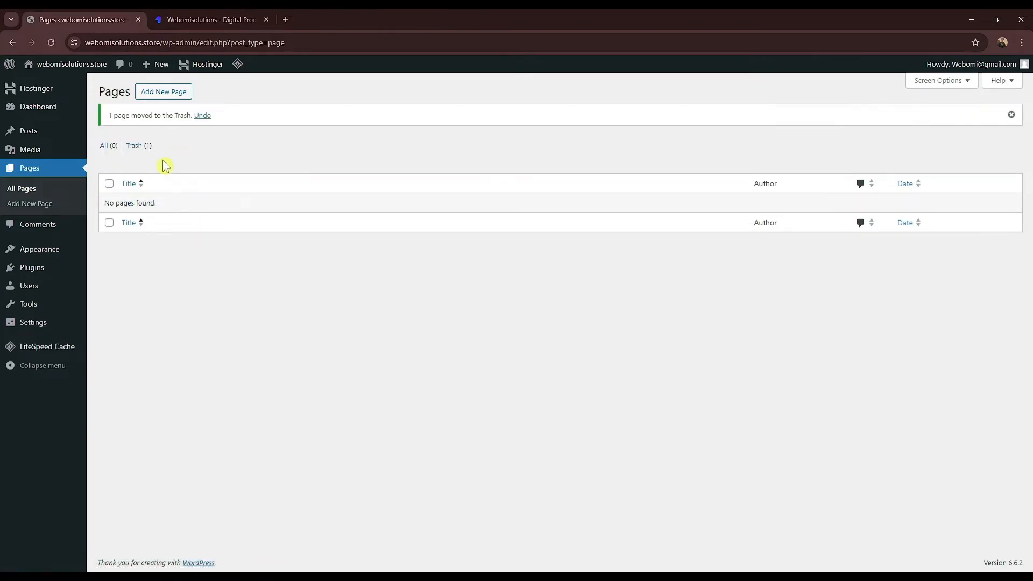
mouse_move(38, 326)
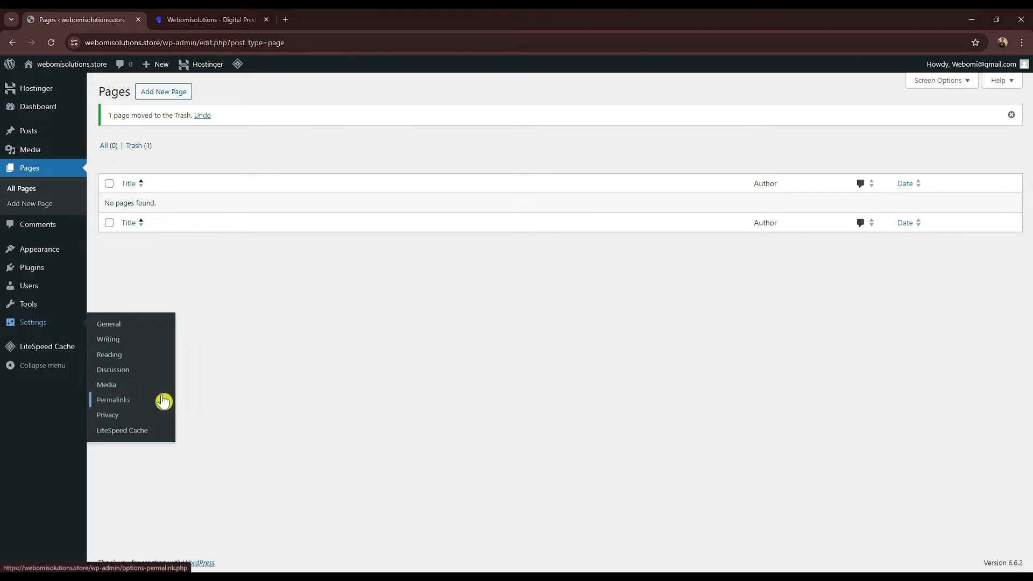
Step: In Settings > General, change the Site Title to 'Webomisolutions' and enter the tagline 'Digital Products'
click(134, 332)
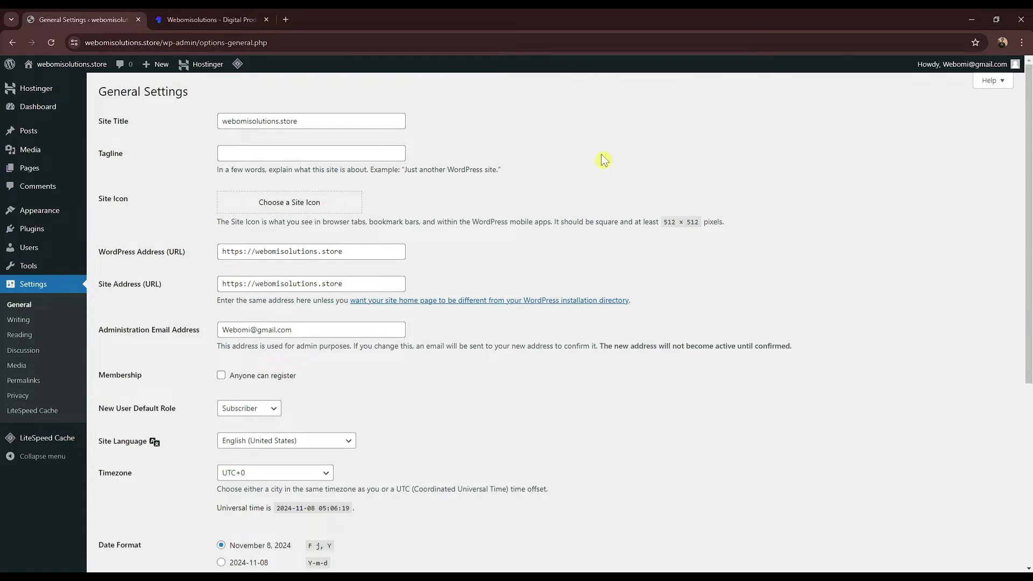
drag(102, 122, 139, 121)
click(139, 121)
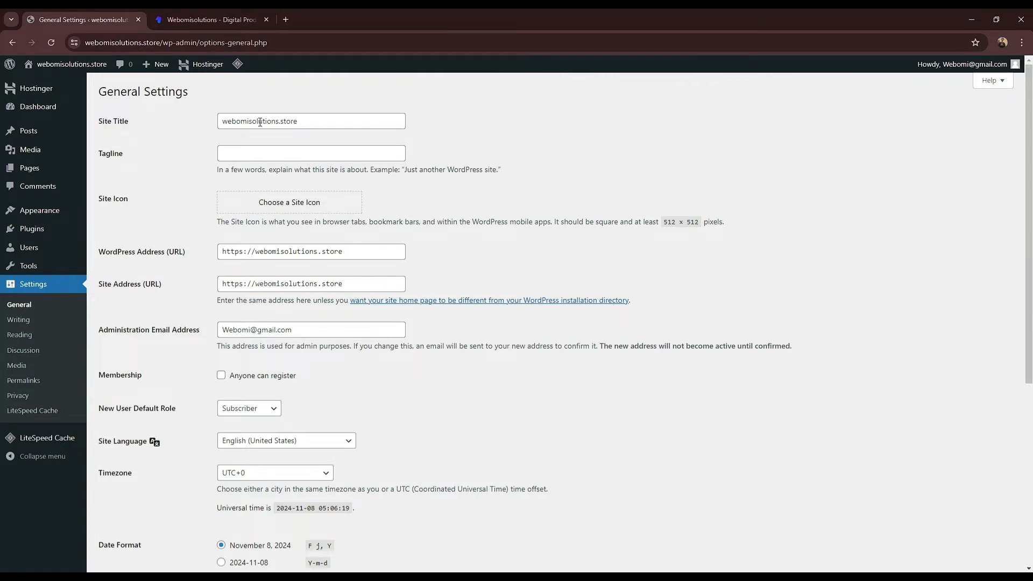
drag(317, 121, 284, 122)
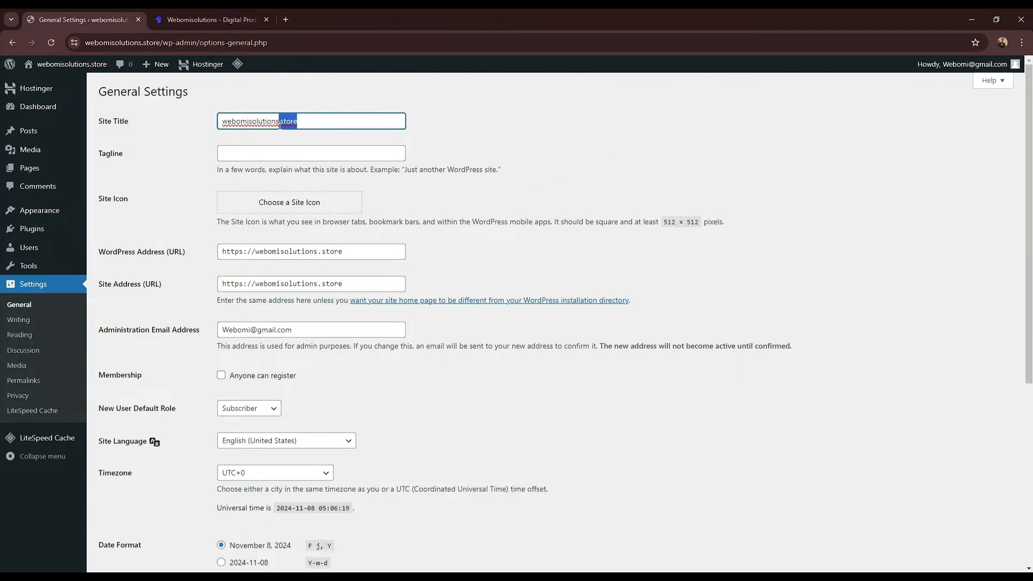
key(BackSpace)
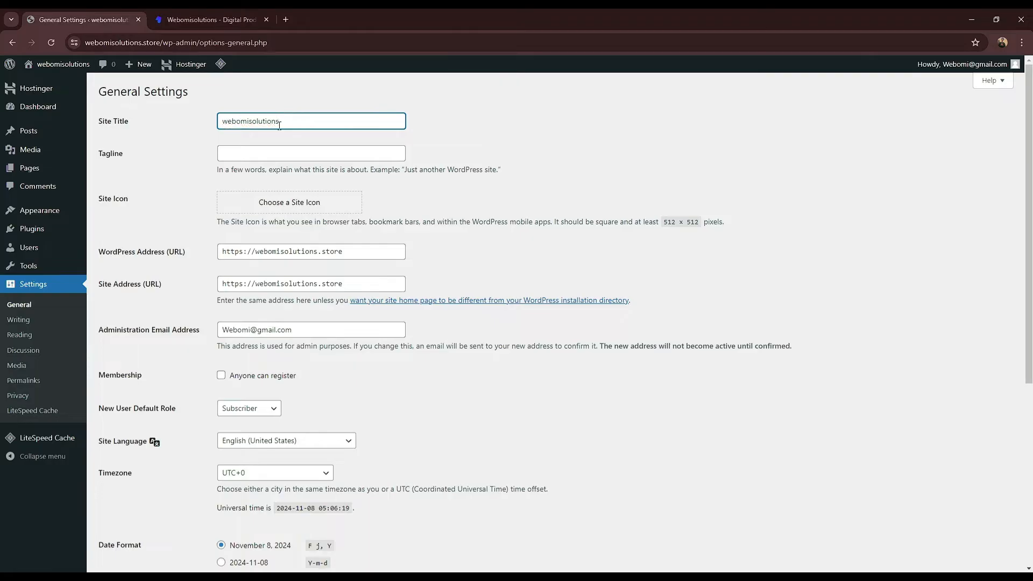
key(BackSpace)
text(W)
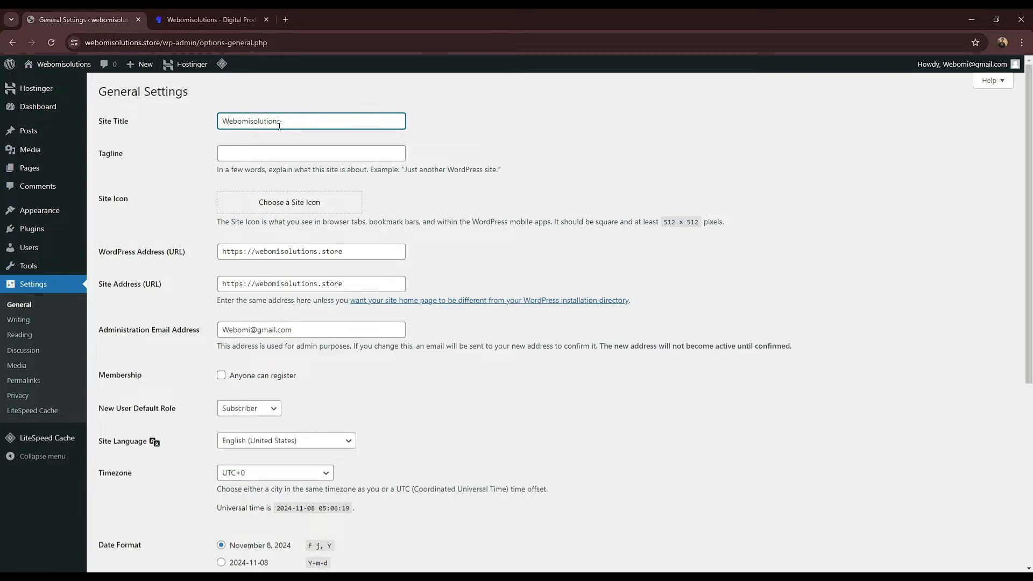
click(297, 155)
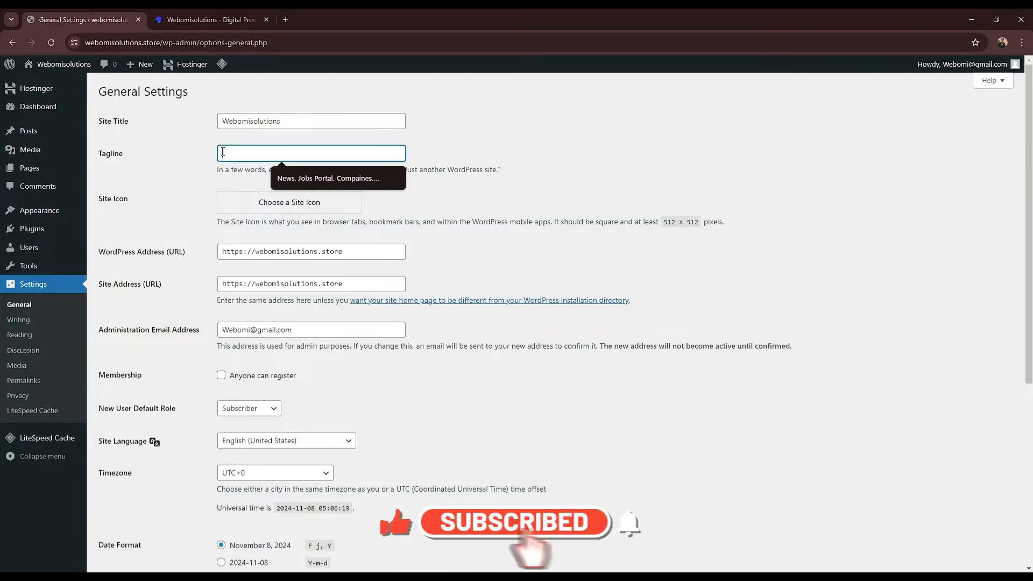
text(Digital Products)
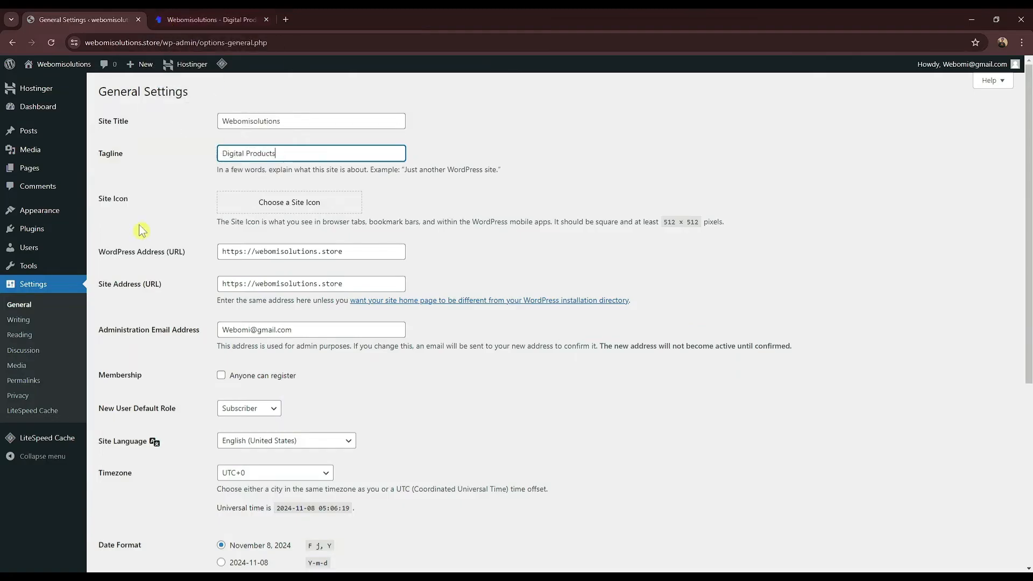
click(209, 279)
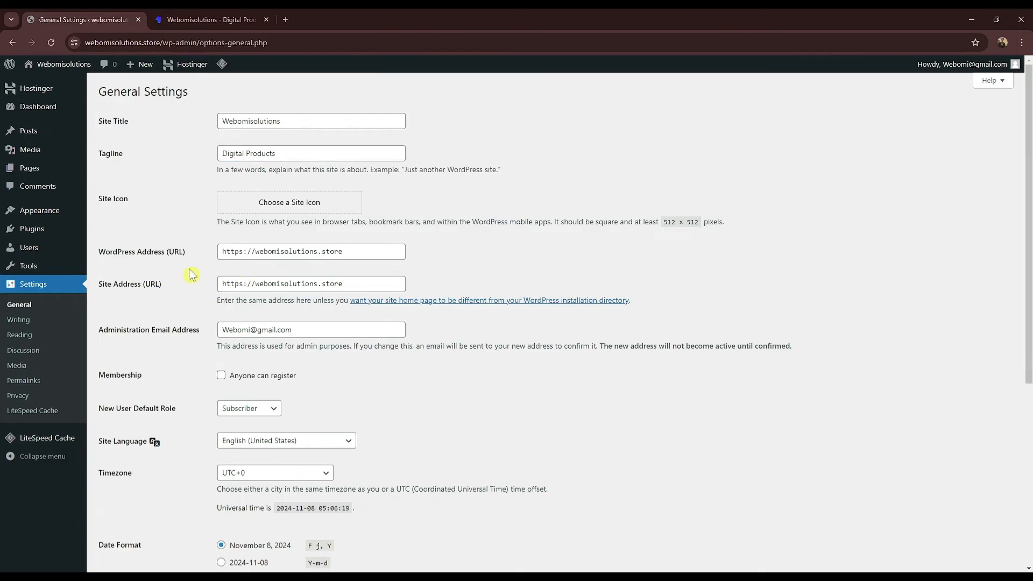
Step: Open webomisolutions.store in a new tab and inspect its address after the redirect error
mouse_move(61, 64)
right_click(65, 82)
click(103, 93)
click(190, 17)
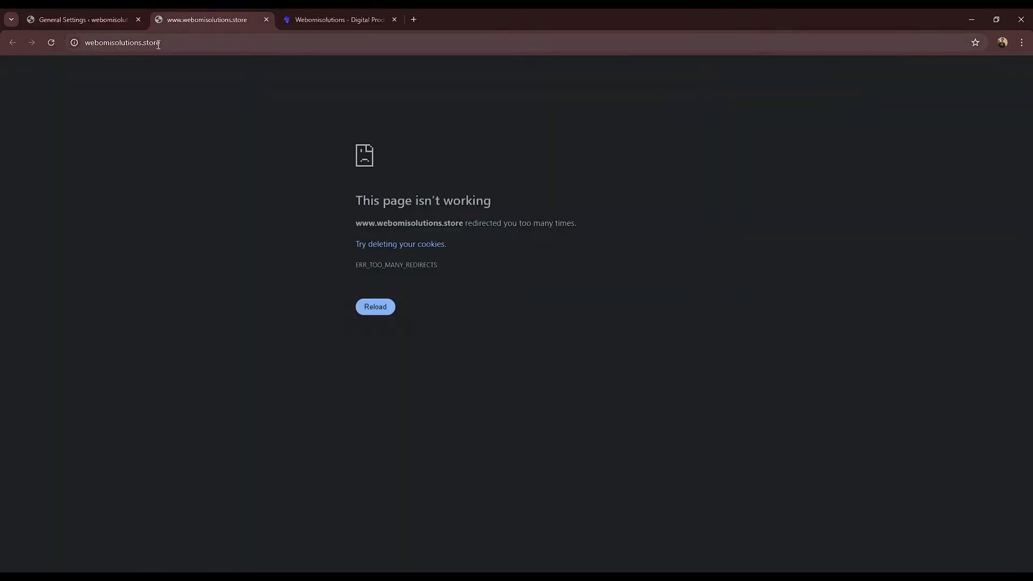
click(160, 43)
double_click(160, 43)
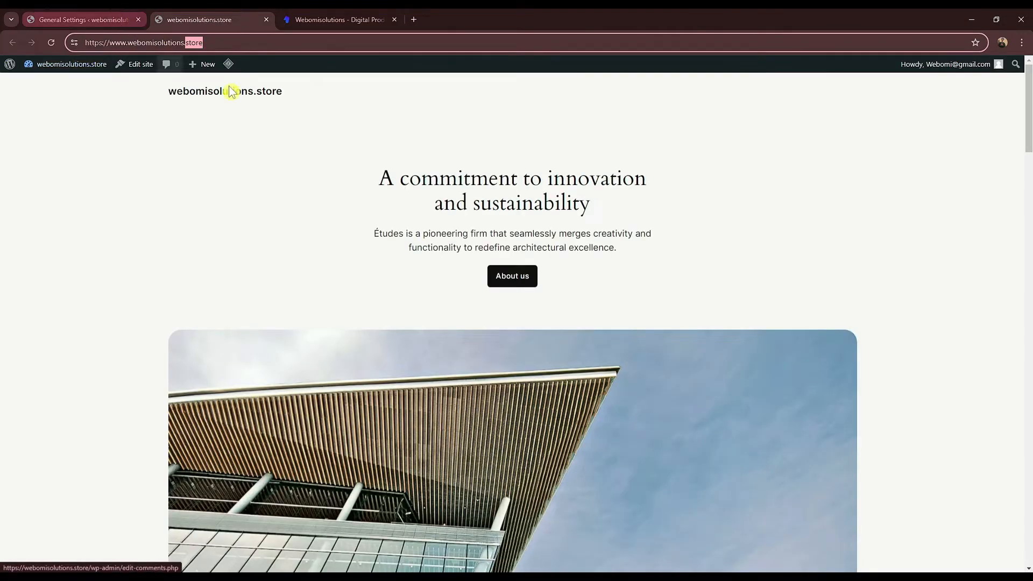
click(85, 15)
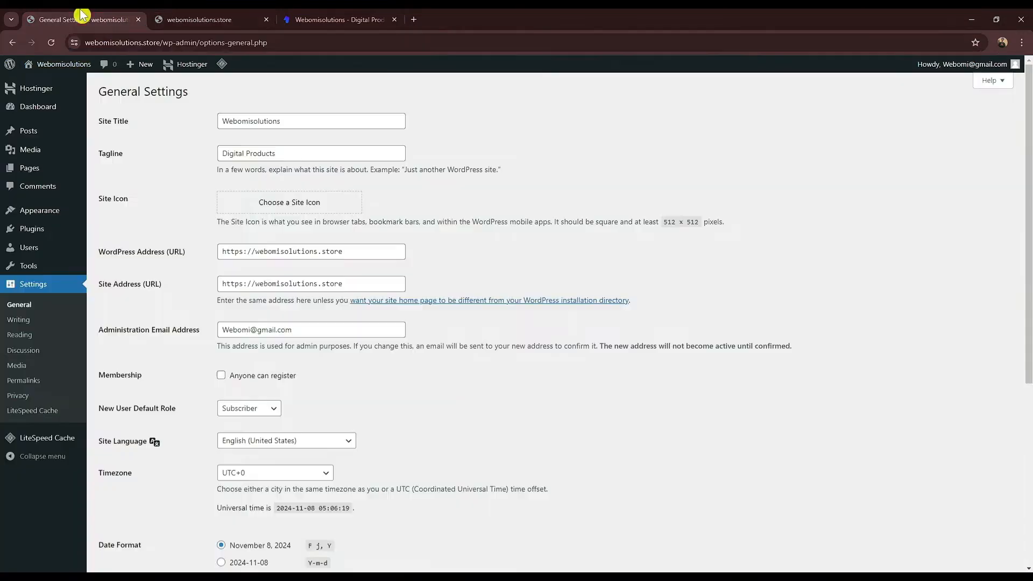
click(213, 19)
click(199, 120)
double_click(139, 43)
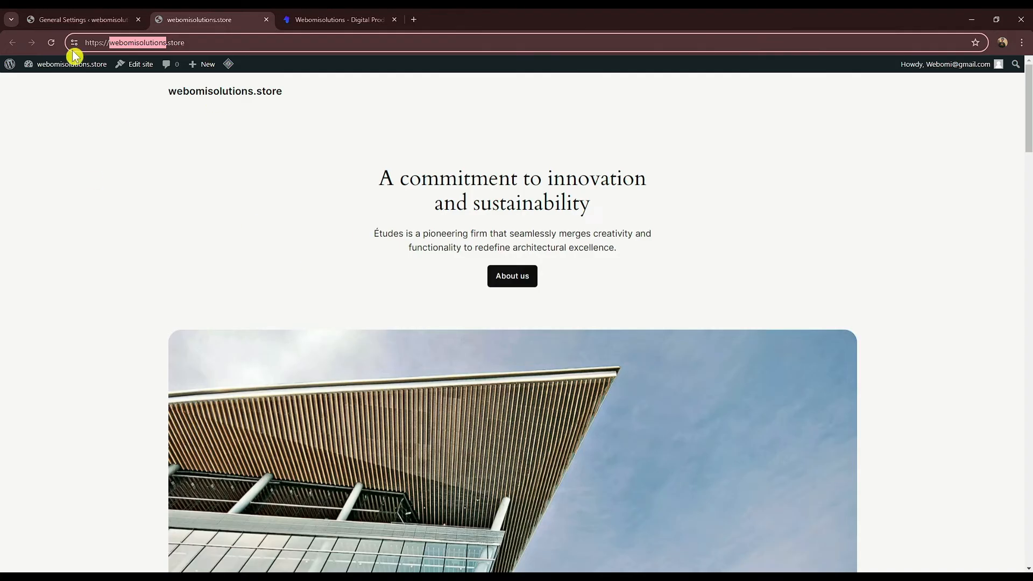
click(40, 18)
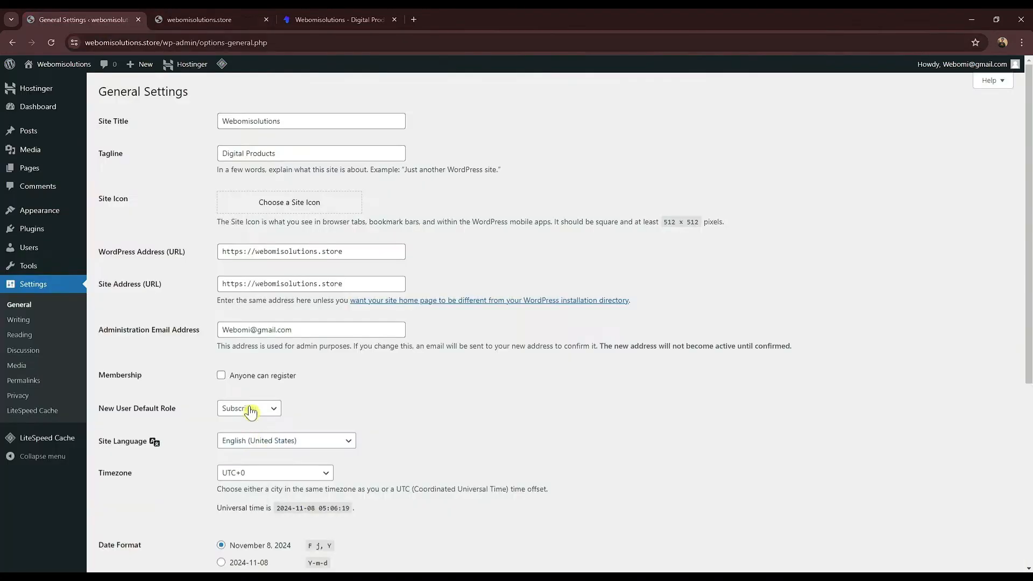
click(256, 252)
text(www.)
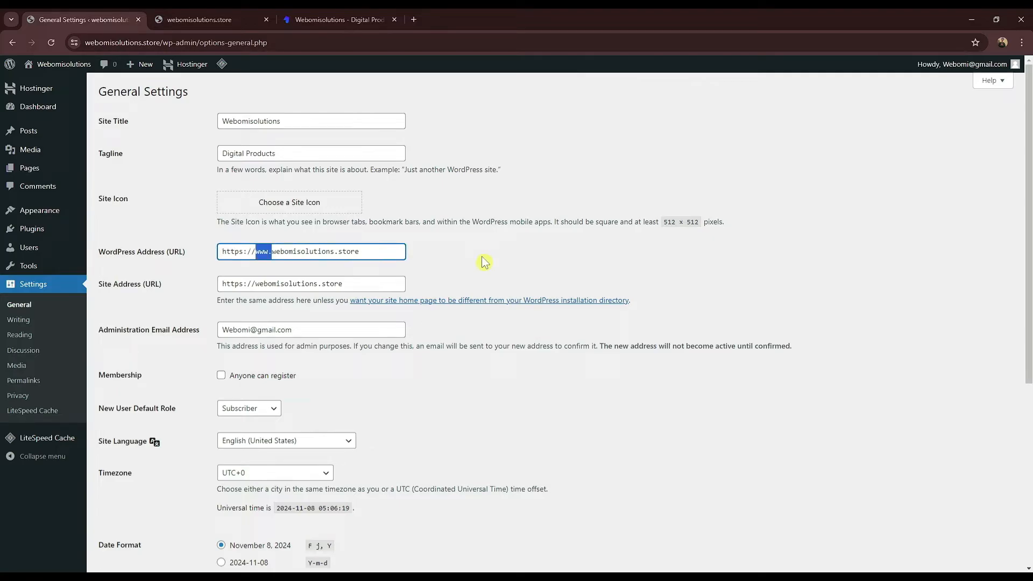
click(261, 282)
text(www.)
scroll(346, 346, down, 1)
scroll(346, 439, up, 1)
scroll(346, 346, down, 3)
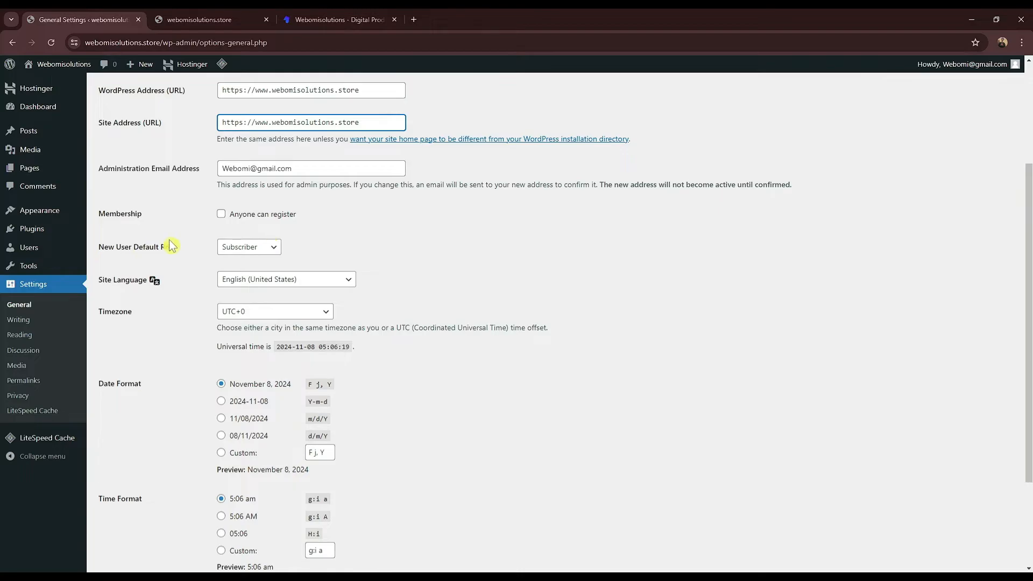
Step: Keep the new-user default role as Subscriber, save the general settings, and open Permalinks
click(251, 251)
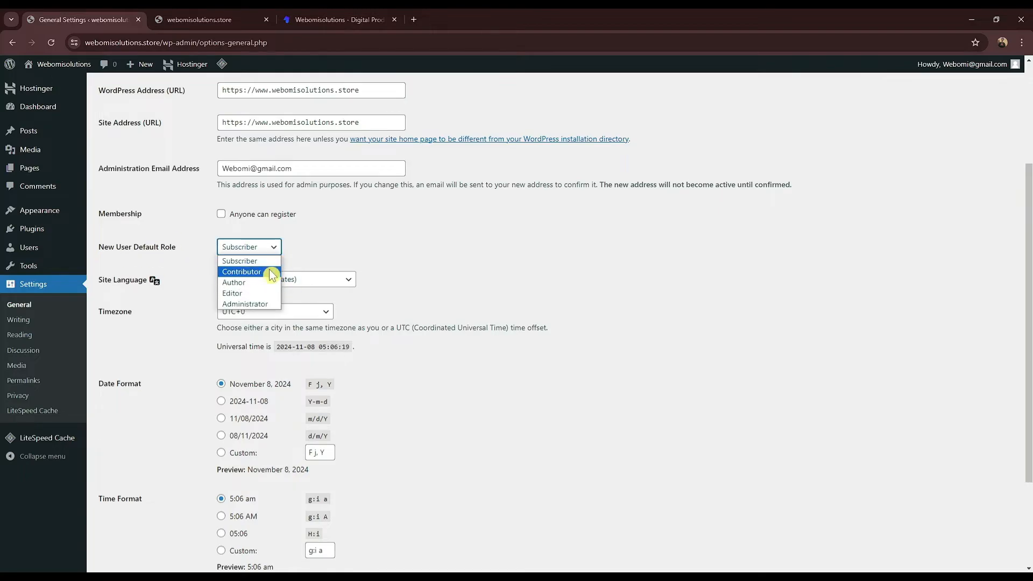
click(469, 251)
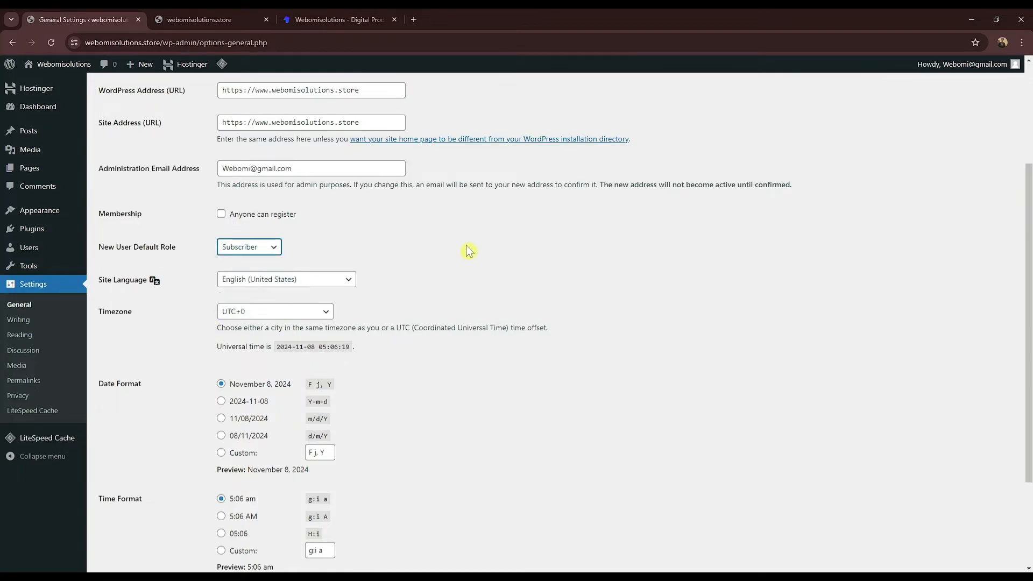
scroll(285, 244, down, 3)
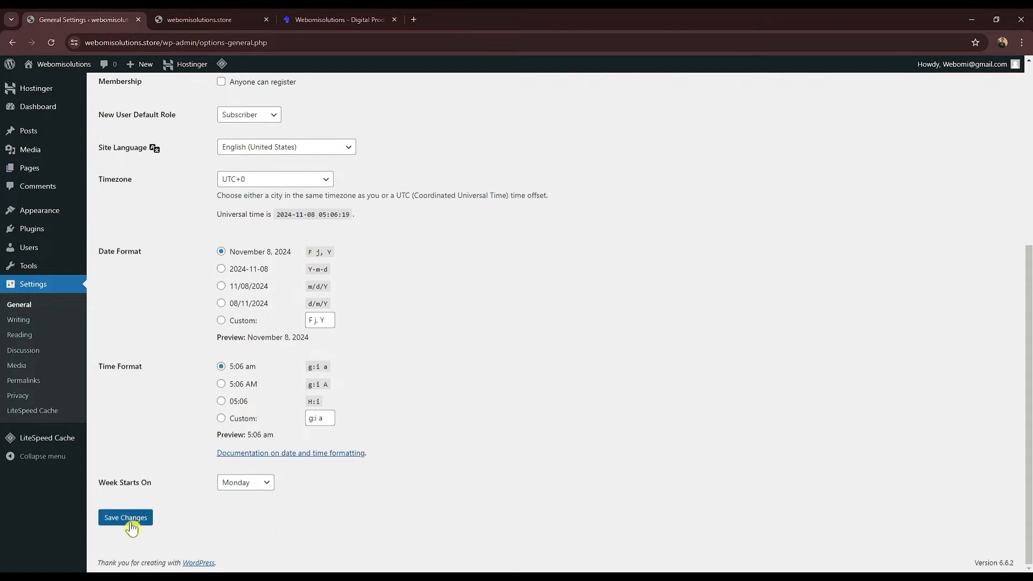
click(130, 524)
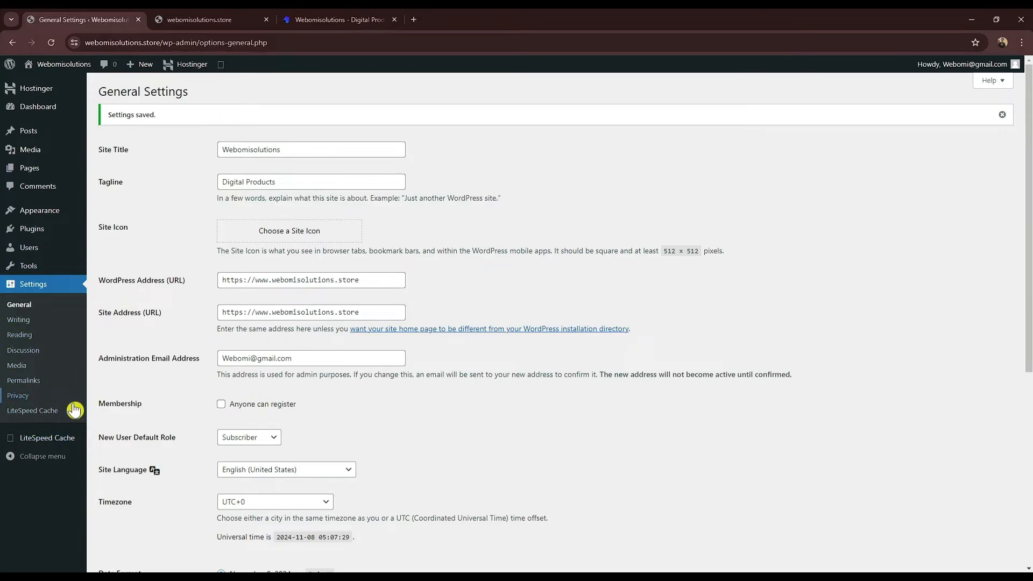
click(24, 380)
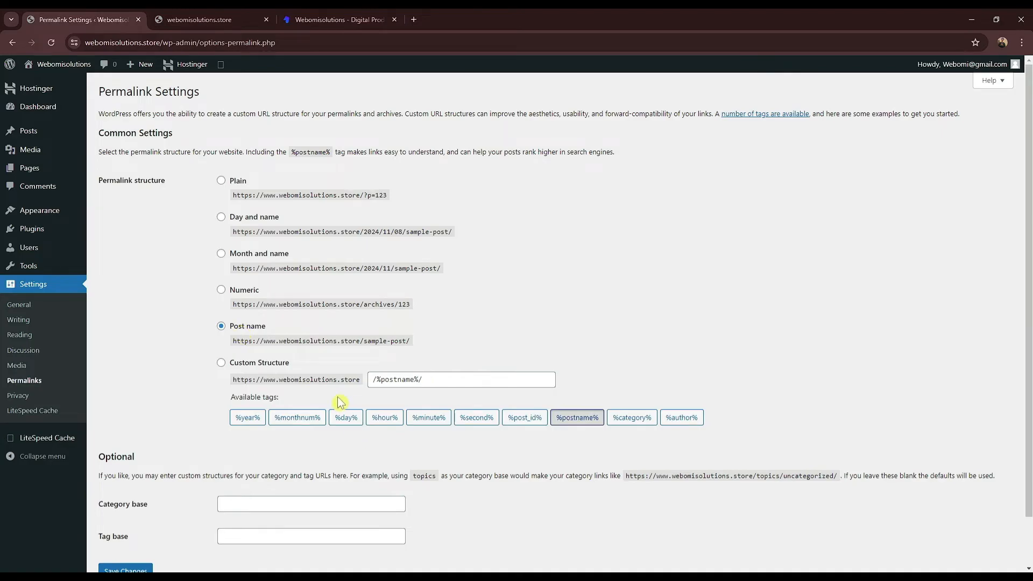
click(226, 20)
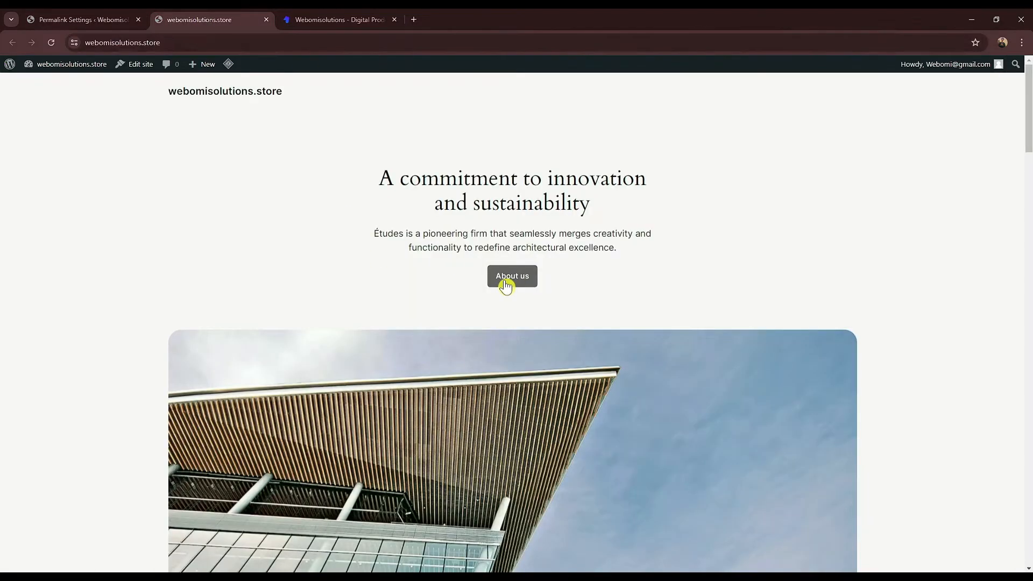
scroll(738, 226, down, 7)
drag(1029, 195, 1025, 544)
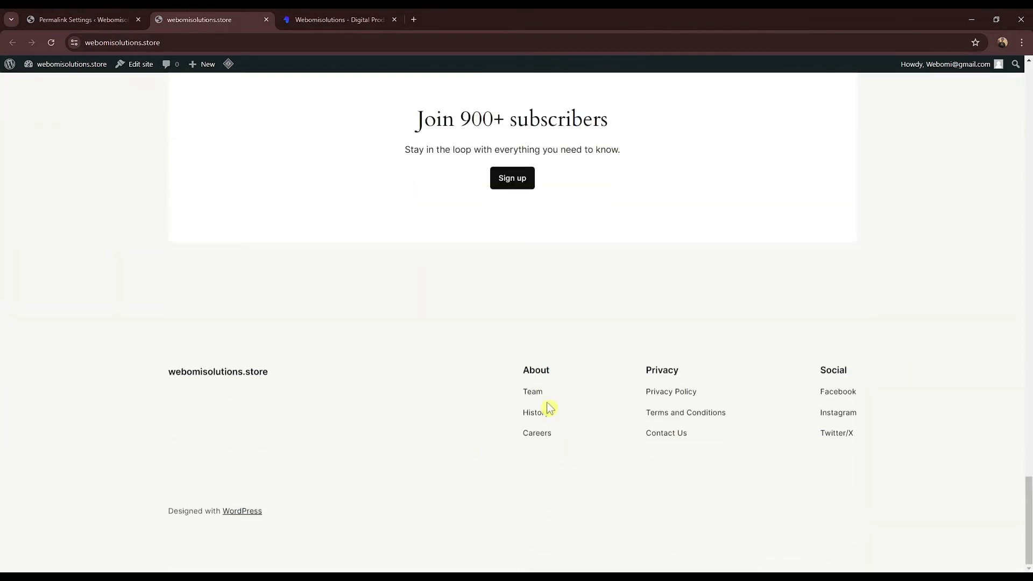
click(396, 15)
click(236, 138)
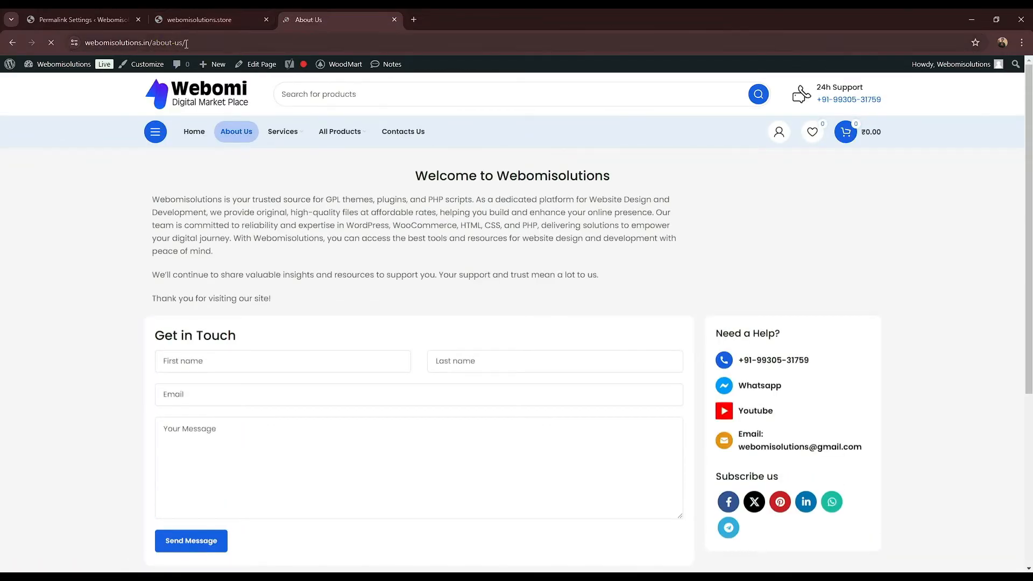
drag(185, 43, 150, 44)
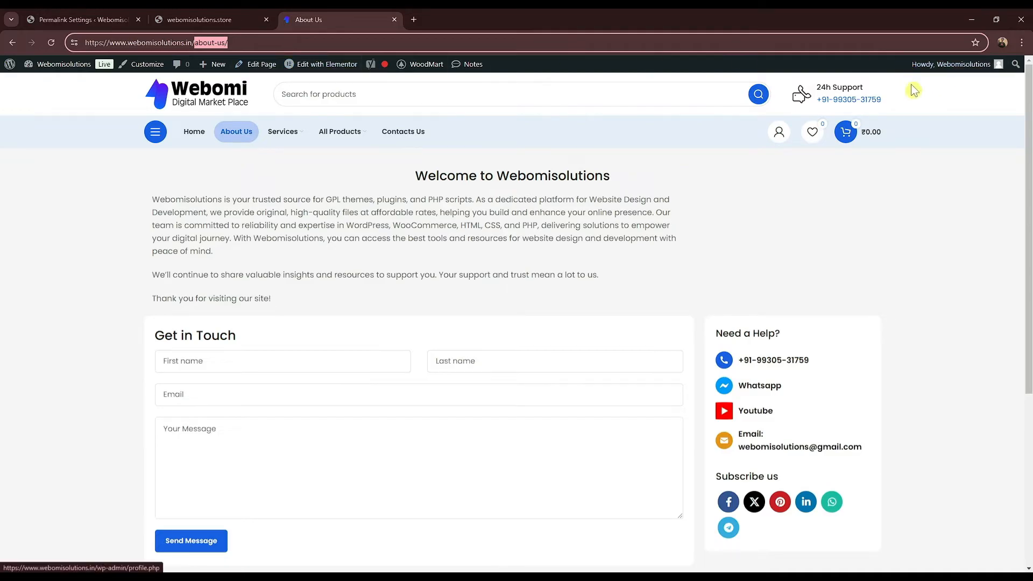
click(320, 262)
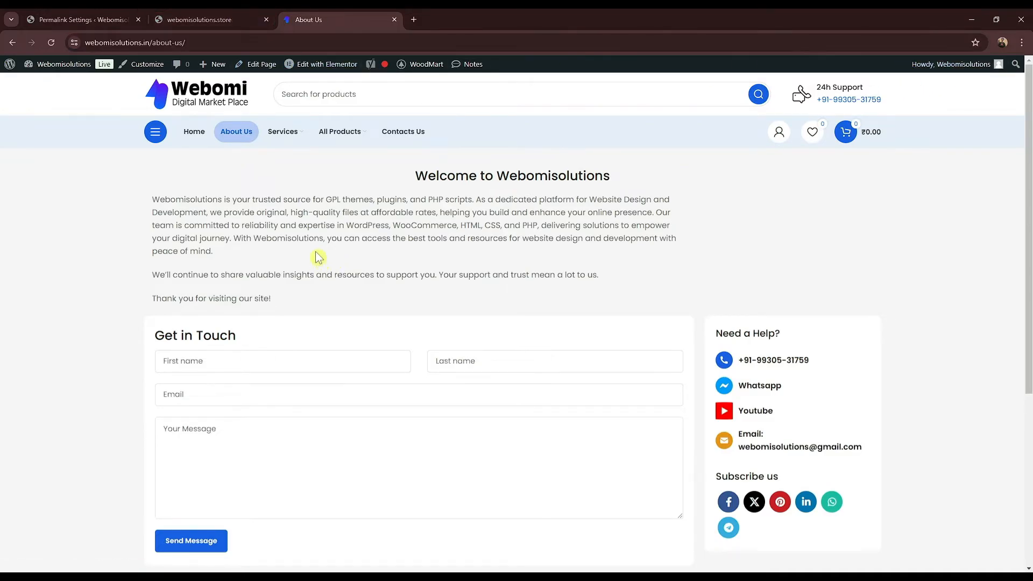
click(243, 19)
click(115, 20)
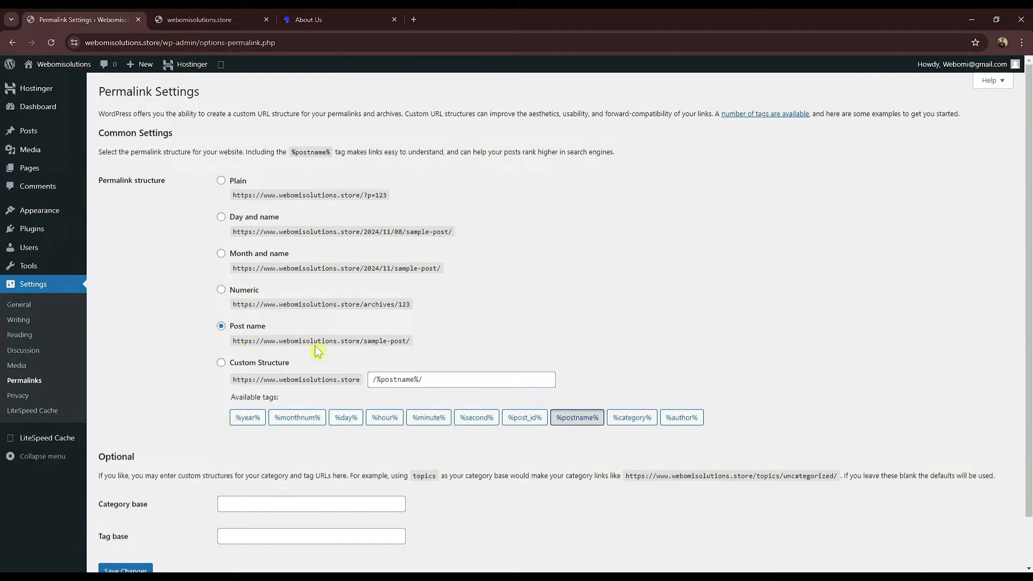
drag(416, 344, 237, 341)
Step: Save the Post name permalink structure, signing back in with the saved credentials and saving again
click(237, 342)
scroll(161, 484, down, 1)
click(118, 519)
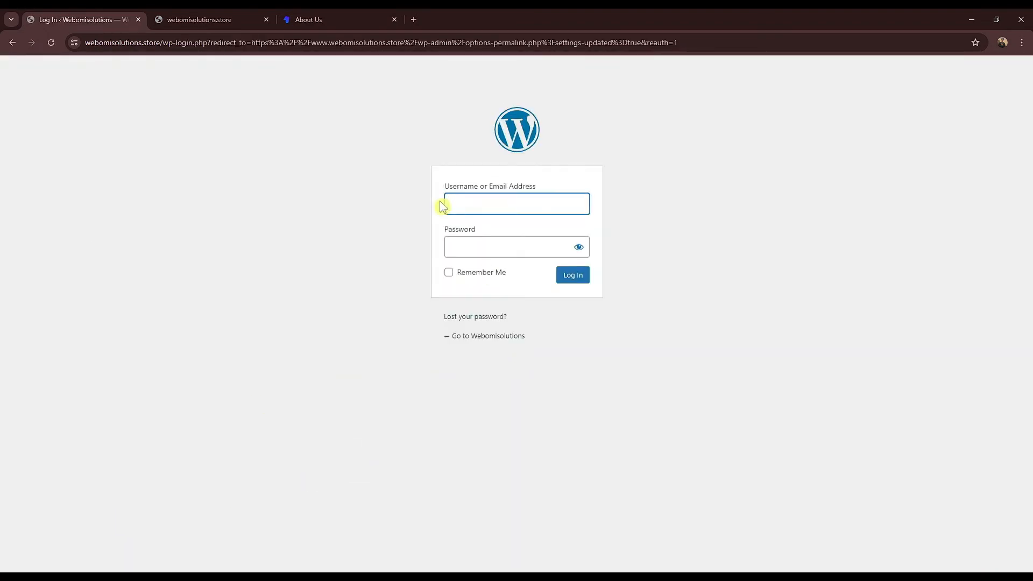
click(505, 208)
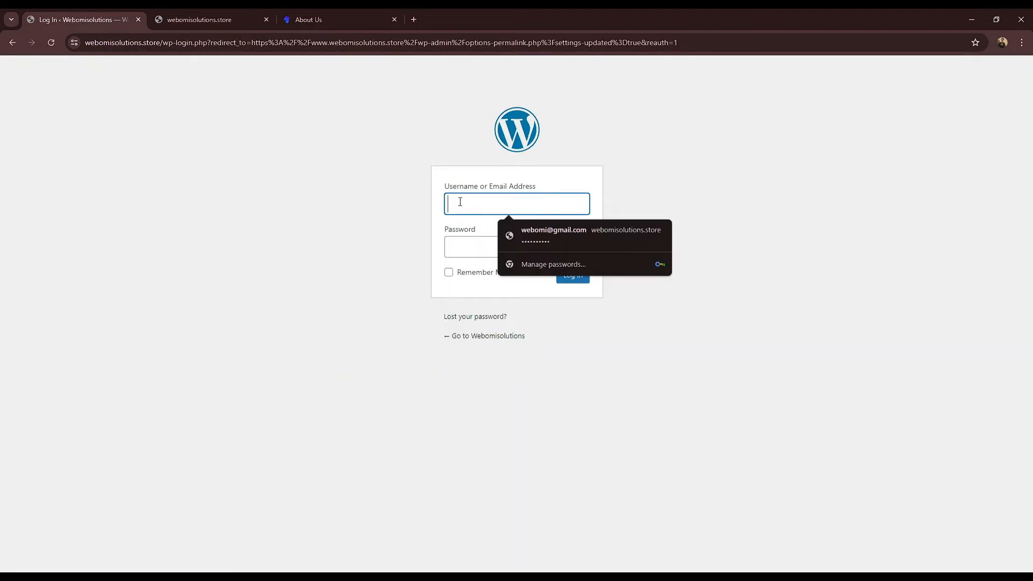
click(562, 233)
click(571, 275)
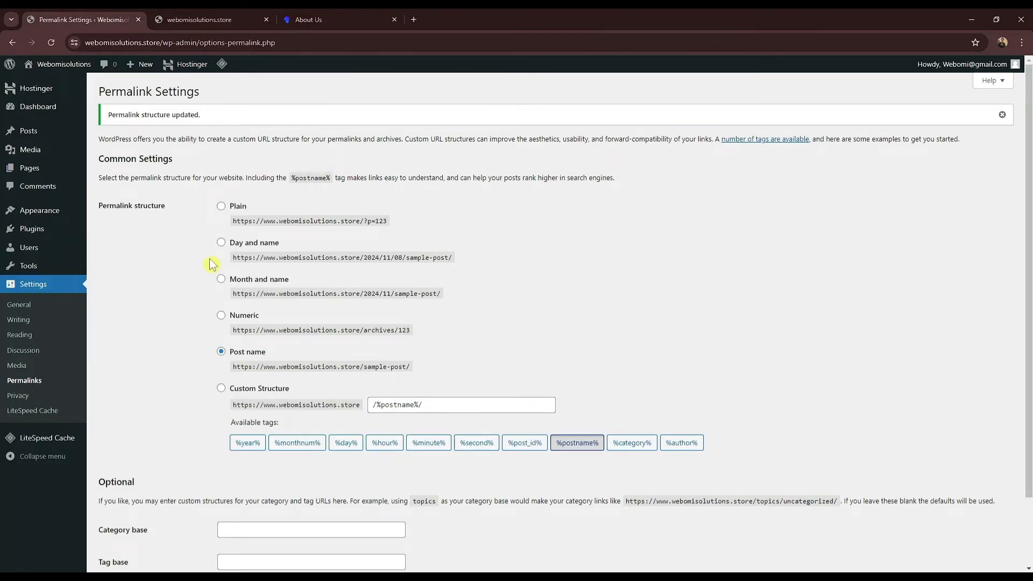
scroll(210, 406, down, 3)
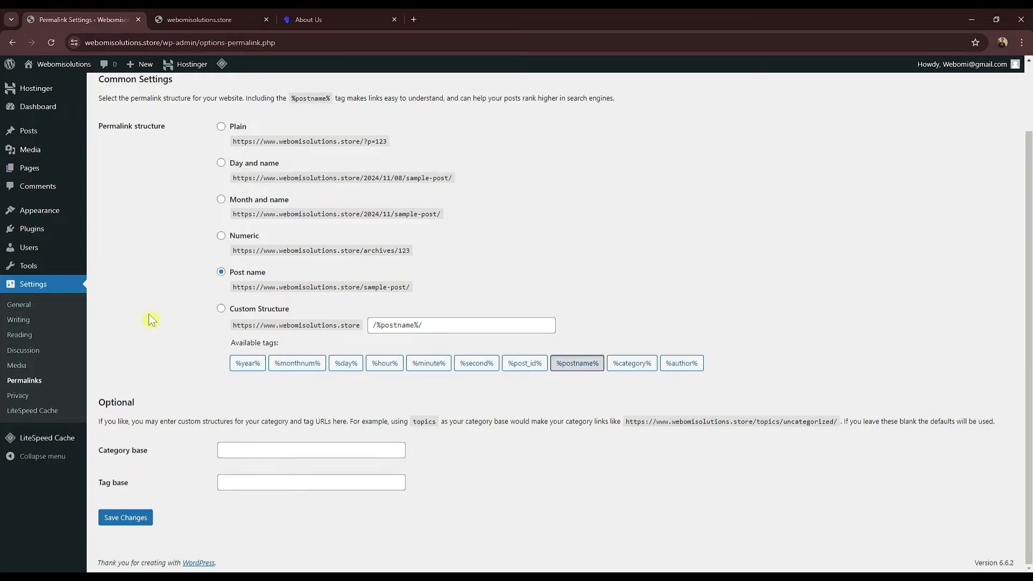
click(54, 379)
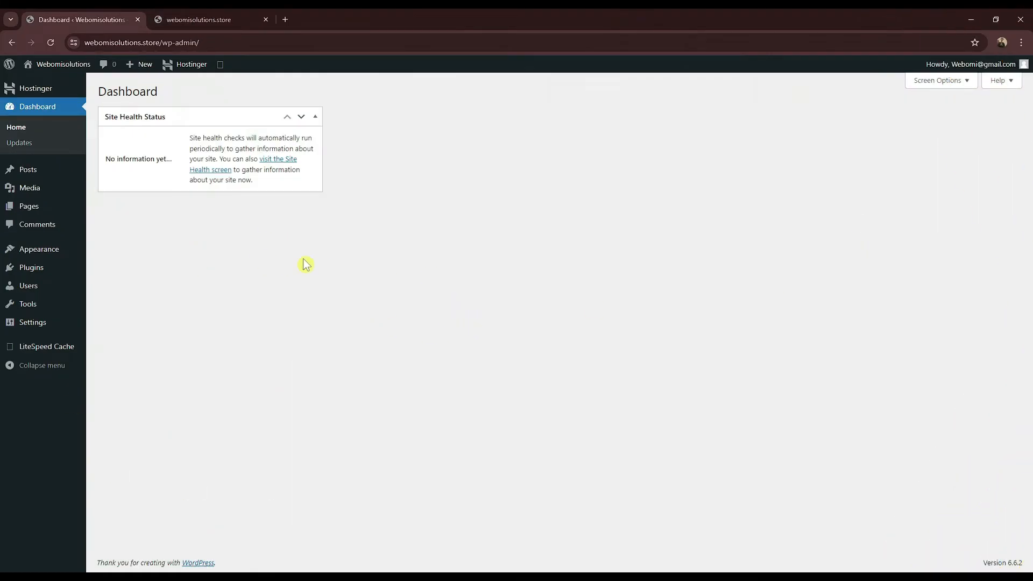
Step: Open Appearance > Themes, then bring the Gmail inbox window forward
mouse_move(54, 253)
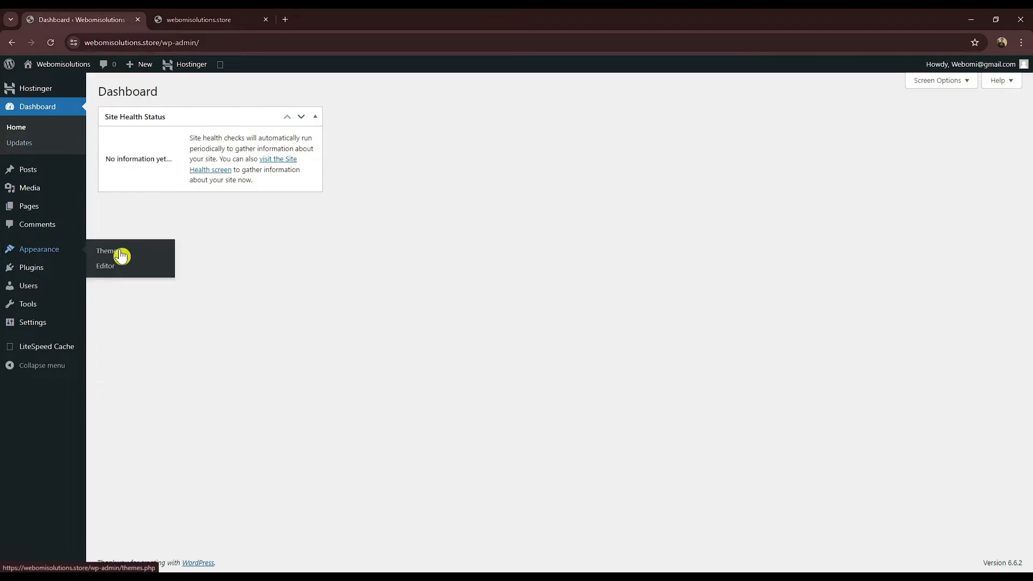
click(114, 258)
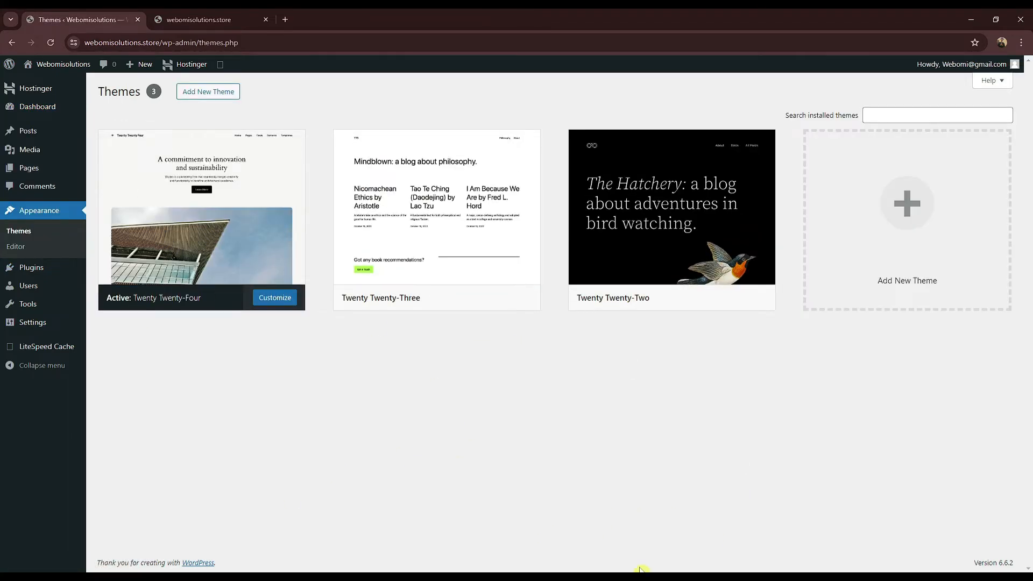
click(673, 578)
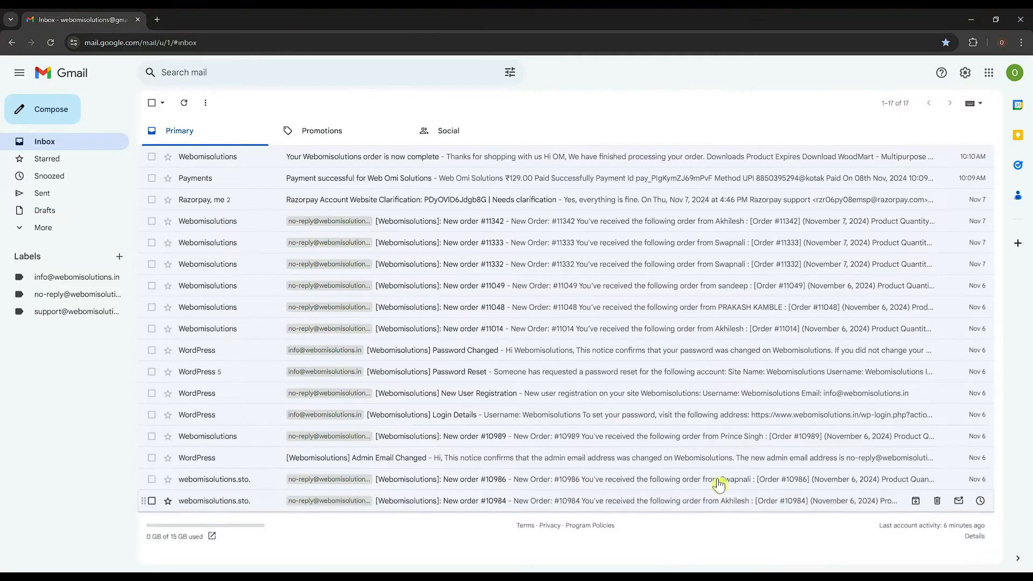
Step: Open the order-complete email, download the ₹129.00 WoodMart theme, and check the download's progress
click(387, 179)
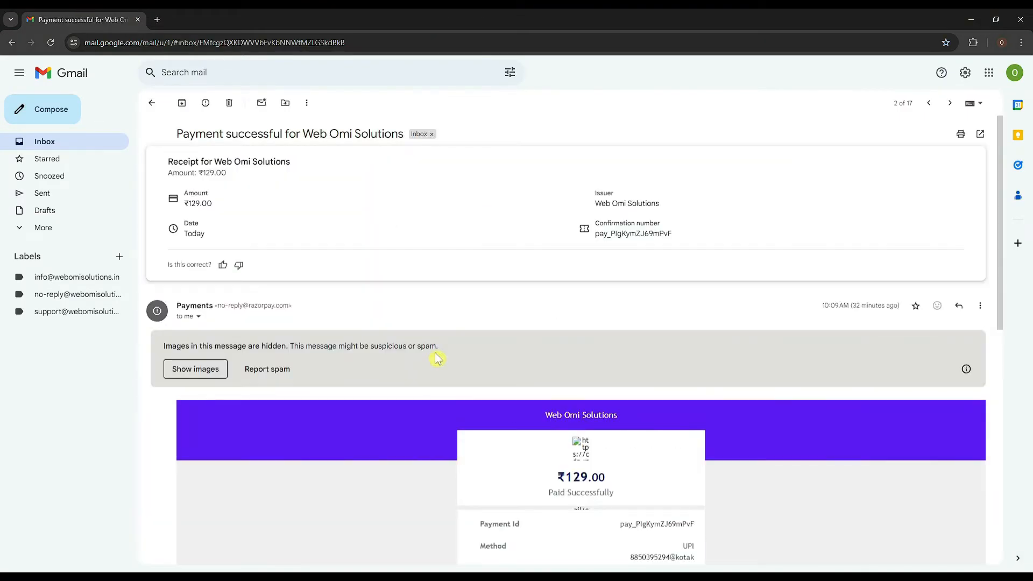
scroll(530, 328, down, 3)
scroll(647, 366, up, 3)
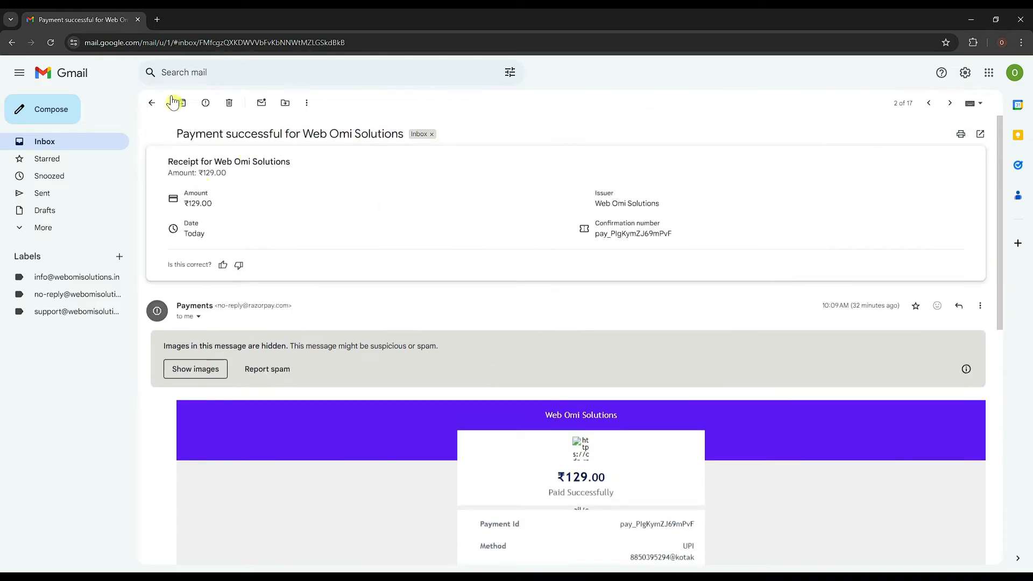
click(152, 103)
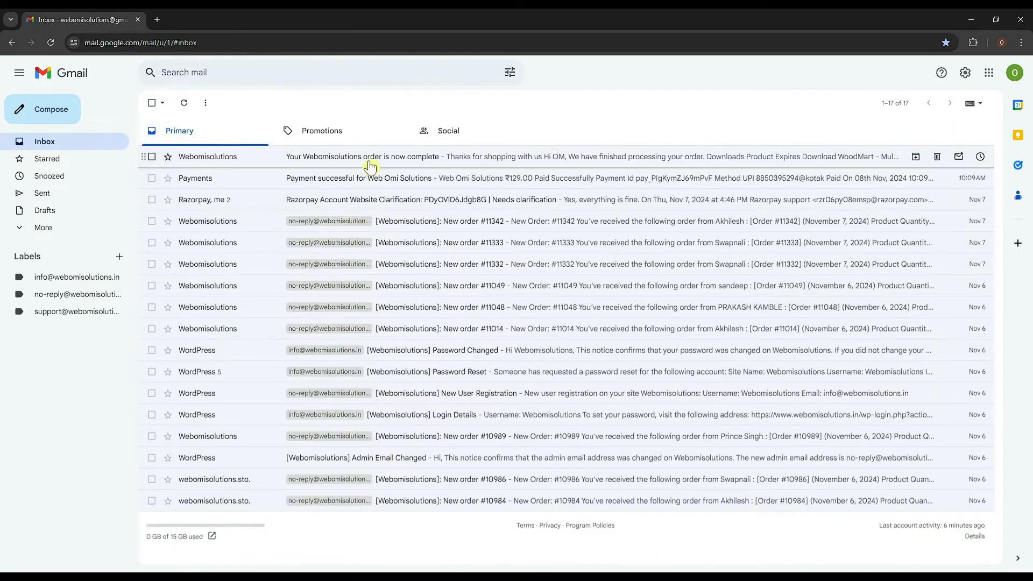
click(370, 164)
scroll(543, 329, down, 1)
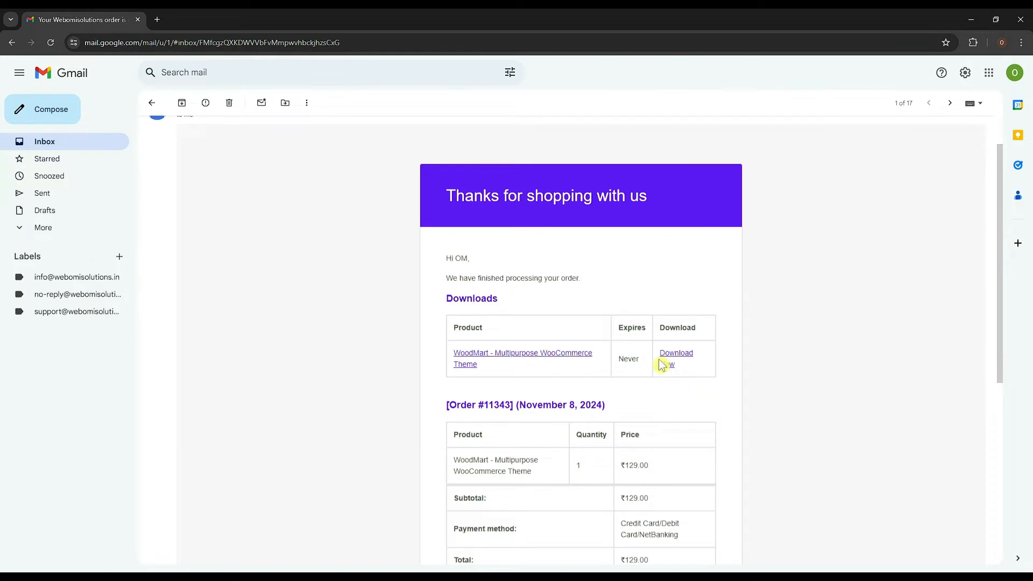
click(673, 371)
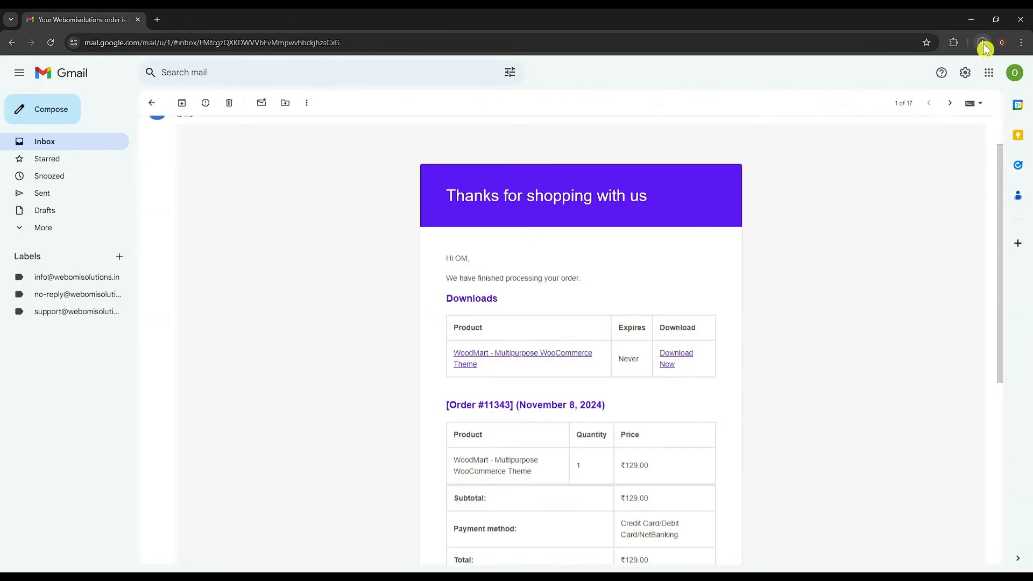
click(983, 44)
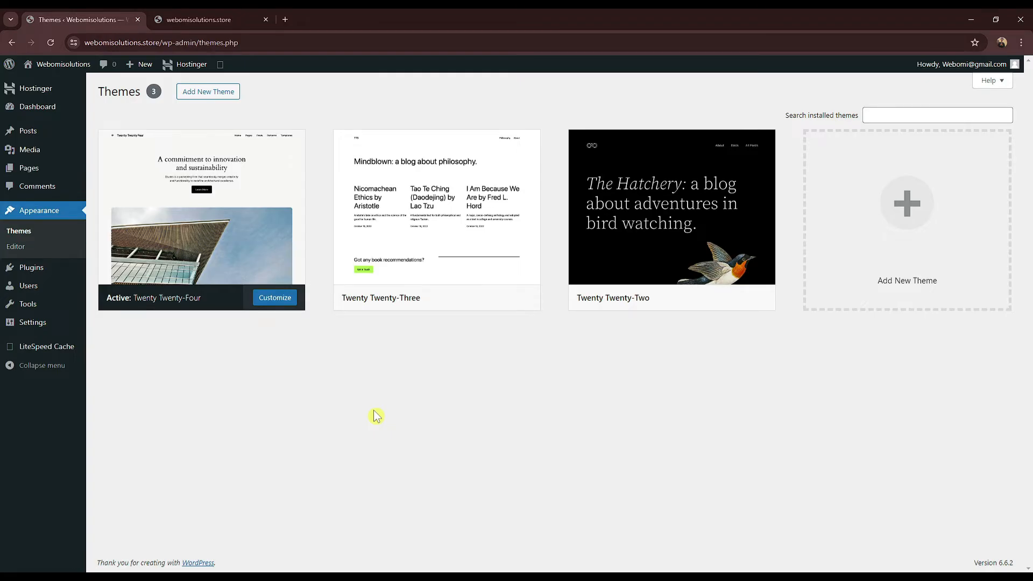
Step: Delete Twenty Twenty-Three and Twenty Twenty-Two, confirming each, then open the Add Themes page
click(532, 238)
click(579, 544)
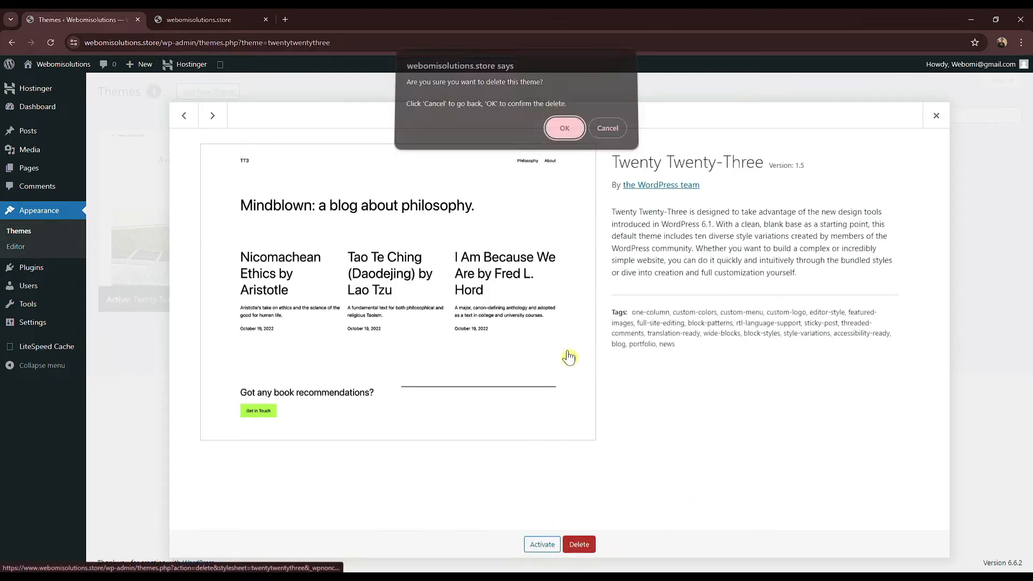
click(562, 133)
click(467, 312)
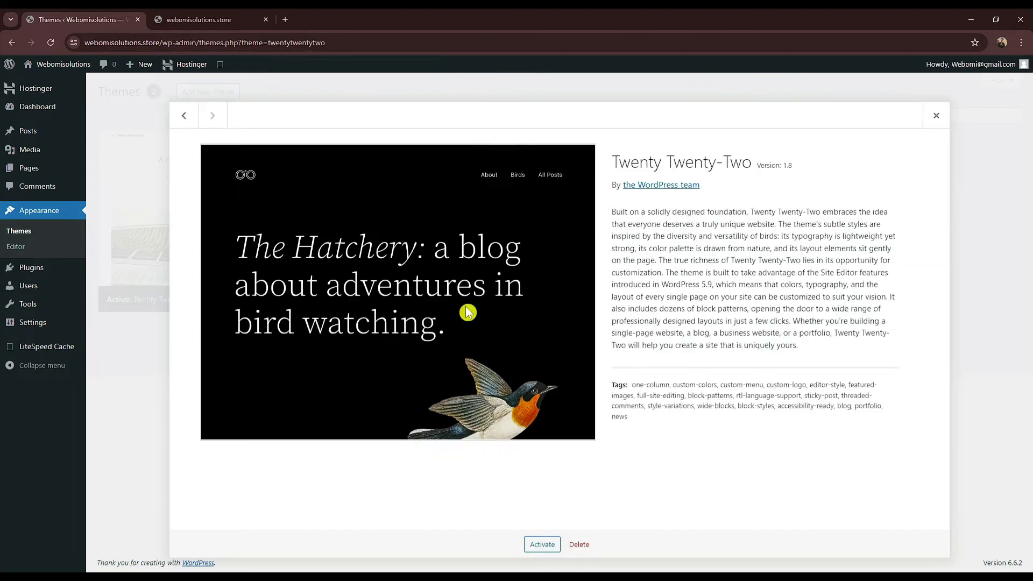
click(579, 544)
click(562, 132)
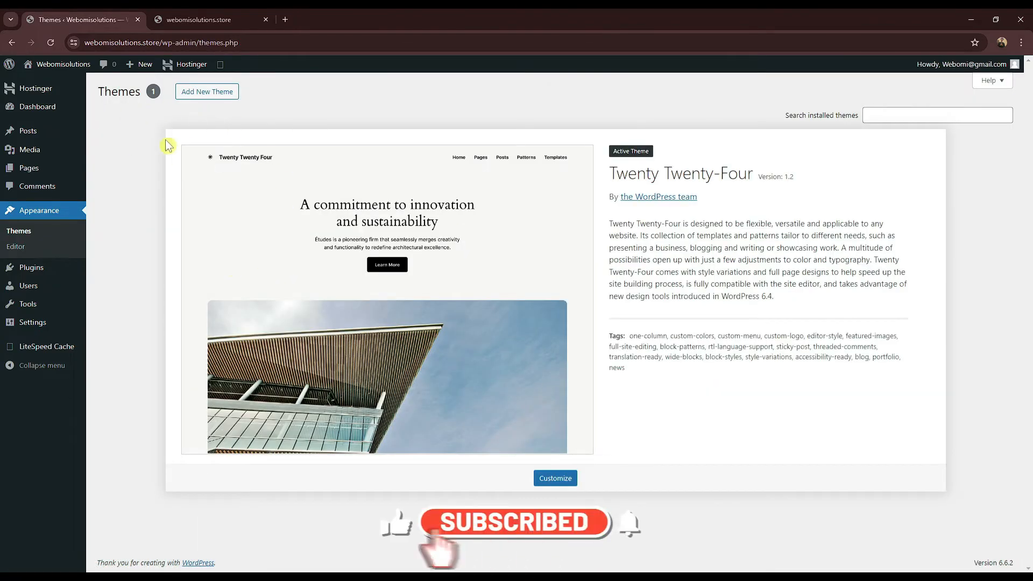
click(196, 97)
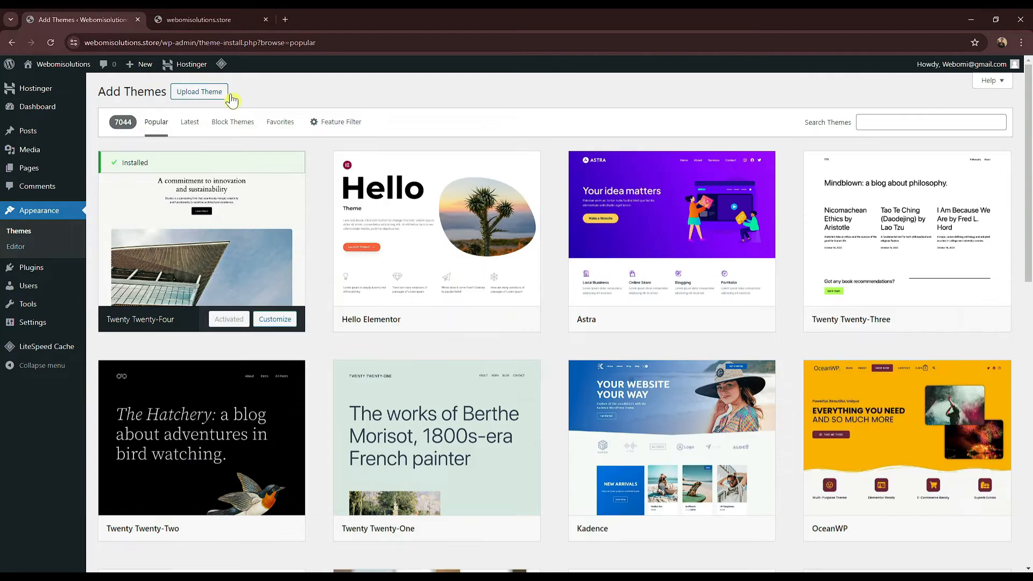
Step: Show the theme upload box, then extract the newest woodmart zip in Downloads with 7-Zip
click(194, 99)
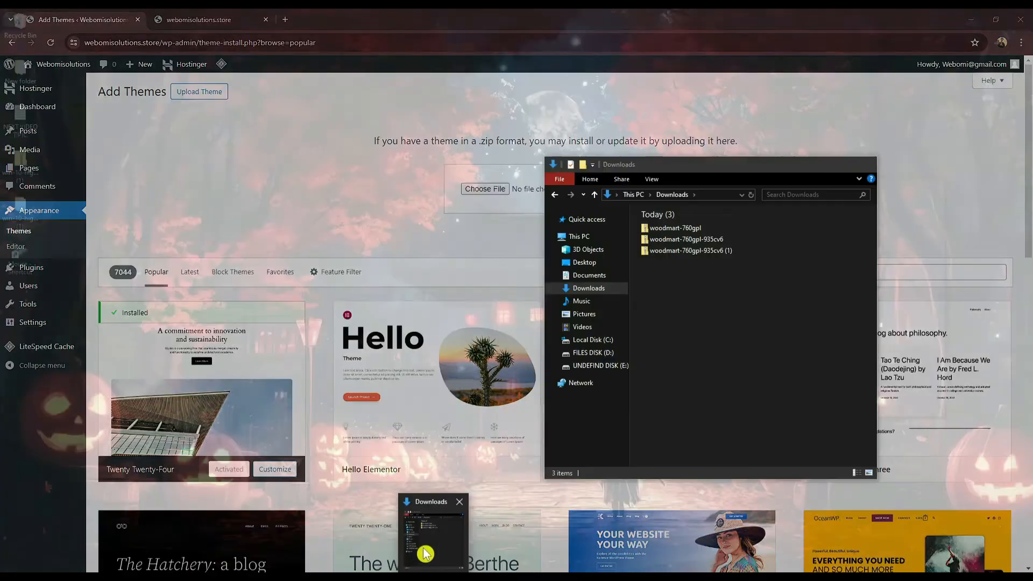
click(426, 553)
drag(715, 382, 682, 296)
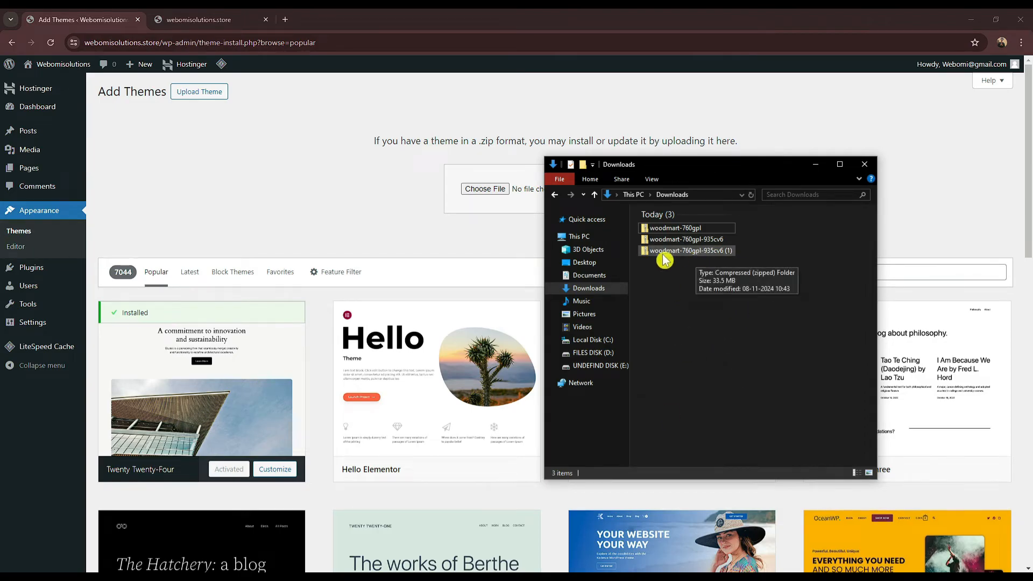
click(705, 254)
right_click(708, 256)
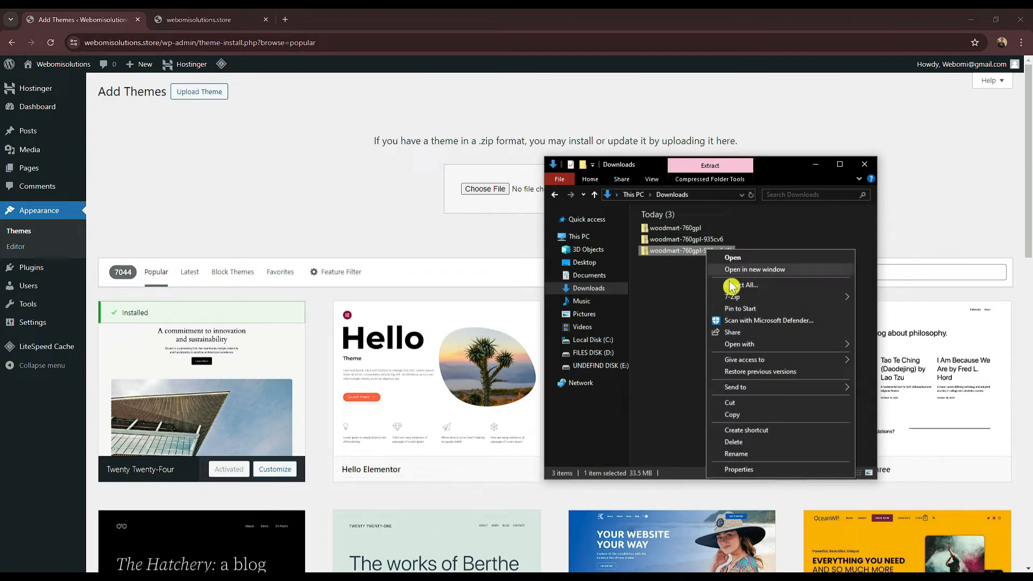
mouse_move(748, 300)
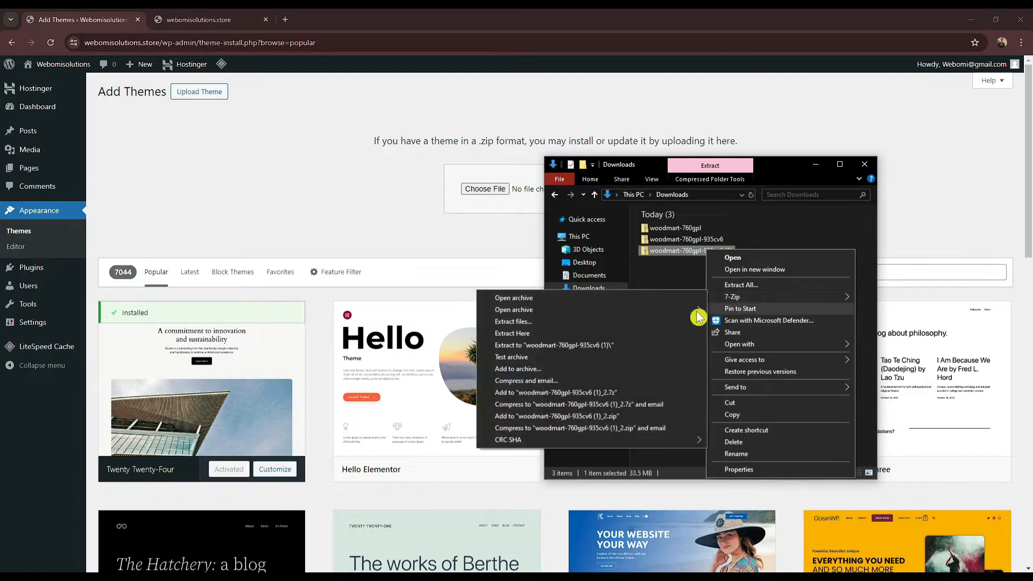
mouse_move(705, 299)
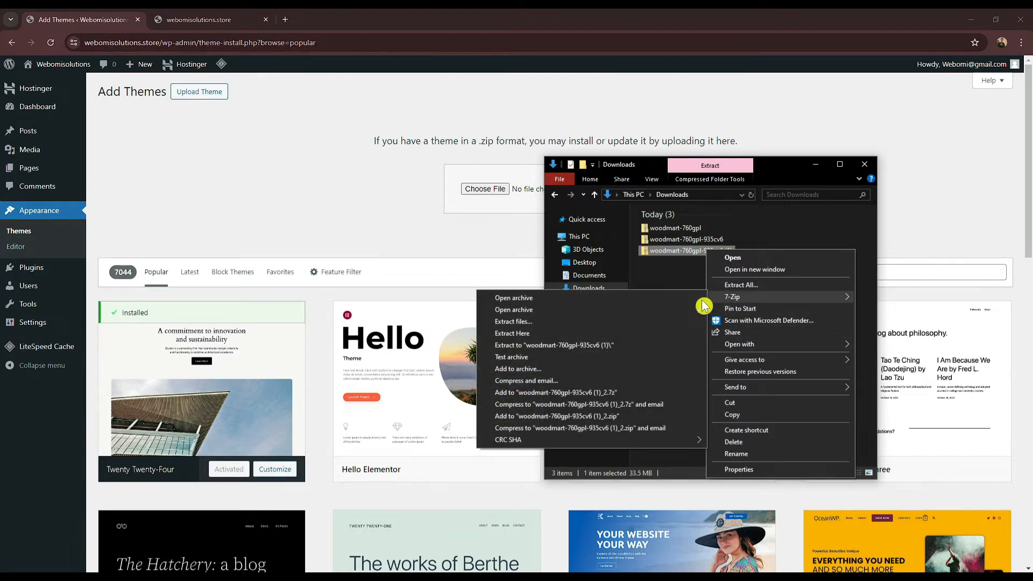
click(583, 347)
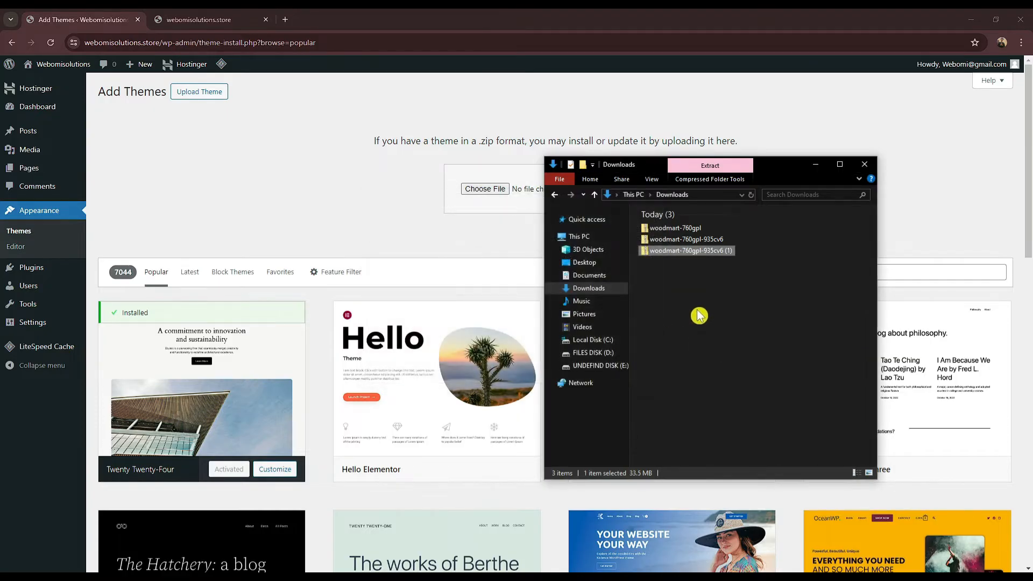
Step: Browse into woodmart-760gpl to the WoodMart Theme folder, checking Licensing on the way, then minimize Explorer
double_click(689, 262)
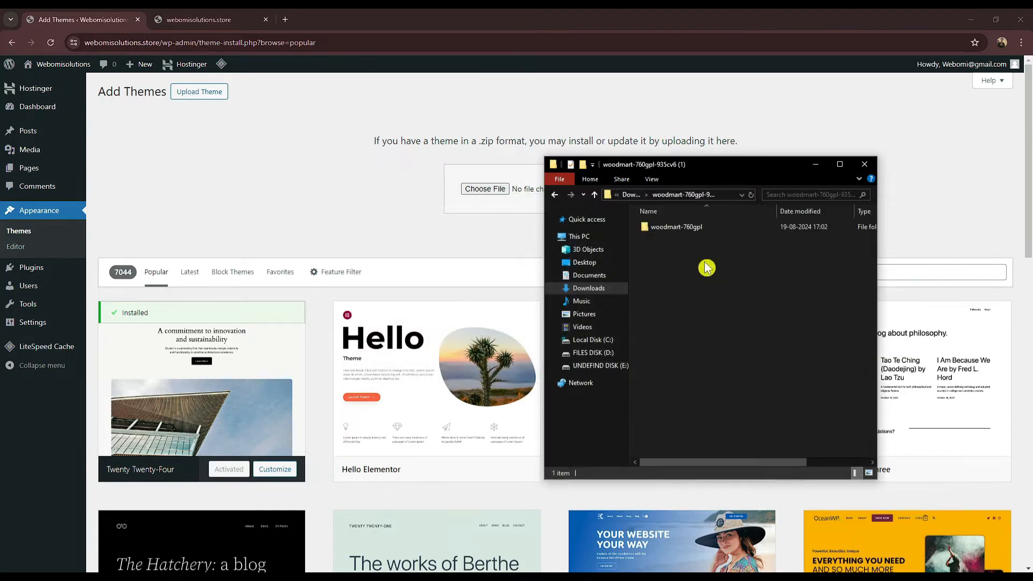
double_click(699, 229)
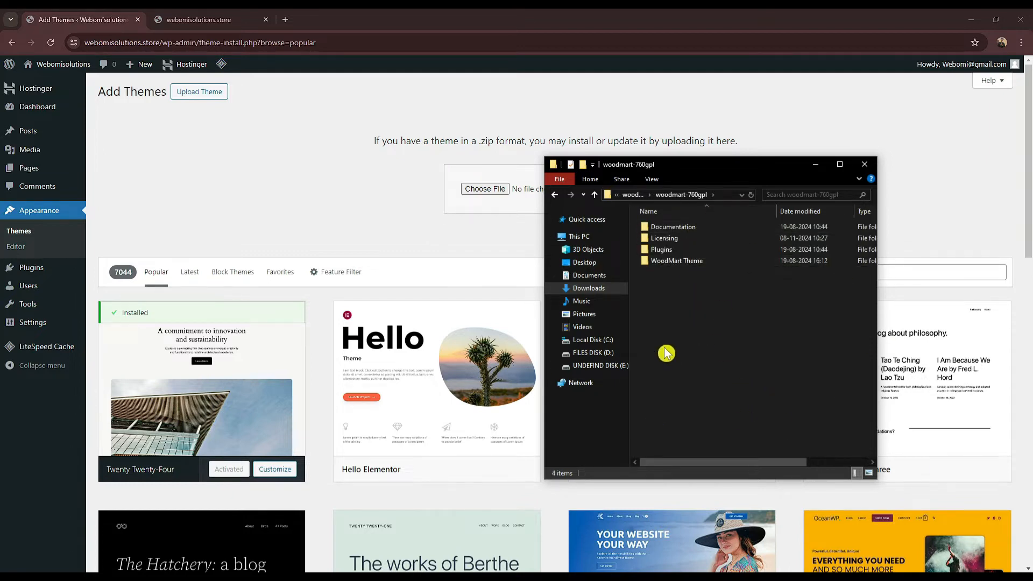
click(680, 241)
double_click(681, 241)
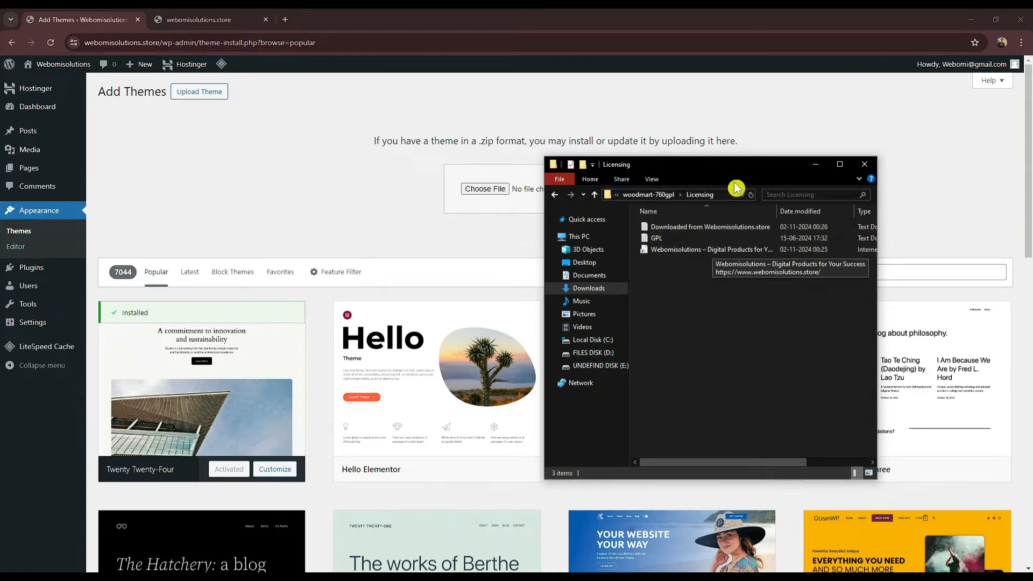
click(665, 195)
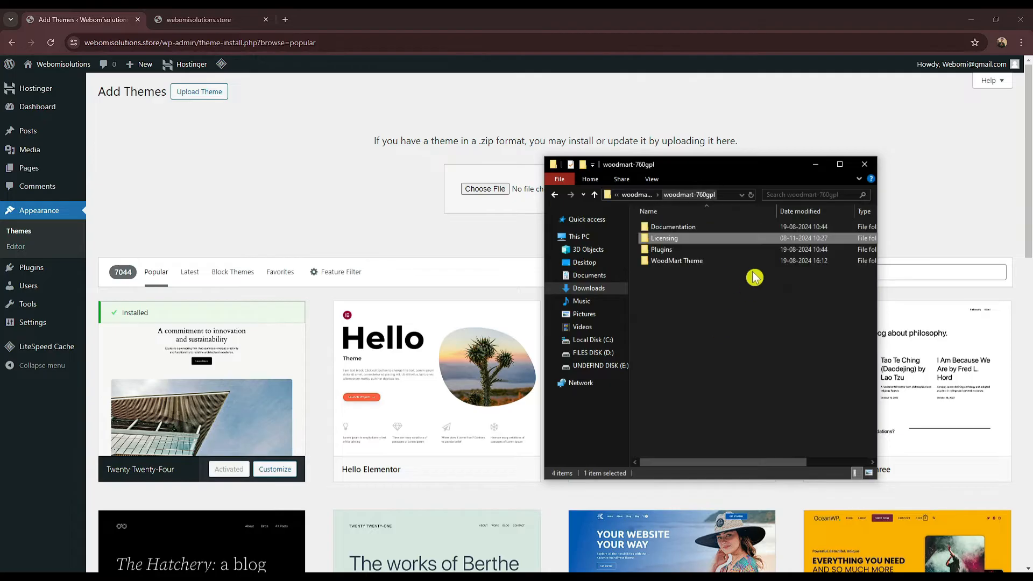
double_click(691, 262)
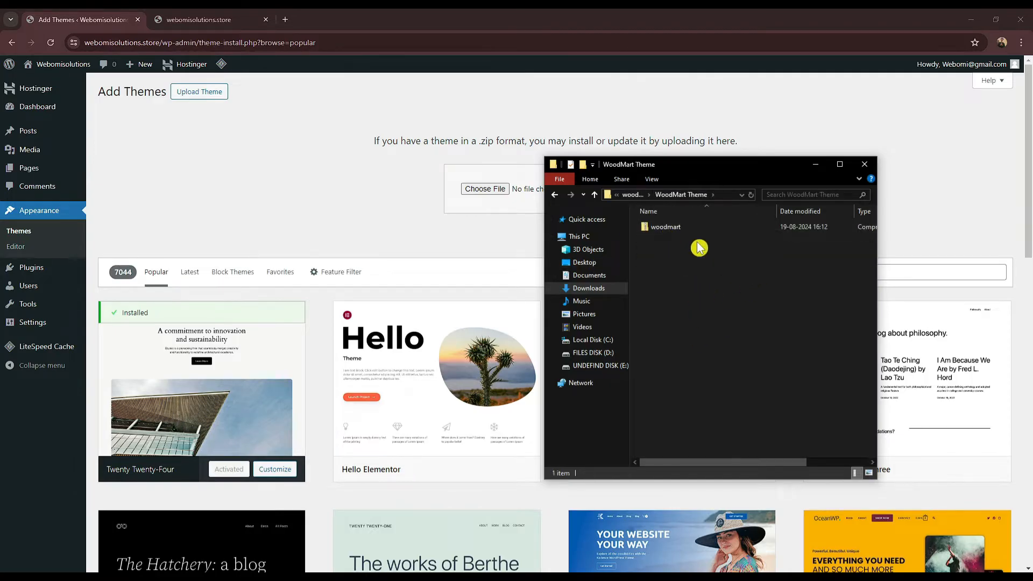
click(813, 172)
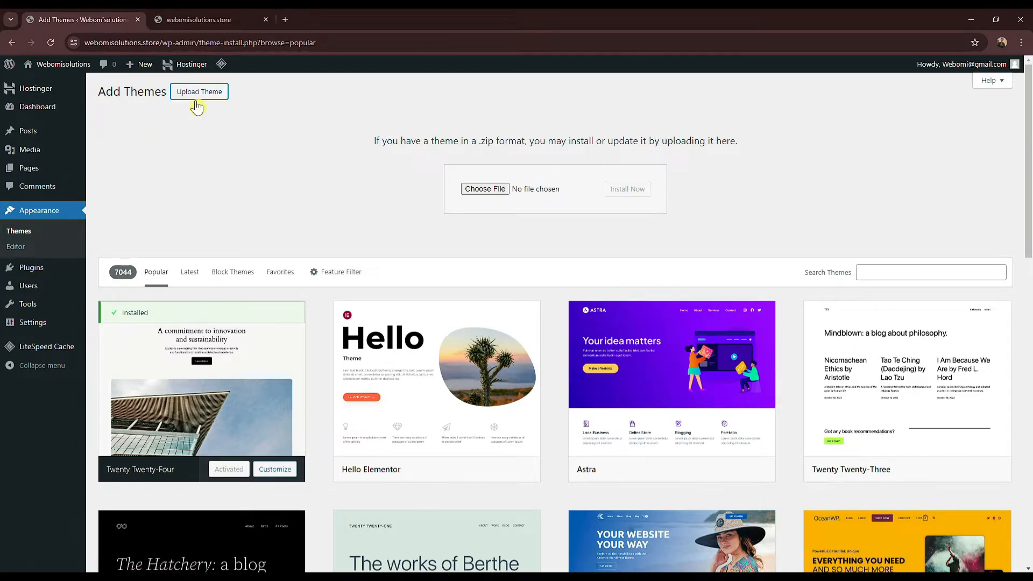
Step: Choose woodmart.zip from woodmart-760gpl/WoodMart Theme as the theme file to upload
click(492, 189)
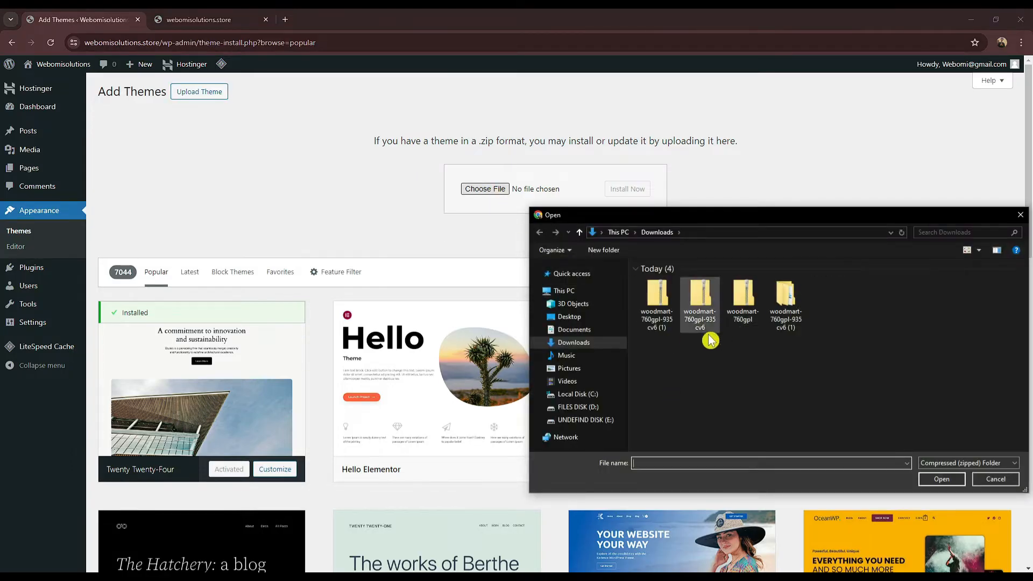
double_click(786, 323)
double_click(671, 282)
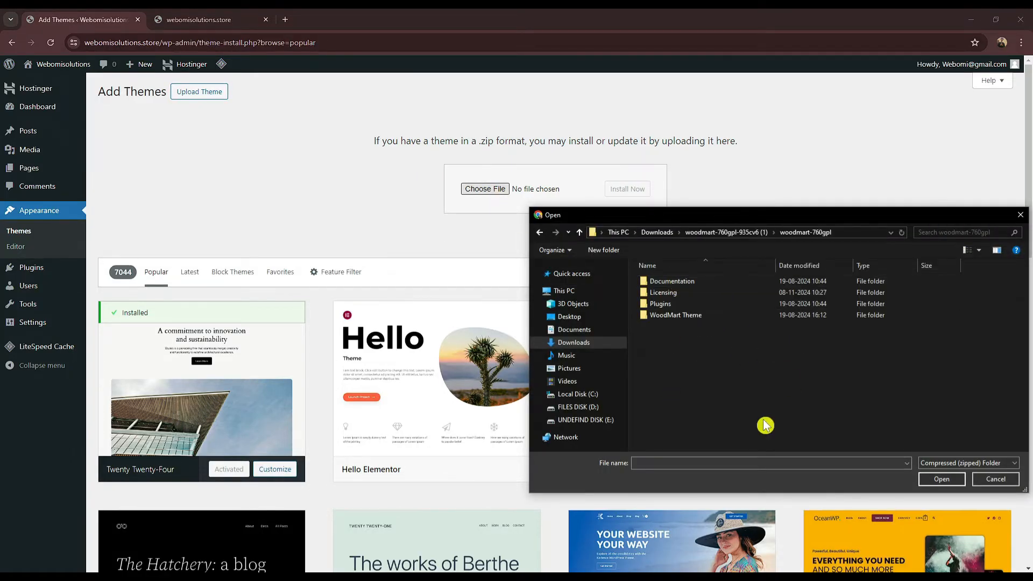
double_click(692, 317)
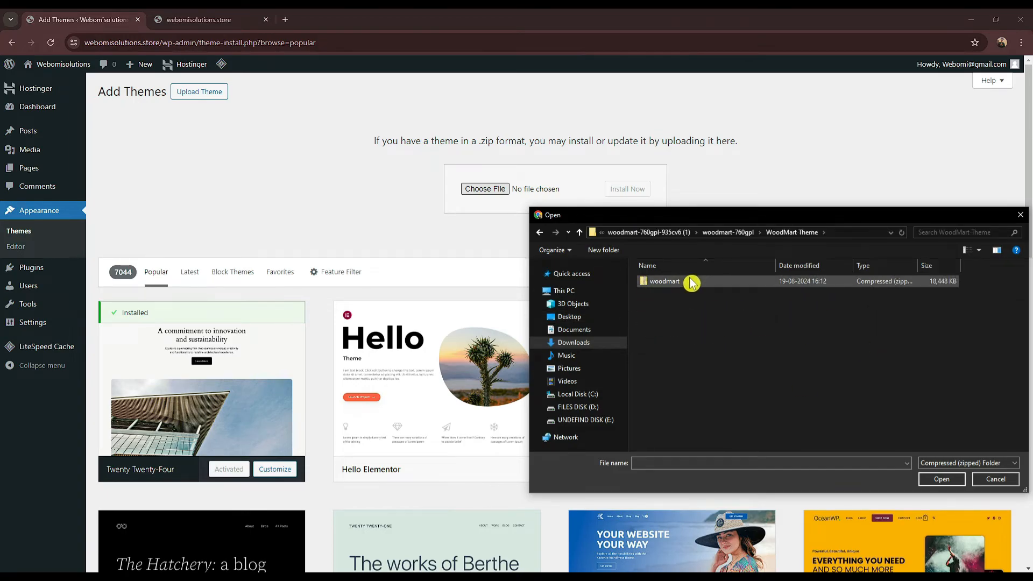
click(691, 282)
click(948, 481)
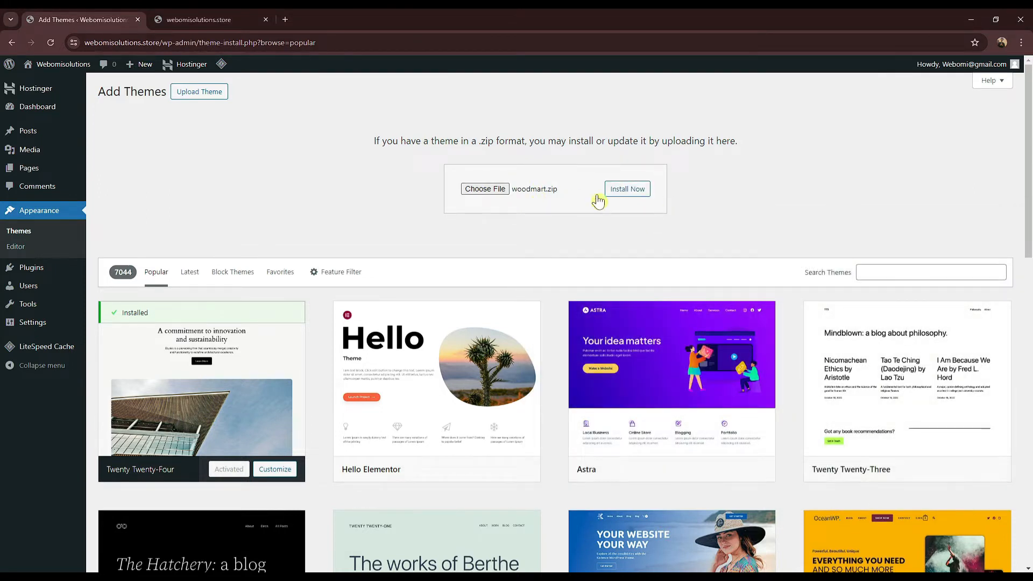
Step: Install the uploaded WoodMart theme and return to its setup wizard tab
click(640, 192)
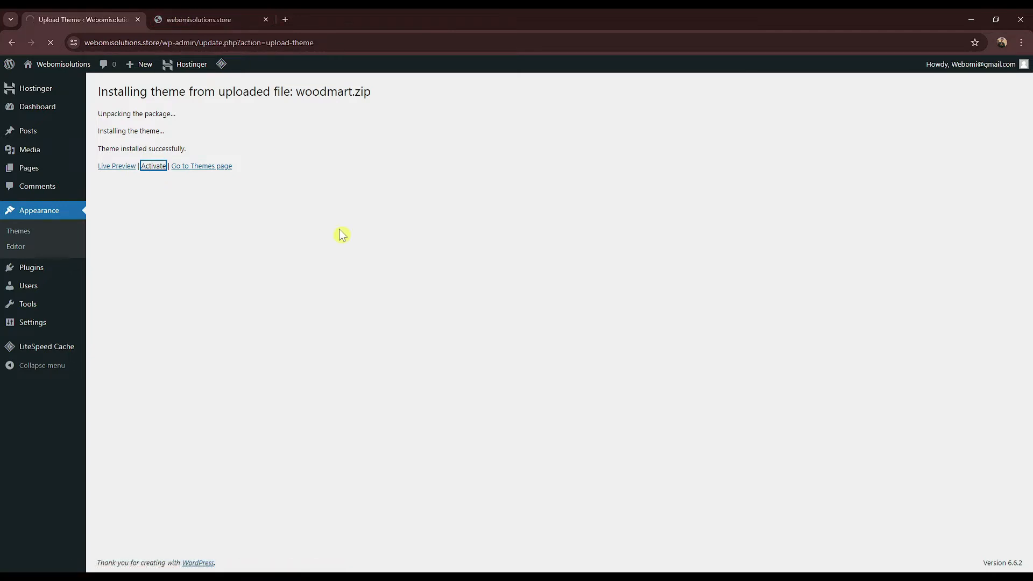
key(ctrl+Tab)
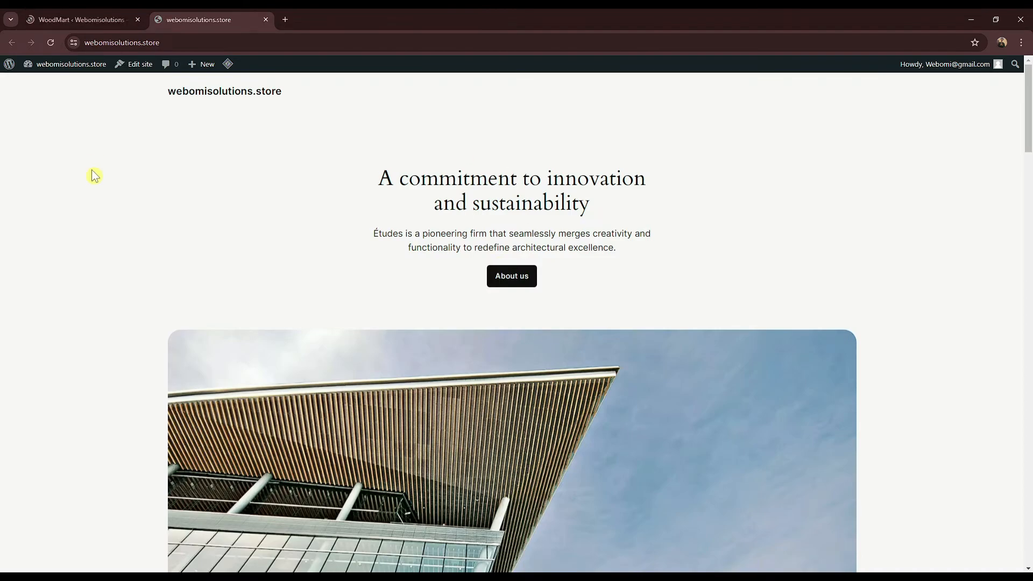
click(57, 19)
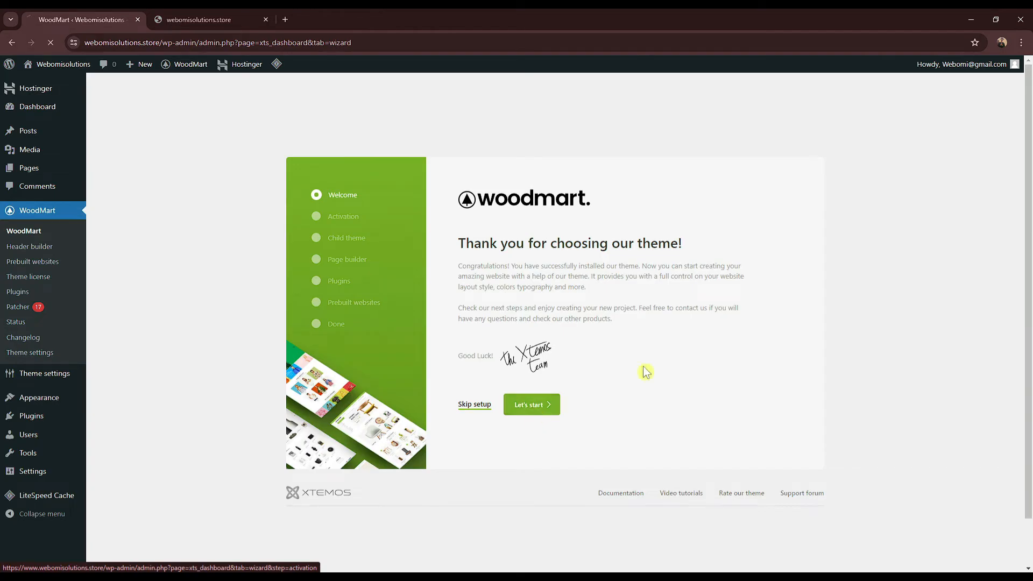
Step: Start the WoodMart wizard, pass the license step, skip the child theme, and continue with Elementor
click(548, 408)
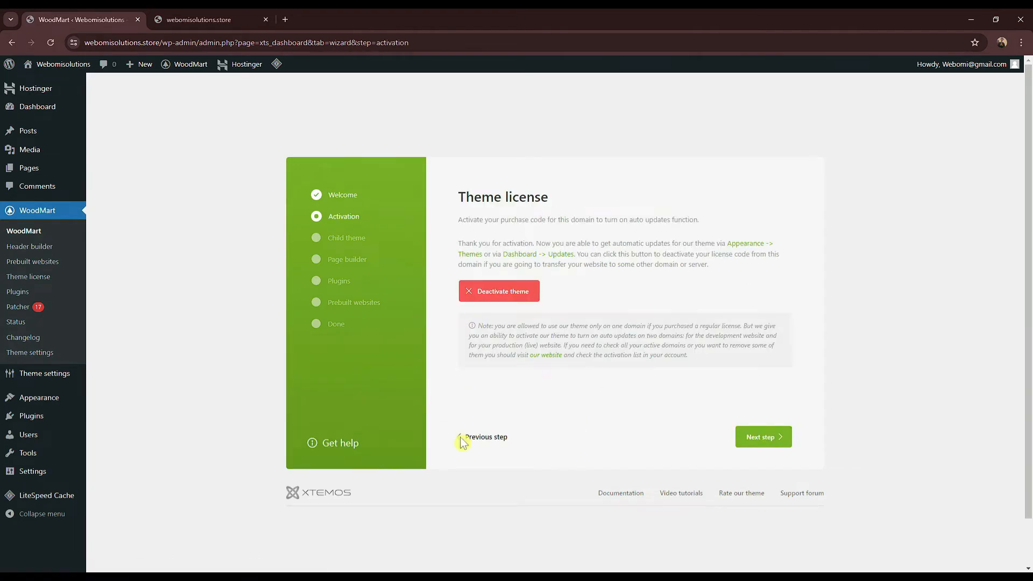
click(762, 442)
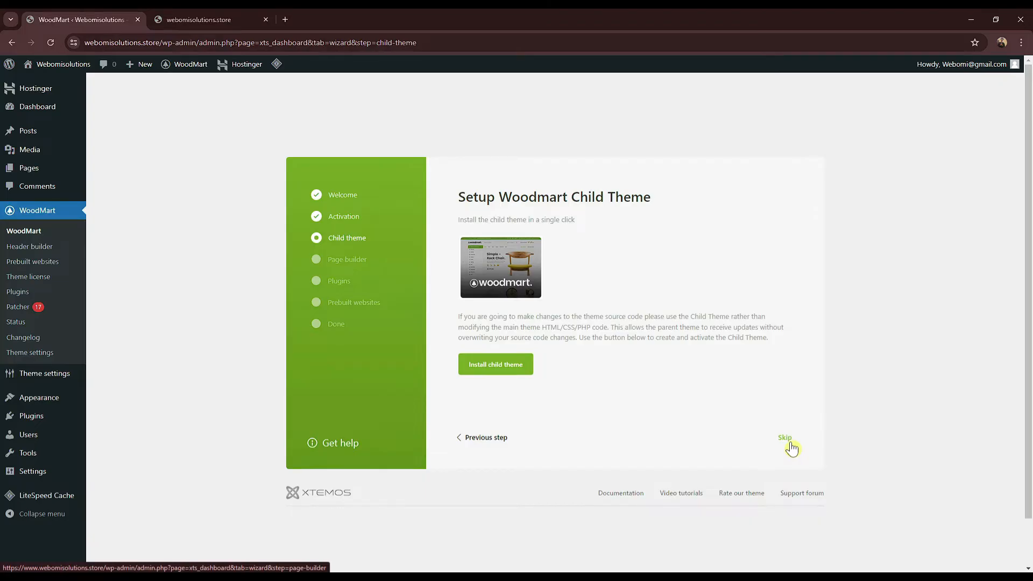
click(786, 441)
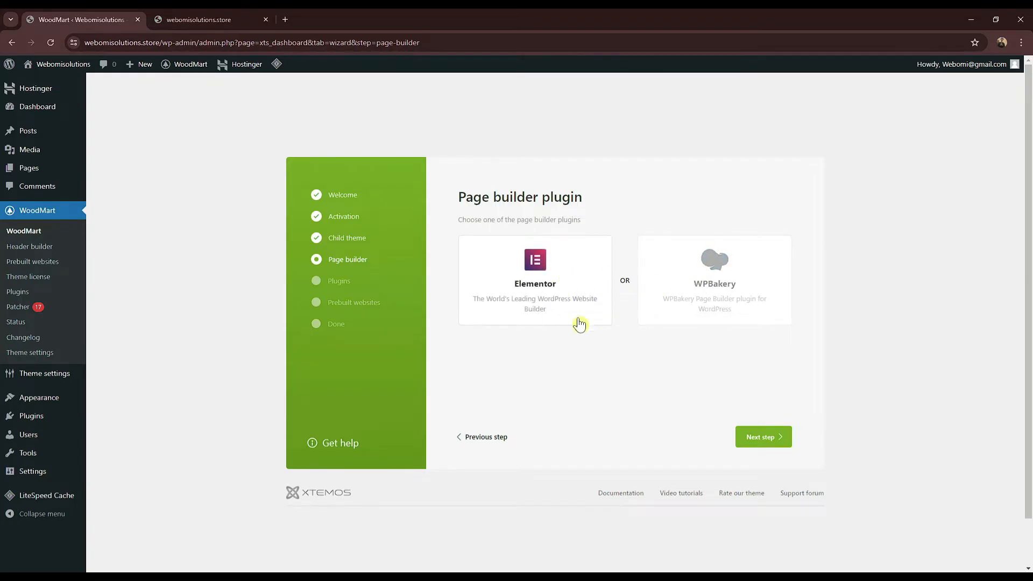
click(767, 446)
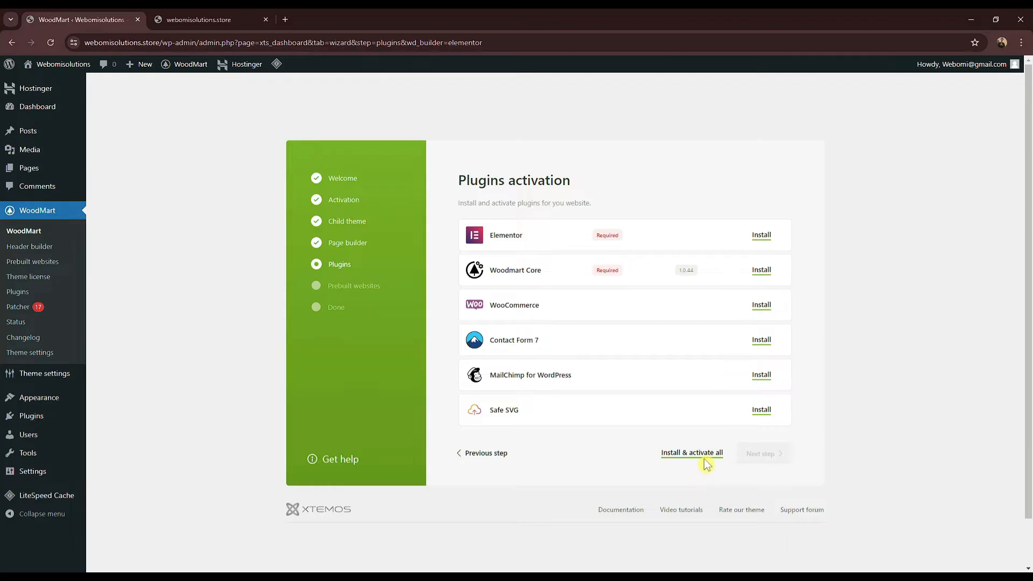
Step: Install and activate all six WoodMart plugins, including Elementor, WooCommerce and Safe SVG, then continue
click(678, 457)
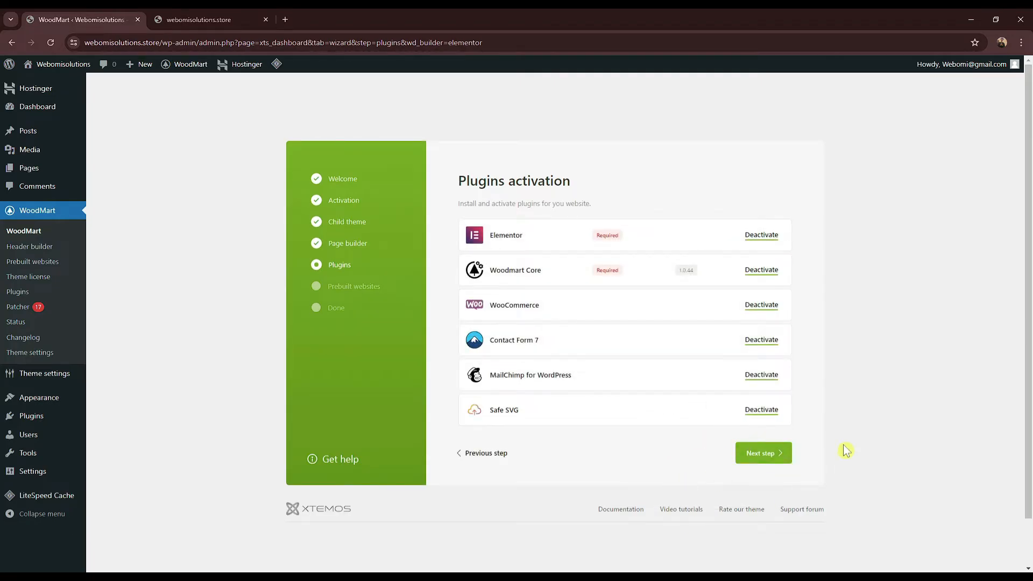
click(760, 458)
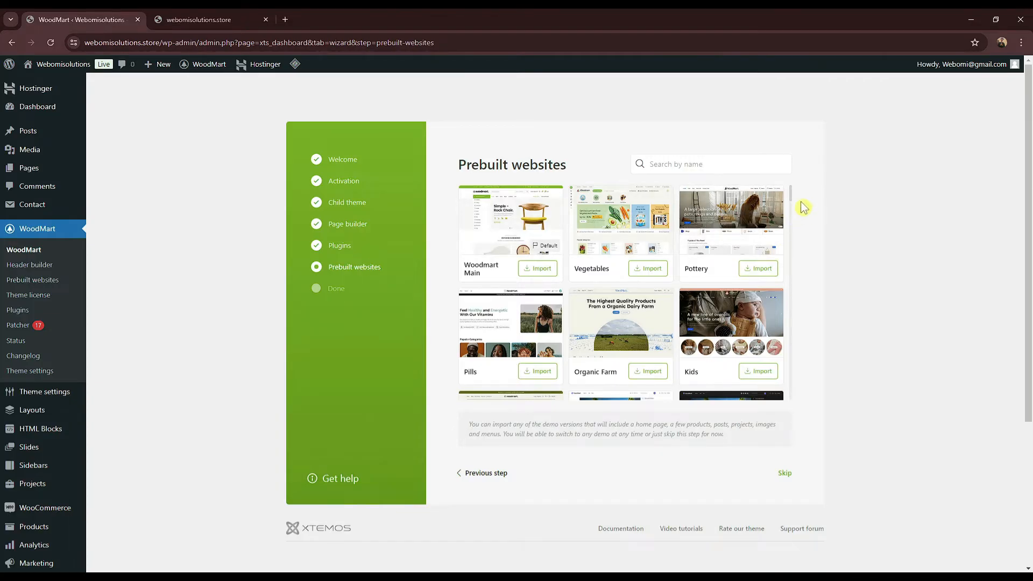
click(709, 169)
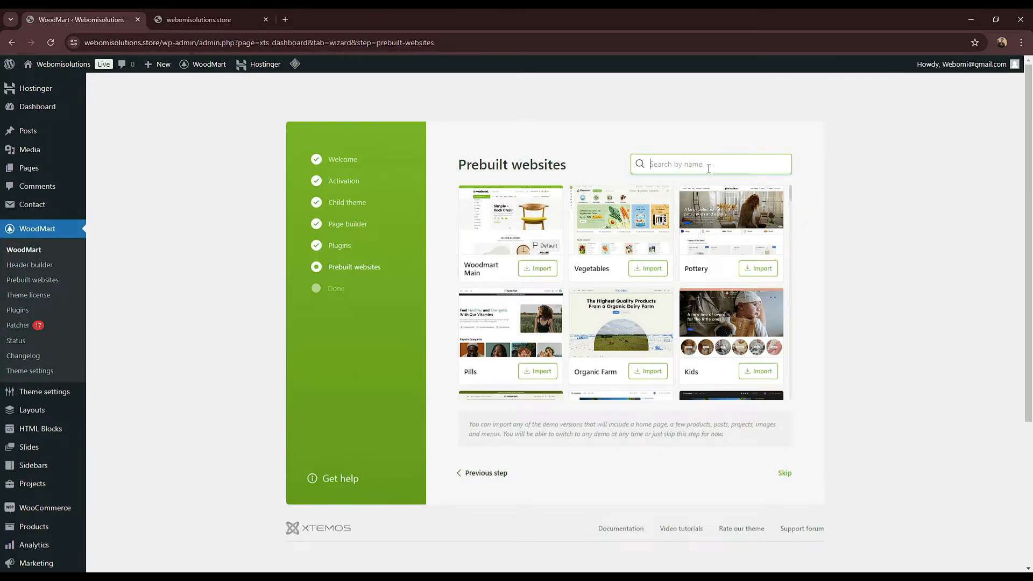
text(tec)
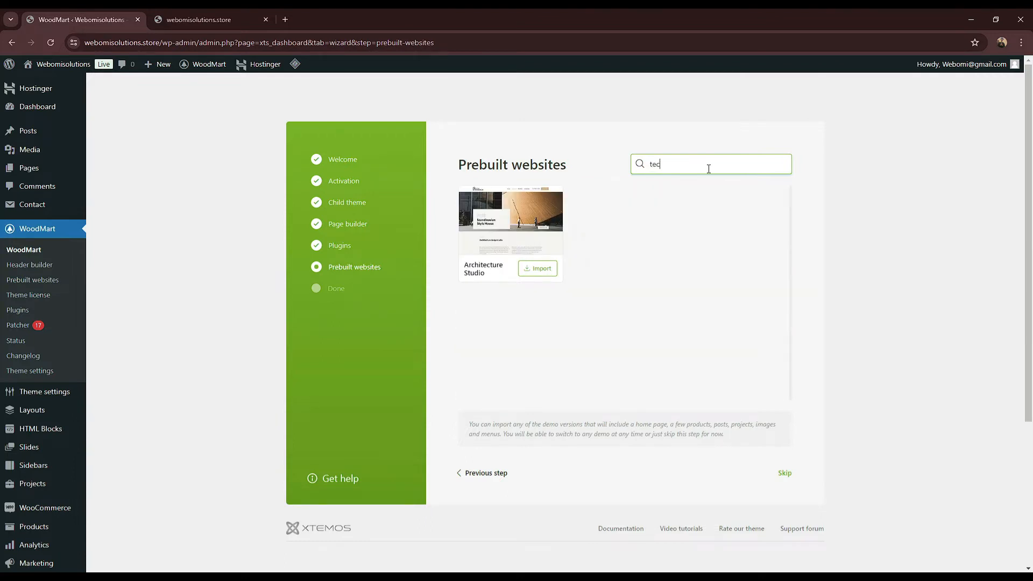
key(BackSpace)
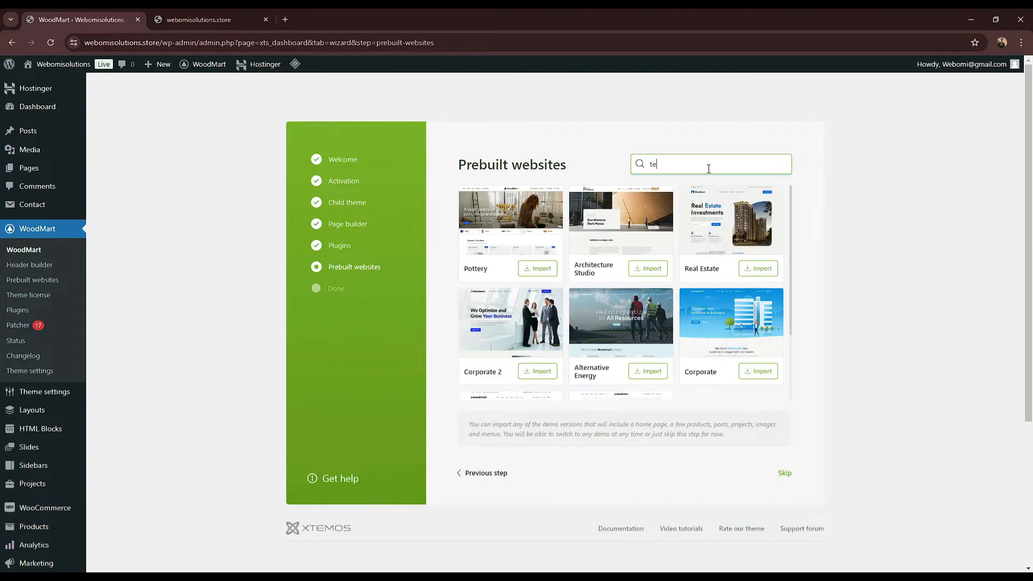
key(BackSpace)
key(BackSpace)
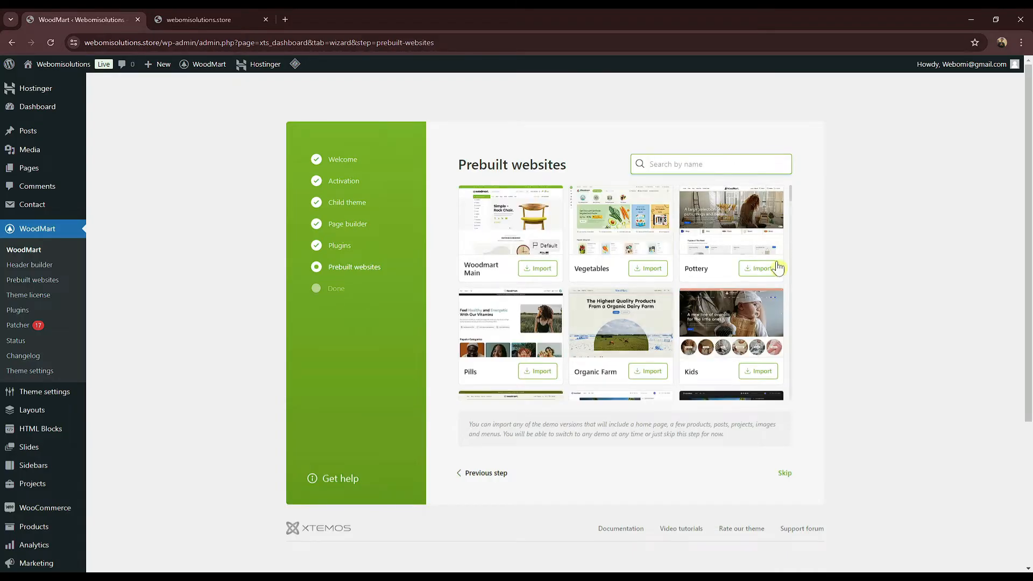
scroll(792, 204, down, 1)
scroll(793, 205, down, 2)
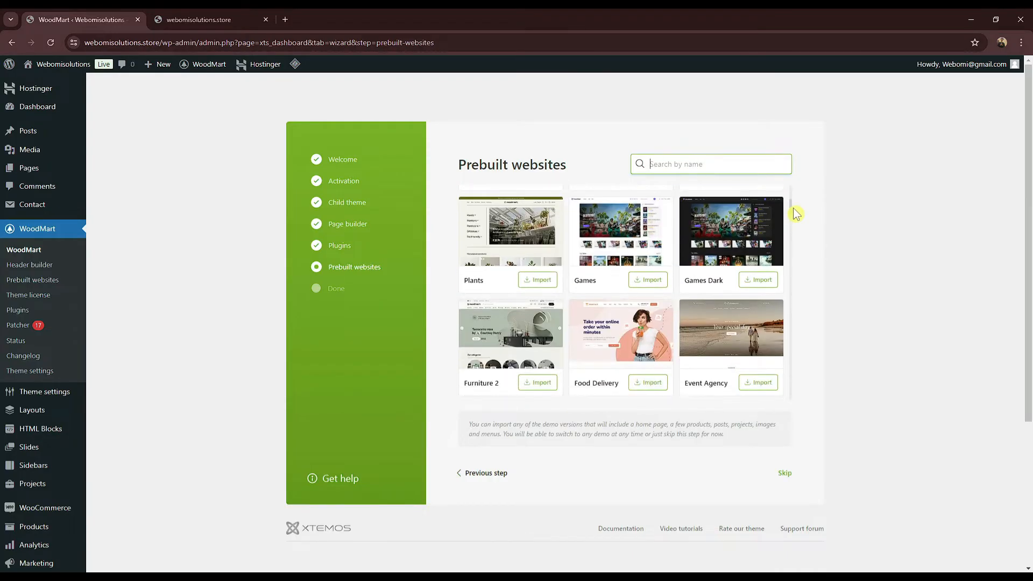
scroll(794, 215, down, 4)
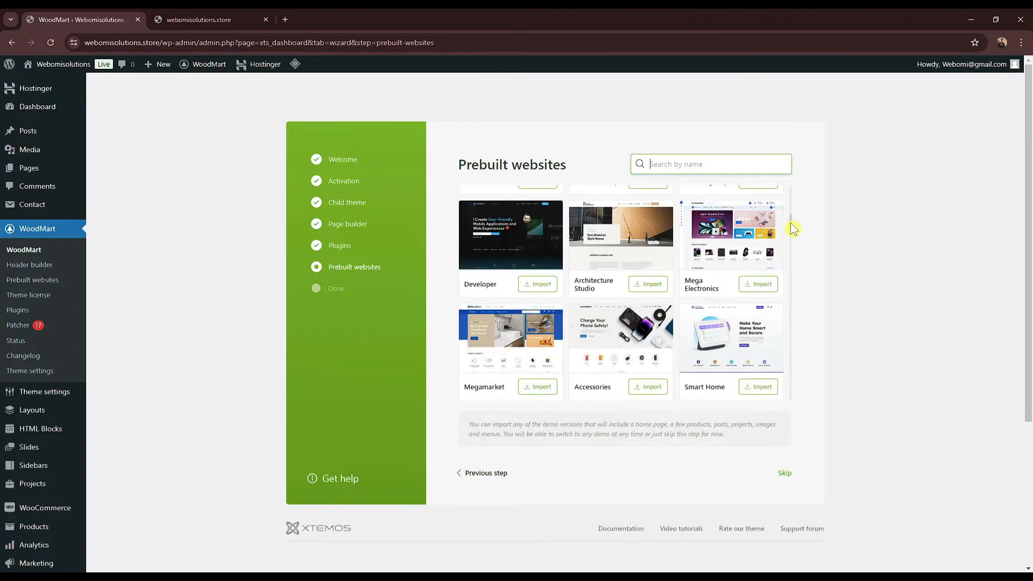
scroll(794, 229, down, 1)
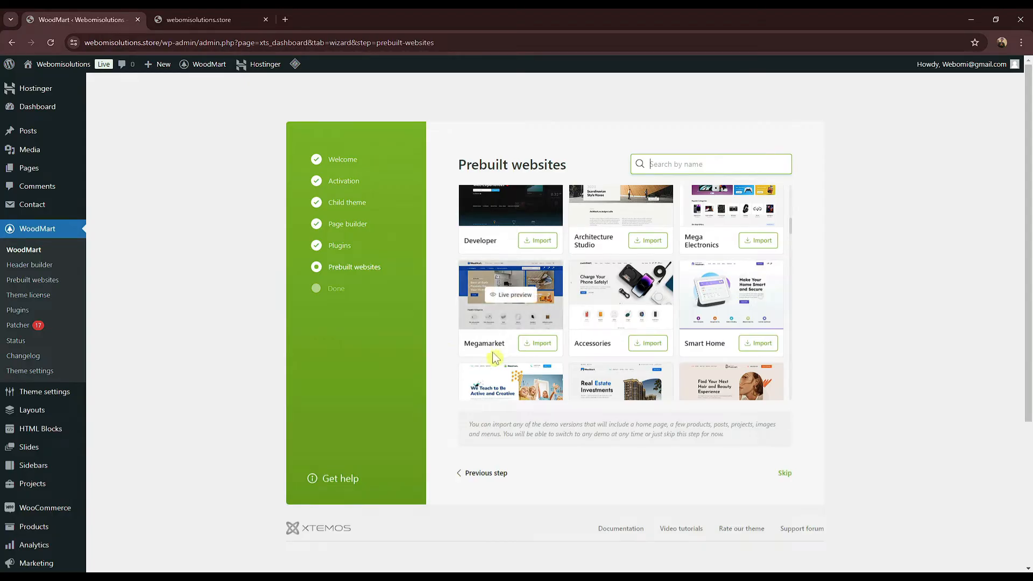
Step: Preview the Megamarket and Accessories demo sites, then close both preview tabs
click(515, 295)
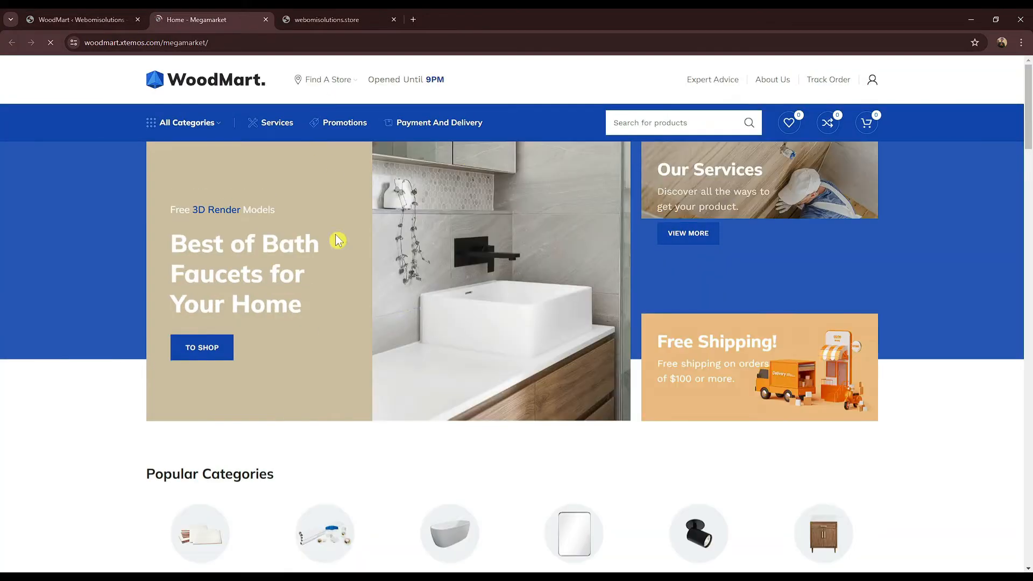
scroll(338, 240, down, 8)
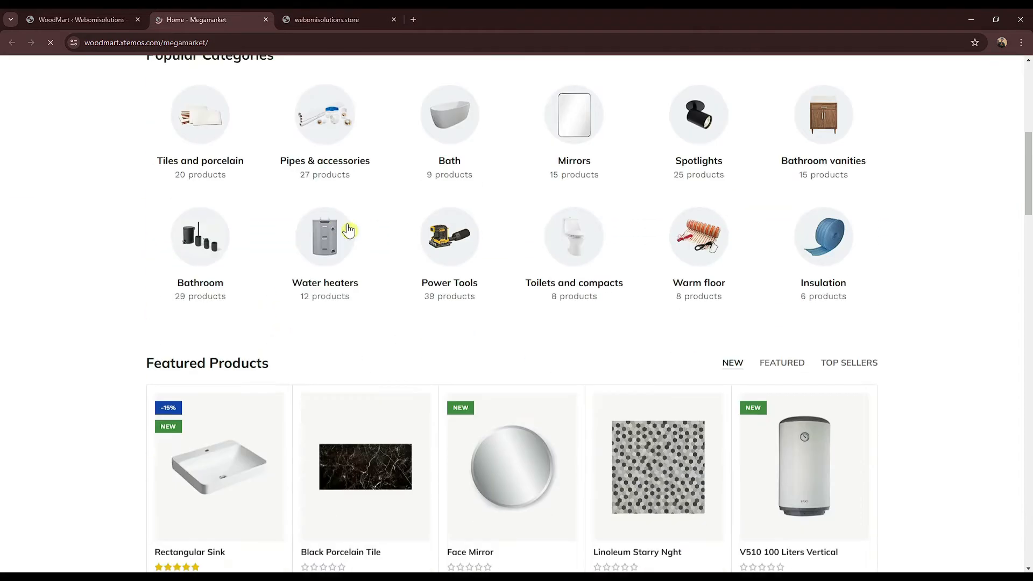
scroll(349, 230, down, 7)
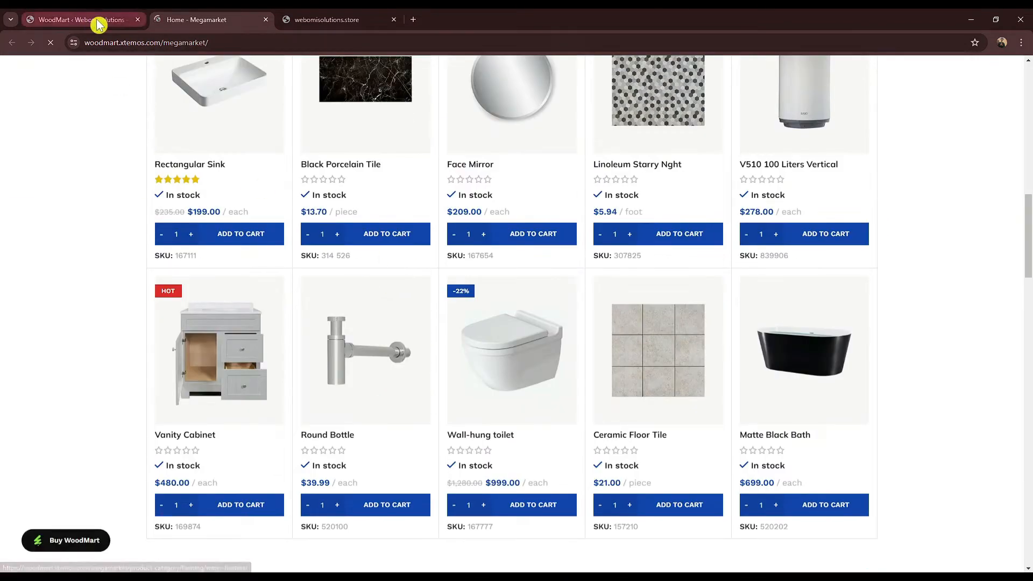
click(98, 22)
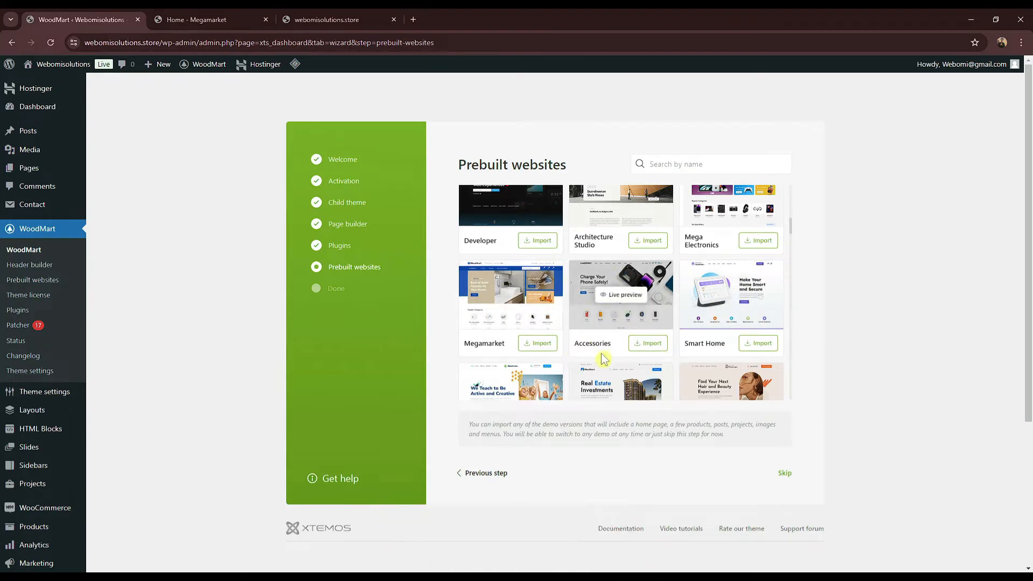
click(623, 301)
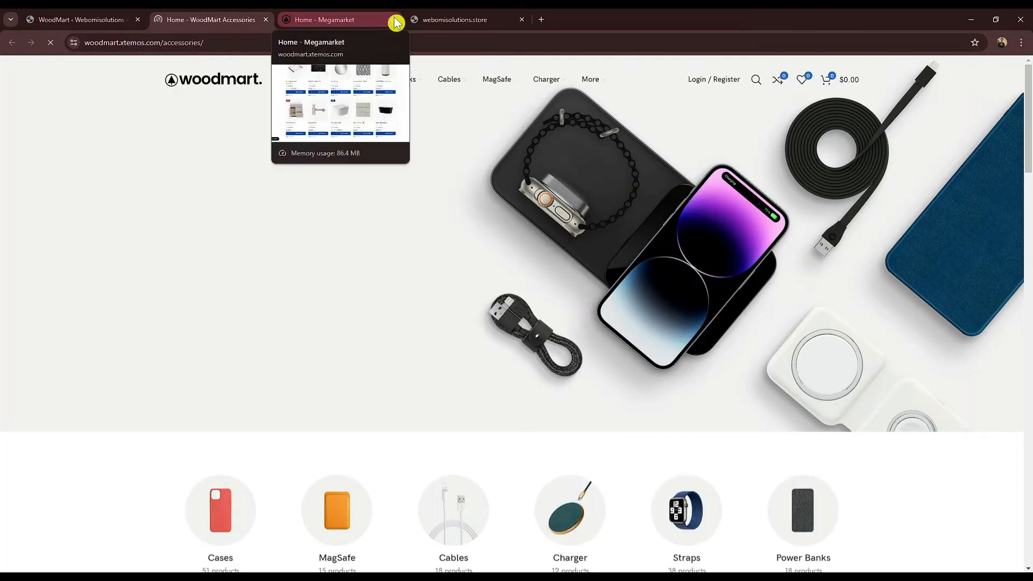
click(396, 20)
scroll(420, 302, down, 8)
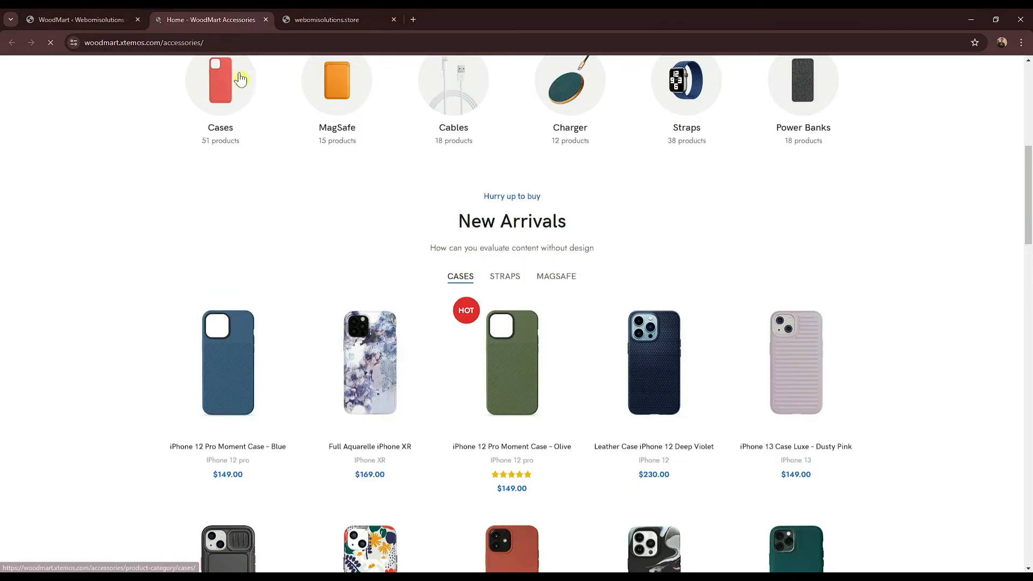
click(264, 21)
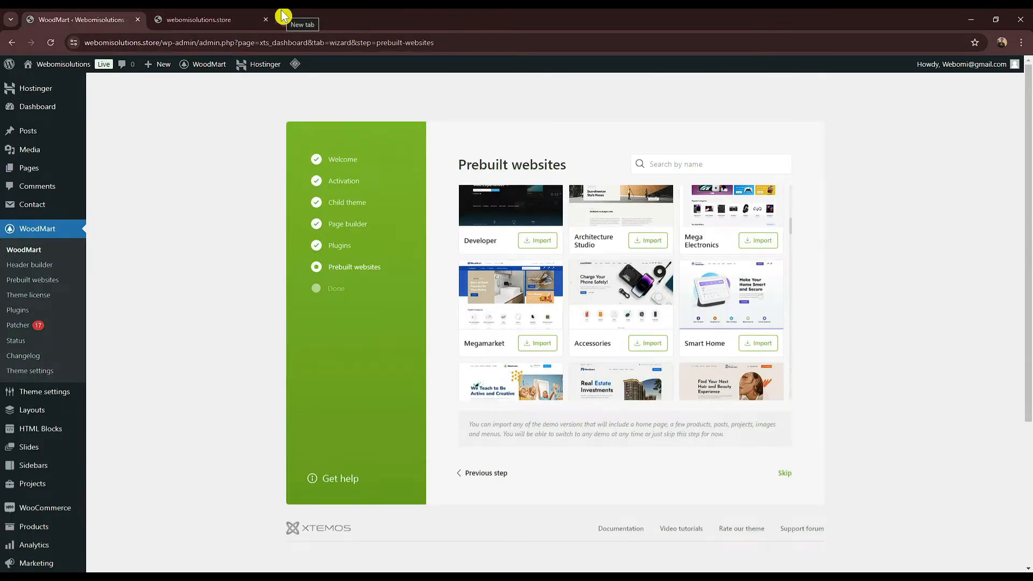
Step: Open the webomisolutions.in storefront in a new tab and return to the WoodMart wizard
key(ctrl+t)
text(we)
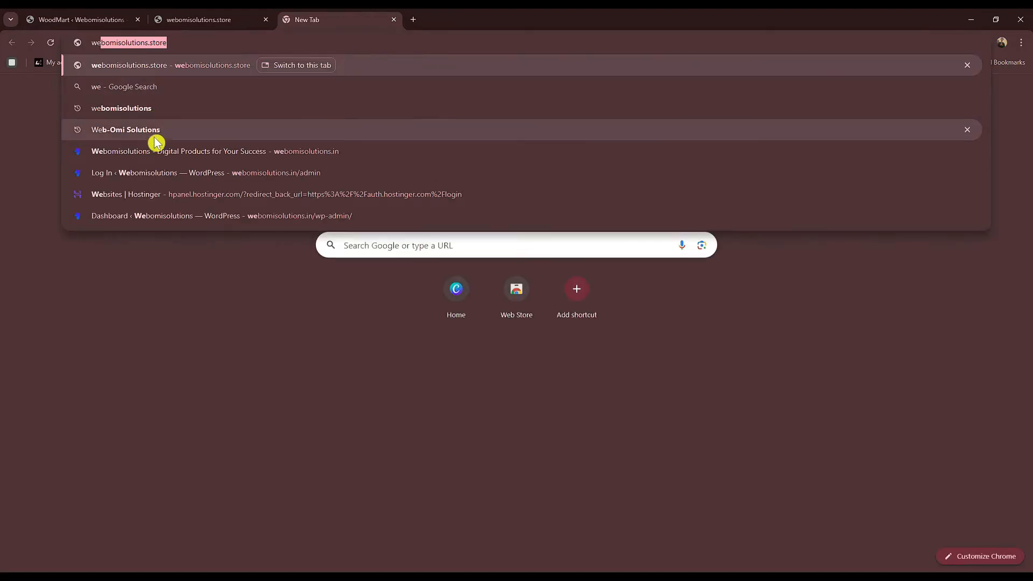
click(232, 160)
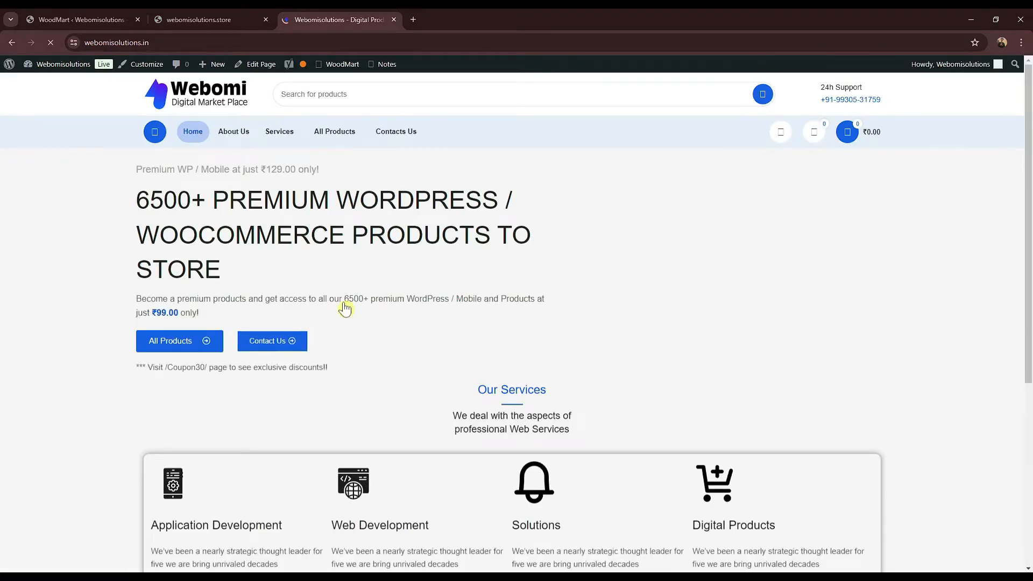
scroll(345, 309, down, 4)
scroll(345, 309, up, 3)
click(123, 19)
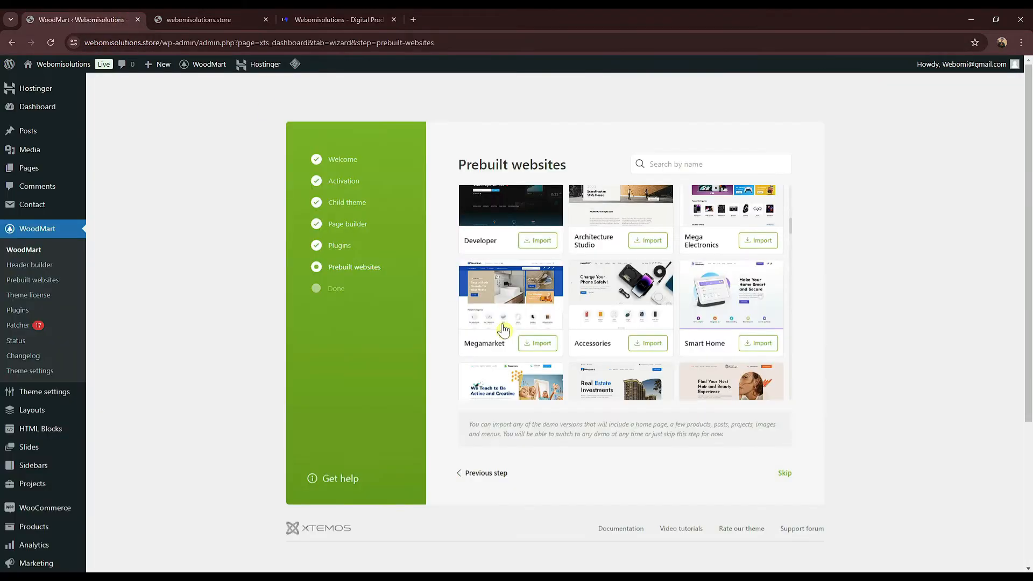
drag(793, 221, 793, 231)
click(803, 265)
scroll(764, 280, up, 2)
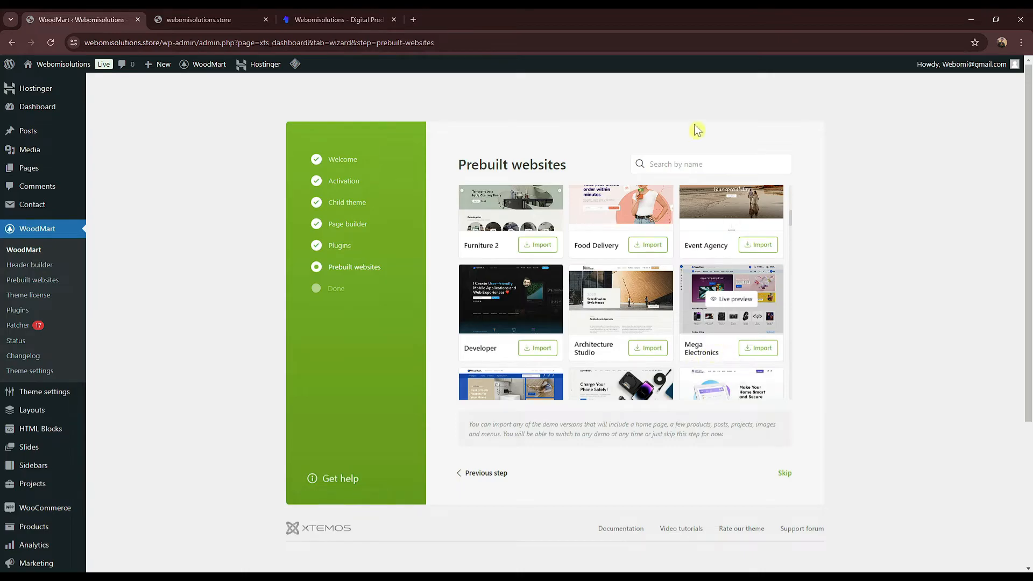
Step: Filter the demos by 'mega' and preview the Mega Electronics demo in its own tab
click(704, 170)
text(mega)
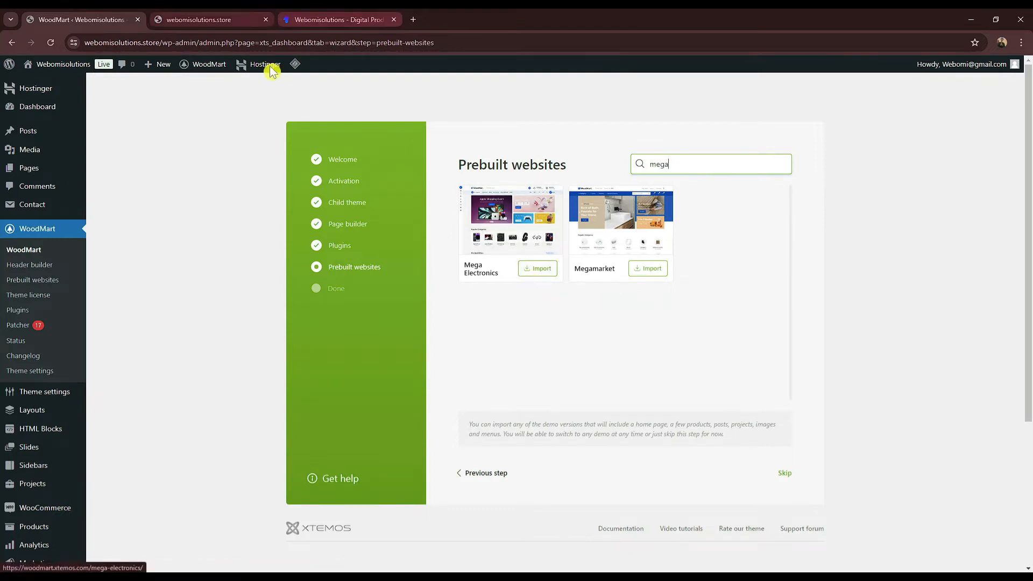
click(506, 228)
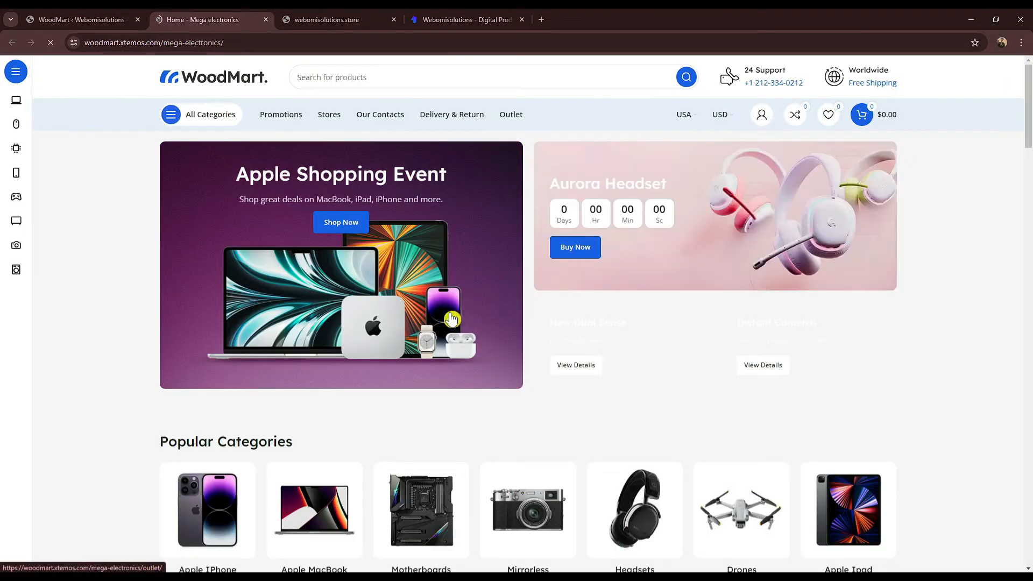
drag(1029, 135, 1003, 466)
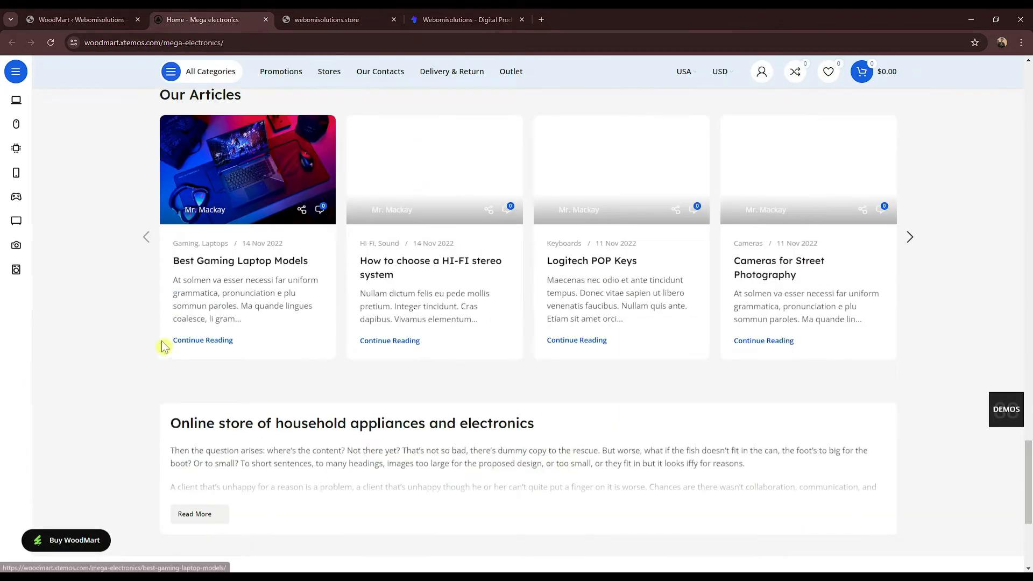
click(450, 20)
scroll(453, 353, down, 4)
scroll(457, 334, up, 5)
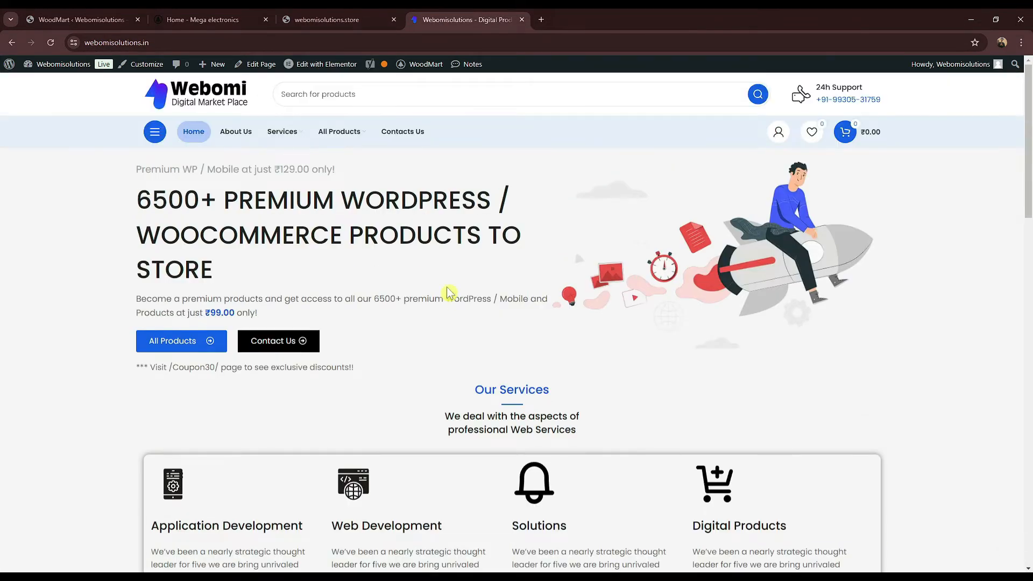
click(69, 16)
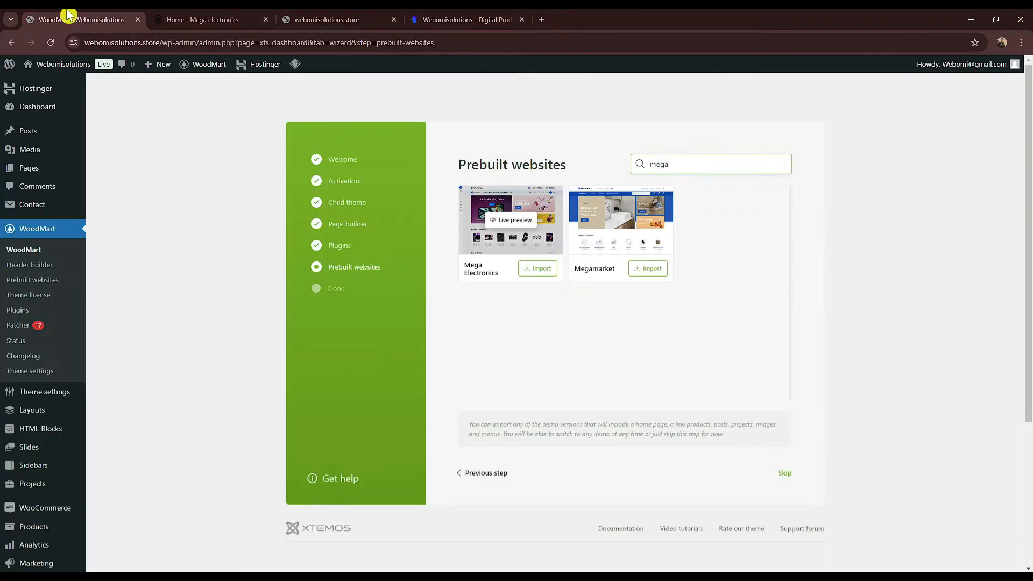
Step: Import the Mega Electronics demo, finish the wizard, and view the new electronics home page
click(539, 270)
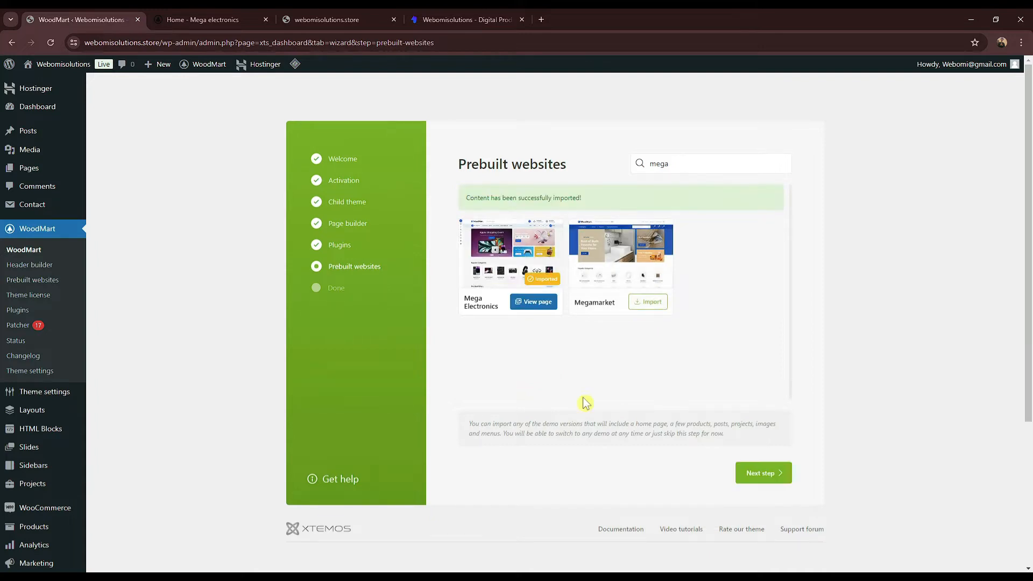
click(775, 481)
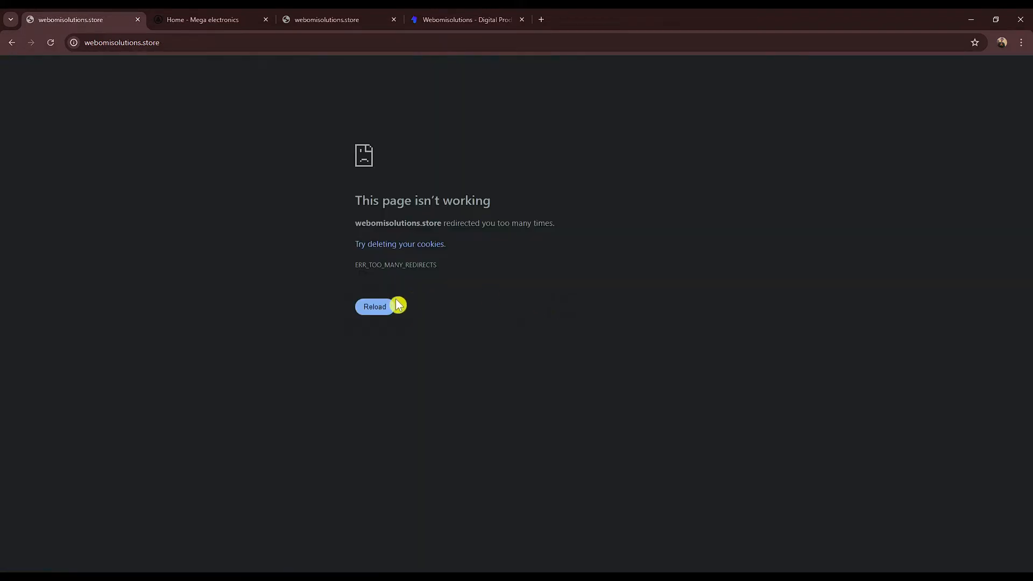
click(375, 308)
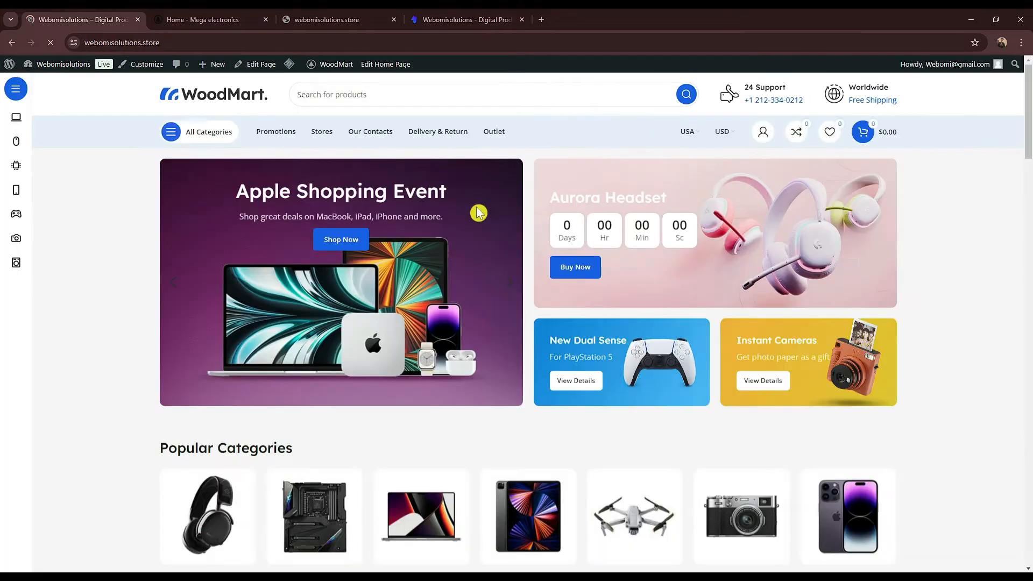
Step: Scroll the new home page before heading back to the admin Dashboard
drag(1029, 130, 1029, 76)
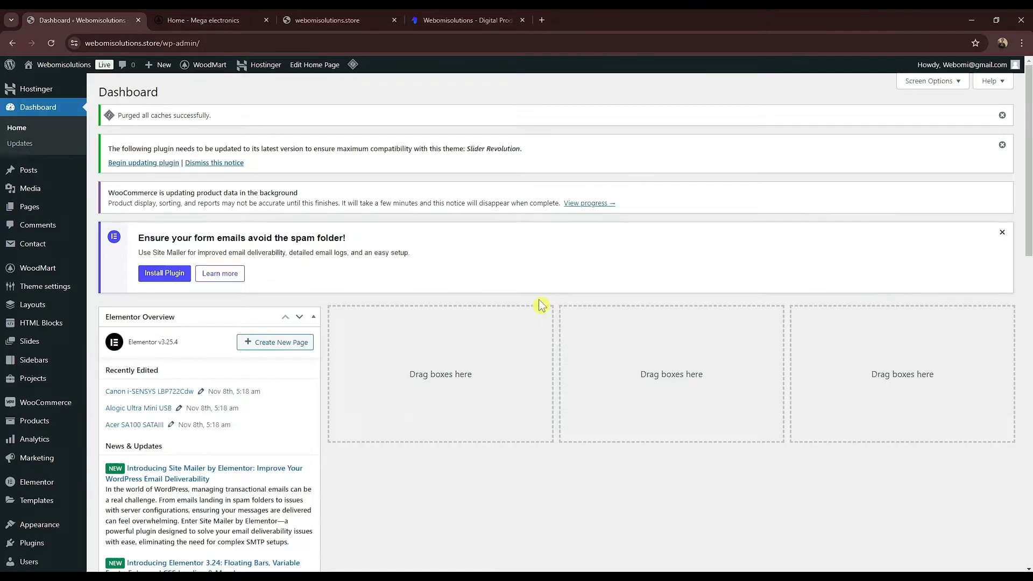
Step: Dismiss the Site Mailer, Slider Revolution and cache purge notices on the Dashboard
click(1001, 233)
click(1002, 145)
click(1002, 115)
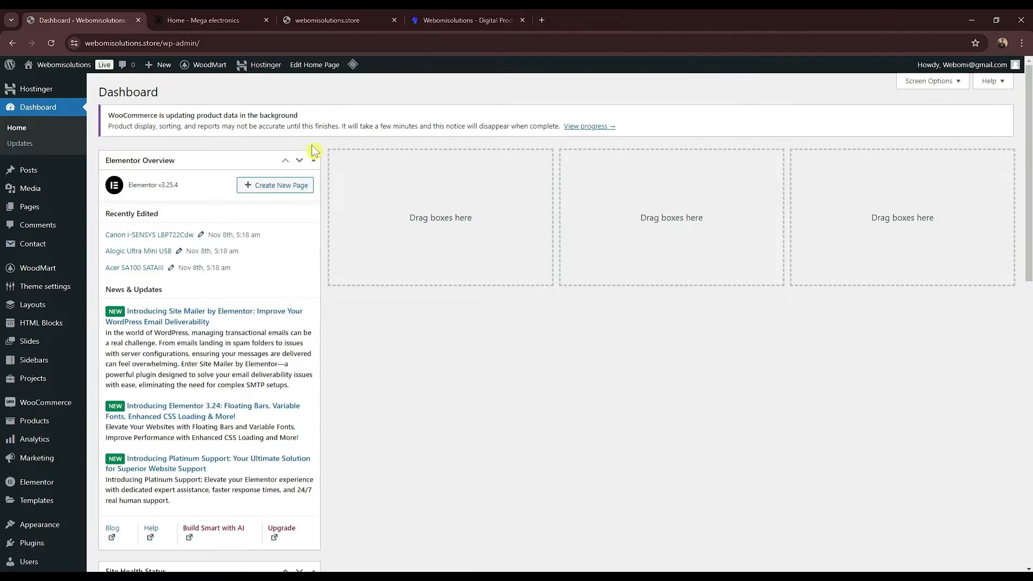
scroll(116, 155, down, 1)
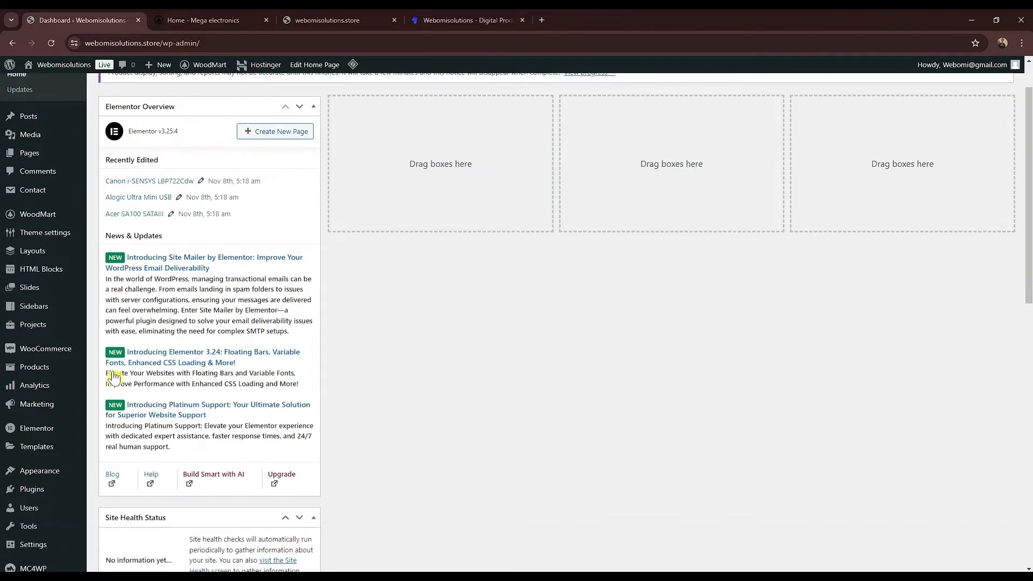
scroll(114, 378, down, 1)
Step: Go to WooCommerce Settings and place the cursor in the empty Address line 1 field
mouse_move(33, 302)
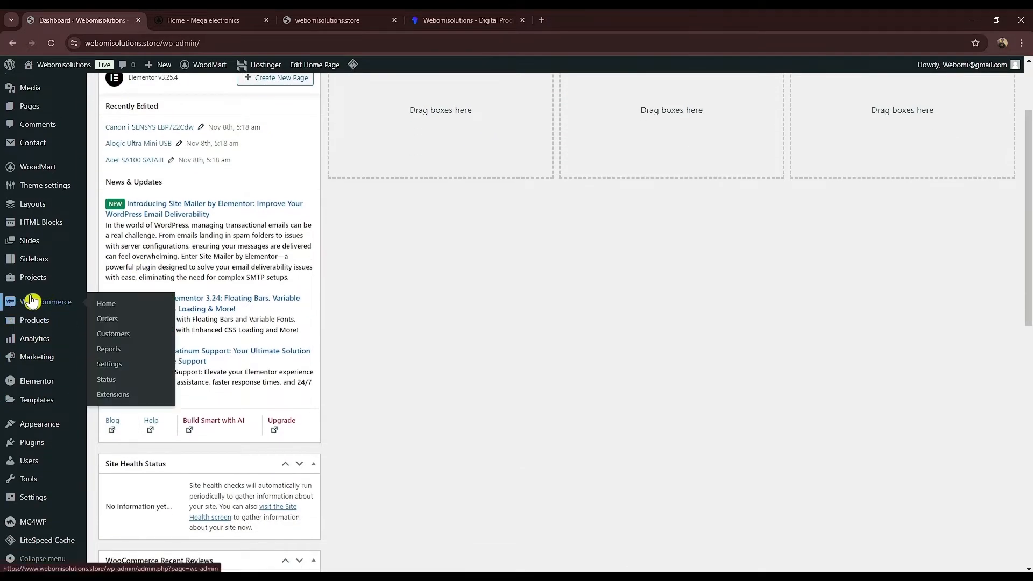
click(109, 306)
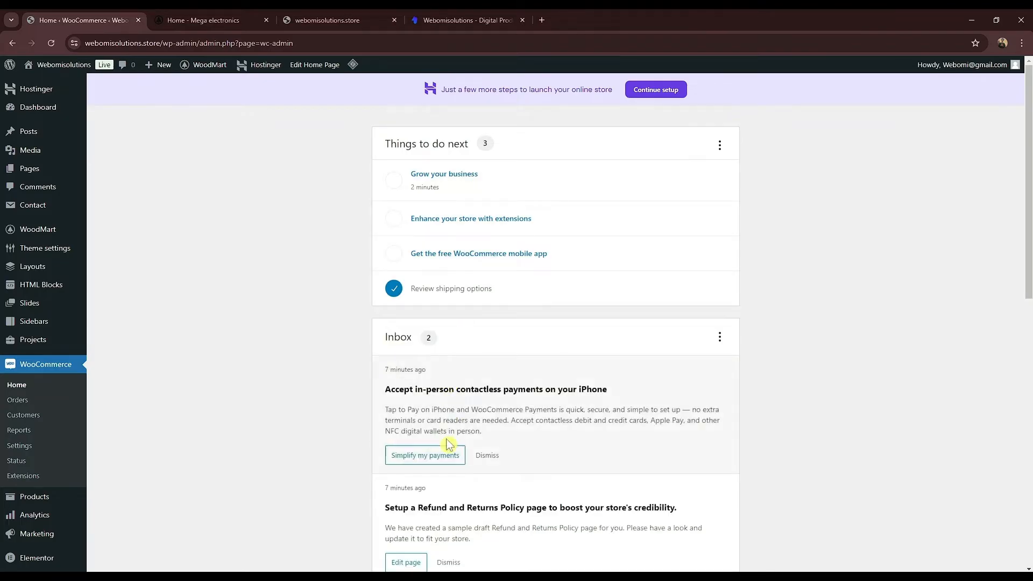
scroll(484, 277, down, 5)
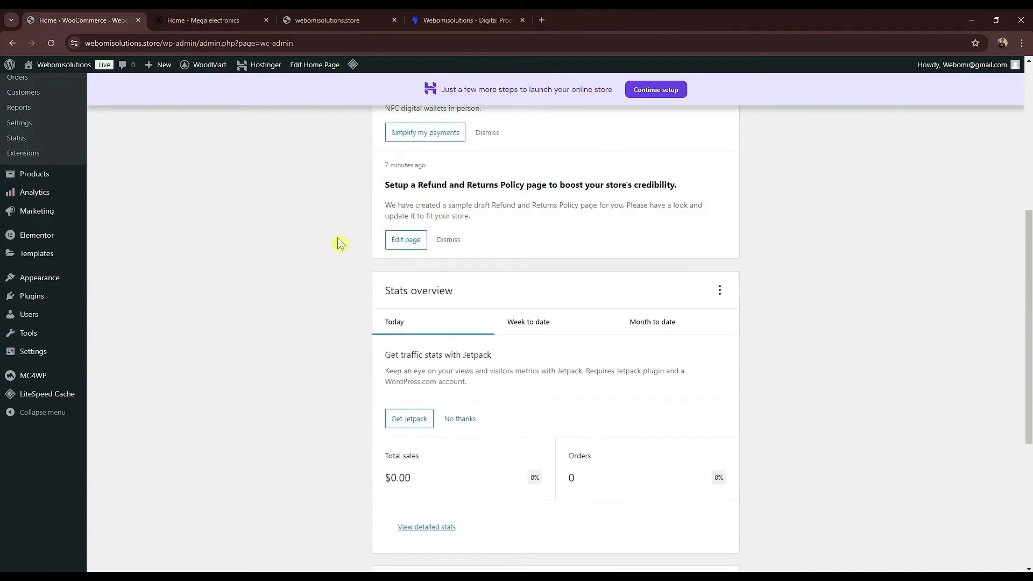
scroll(296, 259, up, 5)
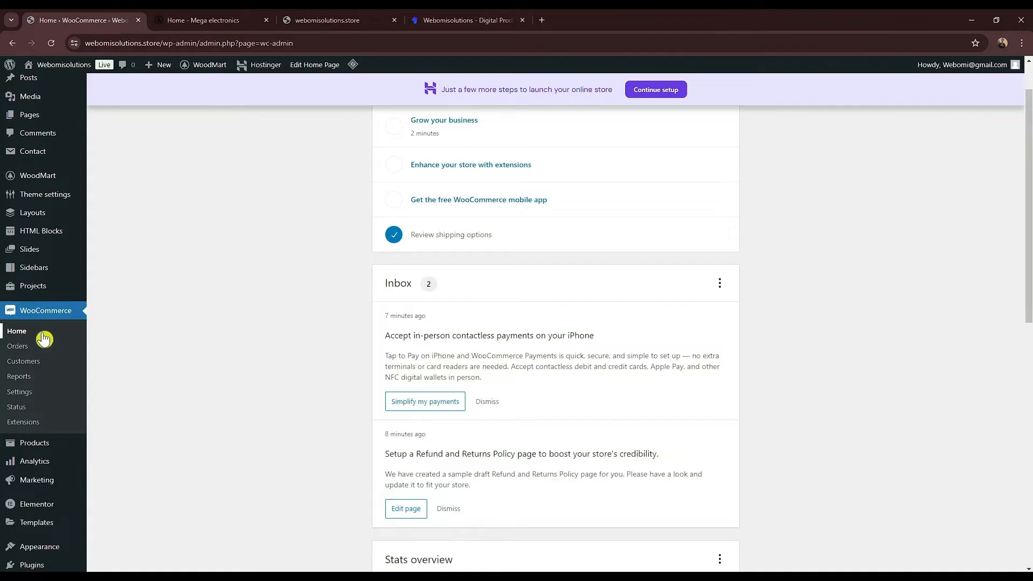
click(19, 391)
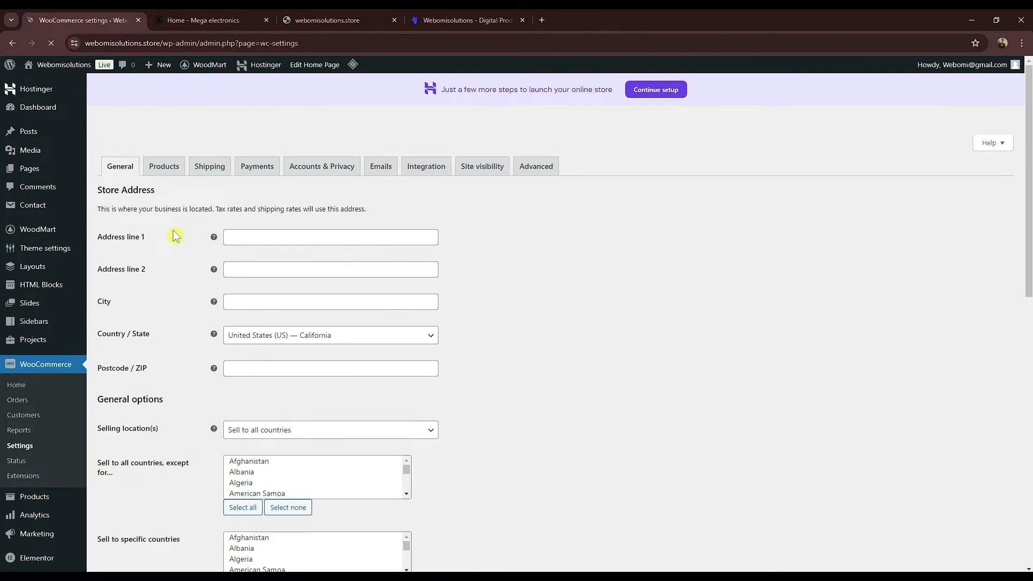
click(253, 232)
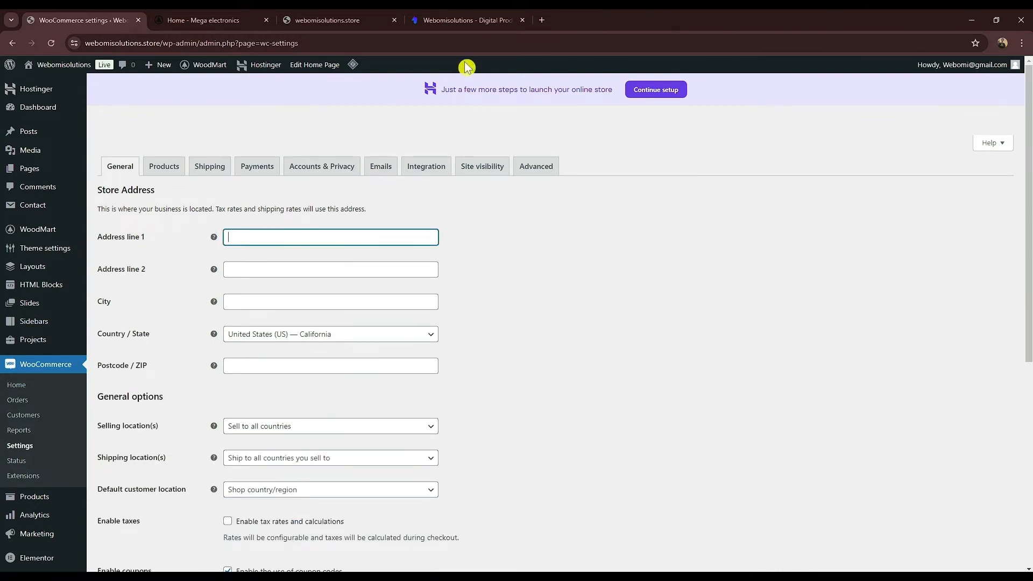
Step: Find the business's Google listing and copy the first part of its street address
click(504, 20)
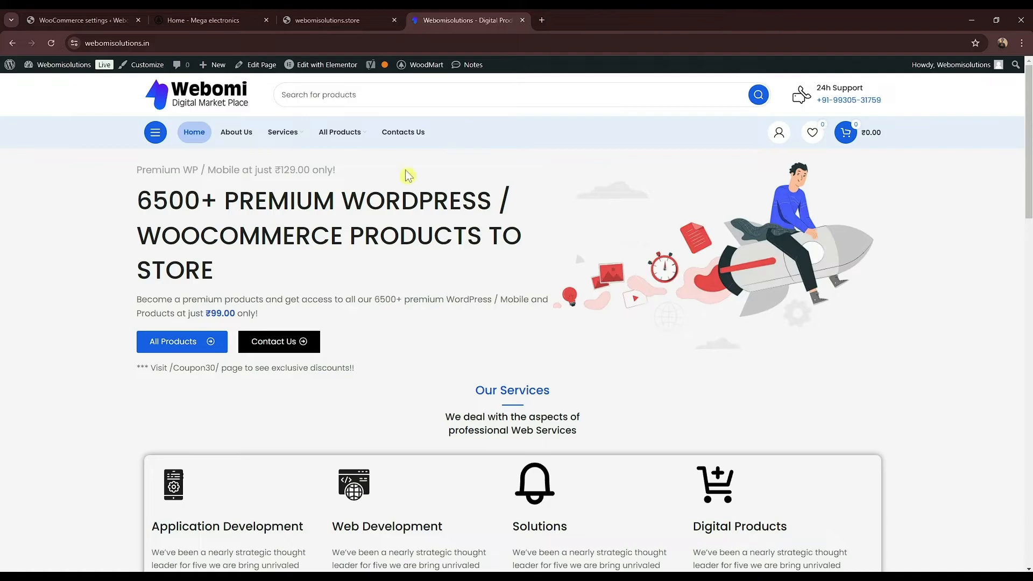
click(128, 44)
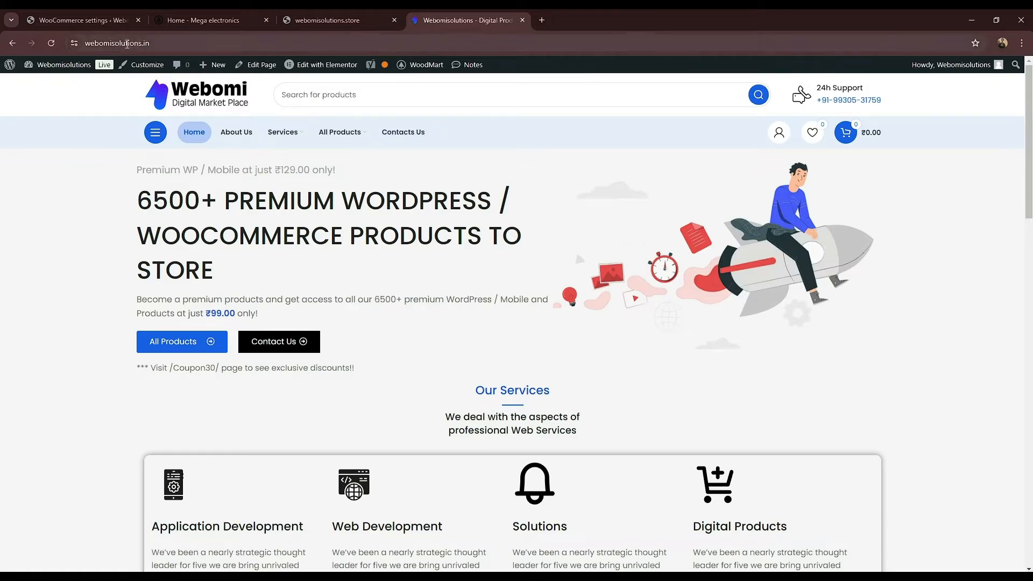
click(542, 20)
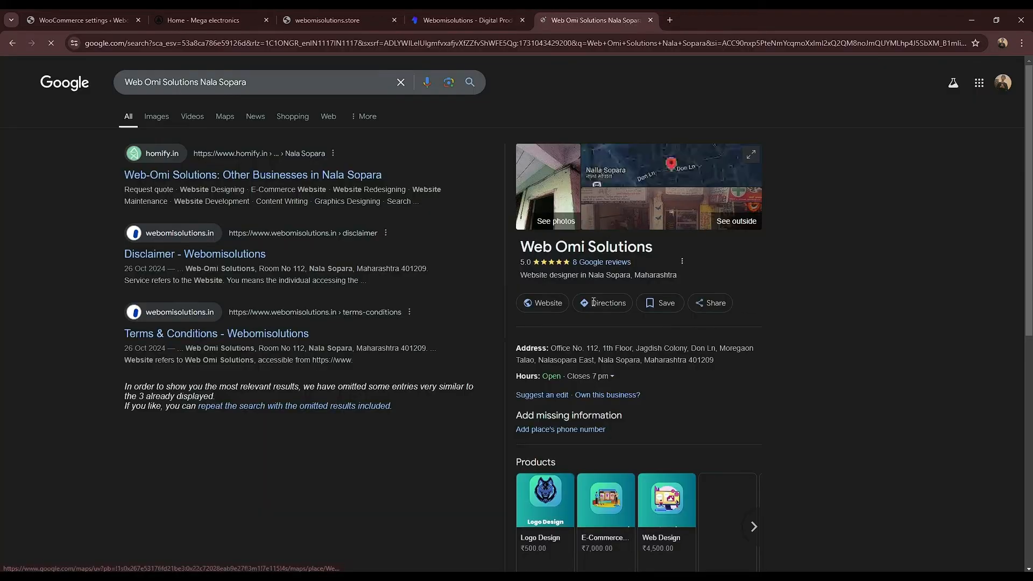
drag(561, 347, 668, 353)
key(ctrl+c)
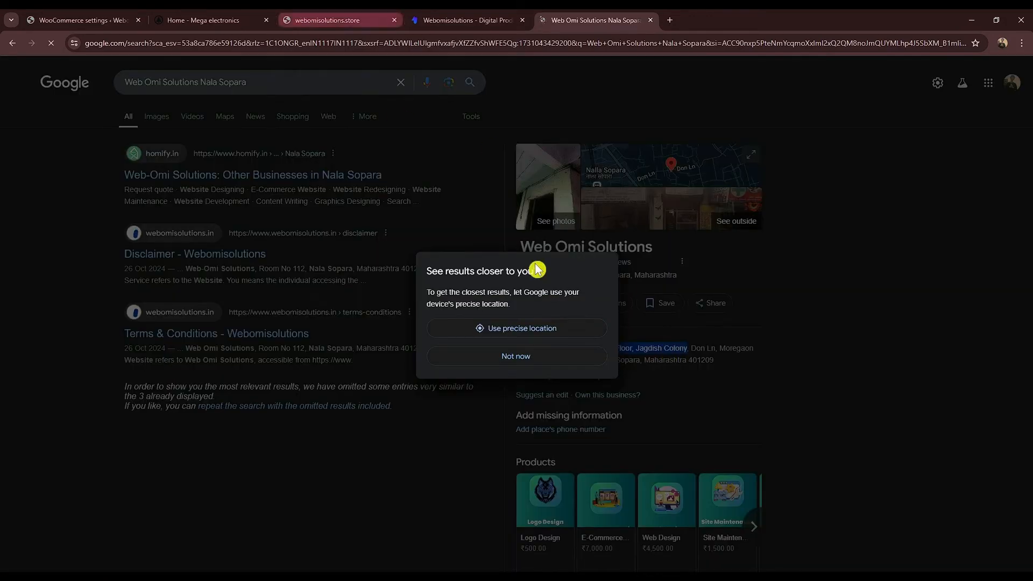
click(579, 361)
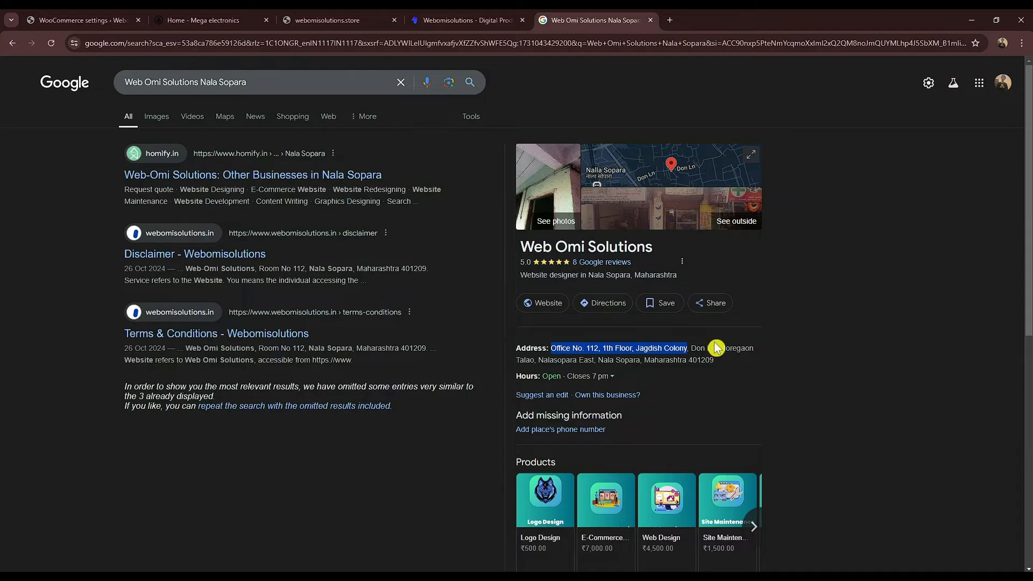
click(116, 19)
Step: Paste the business's street address, locality and city into Address lines 1–2 and City
key(ctrl+v)
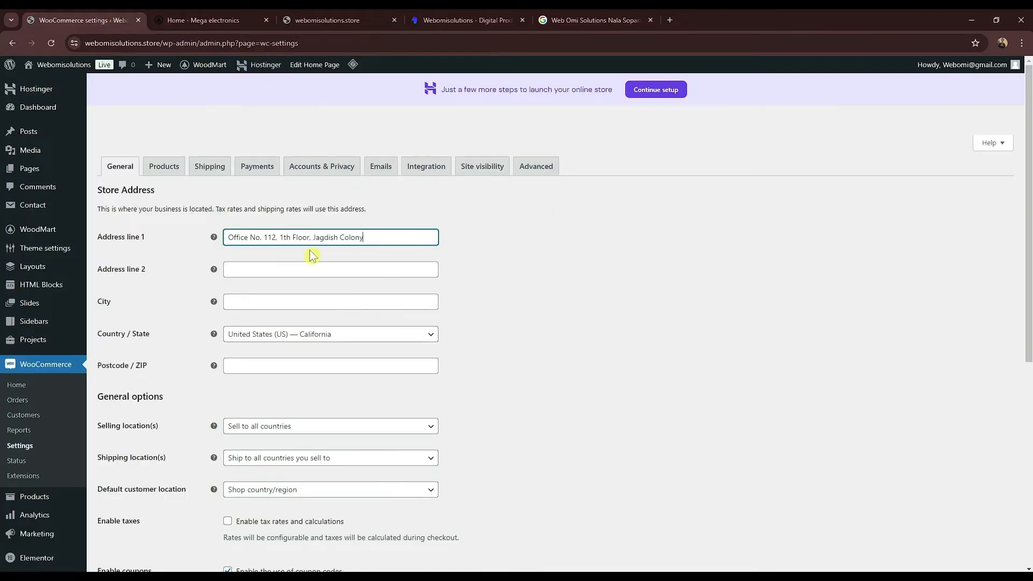
click(592, 20)
drag(720, 348, 575, 359)
click(85, 20)
click(272, 273)
text(Moregaon Talao, Nalasopara East)
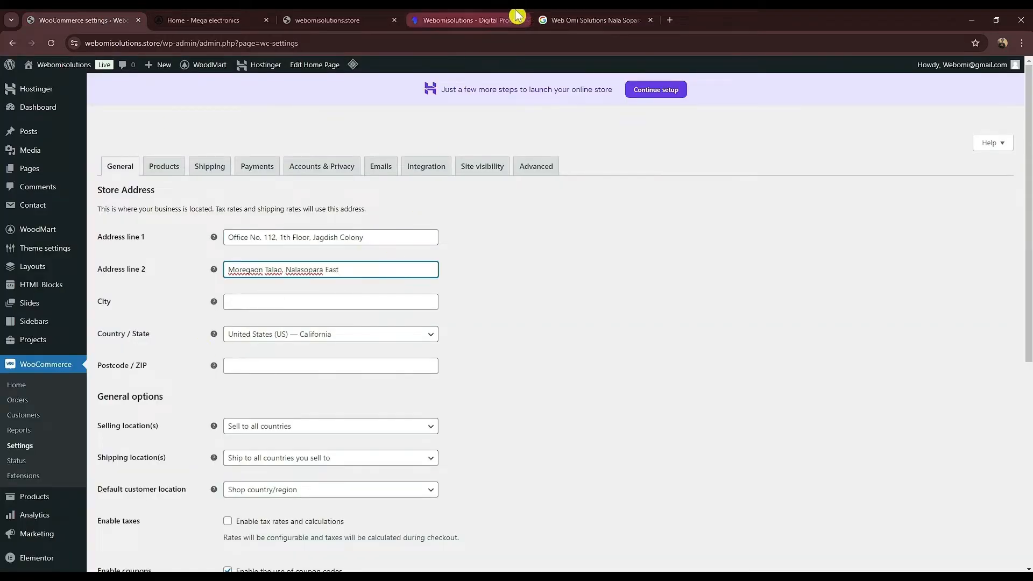
click(592, 20)
mouse_move(598, 360)
mouse_down()
mouse_move(680, 363)
mouse_move(600, 361)
mouse_up()
key(ctrl+c)
click(97, 20)
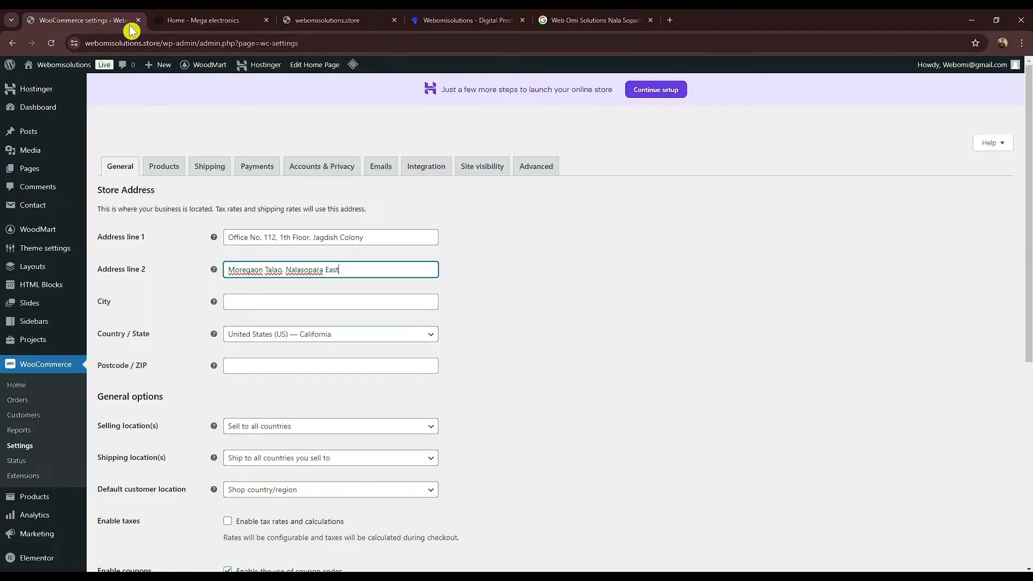
click(285, 306)
key(ctrl+v)
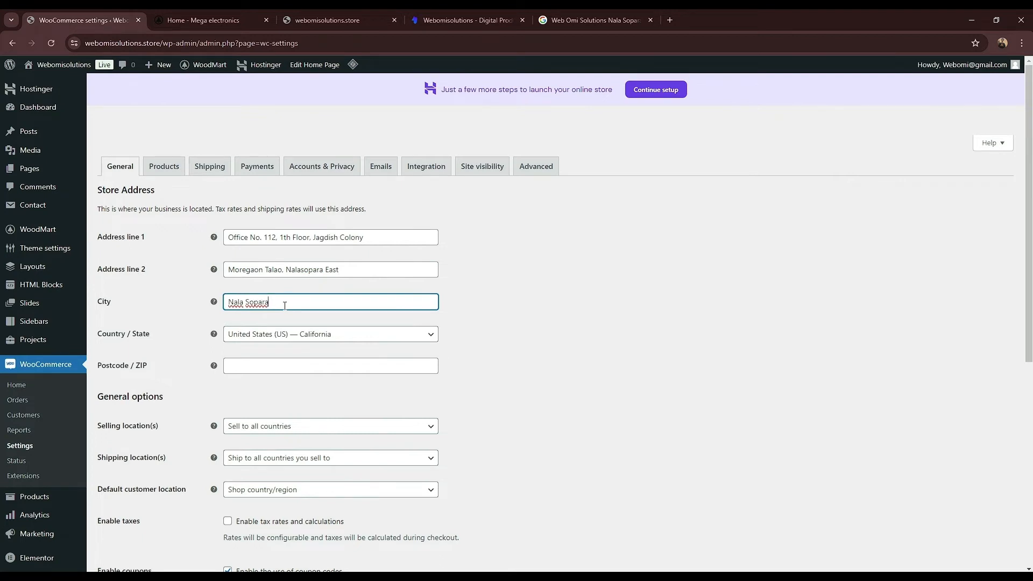
Step: Set the store's Country / State to India — Maharashtra
click(344, 341)
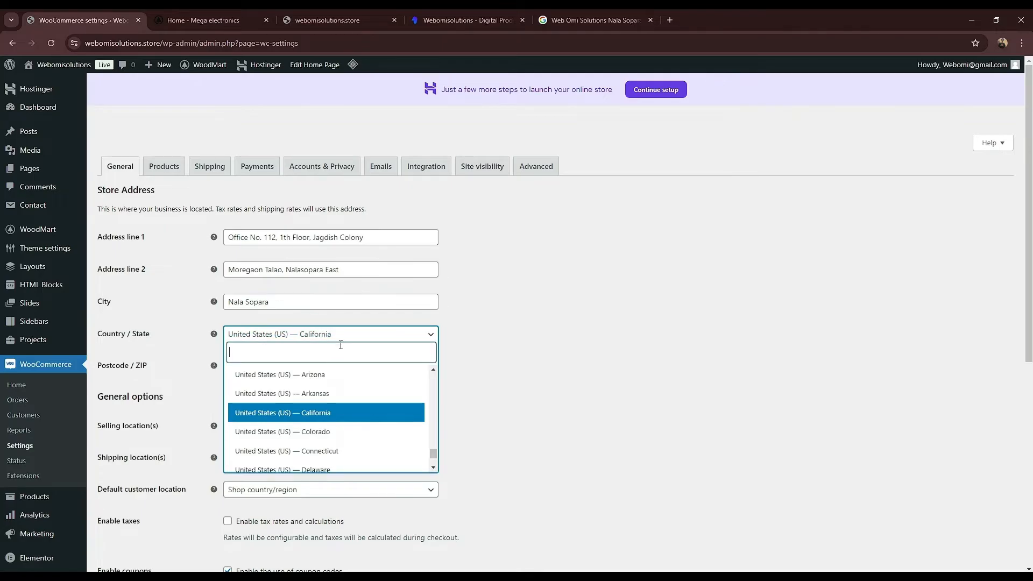
text(indai)
key(BackSpace)
key(BackSpace)
text(ia)
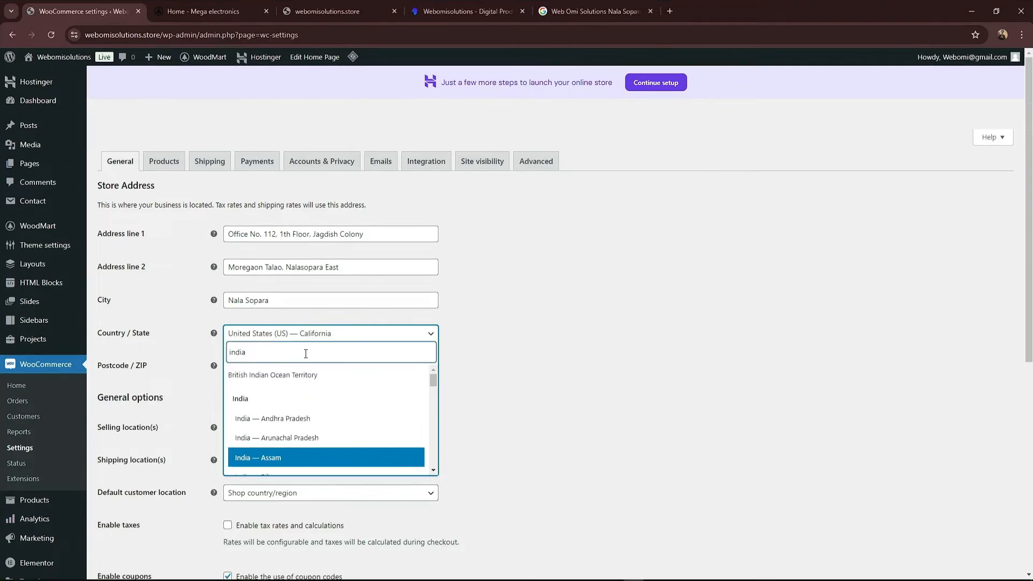
text(maha)
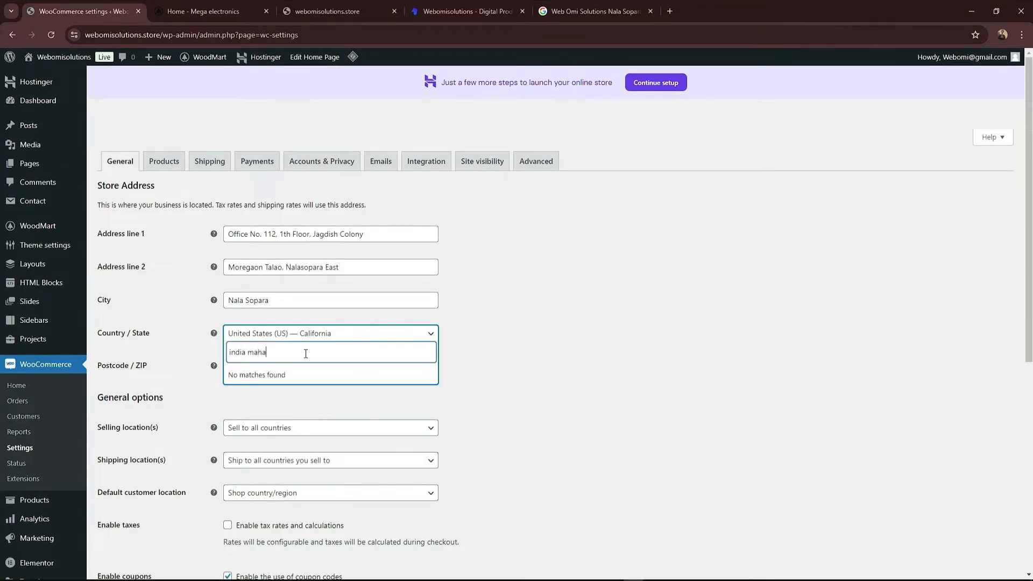
key(BackSpace)
key(BackSpace)
text(,)
key(BackSpace)
drag(431, 386, 426, 415)
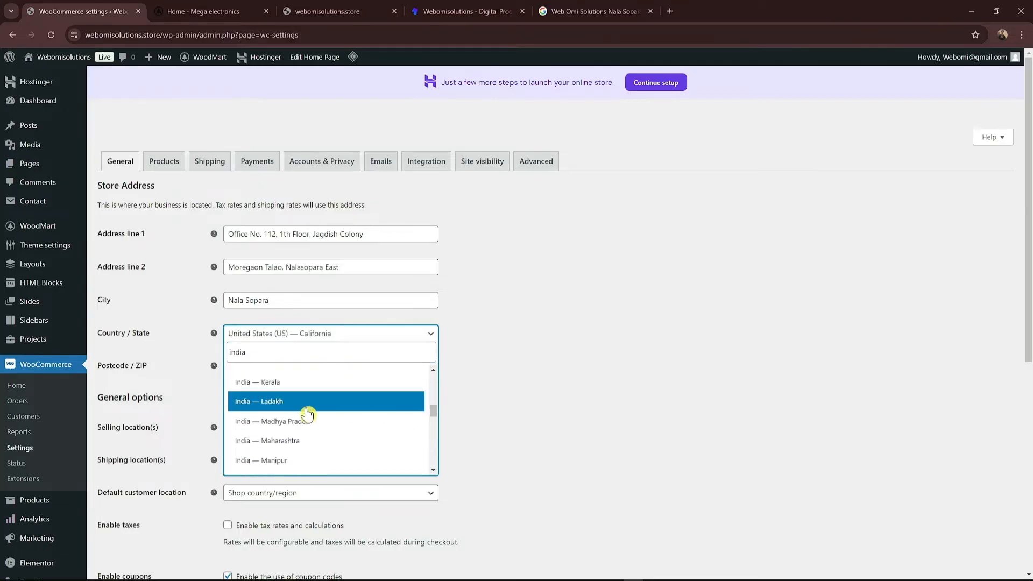
click(286, 442)
Step: Copy the postcode from the Google listing into the Postcode / ZIP field
click(229, 364)
click(592, 11)
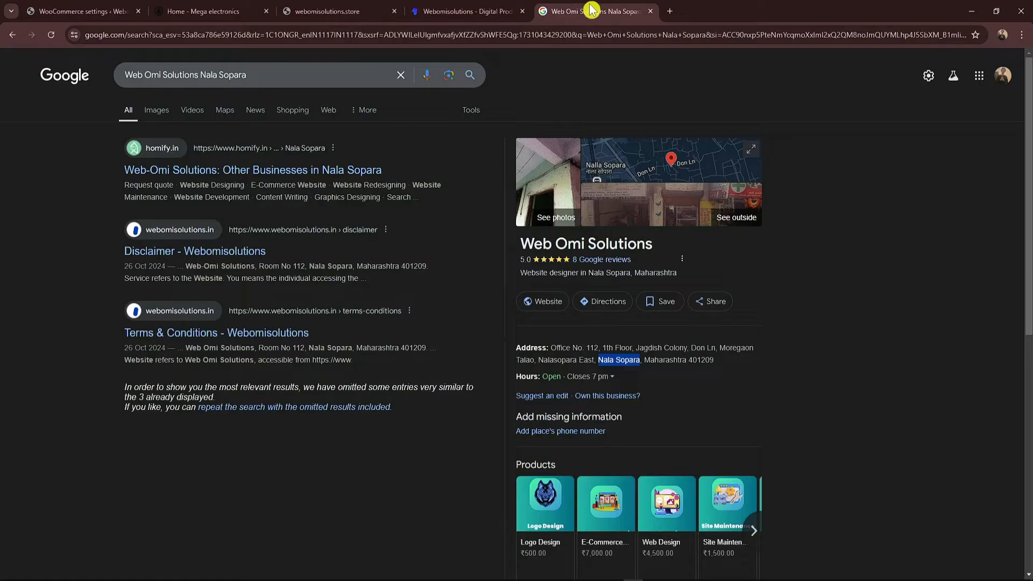
double_click(691, 359)
key(ctrl+c)
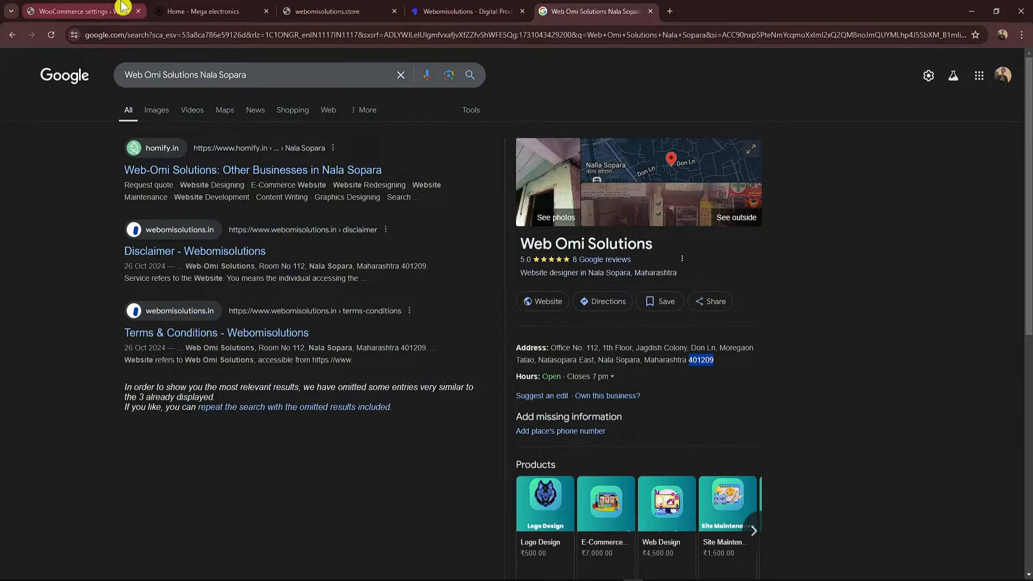
click(80, 10)
key(ctrl+v)
scroll(530, 338, down, 1)
scroll(530, 338, down, 6)
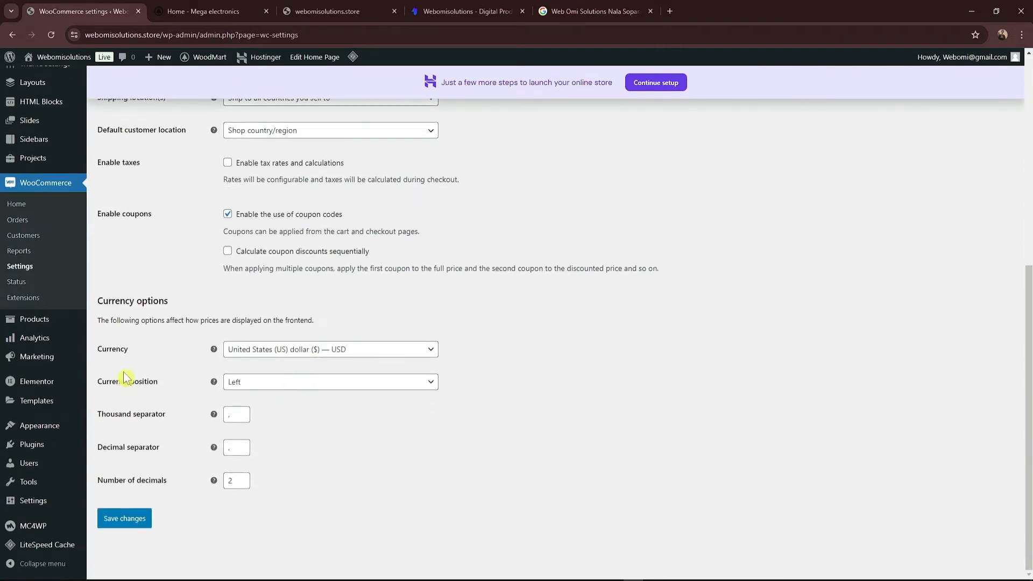
Step: Set the store currency to Indian rupee (₹) — INR and save the general settings
click(277, 354)
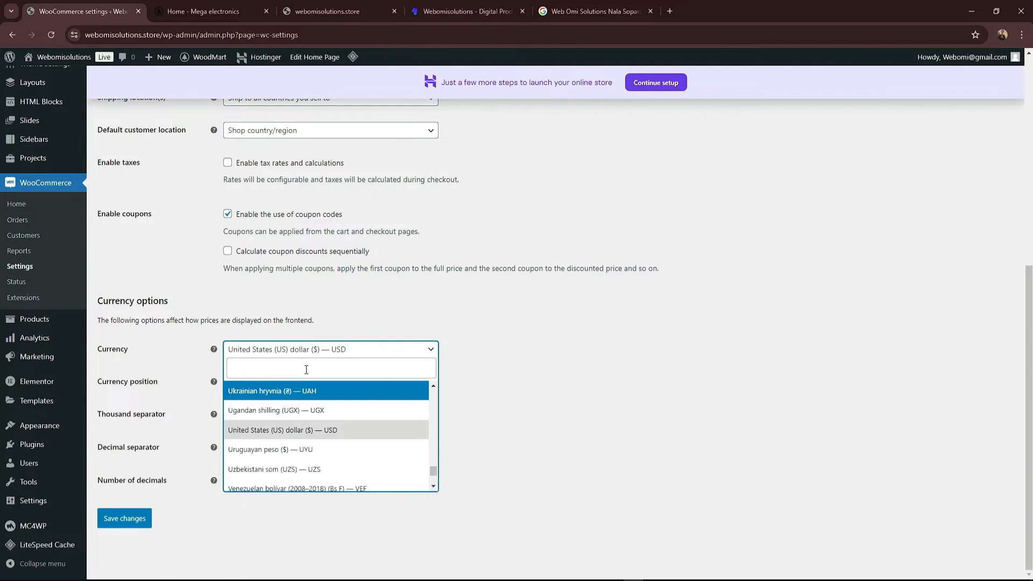
text(india)
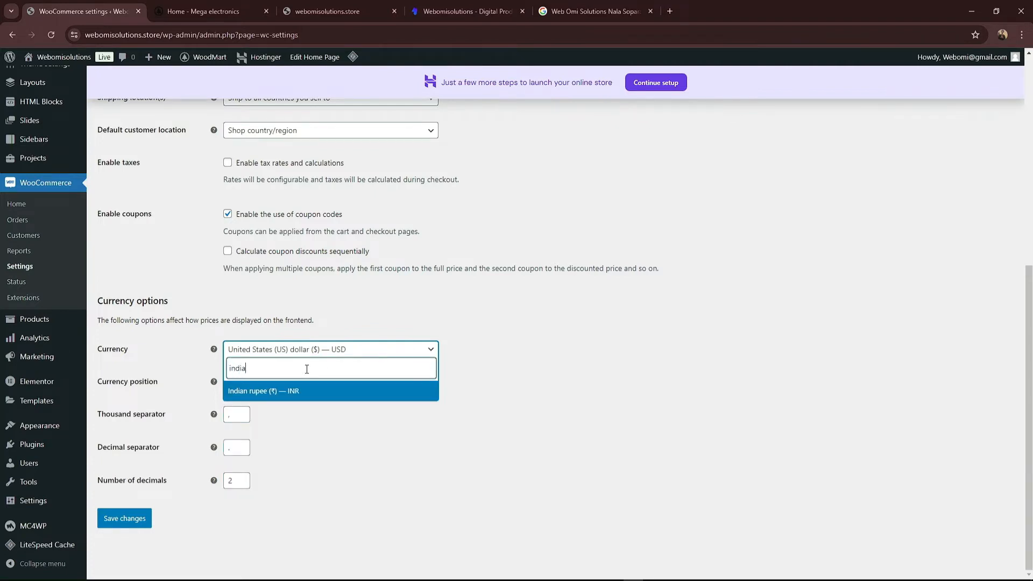
key(Return)
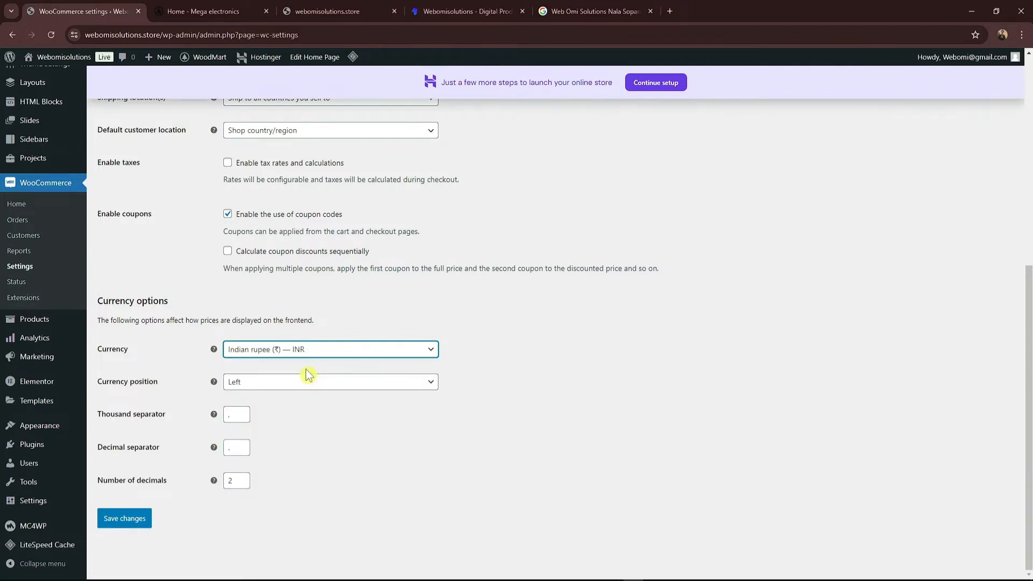
click(123, 528)
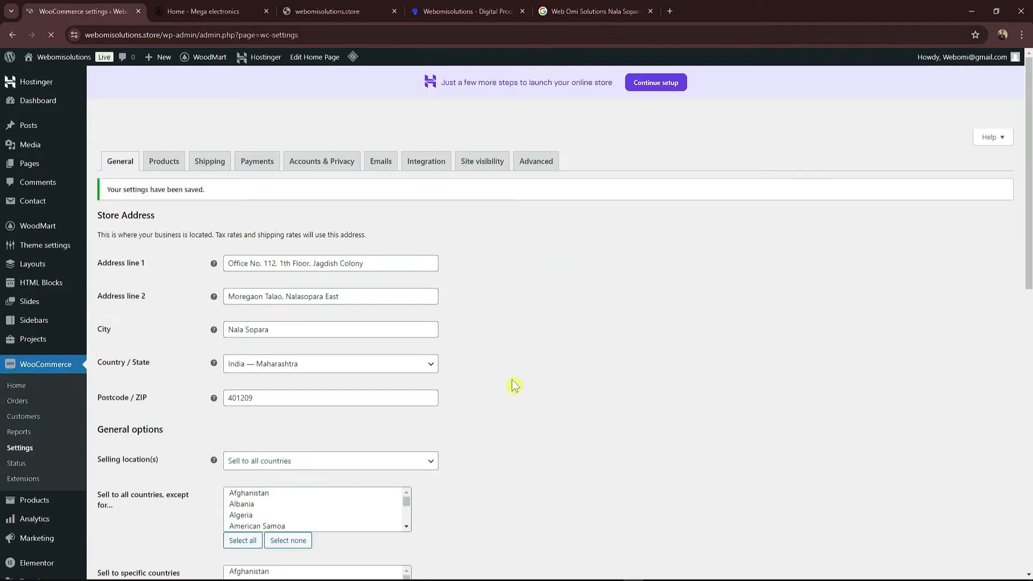
mouse_move(81, 60)
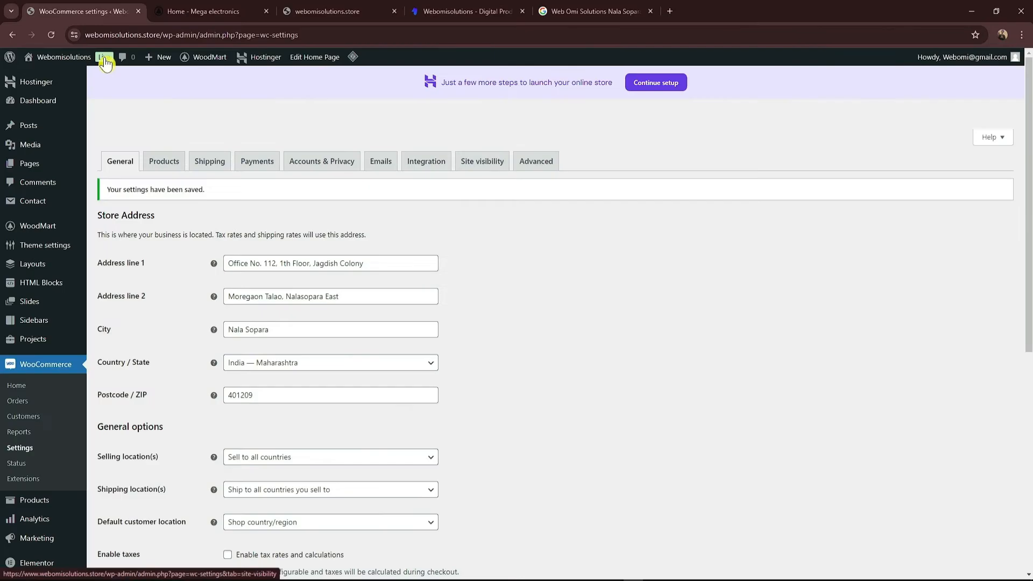
Step: Restrict product reviews to verified owners only and save the Products settings
click(168, 164)
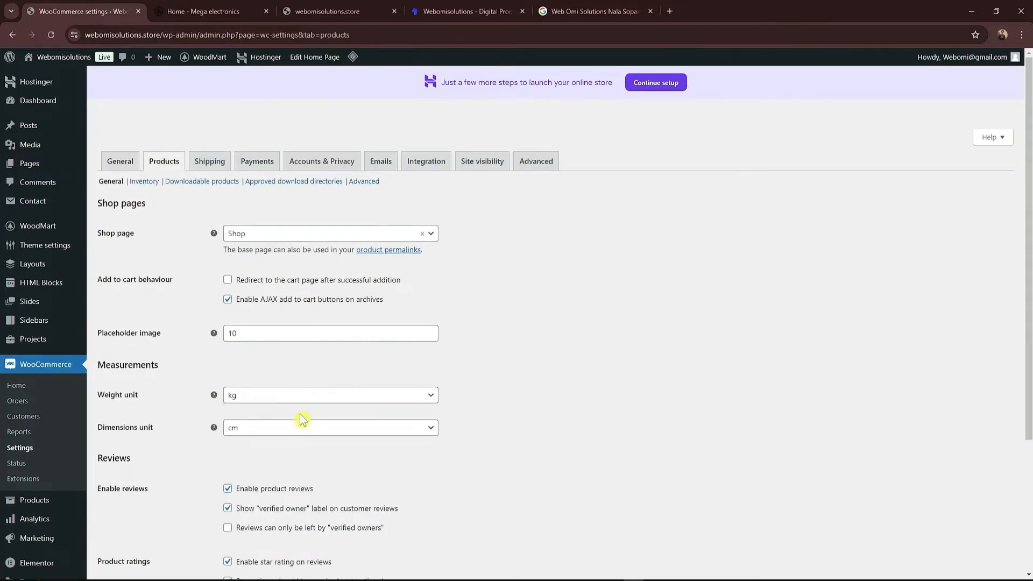
scroll(221, 402, down, 3)
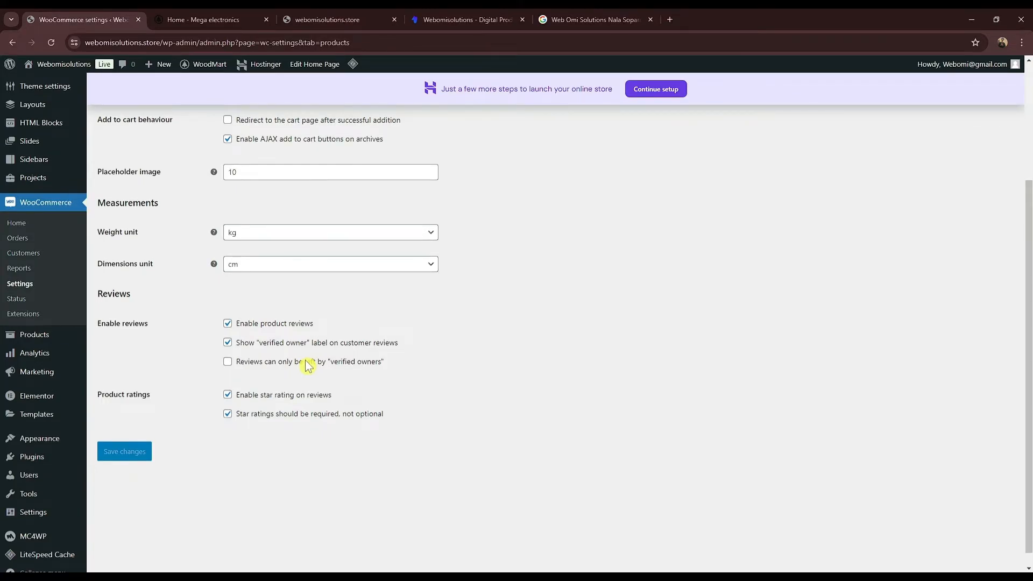
click(228, 364)
scroll(192, 399, up, 3)
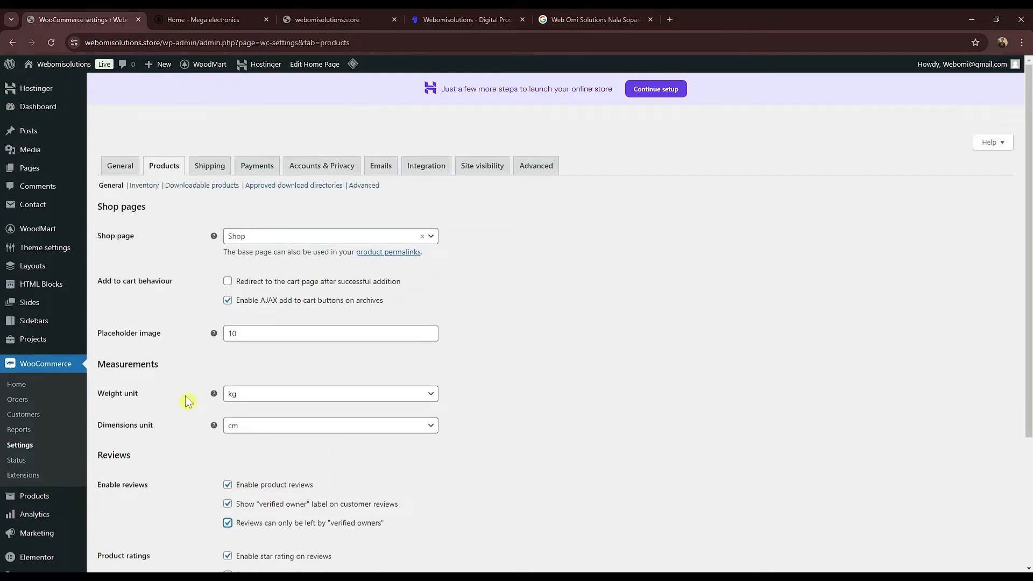
scroll(190, 404, down, 3)
click(131, 442)
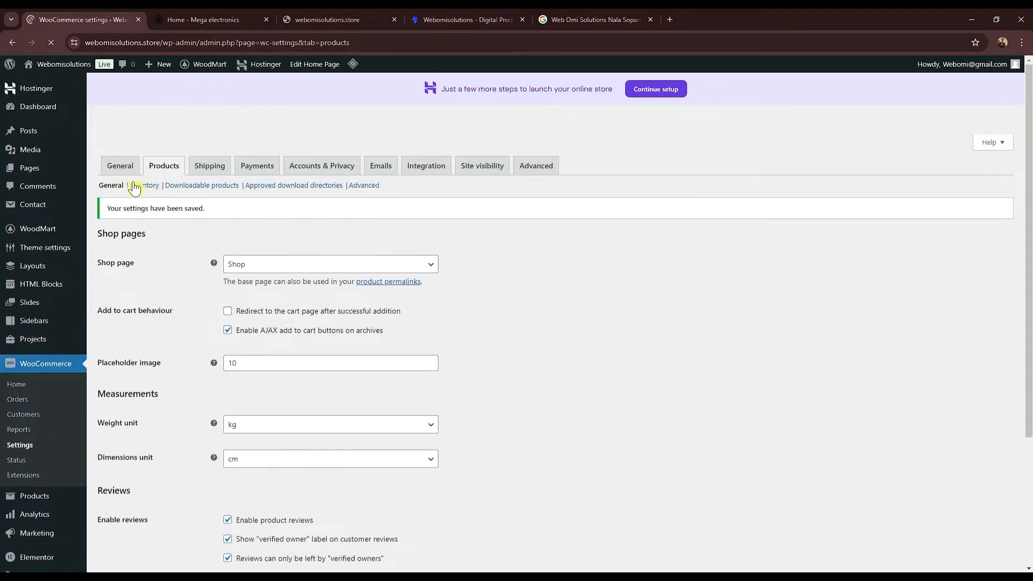
Step: Disable stock management in the Inventory settings and save
click(145, 188)
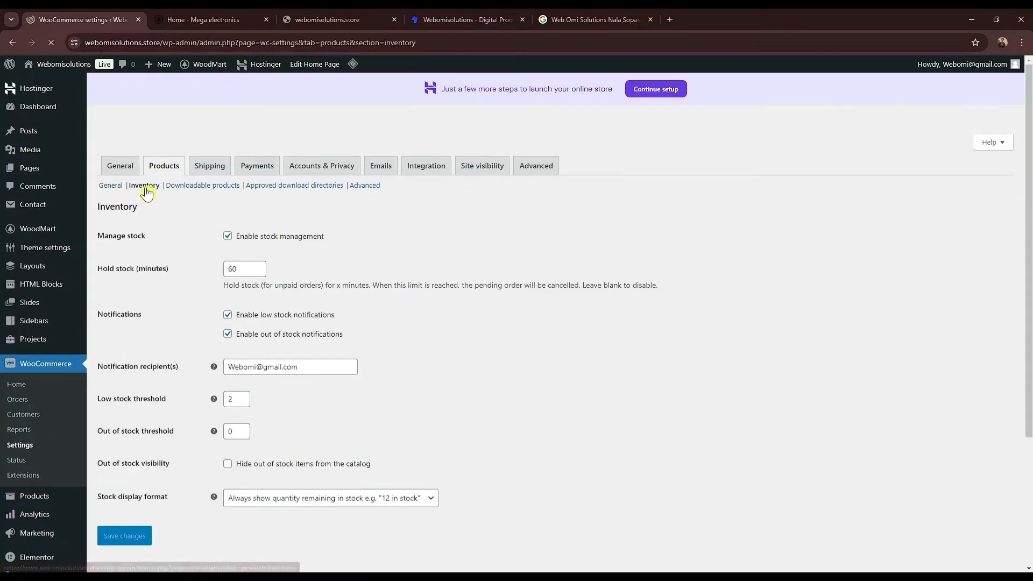
click(227, 240)
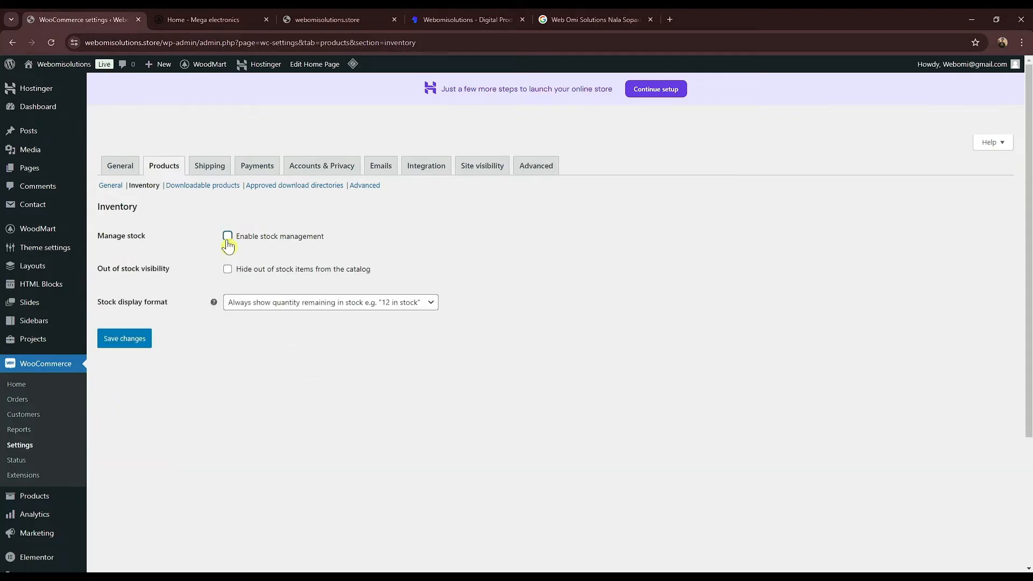
click(138, 340)
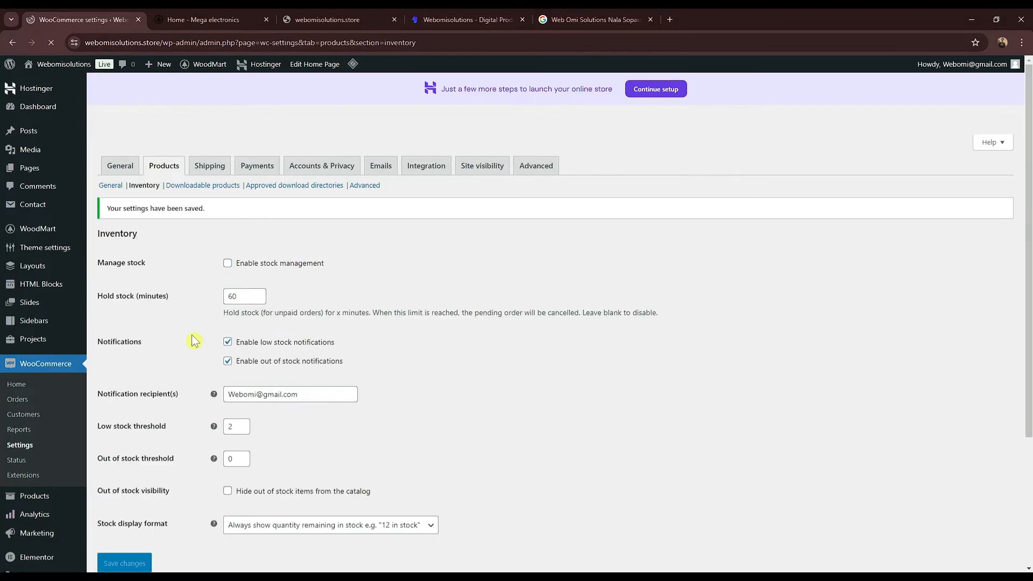
Step: Keep Force downloads, tick Downloads require login, save, then go to Shipping zones
click(205, 189)
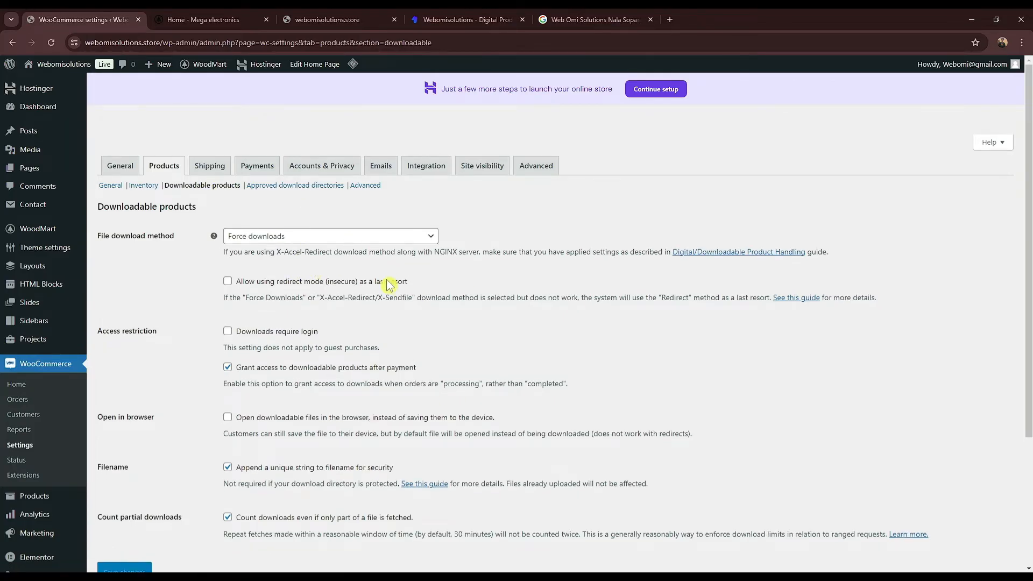
click(229, 236)
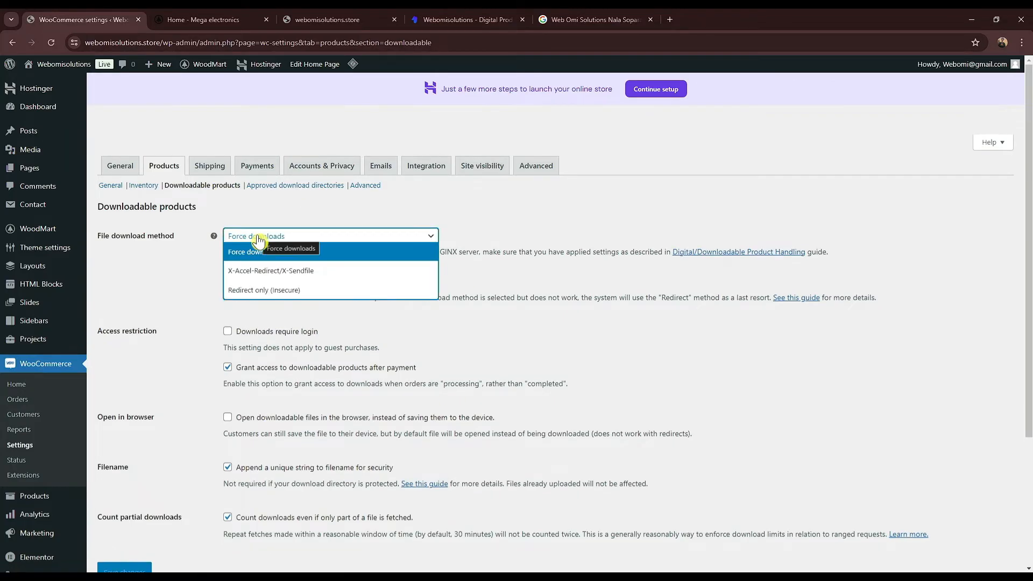
click(737, 337)
scroll(394, 402, down, 1)
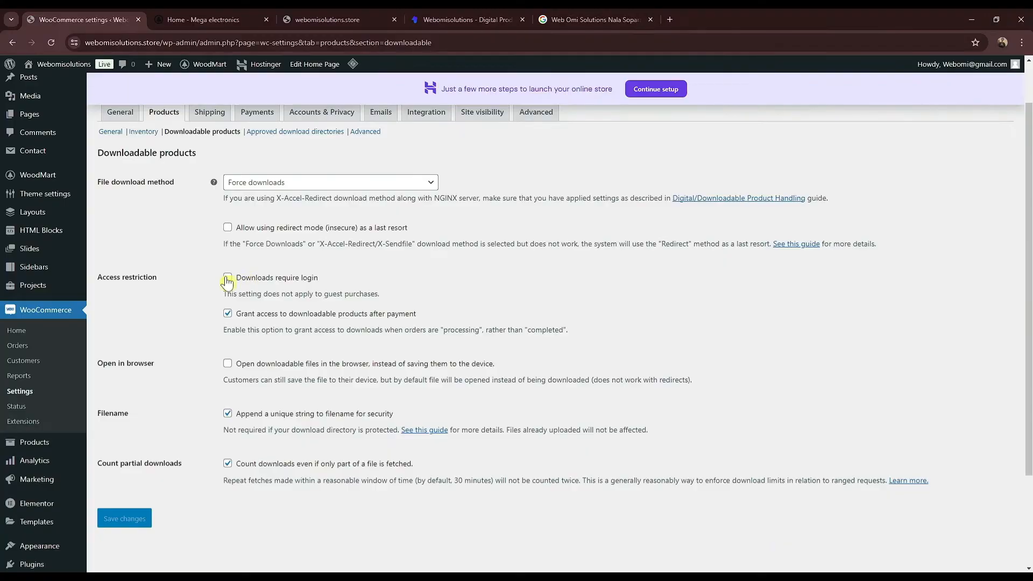
click(256, 282)
click(137, 526)
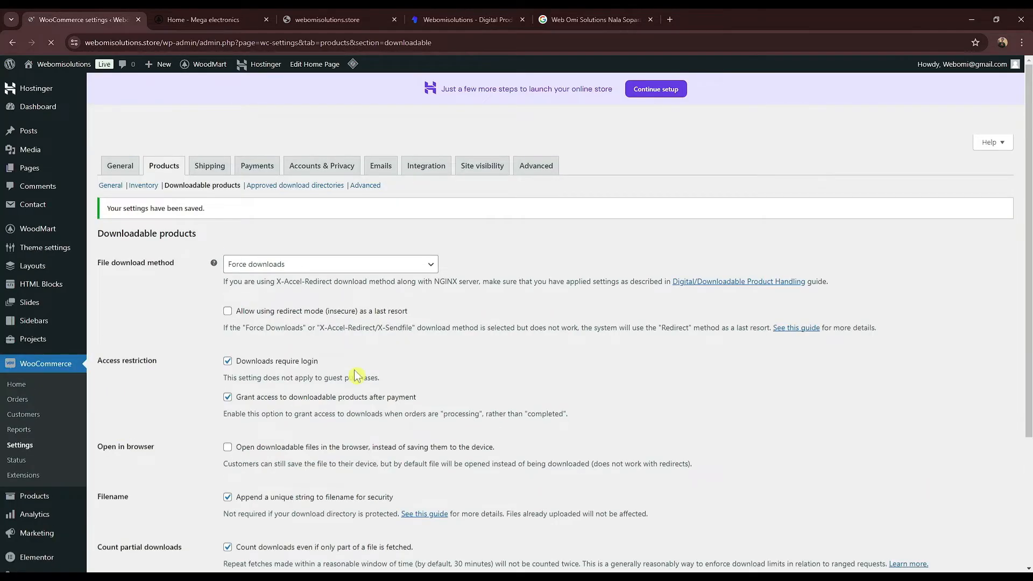
click(199, 167)
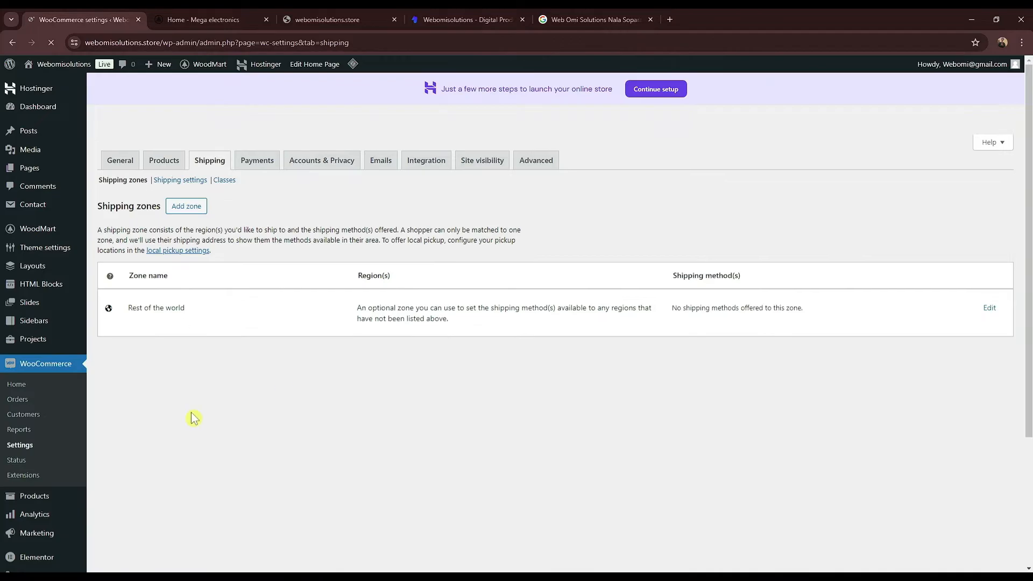
Step: Scroll through the Payments methods list, then switch to the Accounts & Privacy settings
click(256, 178)
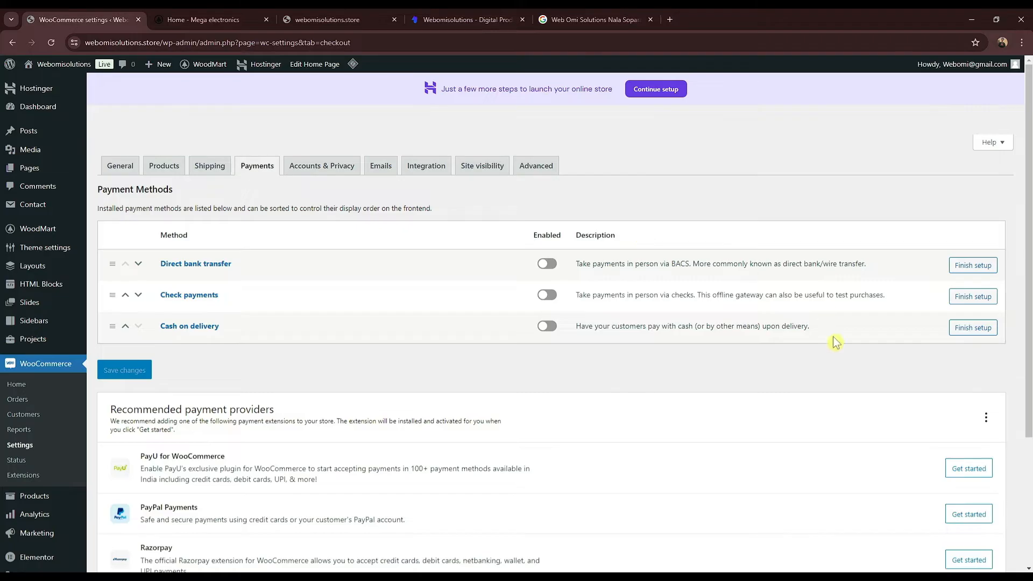
scroll(835, 342, down, 2)
scroll(352, 277, up, 2)
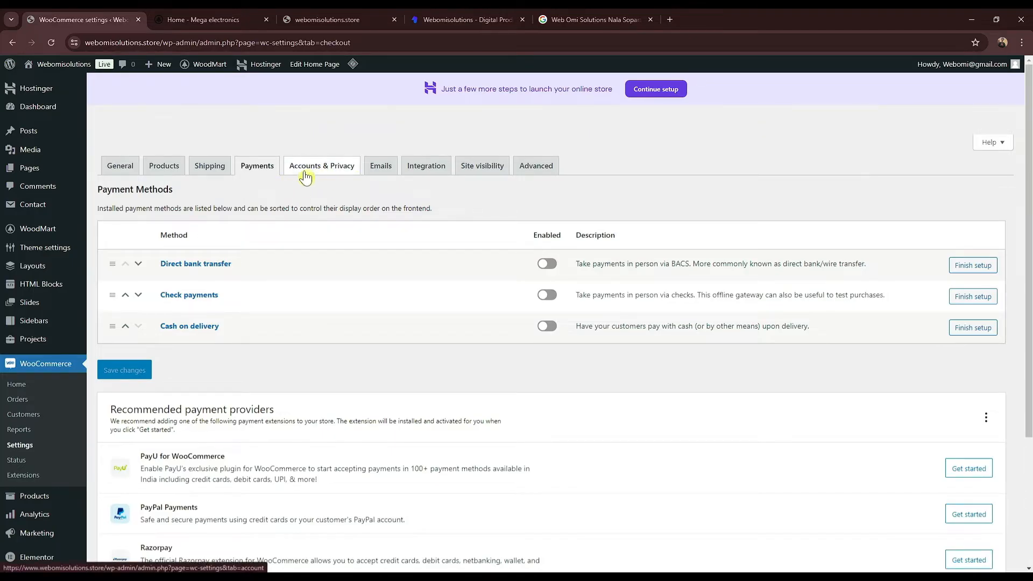
click(333, 171)
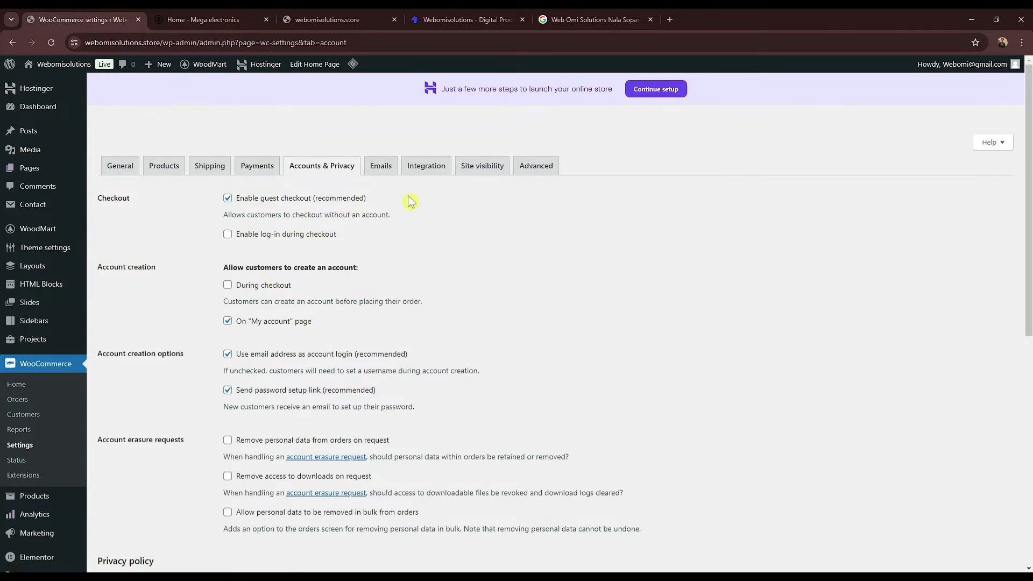
Step: Review the Emails tab's From address and footer text, then go to Add New Plugin
click(381, 173)
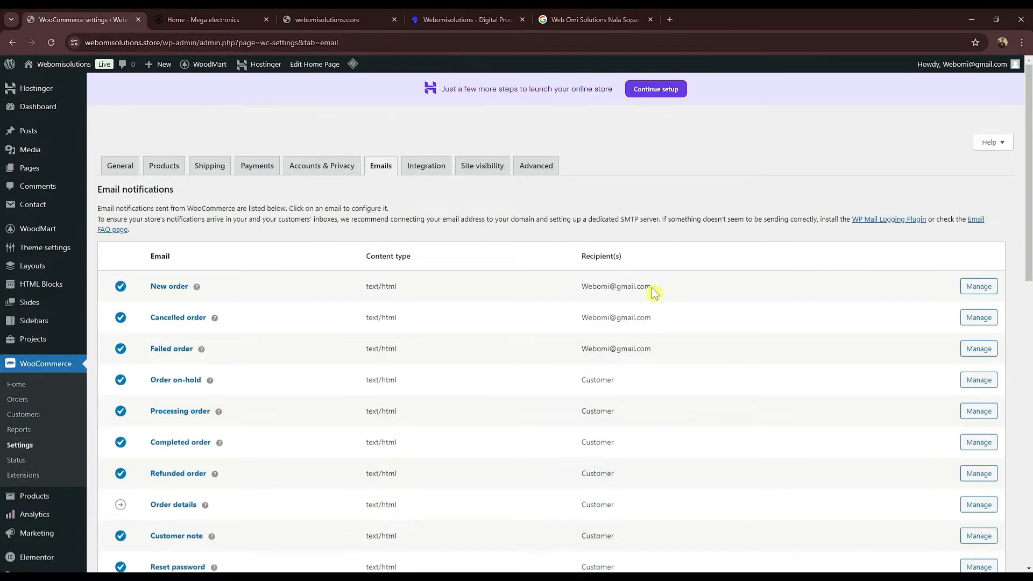
scroll(655, 294, down, 10)
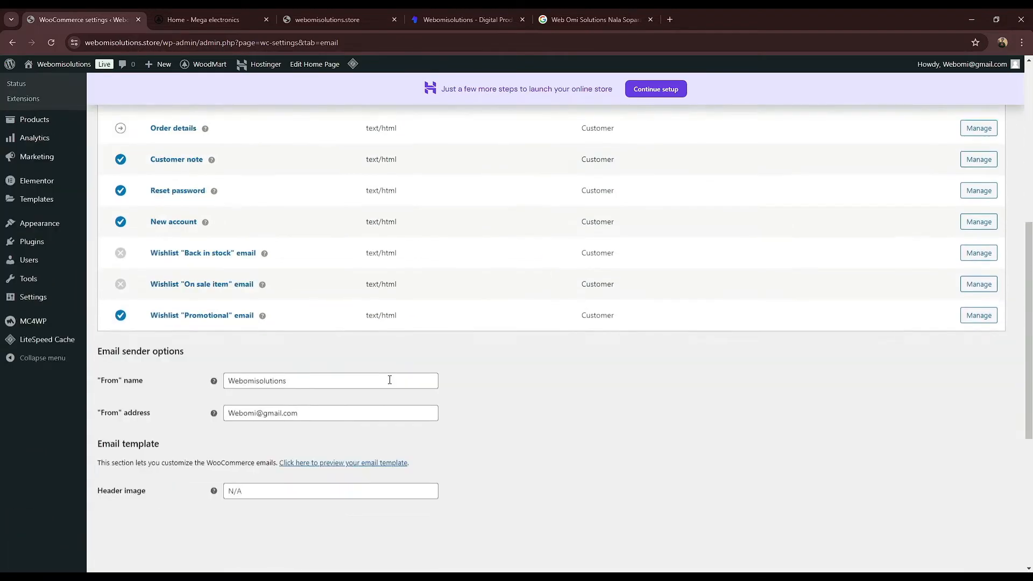
drag(321, 198, 220, 198)
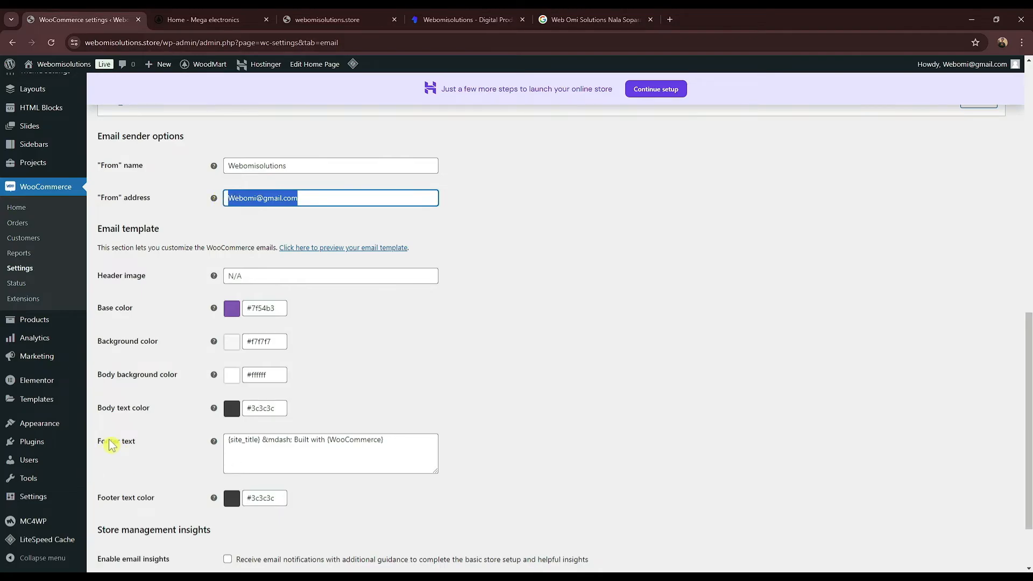
drag(389, 448, 241, 451)
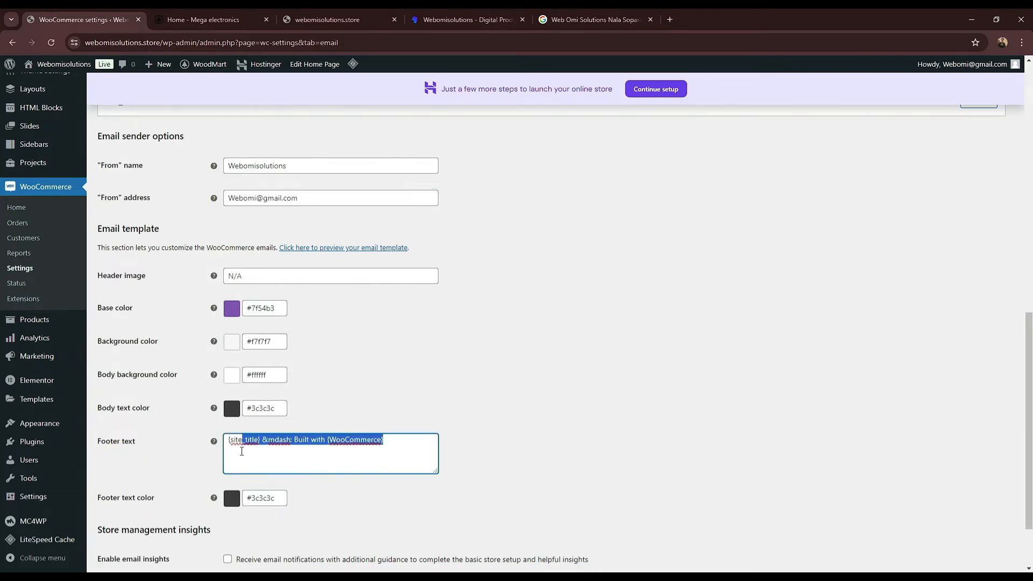
scroll(431, 450, down, 2)
scroll(293, 432, up, 10)
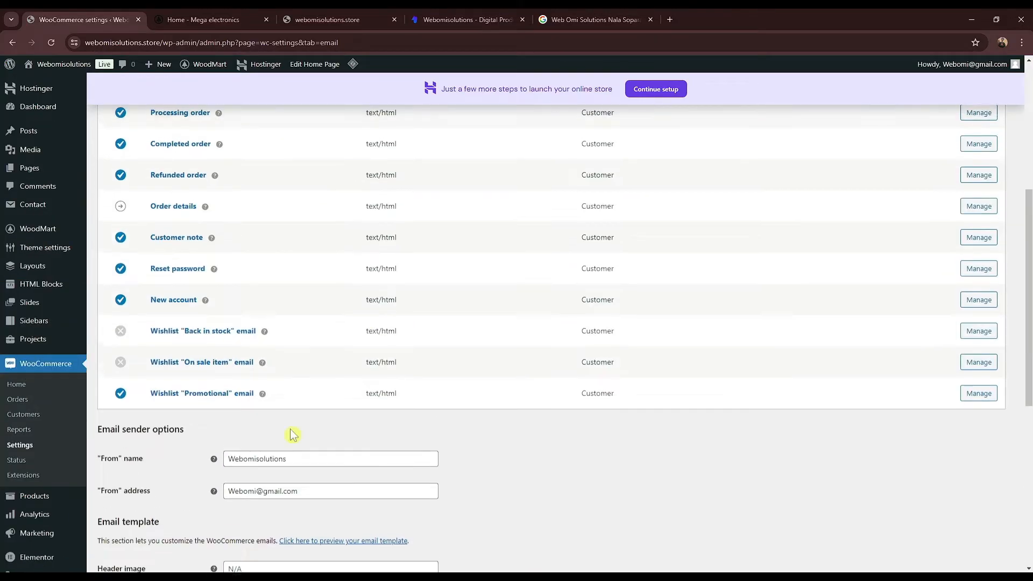
scroll(431, 344, up, 2)
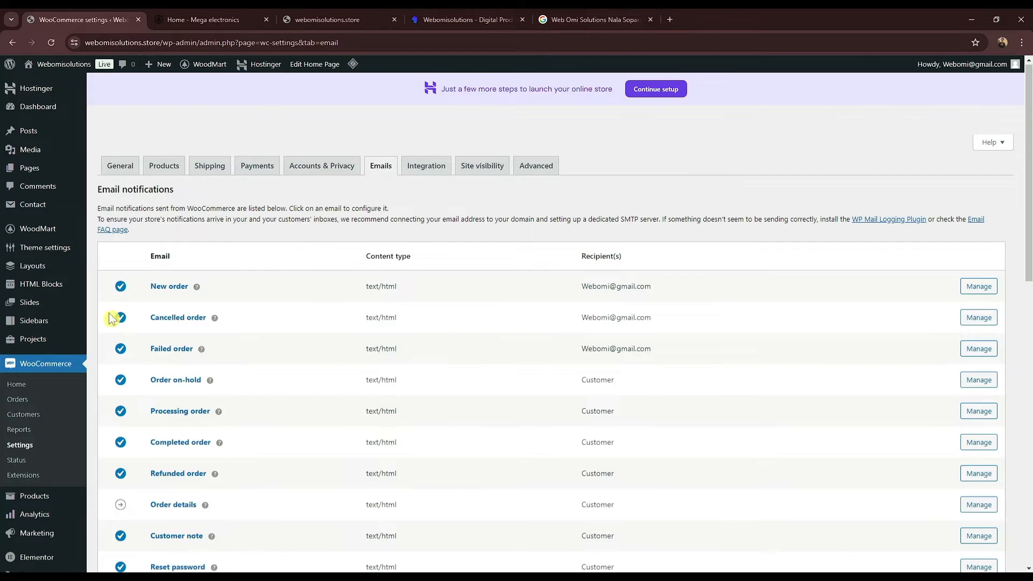
scroll(22, 425, down, 3)
mouse_move(43, 468)
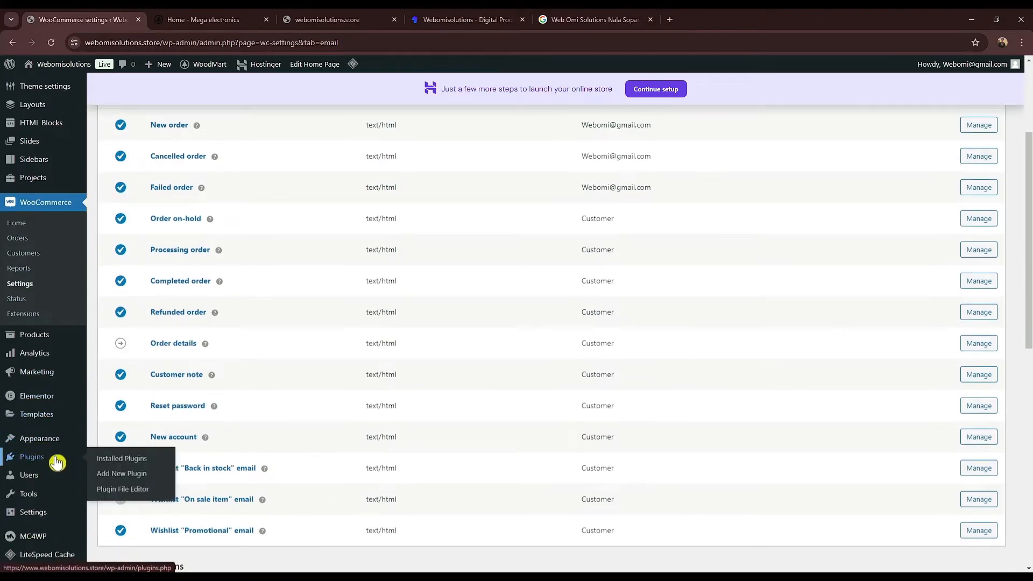
click(123, 481)
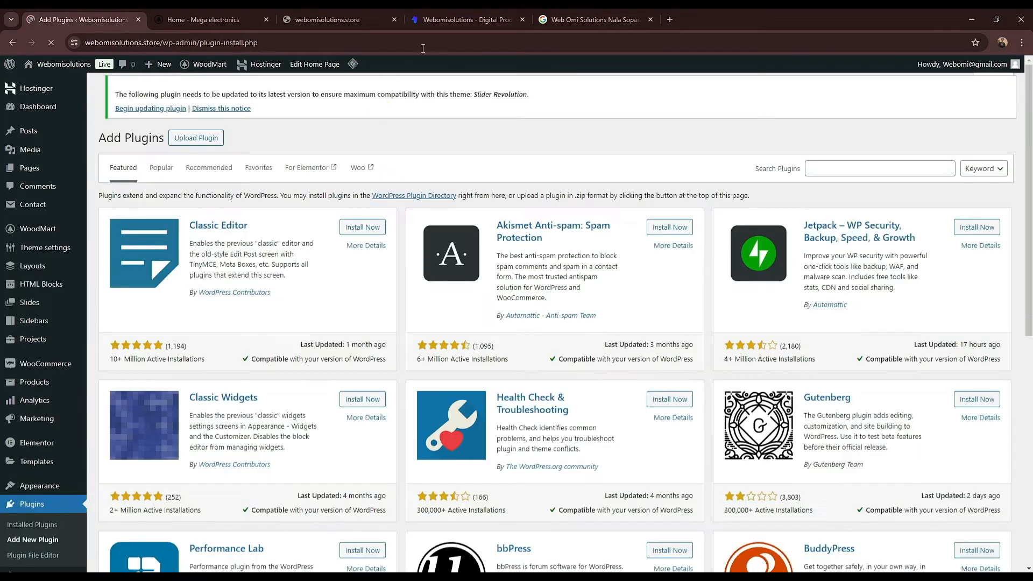
Step: On the storefront, add Astra Pro (₹129.00) to the cart and proceed to checkout
click(467, 19)
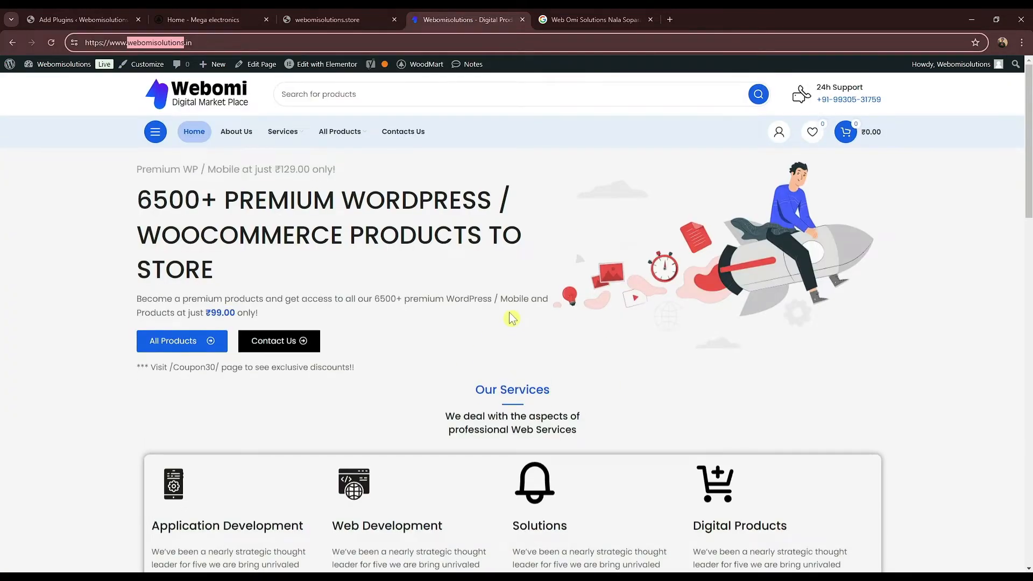
scroll(659, 325, down, 7)
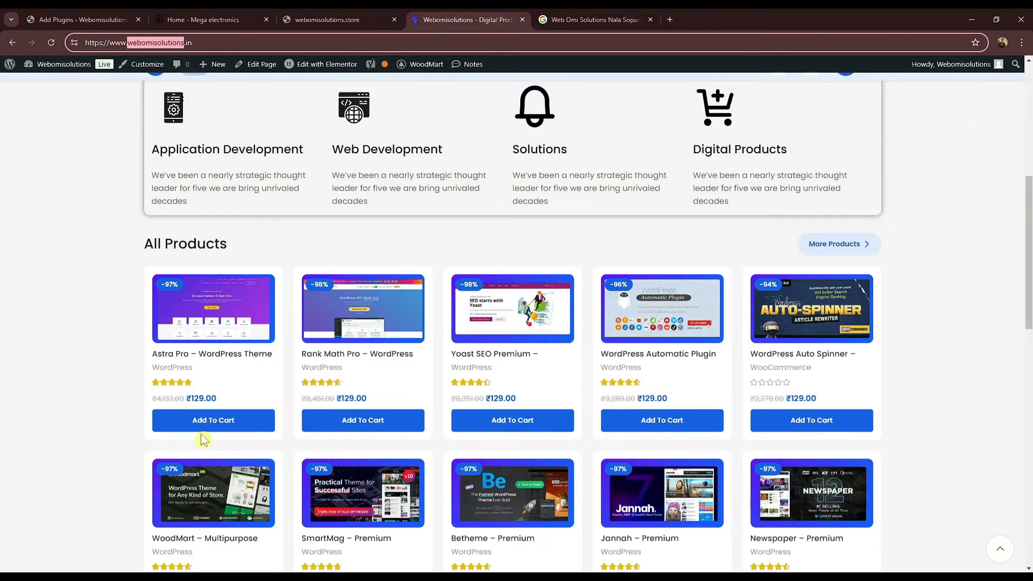
click(219, 425)
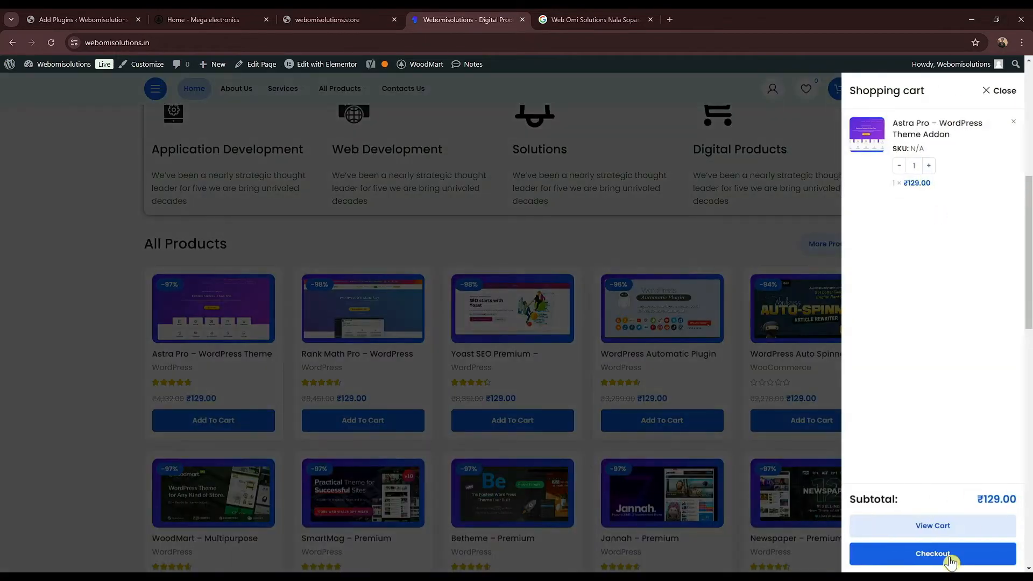
click(950, 560)
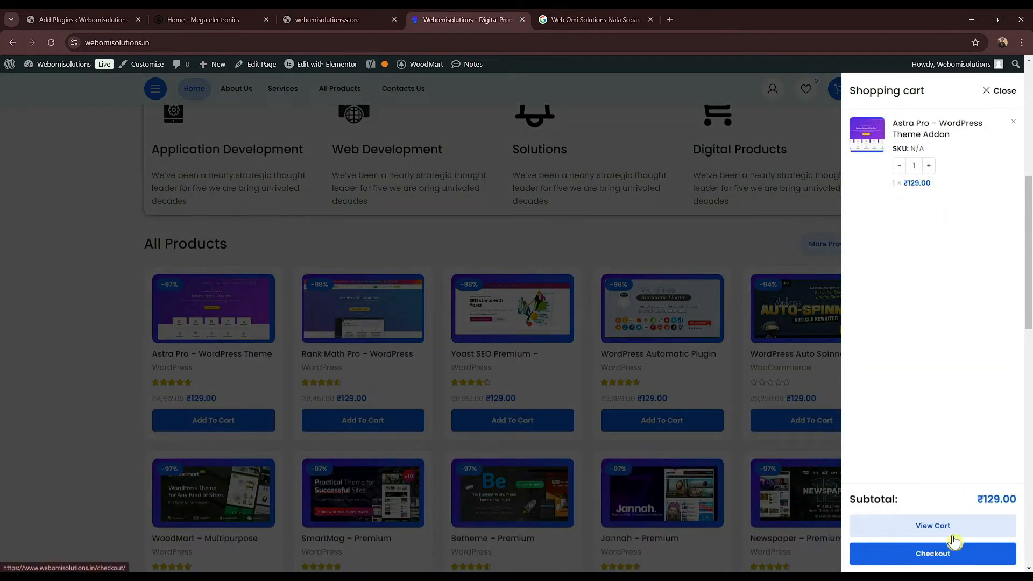
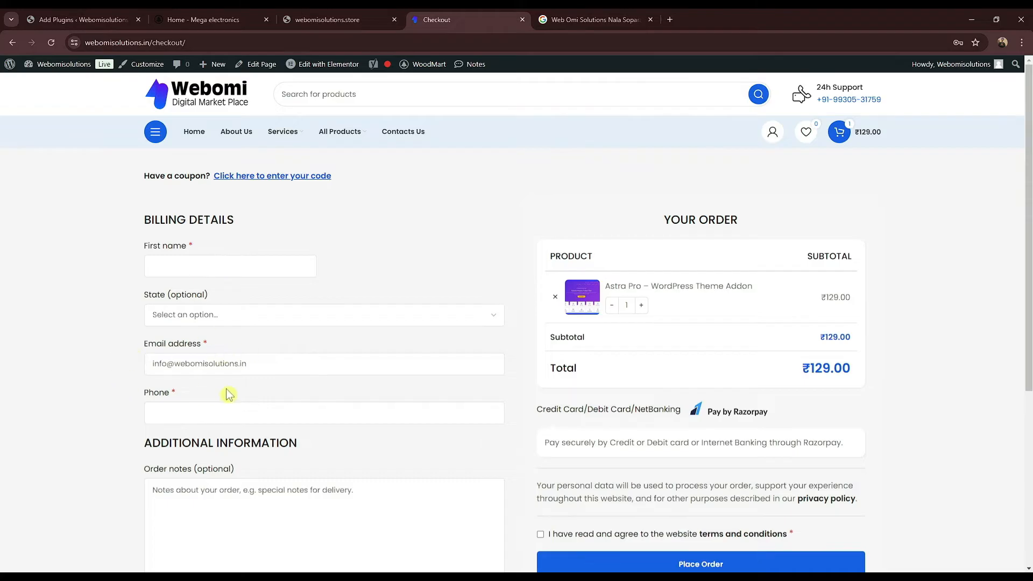
Step: Switch to the WordPress Add New Plugin page in the Add Plugins tab
click(96, 19)
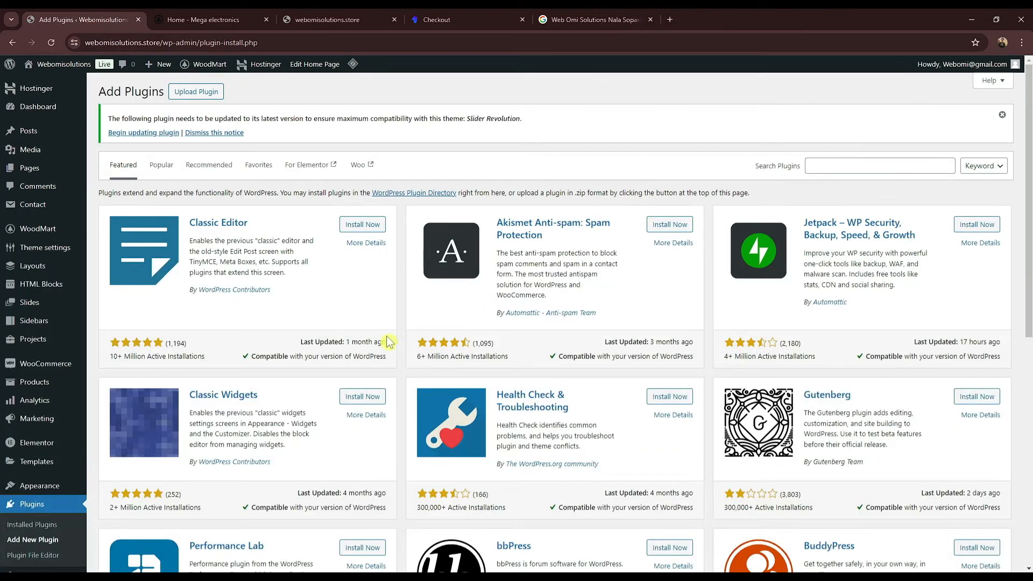
Step: Search for 'Woocommerce Checkout Manager' and install the Checkout Field Manager plugin
click(824, 169)
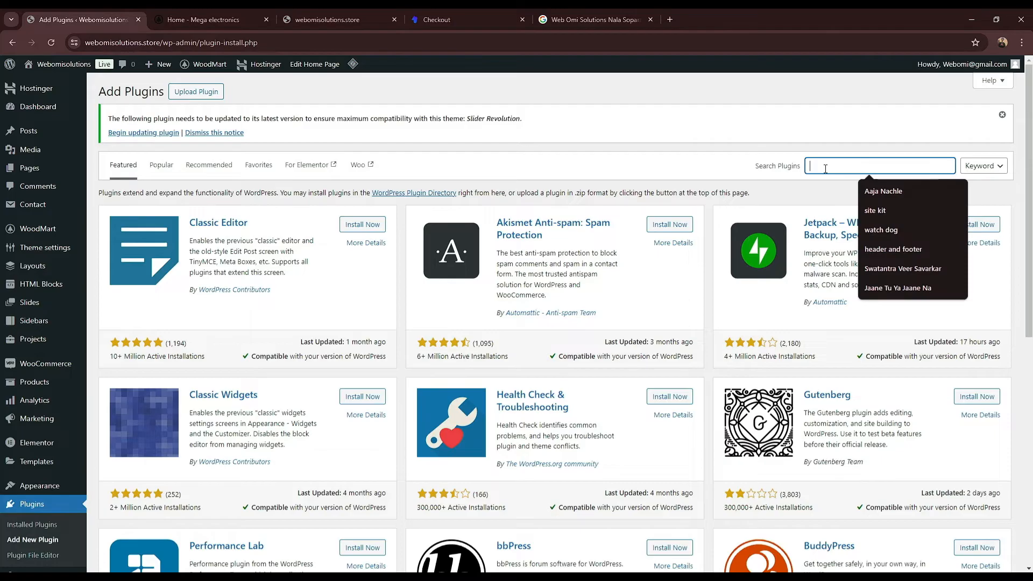
text(Woocommerce Checkout Manager)
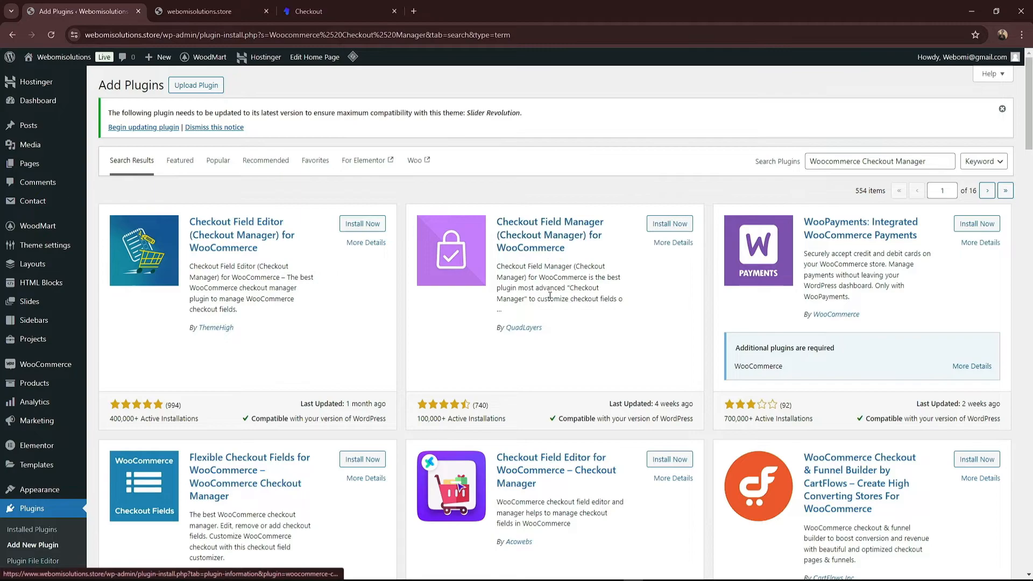
click(671, 225)
Step: Copy 'Faview' from the notes, search for it, and install the Faview virtual reviews plugin
click(617, 580)
click(600, 556)
click(648, 276)
double_click(658, 267)
key(ctrl+c)
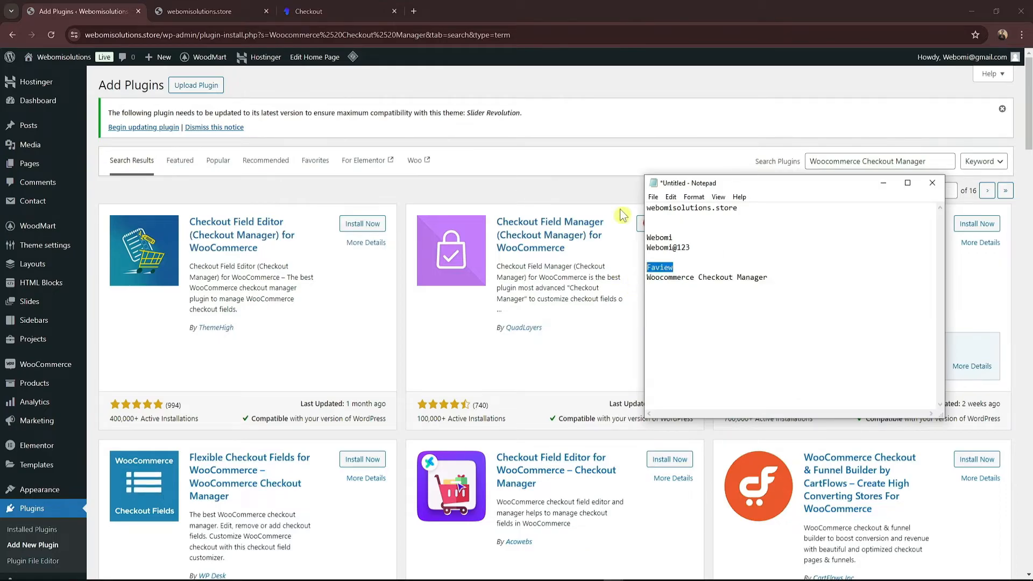
click(774, 160)
triple_click(880, 161)
key(ctrl+v)
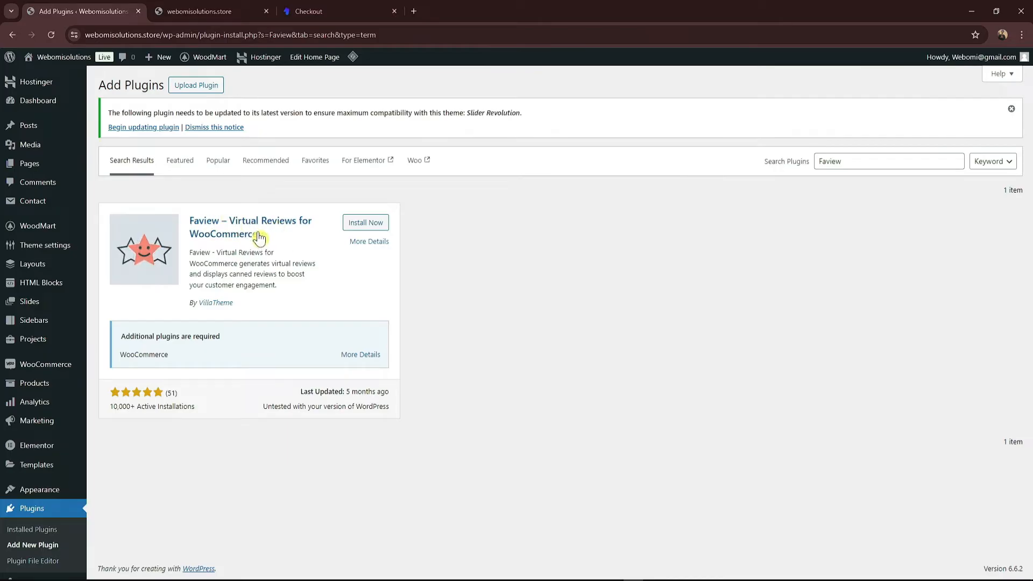
click(357, 228)
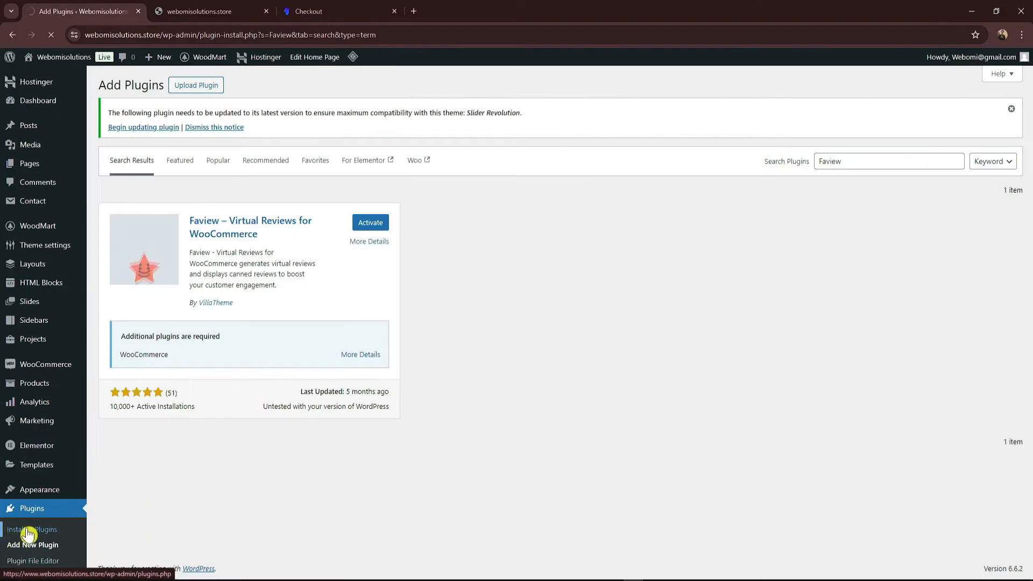
Step: In Installed Plugins, tick the inactive Faview plugin and activate it with Bulk actions > Activate
click(42, 500)
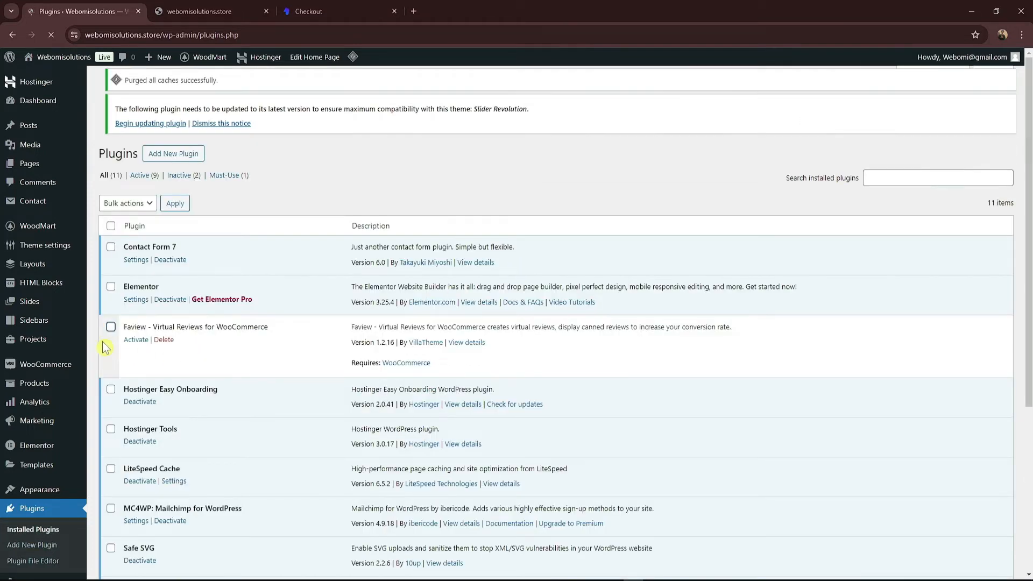
click(111, 326)
scroll(105, 339, down, 1)
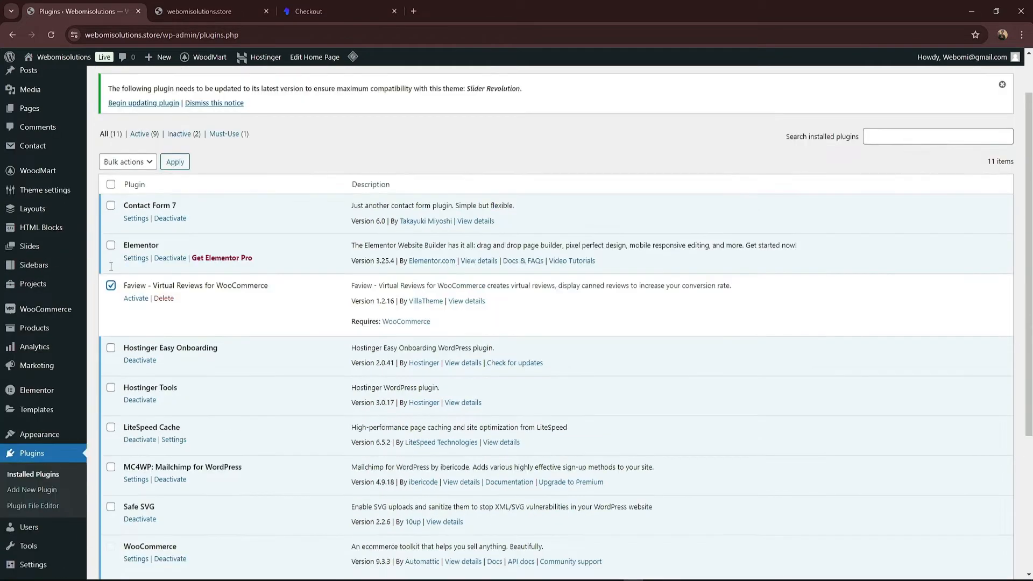
scroll(104, 334, down, 4)
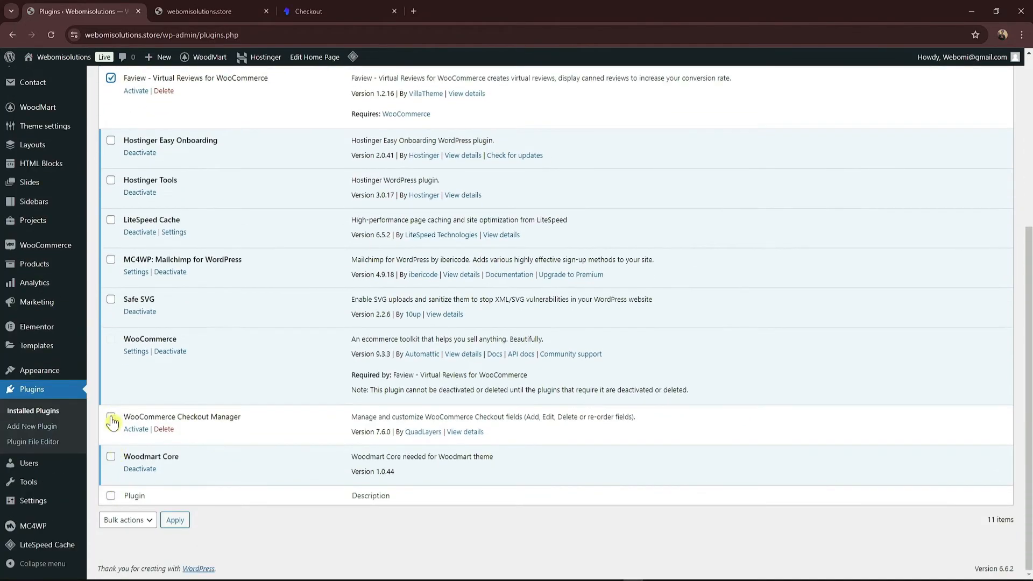
scroll(161, 294, up, 5)
click(141, 217)
click(141, 243)
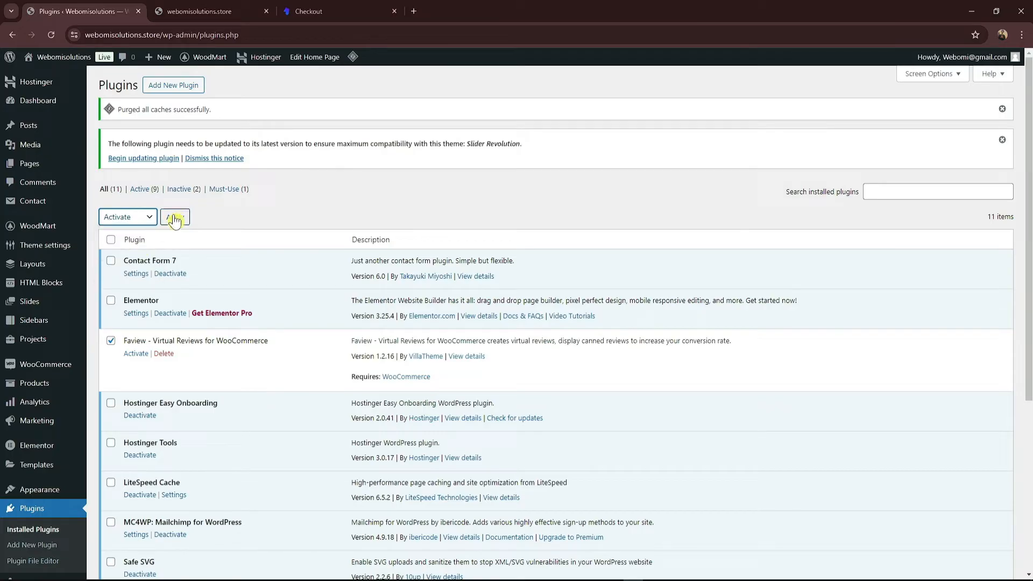
click(174, 218)
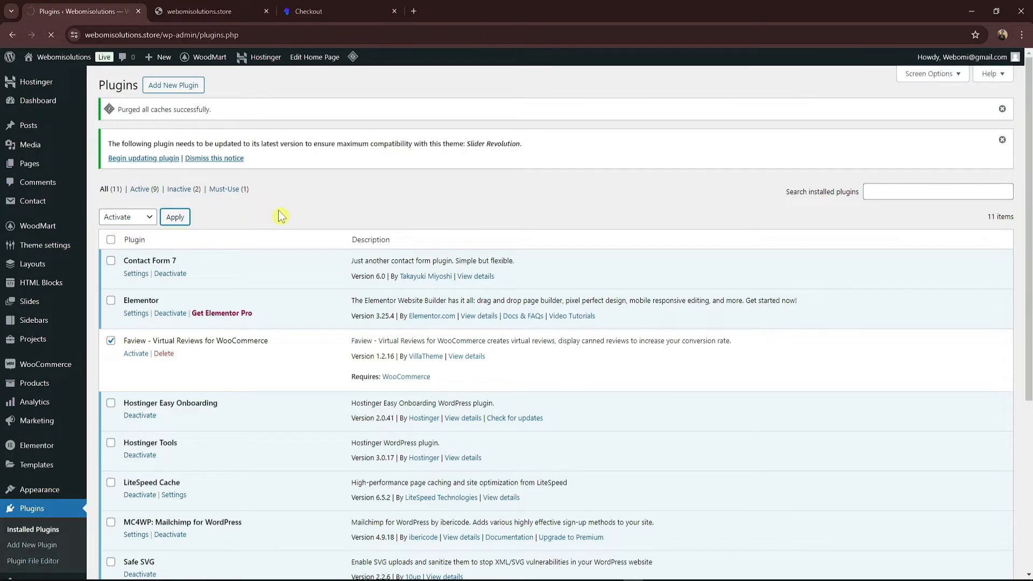
scroll(280, 215, down, 4)
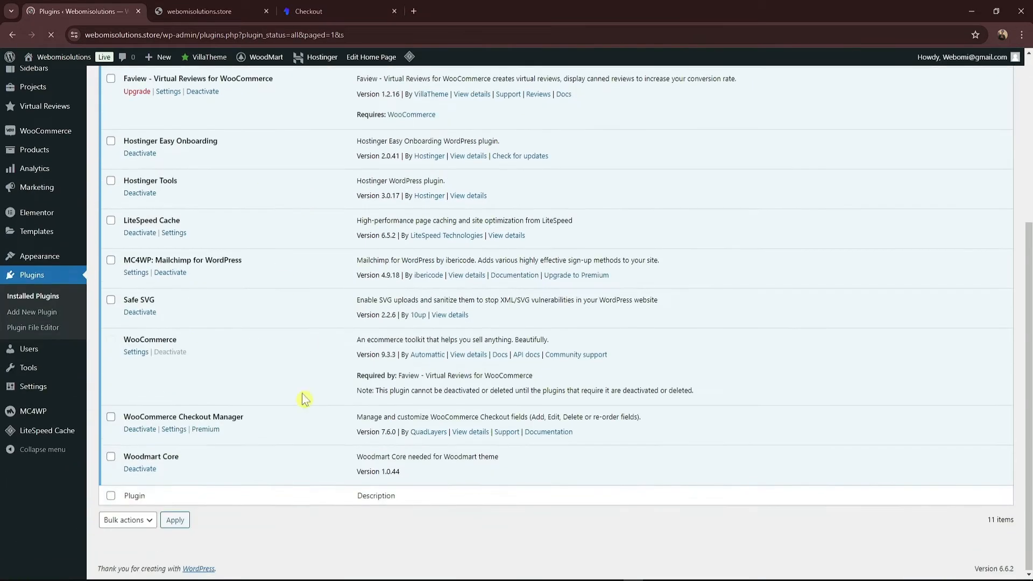
scroll(231, 215, up, 10)
scroll(245, 212, down, 1)
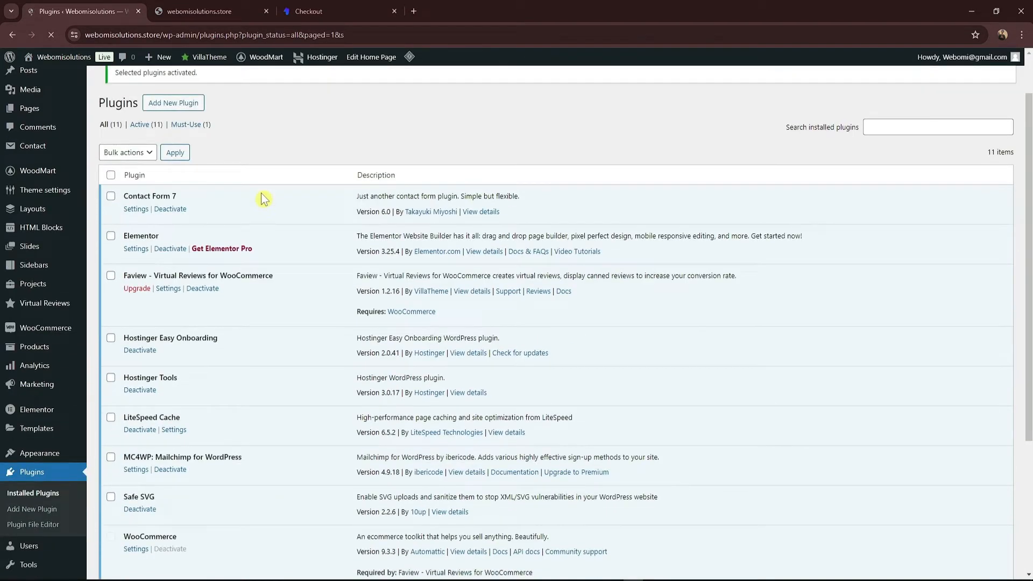
scroll(237, 213, down, 4)
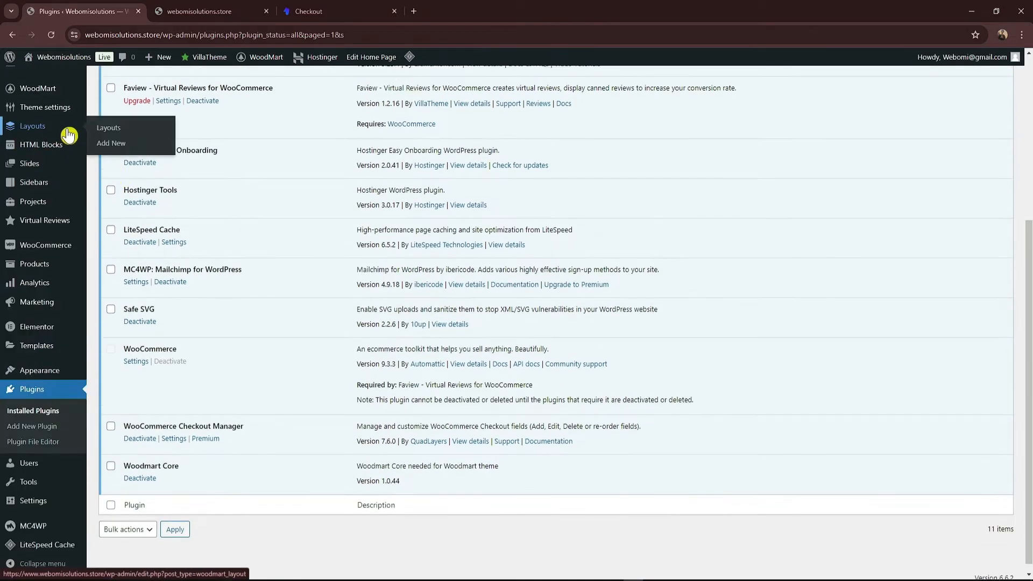
mouse_move(79, 251)
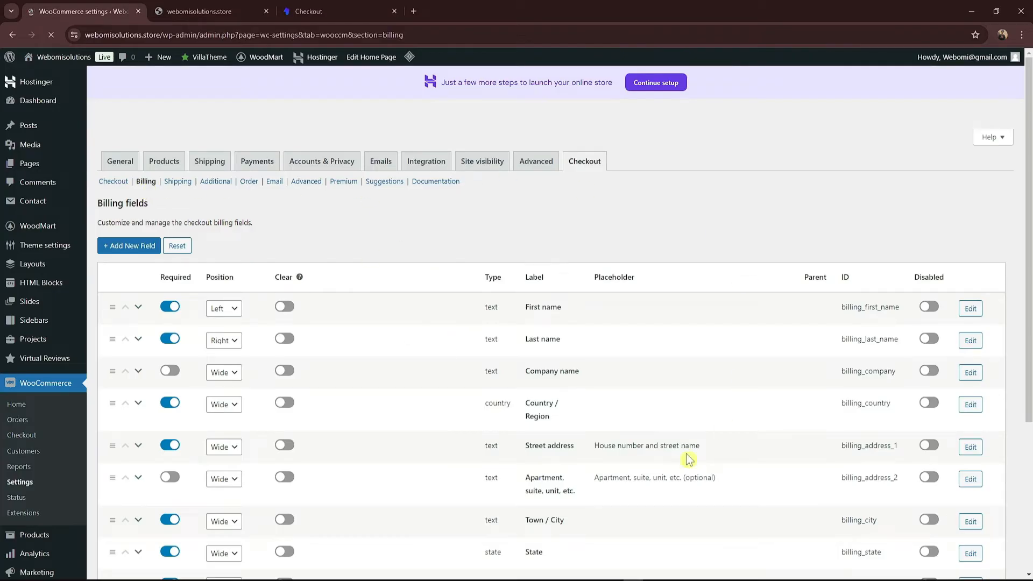
Step: Disable the Last name, Company, Country, Street, Apartment, Town, State and PIN Code billing fields
scroll(623, 313, down, 3)
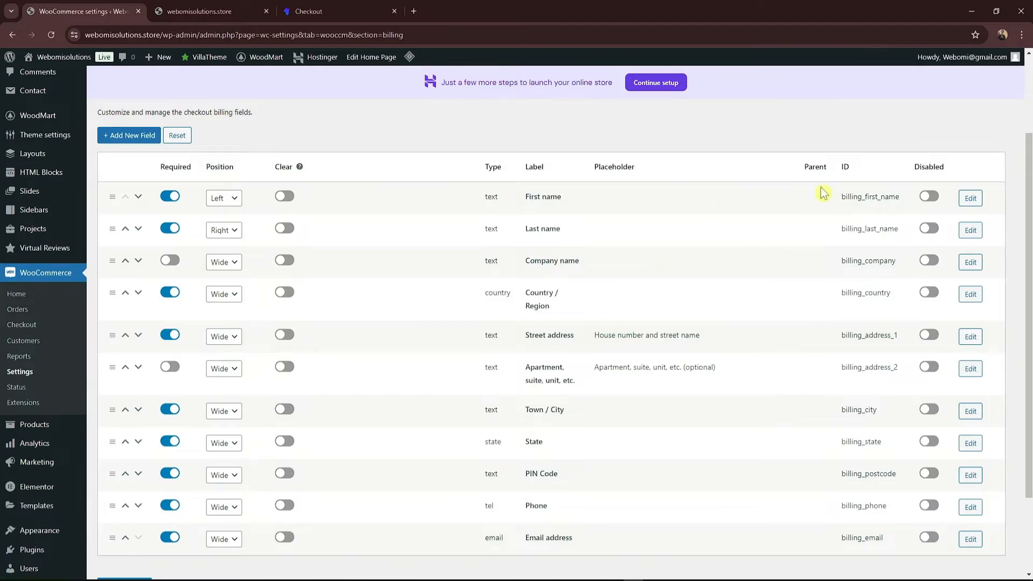
click(929, 229)
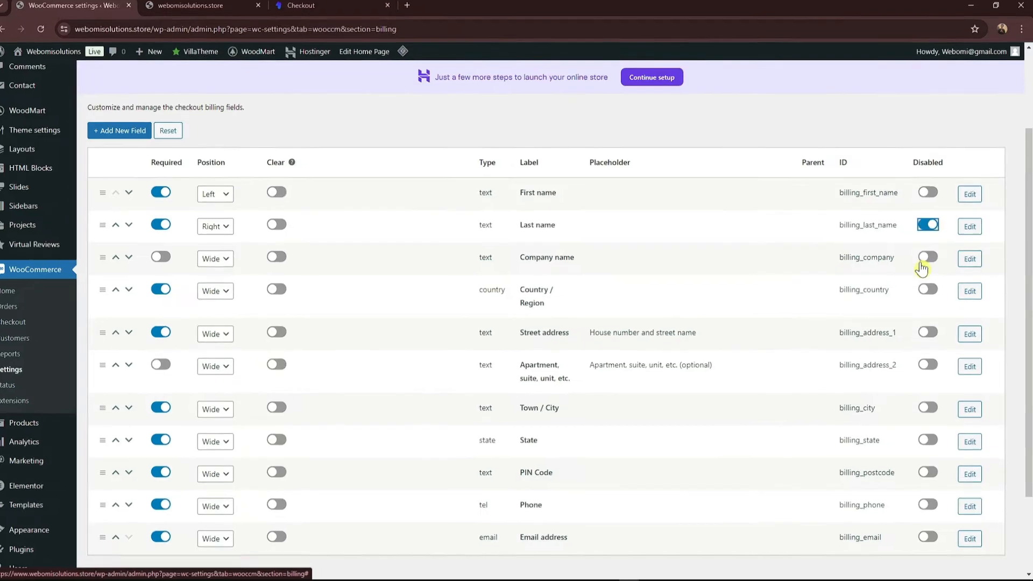
click(929, 261)
click(914, 251)
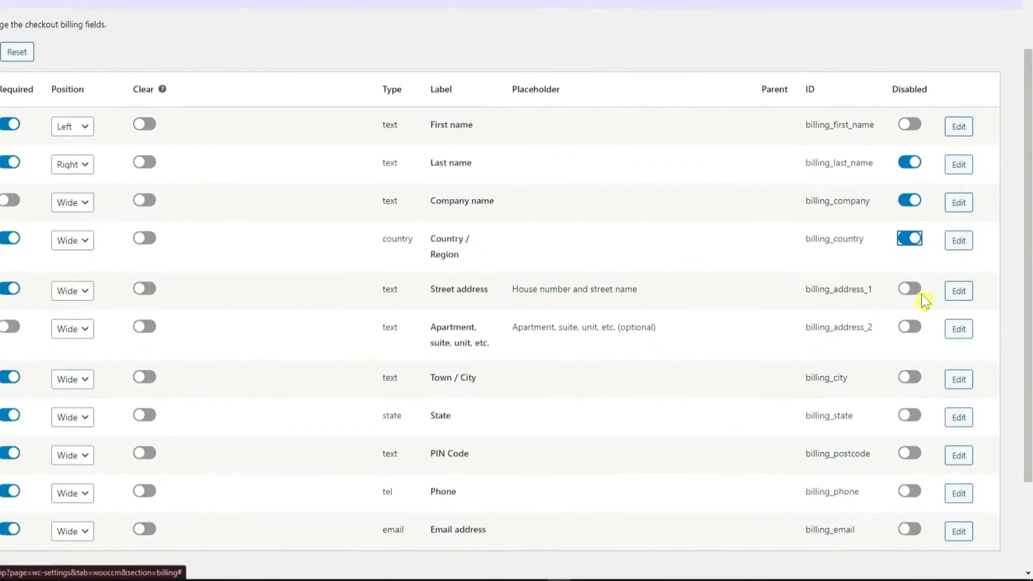
click(914, 300)
click(900, 299)
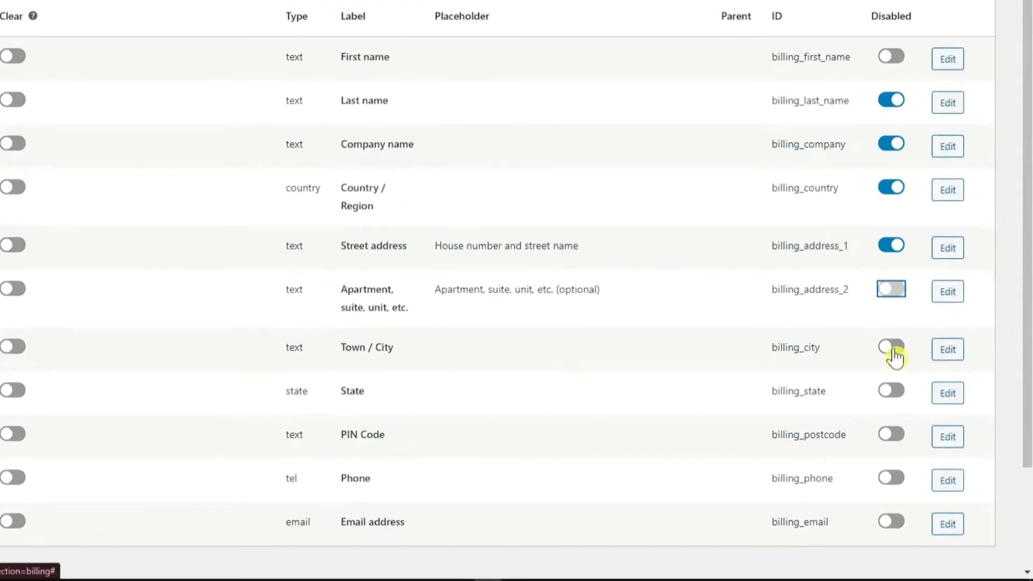
click(895, 353)
click(895, 396)
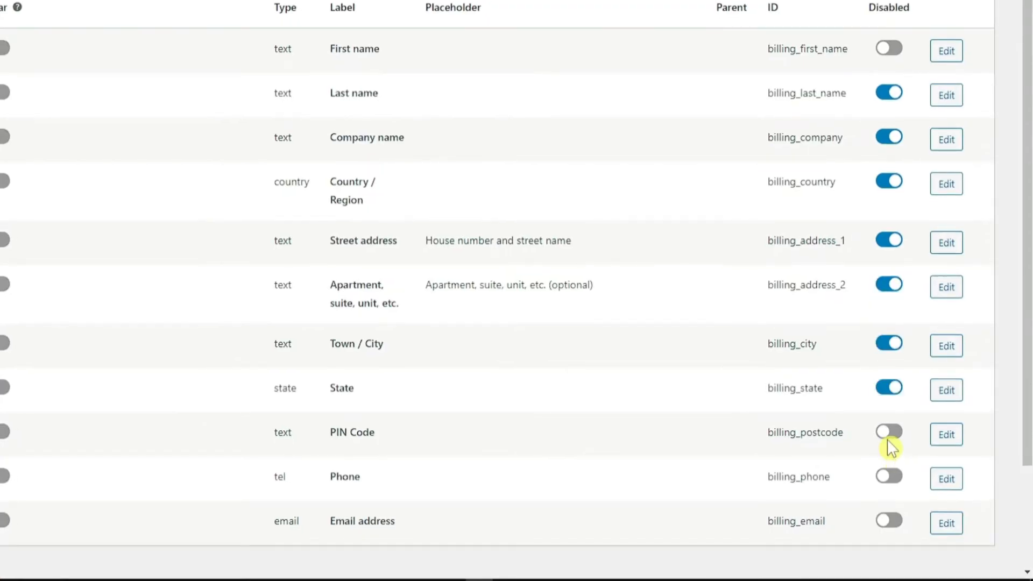
click(890, 433)
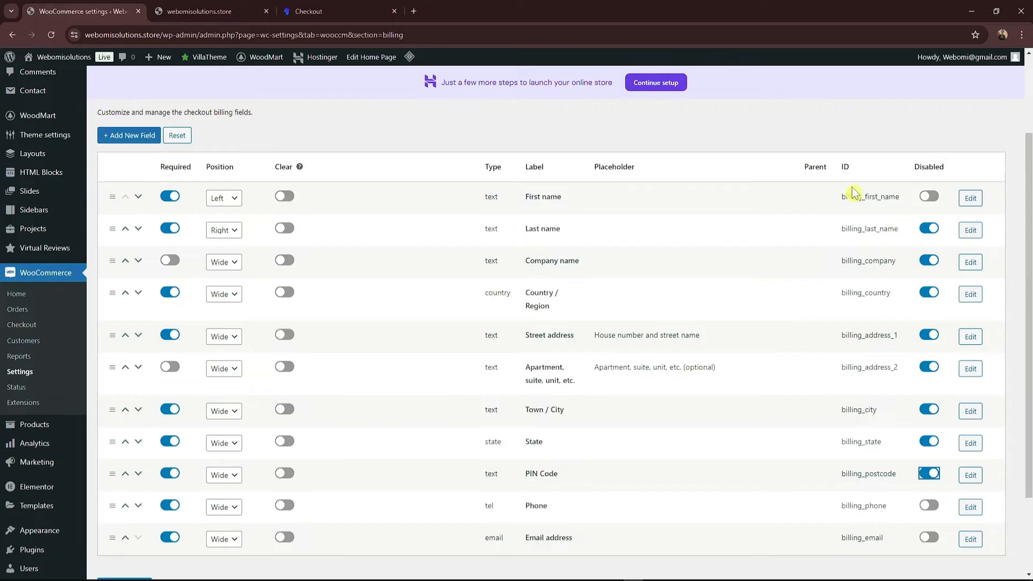
Step: Turn on clearing for those same eight disabled billing fields, Last name through PIN Code
click(285, 228)
click(285, 260)
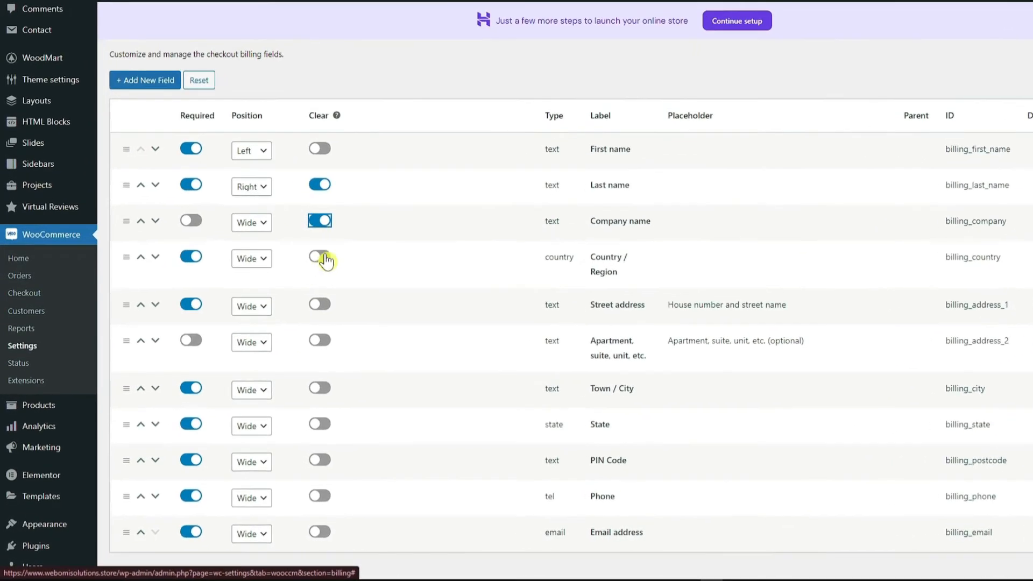
click(319, 257)
click(320, 305)
click(320, 340)
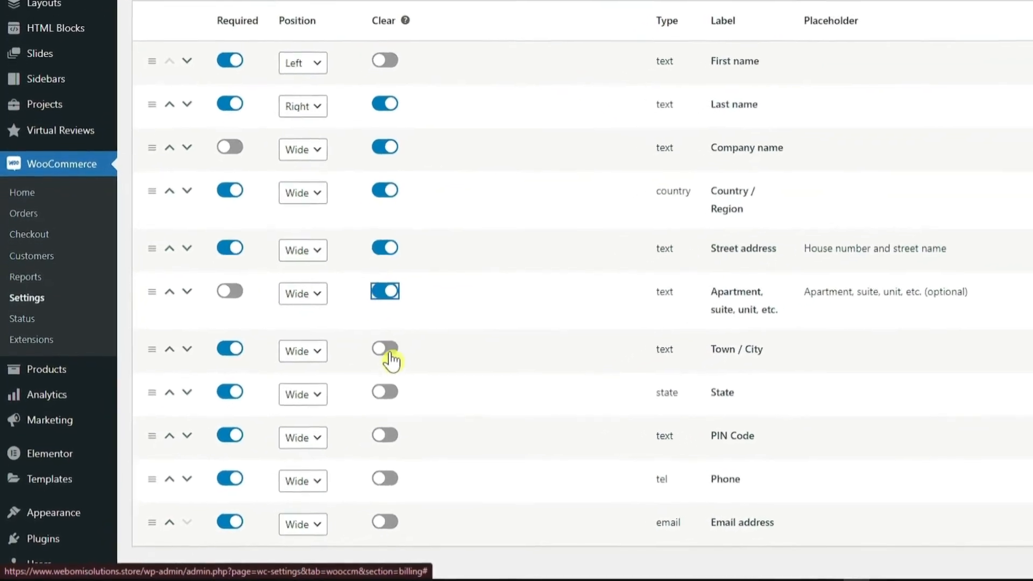
click(388, 351)
click(388, 393)
click(388, 436)
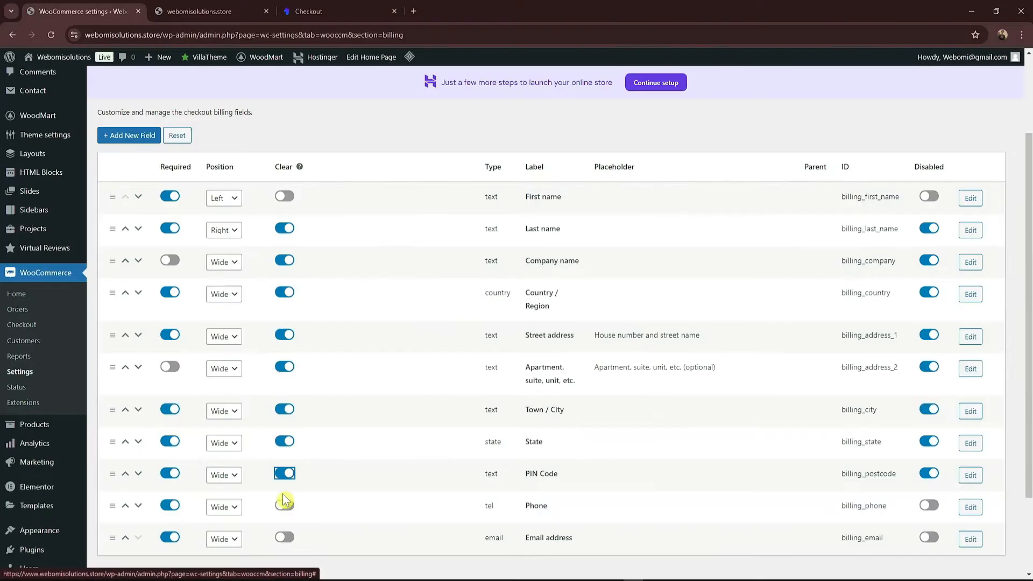
Step: Move Email address above Phone and save the billing field changes
scroll(506, 312, down, 1)
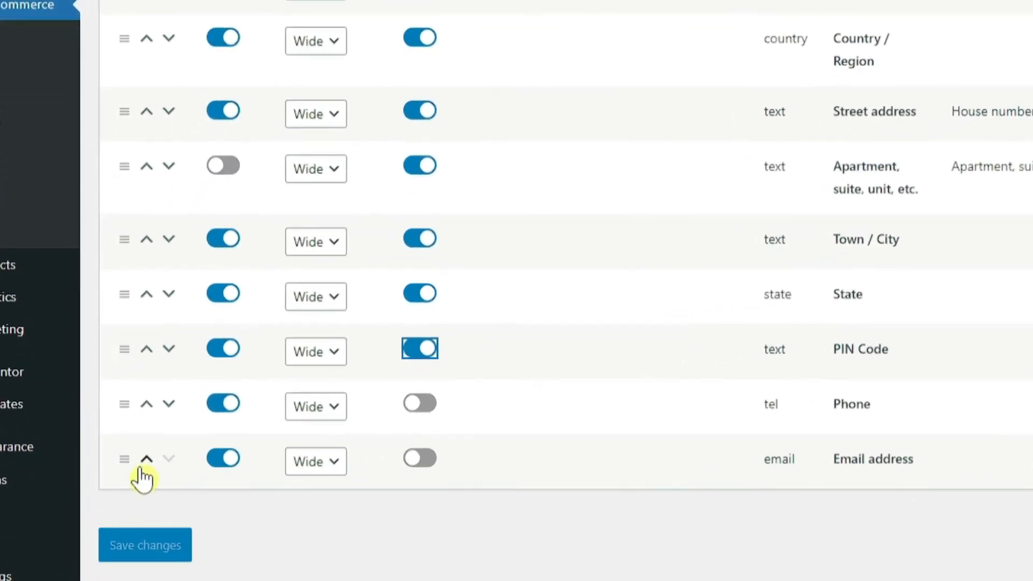
click(126, 489)
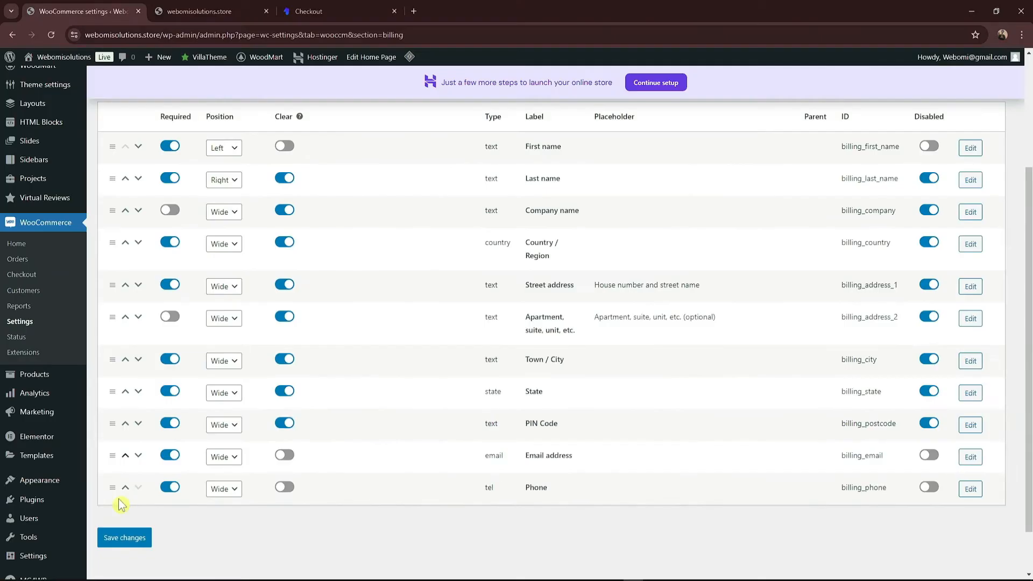
click(131, 539)
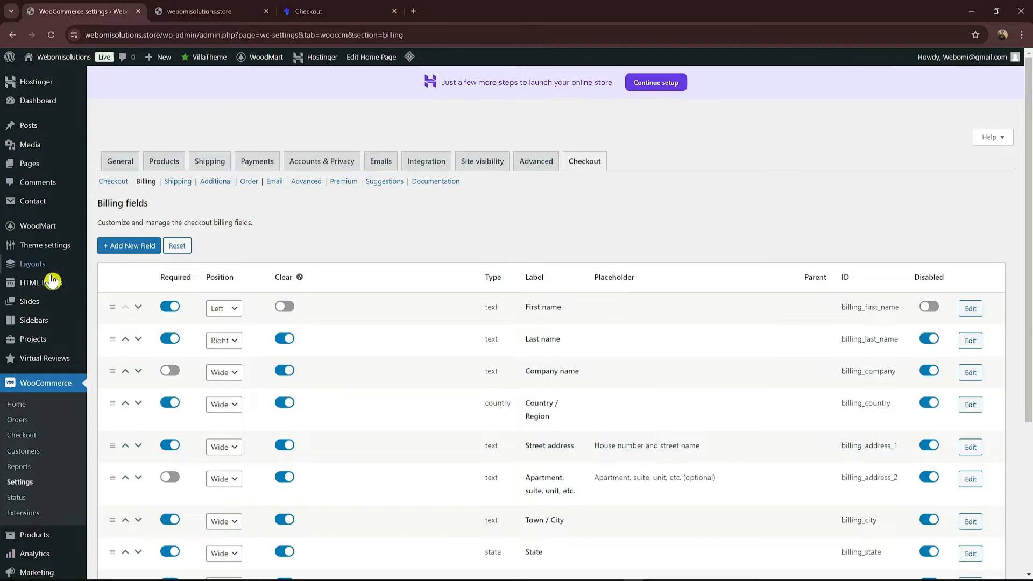
scroll(43, 258, down, 4)
scroll(39, 293, up, 2)
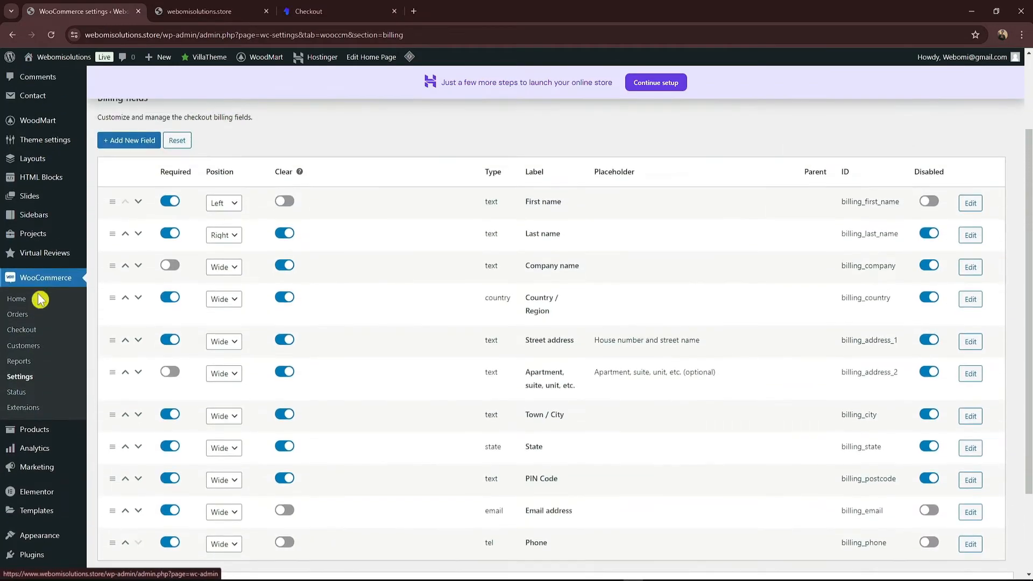
mouse_move(37, 431)
click(121, 400)
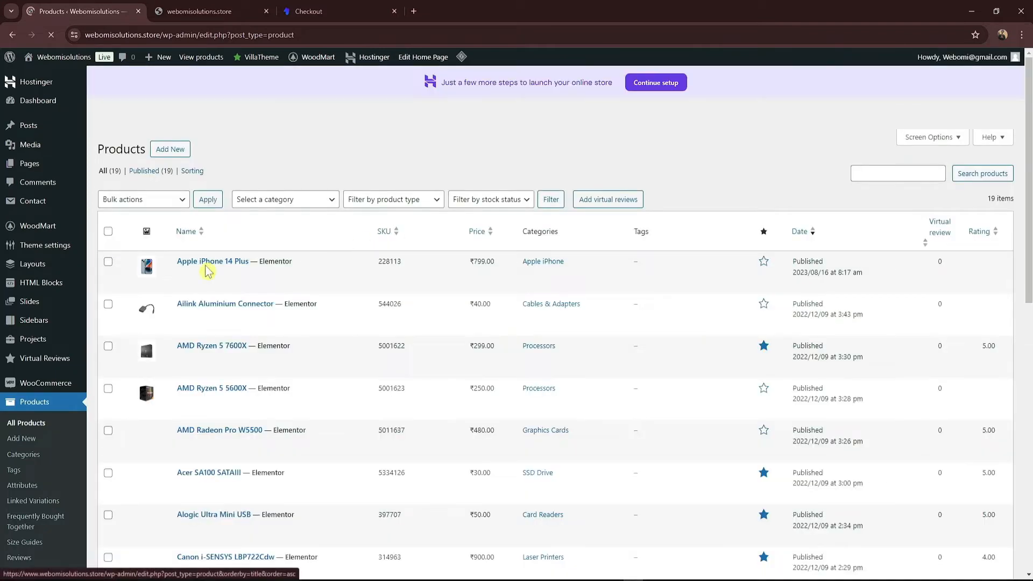
Step: Select all 19 products and move them to the Trash through Bulk actions
scroll(262, 401, down, 3)
scroll(265, 393, up, 2)
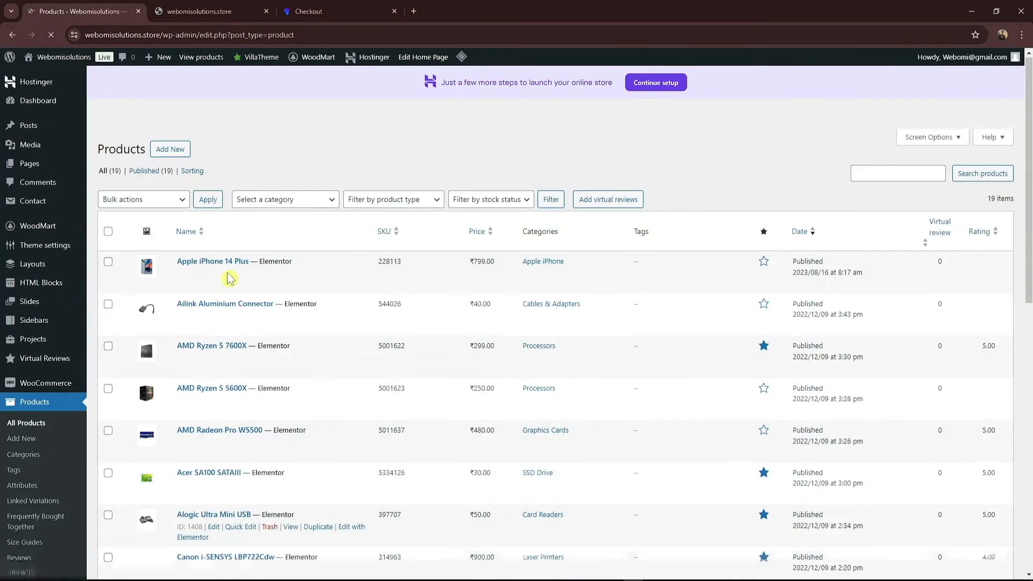
click(108, 232)
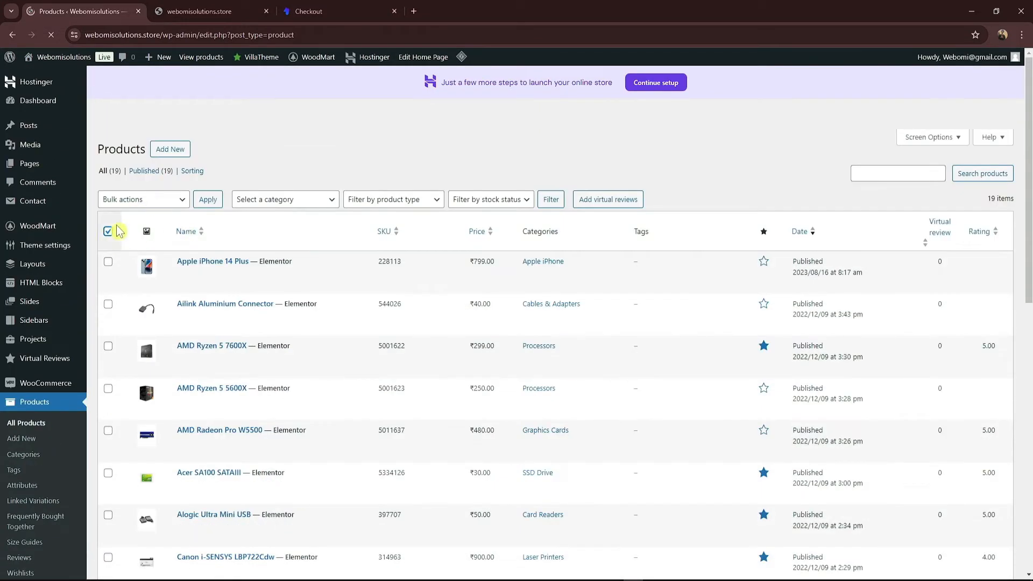
click(108, 232)
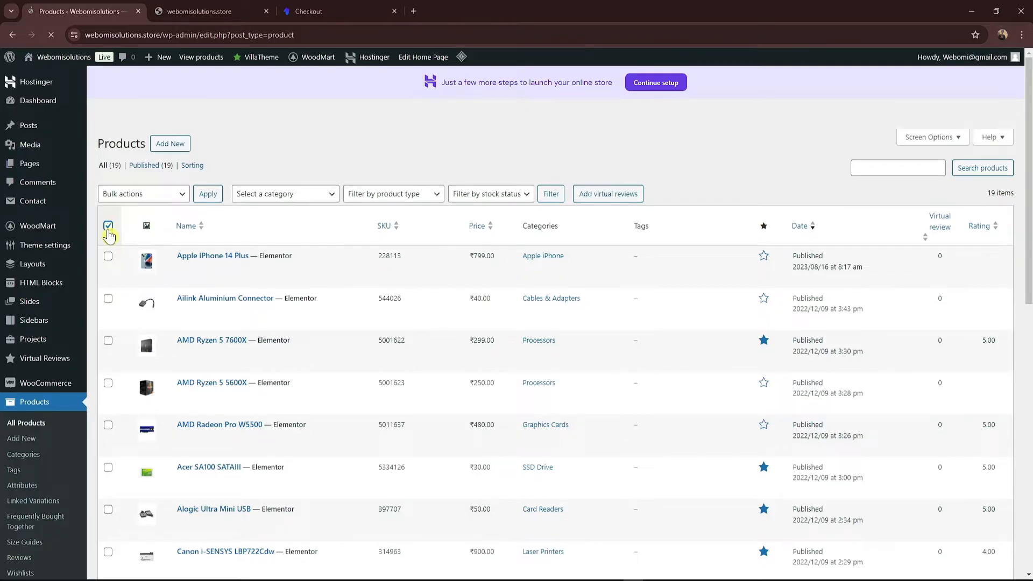
click(110, 233)
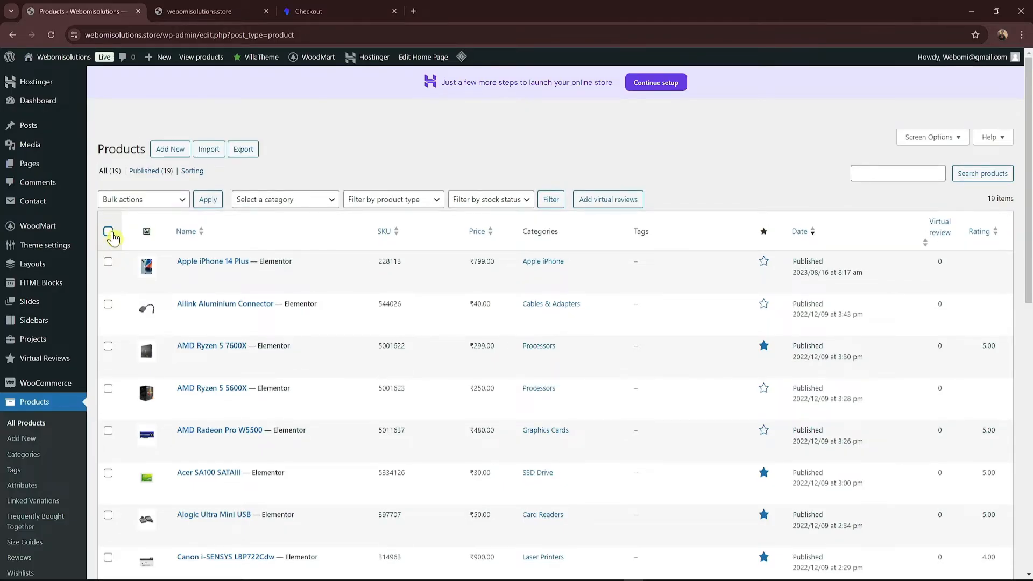
drag(1029, 265, 1031, 125)
click(178, 200)
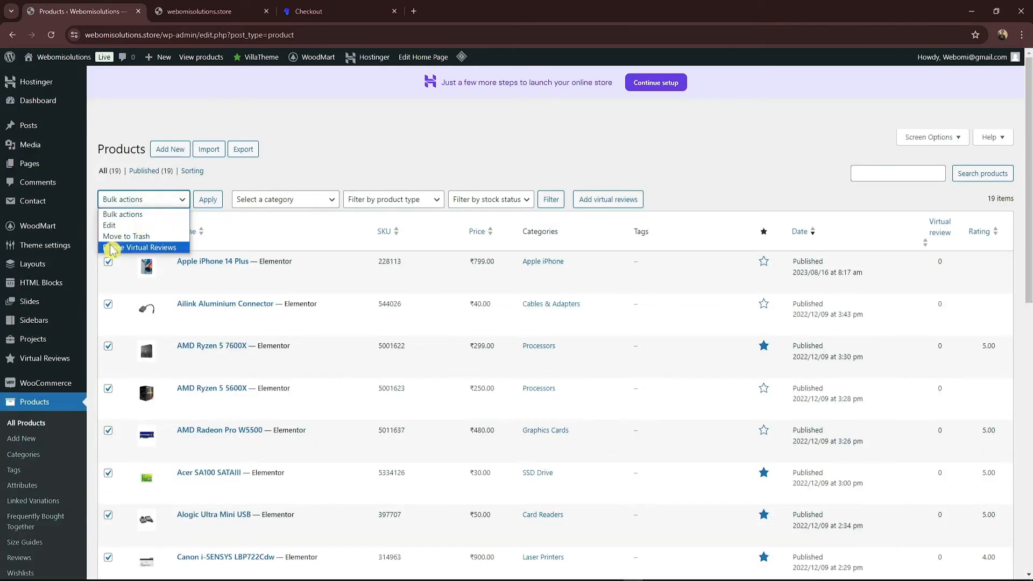
click(143, 240)
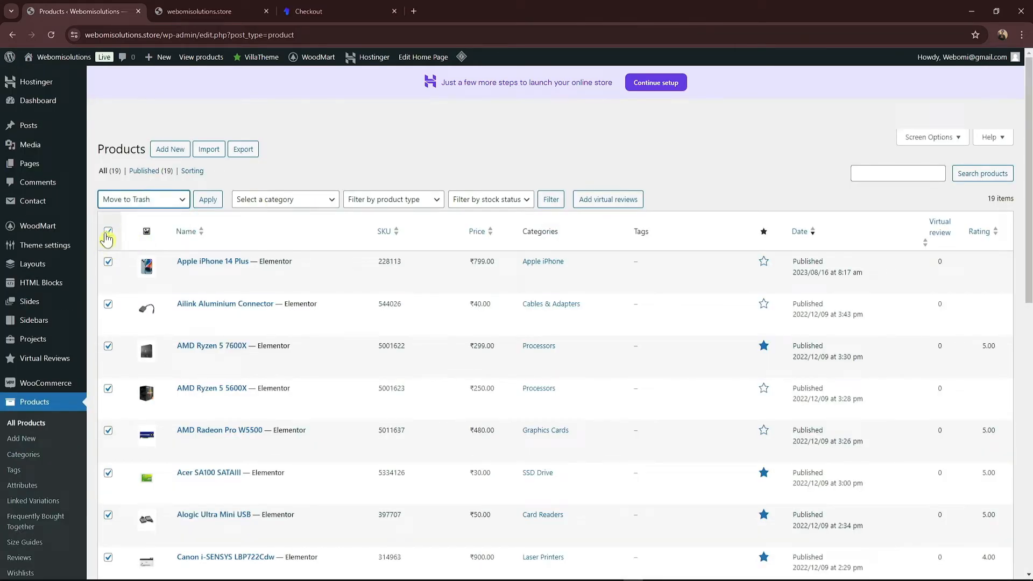
click(207, 200)
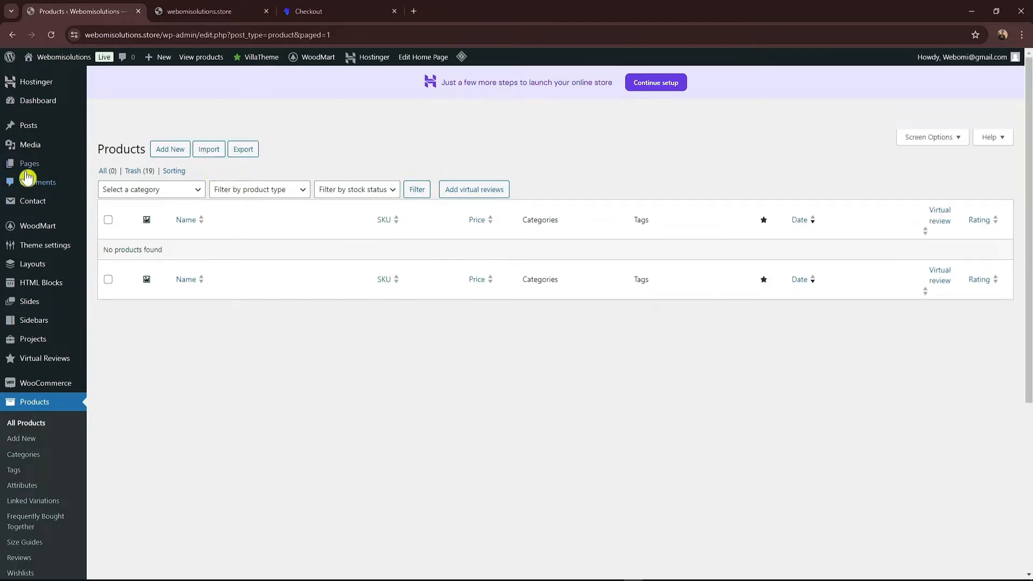
mouse_move(51, 169)
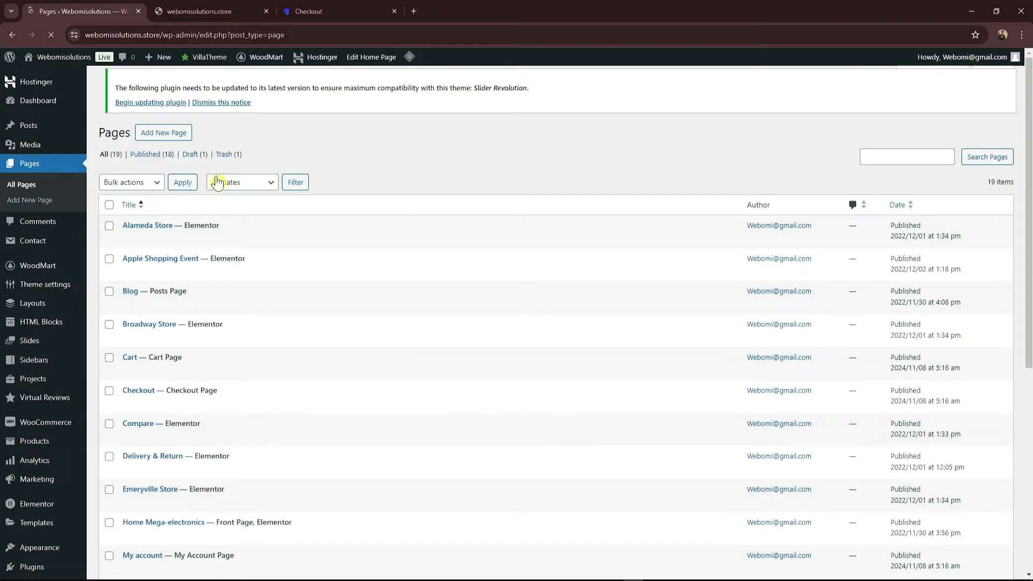
Step: Tick the demo pages, including Alameda Store, Compare, Delivery & Return, Outlet, Promotions and Valencia Store
click(110, 230)
click(109, 263)
scroll(117, 329, down, 2)
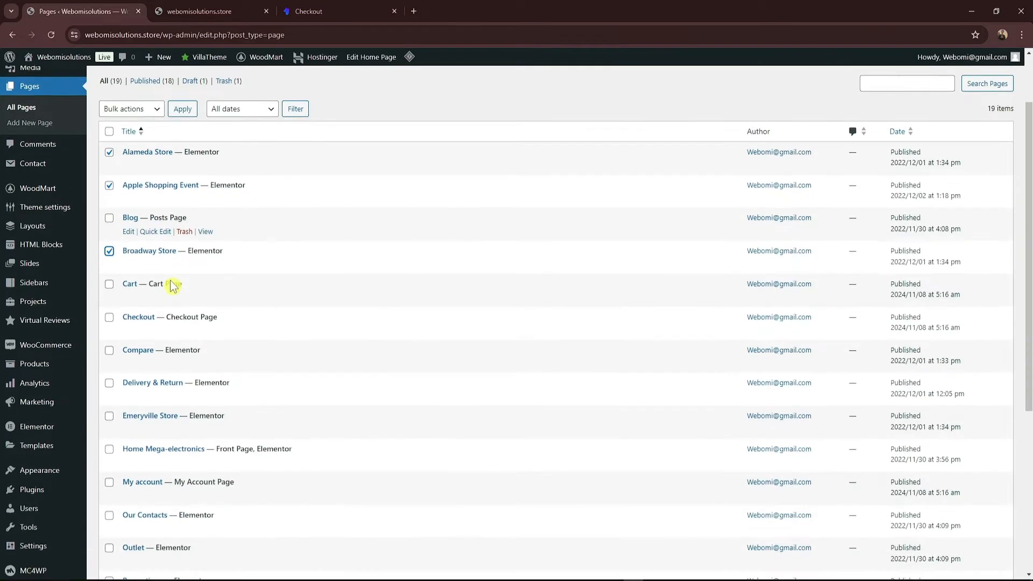
click(109, 349)
click(109, 317)
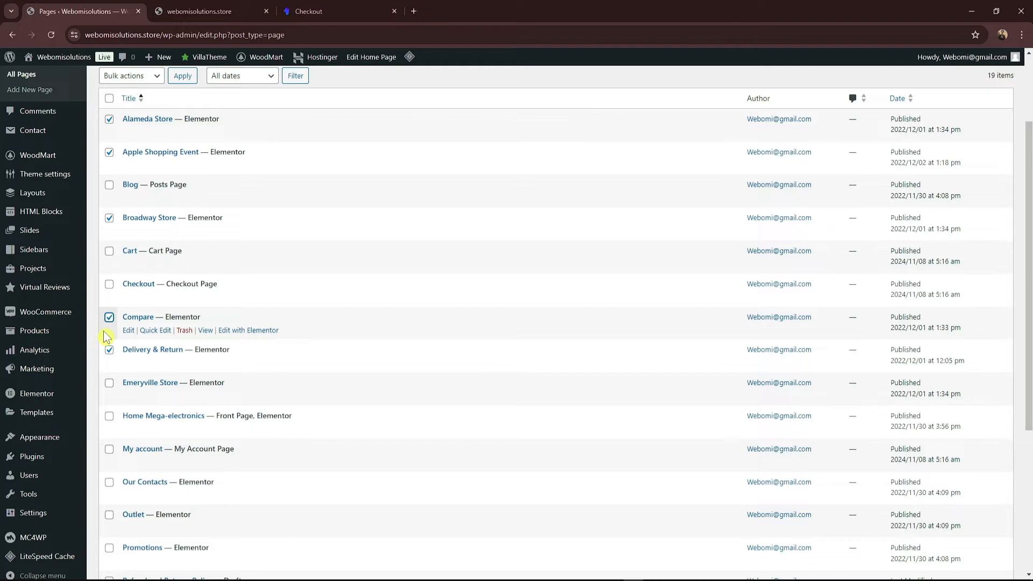
scroll(108, 344, up, 3)
scroll(134, 355, down, 4)
click(109, 347)
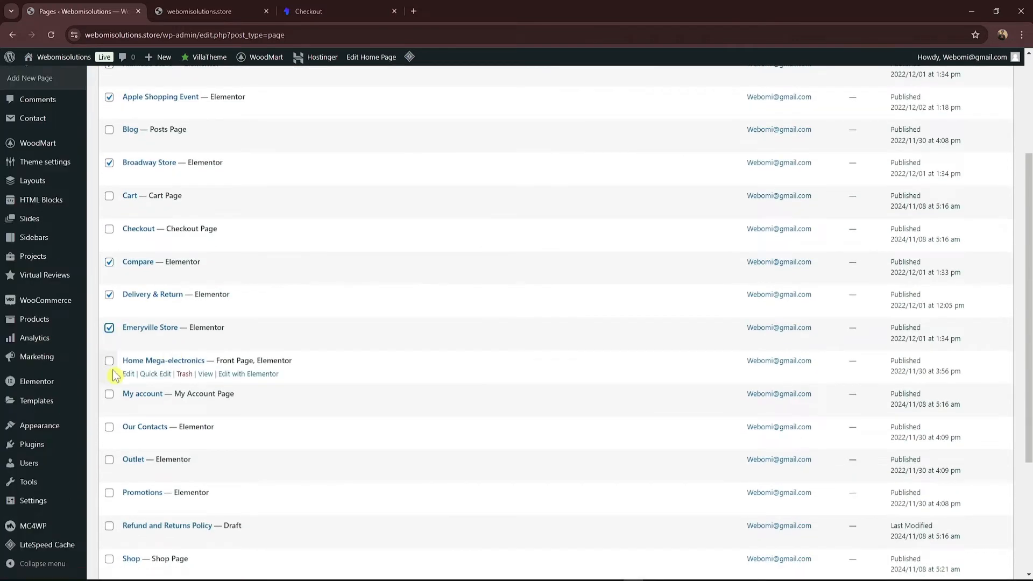
scroll(242, 323, down, 2)
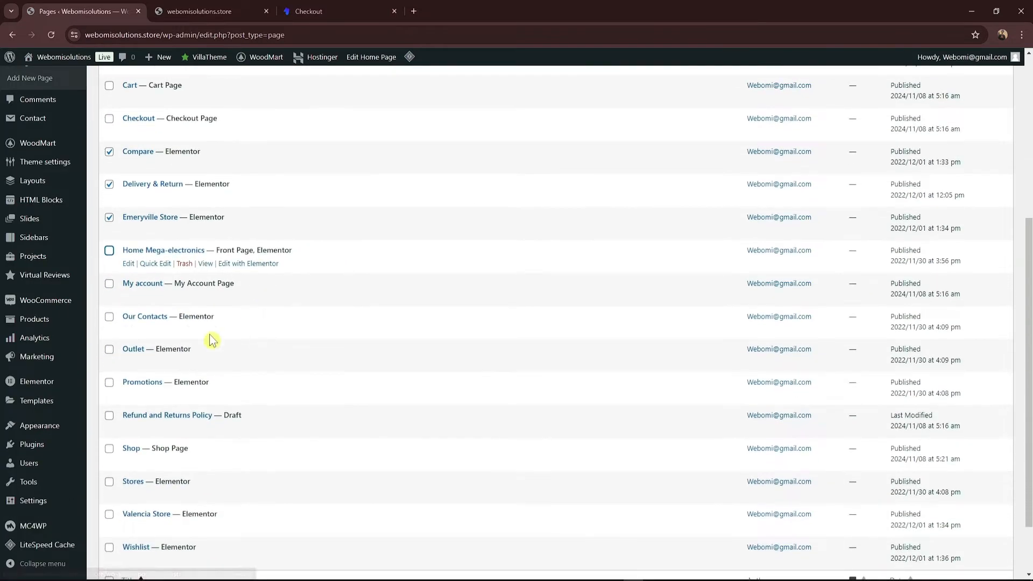
click(110, 349)
click(110, 383)
scroll(152, 388, down, 1)
scroll(152, 388, down, 1)
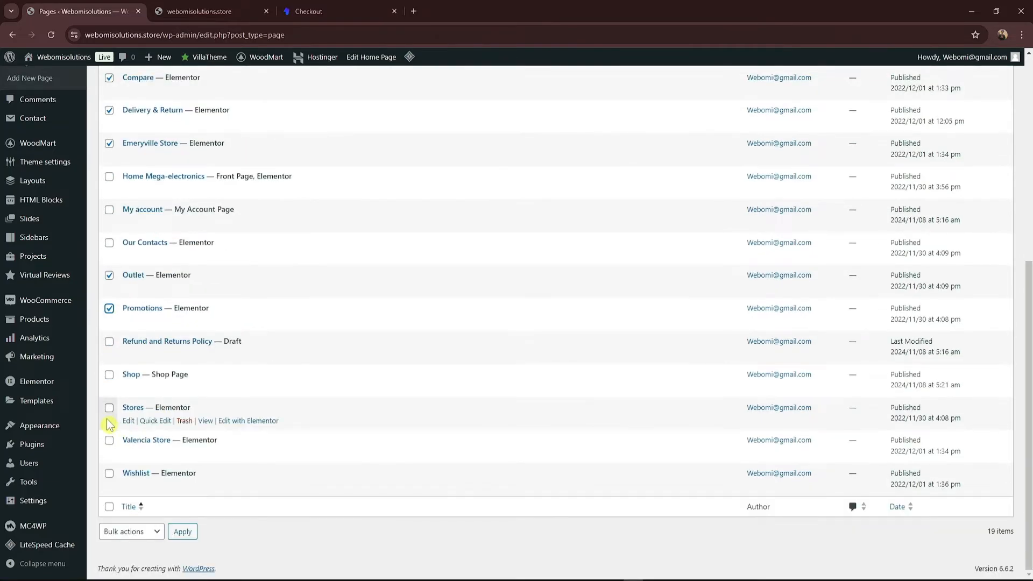
click(109, 440)
scroll(557, 392, up, 6)
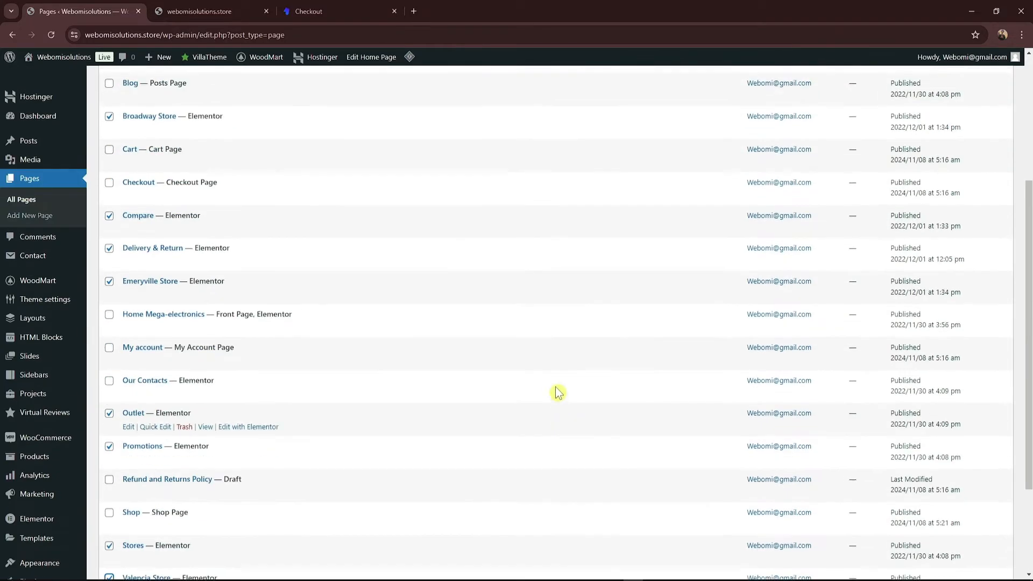
Step: Move the ten ticked pages to the Trash, then load the storefront homepage
click(150, 187)
click(146, 221)
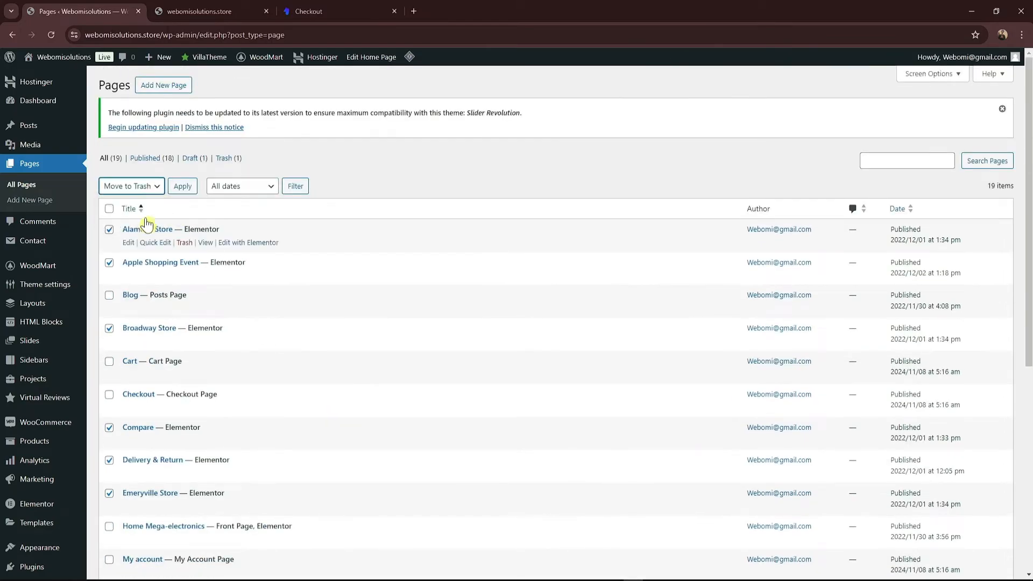
click(174, 189)
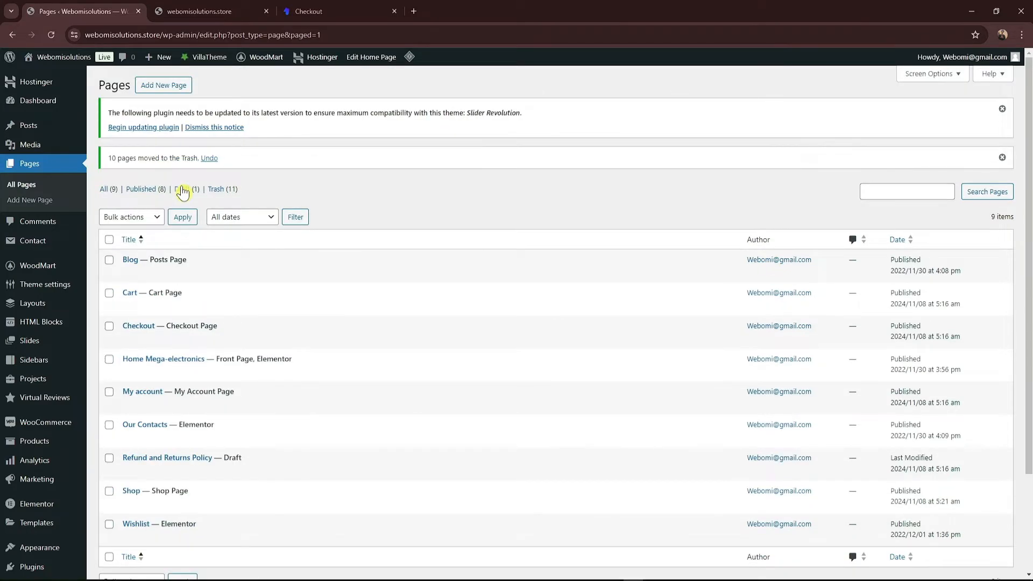
scroll(267, 219, down, 3)
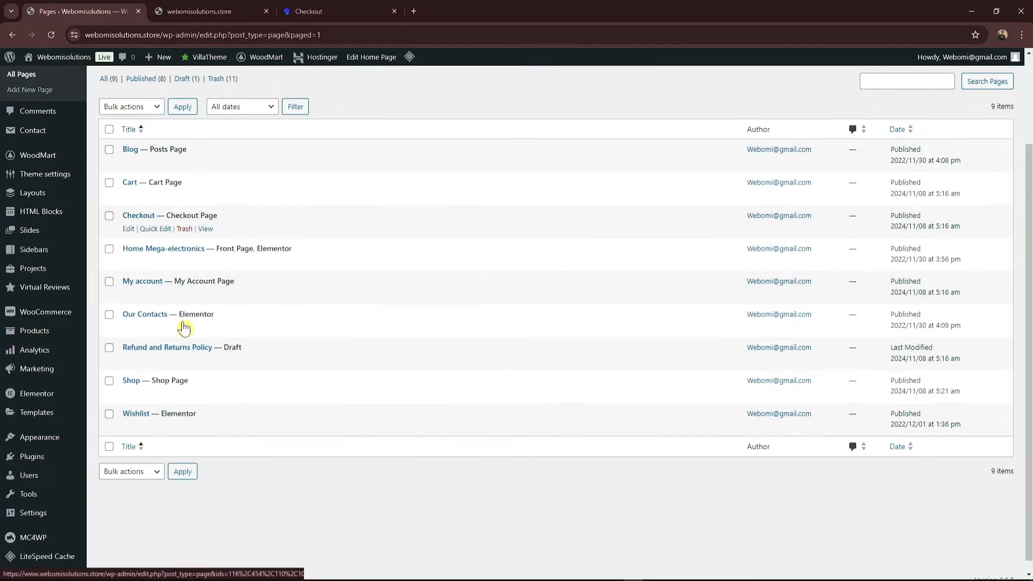
scroll(186, 325, up, 3)
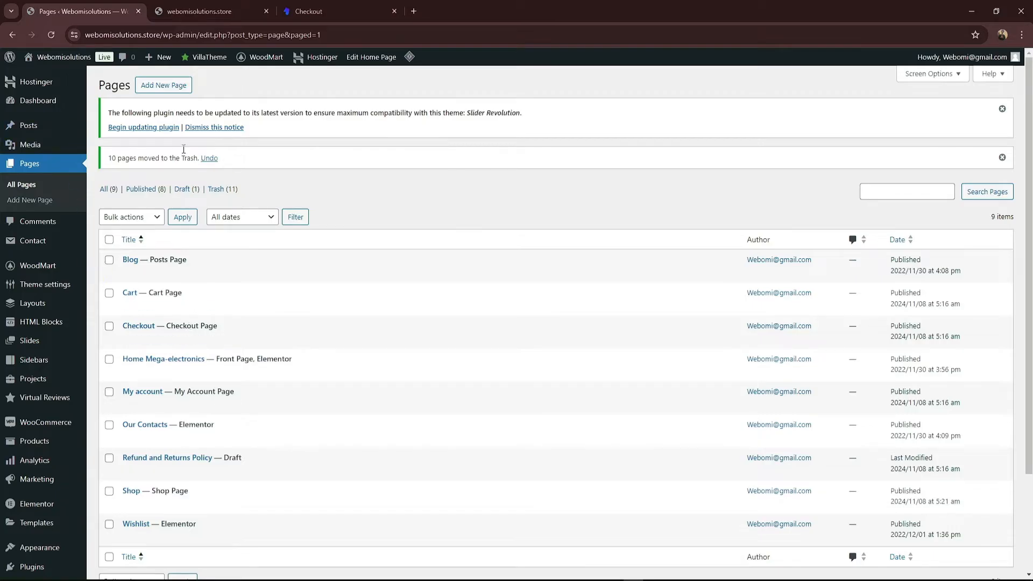
click(216, 11)
click(51, 35)
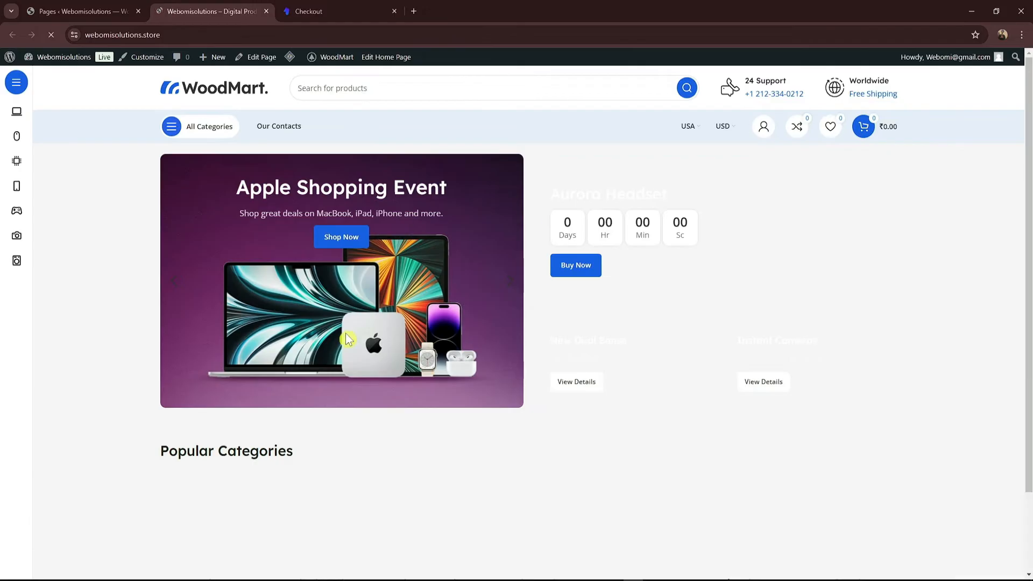
Step: Scroll the storefront homepage, where categories show 0 products, then return to the Pages admin tab
scroll(335, 446, down, 2)
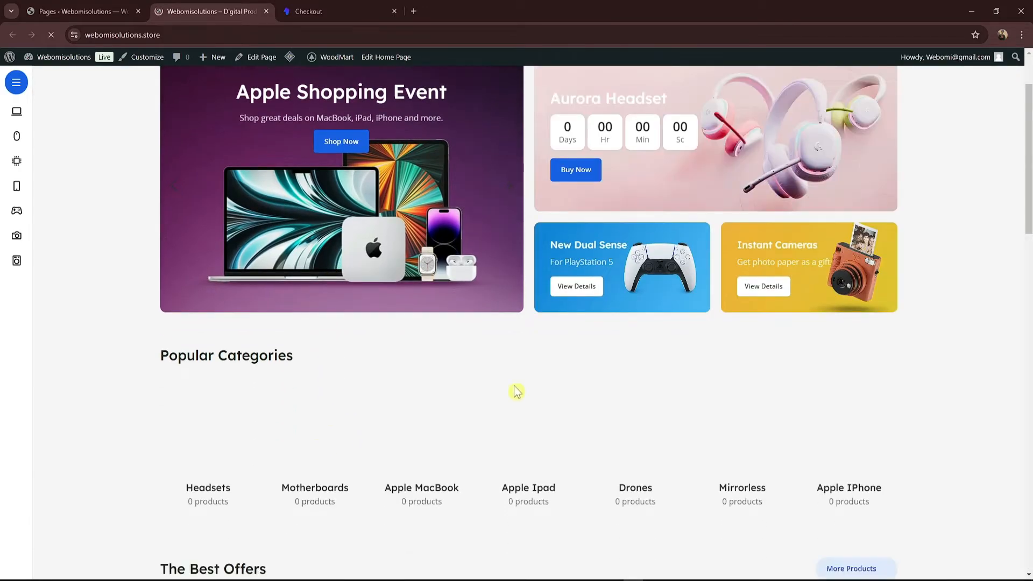
scroll(1010, 368, down, 10)
scroll(1010, 368, down, 15)
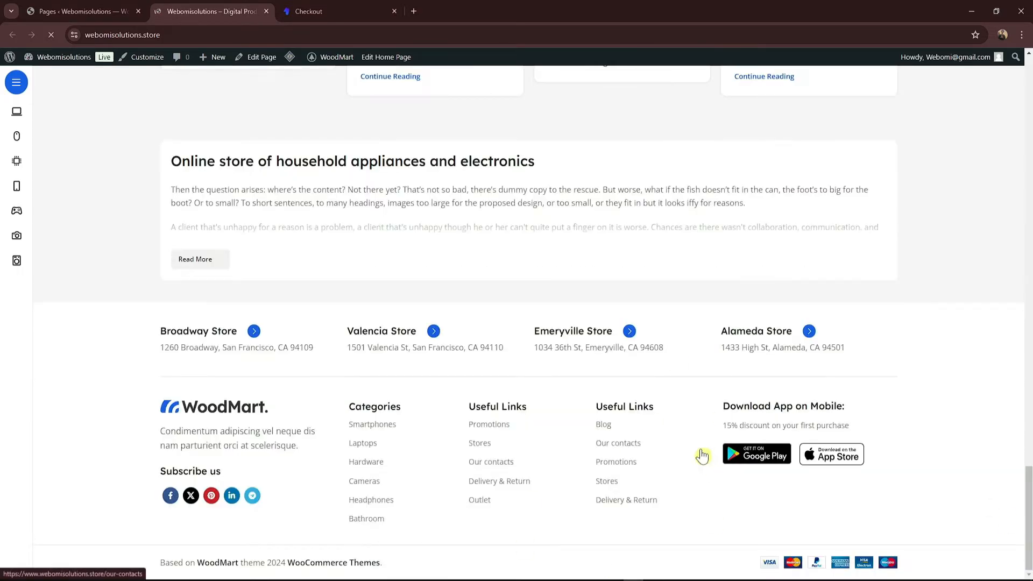
key(ctrl+Page_Up)
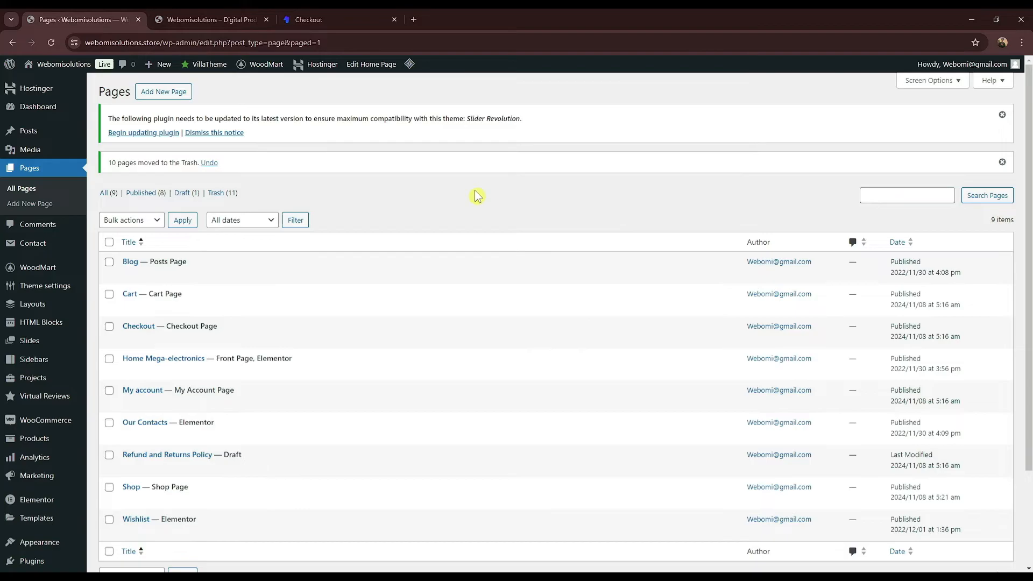
Step: Start a new product via Products > Add New, then switch to the Webomi checkout tab
scroll(475, 197, down, 2)
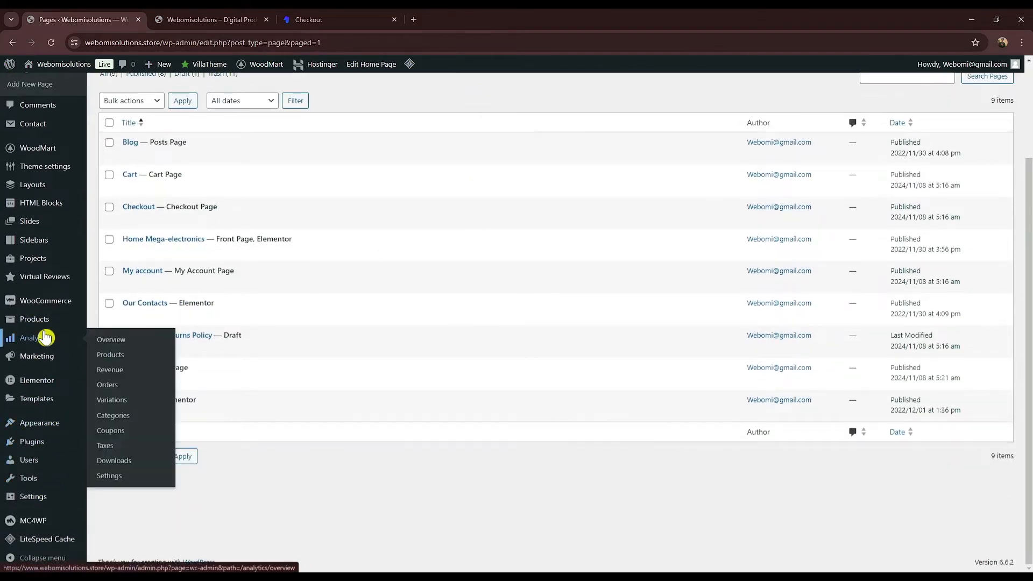
mouse_move(80, 318)
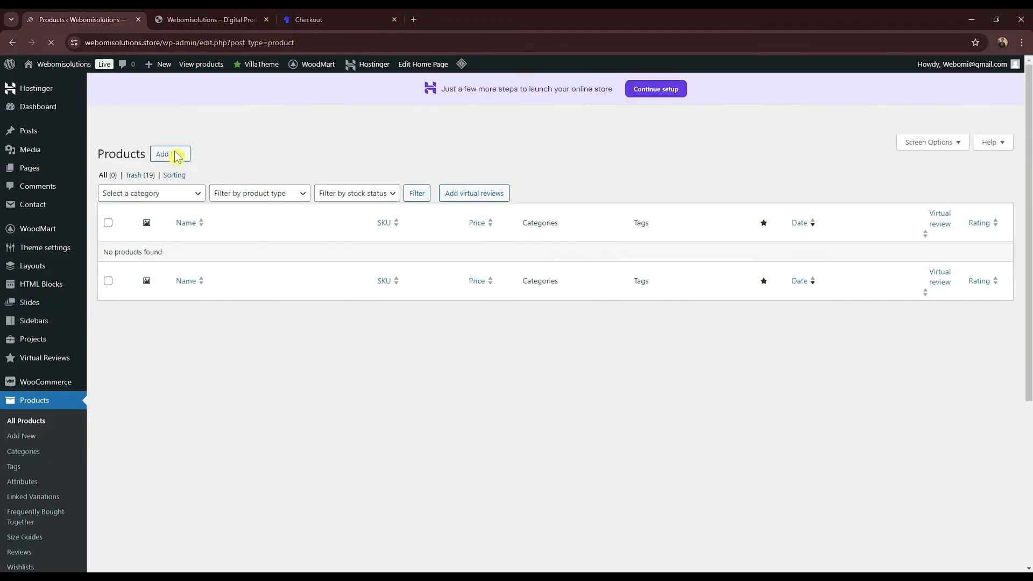
click(172, 160)
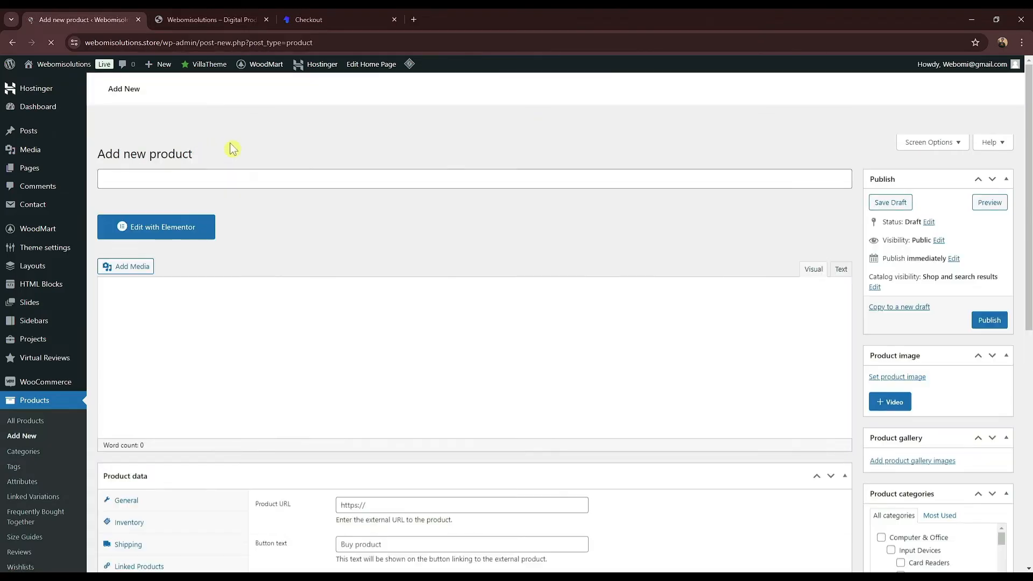
click(339, 20)
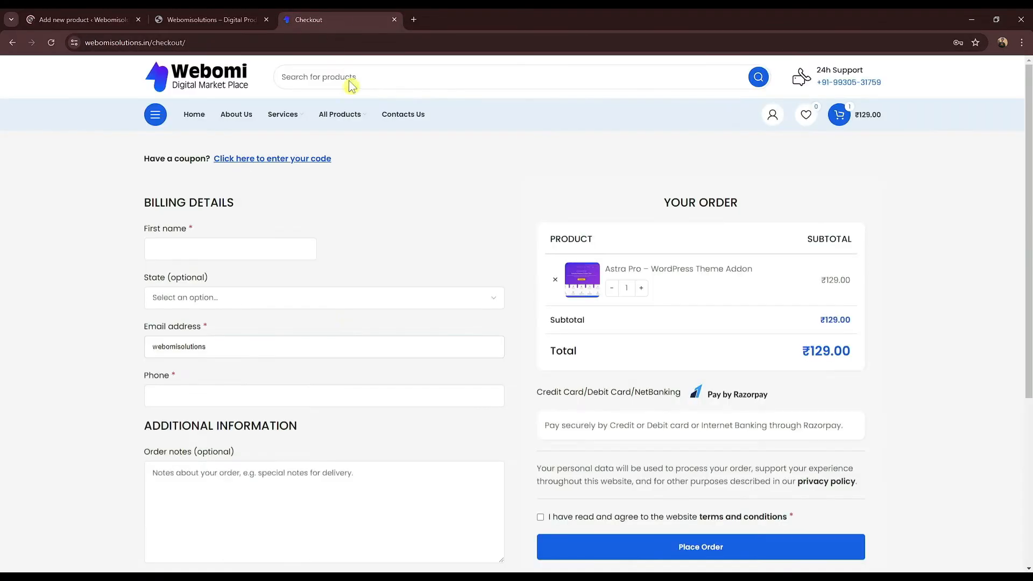
Step: Open Rank Math Pro – WordPress Plugin from the Webomi home page and select its feature bullets
click(189, 116)
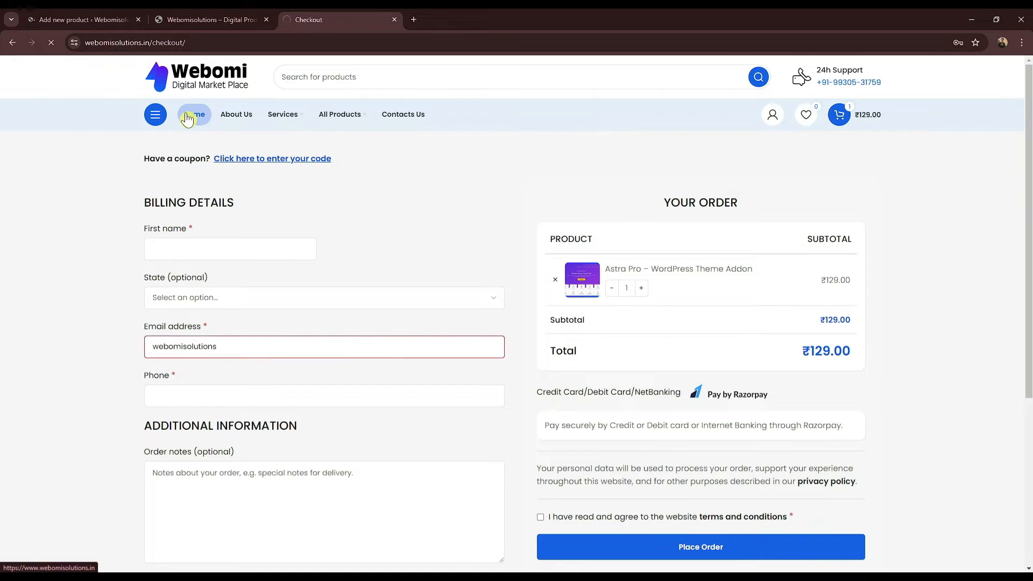
scroll(373, 319, down, 4)
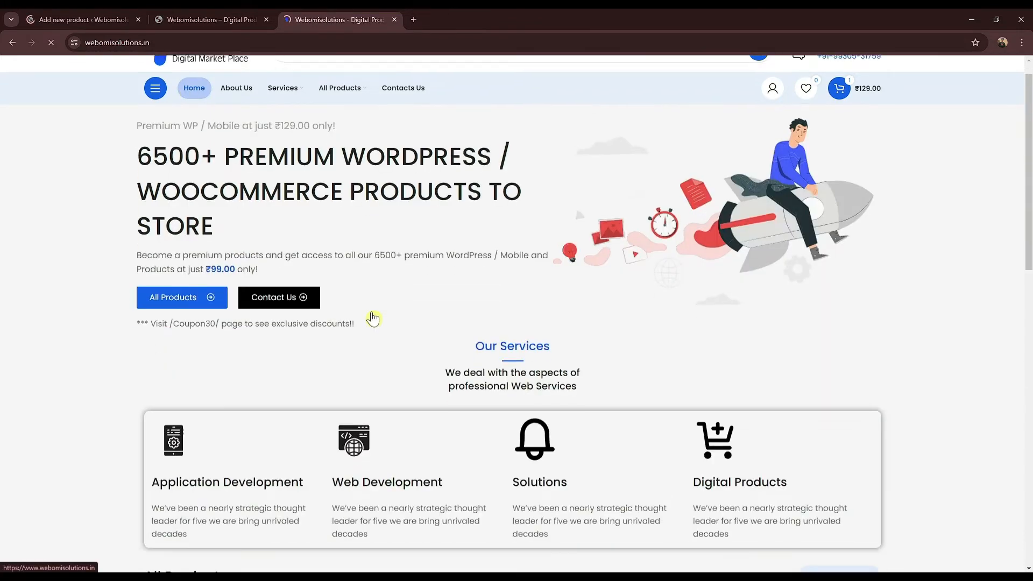
scroll(358, 346, down, 3)
click(358, 351)
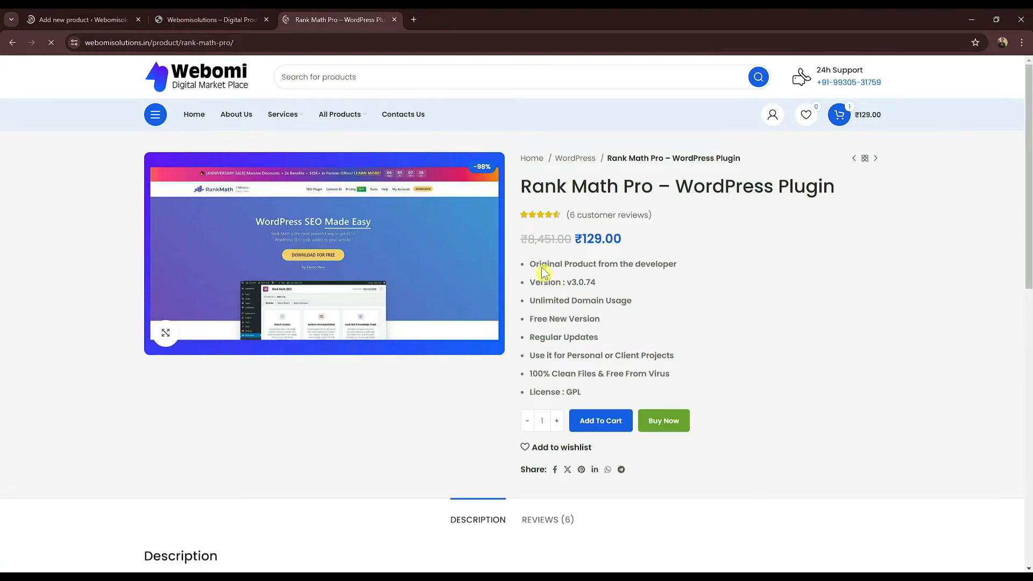
drag(543, 265, 596, 398)
key(ctrl+c)
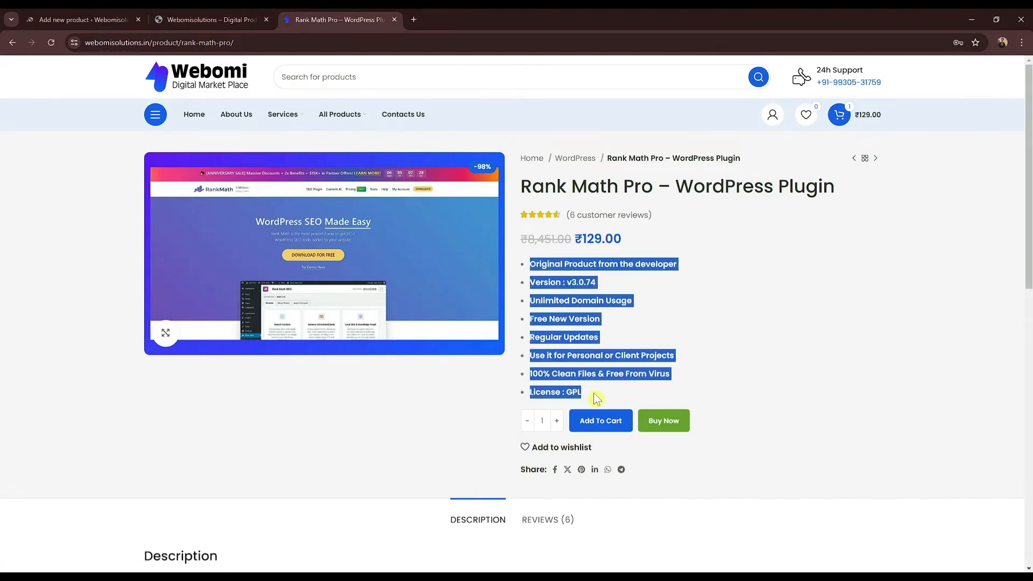
click(161, 19)
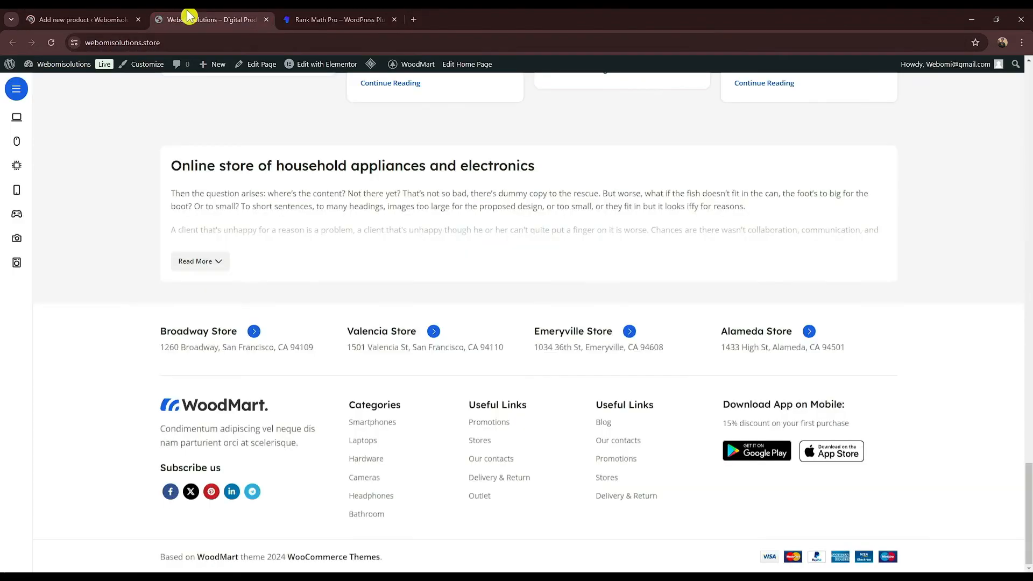
Step: Paste the Rank Math Pro feature list into the new product's short description
click(110, 21)
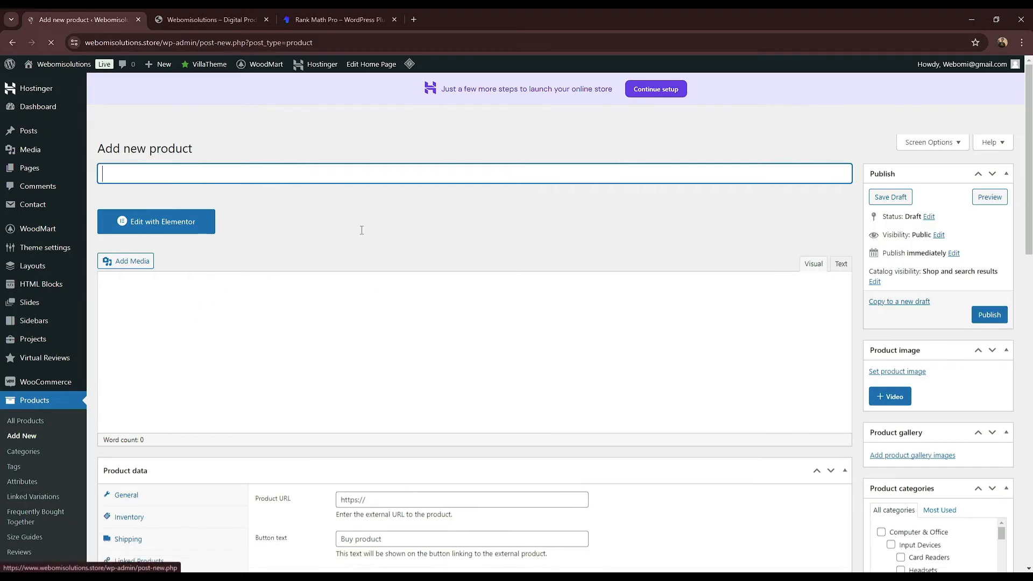
scroll(364, 247, down, 7)
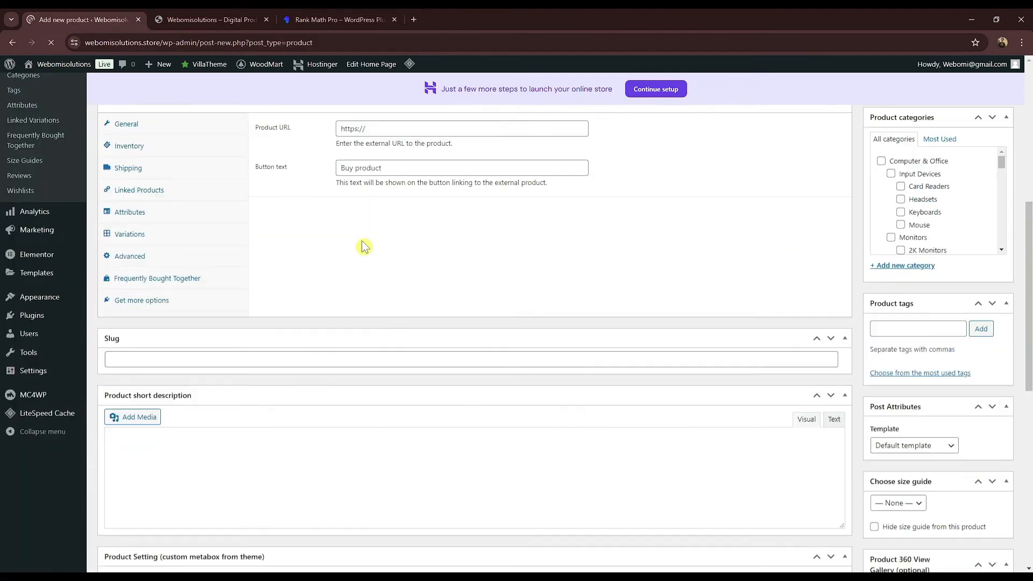
scroll(365, 319, down, 3)
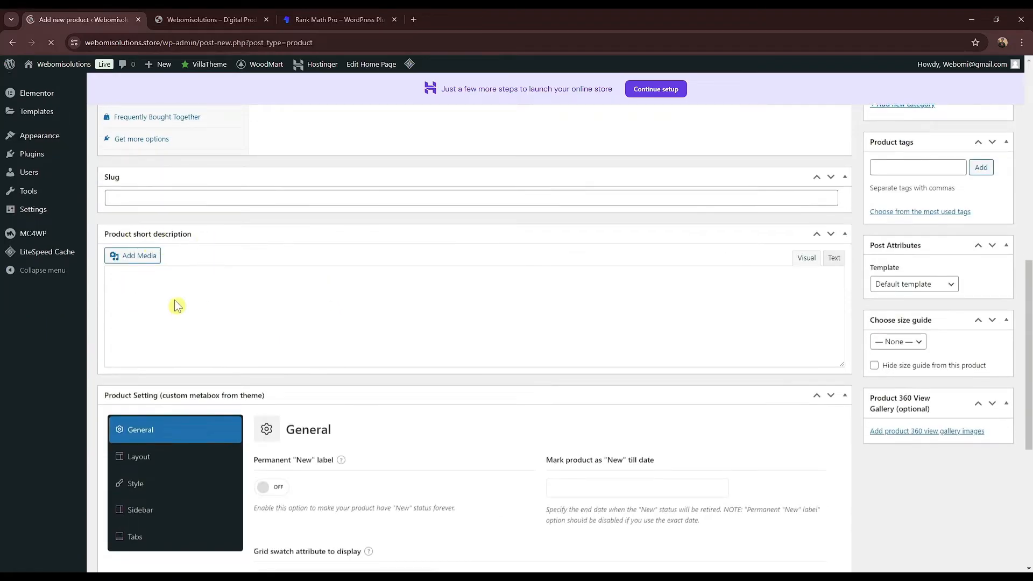
scroll(242, 296, up, 1)
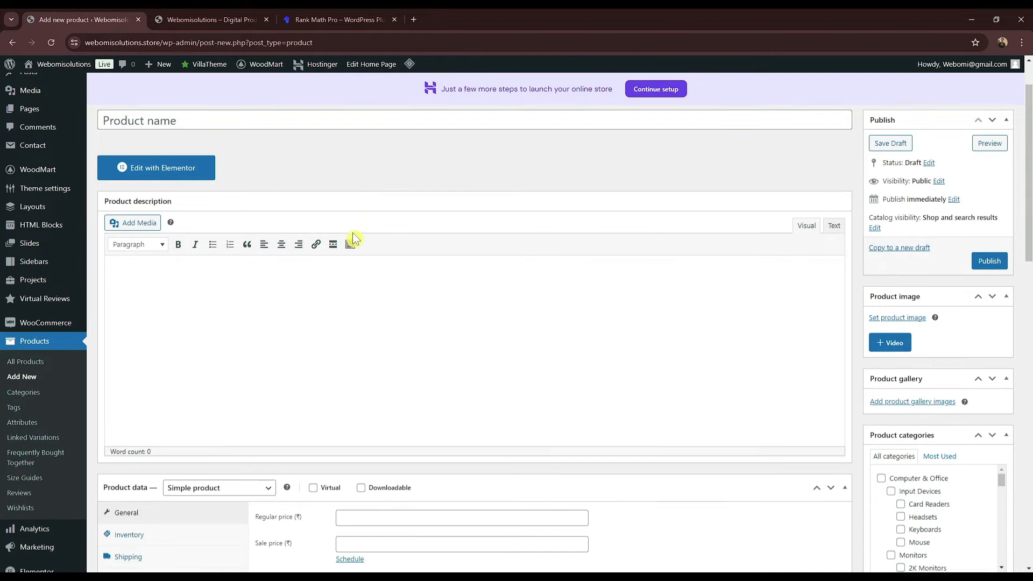
scroll(352, 237, down, 5)
scroll(279, 259, down, 5)
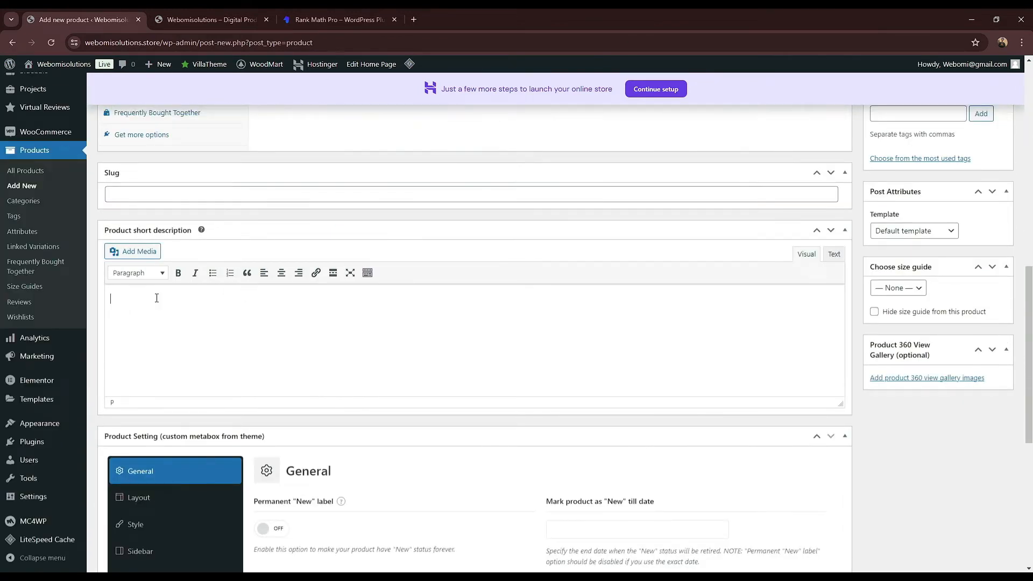
key(ctrl+v)
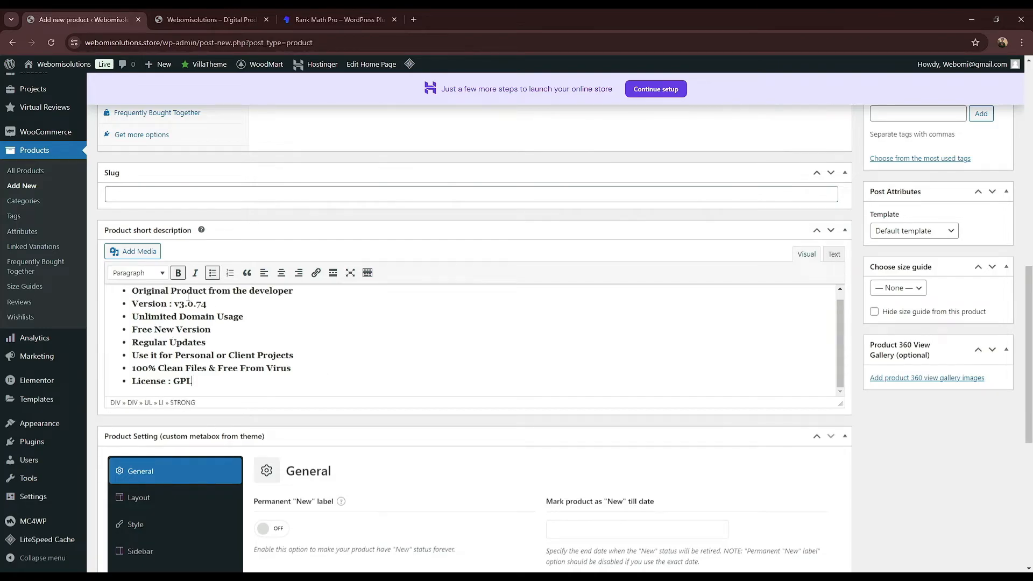
scroll(346, 242, up, 8)
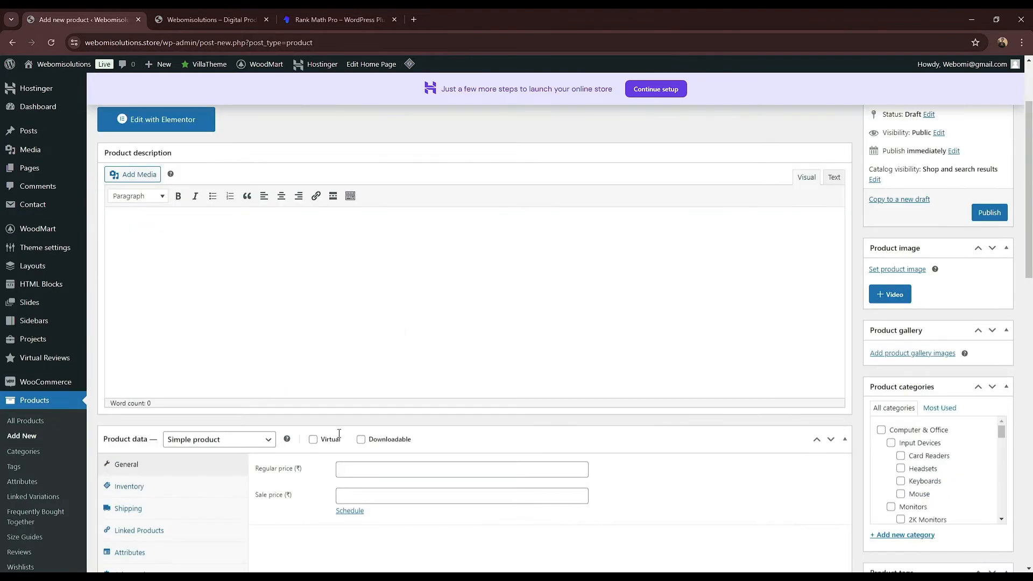
scroll(280, 215, up, 2)
Step: Select the Description paragraph on the live Rank Math Pro product page
click(237, 19)
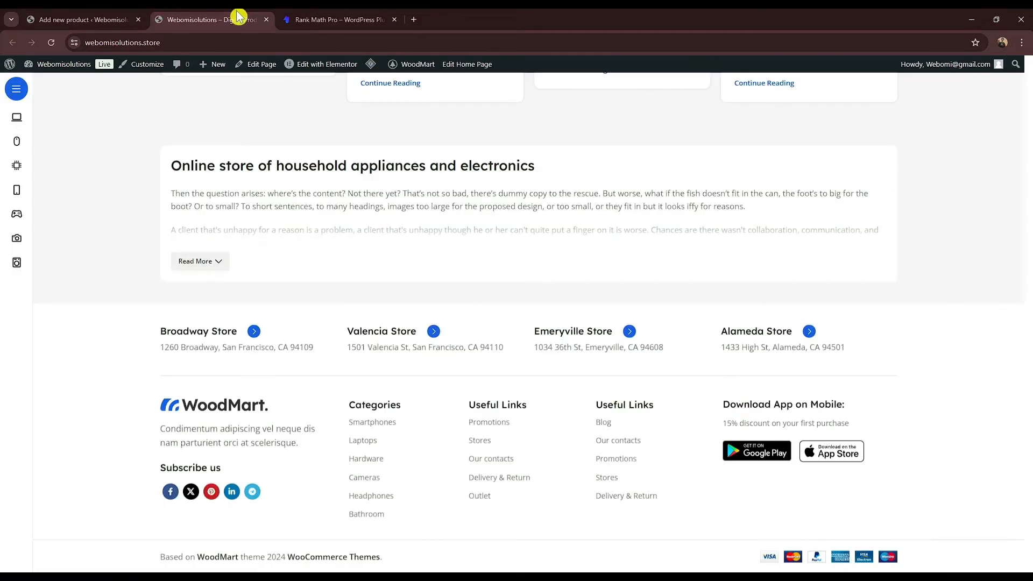
key(ctrl+Tab)
scroll(438, 362, down, 5)
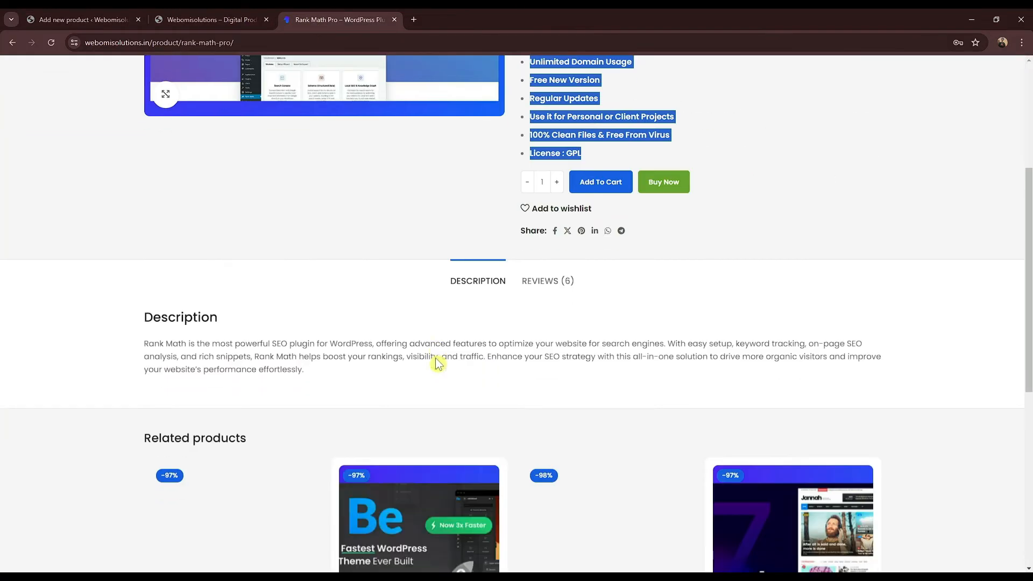
click(254, 339)
triple_click(254, 339)
key(ctrl+c)
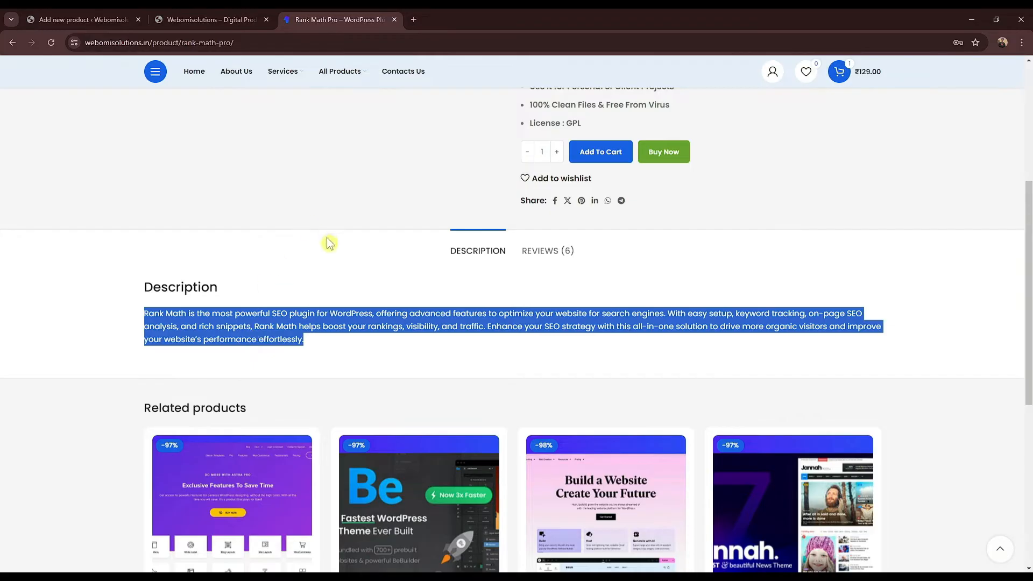
click(415, 21)
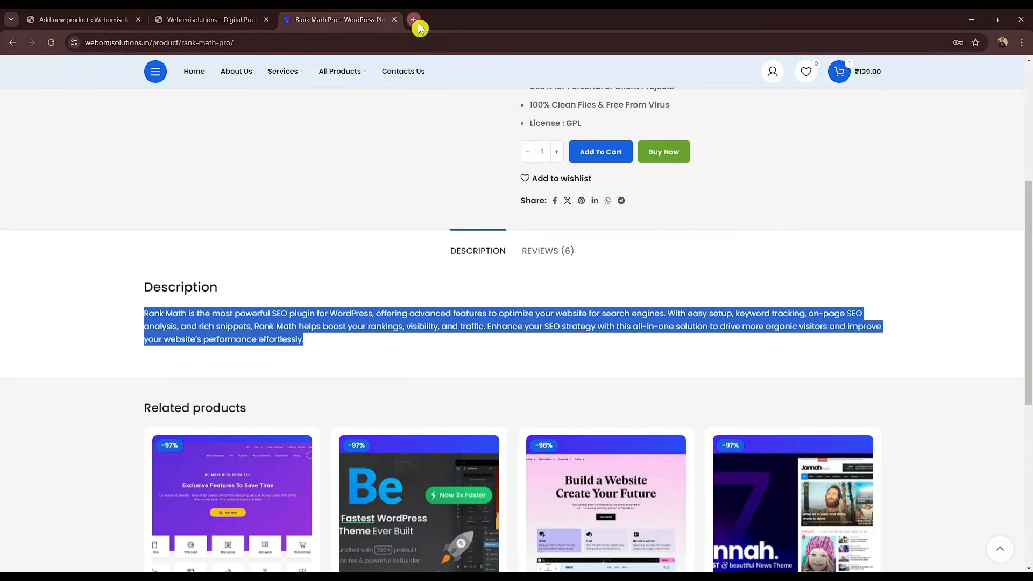
Step: Search Google for 'chatgpt' and launch ChatGPT from OpenAI's Introducing ChatGPT page
text(chat)
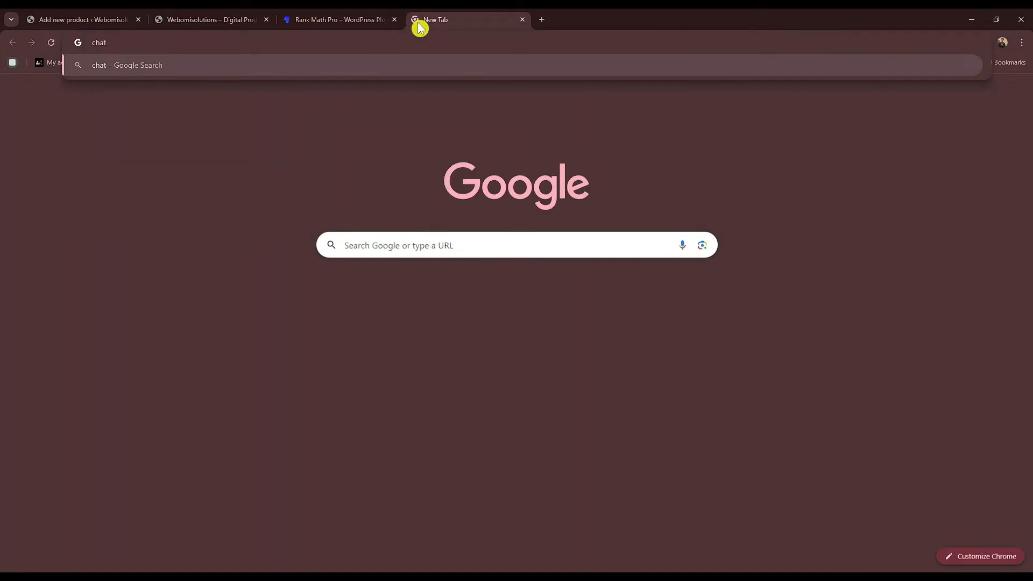
key(Down)
key(Return)
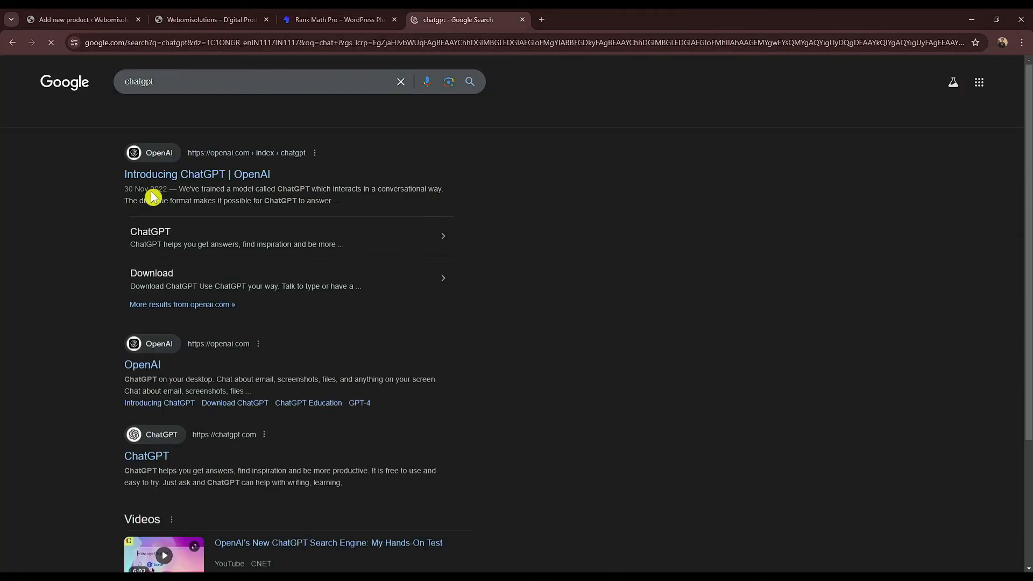
click(220, 183)
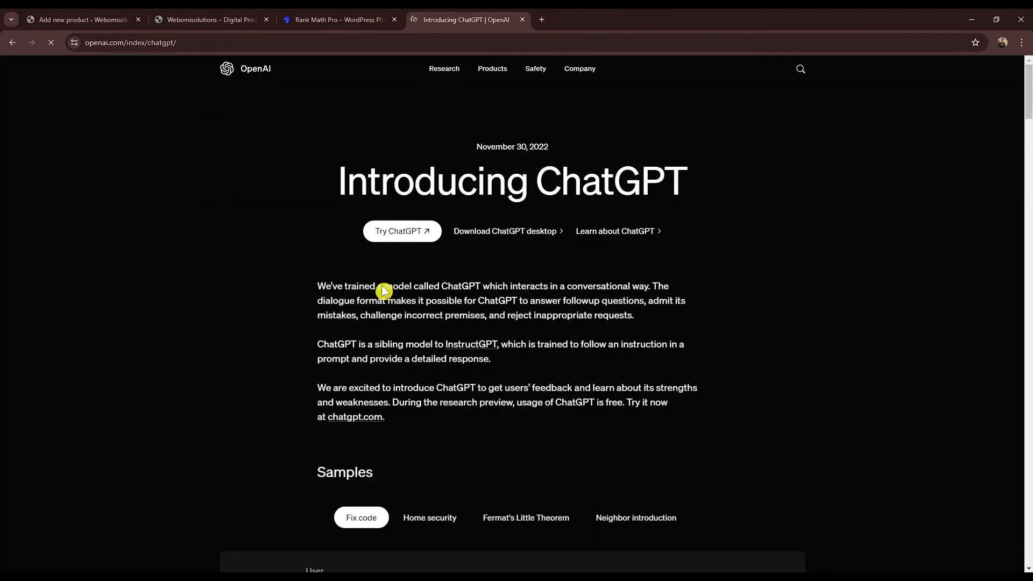
click(406, 237)
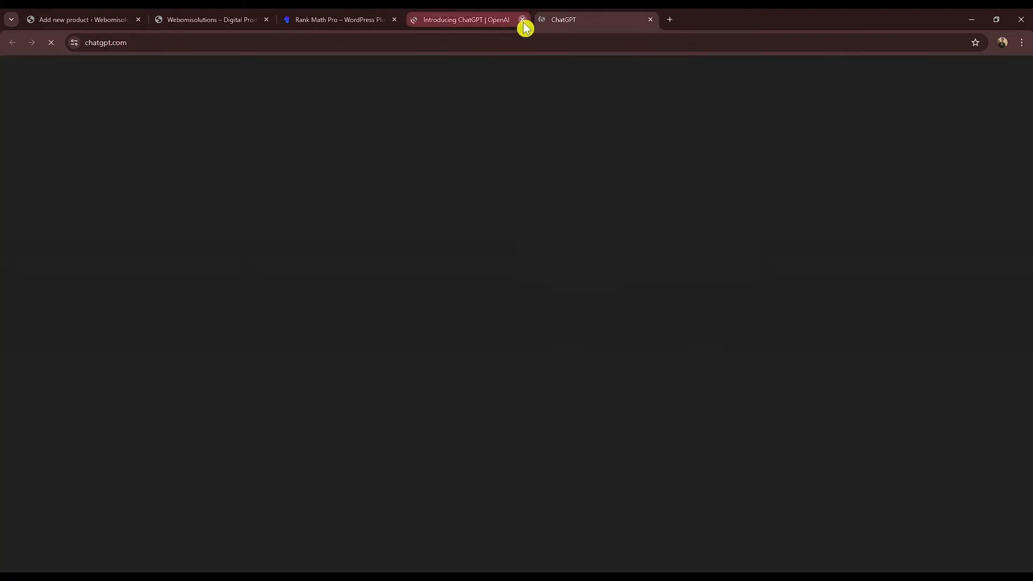
Step: Ask ChatGPT for a short SEO version of the pasted Rank Math description and copy the reply
click(523, 21)
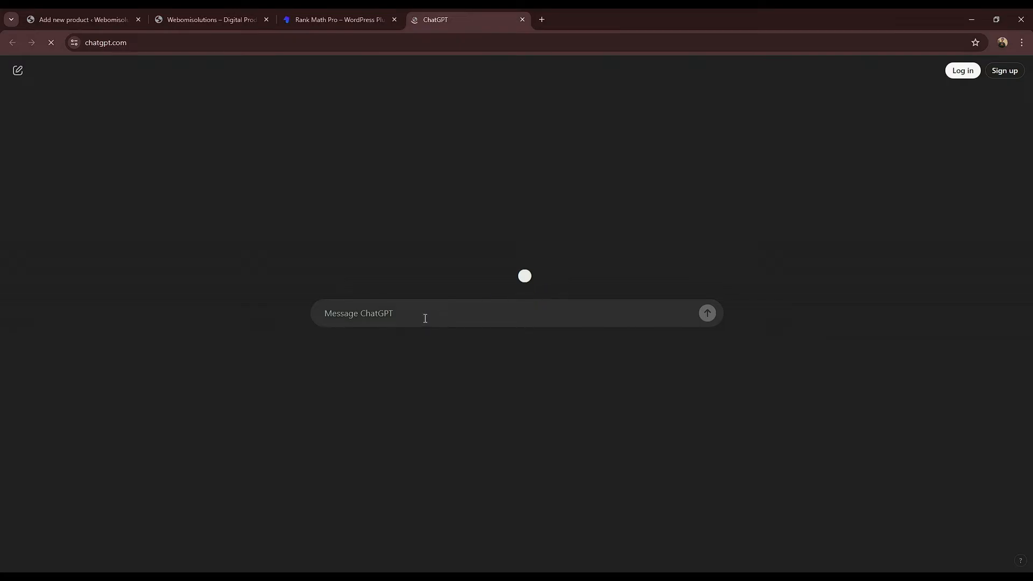
key(ctrl+v)
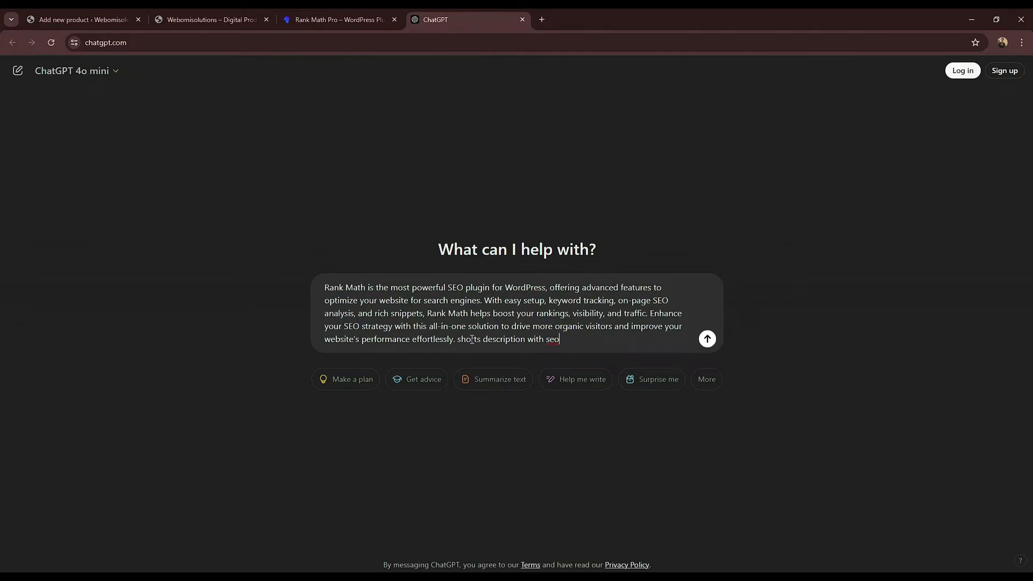
key(Return)
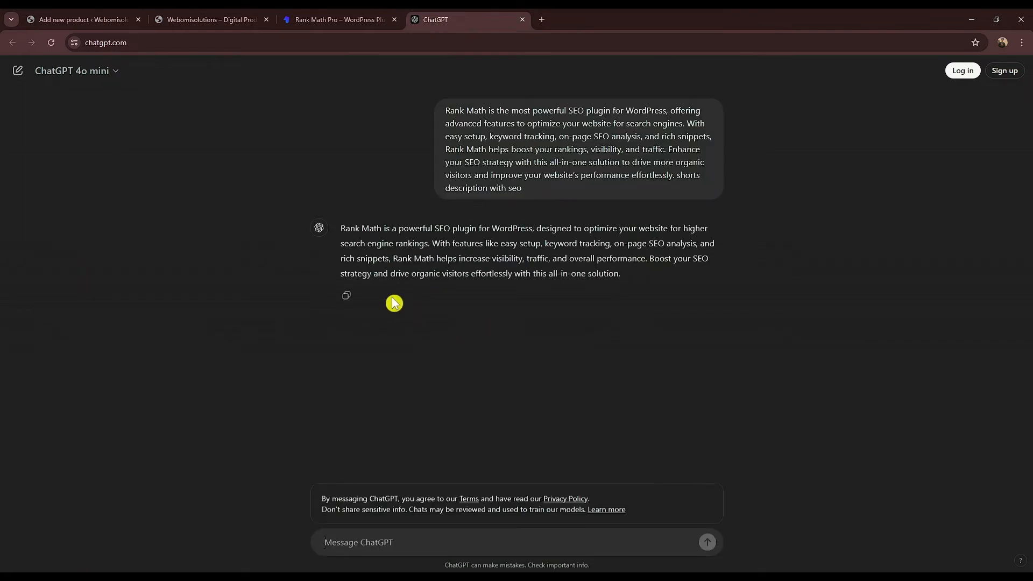
click(345, 296)
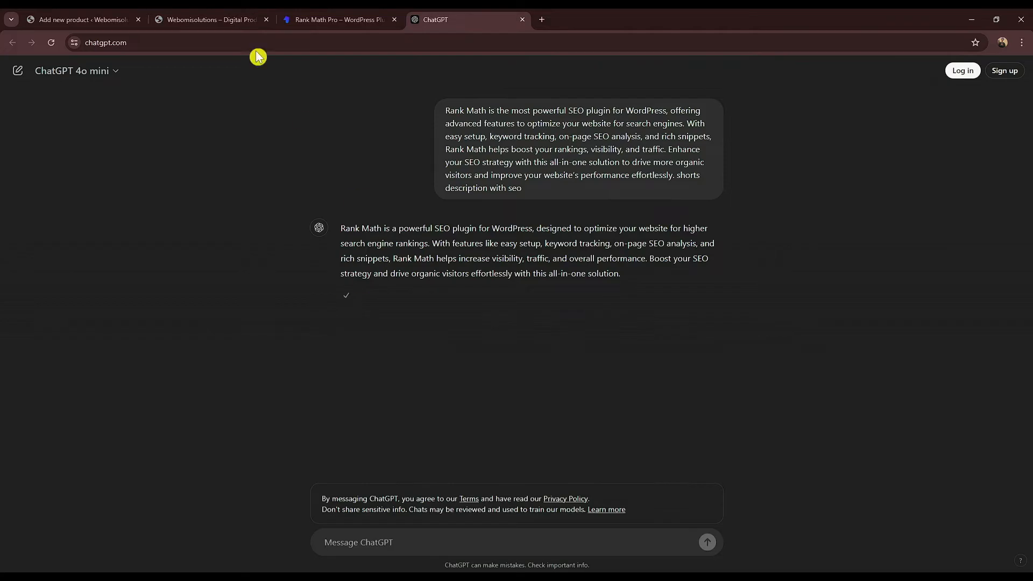
triple_click(415, 268)
Step: Paste ChatGPT's 54-word Rank Math text into Product description and tick Virtual
click(80, 19)
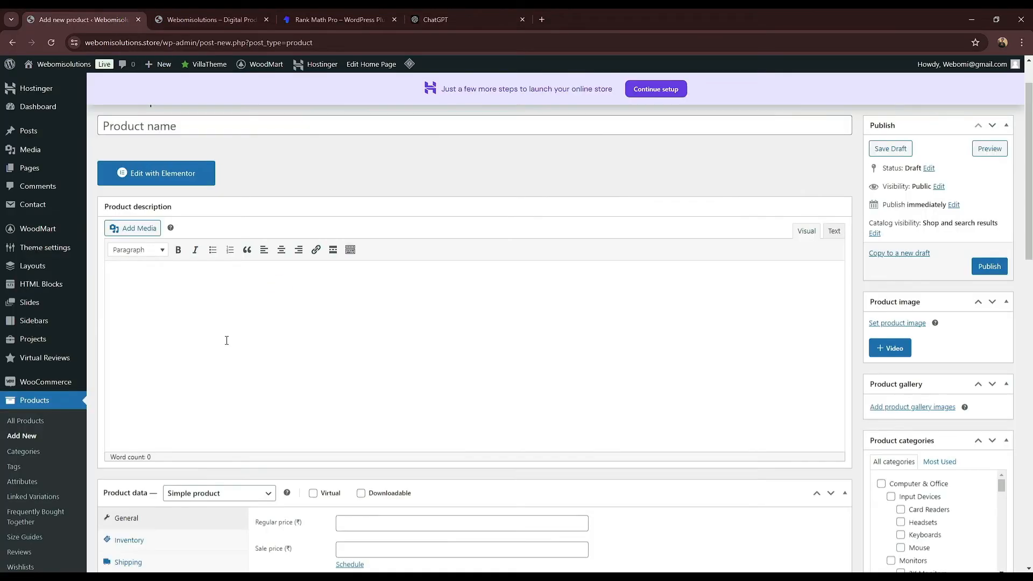
key(ctrl+v)
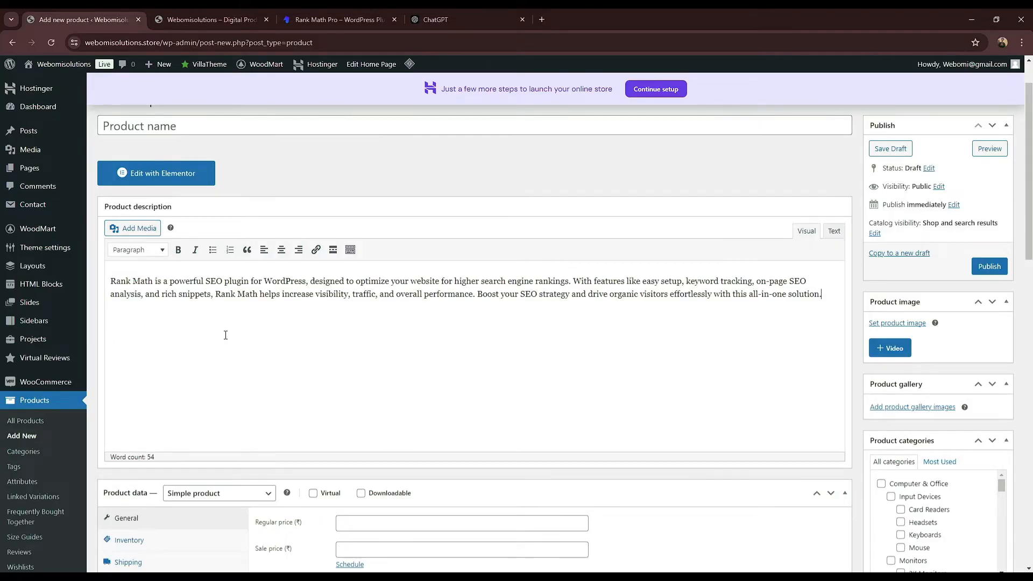
scroll(415, 253, down, 1)
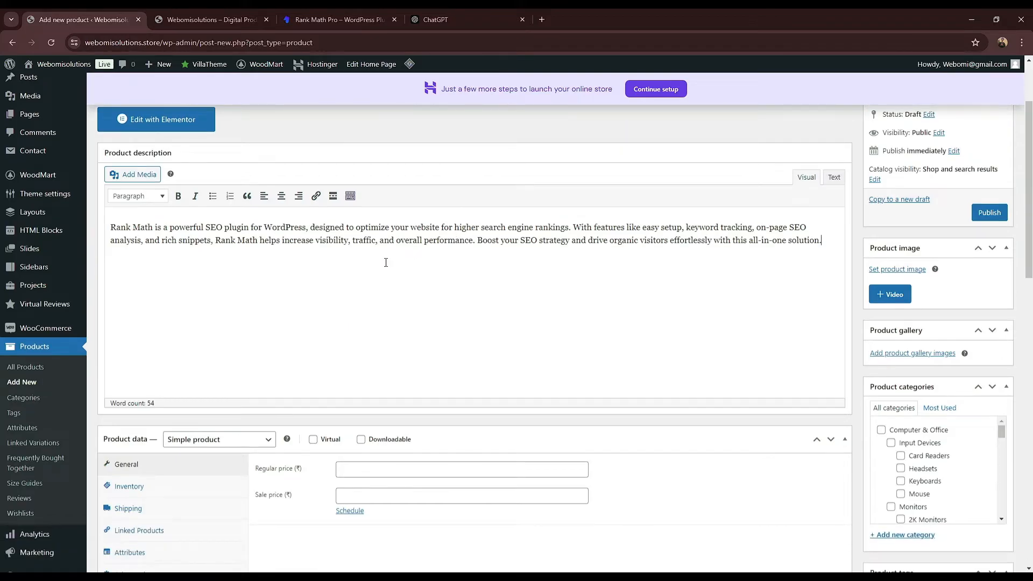
scroll(385, 262, down, 2)
scroll(349, 342, down, 2)
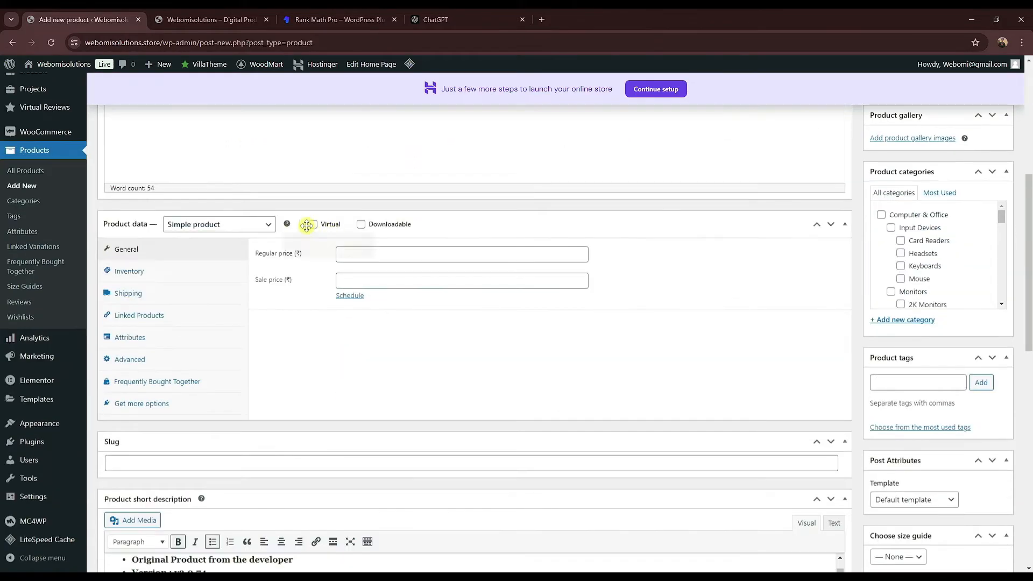
click(312, 224)
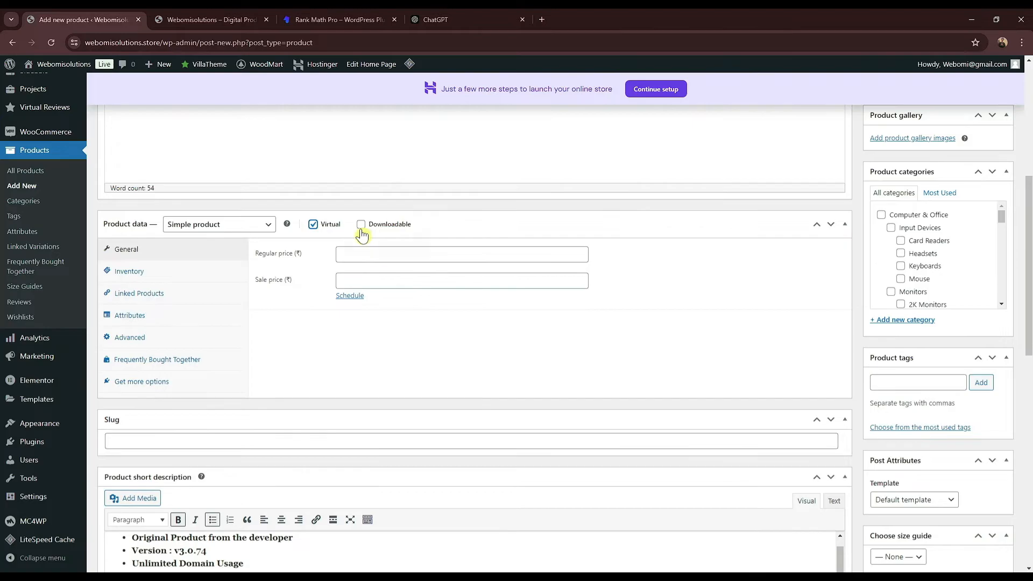
Step: Mark the product Downloadable and set its regular price to 8451, taken from the live page
click(362, 226)
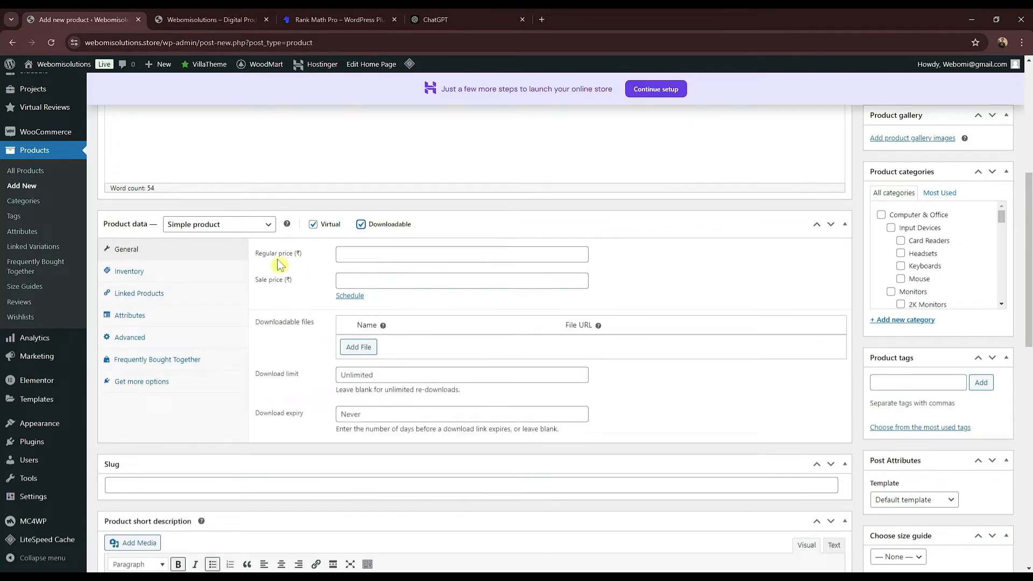
click(303, 19)
scroll(549, 192, up, 5)
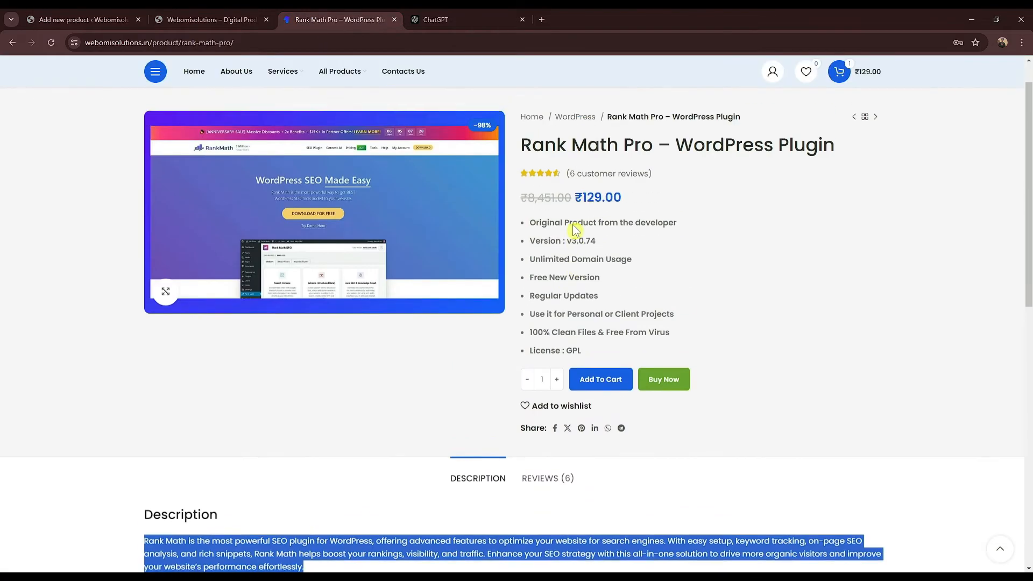
drag(538, 239, 556, 239)
click(70, 19)
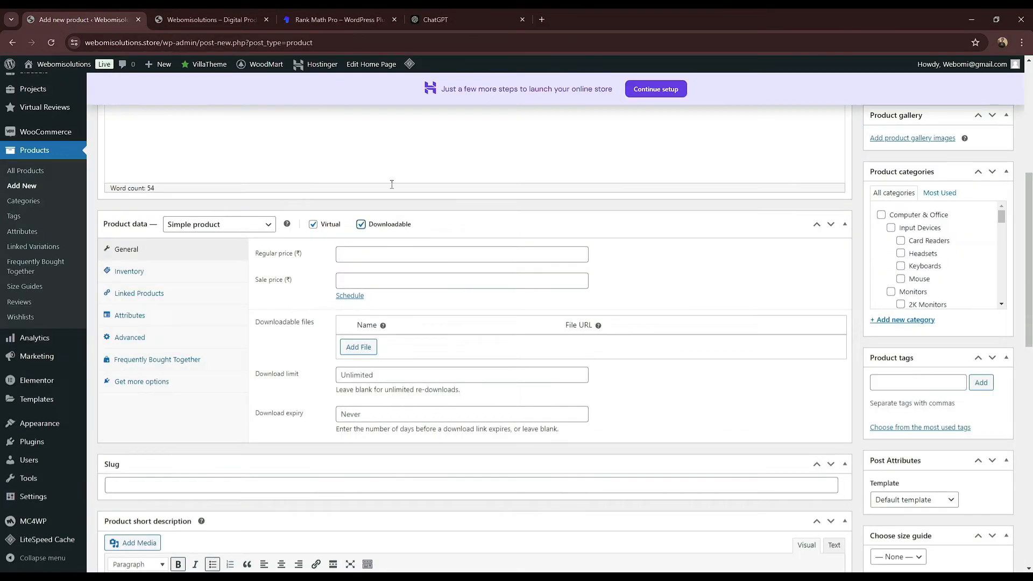
click(378, 255)
key(ctrl+v)
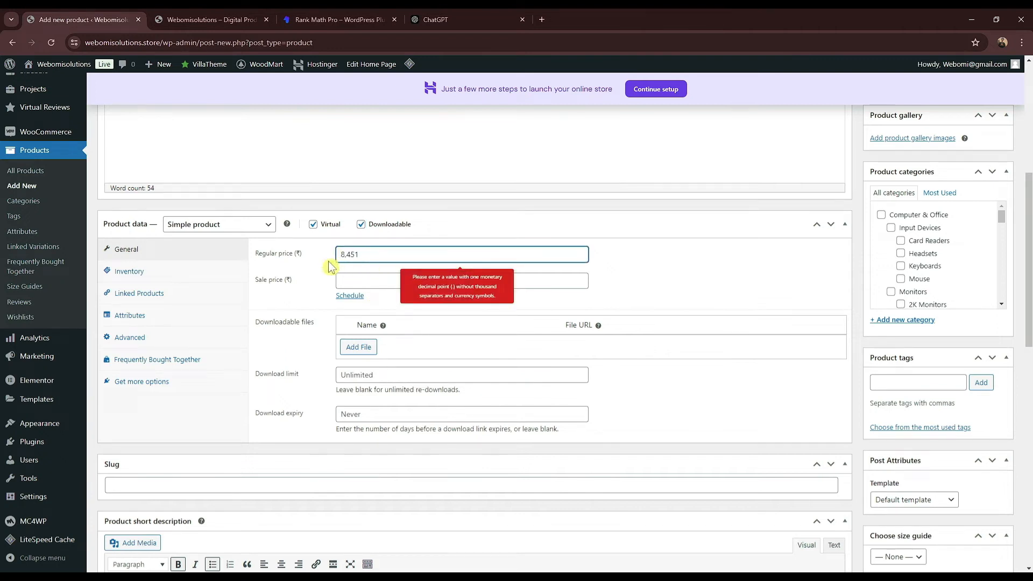
click(393, 271)
Step: Set the sale price to 129, copied from the live page, and add a download-file row
click(327, 16)
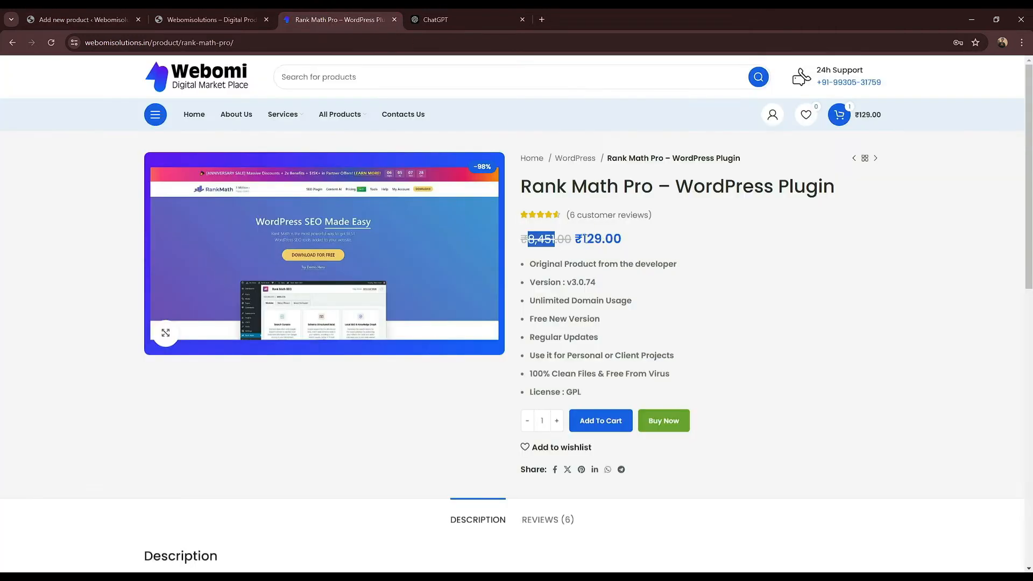
drag(582, 238, 585, 238)
key(ctrl+c)
click(70, 19)
click(368, 280)
key(ctrl+v)
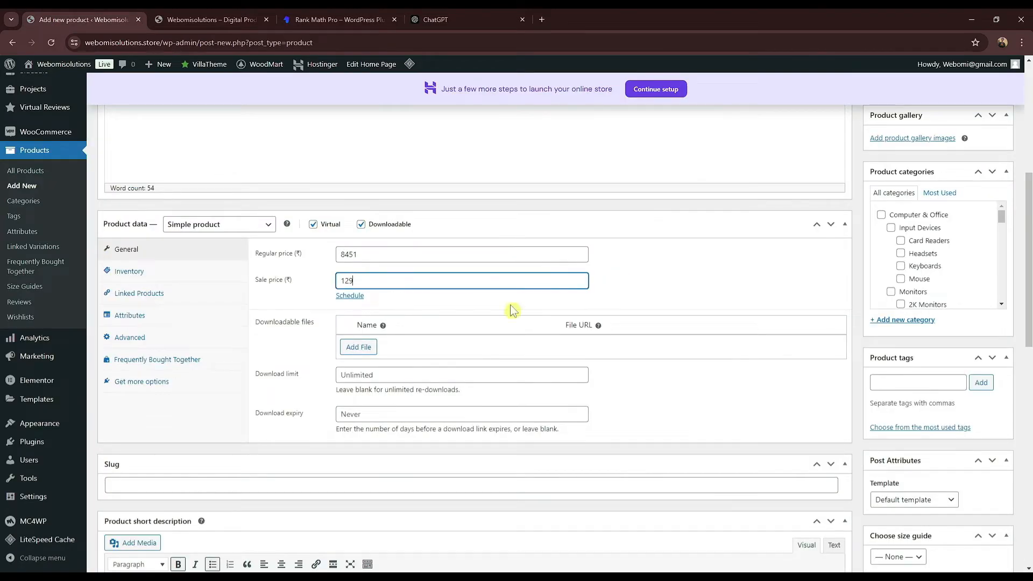
click(353, 347)
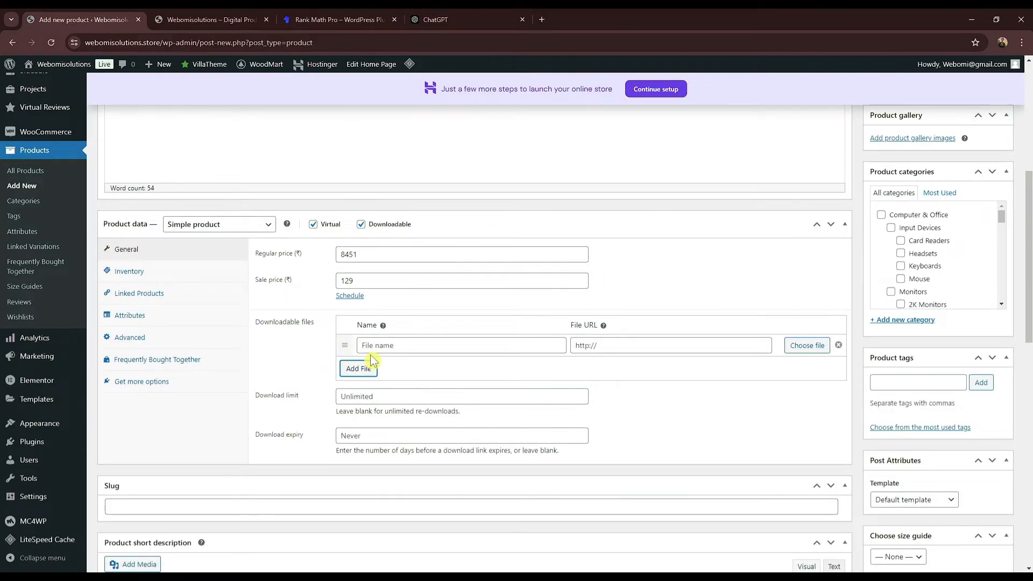
Step: Name the new download file 'Download Now' and bring up its file chooser
click(399, 346)
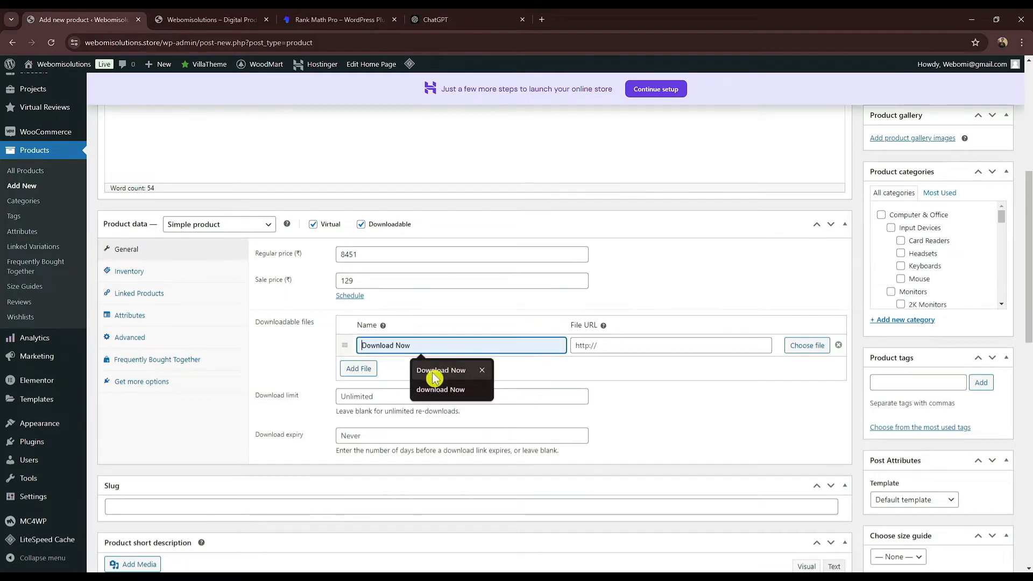
click(435, 371)
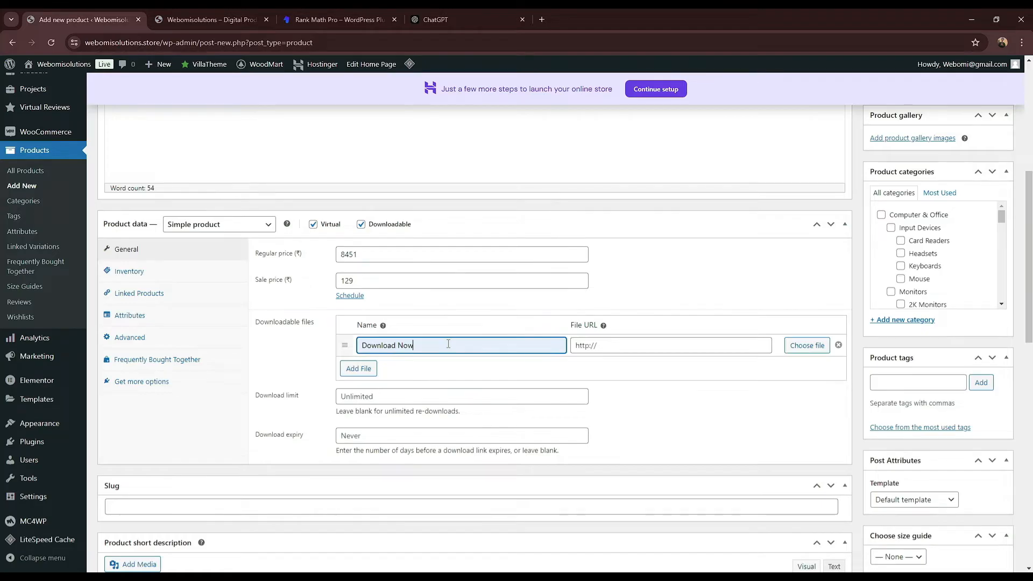
click(801, 346)
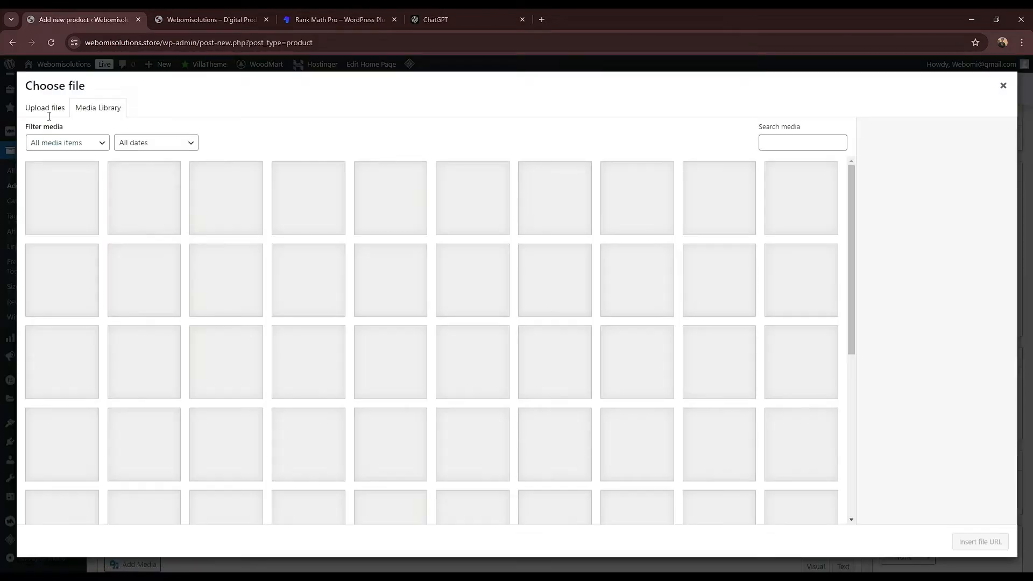
Step: Upload the woodmart-760gpl zip from Downloads and insert it as the Download Now file URL
click(44, 109)
click(521, 301)
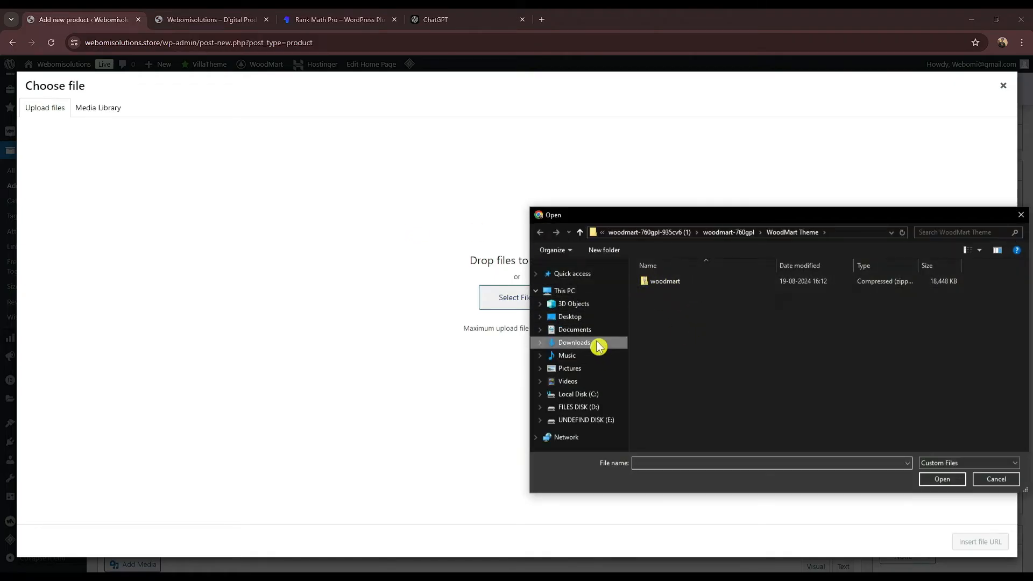
click(592, 342)
click(667, 310)
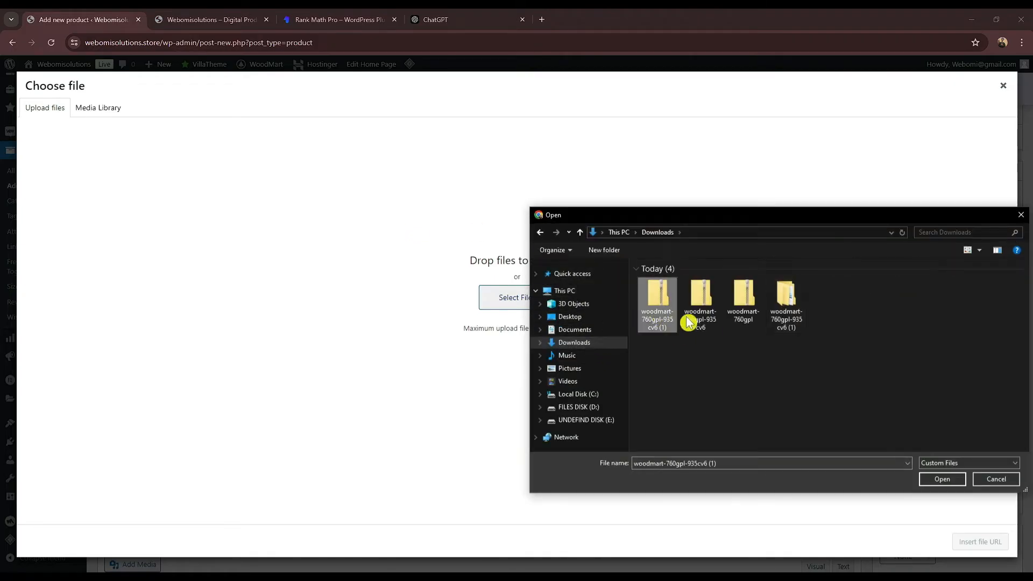
click(744, 318)
click(944, 479)
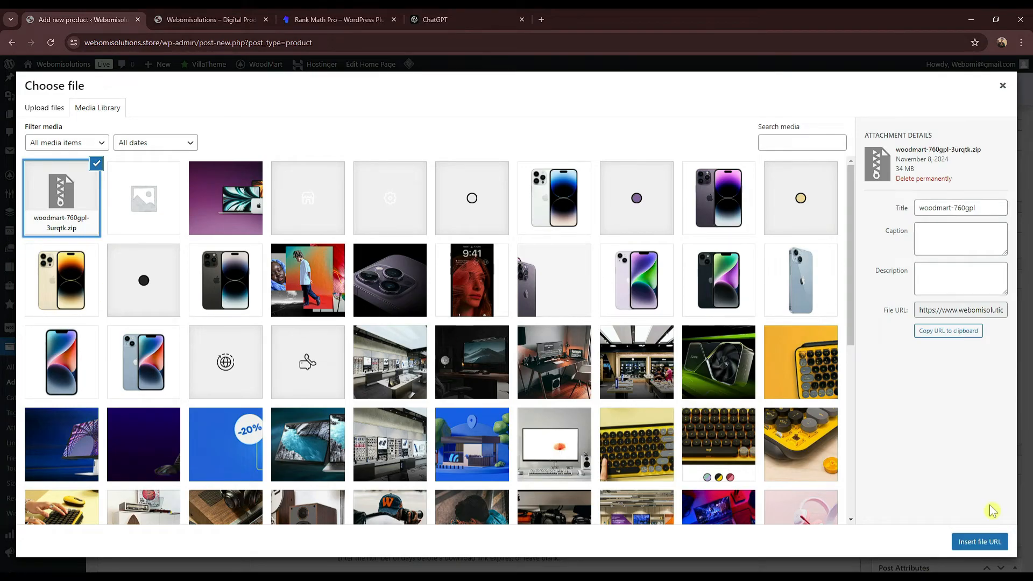
click(974, 549)
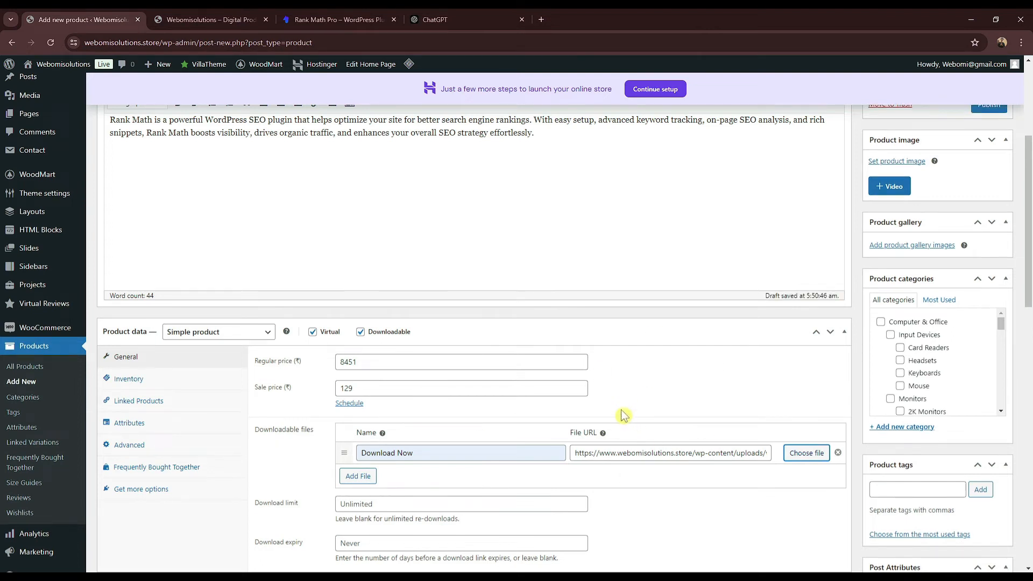
Step: Scroll through the product form to review prices, download file and descriptions, then start a new tab
scroll(623, 415, down, 1)
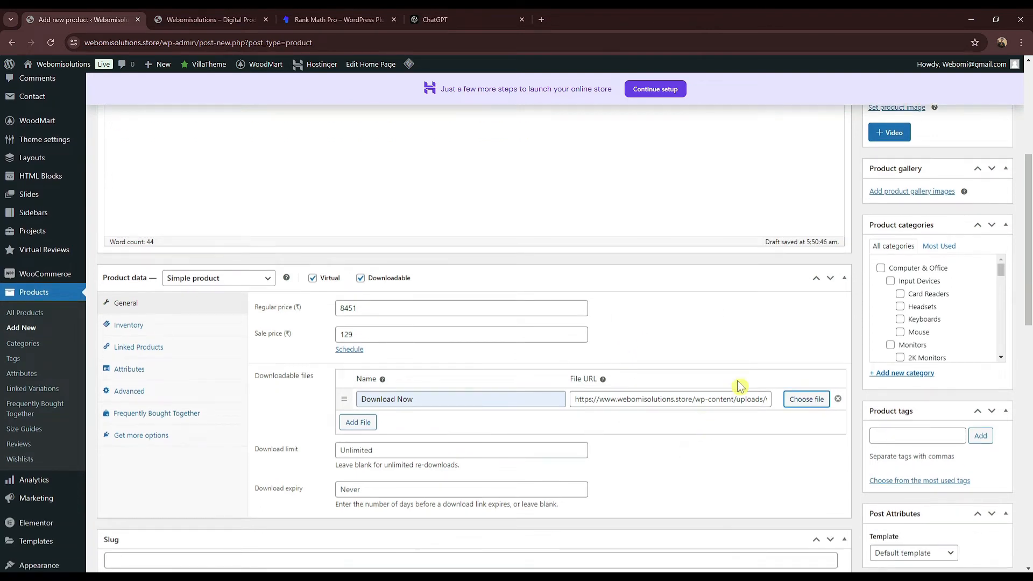
scroll(741, 384, up, 3)
scroll(327, 226, down, 6)
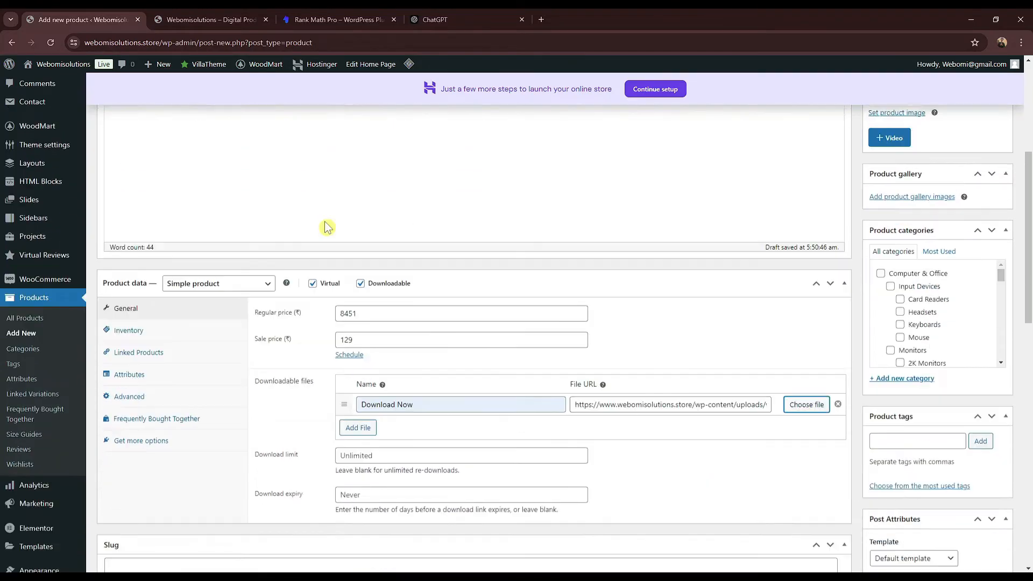
scroll(414, 321, down, 4)
scroll(238, 277, up, 3)
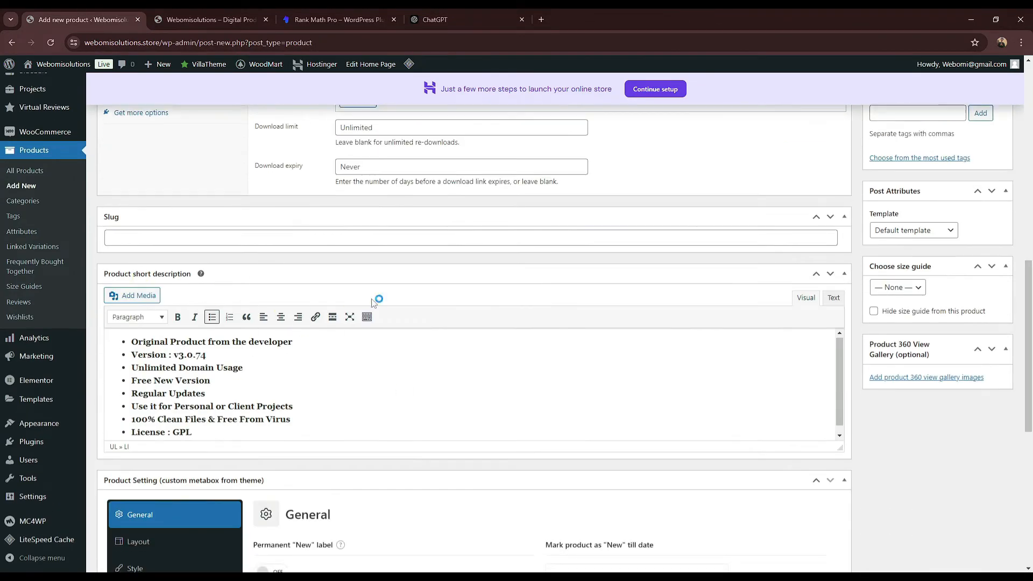
scroll(370, 298, up, 6)
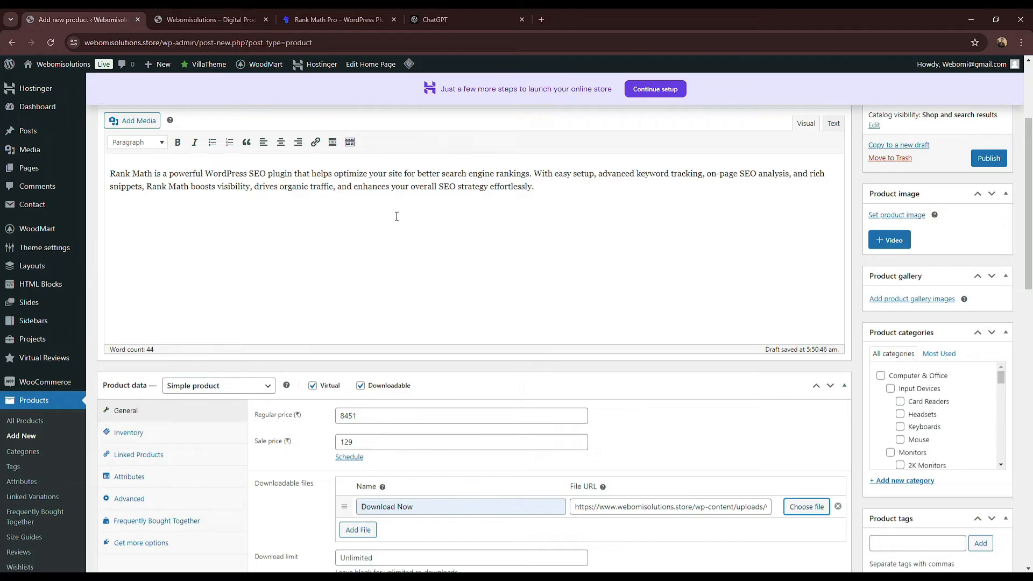
scroll(397, 216, down, 1)
scroll(396, 222, down, 2)
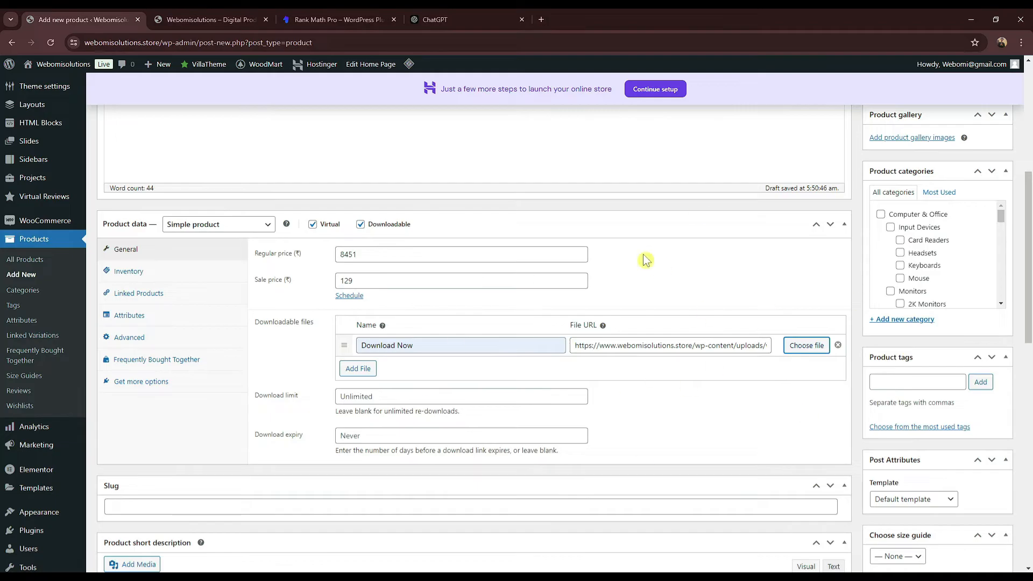
scroll(703, 263, up, 5)
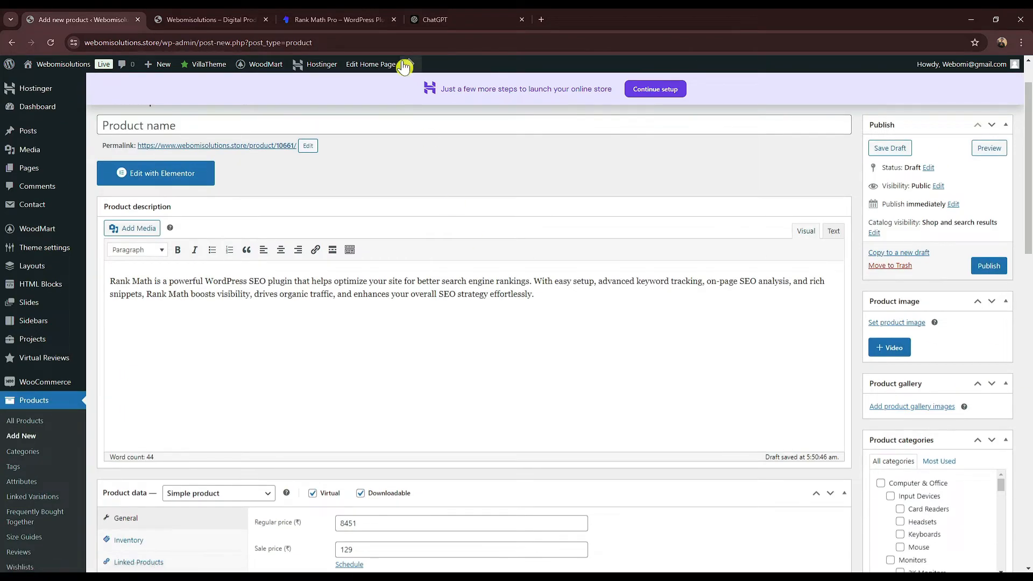
click(548, 18)
Step: Search Google for 'canva' and open the Canva website
text(ca)
click(138, 69)
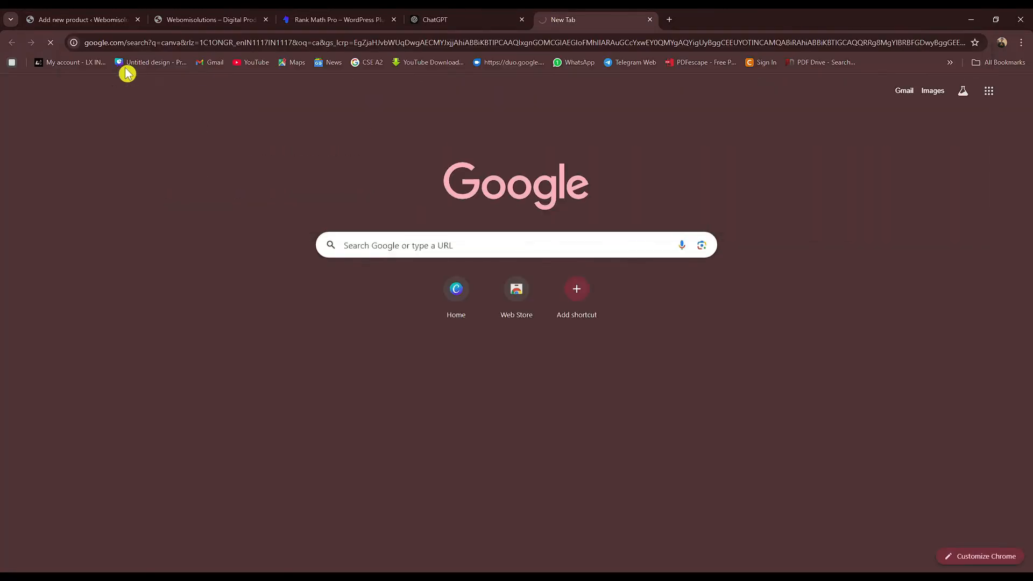
click(208, 182)
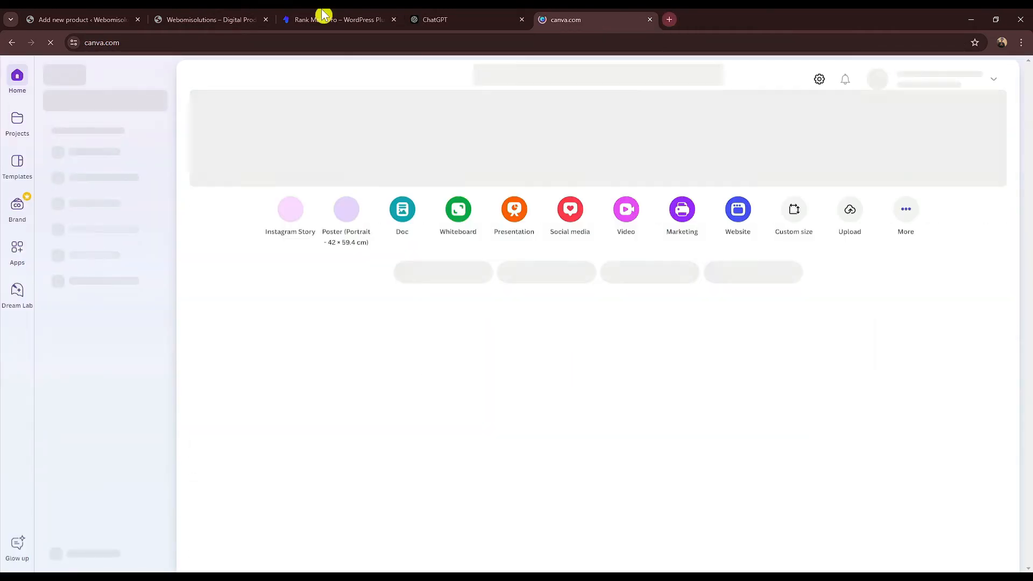
Step: Google the 'Rank Math Pro' product title, open rankmath.com, and move the Canva tab left
click(323, 17)
drag(521, 133, 651, 133)
right_click(635, 129)
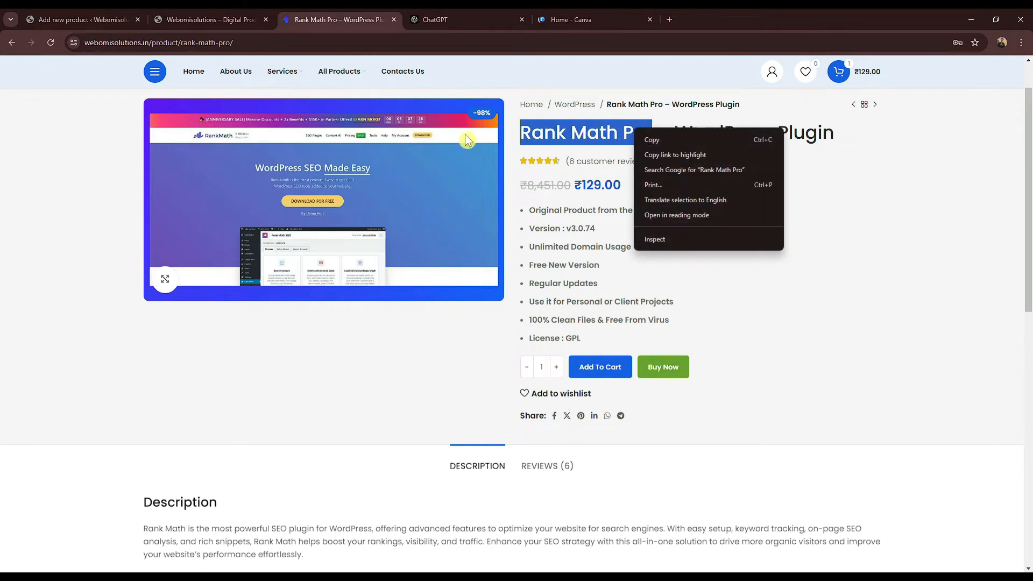
click(683, 171)
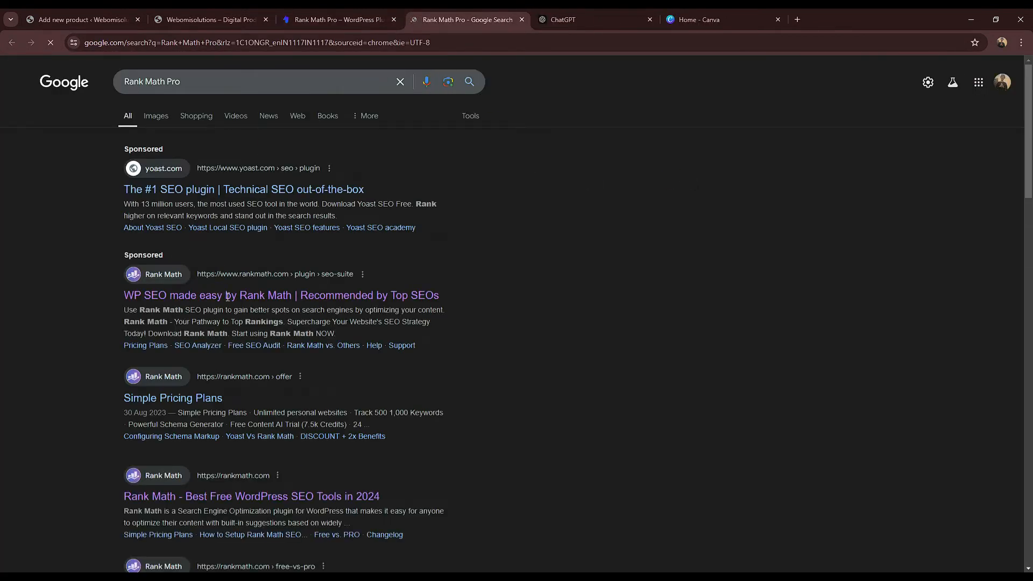
click(172, 498)
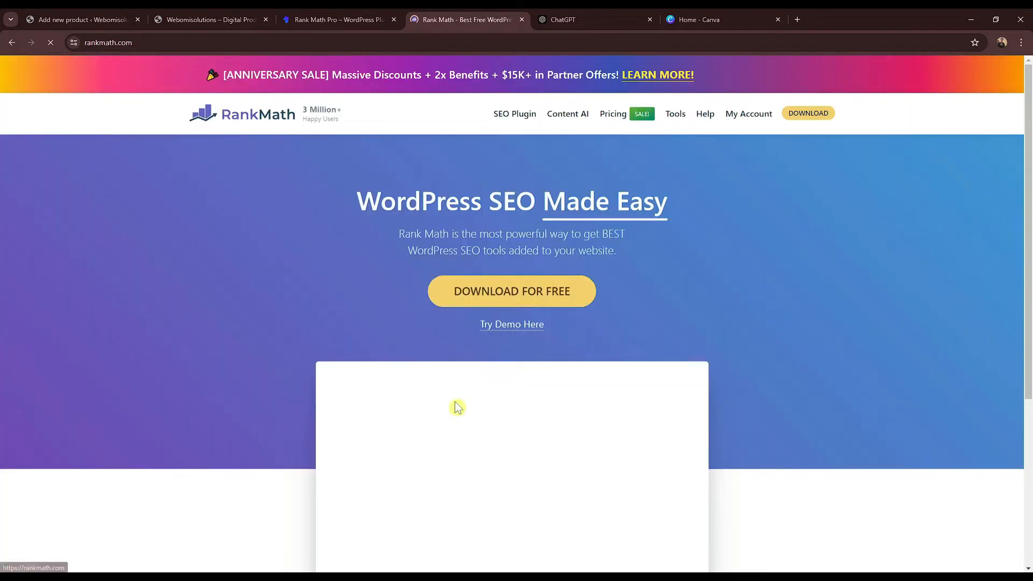
drag(713, 14, 593, 15)
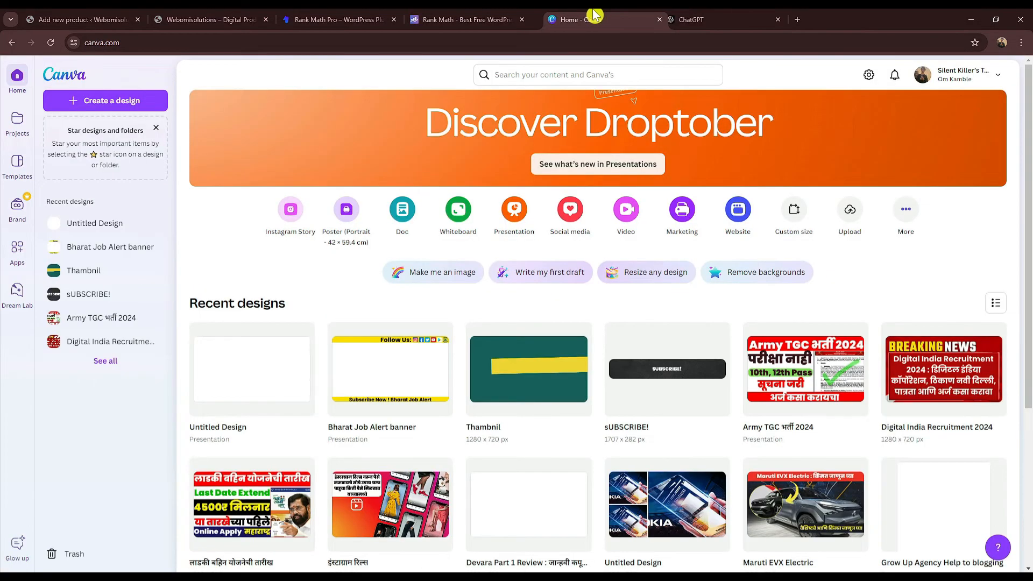
Step: Start a blank Canva presentation and screenshot the rankmath.com homepage with Win+Shift+S
click(508, 218)
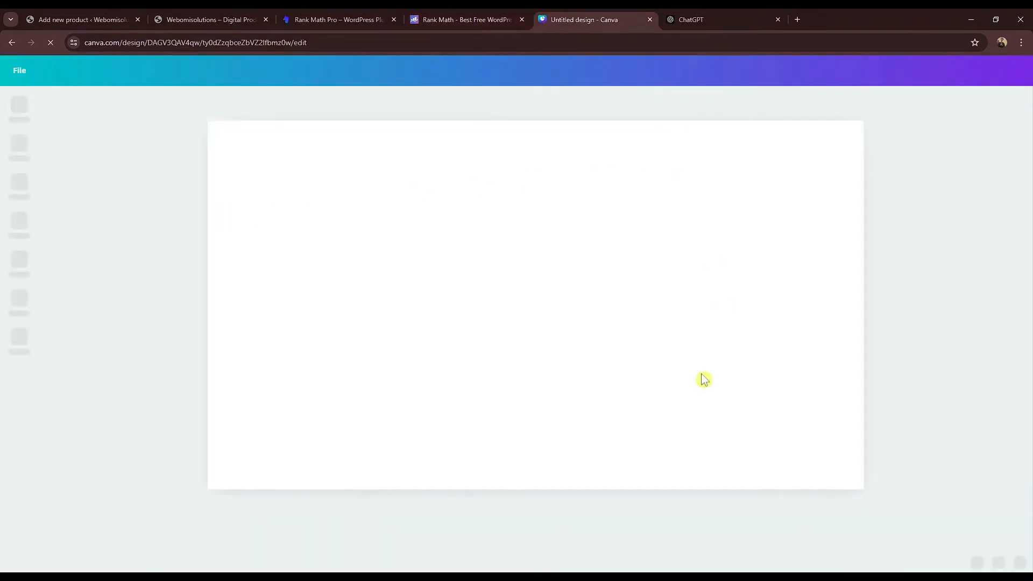
click(408, 16)
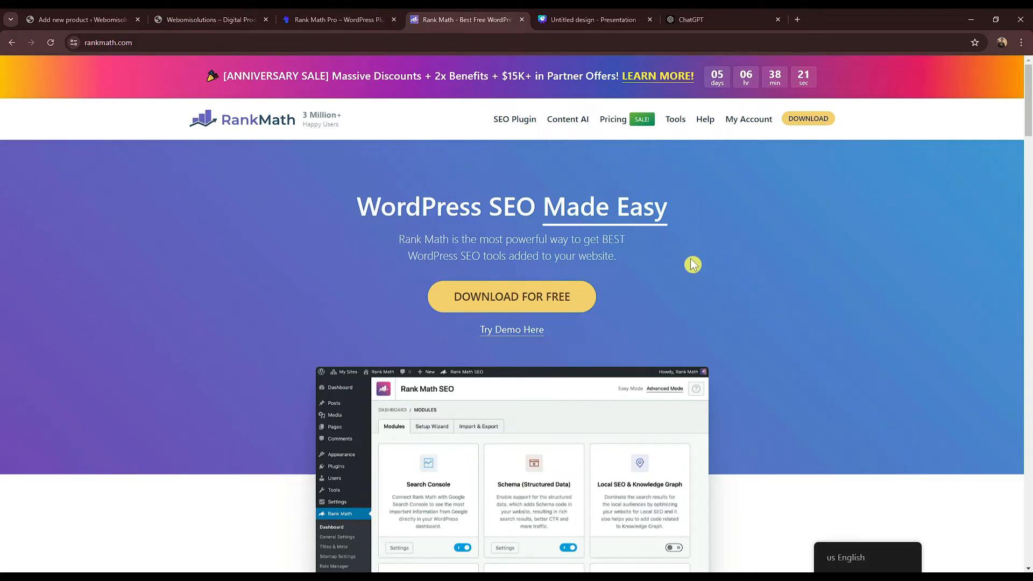
key(super+shift+s)
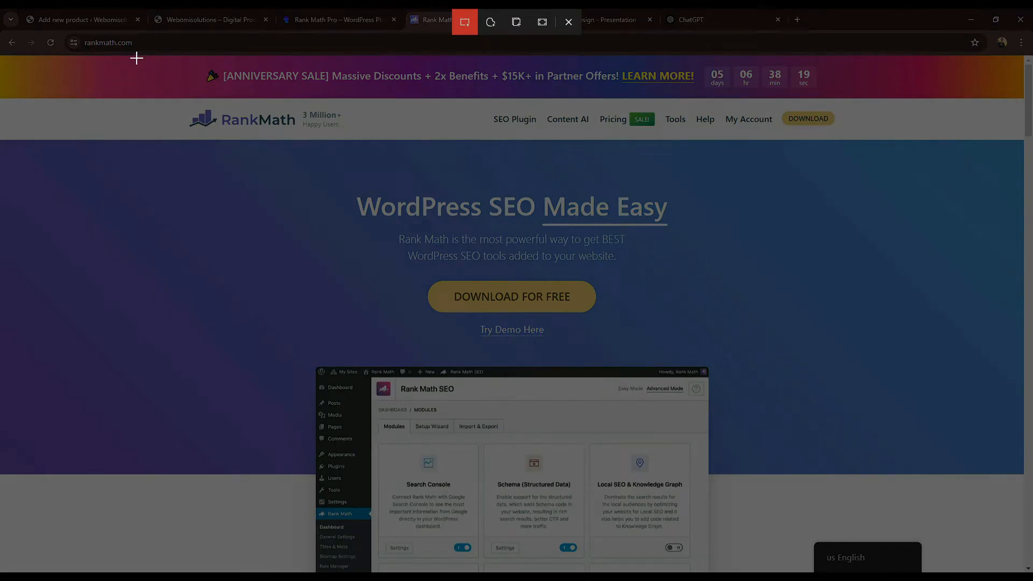
drag(127, 58, 999, 531)
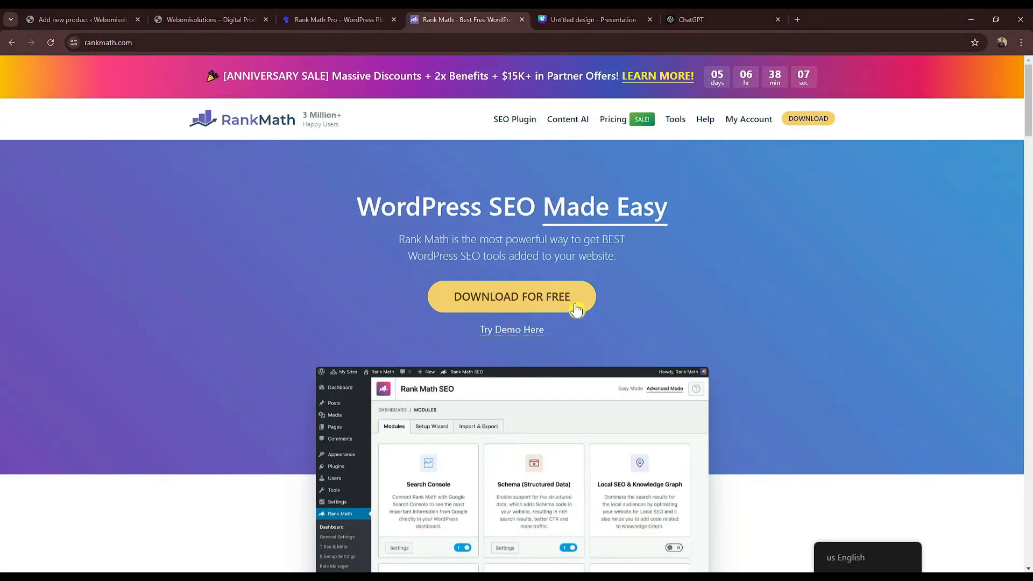
click(584, 21)
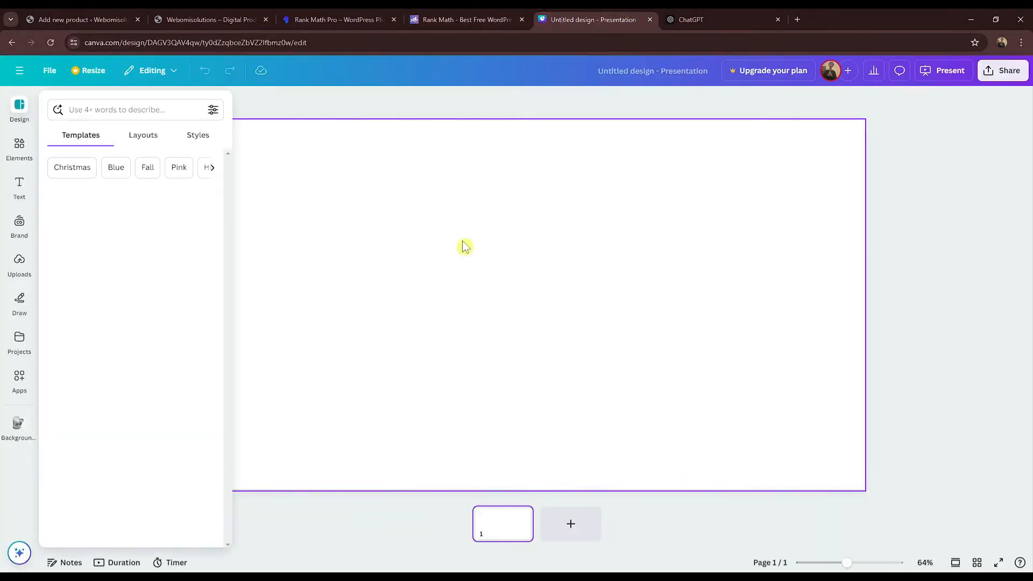
Step: Paste the Rank Math homepage screenshot onto the slide and enlarge it to fill the slide
click(466, 246)
key(ctrl+v)
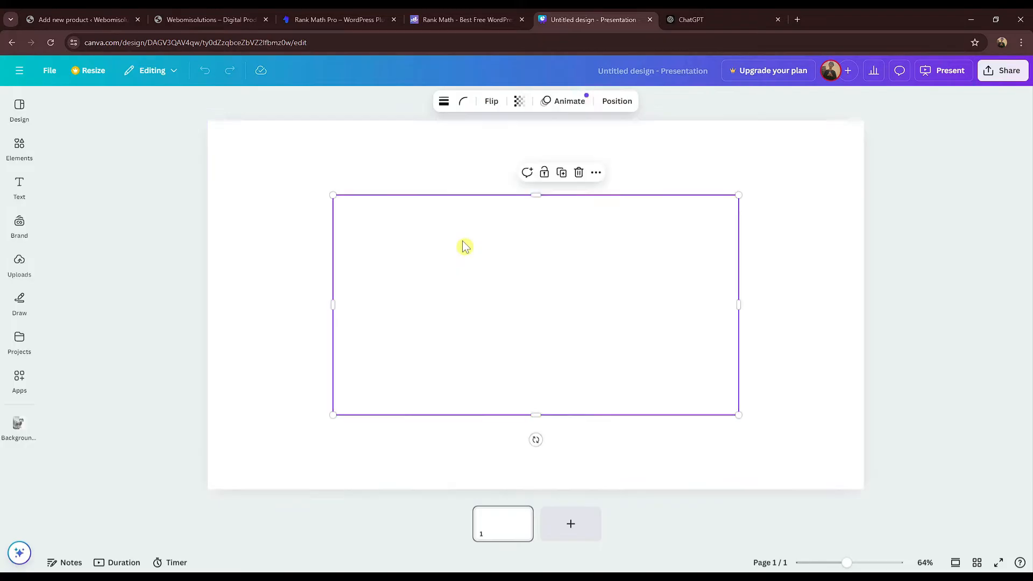
drag(495, 250, 369, 179)
click(31, 272)
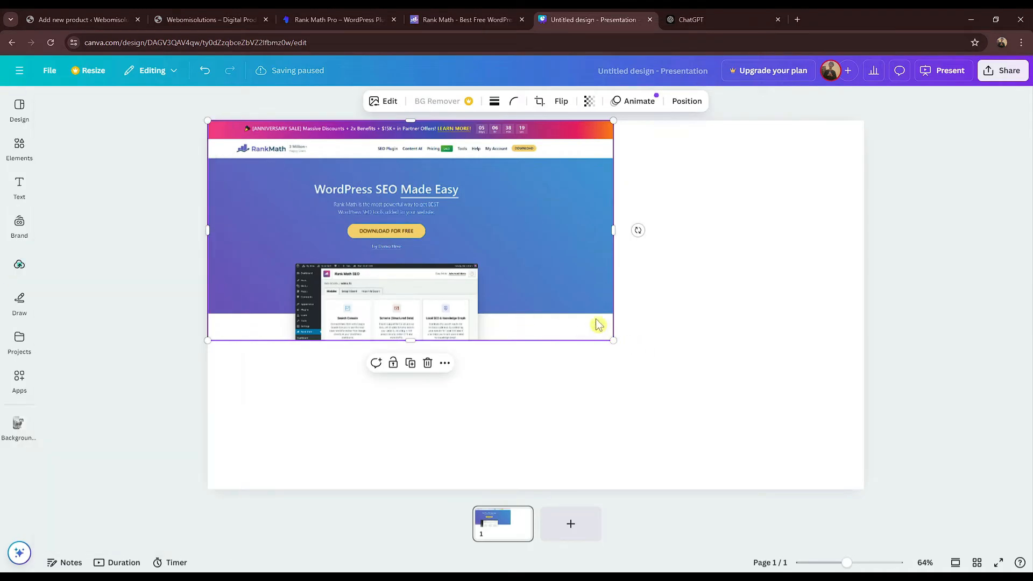
drag(614, 342, 892, 419)
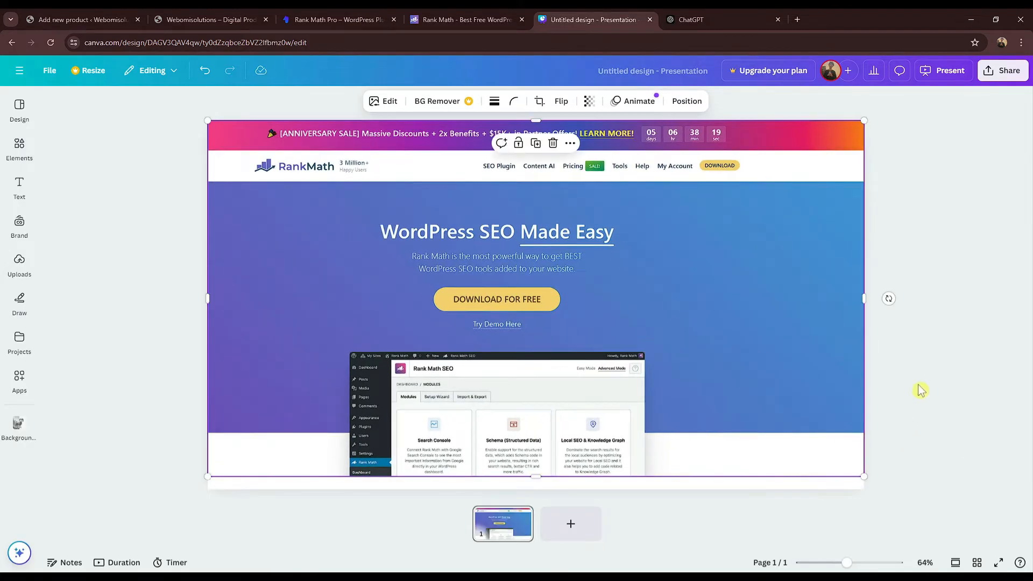
click(920, 392)
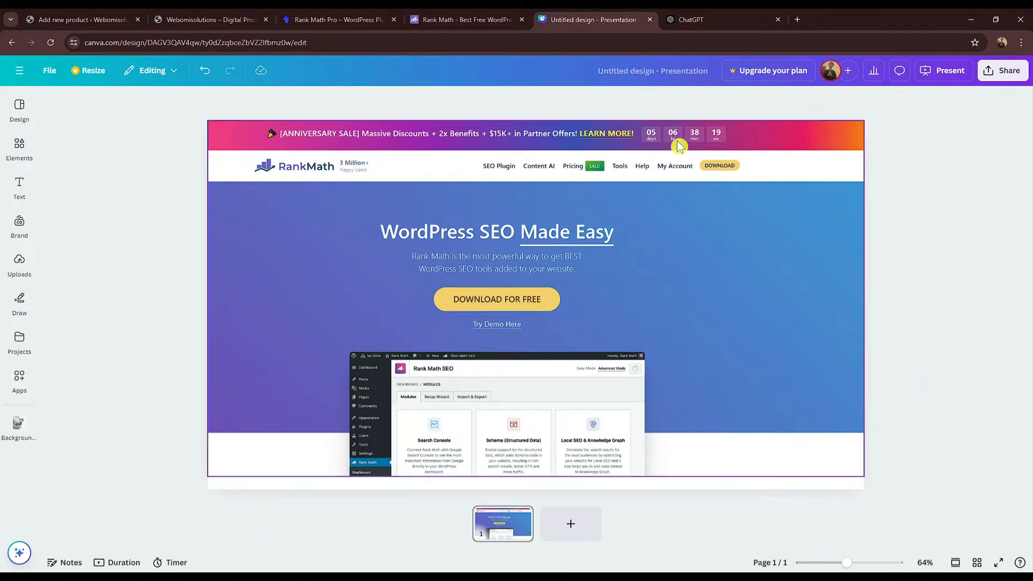
Step: Rename the design 'rankmath' and bring up its sharing options
click(414, 22)
click(106, 41)
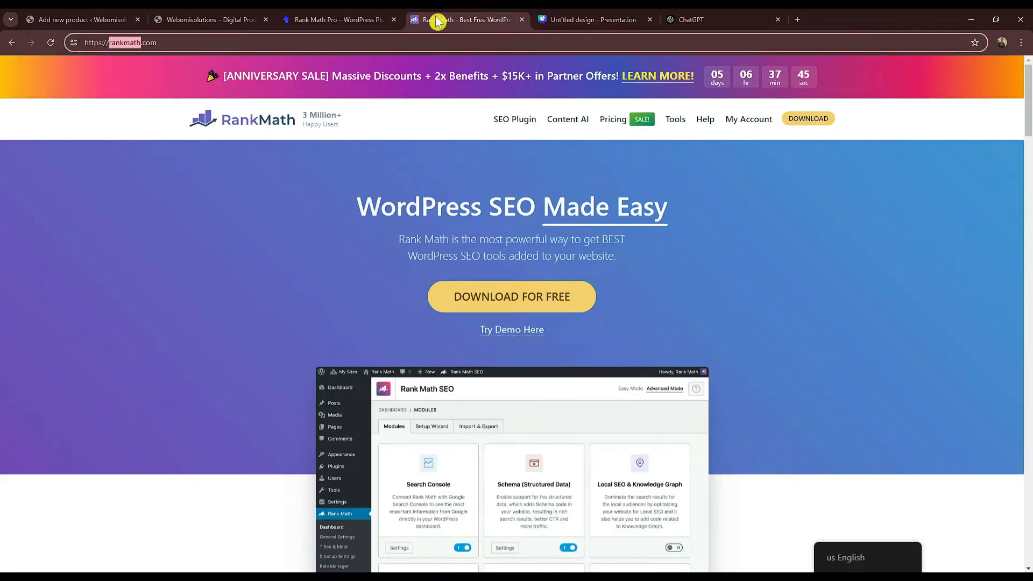
click(592, 20)
click(661, 75)
text(rankmath)
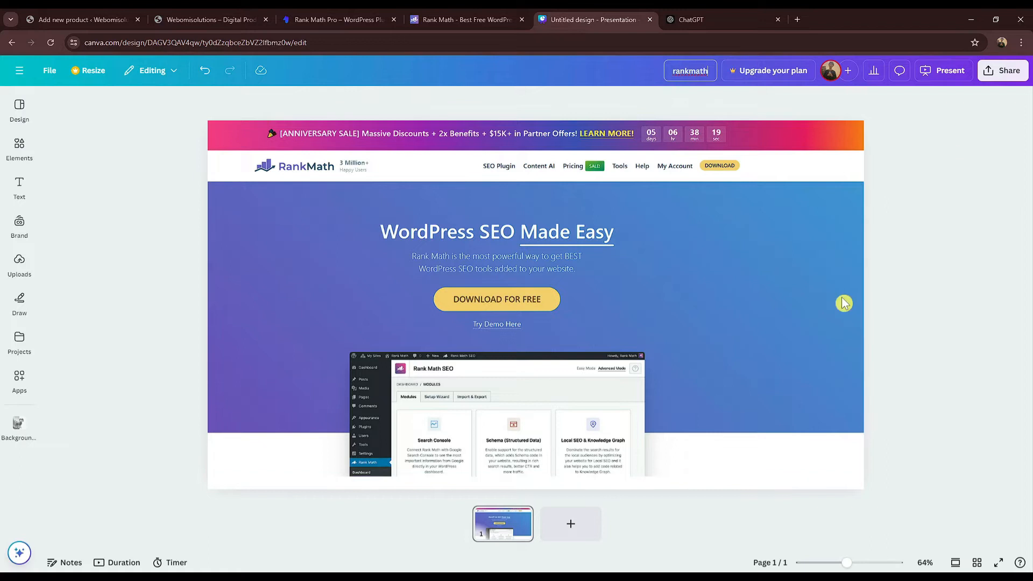
click(1000, 78)
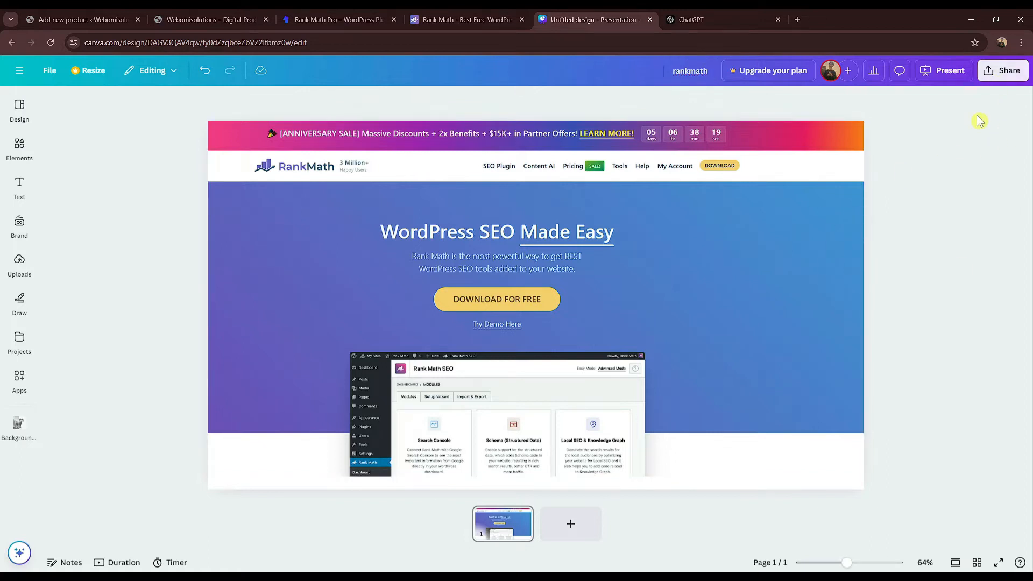
click(1006, 71)
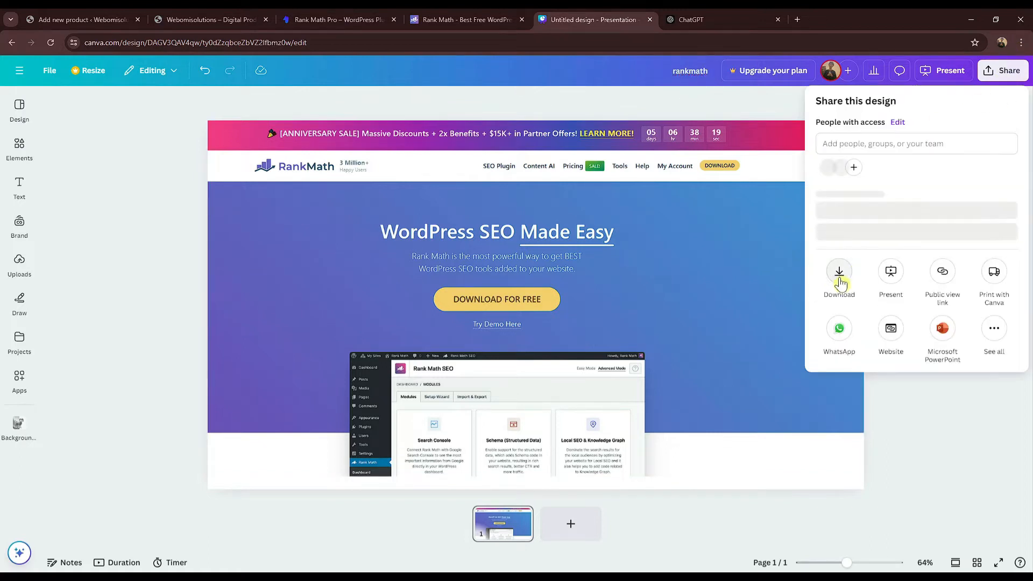
Step: Export the Canva Rank Math design as a JPG, rankmath.jpg, and return to the new-product tab
click(838, 281)
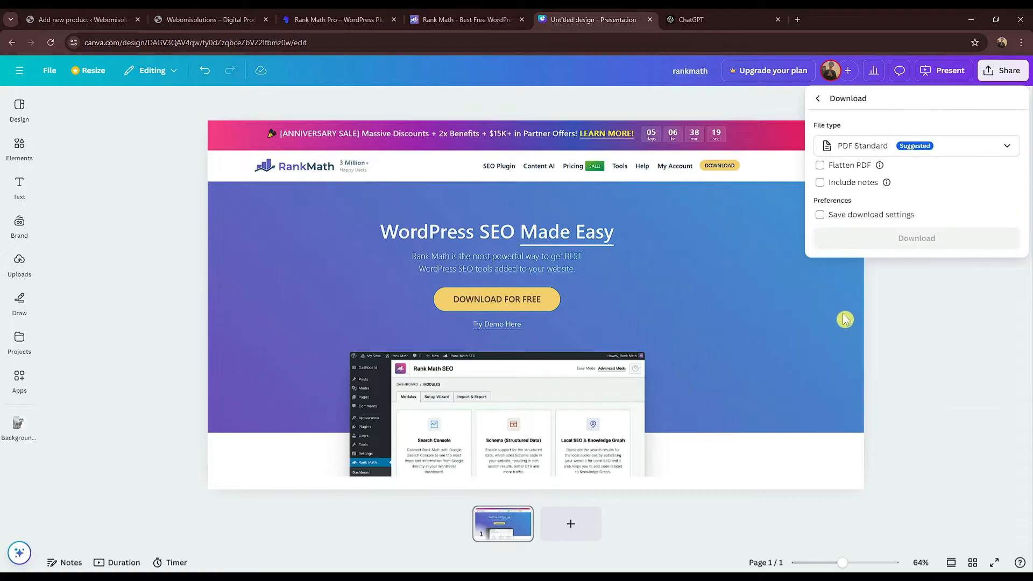
click(895, 153)
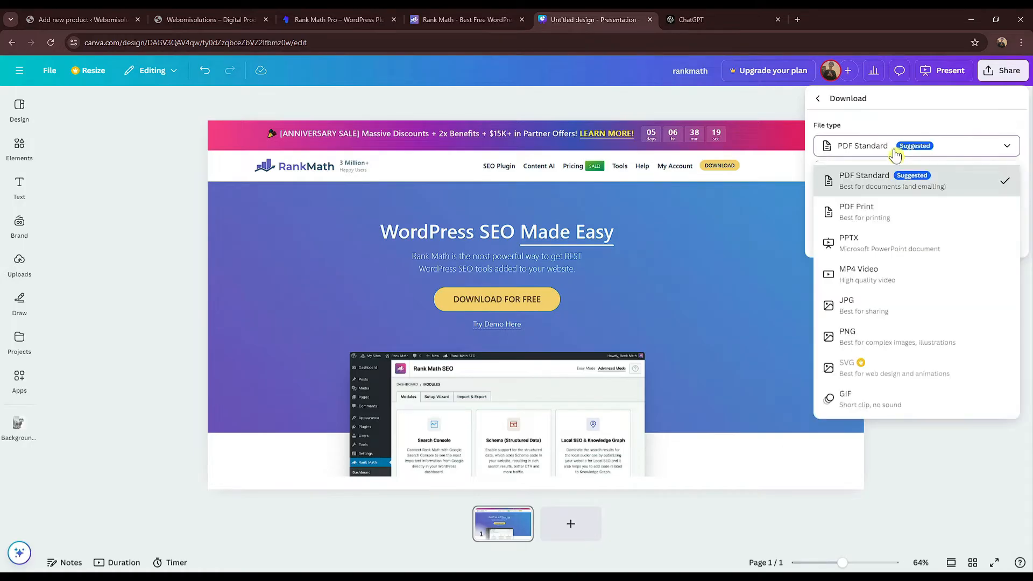
click(879, 318)
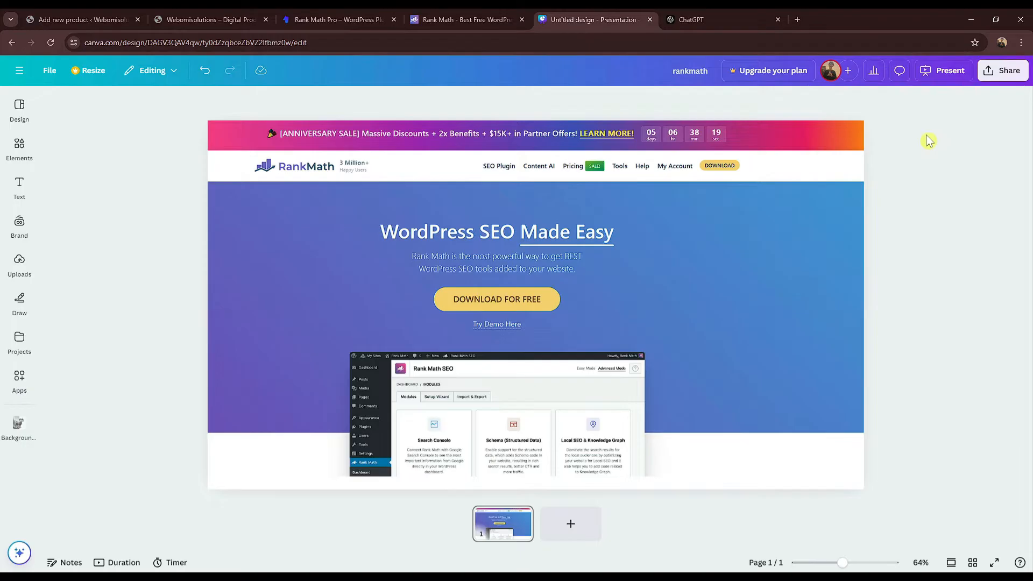
click(994, 80)
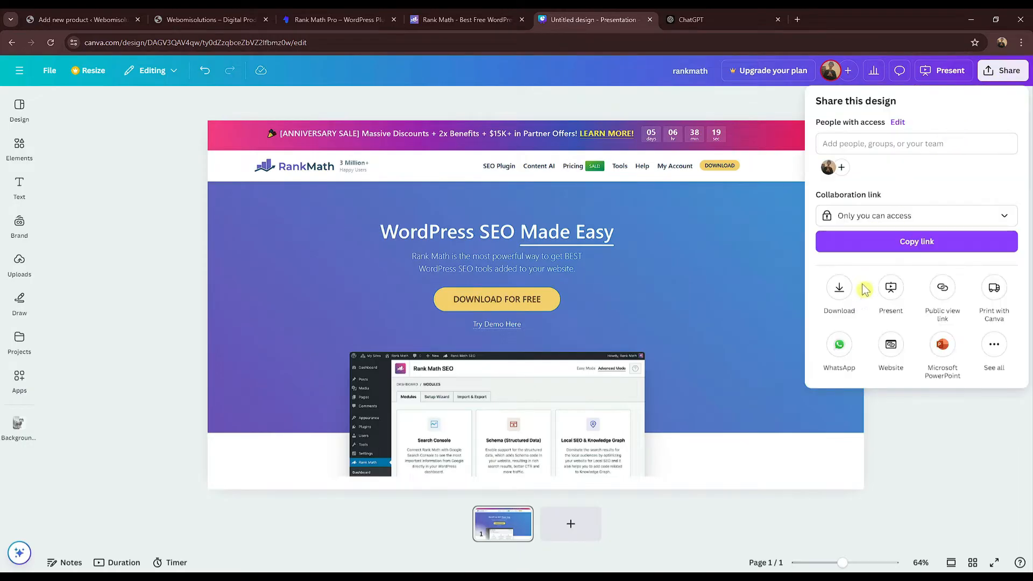
click(843, 291)
click(913, 151)
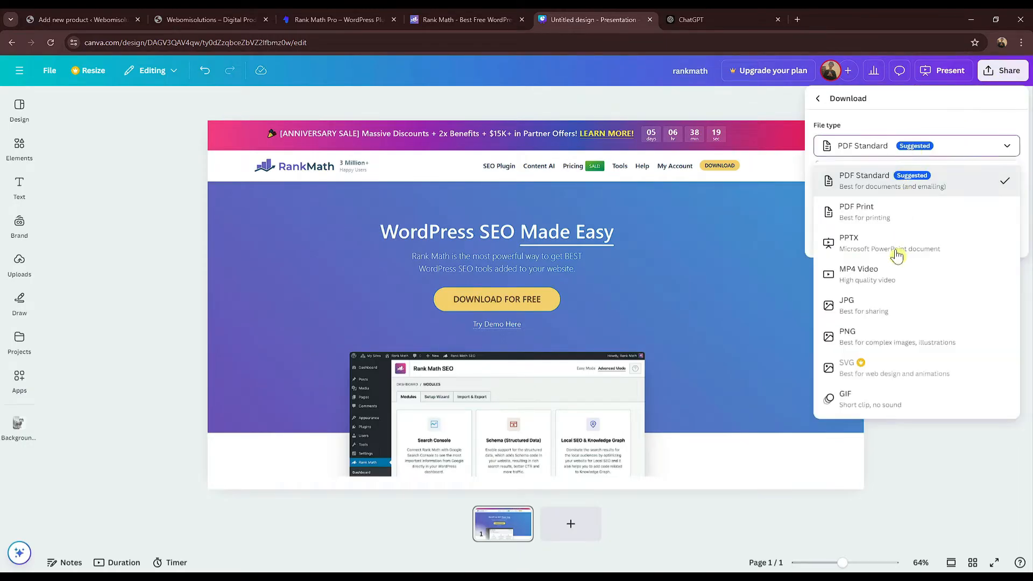
click(885, 314)
click(936, 328)
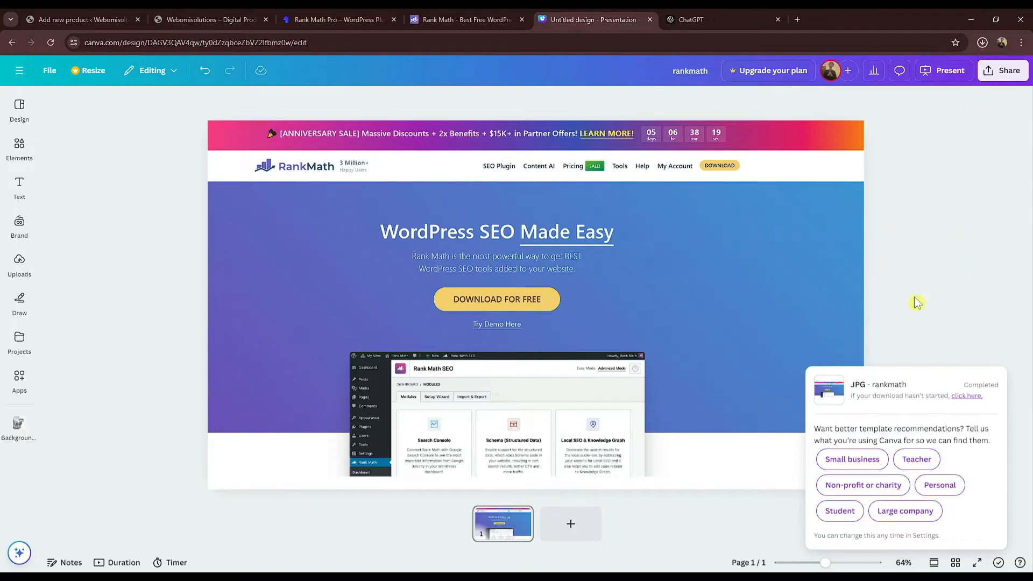
click(83, 20)
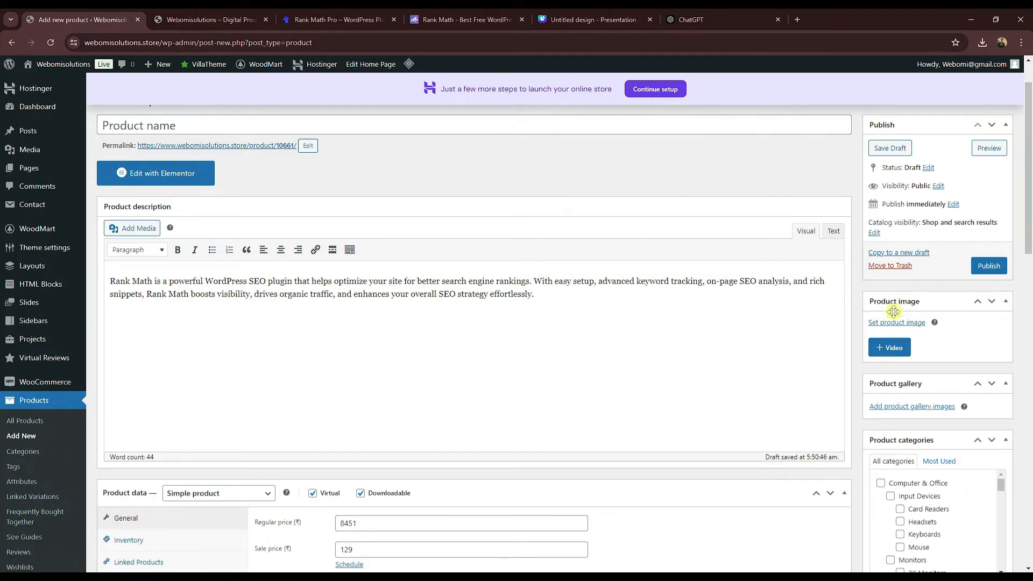
Step: Upload rankmath.jpg from recent downloads into the media library and make it the product image
click(898, 323)
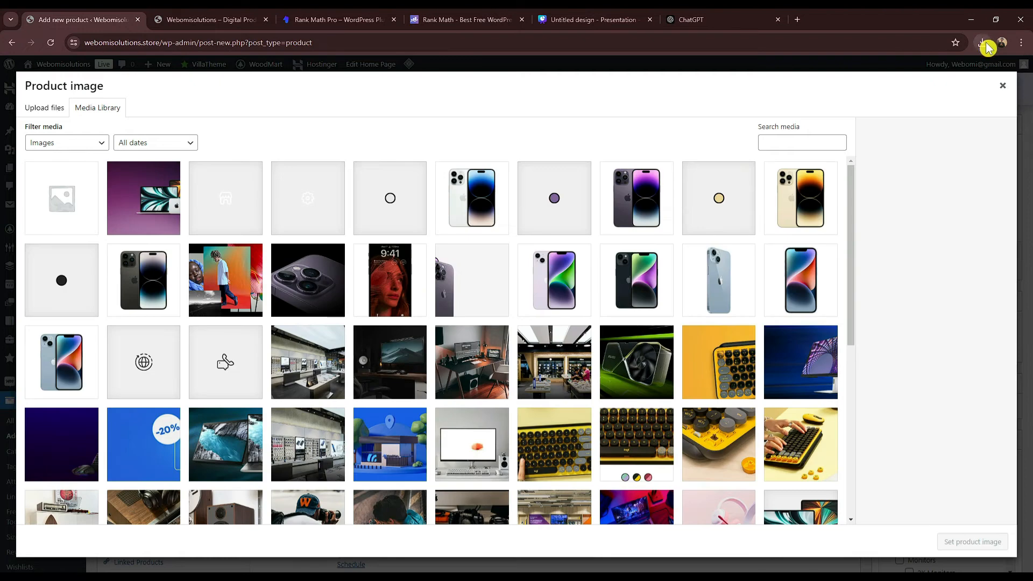
click(983, 43)
drag(872, 91, 424, 111)
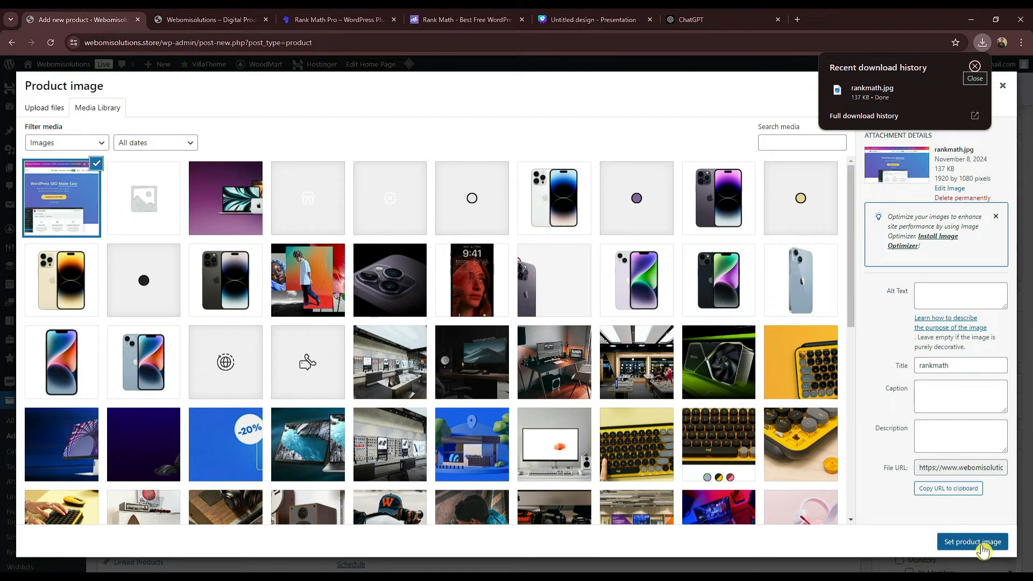
click(982, 550)
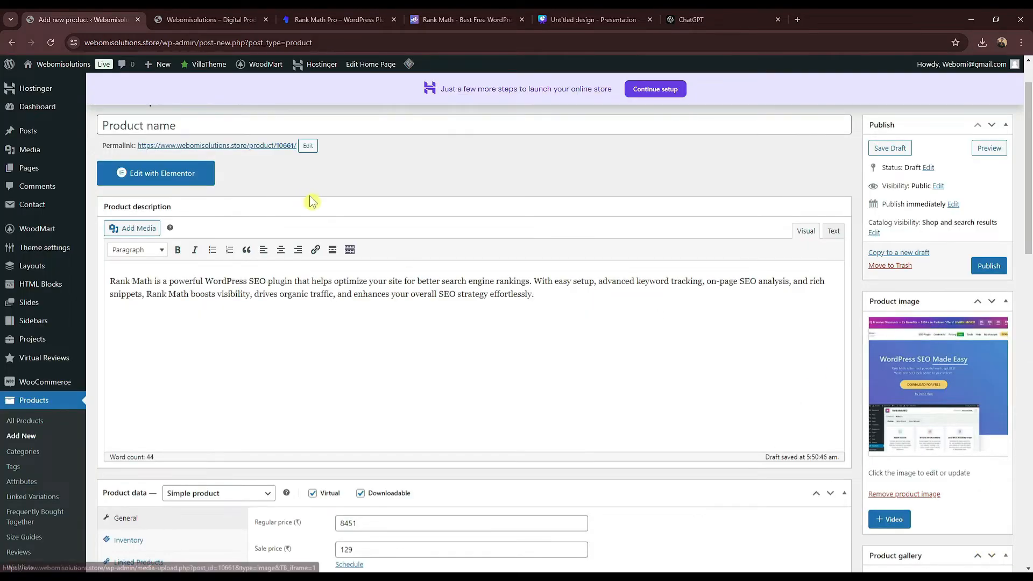
Step: Name the product 'Rank Math Pro – WordPress Plugin', copying the title from the storefront product page
scroll(309, 201, up, 2)
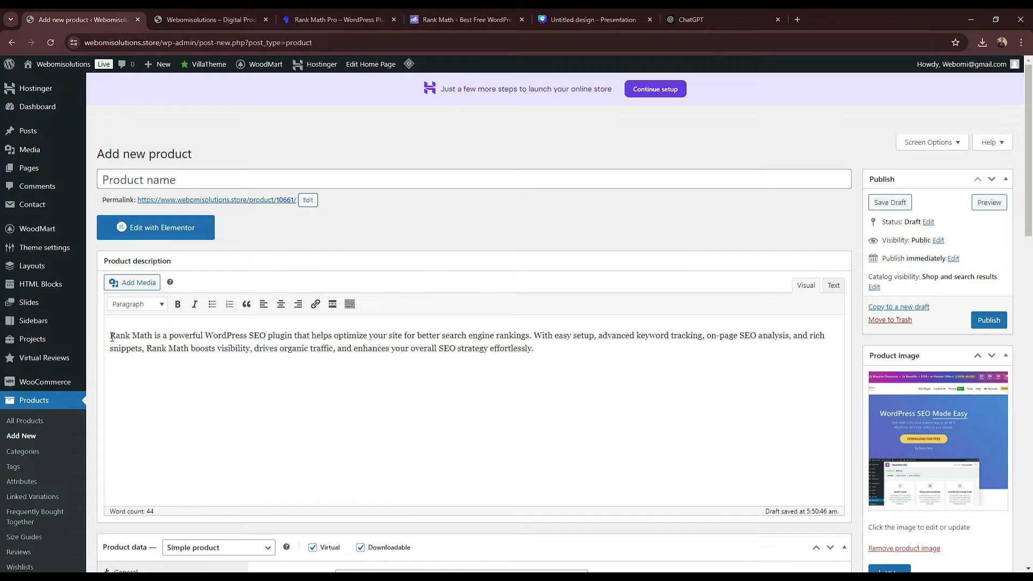
click(332, 19)
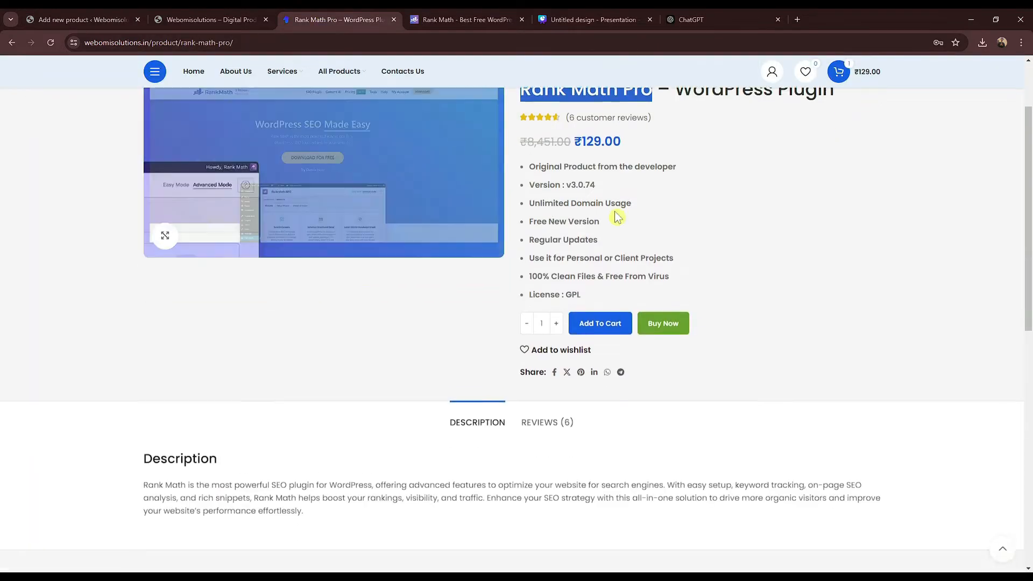
scroll(617, 217, up, 3)
triple_click(662, 186)
key(ctrl+c)
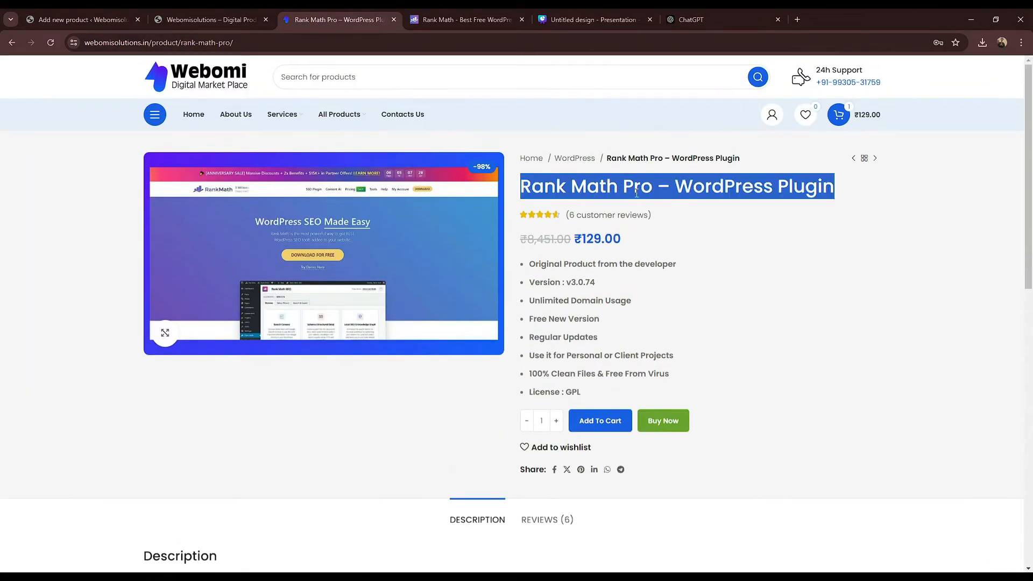
click(120, 15)
click(266, 173)
key(ctrl+v)
click(368, 215)
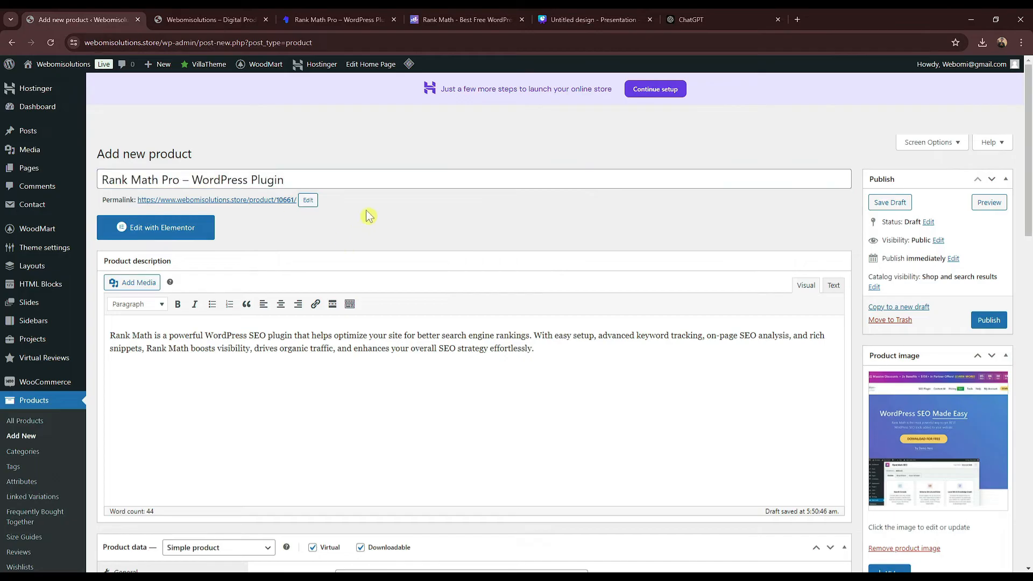
Step: Replace the numeric permalink slug 10661 with 'Rank Math Pro', giving rank-math-pro
click(308, 200)
click(275, 180)
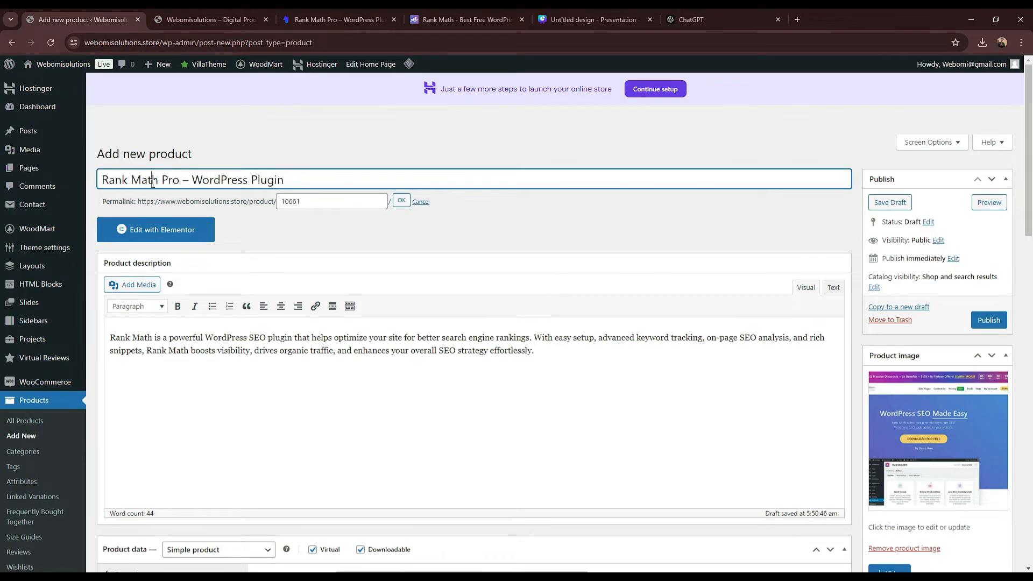
drag(153, 183, 102, 182)
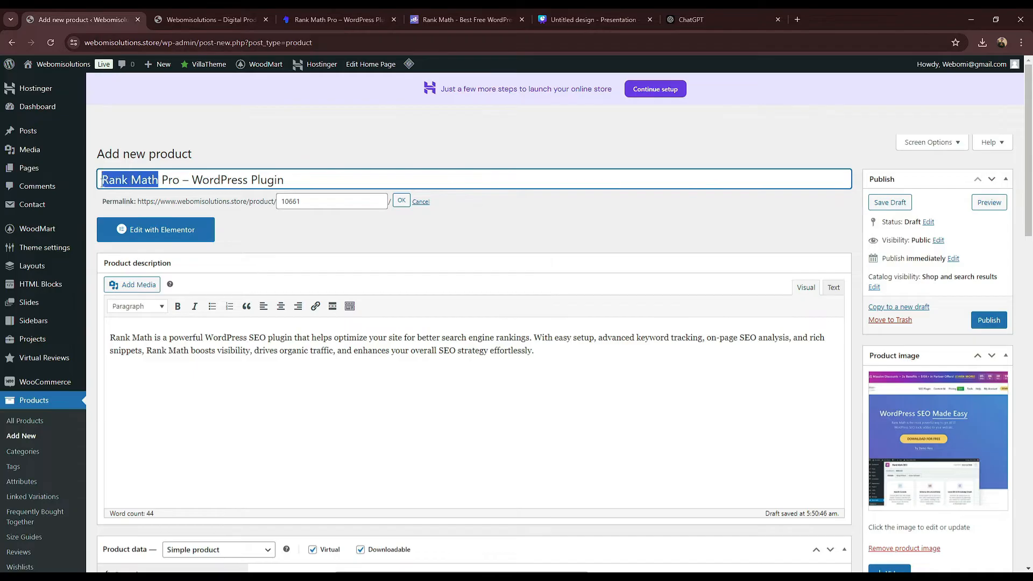
click(324, 202)
key(ctrl+a)
text(Rank Math Pro)
click(401, 203)
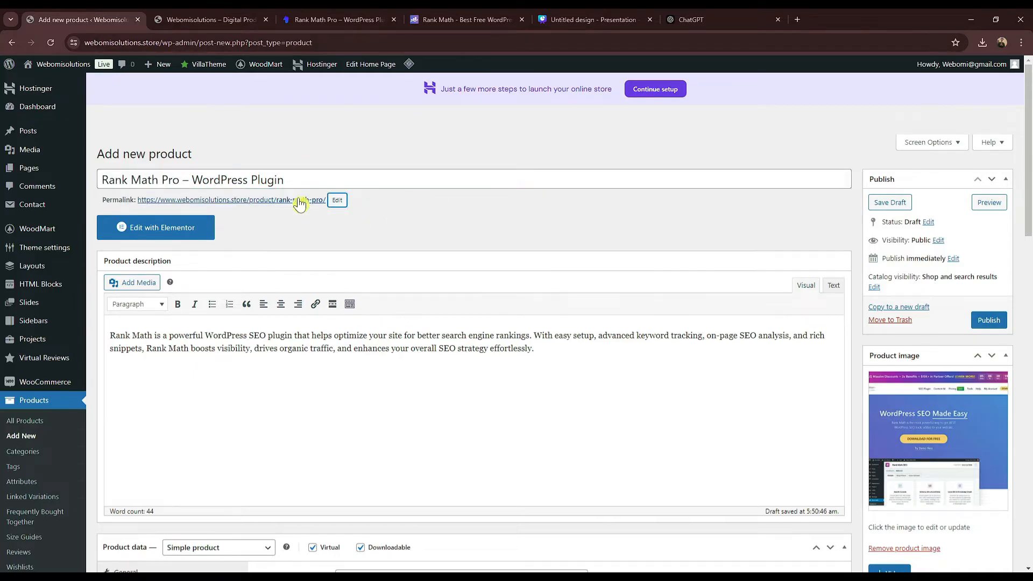
Step: Create a new 'Wordpress Plugin' product category and assign the product to it
scroll(603, 252, down, 7)
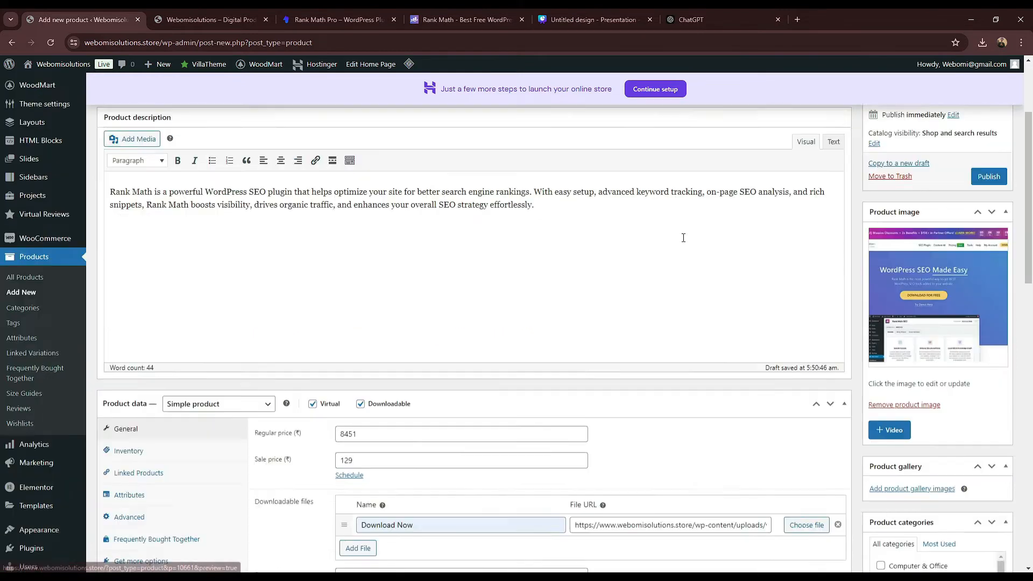
scroll(289, 329, down, 6)
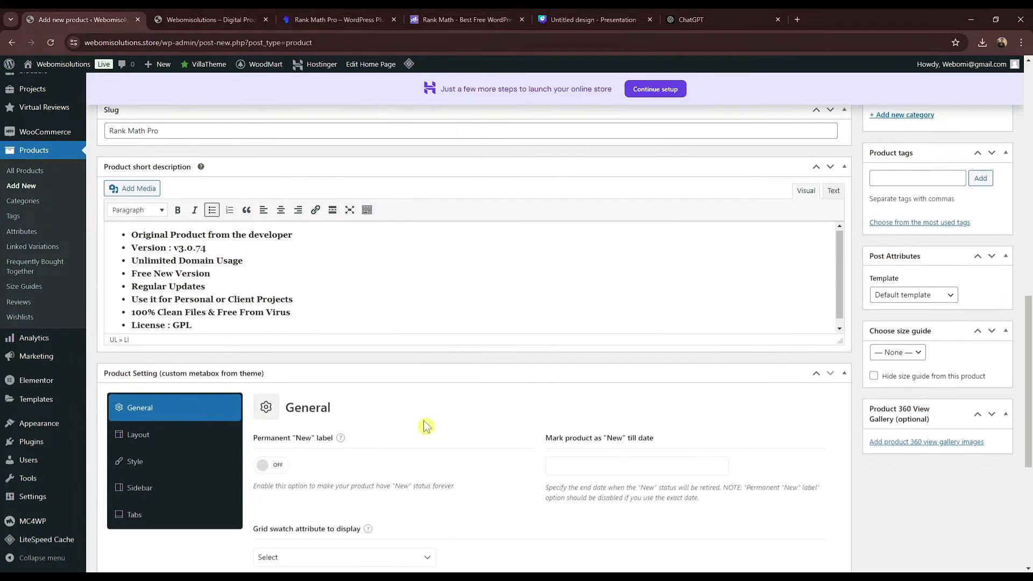
scroll(484, 417, up, 10)
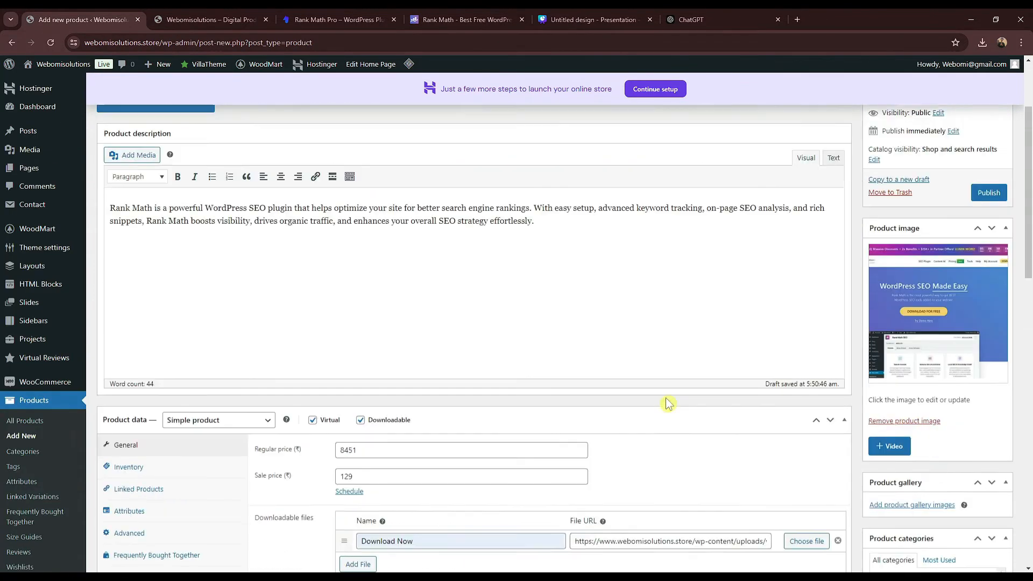
scroll(927, 355, down, 3)
scroll(881, 441, down, 4)
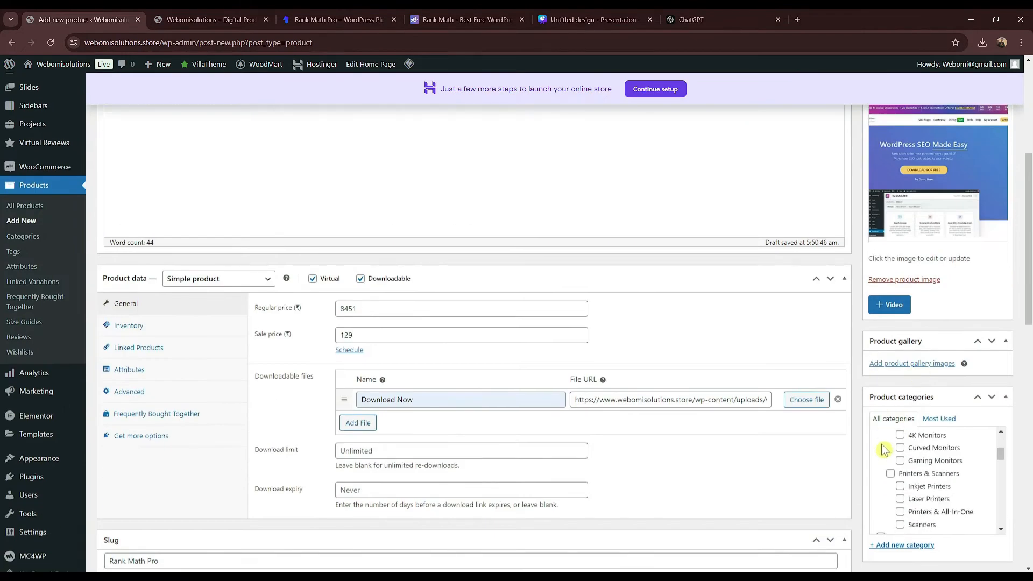
scroll(957, 438, up, 1)
drag(1028, 246, 1029, 353)
scroll(975, 225, up, 2)
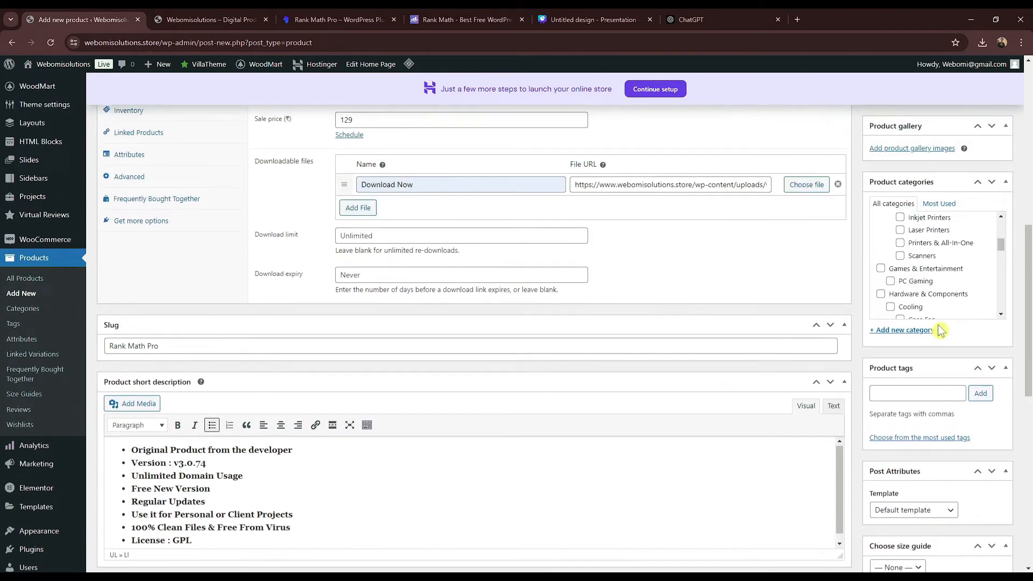
scroll(935, 273, up, 3)
click(909, 330)
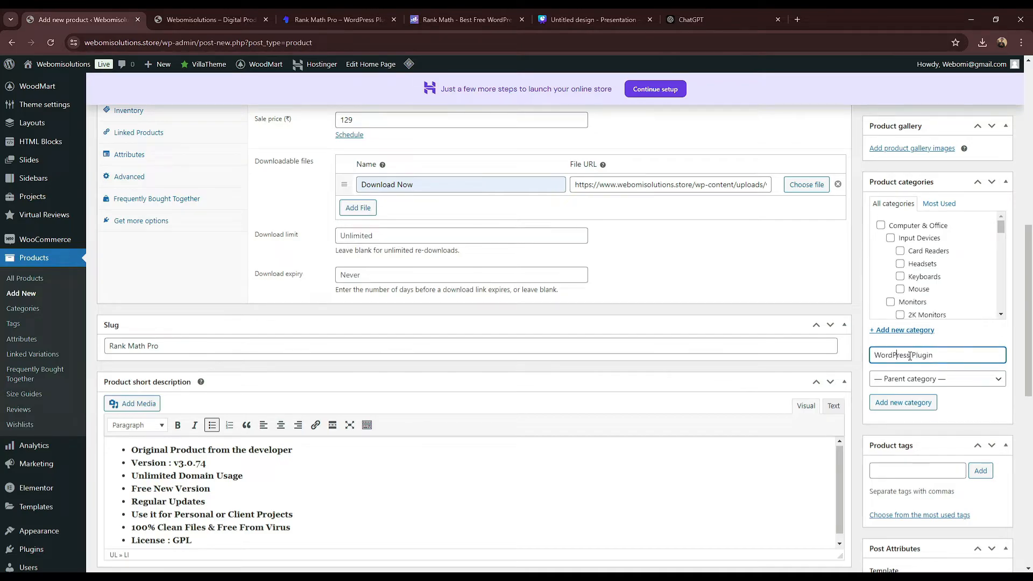
click(922, 402)
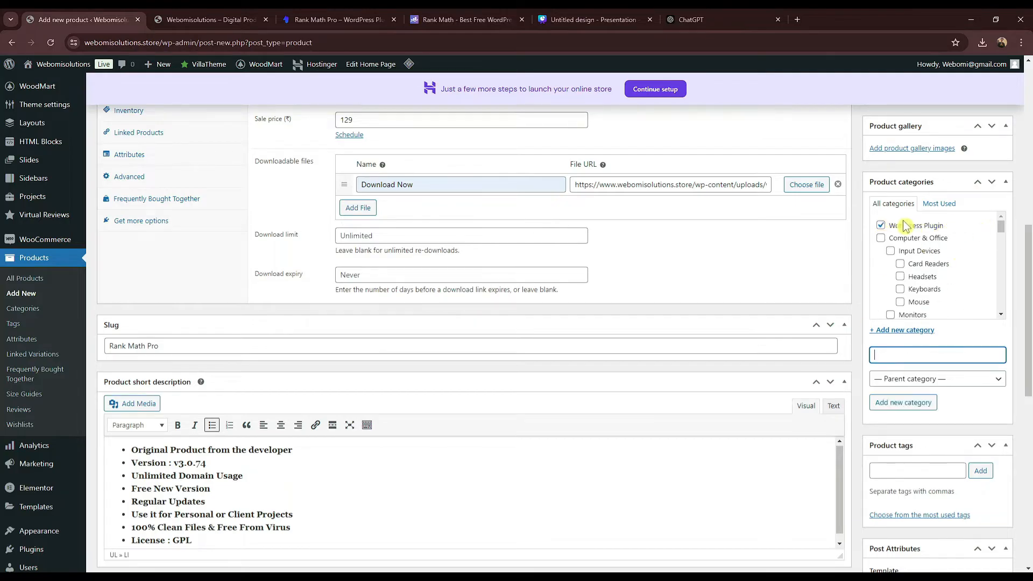
Step: Publish the Rank Math Pro product
scroll(969, 237, up, 3)
scroll(963, 317, up, 5)
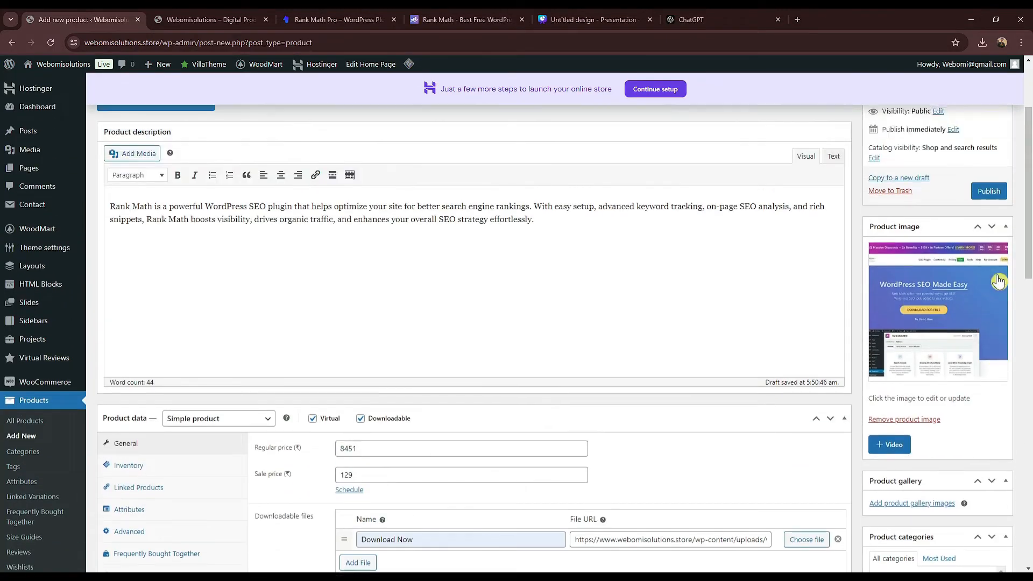
scroll(935, 456, down, 2)
scroll(1001, 393, up, 3)
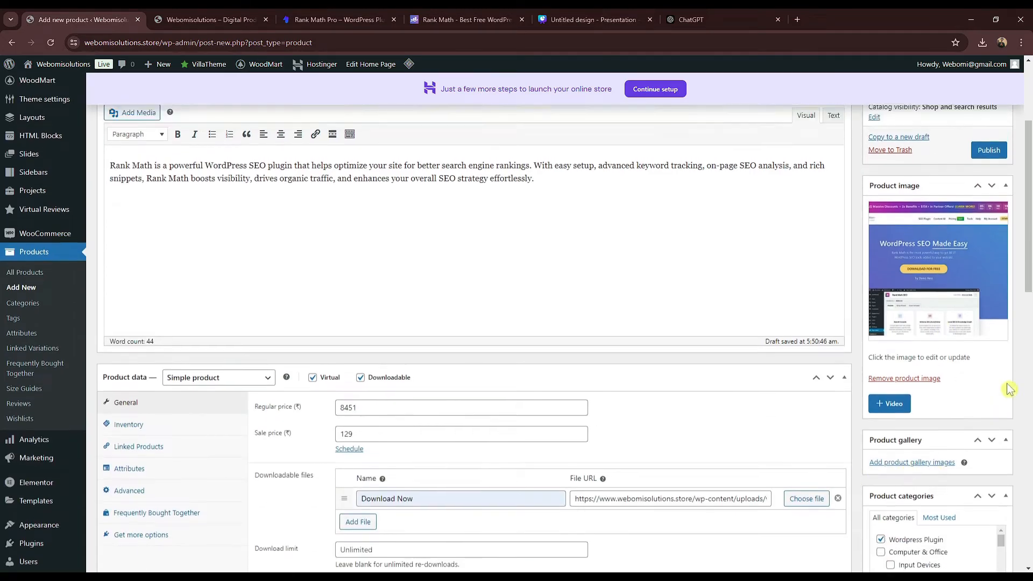
scroll(893, 517, down, 1)
scroll(891, 508, up, 1)
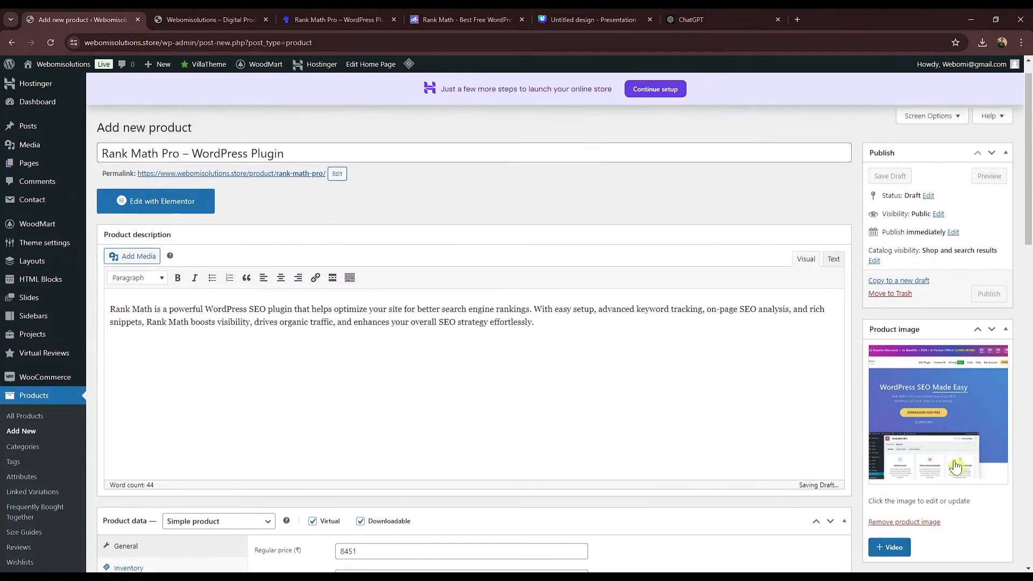
click(984, 322)
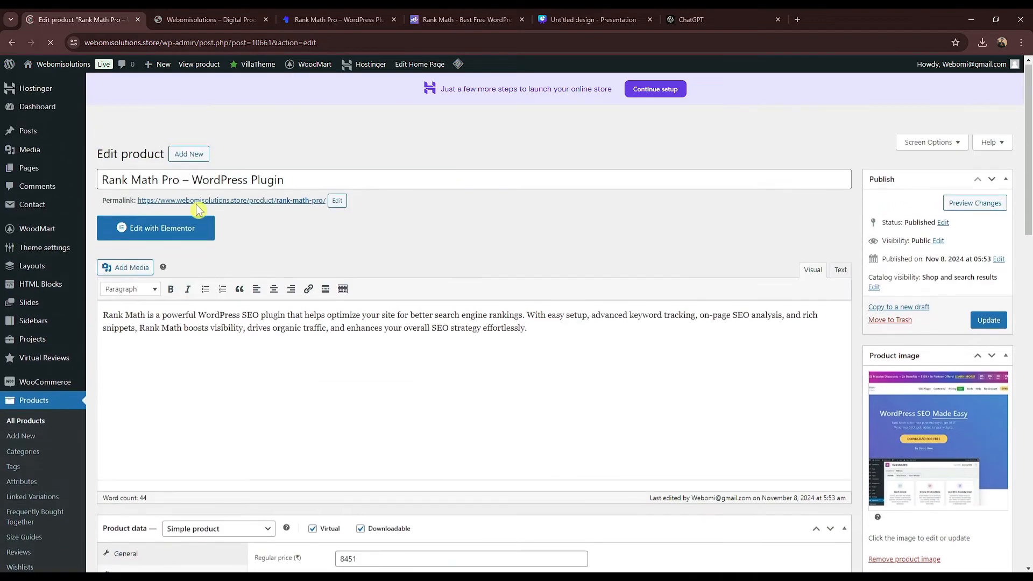
right_click(295, 204)
Step: View the live Rank Math Pro product page in a new tab, checking its features and ₹129.00 price
click(313, 217)
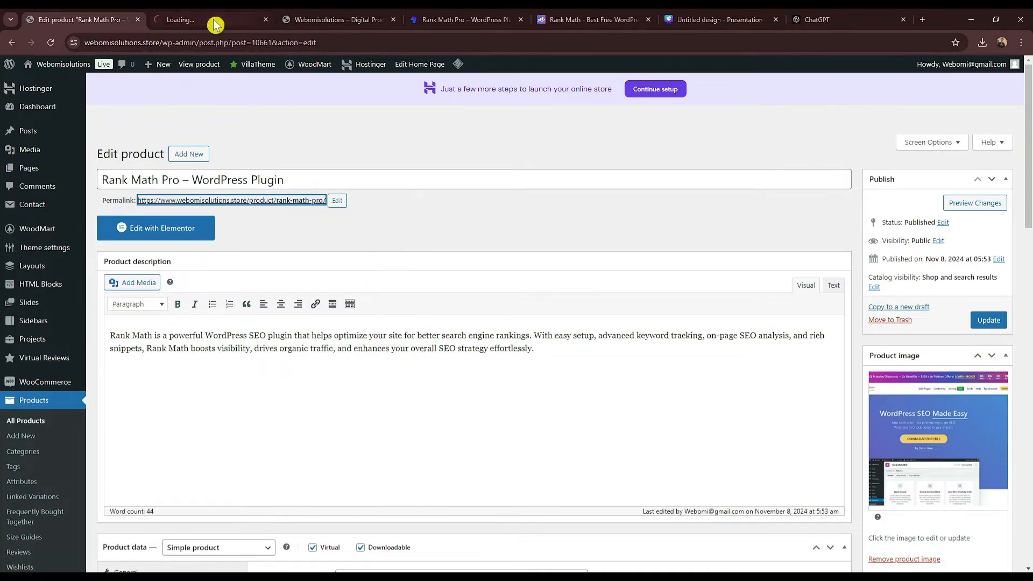
click(212, 21)
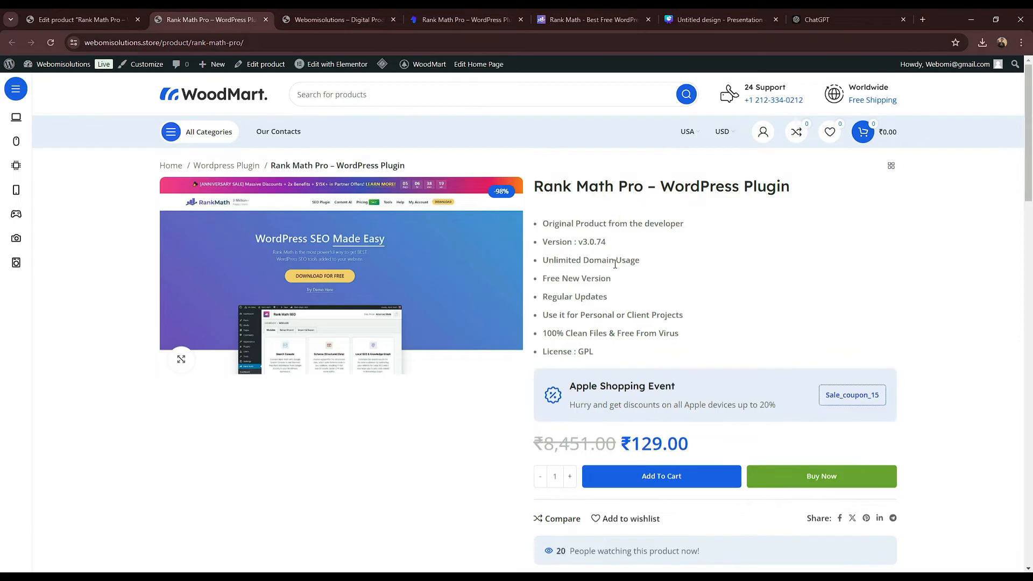
scroll(585, 378, down, 8)
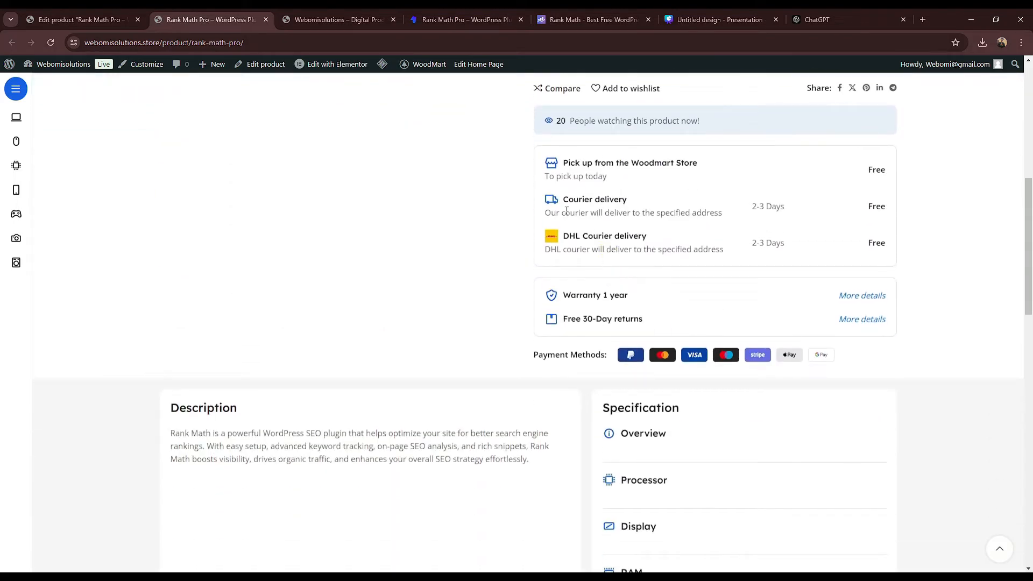
scroll(619, 289, down, 6)
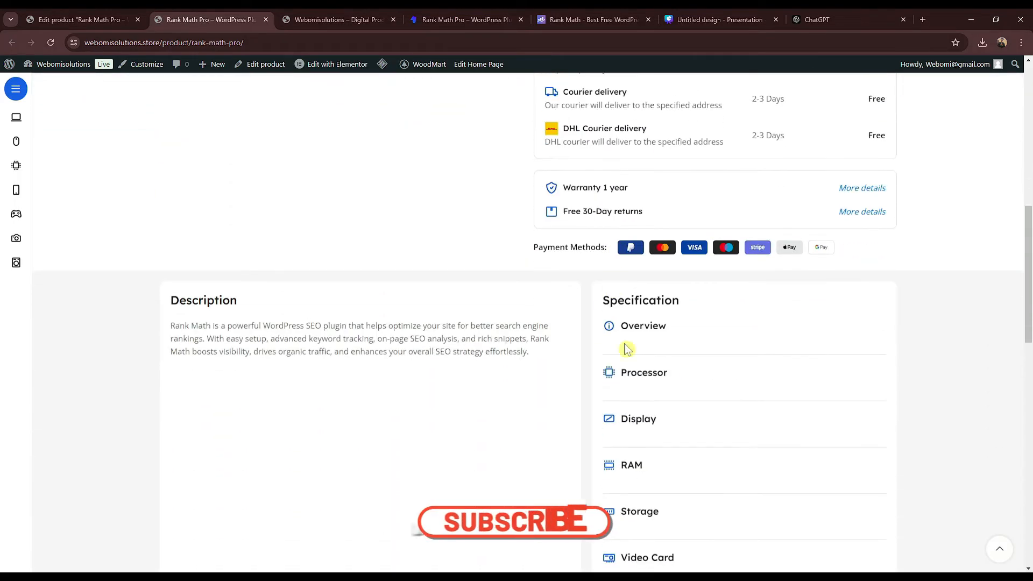
scroll(471, 238, down, 6)
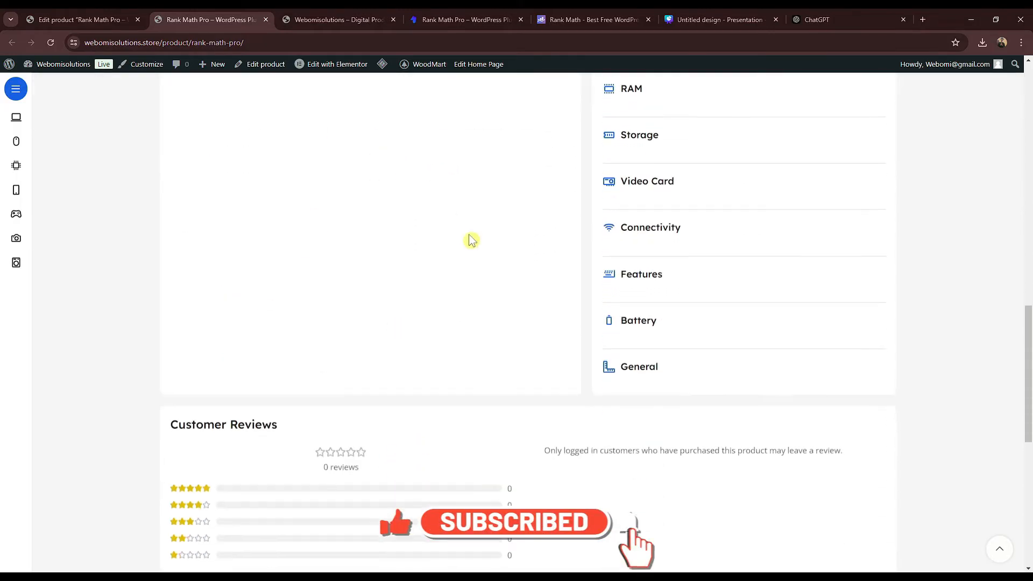
scroll(676, 356, up, 5)
scroll(623, 302, up, 12)
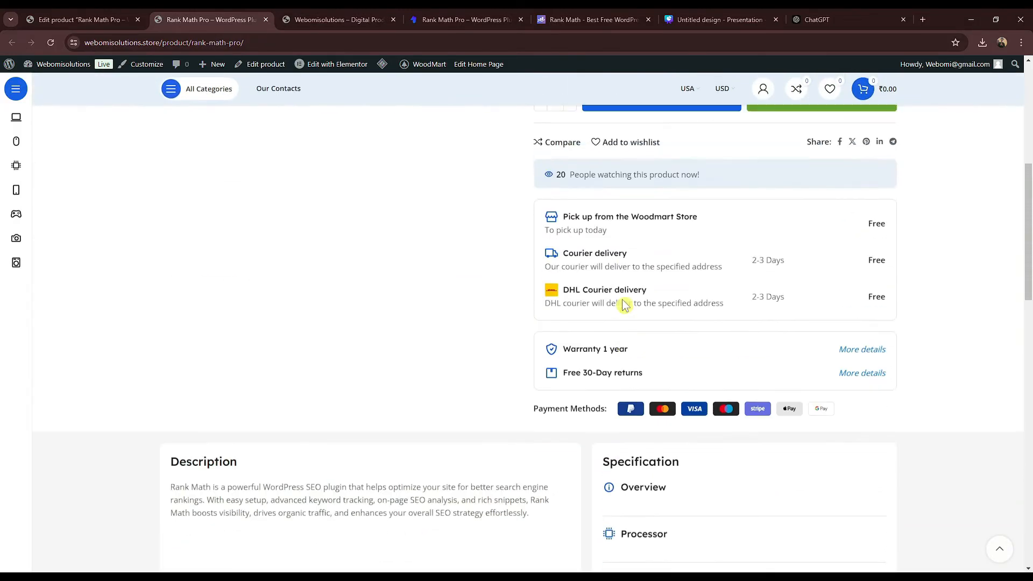
drag(1030, 230, 1030, 134)
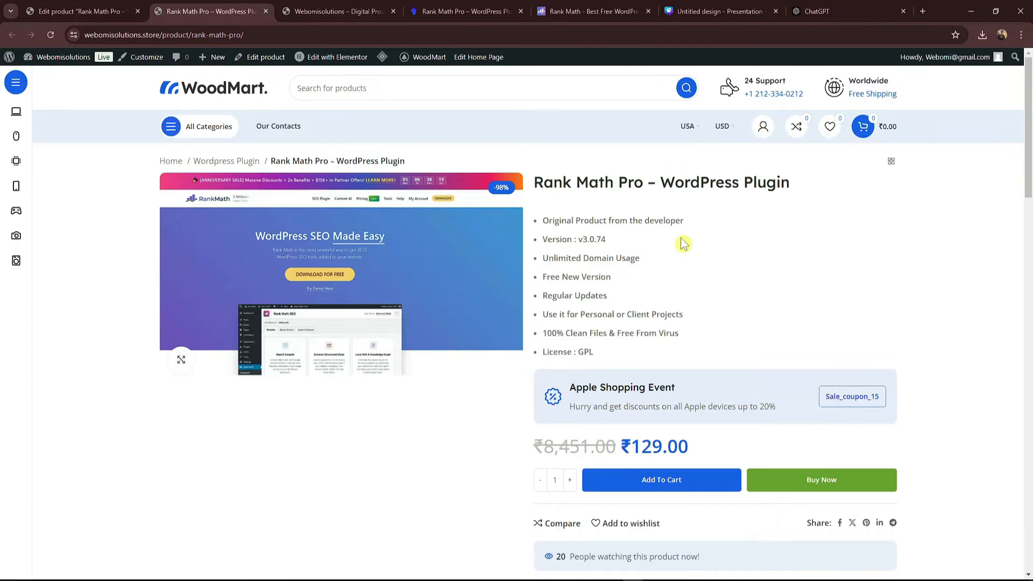
Step: Bulk-delete the first page of product categories, leaving 42, and show 100 categories per page
click(89, 10)
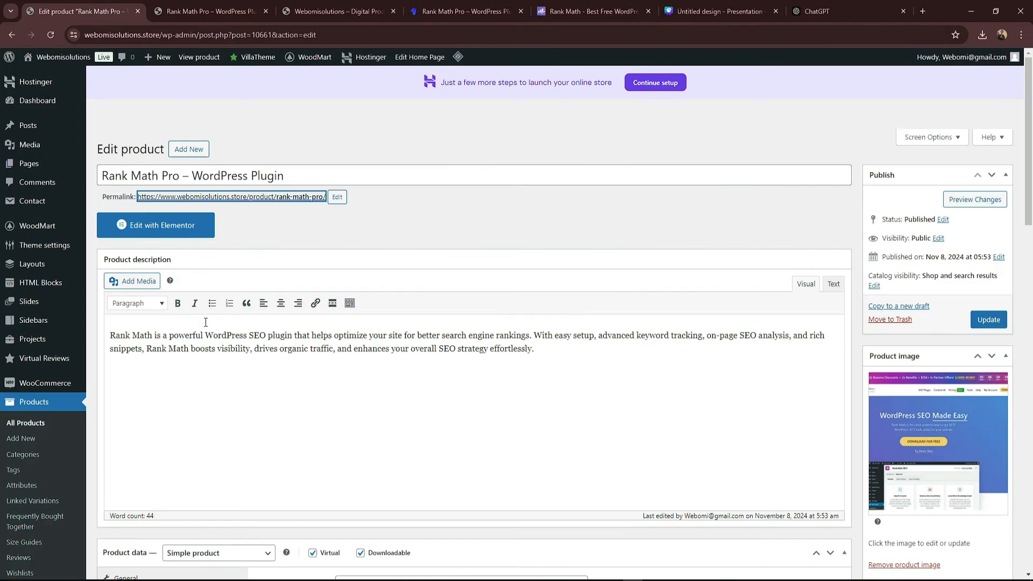
click(16, 458)
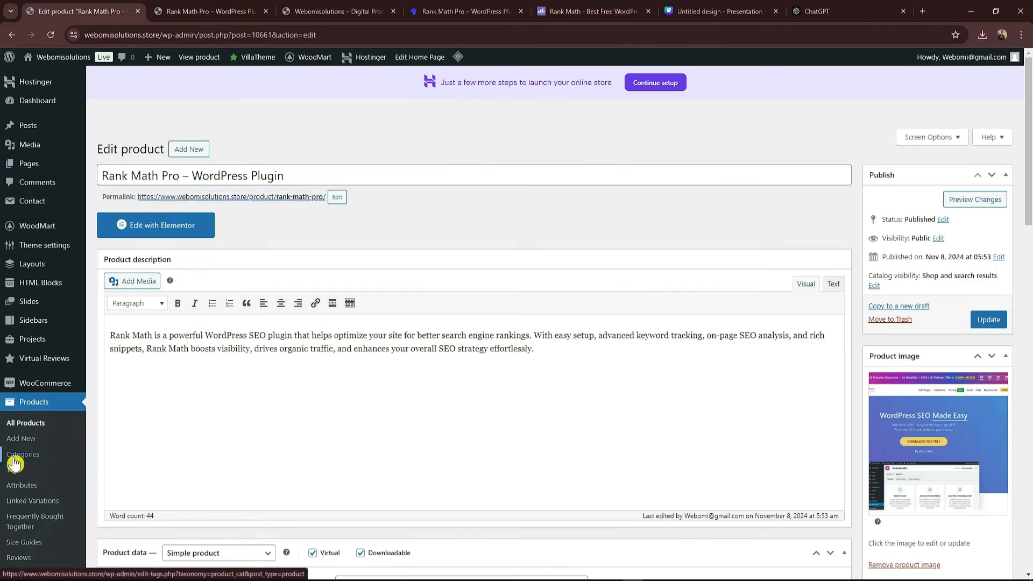
click(478, 228)
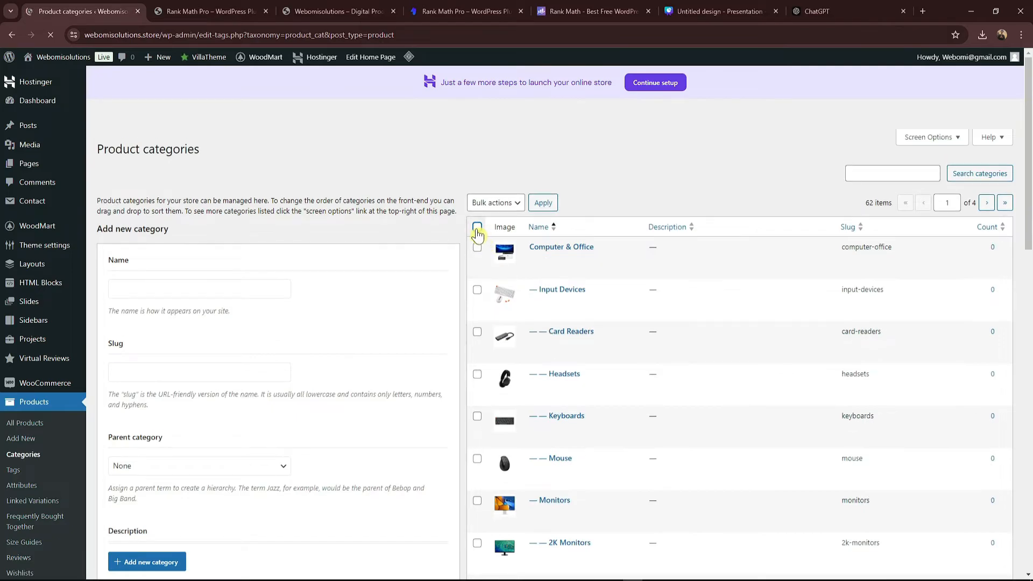
scroll(500, 301, down, 10)
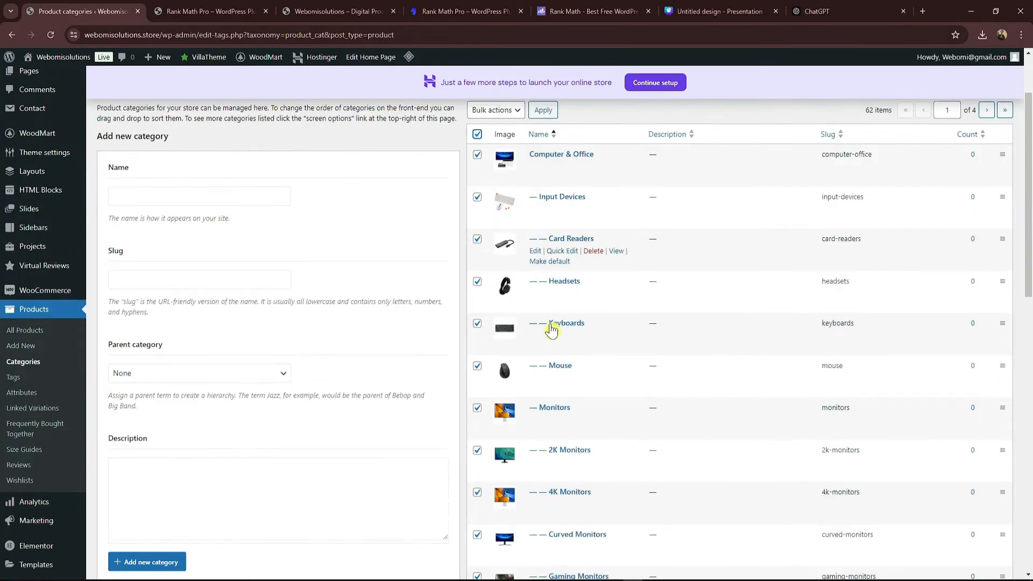
scroll(506, 359, up, 10)
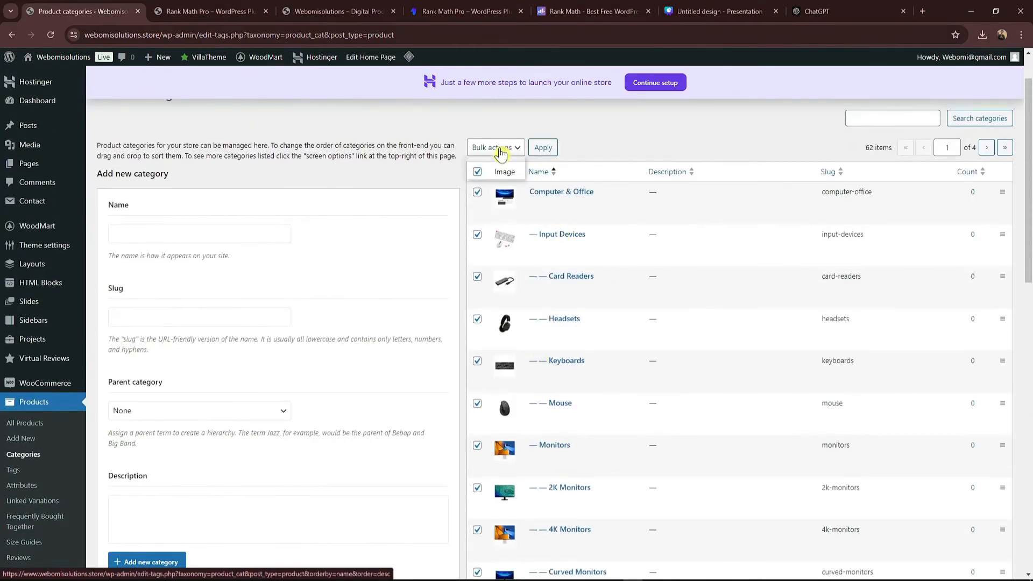
click(495, 147)
click(491, 168)
click(543, 147)
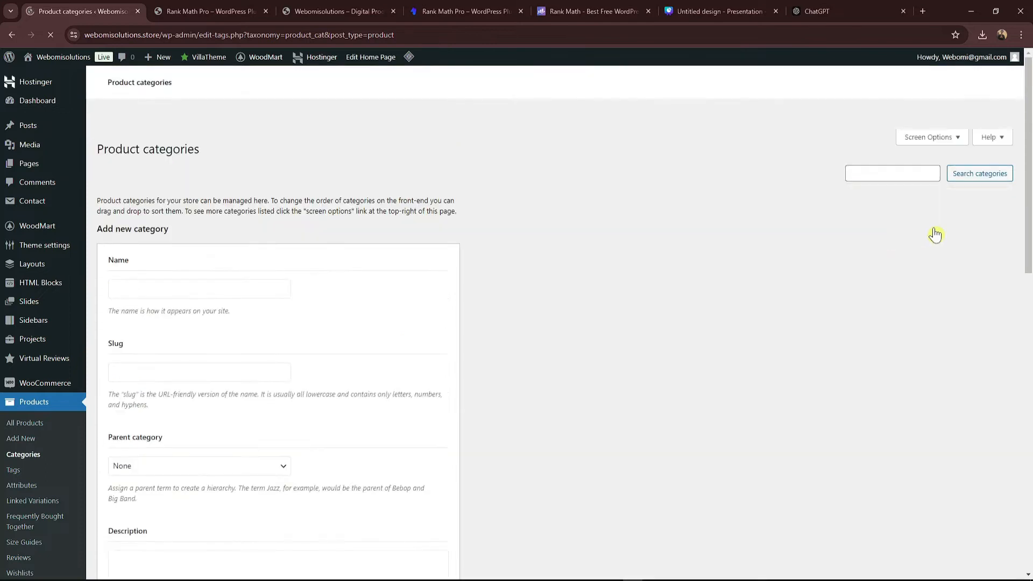
click(916, 138)
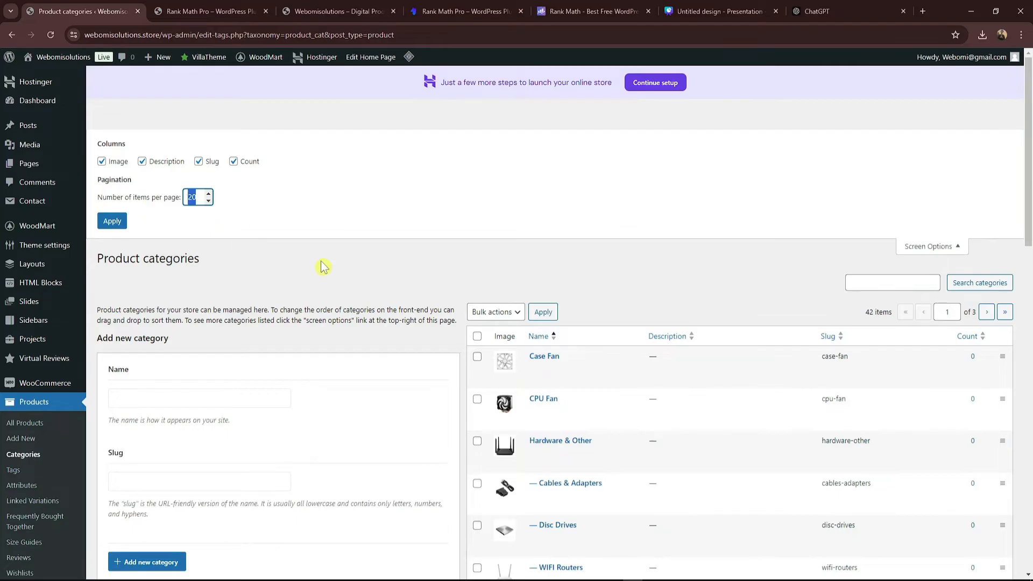
click(119, 221)
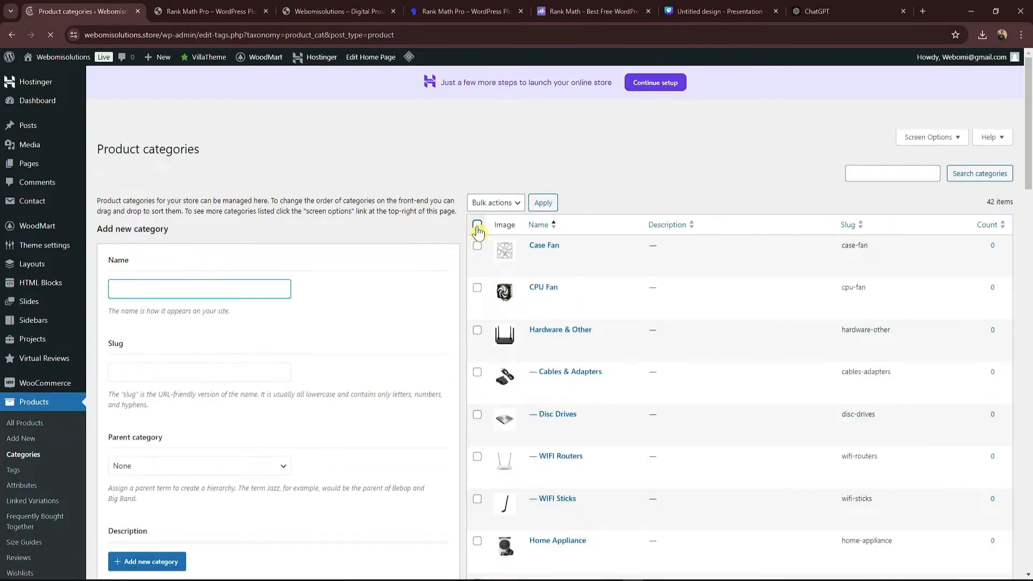
Step: Bulk-delete every product category except Wordpress Plugin and Accessories, then go to All Pages
click(477, 224)
drag(1028, 199, 1029, 562)
click(476, 430)
drag(1029, 500, 1028, 121)
click(492, 202)
click(494, 230)
click(548, 203)
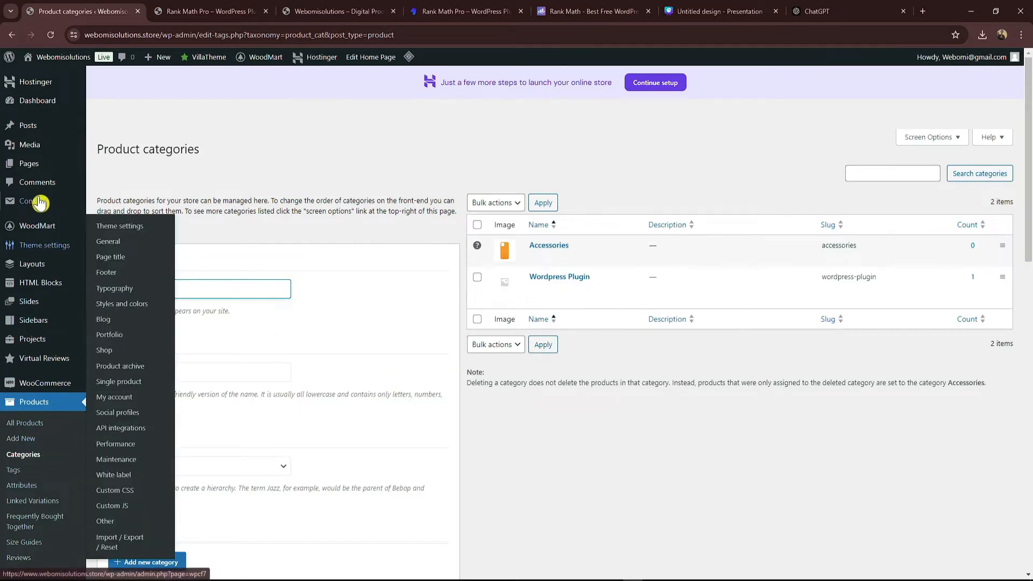
mouse_move(78, 167)
click(114, 165)
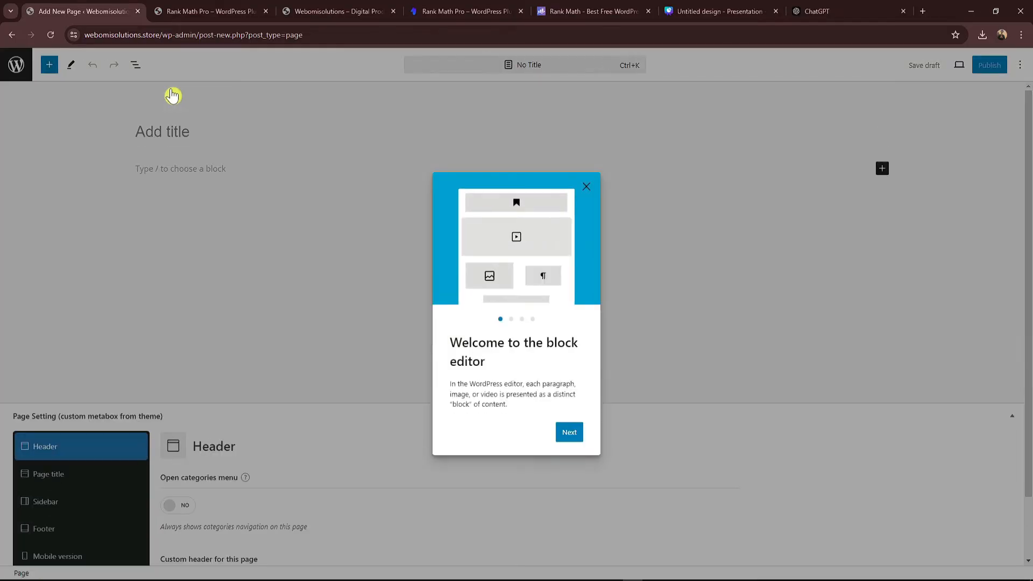
Step: Publish a blank page titled 'About Us'
click(235, 132)
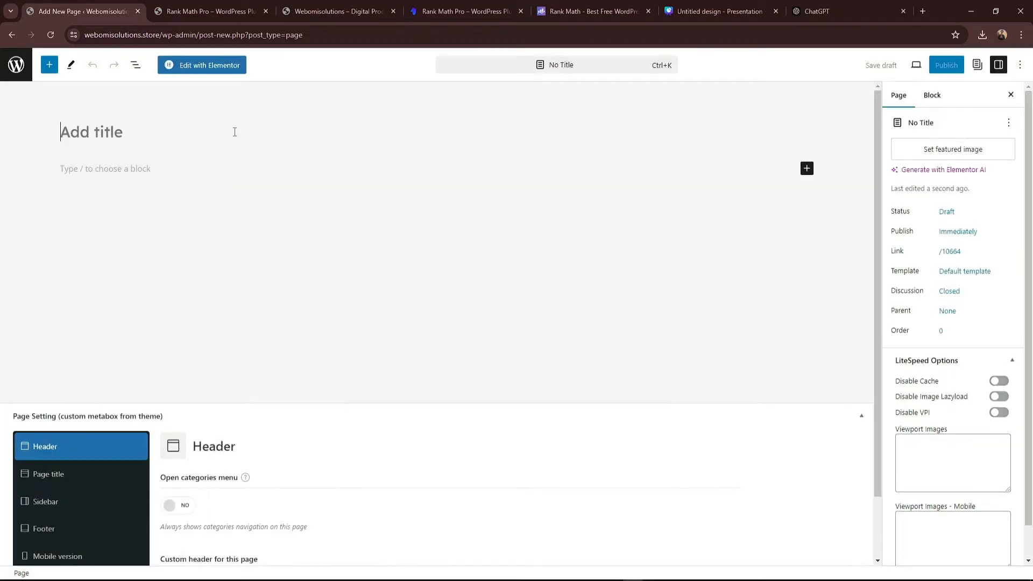
text(About US)
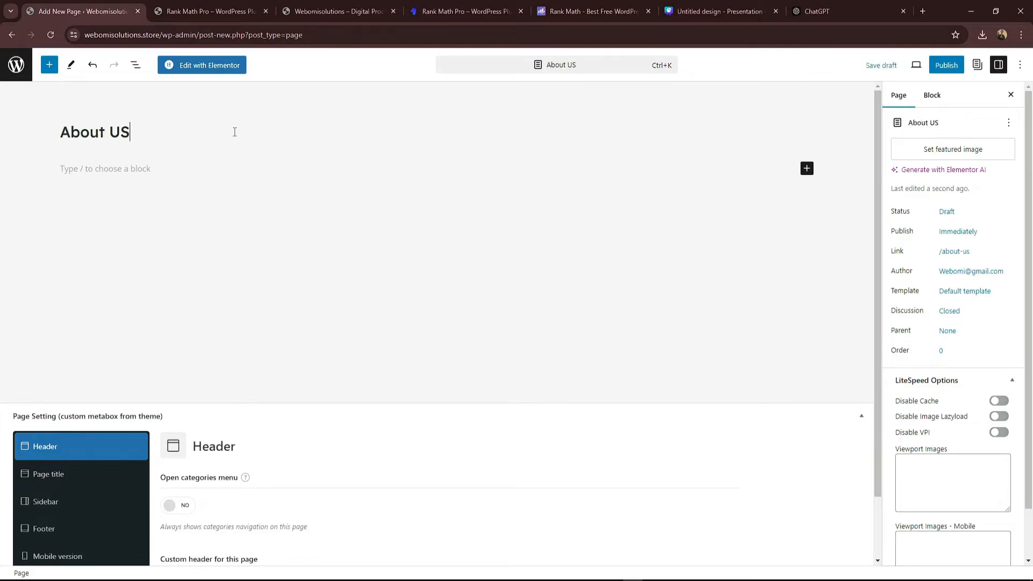
key(BackSpace)
text(s)
click(955, 69)
click(941, 65)
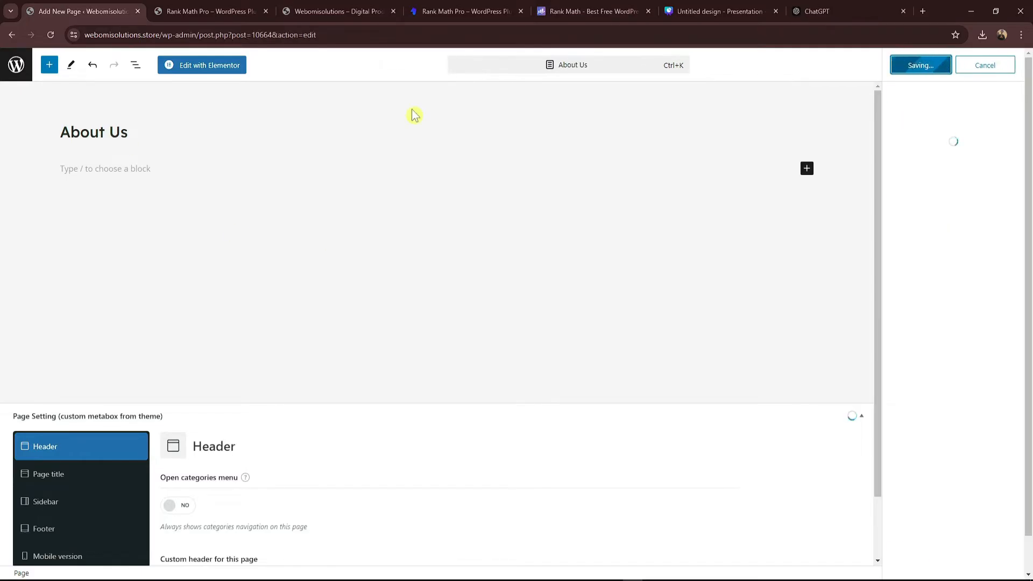
Step: Publish a second blank page titled 'Contact Us'
click(1004, 192)
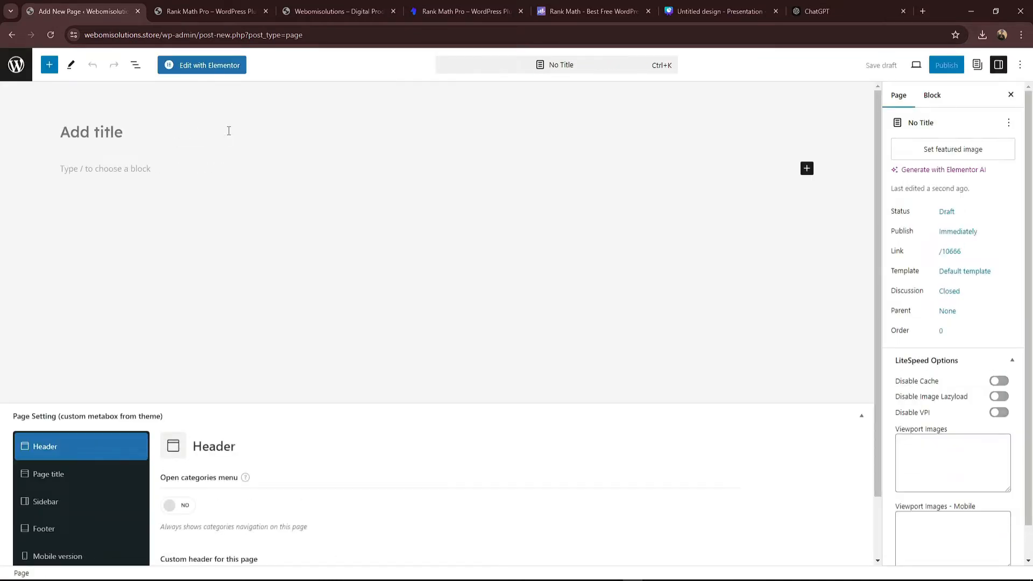
text(Con)
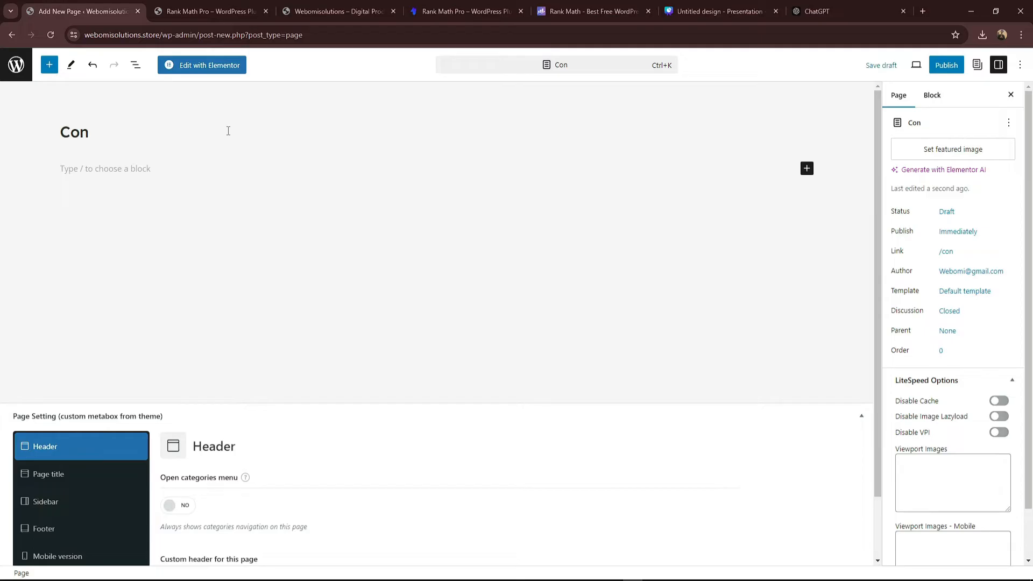
text(tact Us)
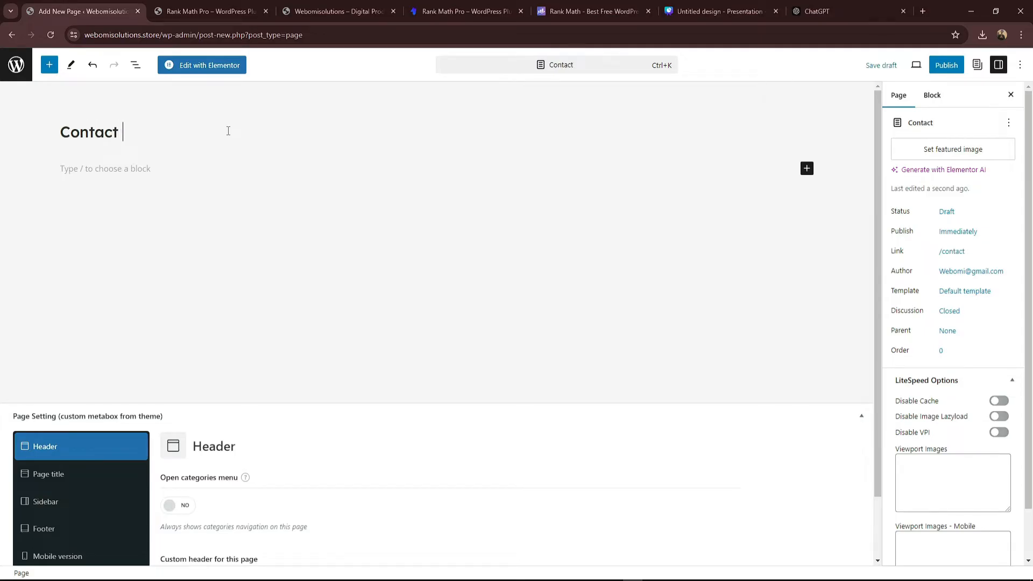
click(941, 64)
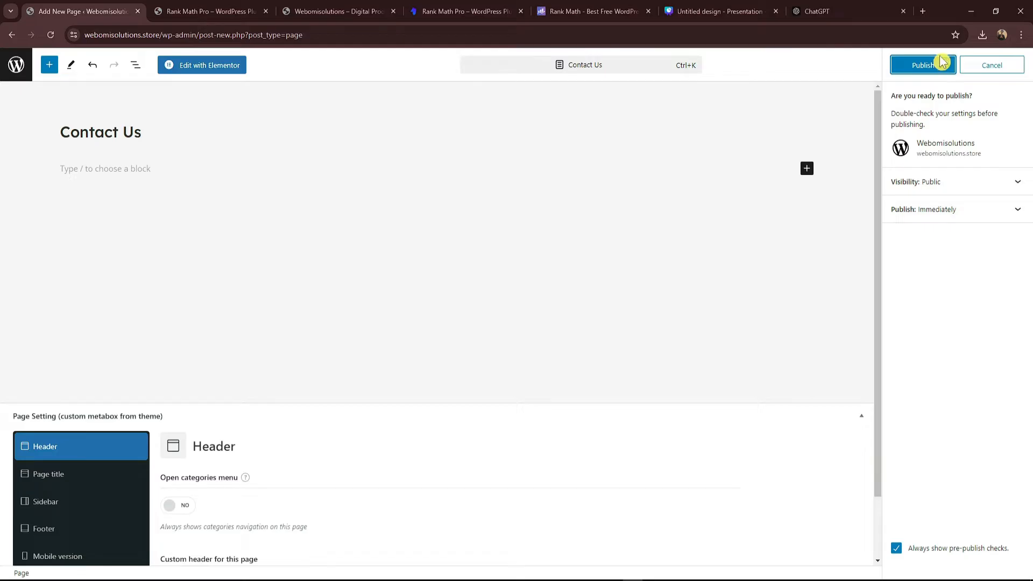
click(940, 63)
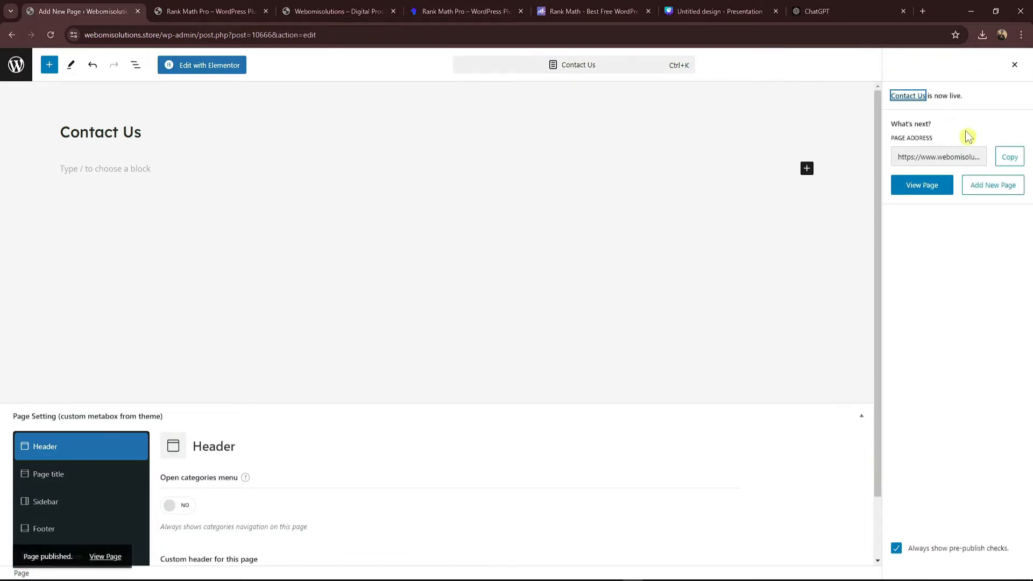
click(992, 185)
Step: Publish a new page titled 'Privacy Policy', copied from the storefront's Privacy Policy heading
click(474, 10)
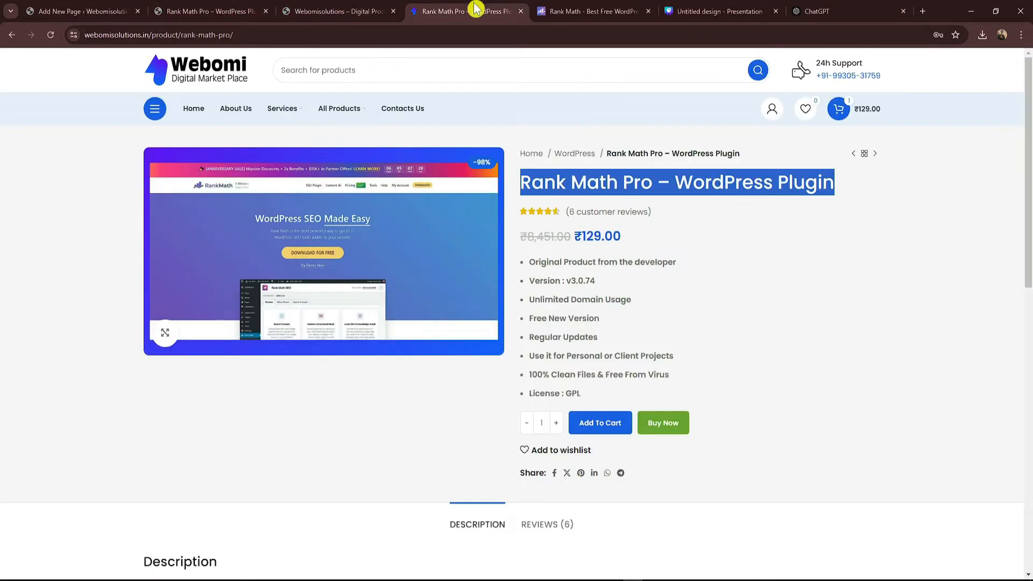
scroll(775, 409, down, 15)
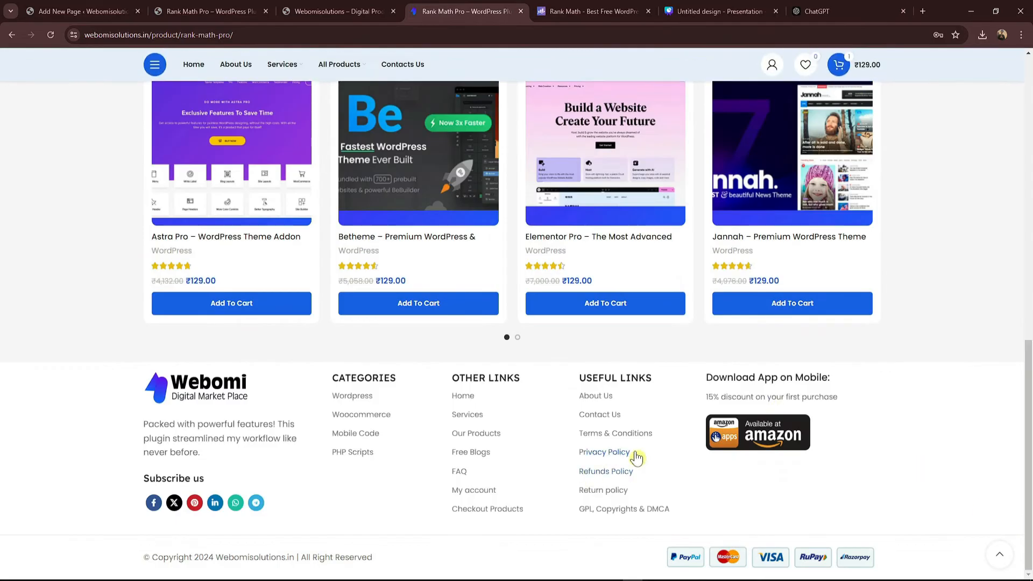
drag(569, 468, 622, 452)
click(659, 453)
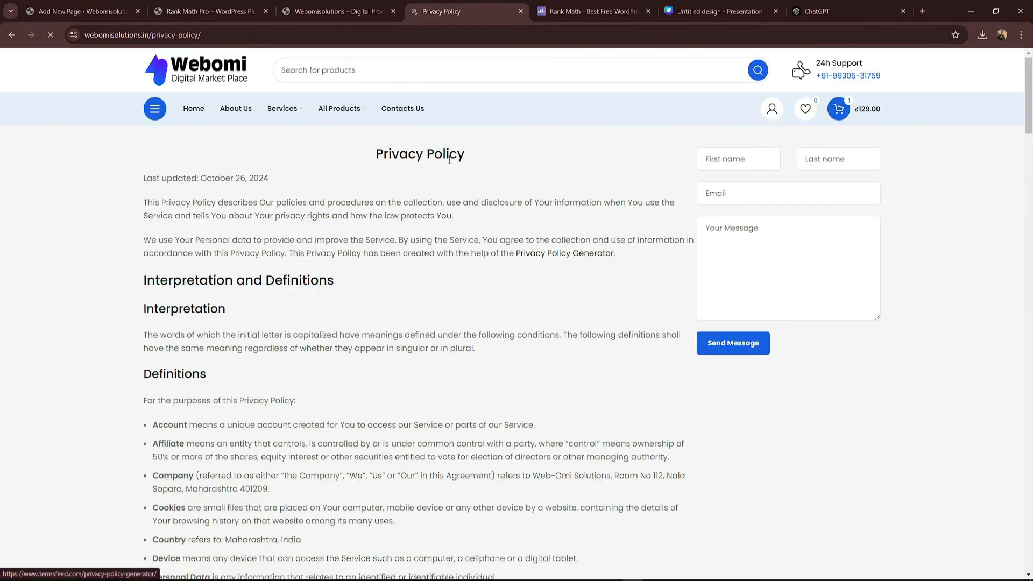
double_click(449, 146)
triple_click(449, 146)
key(ctrl+c)
click(86, 11)
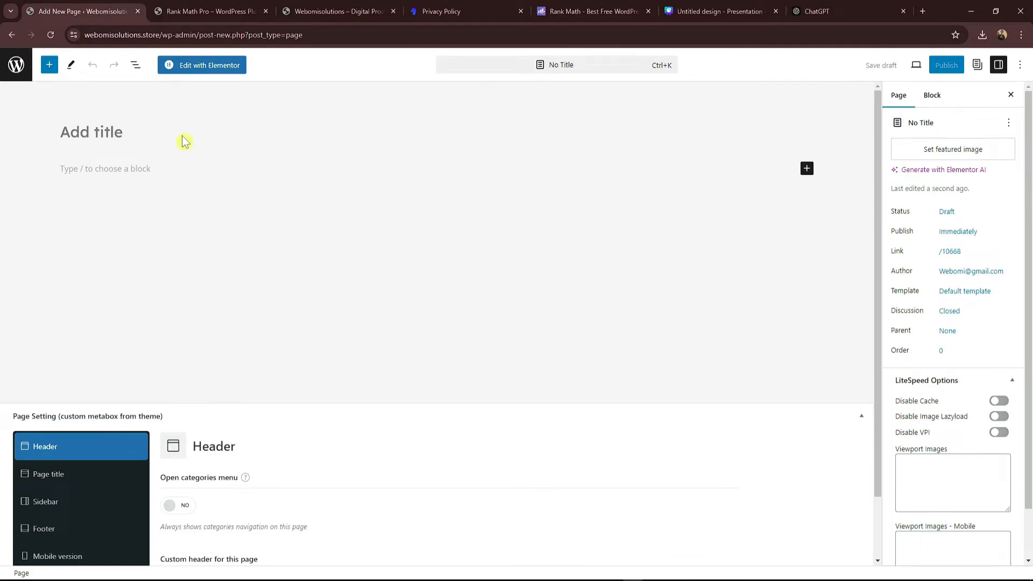
click(106, 124)
key(ctrl+v)
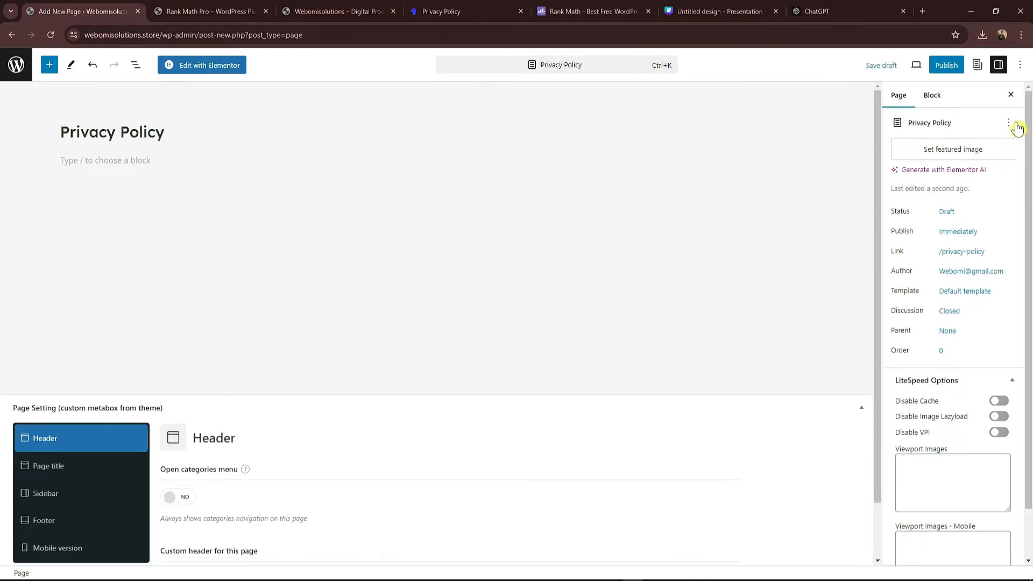
click(947, 65)
click(921, 65)
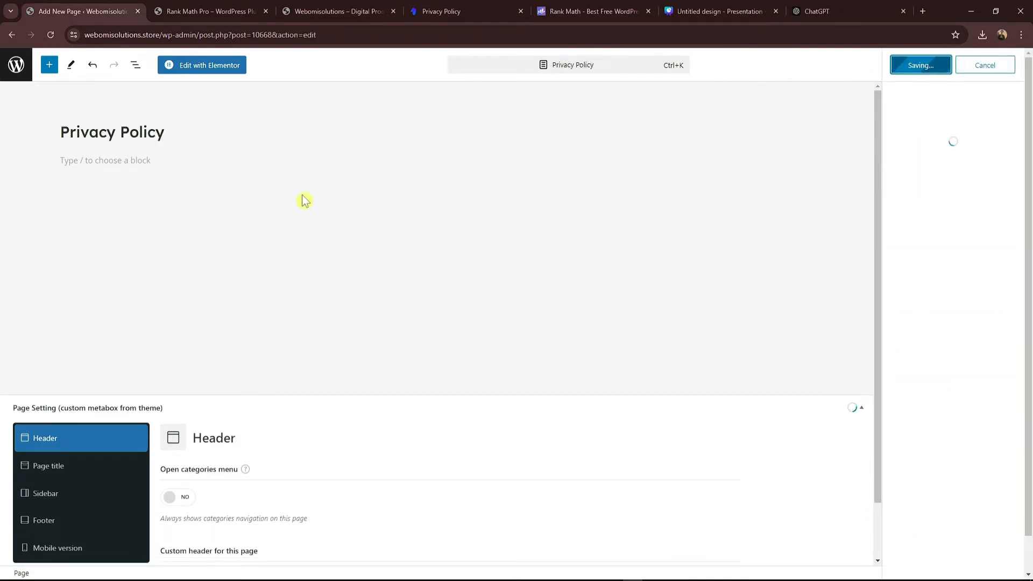
Step: Publish a new page titled 'Refund Policy', copied from the storefront's refund policy heading
click(462, 11)
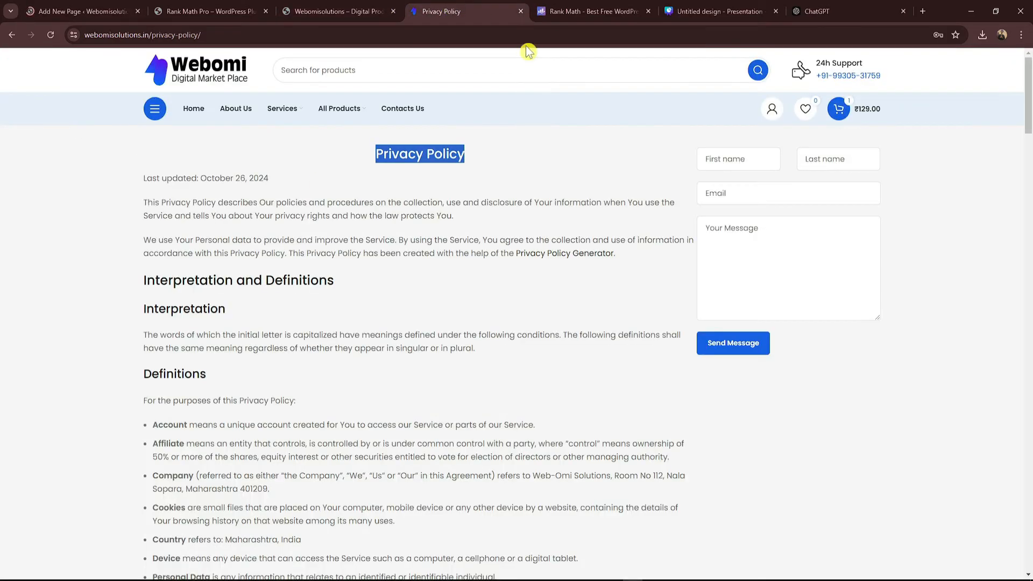
scroll(951, 266, down, 4)
drag(1030, 151, 1022, 578)
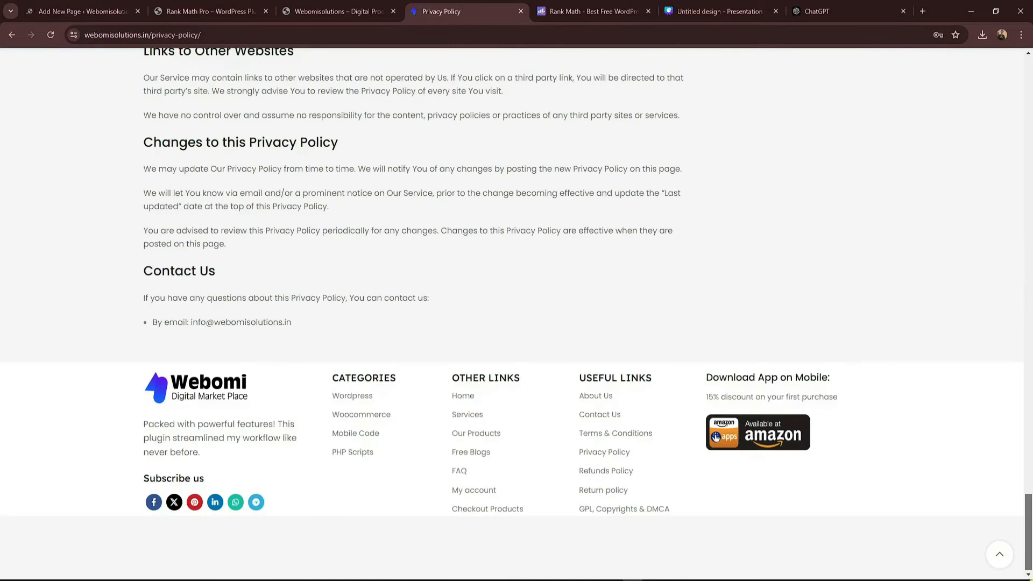
click(604, 472)
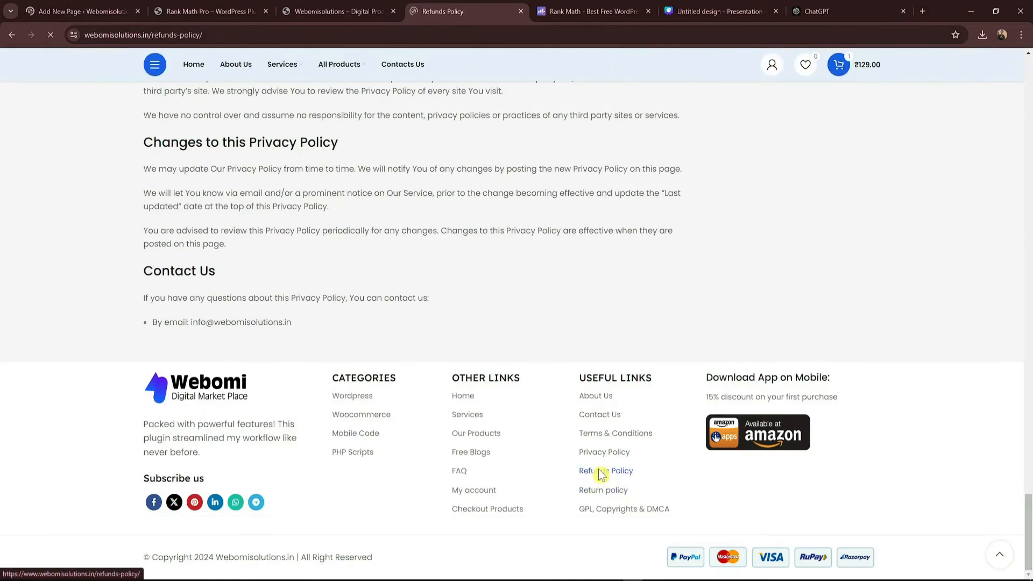
drag(391, 154, 479, 154)
key(ctrl+c)
click(84, 12)
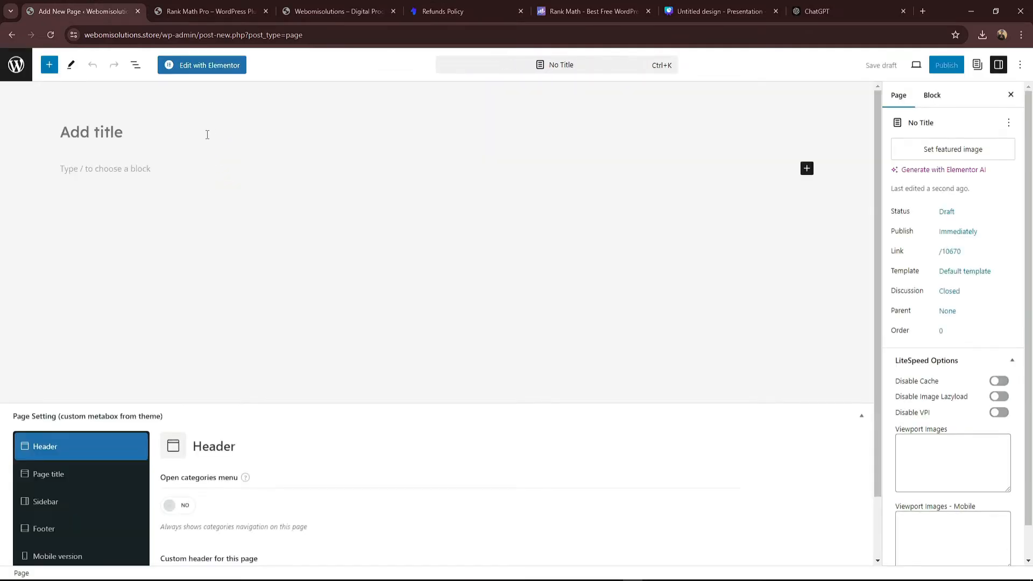
click(207, 135)
key(ctrl+v)
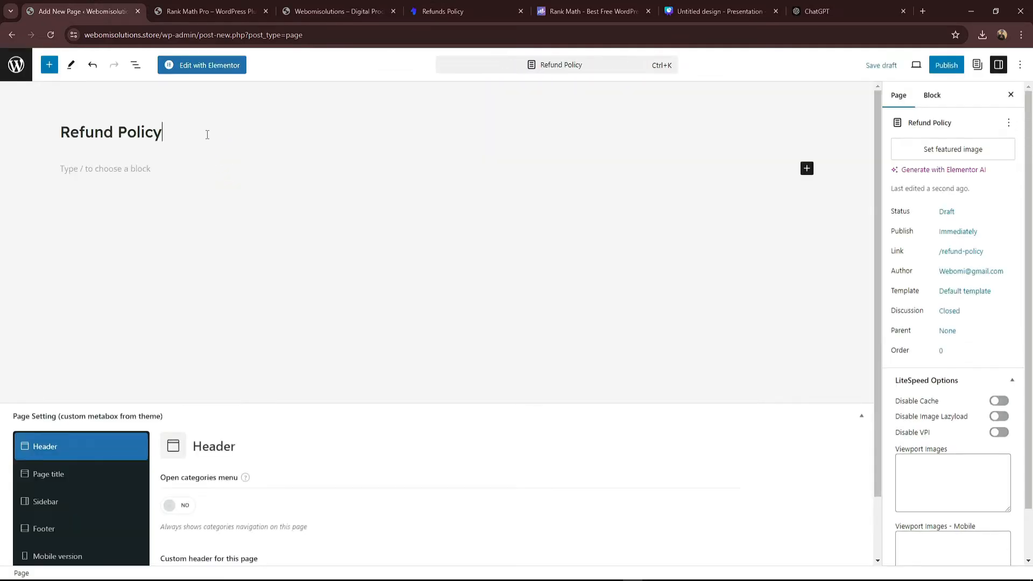
click(949, 67)
click(935, 64)
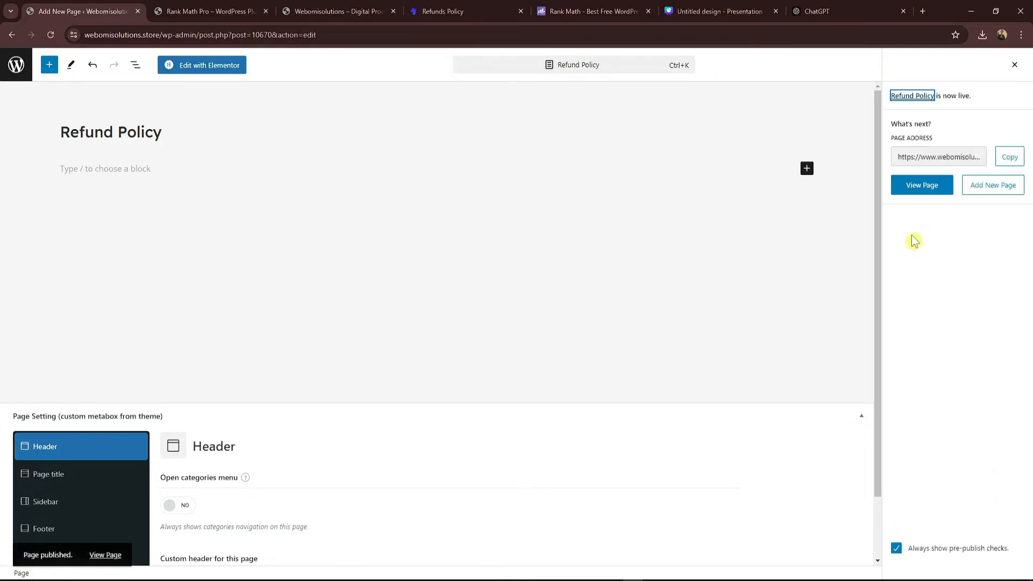
click(479, 10)
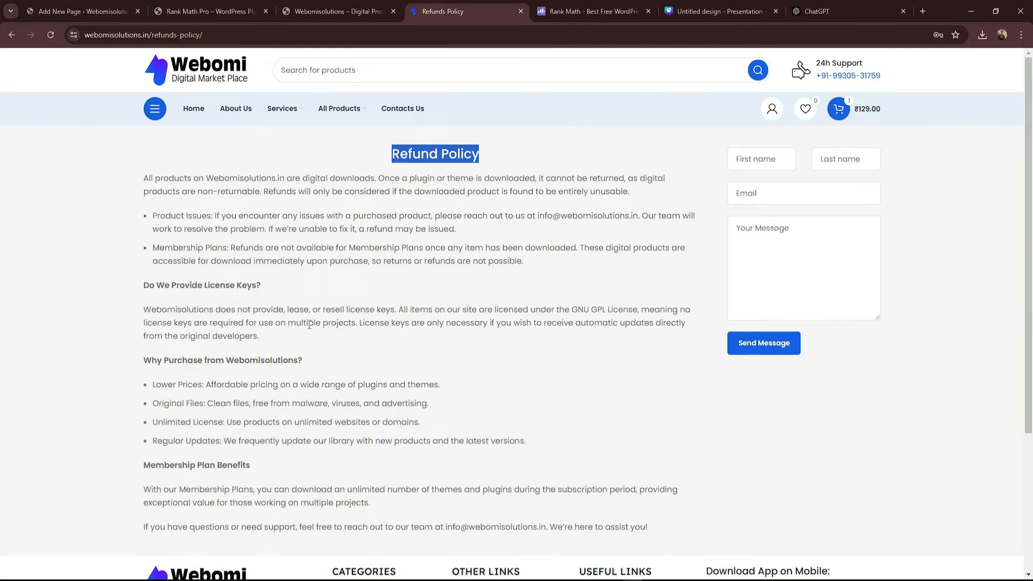
Step: Read through the live GPL, Copyrights & DMCA page on the Webomi storefront
scroll(310, 325, down, 2)
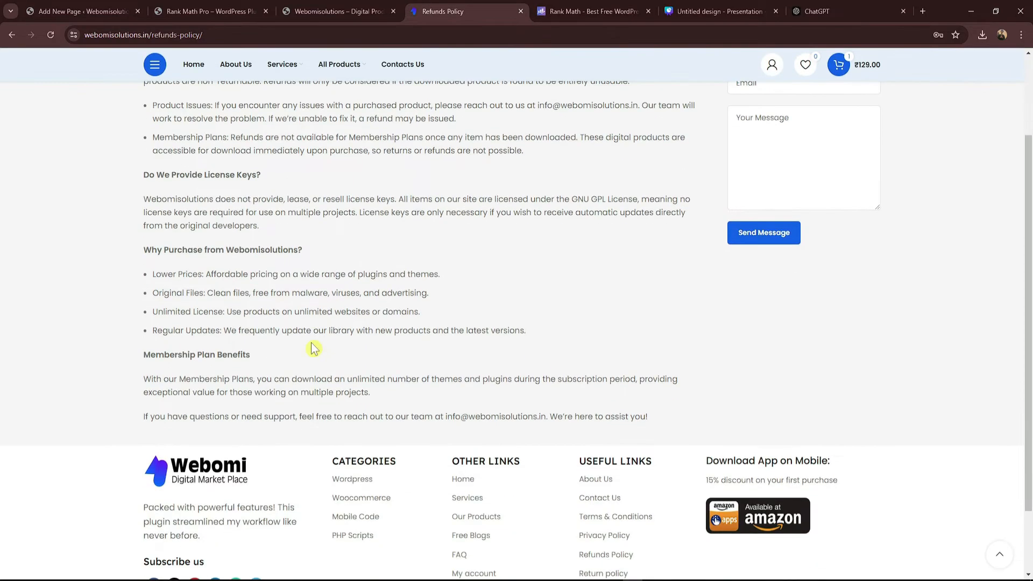
scroll(311, 347, up, 2)
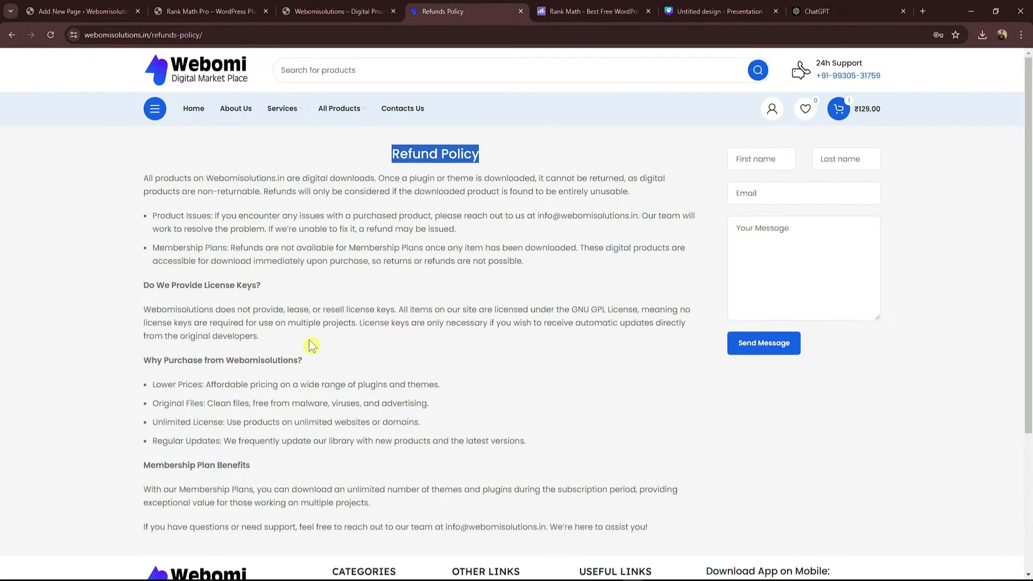
drag(195, 193, 255, 191)
click(255, 192)
scroll(344, 308, down, 1)
scroll(343, 307, down, 3)
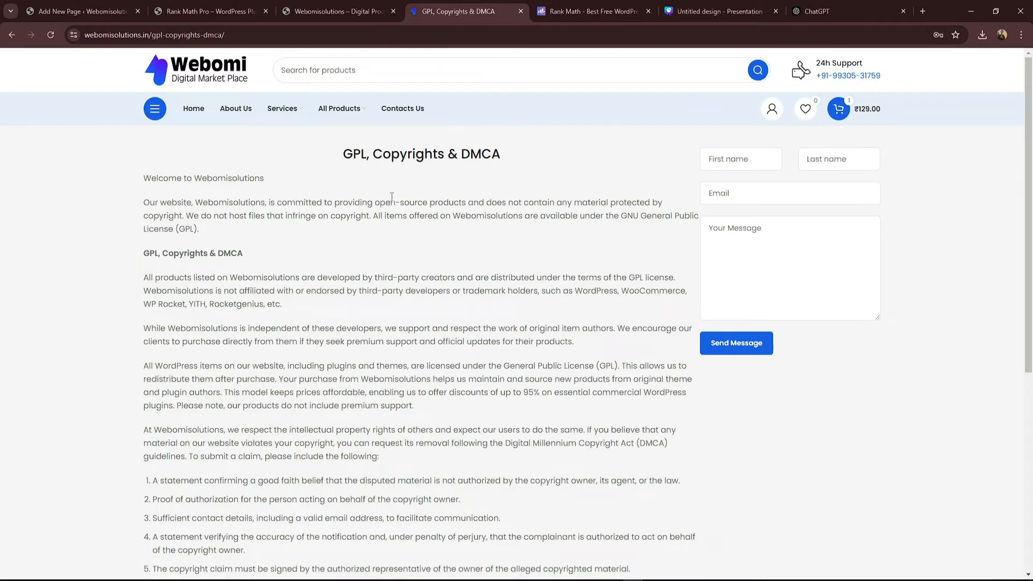
triple_click(408, 145)
scroll(346, 274, down, 4)
scroll(346, 275, up, 5)
scroll(346, 272, down, 4)
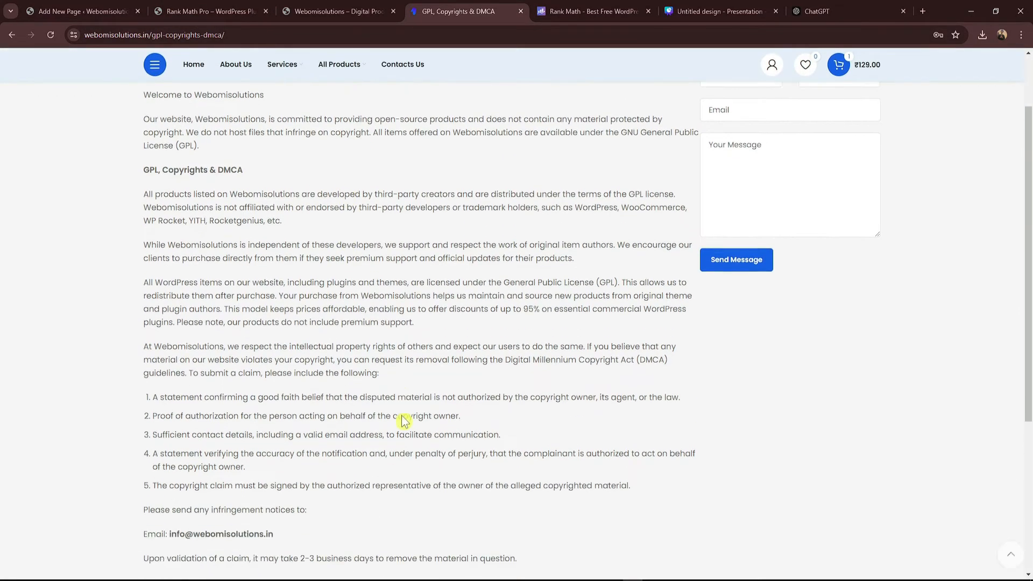
drag(179, 450, 287, 455)
click(289, 455)
scroll(499, 506, up, 2)
scroll(322, 307, up, 1)
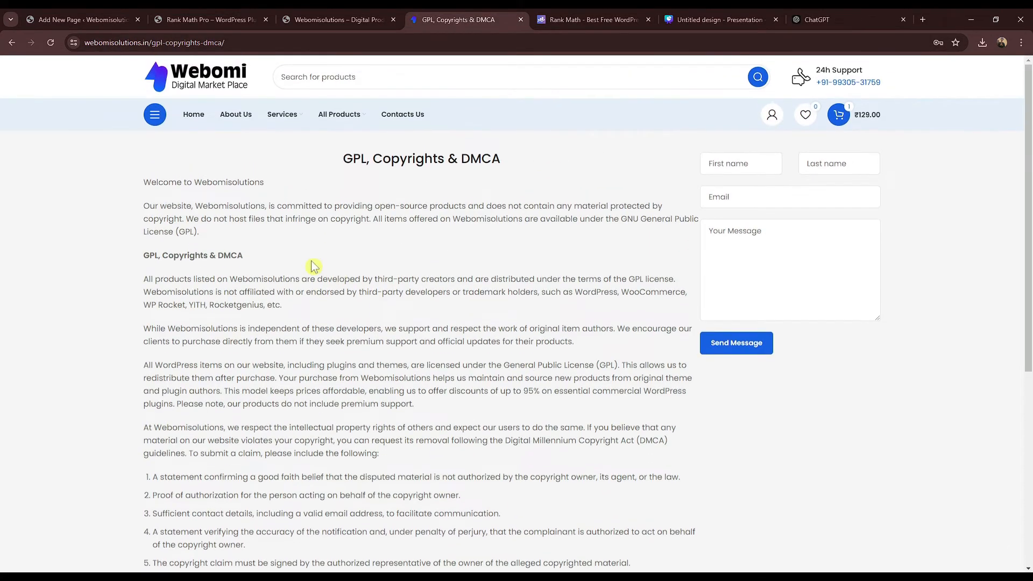
Step: Return from the store tabs to the WordPress editor and leave it for the pages list
click(317, 19)
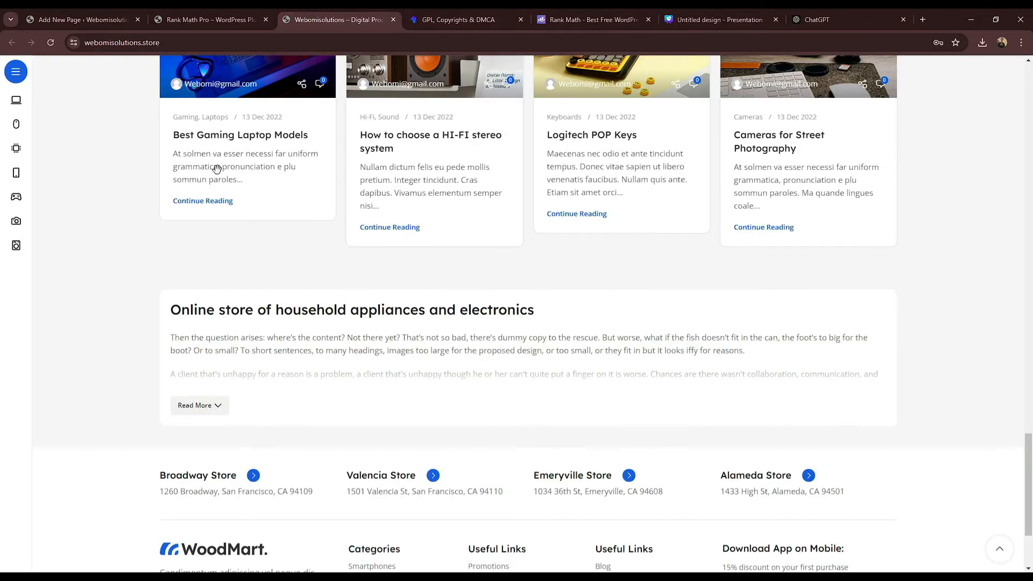
click(194, 19)
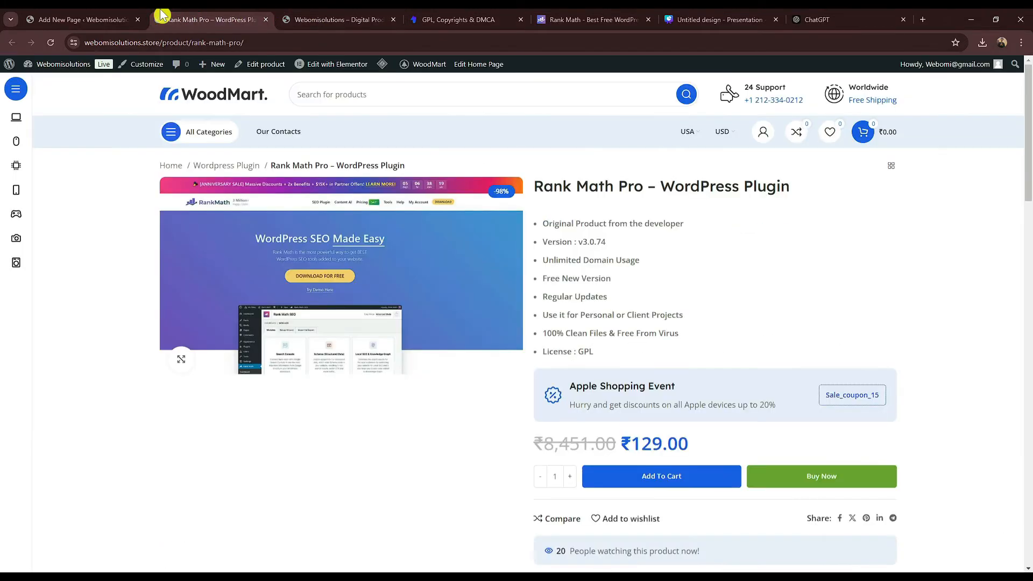
click(112, 16)
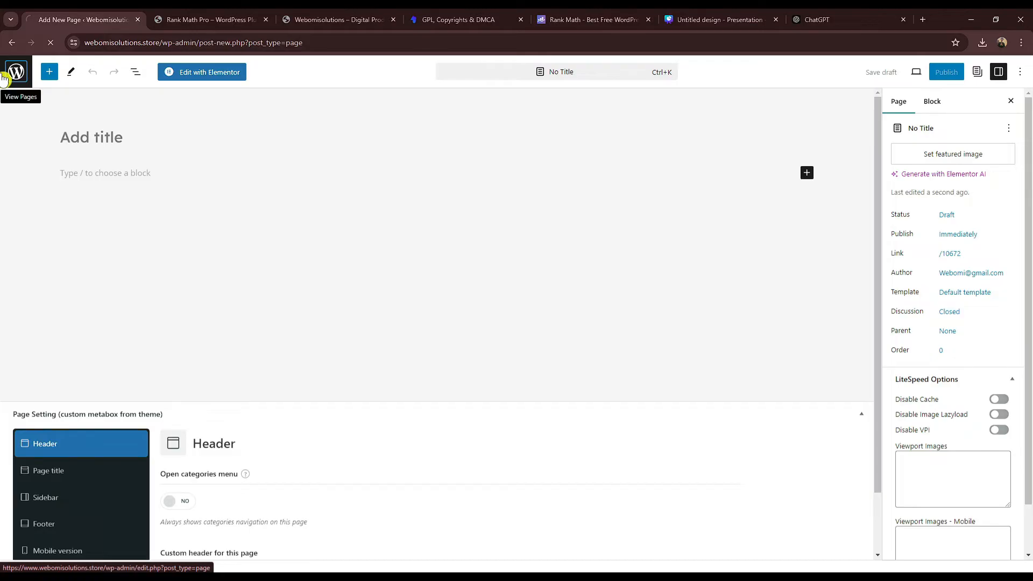
click(14, 70)
Step: Scan the All Pages list (13 pages, one draft) and switch to the storefront home page
scroll(374, 179, down, 2)
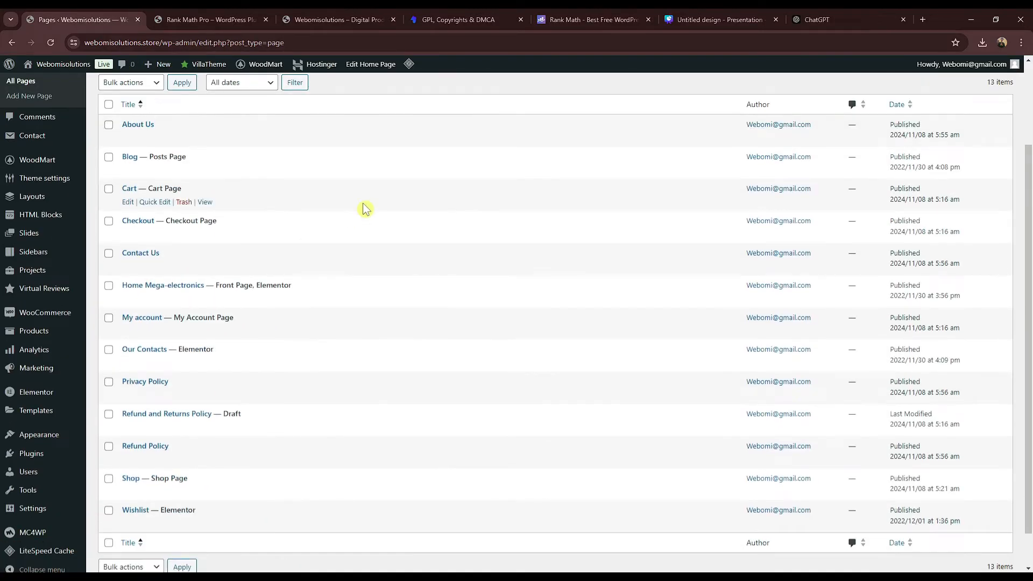
scroll(365, 209, up, 2)
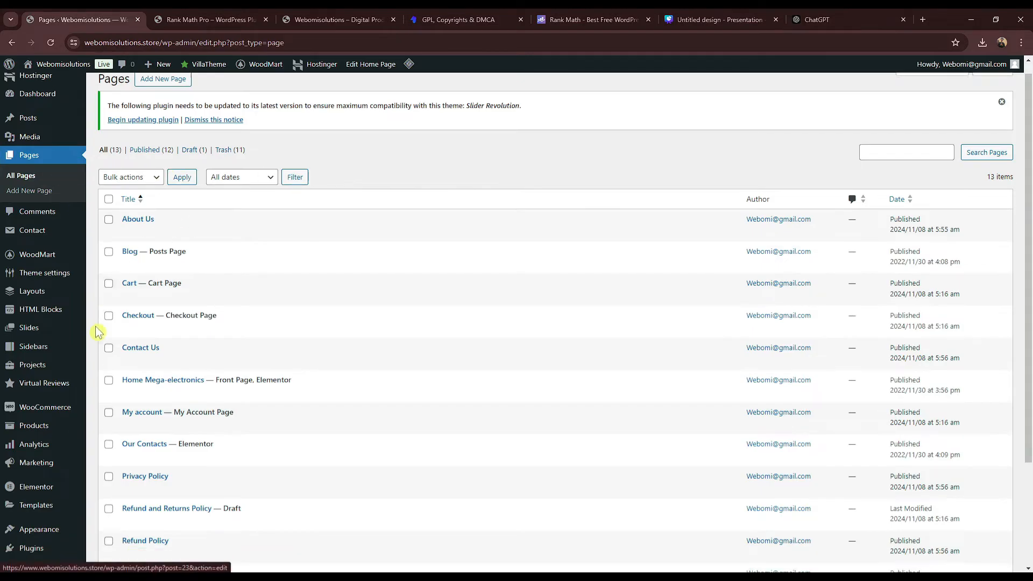
scroll(99, 334, down, 3)
mouse_move(64, 328)
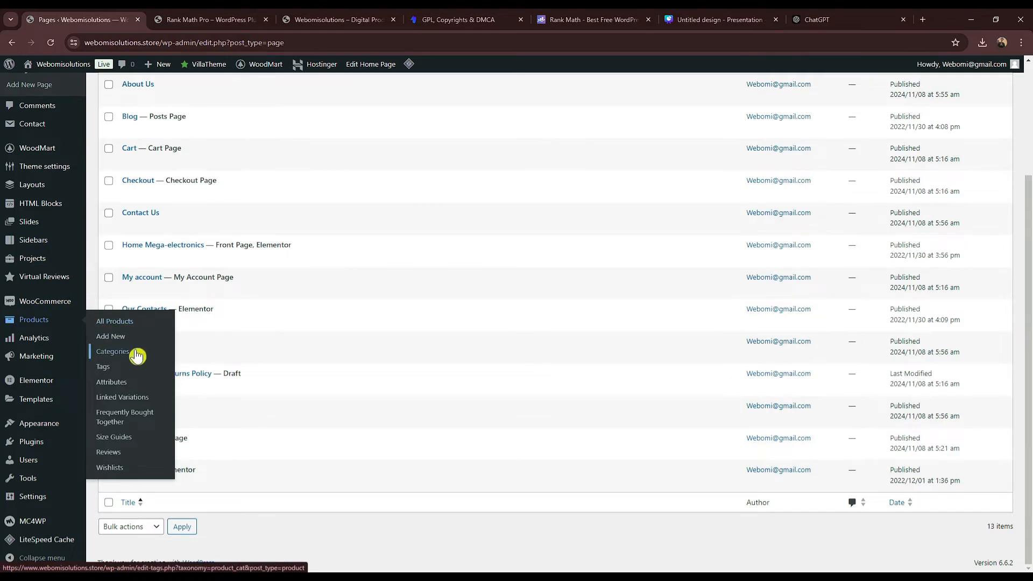
mouse_move(52, 277)
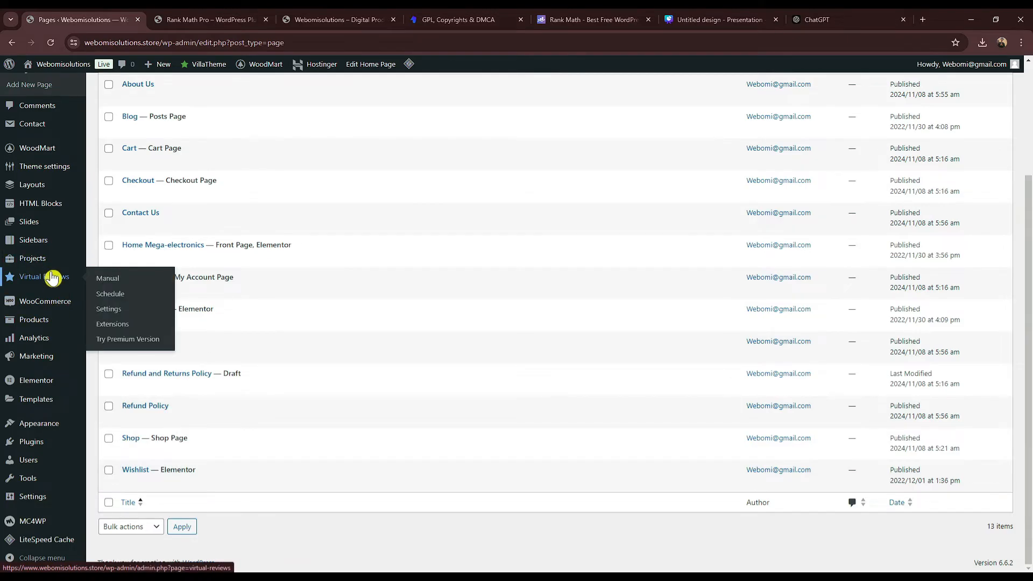
scroll(52, 277, up, 2)
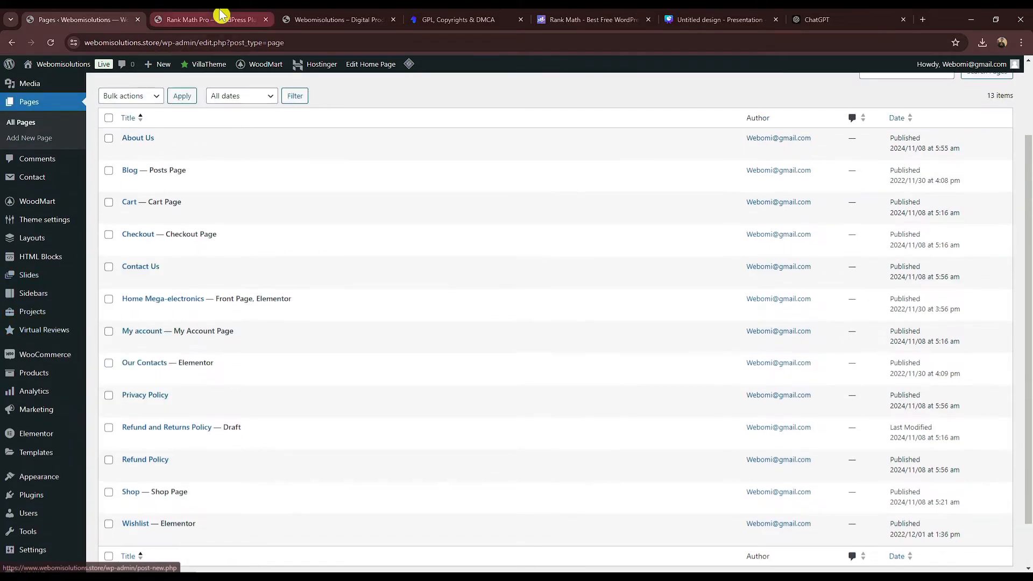
click(301, 16)
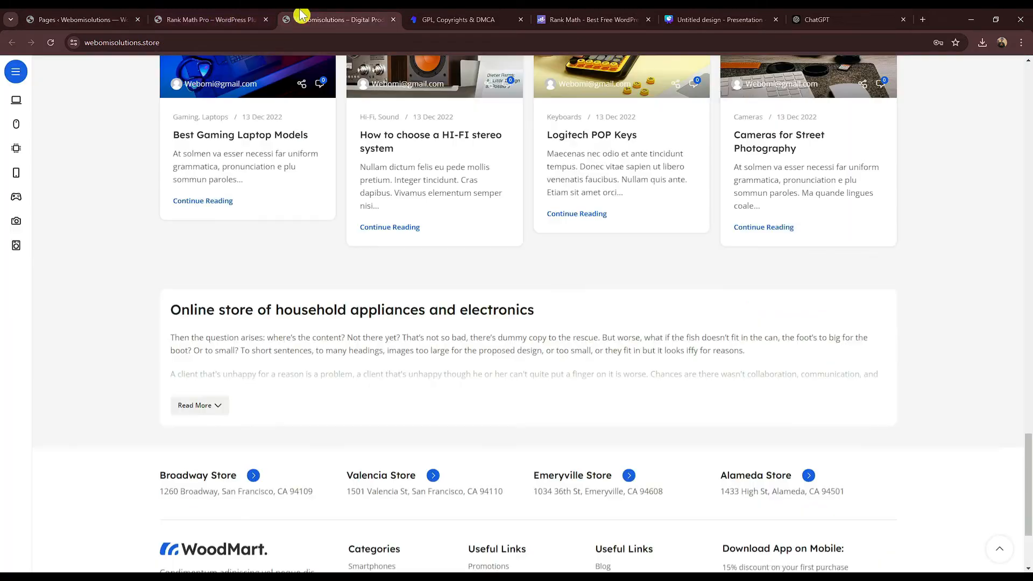
Step: Open Virtual Reviews Settings and inspect the default Author names and Reviews text lines
click(114, 16)
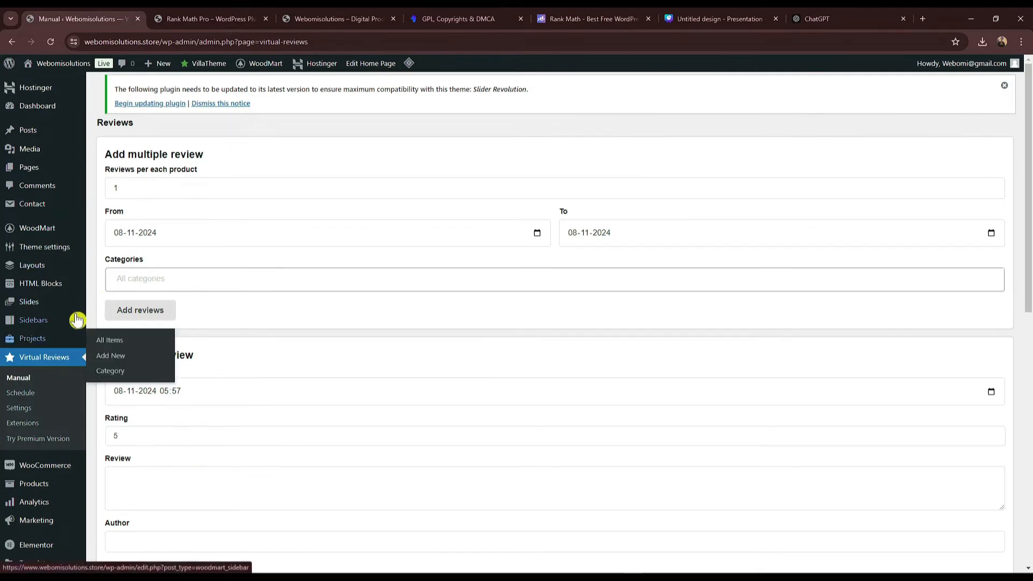
scroll(51, 358, down, 1)
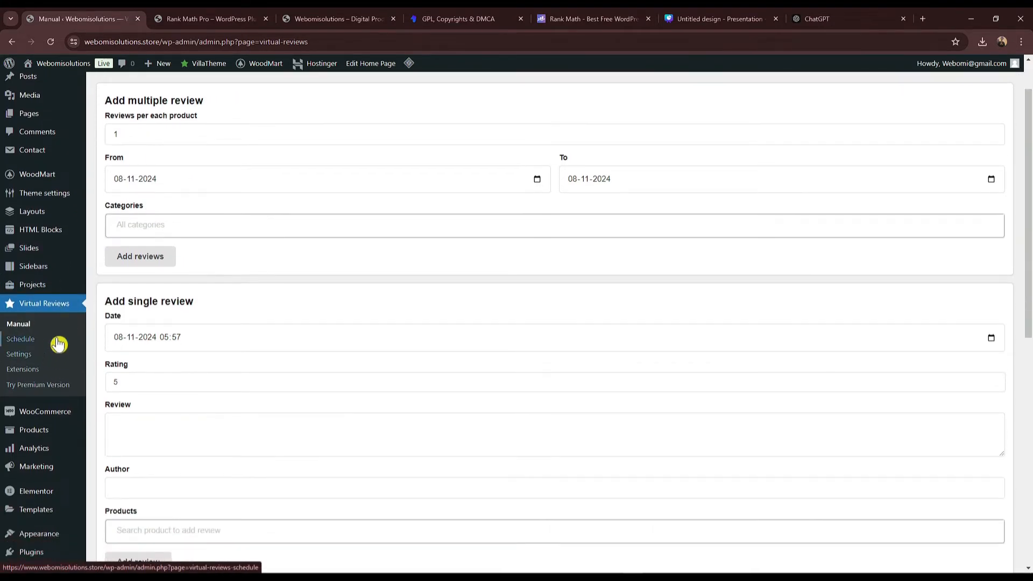
click(10, 355)
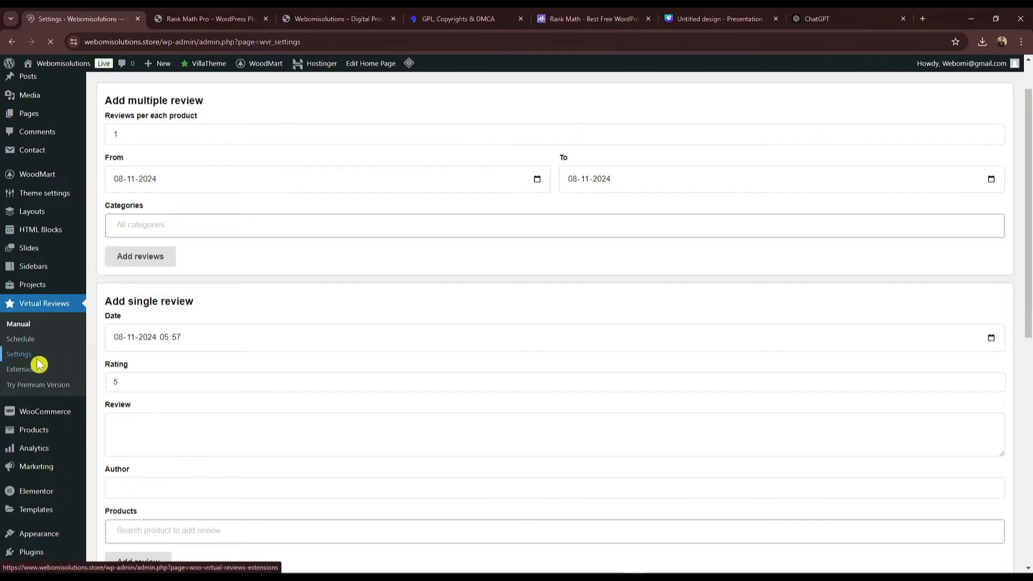
drag(265, 216, 265, 242)
click(266, 244)
drag(278, 290, 295, 335)
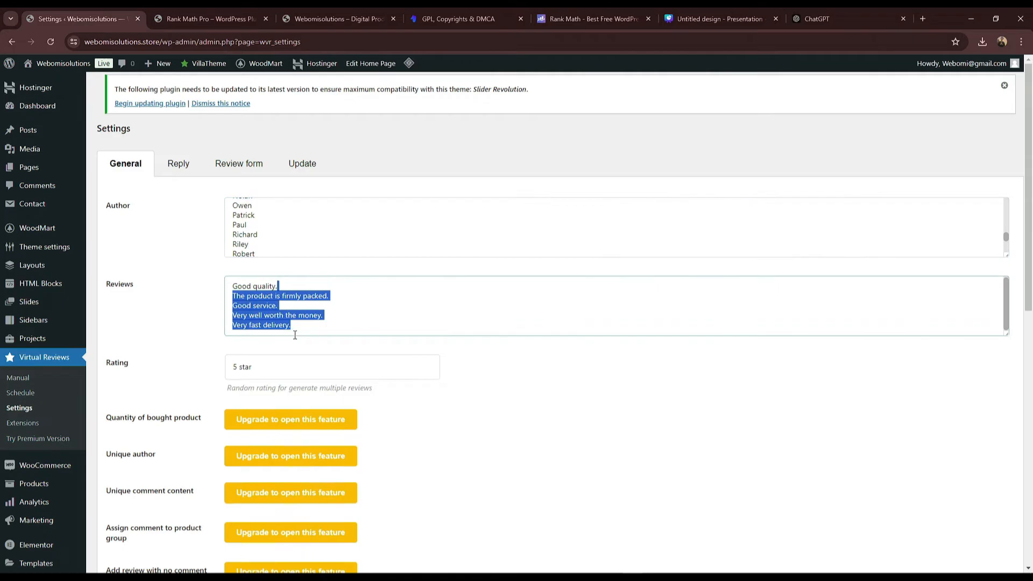
click(301, 295)
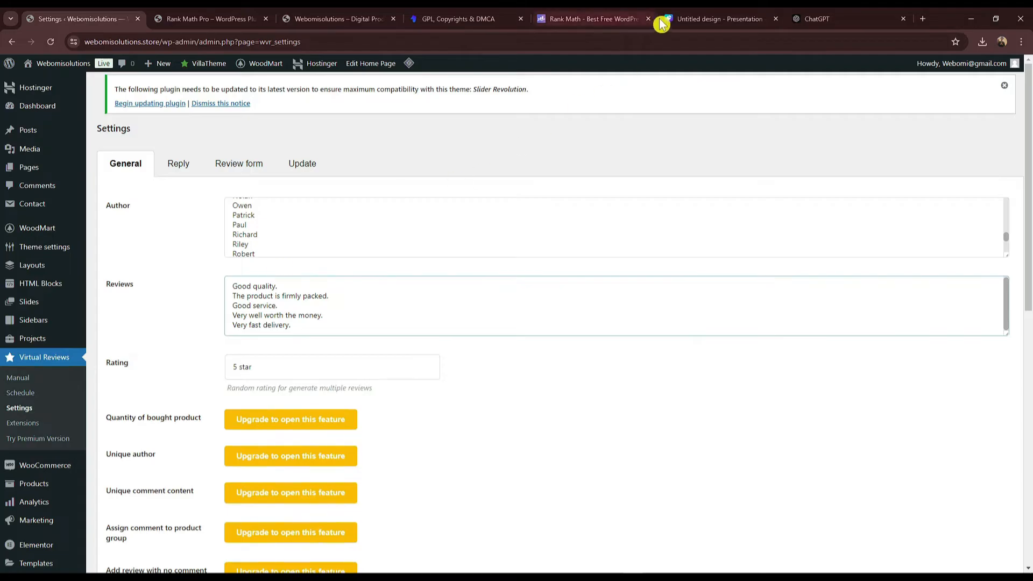
click(810, 20)
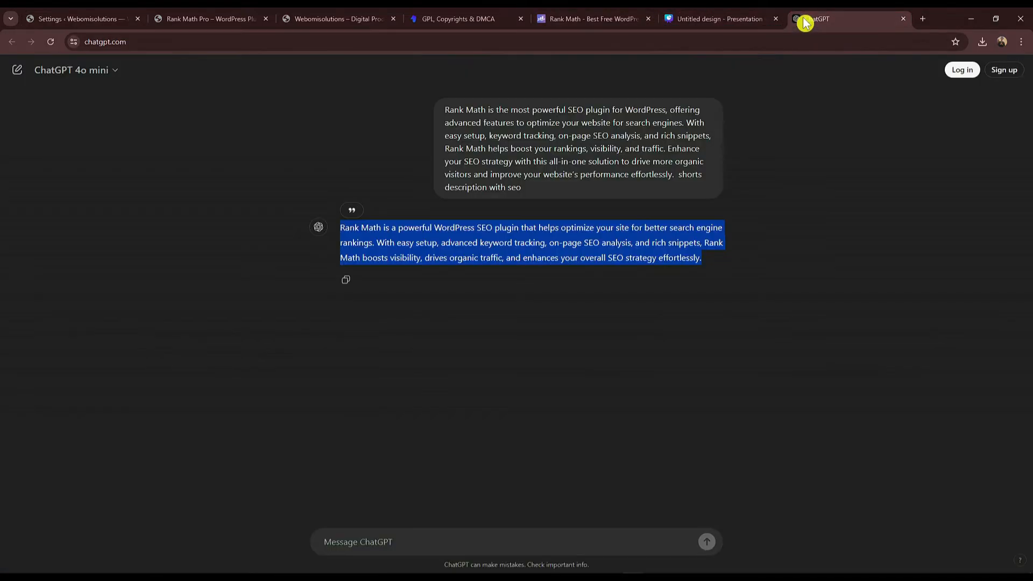
Step: Ask ChatGPT for '30 name of indian boy and girl'
click(400, 537)
text(30 name of indian boy and girl)
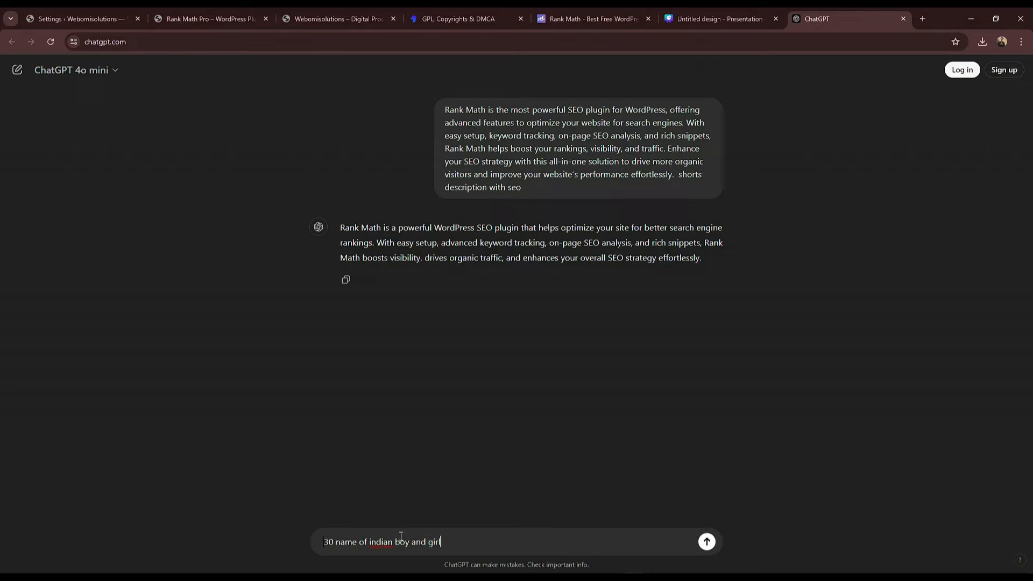
key(Return)
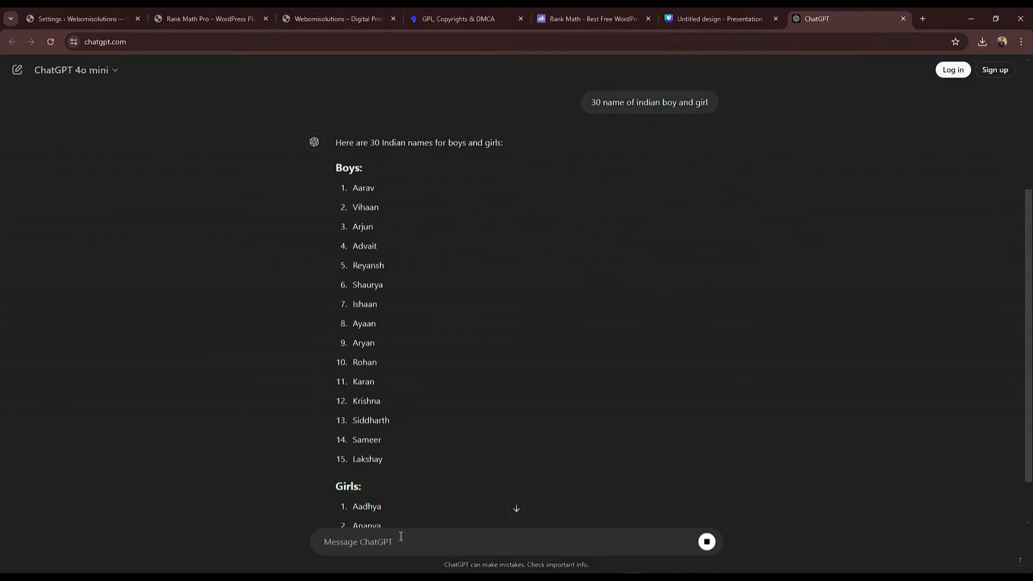
scroll(415, 457, down, 6)
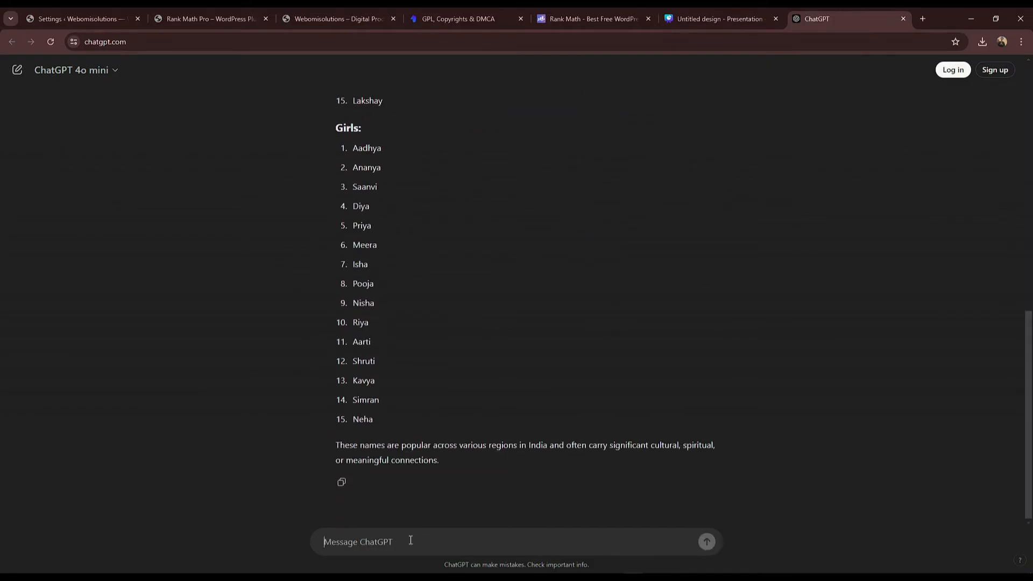
Step: Resend the copied names with 'no add number' and select the unnumbered reply
drag(393, 409, 350, 319)
scroll(360, 350, up, 4)
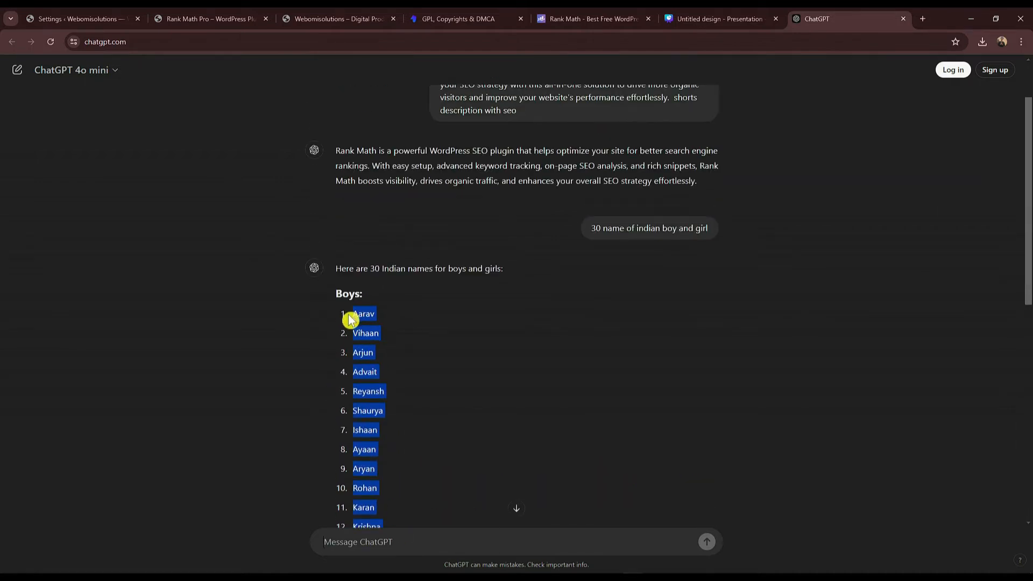
click(367, 546)
key(ctrl+v)
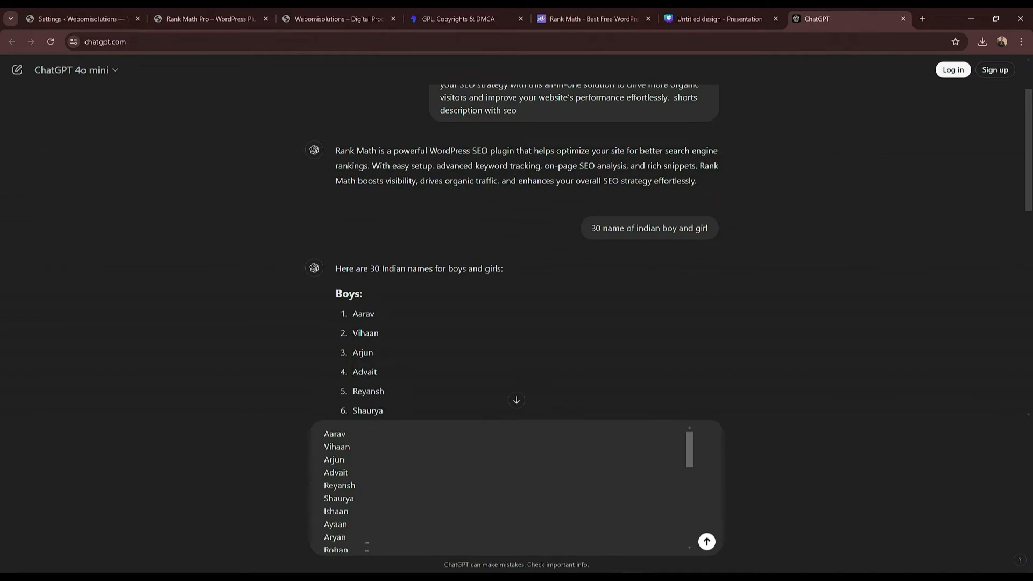
scroll(401, 532, down, 5)
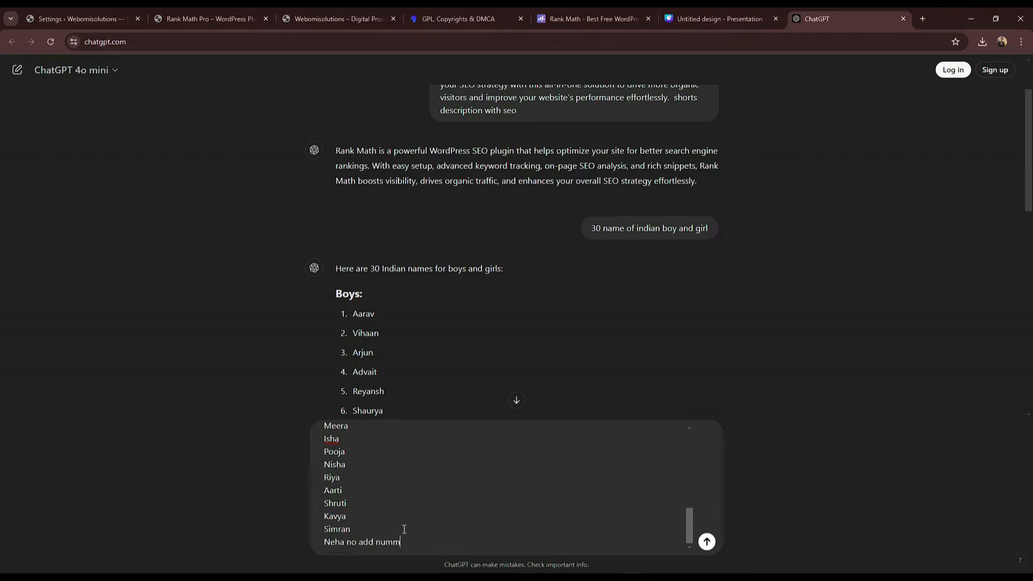
key(Return)
scroll(1015, 477, down, 5)
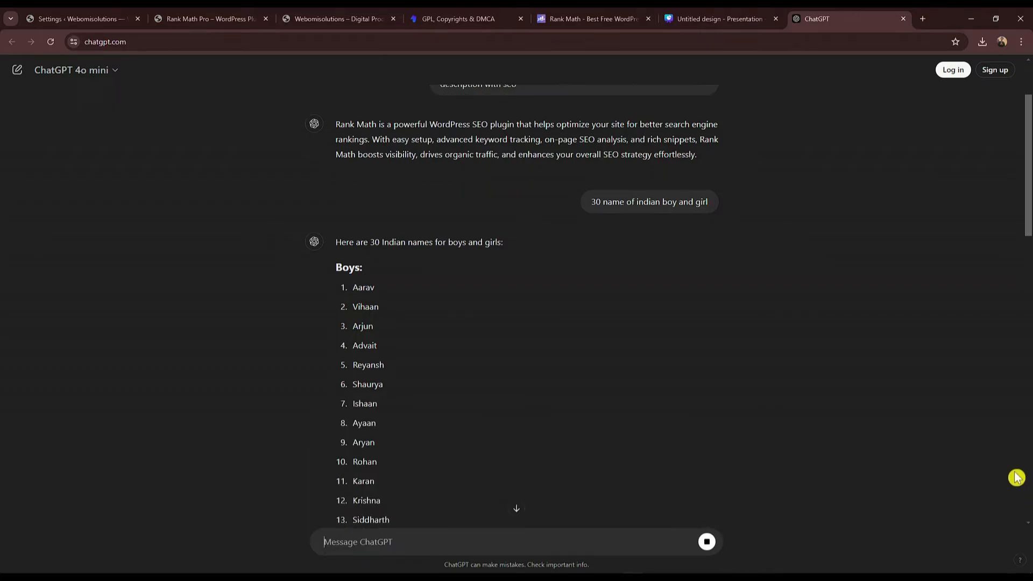
drag(1029, 258, 1027, 549)
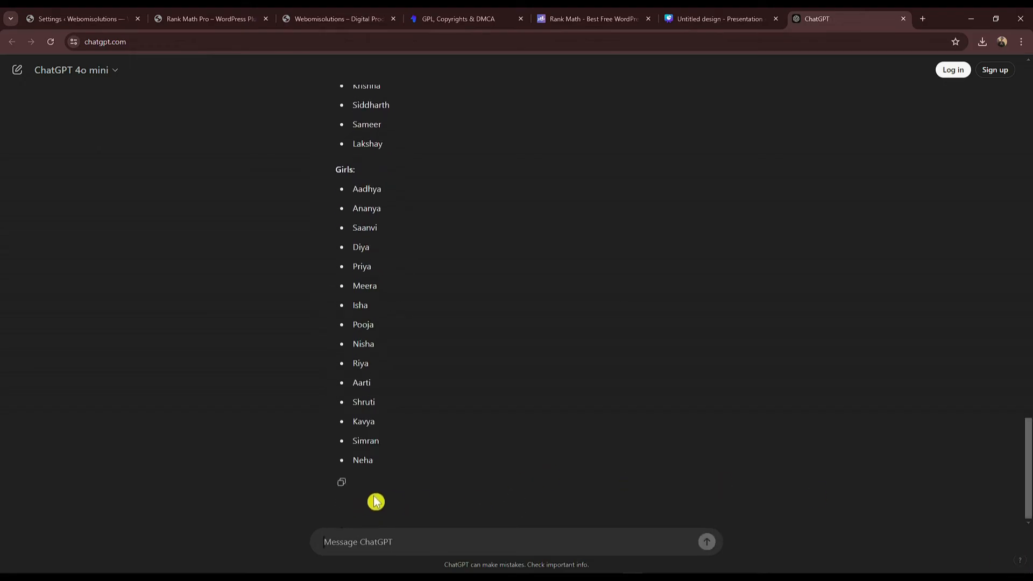
drag(389, 459, 350, 245)
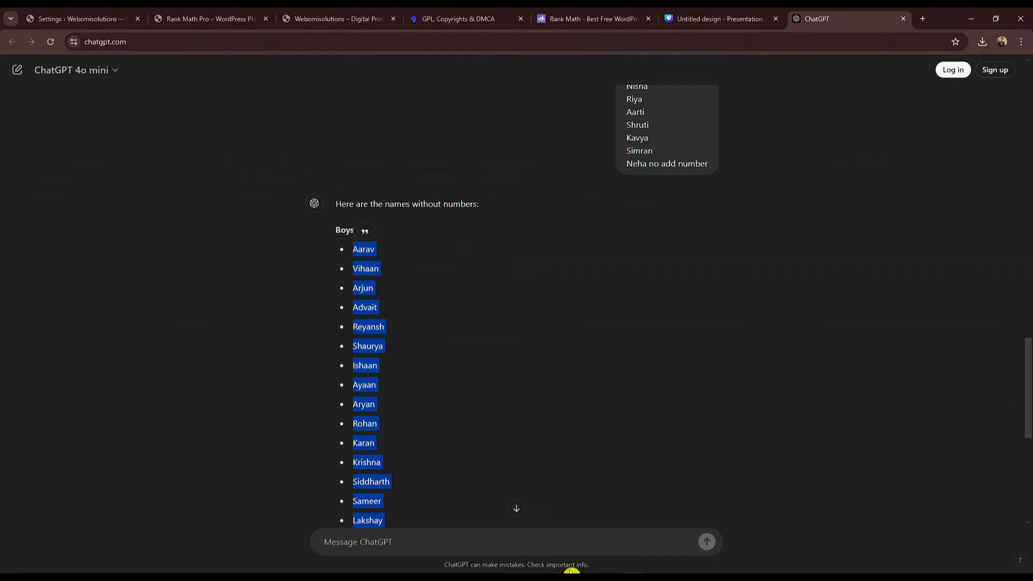
Step: Paste the Indian boy and girl names into the Virtual Reviews Author box
click(134, 18)
click(275, 256)
scroll(276, 256, up, 10)
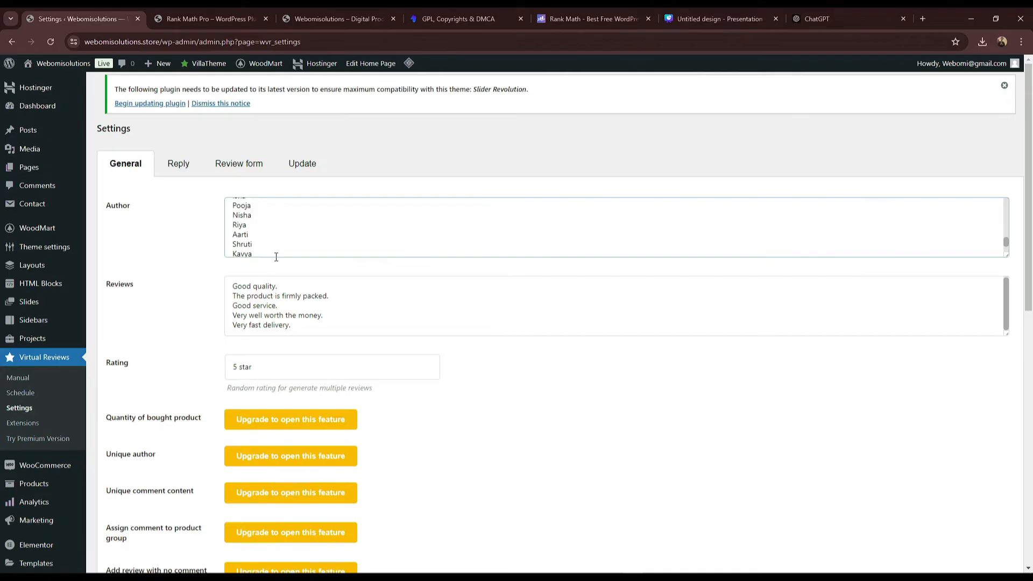
scroll(276, 257, down, 3)
scroll(276, 257, up, 3)
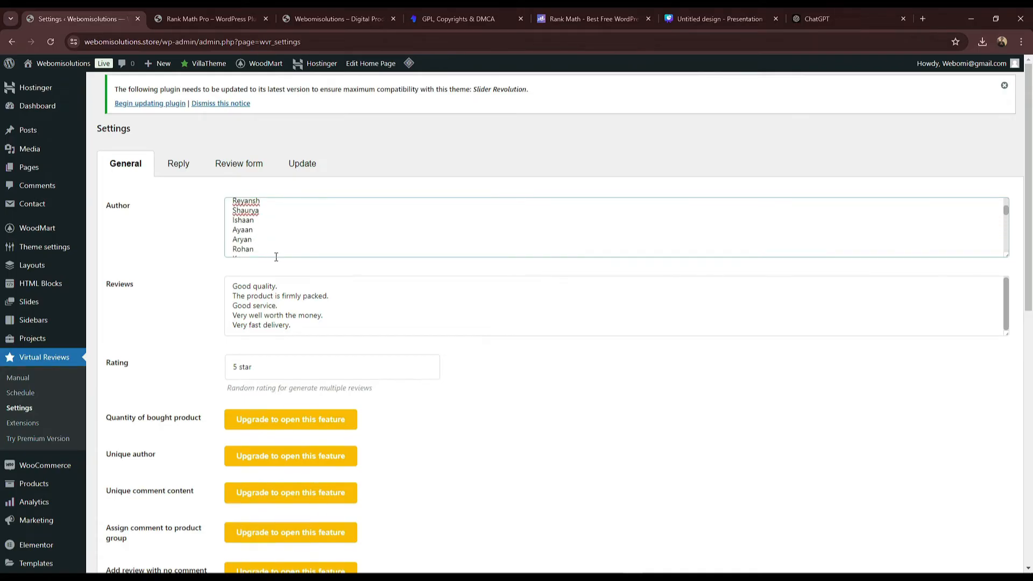
scroll(277, 240, down, 1)
Step: Remove the 'Girls:' colon and blank line from the author list
drag(259, 252, 209, 257)
scroll(263, 233, up, 1)
click(262, 221)
key(BackSpace)
key(BackSpace)
scroll(262, 221, up, 5)
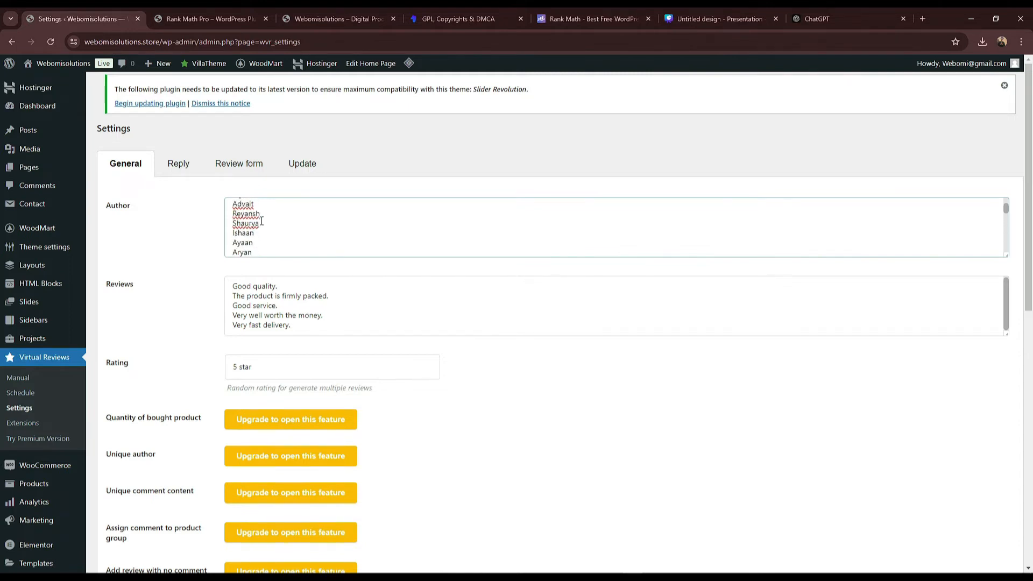
mouse_move(262, 211)
mouse_down()
mouse_move(263, 244)
mouse_move(279, 219)
mouse_up()
click(280, 225)
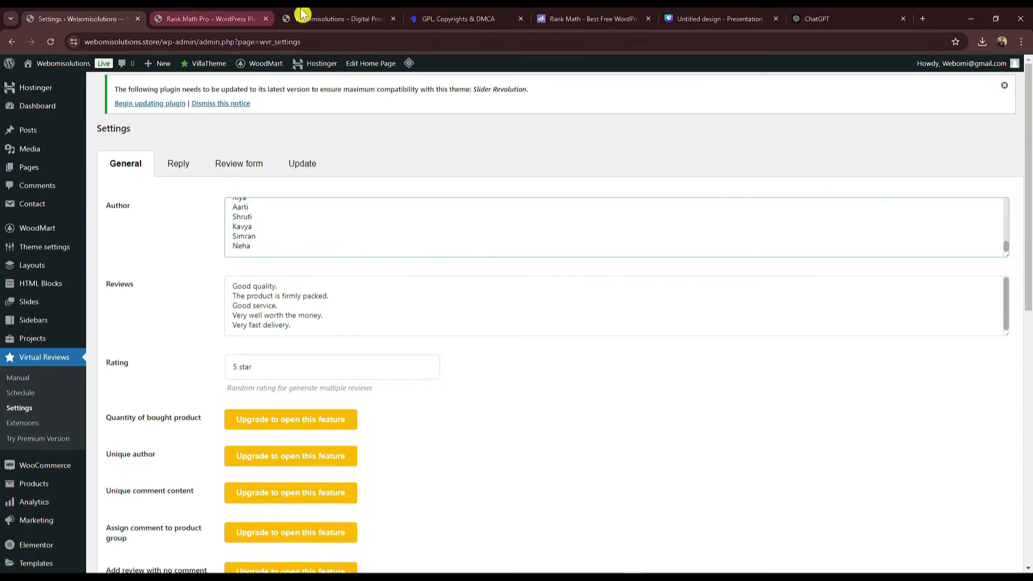
Step: Return to ChatGPT and start a new message
click(856, 21)
scroll(449, 397, down, 2)
click(409, 542)
Step: Ask ChatGPT to 'write a shorts review to digital product', then send 'more shorts'
text(w)
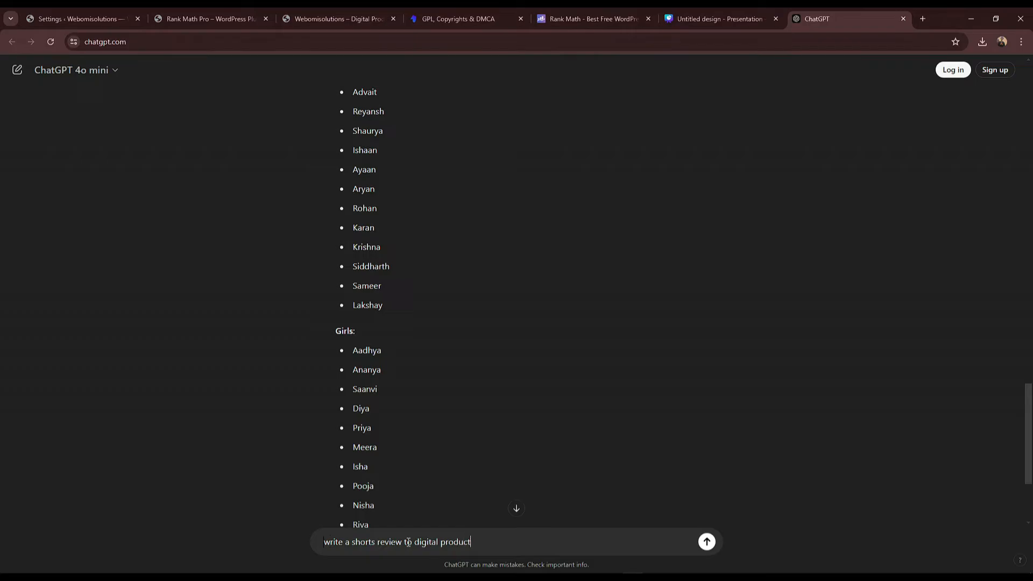
key(Return)
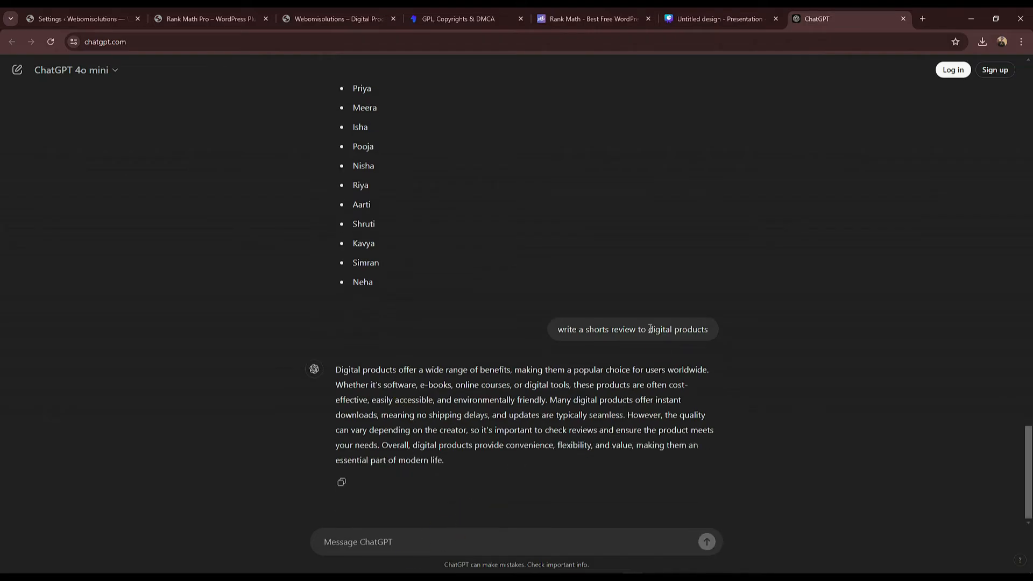
triple_click(650, 329)
key(ctrl+c)
click(487, 542)
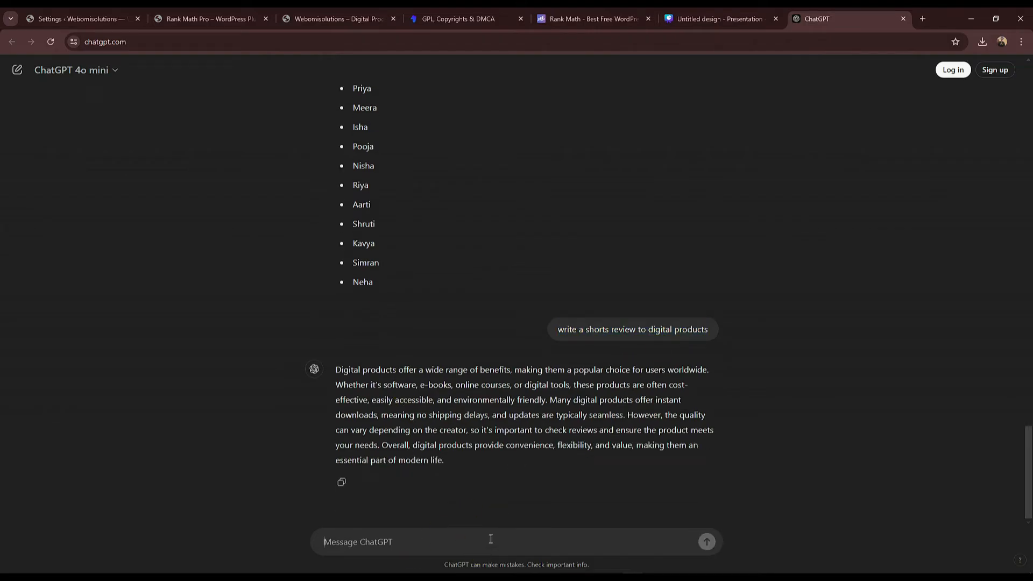
key(ctrl+v)
key(ctrl+a)
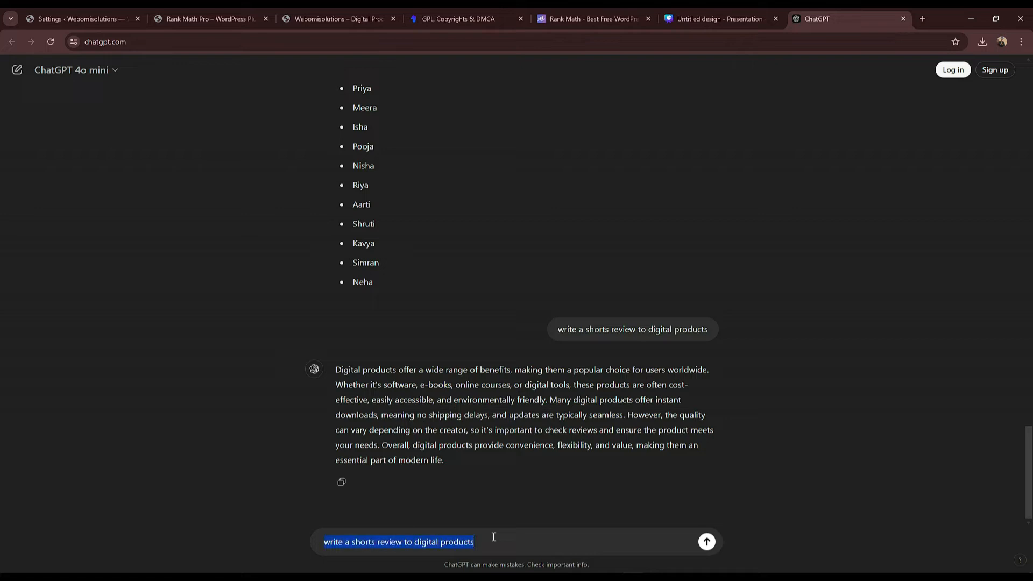
key(BackSpace)
text(m)
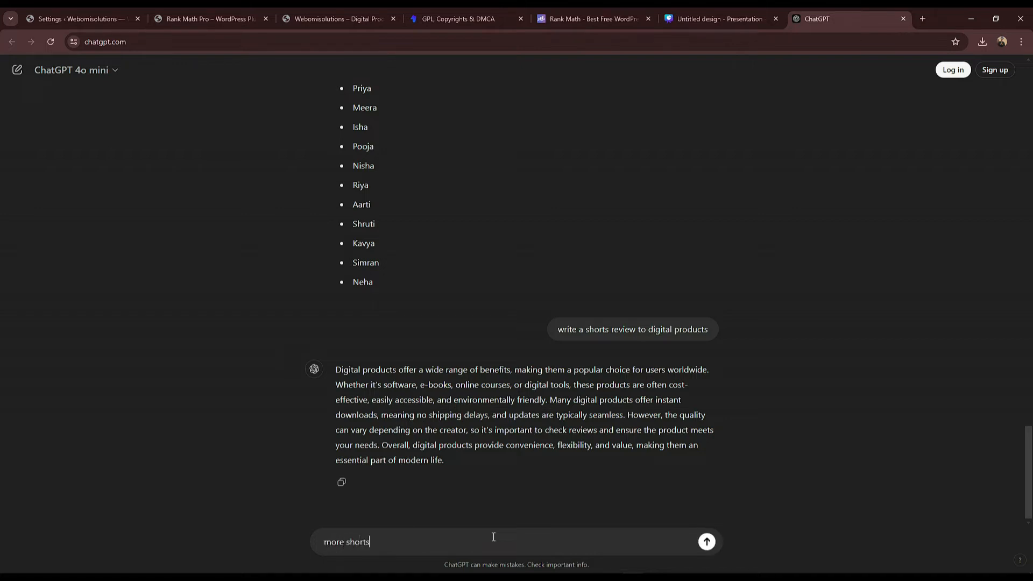
text(ore shorts)
key(Return)
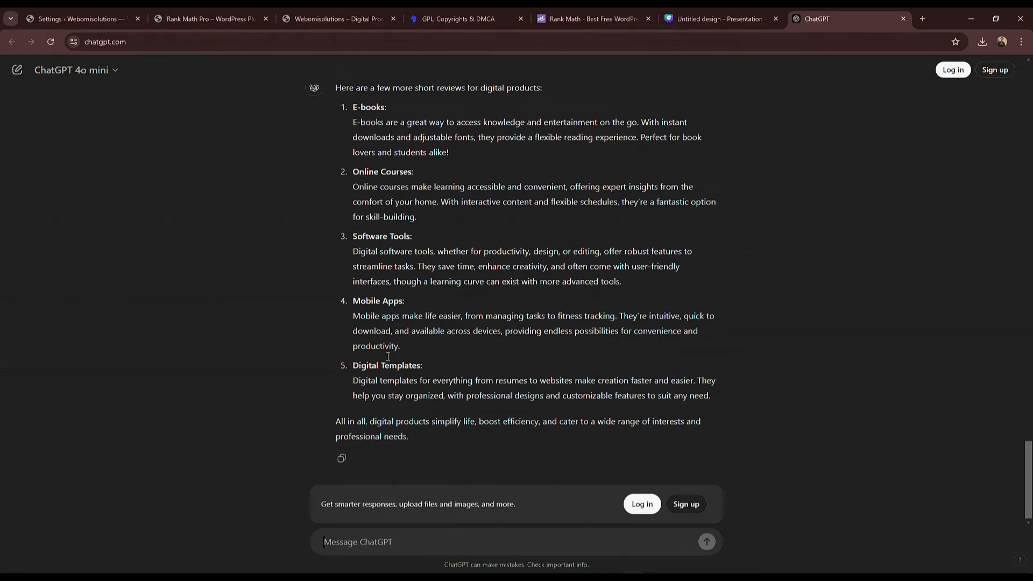
Step: Copy 'Good quality.' from Settings and ask ChatGPT for examples like it
click(440, 539)
click(83, 18)
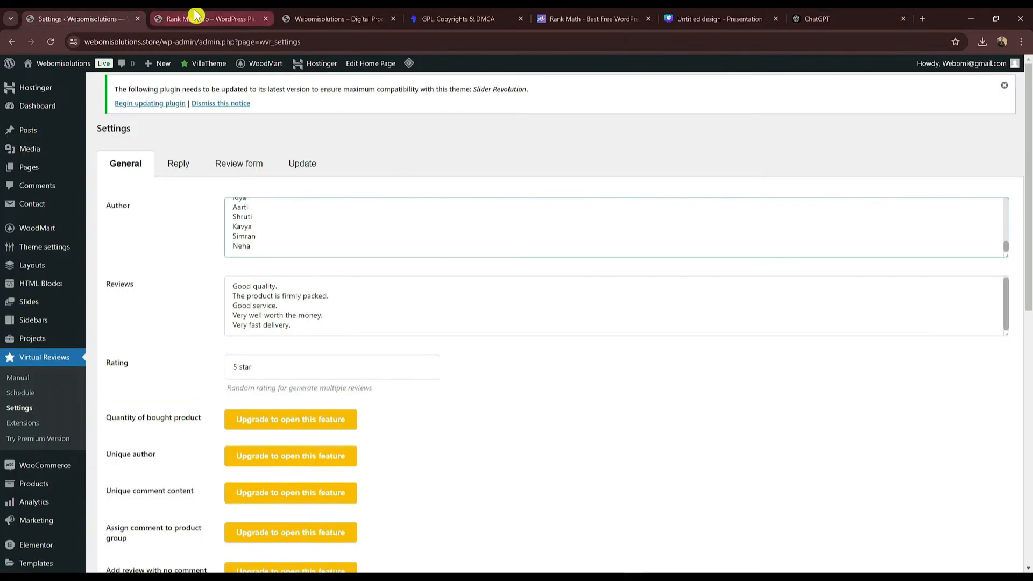
triple_click(285, 281)
key(ctrl+c)
click(812, 16)
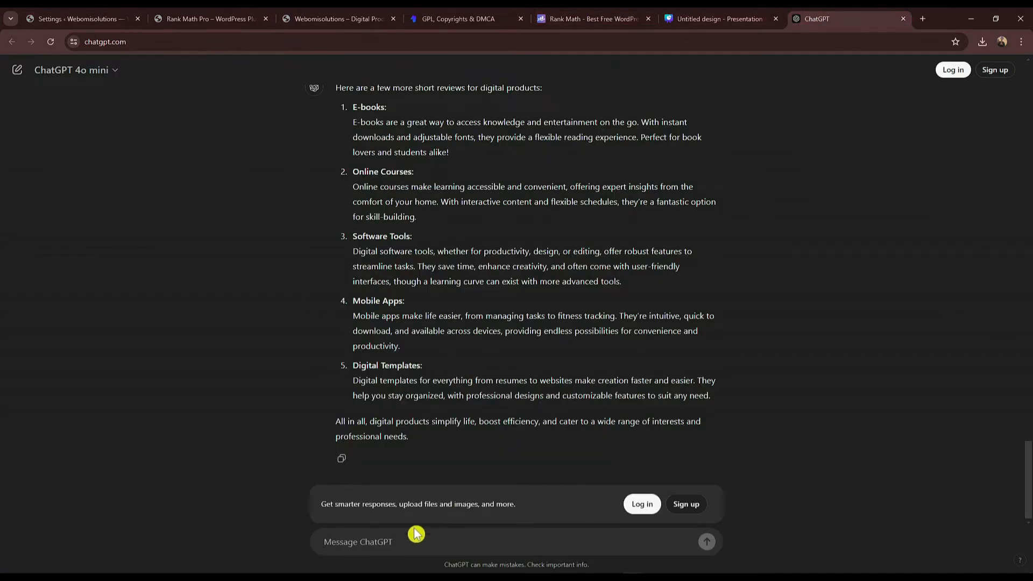
text(exa)
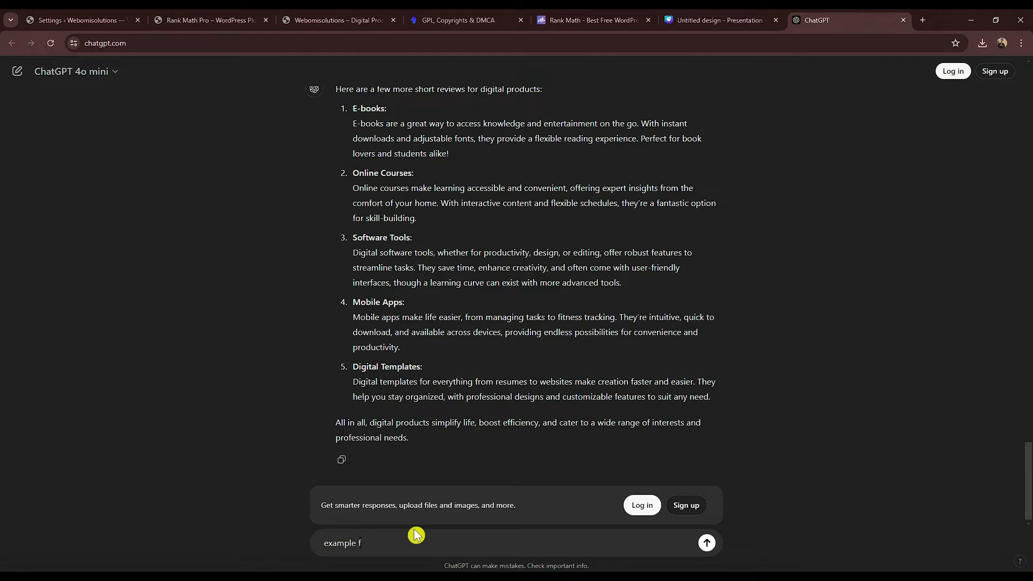
text(mple to)
key(ctrl+v)
key(Return)
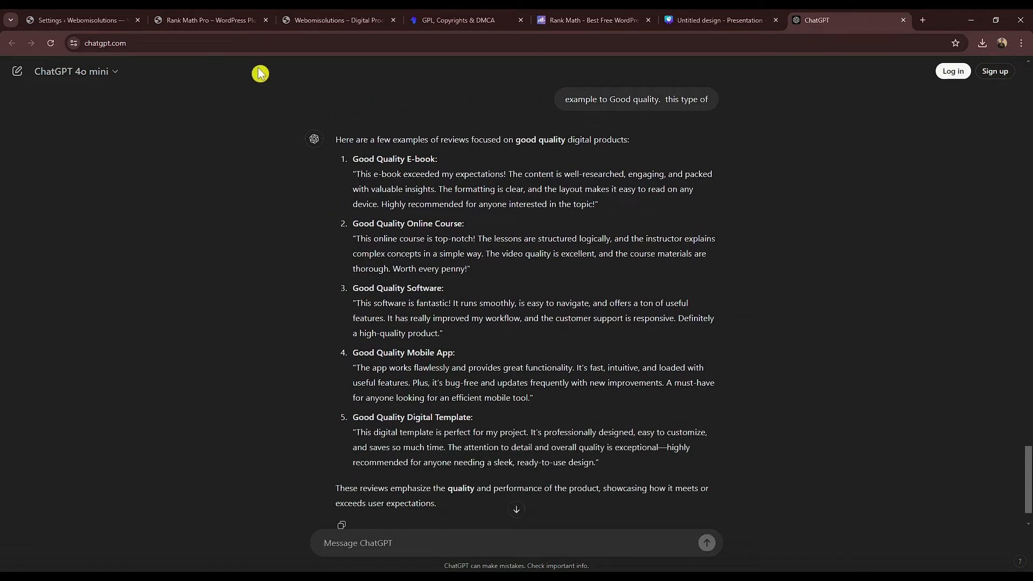
click(74, 16)
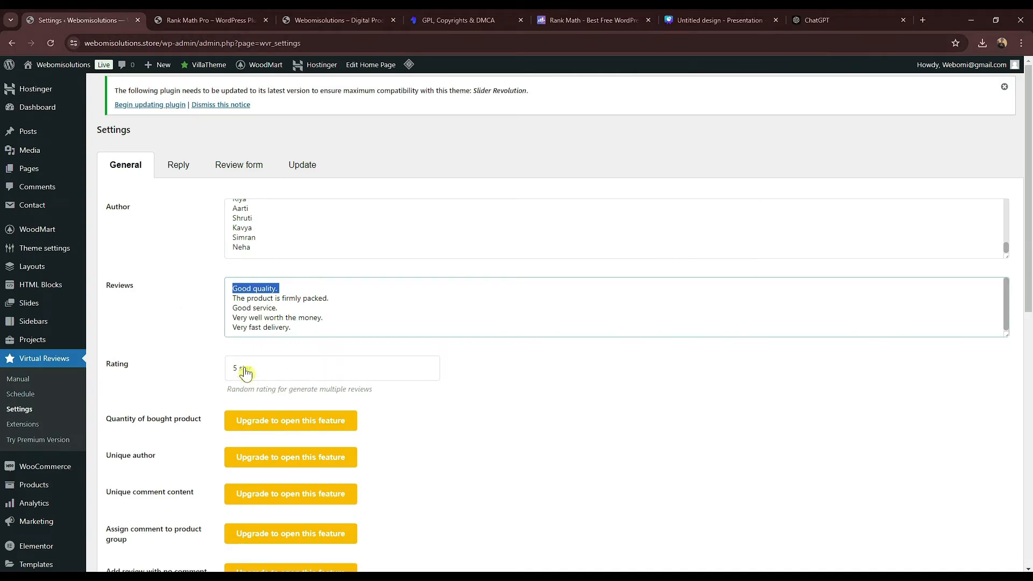
Step: Save settings and add 20 reviews per product to the Wordpress Plugin category
scroll(269, 349, down, 2)
click(119, 512)
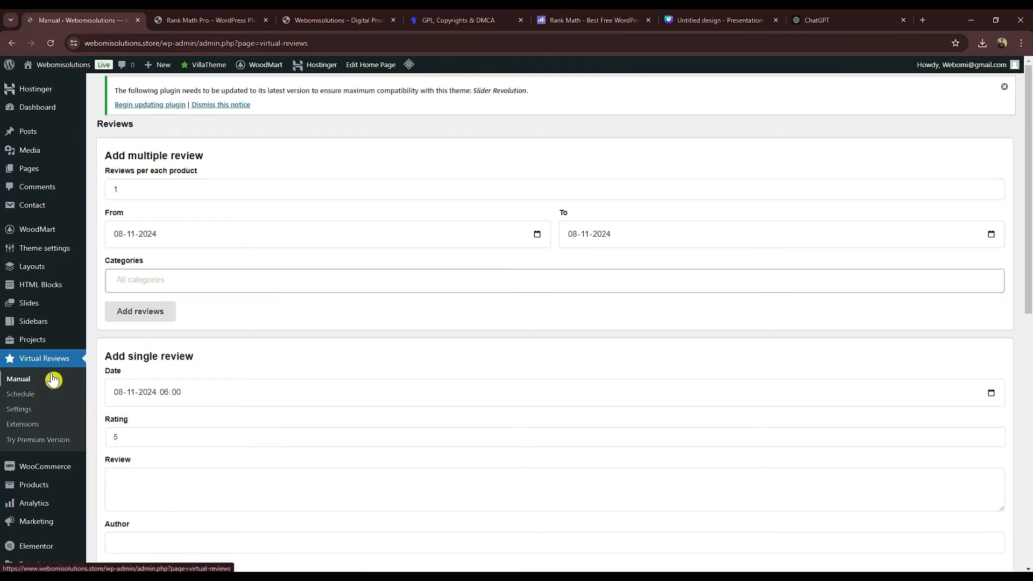
click(134, 280)
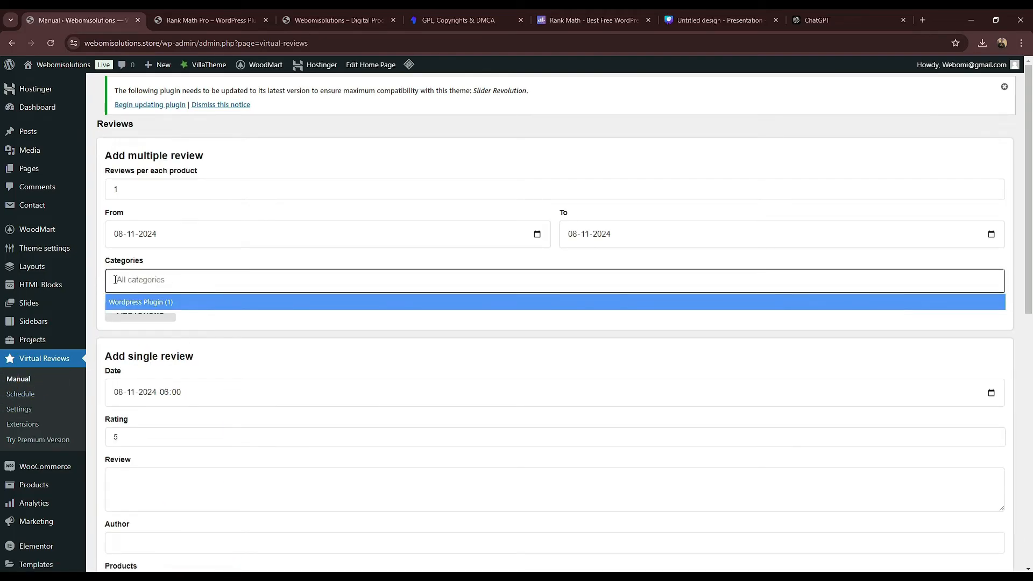
click(134, 302)
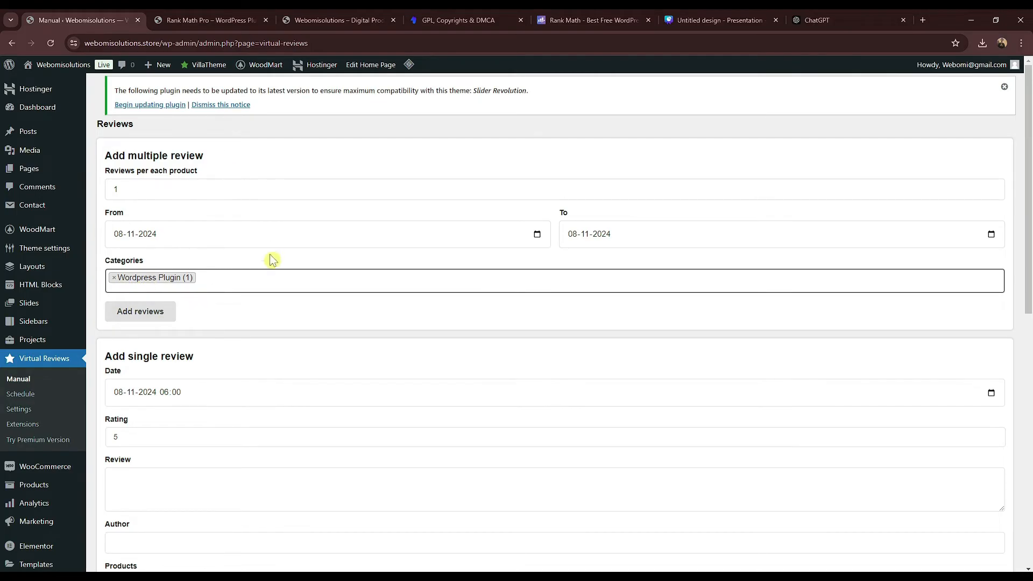
double_click(114, 189)
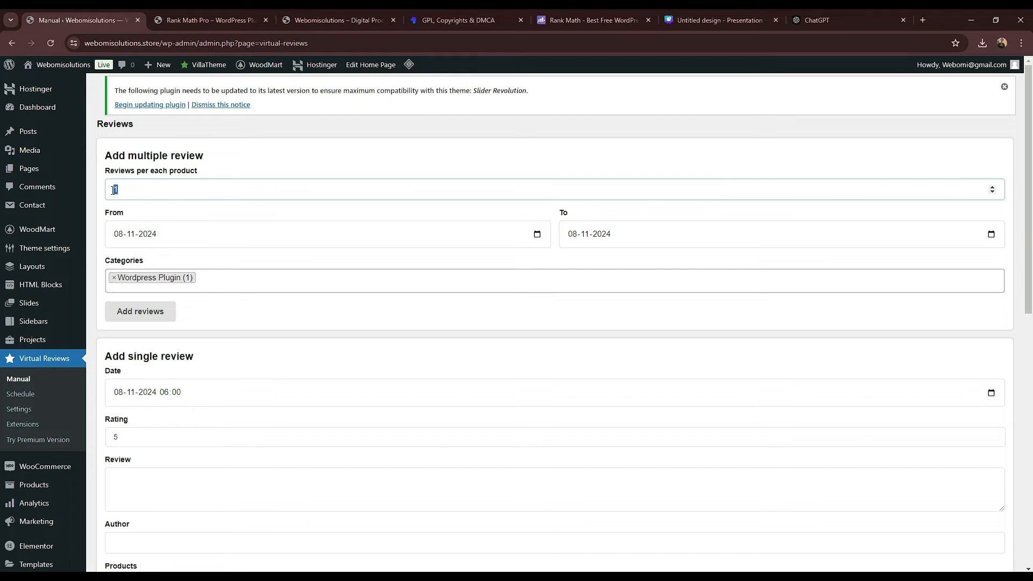
click(129, 312)
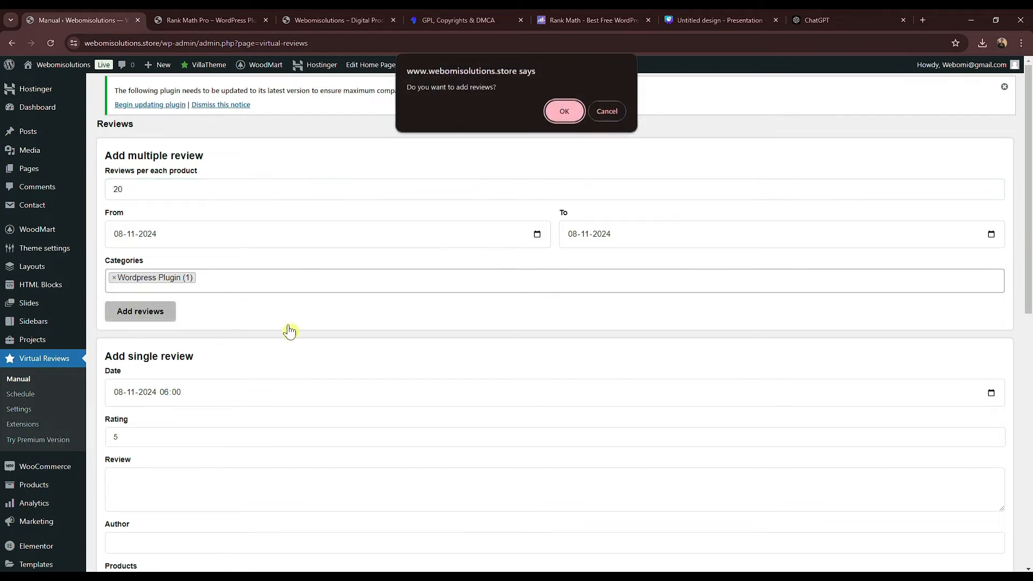
click(561, 113)
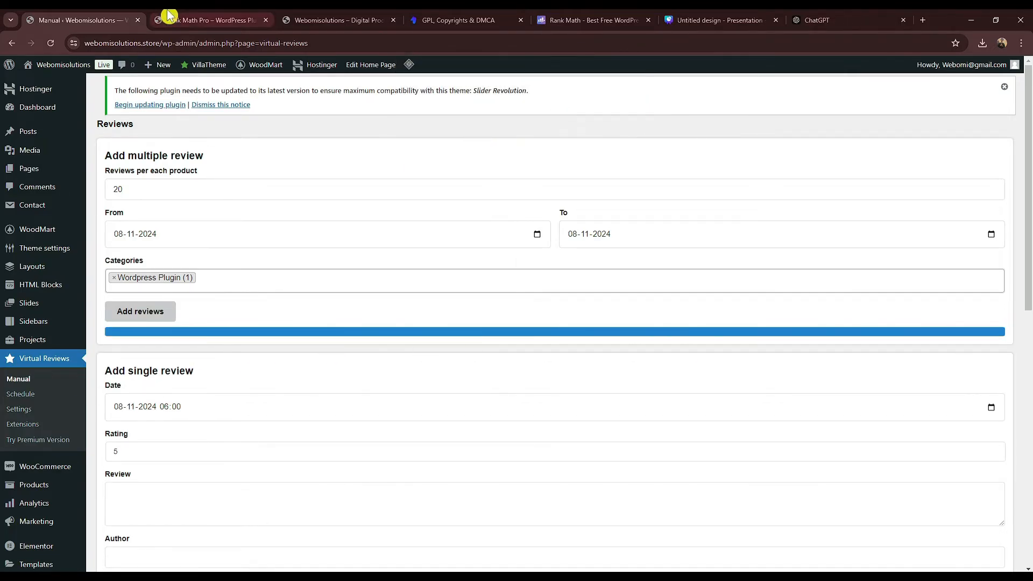
click(193, 20)
click(54, 43)
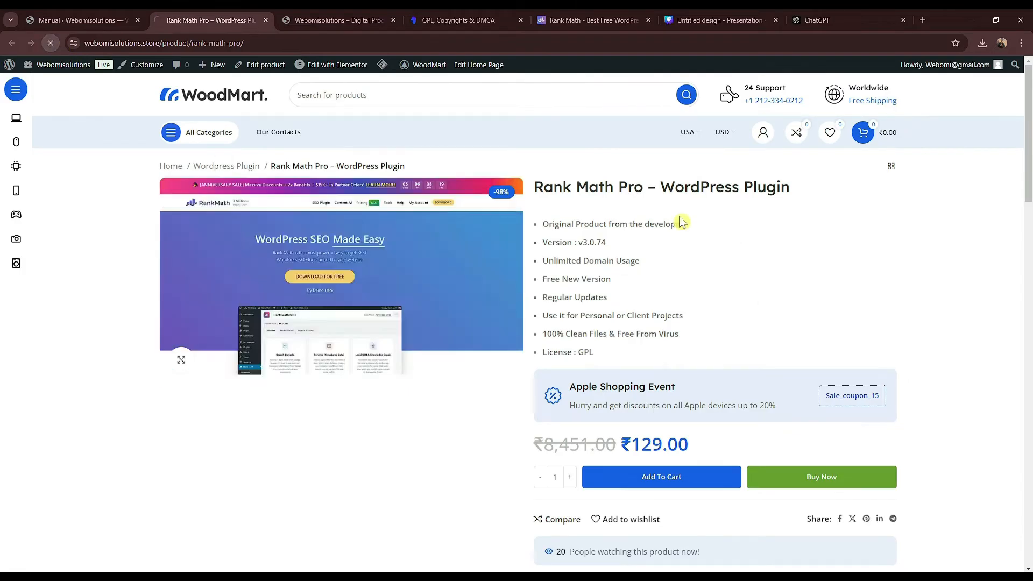
scroll(666, 318, down, 5)
scroll(665, 318, down, 15)
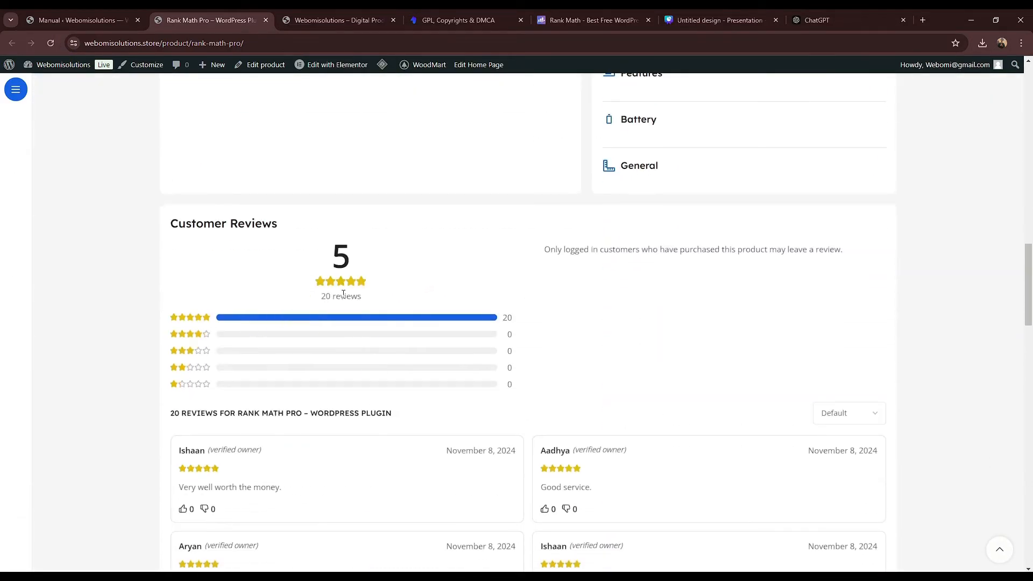
drag(331, 295, 459, 302)
click(460, 301)
scroll(666, 281, up, 1)
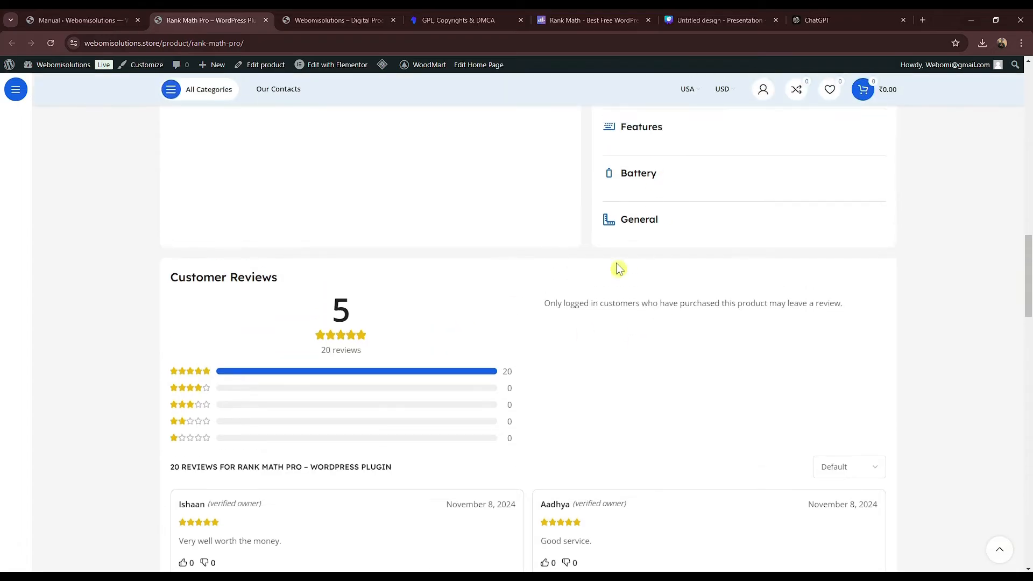
scroll(417, 357, down, 4)
scroll(417, 358, down, 8)
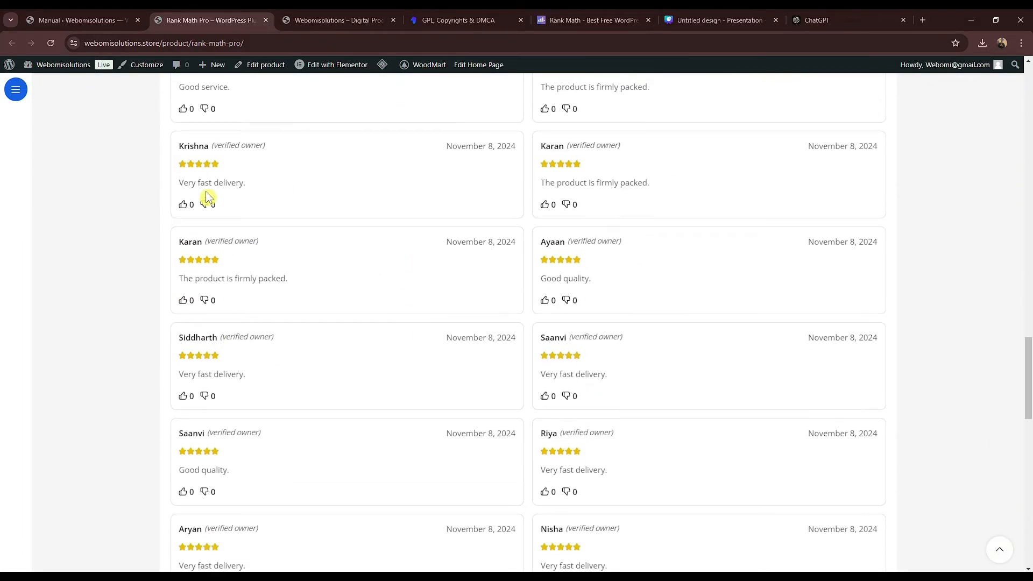
drag(619, 286, 300, 291)
click(327, 311)
scroll(325, 322, down, 9)
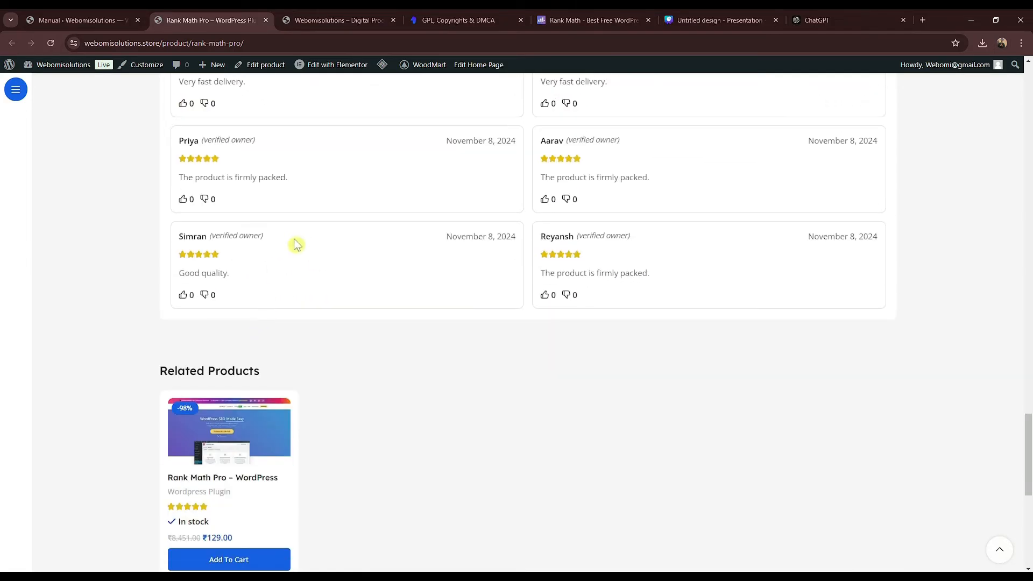
scroll(296, 242, up, 3)
scroll(555, 290, up, 14)
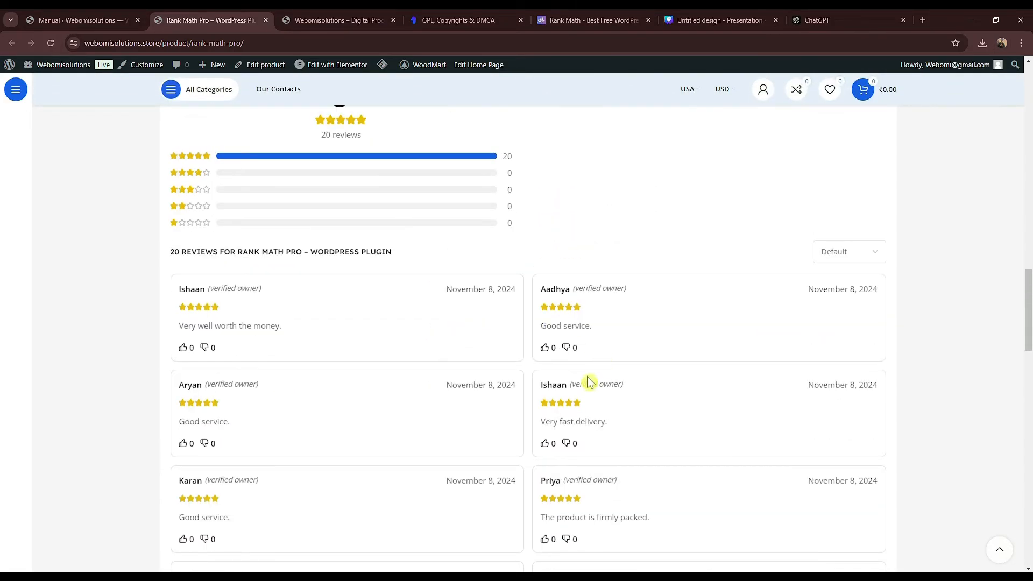
scroll(418, 244, up, 6)
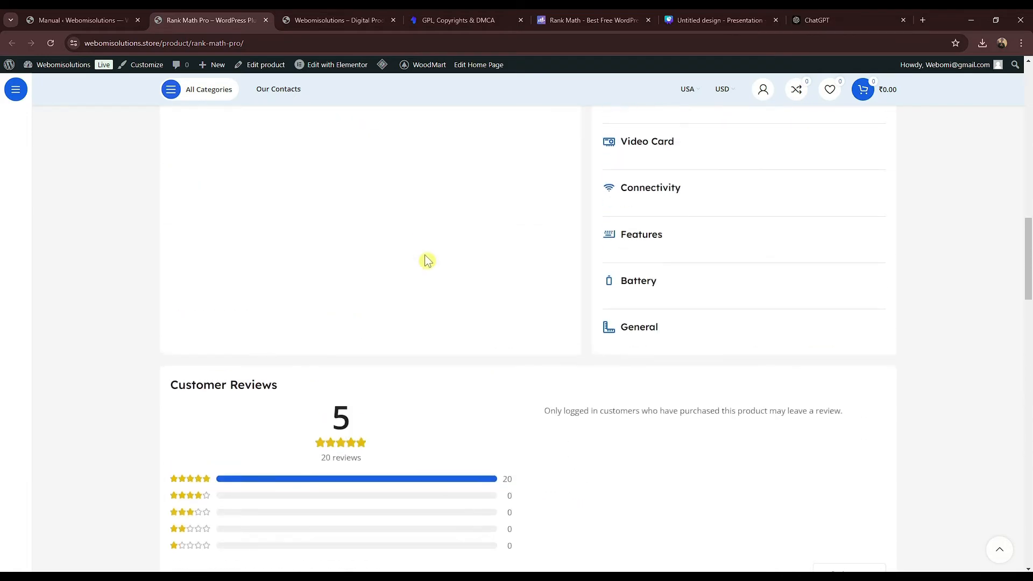
scroll(444, 257, up, 17)
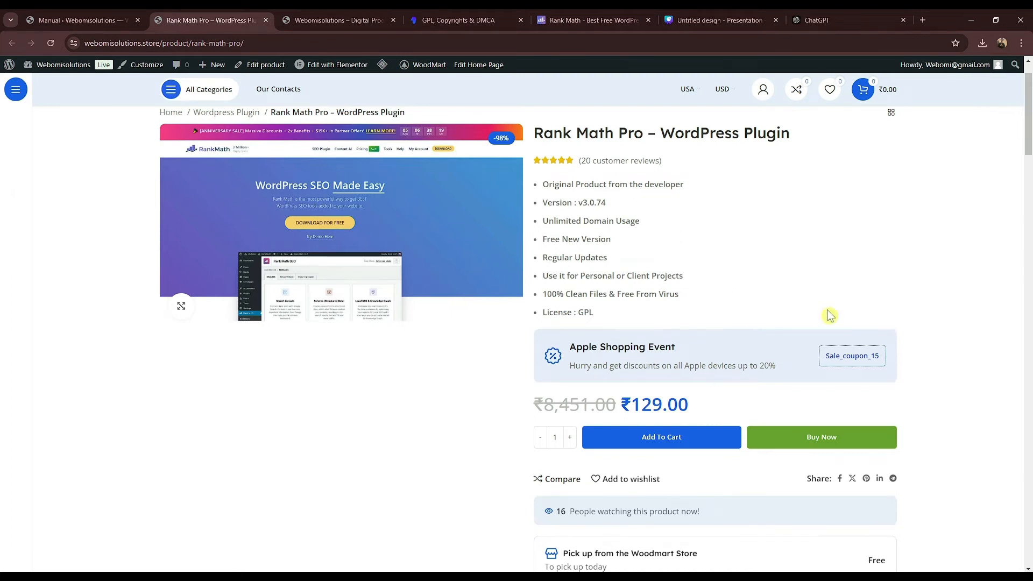
scroll(230, 194, down, 7)
click(72, 16)
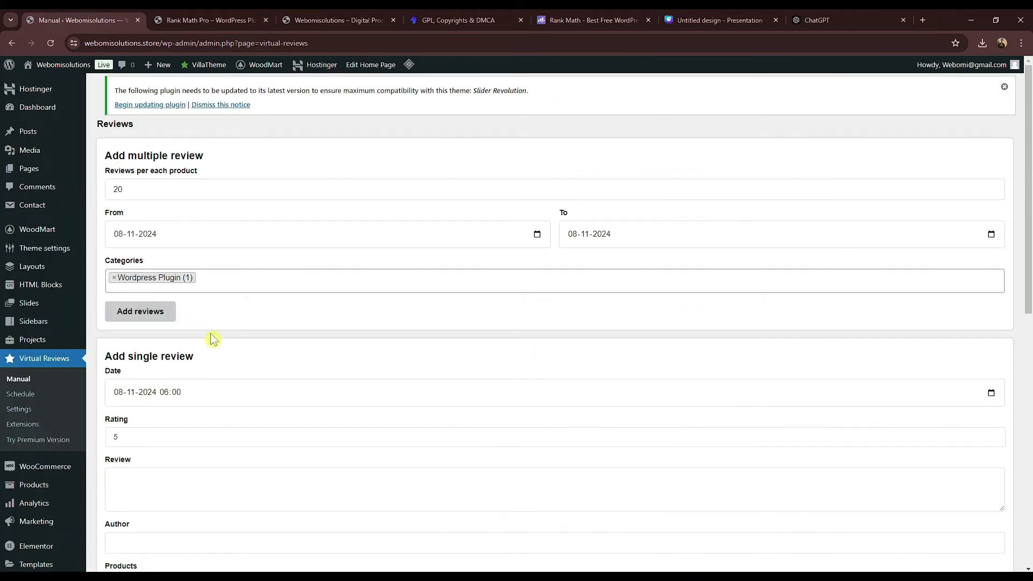
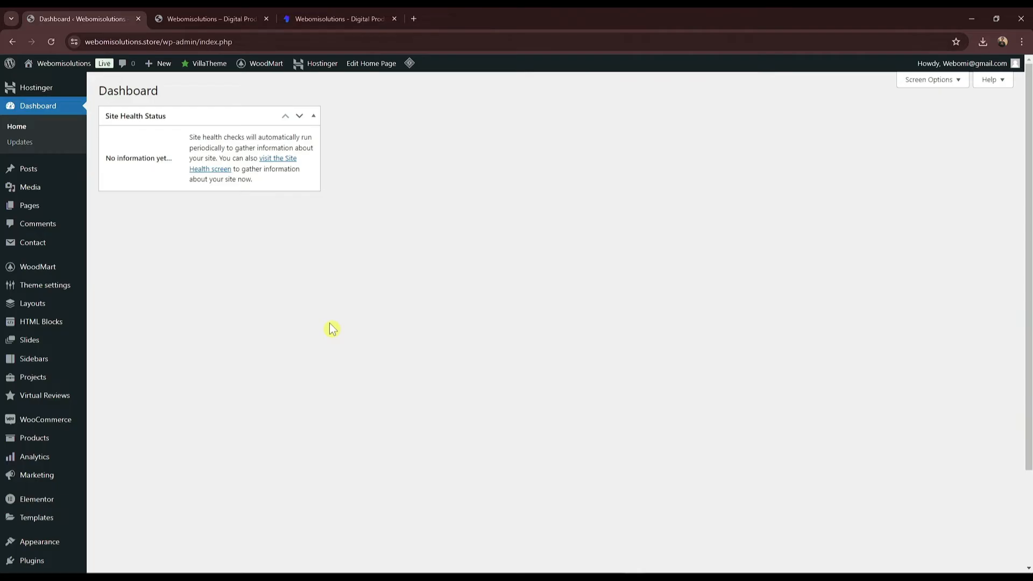
Step: View the live WoodMart store home page, scroll through its sections, return to the top and reload
click(247, 17)
scroll(468, 291, down, 4)
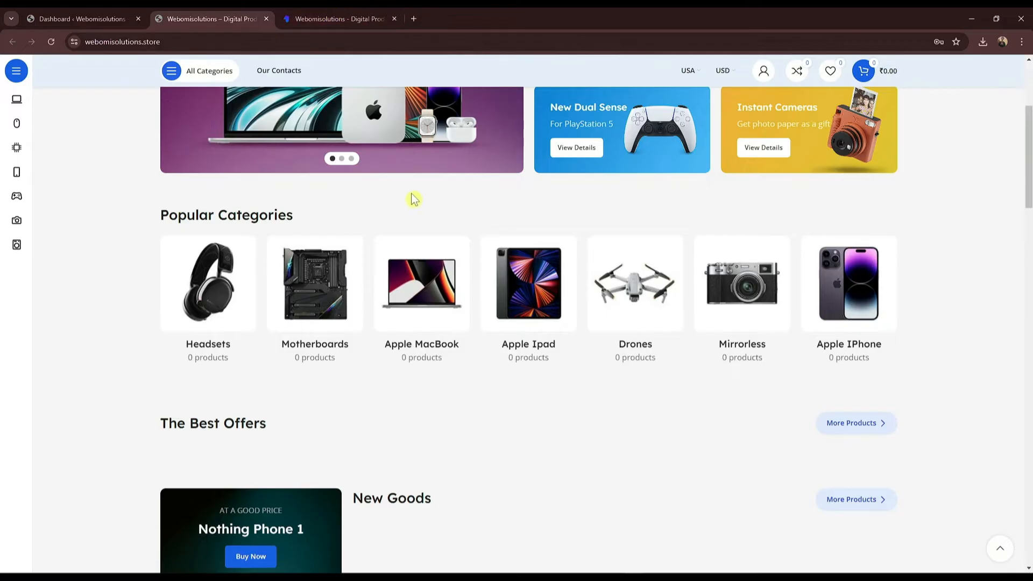
scroll(463, 245, down, 6)
scroll(529, 325, down, 15)
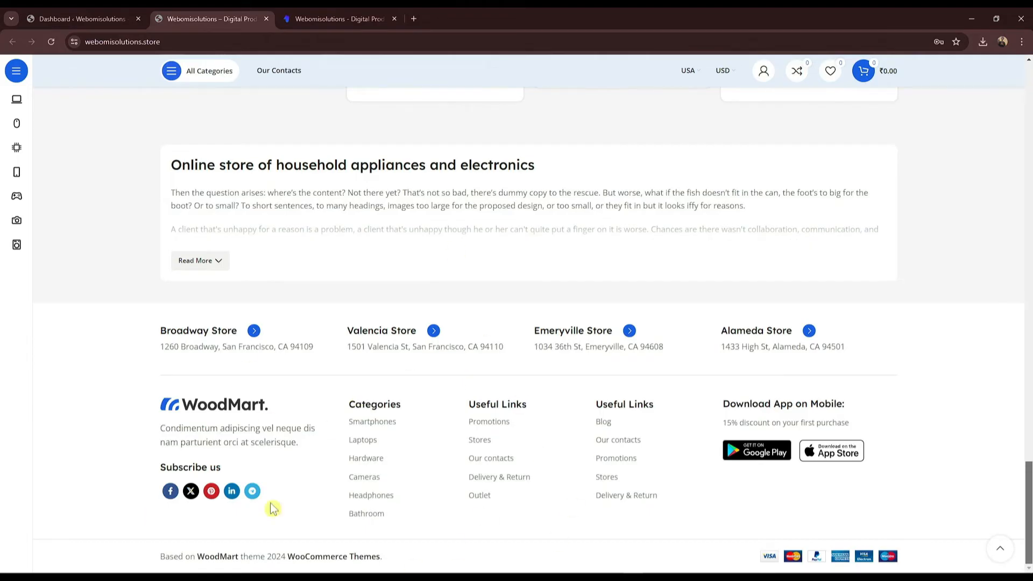
click(998, 545)
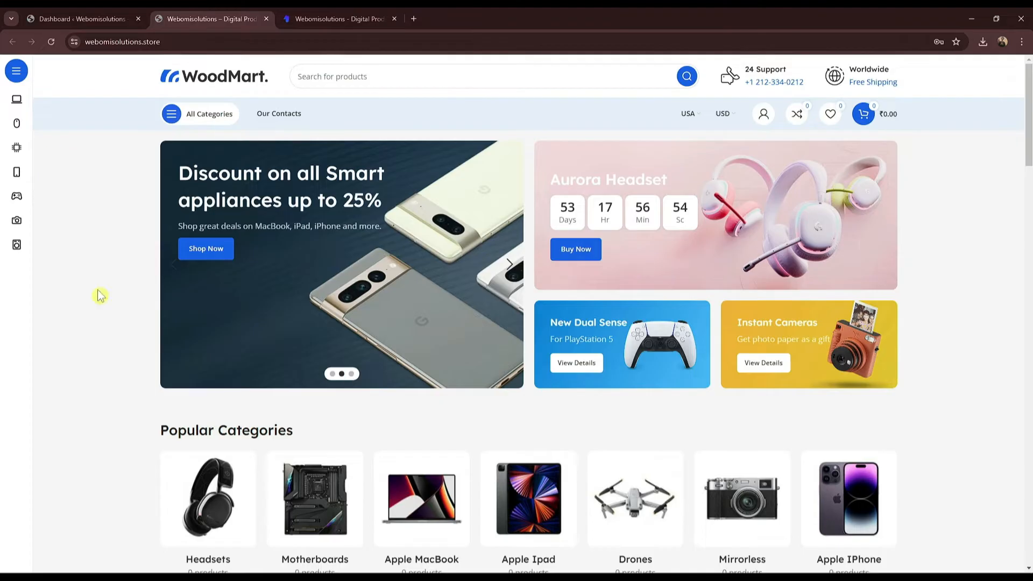
click(51, 42)
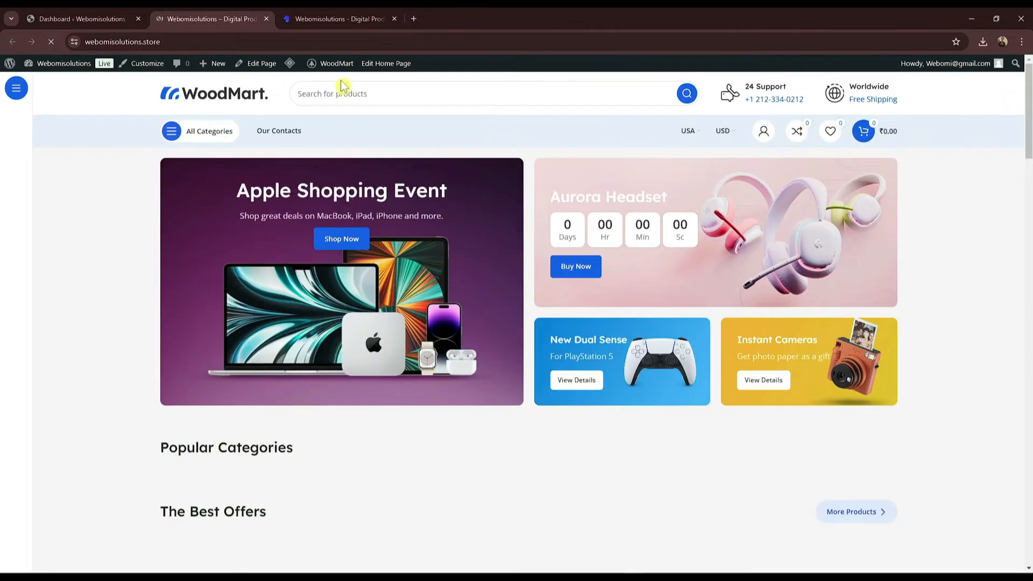
Step: Open the Header menu Mega electronics menu in the site Customizer
click(143, 64)
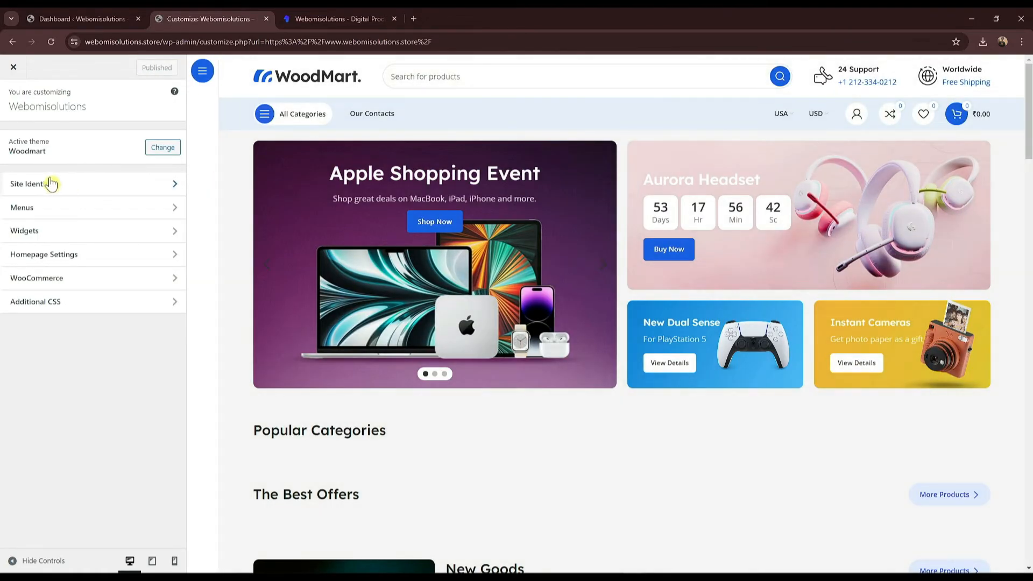
click(48, 184)
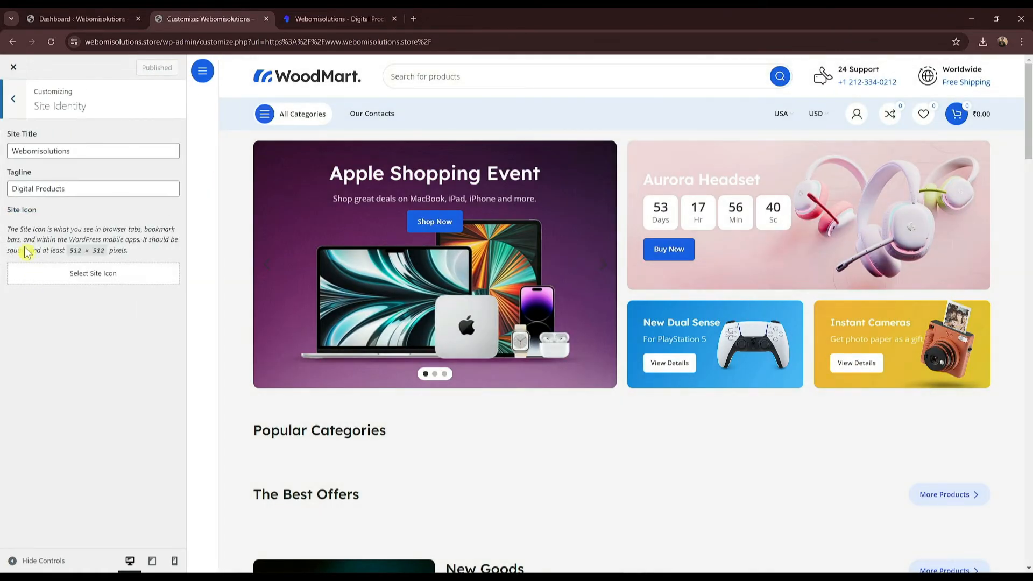
click(7, 97)
click(44, 208)
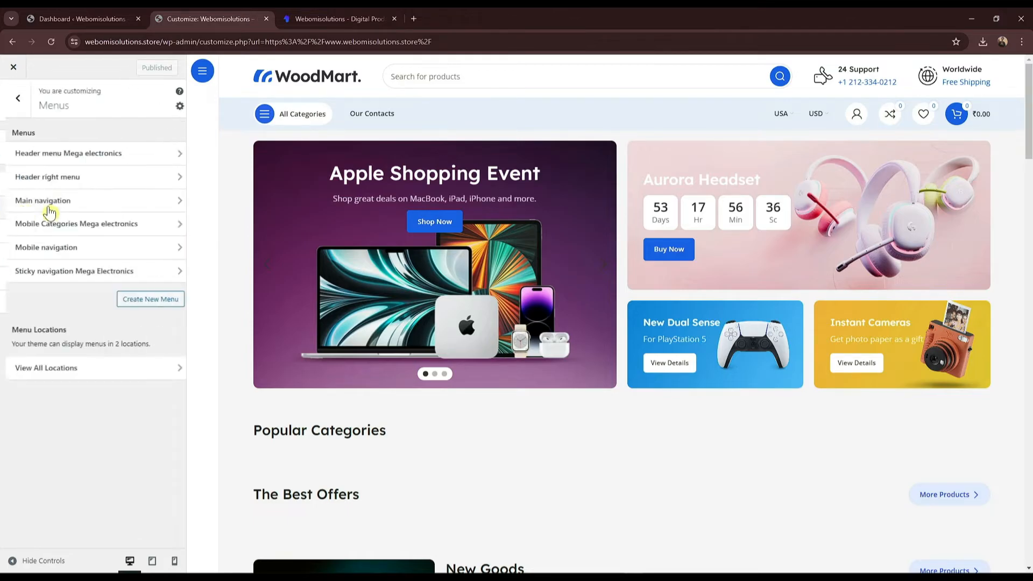
click(63, 154)
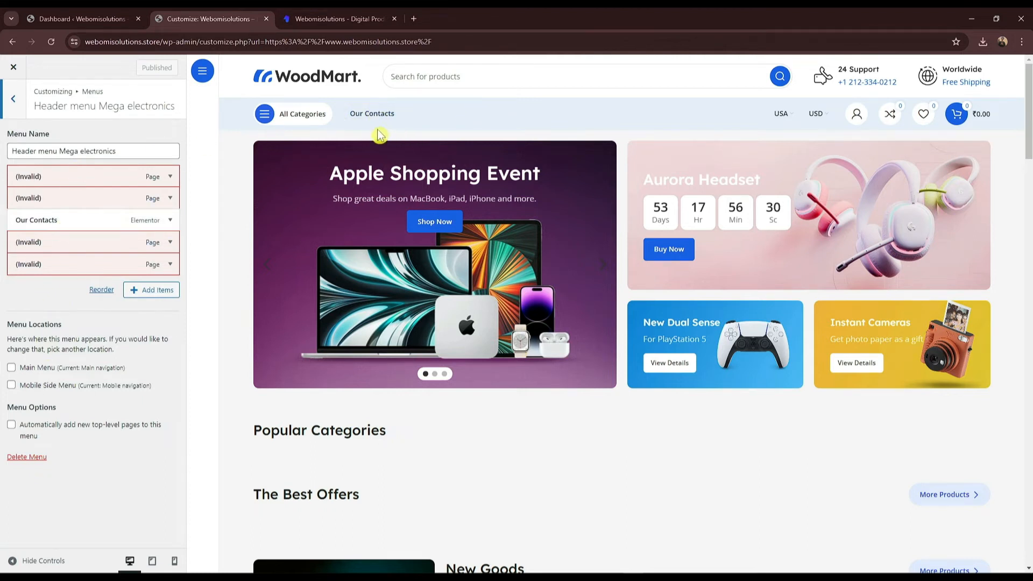
Step: Remove the invalid Outlet, Delivery & Return, Stores and Promotions menu items
click(169, 265)
scroll(56, 460, down, 2)
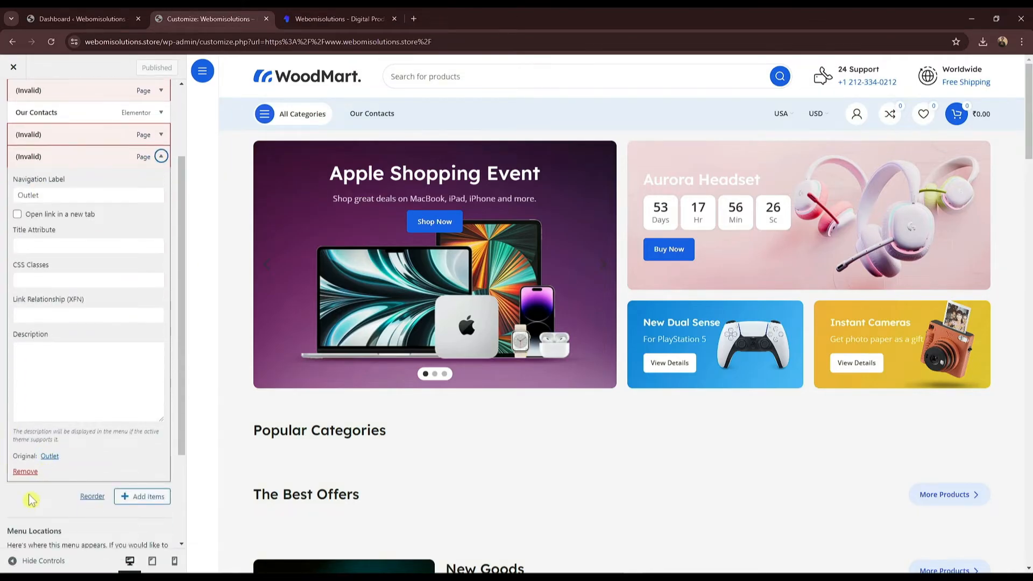
click(23, 470)
click(169, 243)
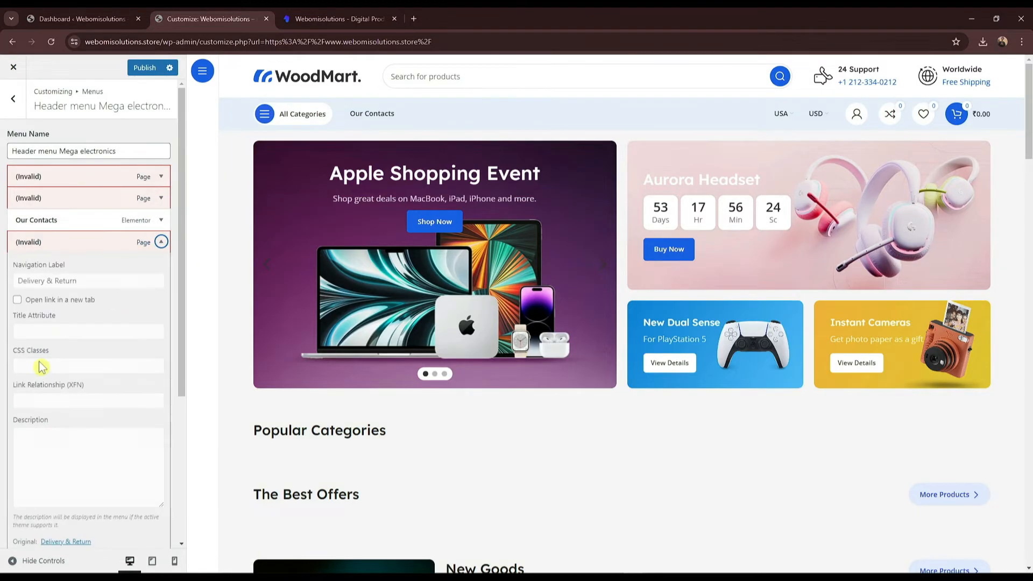
scroll(8, 474, down, 2)
click(26, 449)
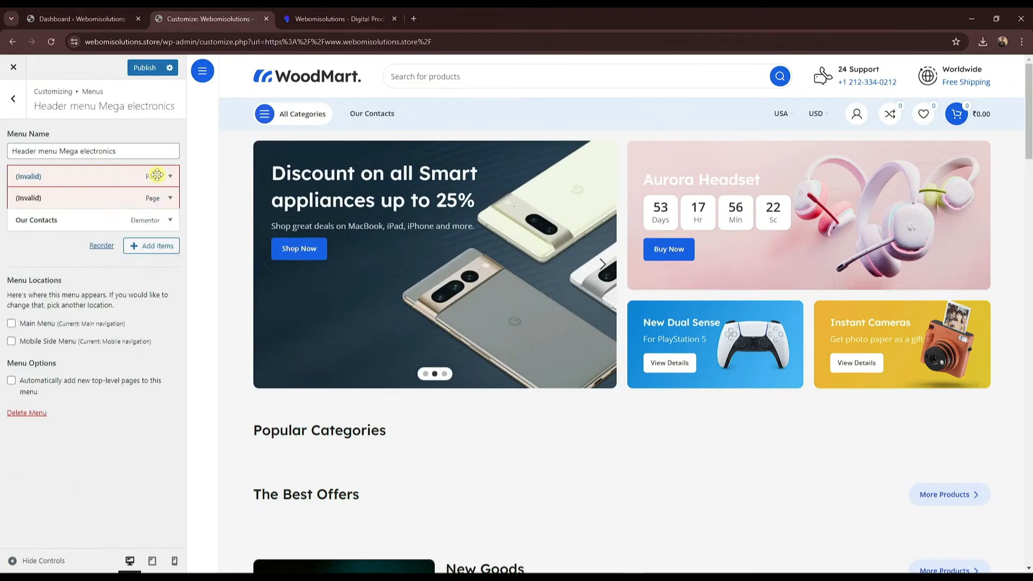
click(161, 198)
scroll(23, 472, down, 1)
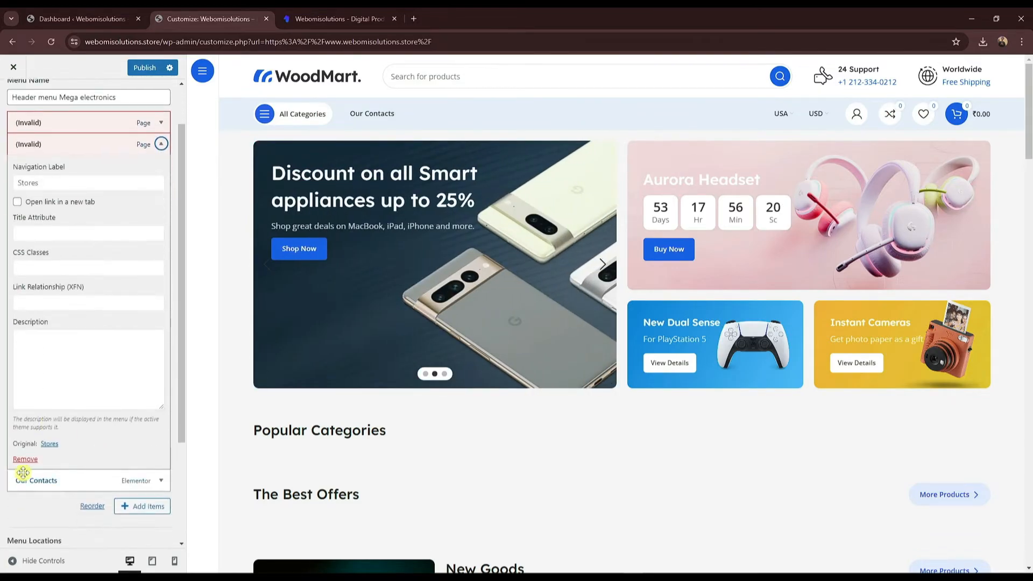
click(25, 459)
click(161, 176)
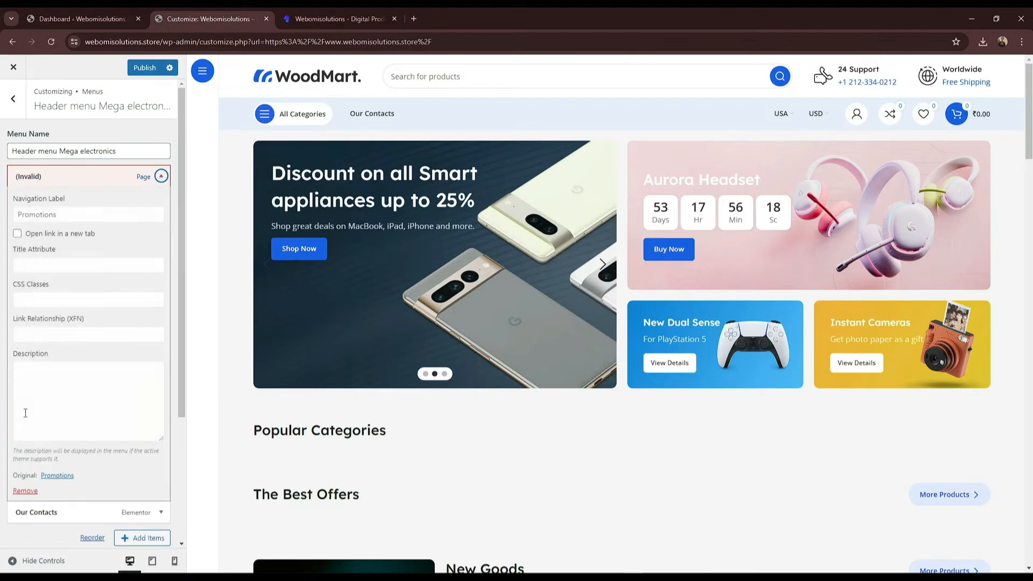
click(15, 492)
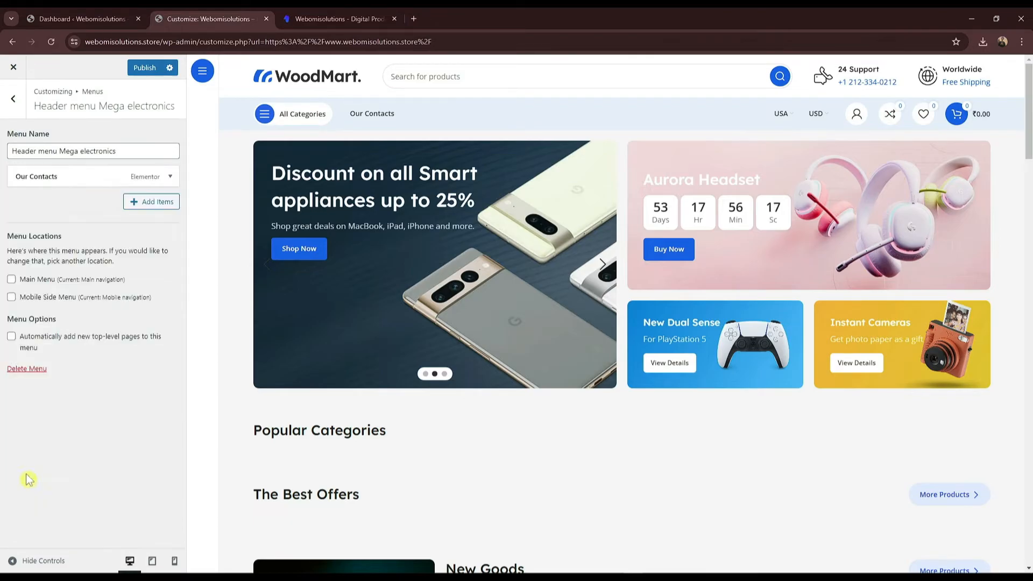
Step: Add the Home page as a nested menu item, publish, and go back to the Dashboard
click(153, 203)
click(224, 161)
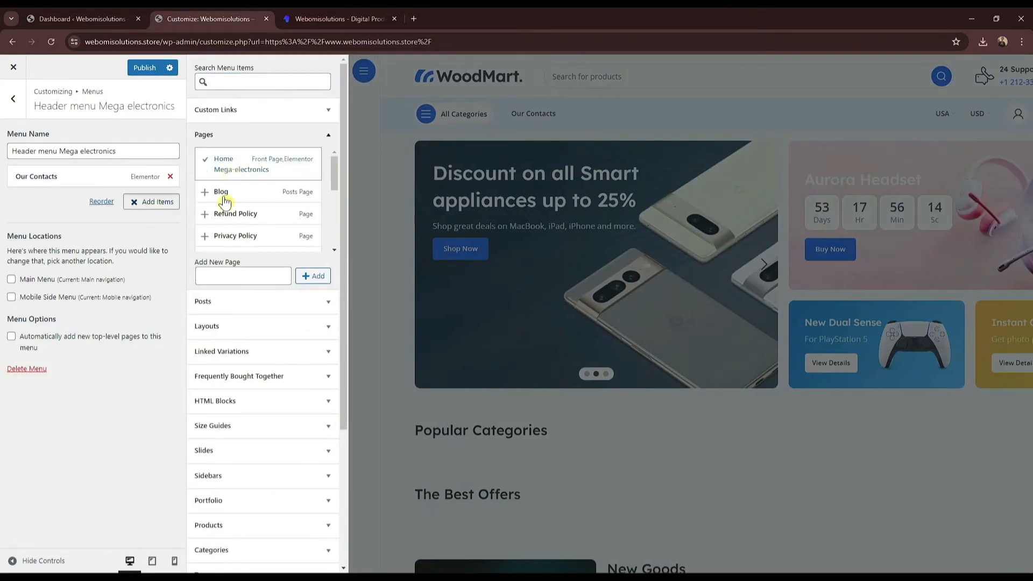
drag(129, 174, 58, 184)
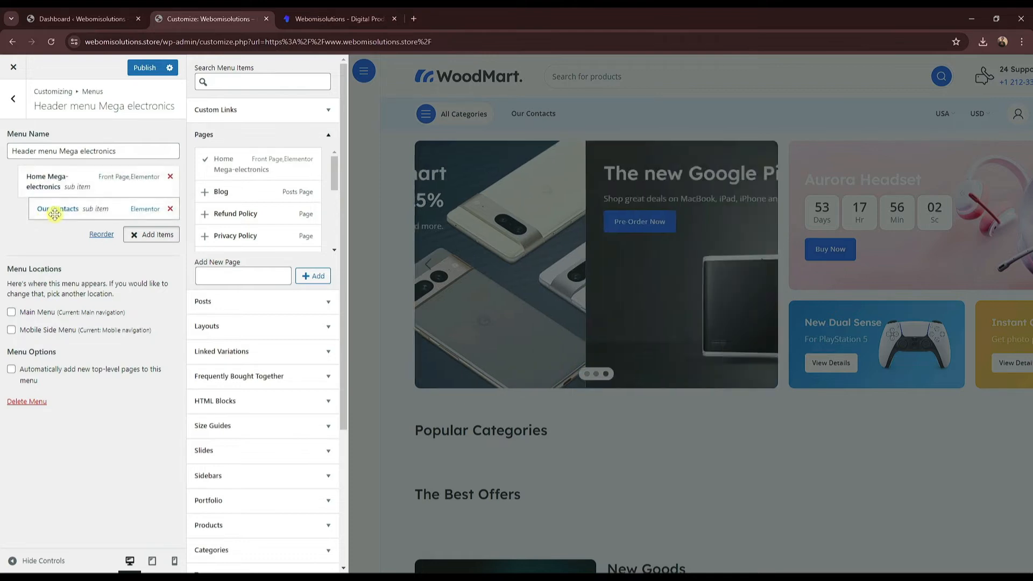
click(141, 68)
click(78, 14)
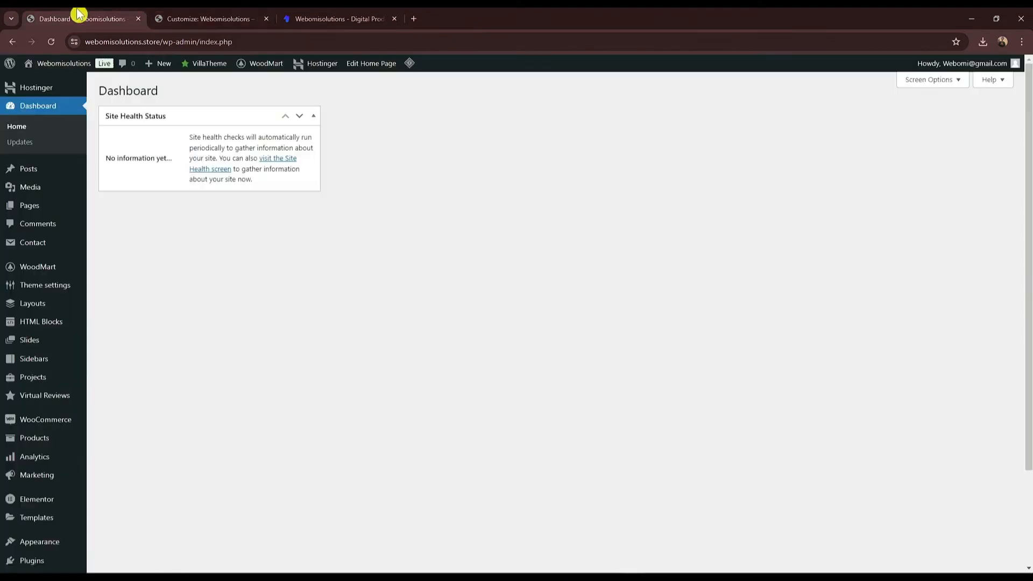
scroll(69, 341, down, 2)
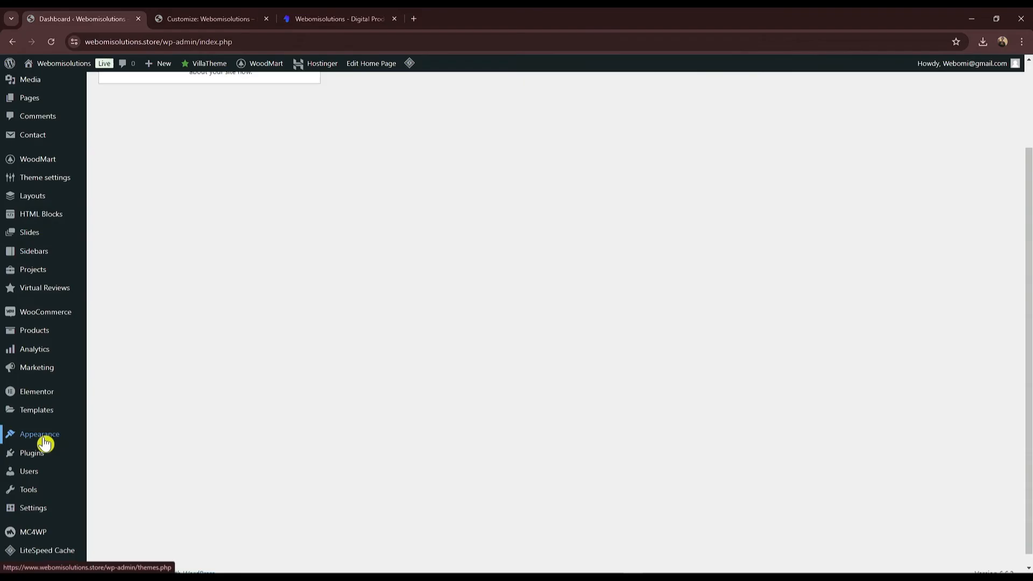
mouse_move(63, 443)
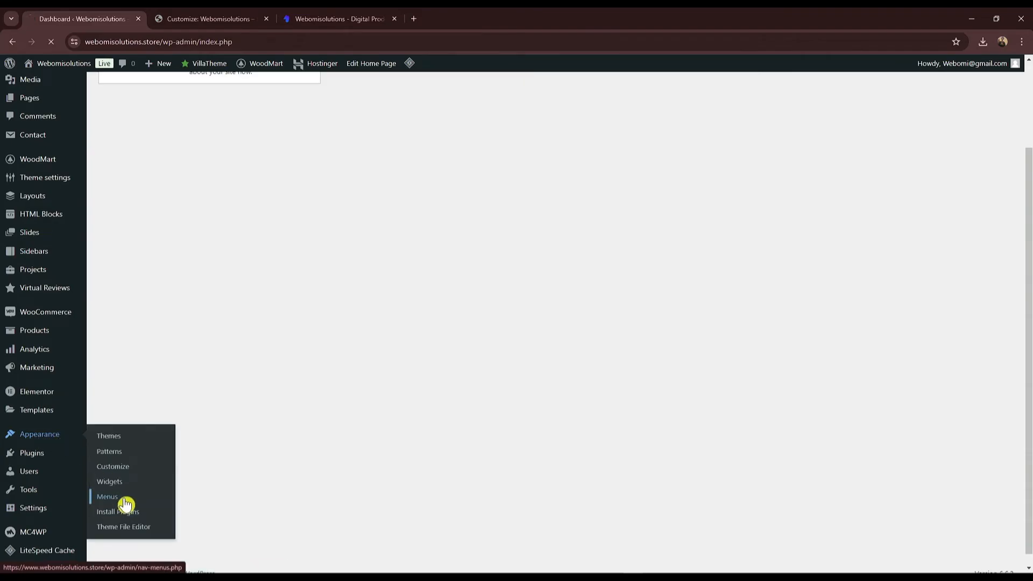
click(214, 19)
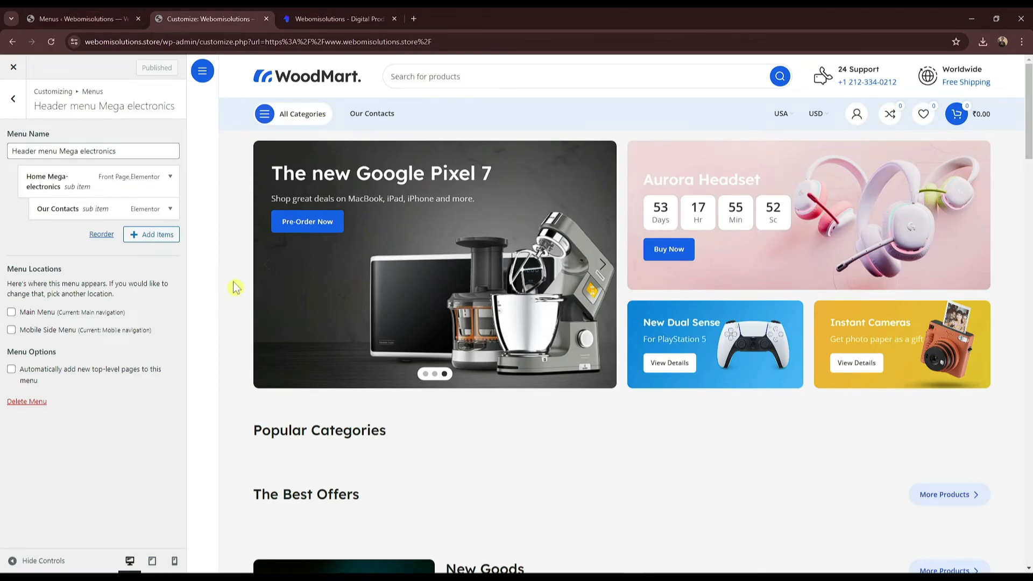
click(75, 18)
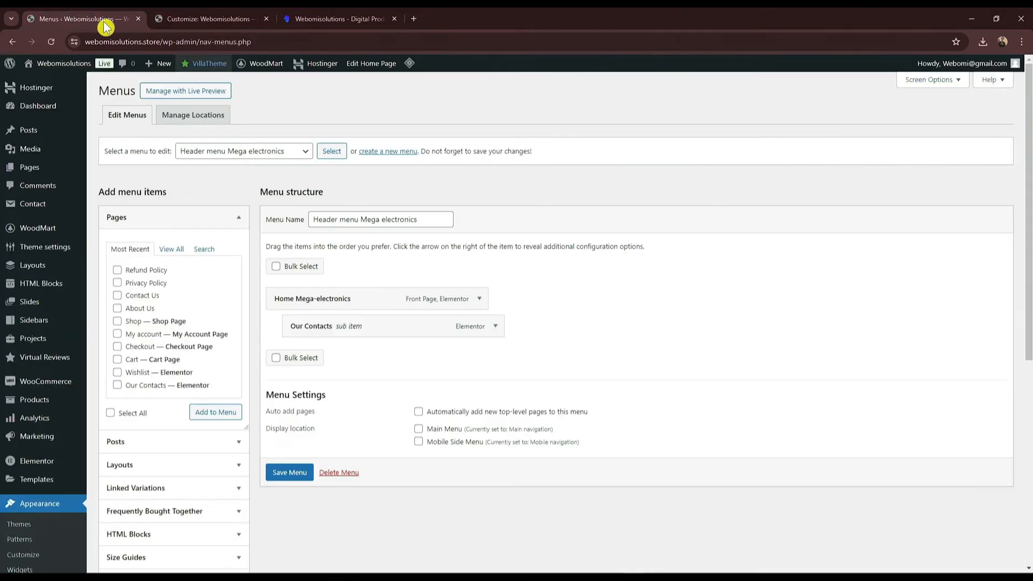
drag(304, 302, 295, 309)
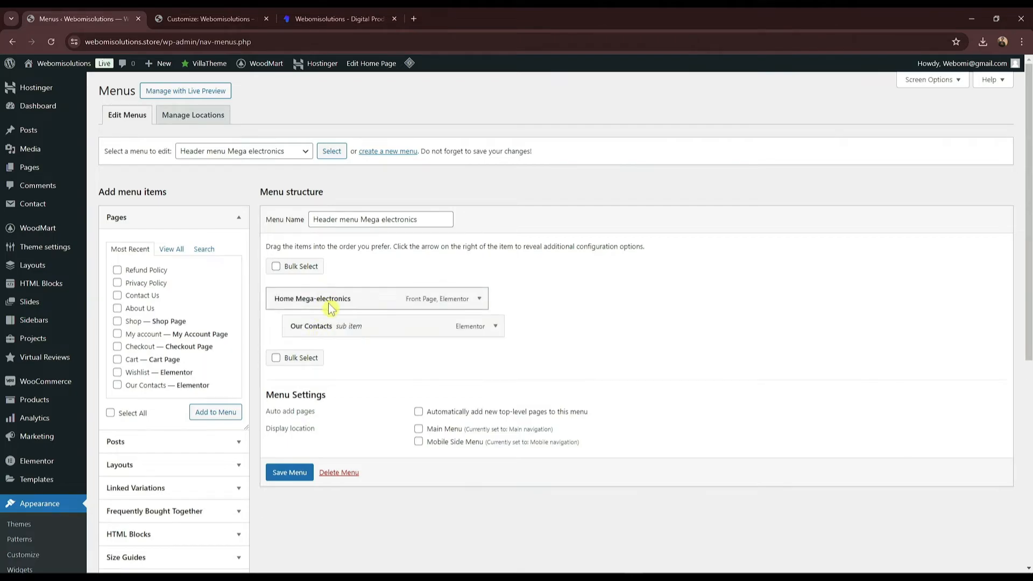
click(479, 301)
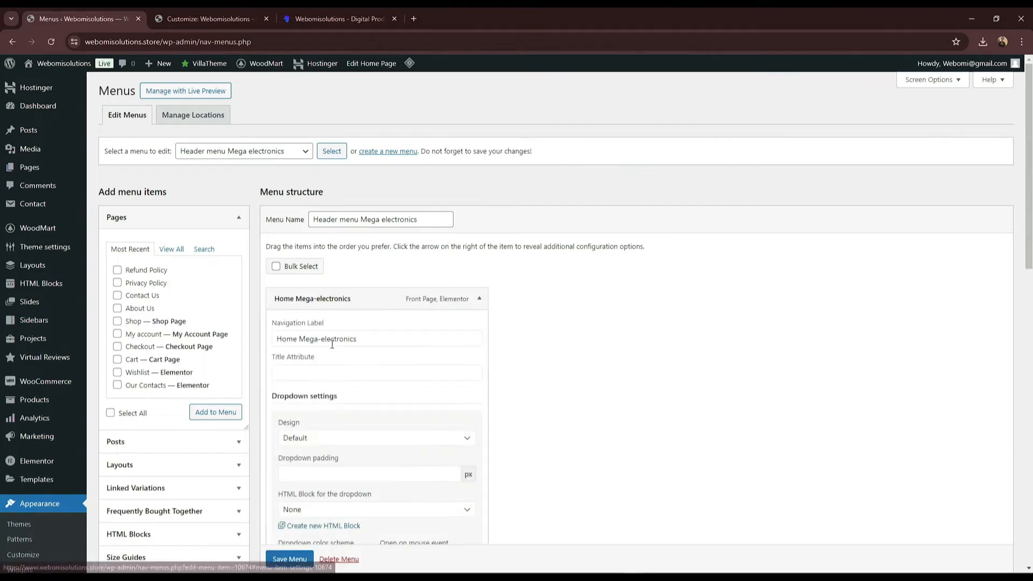
drag(300, 338, 397, 340)
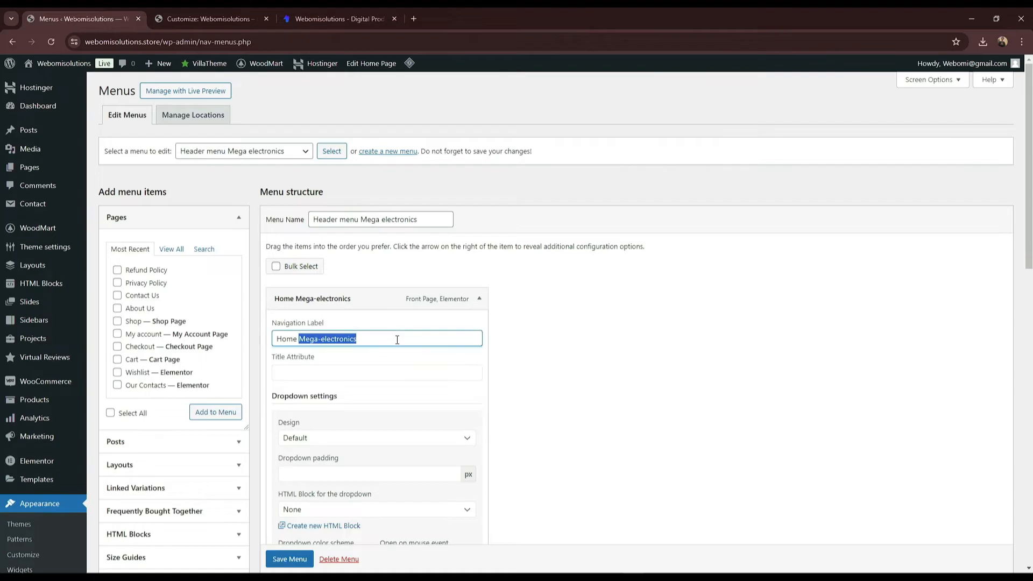
key(BackSpace)
click(480, 300)
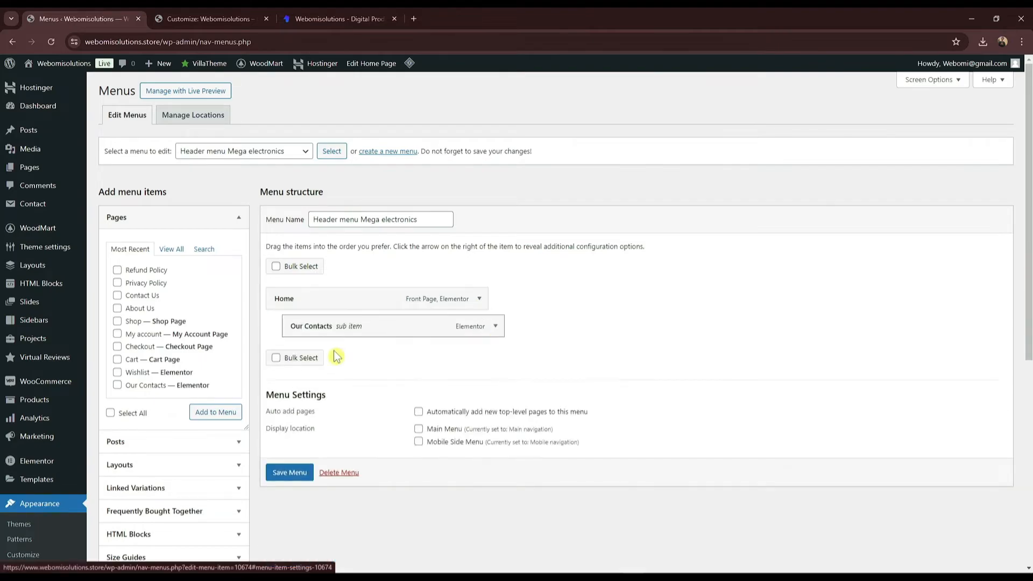
drag(359, 335, 325, 327)
click(135, 310)
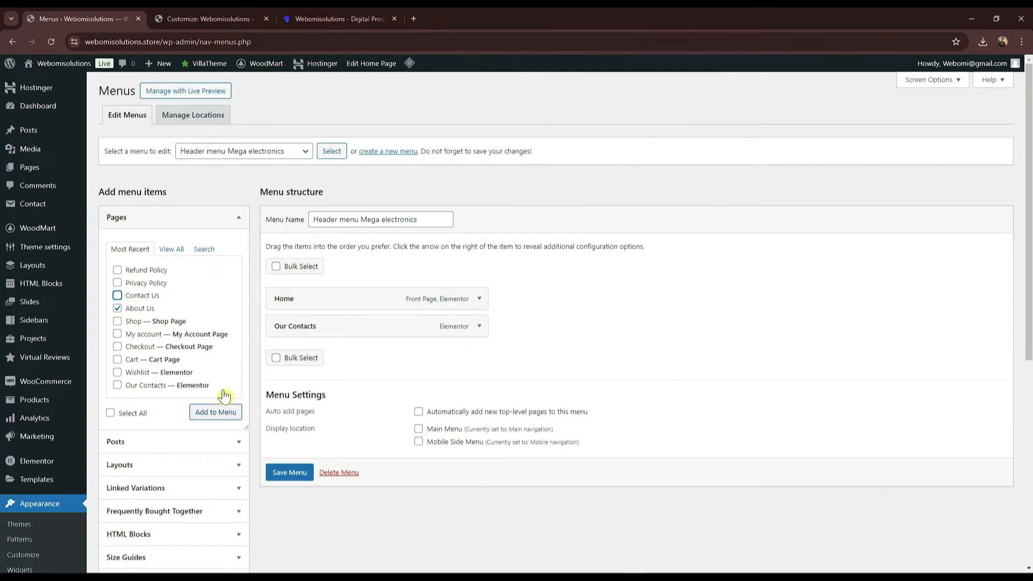
click(214, 416)
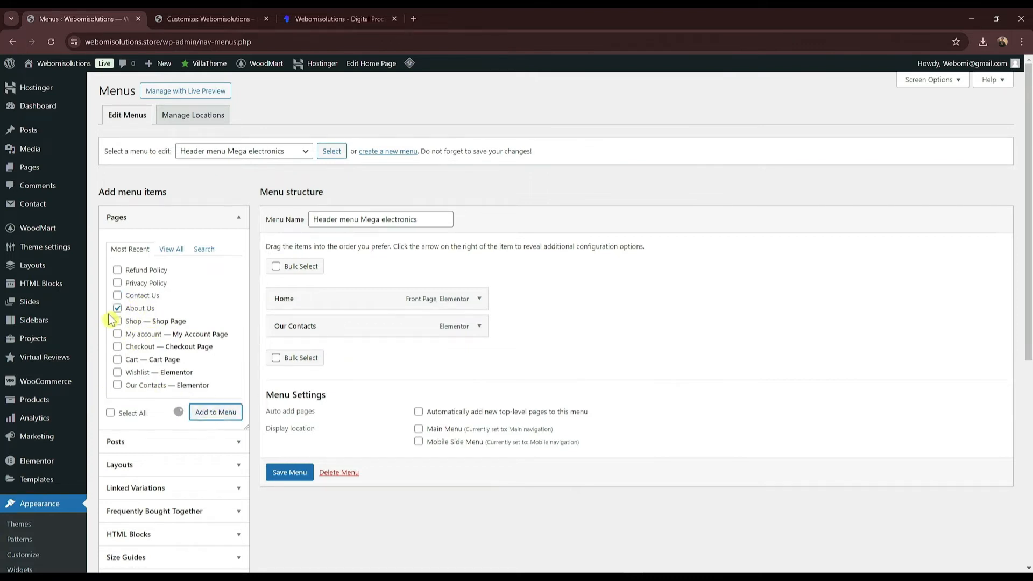
mouse_move(291, 353)
mouse_down()
mouse_move(296, 314)
mouse_move(293, 334)
mouse_up()
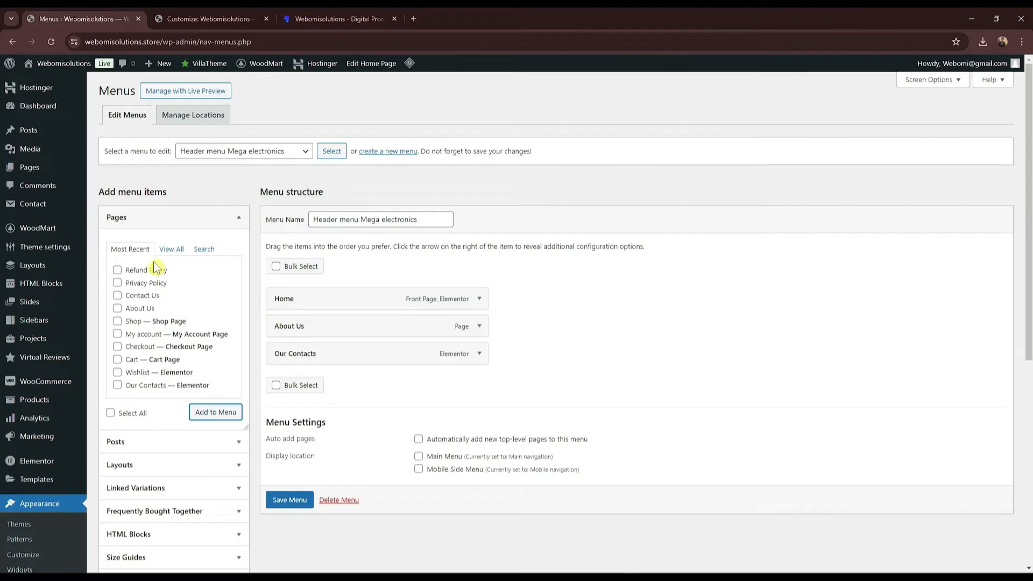
click(171, 249)
click(127, 252)
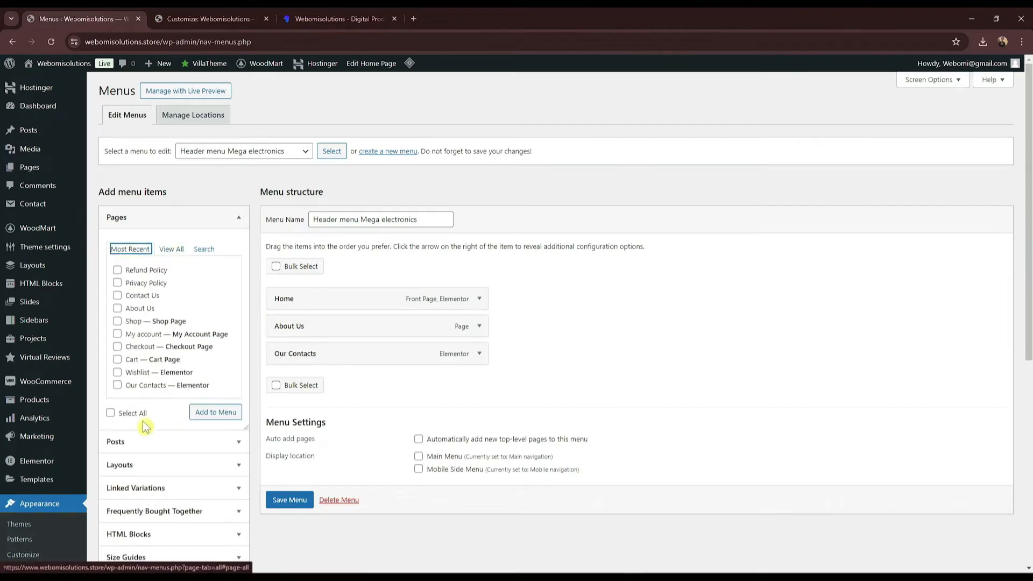
scroll(156, 544, down, 1)
scroll(156, 545, down, 3)
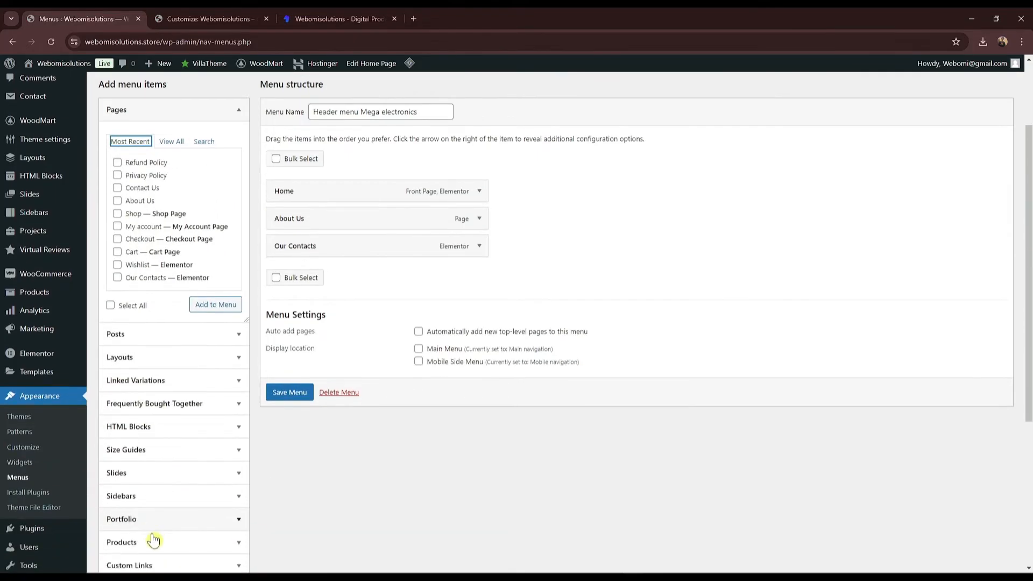
scroll(162, 445, down, 2)
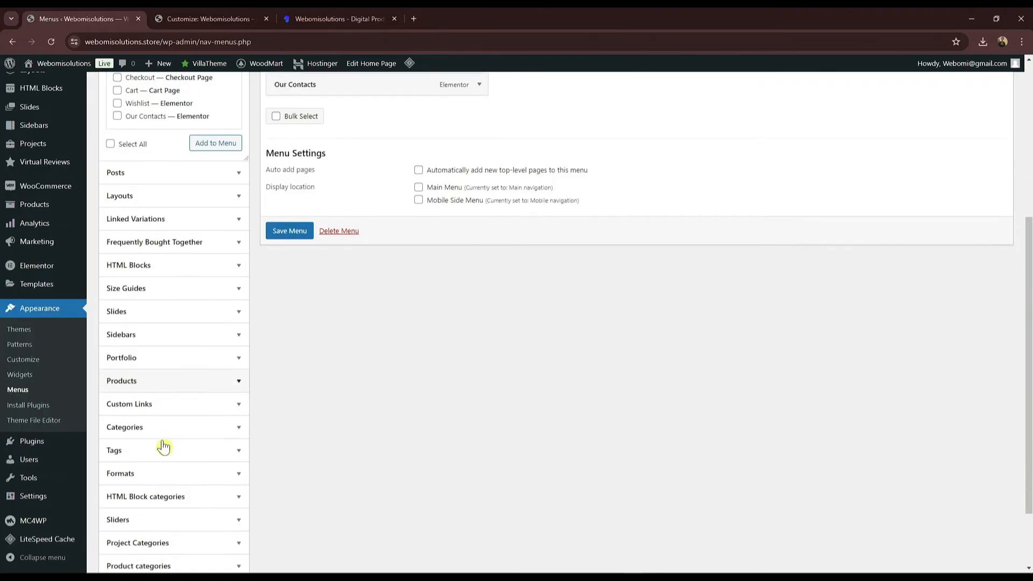
scroll(159, 479, up, 6)
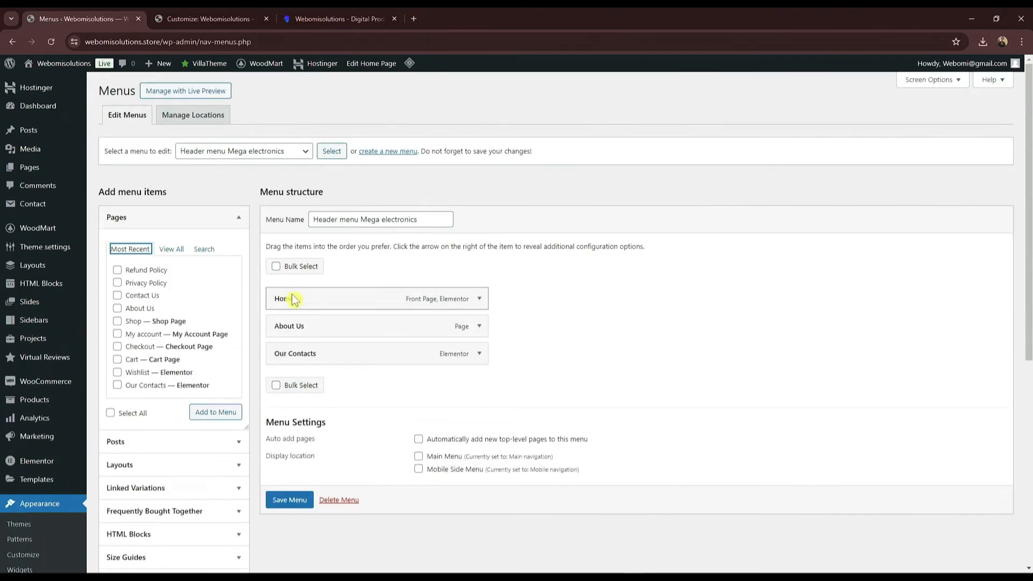
scroll(189, 450, down, 5)
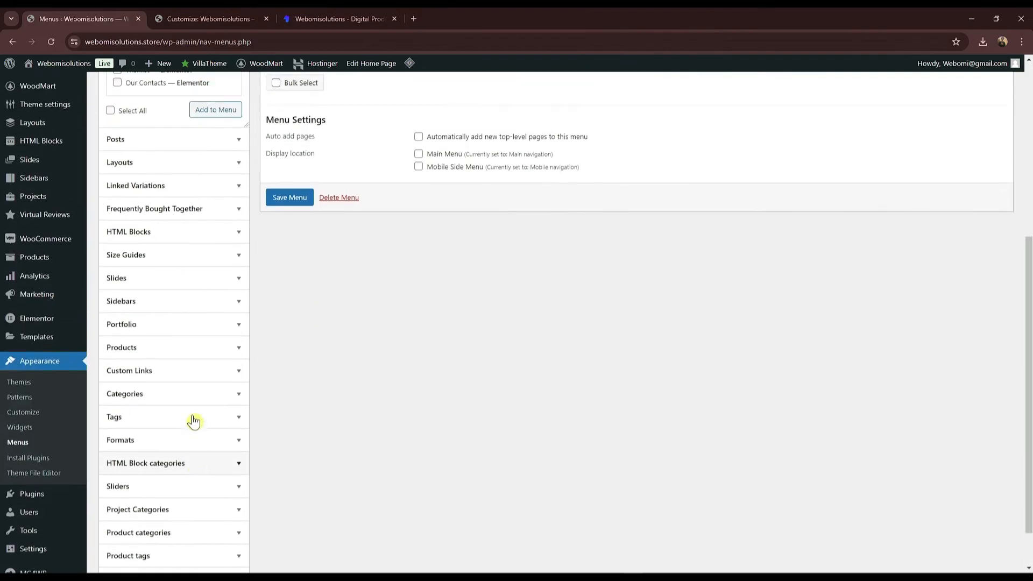
Step: Add a Services custom link with URL # and place it above Our Contacts
click(172, 377)
scroll(173, 387, down, 4)
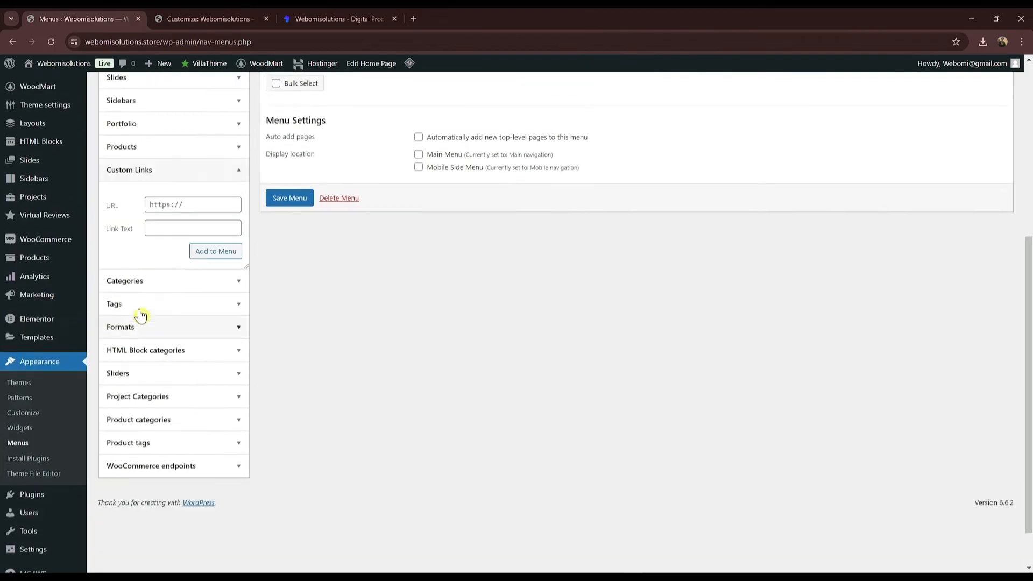
click(168, 211)
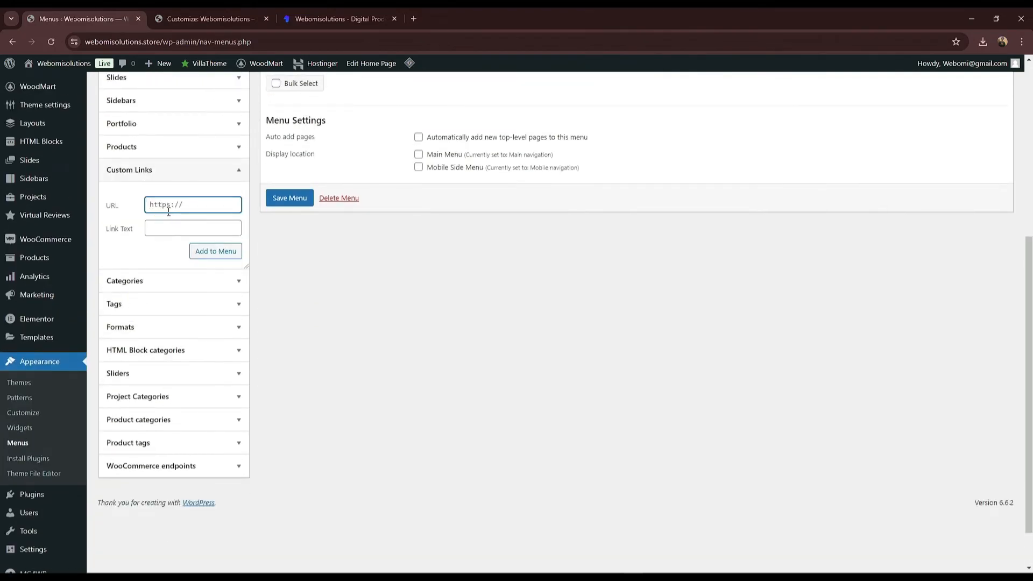
click(174, 233)
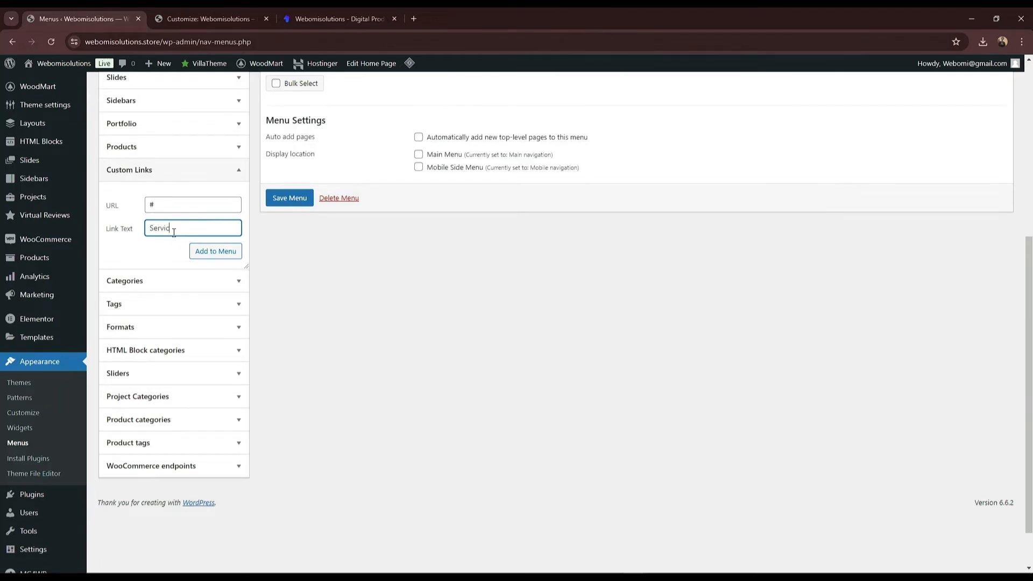
click(203, 260)
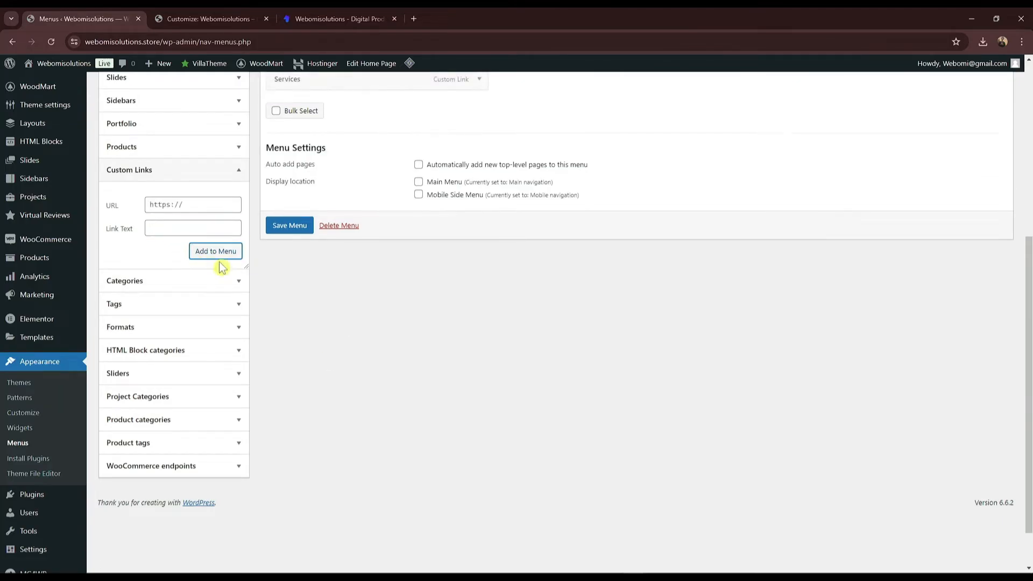
scroll(243, 267, up, 6)
drag(300, 383, 318, 360)
Step: Copy the Services submenu item names from the live Webomi site
scroll(164, 411, down, 5)
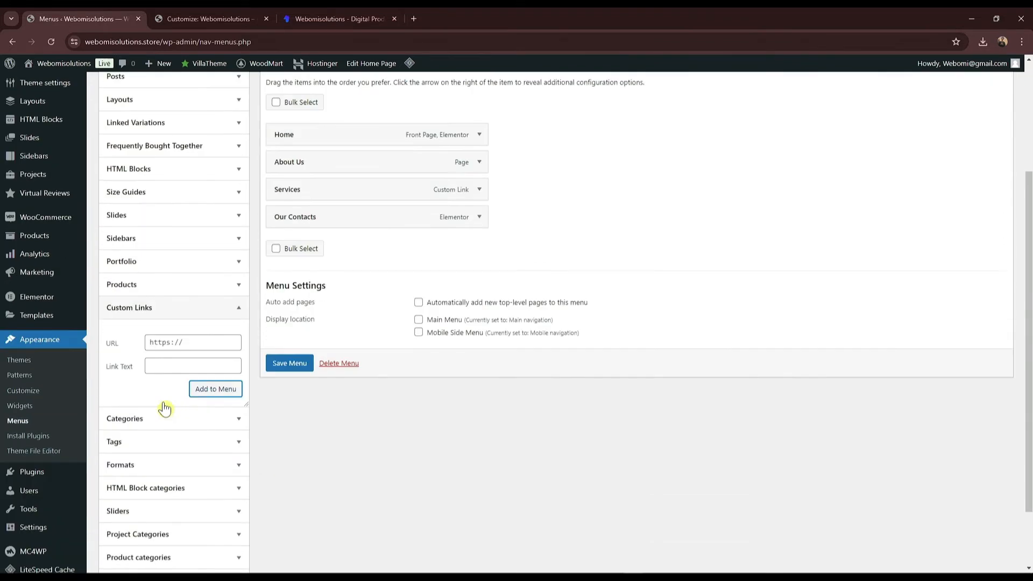
click(185, 261)
click(339, 18)
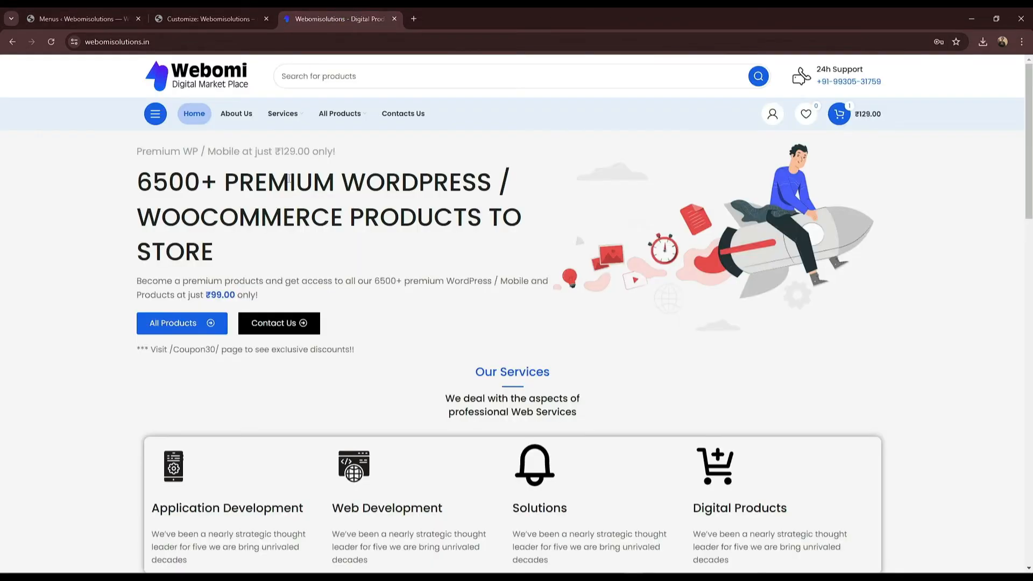
mouse_move(283, 126)
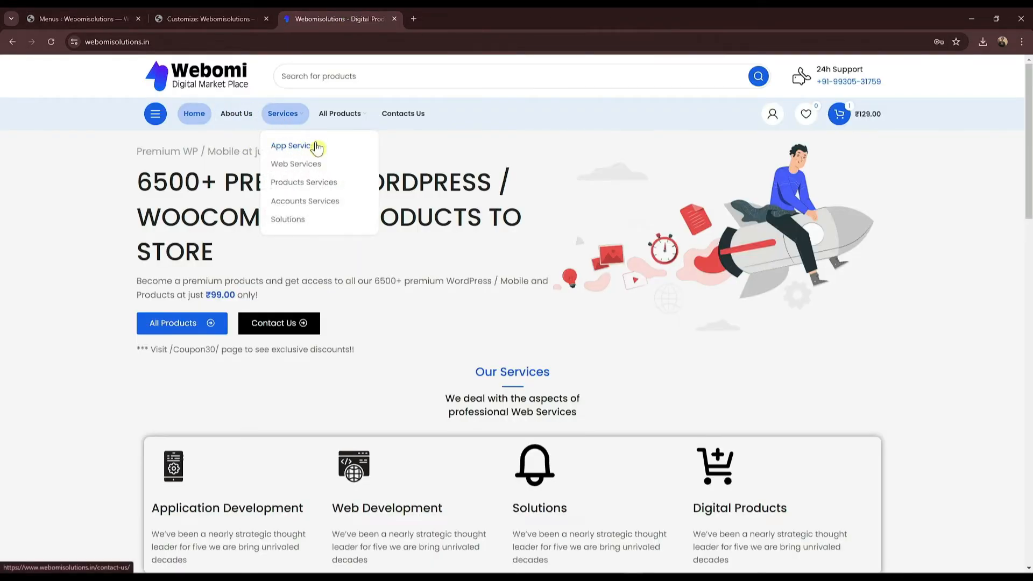
drag(263, 144, 325, 219)
key(ctrl+c)
click(67, 16)
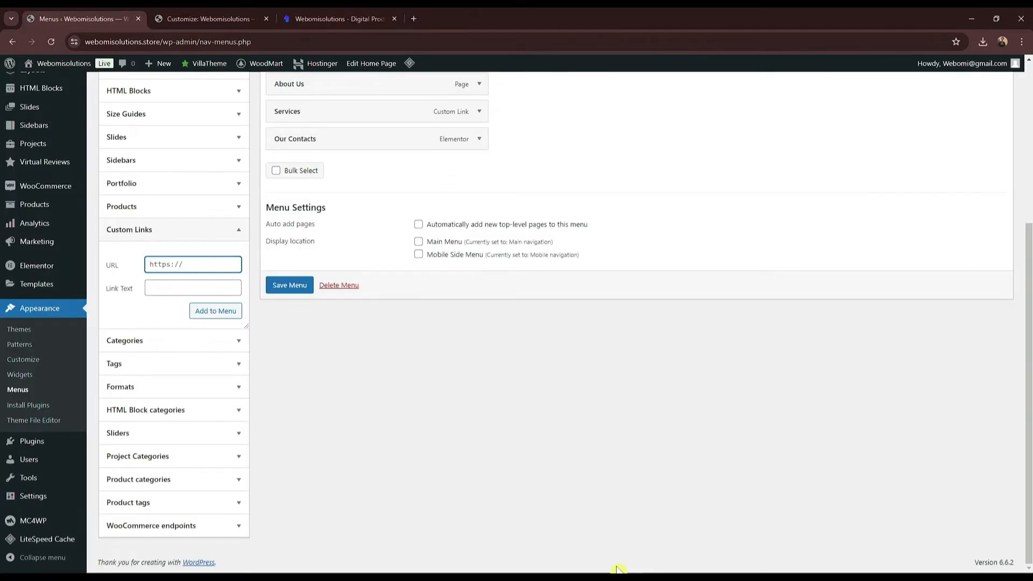
scroll(435, 323, up, 3)
Step: Paste the copied Services submenu names into a new Notepad note
scroll(302, 356, down, 2)
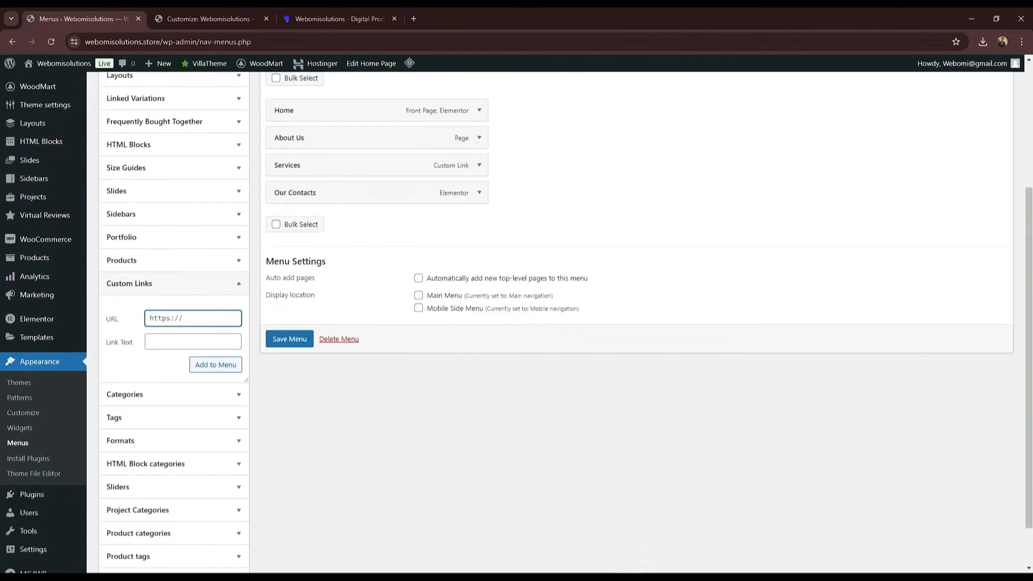
key(alt+Tab)
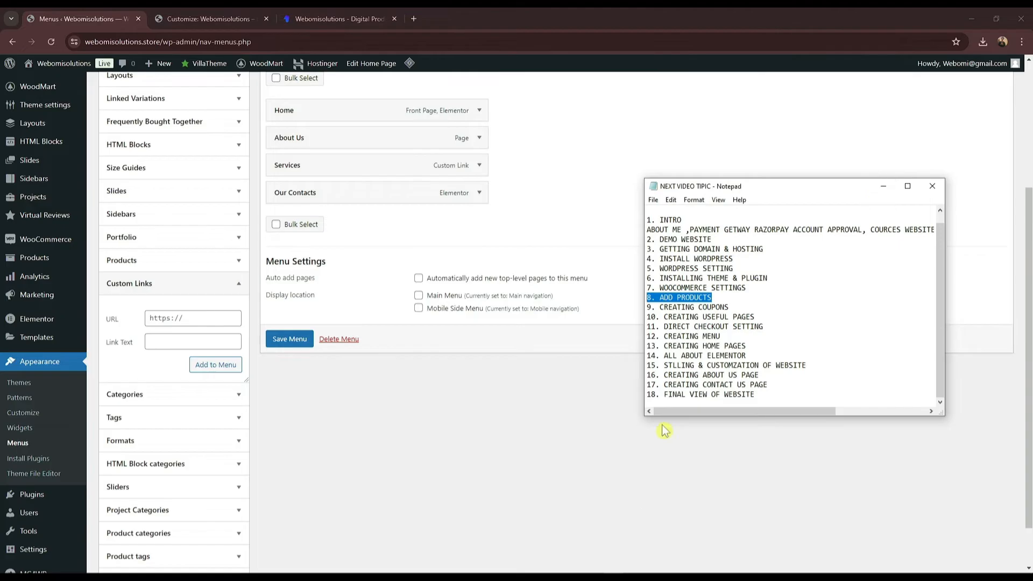
click(883, 187)
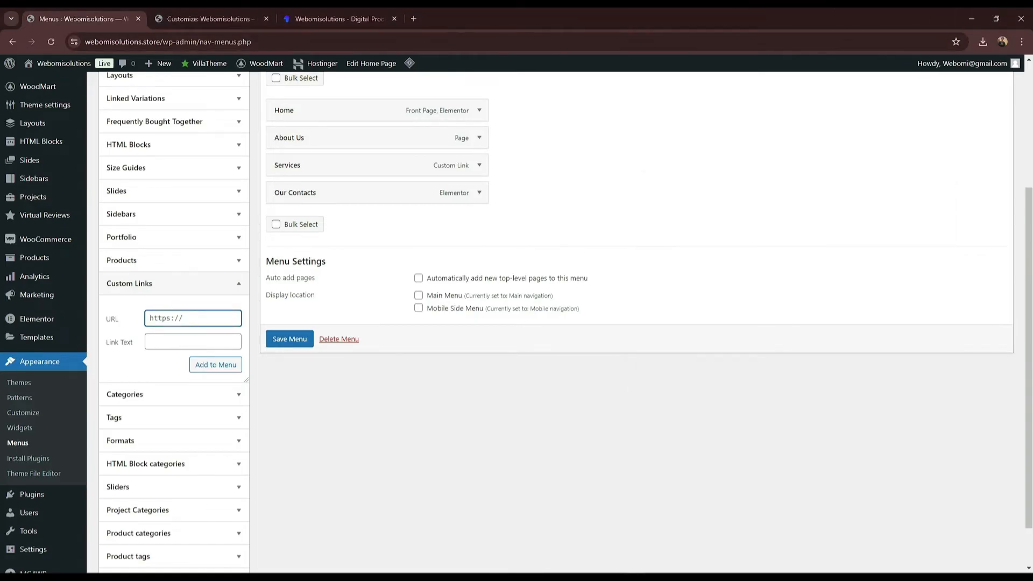
key(super)
click(76, 566)
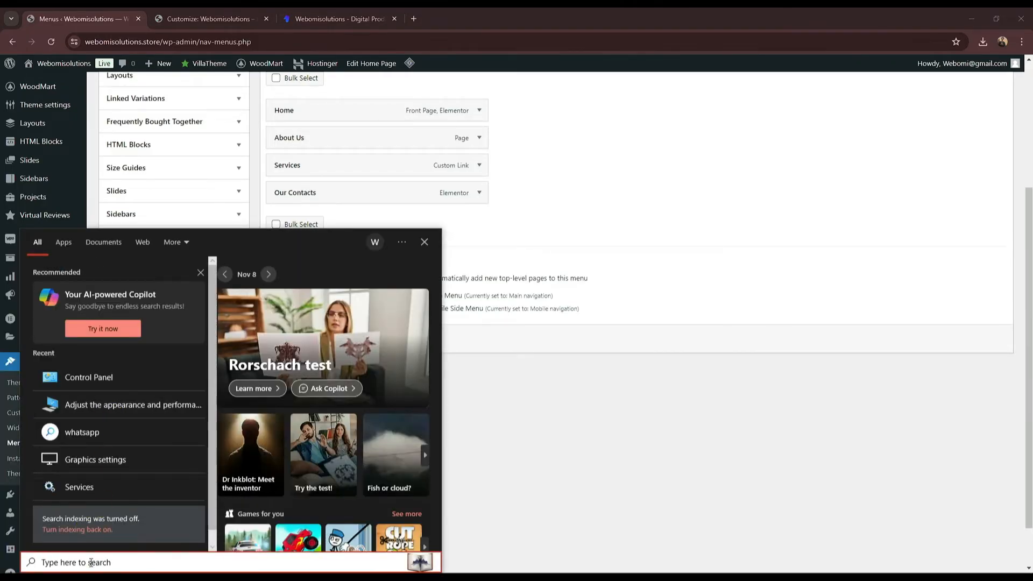
text(notepad)
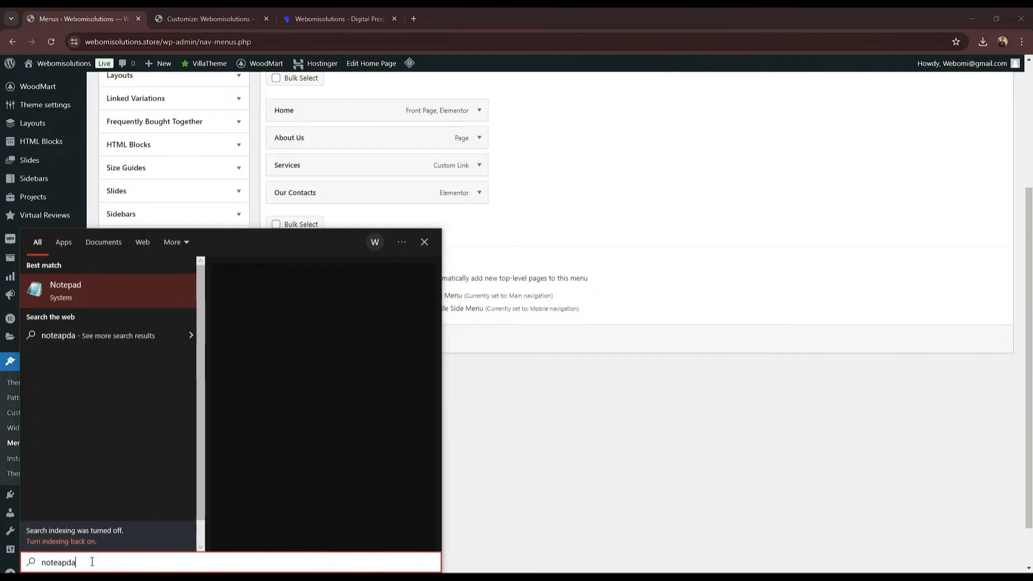
key(Return)
key(ctrl+v)
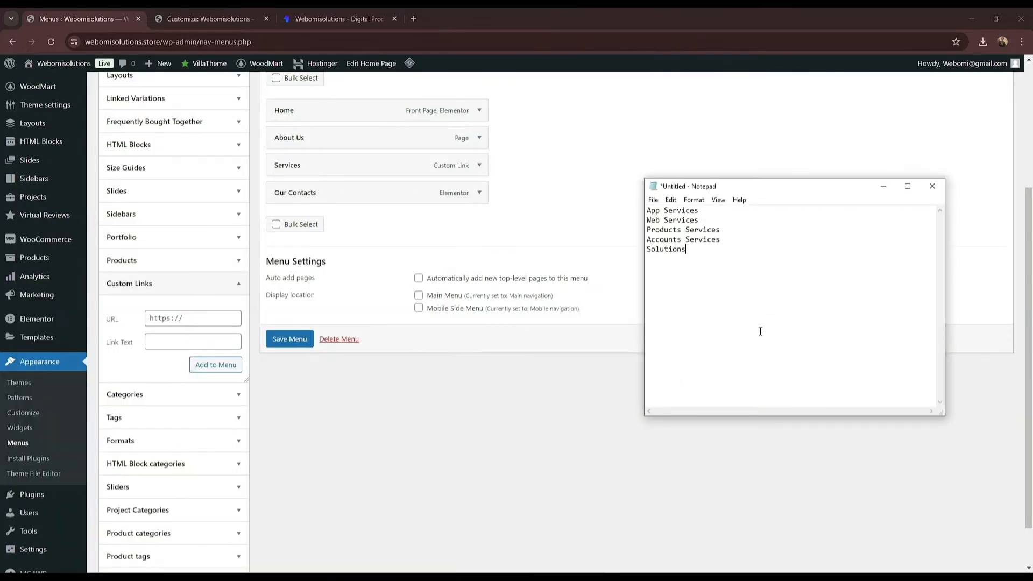
Step: Add an App Services custom link to the header menu
click(156, 341)
text(App Services)
click(178, 312)
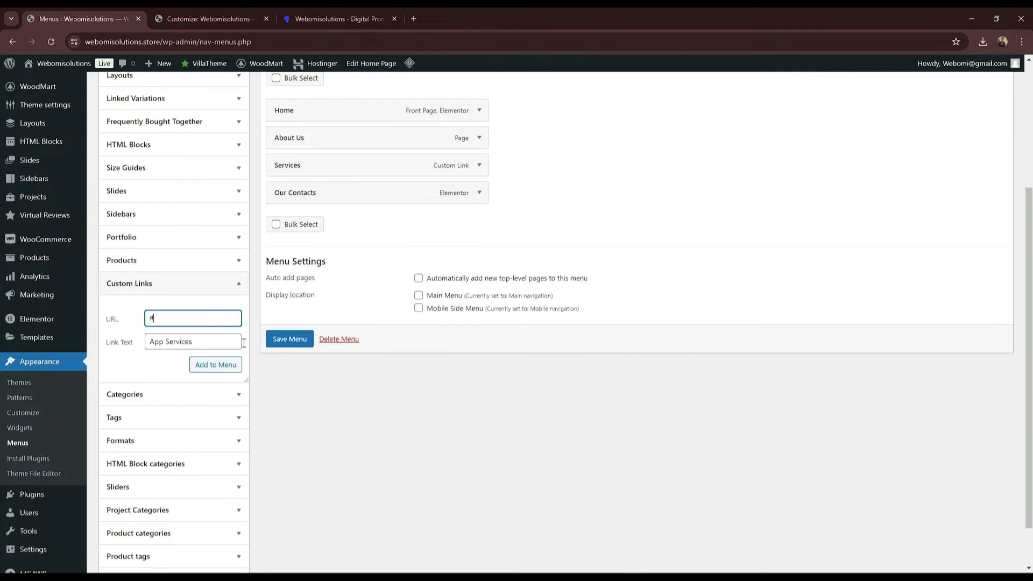
click(220, 366)
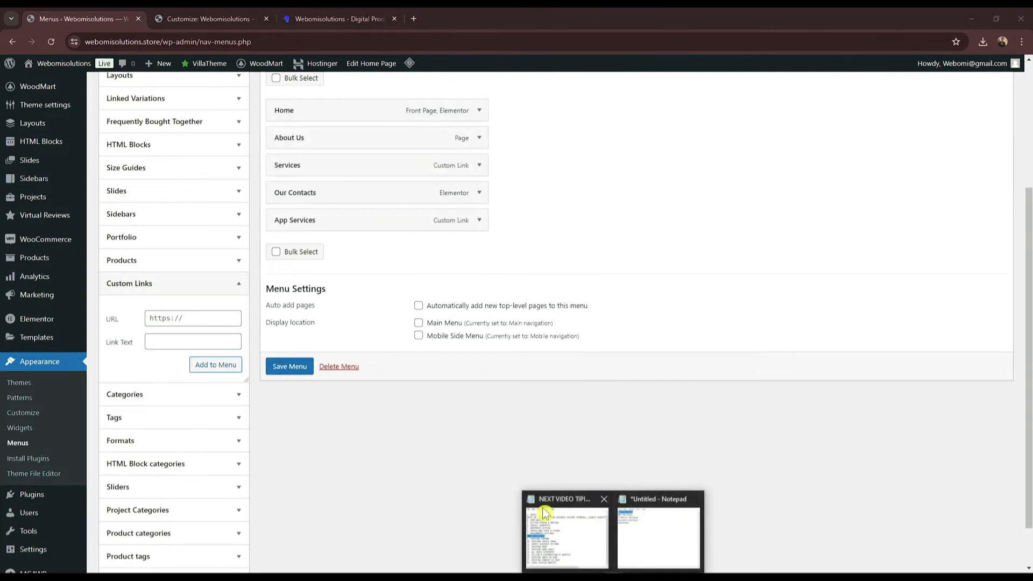
Step: Add a Web Services custom link with URL # to the menu
click(549, 535)
click(883, 186)
mouse_move(613, 573)
click(655, 544)
drag(697, 220, 642, 220)
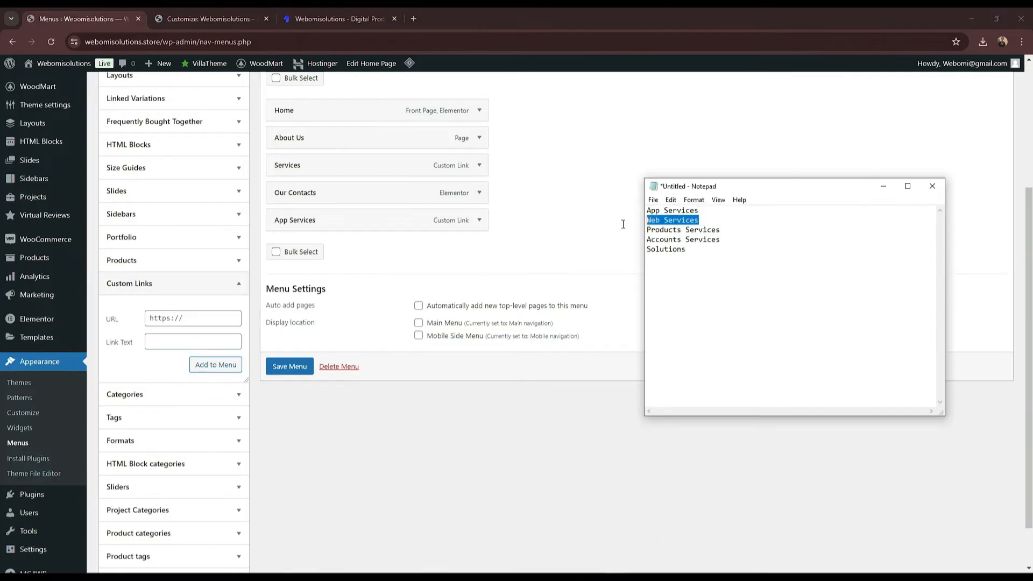
click(202, 340)
text(Web Services)
click(192, 323)
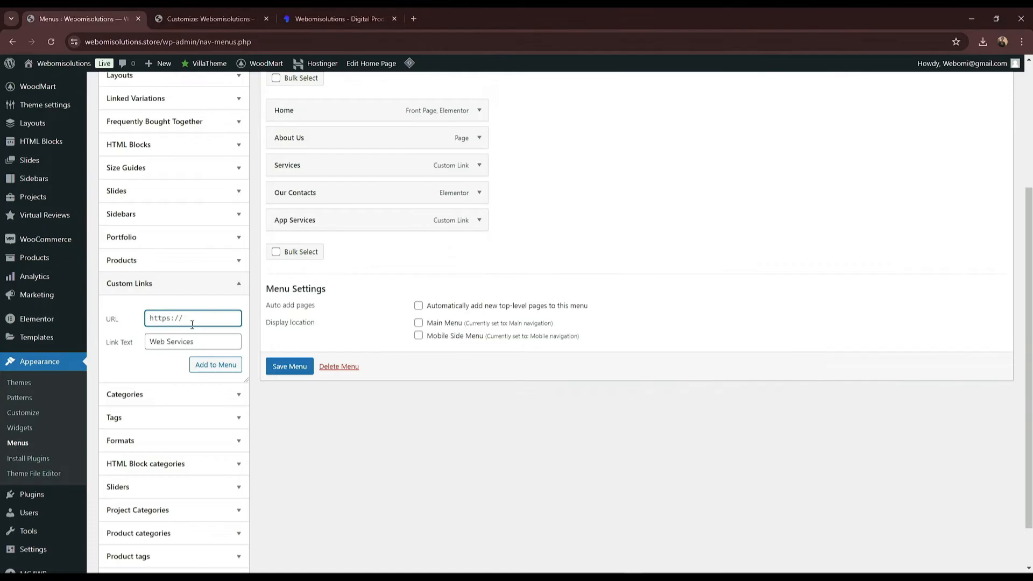
text(#)
click(210, 365)
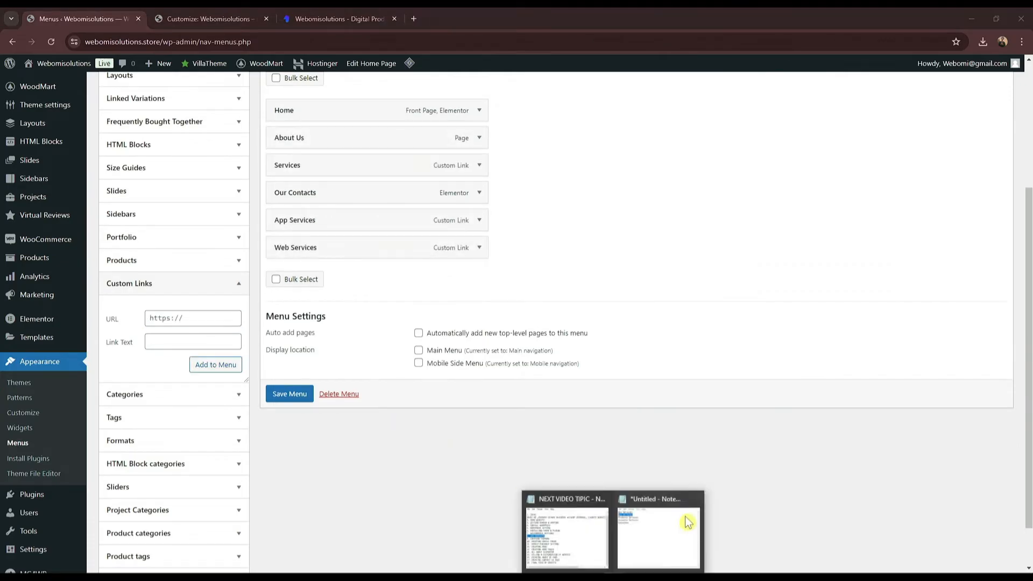
Step: Add a Products Services custom link to the menu
click(686, 519)
drag(731, 236, 594, 233)
click(729, 225)
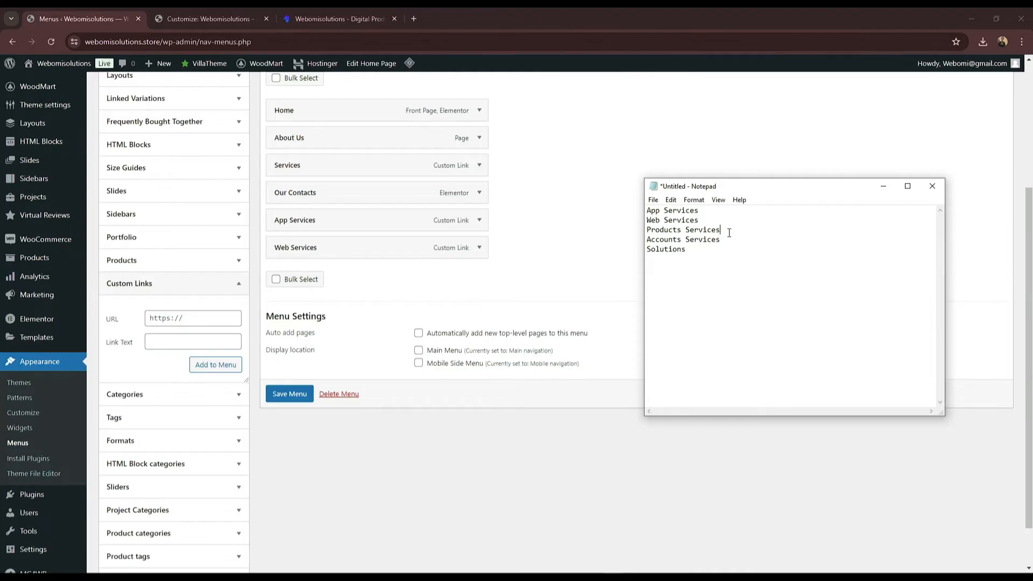
click(181, 320)
click(176, 338)
text(Products Services)
click(181, 319)
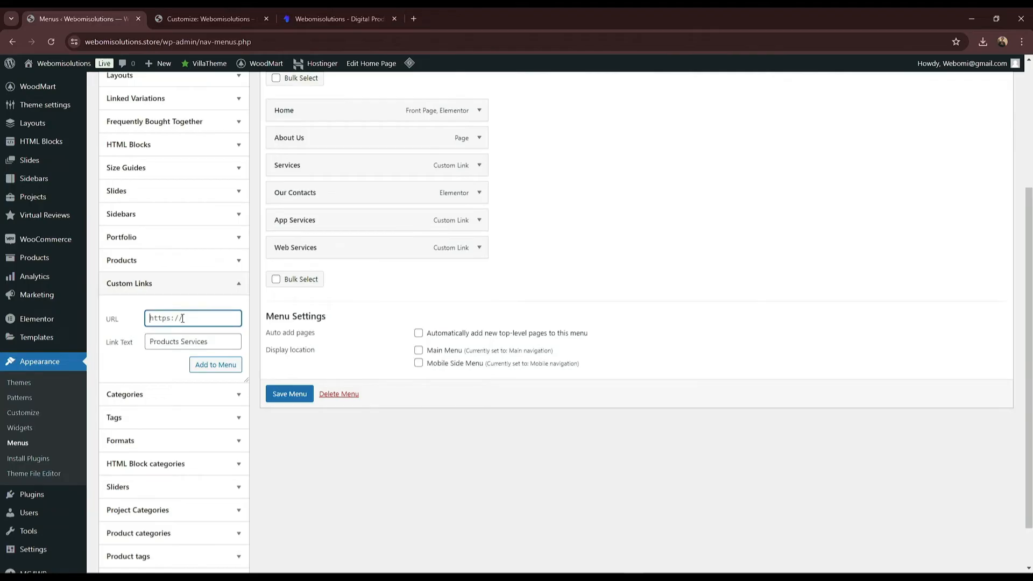
click(225, 370)
Step: Add an Accounts Services custom link with URL # to the menu
mouse_move(624, 558)
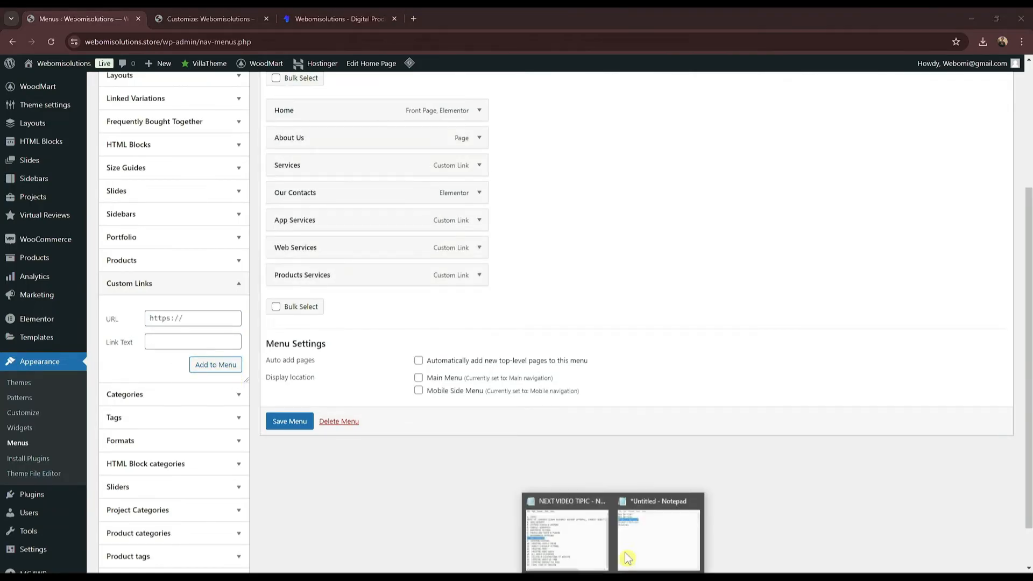
click(564, 557)
click(882, 185)
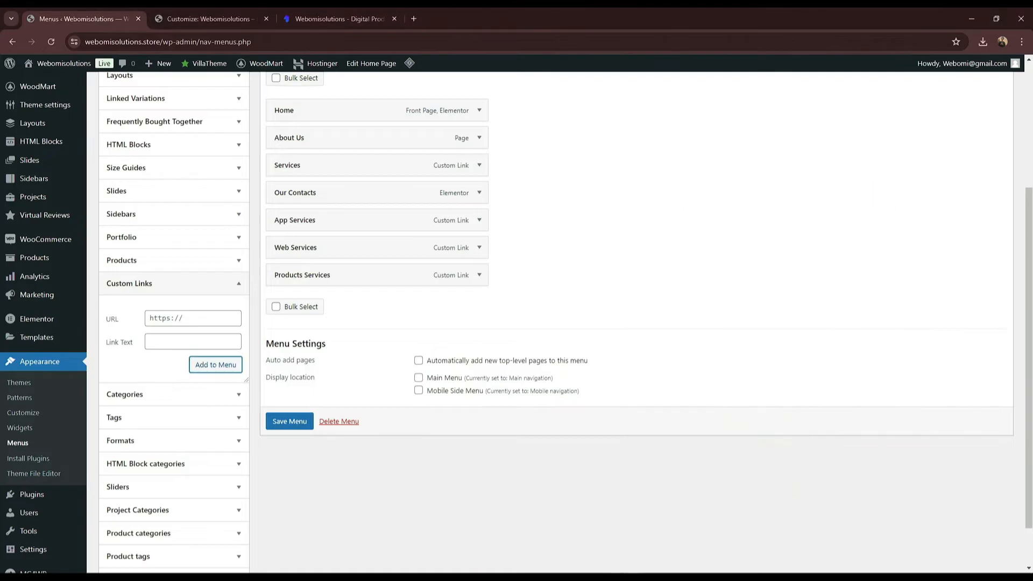
click(672, 501)
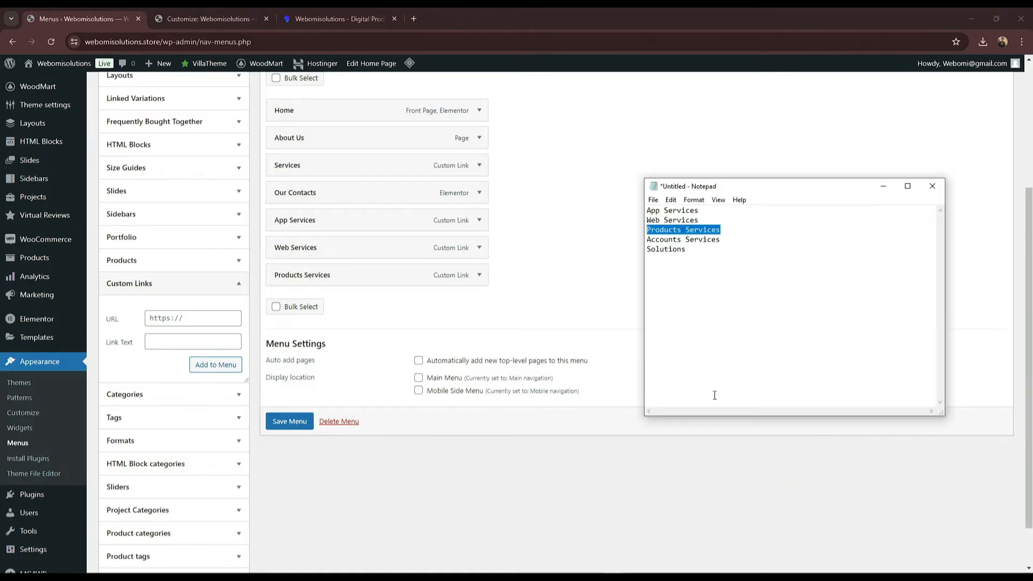
click(722, 239)
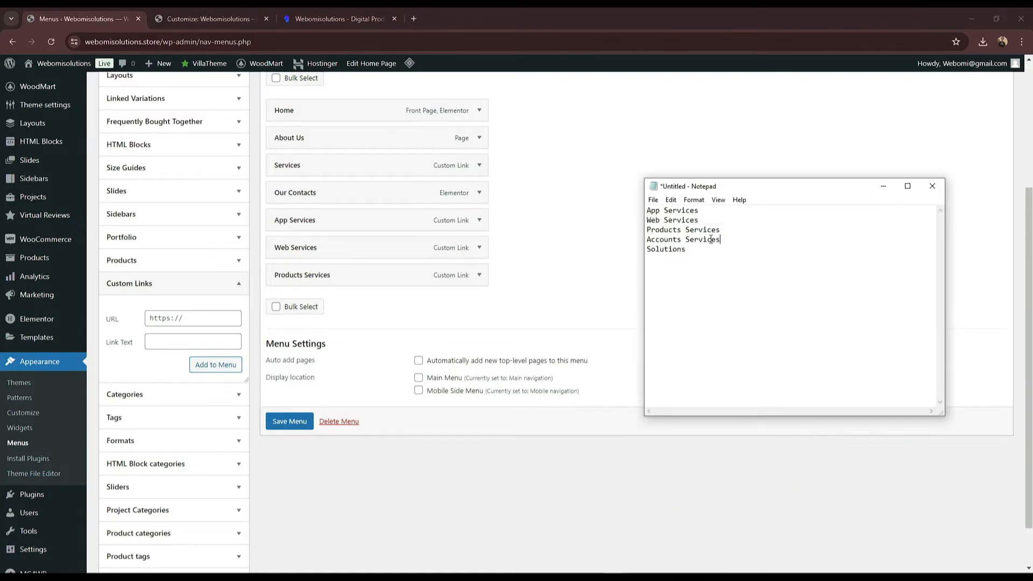
click(166, 343)
text(Accounts Services)
click(171, 320)
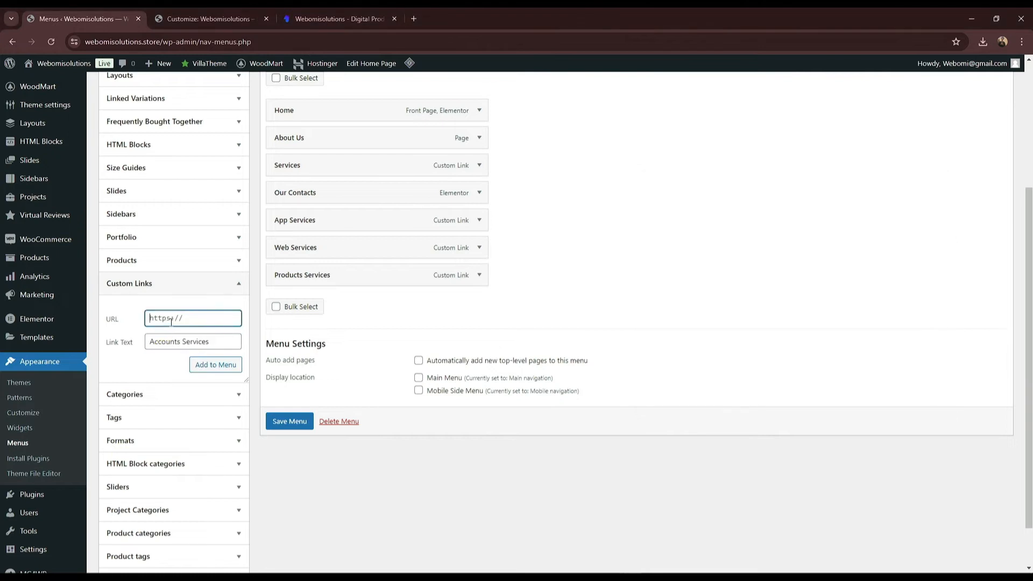
text(#)
click(210, 370)
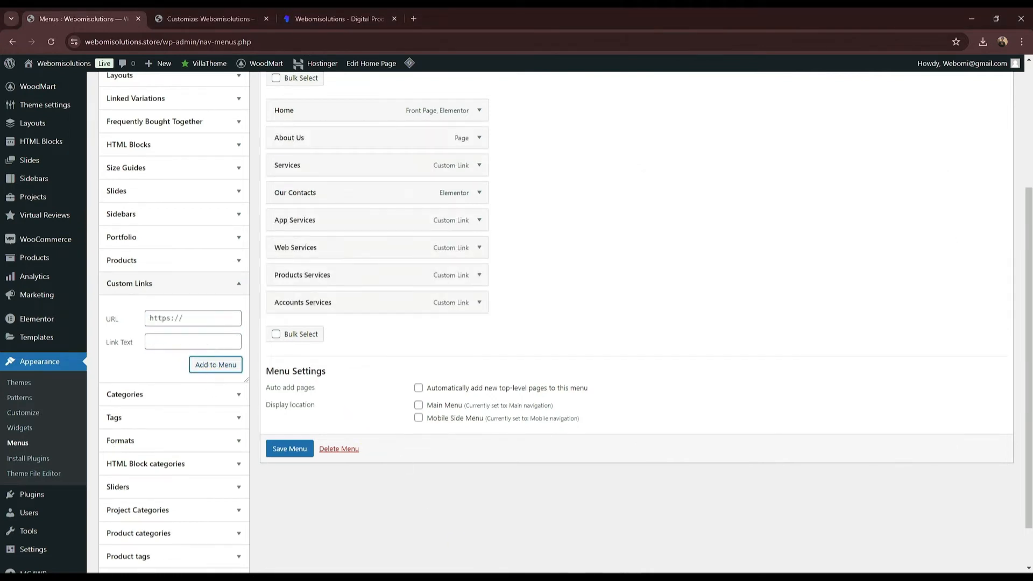
Step: Add a Solutions custom link with URL # to the menu
click(672, 501)
drag(706, 251, 646, 249)
key(ctrl+c)
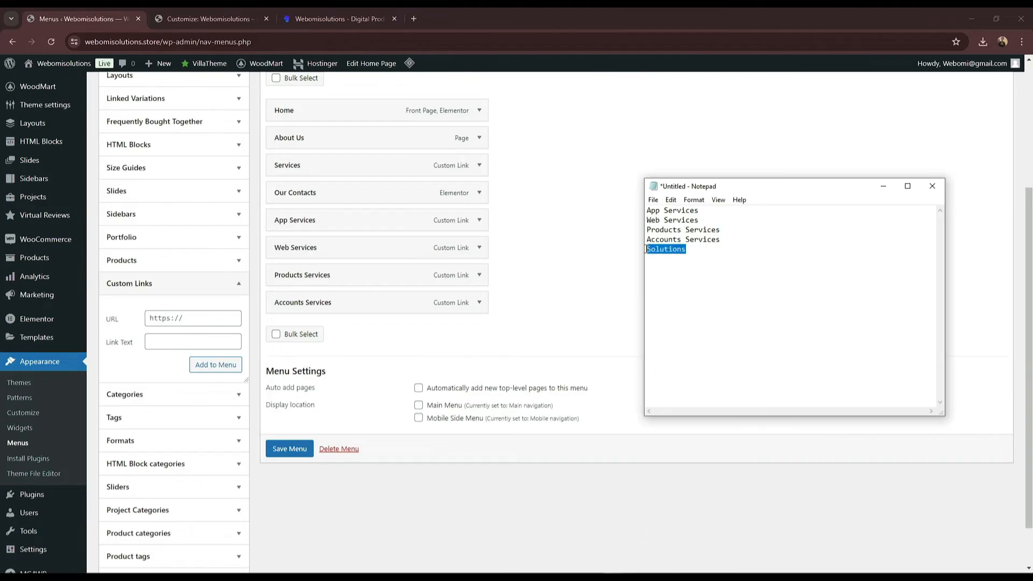
click(205, 338)
key(ctrl+v)
click(181, 319)
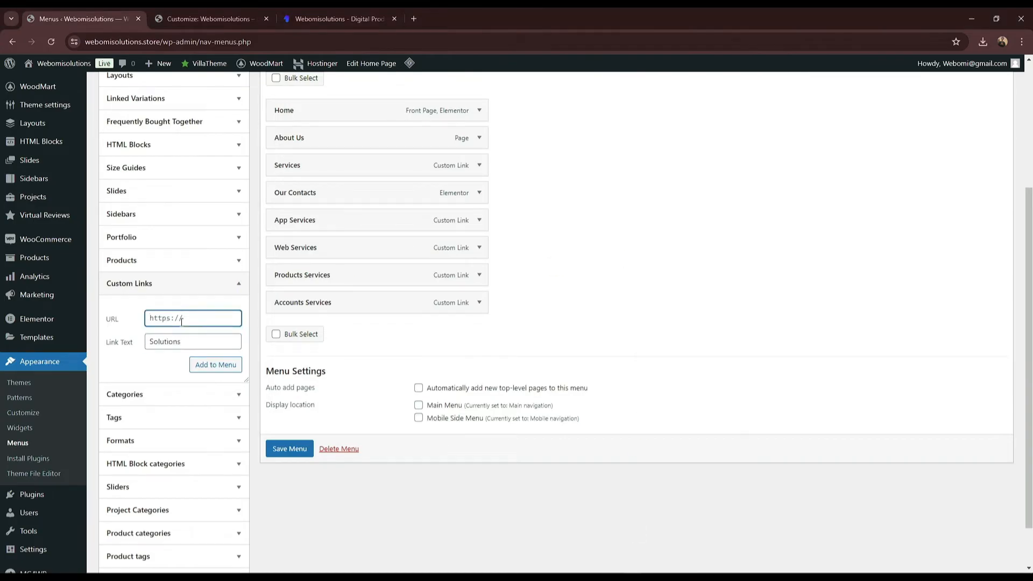
text(#)
click(216, 365)
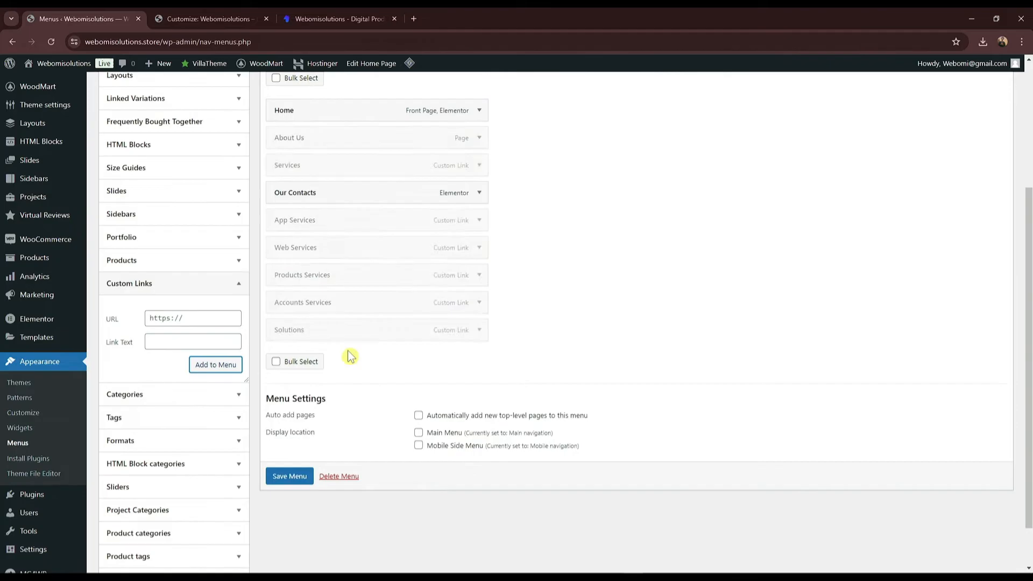
Step: Indent Web, App, Products, Accounts Services and Solutions as sub items under Services
scroll(347, 344, up, 1)
drag(344, 305, 357, 245)
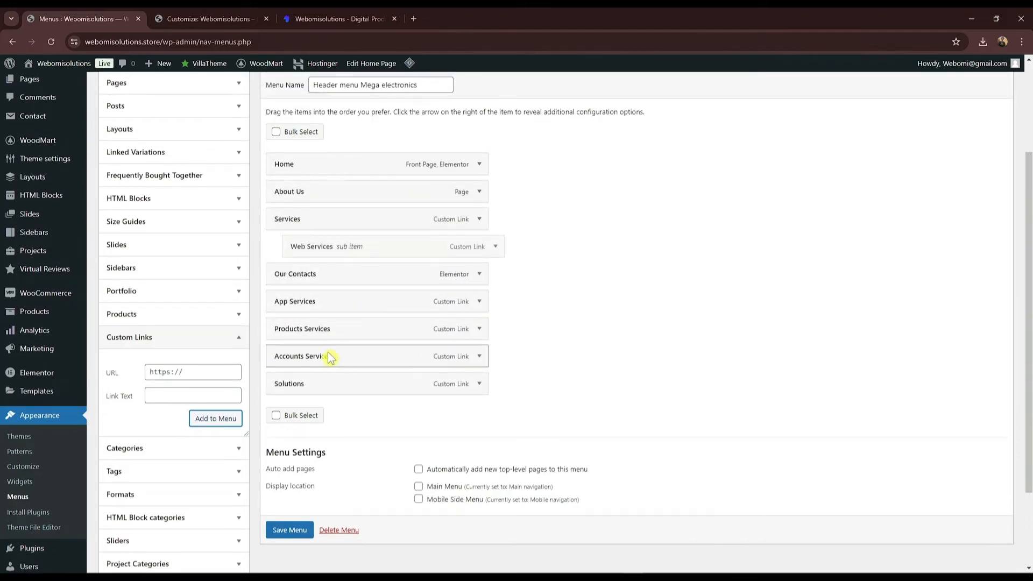
drag(314, 304, 332, 276)
drag(323, 329, 324, 301)
drag(312, 356, 325, 324)
drag(321, 383, 329, 351)
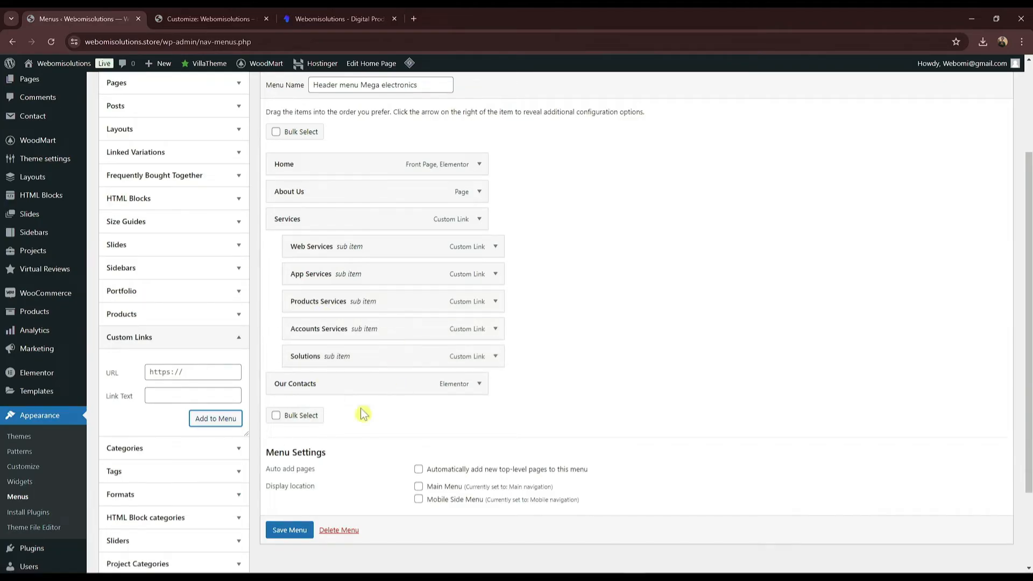
scroll(183, 246, up, 3)
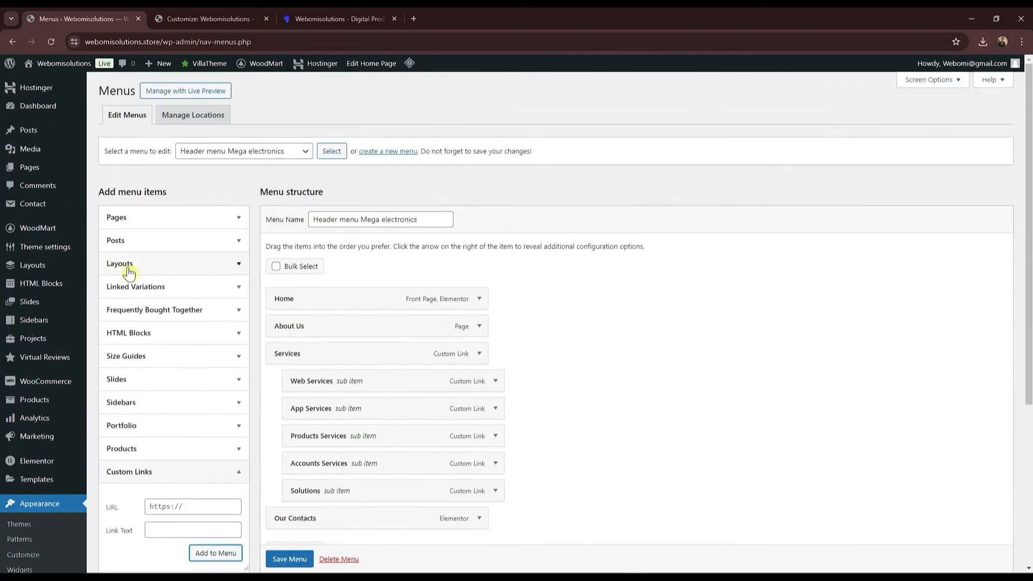
Step: Add the Shop page below Solutions and rename its navigation label to All Products
click(135, 221)
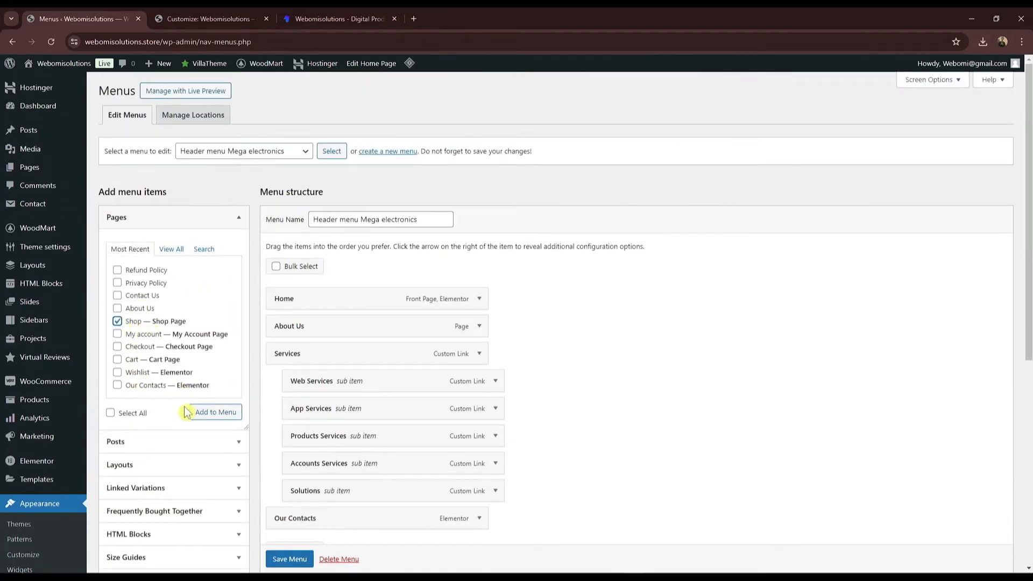
scroll(393, 327, down, 1)
drag(323, 501, 318, 469)
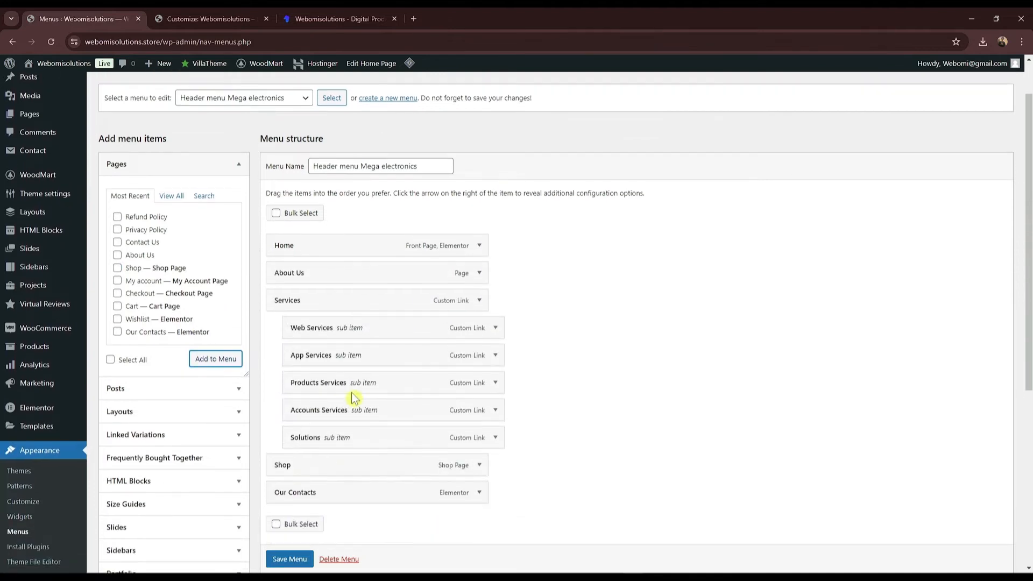
scroll(369, 338, down, 2)
click(480, 357)
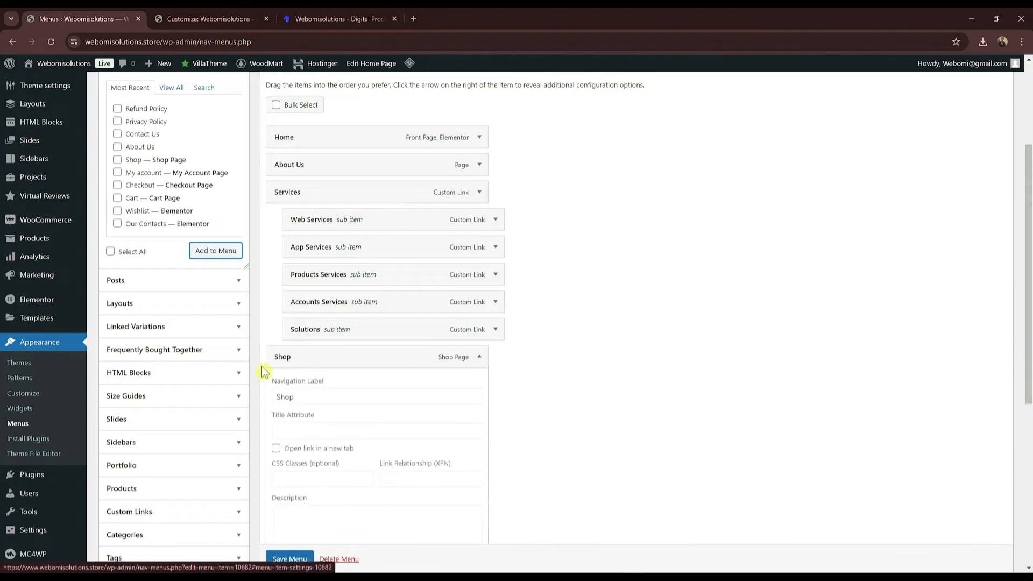
drag(317, 396, 274, 401)
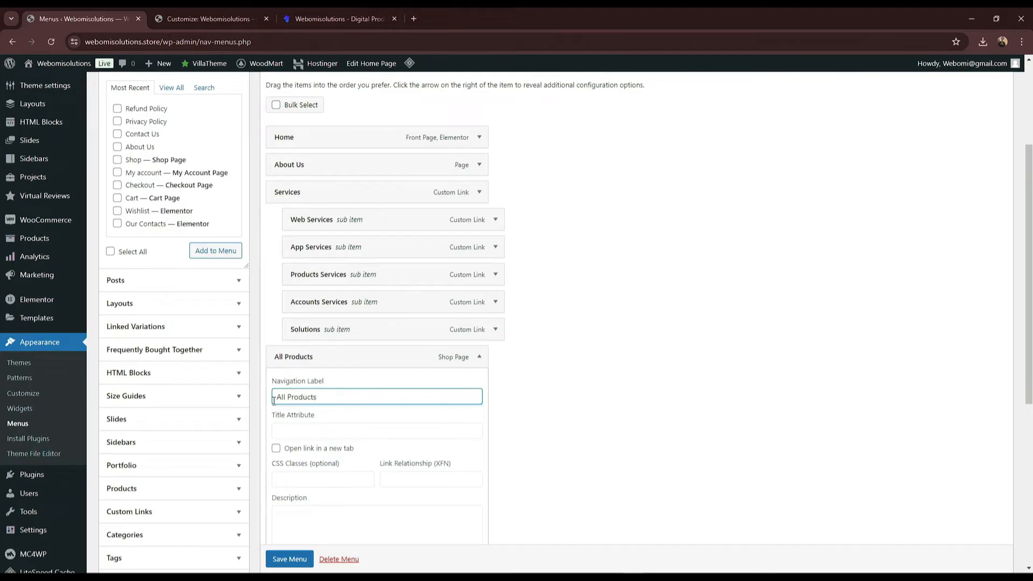
click(479, 357)
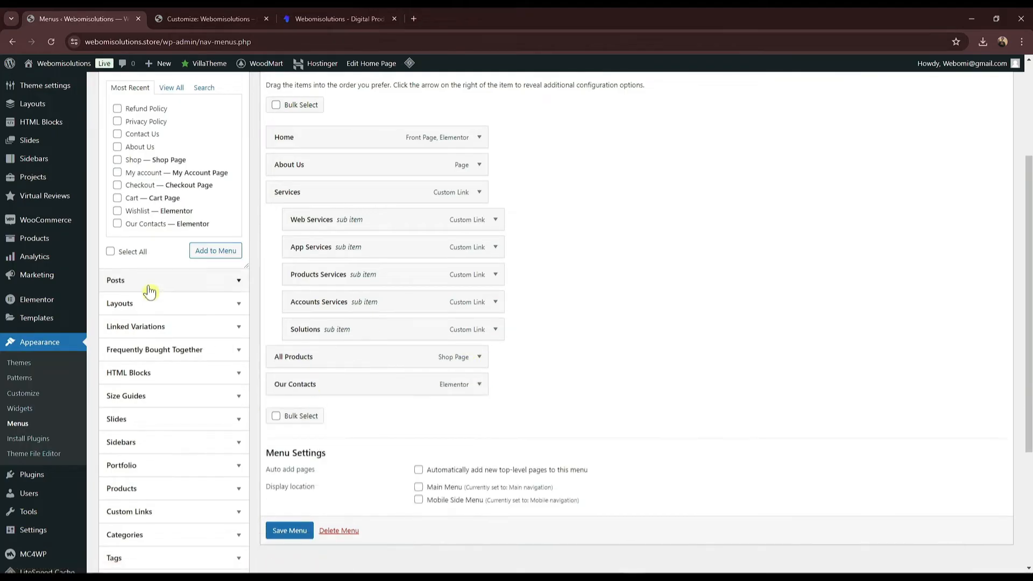
scroll(138, 452, down, 1)
Step: Nest the Wordpress Plugin category under All Products and save Header menu Mega electronics
click(150, 434)
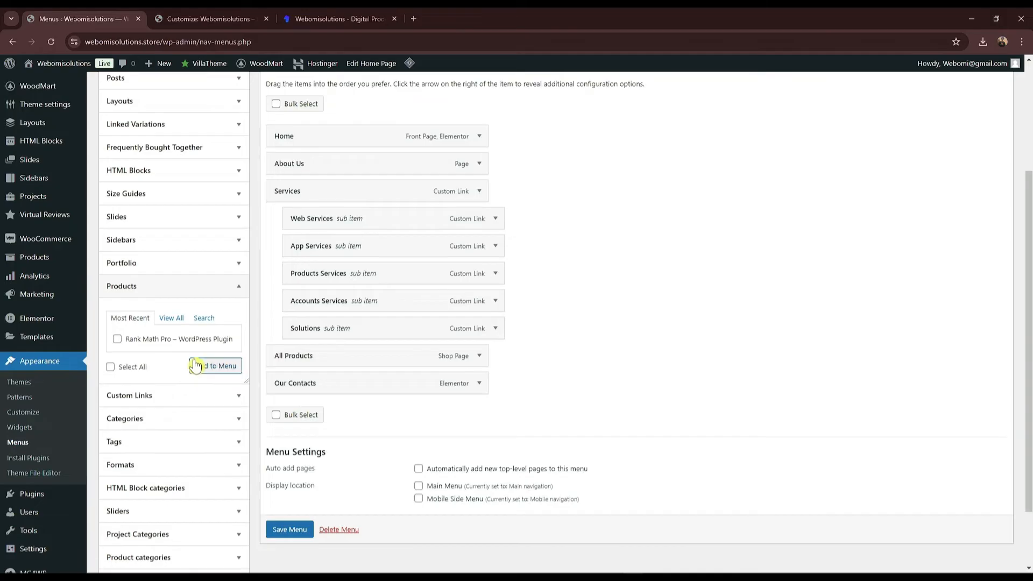
scroll(151, 346, down, 2)
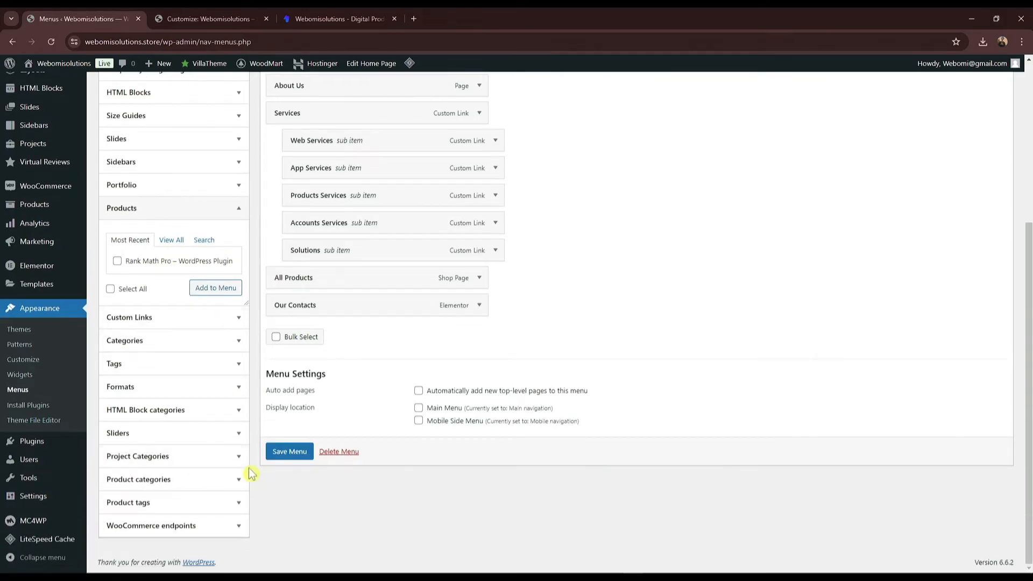
click(235, 459)
click(240, 480)
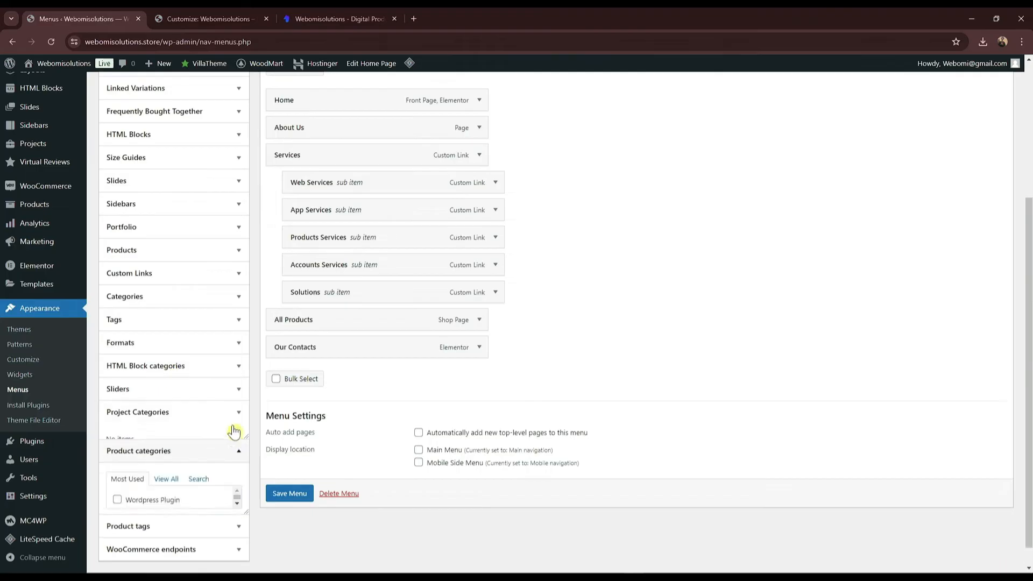
scroll(169, 405, down, 2)
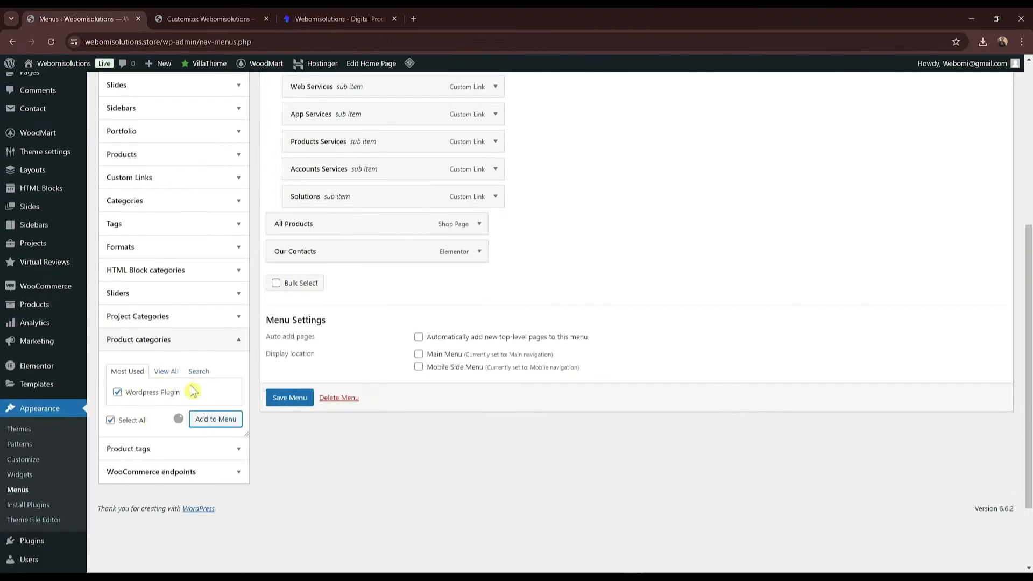
drag(323, 281, 355, 285)
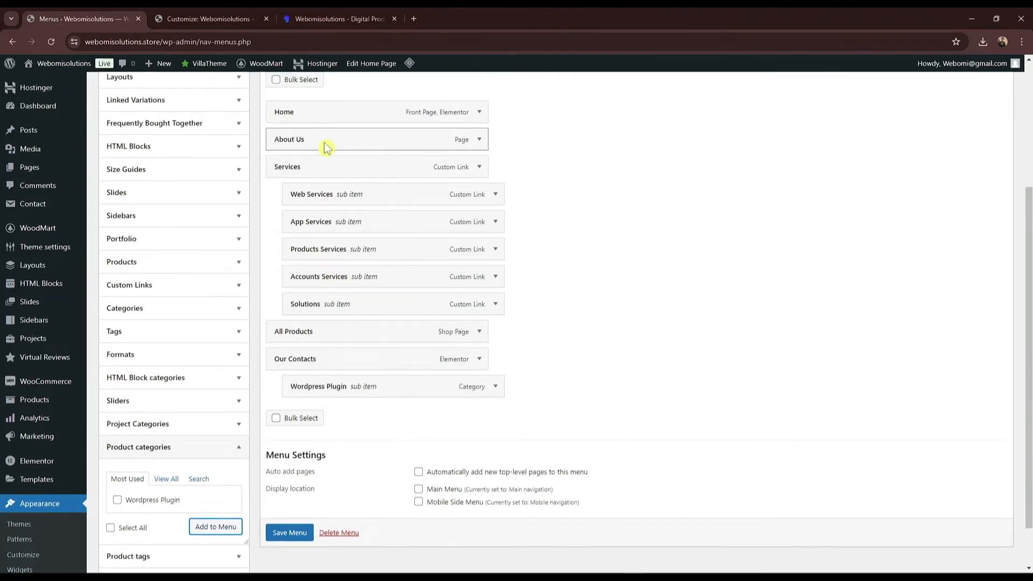
drag(325, 361, 348, 360)
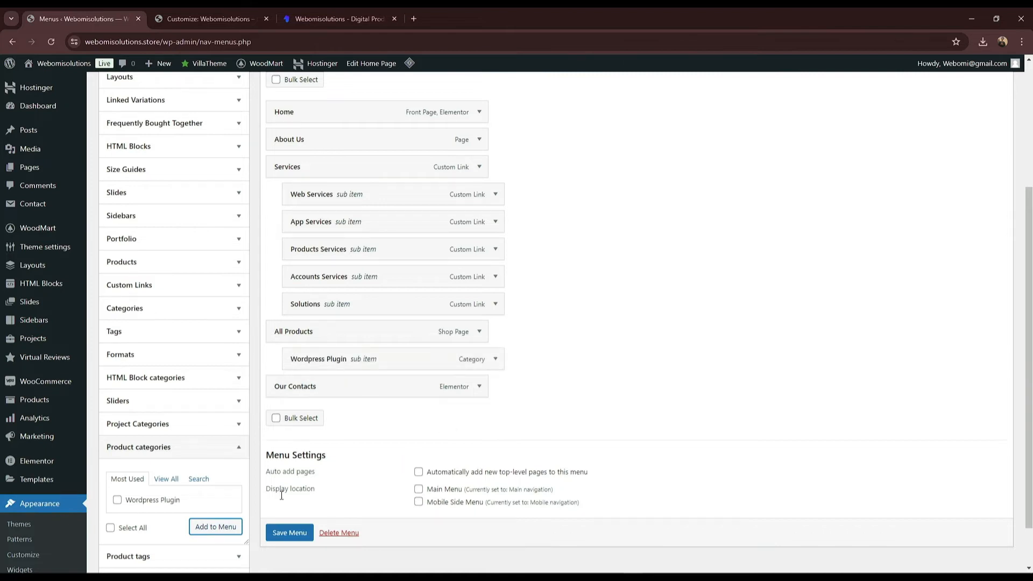
click(287, 533)
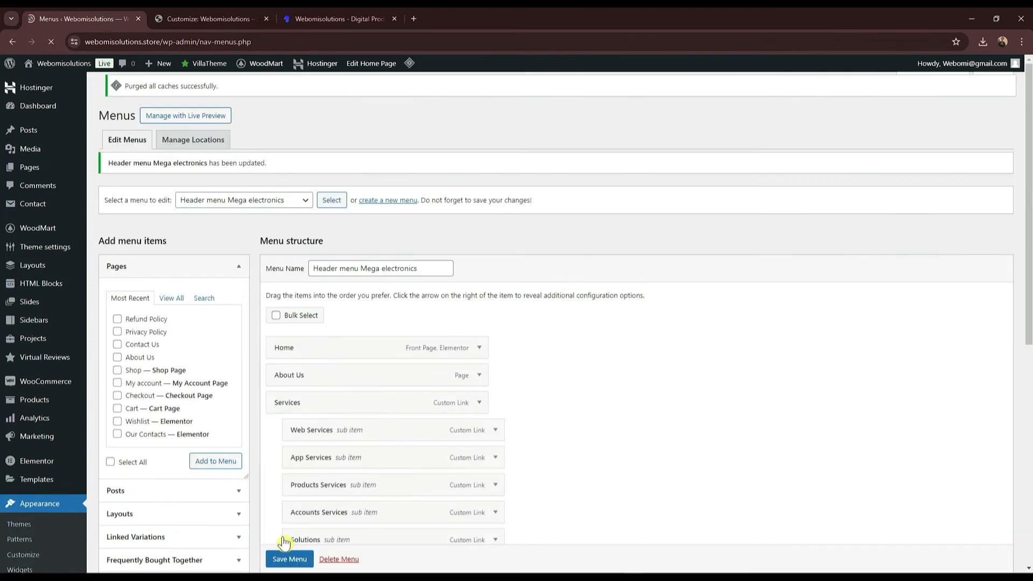
Step: Check the live store's new Home, About Us, Services, All Products navigation, then reopen the Customizer
click(193, 19)
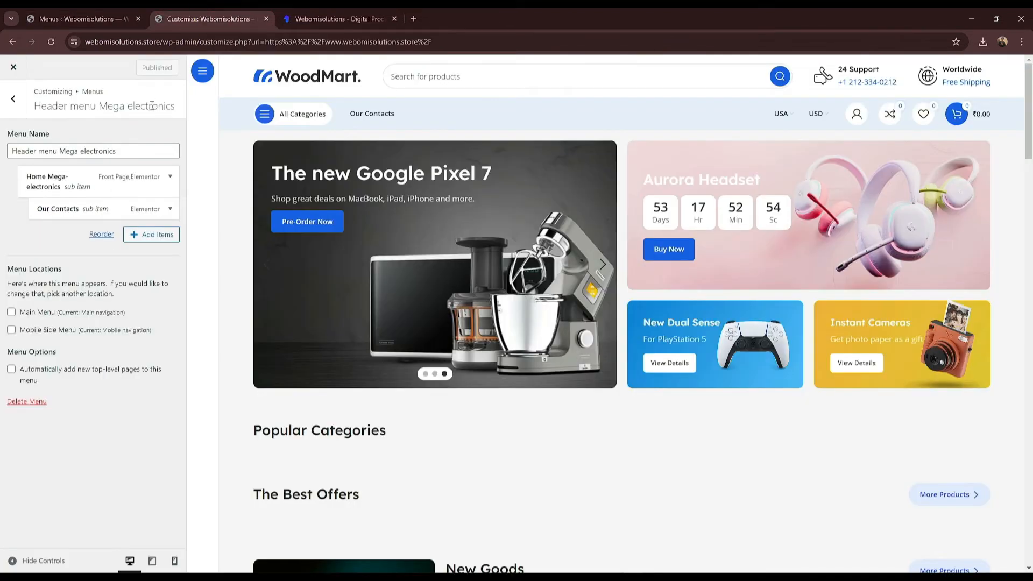
click(14, 69)
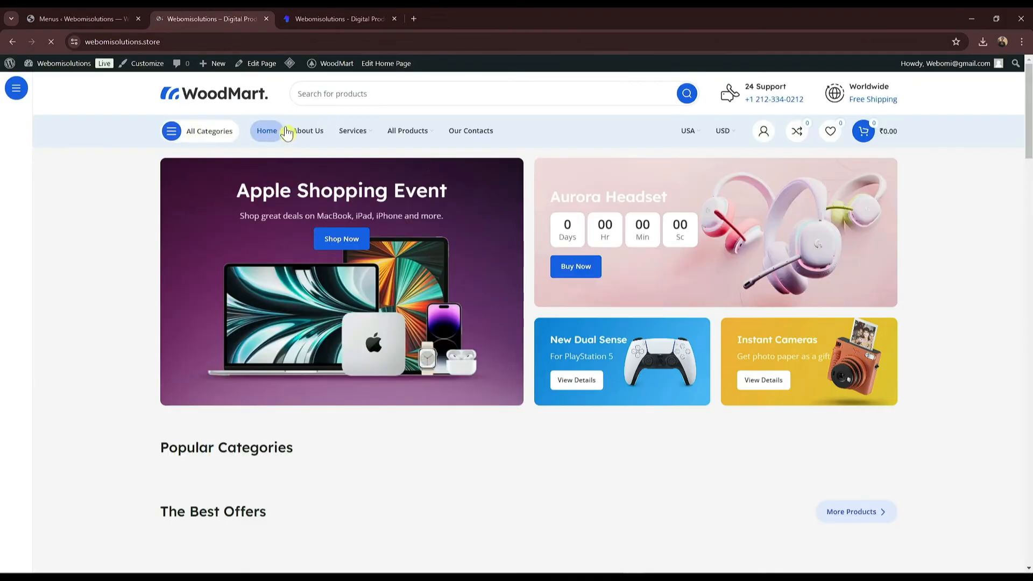
mouse_move(345, 139)
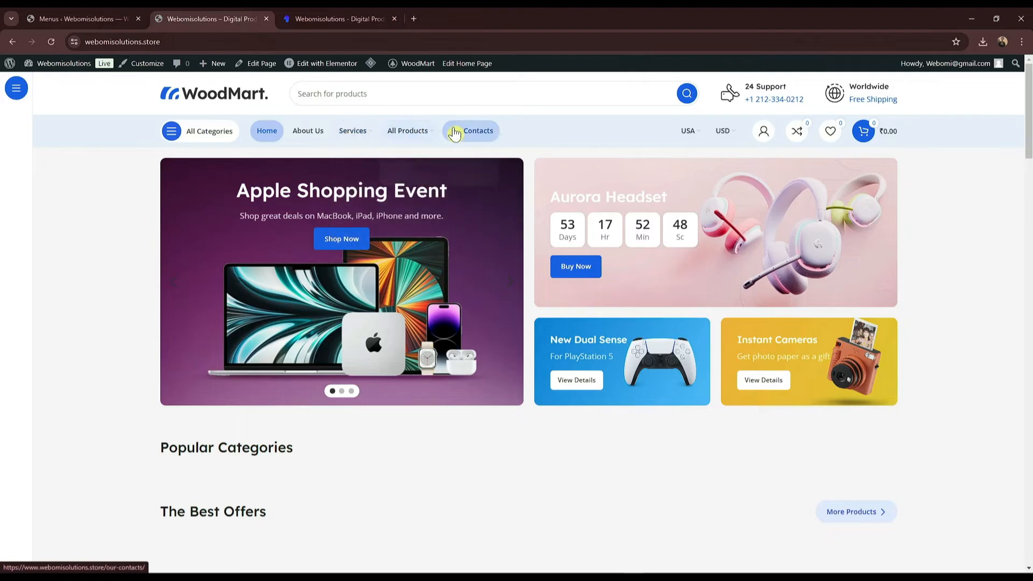
click(179, 135)
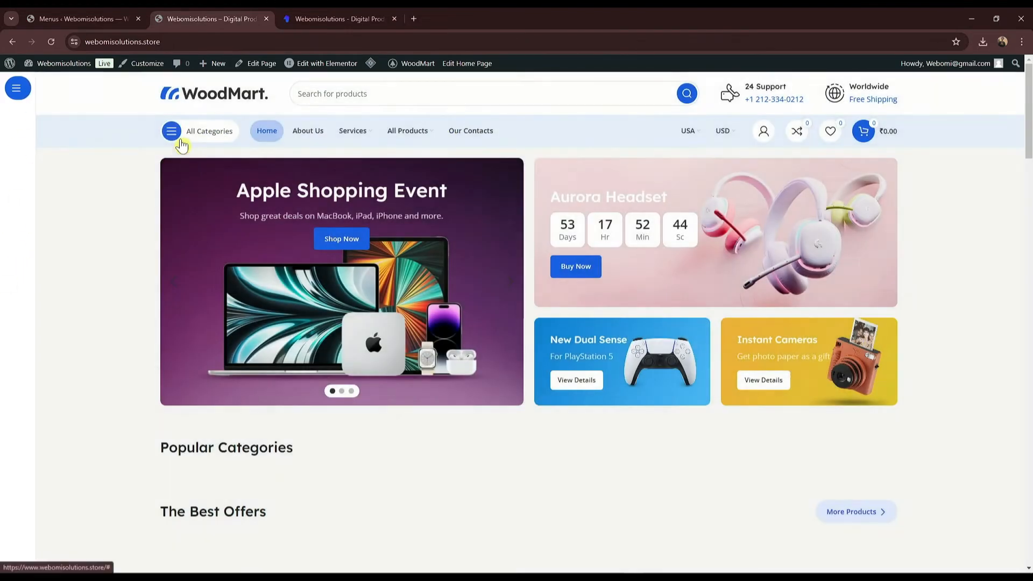
click(158, 64)
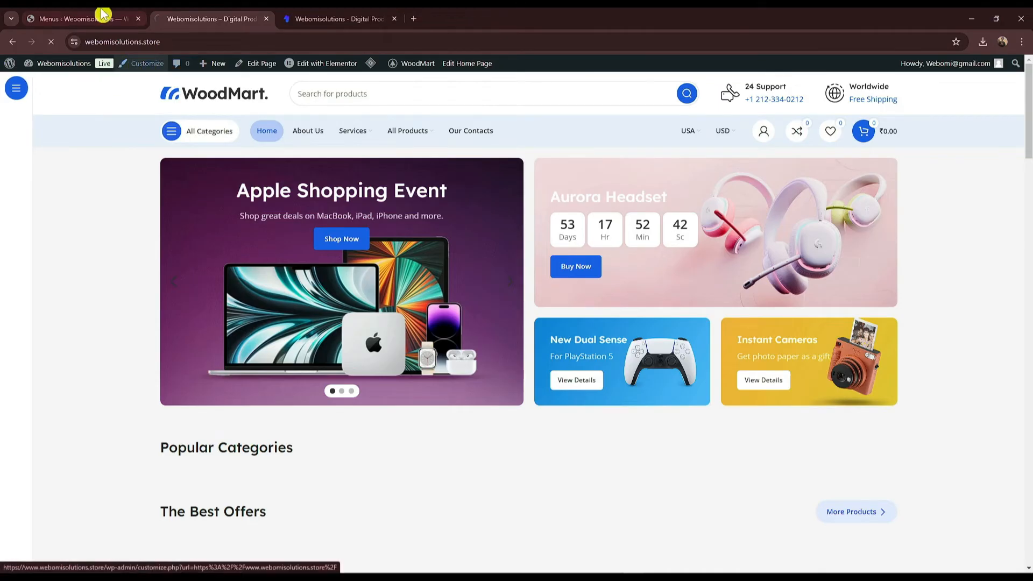
click(101, 17)
click(193, 14)
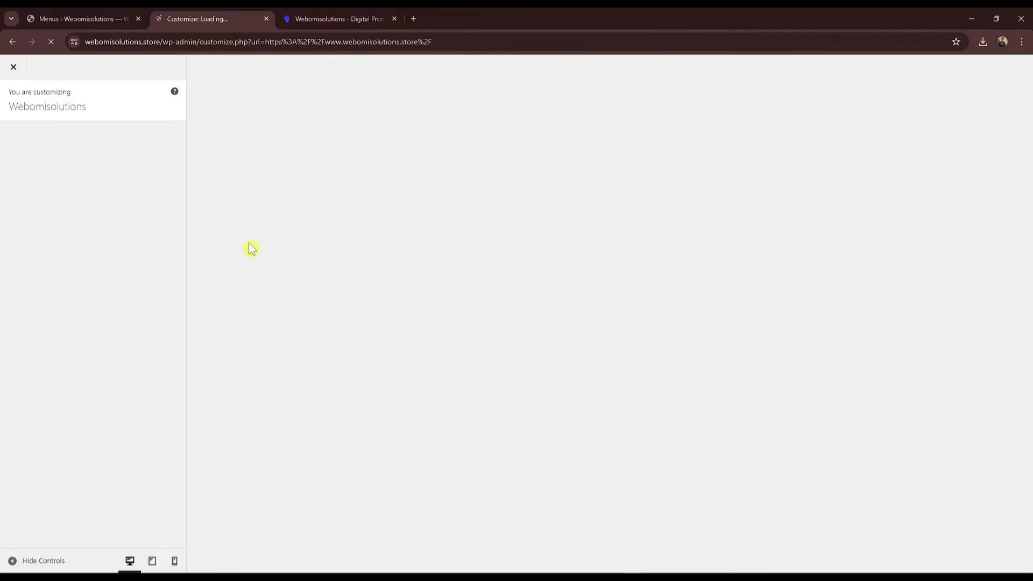
Step: Look through the Main navigation and Mobile Categories menus, then delete the Header right menu
click(90, 209)
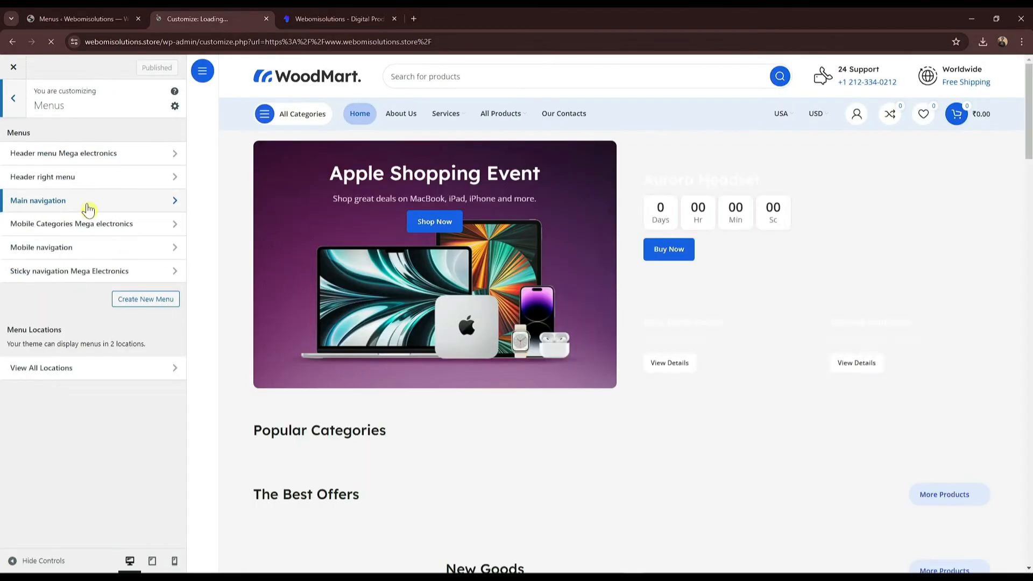
click(88, 208)
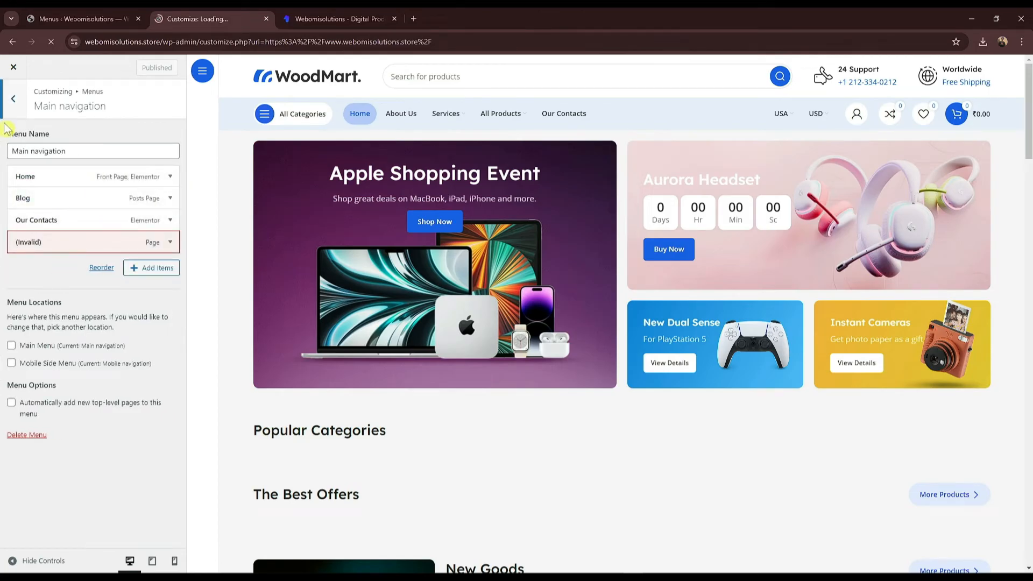
click(66, 226)
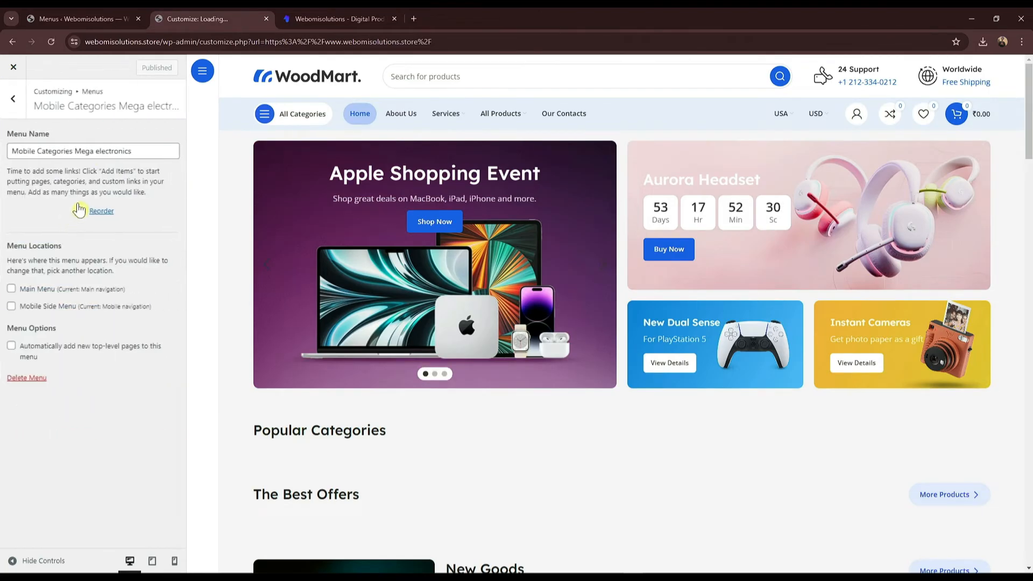
click(13, 99)
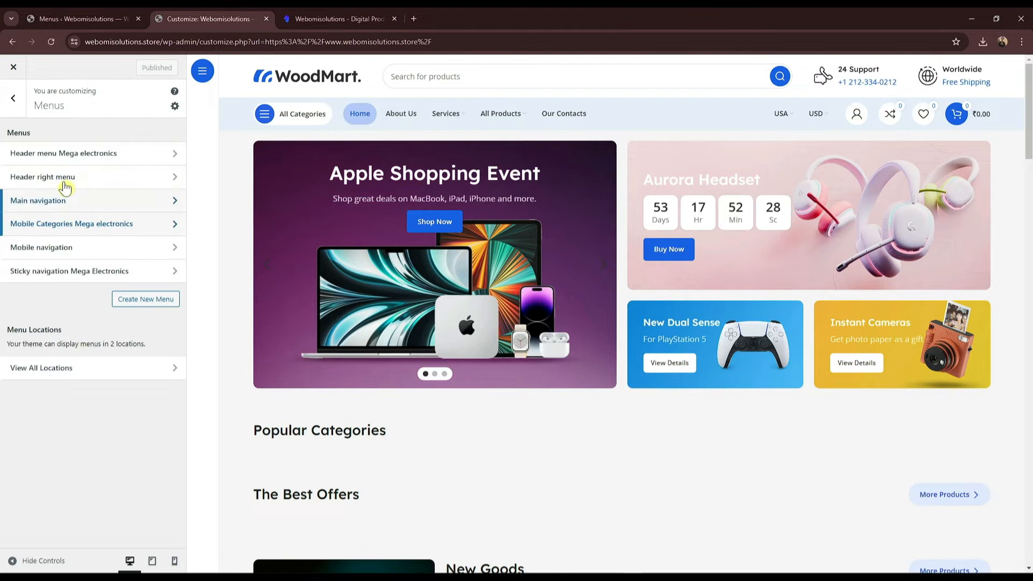
click(83, 177)
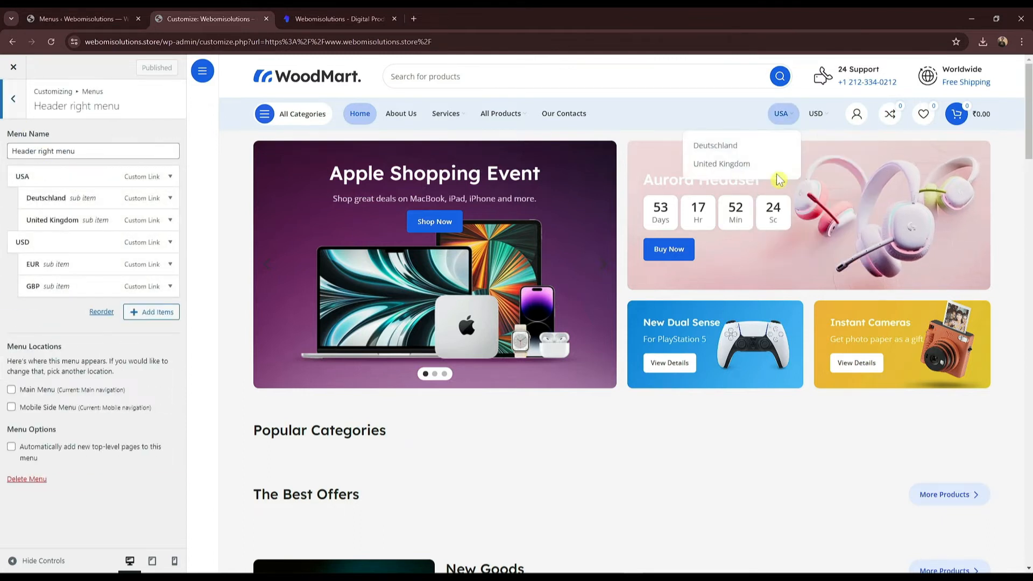
mouse_move(823, 126)
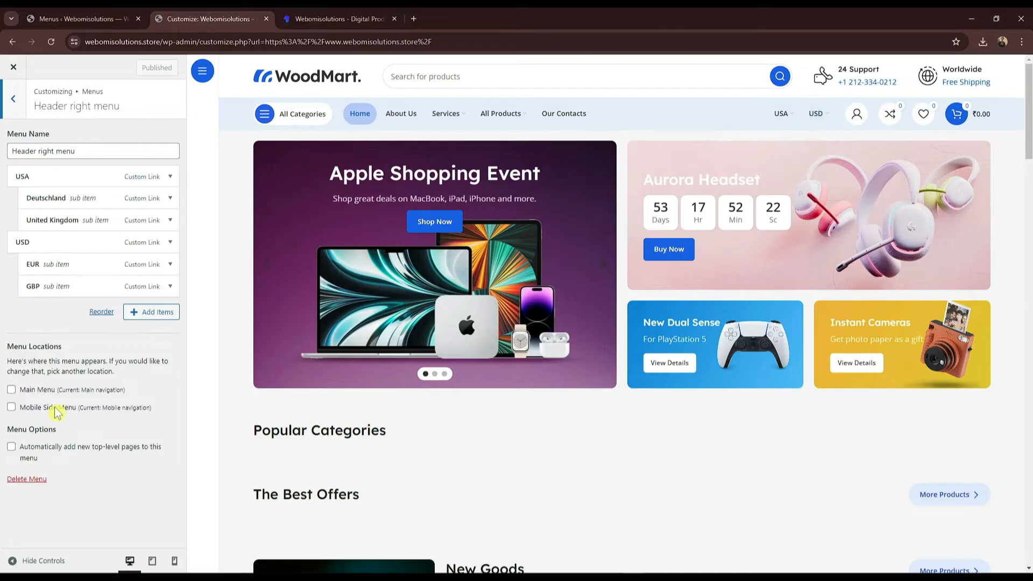
click(27, 478)
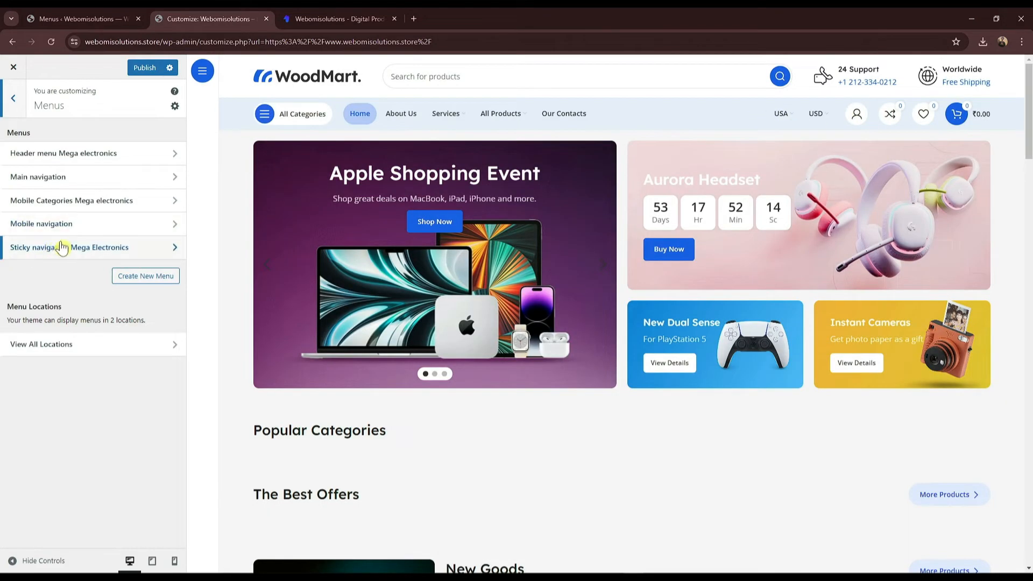
Step: Add the Home page labelled 'Home' to Sticky navigation Mega Electronics, then leave the Customizer
click(61, 248)
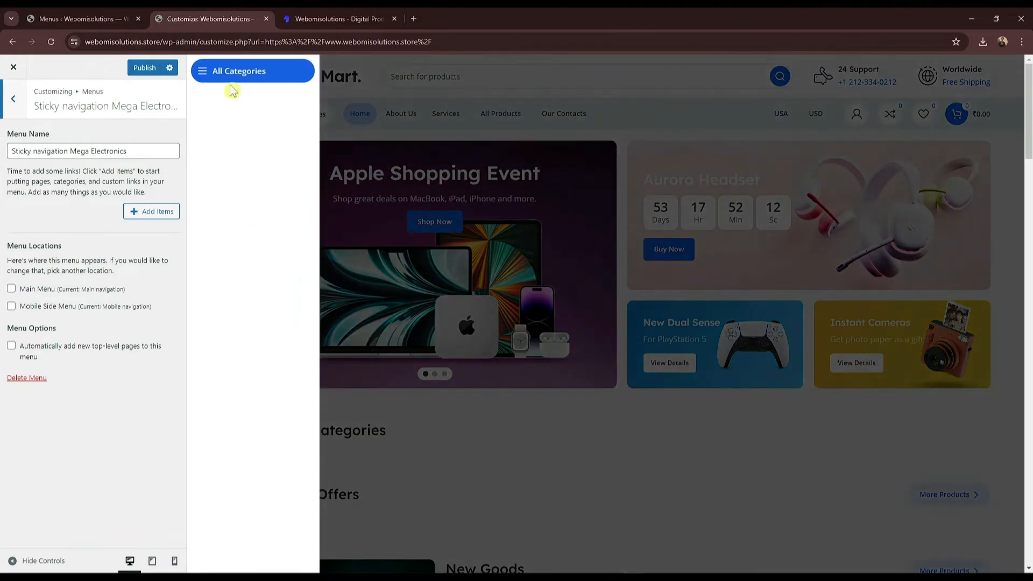
click(153, 211)
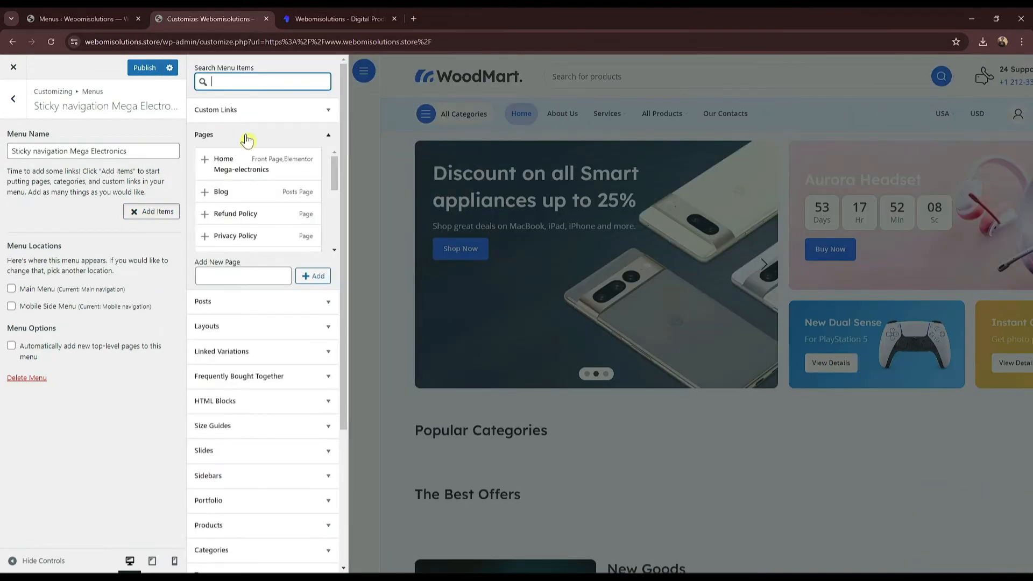
click(255, 163)
click(123, 183)
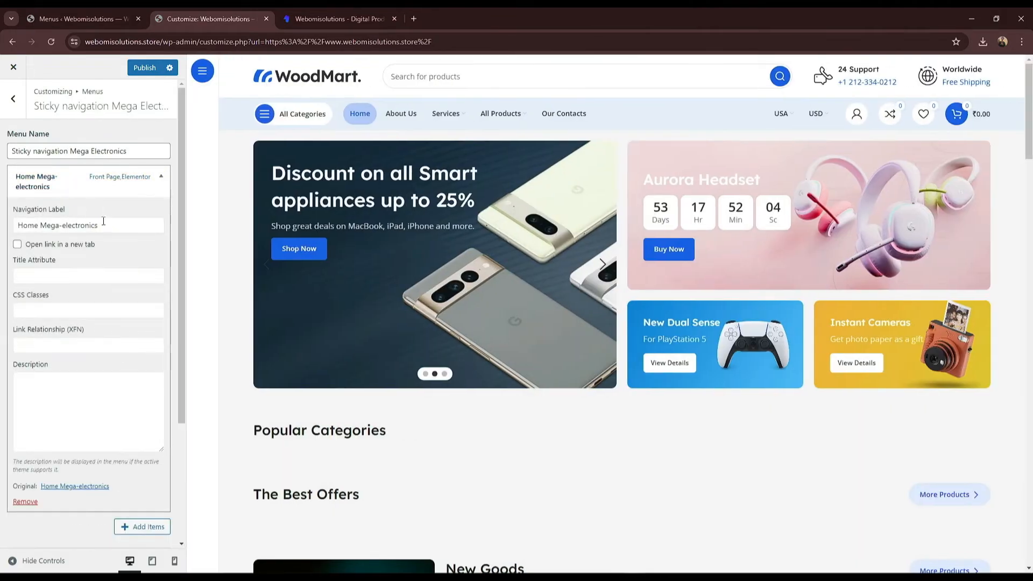
key(BackSpace)
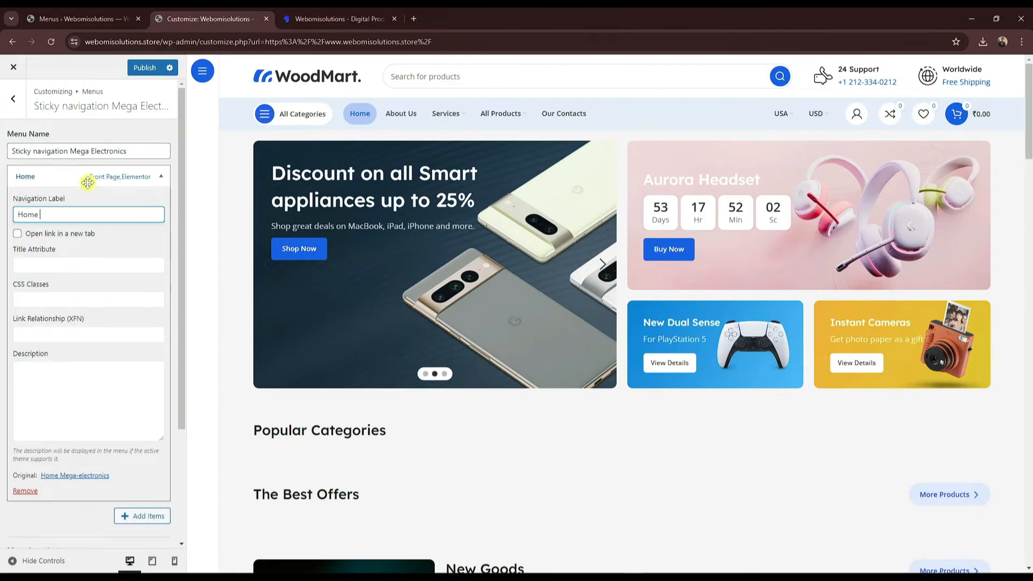
click(87, 182)
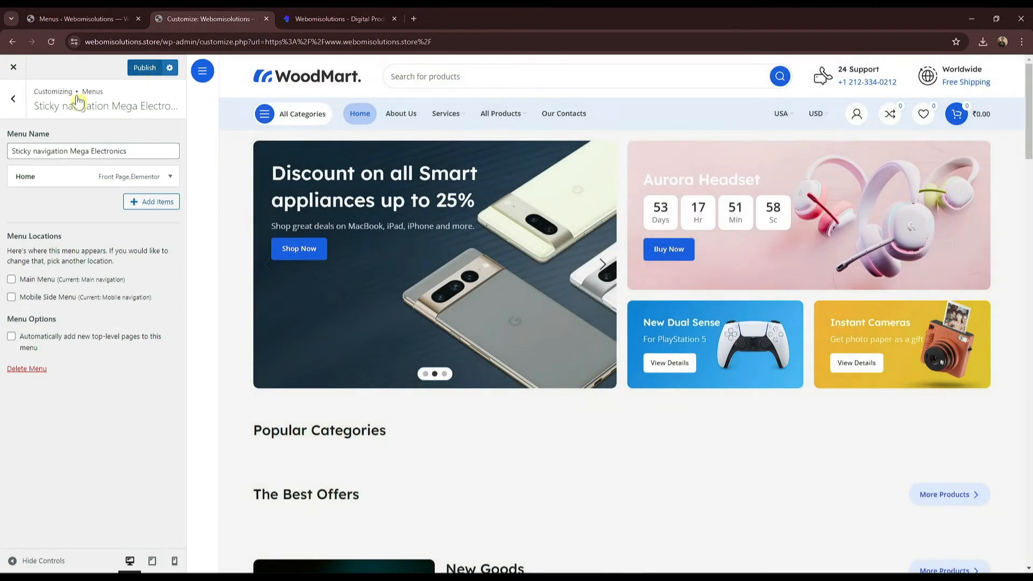
click(13, 99)
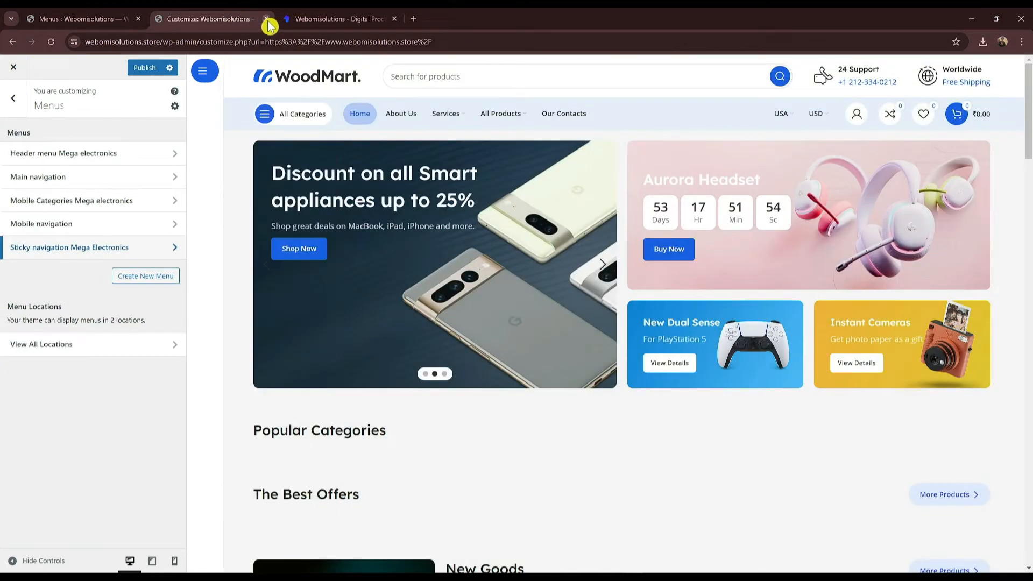
click(298, 237)
click(563, 111)
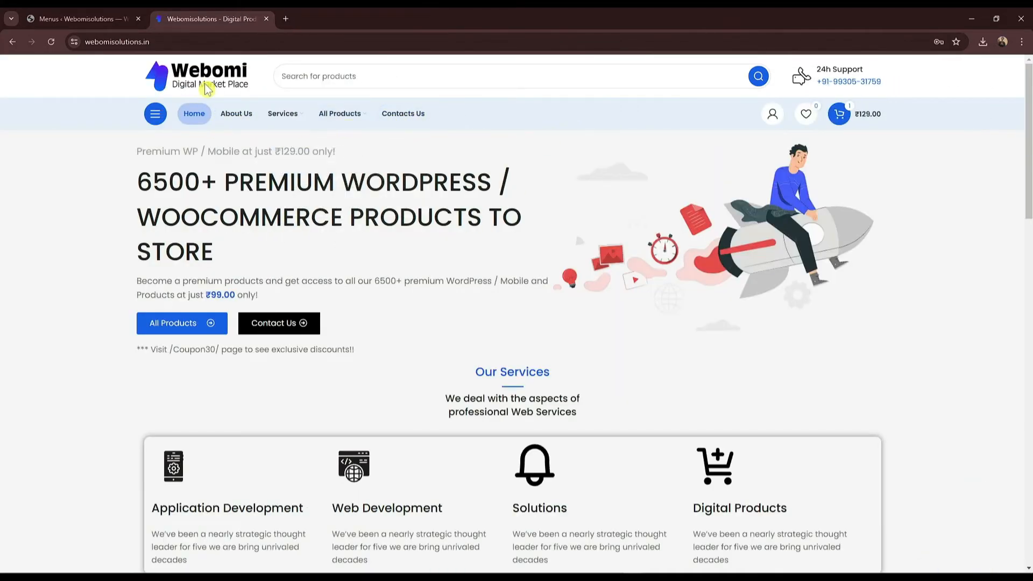
Step: Open the live store in a new tab and look over its home page
click(97, 18)
middle_click(52, 82)
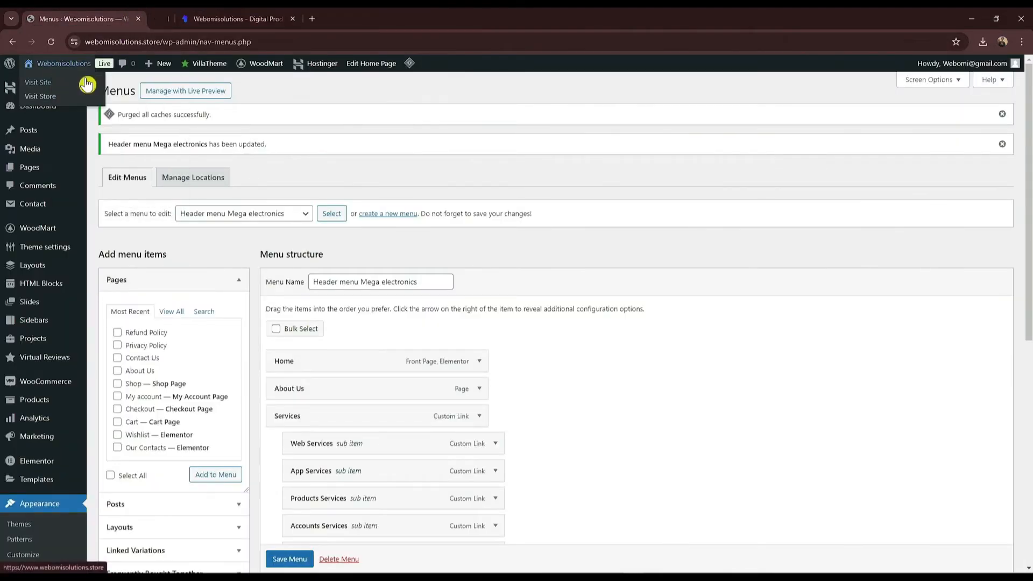
click(190, 18)
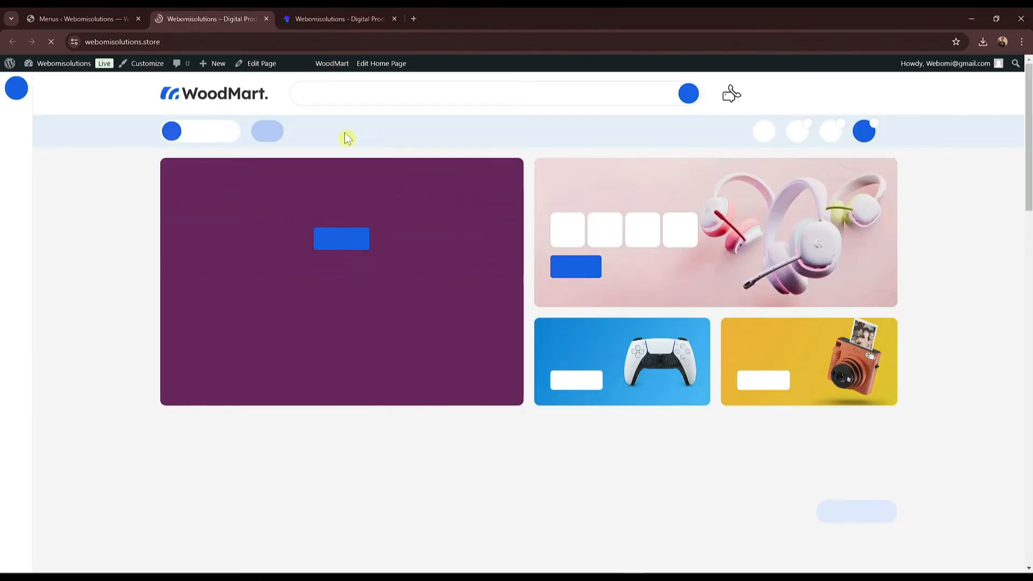
scroll(1023, 128, down, 4)
scroll(1022, 128, up, 4)
Step: Leave the Menus page for WoodMart Theme settings and go to the Header builder
click(81, 18)
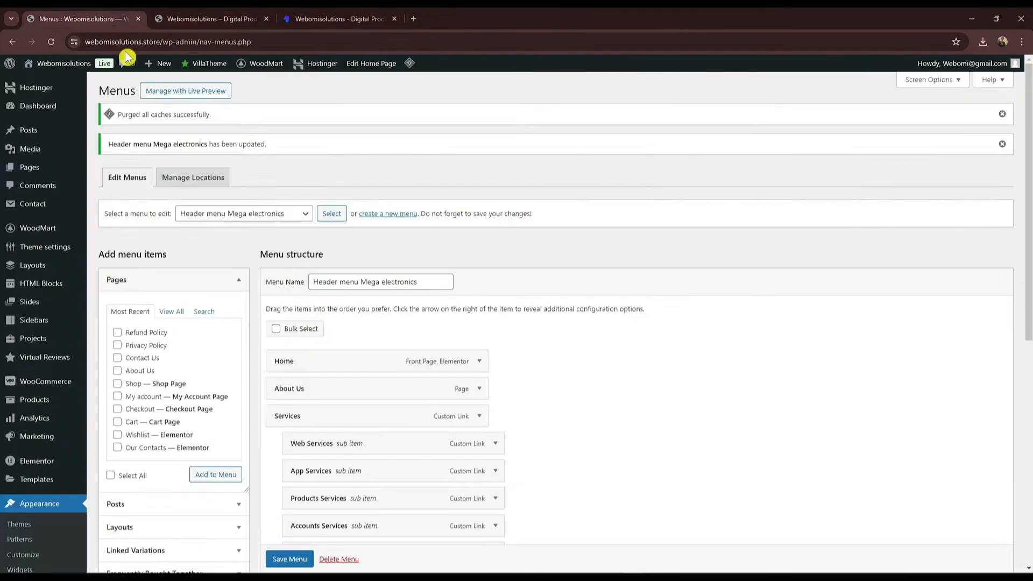
click(37, 251)
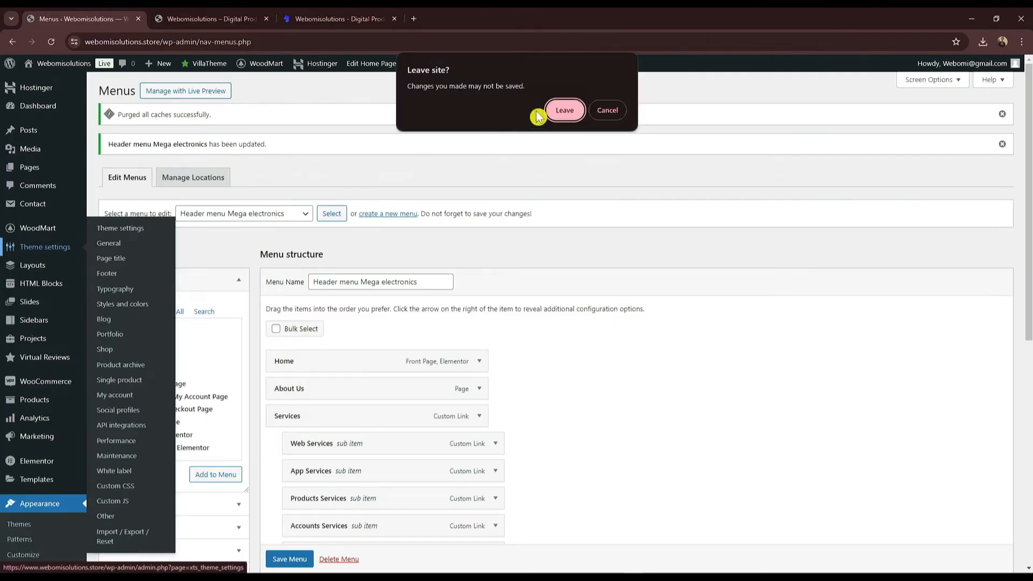
click(562, 109)
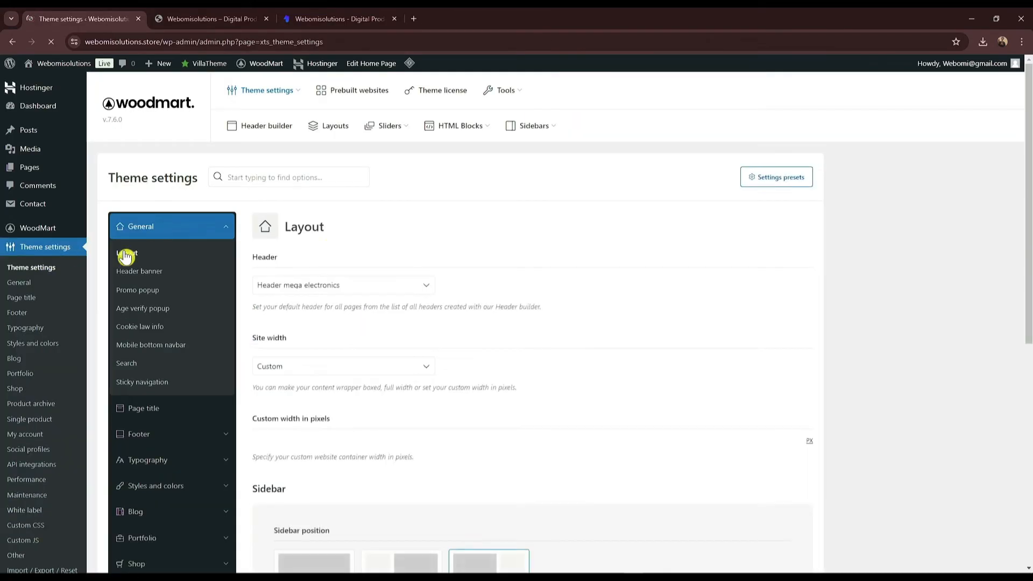
scroll(331, 252, down, 1)
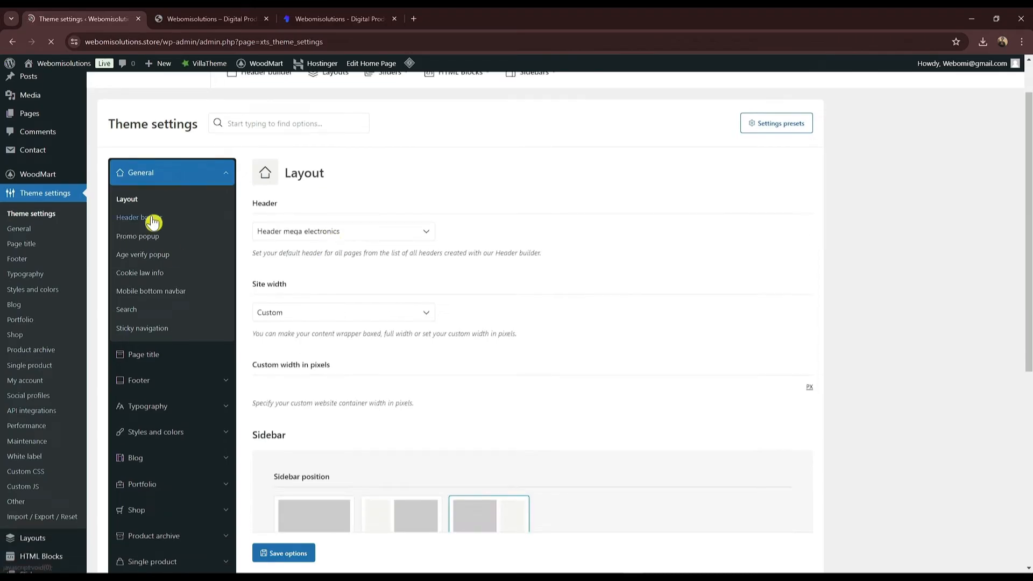
mouse_move(56, 173)
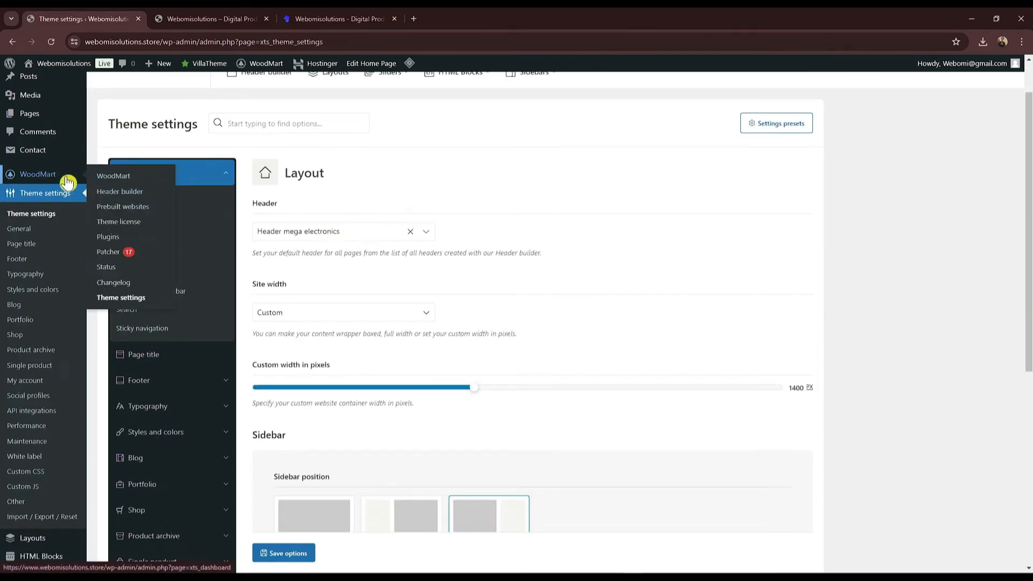
click(112, 192)
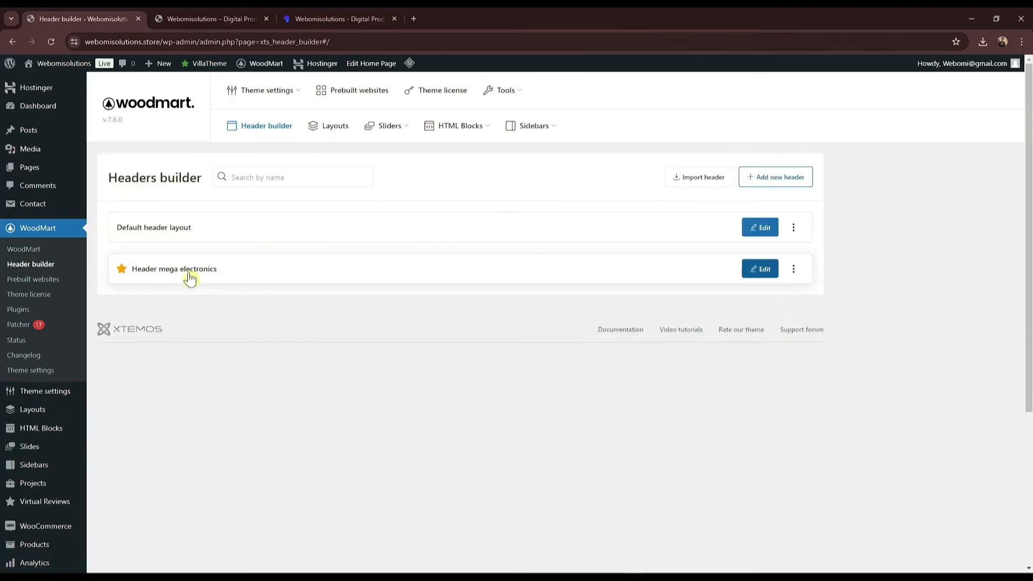
Step: Open the Header mega electronics header for editing and compare it with the live store
click(760, 272)
scroll(431, 280, down, 2)
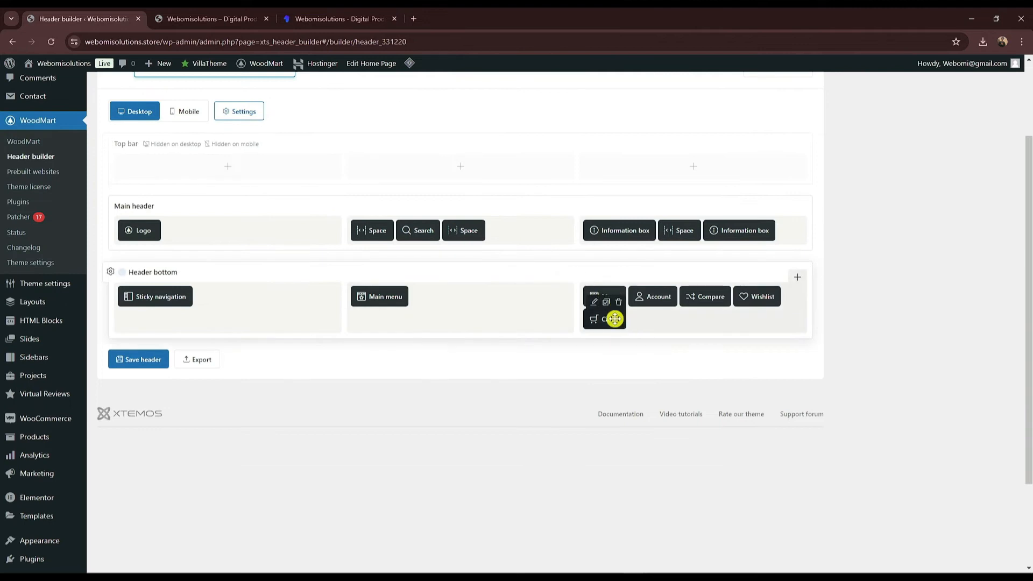
click(211, 19)
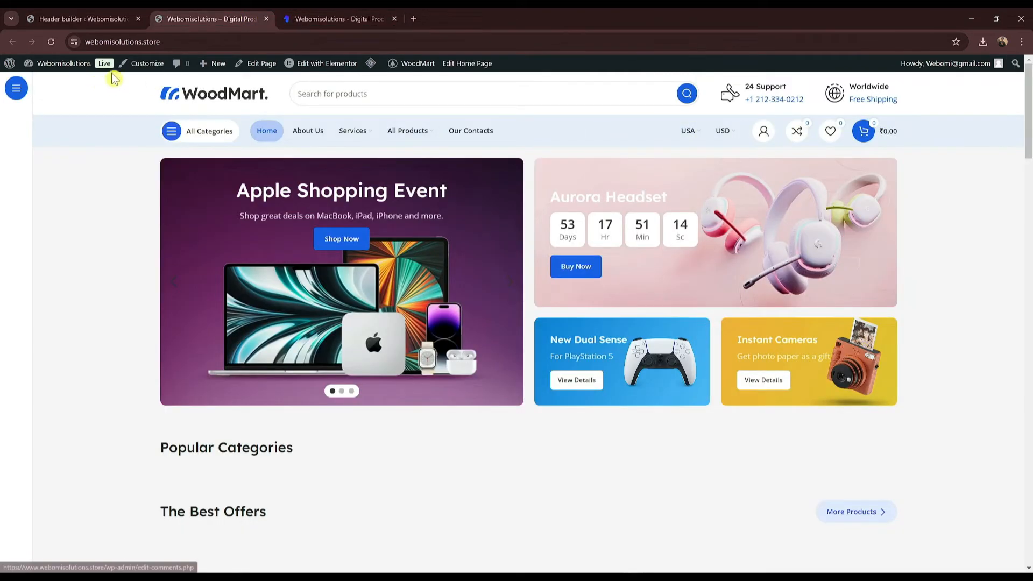
click(83, 19)
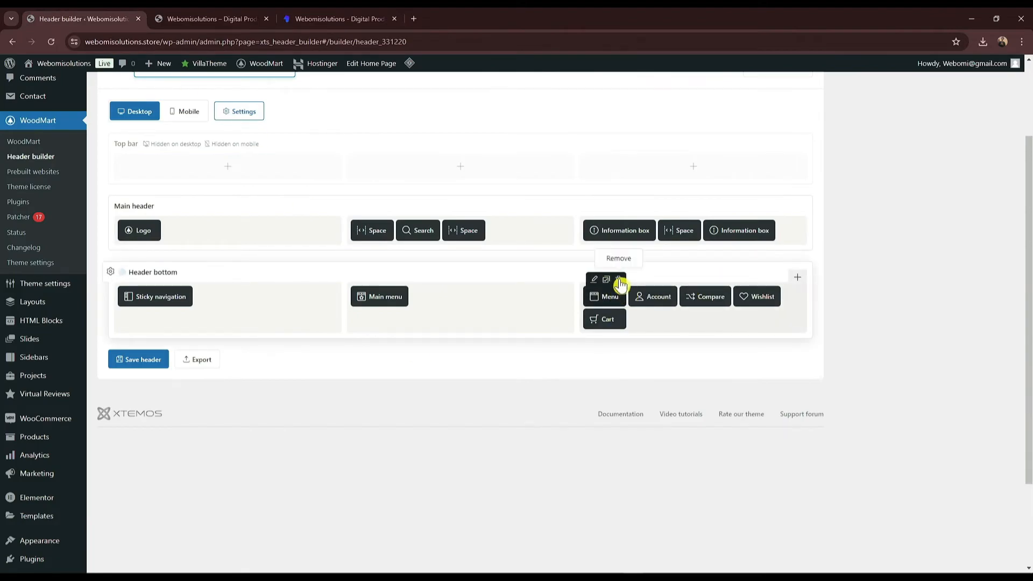
Step: Delete the Menu, Compare and Sticky navigation elements and save the header
click(619, 281)
click(564, 111)
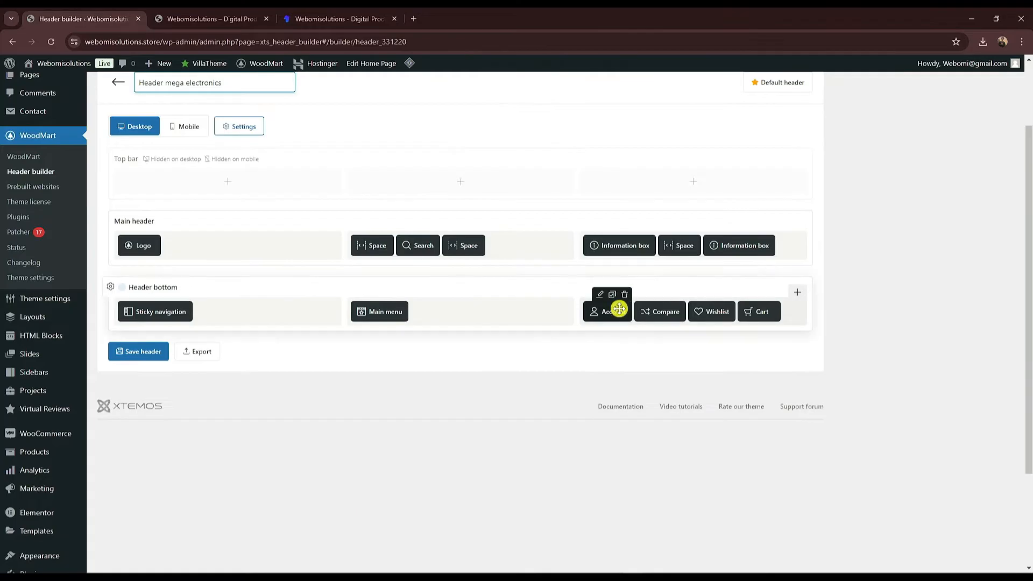
click(678, 300)
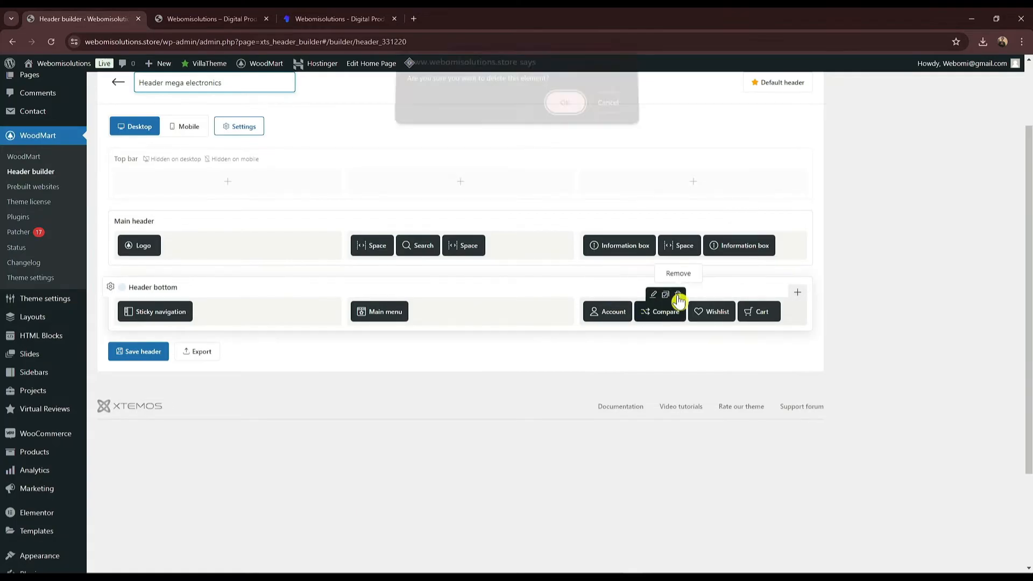
click(570, 111)
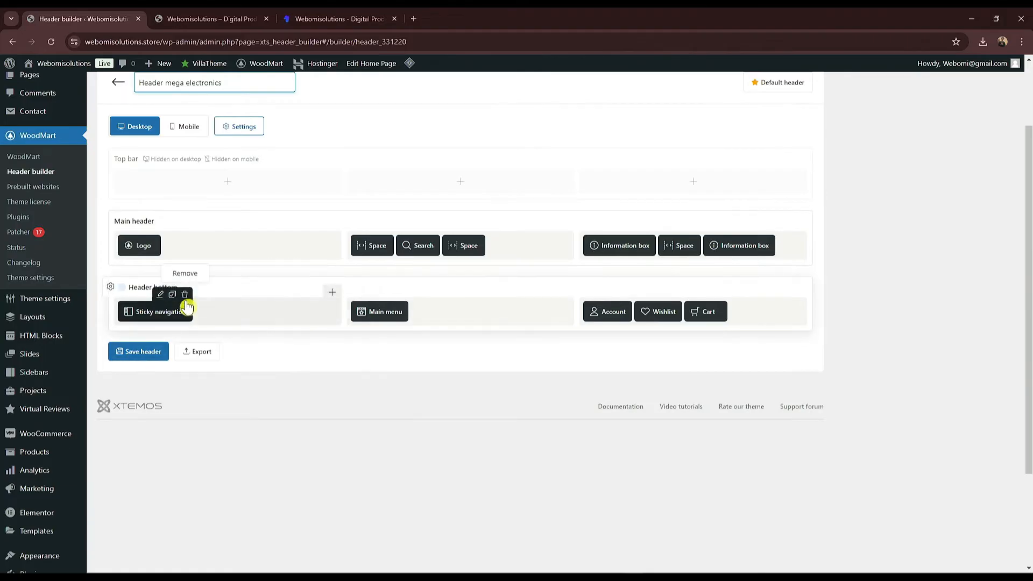
click(185, 296)
click(562, 105)
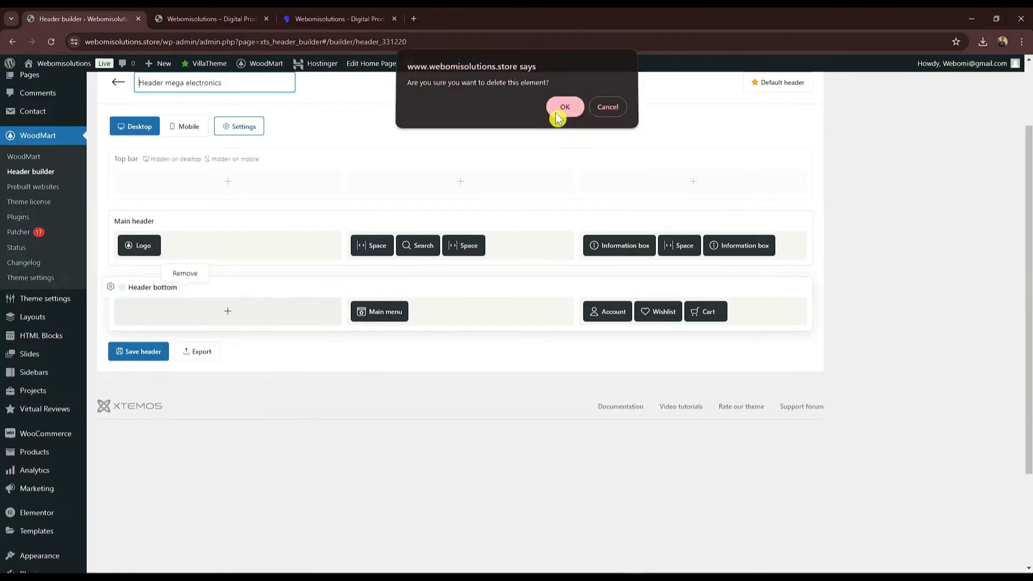
click(141, 352)
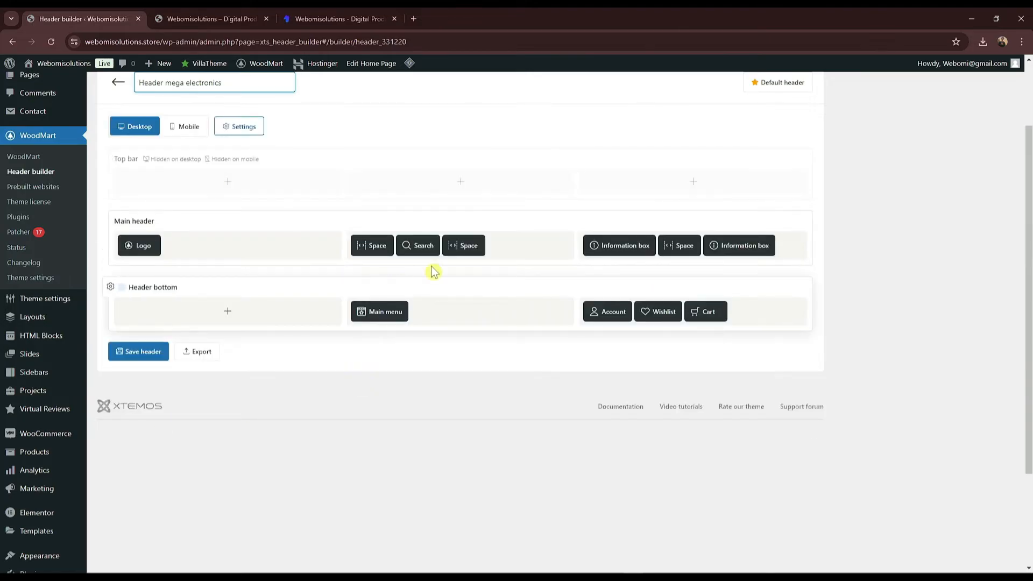
Step: Delete the second Information box, save the header, and open the Customizer from the store
click(259, 18)
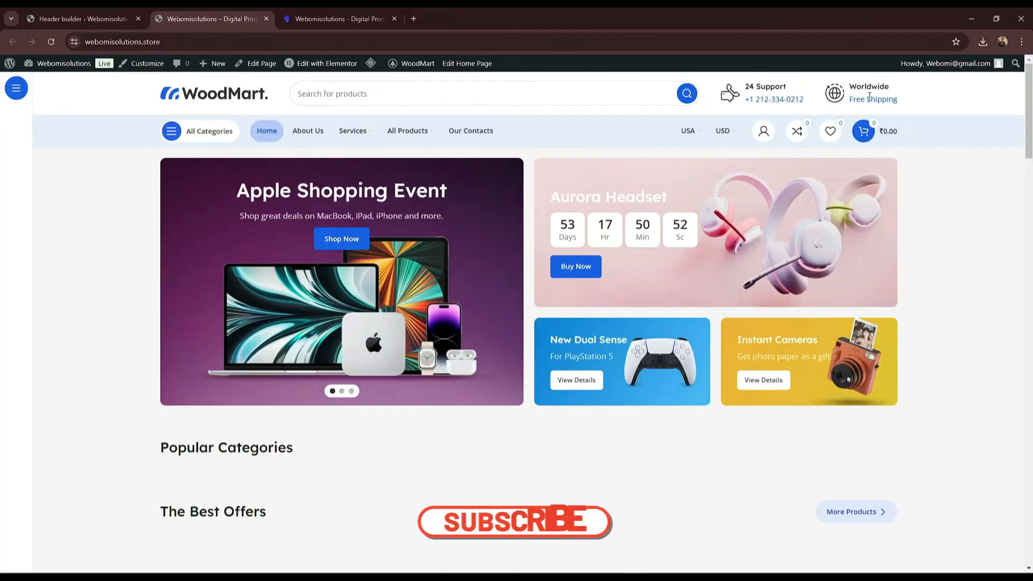
drag(852, 86, 891, 101)
click(891, 101)
click(121, 16)
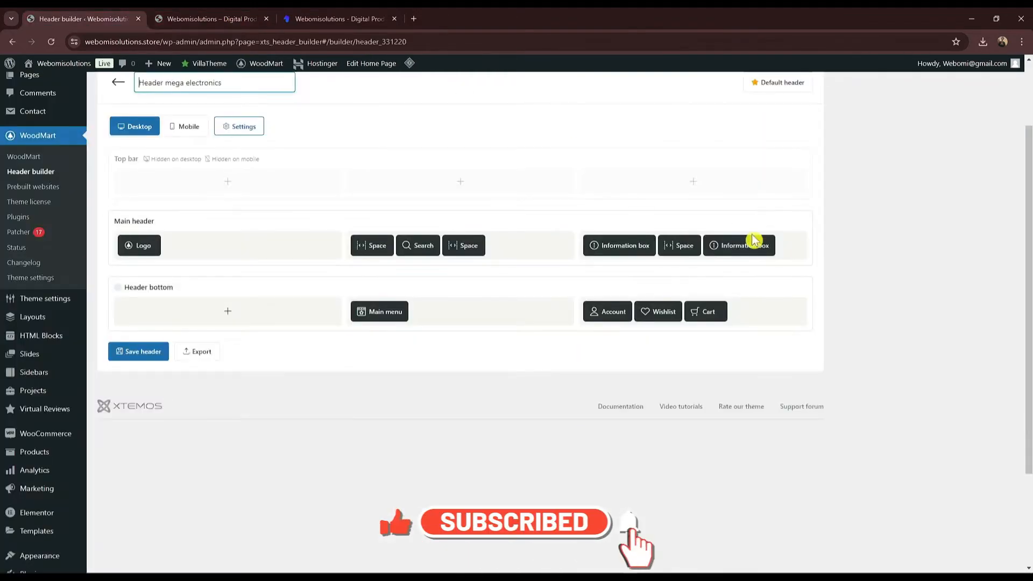
click(768, 229)
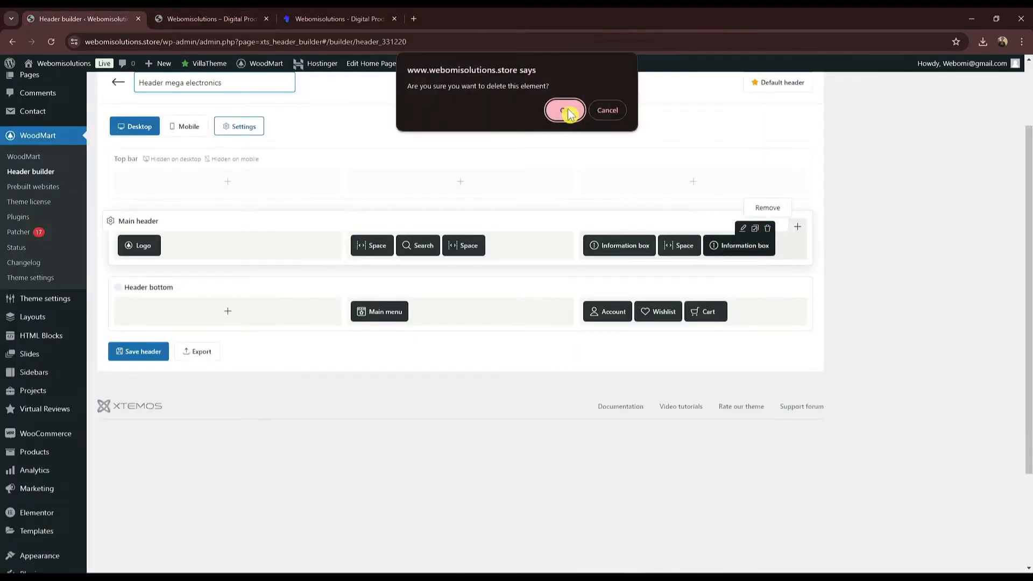
click(567, 111)
click(138, 352)
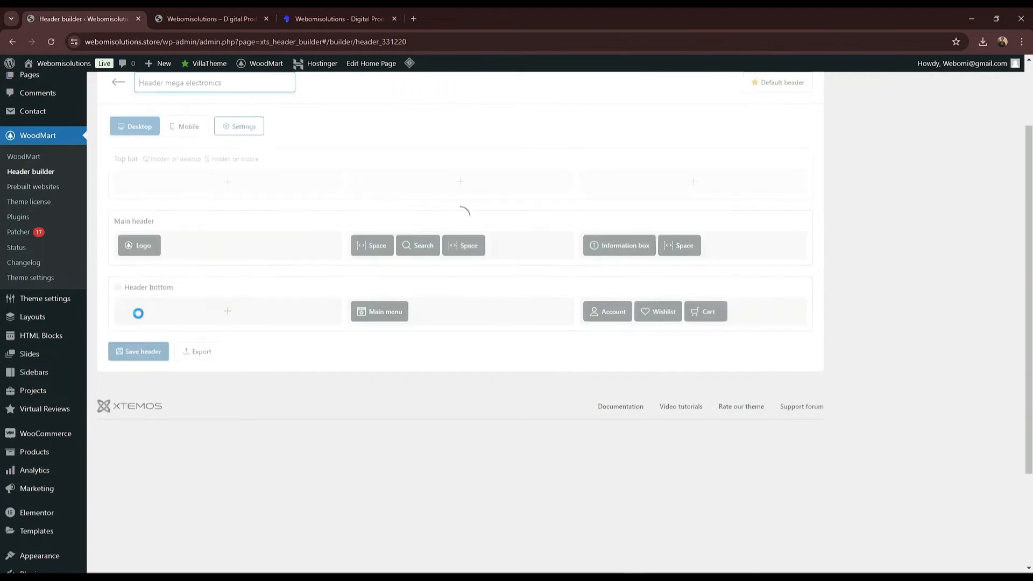
click(178, 15)
click(139, 67)
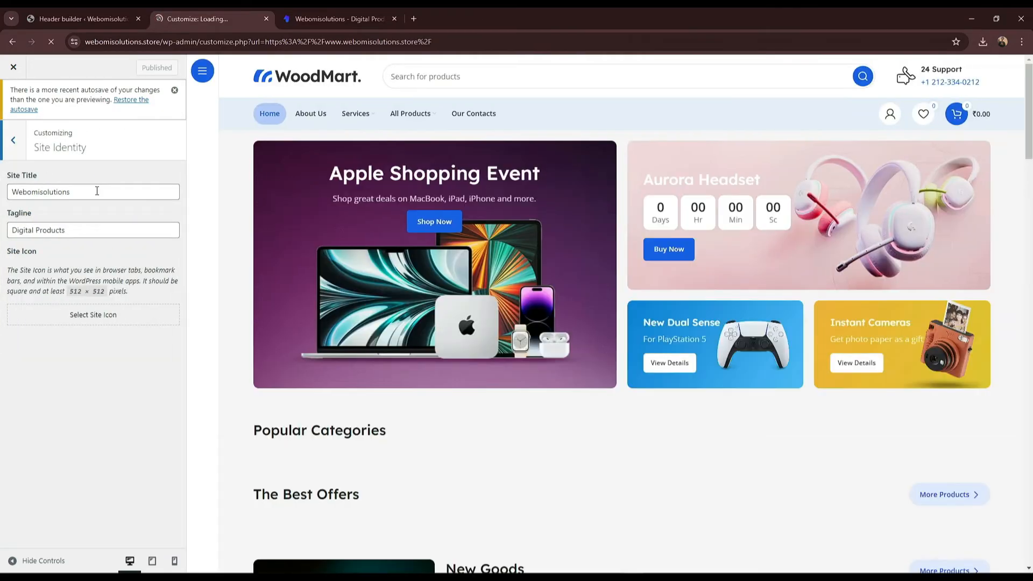
Step: Back out of Site Identity and close the Customizer to return to the live store
click(96, 191)
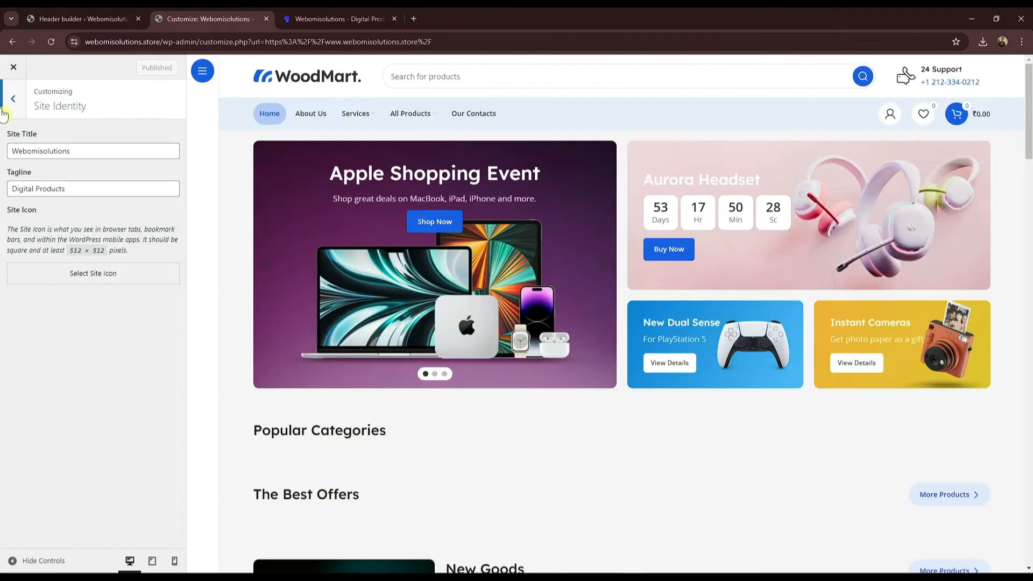
click(11, 97)
click(14, 70)
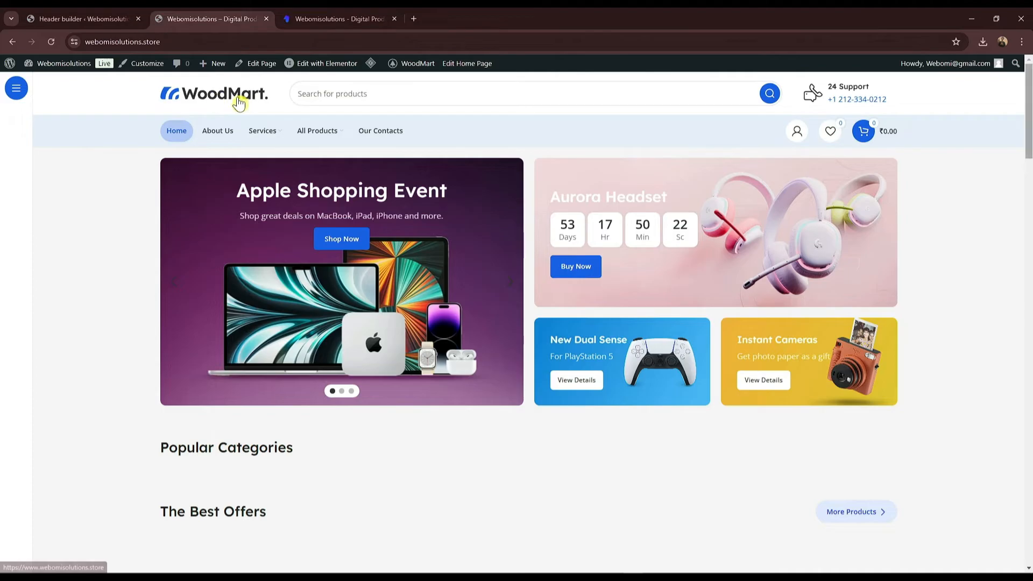
Step: Open the header Logo settings and save the Webomi logo image from the Webomi site
click(84, 18)
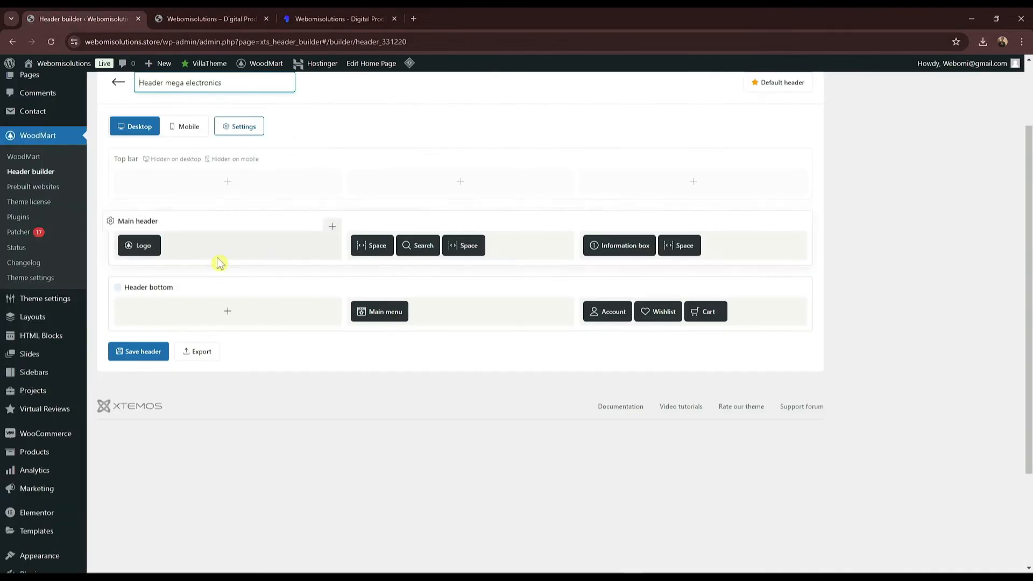
click(130, 234)
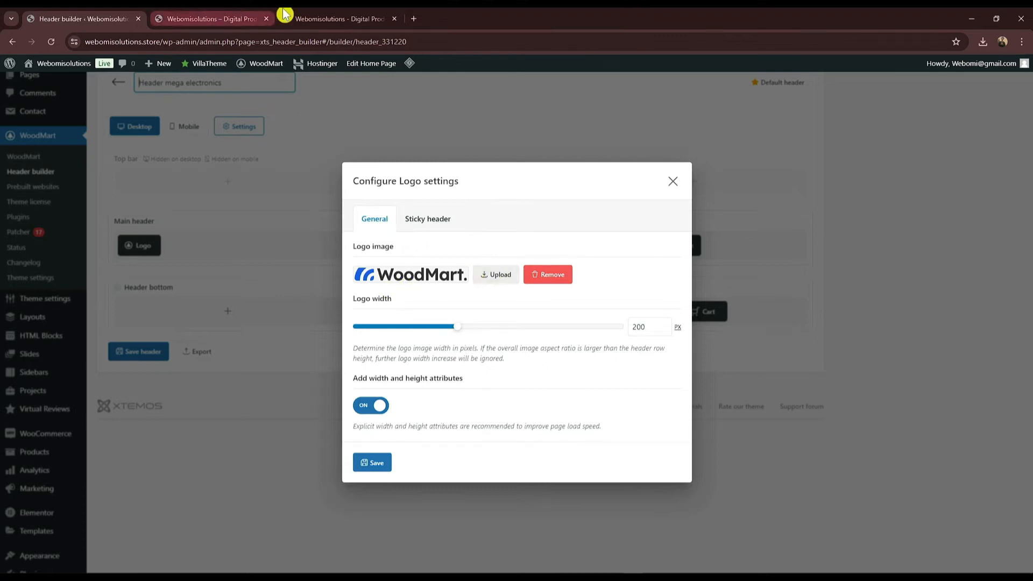
click(302, 19)
right_click(162, 85)
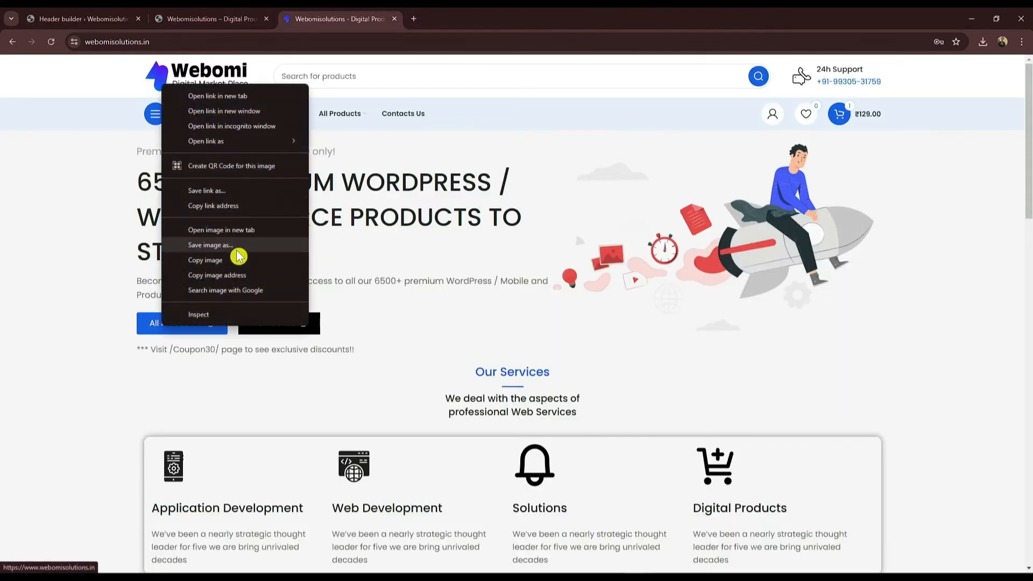
click(267, 245)
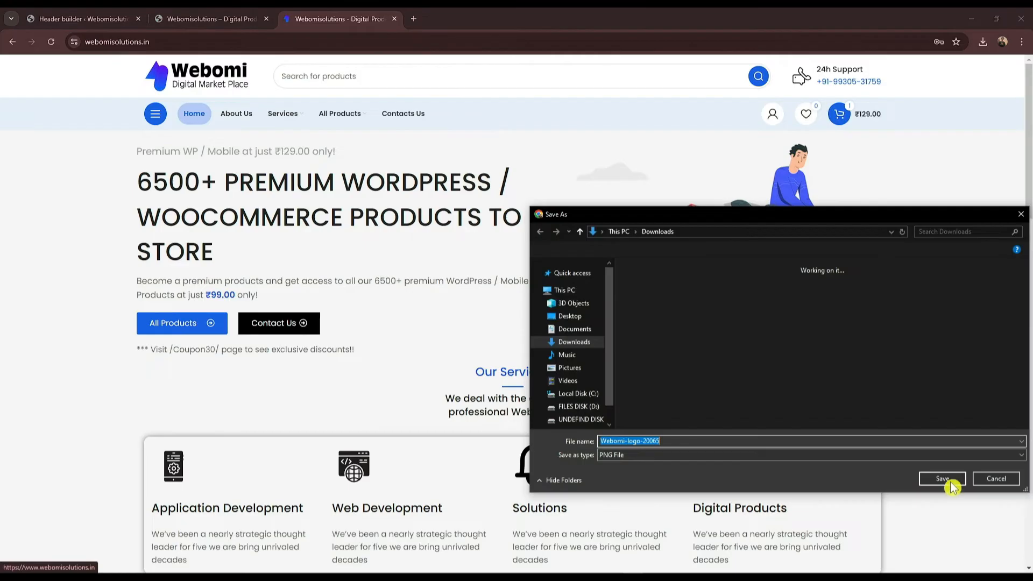
click(942, 478)
click(81, 18)
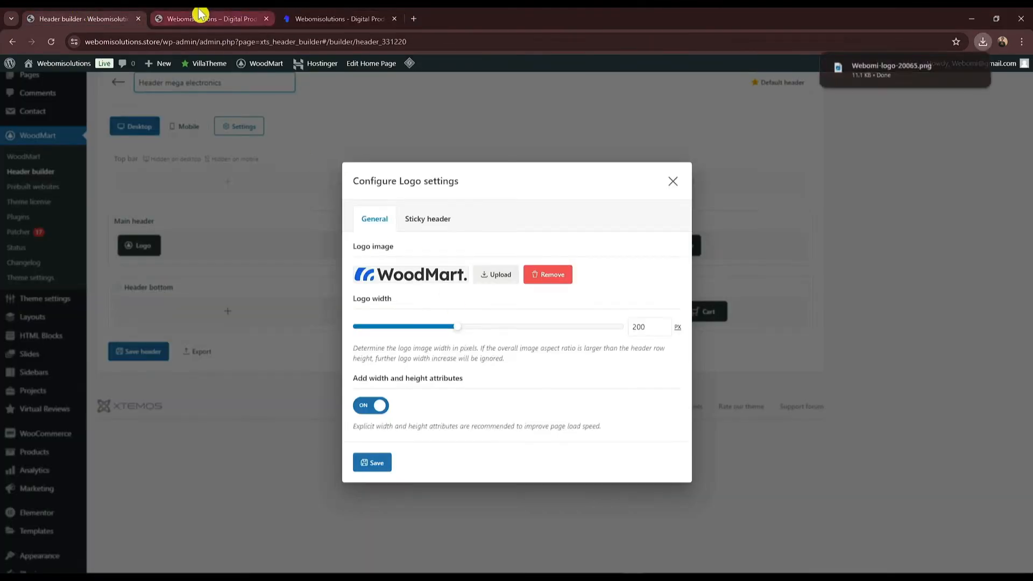
click(204, 17)
click(111, 19)
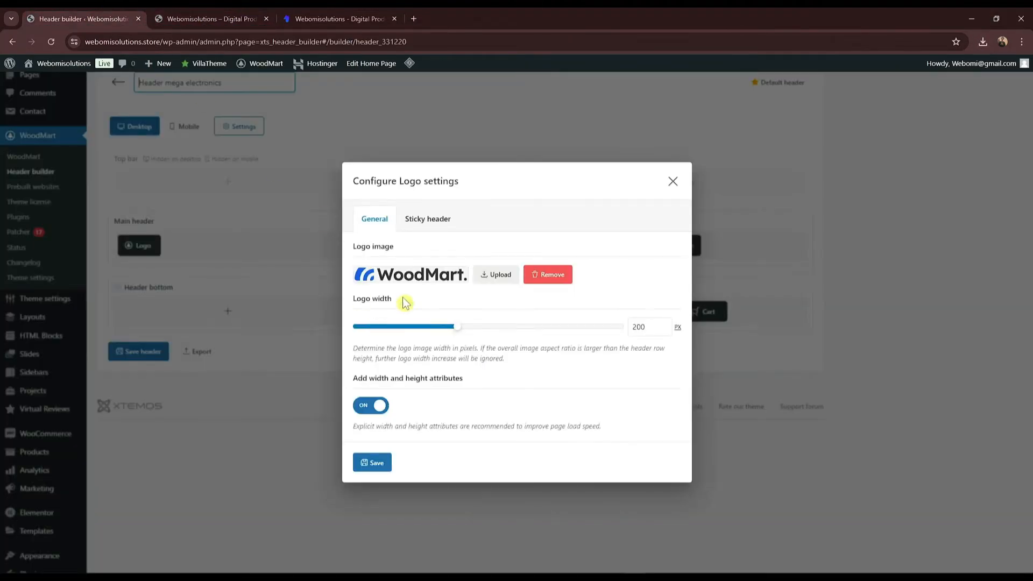
Step: Upload the saved Webomi logo as the header logo image and save the header
click(485, 278)
click(42, 107)
click(542, 296)
click(660, 306)
click(939, 480)
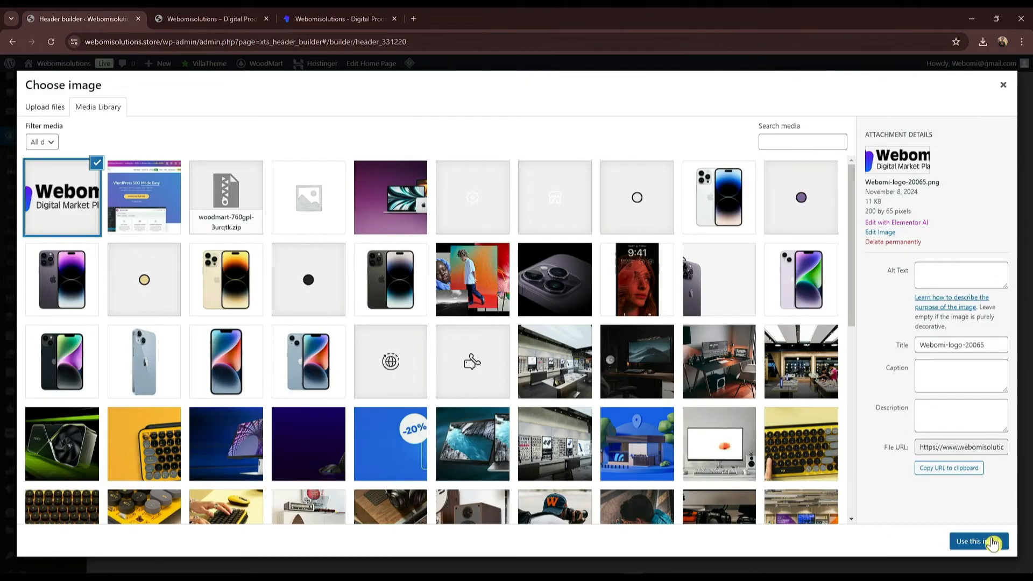
click(993, 542)
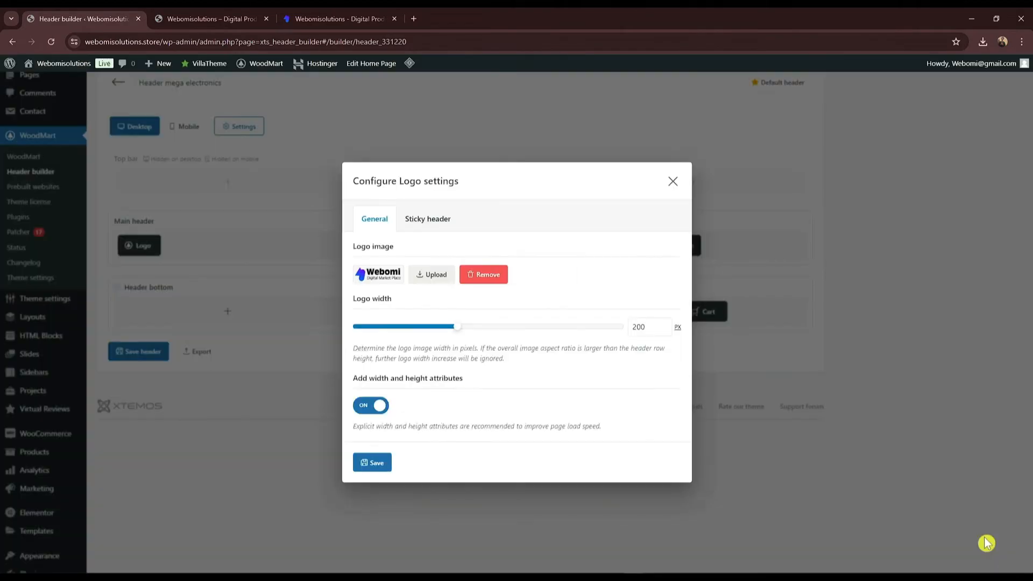
click(376, 464)
click(147, 348)
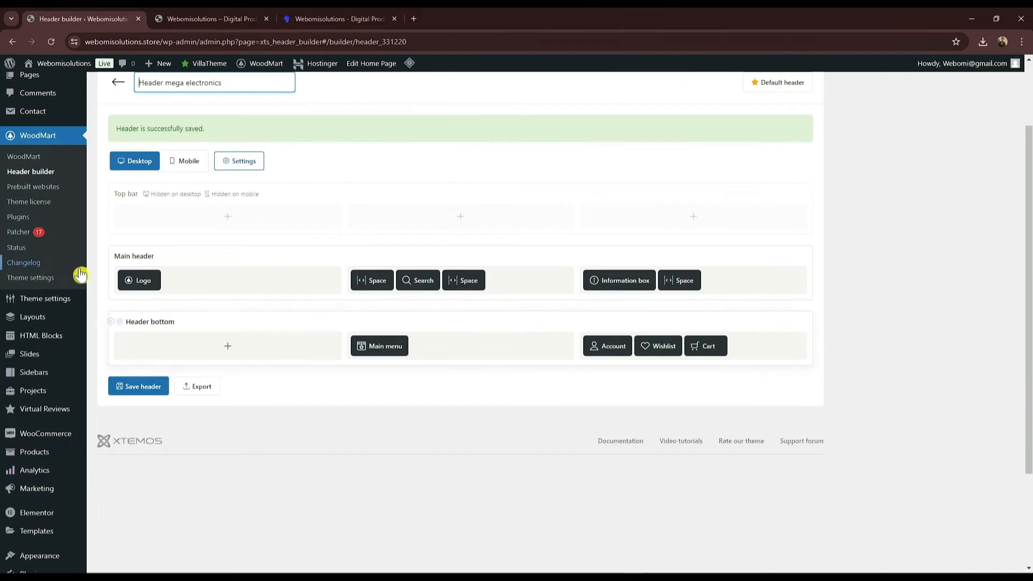
Step: Go to the Footer Copyrights section of the WoodMart theme settings
mouse_move(67, 304)
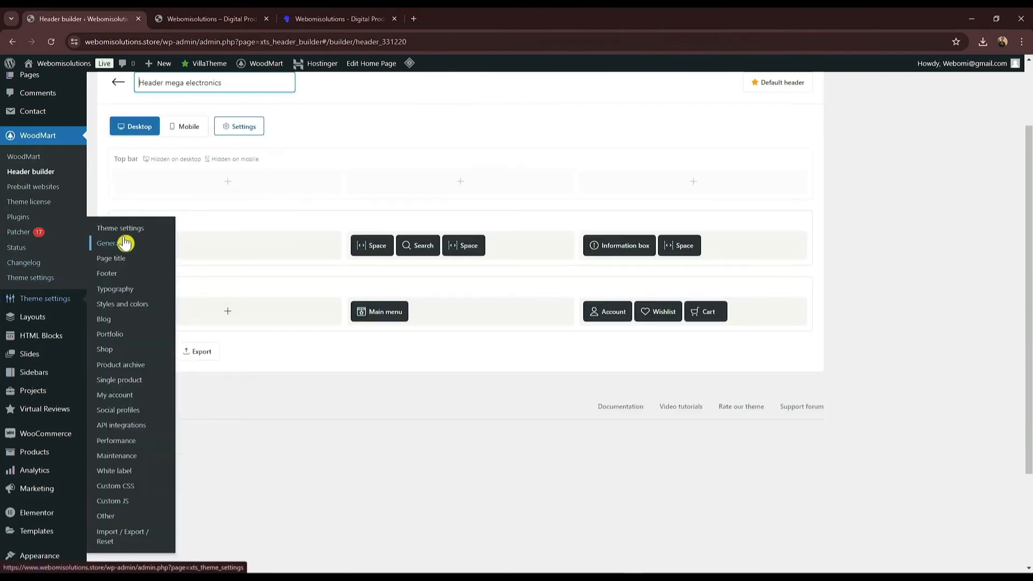
click(131, 232)
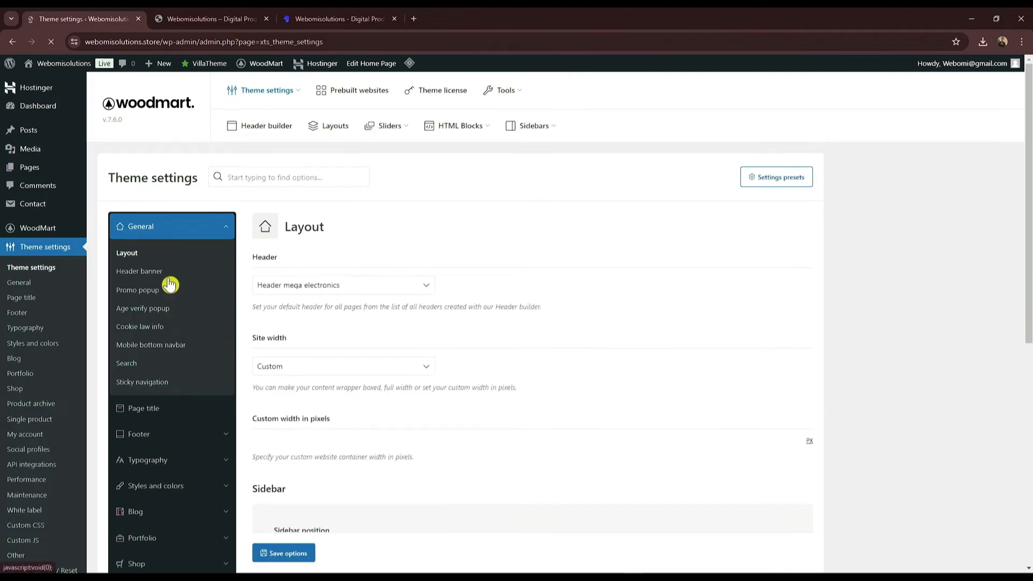
scroll(178, 431, down, 1)
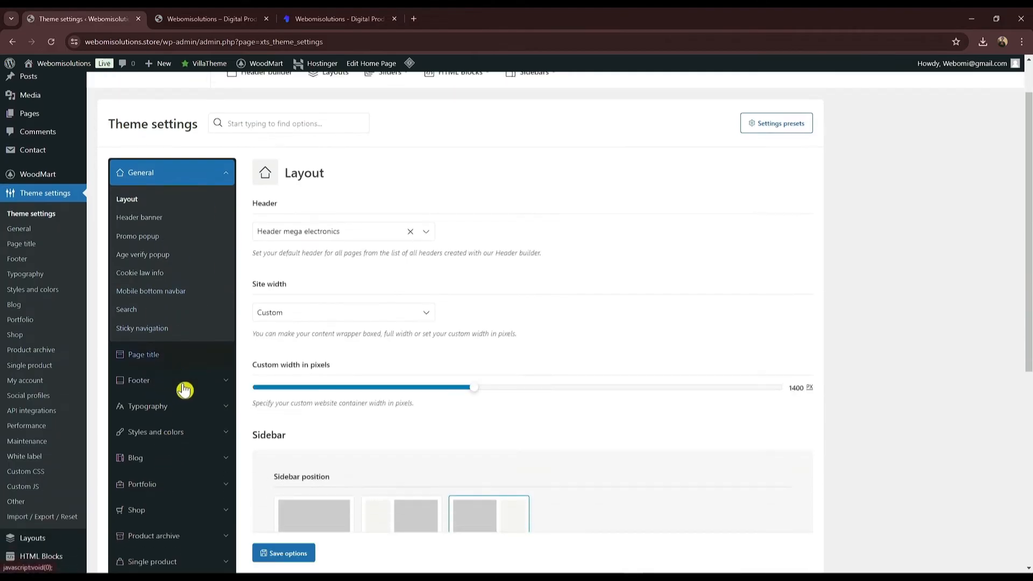
click(183, 389)
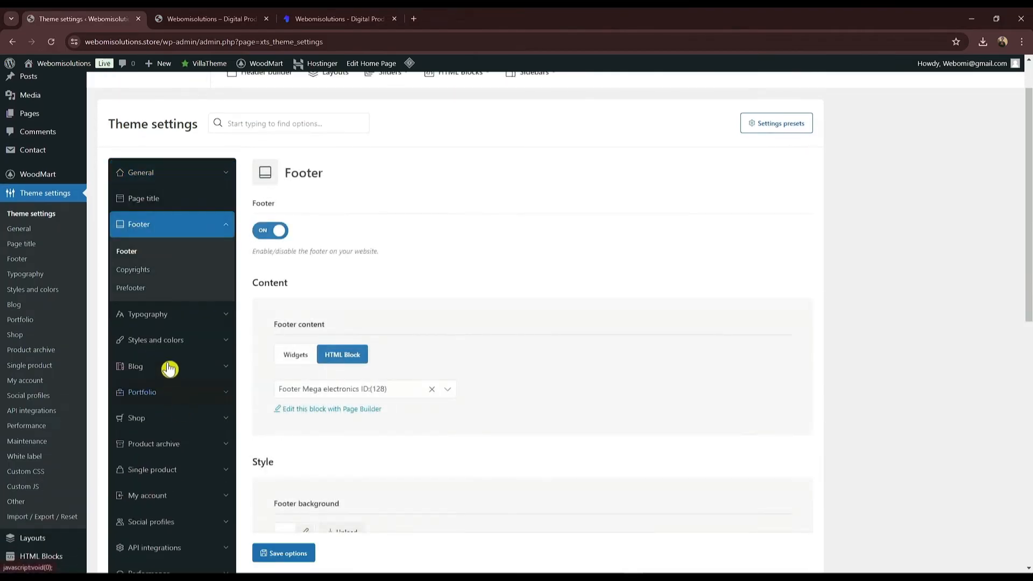
click(176, 276)
scroll(466, 344, down, 1)
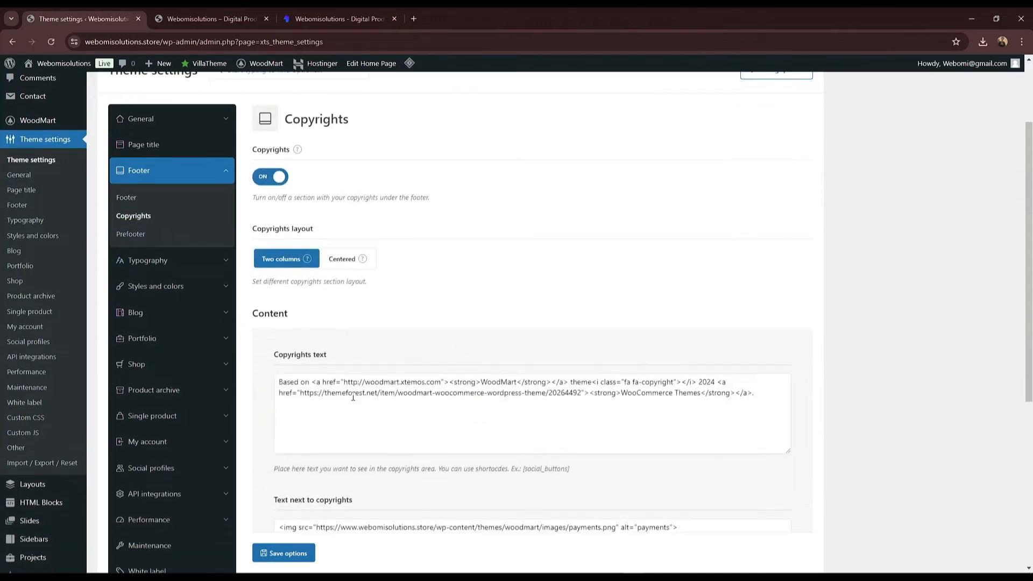
Step: Copy the Webomi site's footer copyright line into the Copyrights text, replacing the old text
click(334, 18)
scroll(576, 225, down, 3)
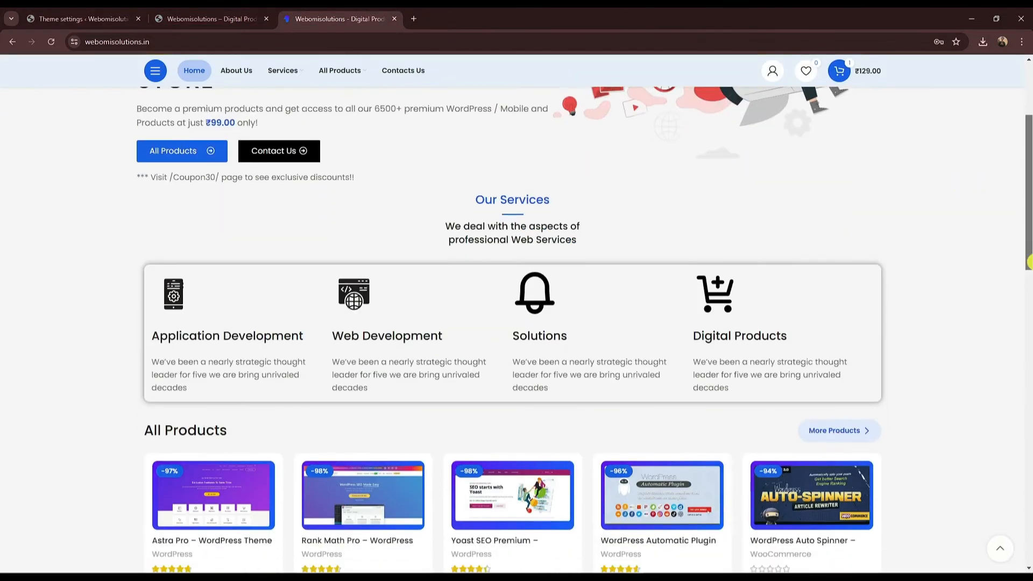
scroll(1029, 262, down, 20)
triple_click(364, 553)
key(ctrl+c)
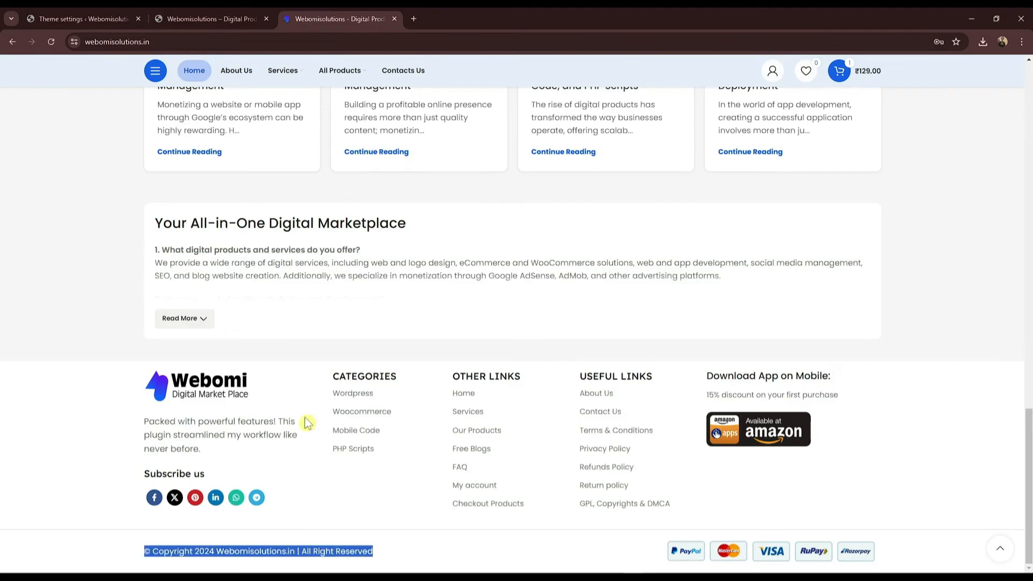
click(81, 19)
click(404, 401)
key(ctrl+a)
key(ctrl+v)
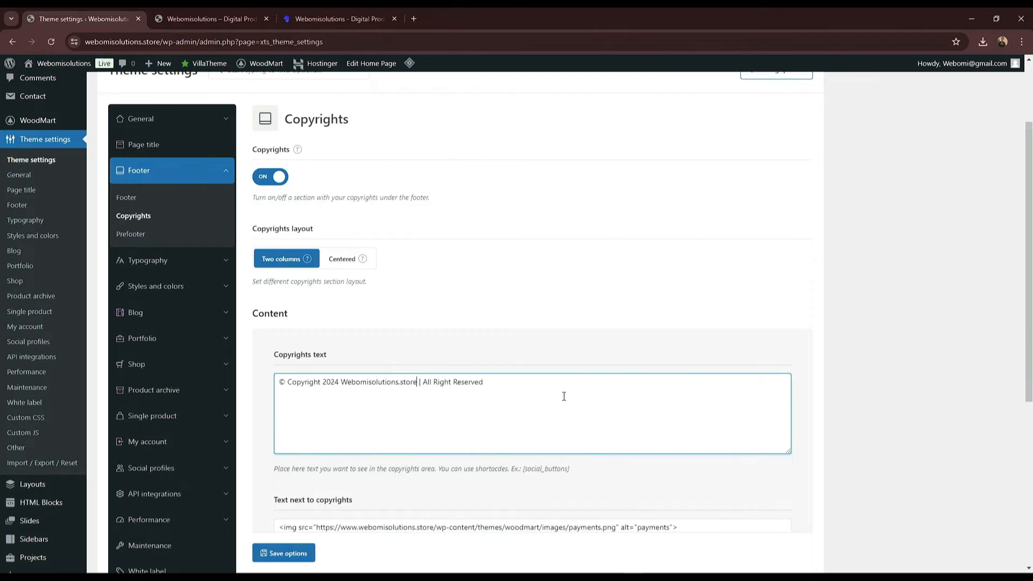
Step: Compare the payments image code with the live store's footer
scroll(421, 486, down, 1)
drag(402, 475, 712, 481)
click(712, 482)
click(248, 18)
scroll(823, 511, down, 4)
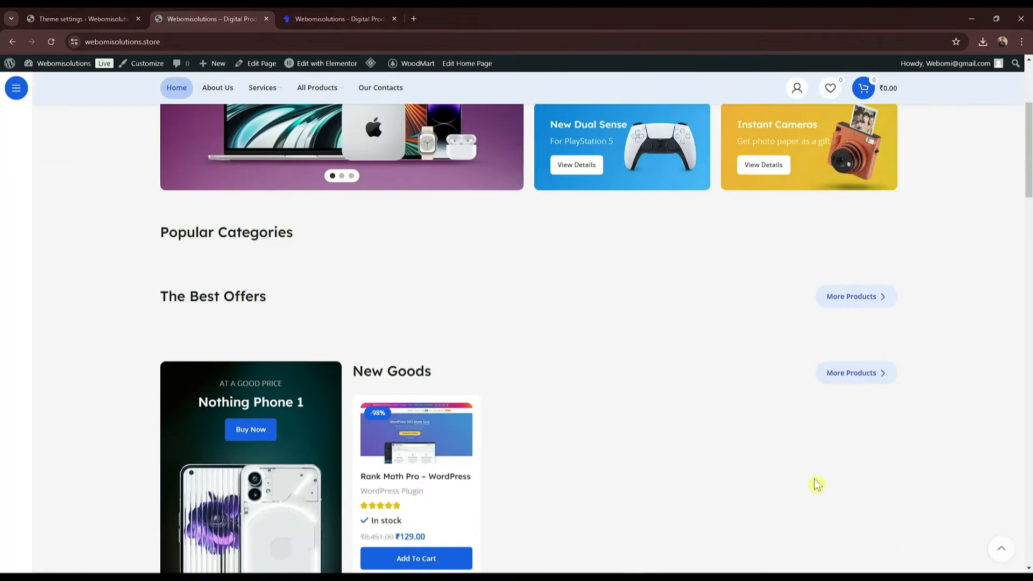
drag(1029, 167, 1030, 533)
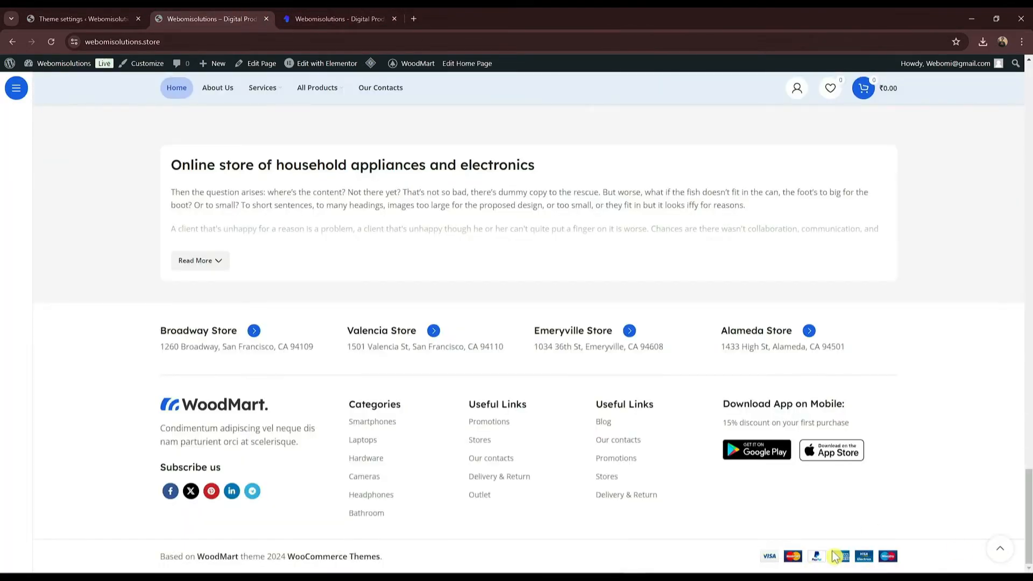
click(121, 17)
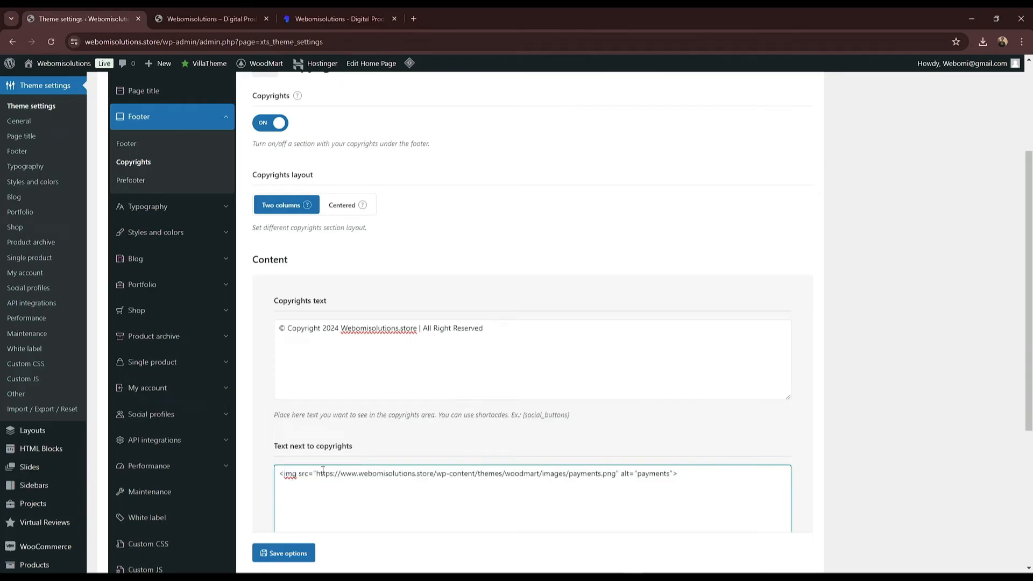
Step: Save the options with the new © Copyright 2024 Webomisolutions.store line
drag(317, 473, 616, 476)
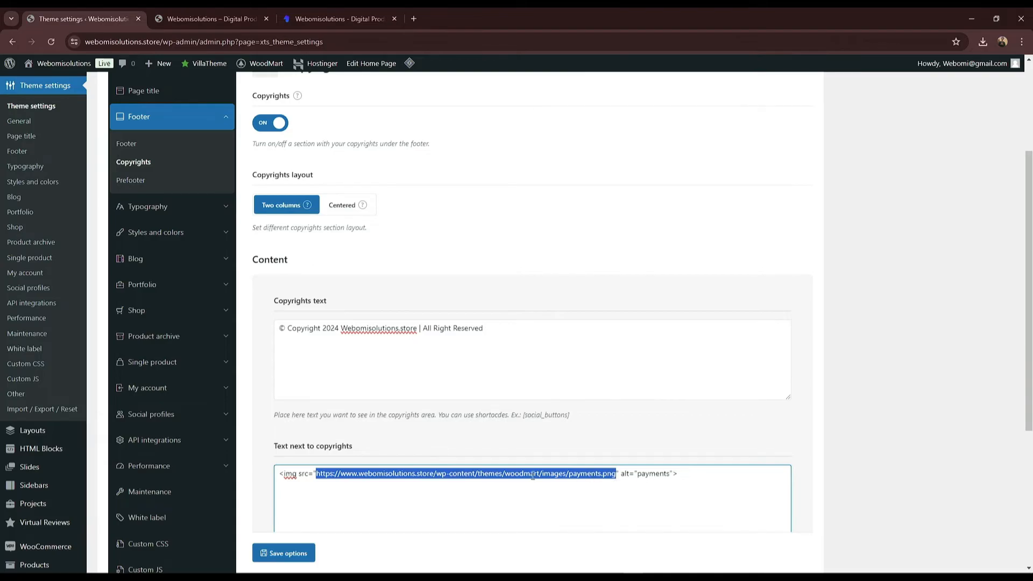
scroll(367, 484, down, 2)
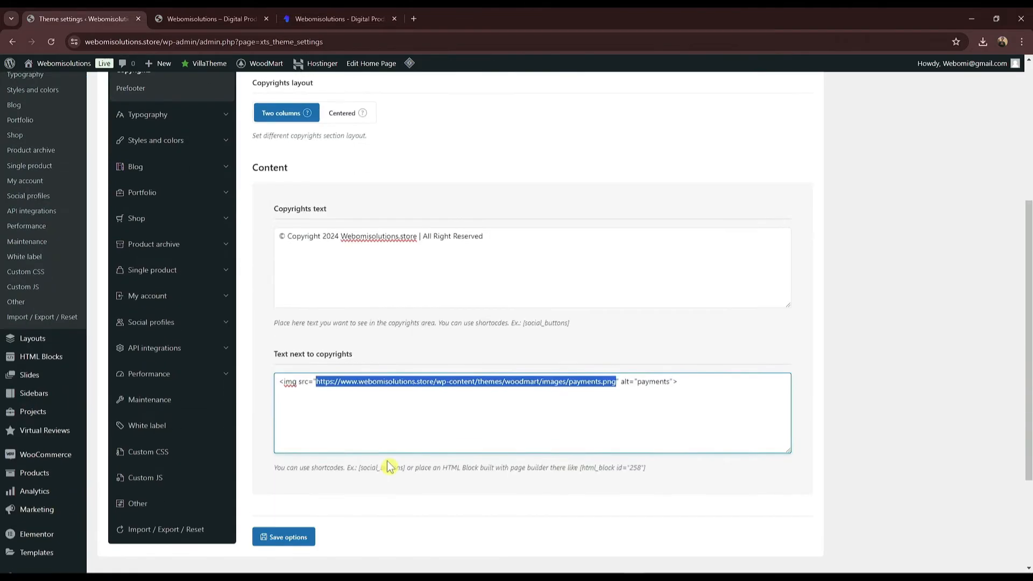
scroll(424, 356, up, 1)
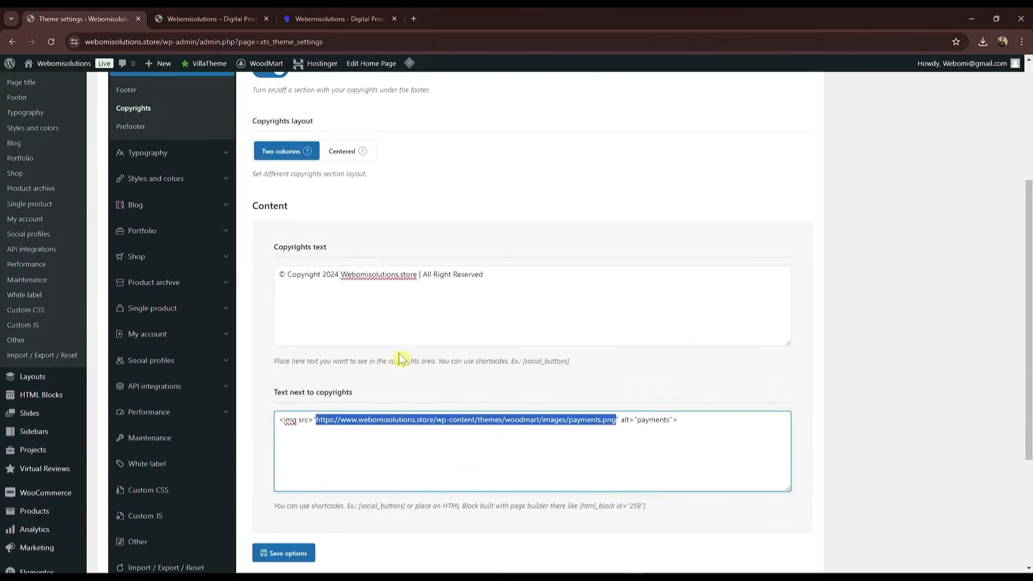
scroll(425, 359, up, 3)
mouse_move(310, 316)
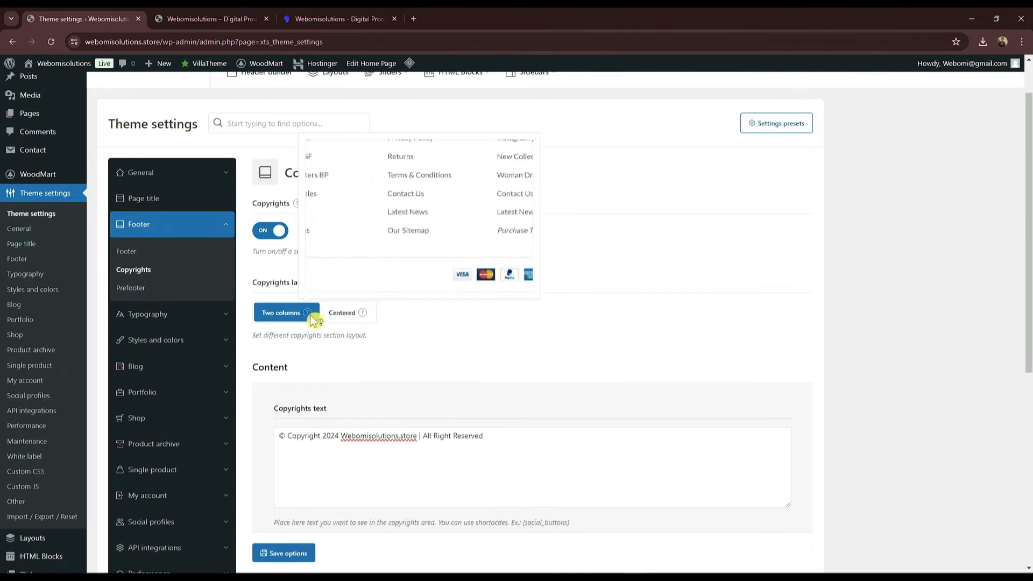
mouse_move(368, 315)
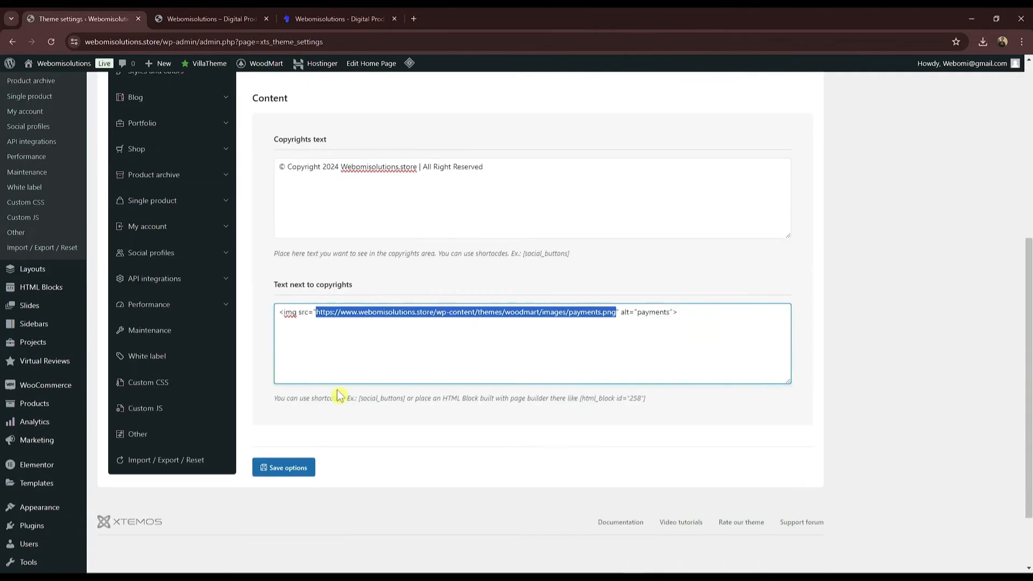
click(294, 468)
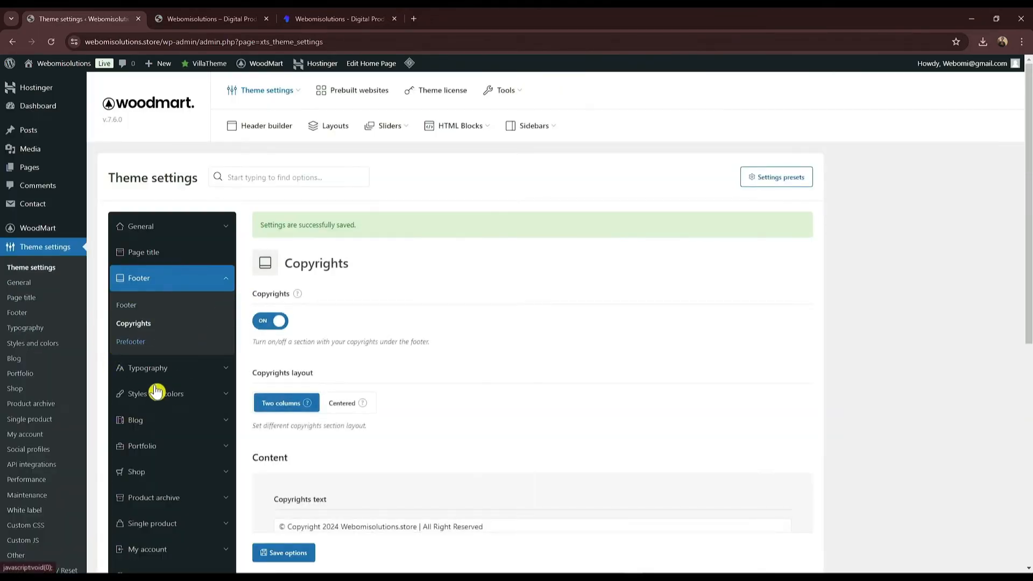
Step: Expand the Prefooter and Footer settings sections
scroll(200, 335, down, 4)
click(151, 127)
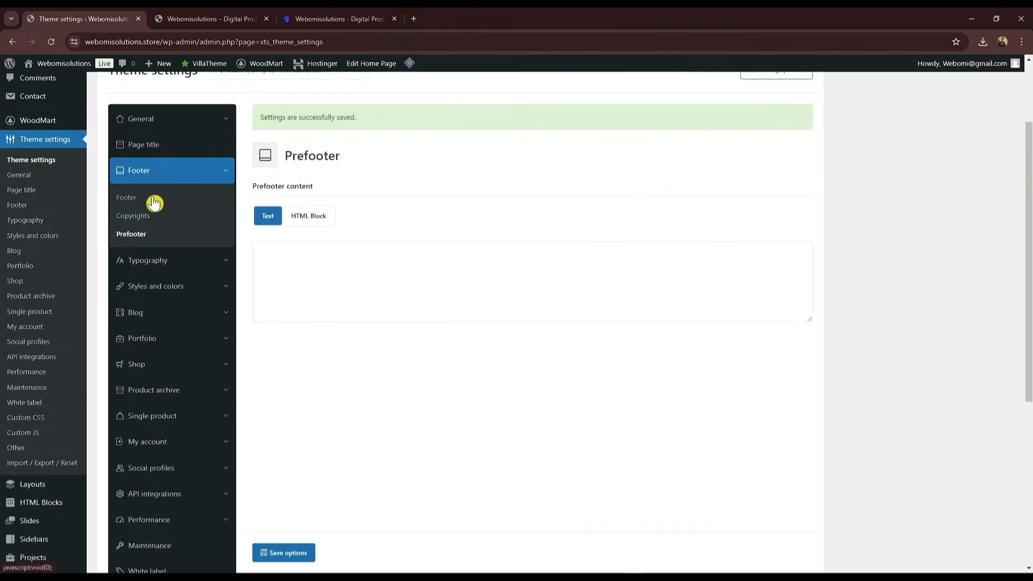
click(153, 203)
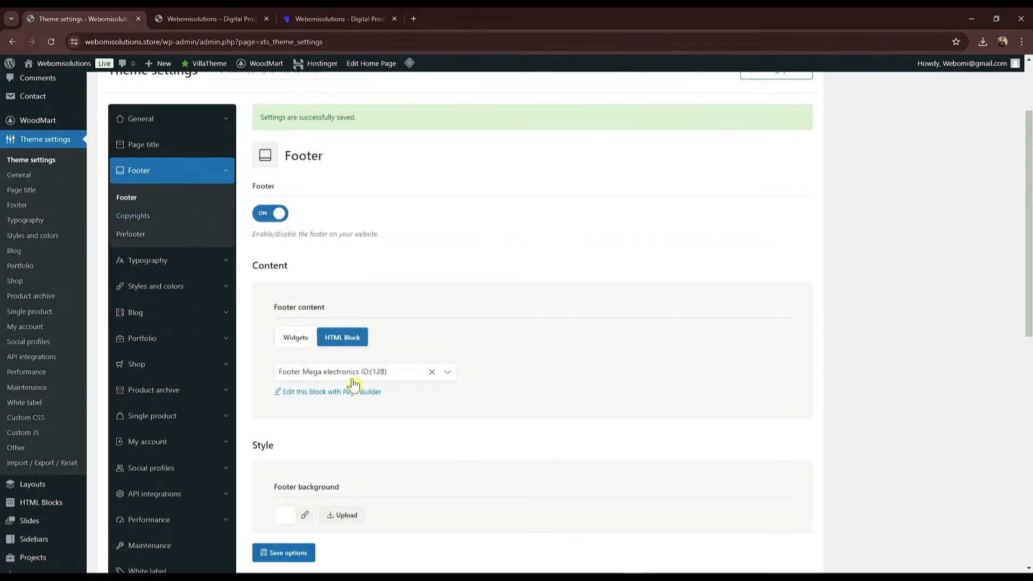
Step: Open Footer Mega electronics in Elementor and delete the store-address row
click(308, 399)
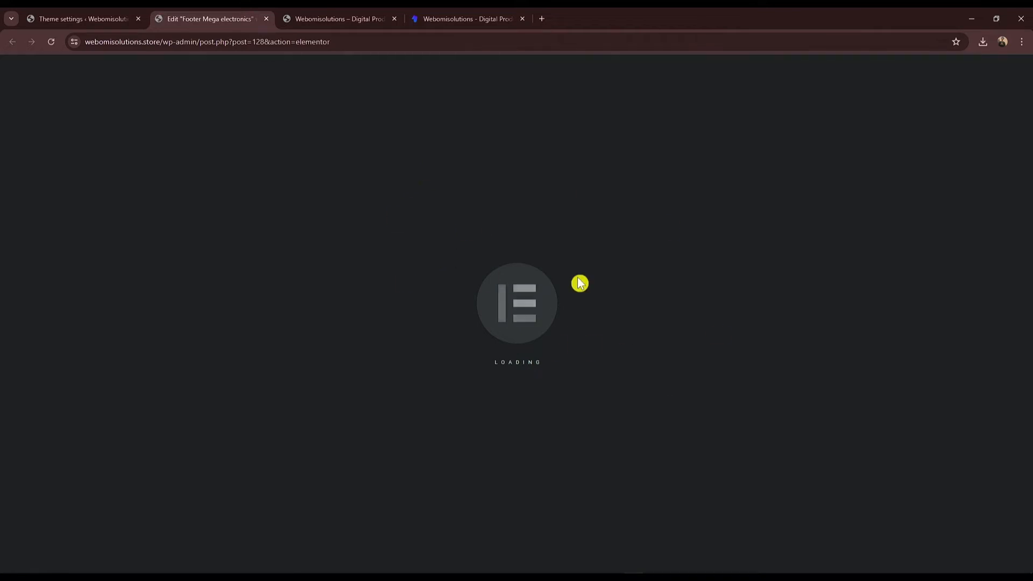
click(359, 19)
scroll(210, 167, up, 5)
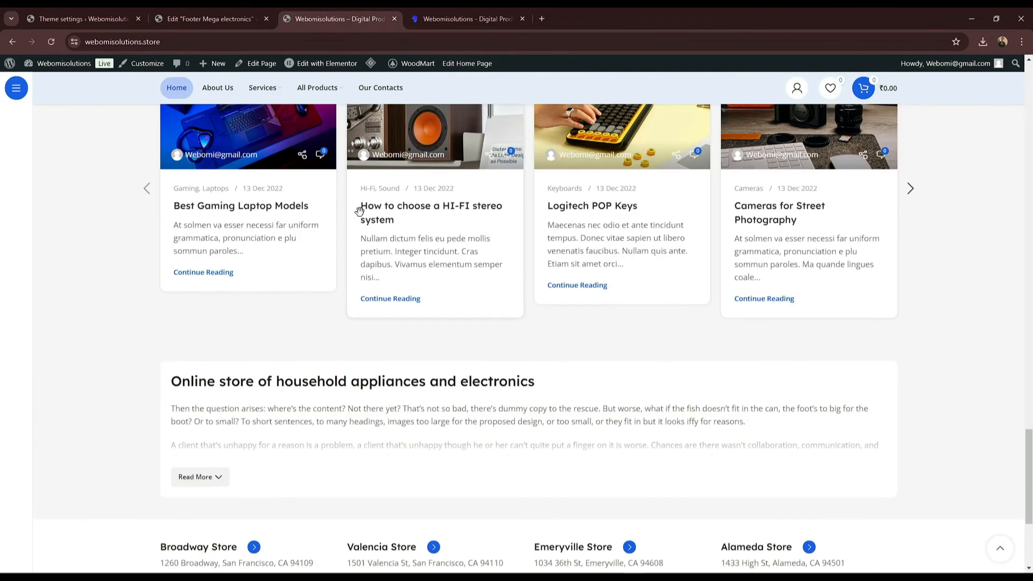
mouse_move(328, 73)
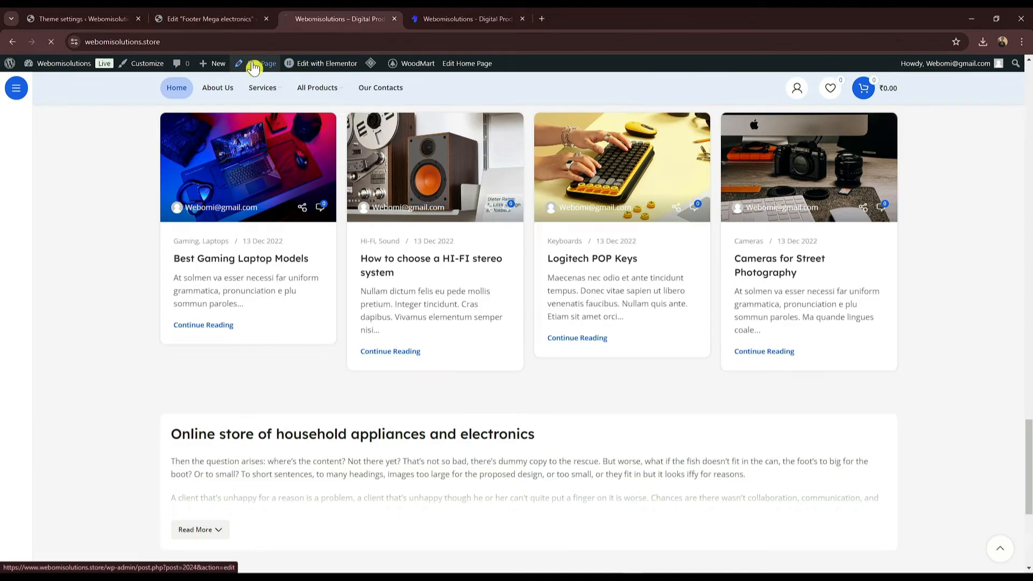
click(248, 19)
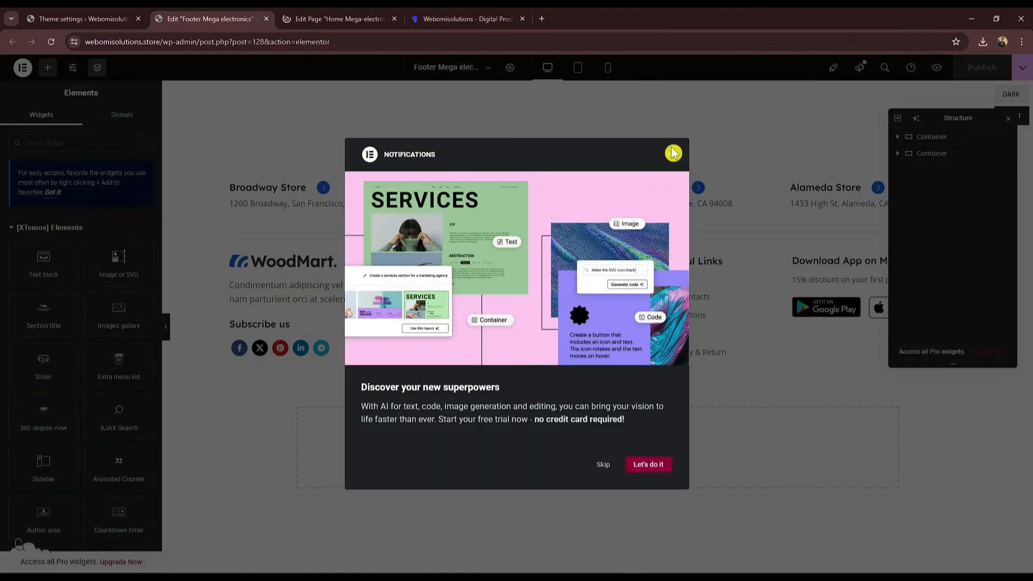
click(669, 156)
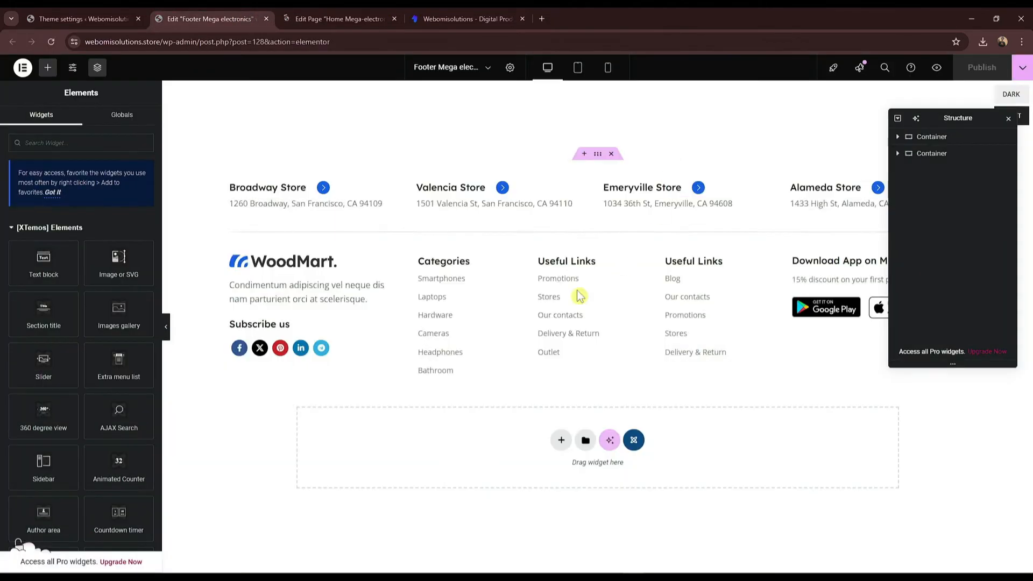
click(611, 155)
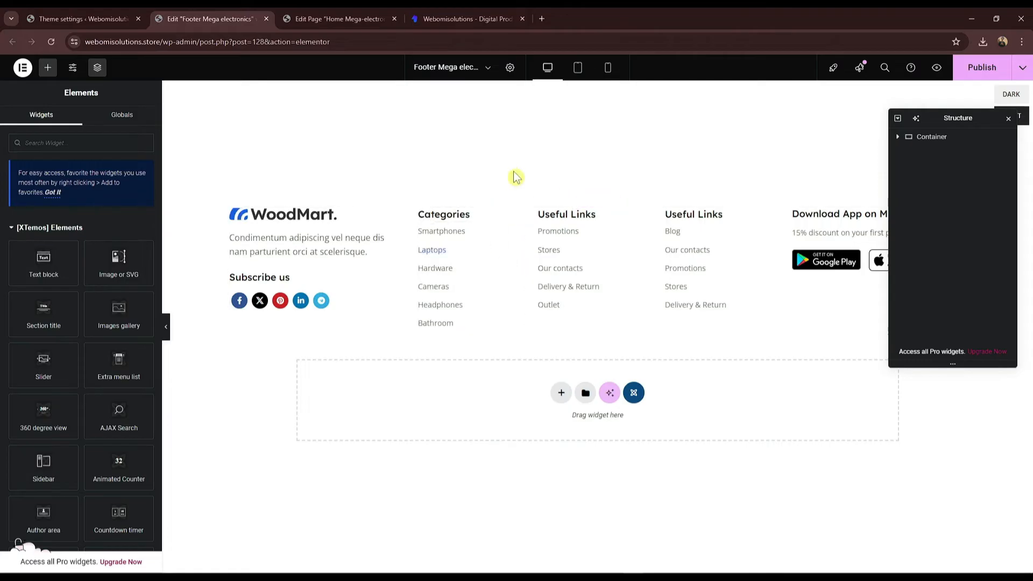
Step: Remove all but one Categories list item and rename it 'Wordpress Plugin'
click(477, 302)
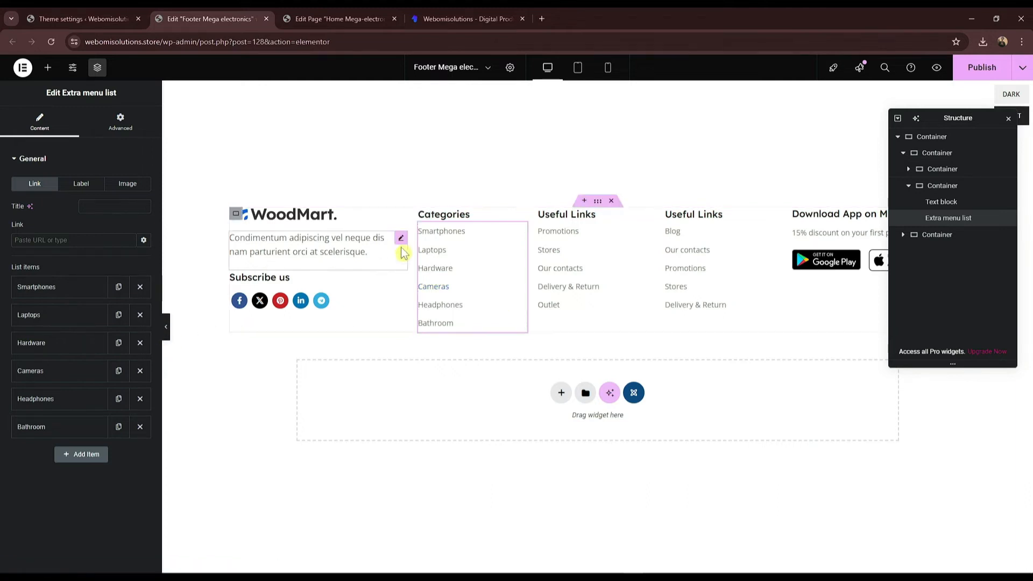
click(141, 288)
click(141, 288)
click(141, 287)
click(141, 287)
click(141, 288)
click(47, 290)
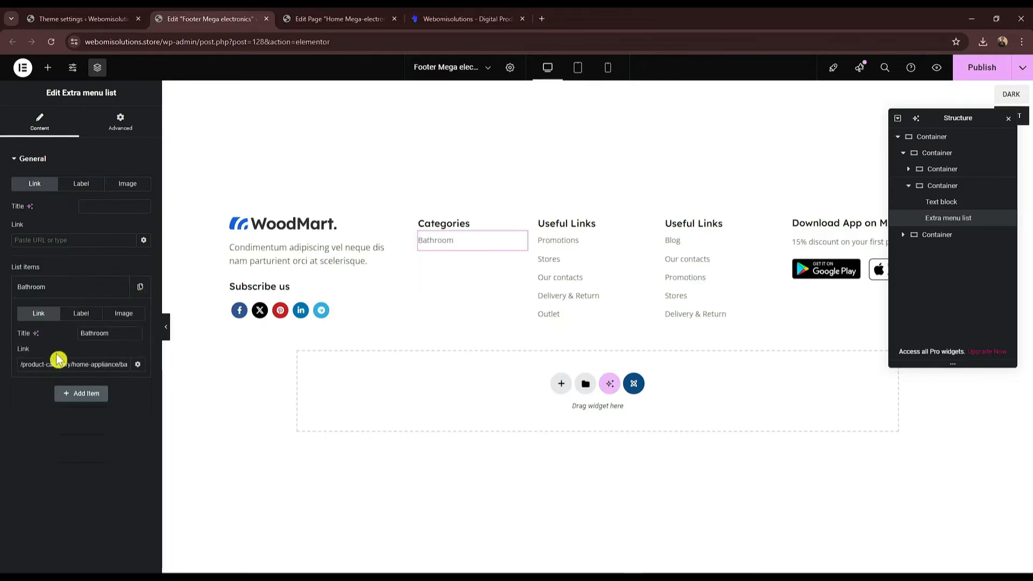
text(WordPre)
key(BackSpace)
text(press)
key(BackSpace)
key(BackSpace)
text(Plugin)
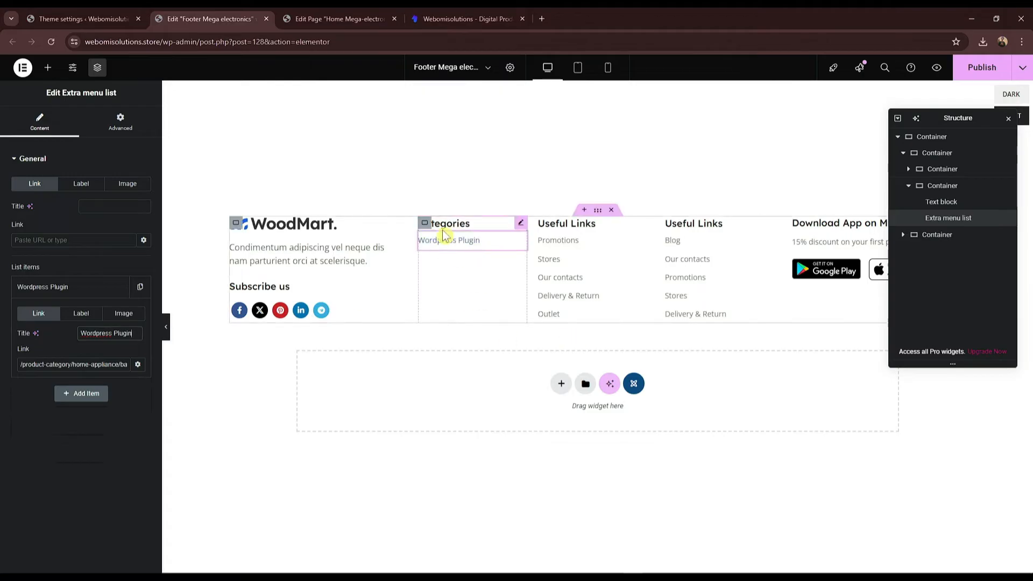
Step: Copy the Wordpress Plugin product category link from the product categories page
click(86, 19)
scroll(70, 302, down, 3)
scroll(52, 326, up, 2)
scroll(56, 358, down, 4)
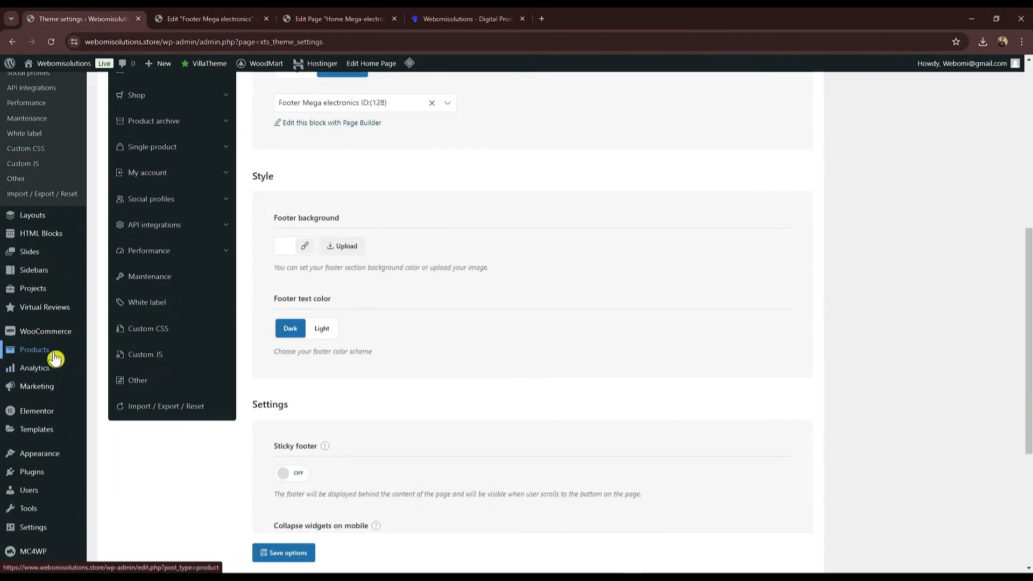
mouse_move(32, 351)
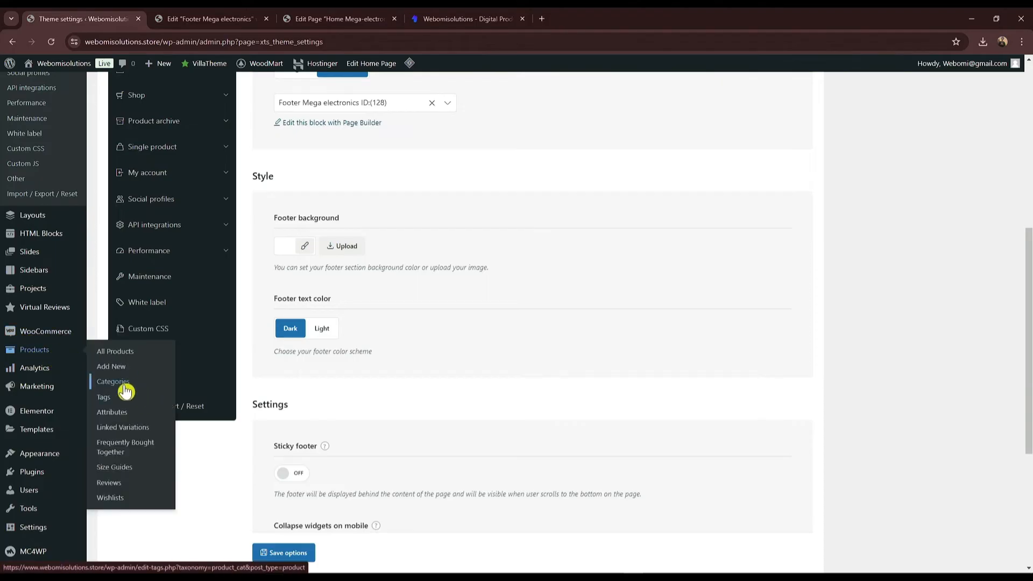
click(126, 391)
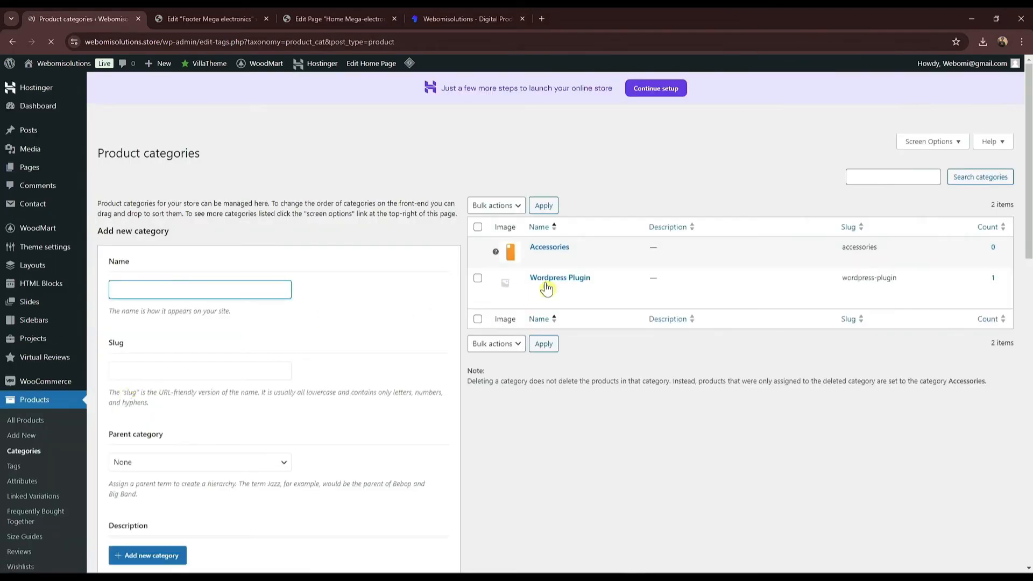
right_click(616, 289)
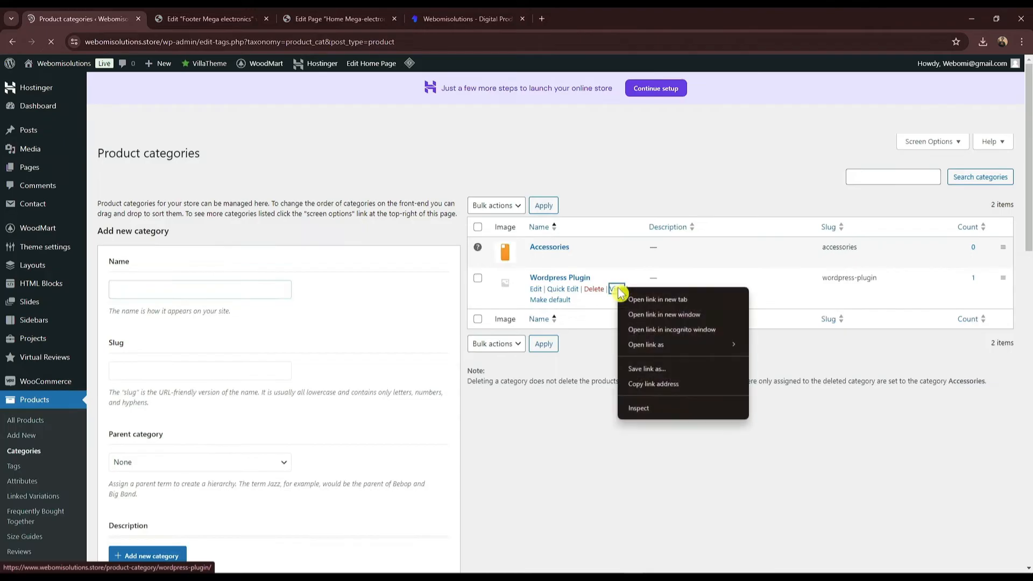
click(664, 387)
Step: Replace the item's link with the /product-category/wordpress-plugin/ URL
click(296, 17)
click(221, 17)
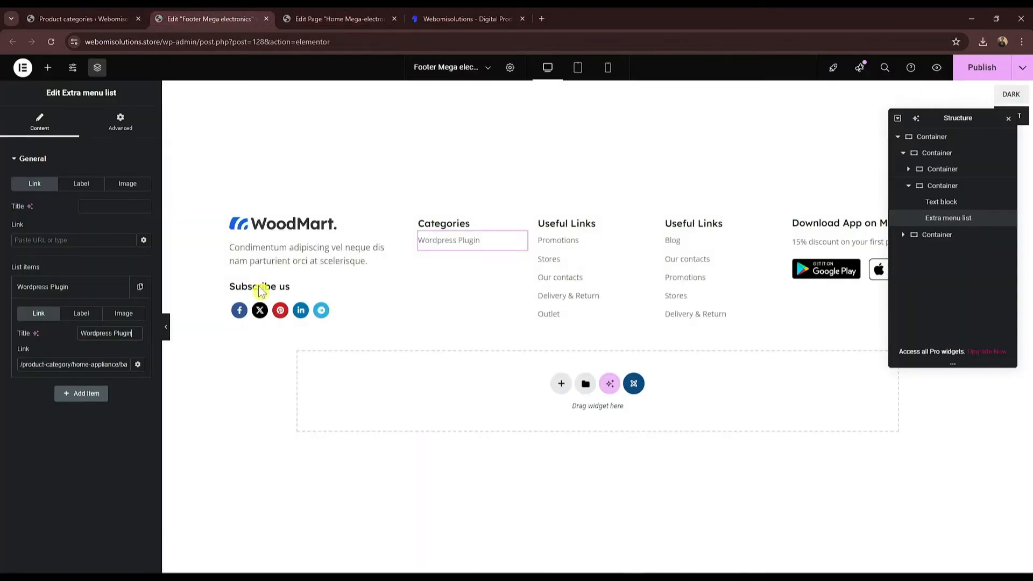
click(82, 364)
key(ctrl+a)
key(ctrl+v)
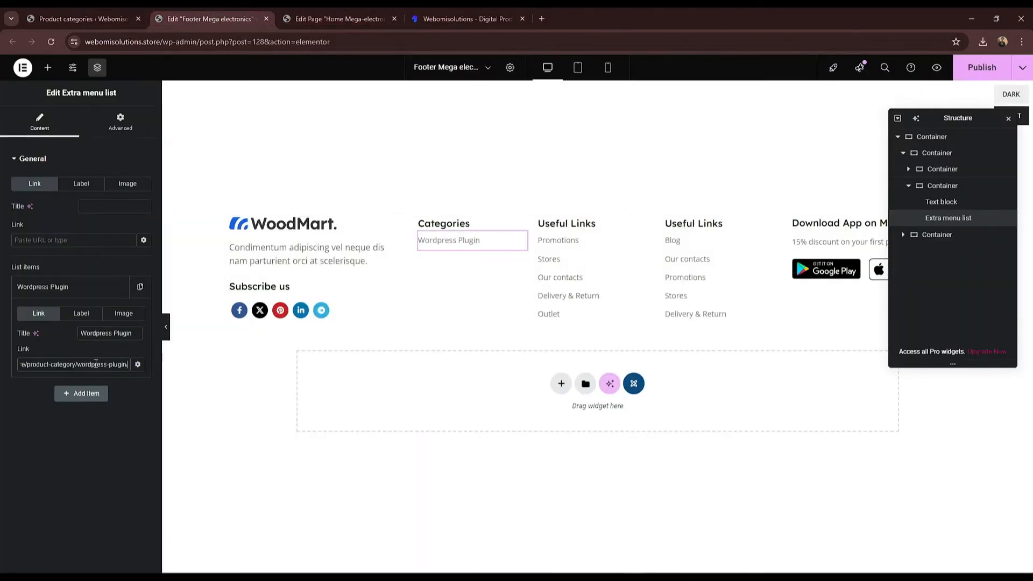
click(52, 287)
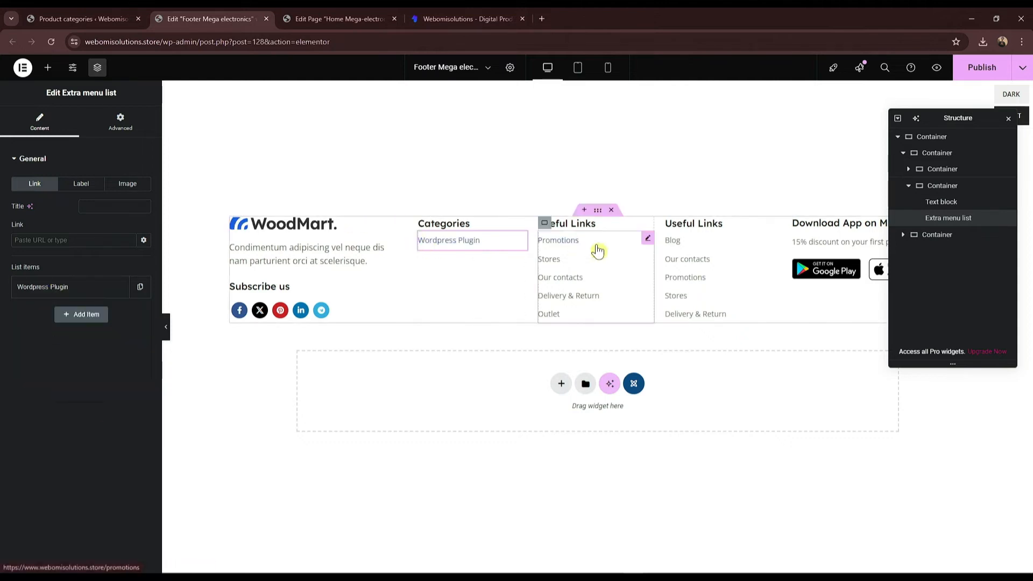
Step: Remove the empty line under the Useful Links heading and select its menu list
click(610, 232)
click(571, 238)
key(BackSpace)
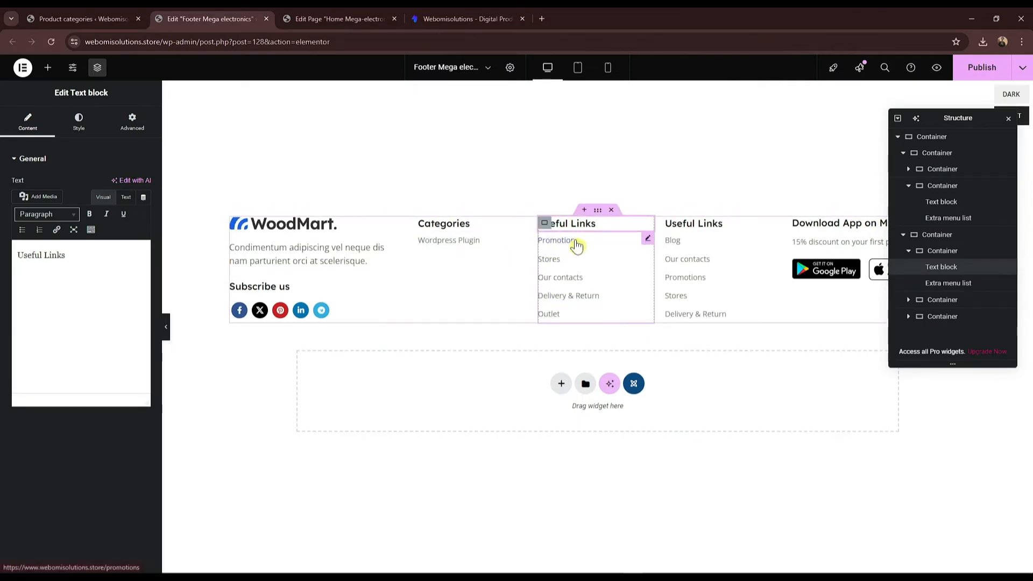
click(615, 271)
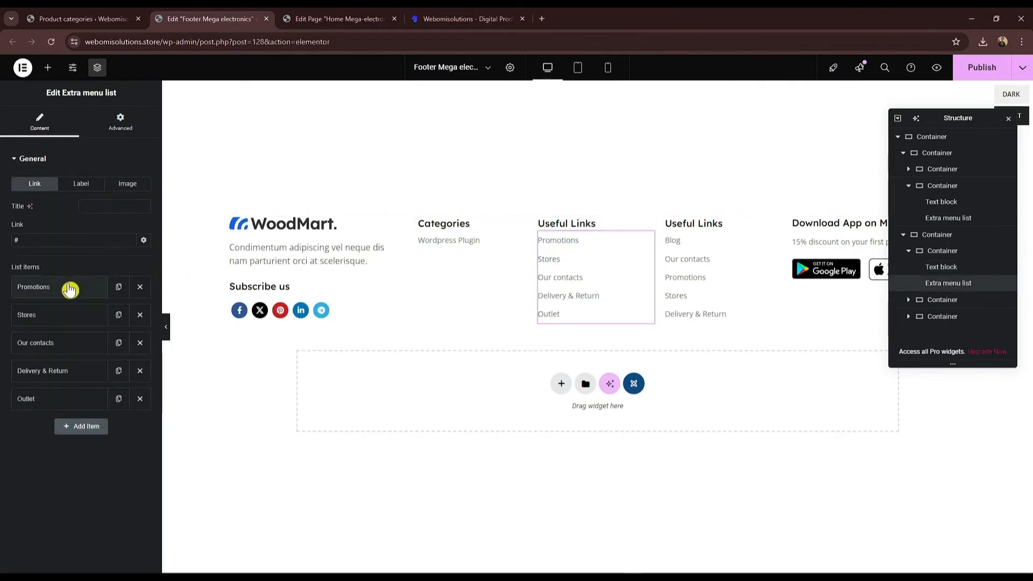
Step: Copy the live site's Other Links names, Home through Checkout Products, into Notepad
click(377, 18)
click(474, 19)
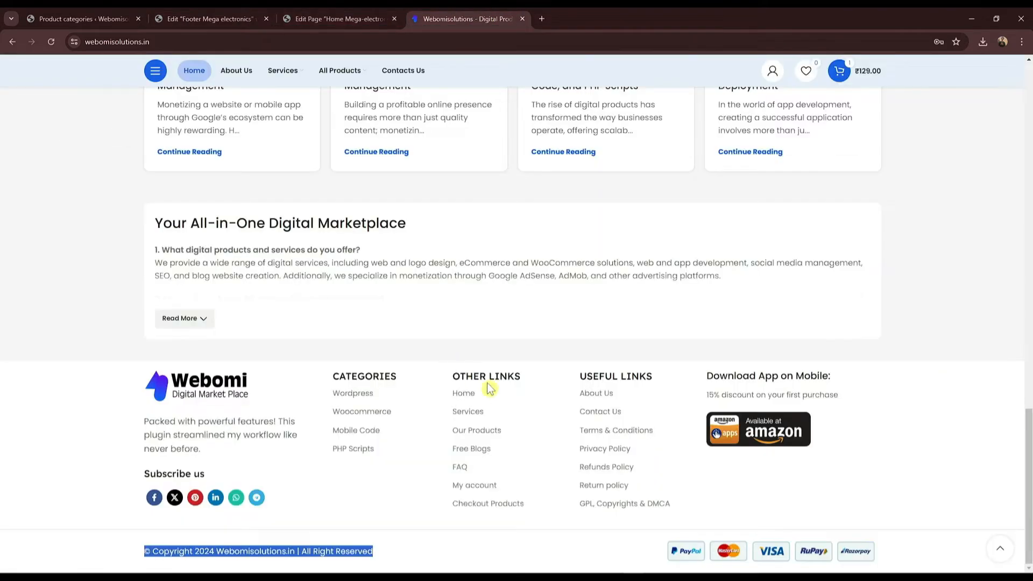
drag(452, 396, 614, 574)
mouse_move(614, 573)
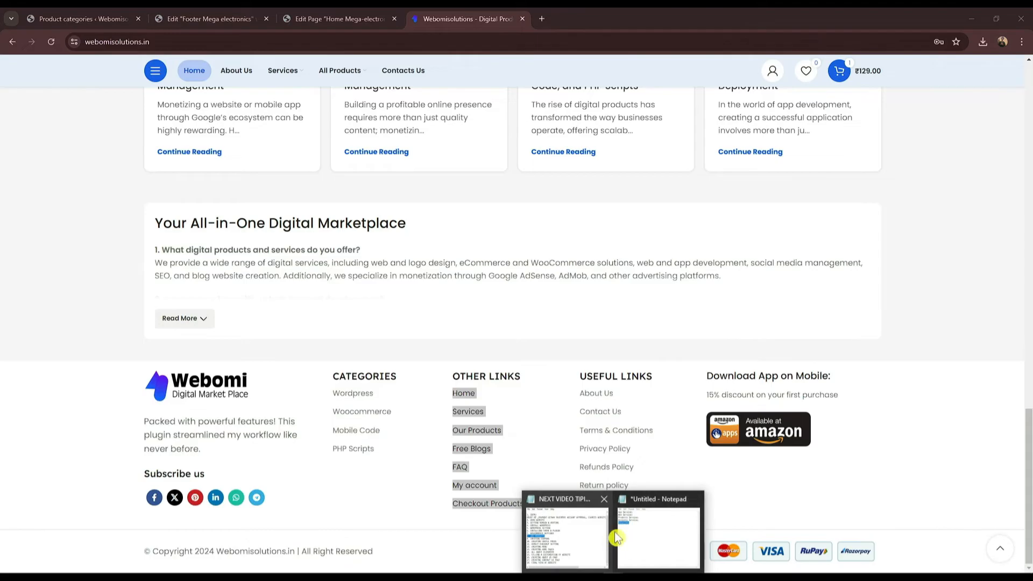
click(653, 501)
click(883, 186)
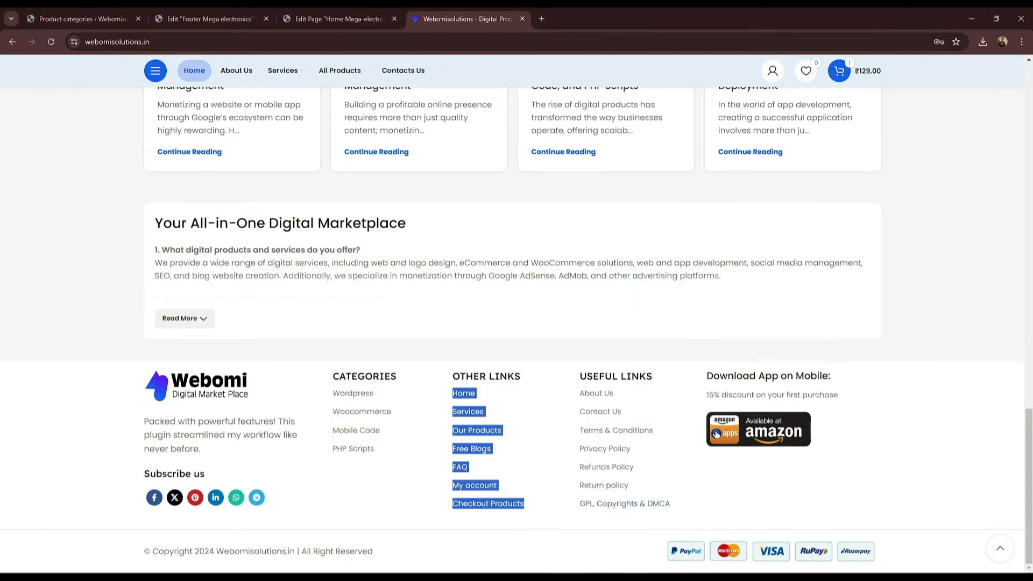
mouse_move(620, 573)
click(679, 519)
key(ctrl+a)
key(ctrl+v)
drag(708, 218, 641, 213)
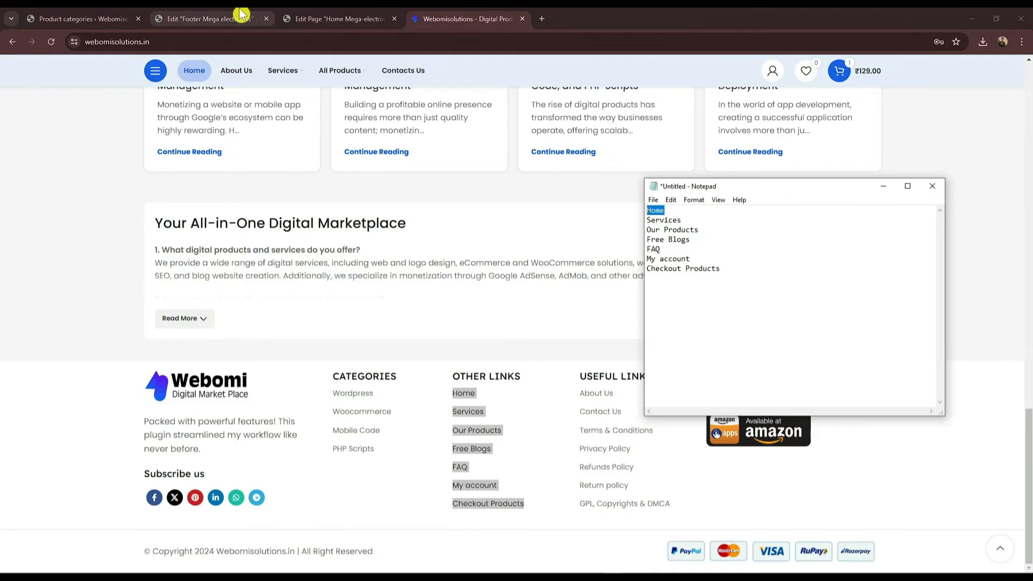
click(237, 14)
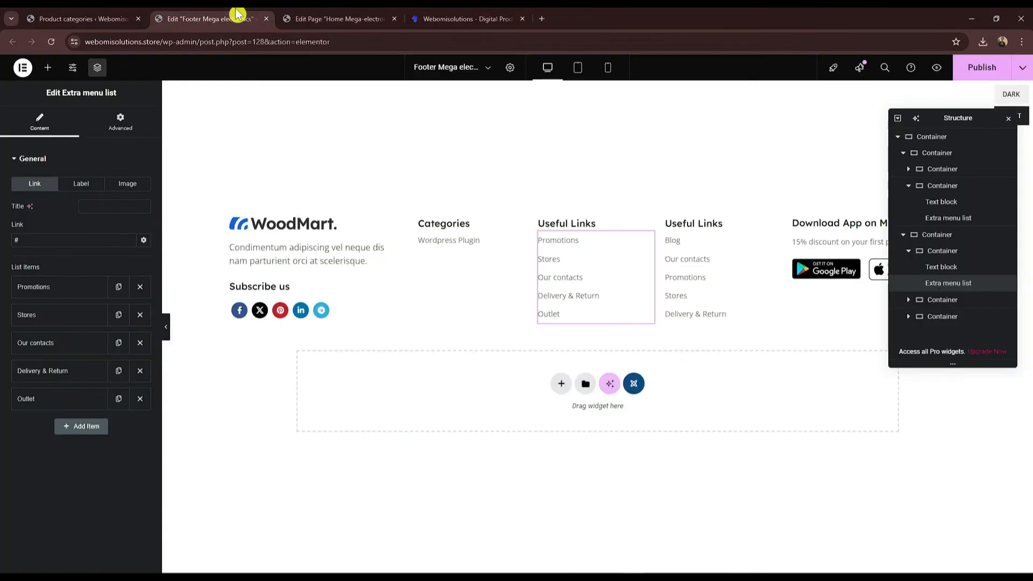
Step: Remove the old Useful Links items, rename Outlet to Home and link it to webomisolutions.store
click(140, 287)
click(140, 287)
click(140, 287)
click(139, 287)
click(39, 286)
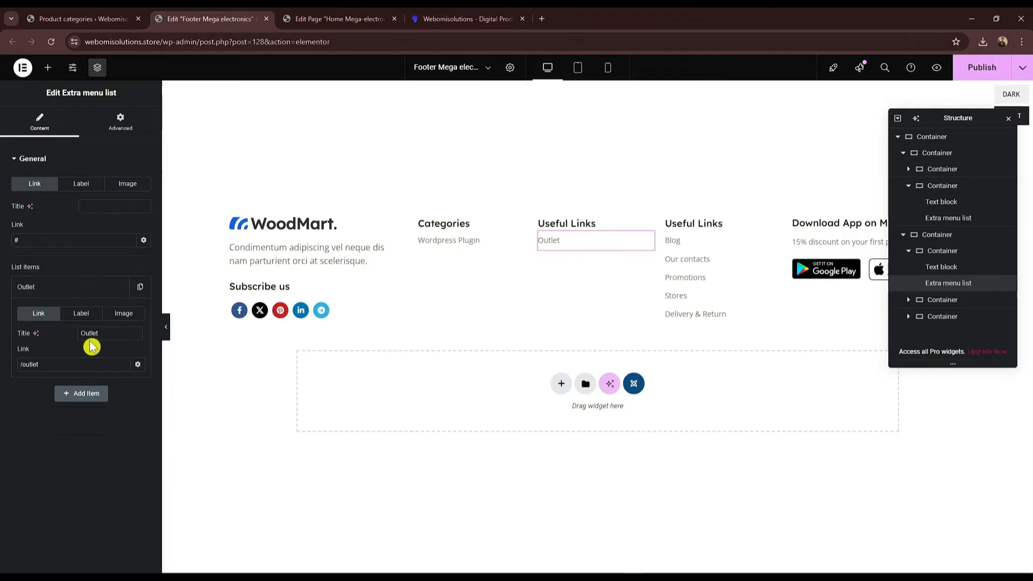
key(ctrl+a)
key(ctrl+v)
key(ctrl+a)
drag(127, 43, 195, 46)
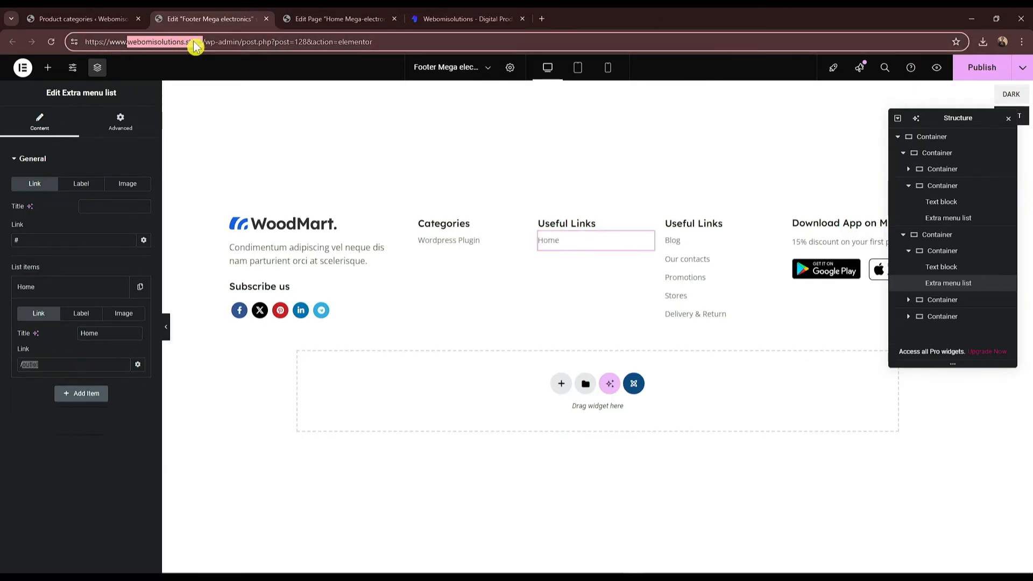
click(97, 364)
key(ctrl+a)
key(ctrl+v)
Step: Add a Services item linking to webomisolutions.store, copying its title from Notepad
click(98, 397)
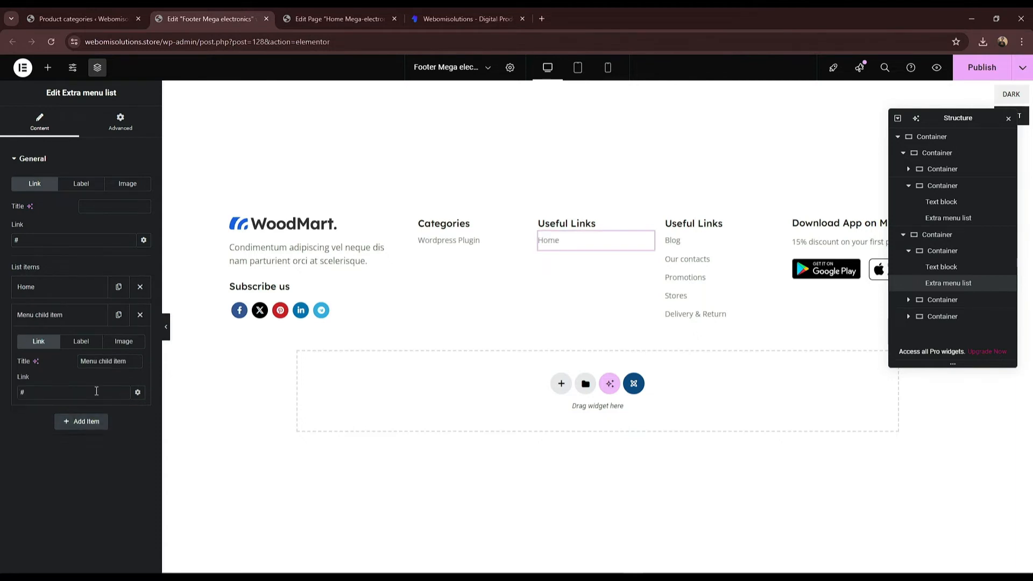
click(613, 576)
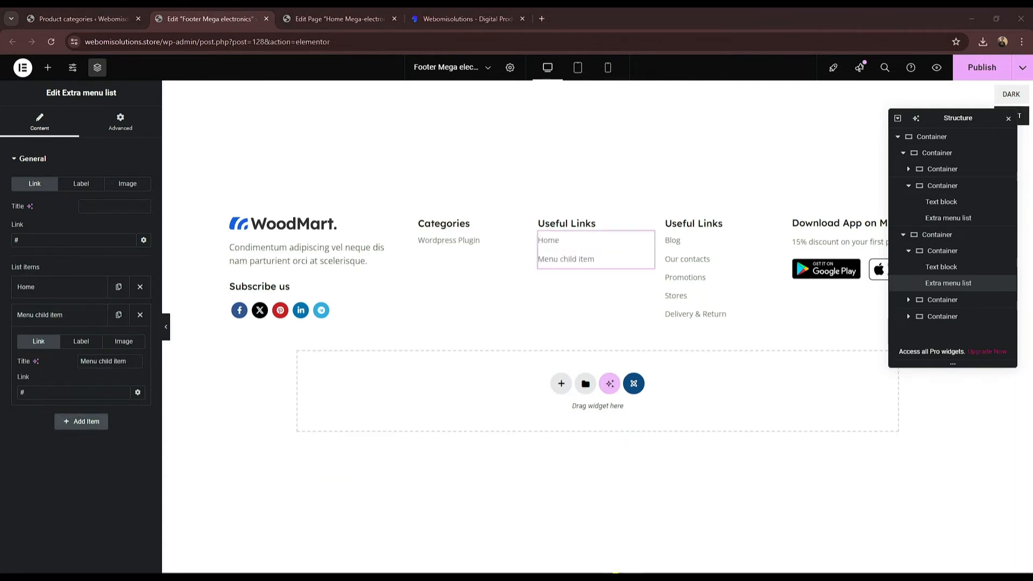
click(667, 531)
drag(714, 223, 637, 222)
key(ctrl+c)
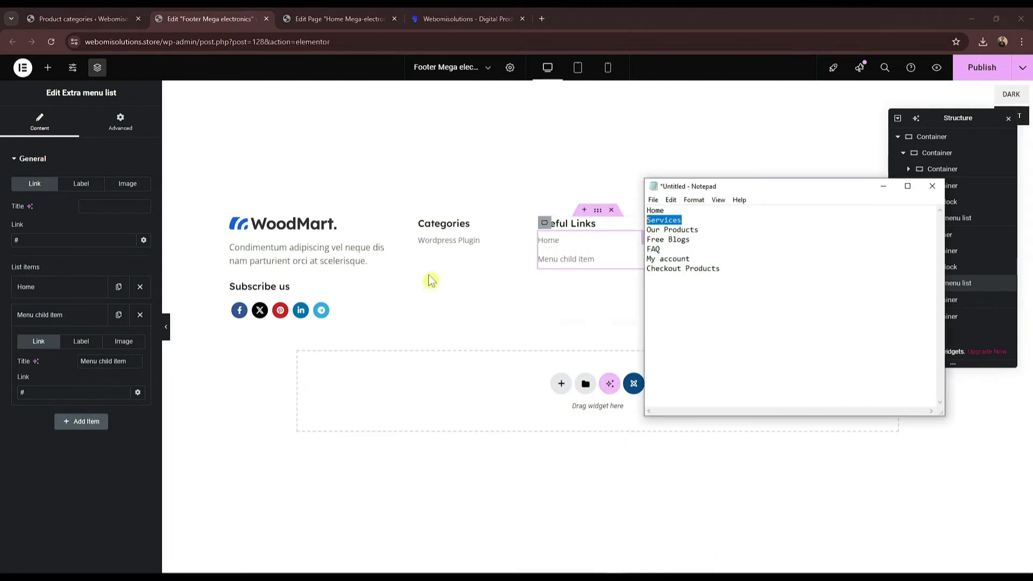
click(102, 362)
key(ctrl+a)
key(ctrl+v)
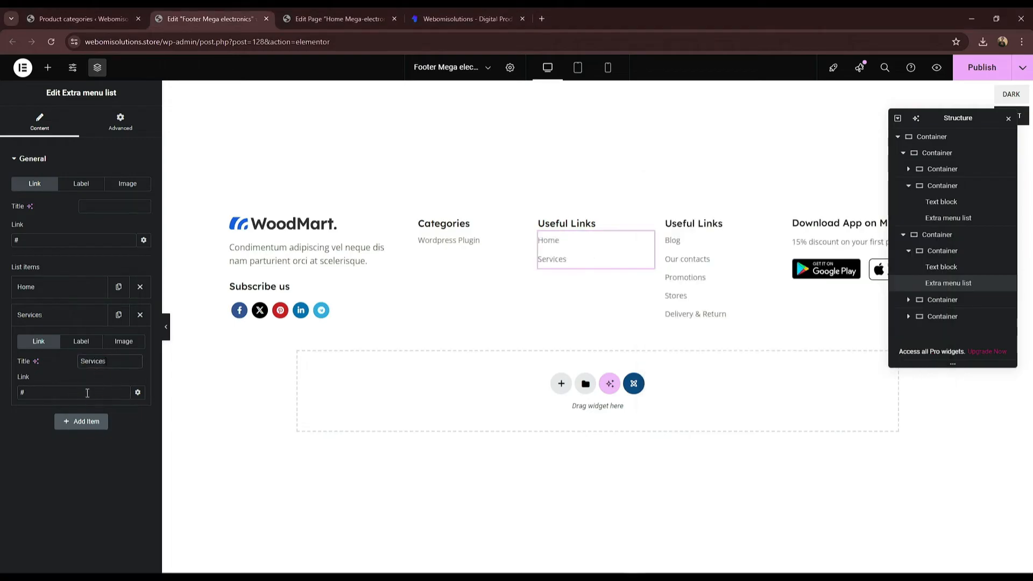
double_click(180, 47)
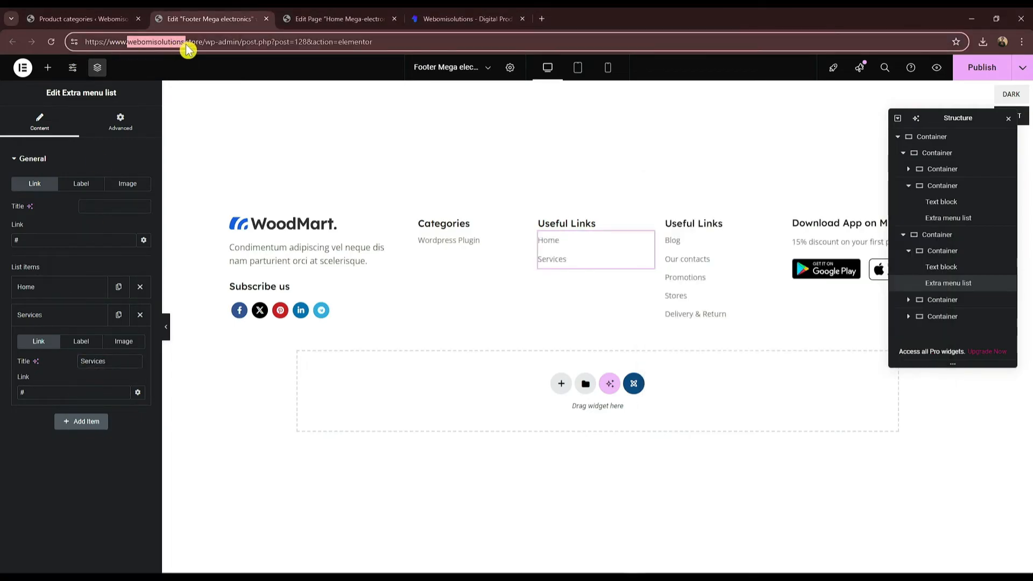
click(64, 392)
key(ctrl+a)
key(ctrl+v)
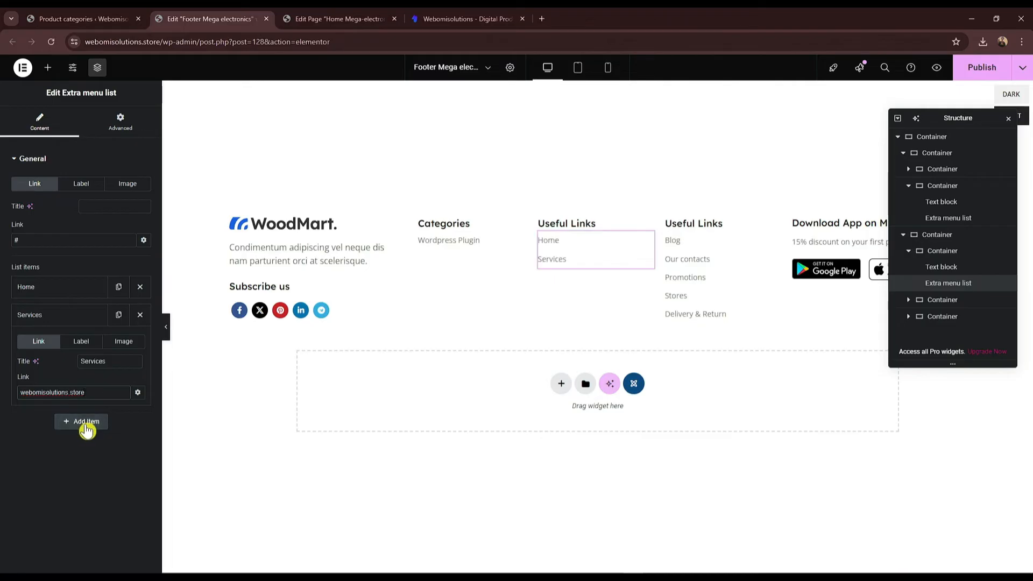
Step: Add an Our Products item linking to webomisolutions.store
click(85, 425)
mouse_move(639, 479)
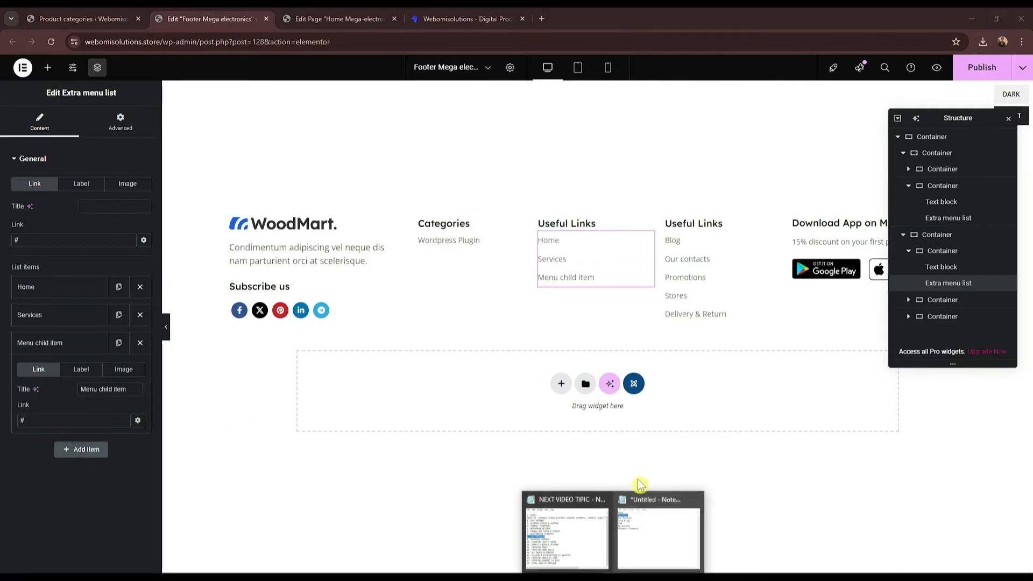
click(642, 549)
drag(704, 231, 647, 231)
key(ctrl+c)
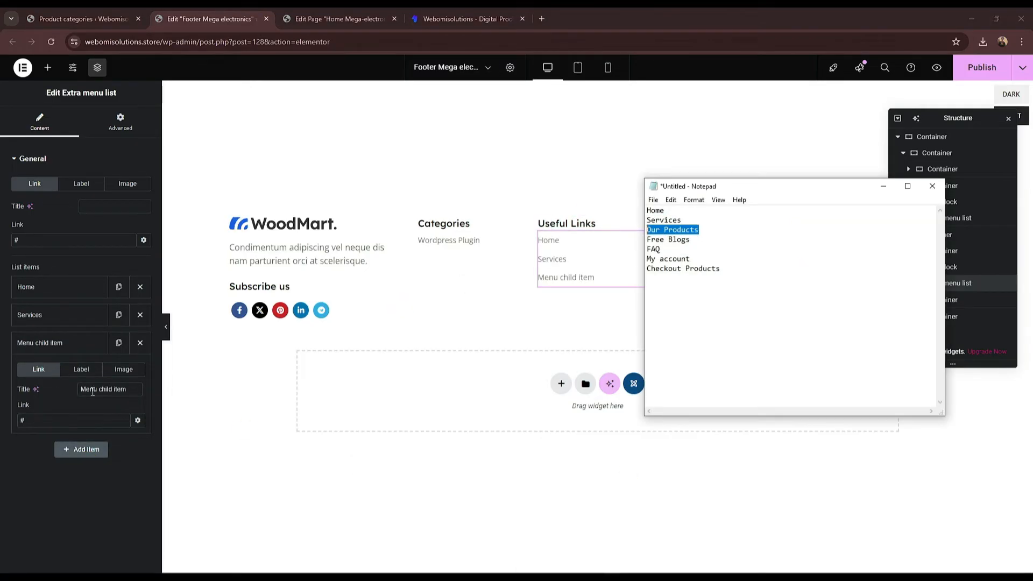
click(108, 389)
key(ctrl+a)
key(ctrl+v)
click(105, 415)
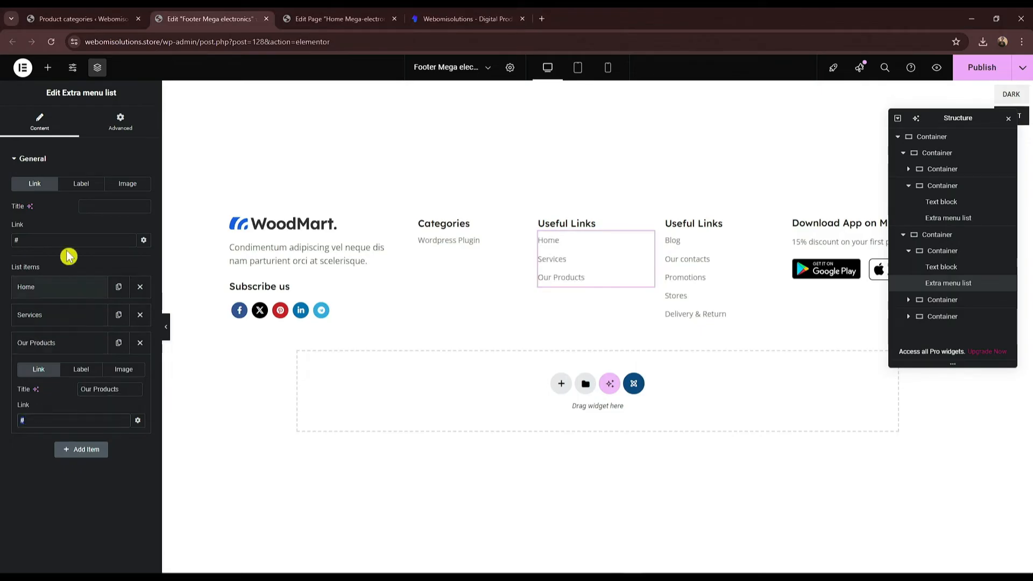
click(214, 45)
drag(128, 42, 190, 45)
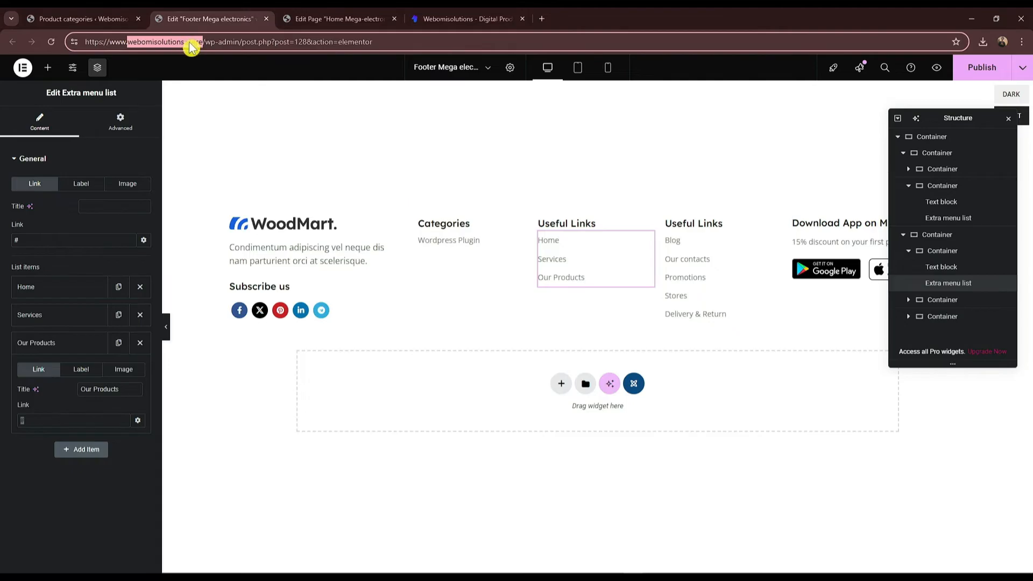
click(45, 419)
key(ctrl+v)
Step: Add a Free Blogs item linking to webomisolutions.store
click(81, 449)
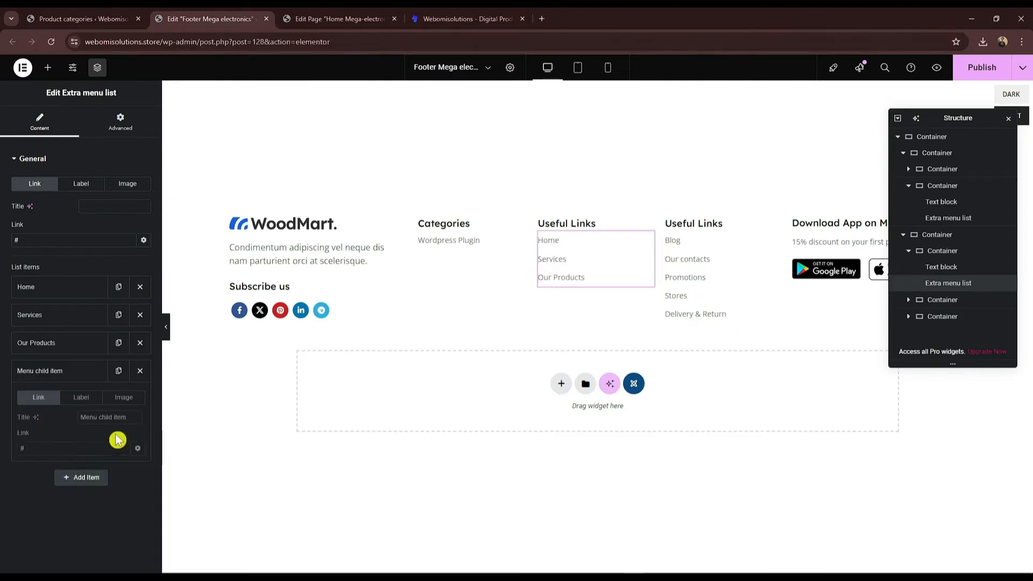
mouse_move(608, 570)
click(645, 548)
drag(689, 240, 641, 242)
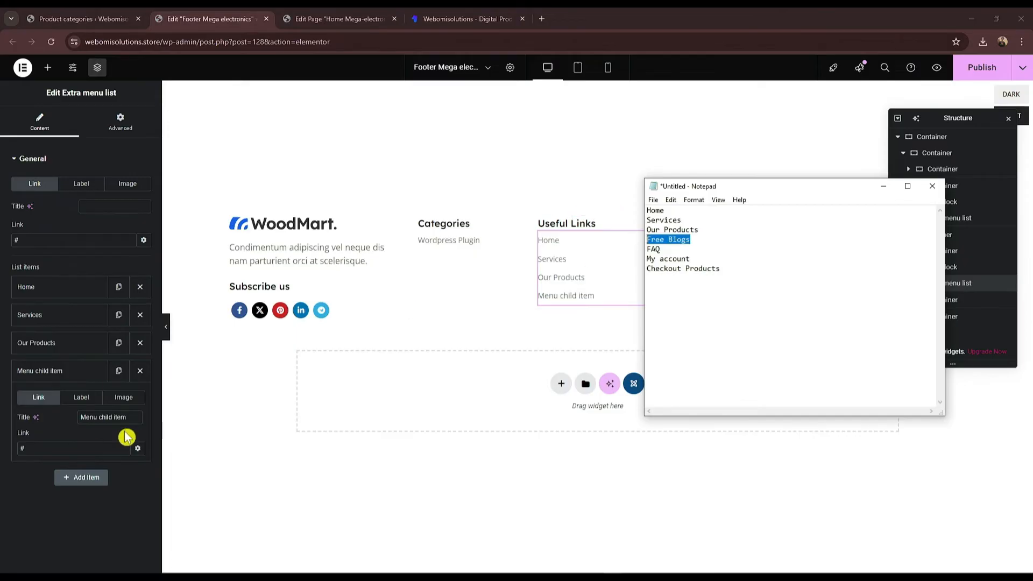
click(108, 418)
key(ctrl+a)
key(ctrl+v)
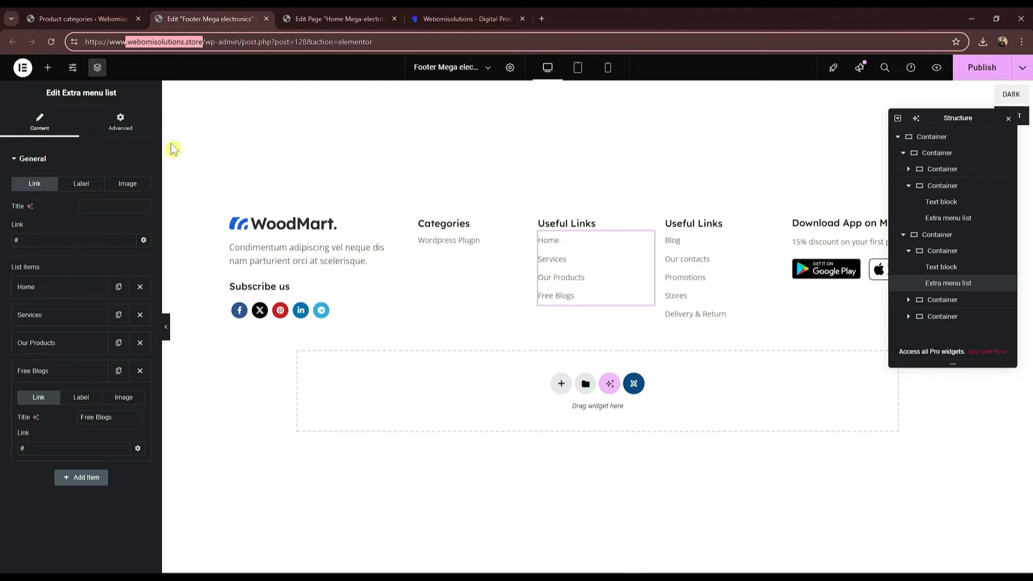
click(73, 452)
key(ctrl+a)
key(ctrl+v)
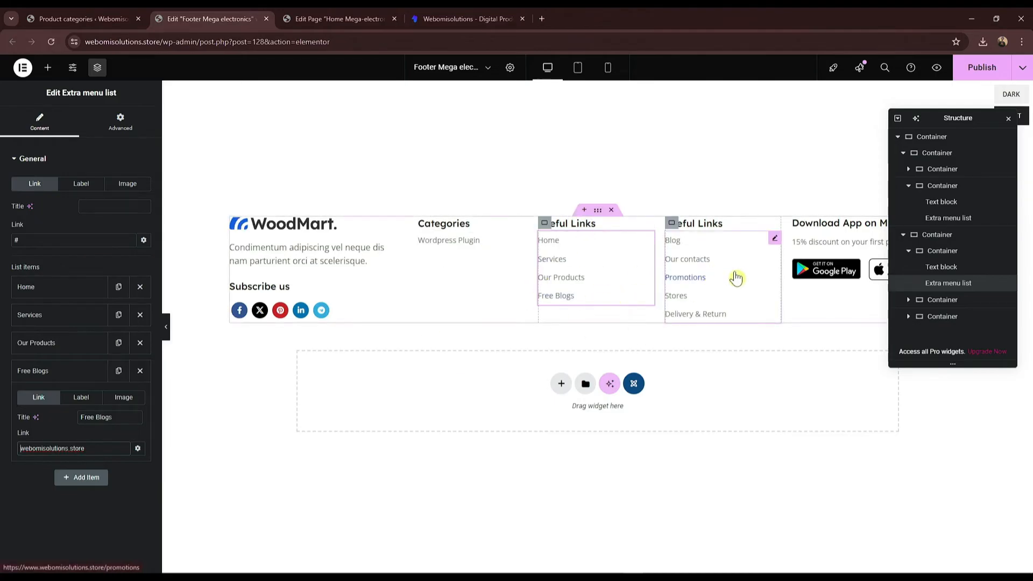
drag(953, 119, 790, 399)
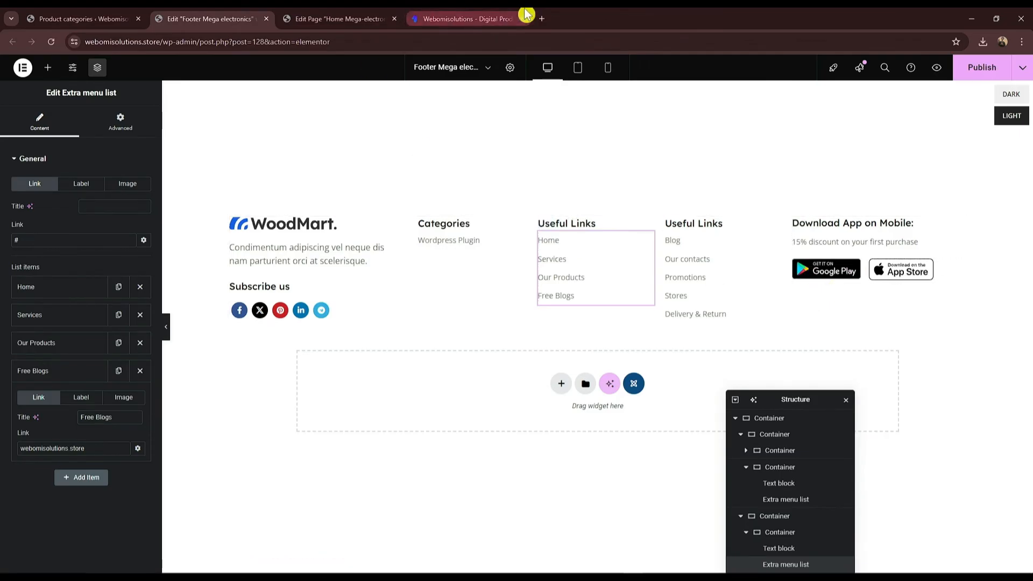
Step: Compare against the live site, then publish the Footer Mega electronics template
click(465, 19)
scroll(473, 317, up, 6)
scroll(512, 219, up, 10)
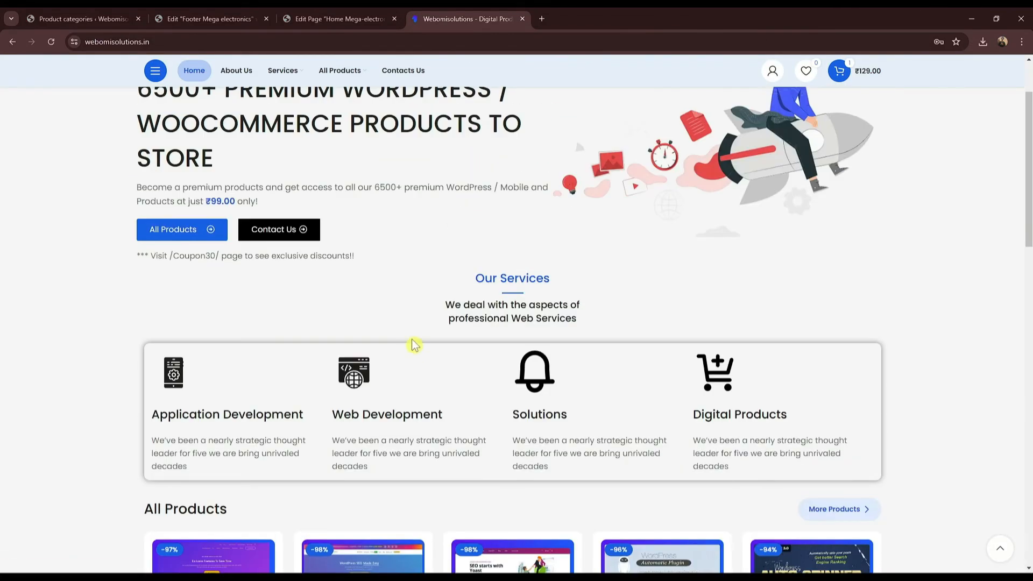
scroll(438, 267, up, 2)
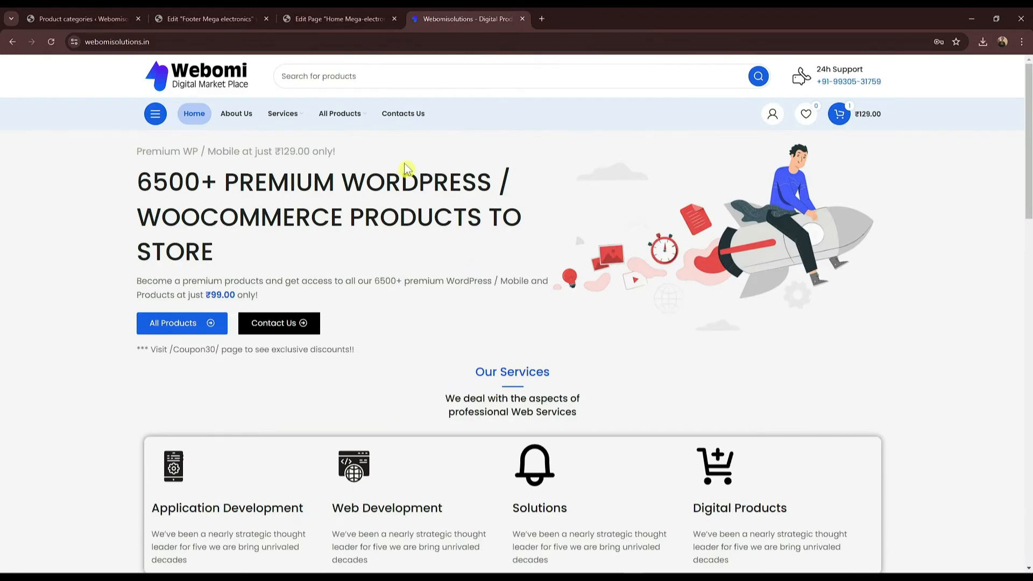
click(215, 19)
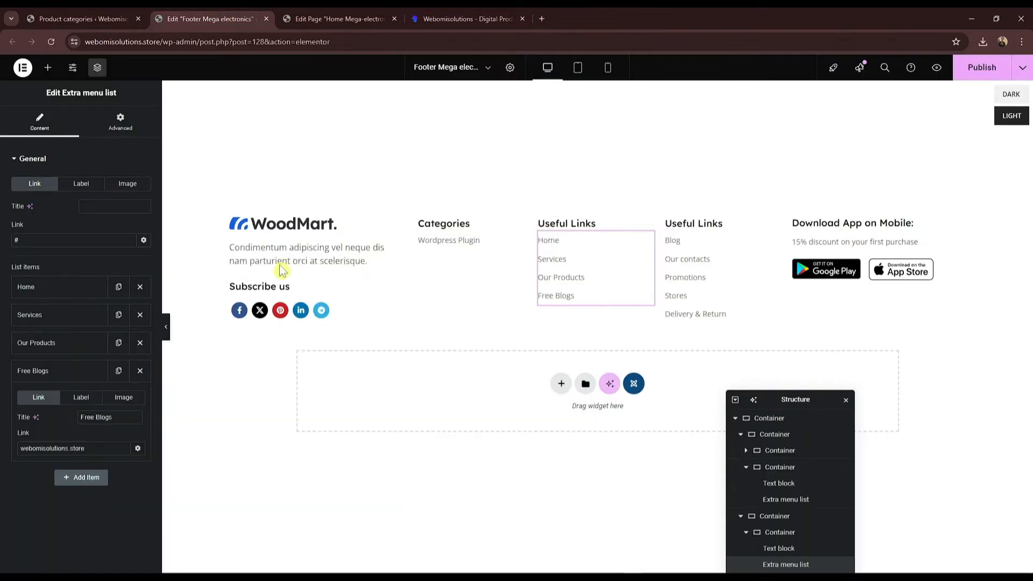
click(50, 370)
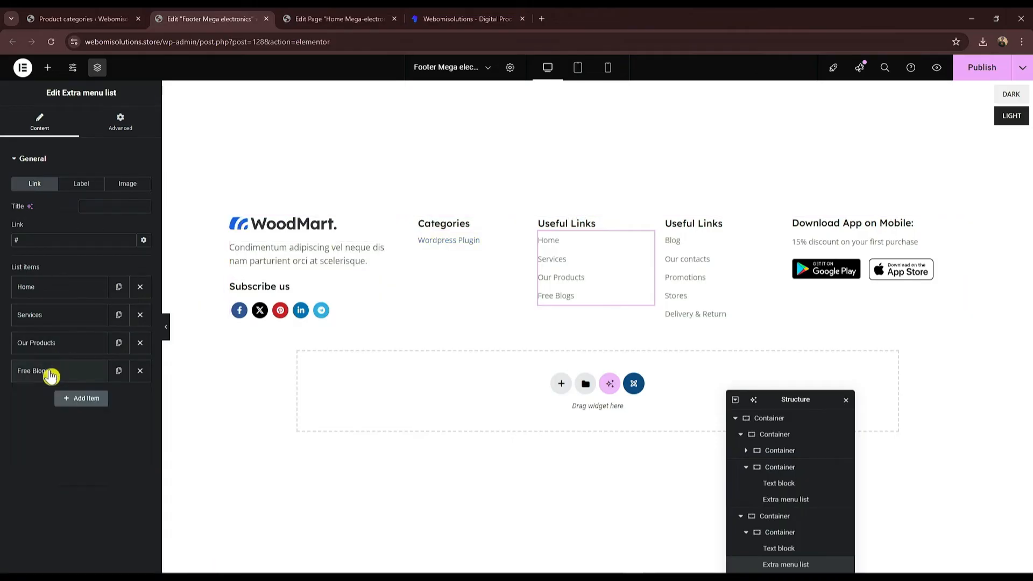
click(982, 67)
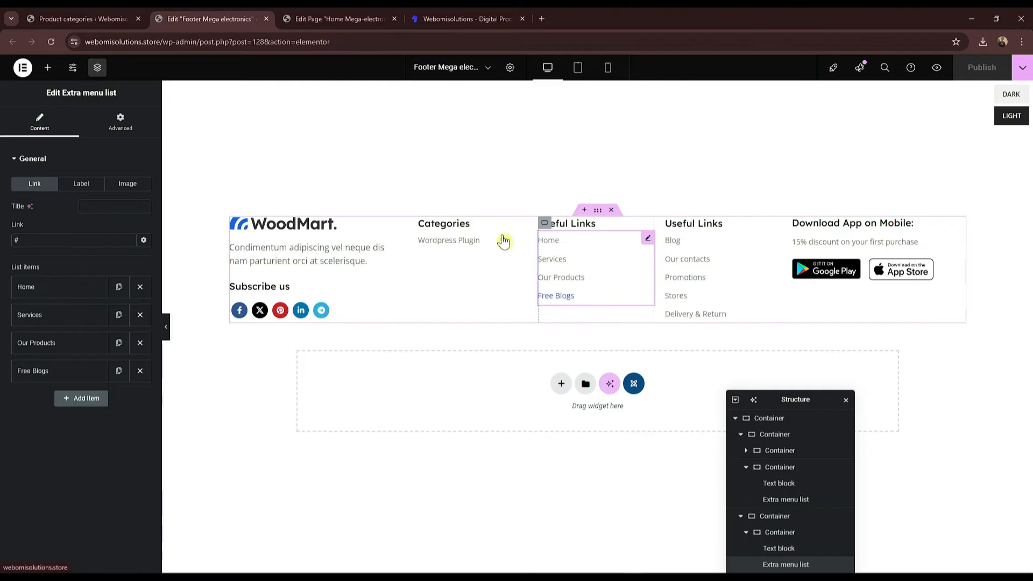
Step: Delete 'Mega-electronics' from the page title so it reads Home, and save
click(330, 18)
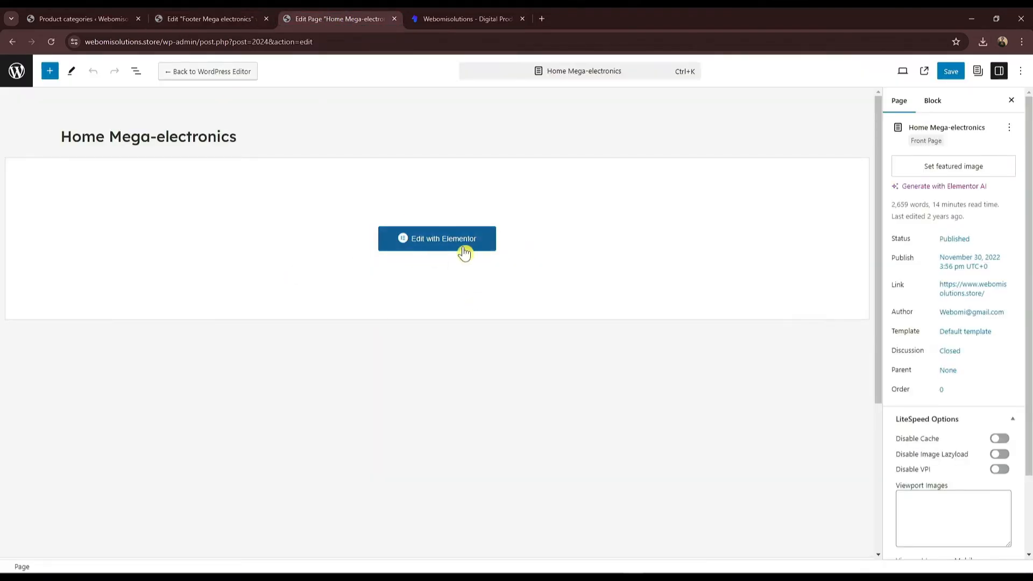
double_click(221, 136)
key(BackSpace)
key(BackSpace)
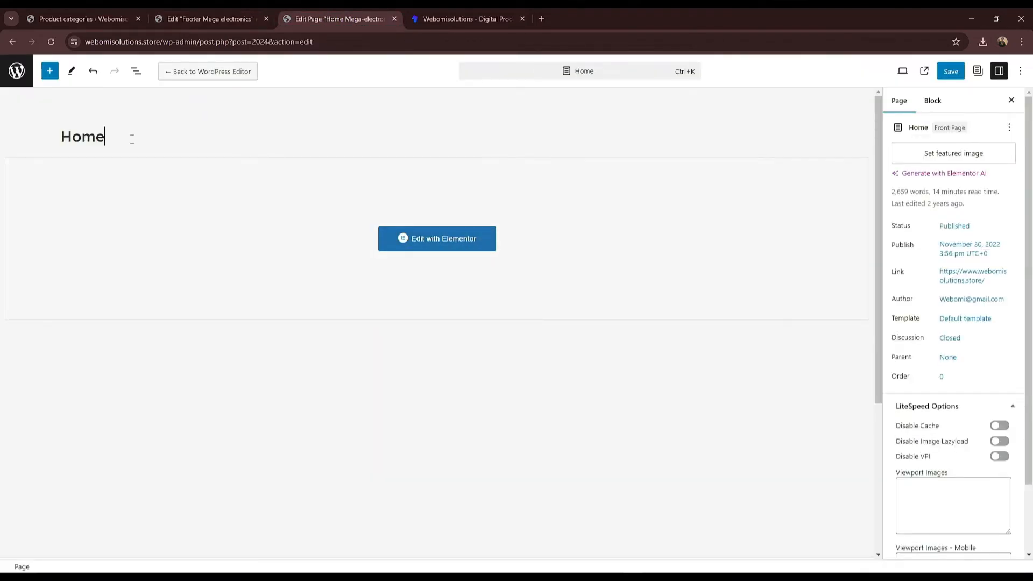
click(939, 77)
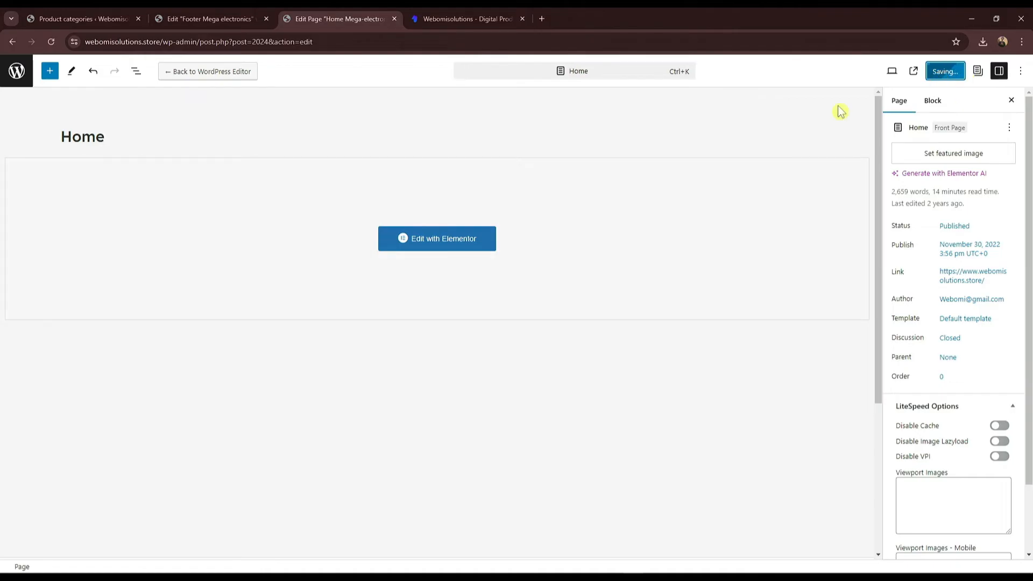
Step: Open the Home page in Elementor and close the footer editor tab
click(450, 245)
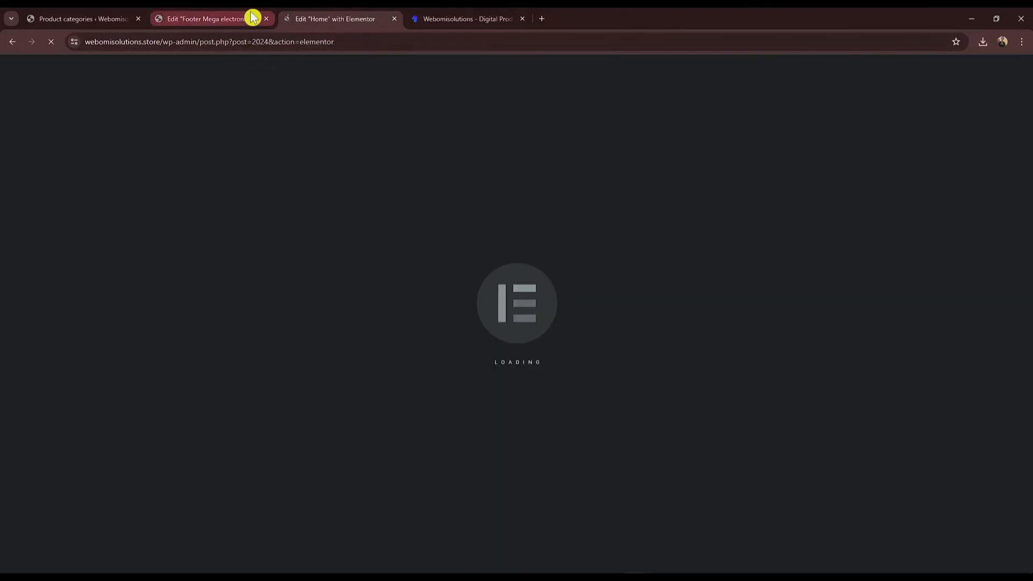
click(260, 19)
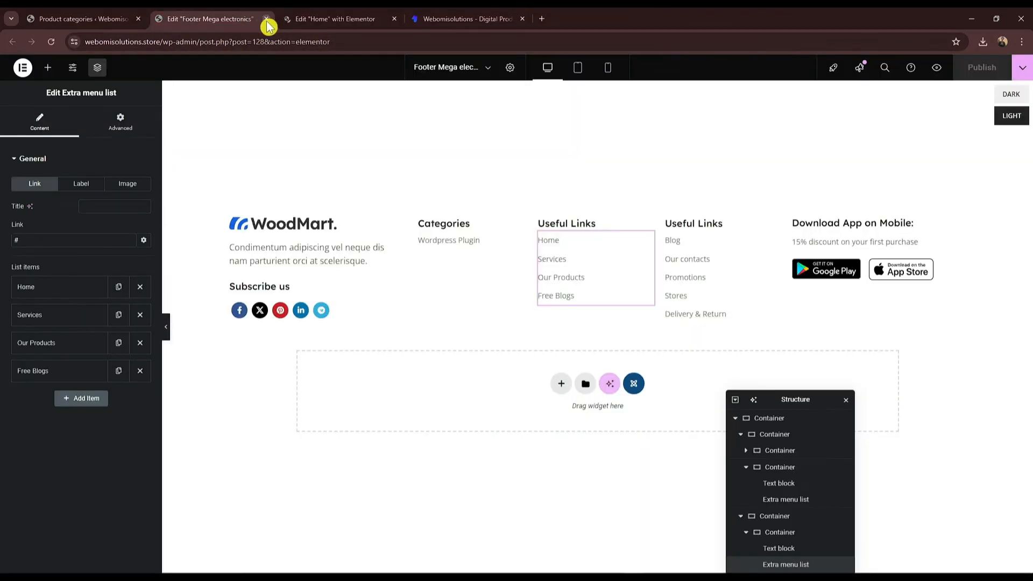
click(266, 19)
click(57, 21)
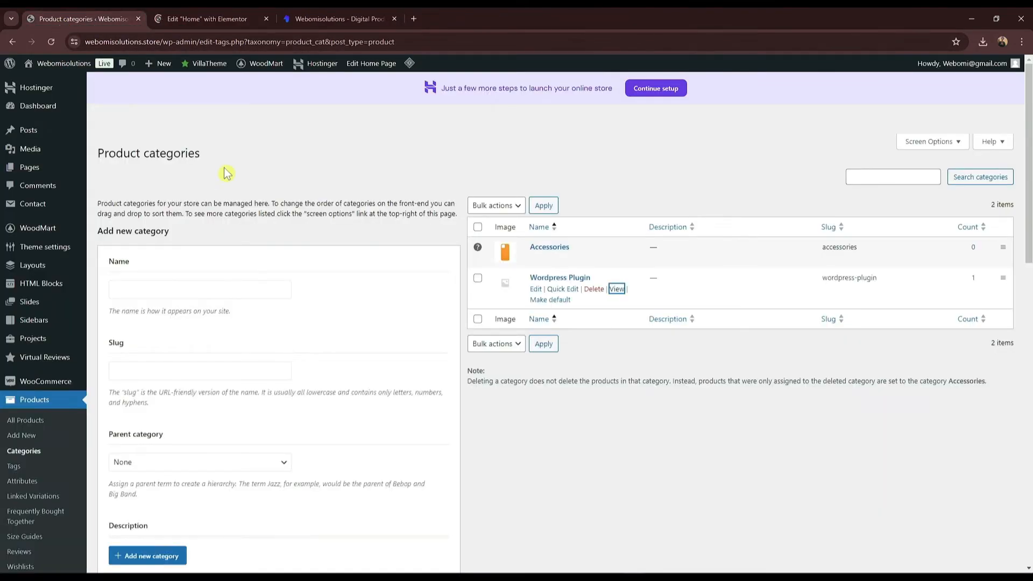
click(64, 65)
click(200, 19)
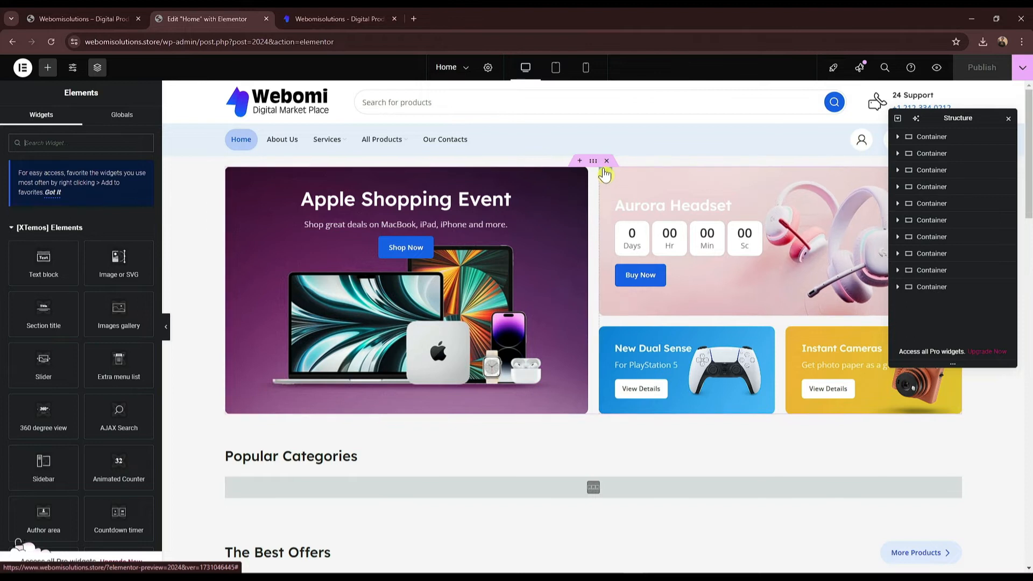
Step: Select the Apple Shopping Event hero container in the navigator and delete it
click(943, 154)
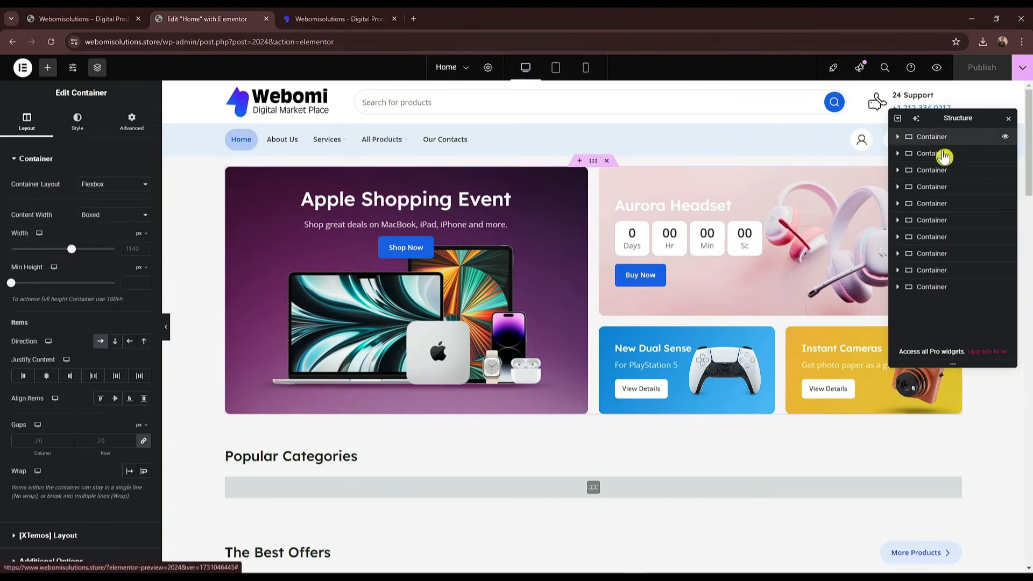
scroll(490, 377, down, 6)
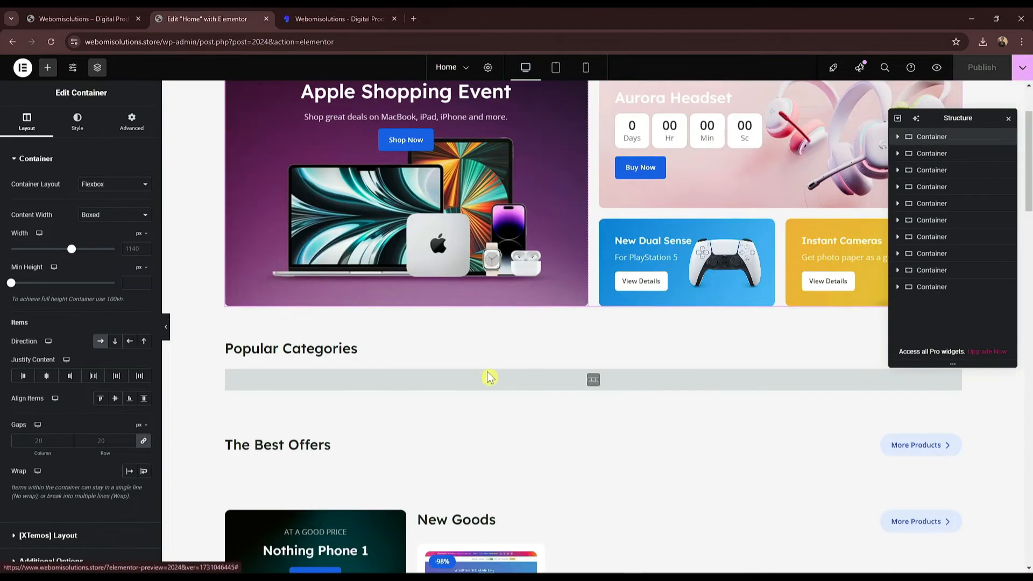
scroll(470, 338, down, 3)
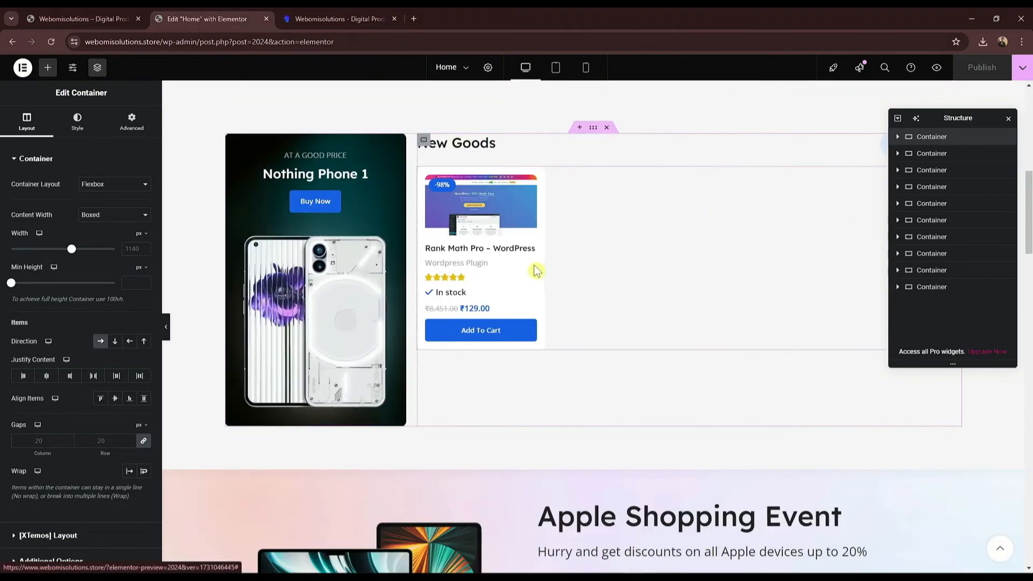
scroll(536, 271, up, 5)
scroll(537, 270, up, 3)
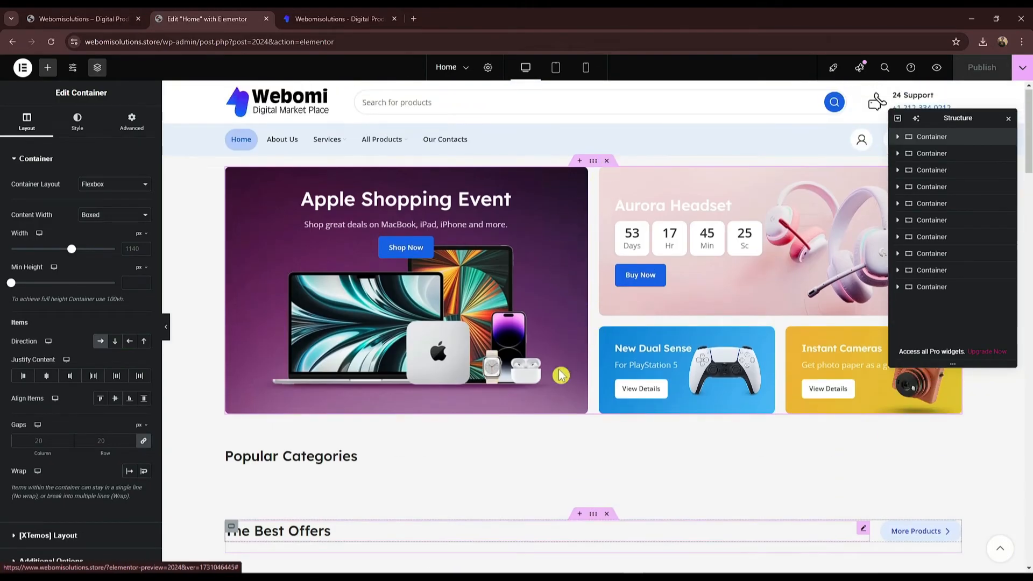
scroll(606, 162, down, 3)
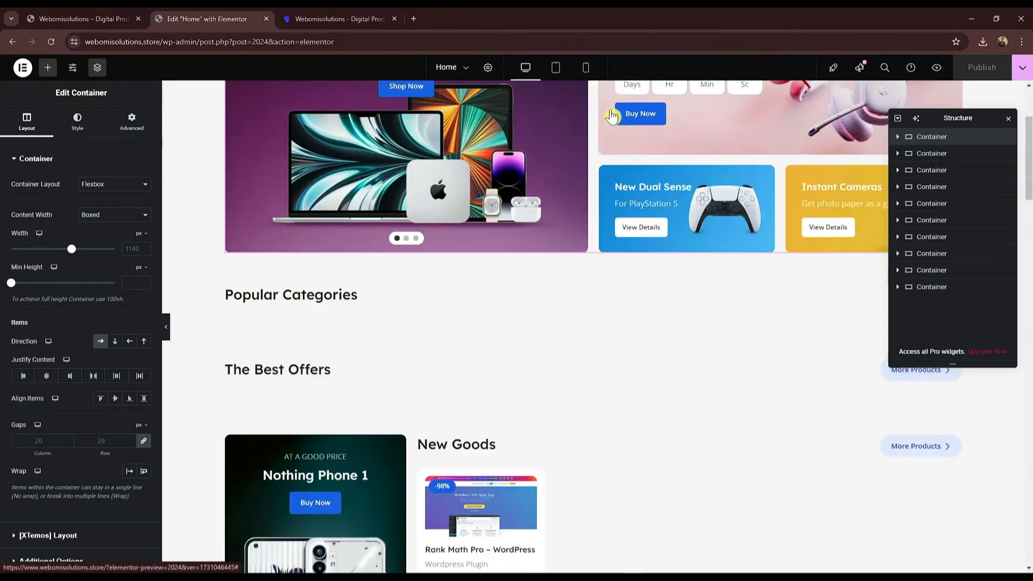
scroll(570, 383, up, 3)
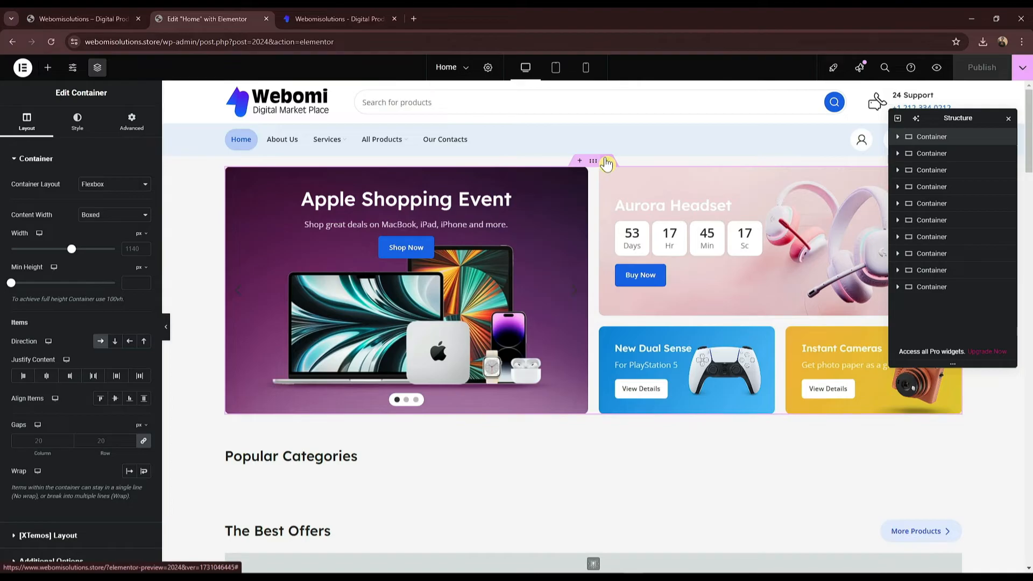
click(607, 161)
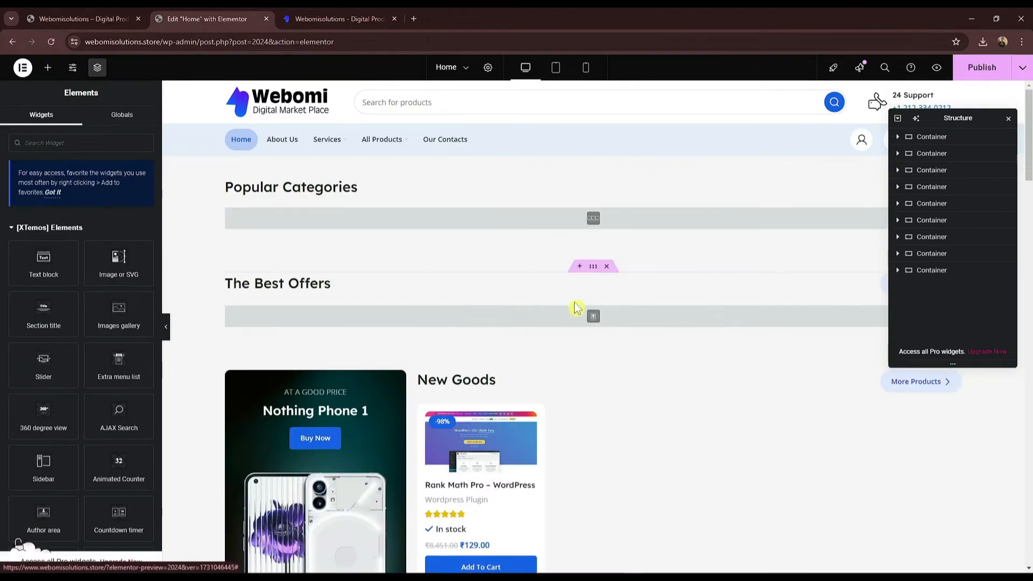
scroll(520, 334, down, 1)
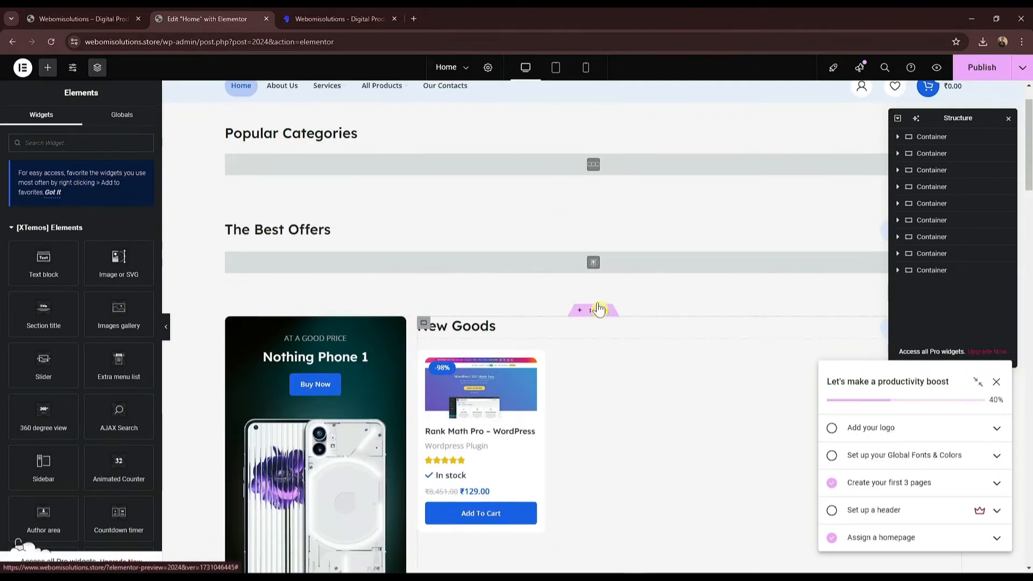
Step: Dismiss the checklist popups and delete the New Goods and Apple Shopping Event sections
click(941, 191)
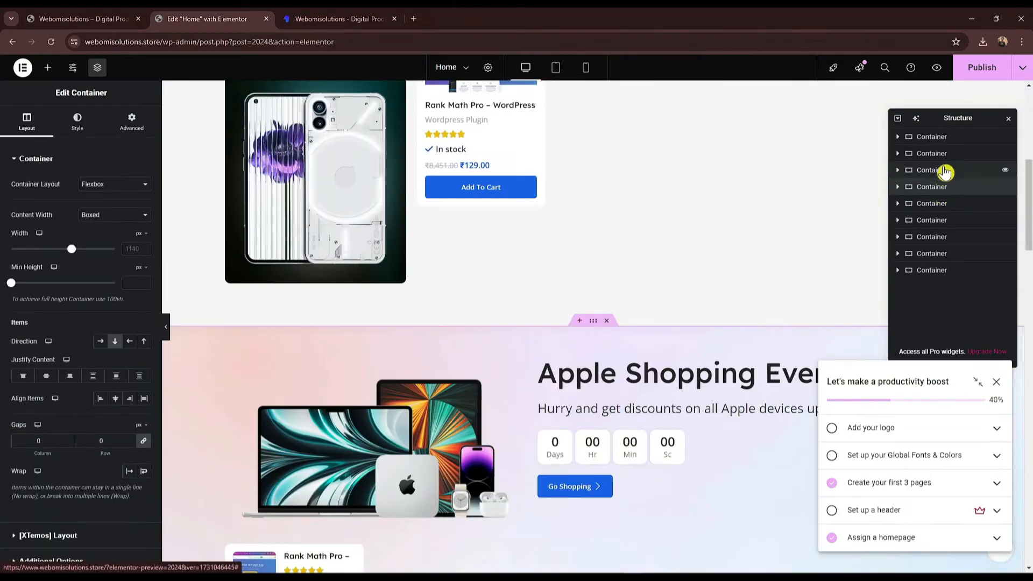
click(945, 171)
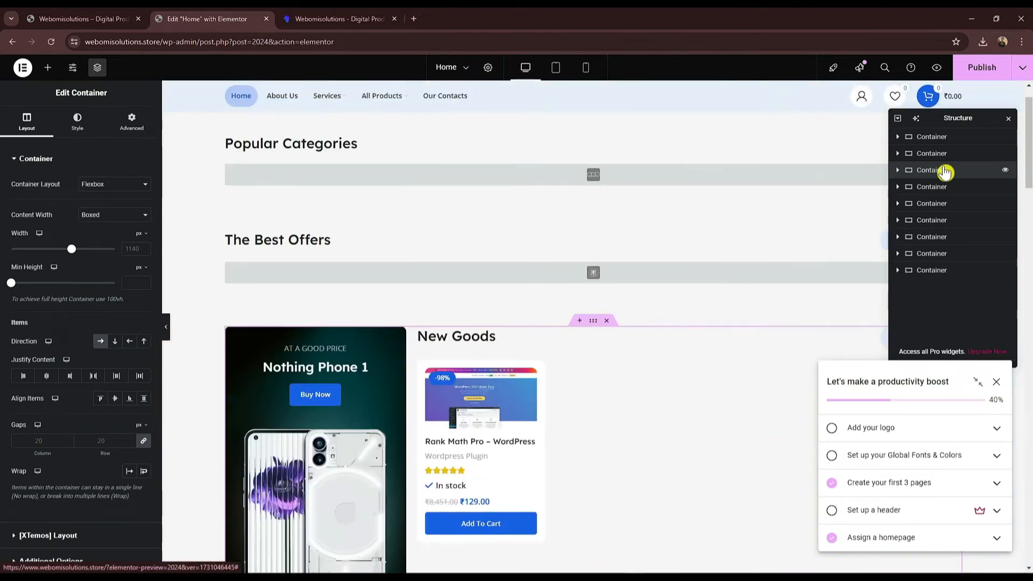
right_click(946, 171)
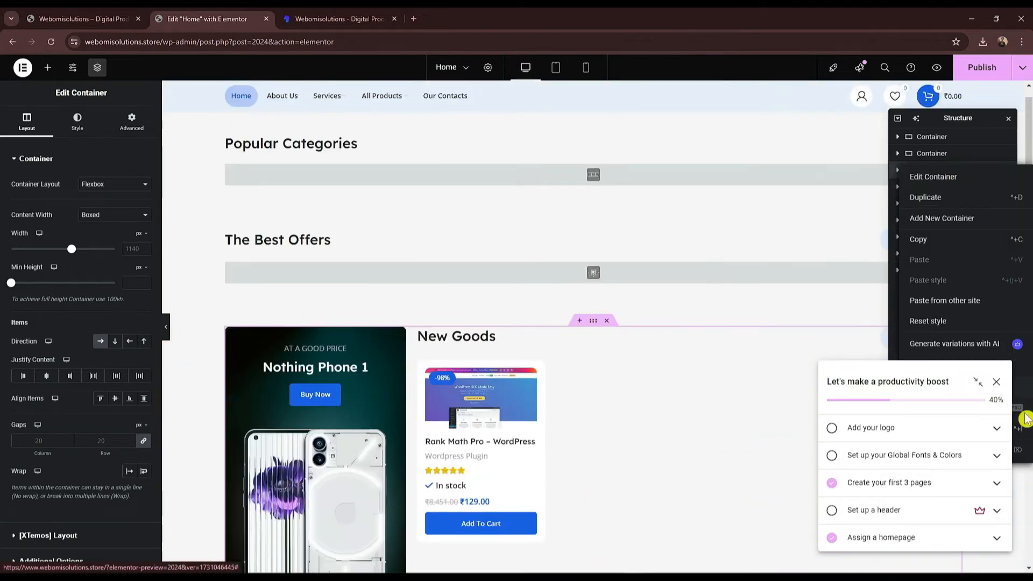
click(996, 382)
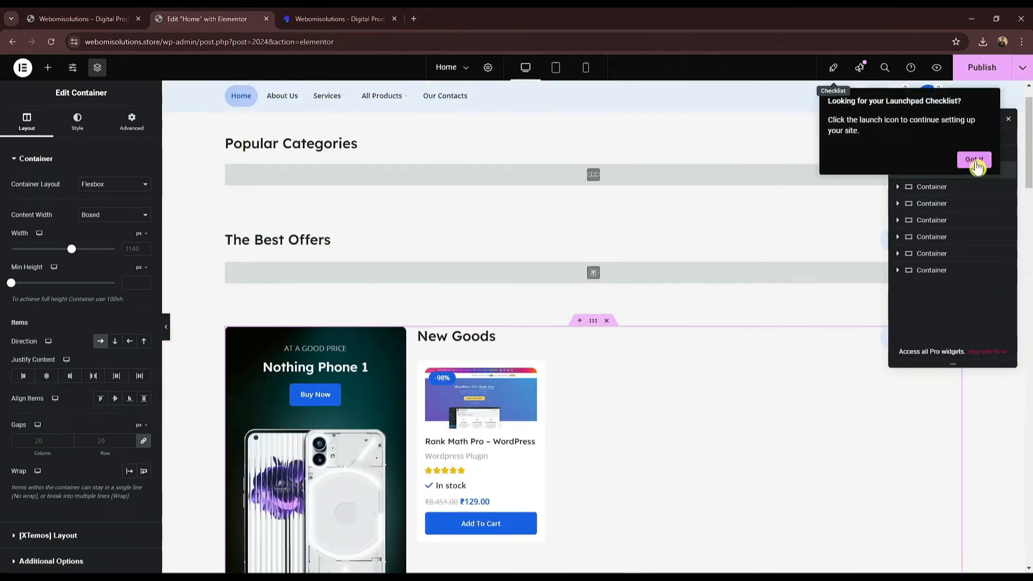
click(976, 163)
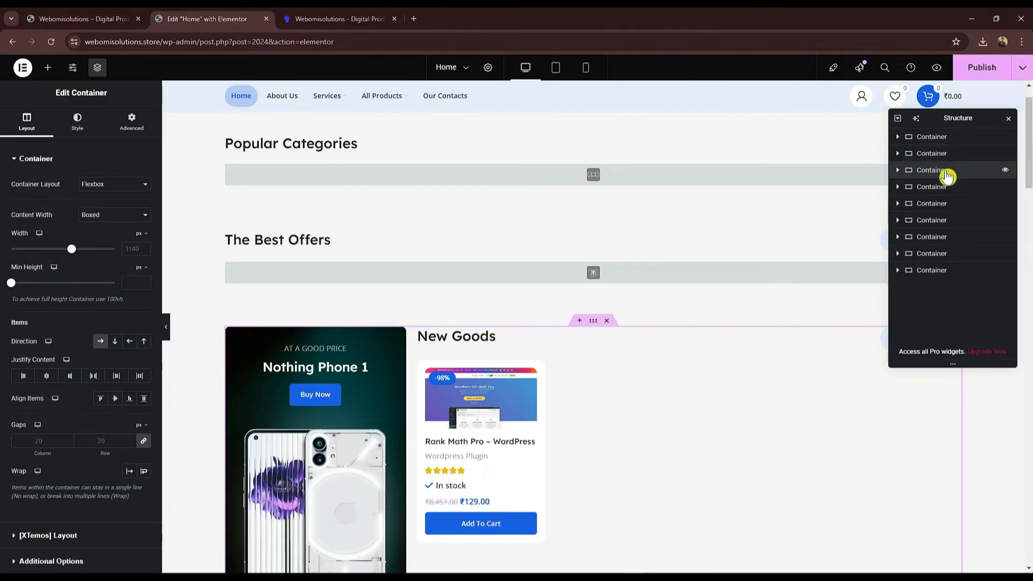
click(609, 321)
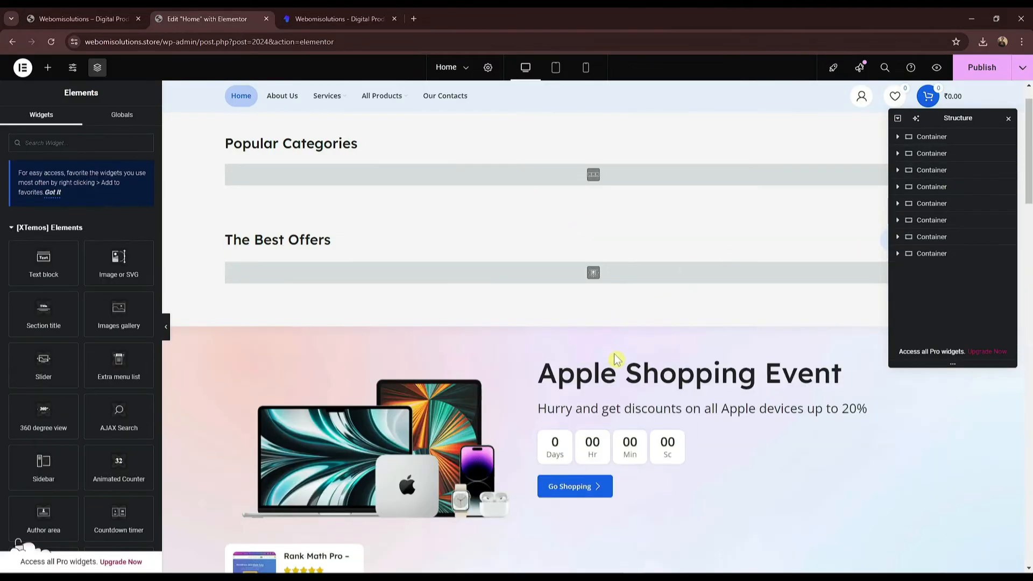
click(608, 322)
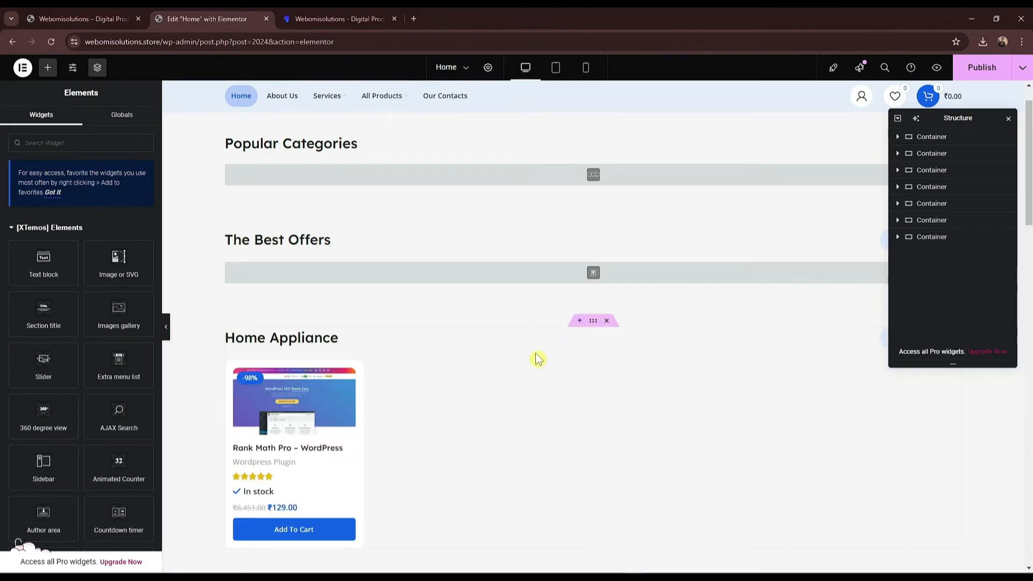
Step: Delete the Microsoft Accessories, Recently Viewed and The Best Offers sections
scroll(628, 341, down, 6)
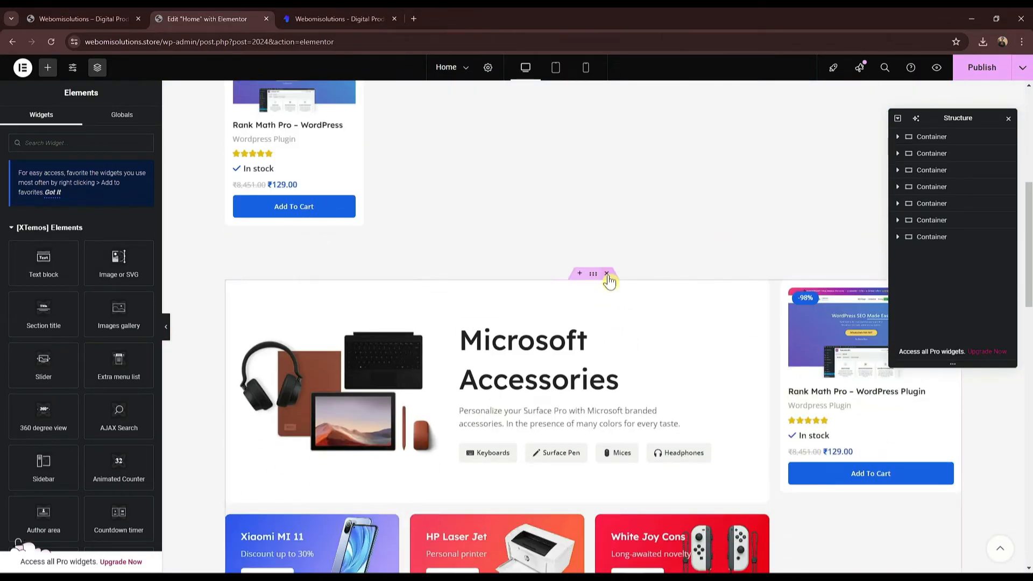
click(608, 275)
scroll(505, 372, down, 2)
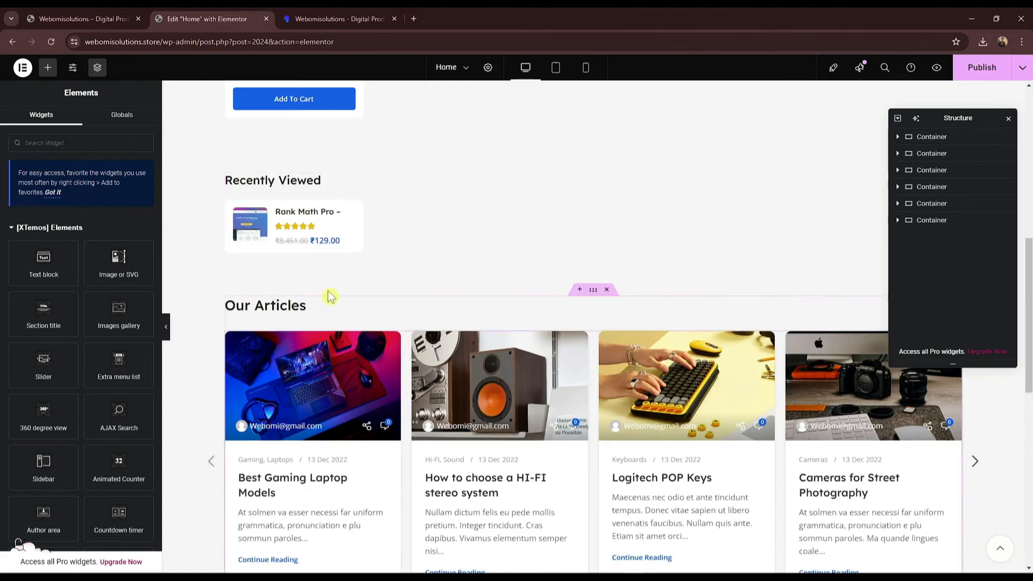
scroll(330, 297, down, 5)
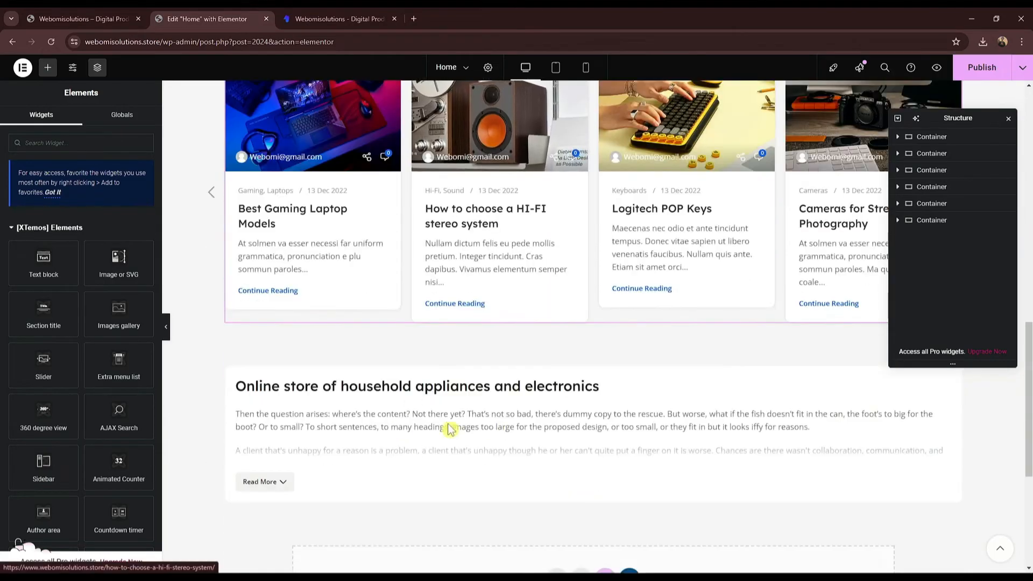
scroll(524, 347, up, 5)
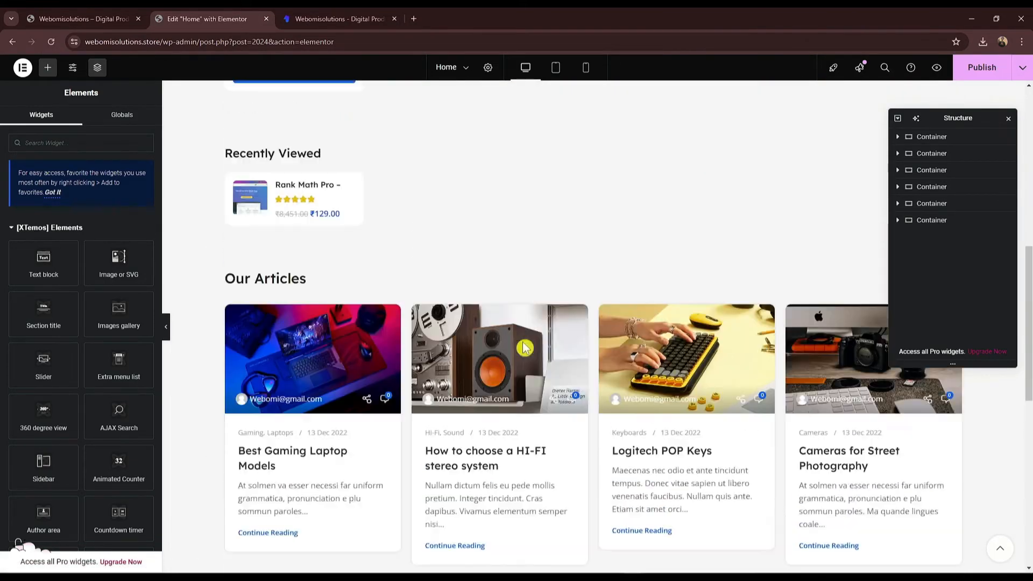
scroll(524, 347, up, 8)
scroll(535, 344, down, 5)
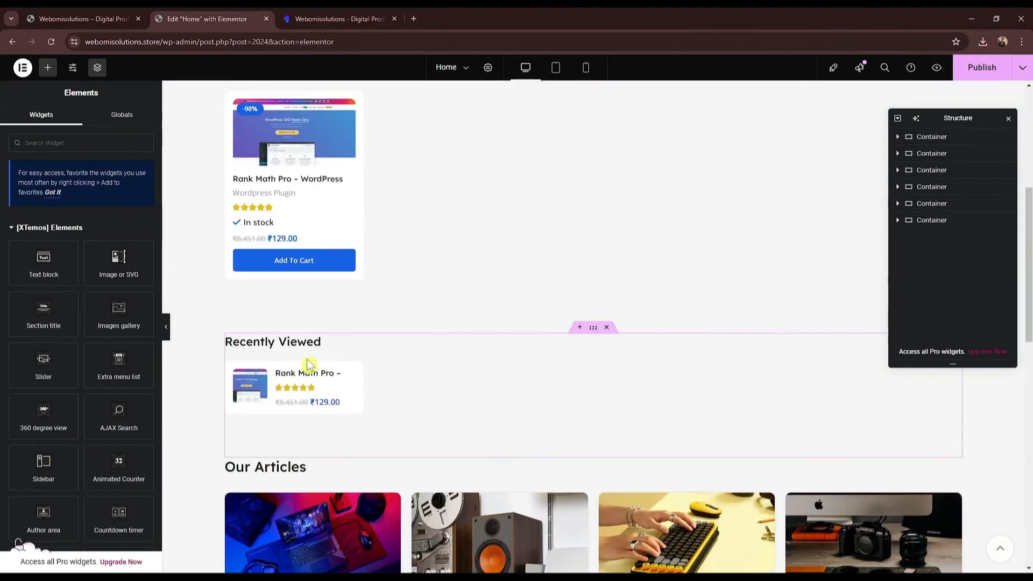
click(607, 327)
scroll(540, 342, up, 8)
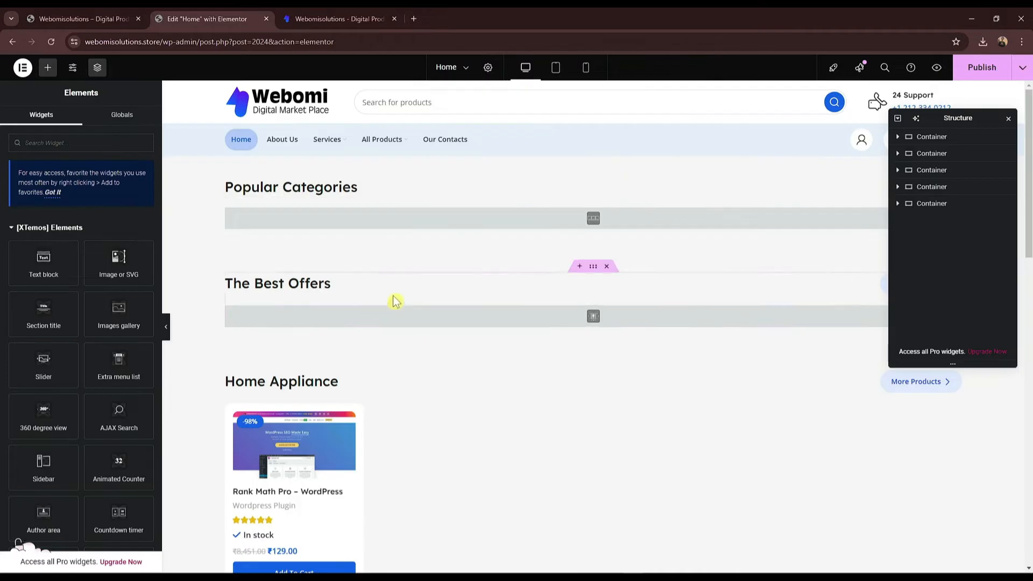
click(607, 267)
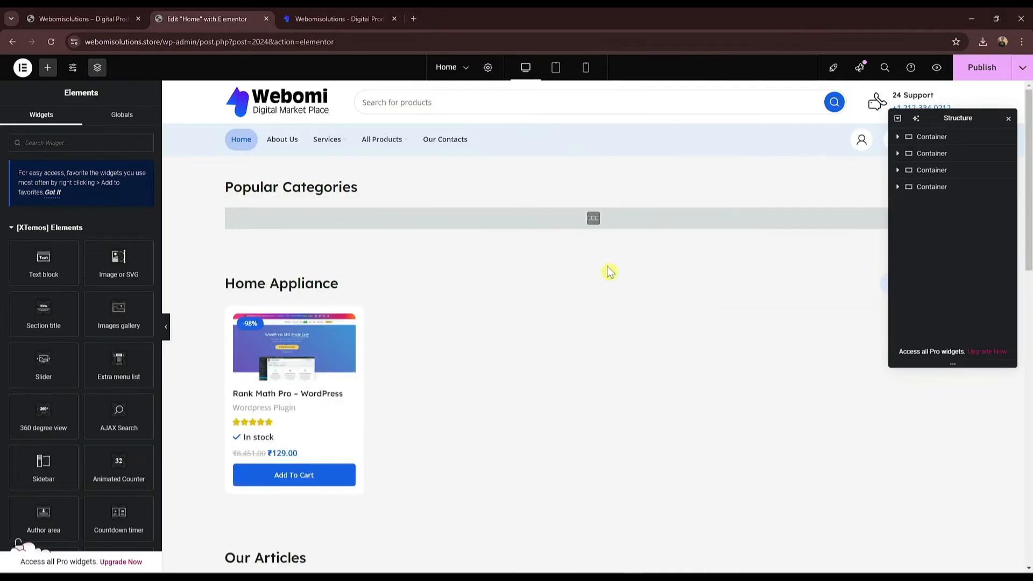
click(309, 286)
Step: Retitle the Home Appliance section 'All Products', copying the heading from the live site
click(304, 16)
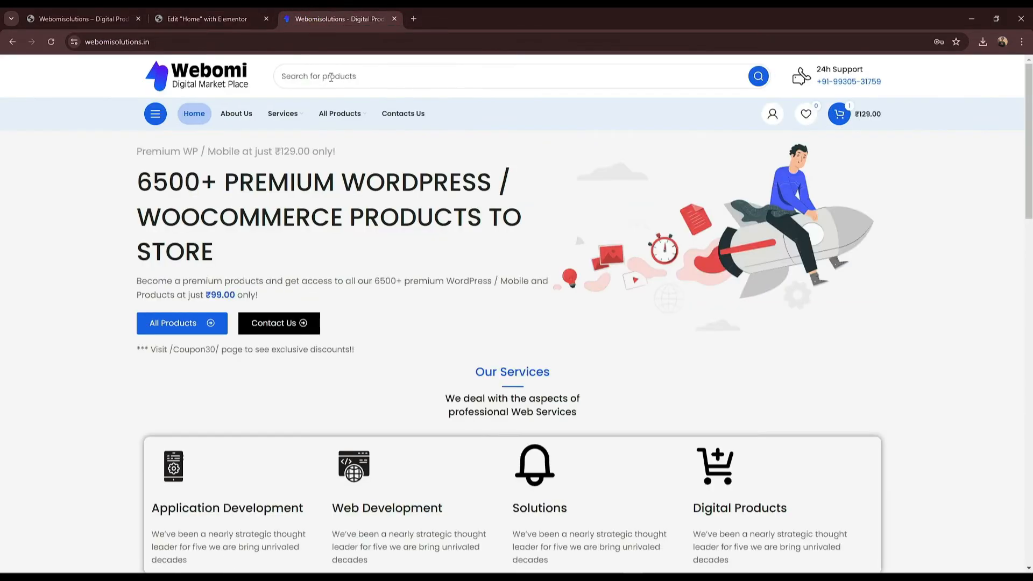
scroll(299, 375, down, 6)
scroll(299, 375, down, 3)
scroll(202, 289, up, 4)
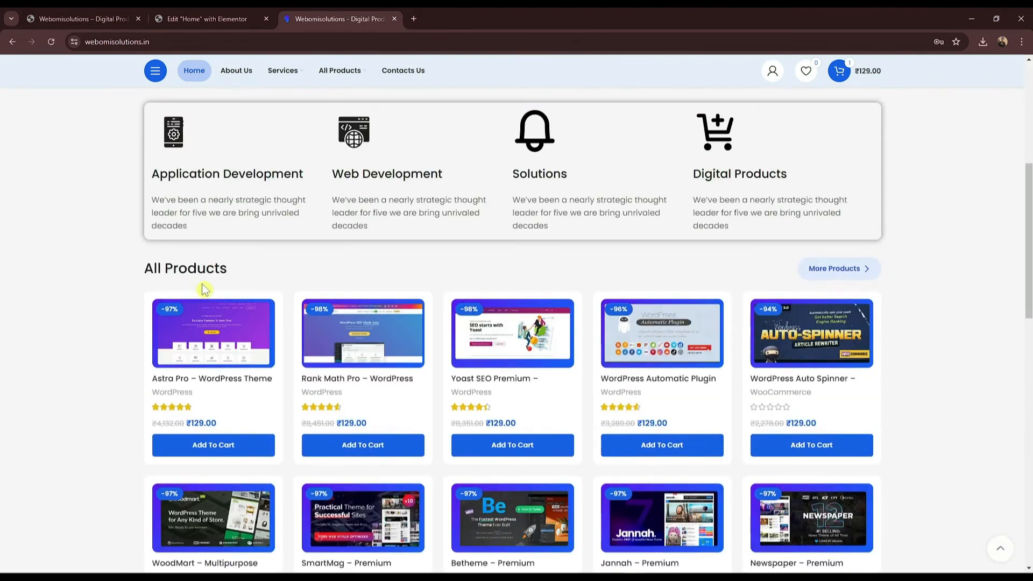
triple_click(195, 279)
key(ctrl+c)
click(207, 19)
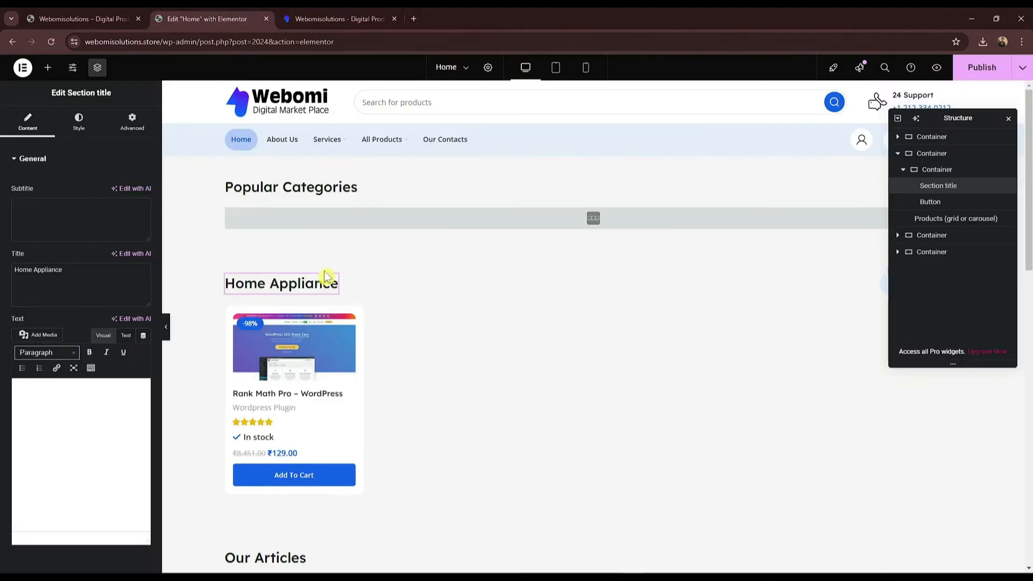
click(106, 292)
key(ctrl+a)
key(ctrl+v)
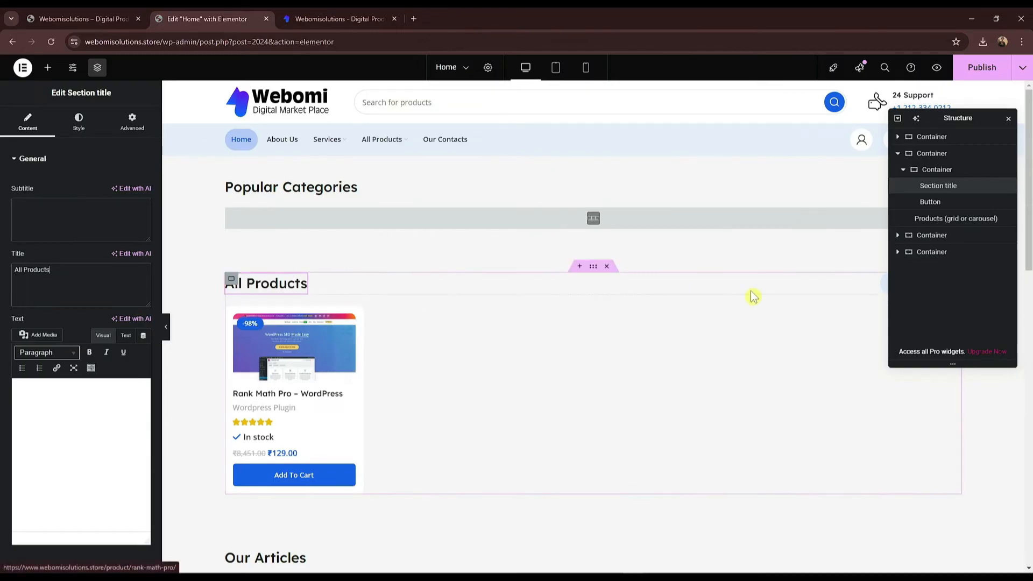
drag(939, 118, 846, 368)
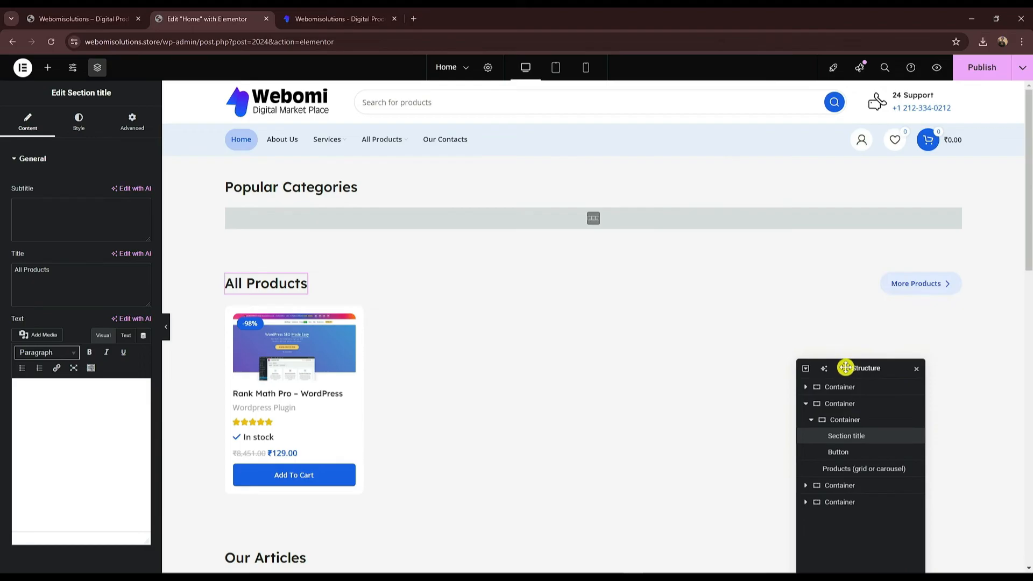
click(912, 289)
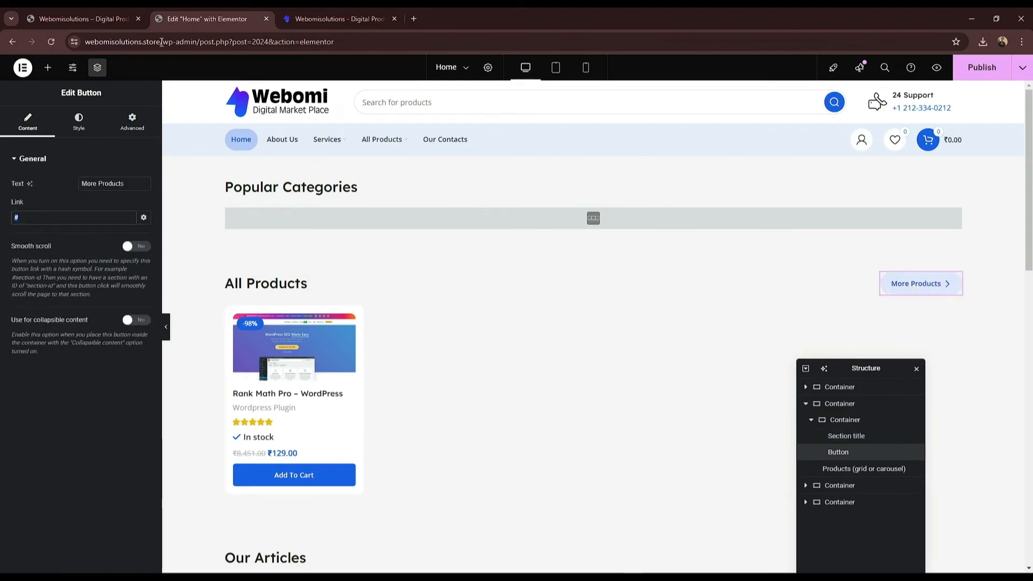
click(336, 19)
scroll(323, 130, up, 3)
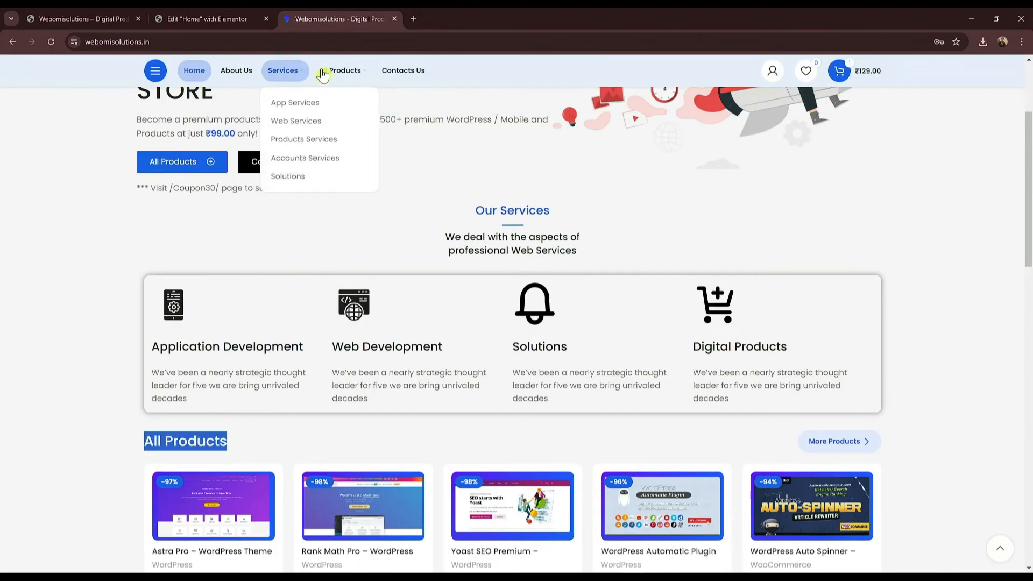
click(81, 19)
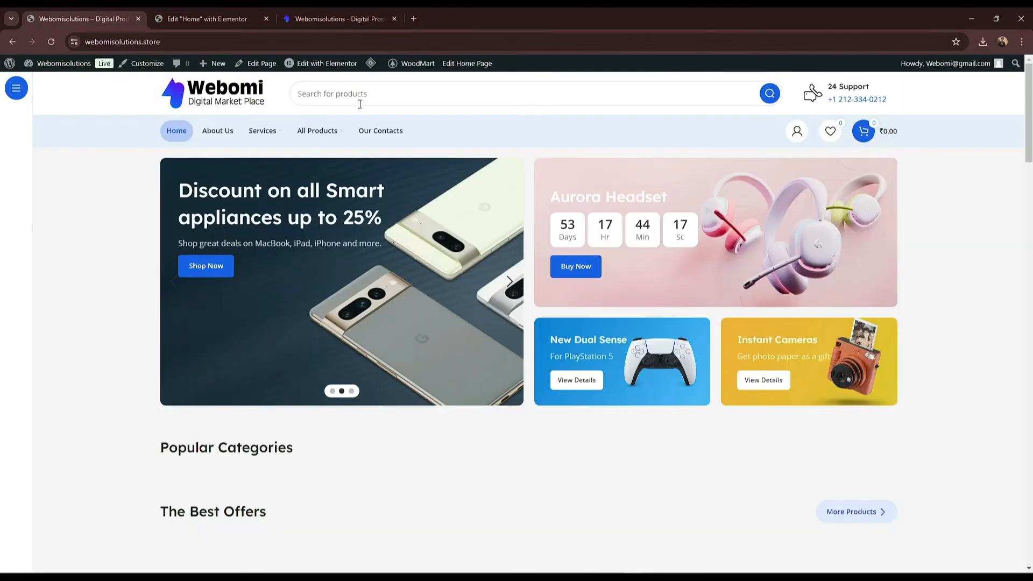
mouse_move(255, 132)
mouse_move(335, 139)
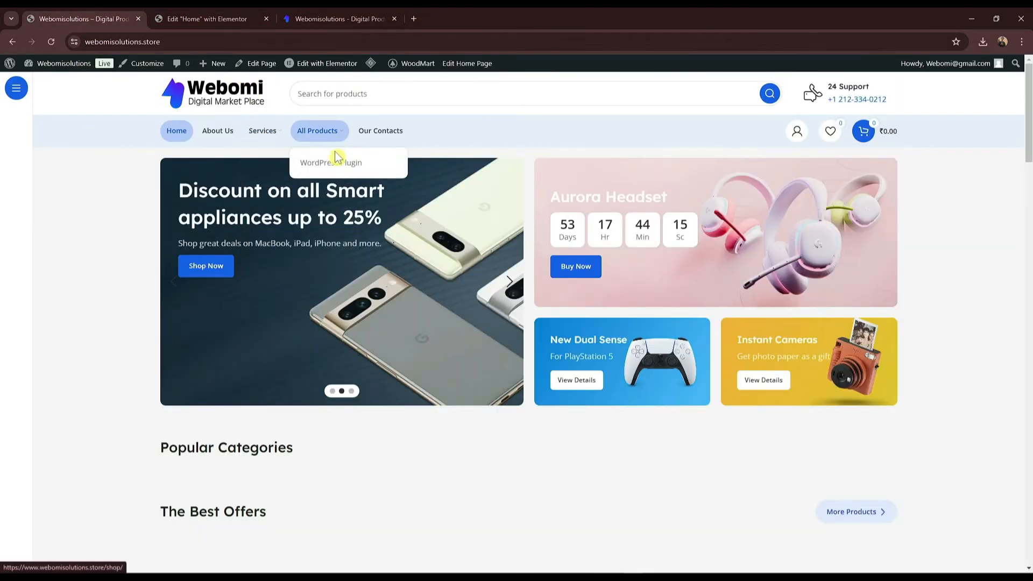
right_click(335, 162)
click(388, 240)
click(223, 18)
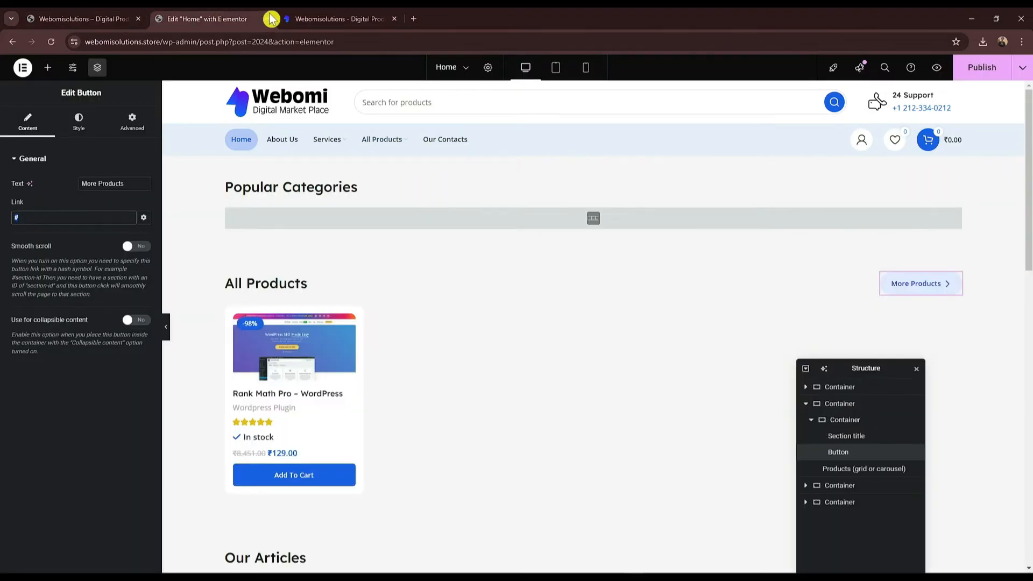
key(ctrl+v)
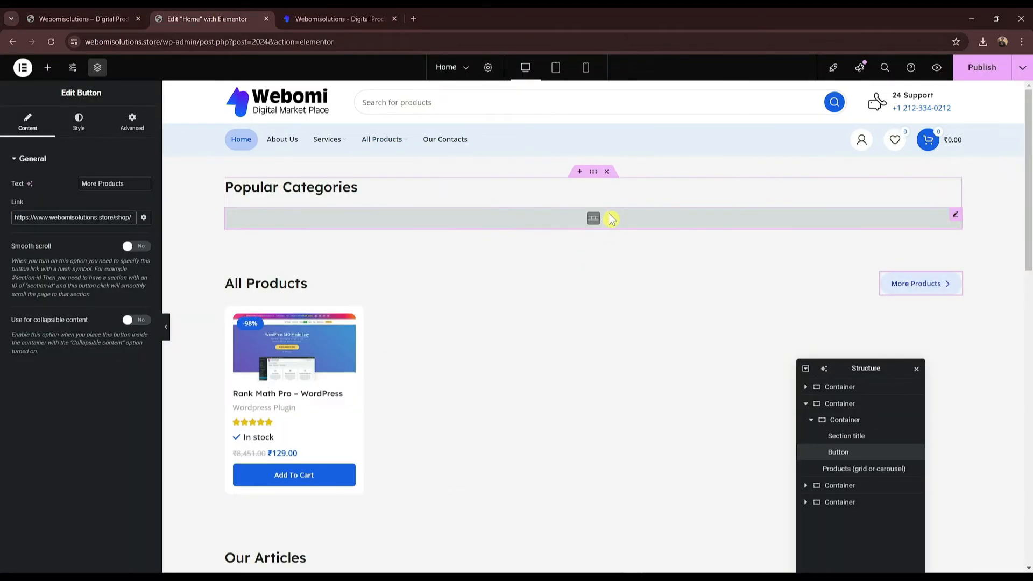
scroll(612, 218, down, 1)
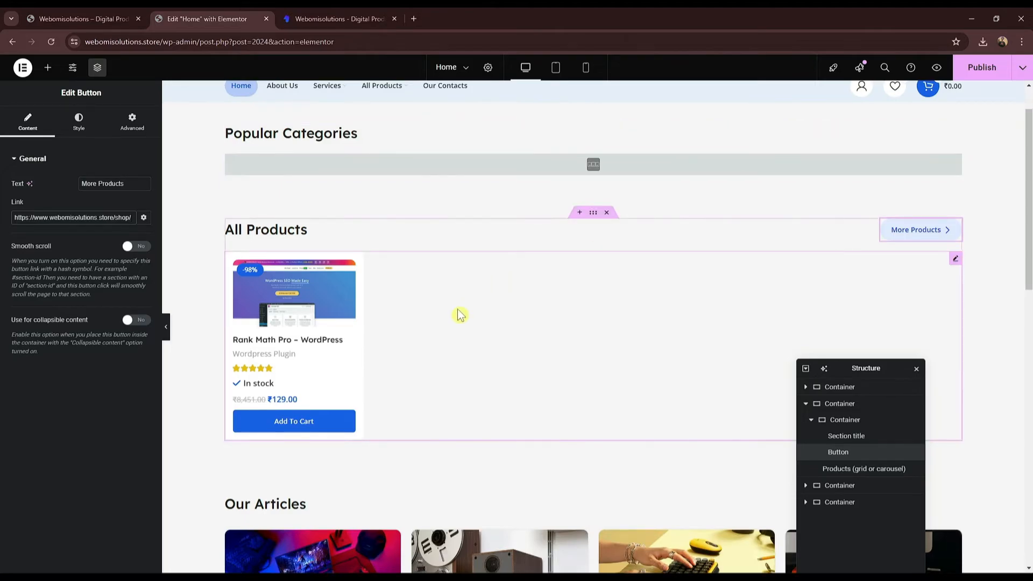
click(126, 14)
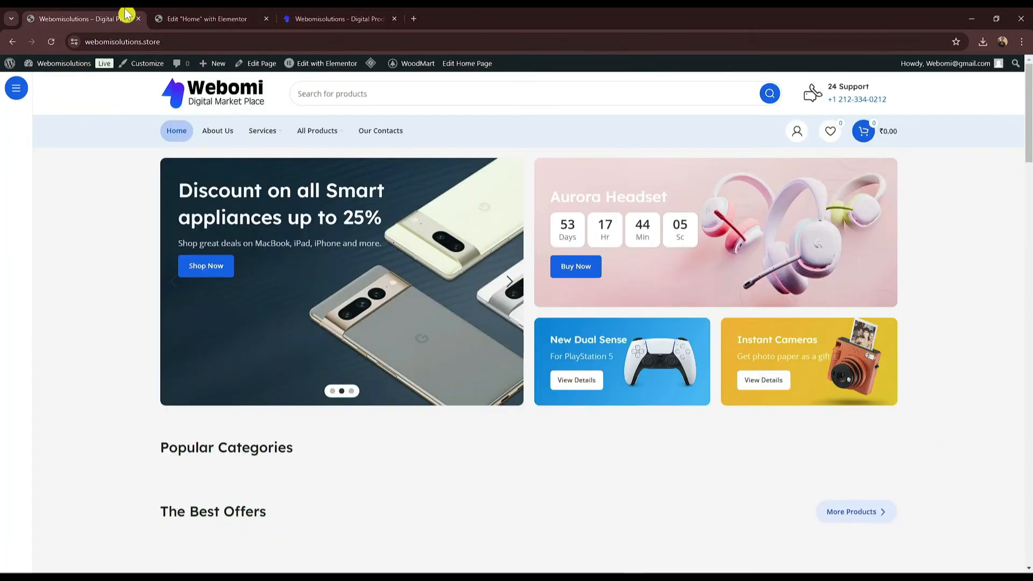
Step: Give the Wordpress Plugin category the blue phone icon as its thumbnail and update it
mouse_move(58, 81)
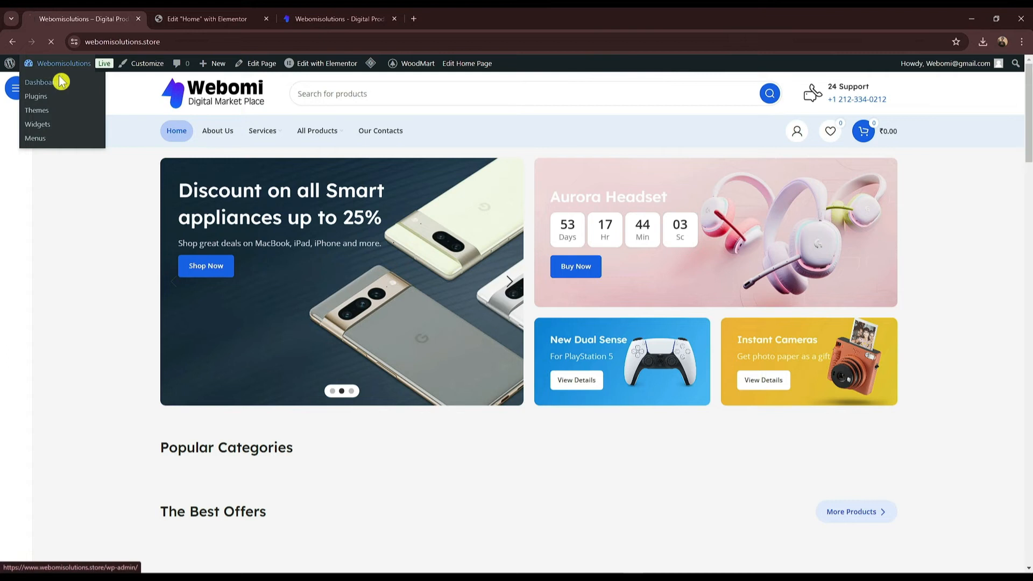
scroll(68, 333, down, 2)
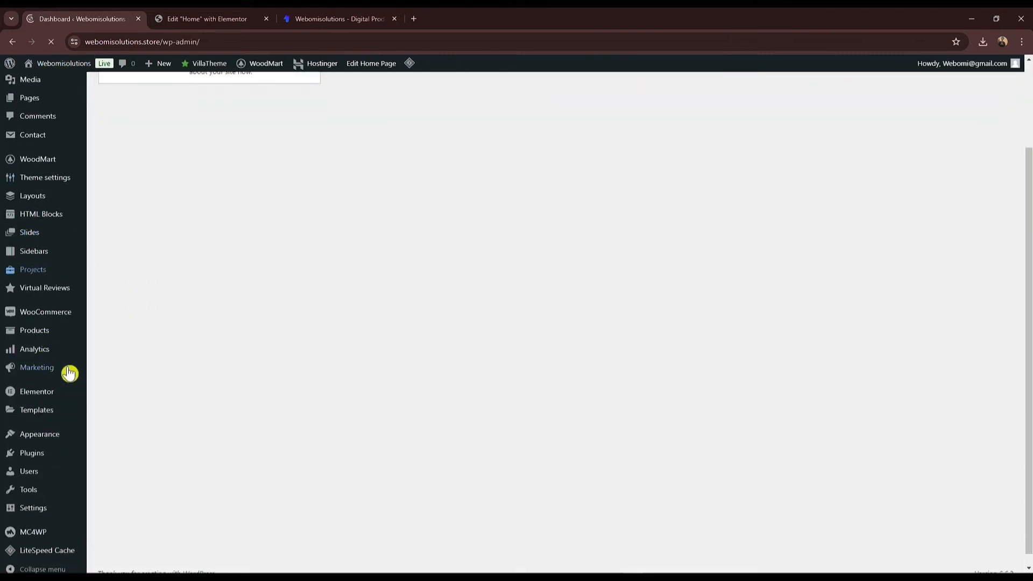
scroll(48, 436, down, 1)
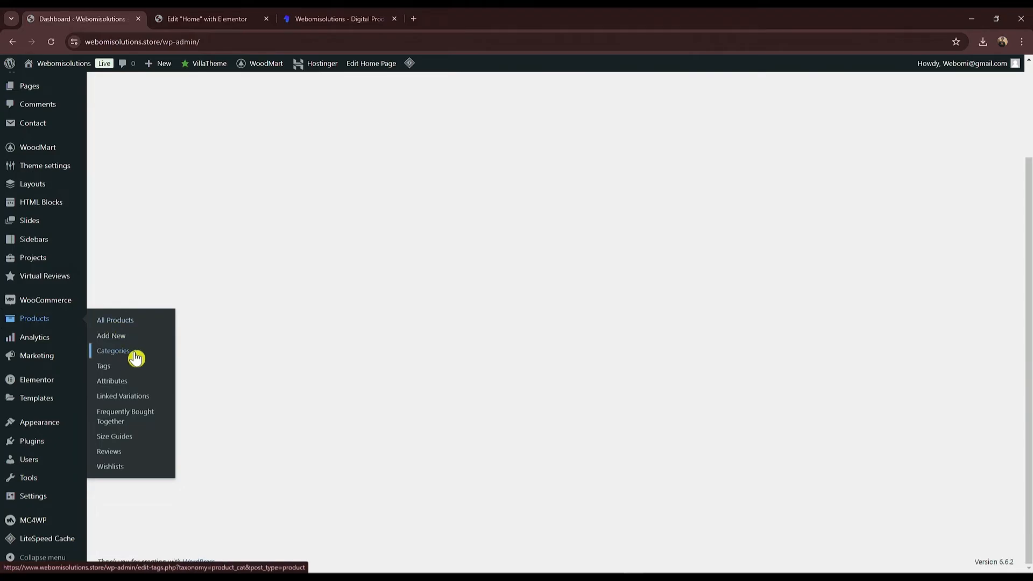
click(135, 358)
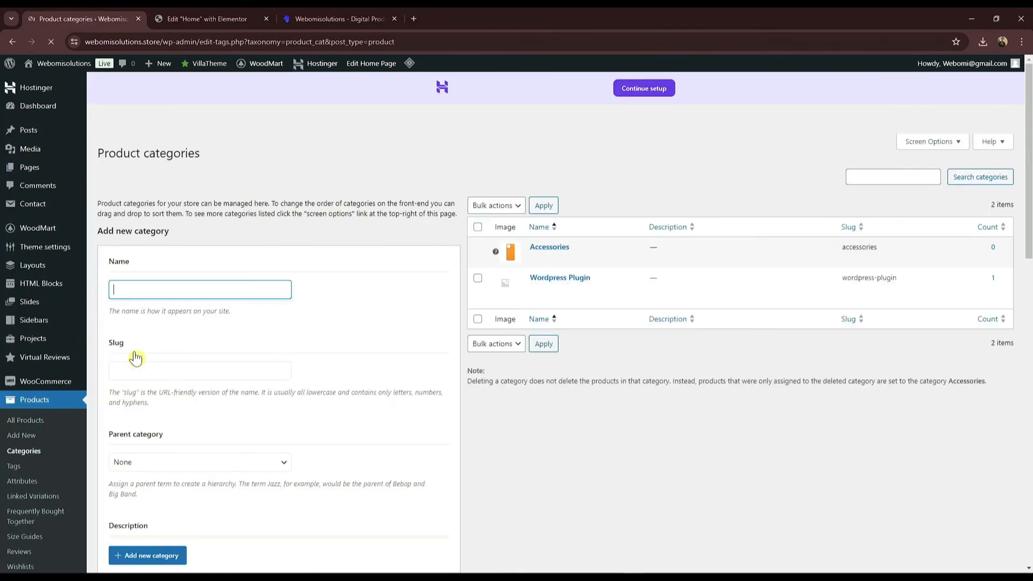
click(536, 290)
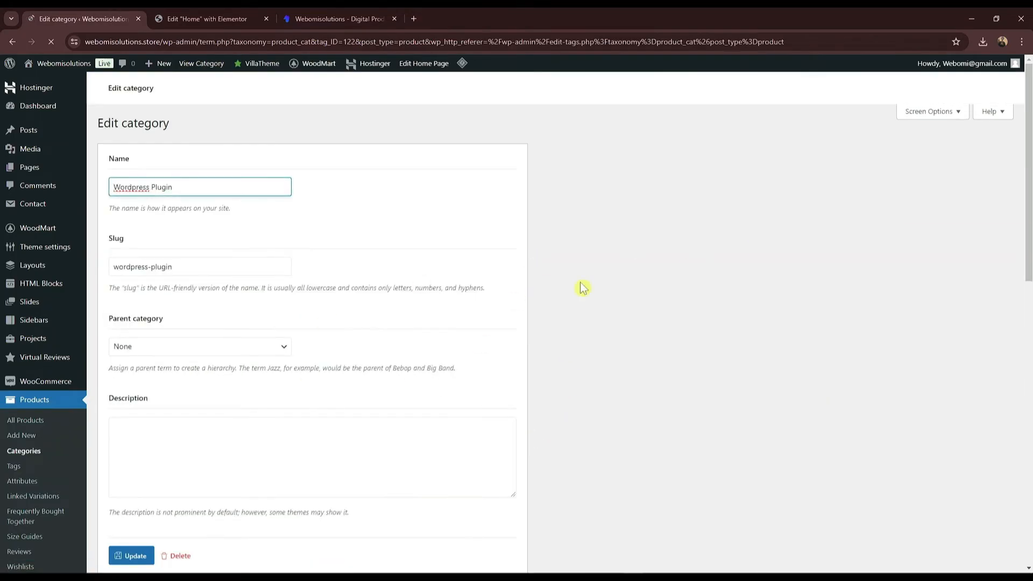
scroll(173, 274, down, 6)
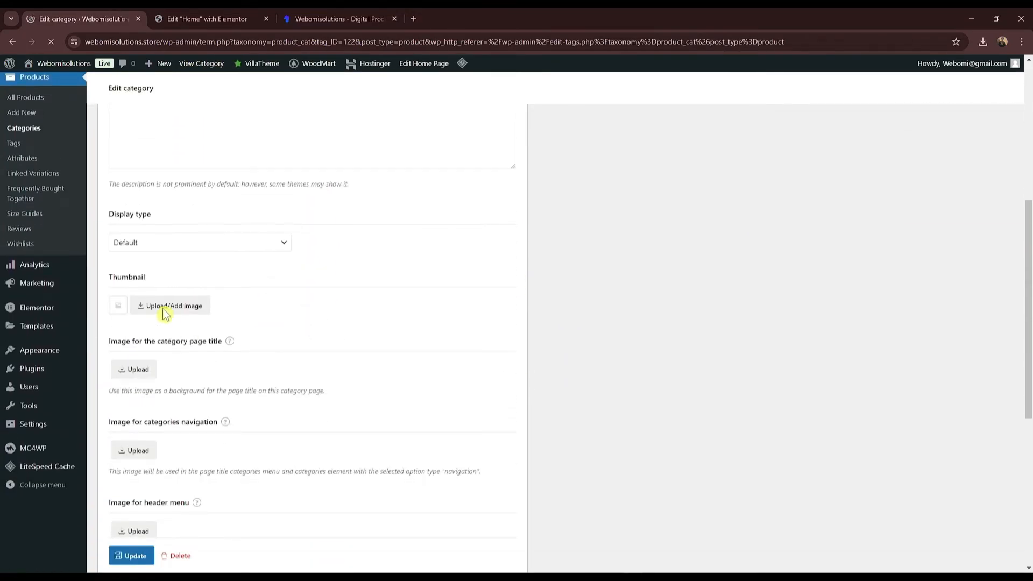
click(181, 317)
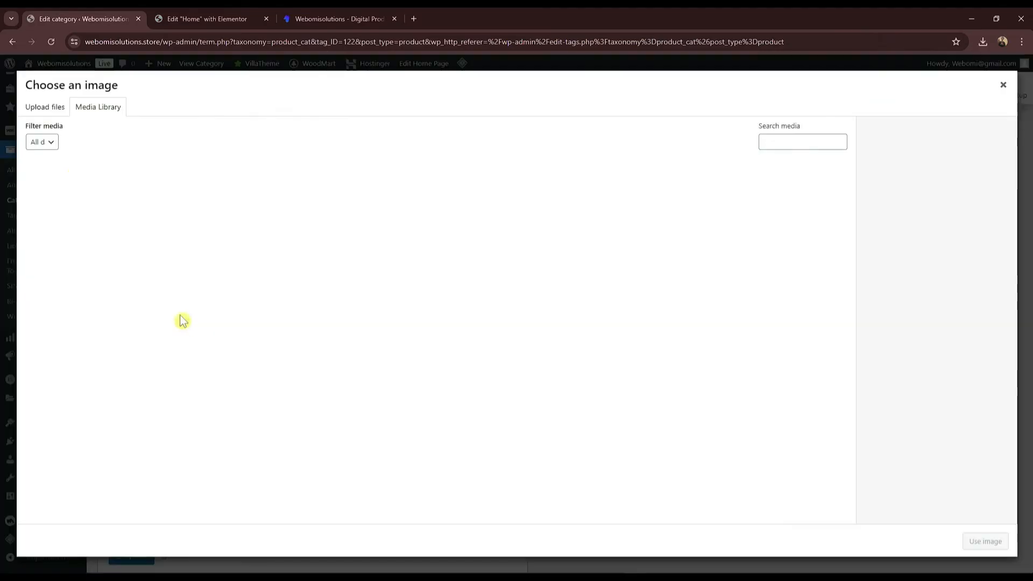
scroll(396, 296, down, 5)
scroll(395, 296, down, 1)
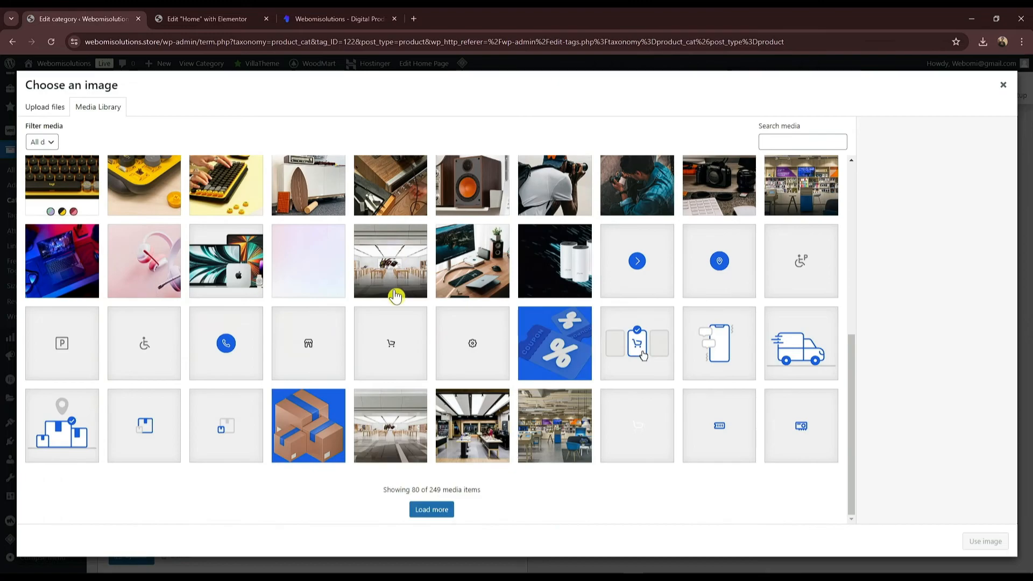
click(728, 358)
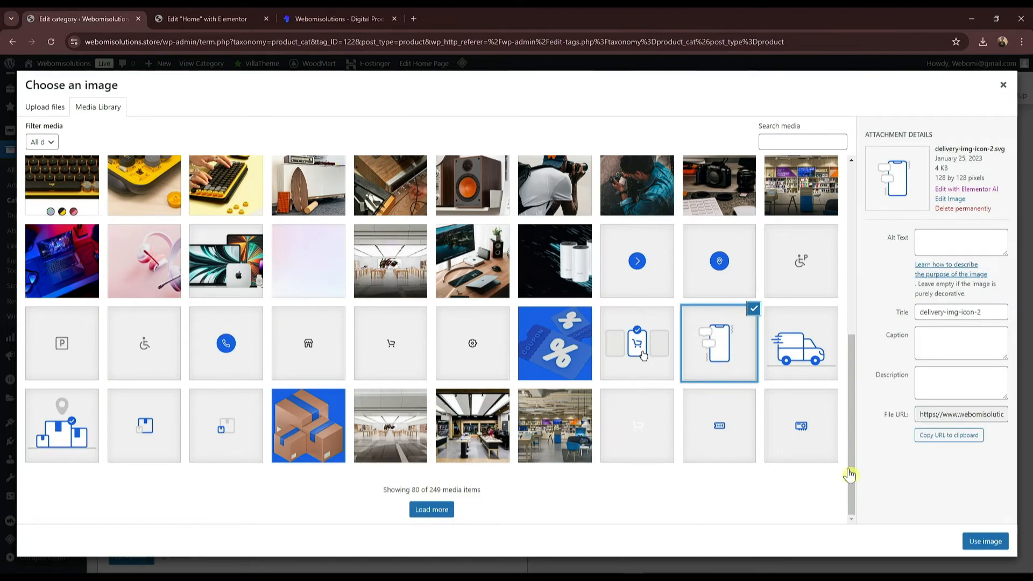
click(985, 542)
scroll(193, 536, down, 2)
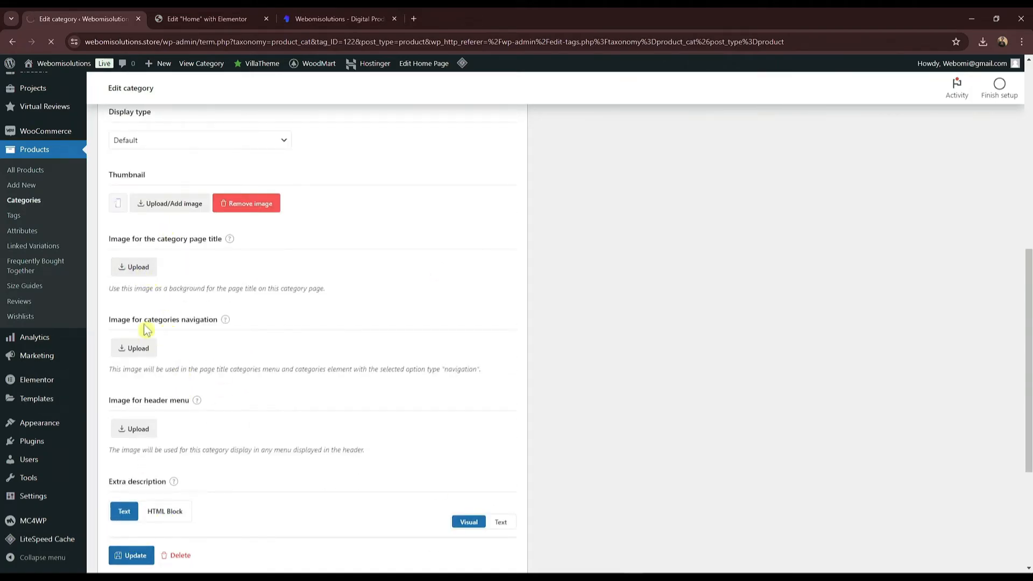
click(124, 355)
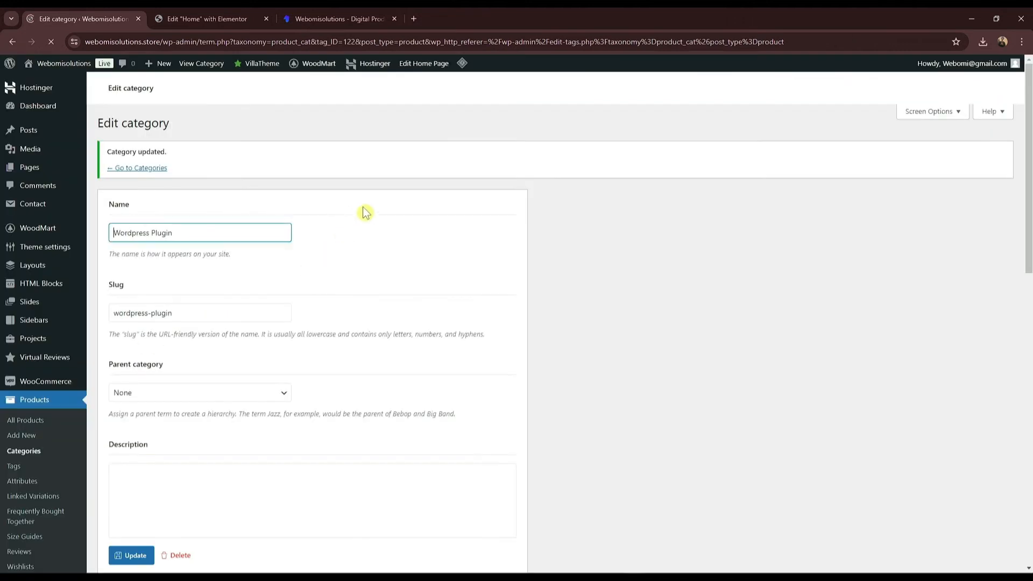
Step: Set the same phone icon as the category's navigation image
scroll(156, 264, down, 7)
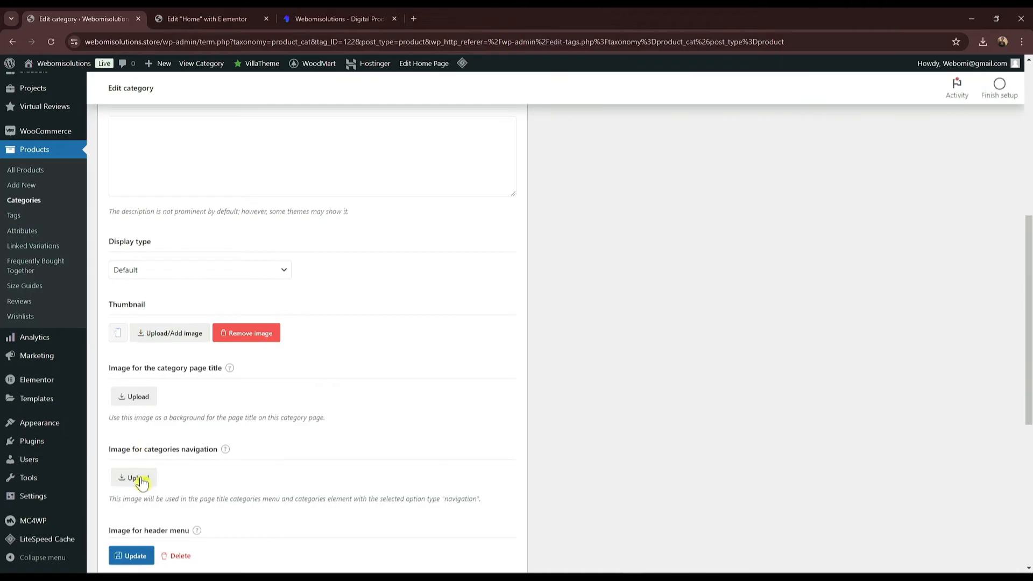
click(139, 479)
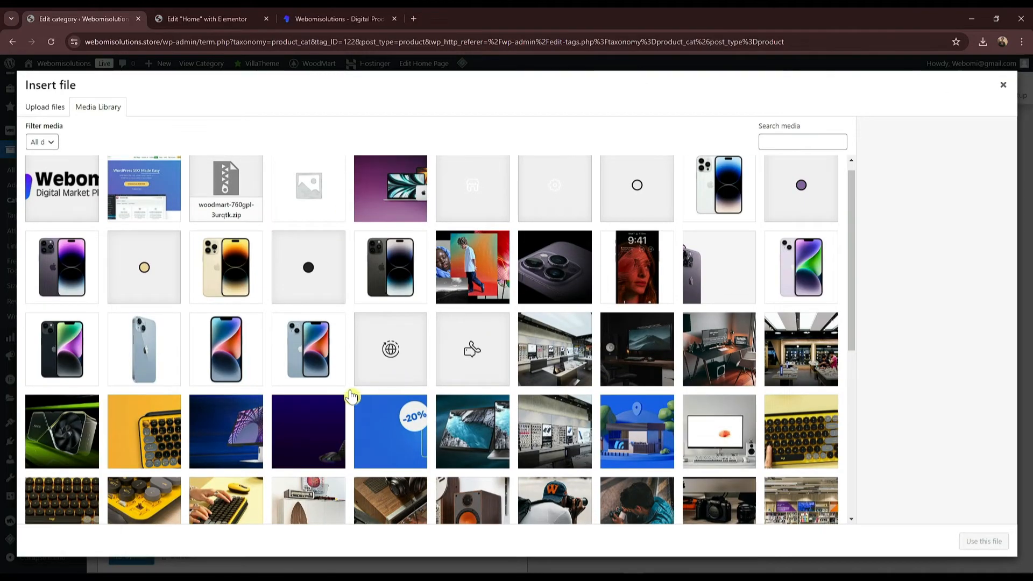
scroll(351, 396, down, 5)
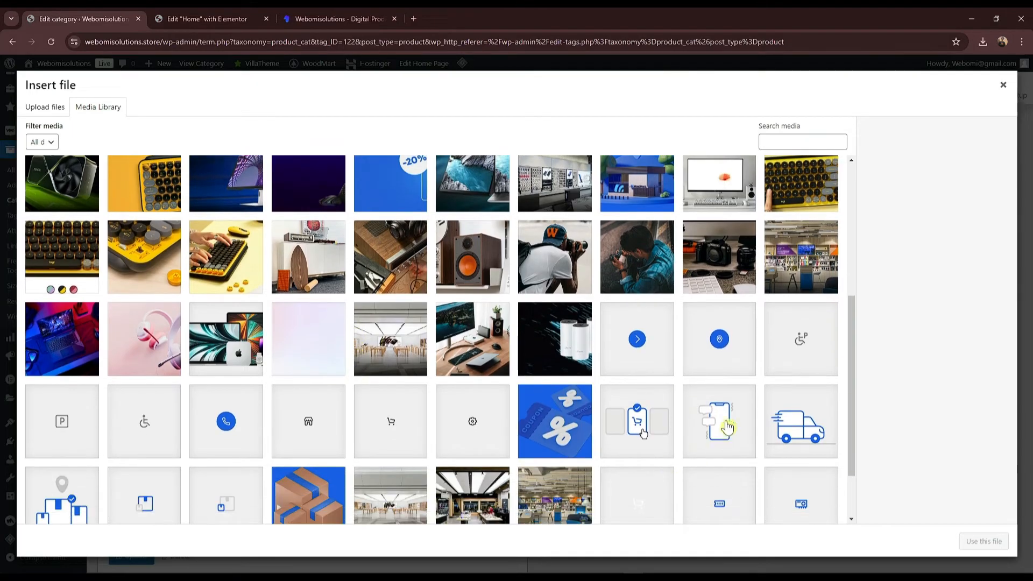
click(728, 427)
click(983, 541)
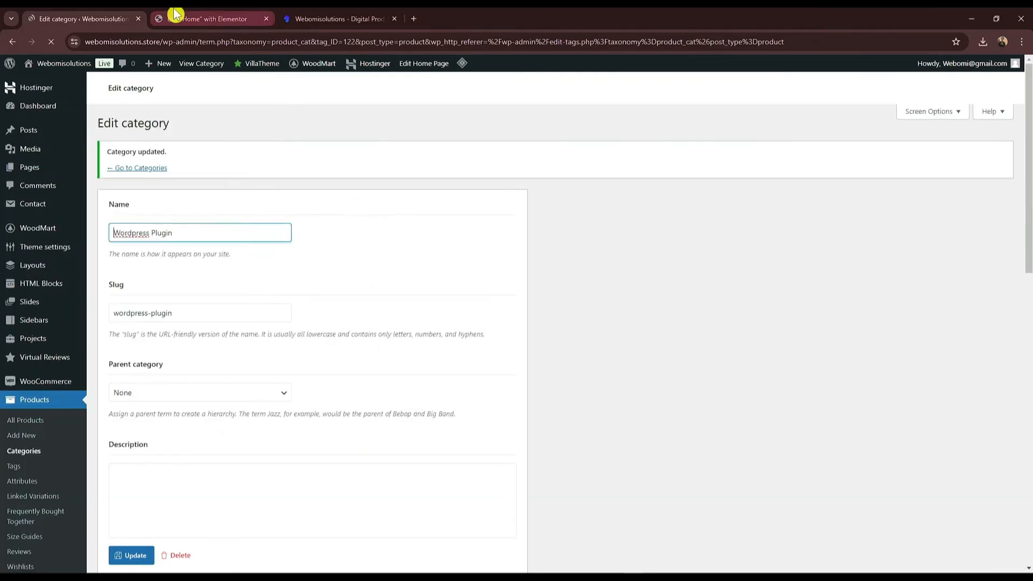
click(194, 19)
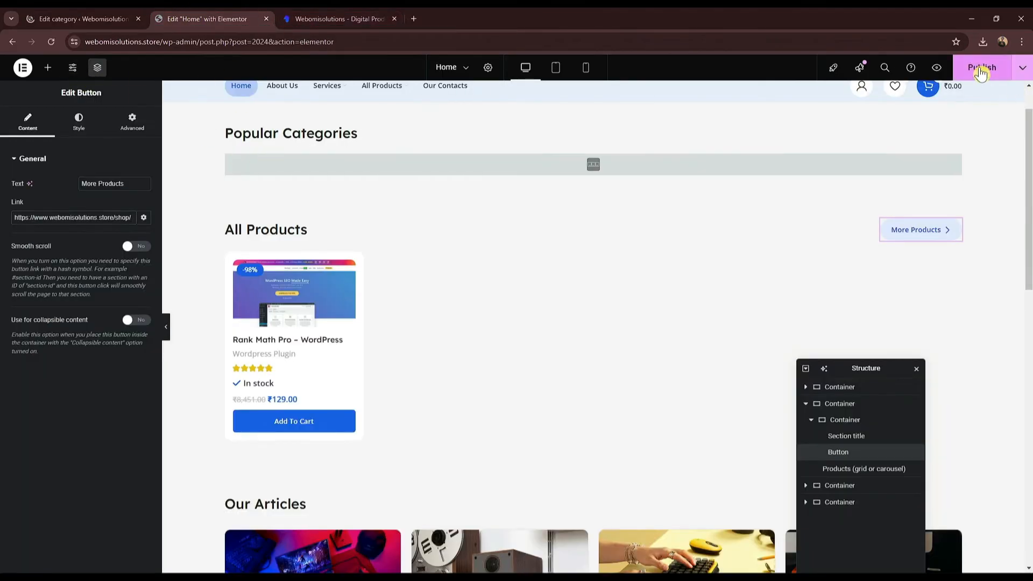
Step: Open the live store home page in a new tab and look over its sections
click(100, 18)
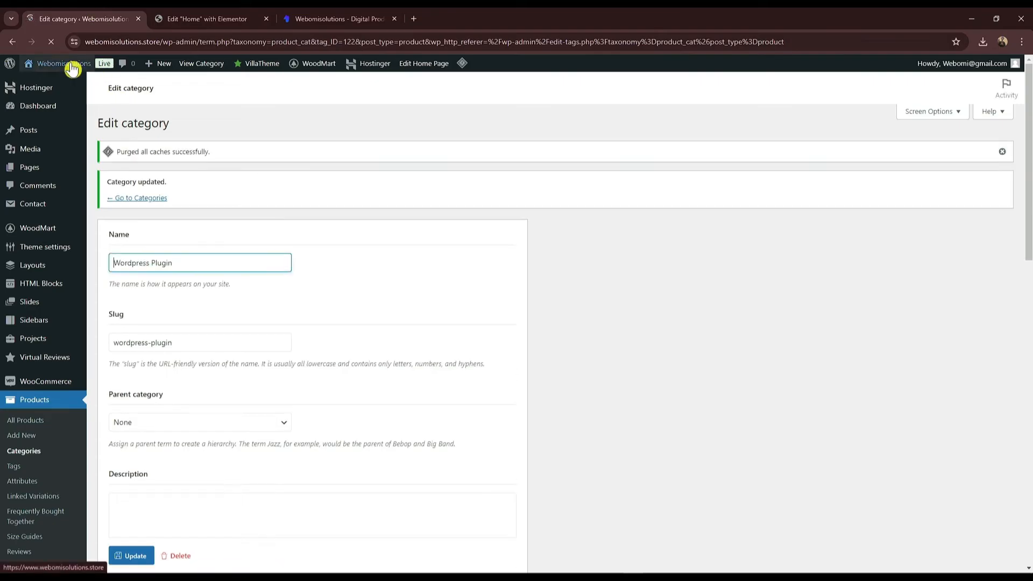
right_click(77, 84)
click(107, 89)
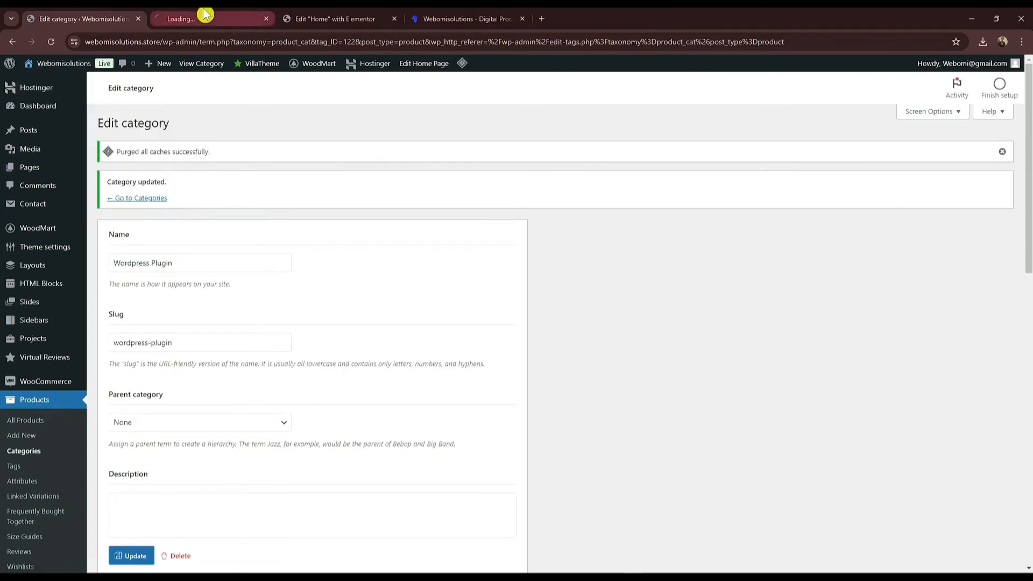
click(205, 16)
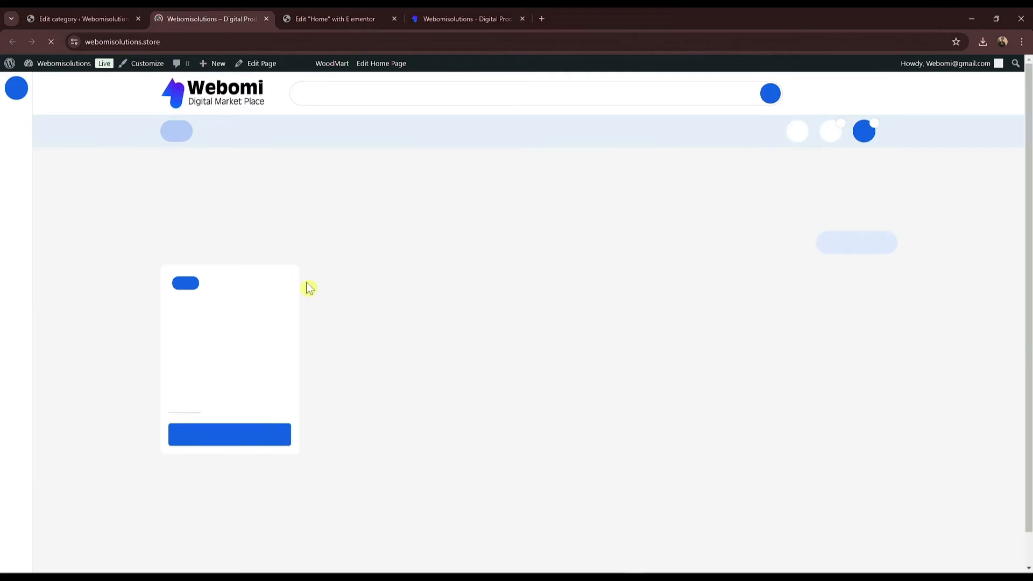
scroll(318, 282, down, 1)
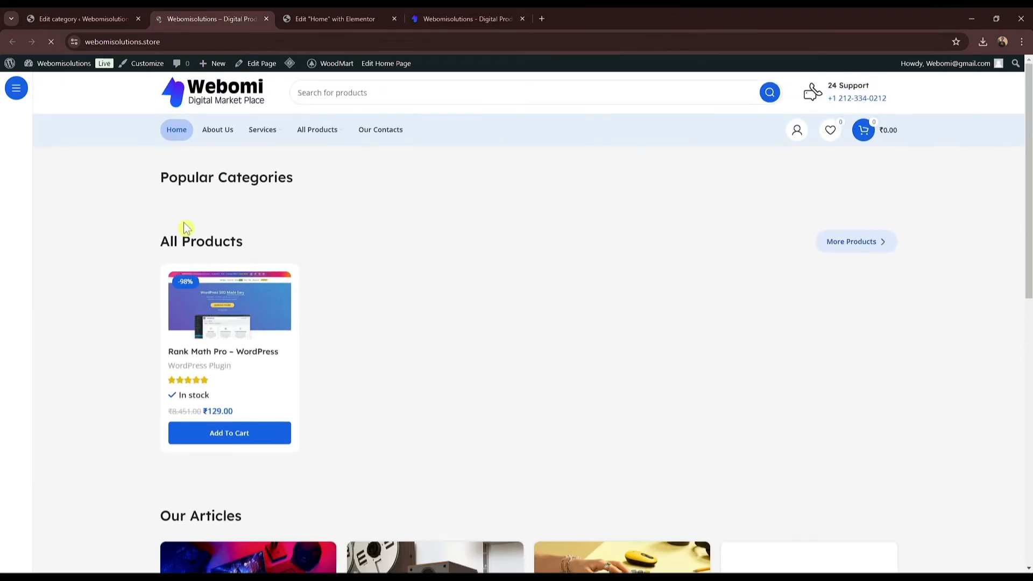
scroll(549, 353, down, 5)
scroll(452, 209, down, 5)
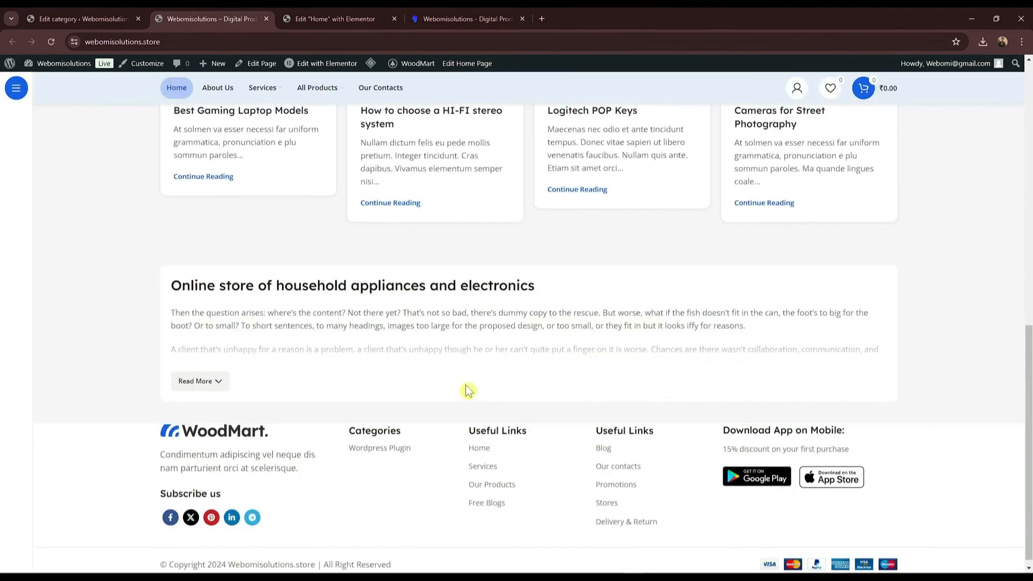
scroll(466, 391, up, 10)
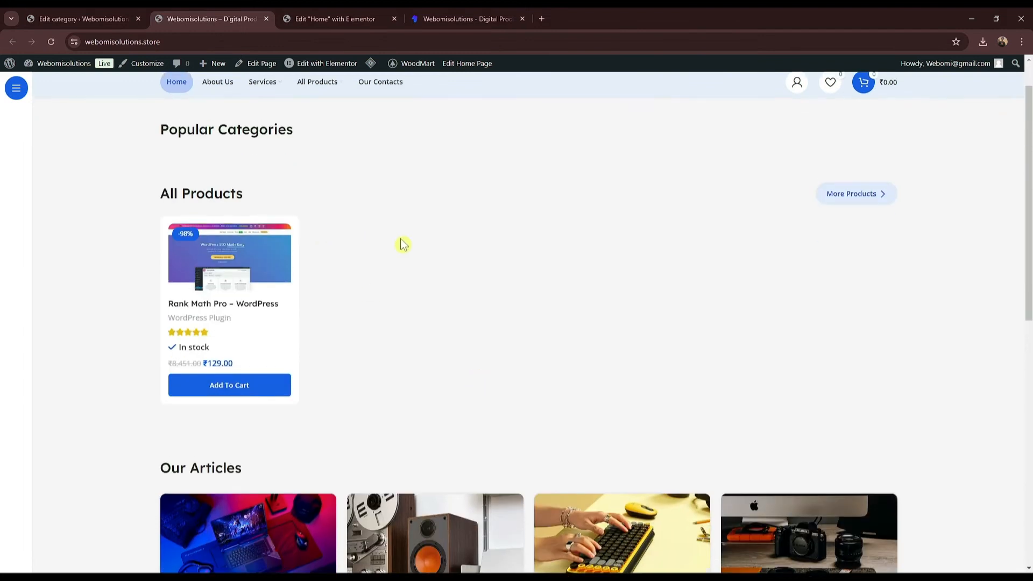
Step: Select the Popular Categories grid and order its categories by ID
click(317, 16)
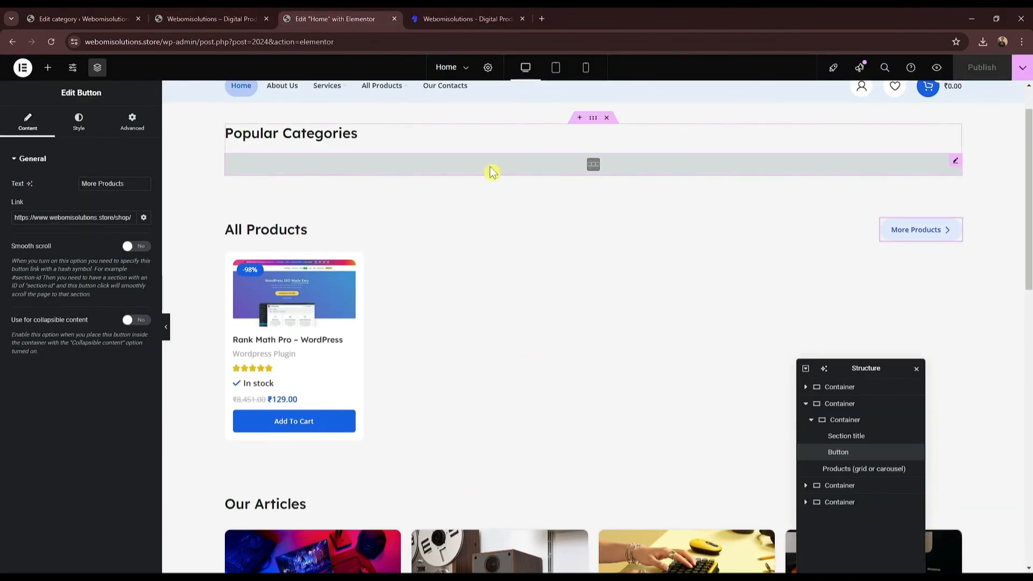
click(492, 171)
click(106, 294)
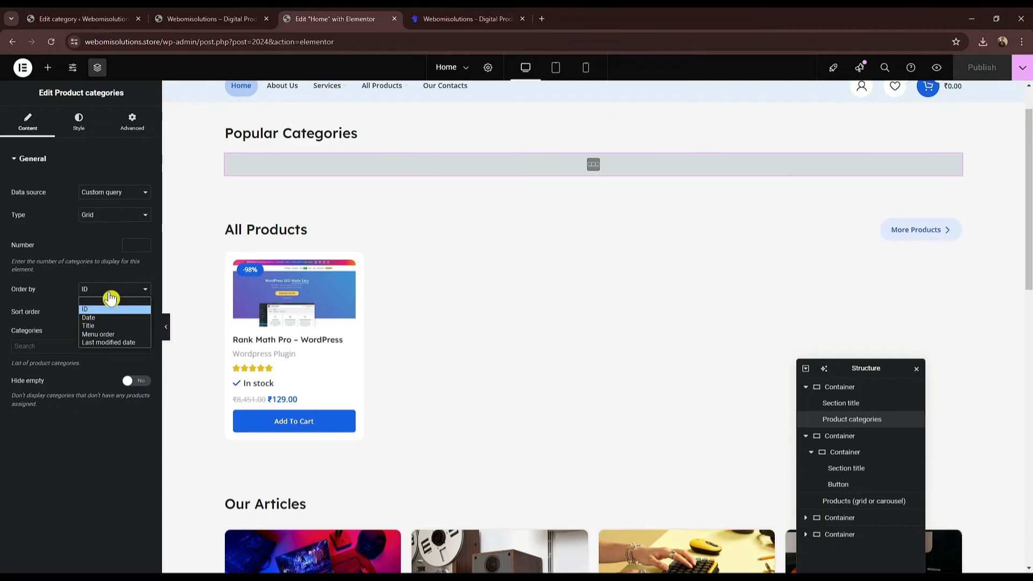
click(107, 309)
click(111, 312)
click(110, 290)
click(106, 307)
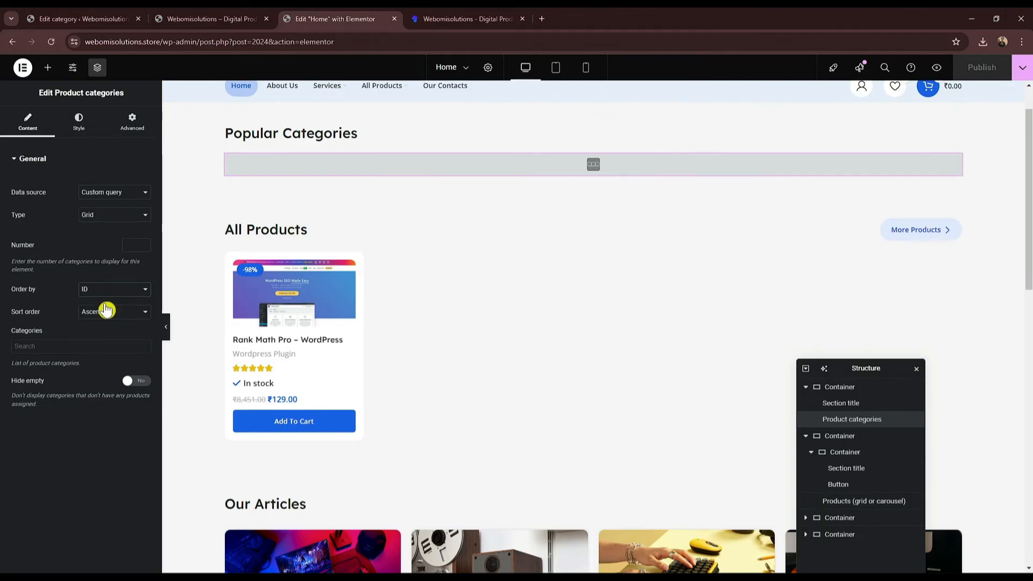
click(130, 295)
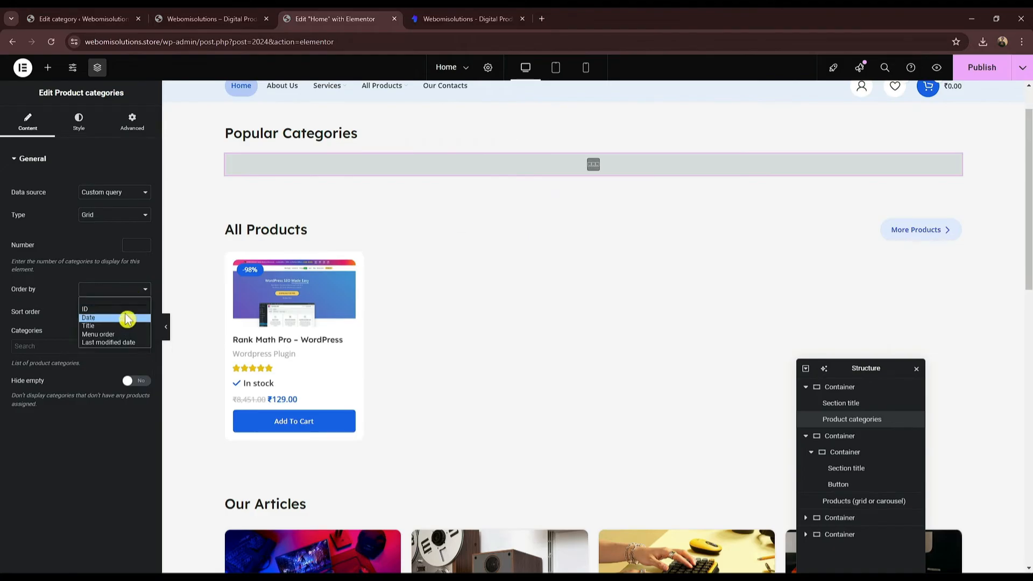
click(125, 318)
Step: Set the grid's data source to WooCommerce query and publish the home page
click(122, 190)
click(122, 190)
click(121, 218)
click(121, 218)
click(114, 195)
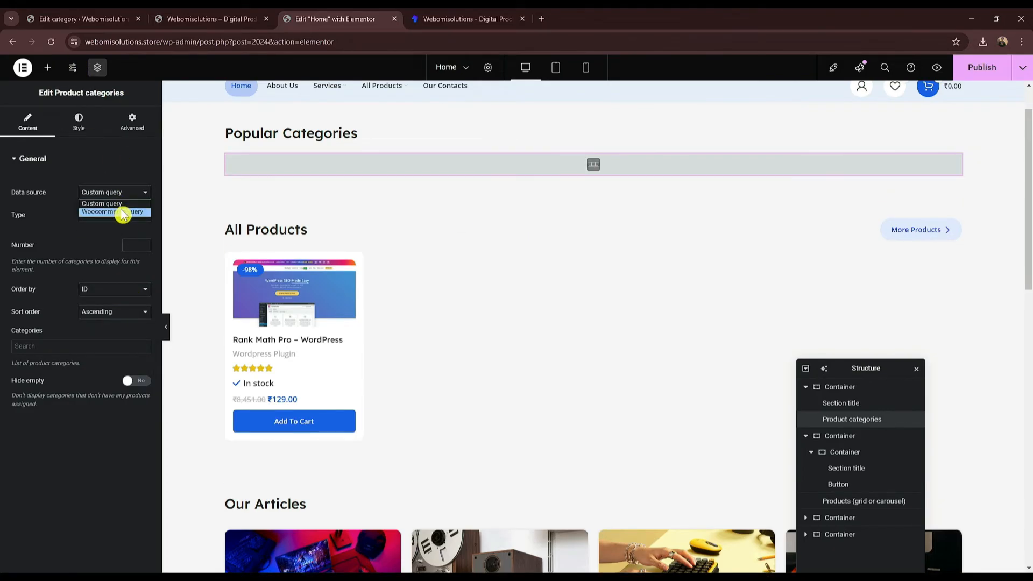
click(122, 212)
click(115, 194)
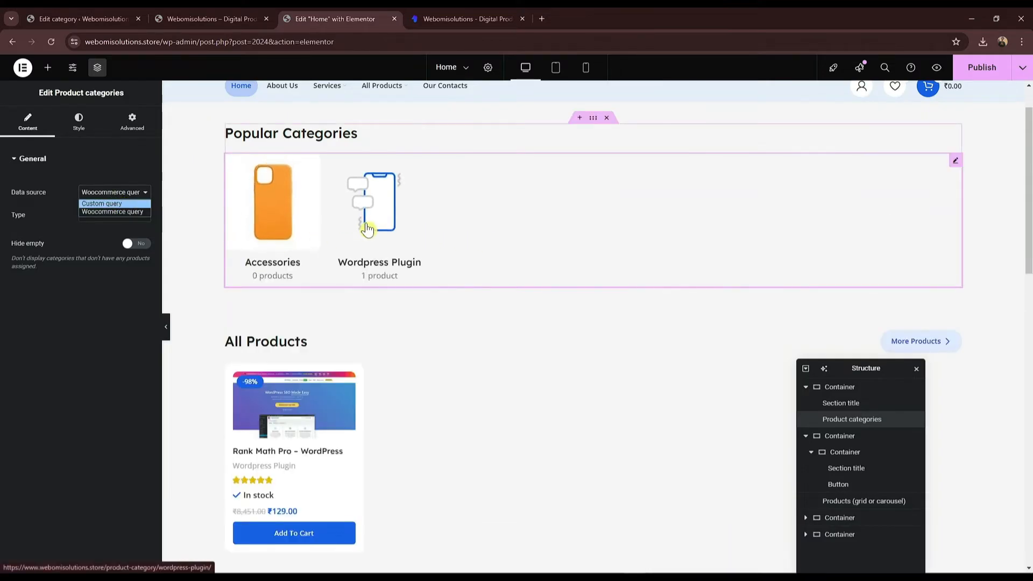
click(966, 69)
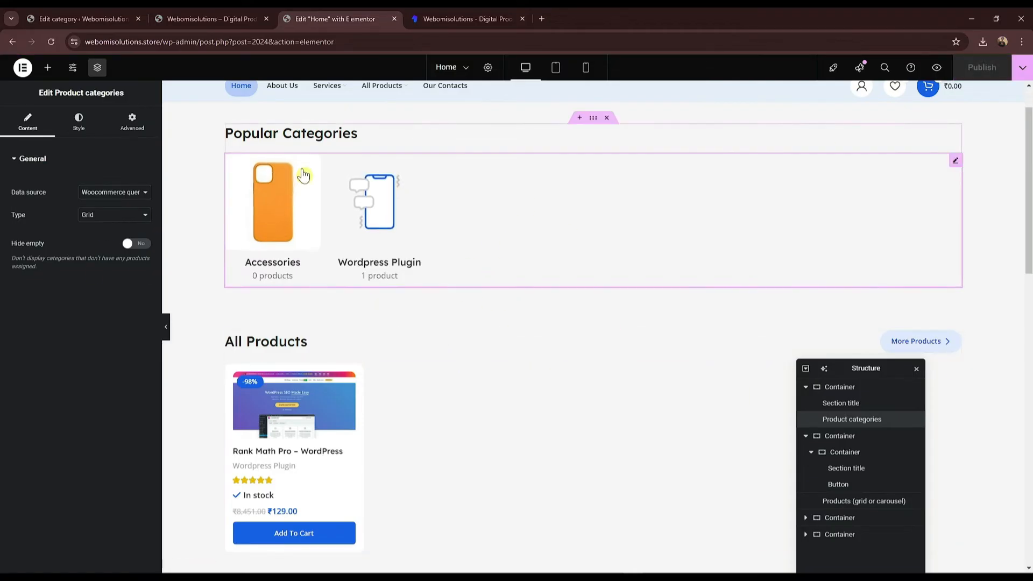
Step: Reload the live store to confirm Accessories and Wordpress Plugin now appear
click(214, 18)
click(52, 43)
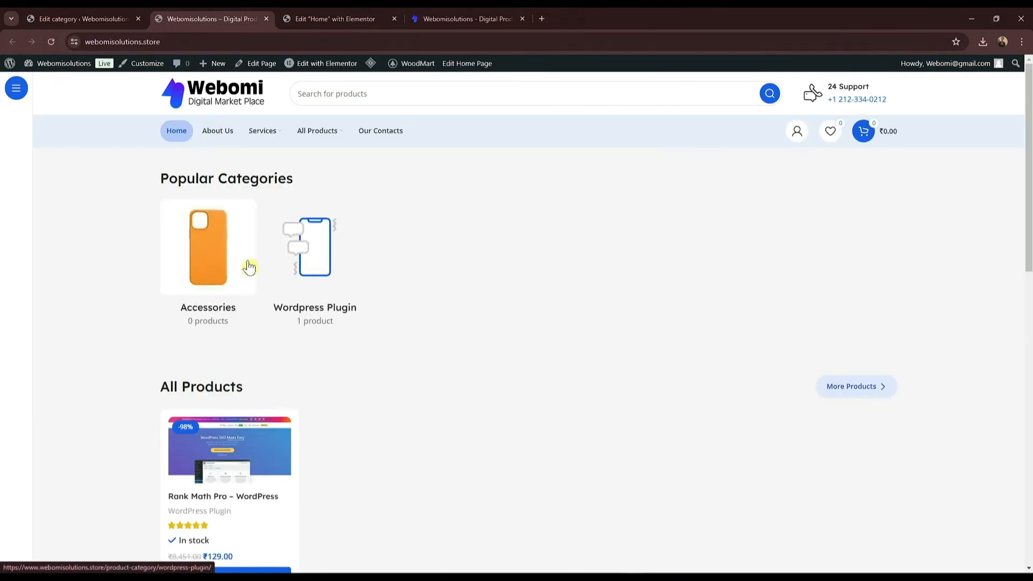
scroll(269, 283, down, 2)
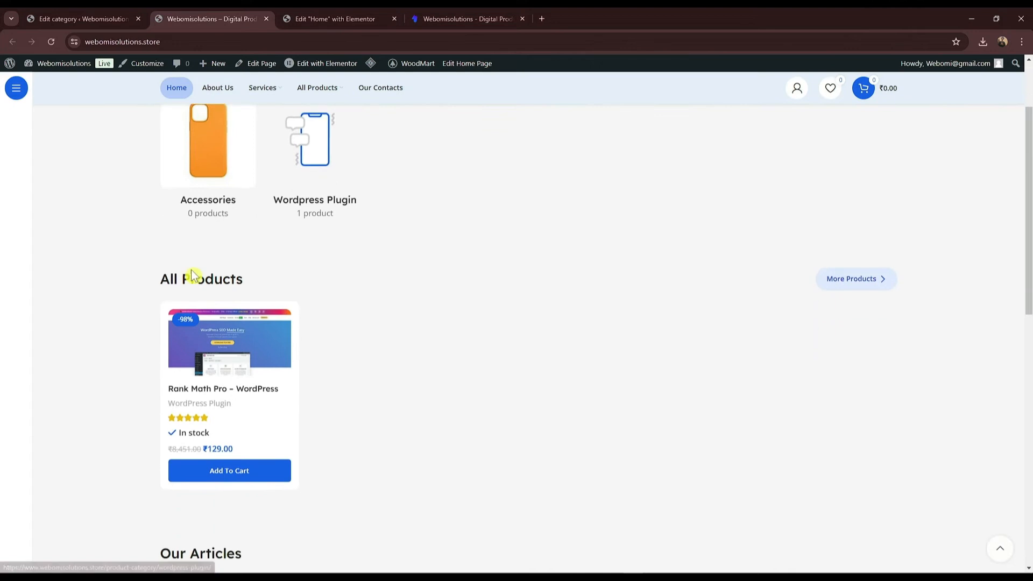
click(333, 19)
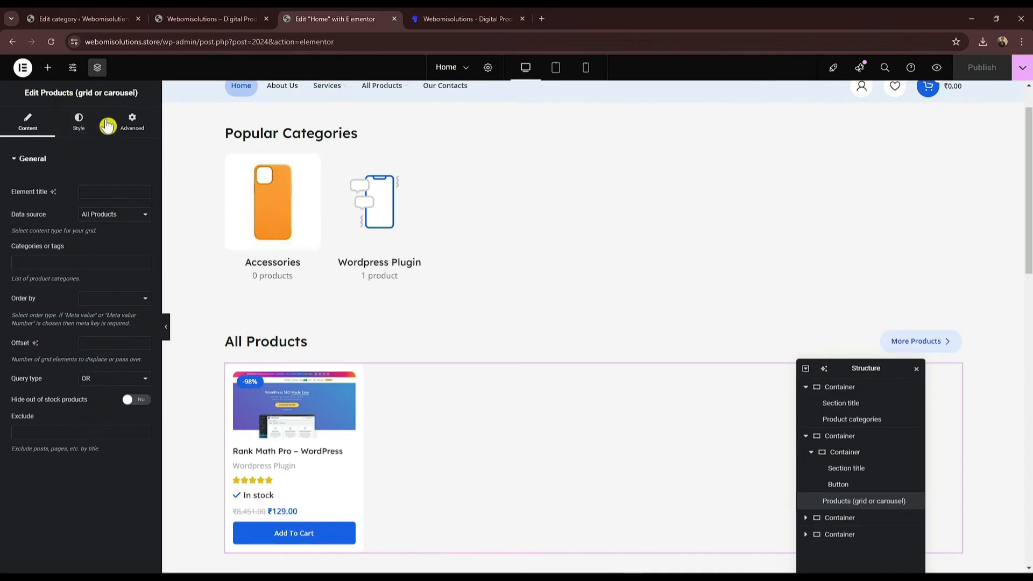
Step: Enter 10 in the products grid layout settings and publish the page
click(71, 128)
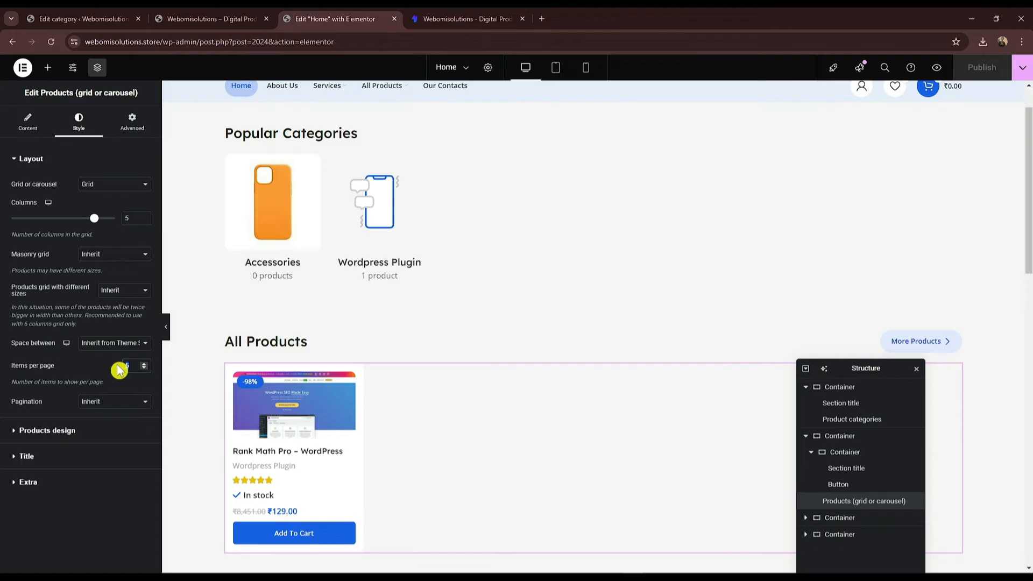
text(10)
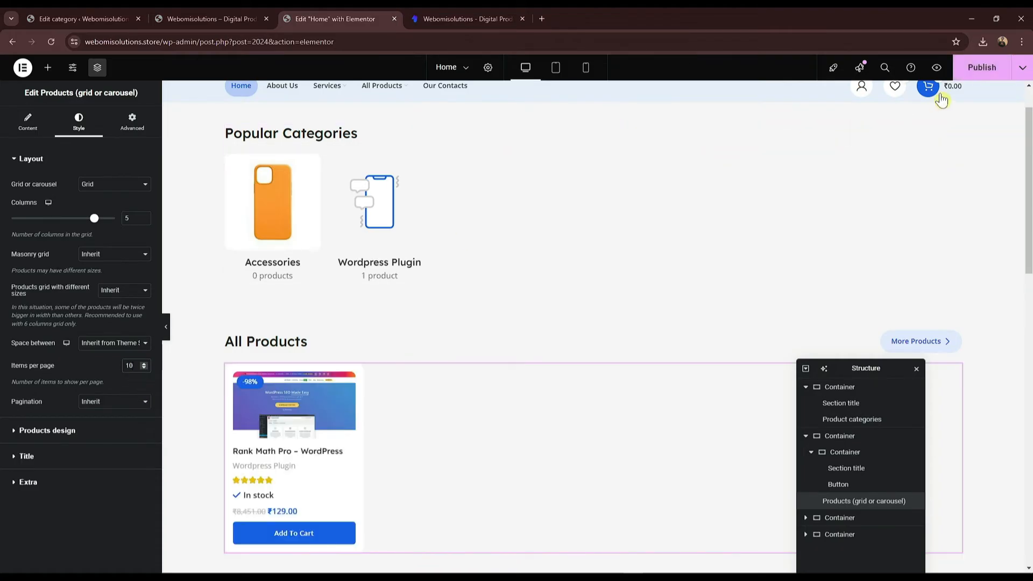
click(974, 67)
scroll(415, 333, down, 3)
scroll(428, 332, down, 3)
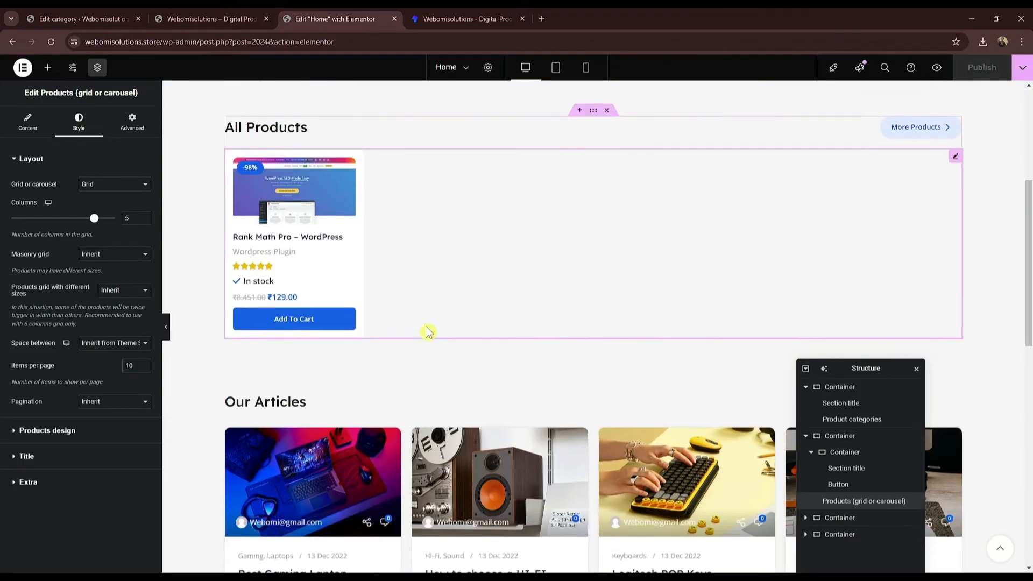
scroll(337, 356, down, 6)
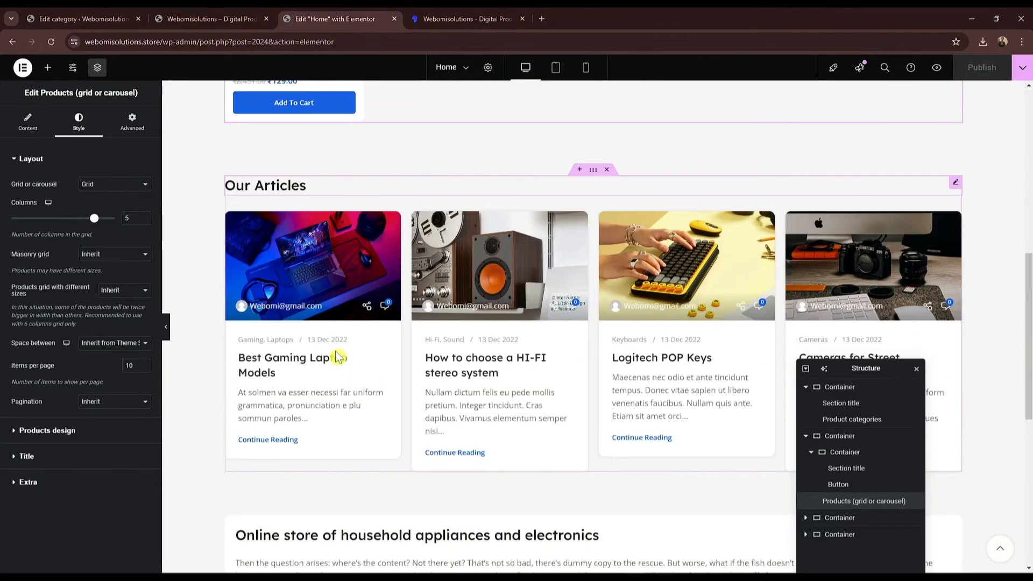
scroll(337, 356, up, 15)
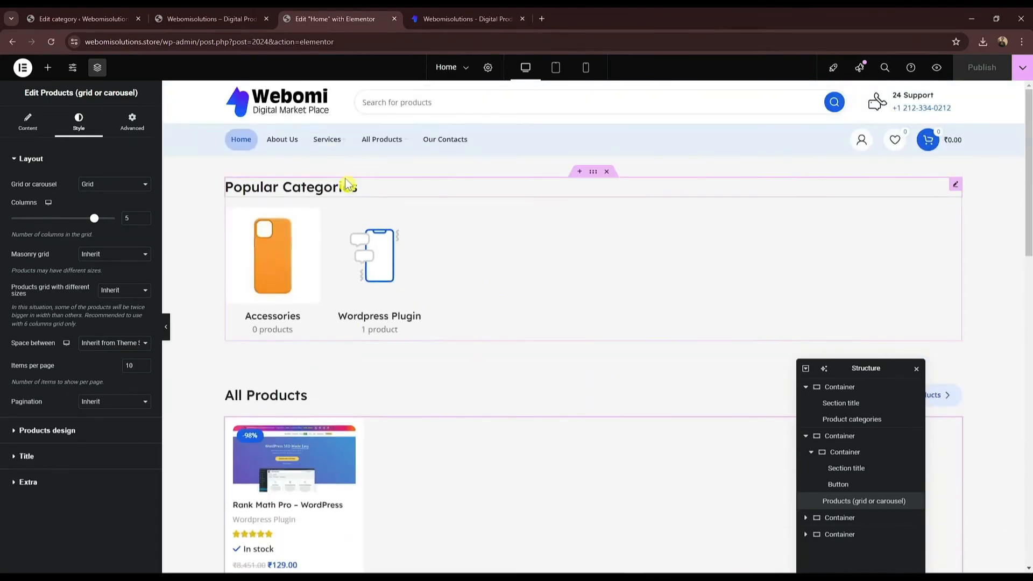
Step: Compare with the live site, then collapse the first two containers in the Structure outline
click(462, 19)
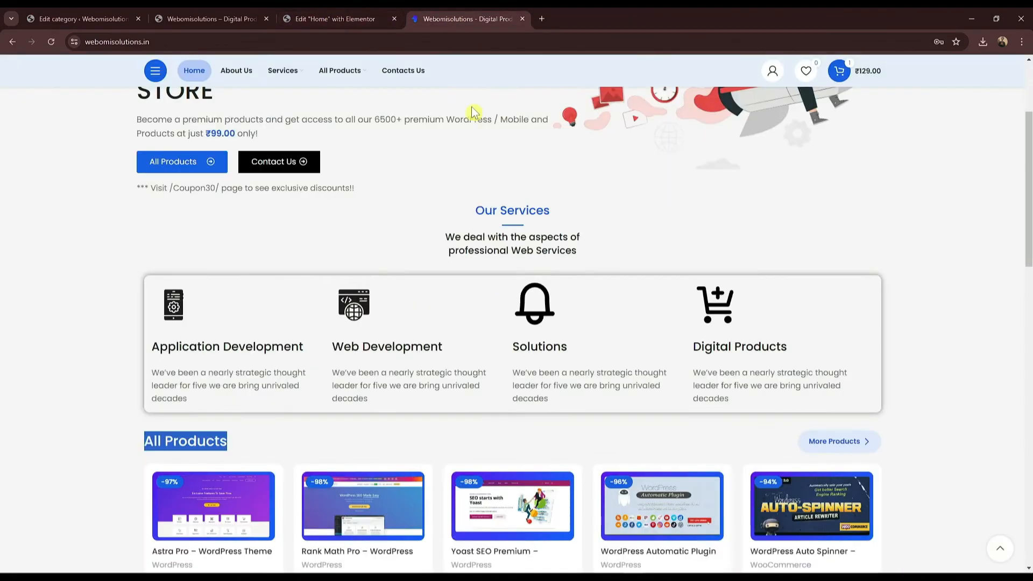
scroll(473, 108, up, 2)
scroll(381, 177, up, 2)
click(334, 19)
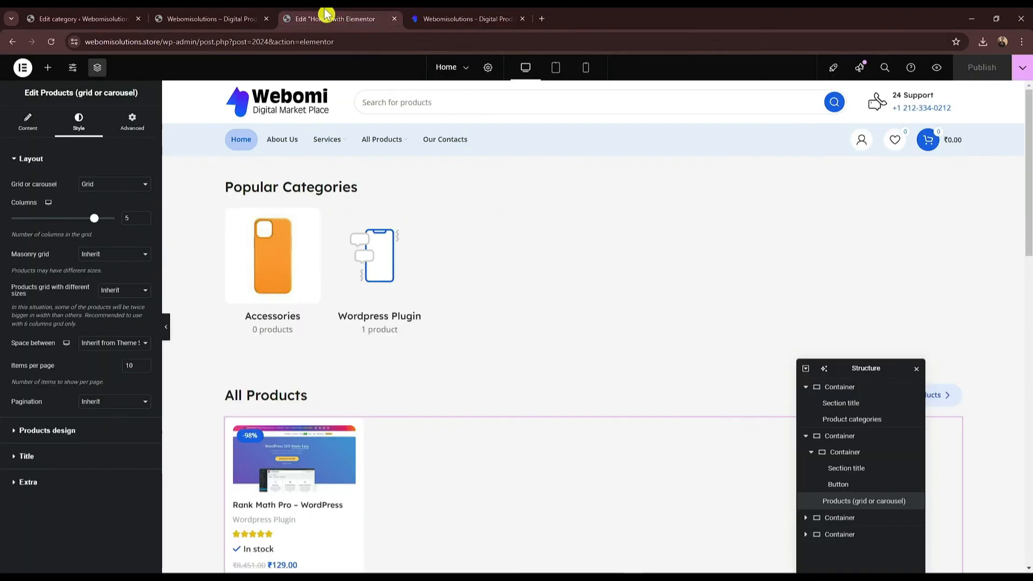
click(817, 392)
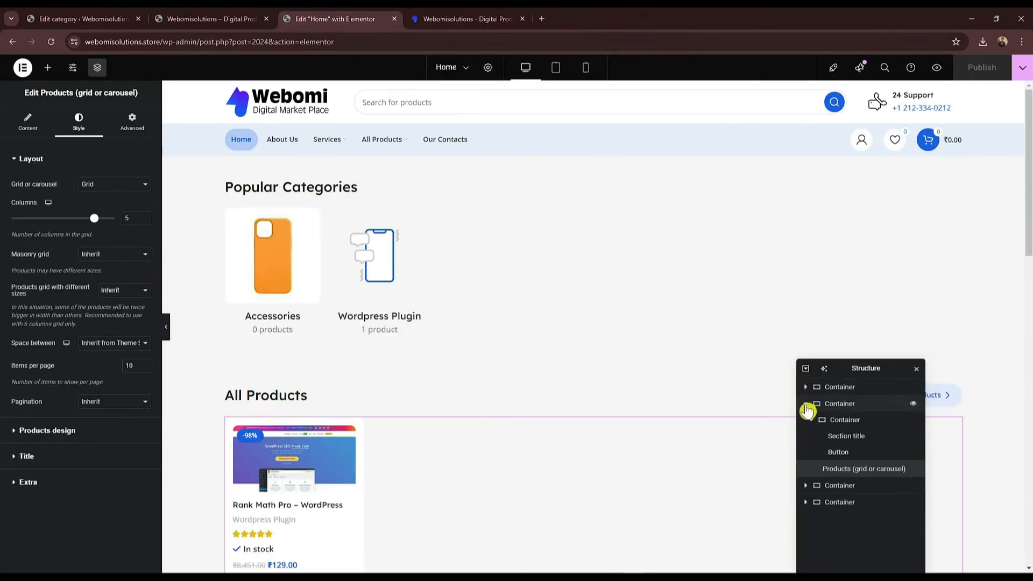
click(808, 411)
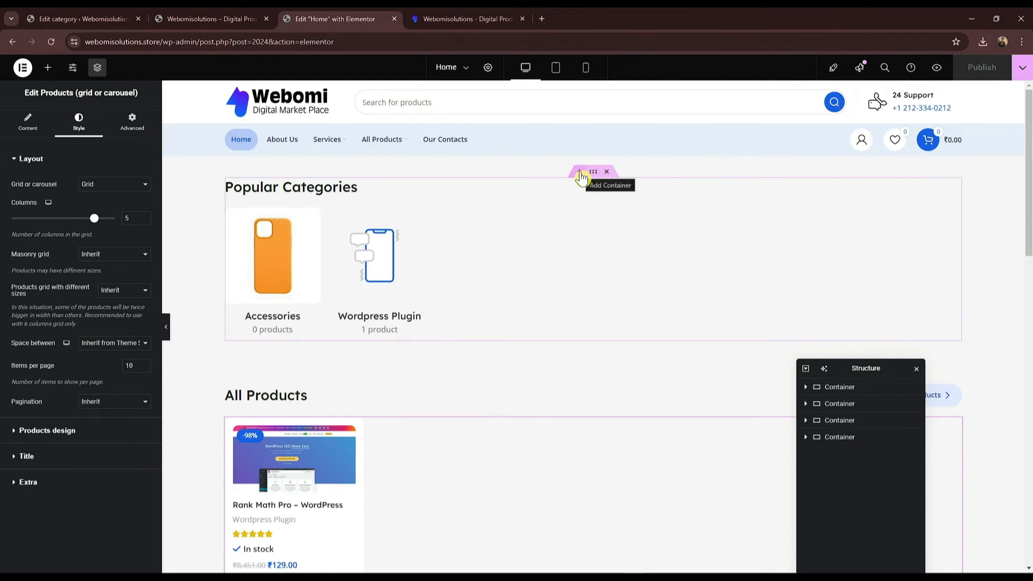
Step: Insert a two-column Flexbox container above Popular Categories, left column about 70% wide
click(580, 172)
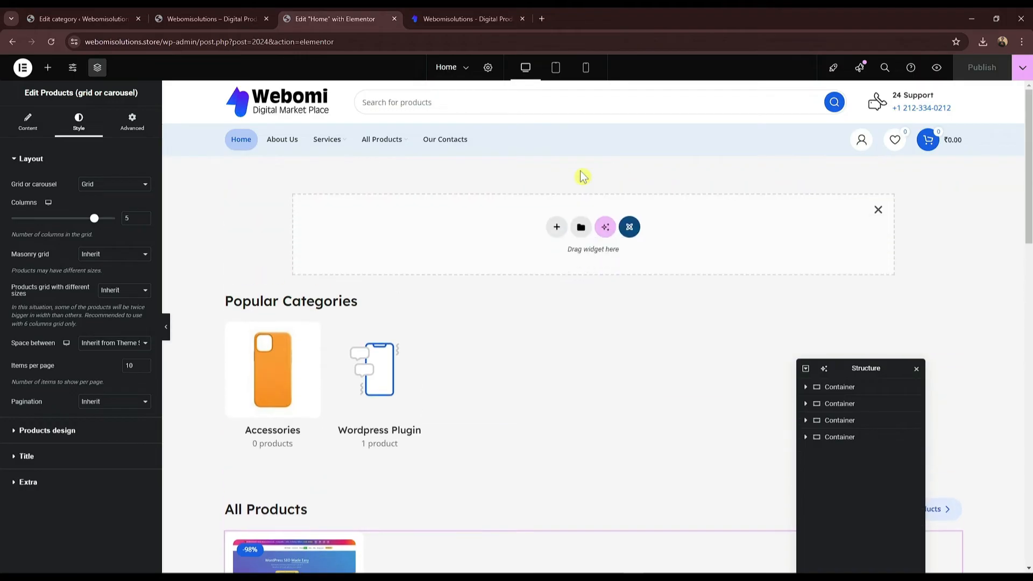
click(557, 227)
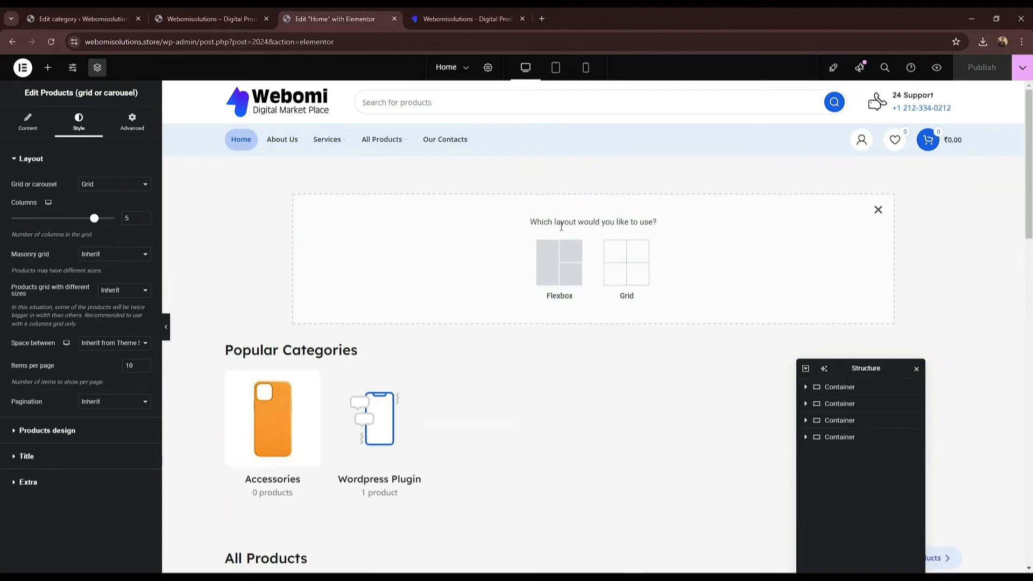
click(549, 276)
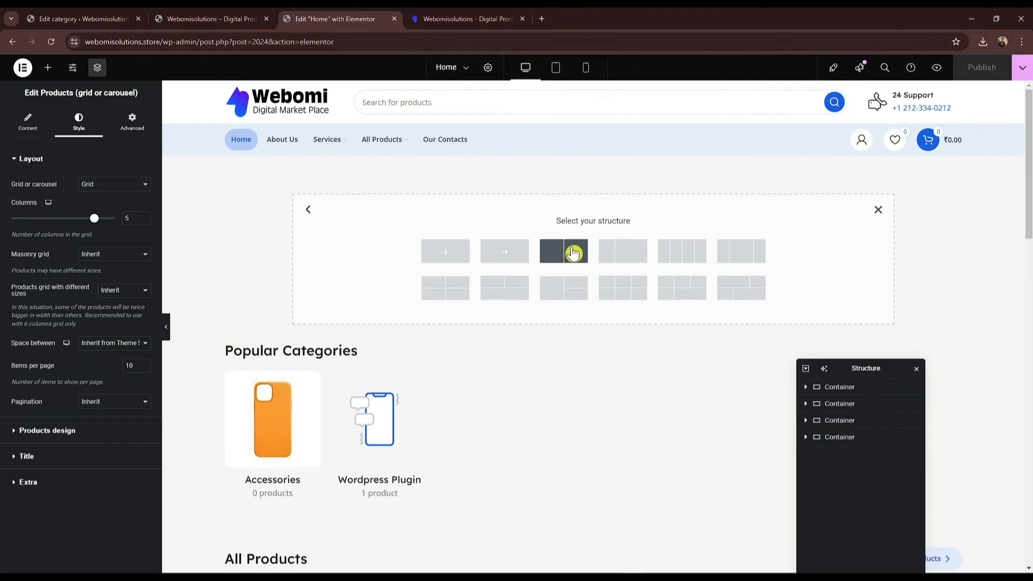
click(528, 15)
key(ctrl+shift+Tab)
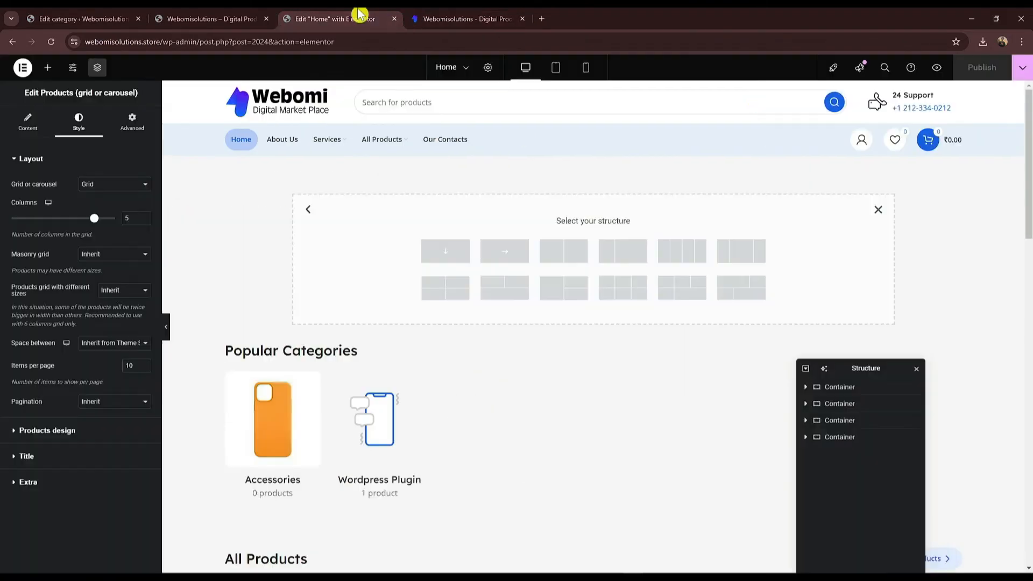
click(619, 255)
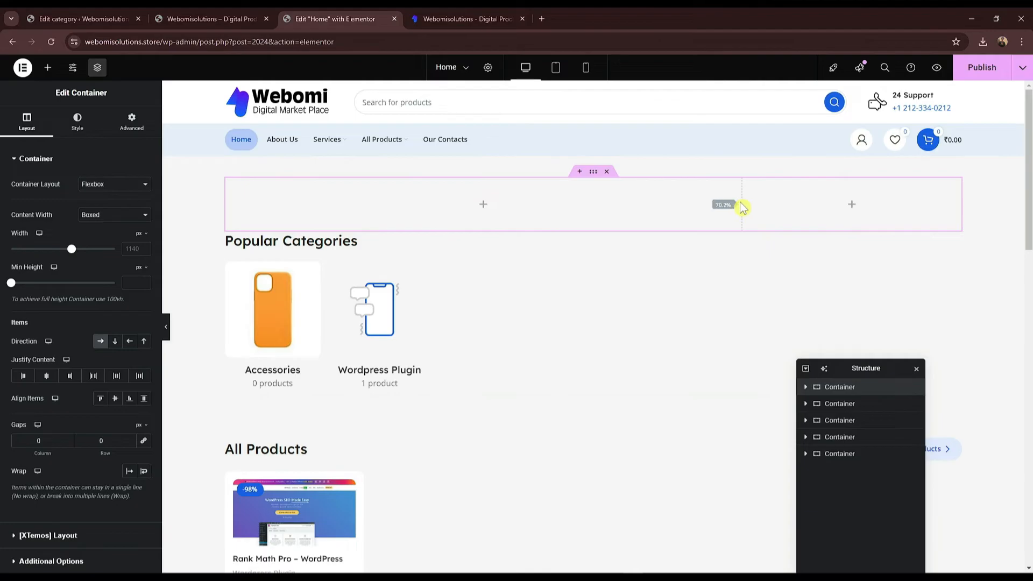
drag(741, 208, 739, 208)
Step: Save the rocket illustration from the live site and place it in the right column
click(486, 15)
right_click(788, 232)
click(812, 252)
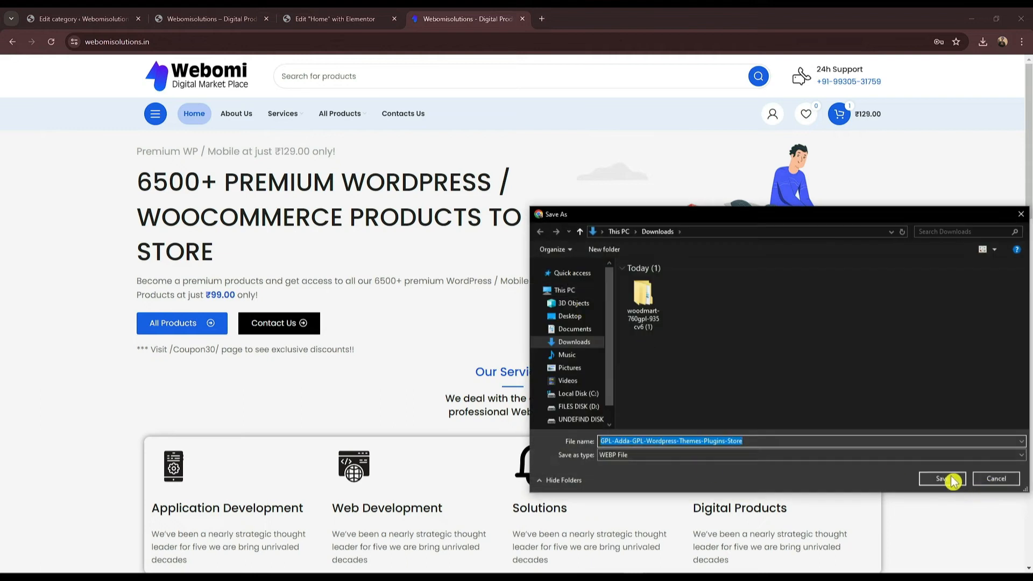
click(941, 479)
click(334, 19)
drag(965, 65, 856, 214)
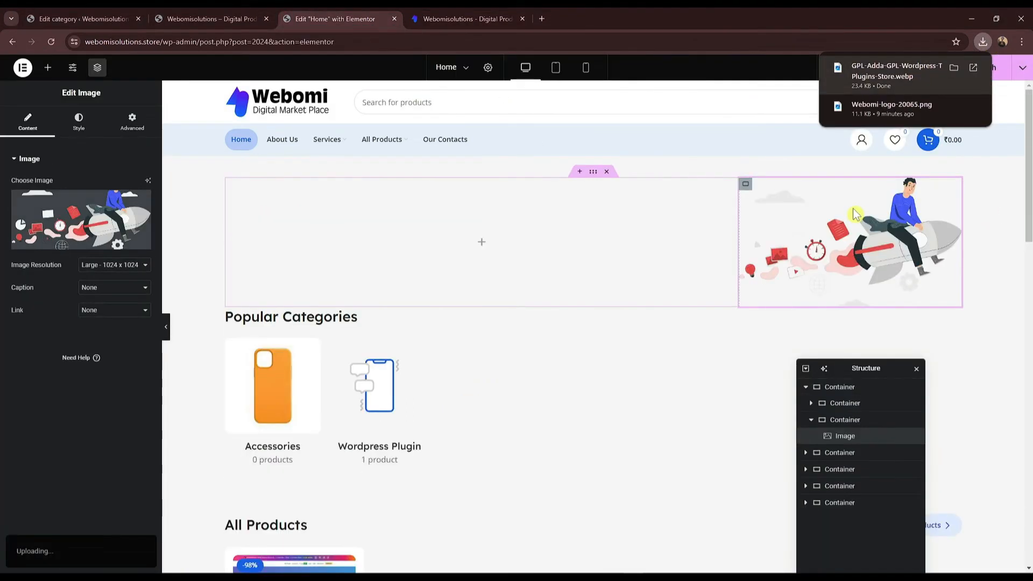
click(477, 18)
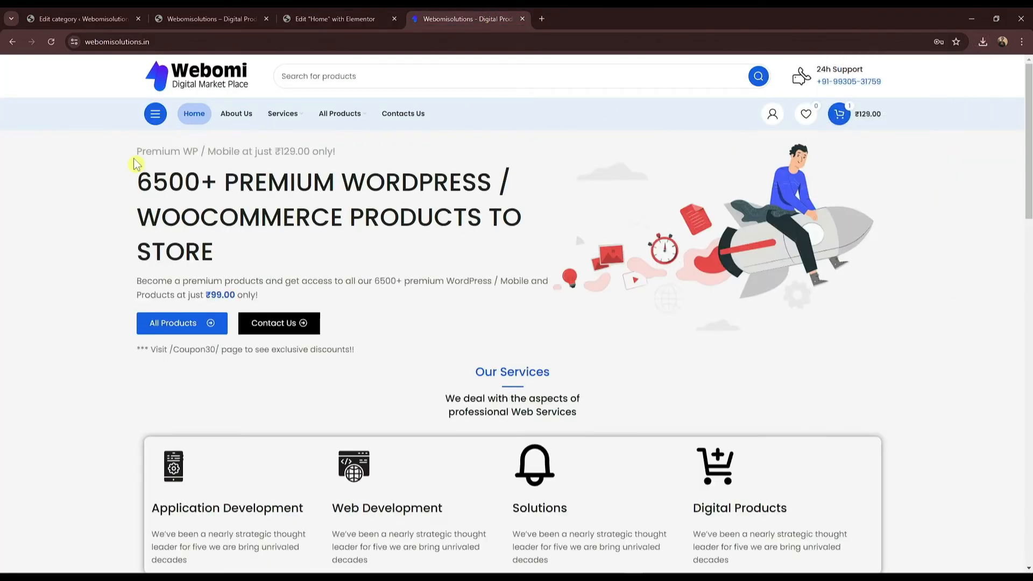
click(333, 18)
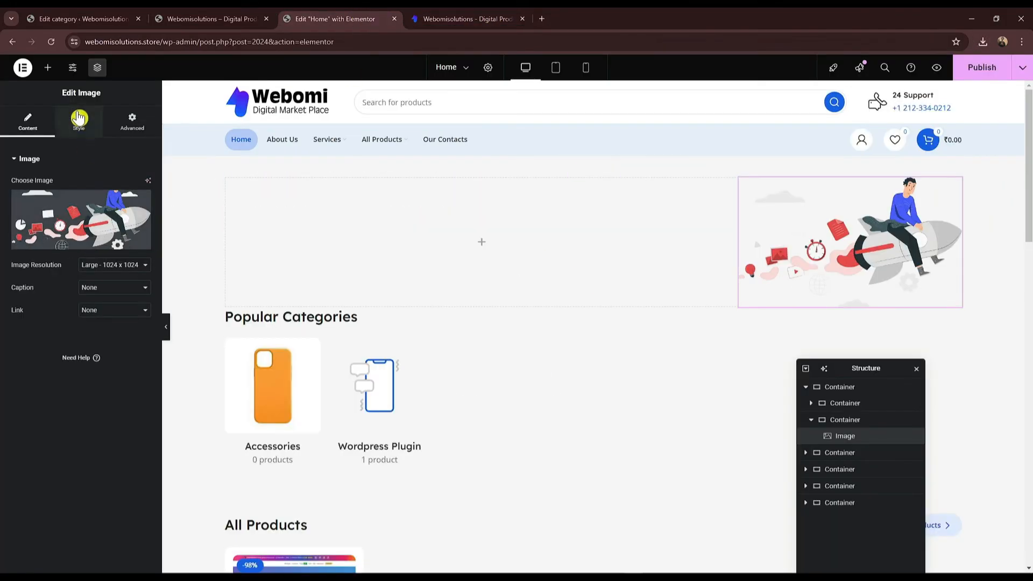
Step: Search the widgets for 'title' and drop a Section title into the left column
click(49, 67)
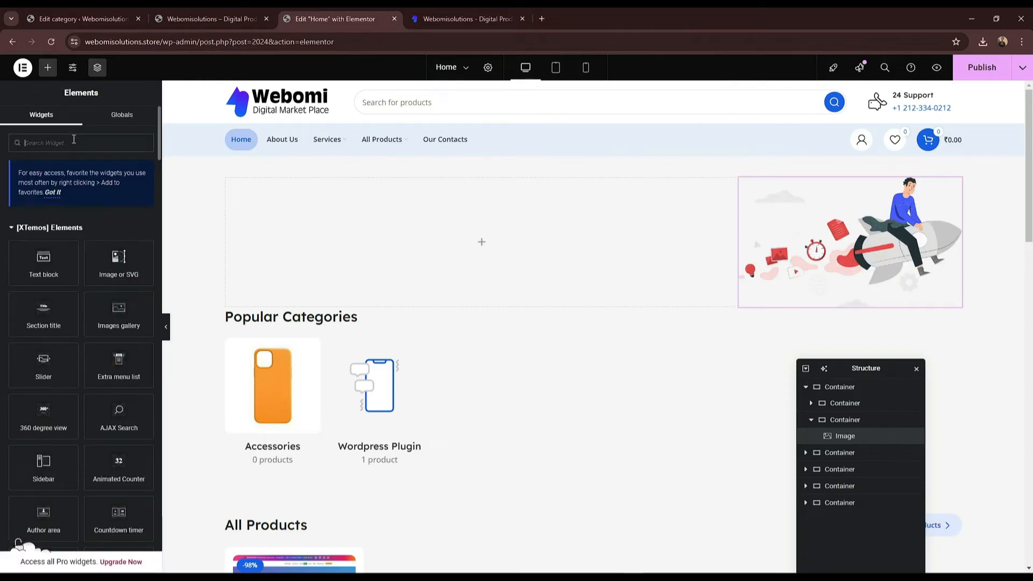
click(74, 139)
text(head)
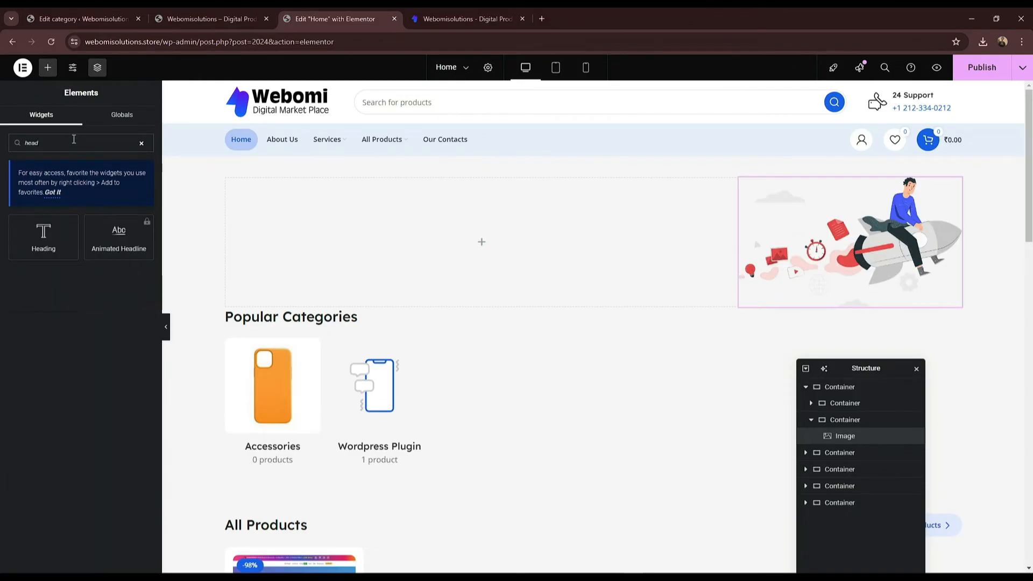
key(BackSpace)
key(BackSpace)
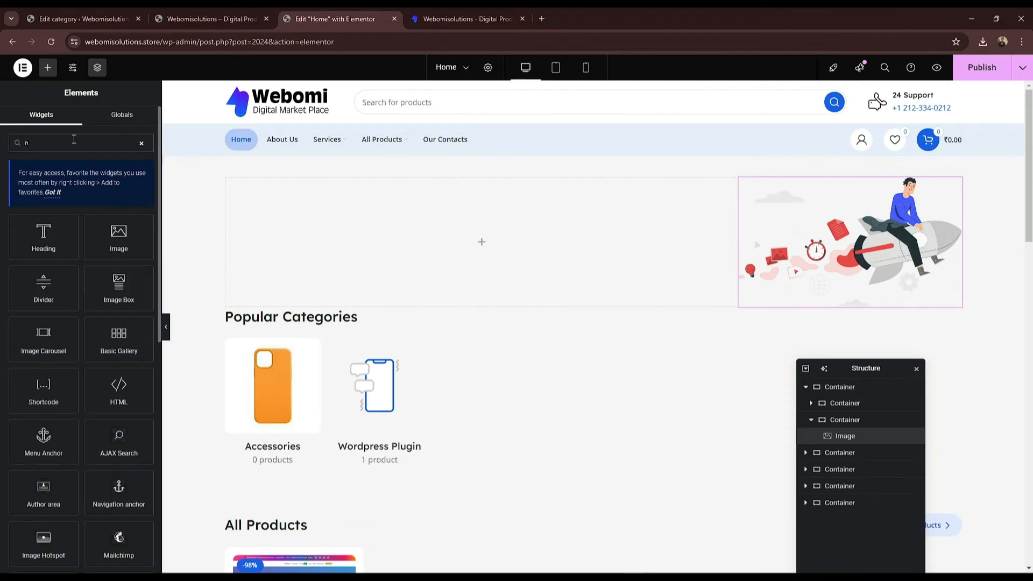
text(su)
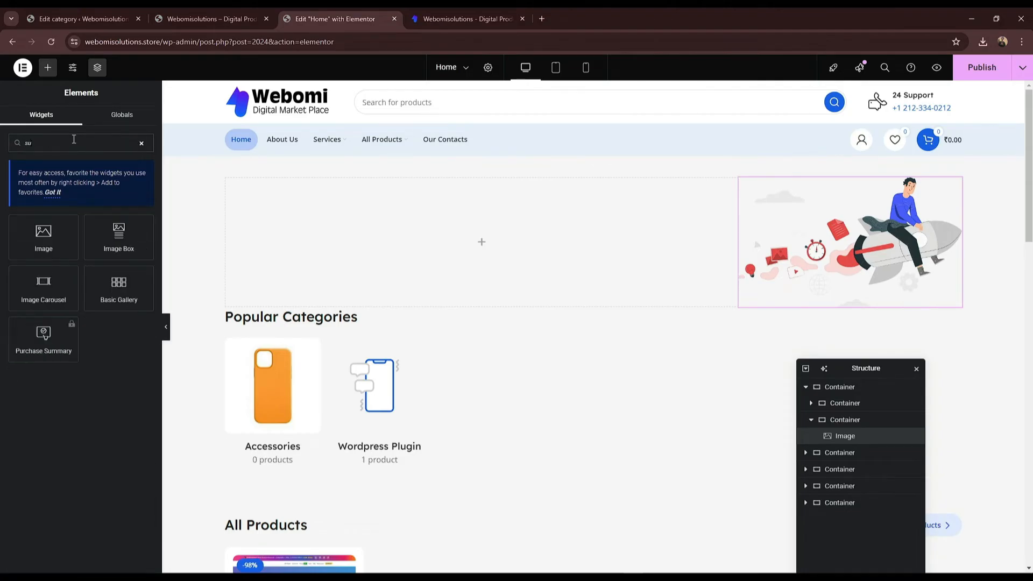
key(BackSpace)
key(BackSpace)
text(tit)
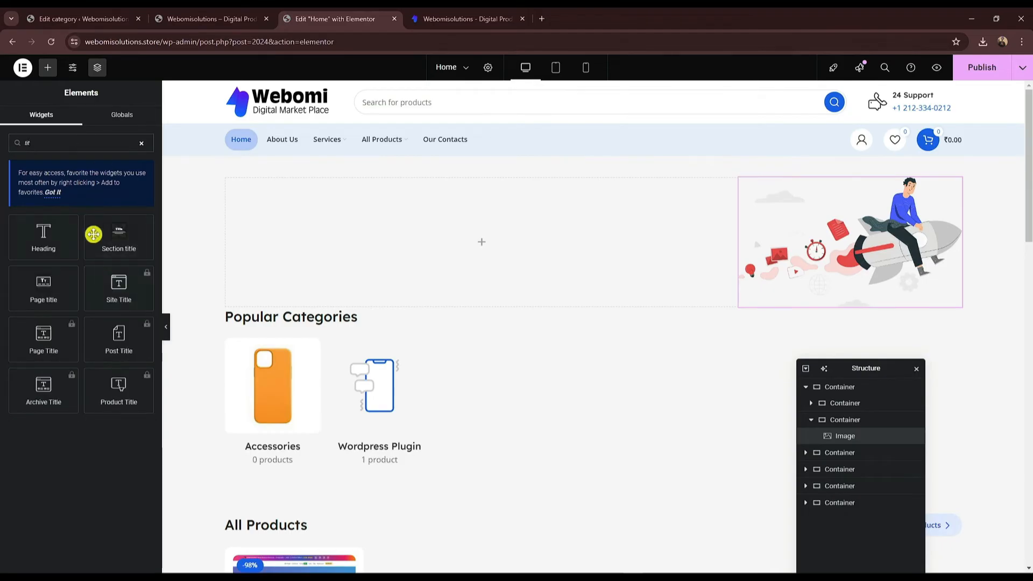
drag(121, 249, 479, 251)
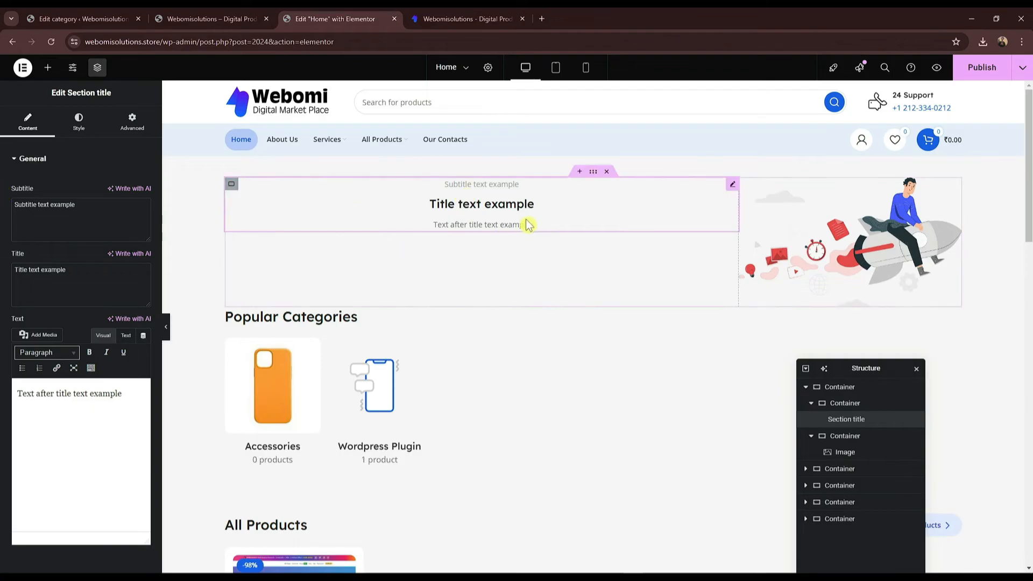
click(65, 130)
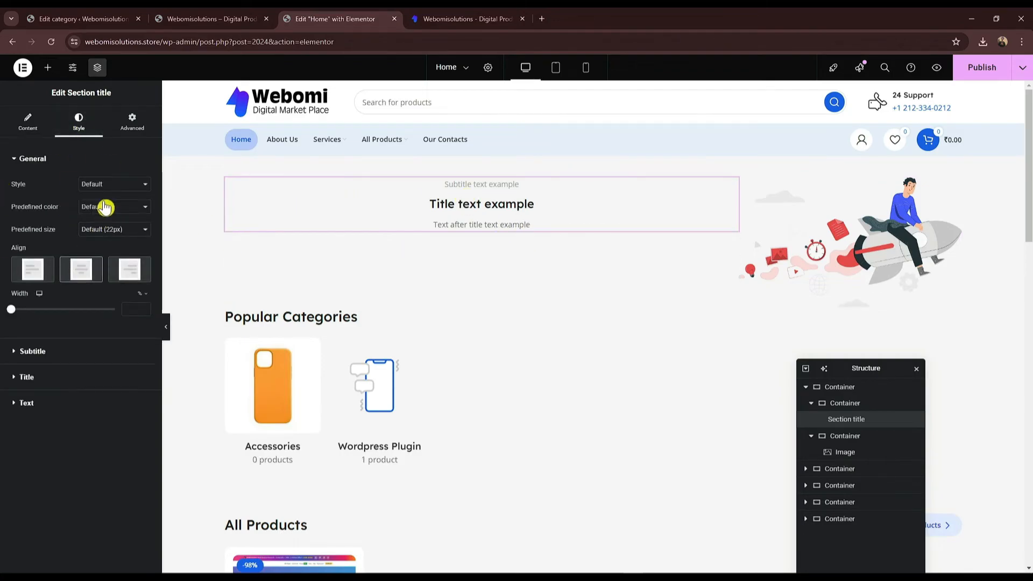
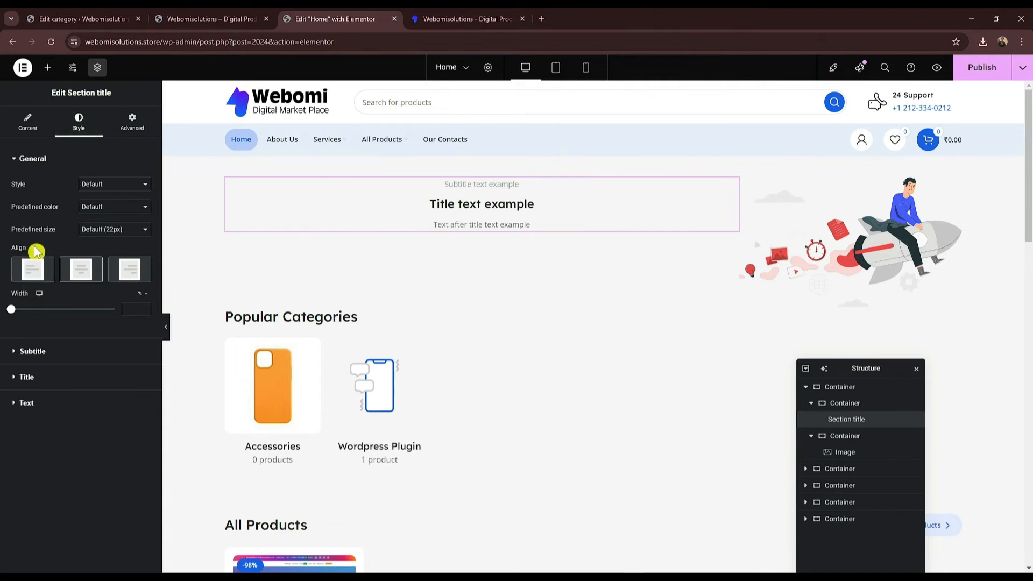
Step: Left-align the section title and paste the live site's subtitle into the Subtitle field
click(27, 278)
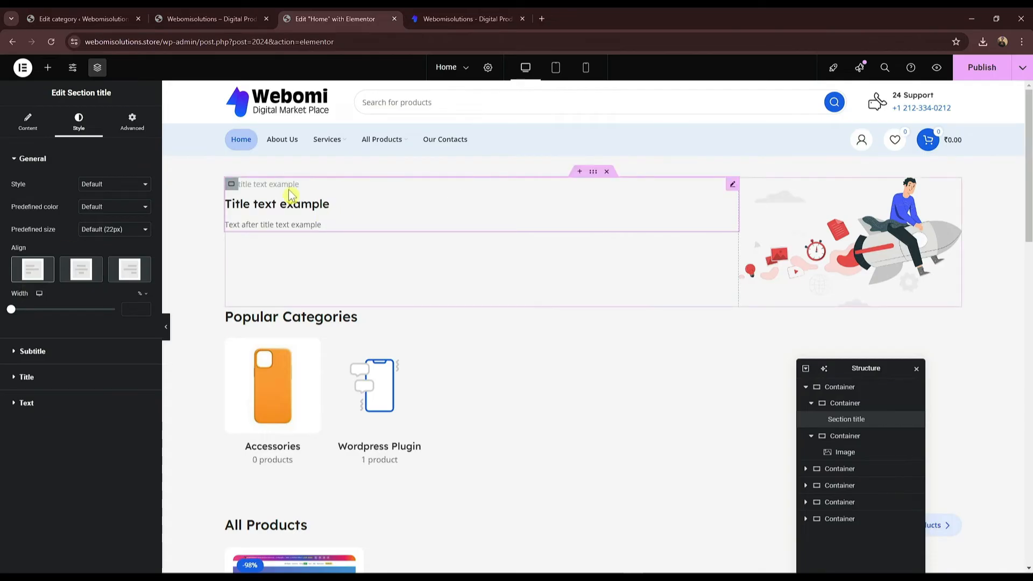
click(65, 354)
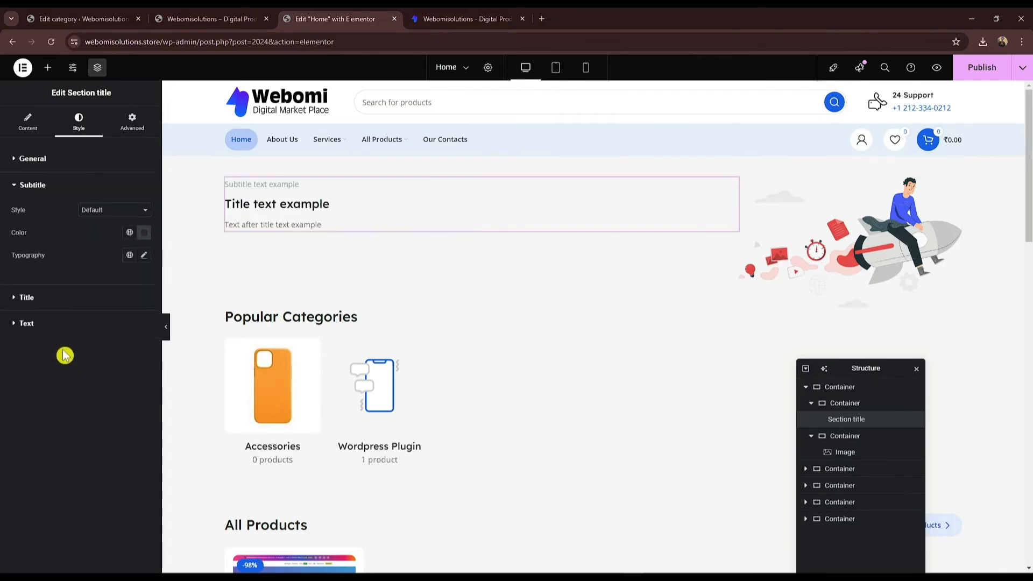
click(28, 122)
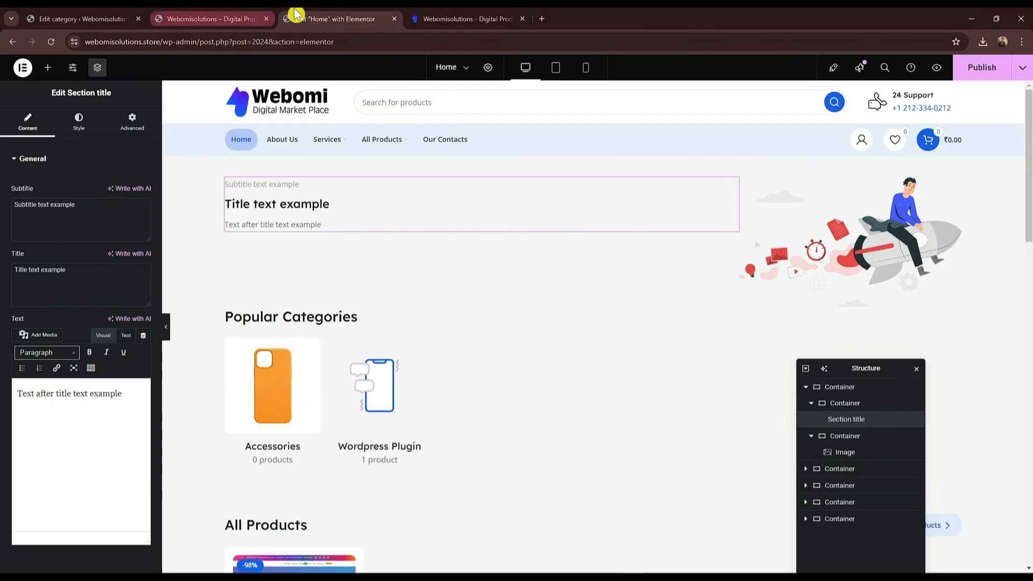
click(467, 19)
triple_click(275, 161)
key(ctrl+c)
click(350, 19)
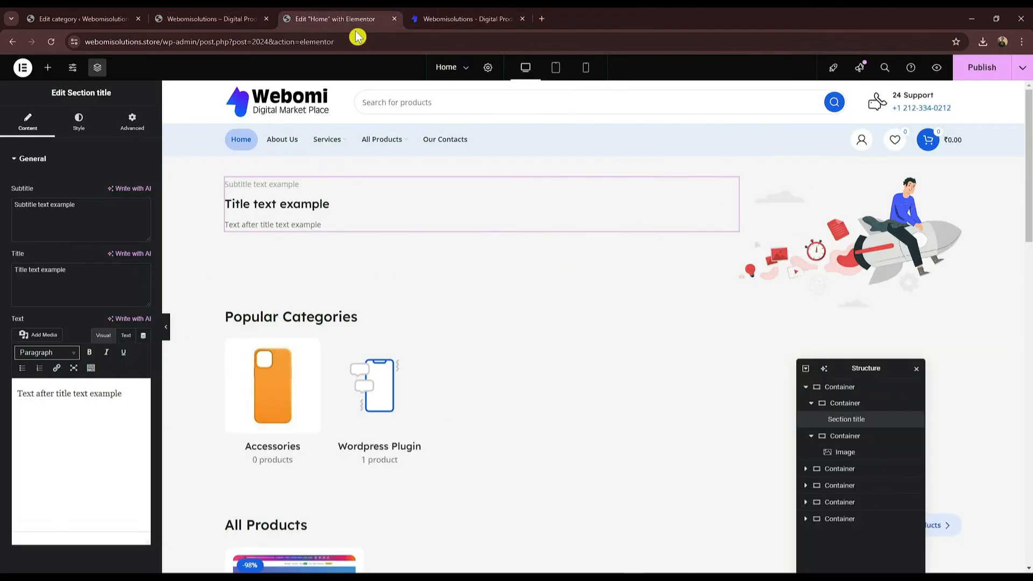
click(78, 205)
key(ctrl+a)
key(ctrl+v)
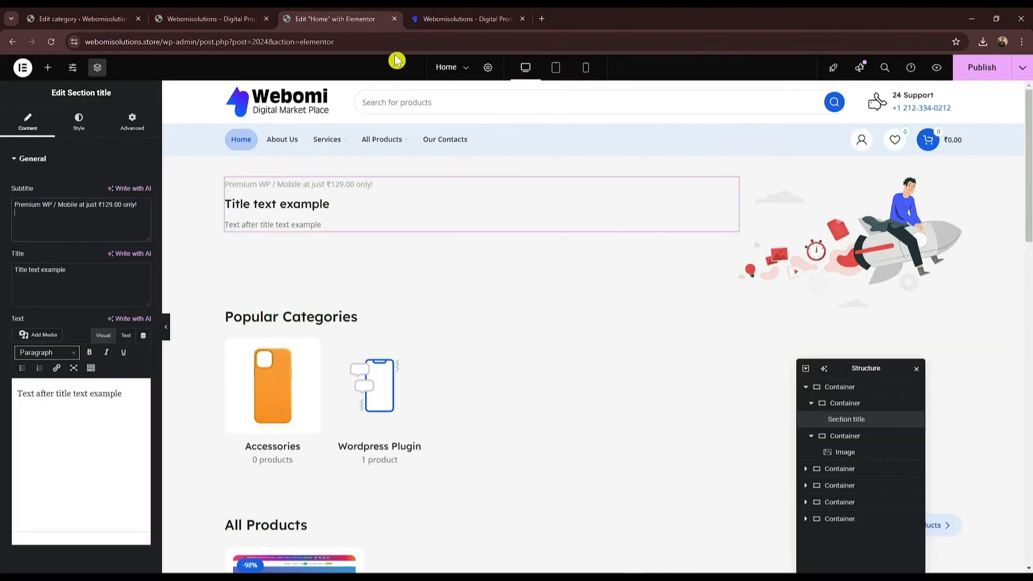
Step: Paste the live site's heading '6500+ PREMIUM WORDPRESS / WOOCOMMERCE PRODUCTS TO STORE' into the Title field
click(468, 19)
triple_click(239, 190)
drag(239, 190, 230, 253)
key(ctrl+c)
click(339, 19)
key(ctrl+v)
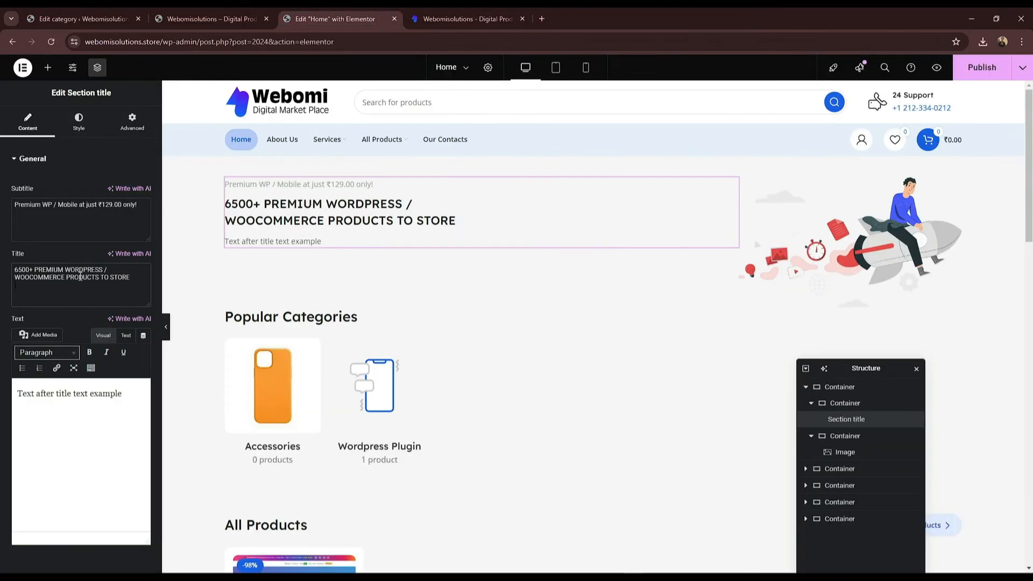
Step: Replace the placeholder paragraph with the live site's hero description text
click(468, 19)
click(227, 281)
triple_click(226, 281)
key(ctrl+c)
click(327, 17)
key(ctrl+a)
key(ctrl+v)
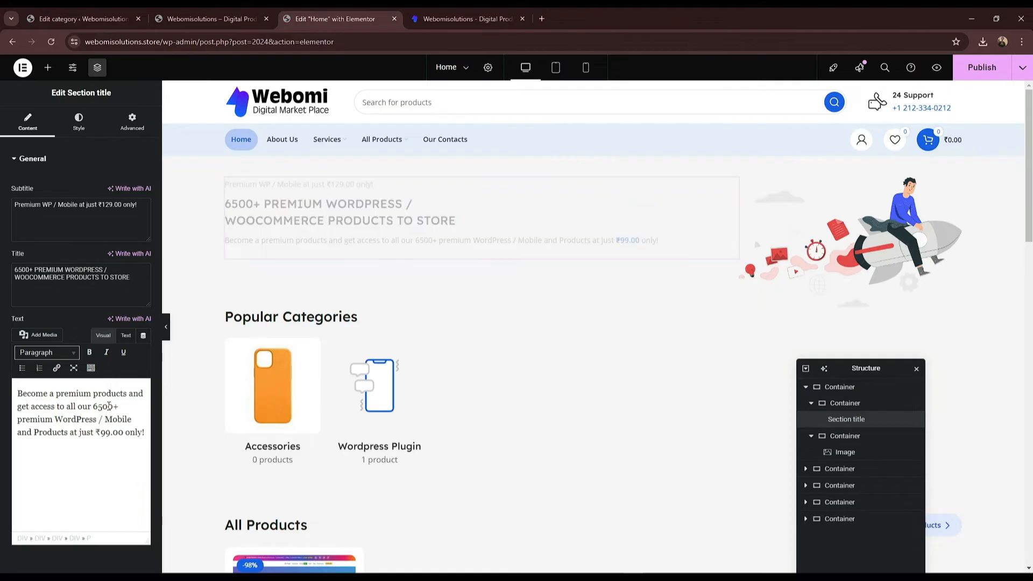
click(468, 19)
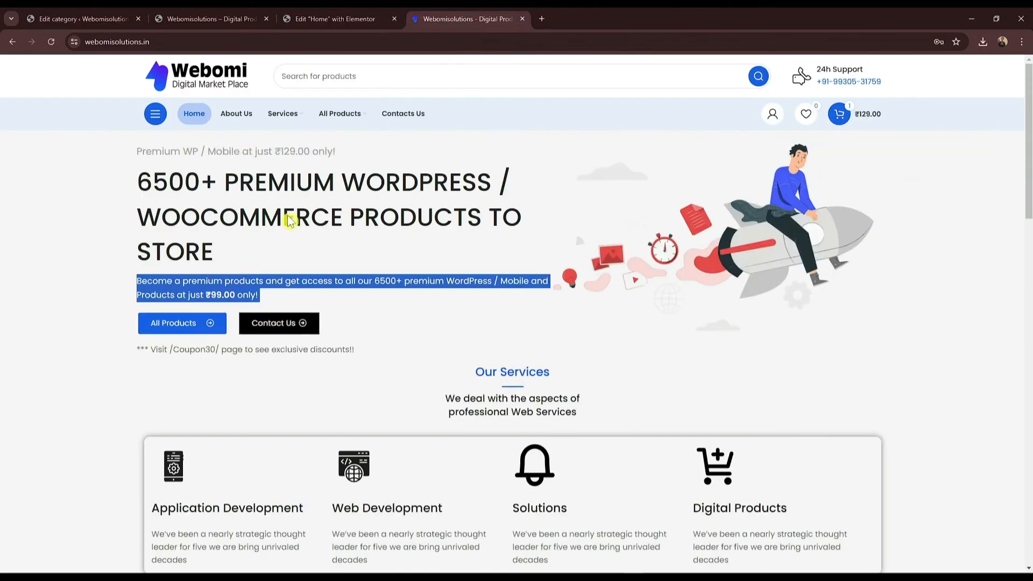
click(335, 18)
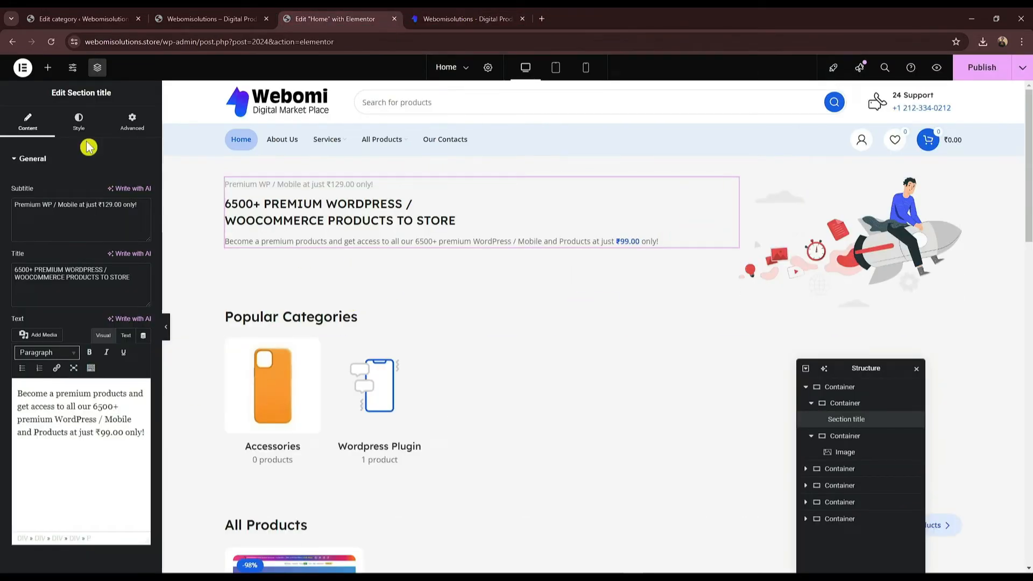
click(80, 125)
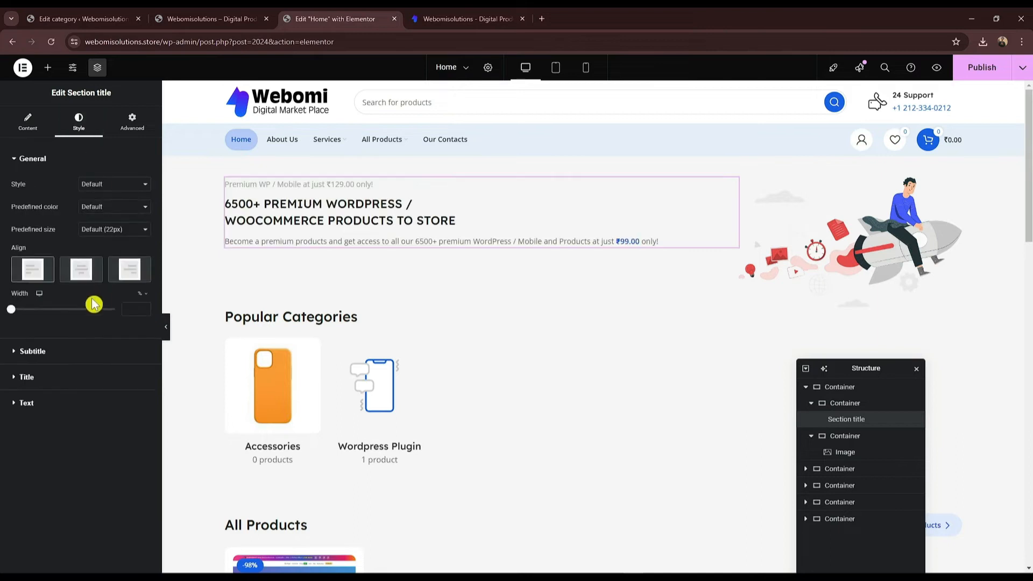
Step: Make the section title an h2 heading, leaving the highlight style at Default
click(59, 375)
click(136, 287)
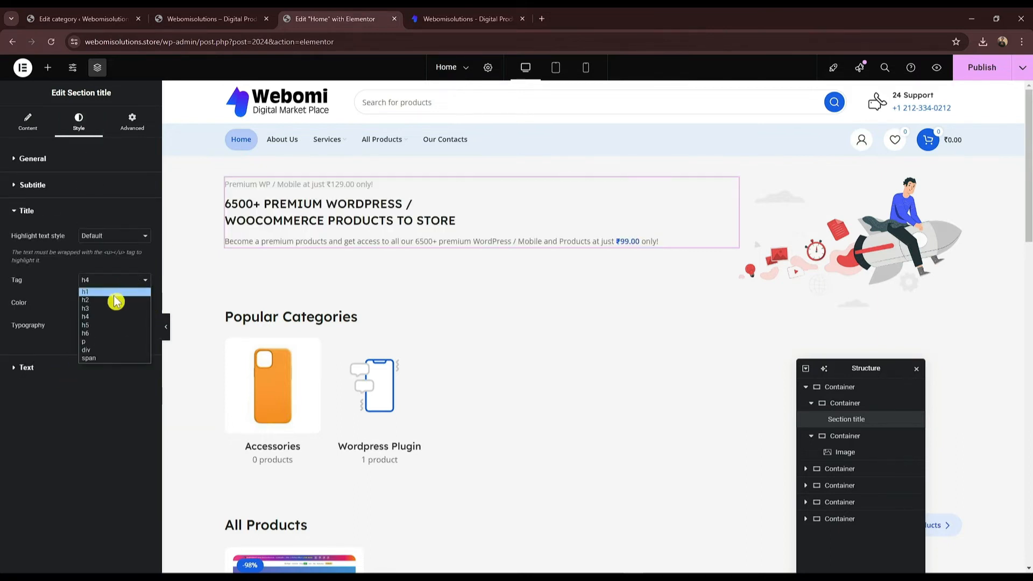
click(100, 300)
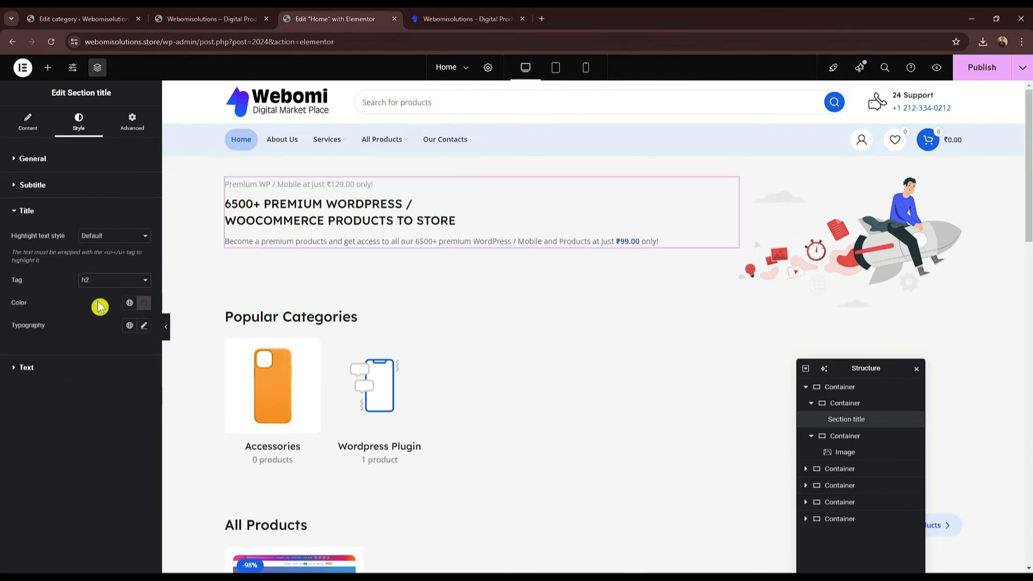
click(100, 236)
click(123, 256)
click(125, 237)
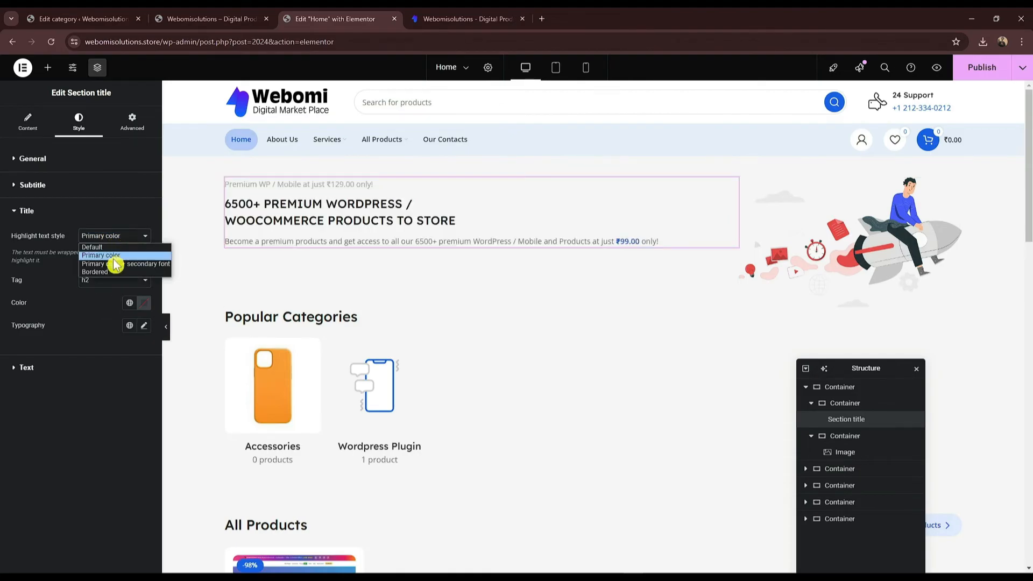
click(116, 255)
click(134, 226)
click(89, 245)
Step: Keep the section title style and predefined colour at Default after trying Simple and Bordered
click(71, 159)
click(100, 185)
click(127, 192)
click(127, 188)
click(129, 212)
click(117, 186)
click(117, 196)
click(113, 206)
click(114, 214)
Step: Set the predefined size to Extra Large (46px) and narrow the text column to about 46.8%
click(126, 232)
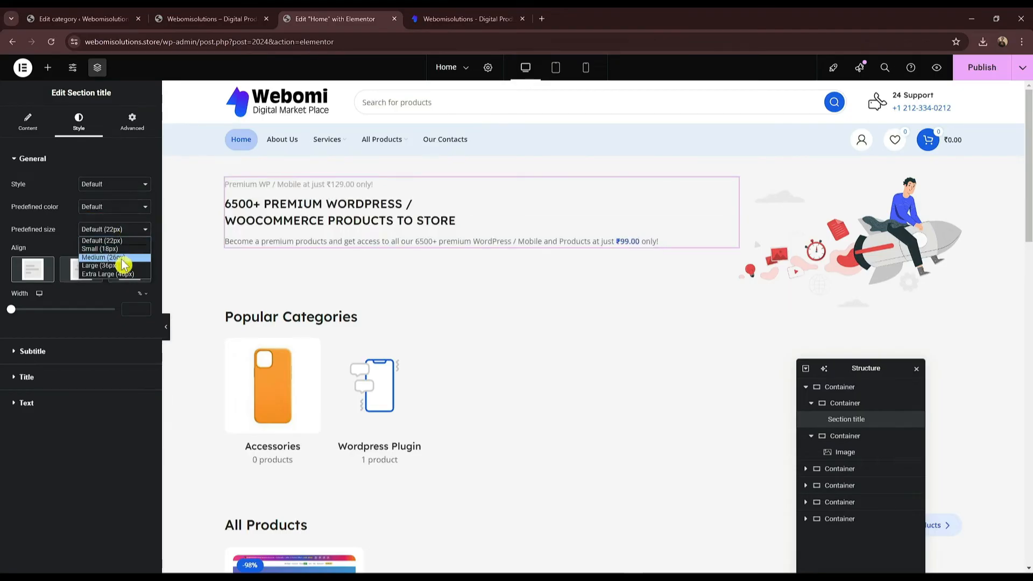
click(122, 267)
click(120, 231)
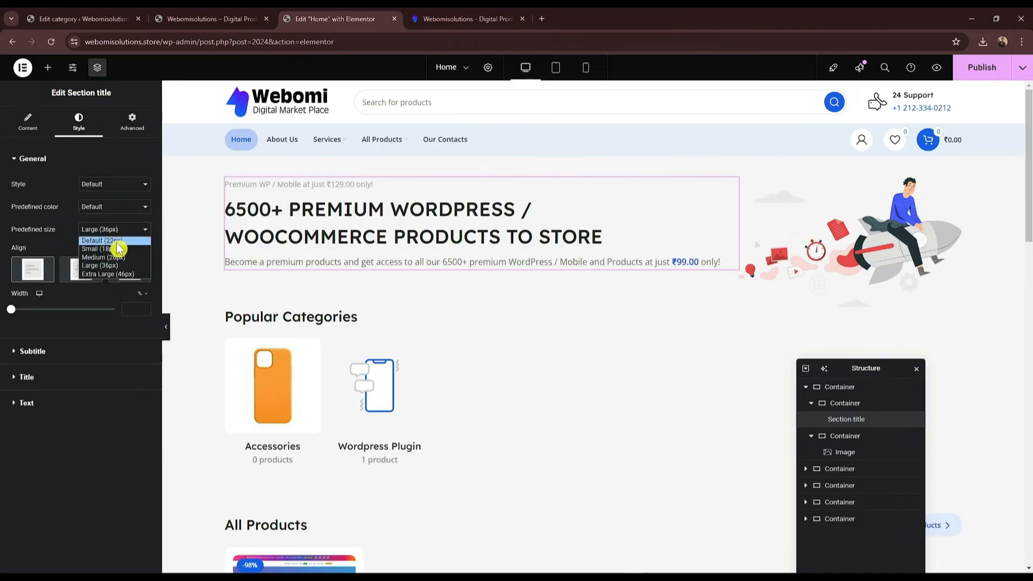
click(110, 267)
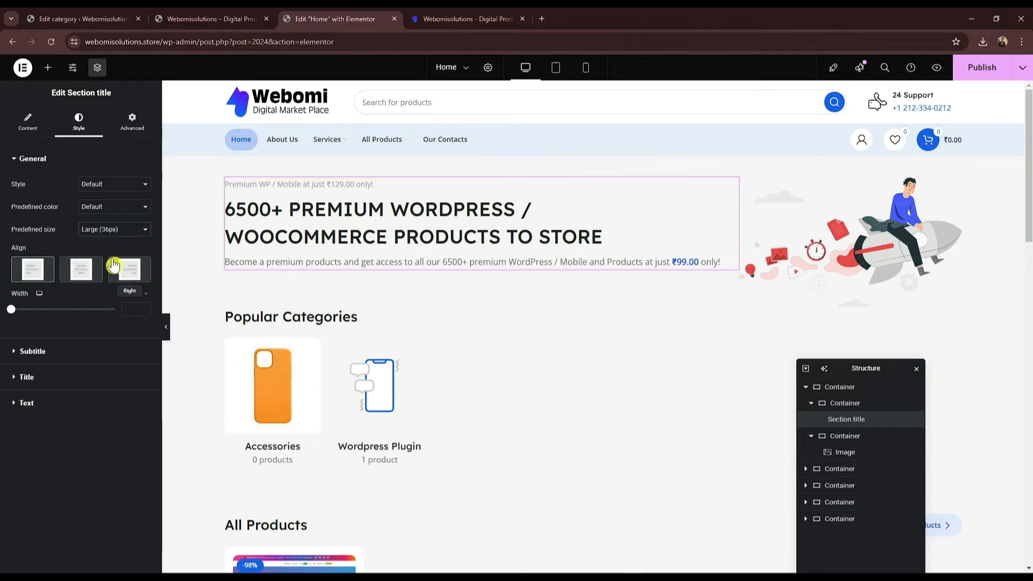
click(109, 232)
click(112, 268)
click(111, 231)
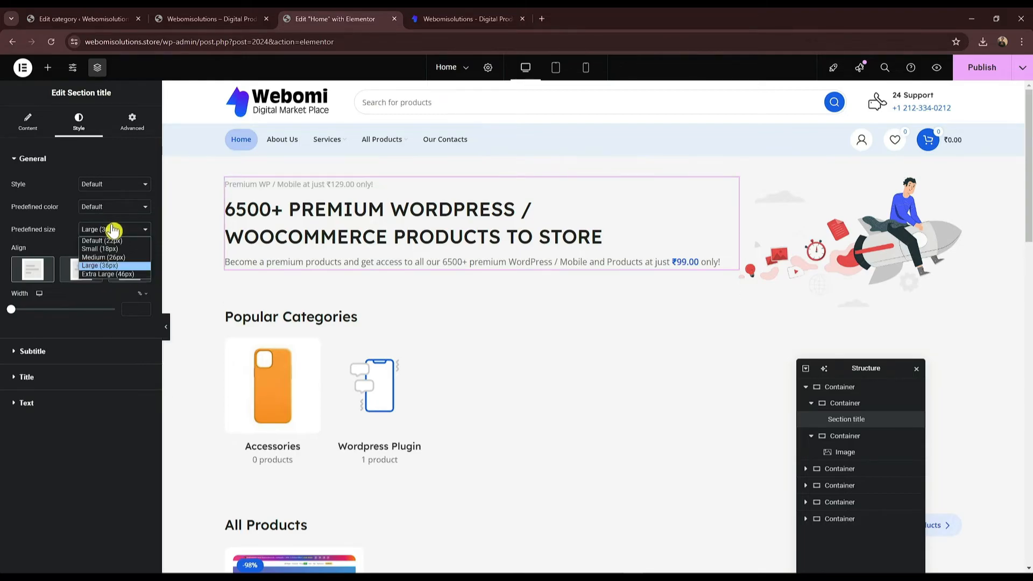
click(126, 275)
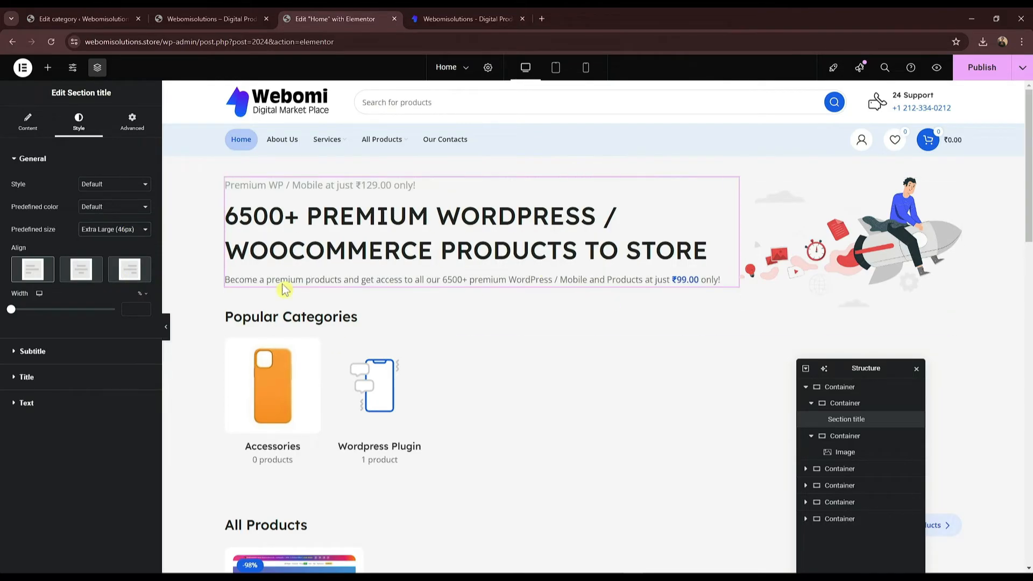
drag(735, 225, 620, 247)
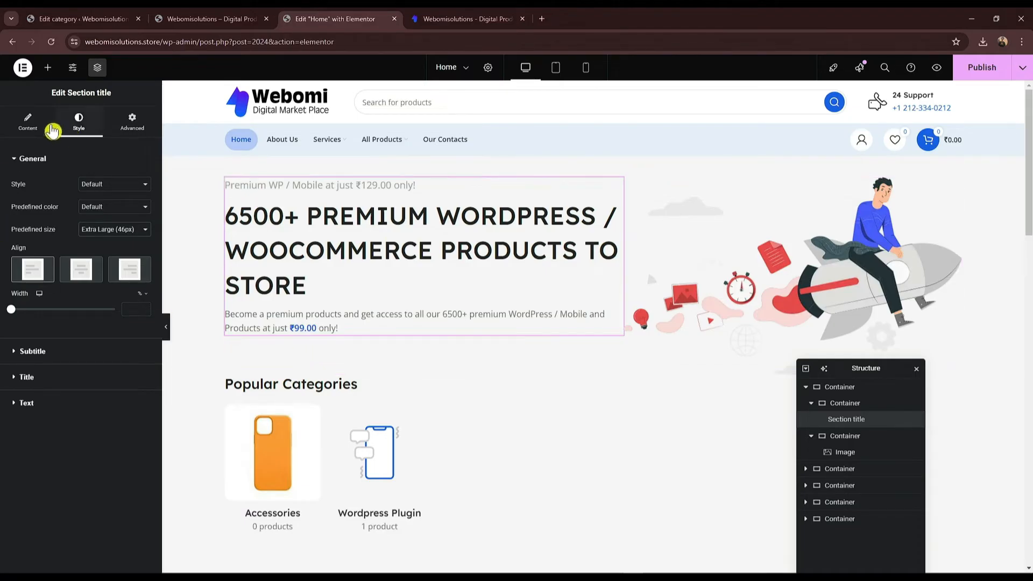
Step: Add a Button widget below the hero paragraph and duplicate it
click(27, 121)
click(47, 67)
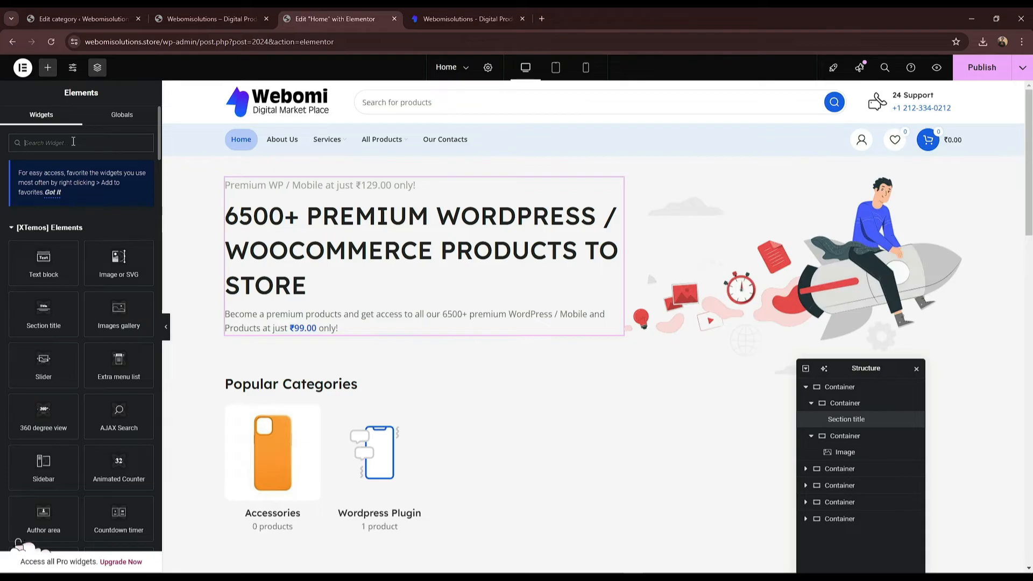
text(button)
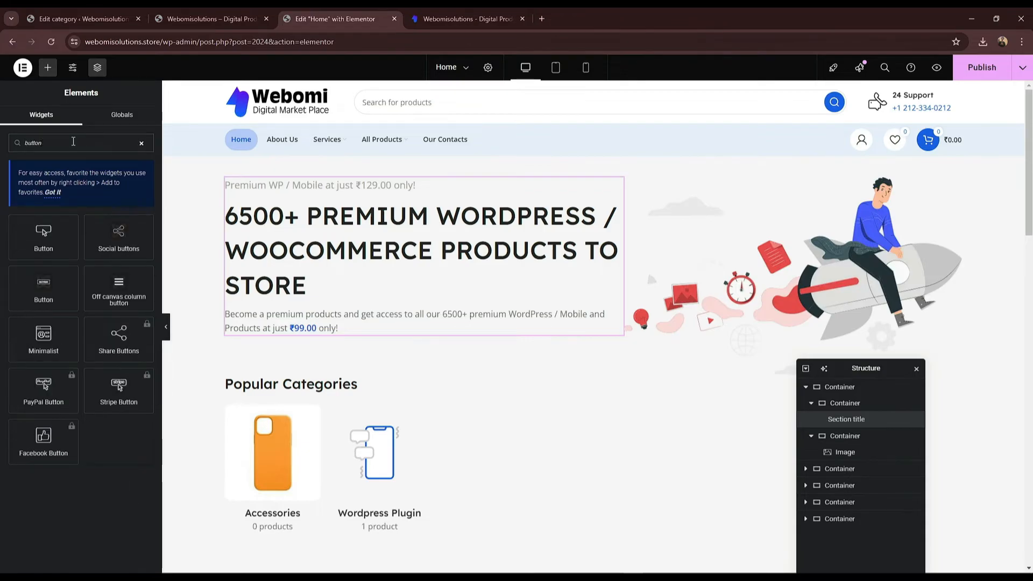
drag(46, 250, 279, 322)
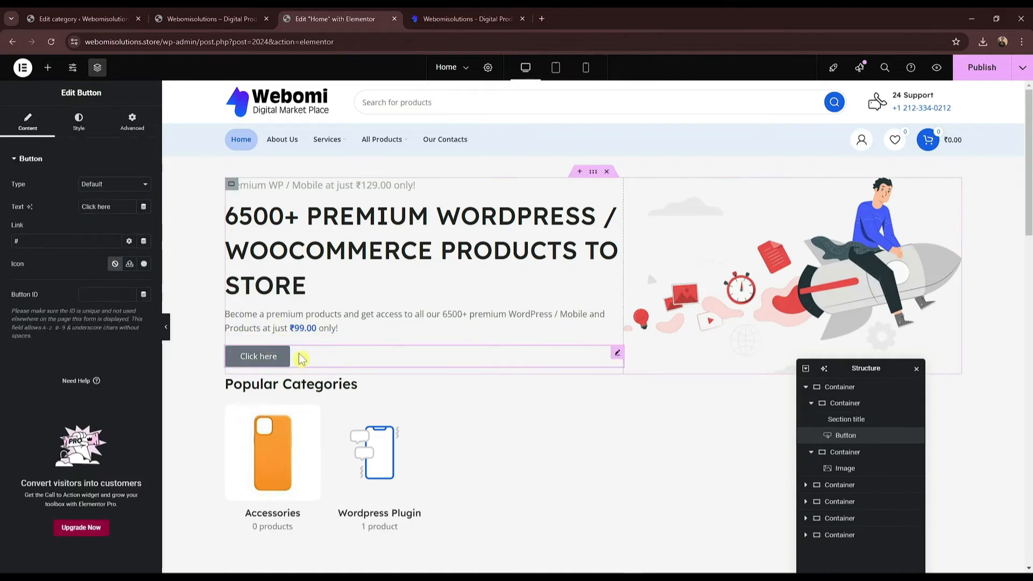
right_click(272, 354)
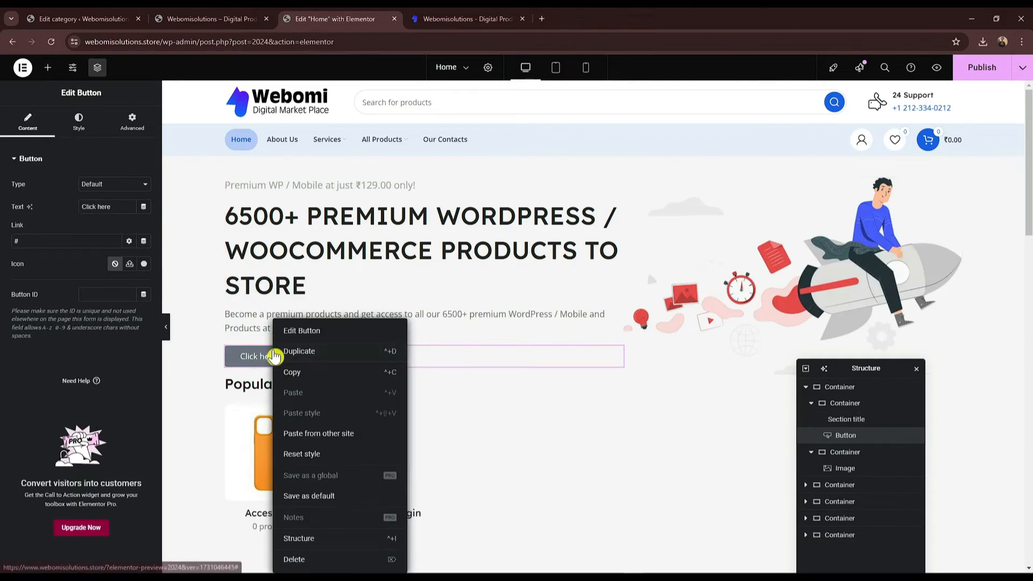
click(342, 361)
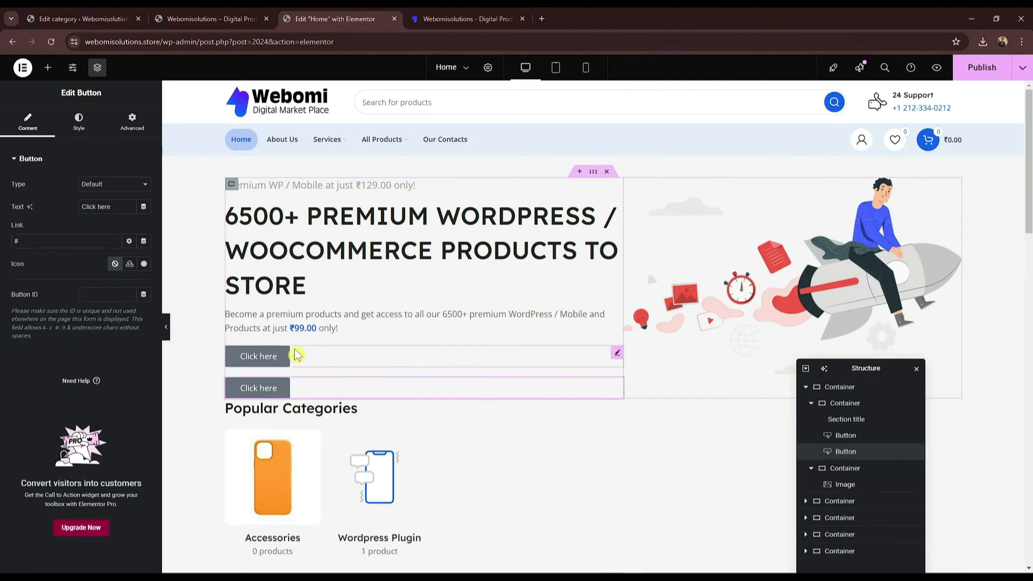
Step: Create a new inner container above the buttons and move both buttons into it
click(858, 404)
right_click(858, 411)
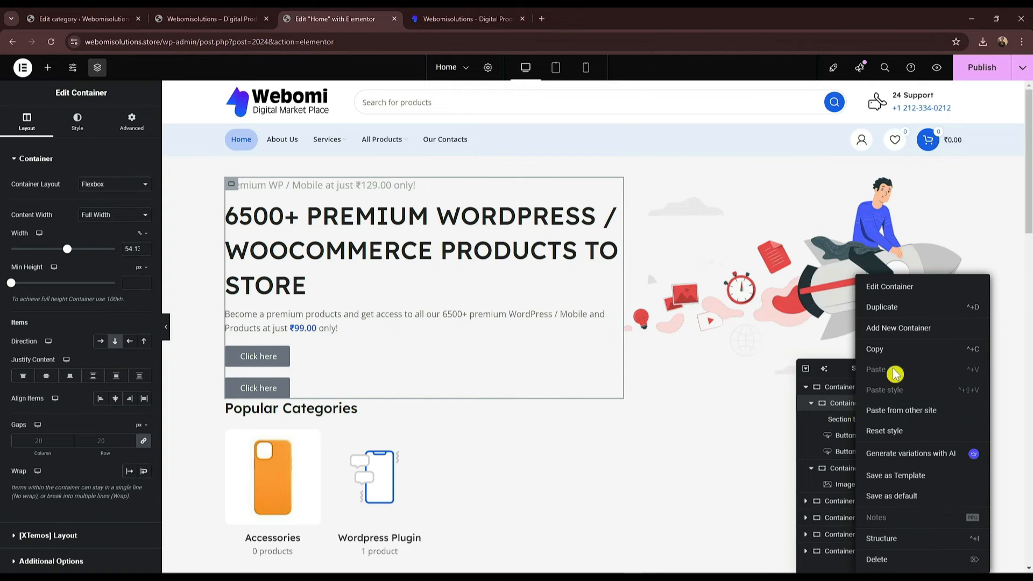
click(928, 327)
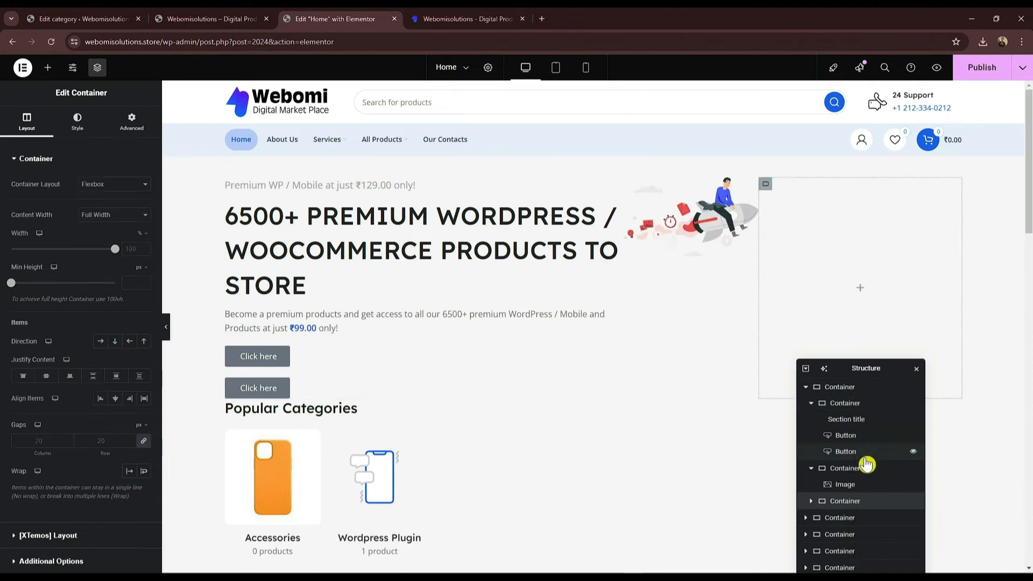
drag(858, 506, 863, 447)
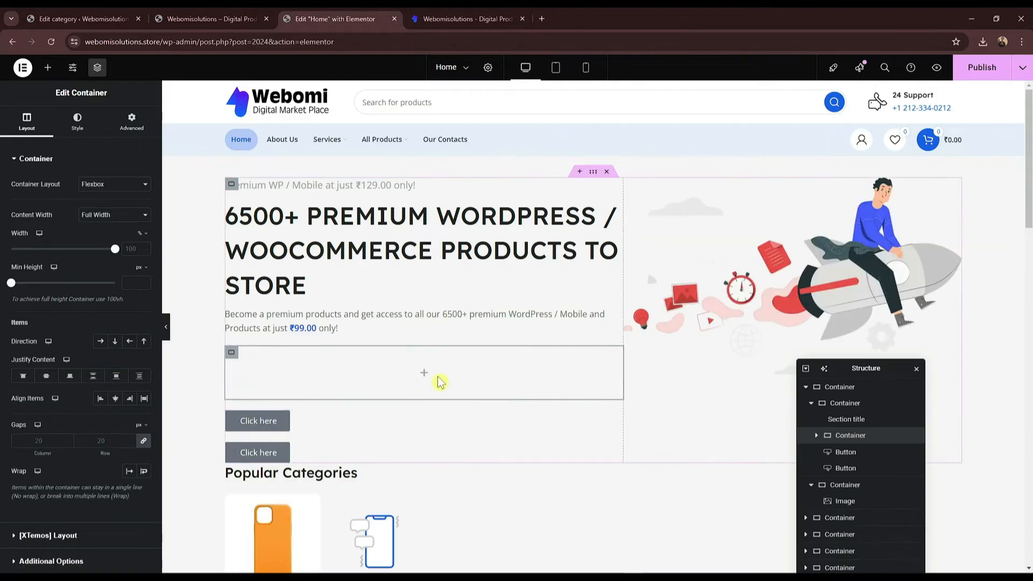
drag(274, 423, 378, 362)
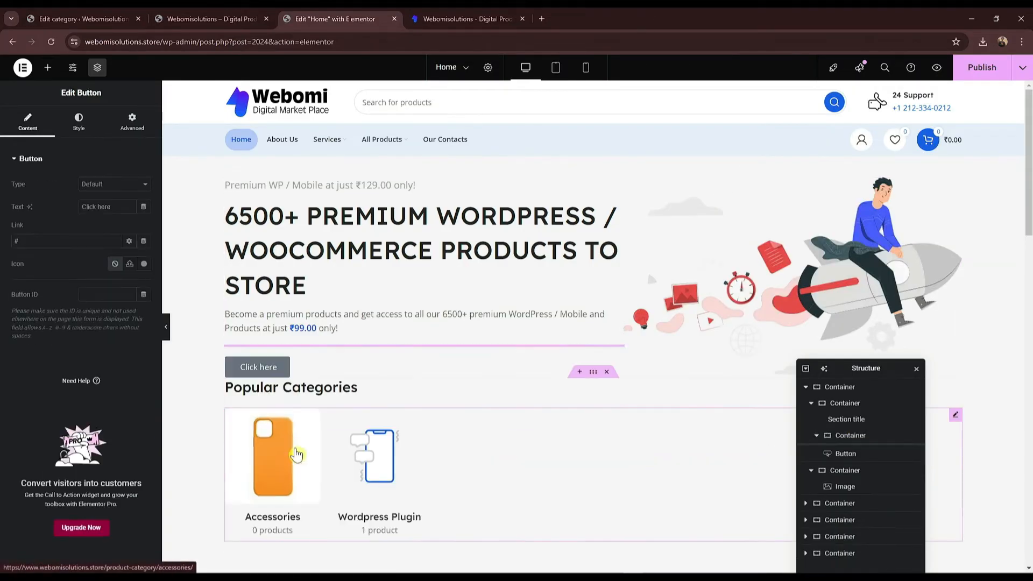
drag(290, 387, 303, 367)
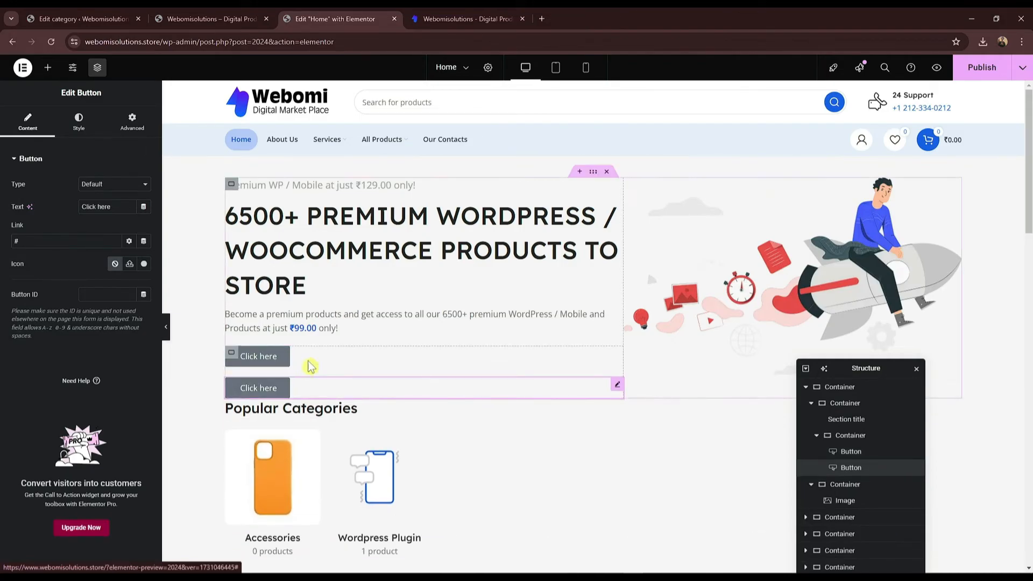
Step: Set the inner container's Direction to Row – horizontal so the buttons sit side by side
click(869, 439)
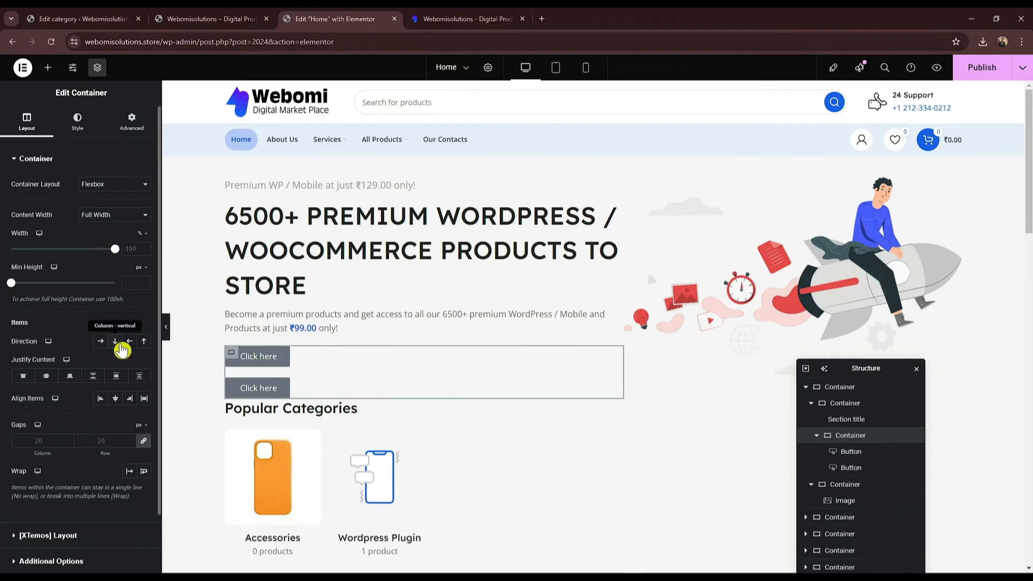
click(81, 137)
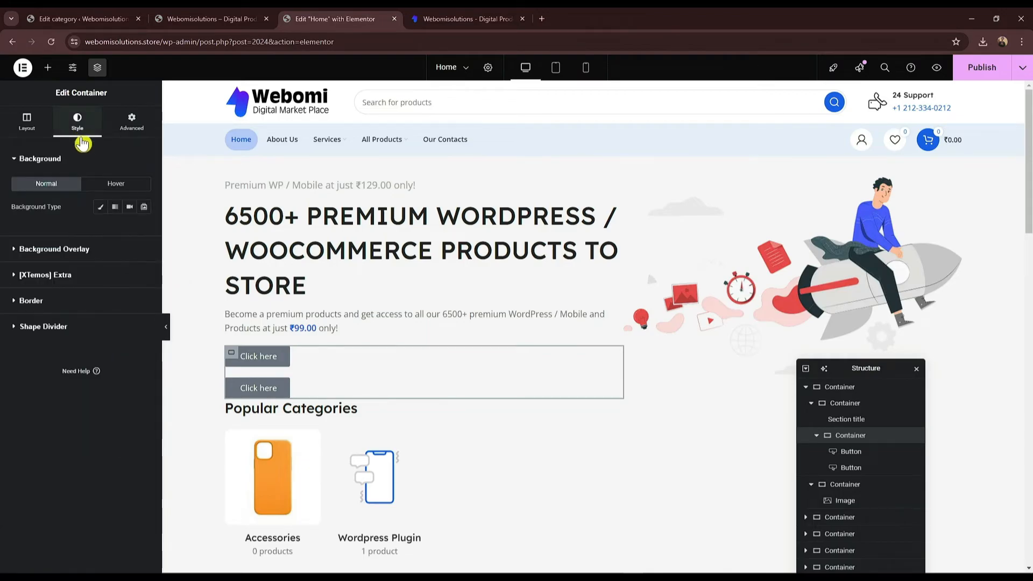
click(31, 128)
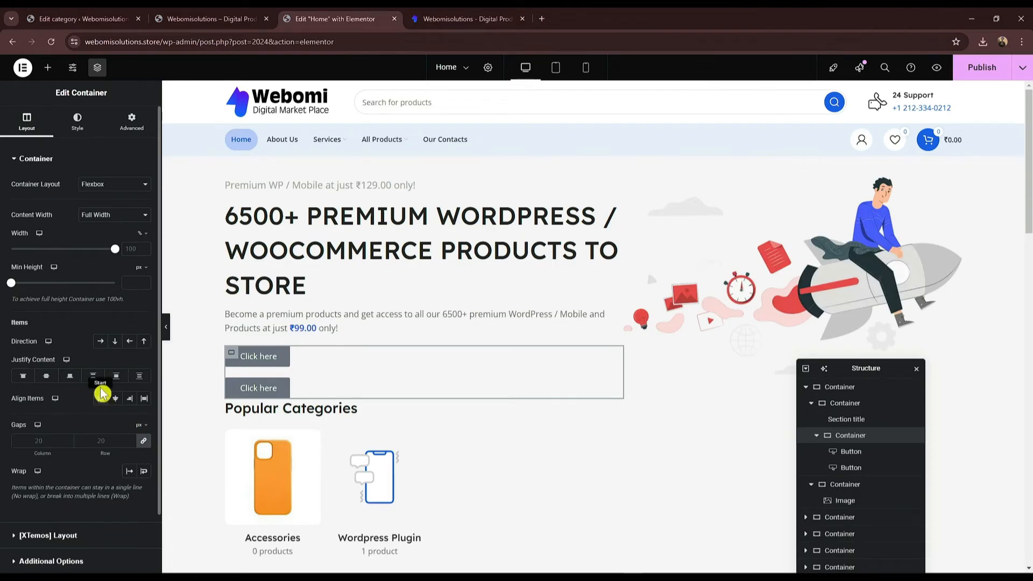
click(100, 341)
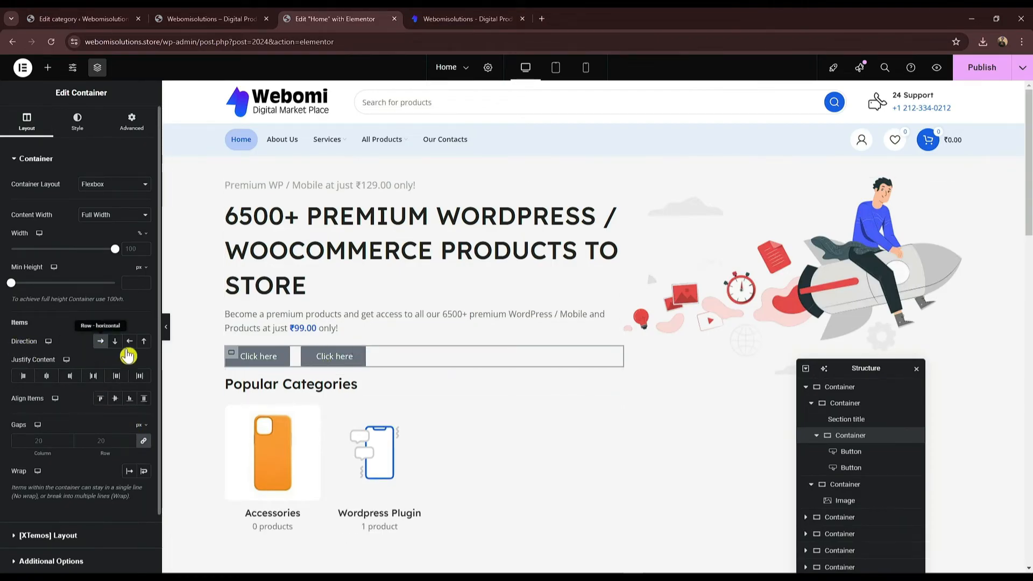
click(257, 362)
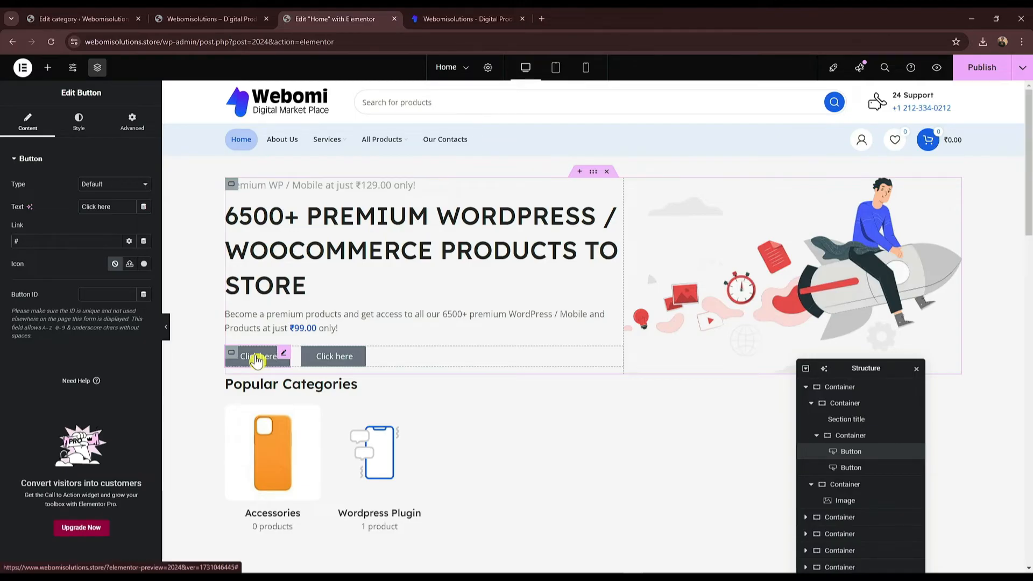
Step: Set the first button's text to 'All Products' and link it to the store's /shop/ page
click(474, 19)
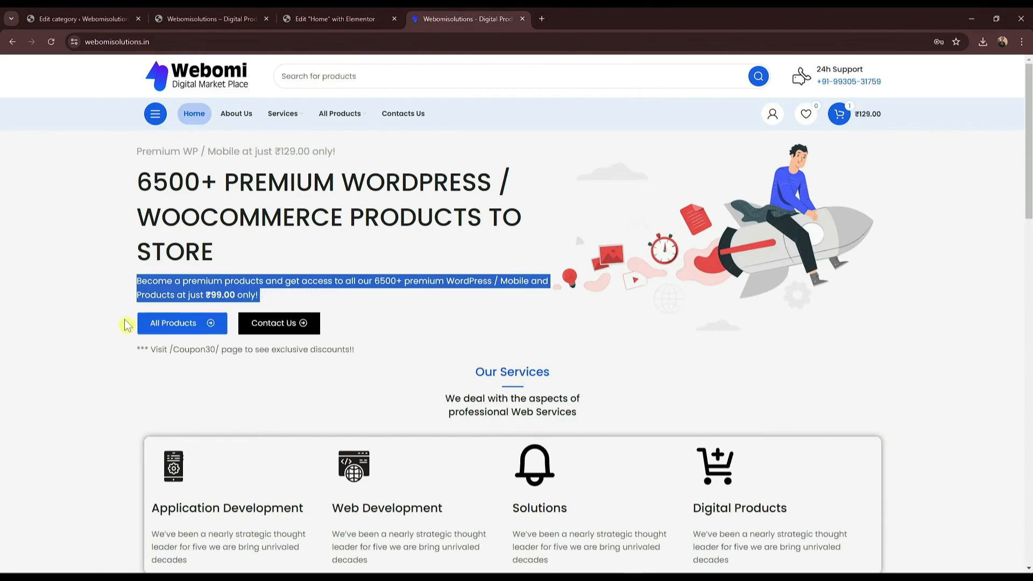
click(334, 18)
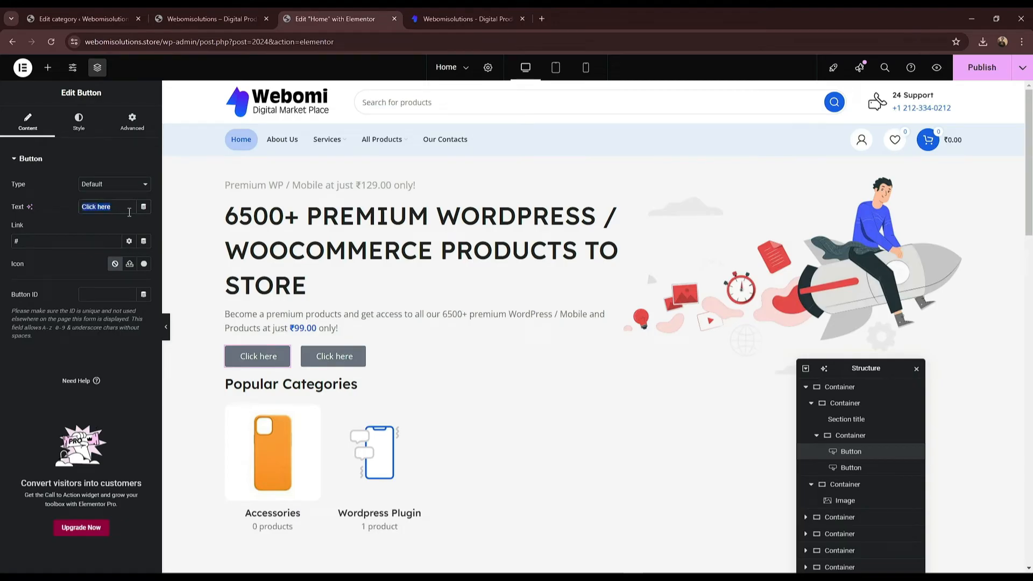
text(All Prod)
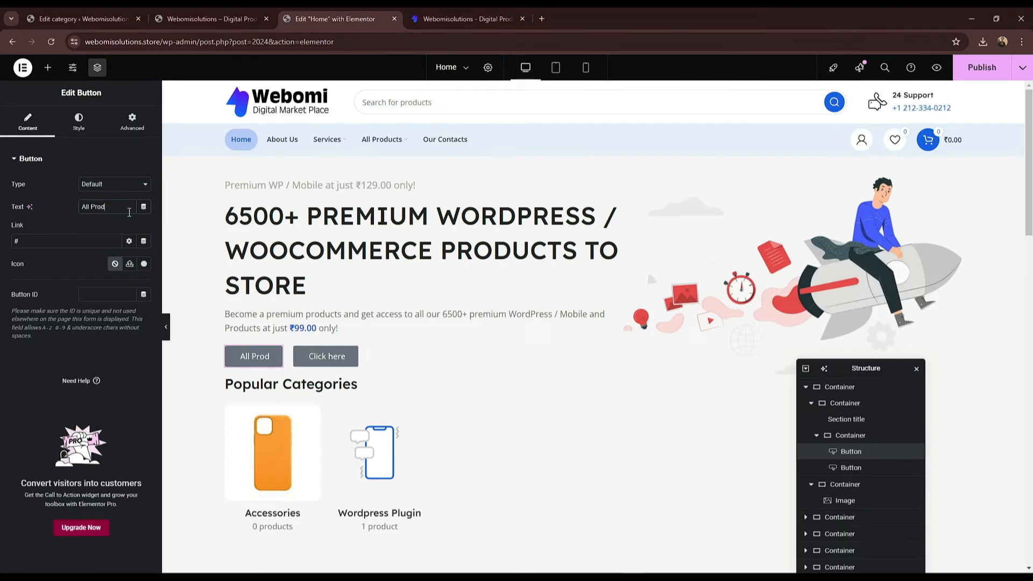
text(ucts)
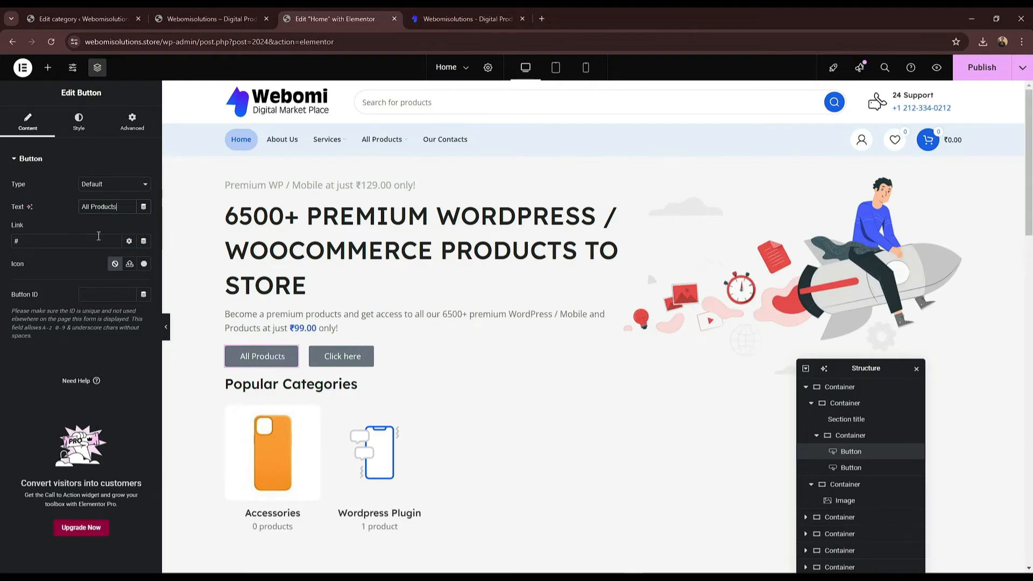
click(204, 19)
click(173, 43)
click(301, 88)
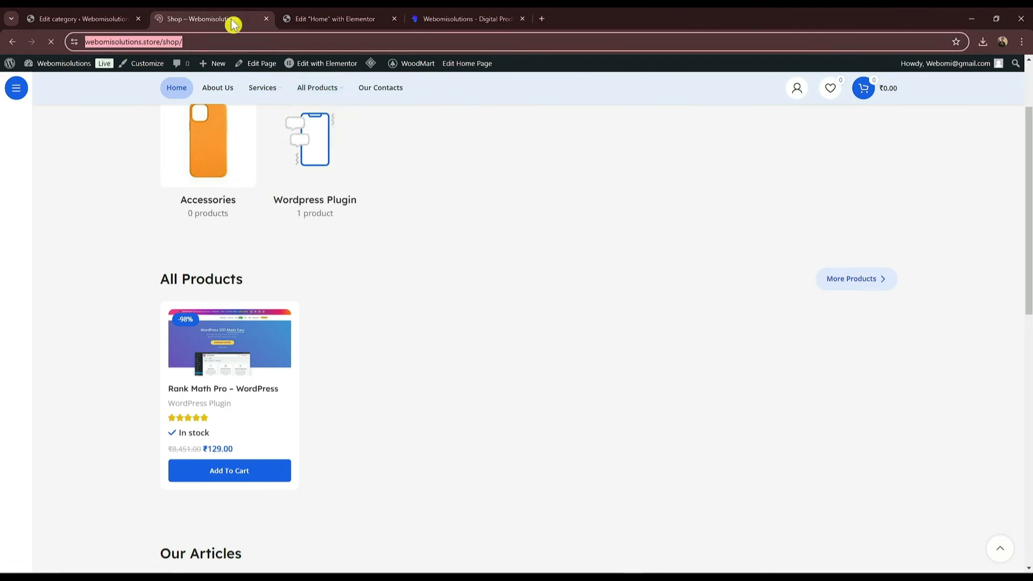
click(323, 19)
click(204, 17)
click(356, 18)
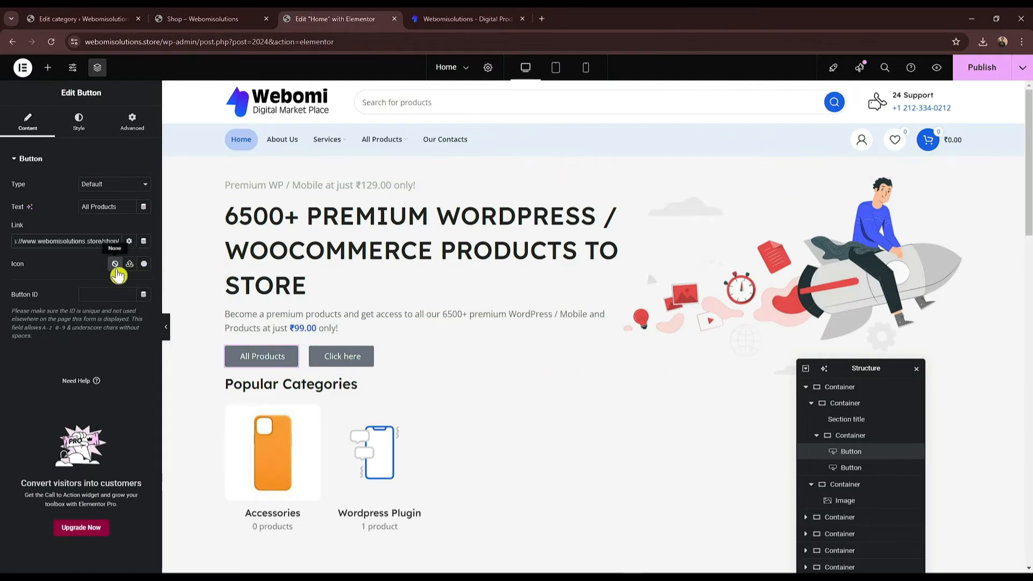
click(461, 19)
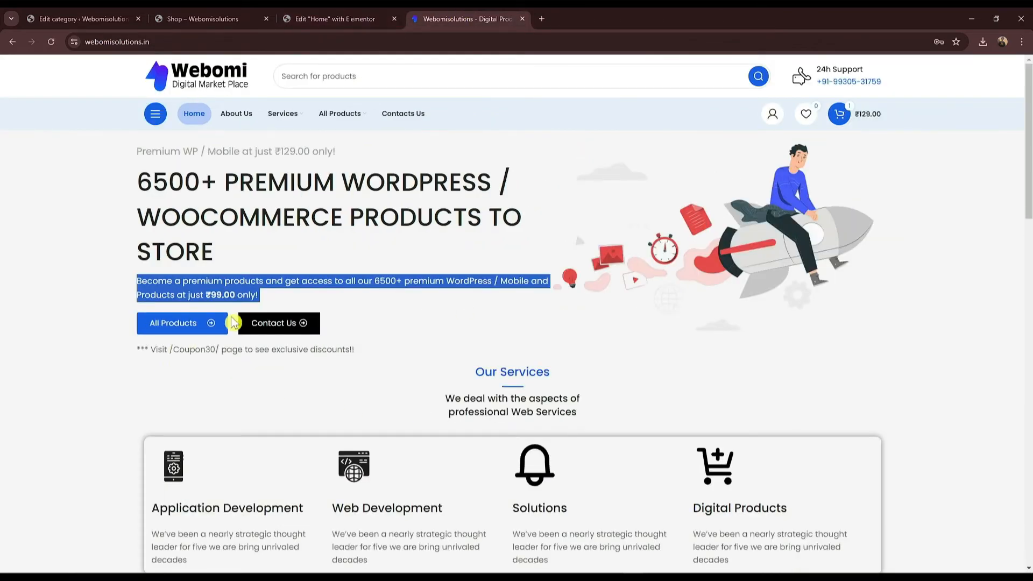
click(334, 18)
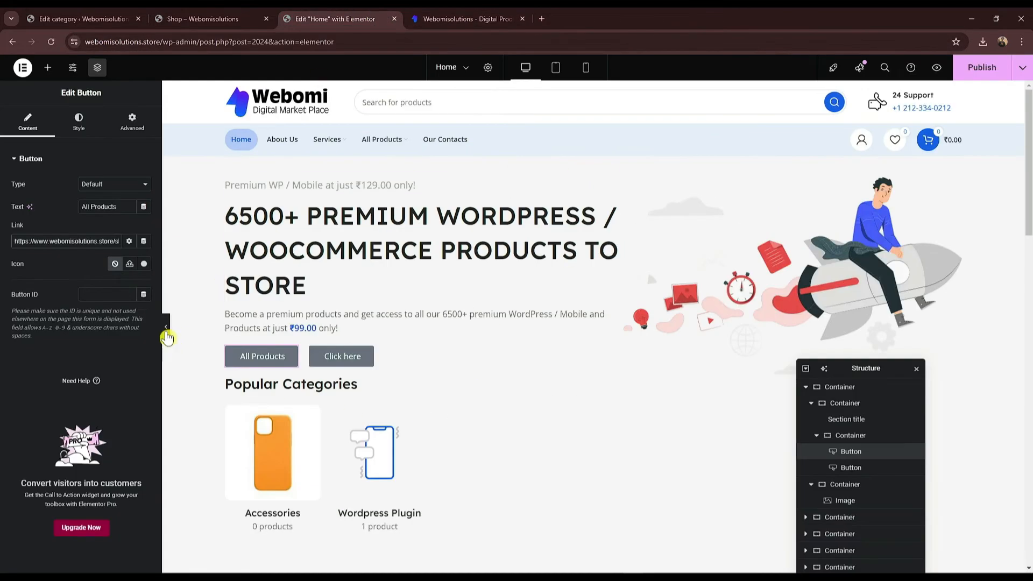
Step: Add a right arrow icon at the End position with icon spacing 17
click(144, 268)
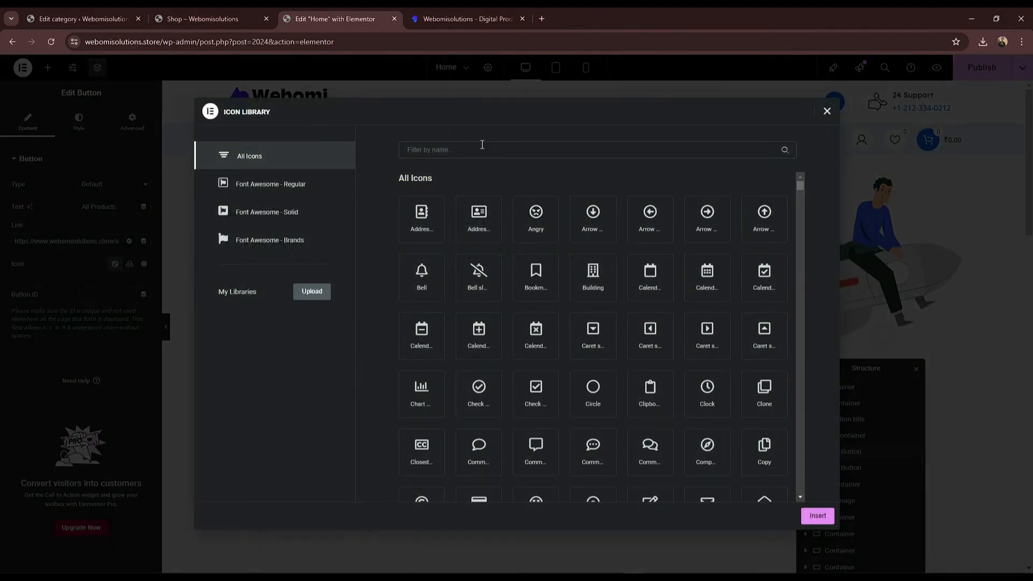
text(arro)
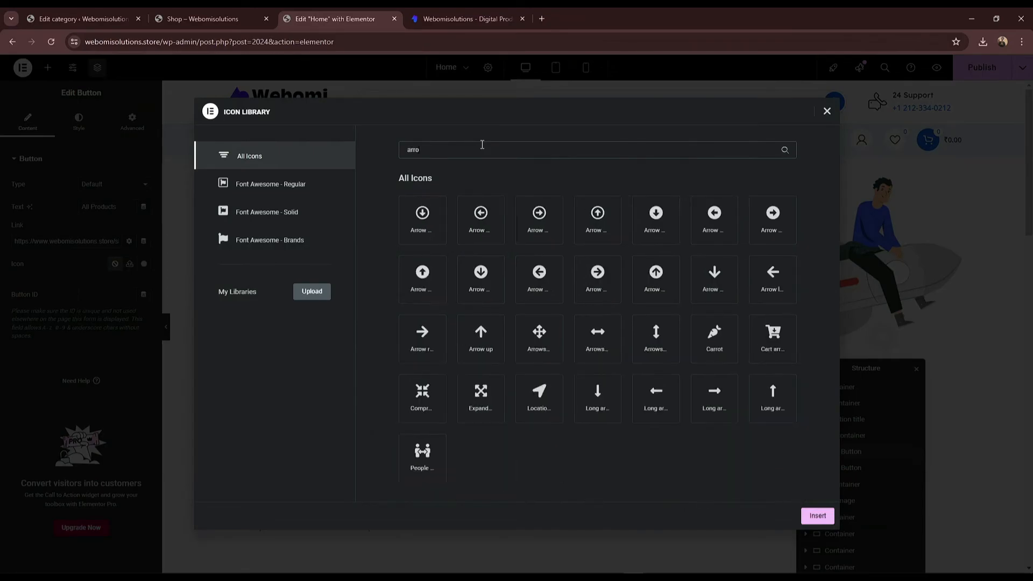
click(607, 285)
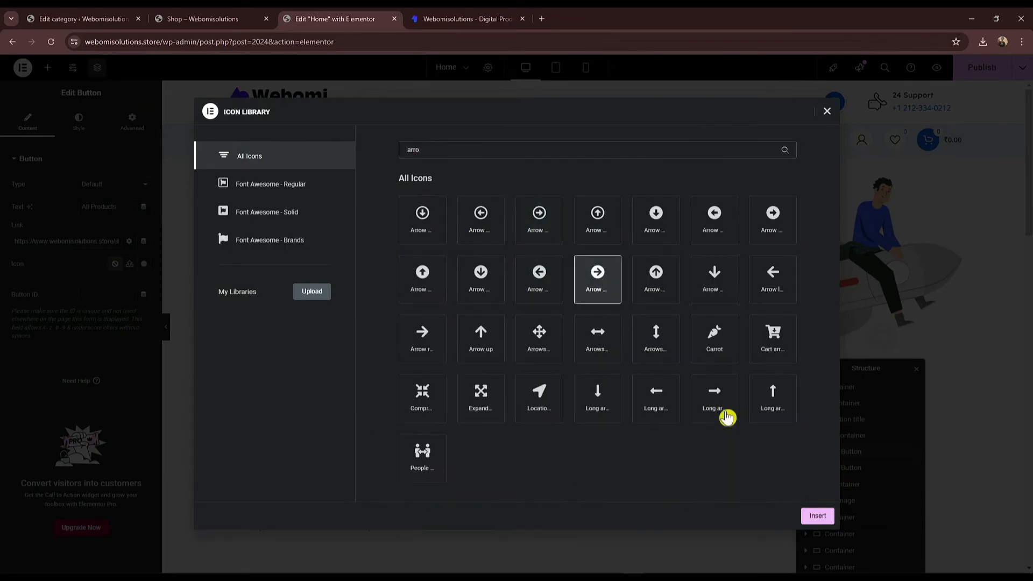
click(812, 517)
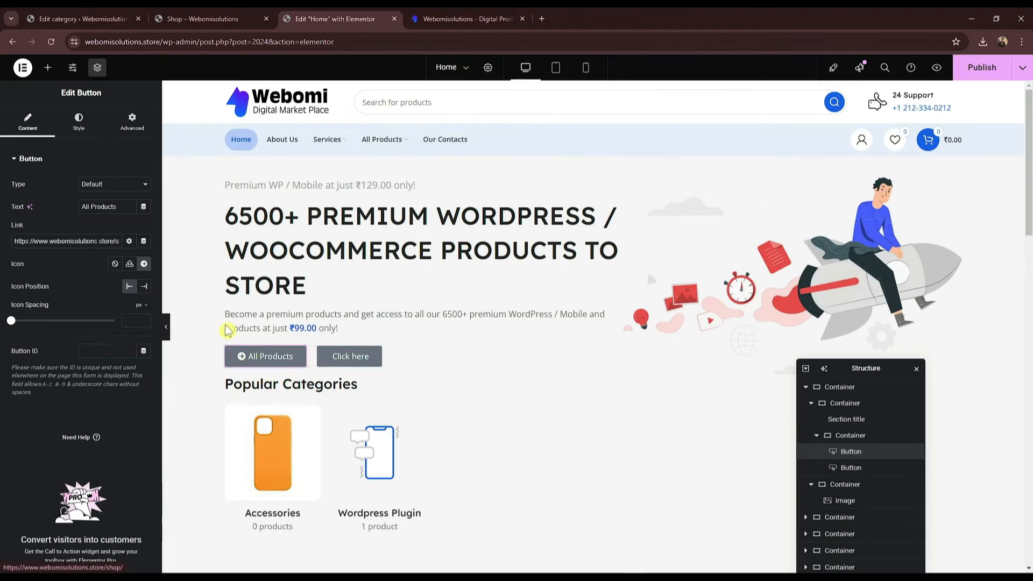
click(144, 287)
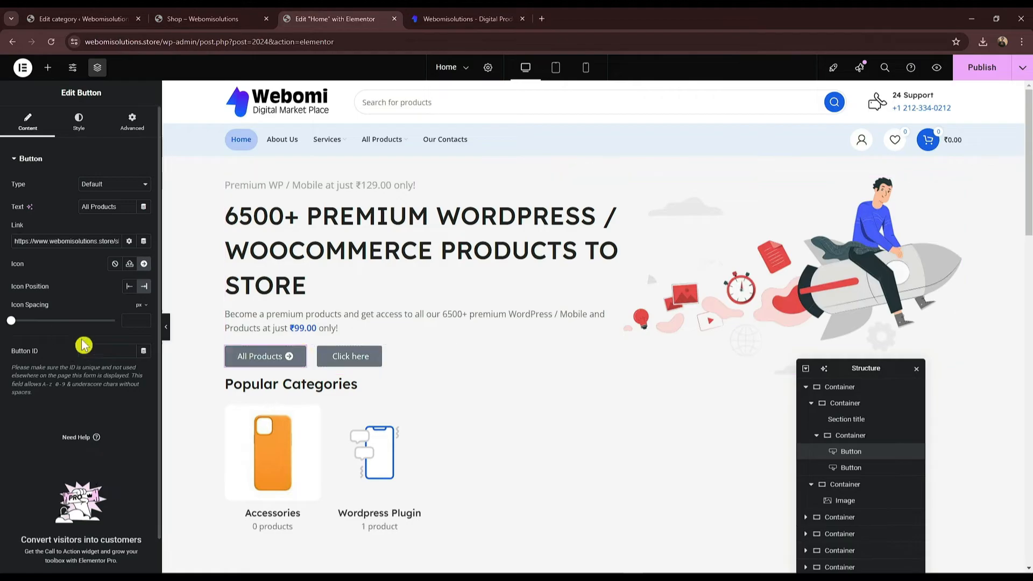
drag(11, 322, 46, 321)
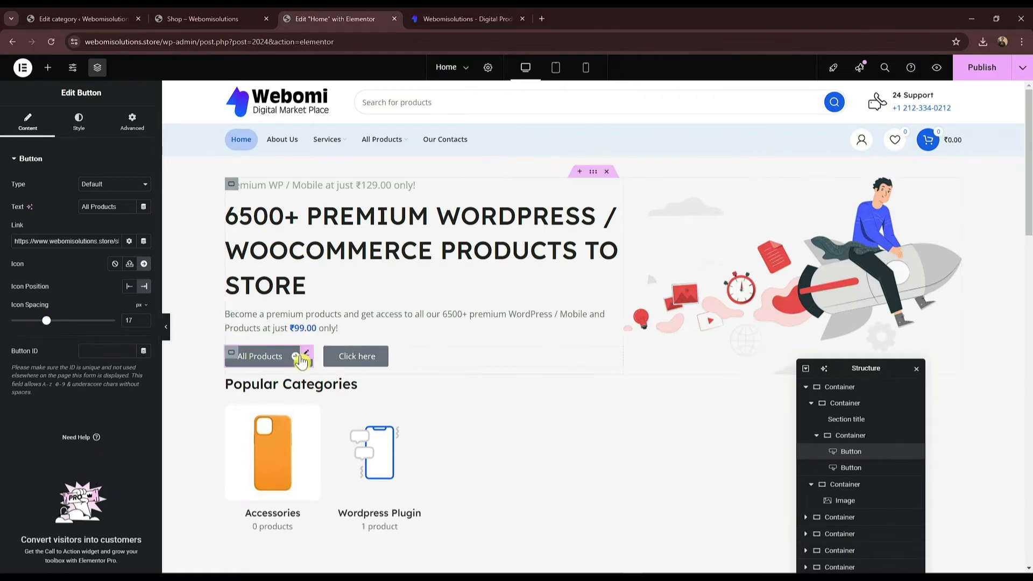
Step: Give the All Products button a Classic solid blue #2847FD background
click(79, 124)
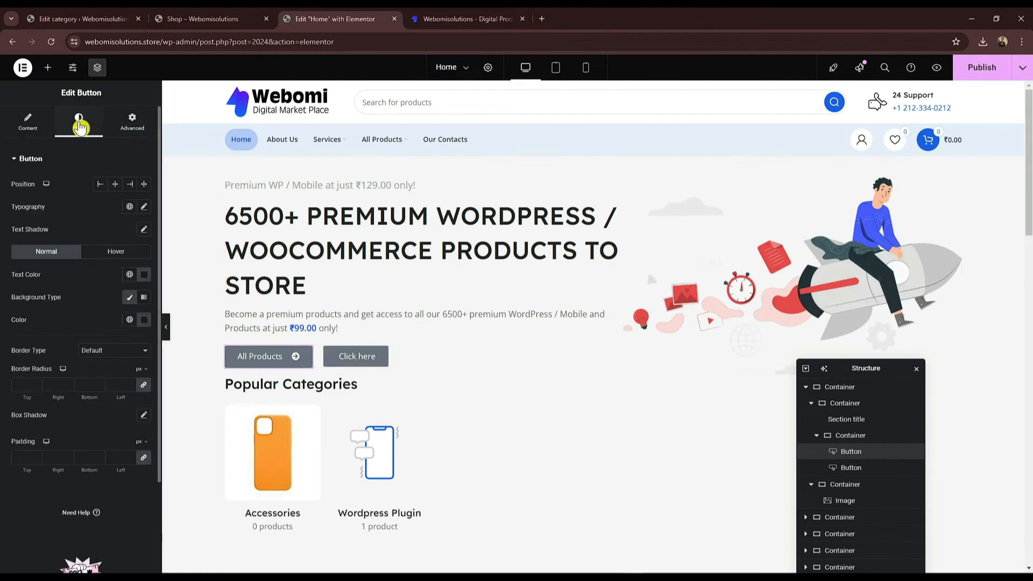
click(143, 296)
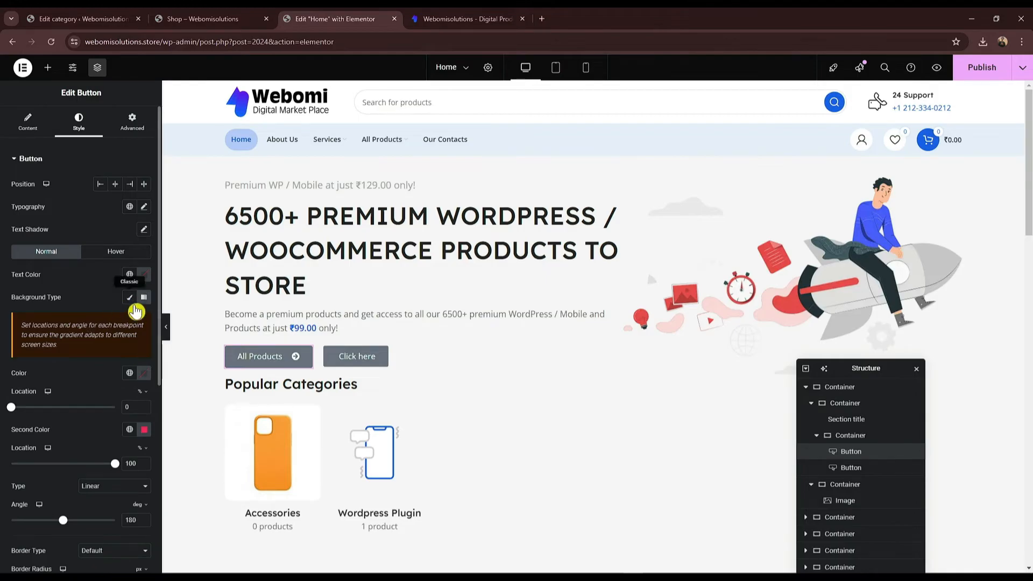
click(129, 297)
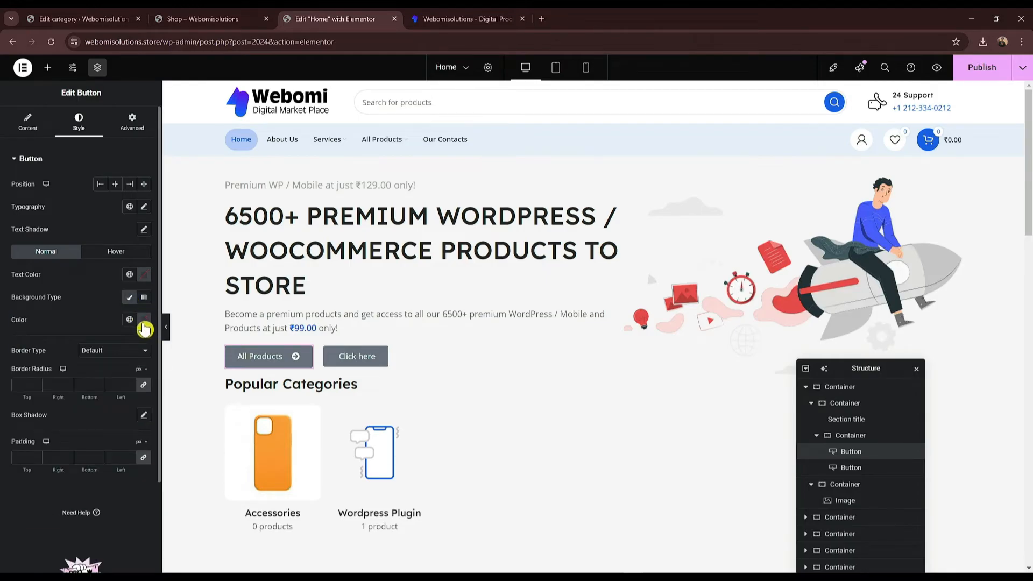
click(144, 325)
click(309, 322)
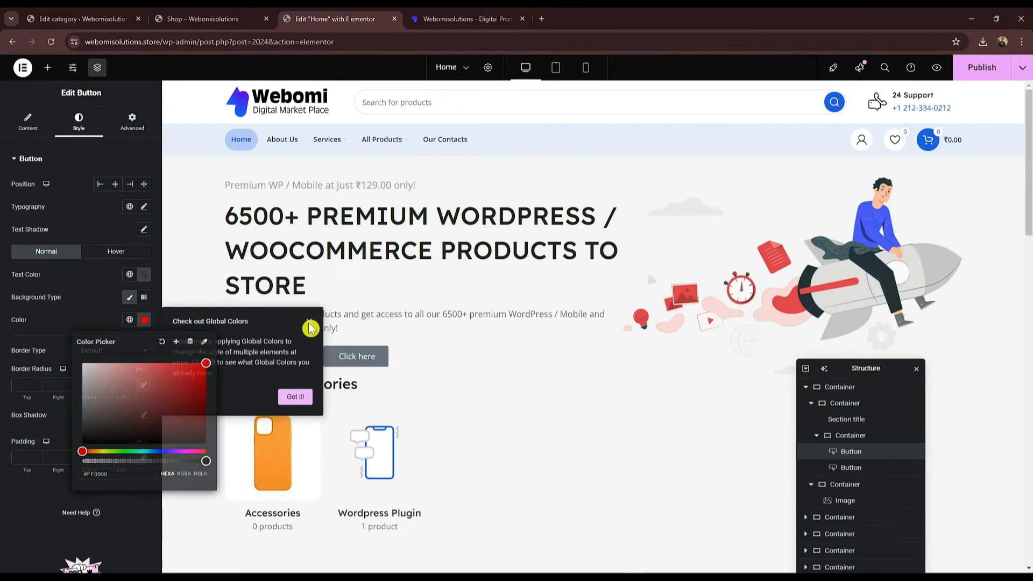
click(144, 320)
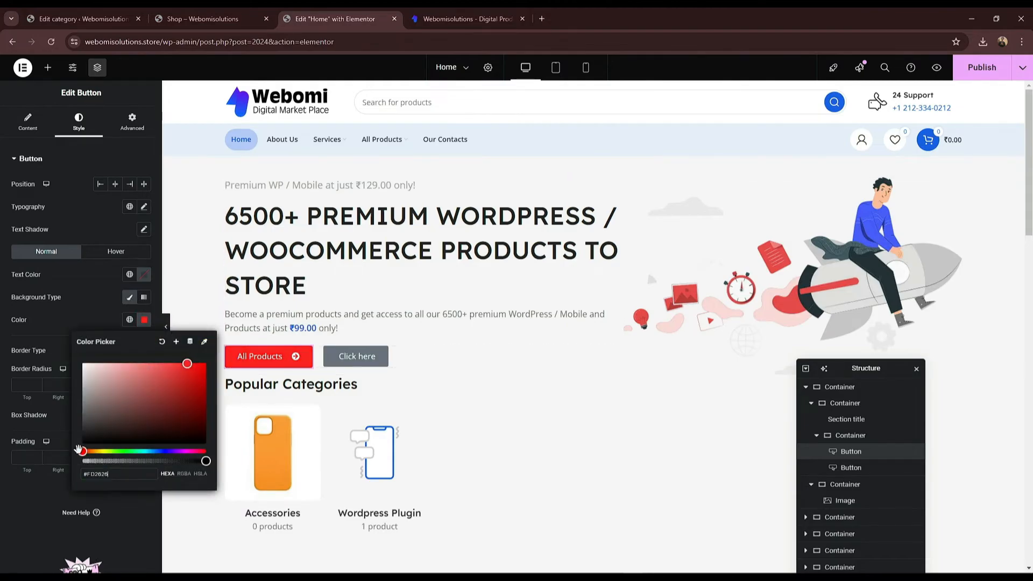
drag(82, 451, 161, 453)
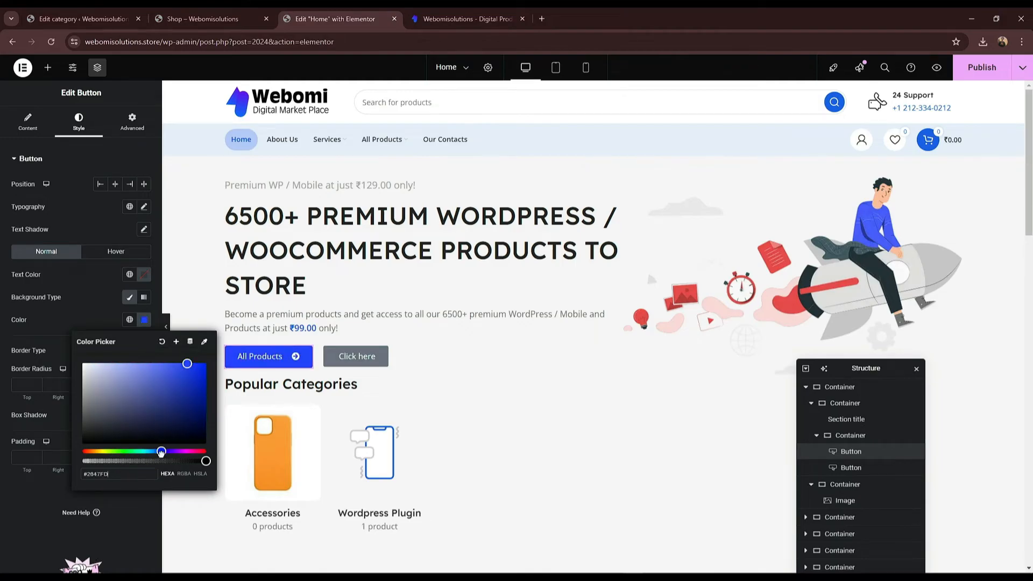
click(361, 363)
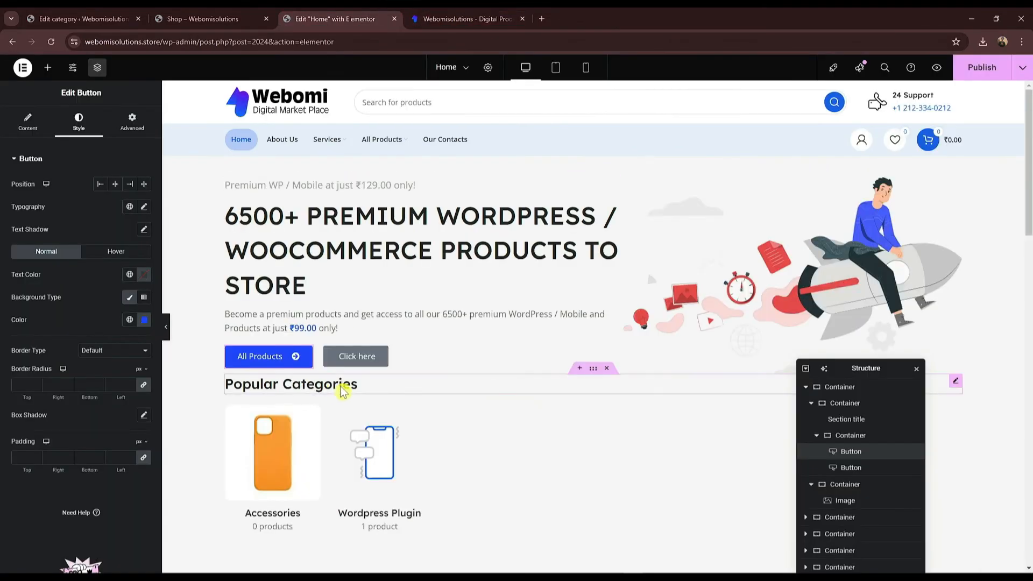
Step: Change the second button's text to 'Contact Us' and link it to the Our Contacts page
click(357, 358)
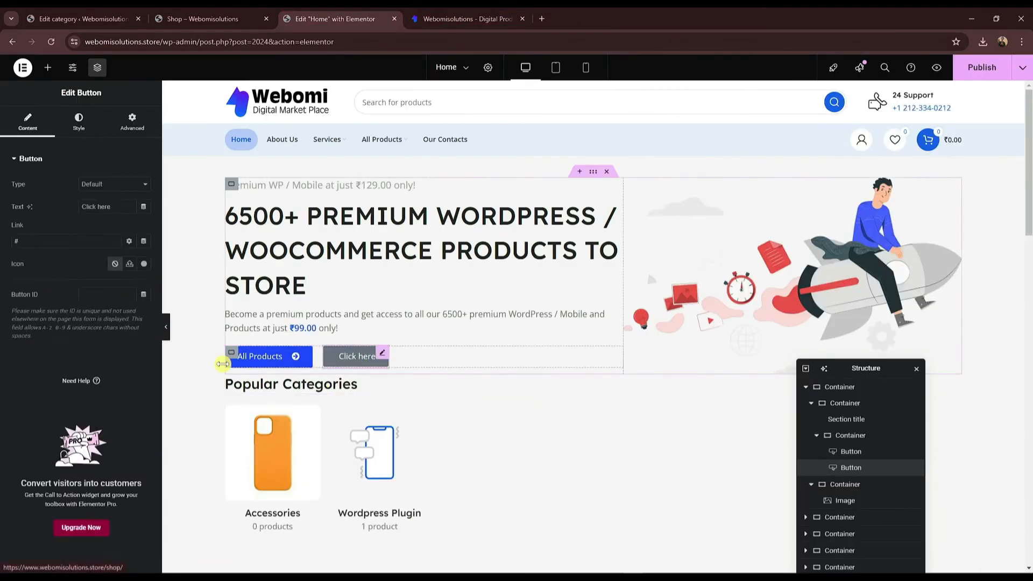
click(78, 122)
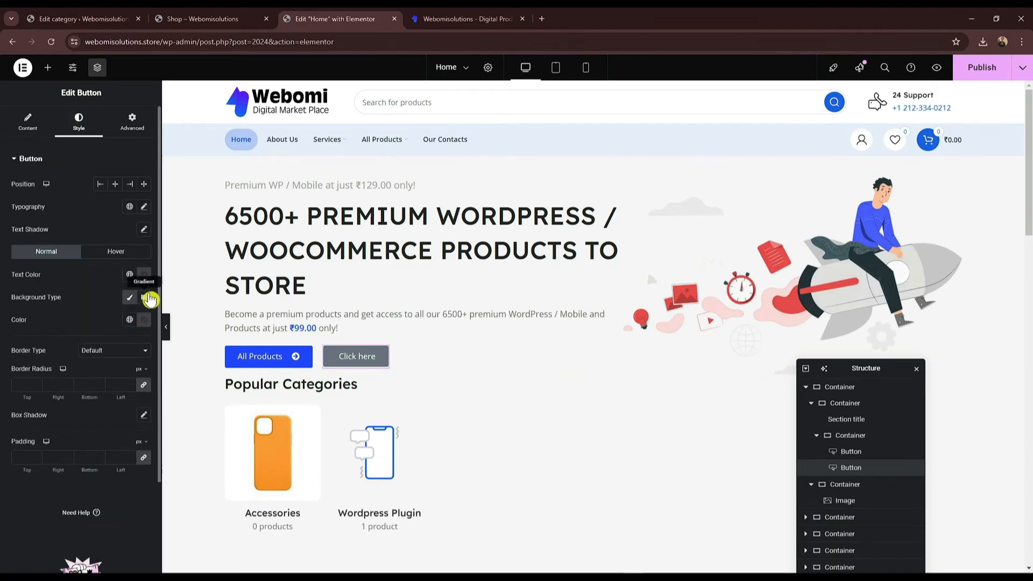
click(27, 122)
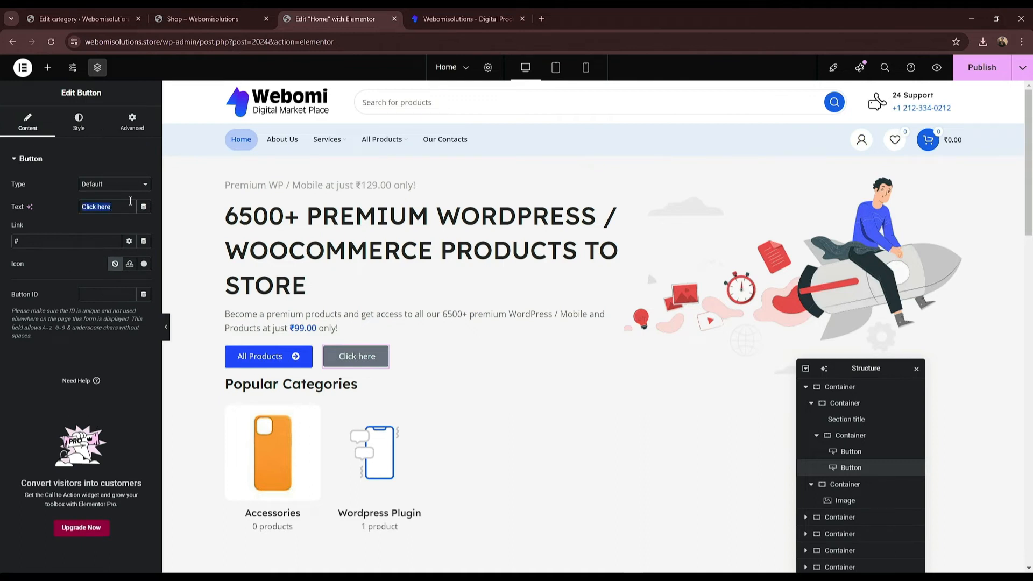
text(Contact Us)
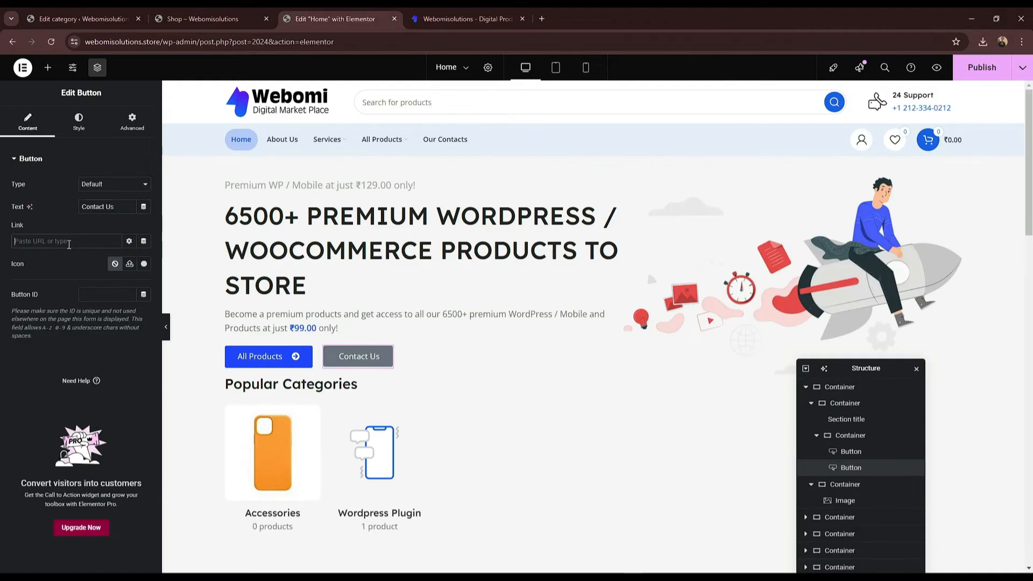
click(205, 19)
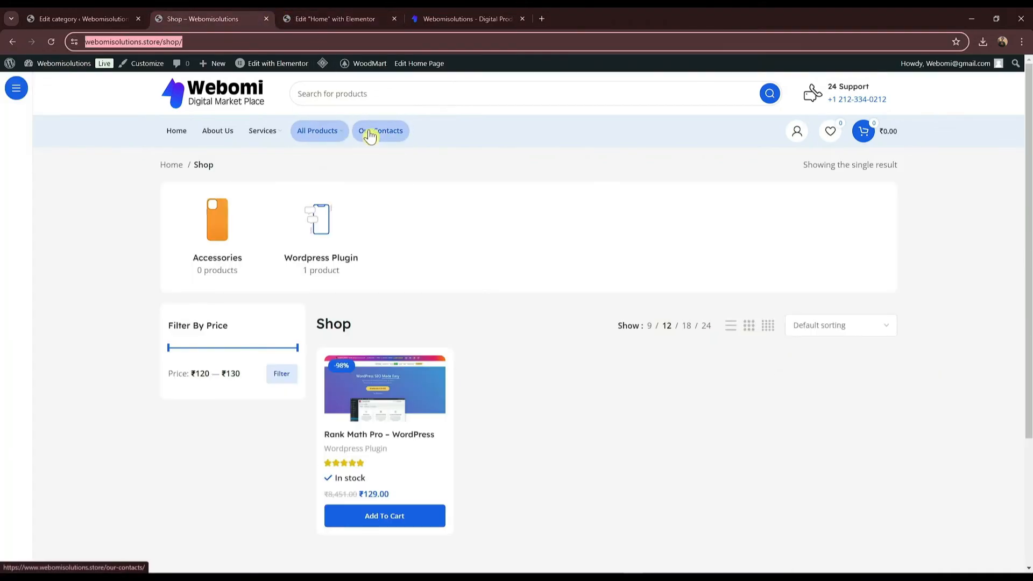
right_click(370, 135)
click(392, 222)
click(335, 19)
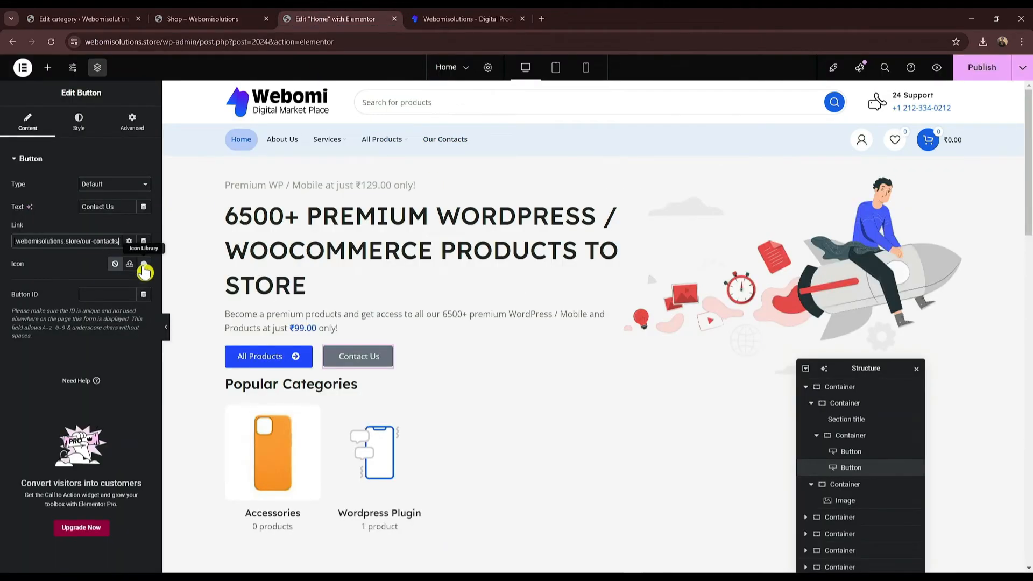
Step: Add a circled right-arrow icon positioned after the Contact Us text
click(144, 265)
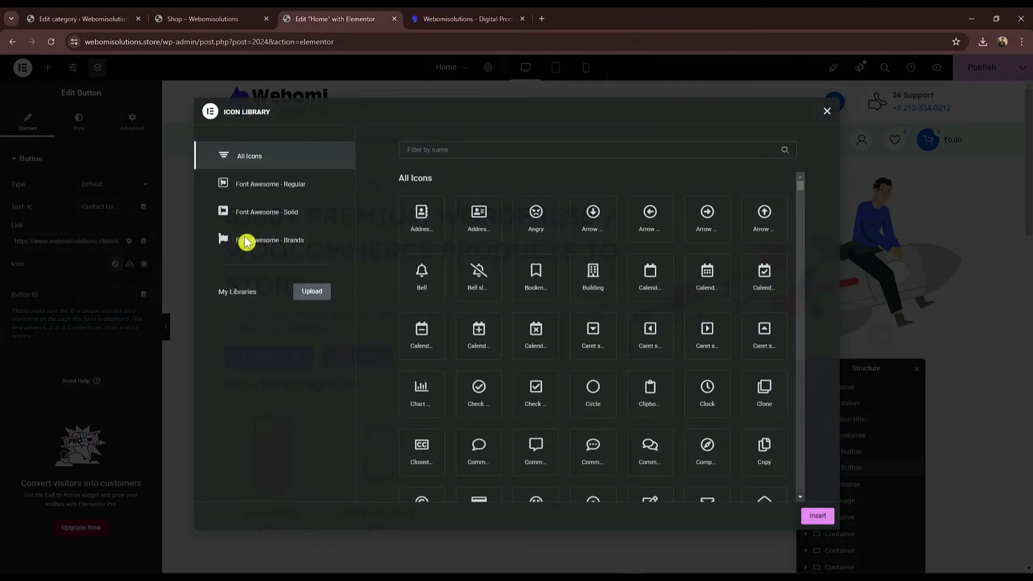
click(504, 154)
text(arrow)
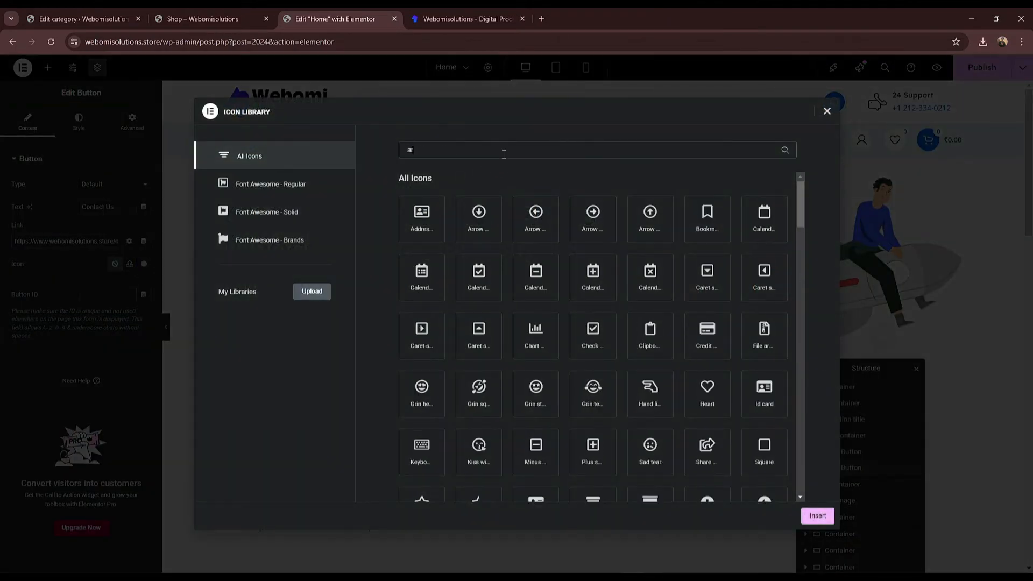
click(597, 283)
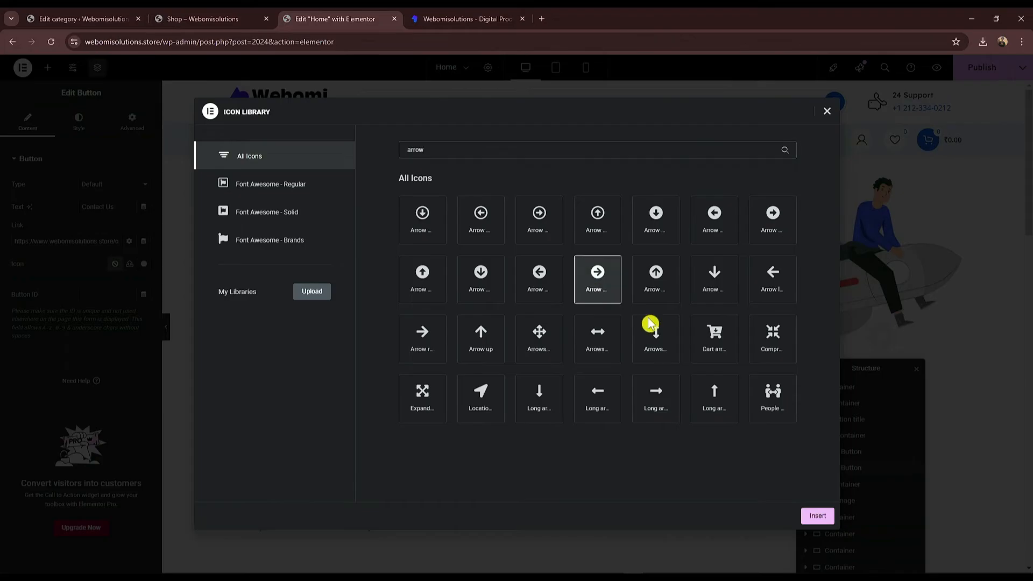
click(816, 516)
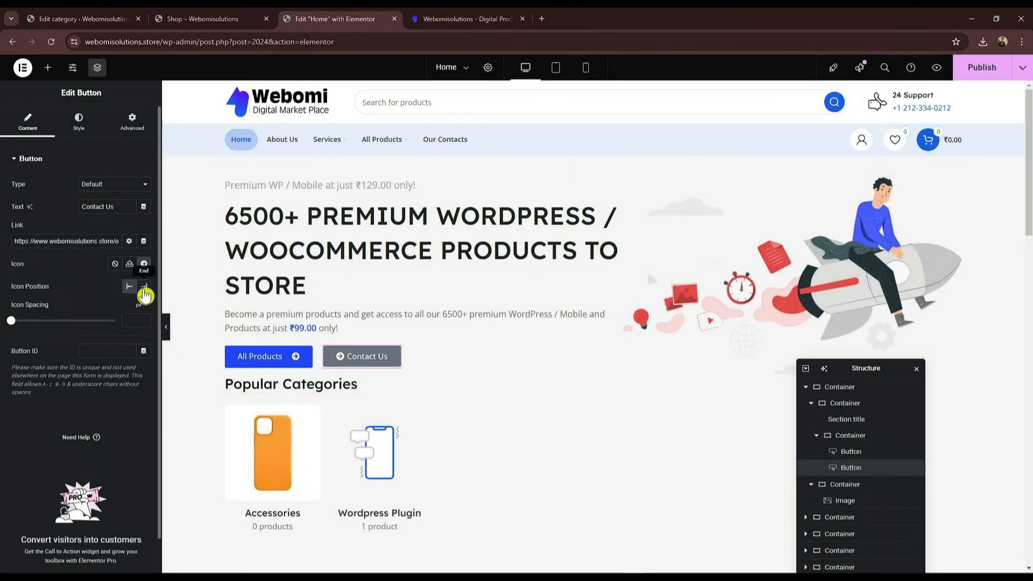
click(144, 291)
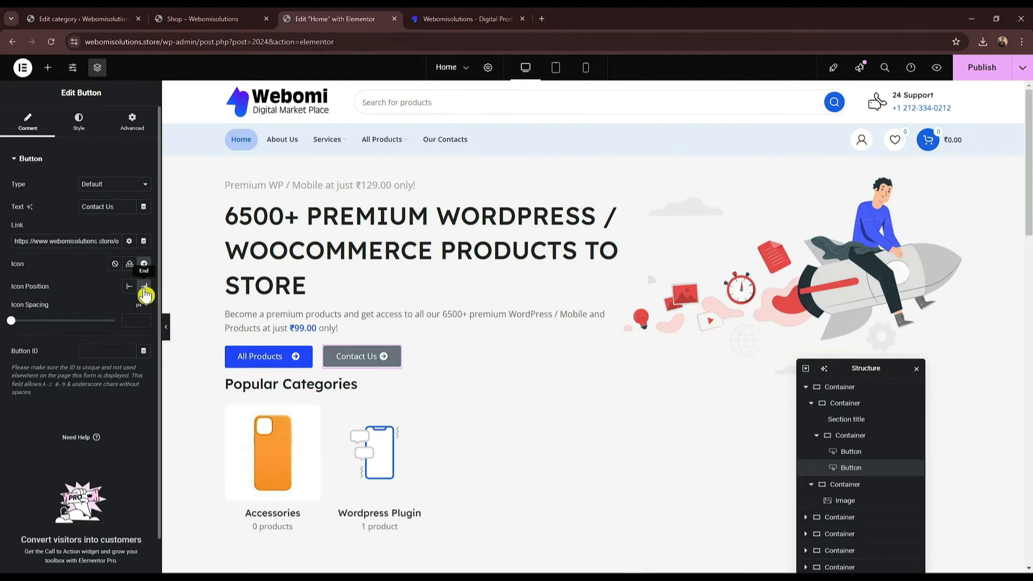
click(76, 127)
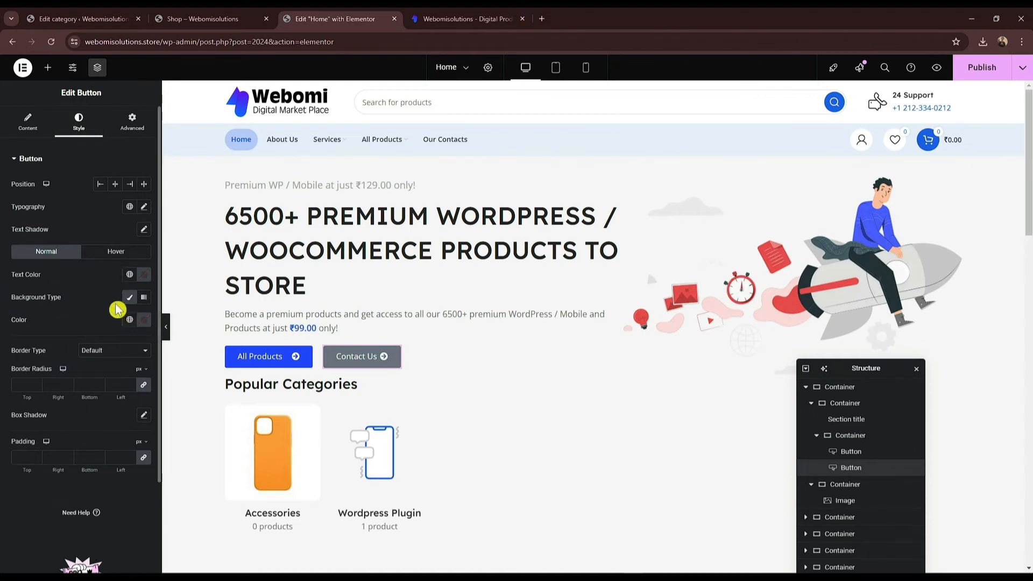
Step: Set the Contact Us button background colour to black #000000
click(143, 320)
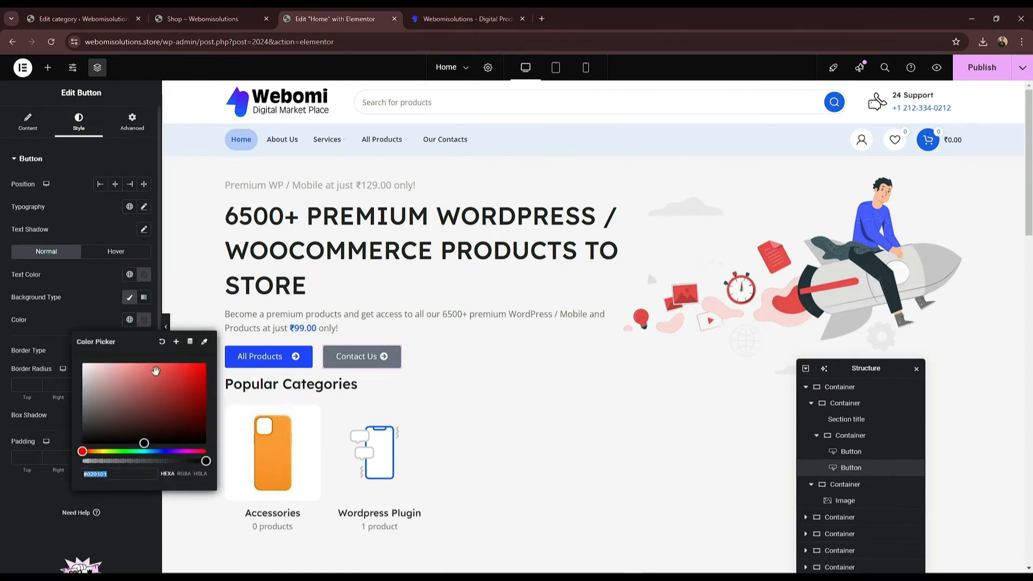
drag(178, 383, 196, 365)
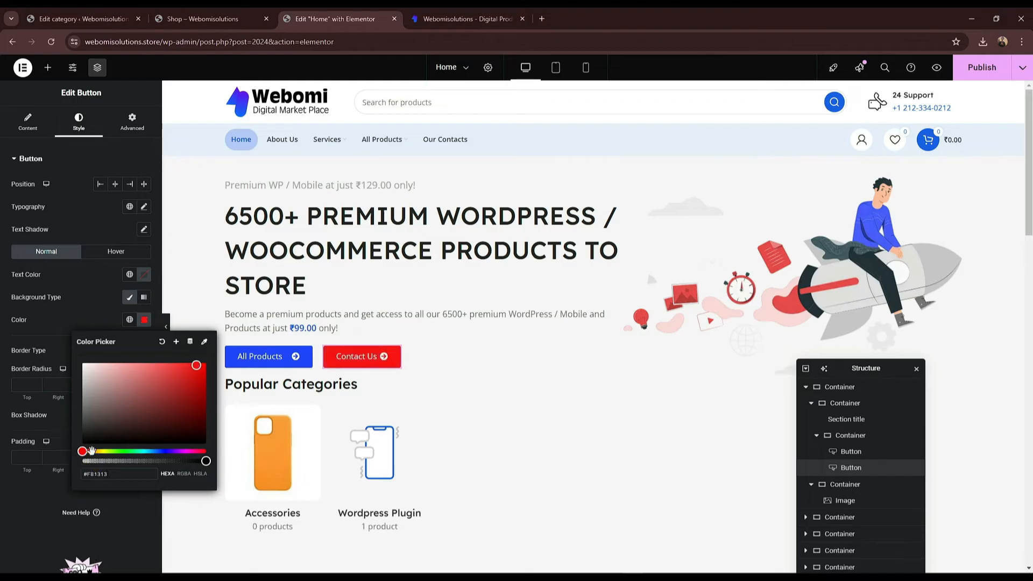
drag(110, 452, 82, 453)
drag(187, 406, 12, 460)
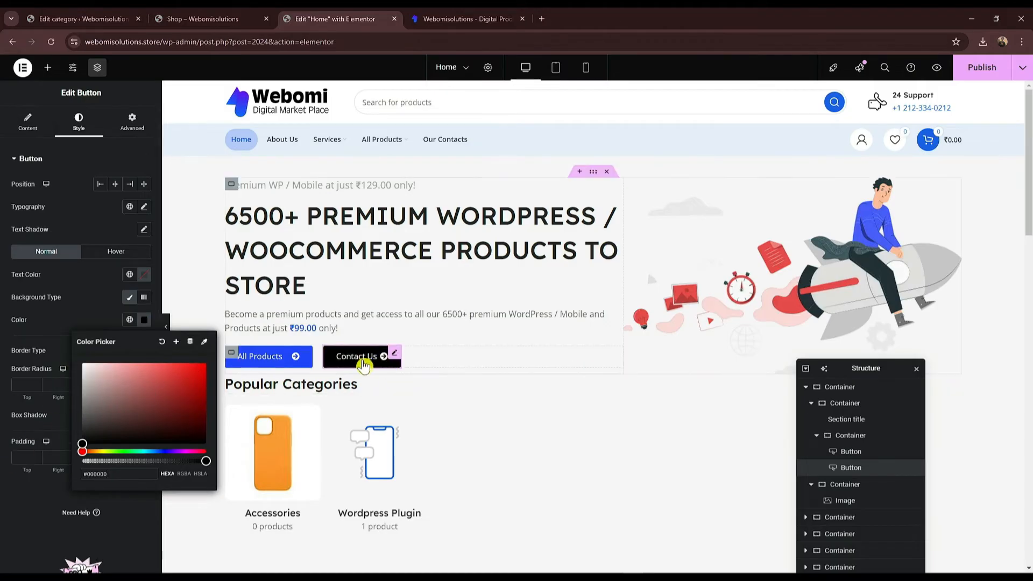
click(43, 132)
Step: Leave the button type at Default and publish the home page
click(43, 132)
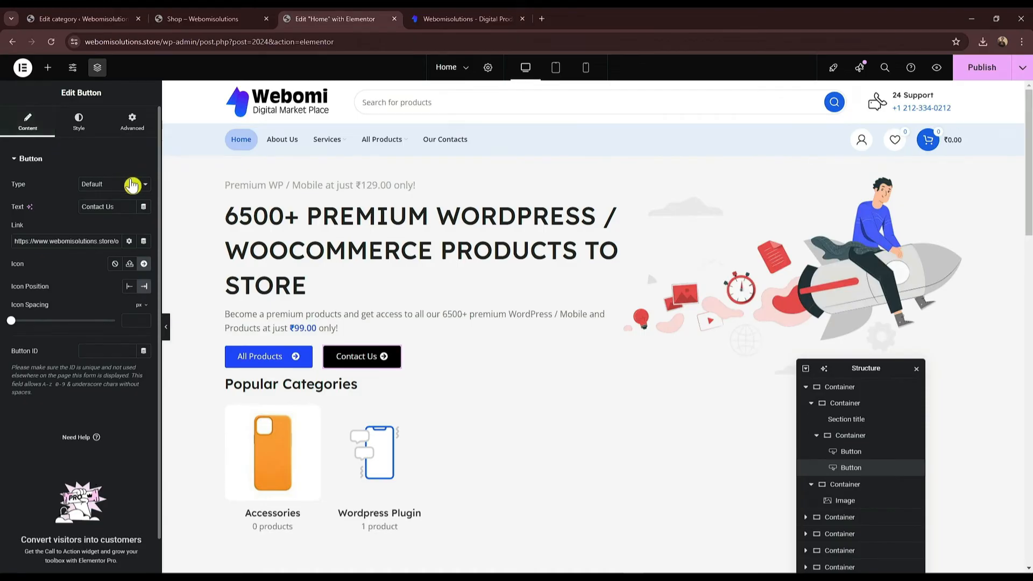
click(132, 184)
click(132, 185)
click(981, 72)
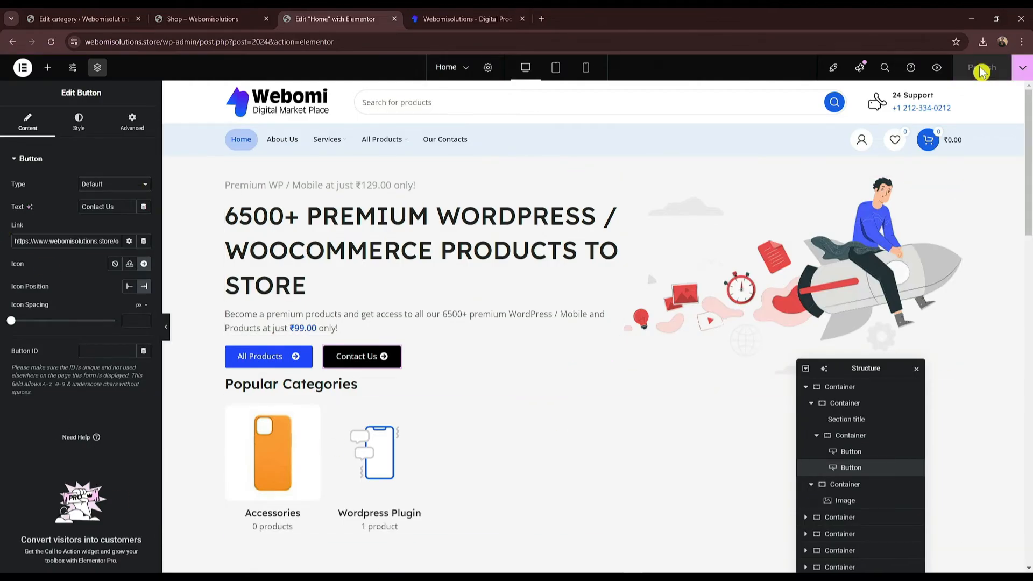
Step: Open the live webomisolutions.store home page from the shop tab
click(202, 19)
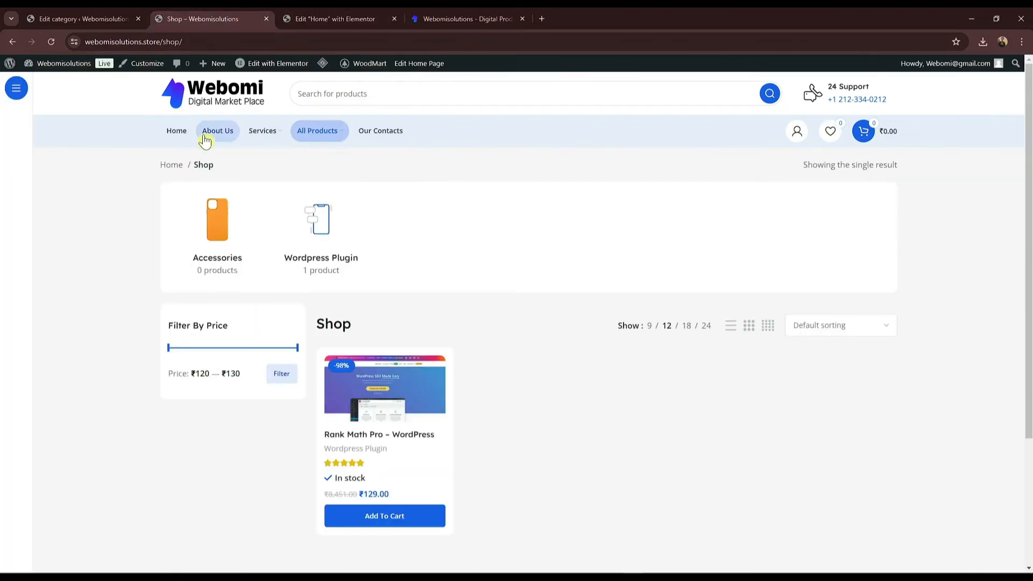
click(189, 108)
scroll(286, 218, down, 1)
scroll(382, 243, up, 1)
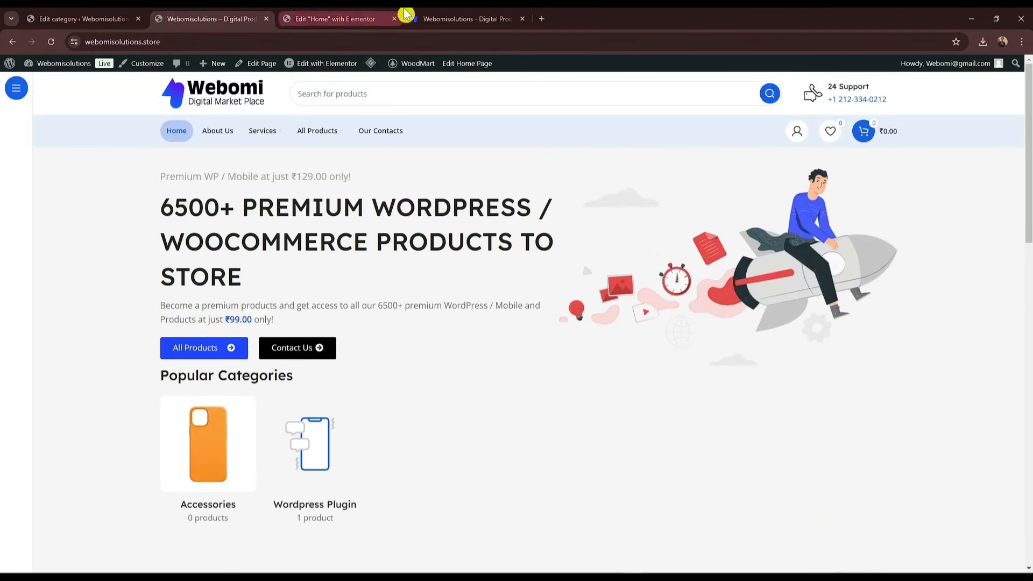
Step: Compare the new store home page with the older .in site, scrolling down to the footer
drag(426, 18, 307, 14)
click(329, 15)
click(237, 18)
click(333, 15)
click(237, 18)
click(367, 14)
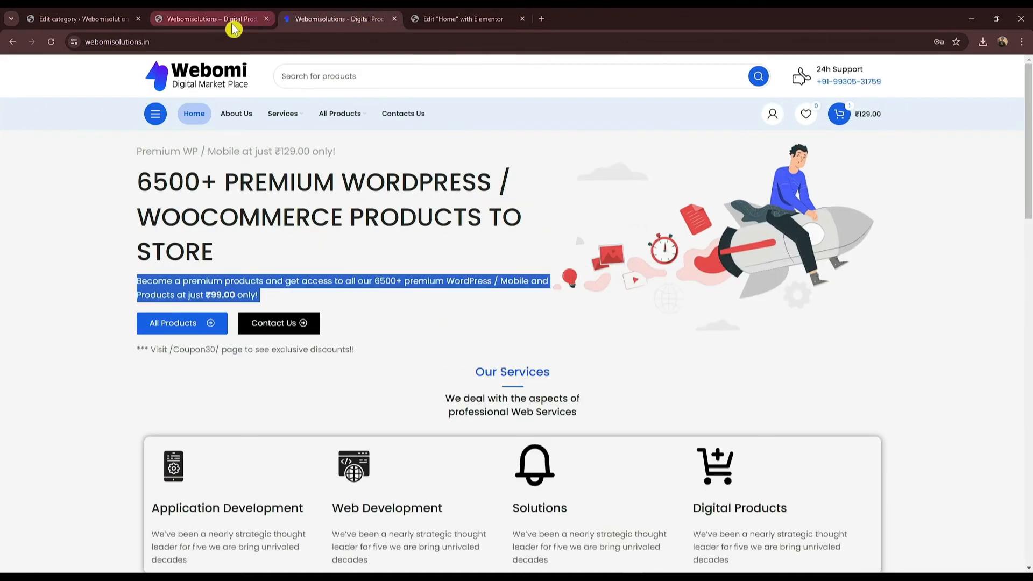
click(247, 18)
scroll(390, 359, down, 6)
scroll(389, 359, down, 10)
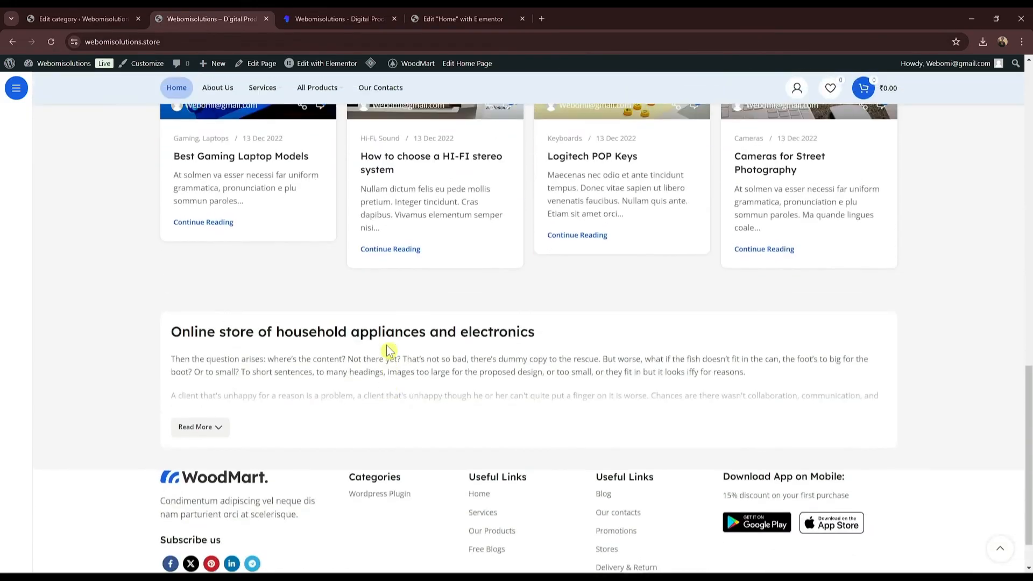
scroll(390, 351, down, 1)
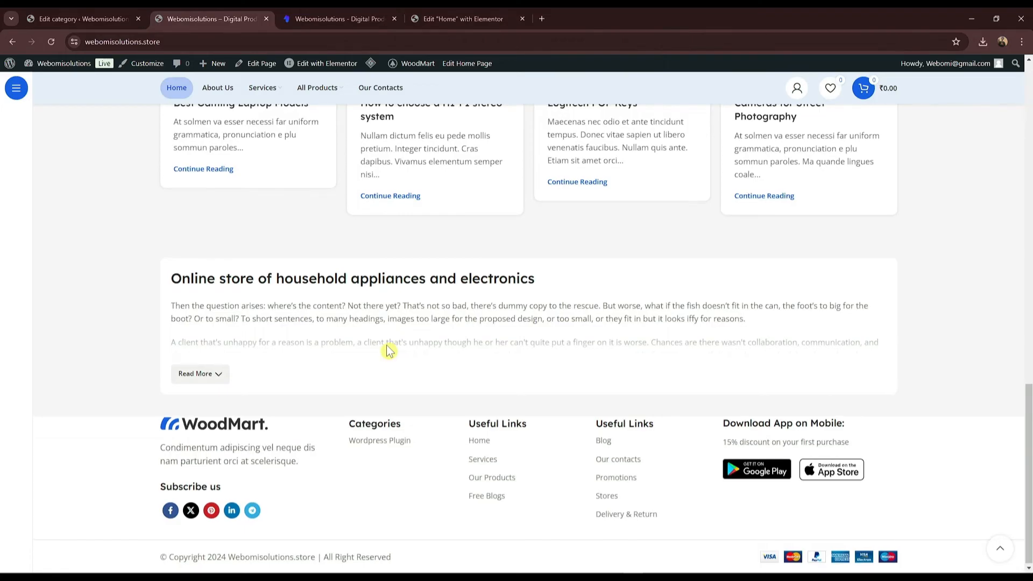
scroll(537, 325, up, 20)
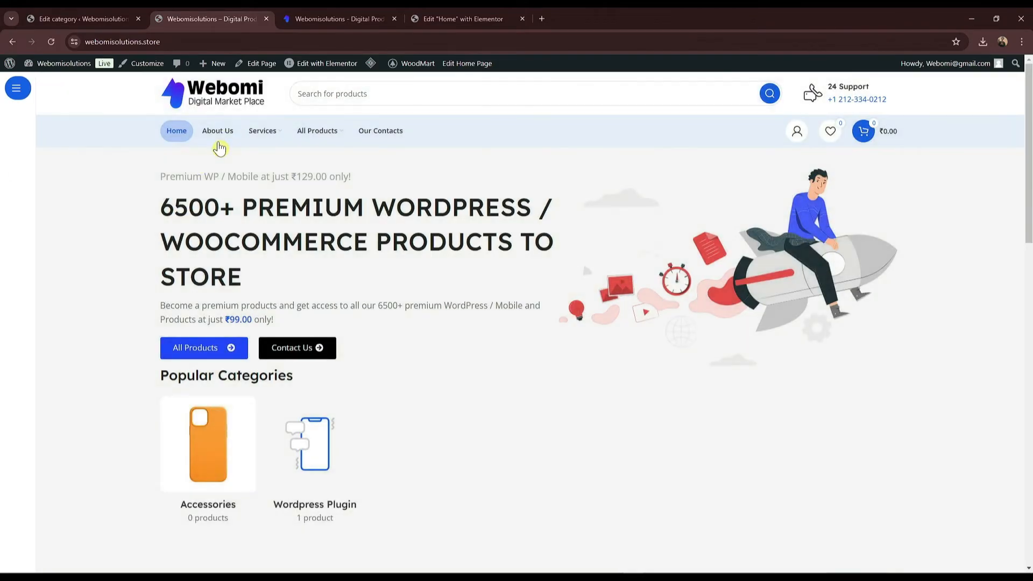
Step: Look over the live About Us and Our Contacts pages, then return to About Us
click(219, 144)
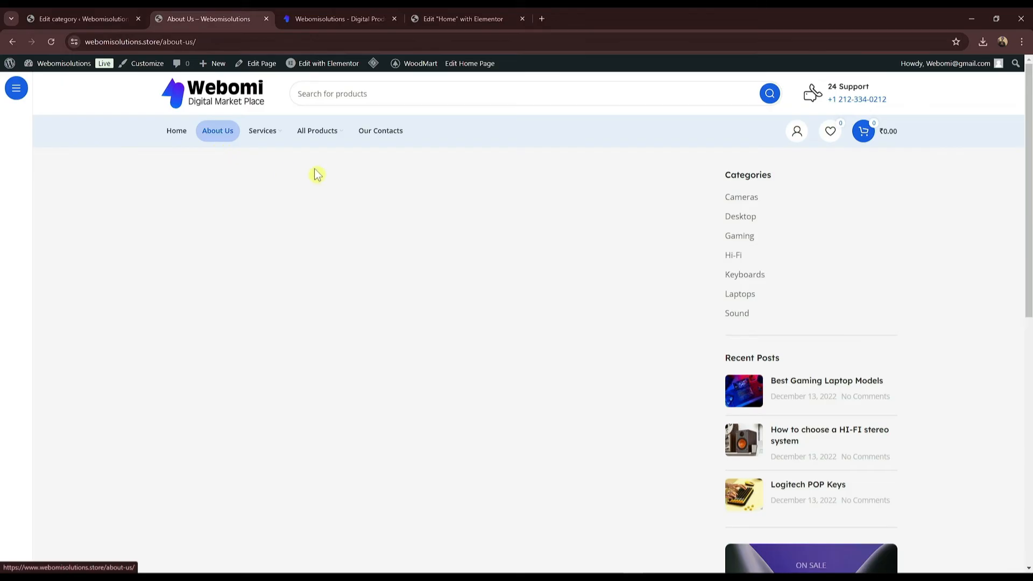
click(379, 141)
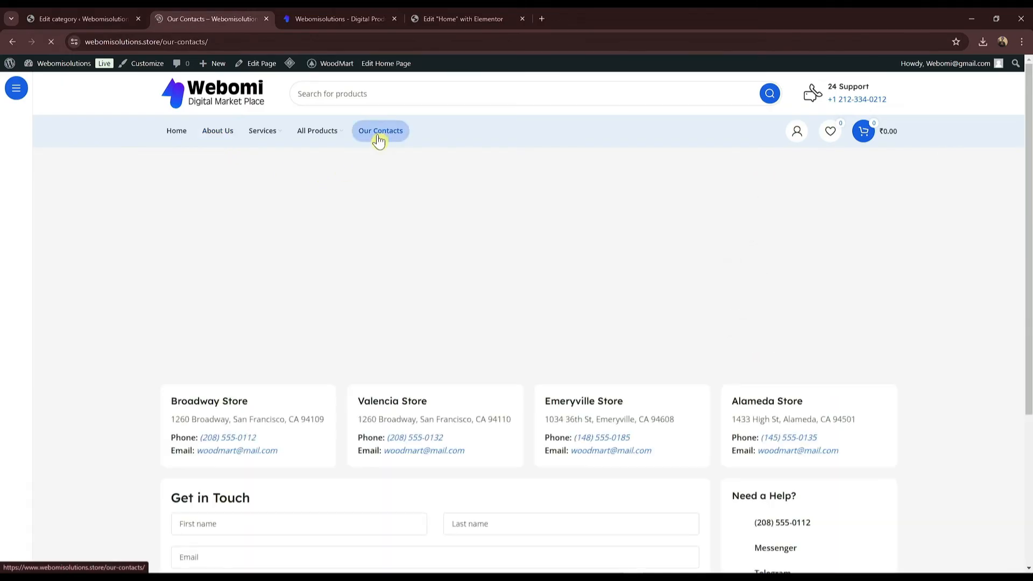
scroll(328, 414, down, 3)
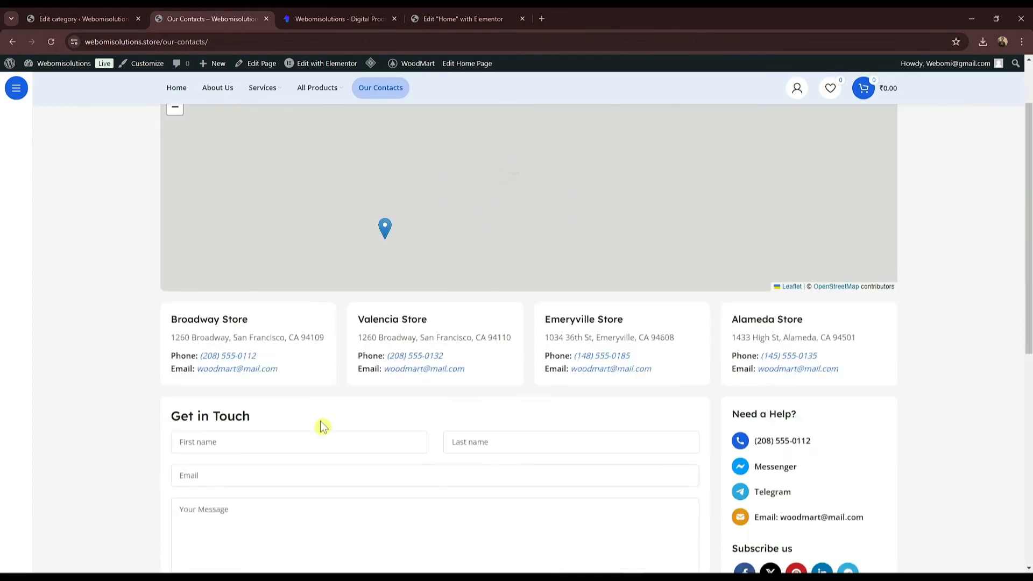
scroll(322, 425, up, 3)
scroll(339, 433, down, 5)
scroll(353, 432, down, 5)
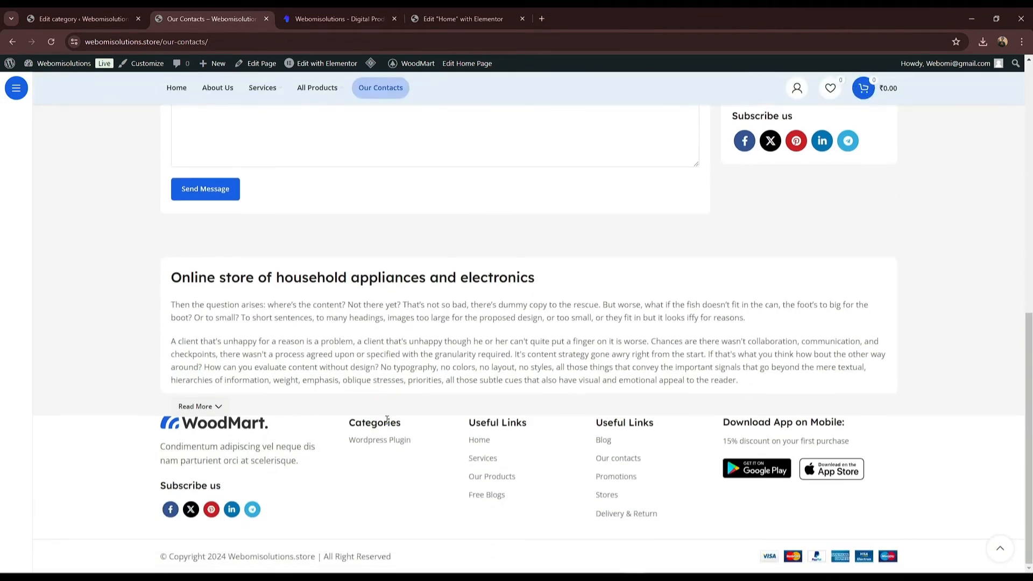
scroll(386, 420, up, 10)
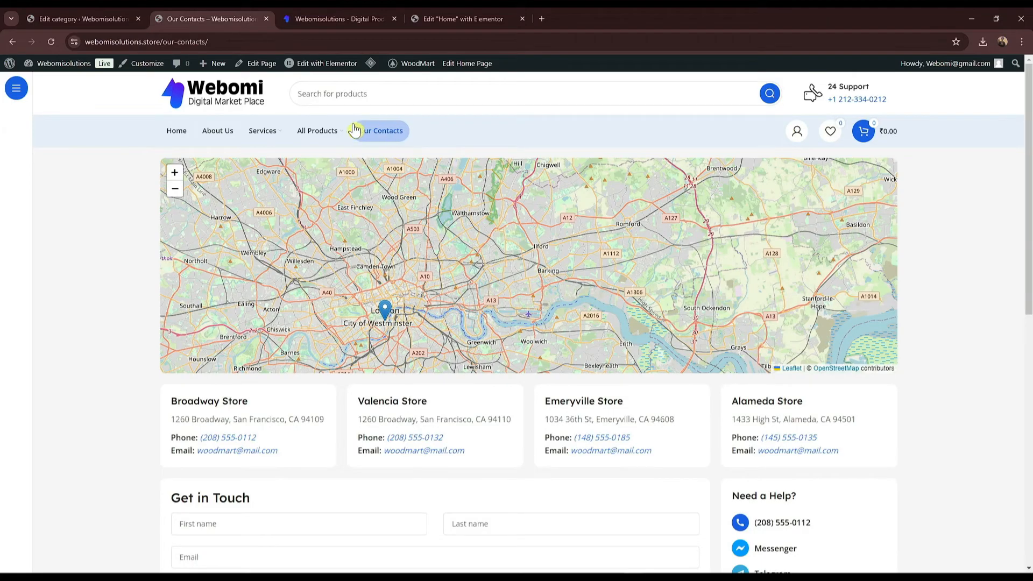
click(215, 131)
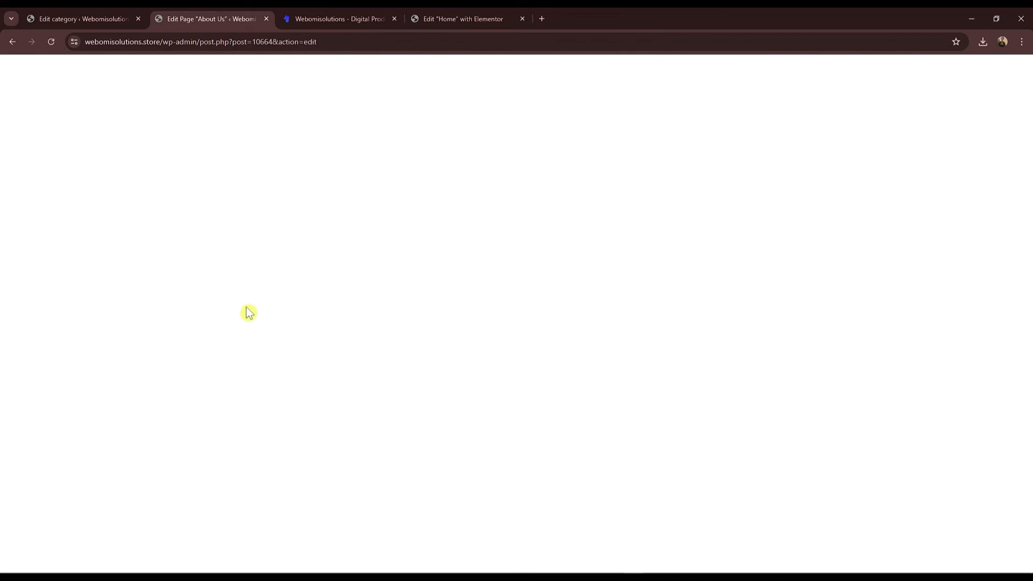
Step: Set the About Us page title size to Default and sidebar to Without, save, and open it in Elementor
scroll(91, 273, down, 2)
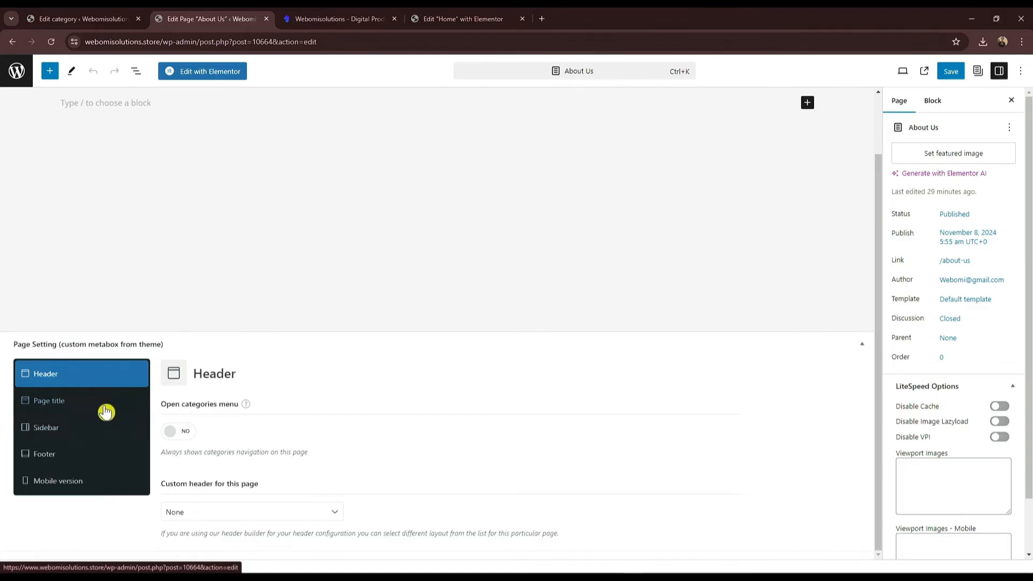
click(64, 407)
scroll(158, 468, down, 1)
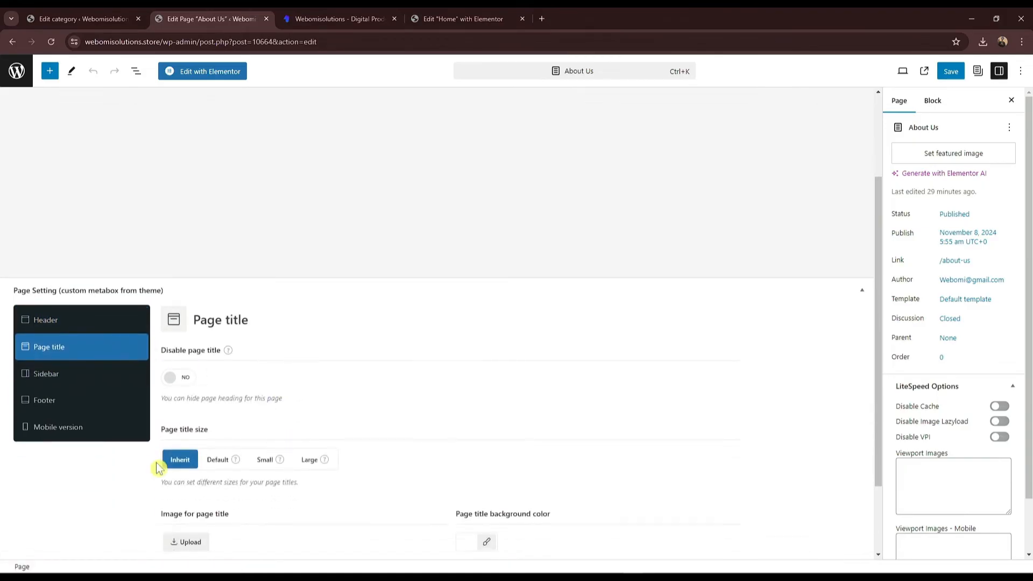
click(215, 466)
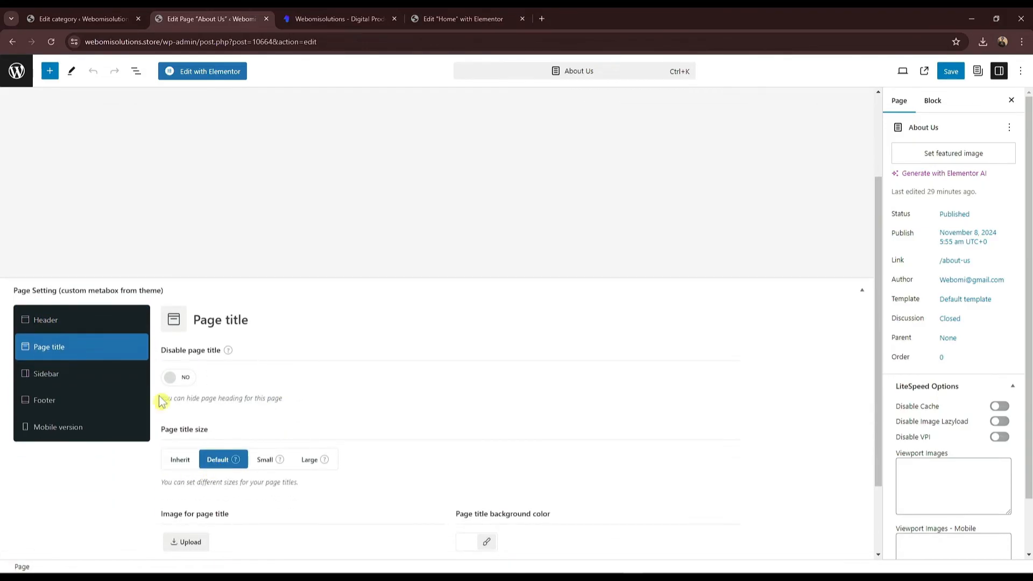
click(49, 374)
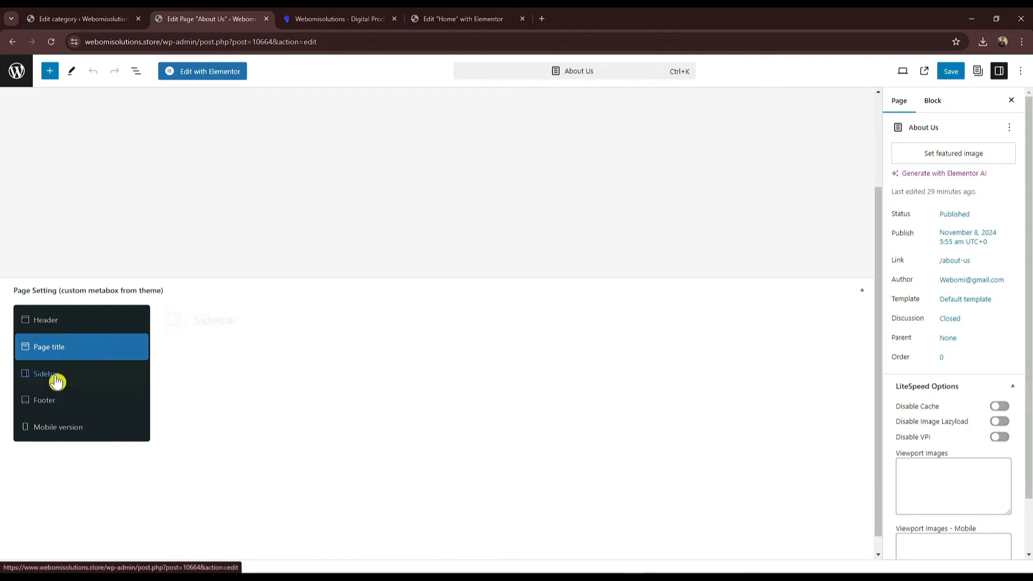
click(210, 365)
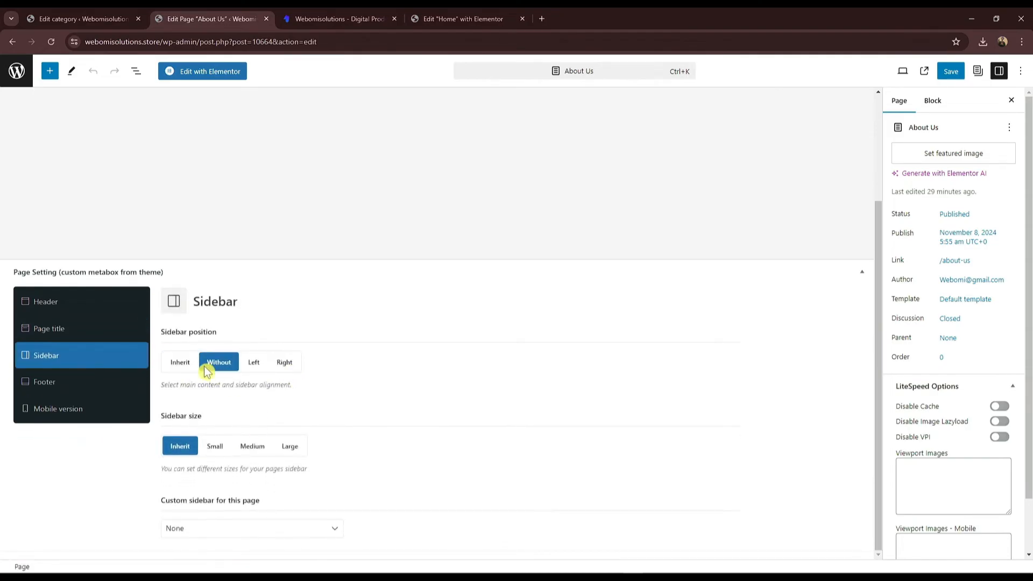
scroll(452, 358, up, 3)
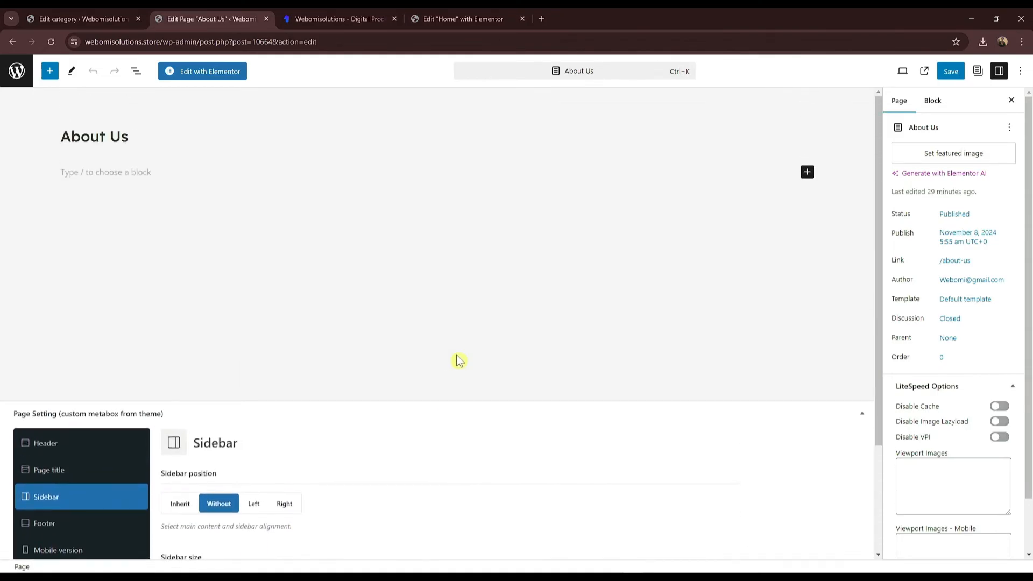
click(950, 74)
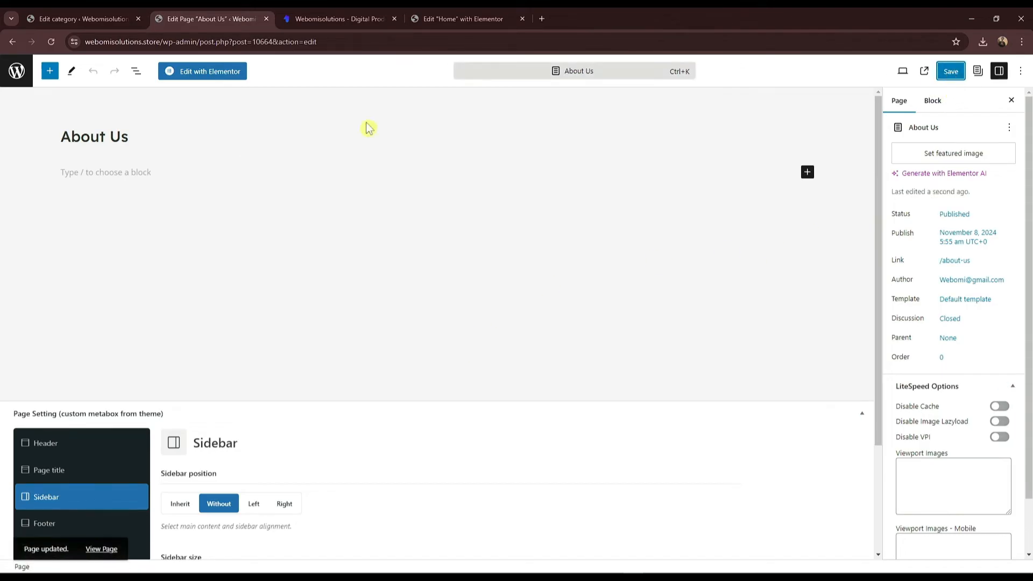
click(196, 73)
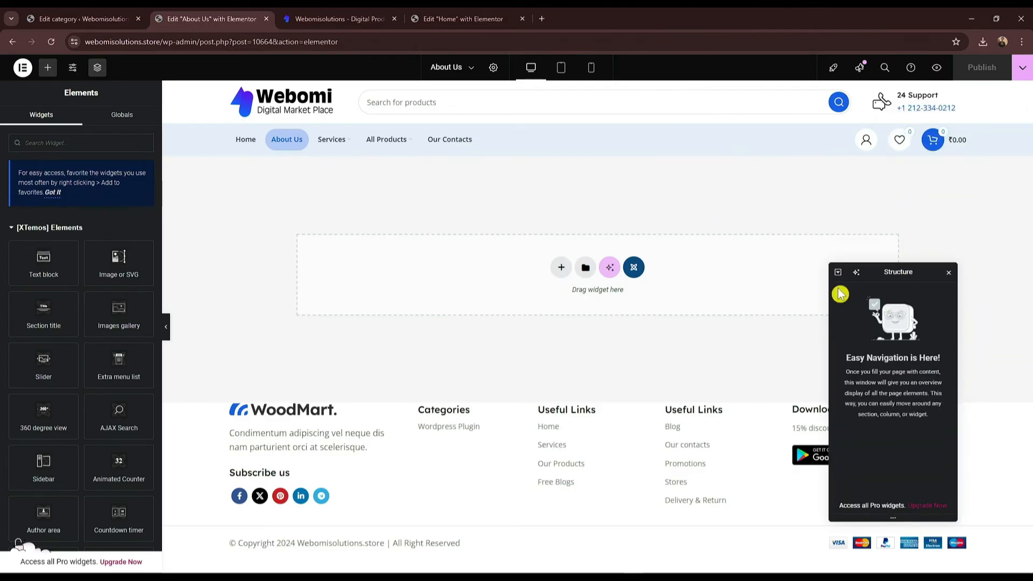
Step: Add a two-column Flexbox container and drag its divider so the left column fills most of the width
drag(875, 270, 907, 205)
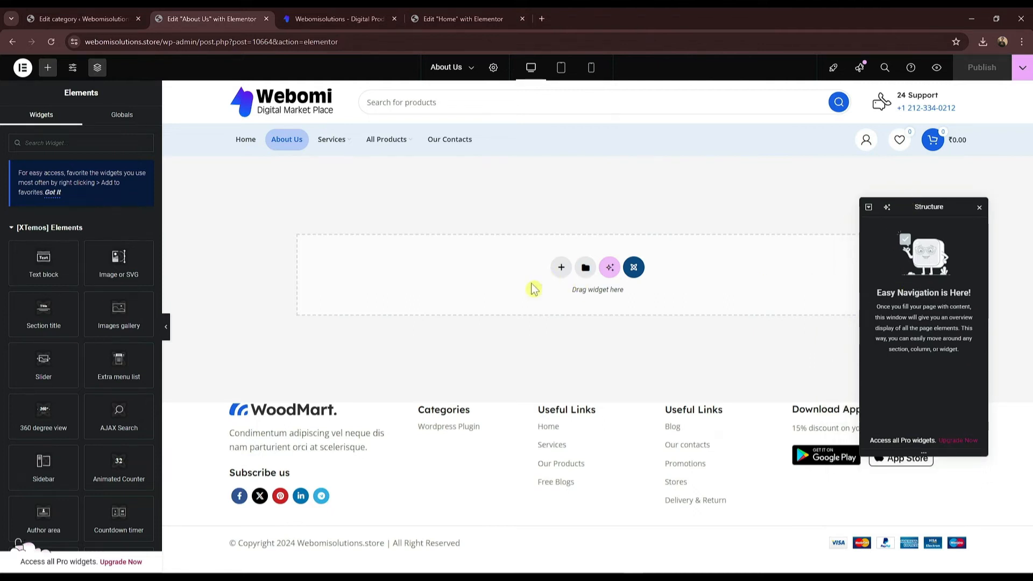
click(558, 270)
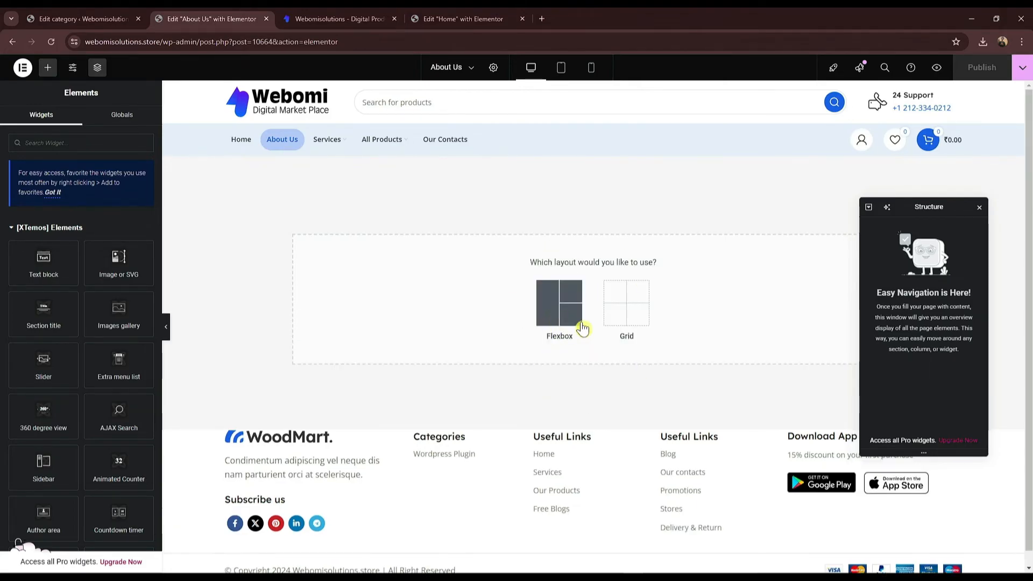
click(549, 310)
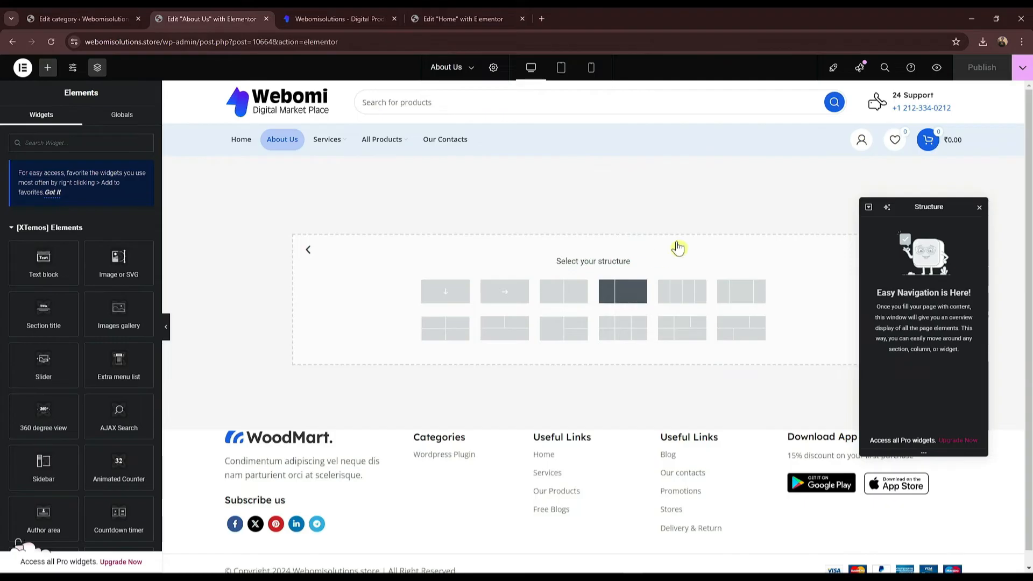
click(564, 291)
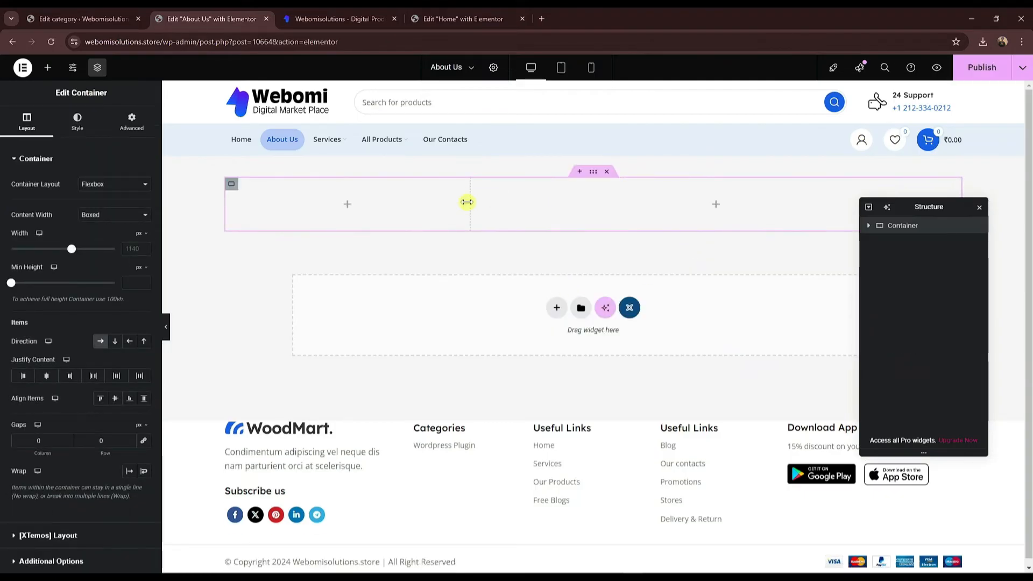
drag(609, 205, 834, 194)
drag(912, 199, 892, 273)
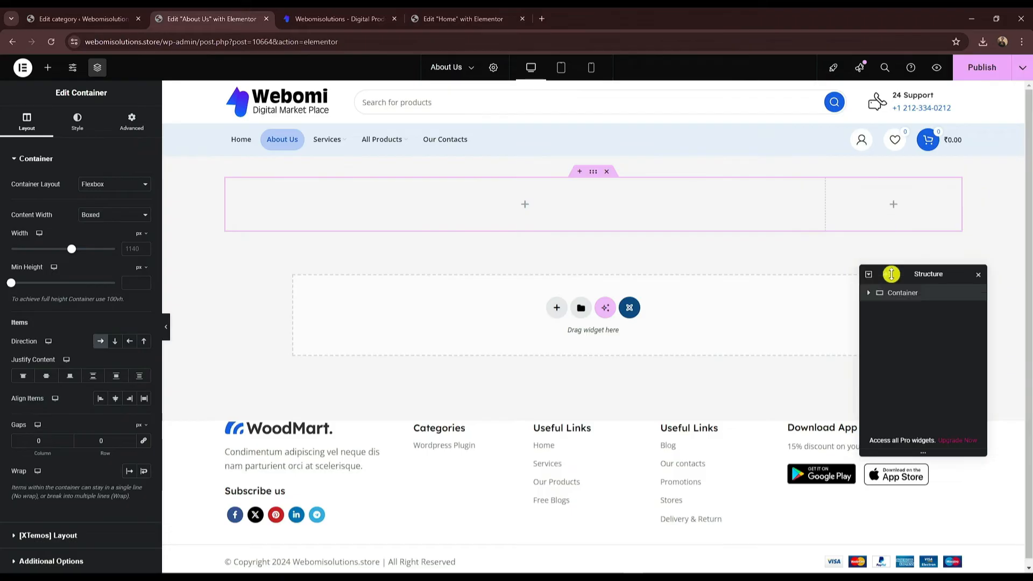
Step: Drop a Contact form 7 widget into the right column and select the 'Contact form Mega electronics' form
click(893, 206)
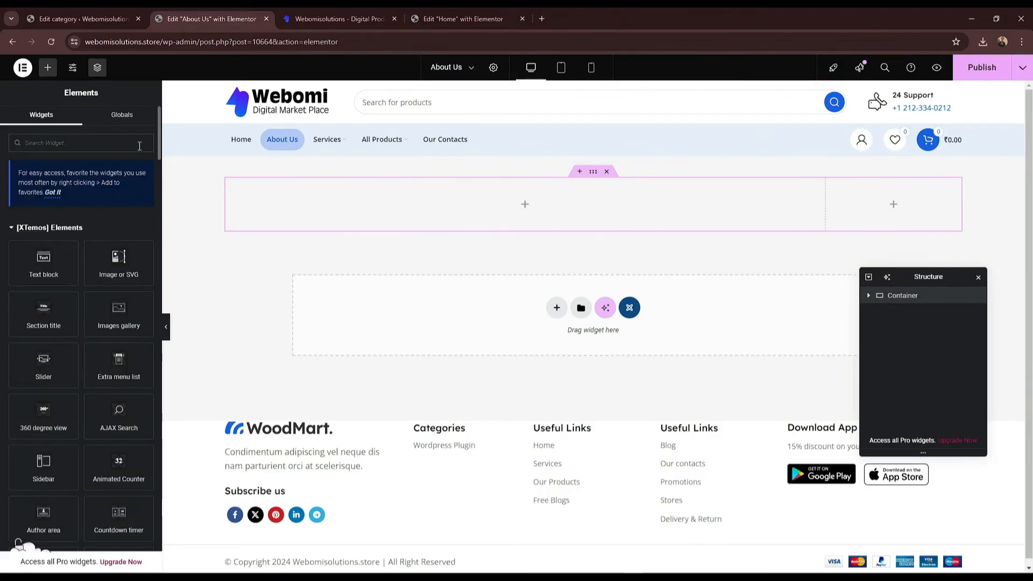
text(com)
key(BackSpace)
key(BackSpace)
key(BackSpace)
text(contact)
drag(62, 238, 919, 199)
click(91, 197)
click(87, 231)
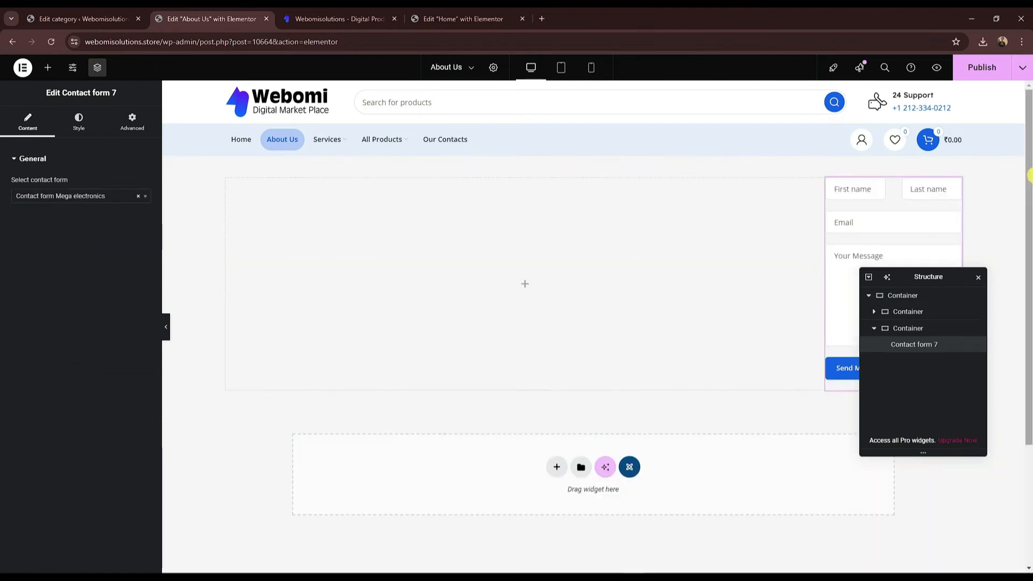
click(65, 193)
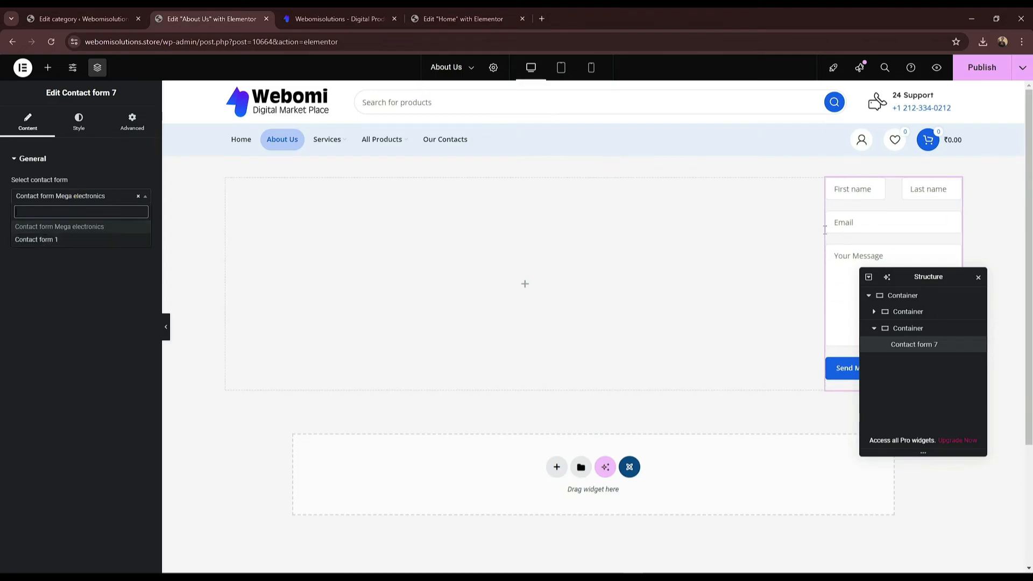
click(34, 256)
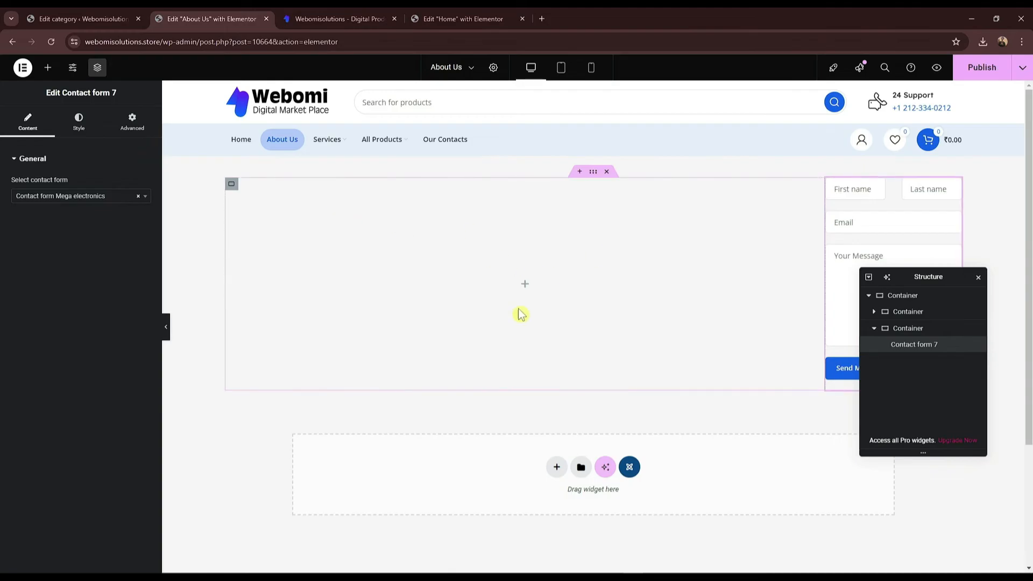
Step: Select the three intro paragraphs on the live About Us page, then return to the Elementor editor
click(323, 18)
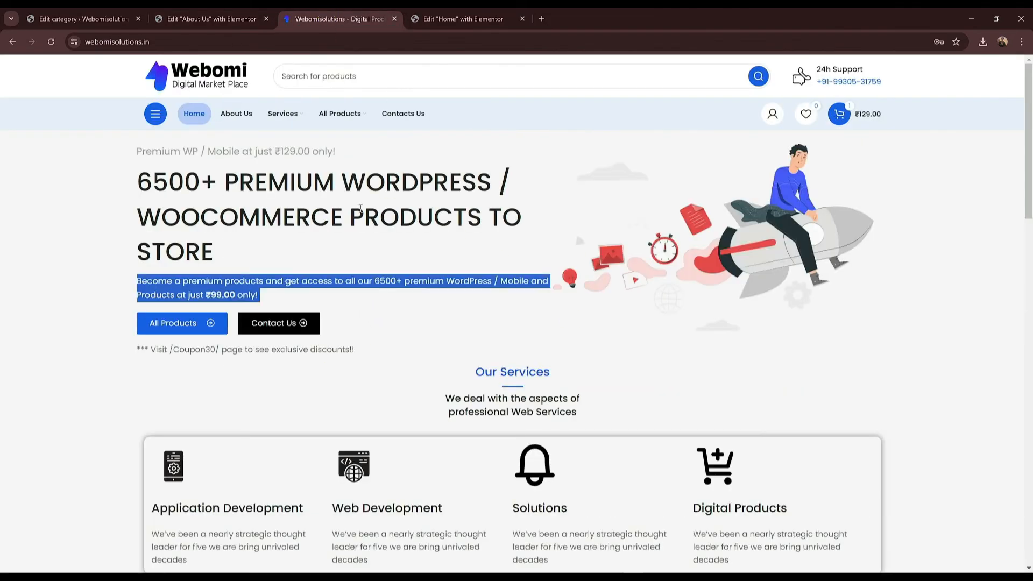
click(236, 121)
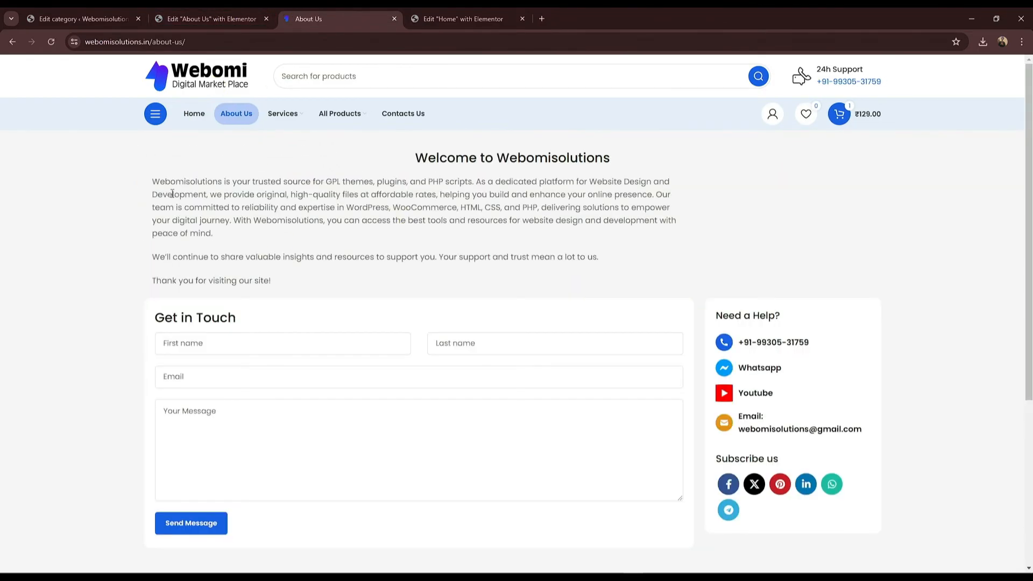
drag(153, 179, 221, 281)
key(ctrl+c)
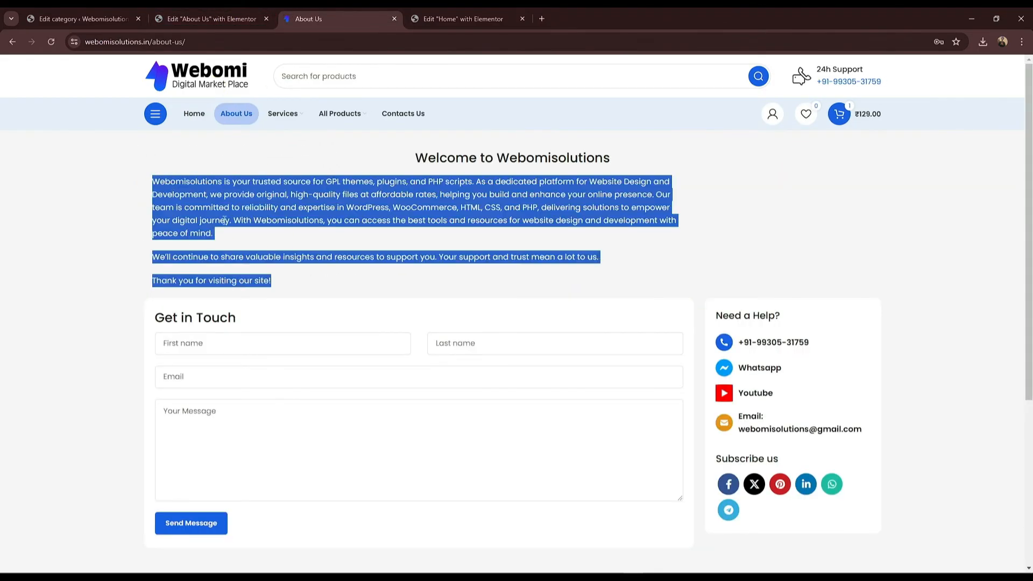
click(196, 18)
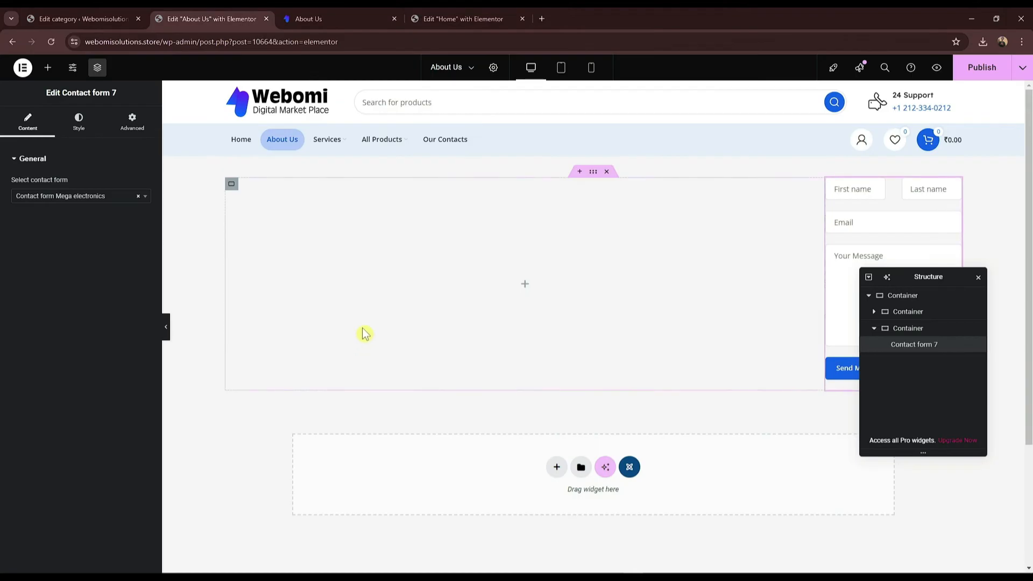
Step: Add a Text block to the left column and paste in the About Us intro paragraphs
click(48, 67)
click(66, 141)
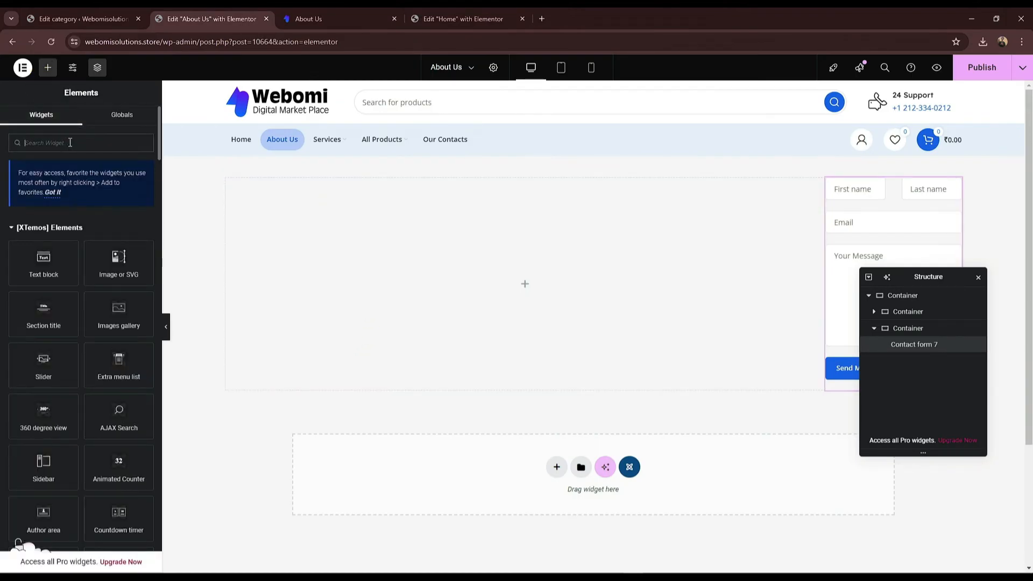
drag(46, 253, 537, 270)
click(53, 321)
key(ctrl+a)
key(ctrl+v)
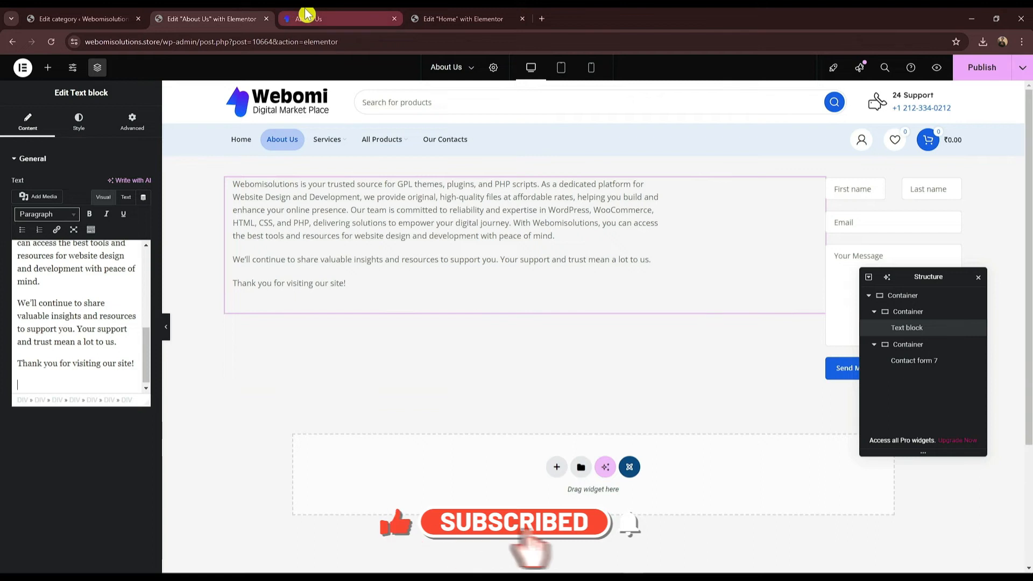
Step: Copy the 'Welcome to Webomisolutions' heading, add a Heading widget above the text, then delete the container
click(323, 16)
drag(420, 154, 611, 154)
click(219, 18)
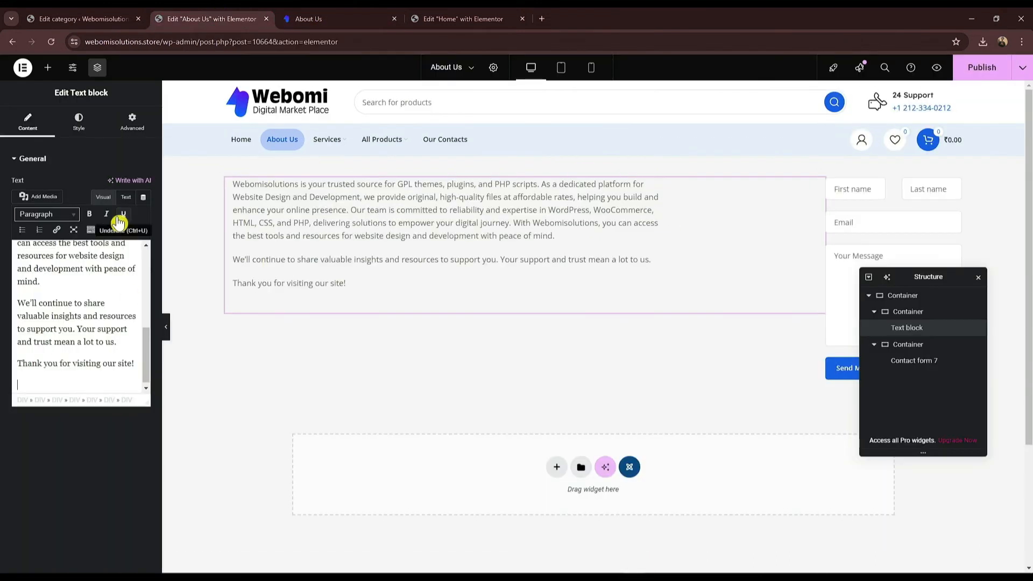
click(48, 69)
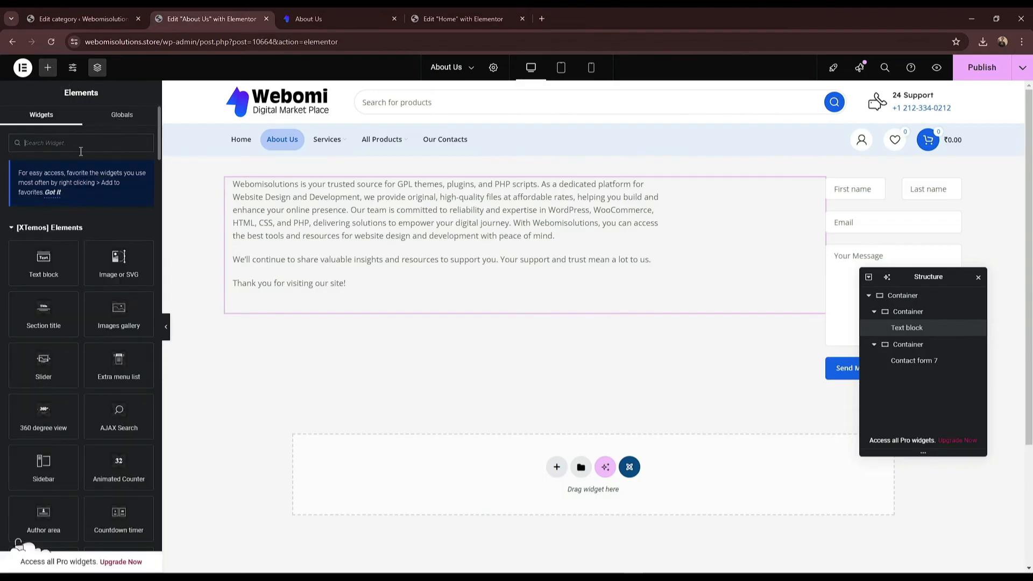
text(head)
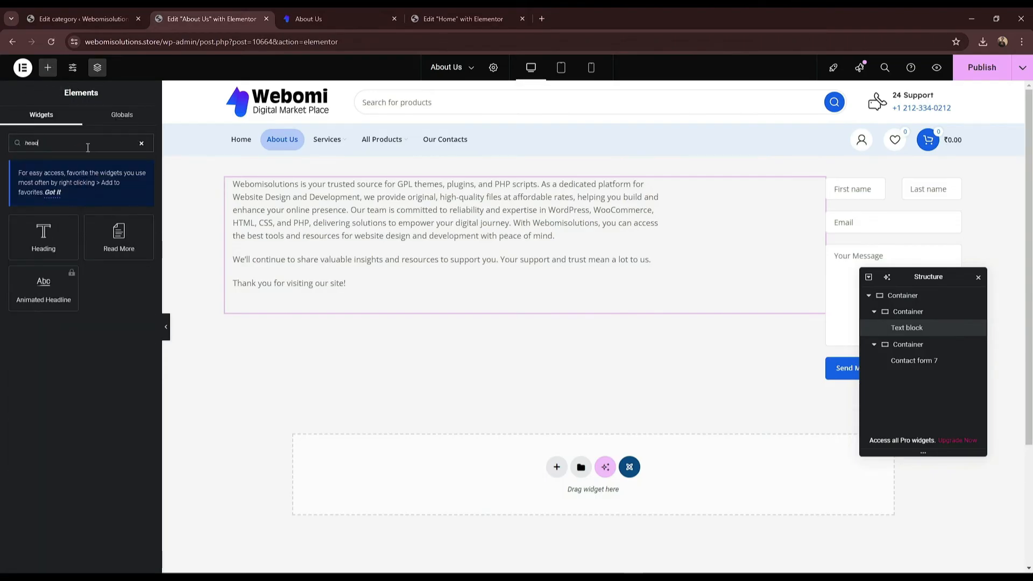
drag(43, 237, 623, 188)
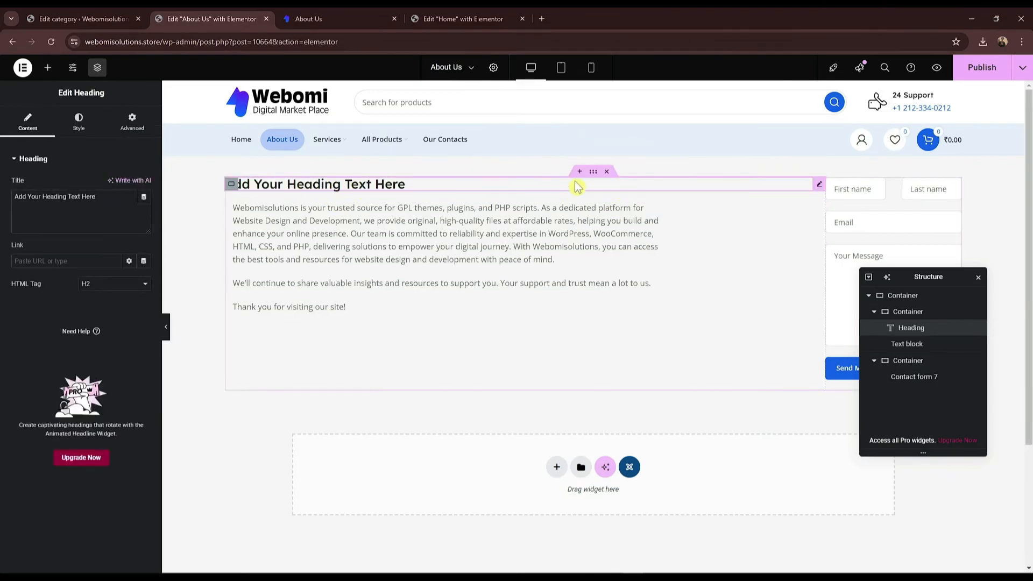
click(607, 171)
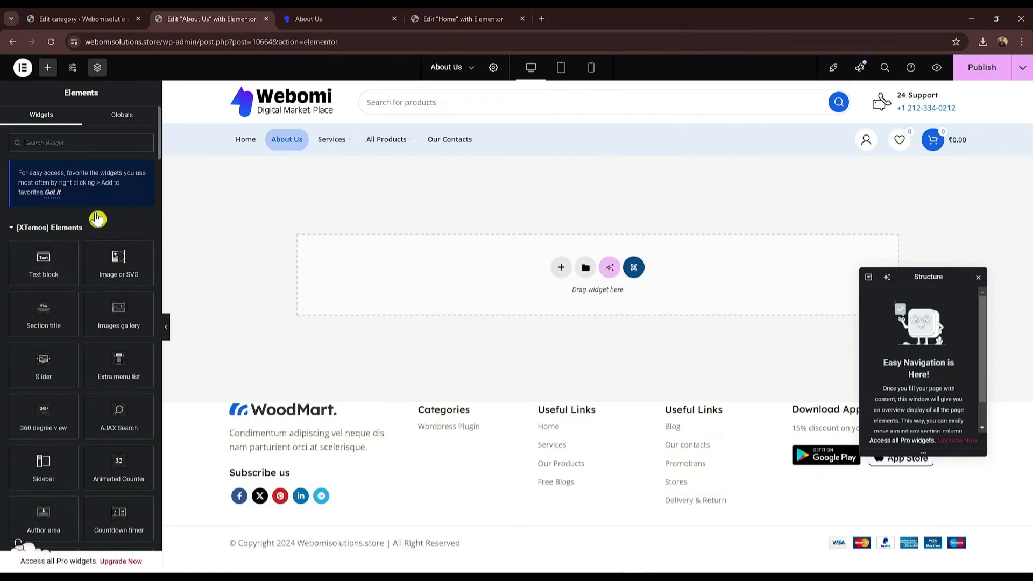
Step: Revert through Elementor's History panel to before the container was deleted, bringing back the contact form
scroll(67, 488, down, 3)
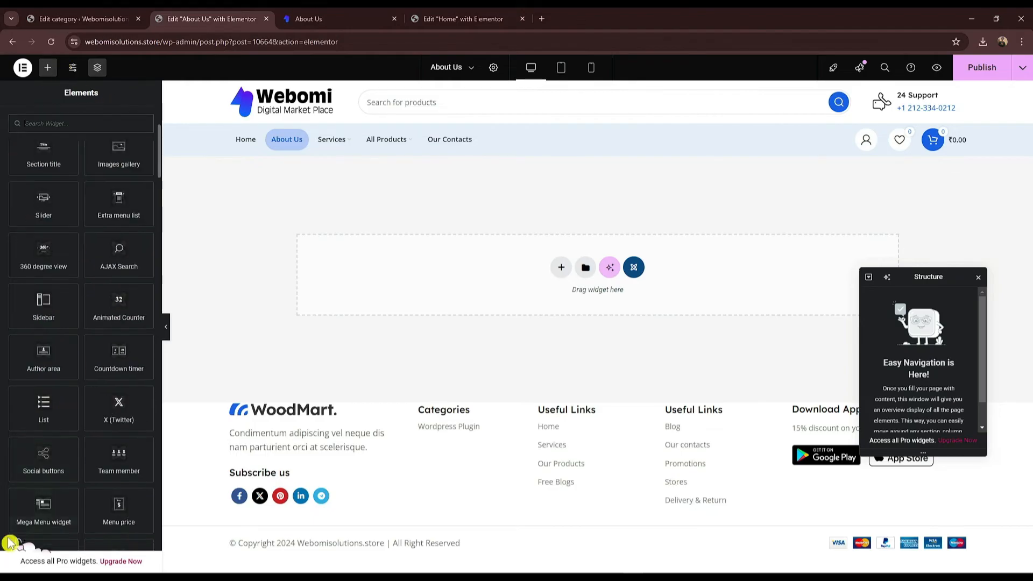
scroll(108, 226, up, 3)
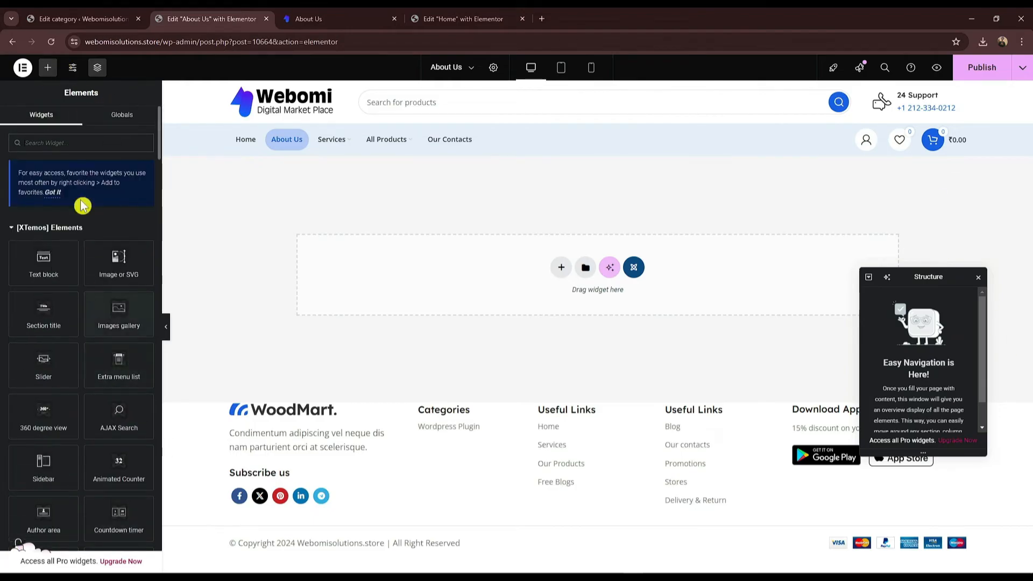
click(493, 66)
click(474, 70)
click(475, 71)
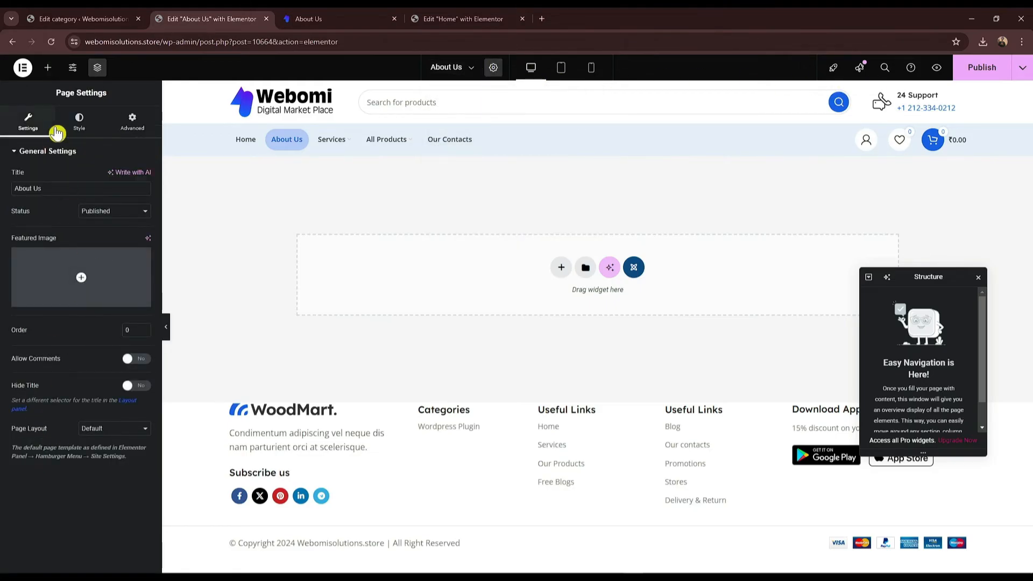
click(47, 72)
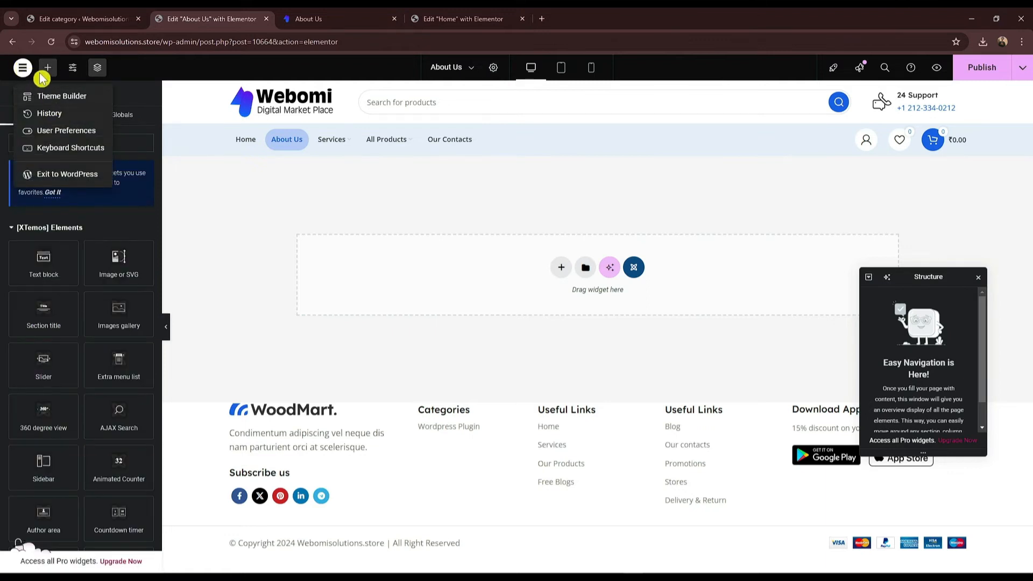
click(23, 71)
click(22, 74)
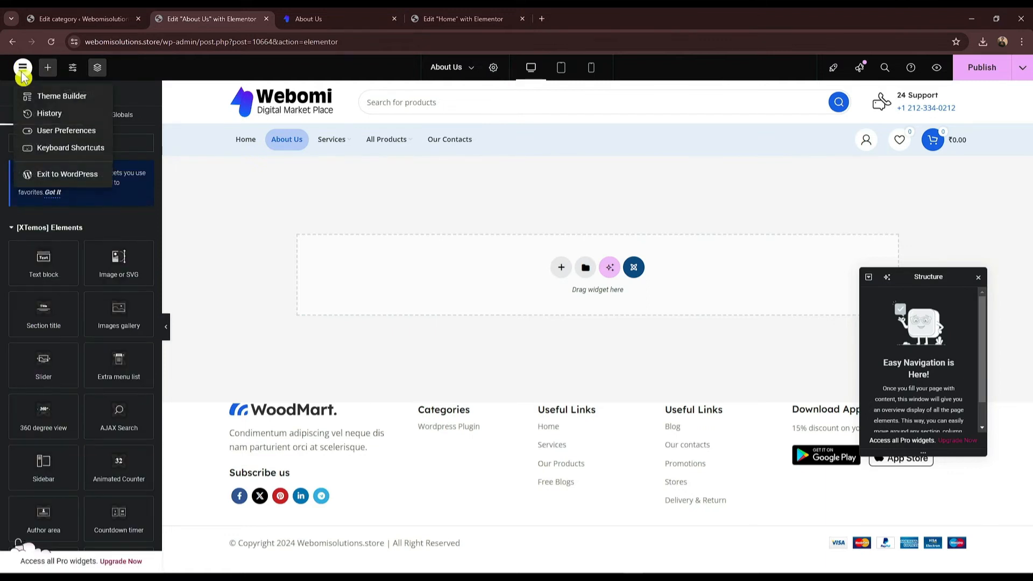
click(74, 114)
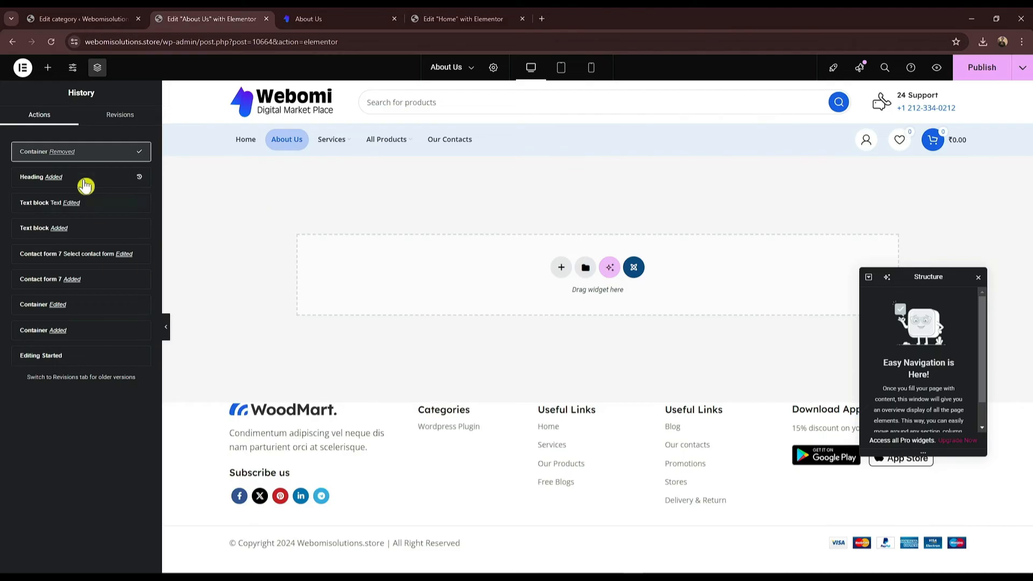
click(23, 69)
click(70, 112)
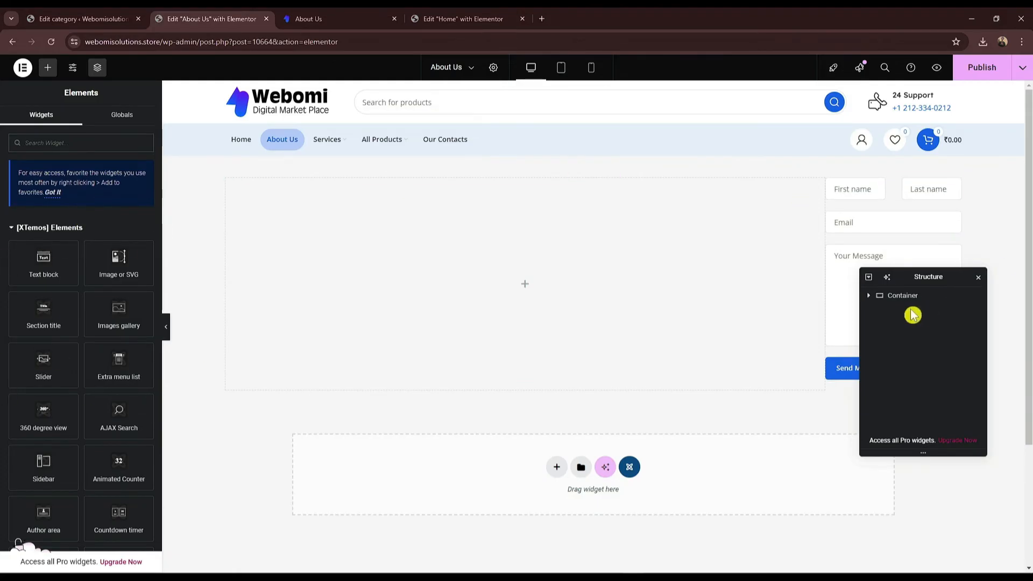
Step: Add a single-column Flexbox container with a centred 'Welcome to Webomisolutions' heading
click(580, 171)
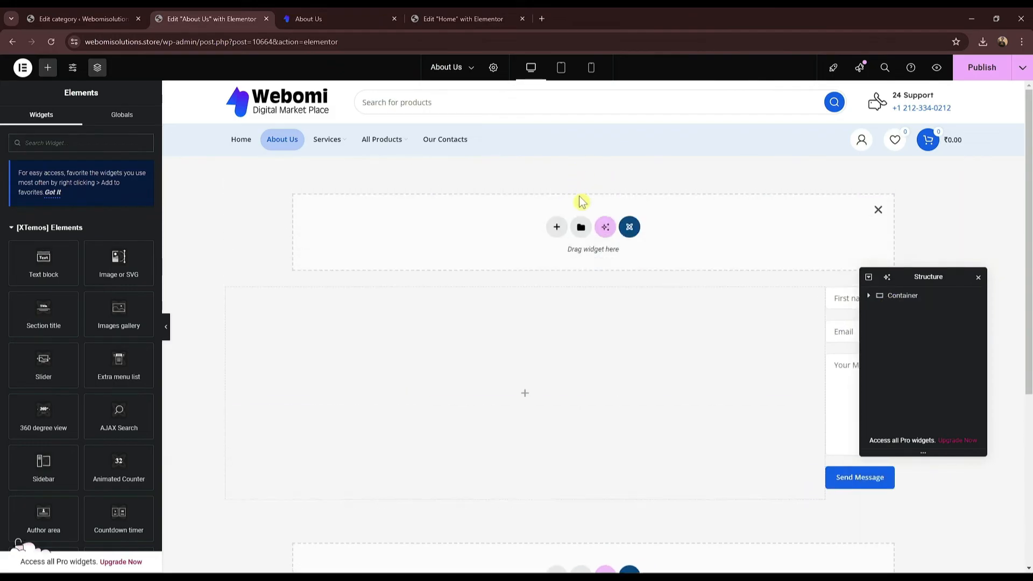
click(557, 228)
click(555, 280)
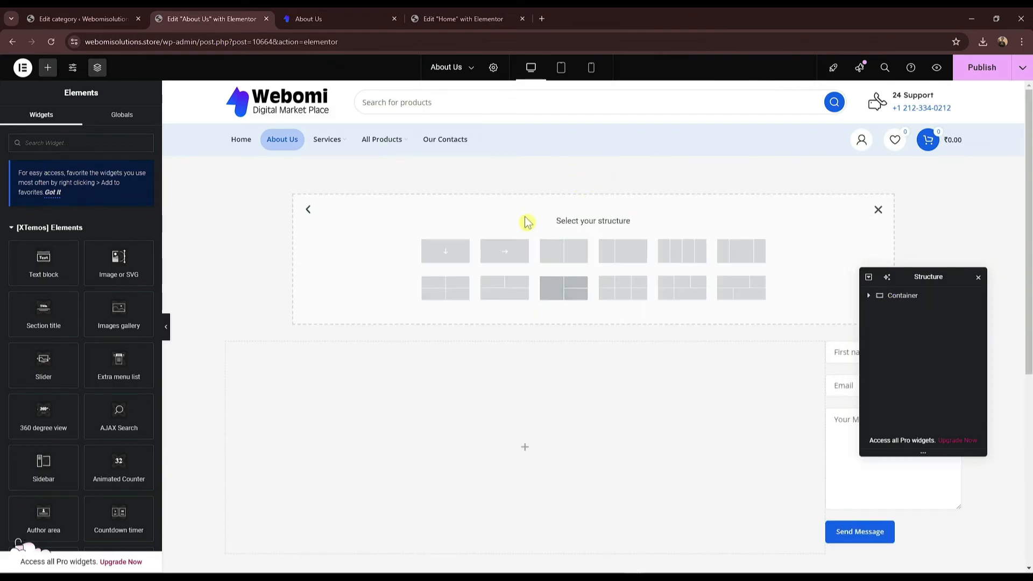
click(446, 251)
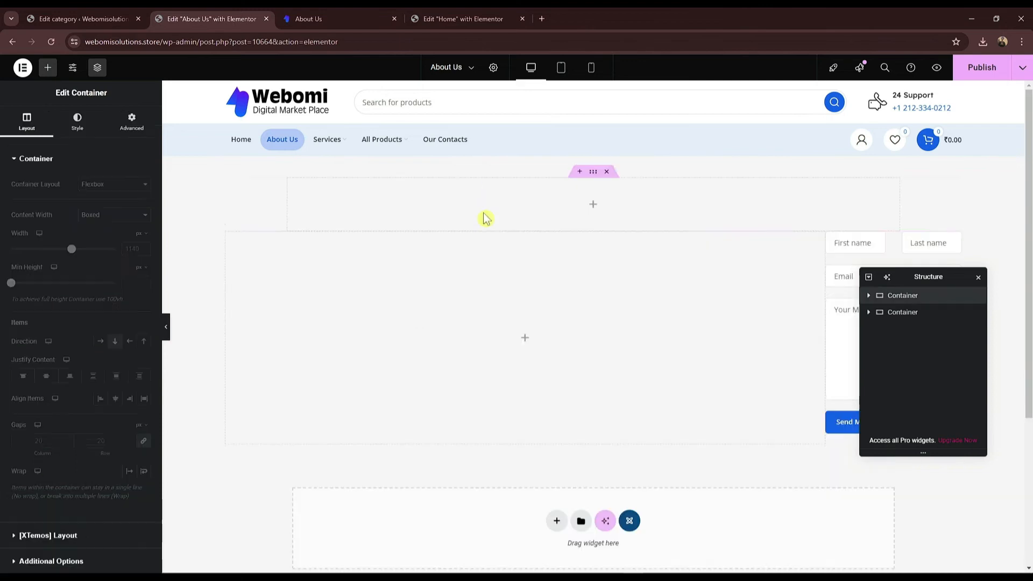
click(44, 70)
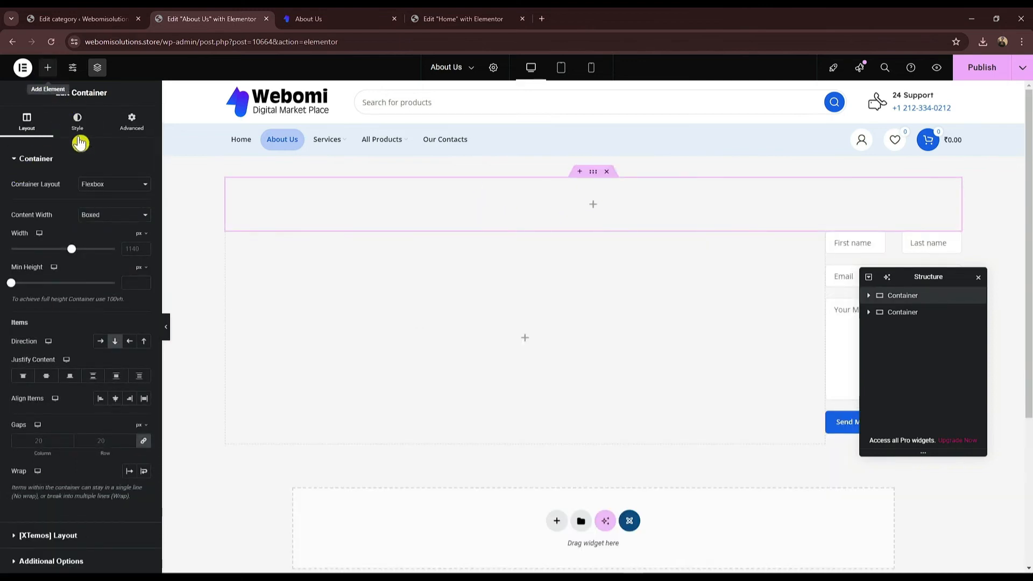
text(head)
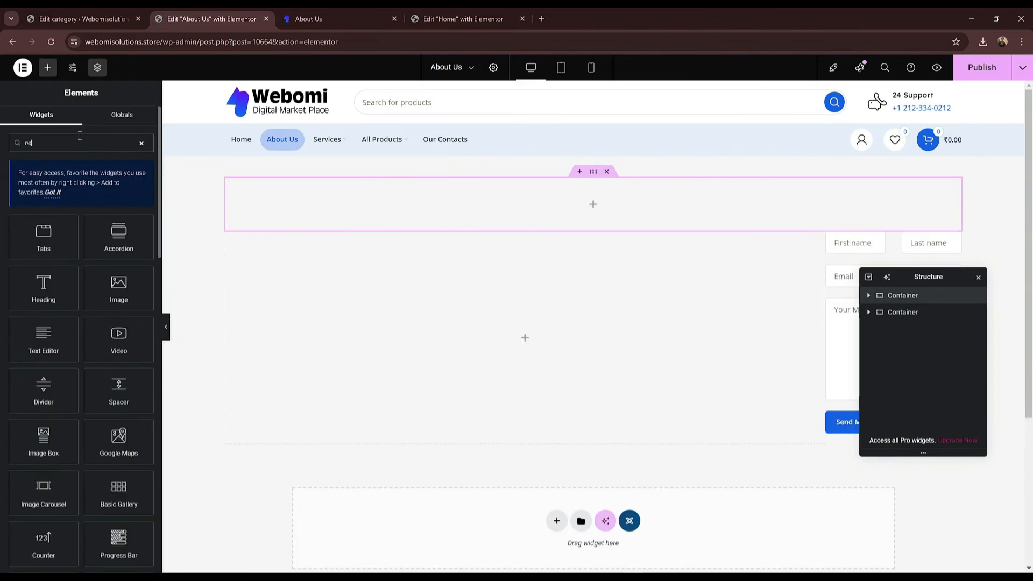
drag(70, 236, 569, 208)
triple_click(59, 198)
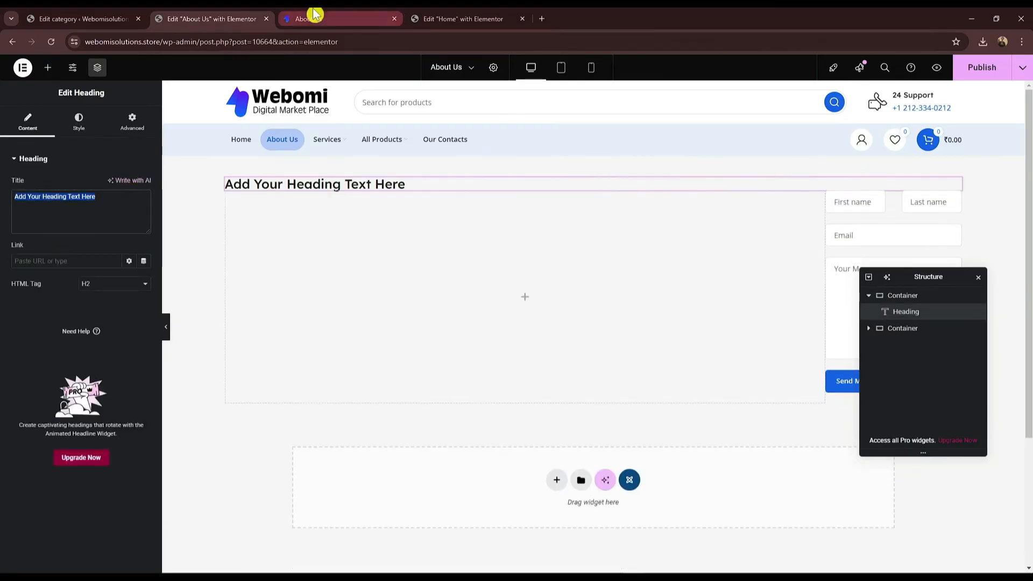
text(Welcome to Webomisolutions)
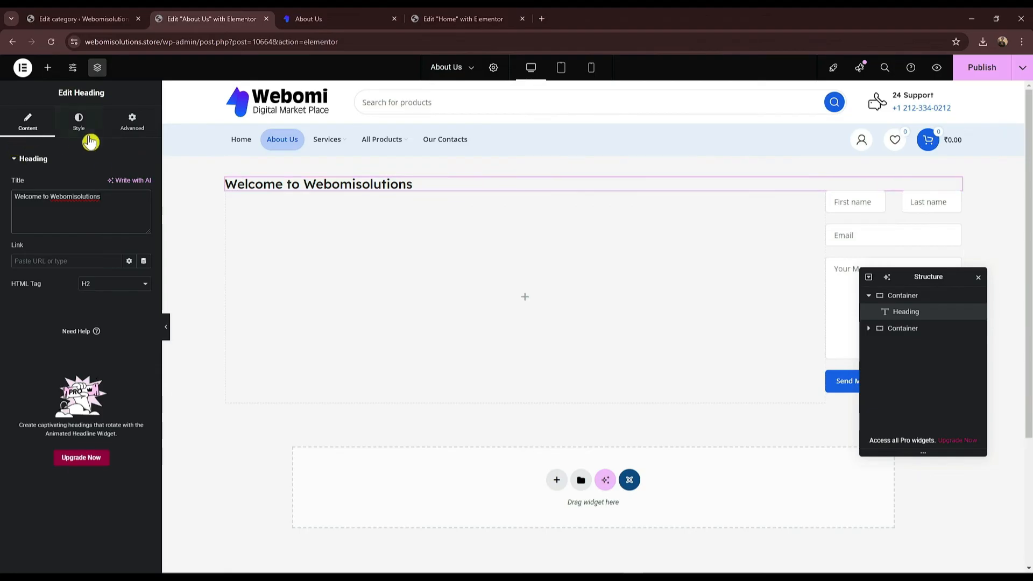
click(79, 121)
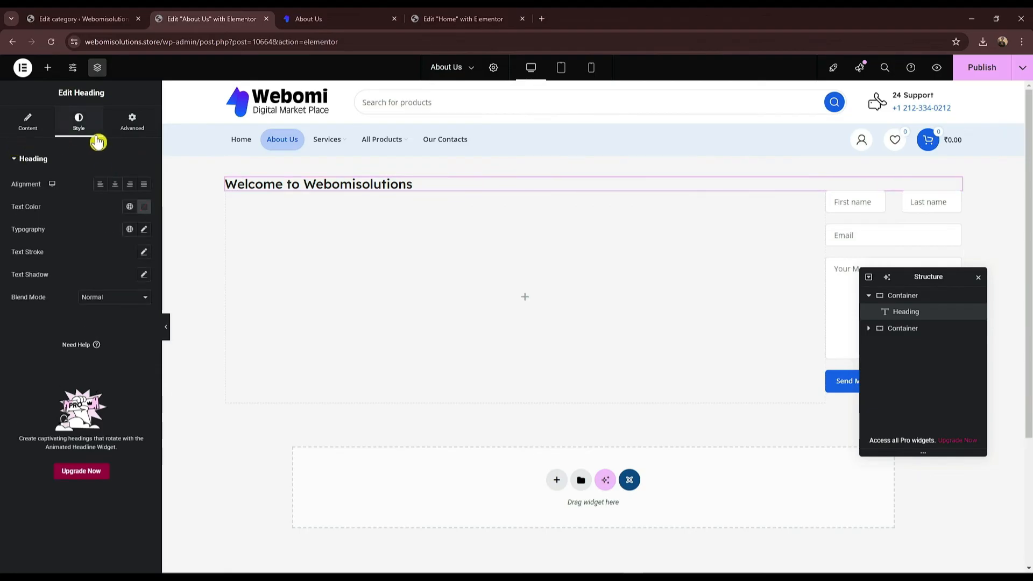
click(115, 184)
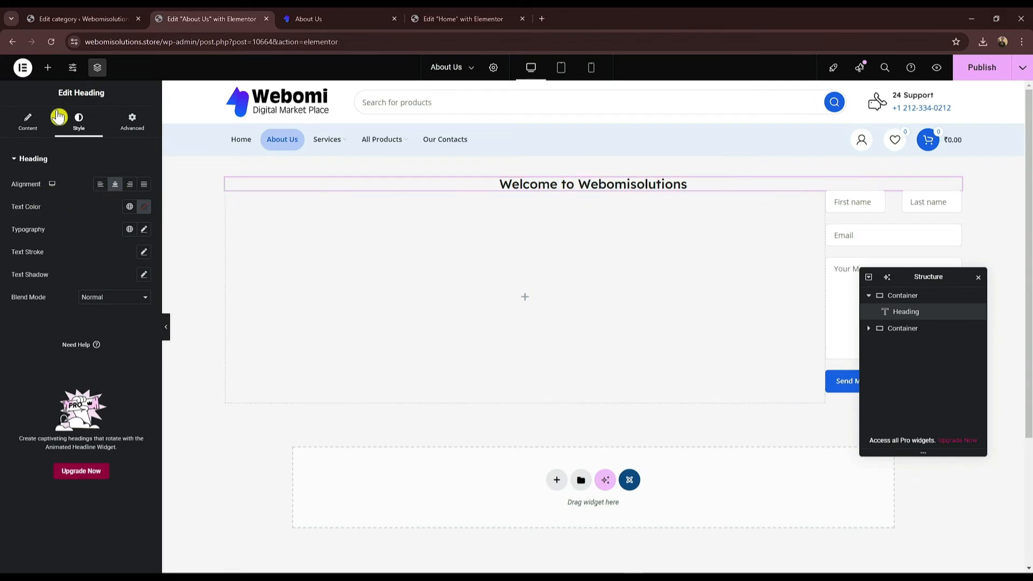
Step: Add a Text block below the heading and replace its Lorem ipsum with the live About Us paragraphs
click(48, 67)
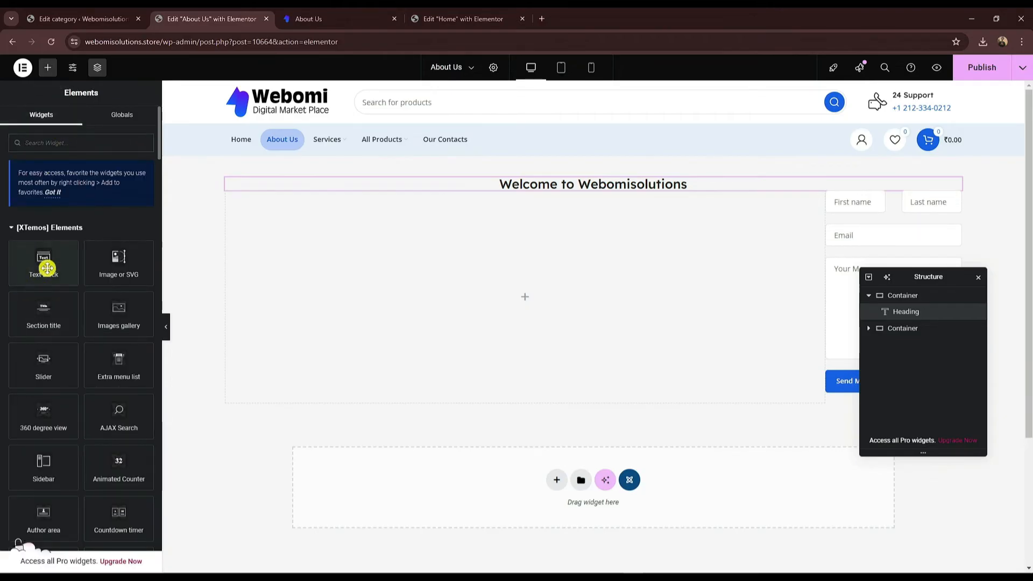
drag(39, 277, 550, 310)
click(342, 16)
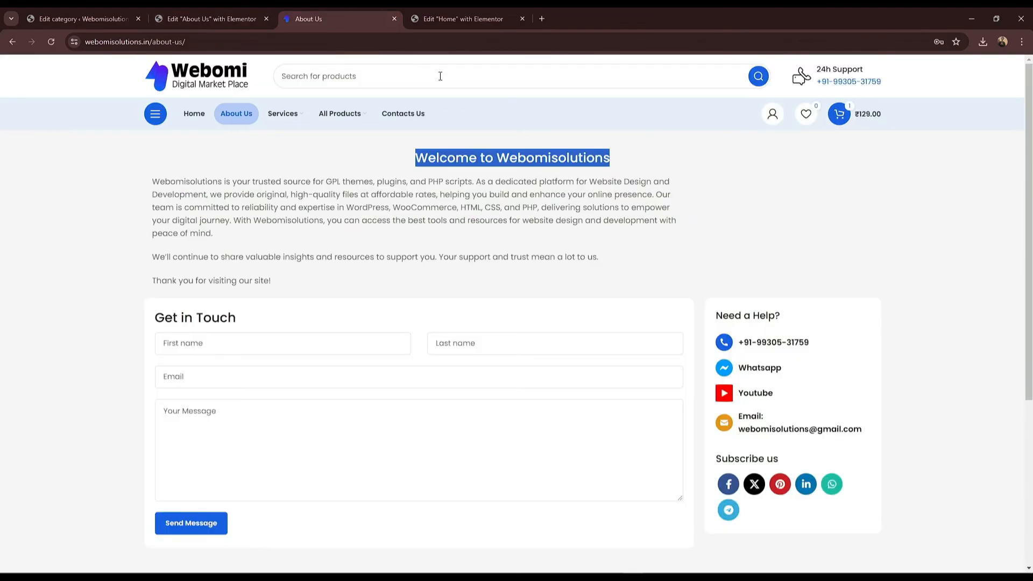
drag(153, 182, 291, 283)
key(ctrl+c)
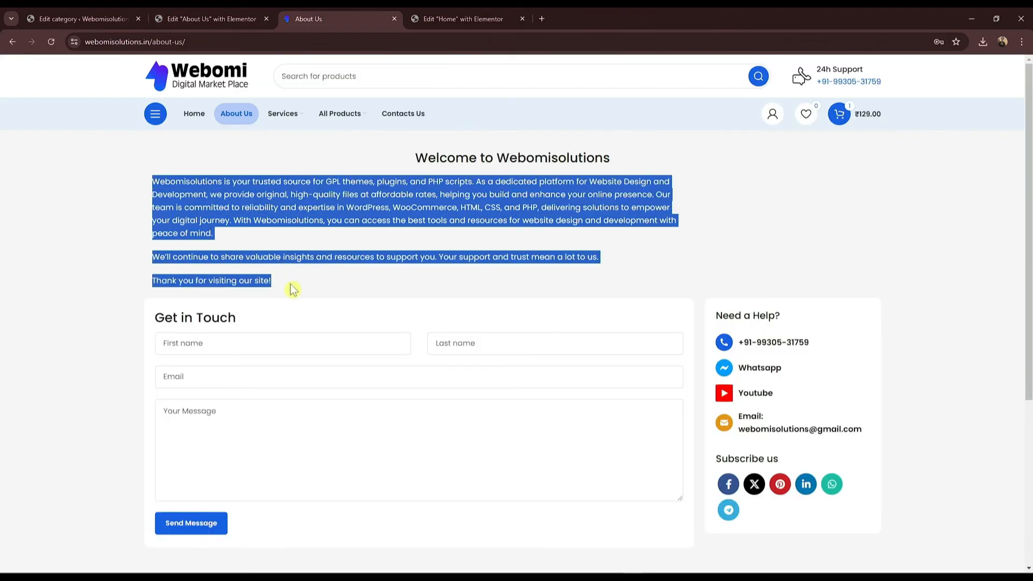
click(206, 18)
click(89, 325)
key(ctrl+a)
key(ctrl+v)
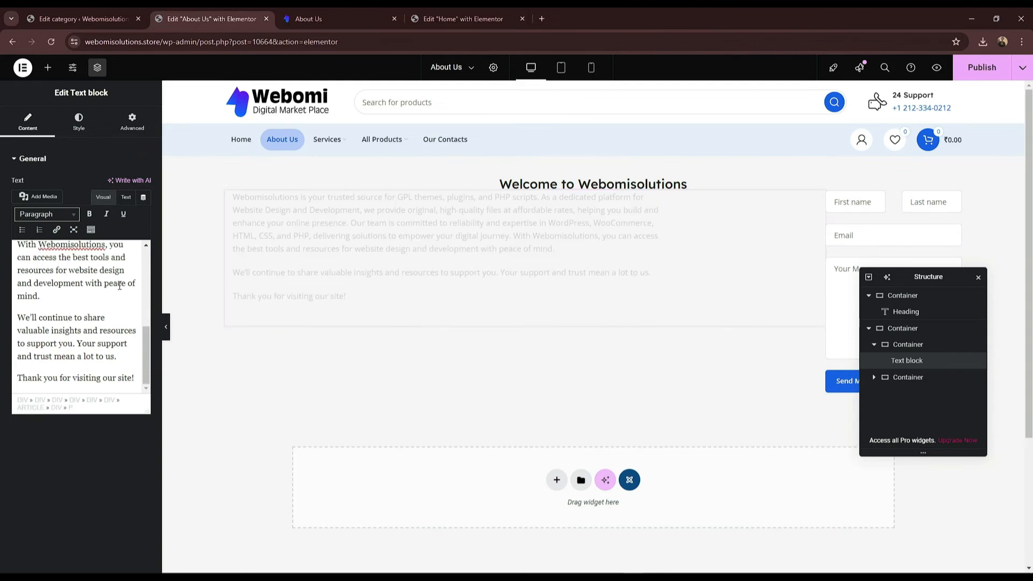
Step: Compare the pasted paragraphs in the editor against the live About Us page
click(329, 18)
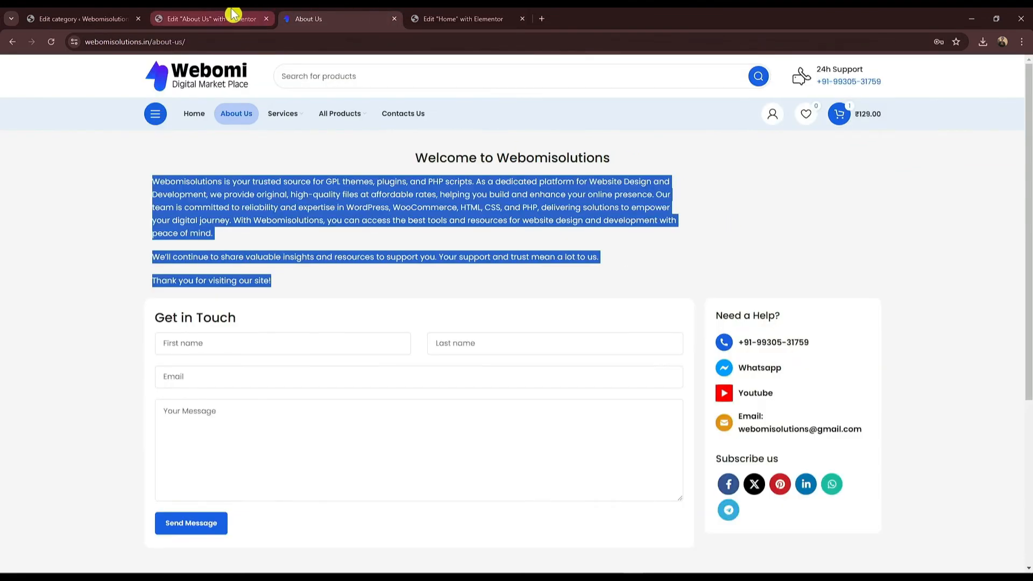
click(213, 18)
key(ctrl+Tab)
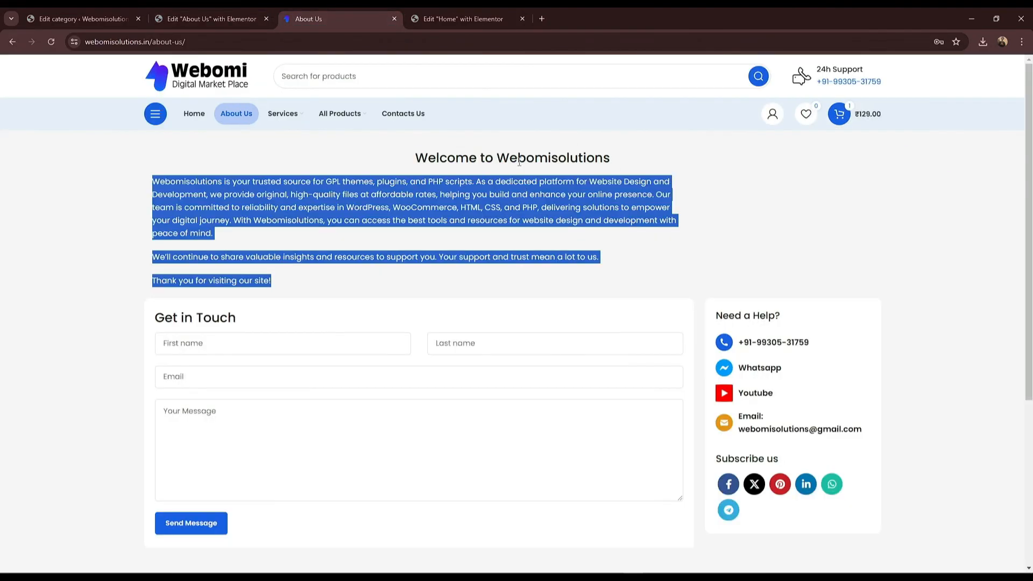
click(271, 16)
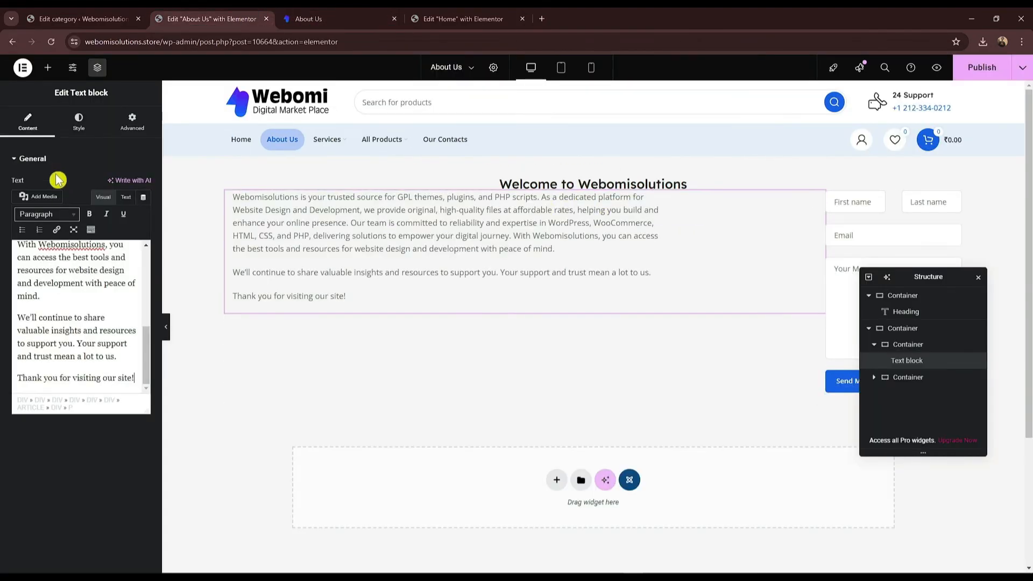
key(ctrl+Tab)
click(171, 16)
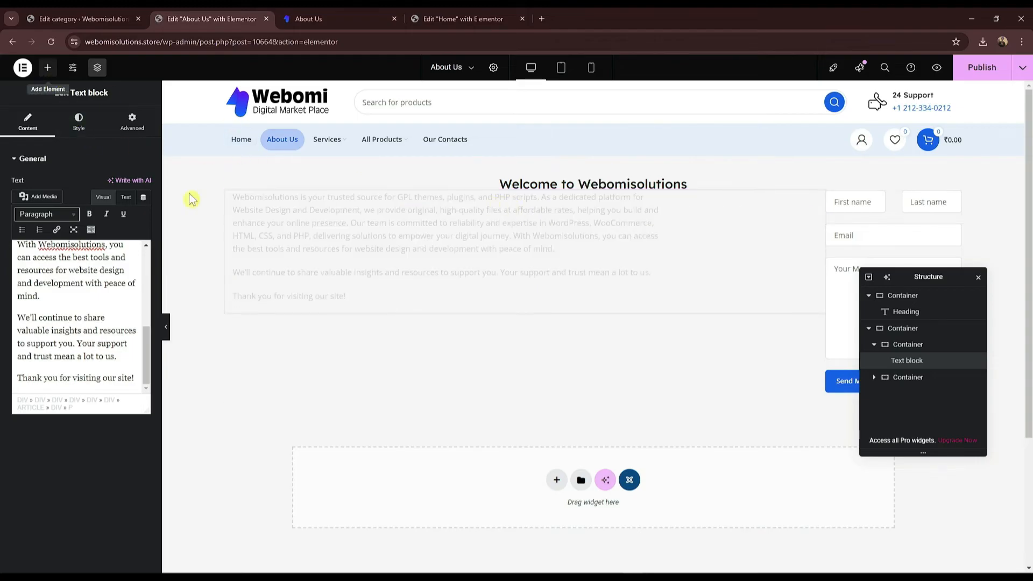
Step: Insert a Spacer above the About Us paragraphs and shrink it to 13 px
click(48, 68)
text(spc)
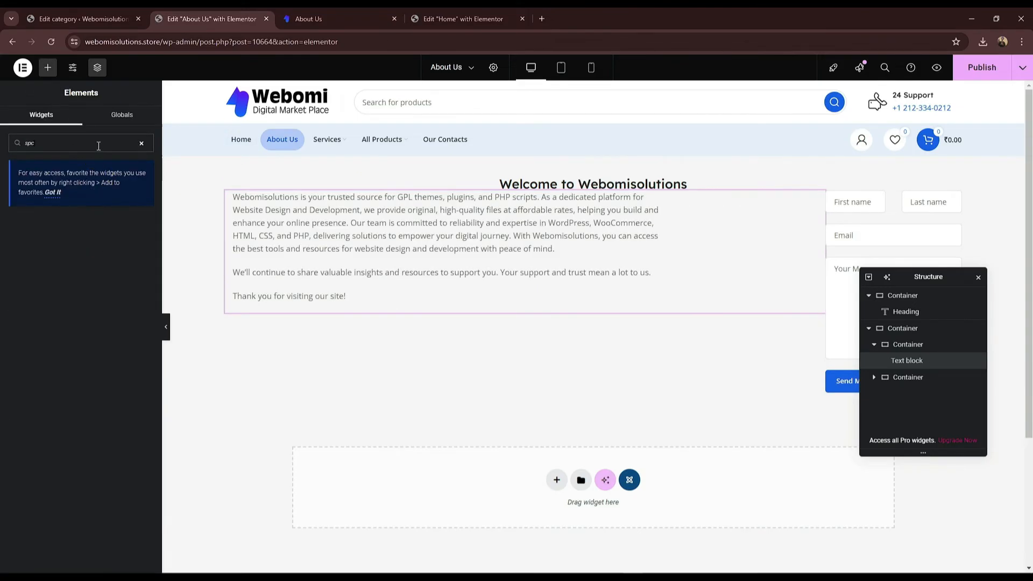
key(BackSpace)
text(a)
text(pa)
drag(43, 249, 603, 206)
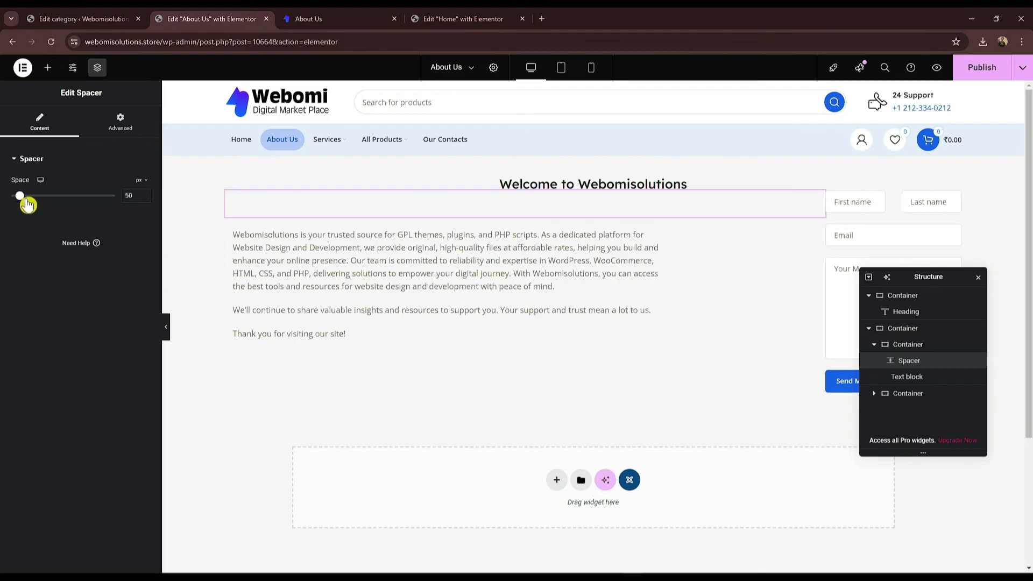
drag(18, 201, 14, 205)
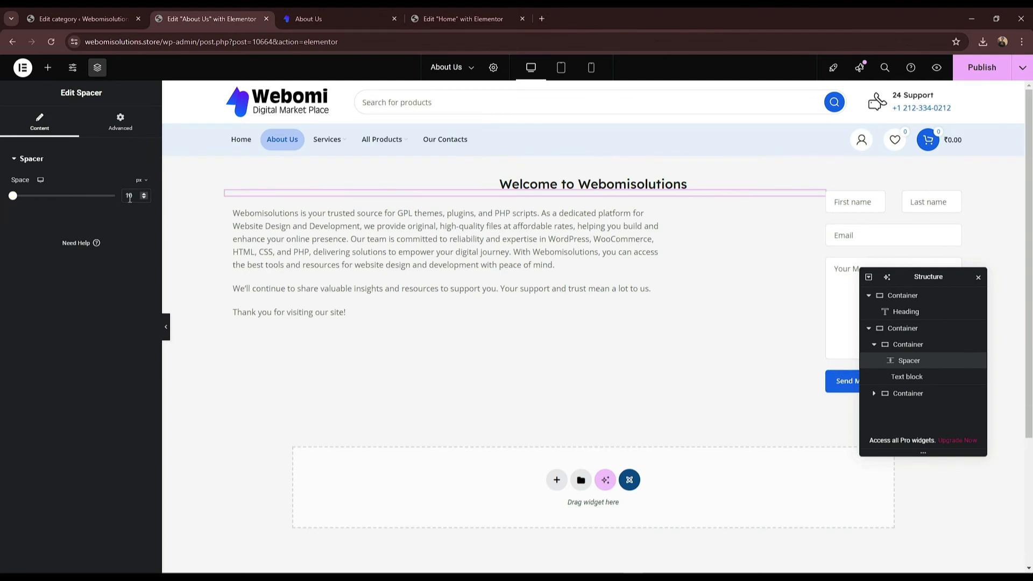
Step: Publish the About Us page and view it on the live site
scroll(130, 196, up, 3)
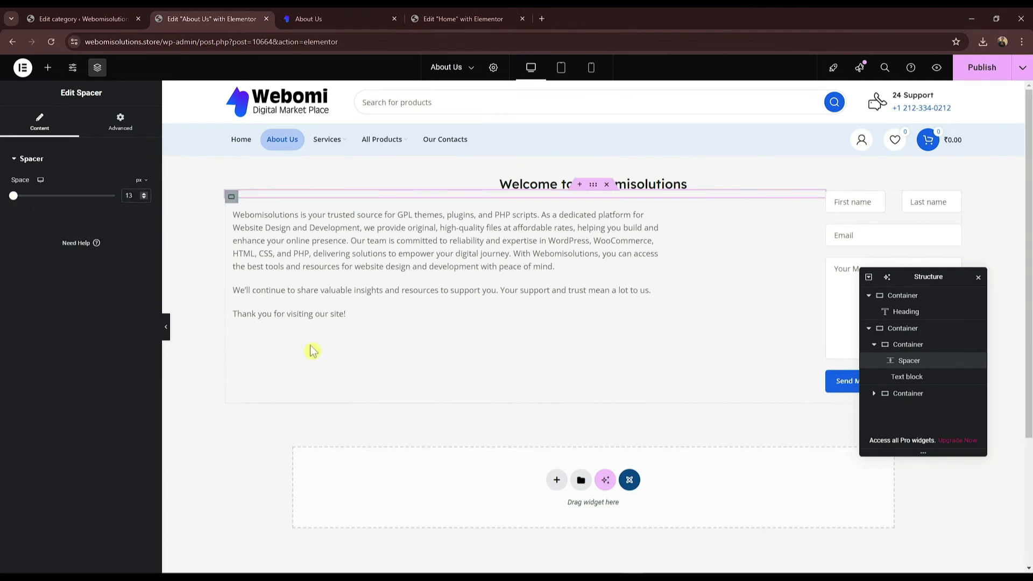
click(980, 75)
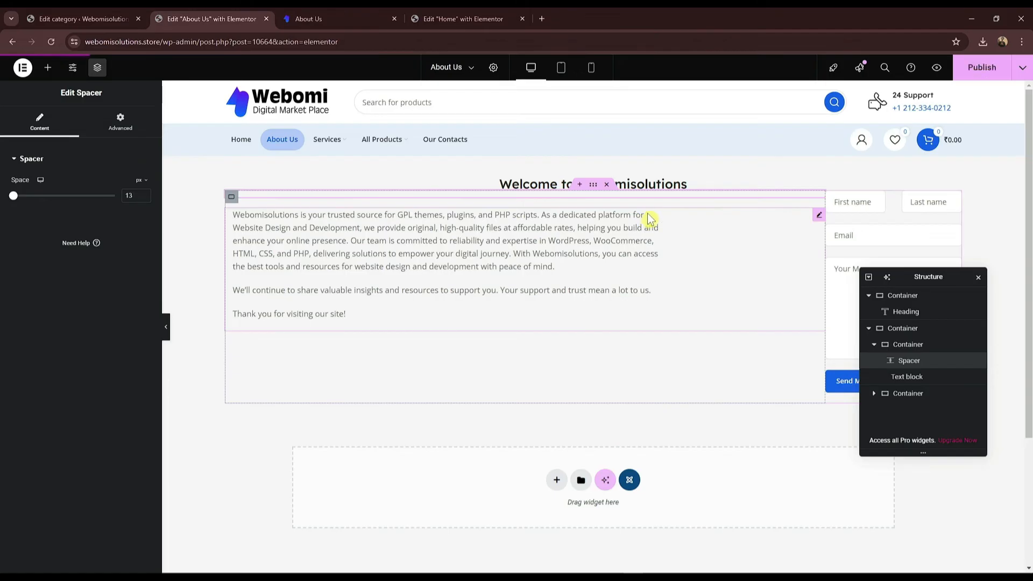
click(331, 16)
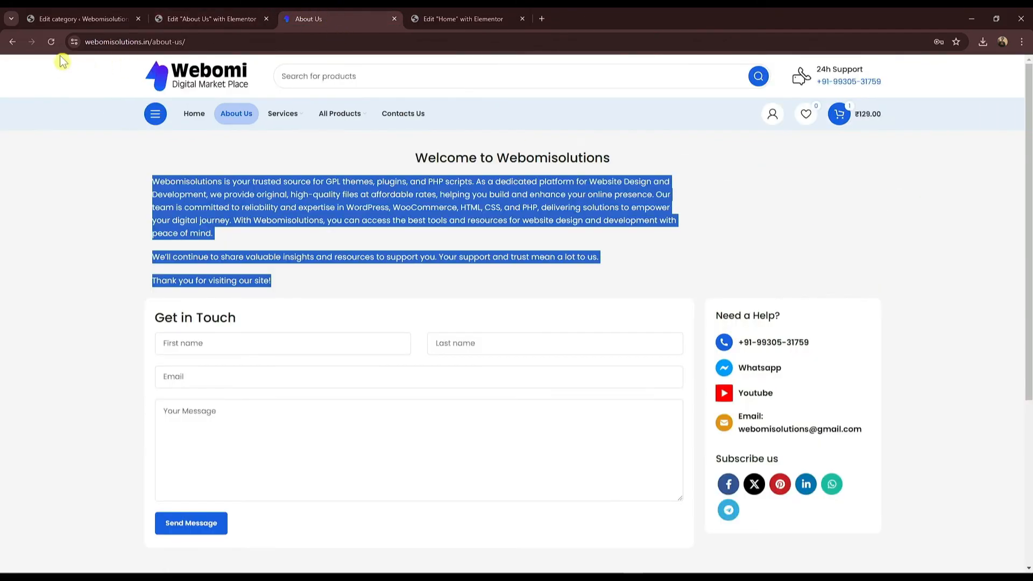
Step: Open the store's site in a new tab and go to its About Us page
click(253, 19)
click(80, 19)
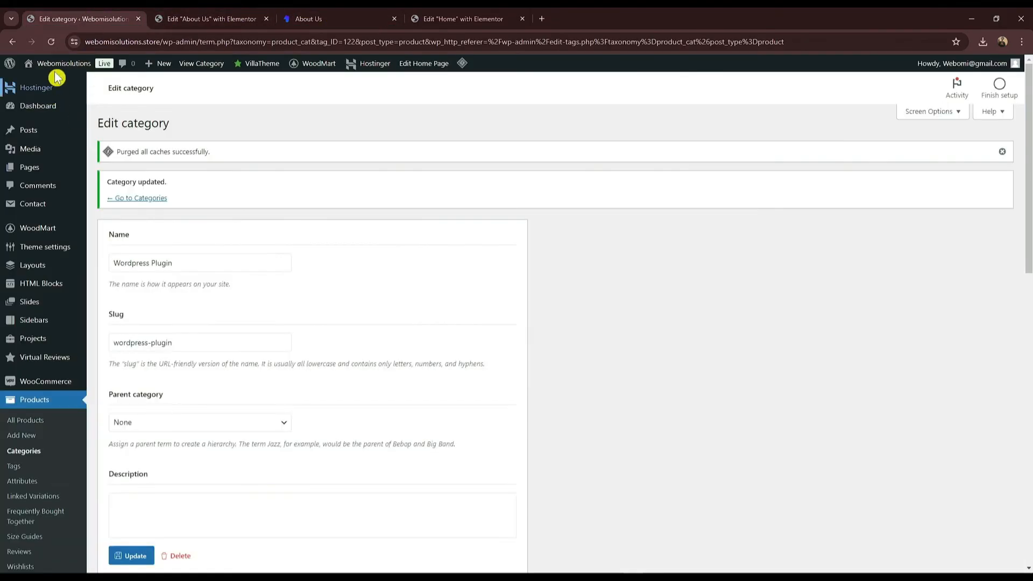
right_click(58, 80)
click(97, 87)
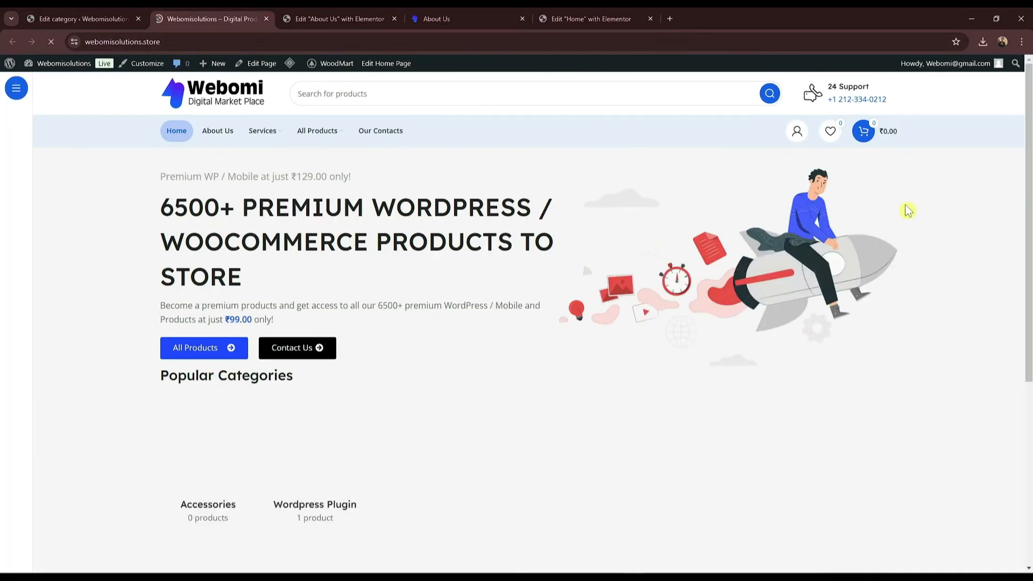
mouse_move(1030, 148)
mouse_down()
mouse_move(1031, 254)
mouse_move(1030, 138)
mouse_up()
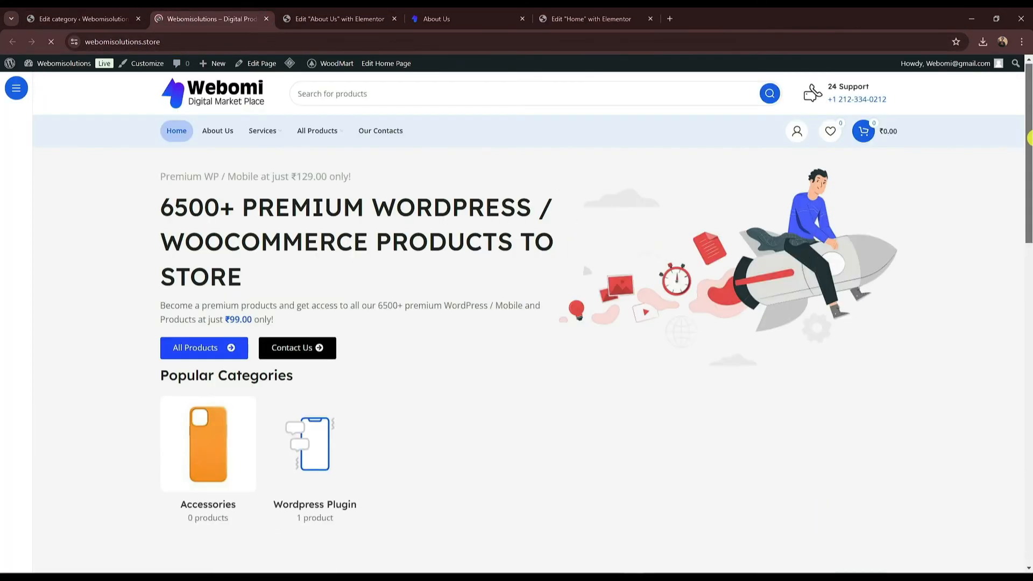
click(230, 136)
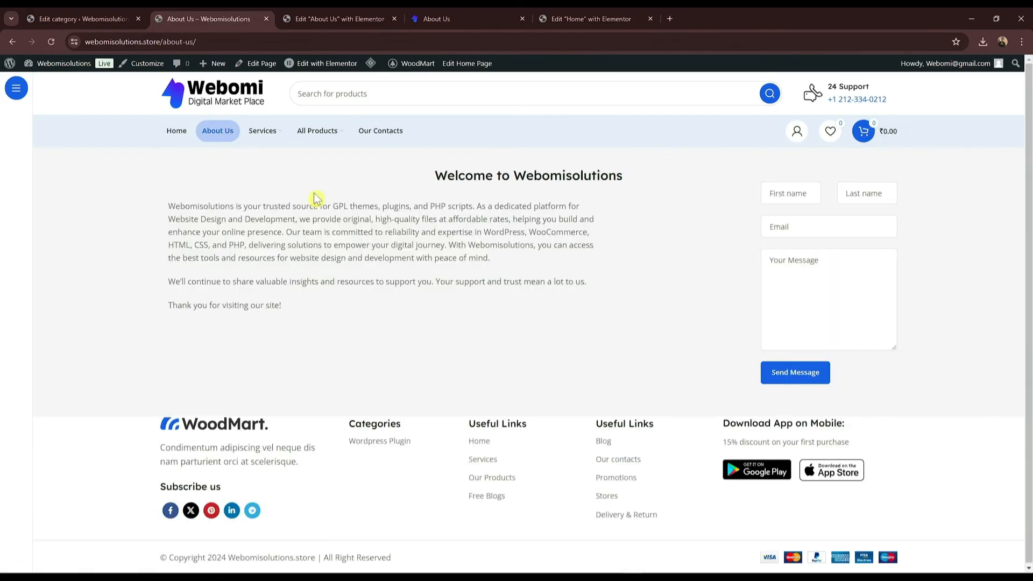
Step: Compare the store's About Us text with the reference site's, then open the Our Contacts page
drag(299, 171, 512, 341)
click(512, 341)
drag(448, 175, 600, 286)
click(561, 216)
click(487, 18)
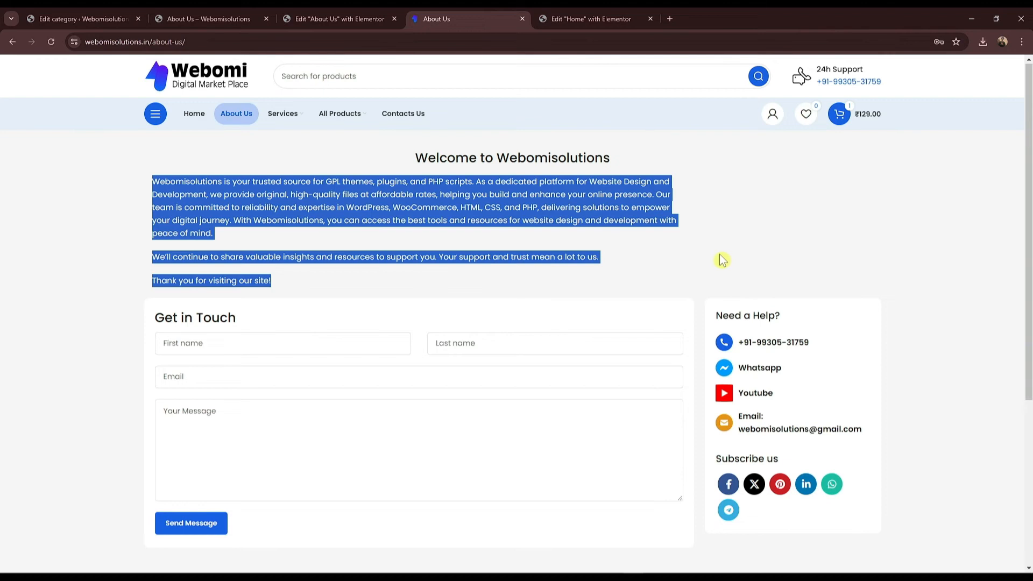
click(592, 19)
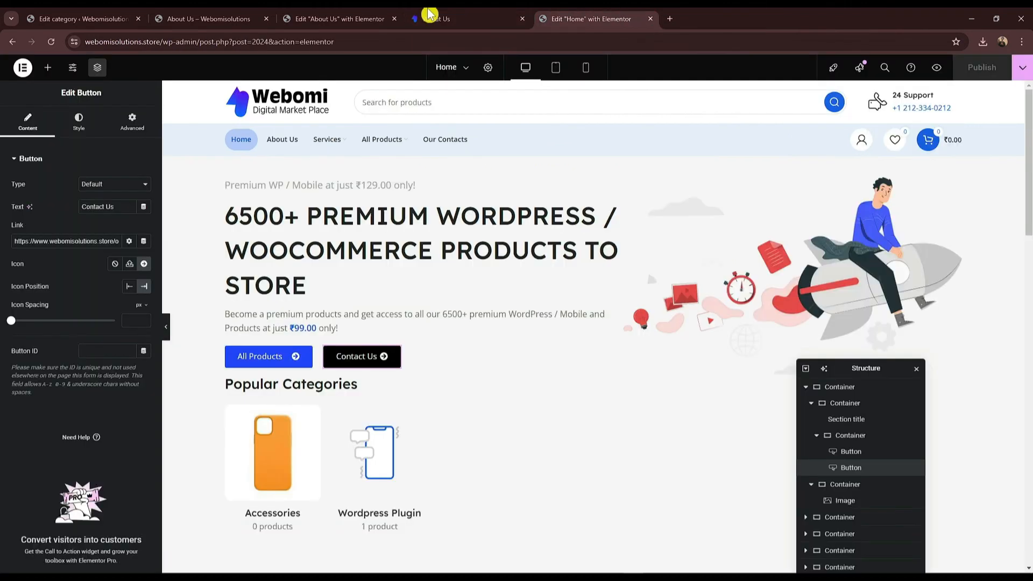
click(431, 18)
click(285, 15)
click(263, 20)
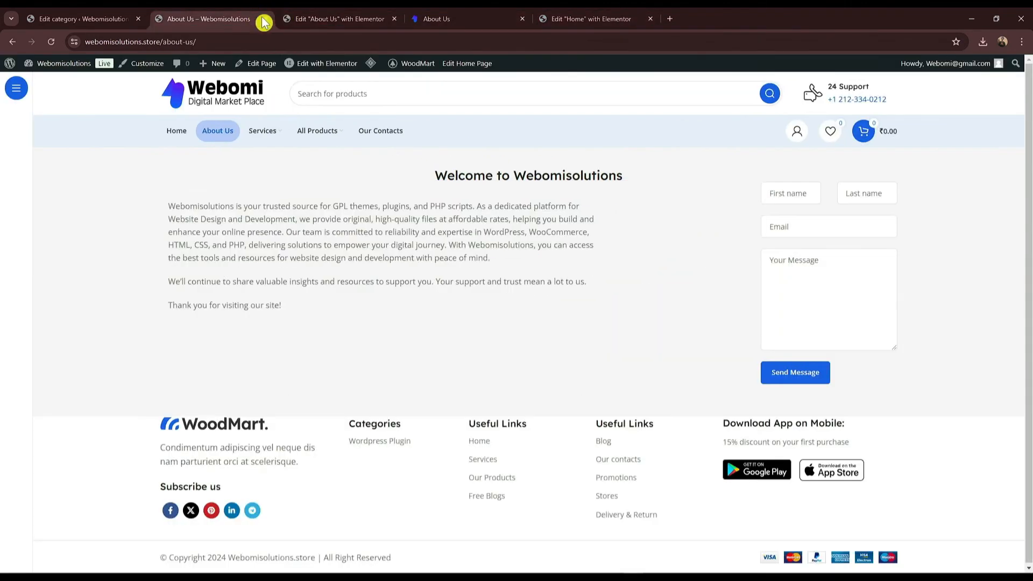
click(374, 139)
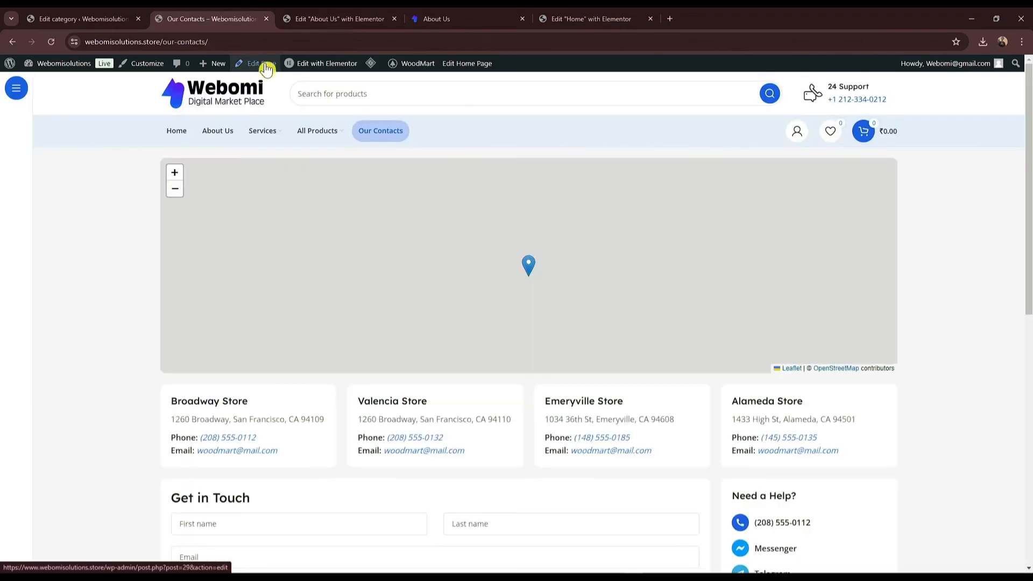
mouse_move(302, 73)
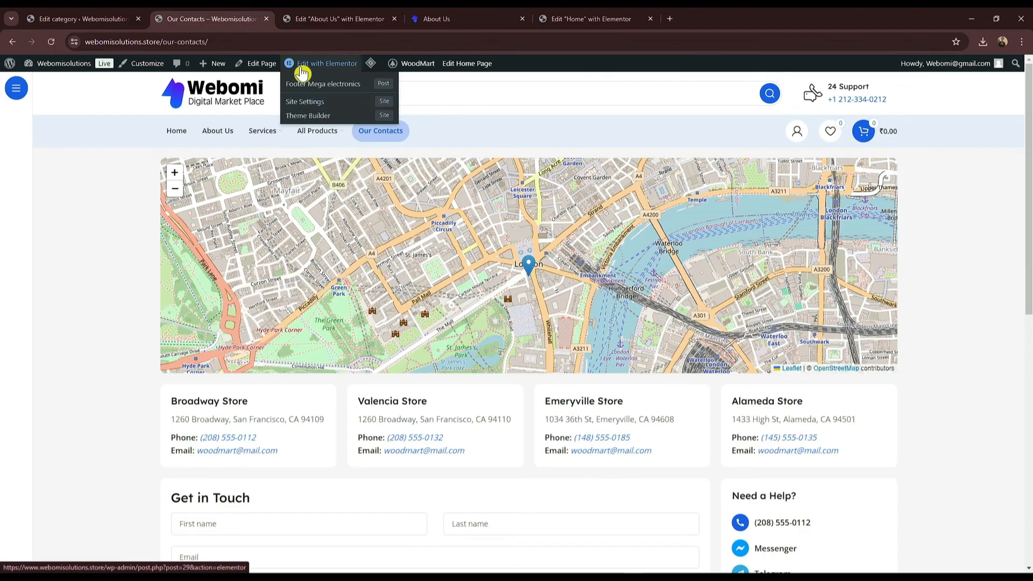
Step: Open the Our Contacts page in the Elementor editor
click(302, 72)
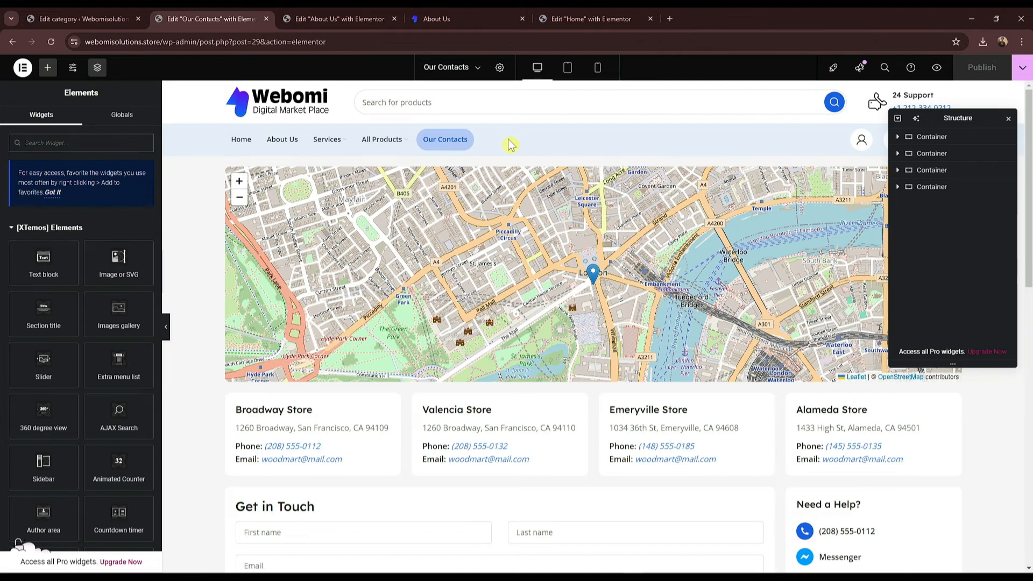
click(473, 17)
click(312, 18)
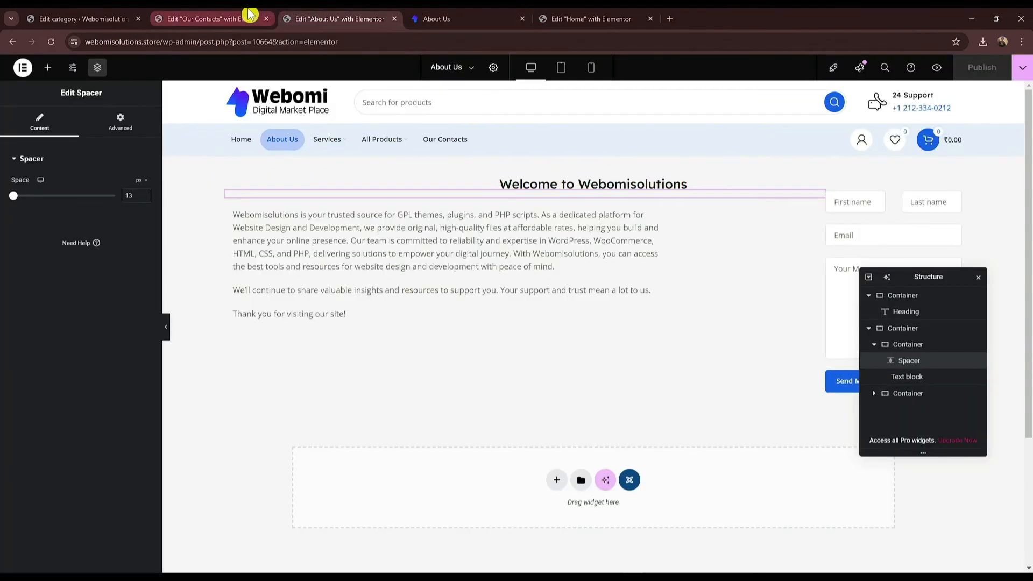
click(249, 14)
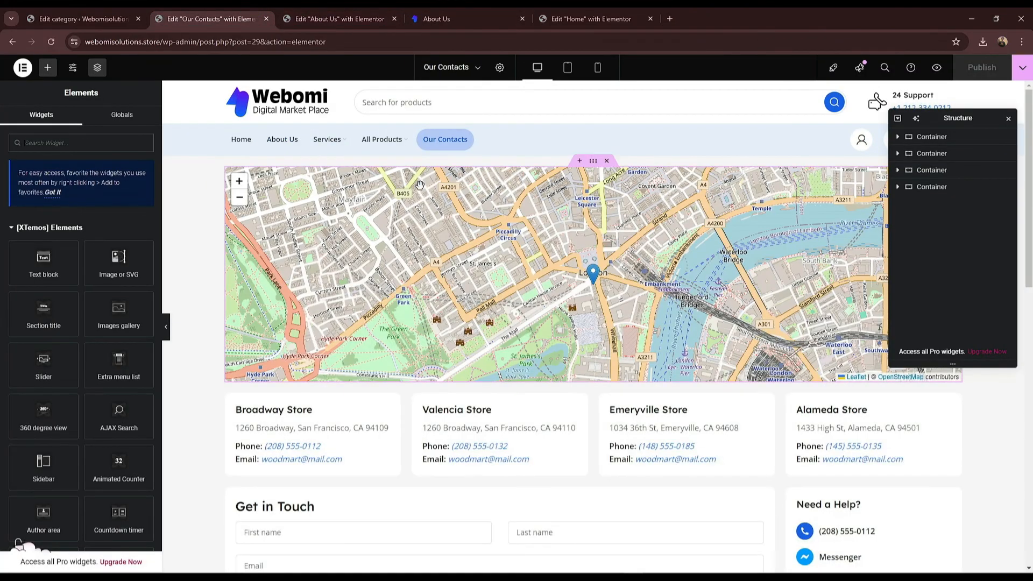
Step: Delete the container holding the four demo store cards below the map
scroll(519, 258, down, 1)
scroll(214, 422, down, 3)
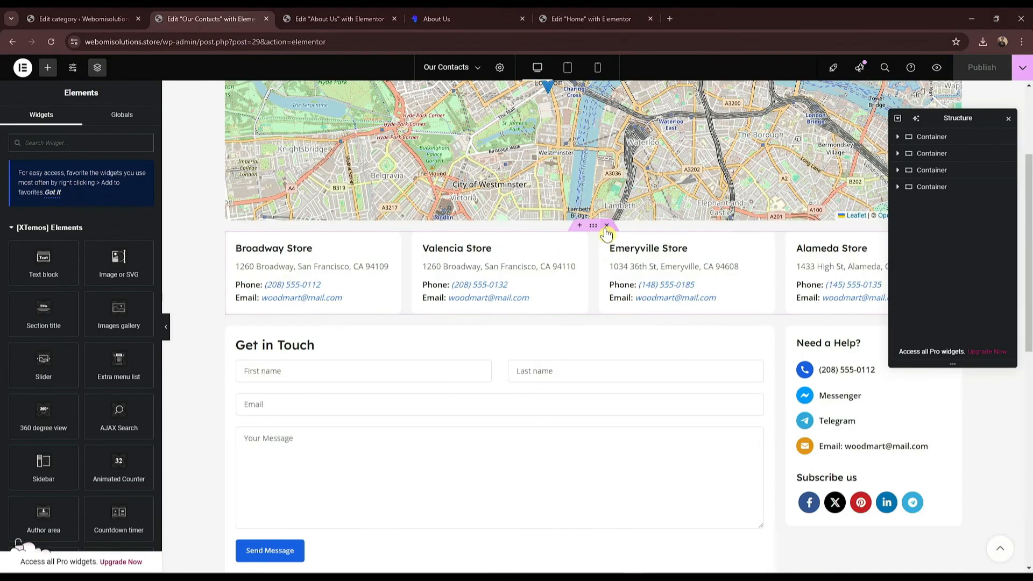
click(606, 227)
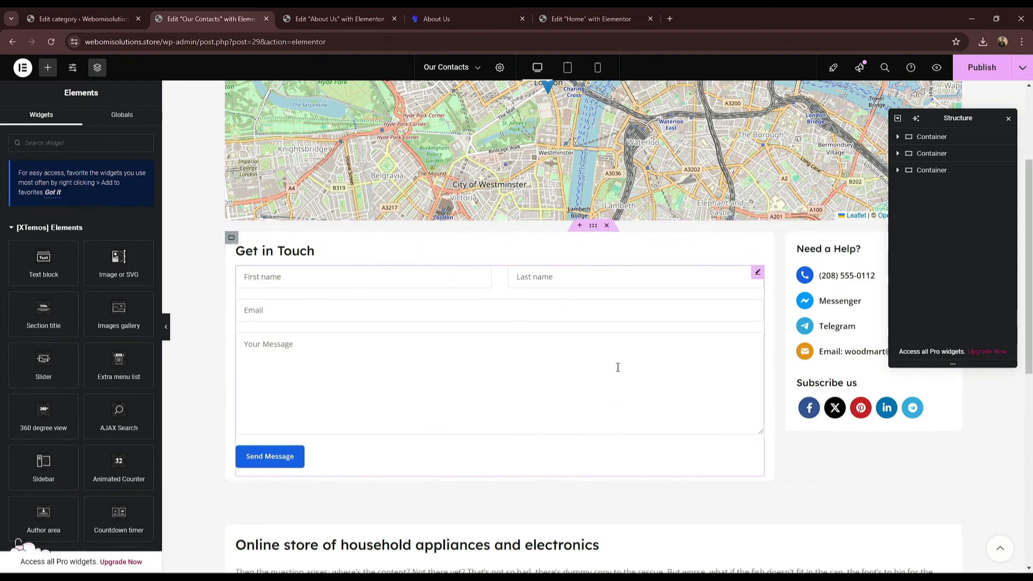
click(501, 14)
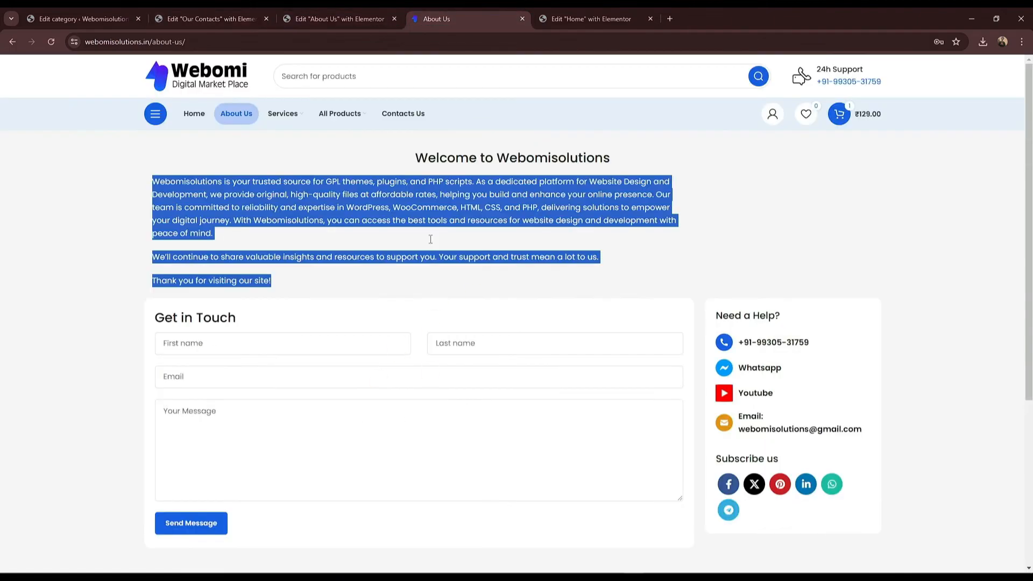
click(214, 17)
click(341, 18)
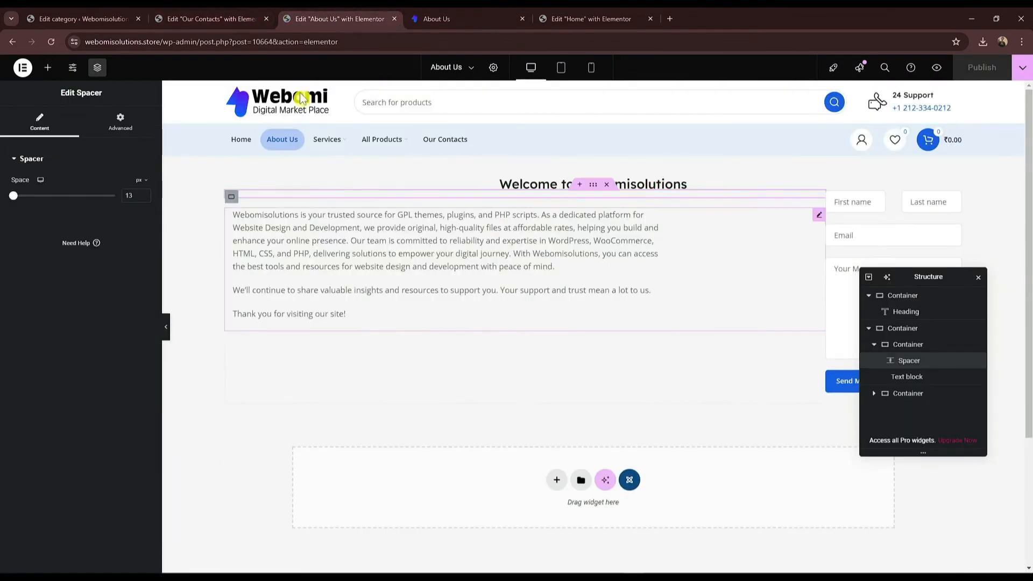
click(237, 17)
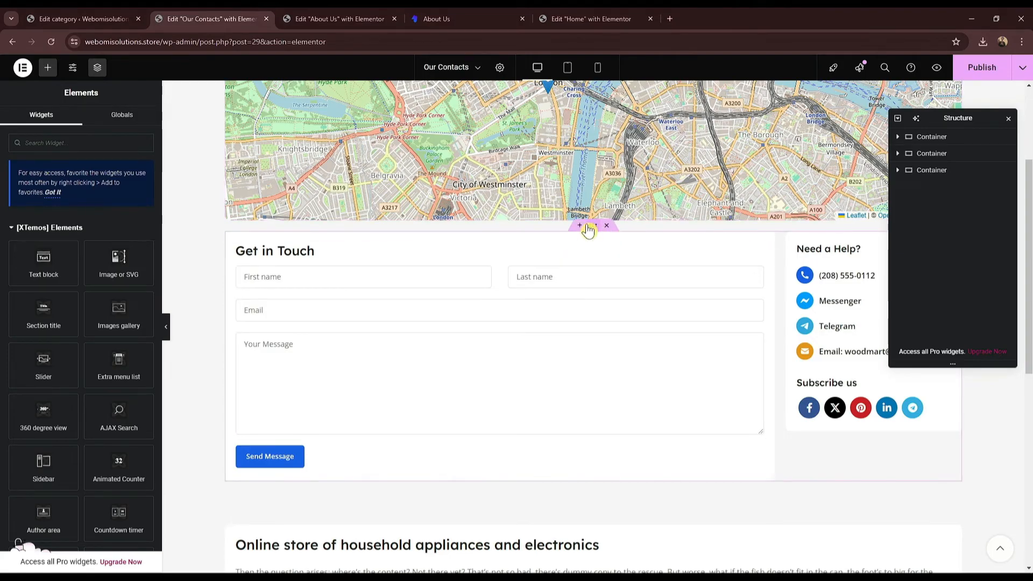
Step: Copy the Get in Touch section and add a single-column Flexbox container below the About Us text
right_click(588, 230)
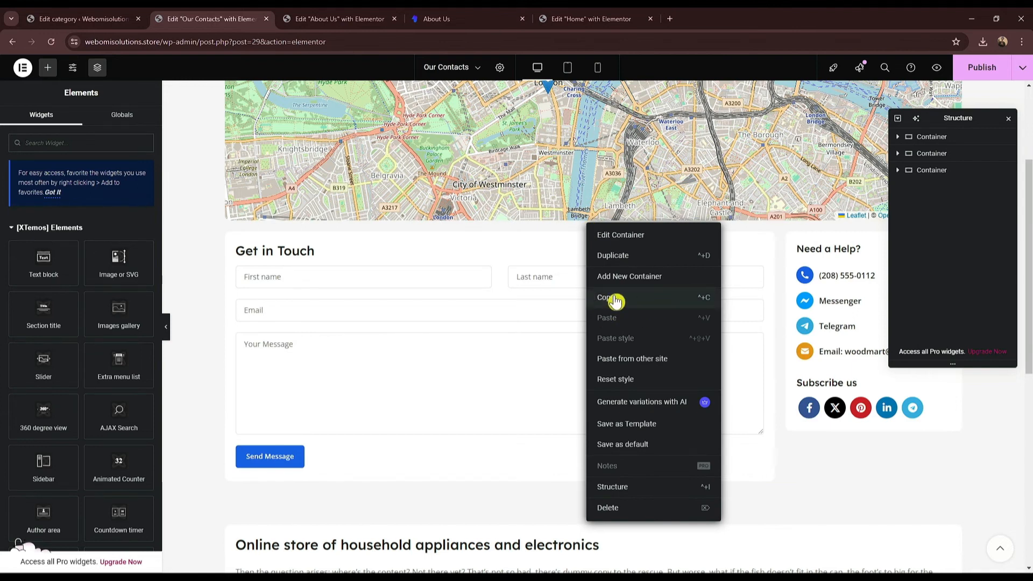
click(344, 19)
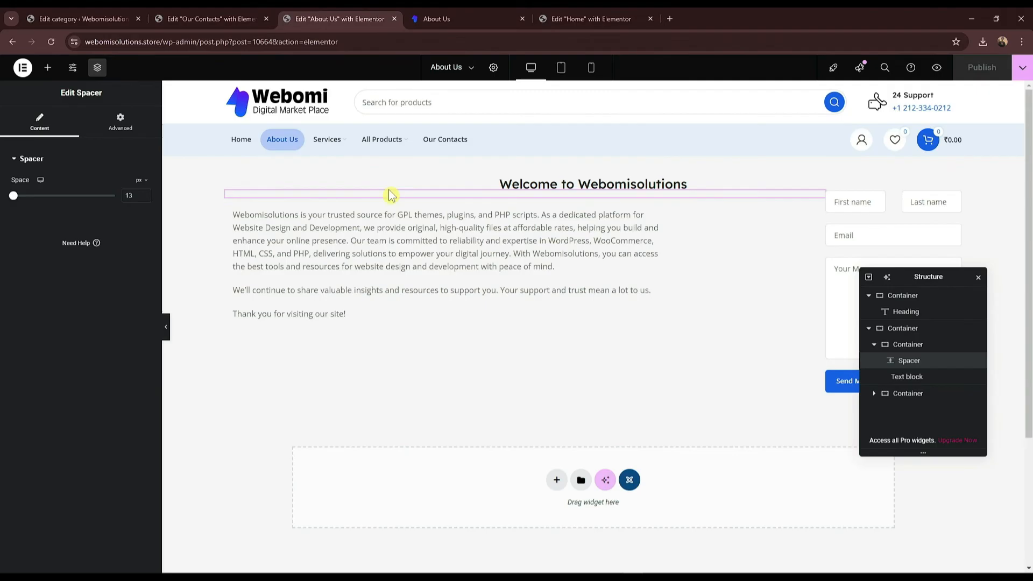
click(400, 324)
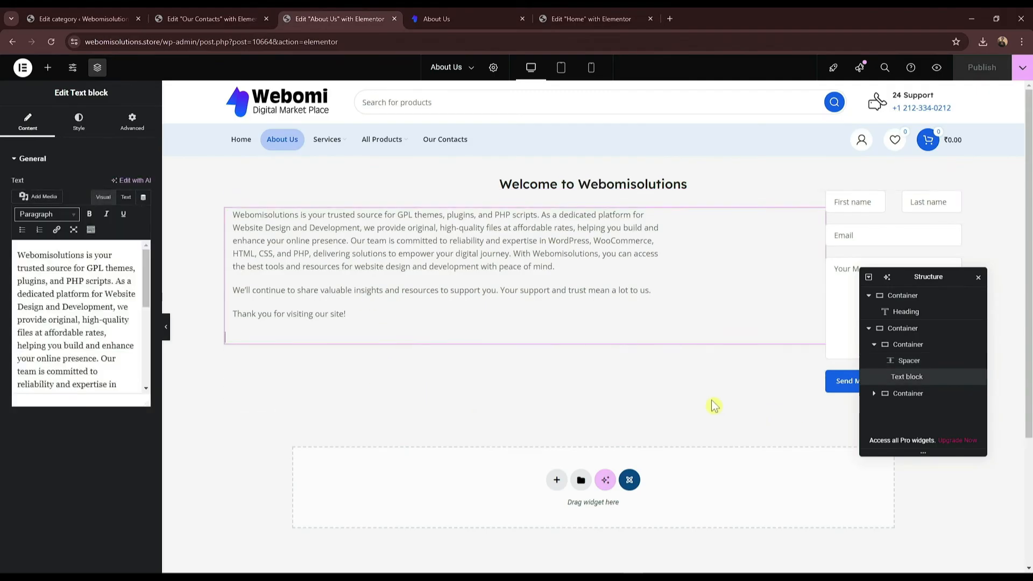
click(555, 480)
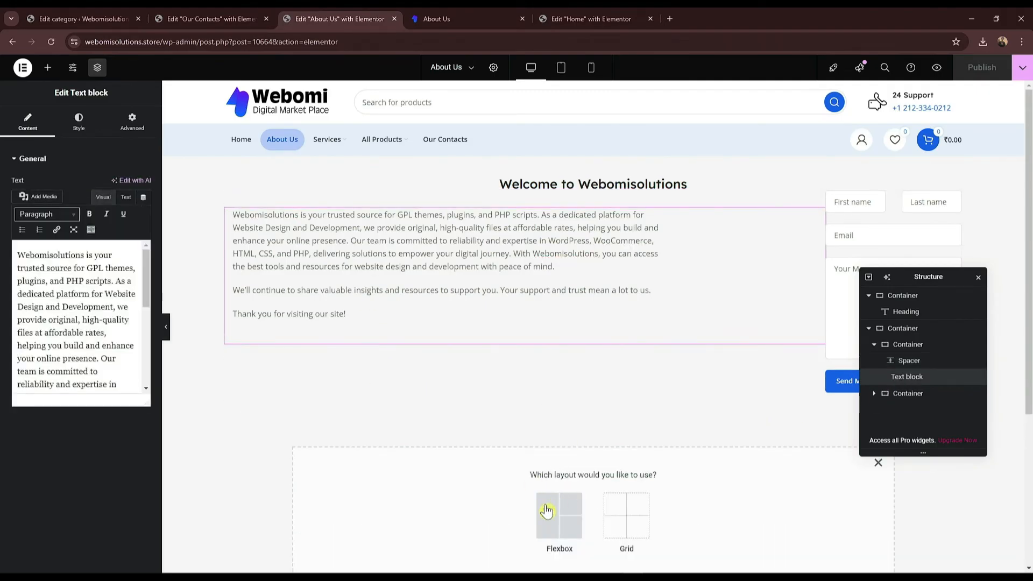
click(558, 512)
click(466, 508)
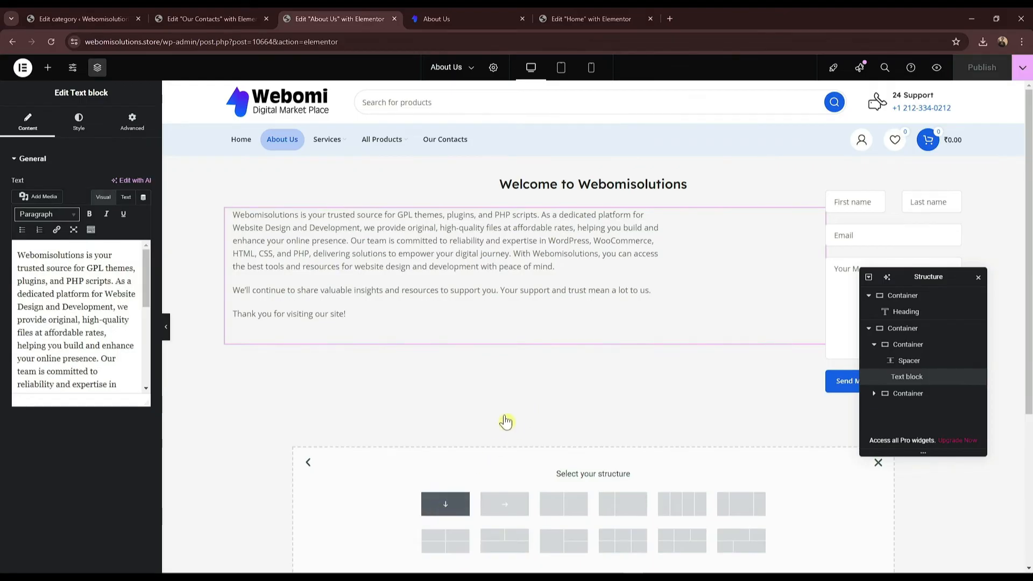
Step: Paste the Get in Touch section in, undo the extra nested paste and delete the empty container
scroll(601, 429, down, 2)
click(585, 428)
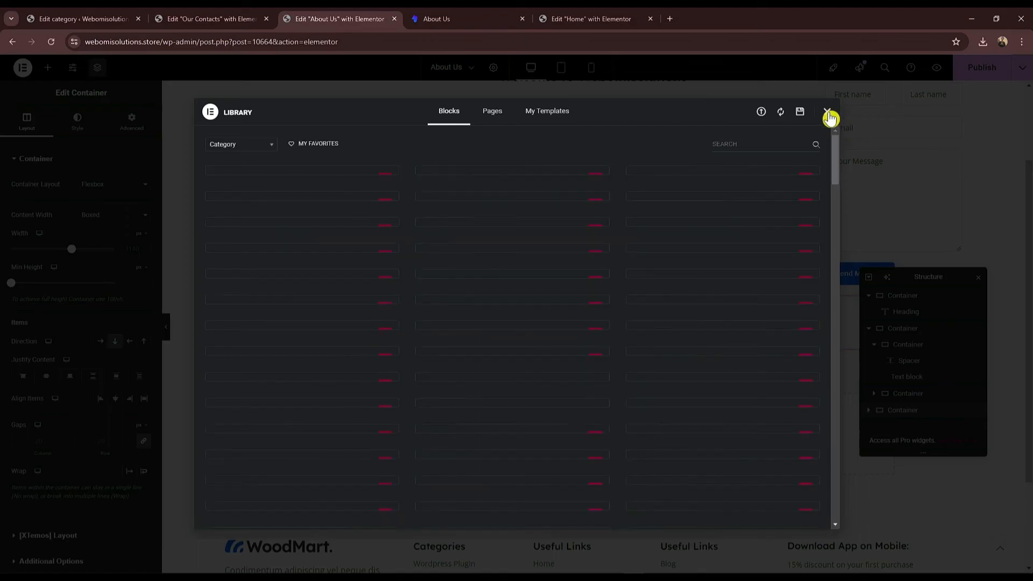
click(827, 112)
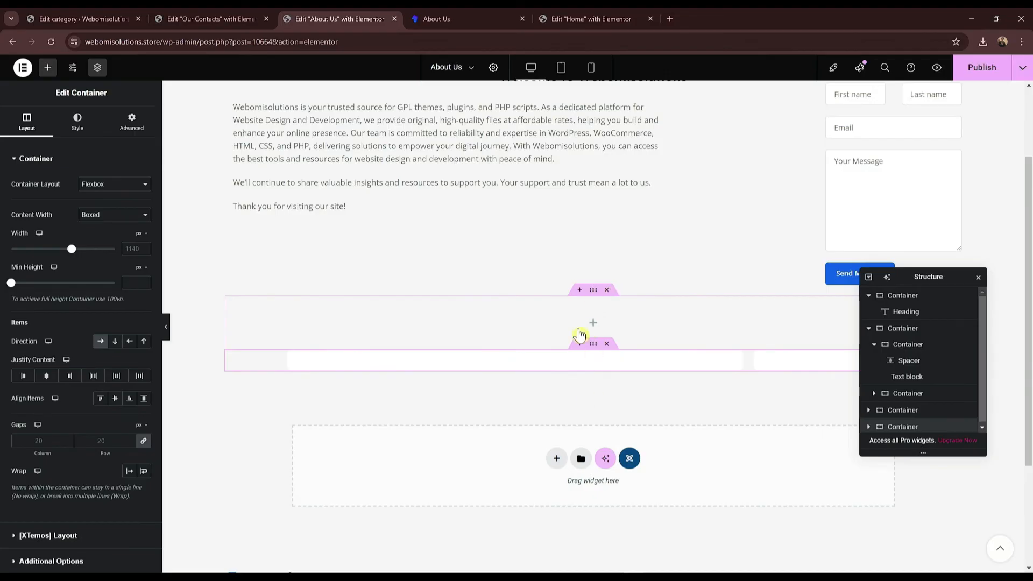
key(ctrl+v)
scroll(490, 322, down, 1)
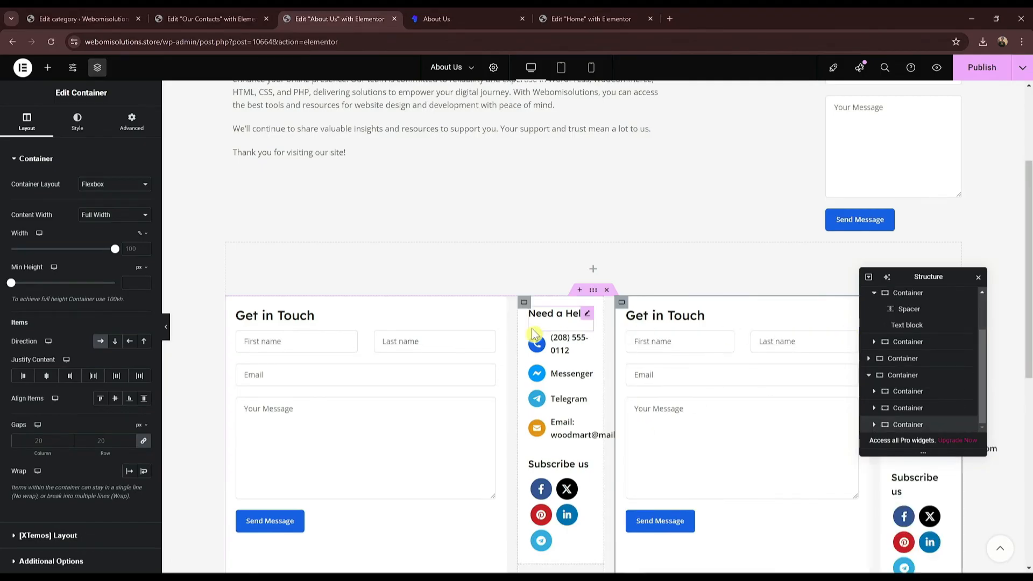
key(ctrl+z)
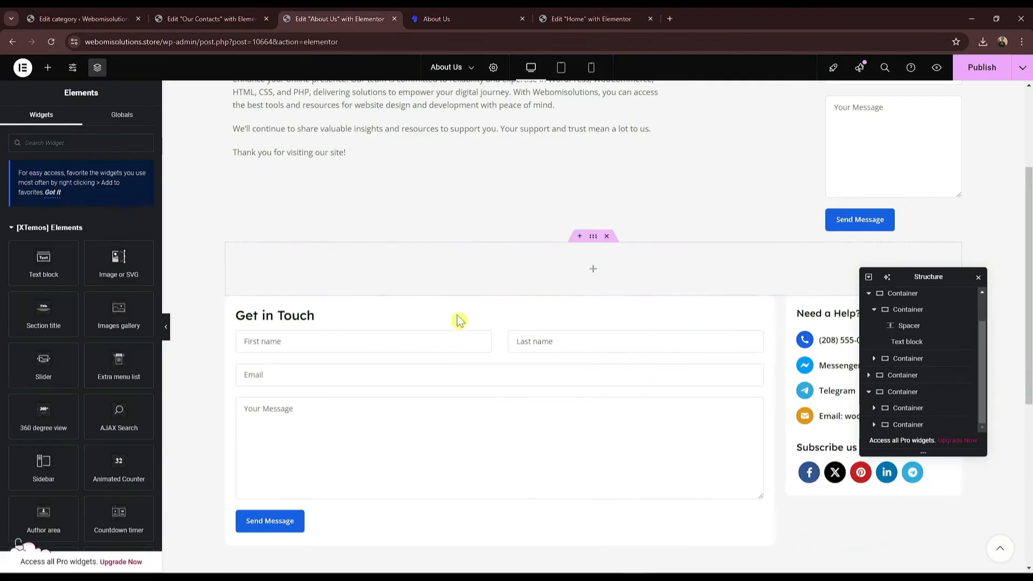
click(608, 237)
scroll(786, 305, up, 3)
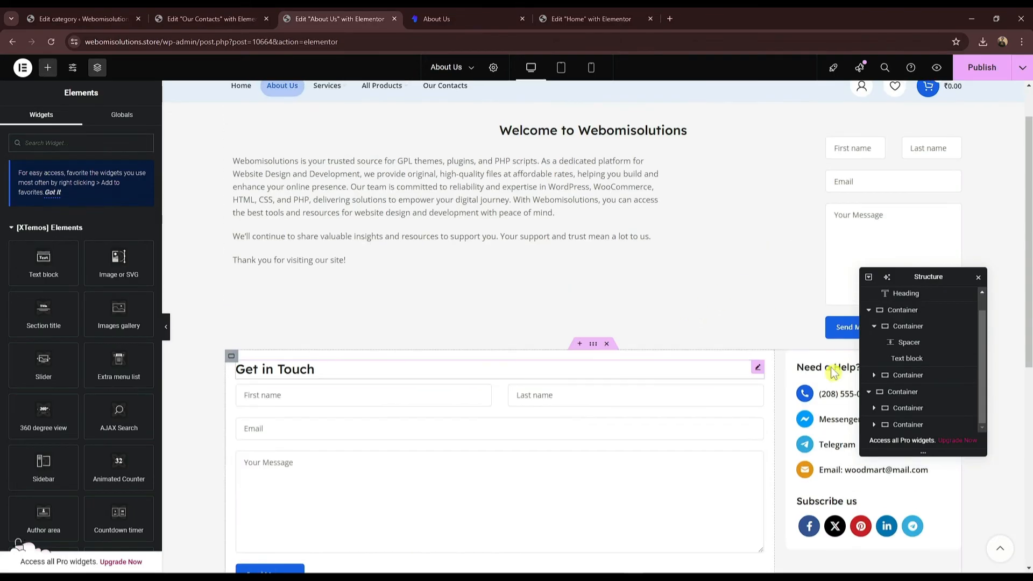
Step: Delete the small sidebar contact form beside the intro text and publish the About Us page
scroll(960, 110, up, 1)
click(969, 77)
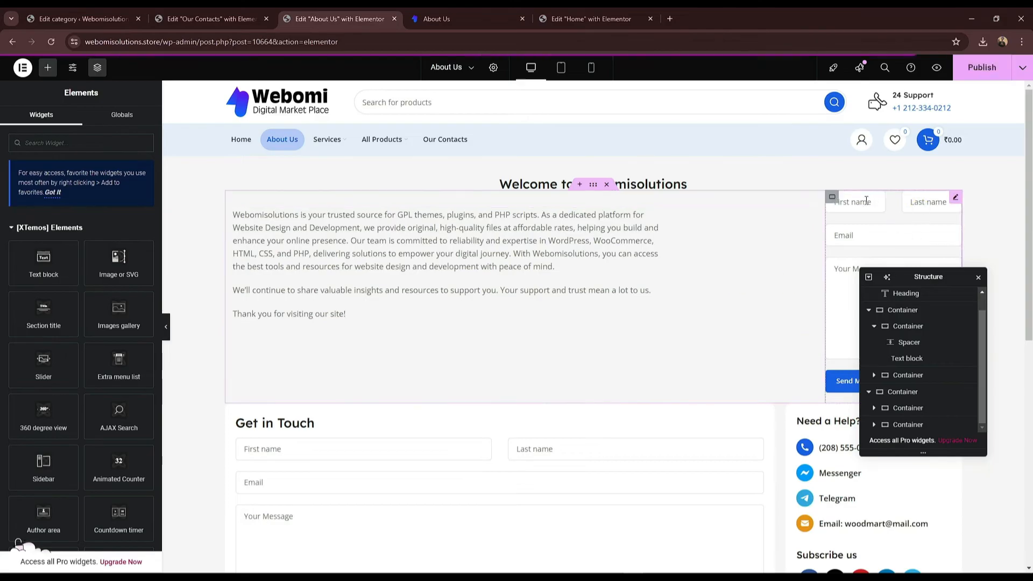
right_click(879, 227)
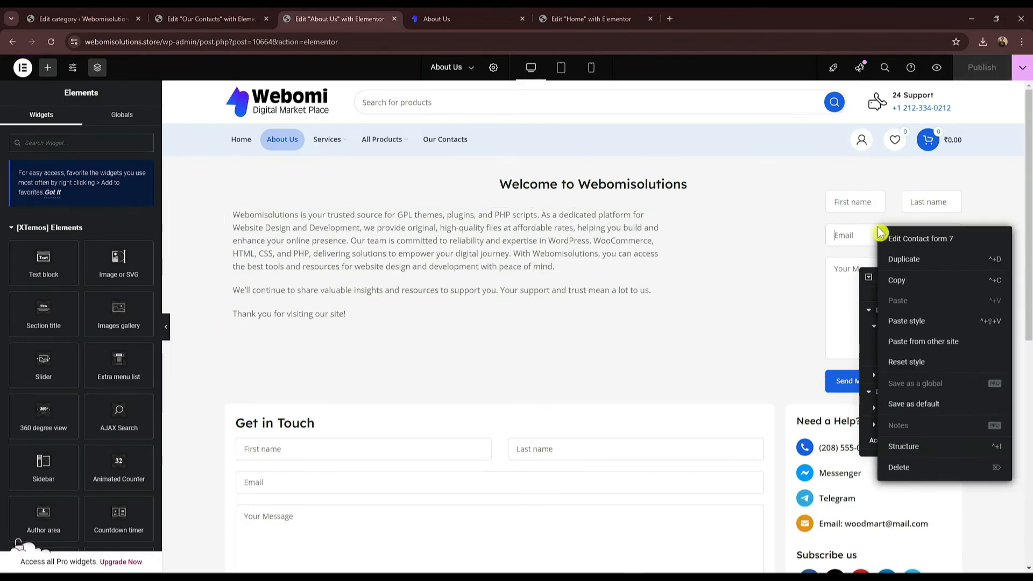
click(913, 466)
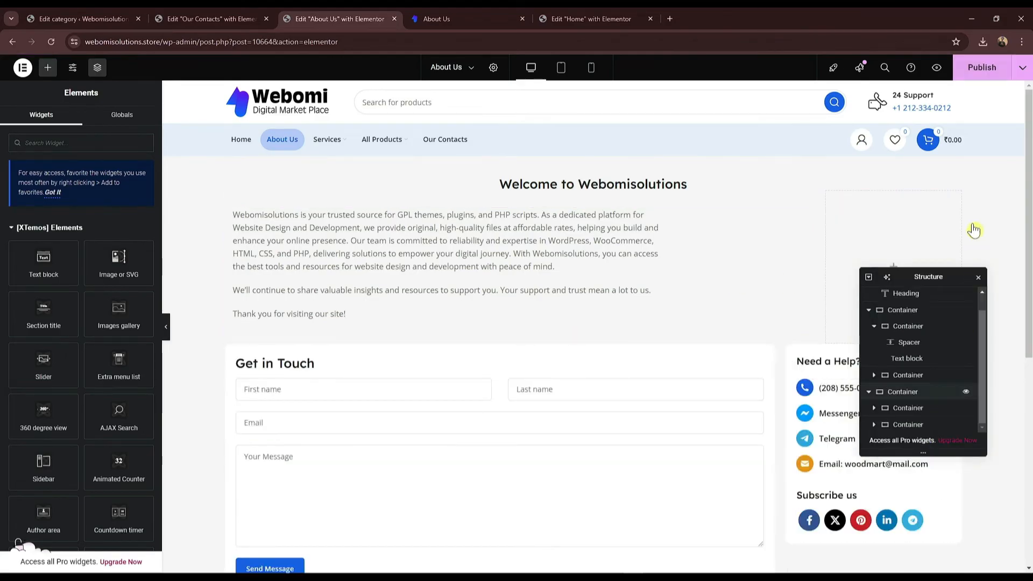
right_click(908, 225)
click(934, 208)
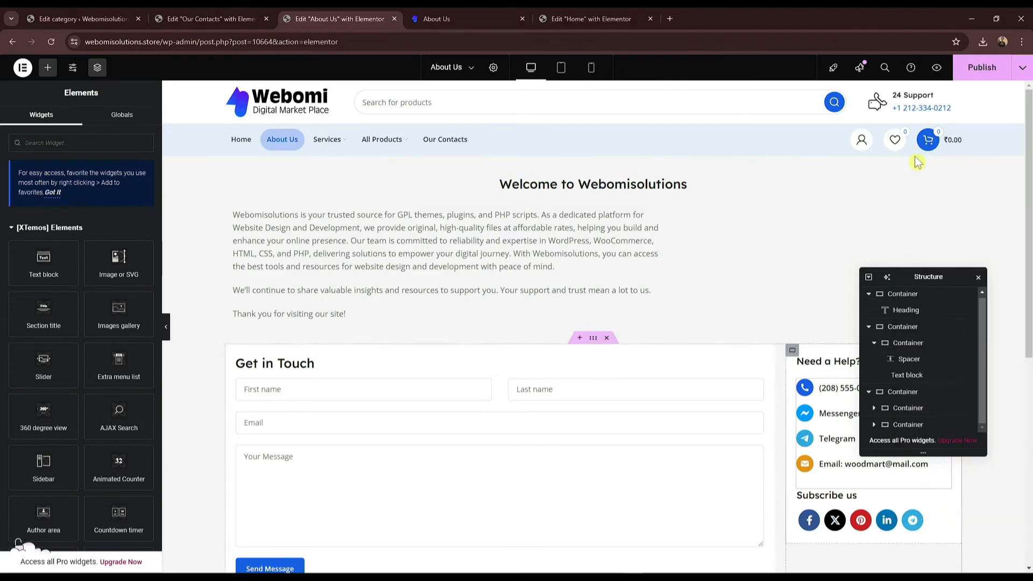
click(982, 68)
Step: Check the live About Us page, then bring up the Our Contacts page editor
click(452, 19)
triple_click(553, 203)
click(296, 19)
click(233, 15)
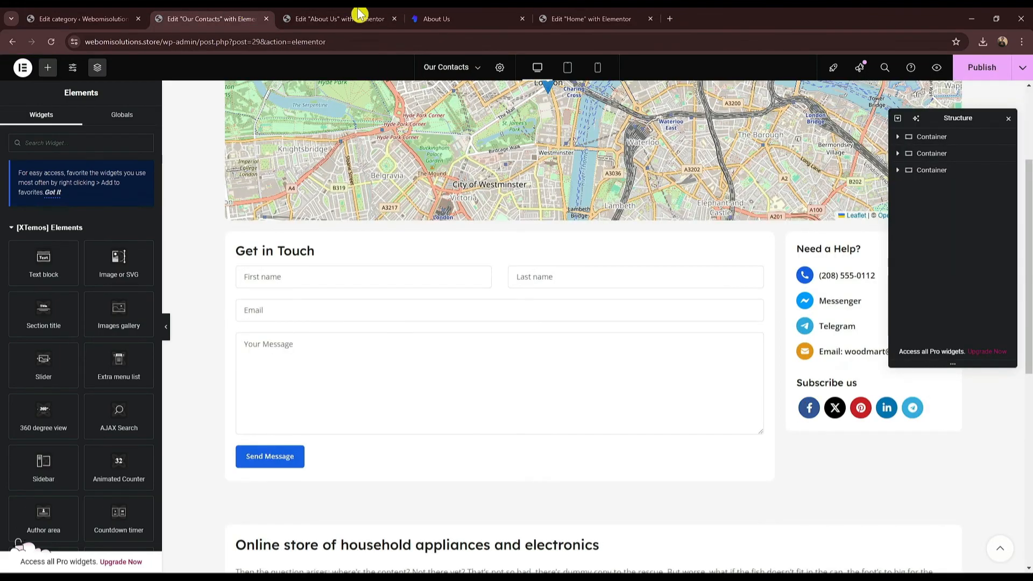
click(358, 16)
click(202, 16)
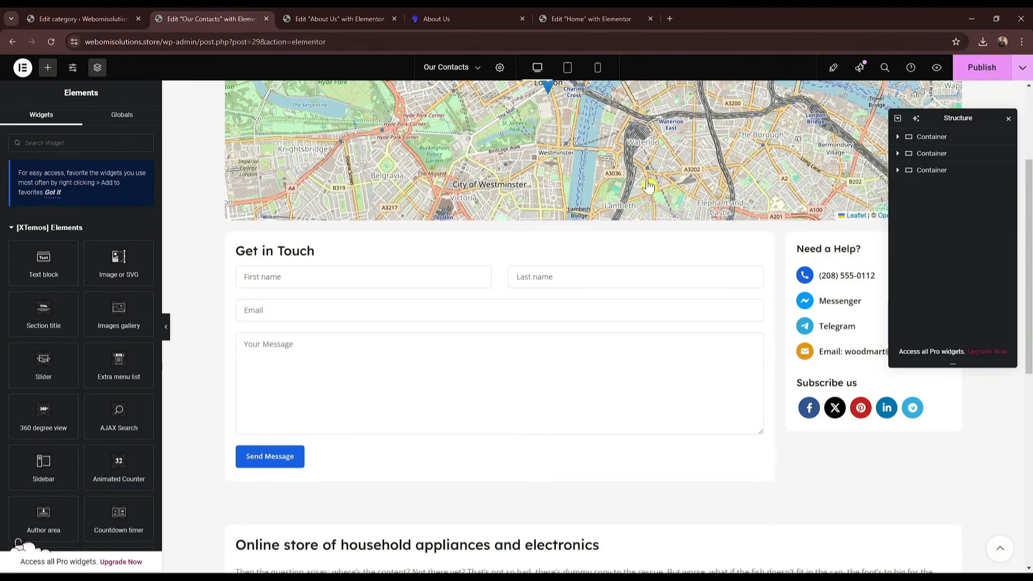
Step: Publish the Our Contacts page and load the store home page at webomisolutions.store
click(992, 67)
scroll(607, 200, up, 2)
scroll(607, 200, up, 1)
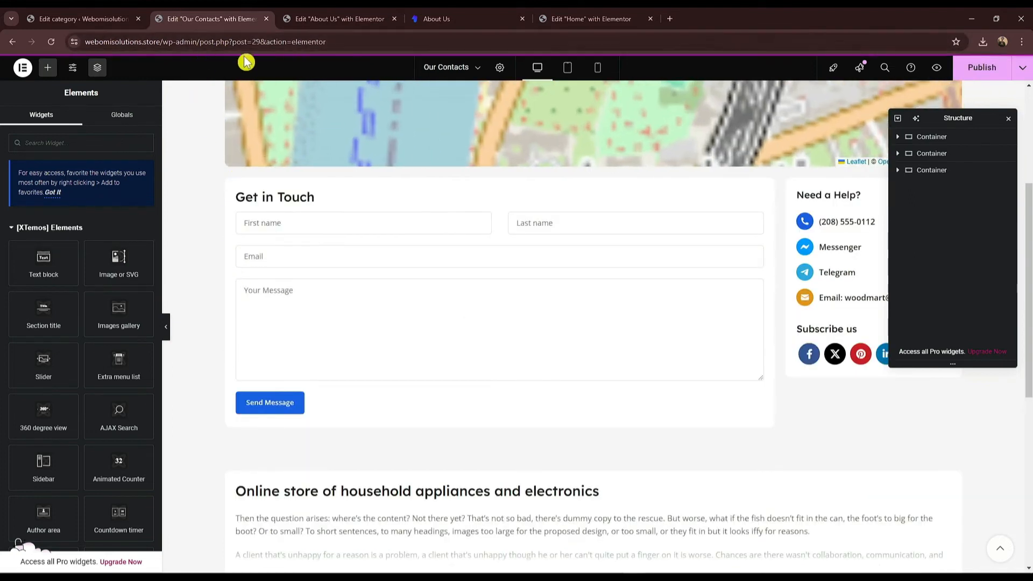
drag(328, 41, 163, 41)
key(BackSpace)
key(Return)
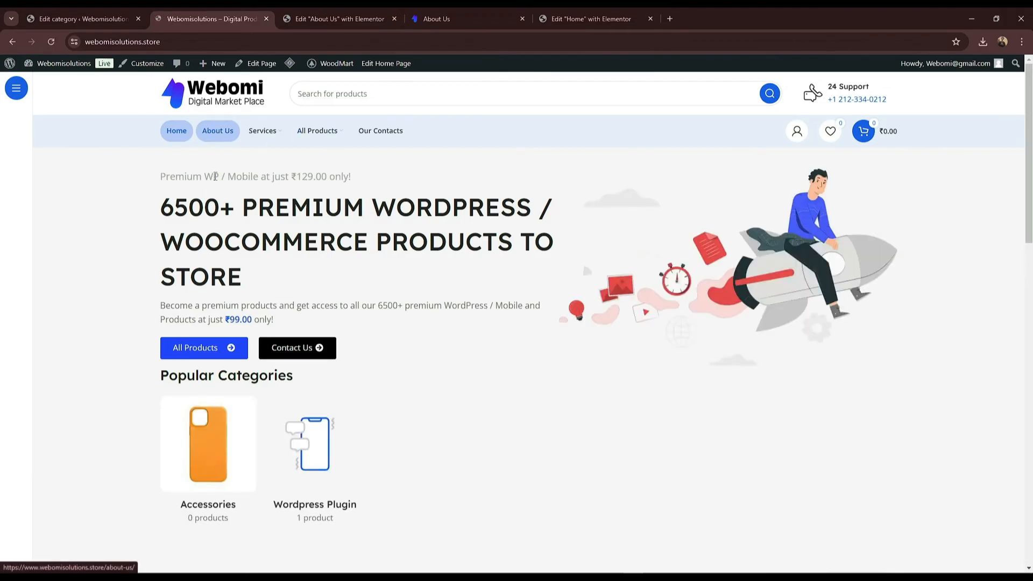
Step: Open the store's About Us page and compare it with the reference site's About Us page
click(214, 135)
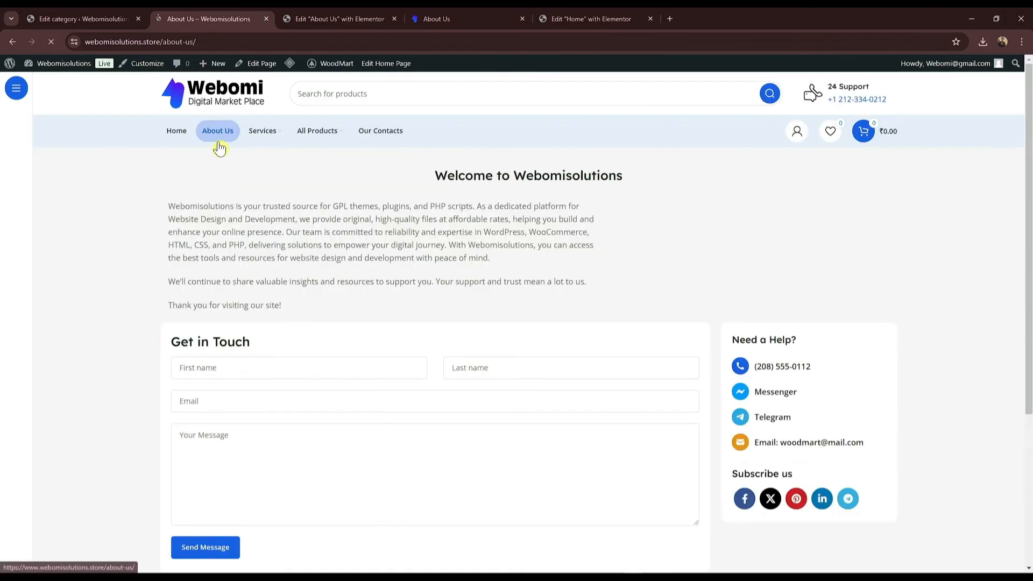
drag(453, 166, 515, 388)
click(499, 278)
scroll(495, 269, down, 5)
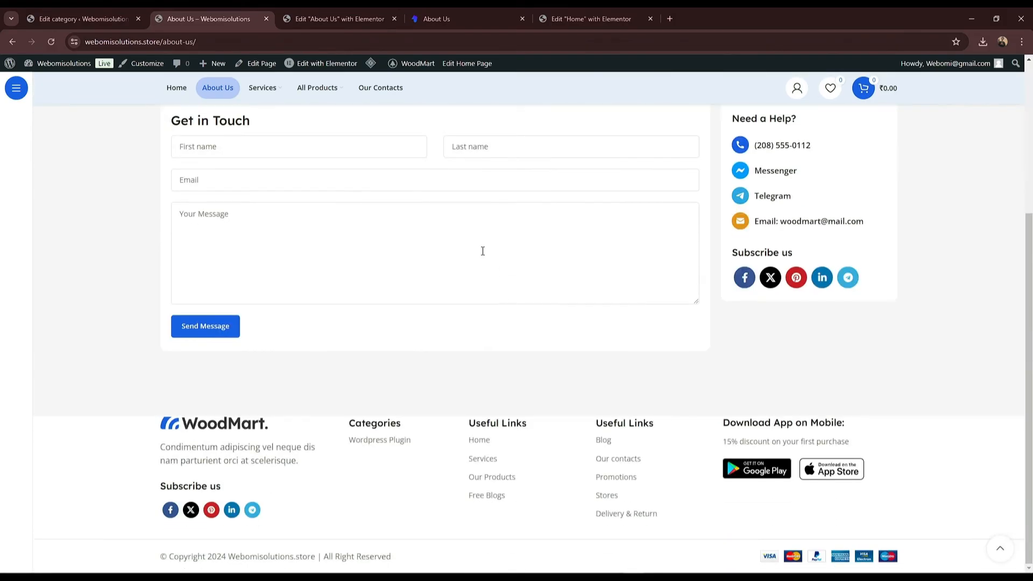
scroll(496, 271, up, 4)
click(440, 17)
scroll(419, 344, down, 3)
scroll(385, 254, up, 3)
click(154, 16)
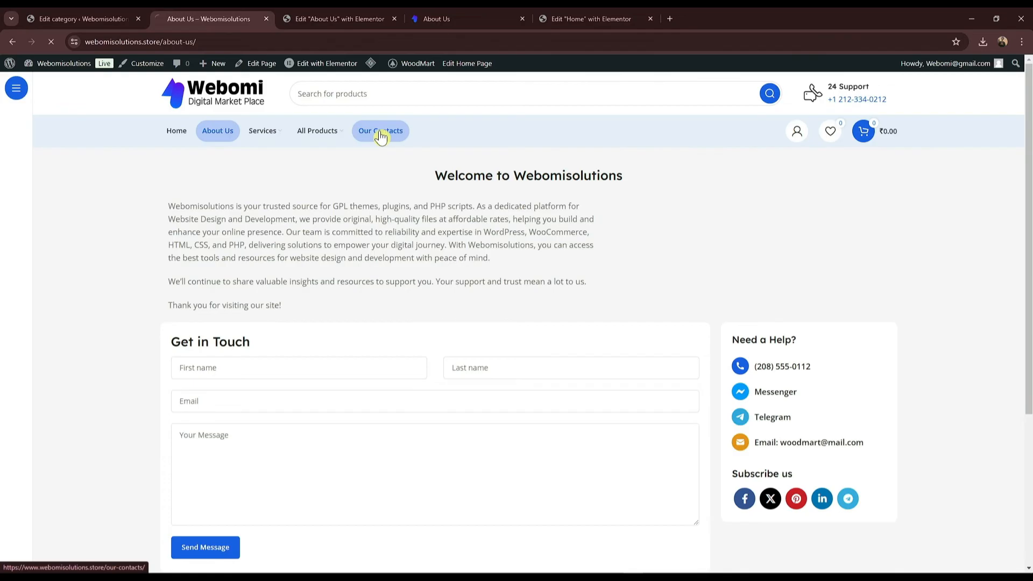
click(380, 134)
click(489, 16)
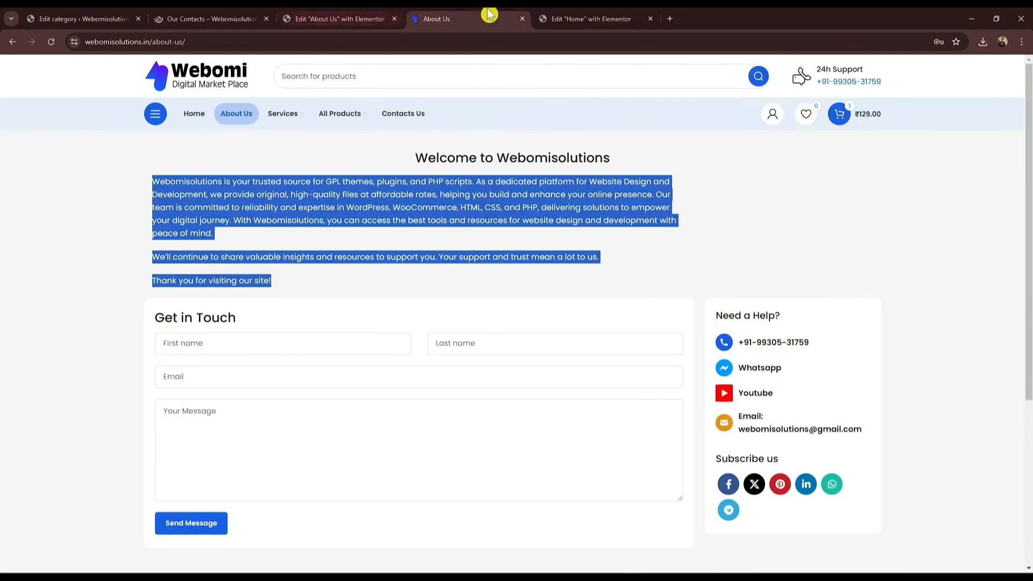
Step: Open and read through the reference site's Contact Us page
click(409, 117)
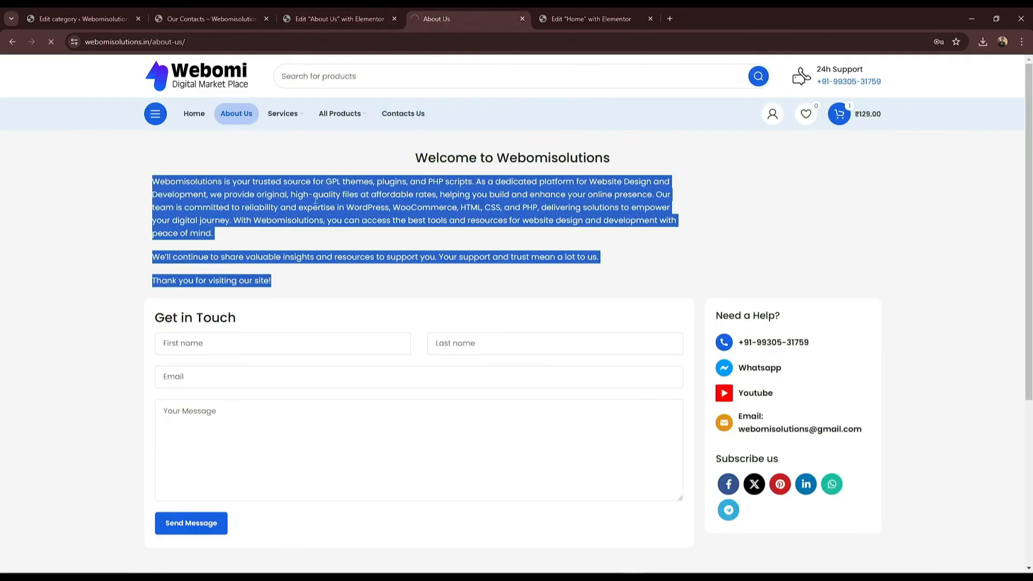
scroll(462, 204, down, 5)
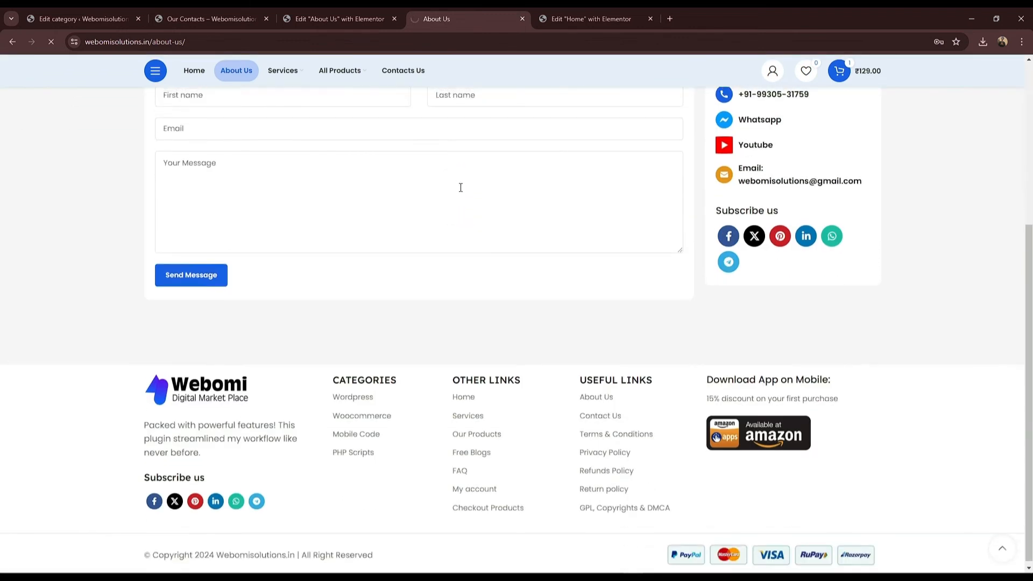
scroll(484, 189, up, 5)
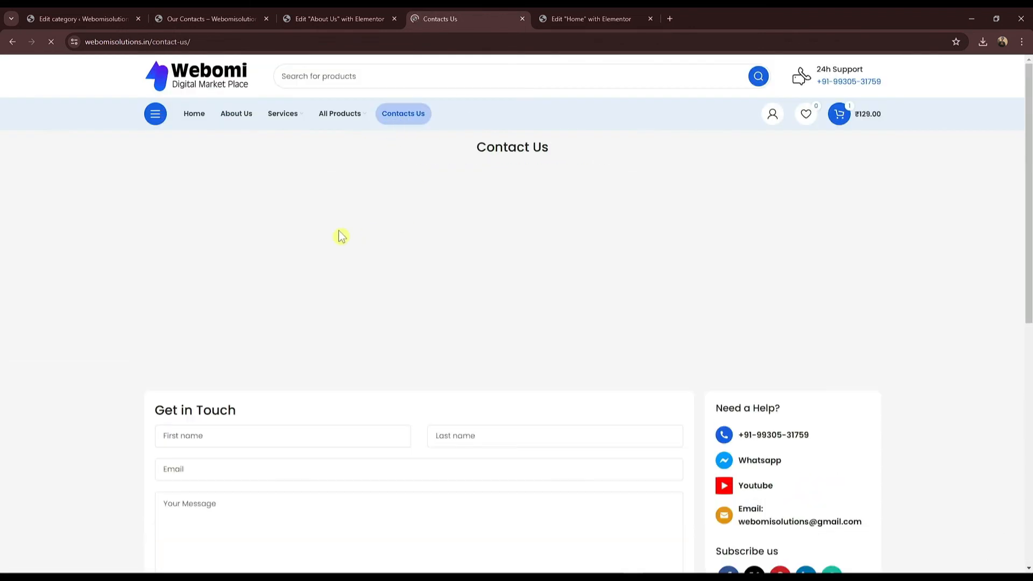
scroll(115, 393, down, 7)
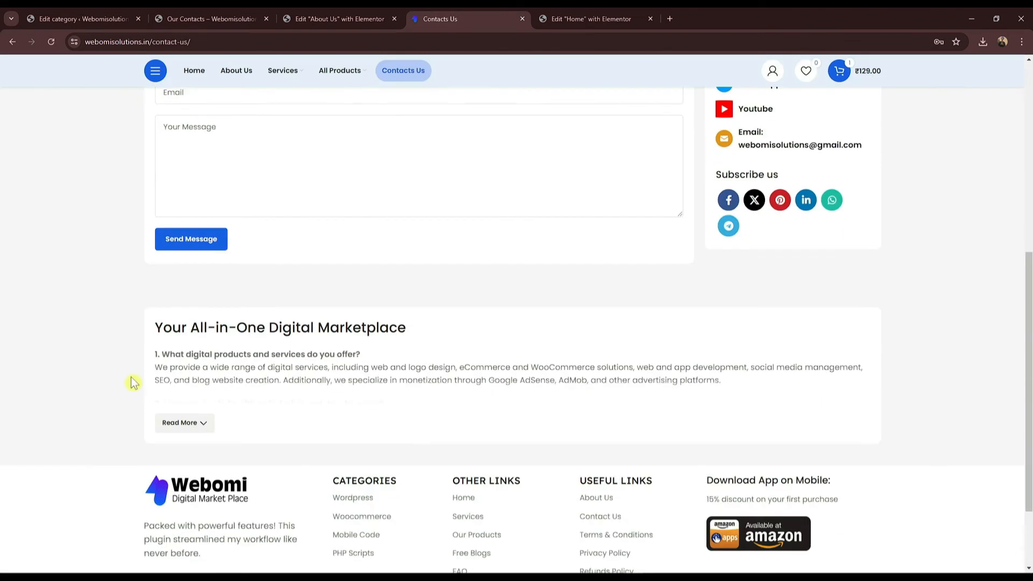
scroll(425, 333, up, 4)
scroll(427, 333, up, 3)
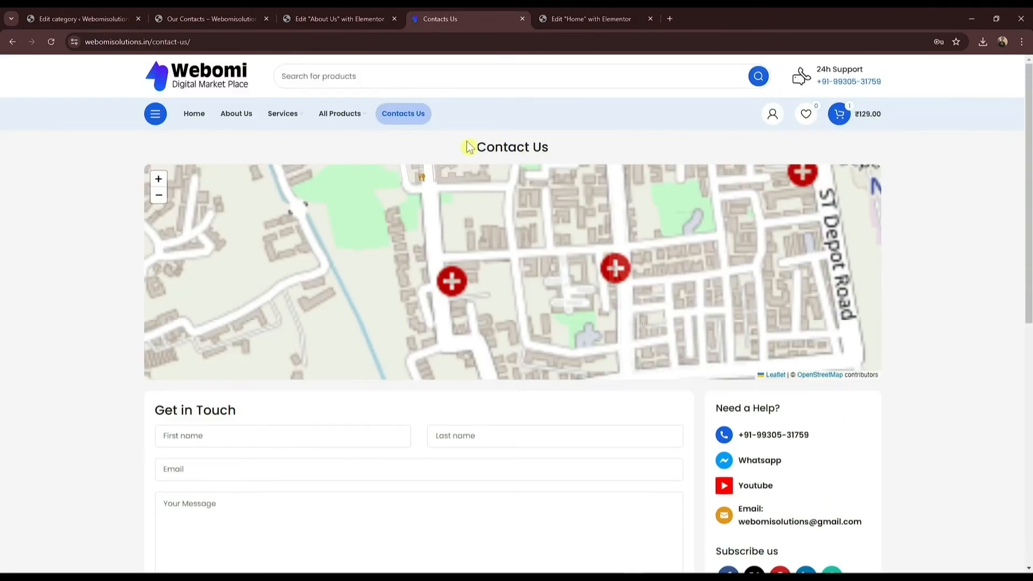
drag(471, 149, 580, 150)
click(581, 150)
Step: Scroll through the store's Our Contacts page alongside the reference contact page
click(343, 17)
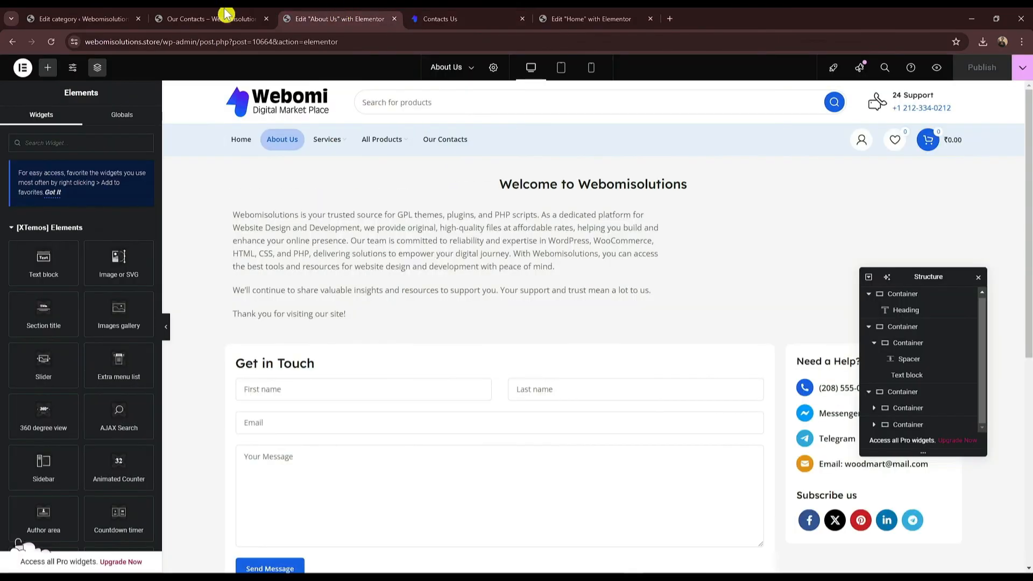
click(221, 18)
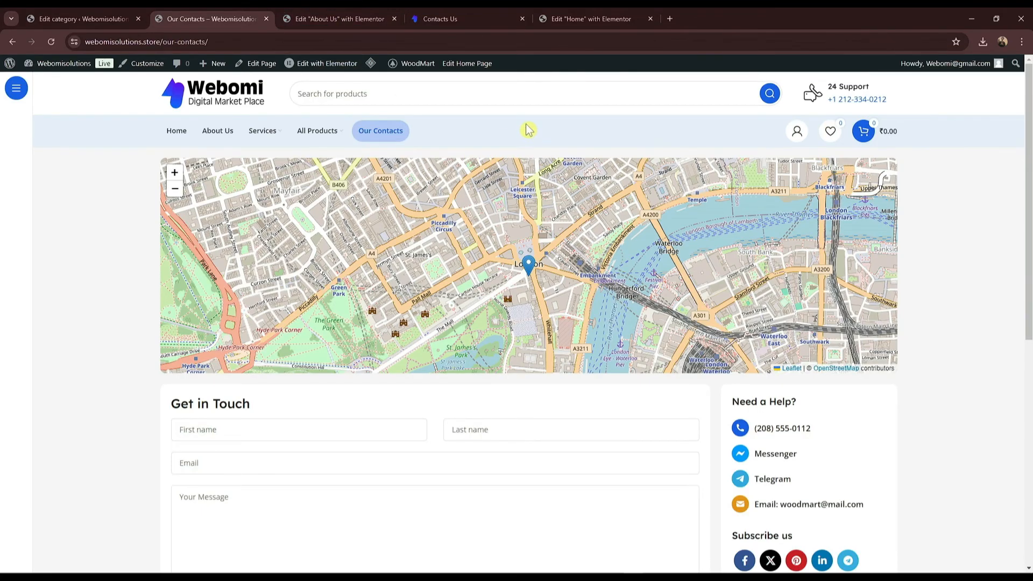
scroll(531, 129, down, 6)
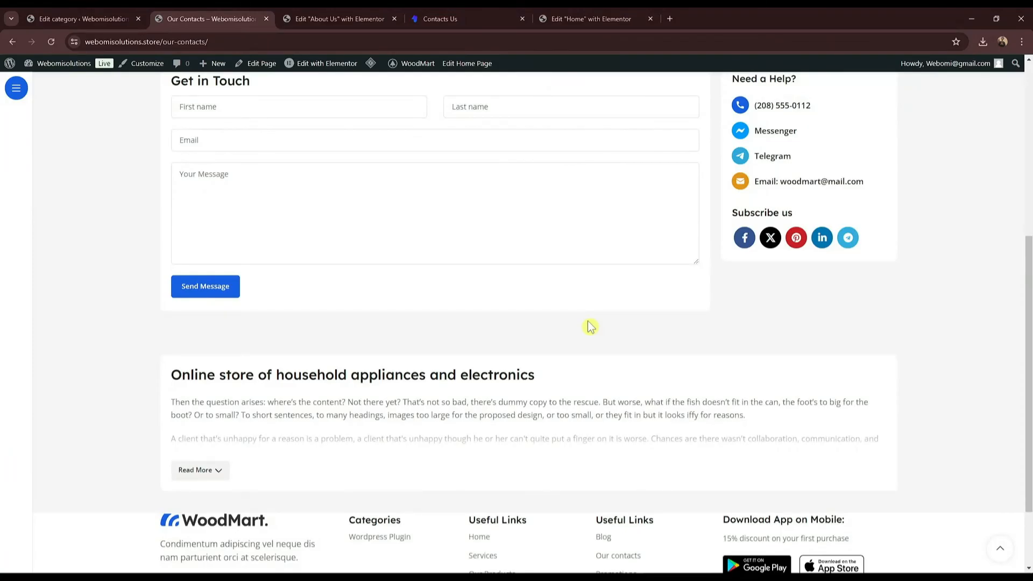
scroll(590, 327, down, 2)
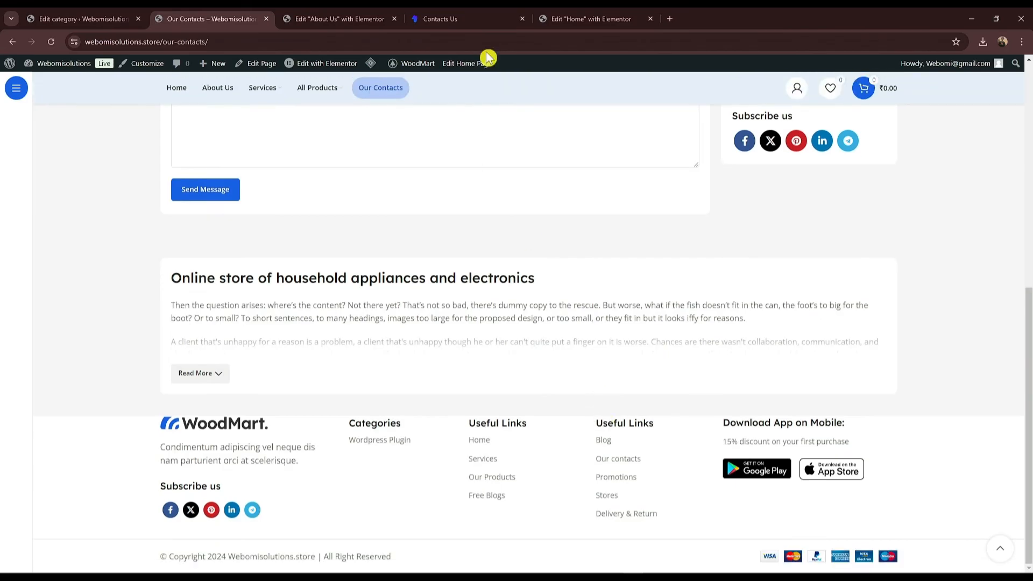
click(467, 20)
scroll(458, 288, up, 1)
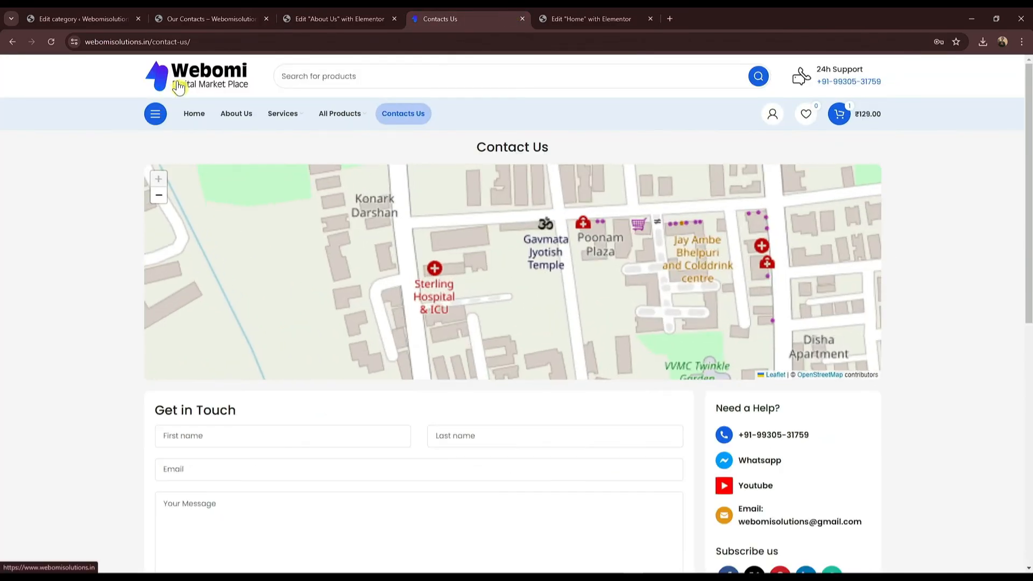
Step: Look over the reference site's home page, then go back to the About Us editor
click(179, 88)
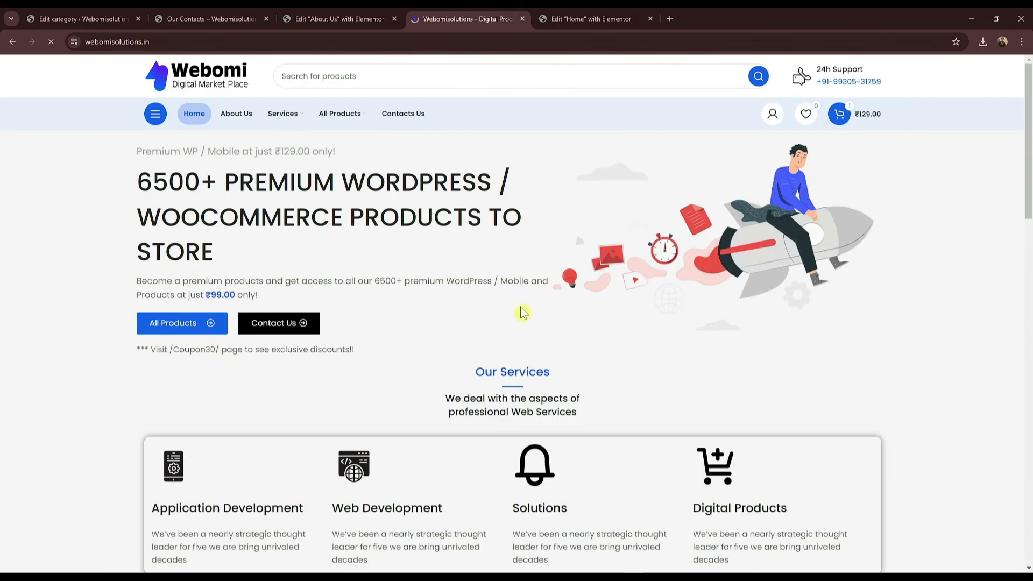
scroll(521, 311, down, 6)
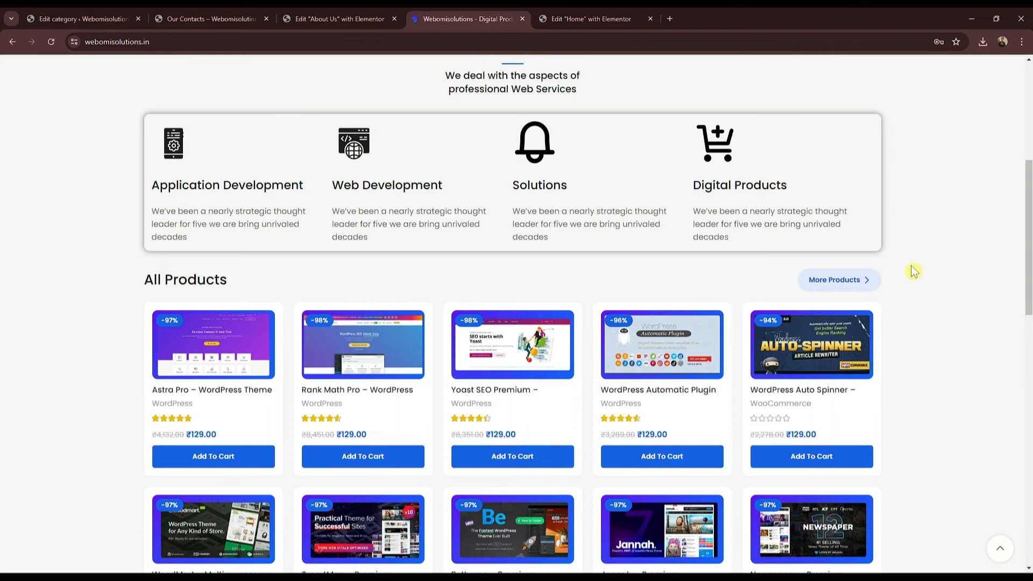
scroll(914, 271, up, 6)
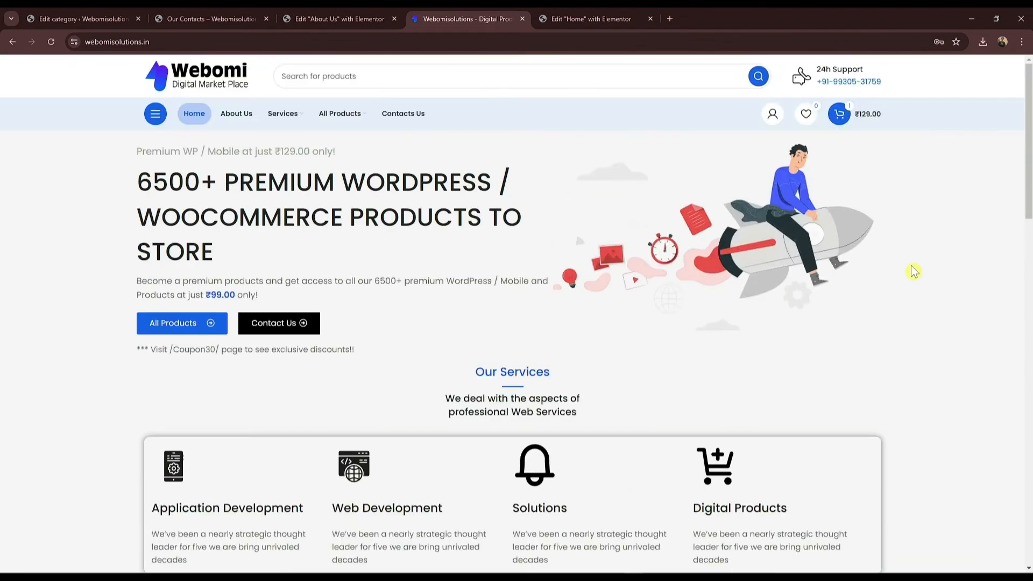
scroll(913, 272, down, 5)
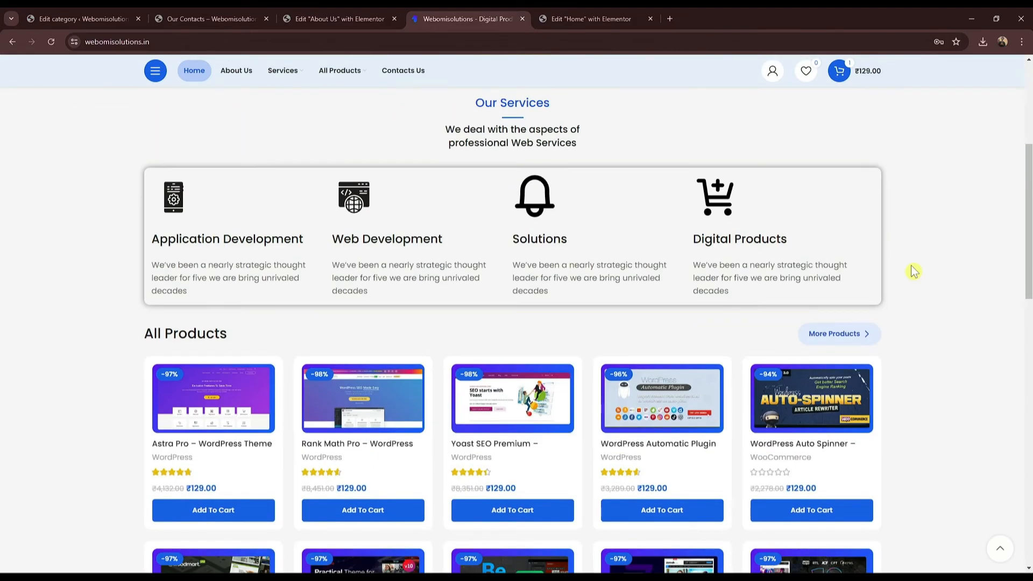
scroll(697, 246, up, 5)
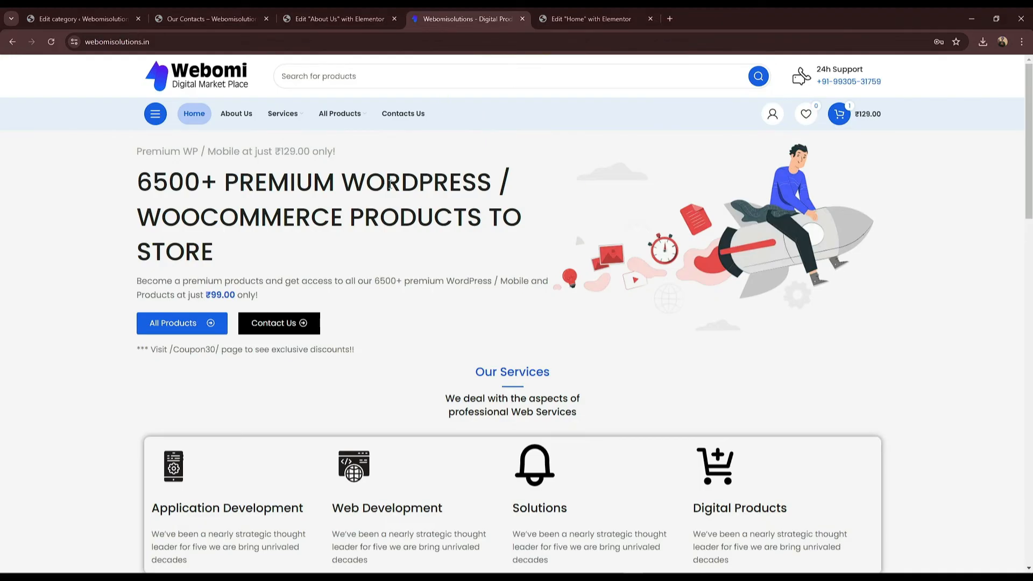
click(393, 19)
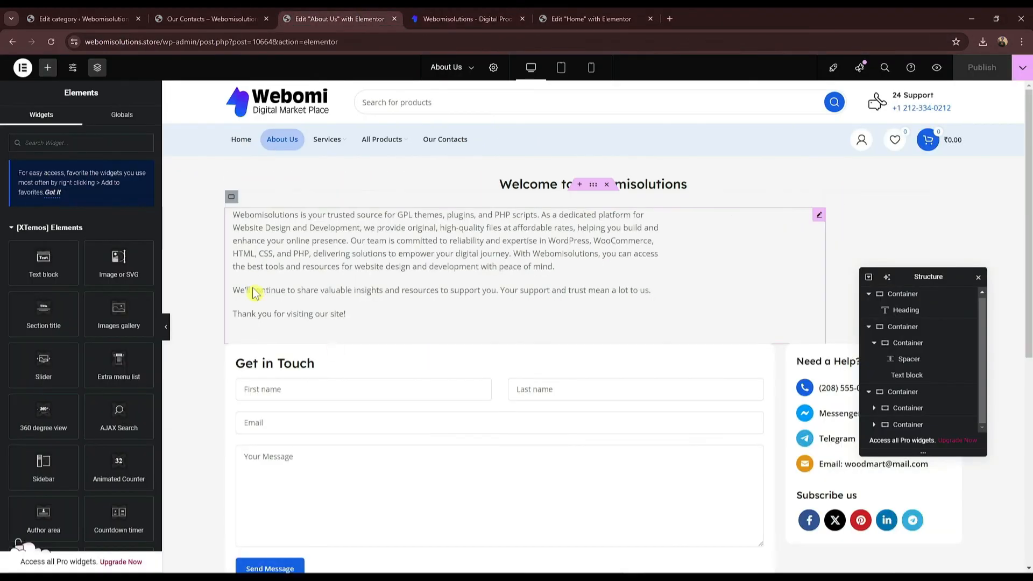
Step: Leave the About Us editor and bring up the store's home page
click(396, 18)
click(253, 19)
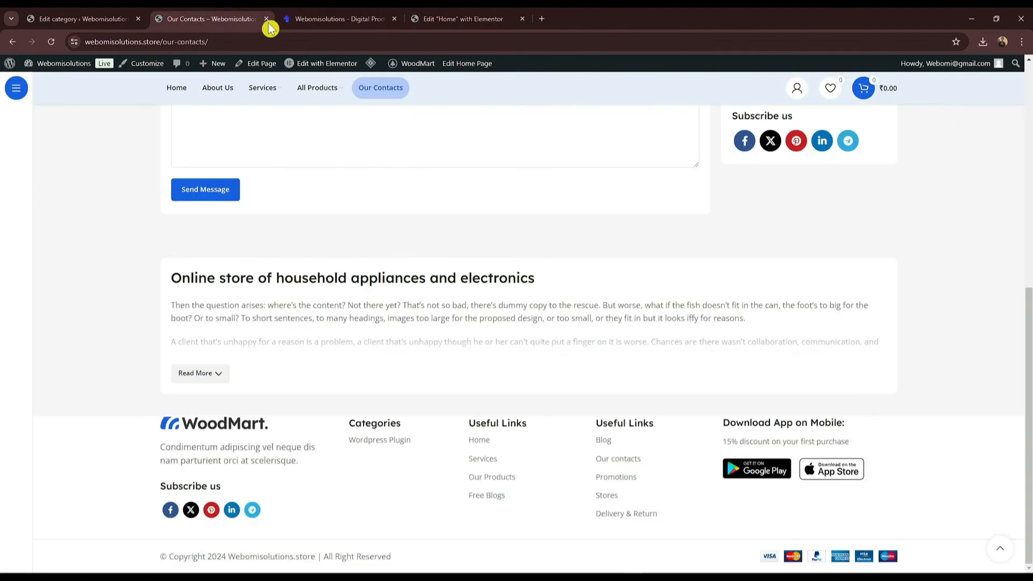
scroll(173, 101, up, 2)
click(178, 102)
click(94, 17)
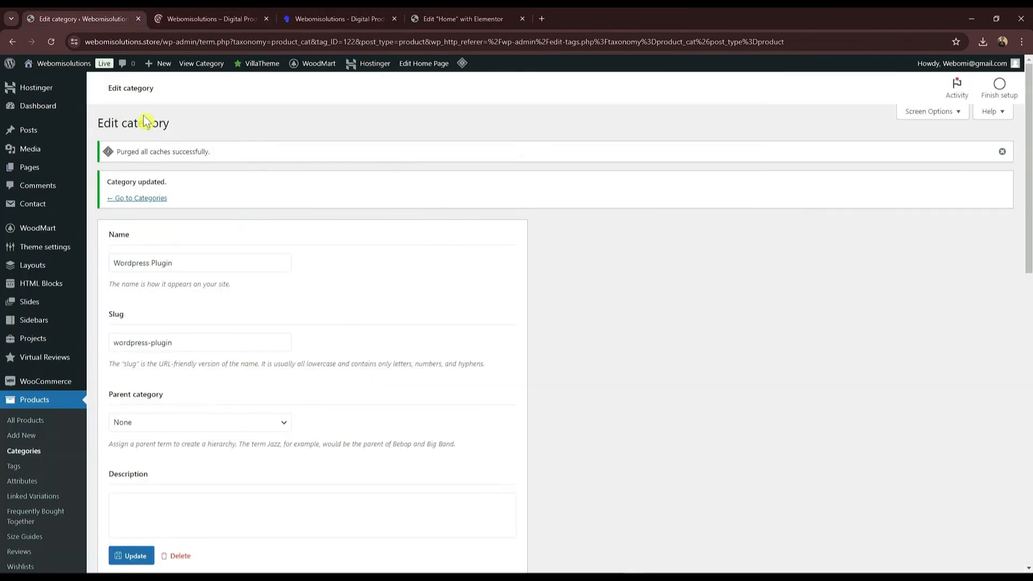
mouse_move(59, 130)
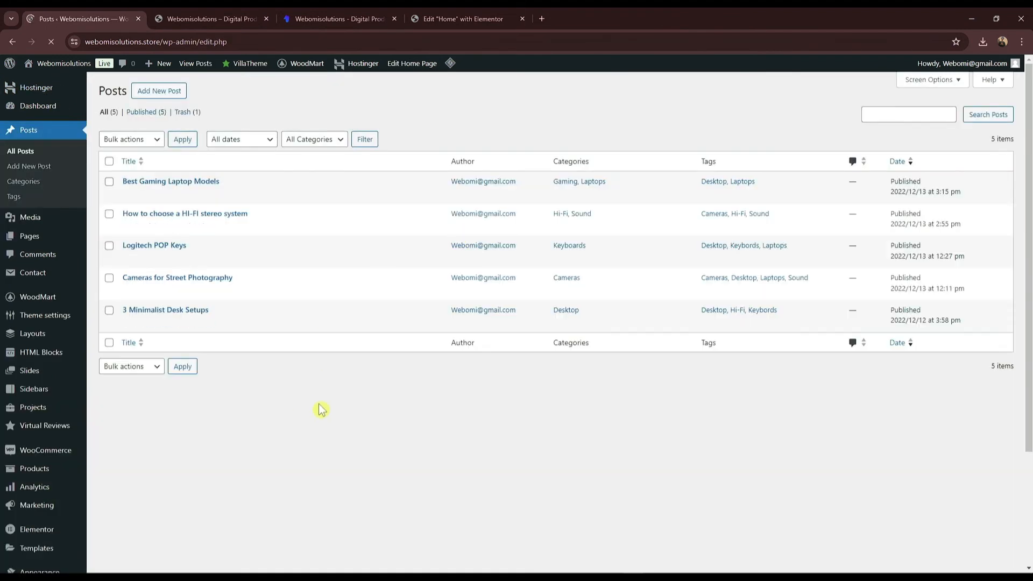
click(215, 19)
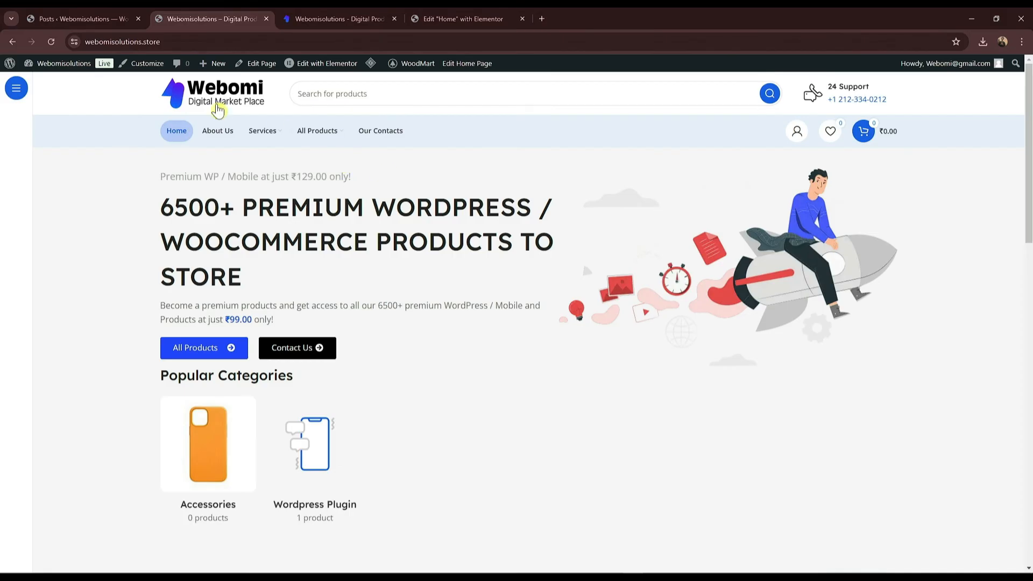
Step: Scroll back to the top of the home page and open About Us from the main menu
drag(1028, 109, 1029, 516)
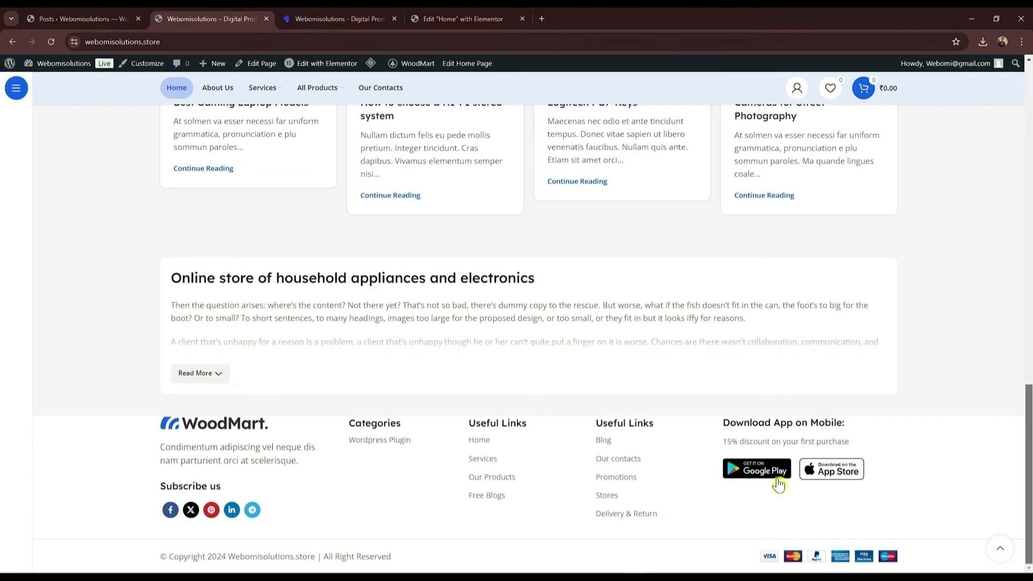
drag(1029, 512, 1029, 466)
scroll(355, 294, up, 4)
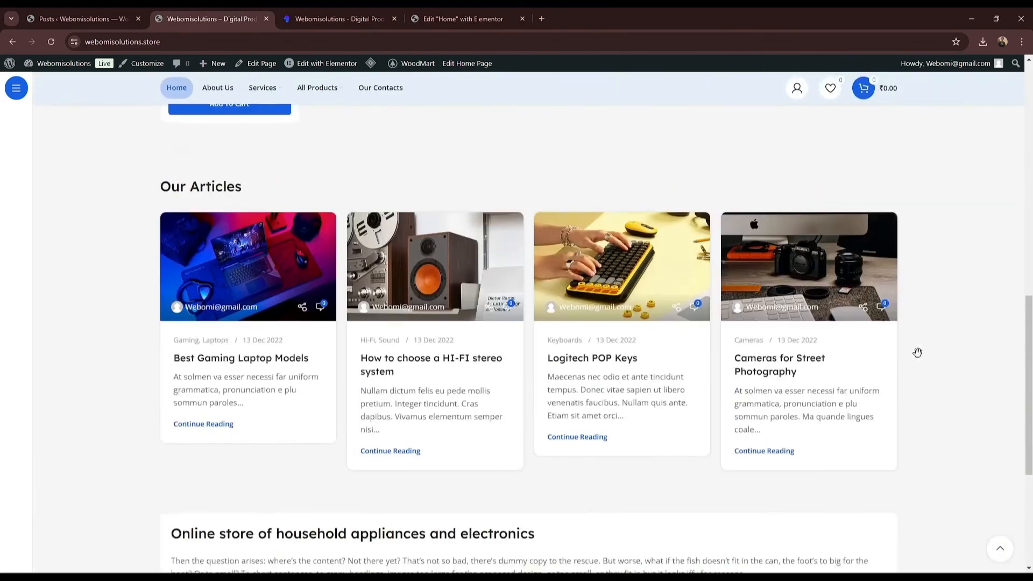
drag(1029, 317, 1029, 168)
scroll(191, 158, up, 5)
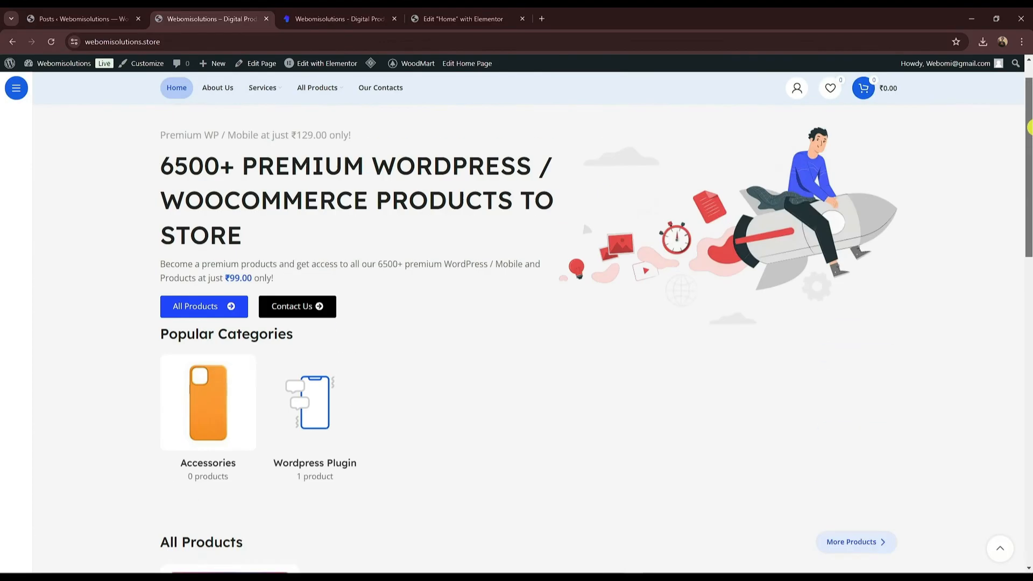
click(213, 132)
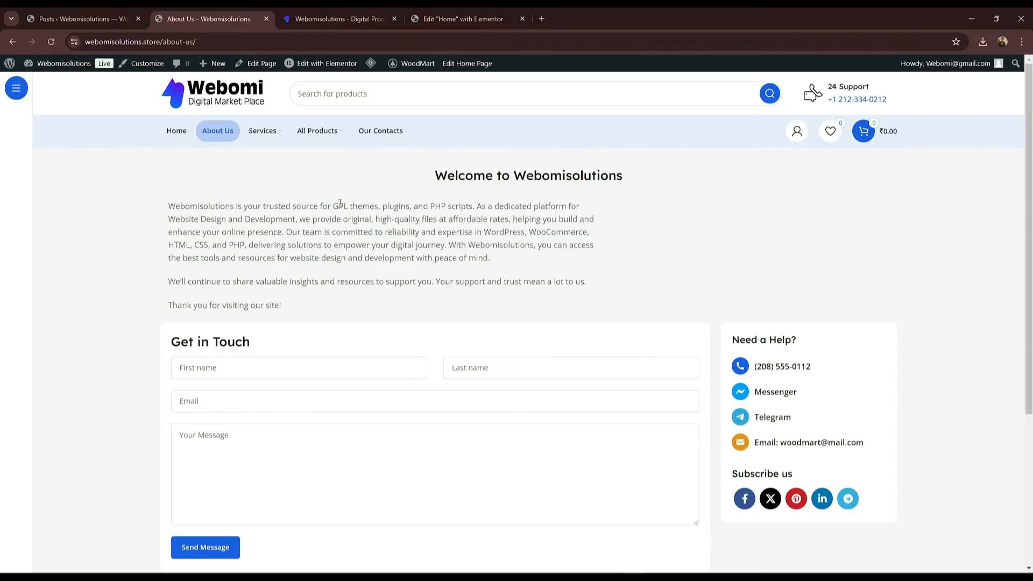
Step: Scroll through the Rank Math Pro – WordPress Plugin product page (₹129.00), then switch to the admin Posts list
mouse_move(318, 131)
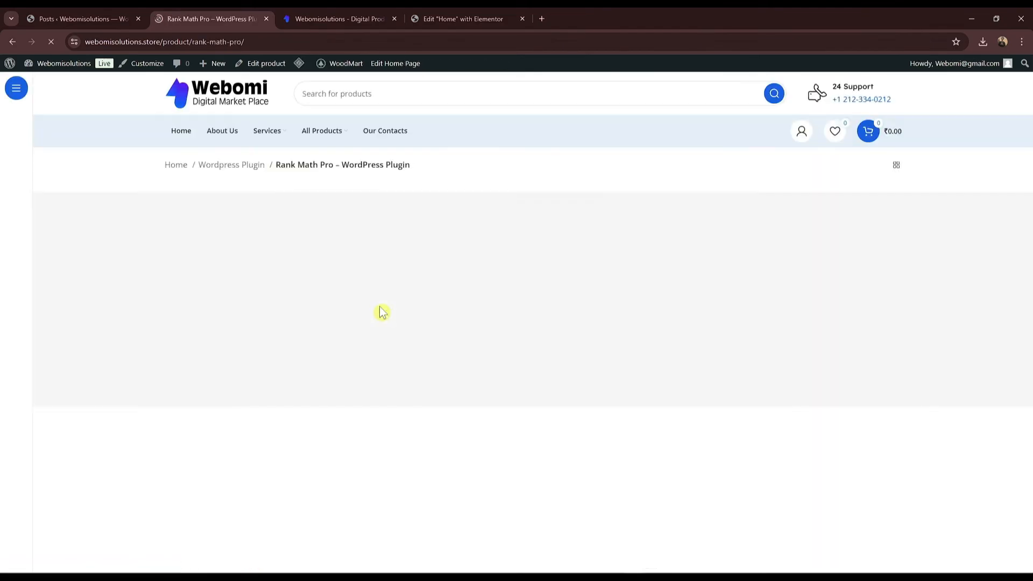
scroll(609, 366, down, 2)
scroll(610, 366, down, 4)
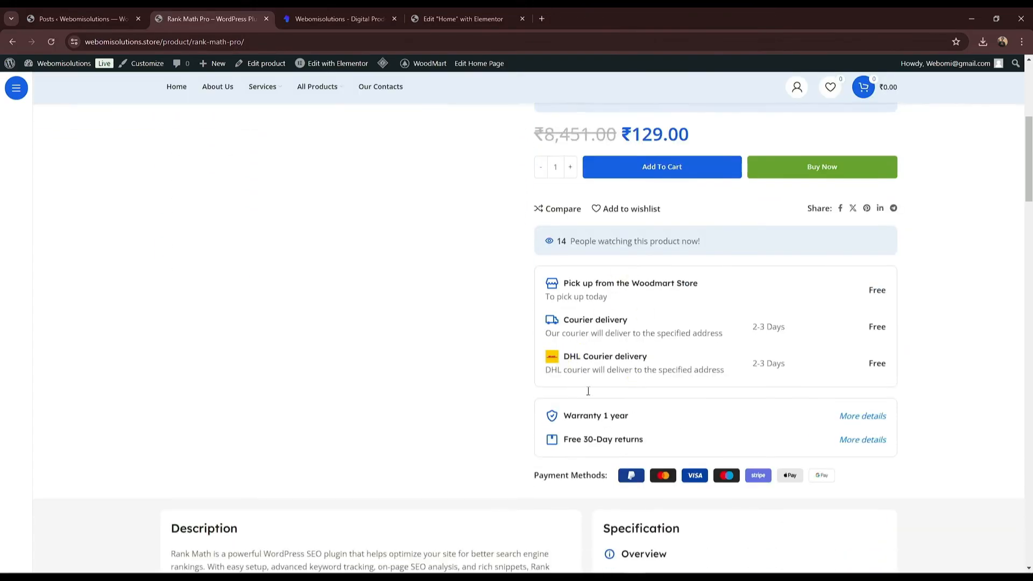
scroll(431, 218, up, 5)
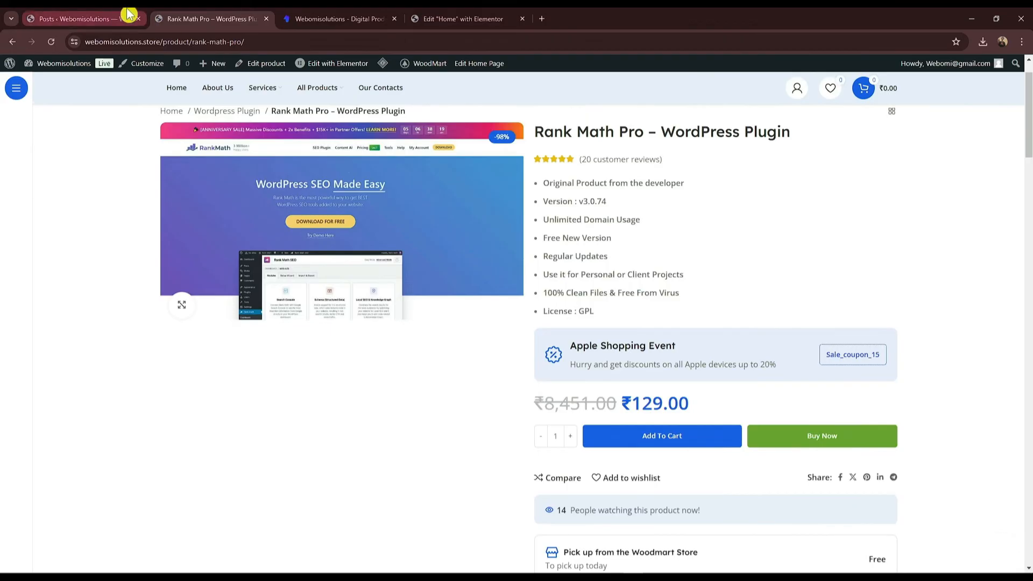
click(110, 14)
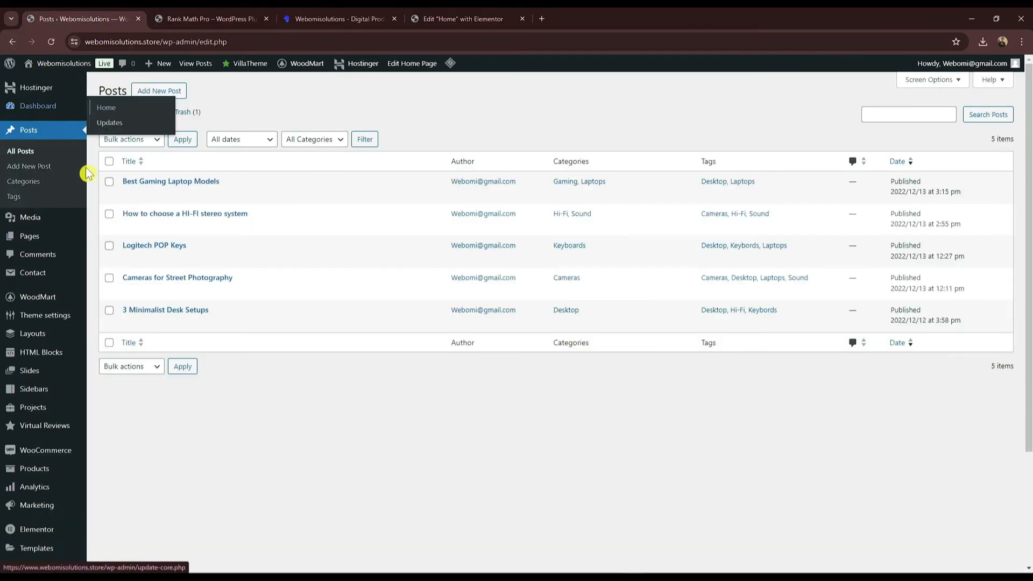
Step: Trash the Single product delivery block and three category navigation HTML blocks
scroll(71, 218, down, 2)
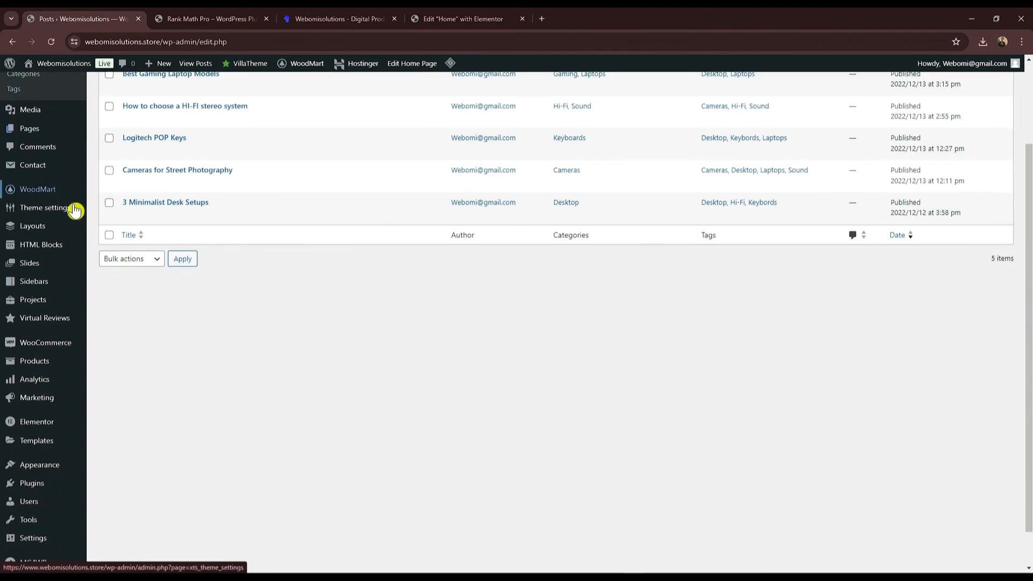
click(58, 252)
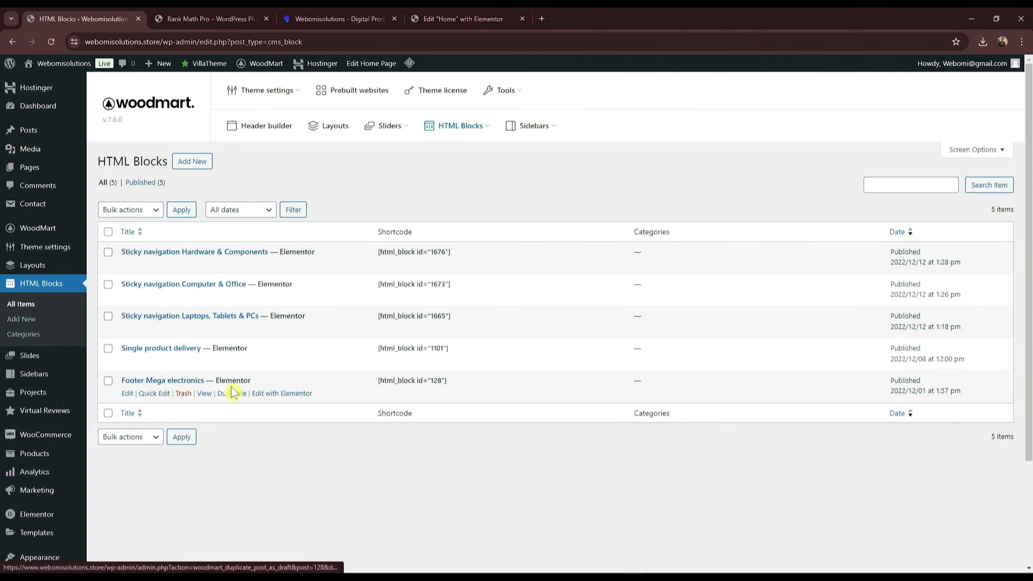
click(108, 348)
click(108, 316)
click(107, 284)
click(108, 252)
click(134, 215)
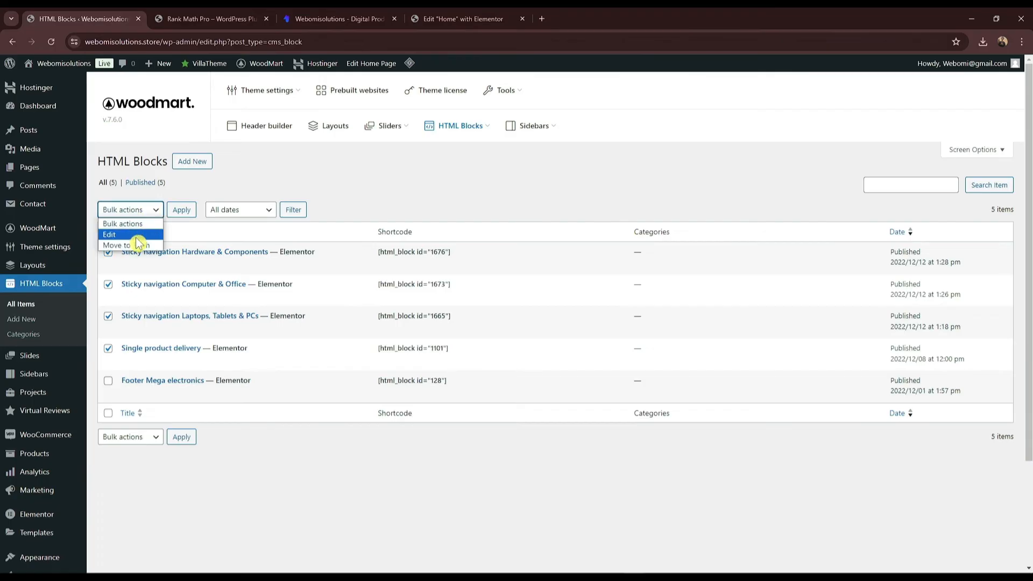
click(126, 246)
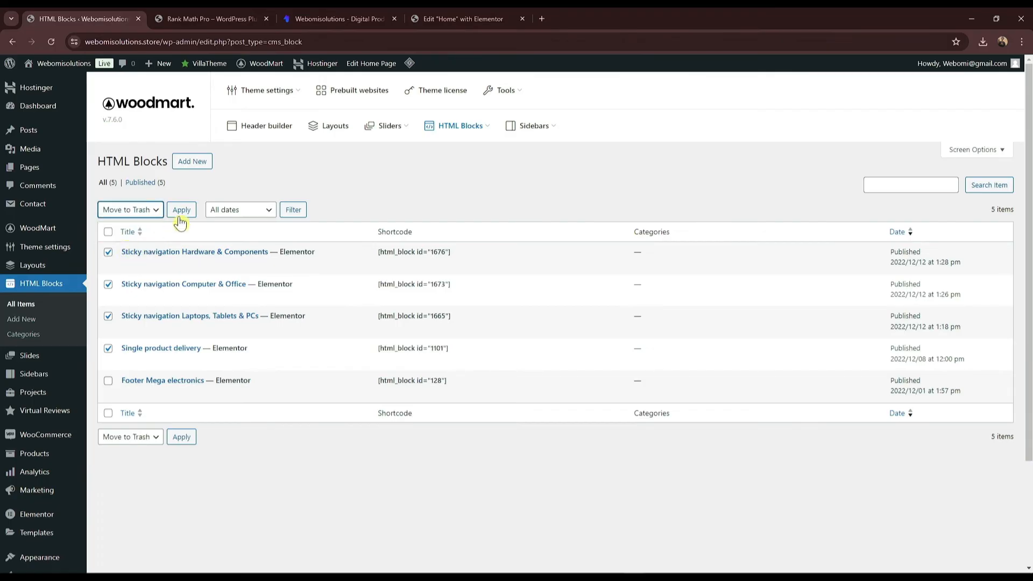
click(182, 214)
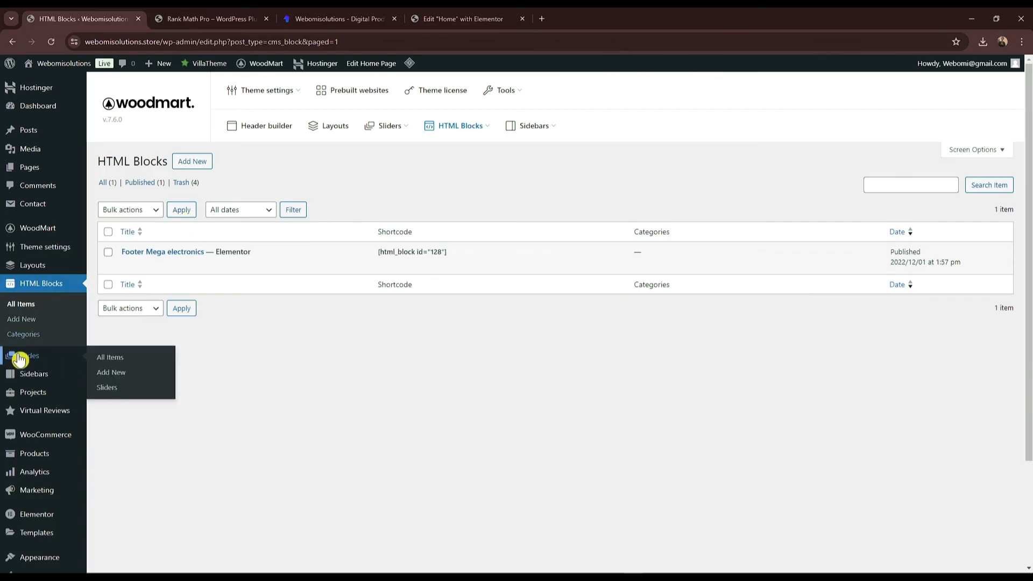
Step: Trash all eight demo slides, then move on to the Sidebars and Projects lists
click(21, 357)
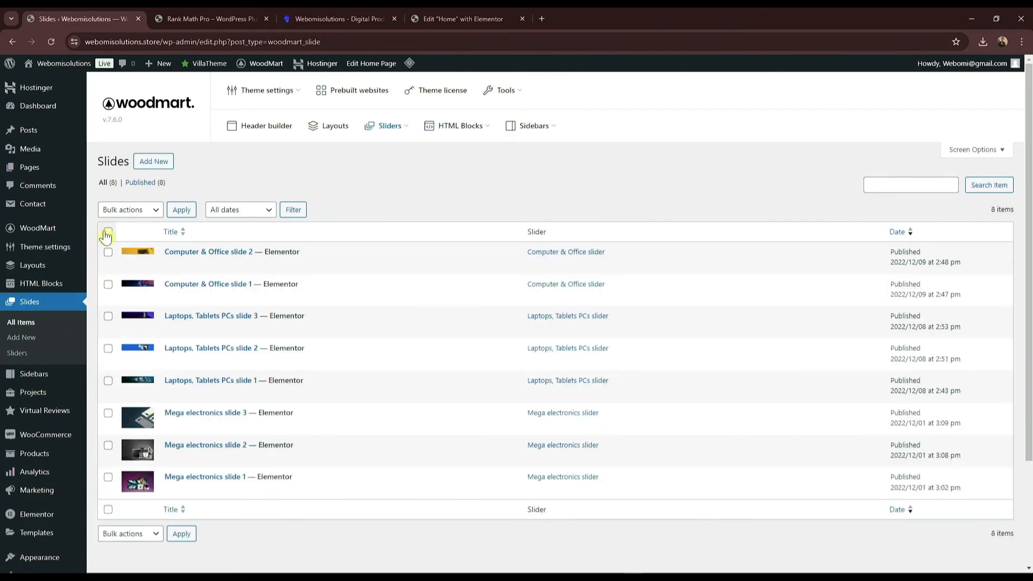
click(124, 215)
click(134, 246)
click(183, 210)
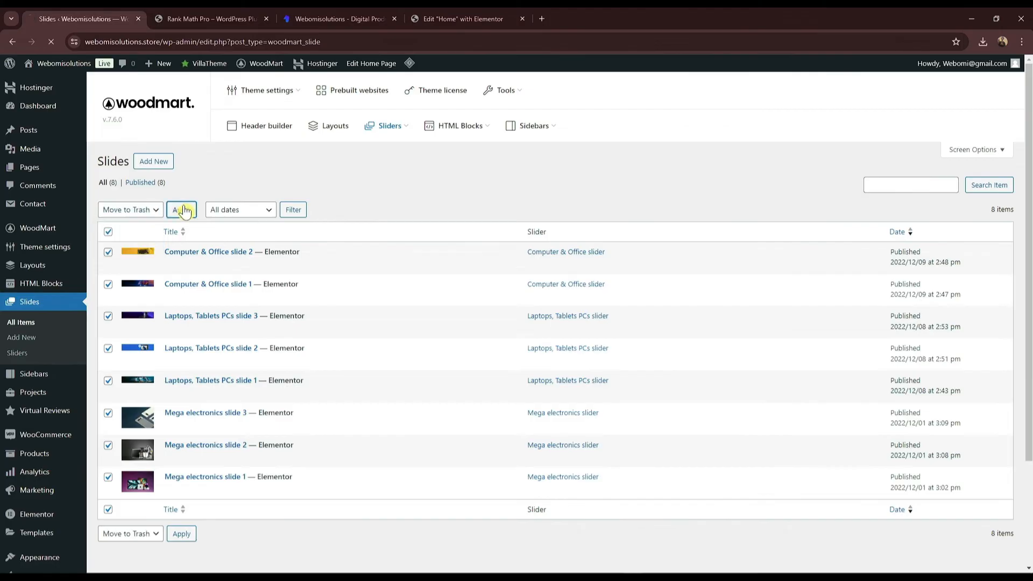
click(58, 376)
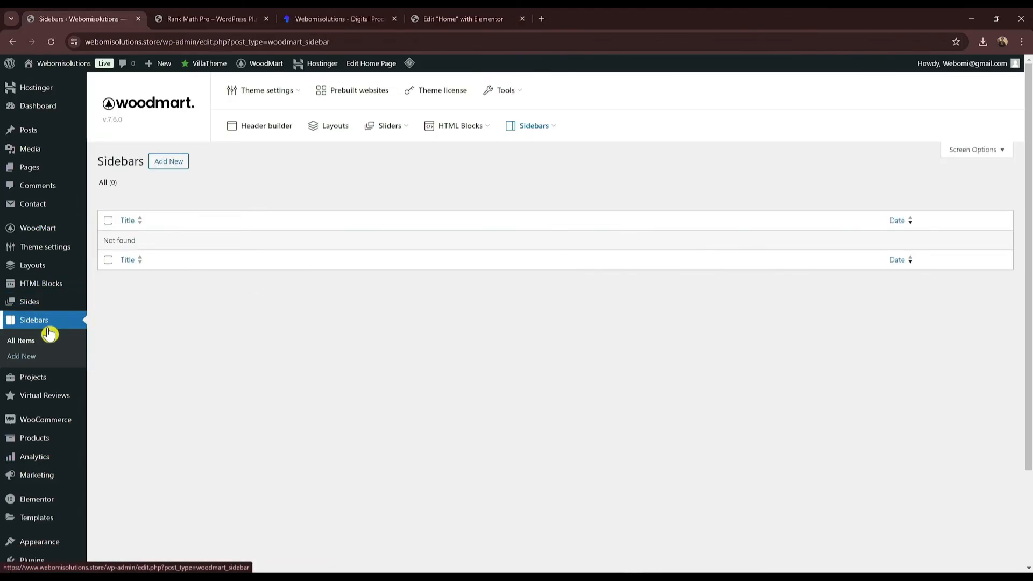
mouse_move(63, 386)
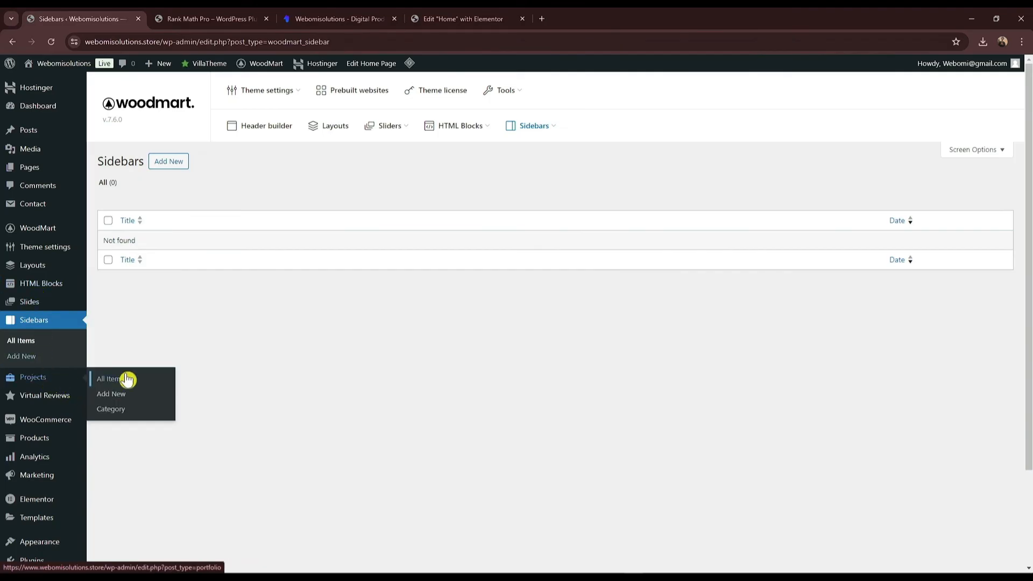
scroll(80, 301, down, 2)
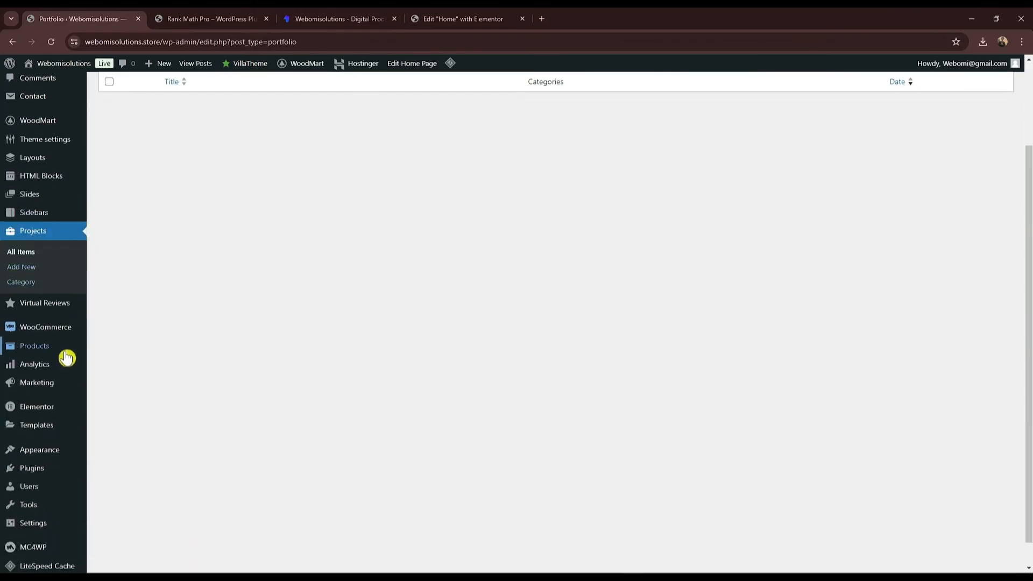
Step: In Layouts, tick the Mega electronics single product, Shop, three category archive and Cart layouts
scroll(155, 338, up, 2)
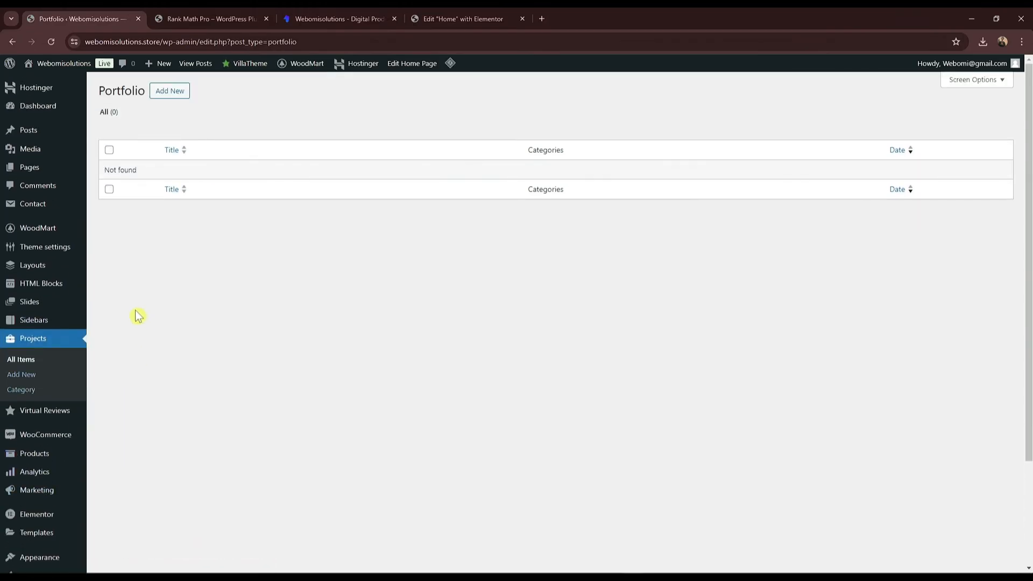
click(69, 269)
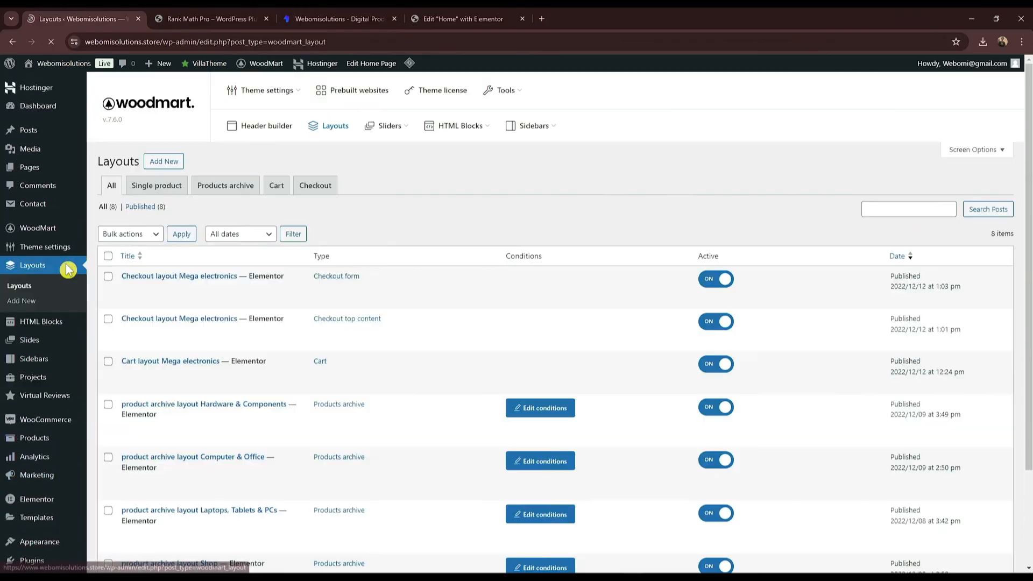
scroll(253, 331, down, 1)
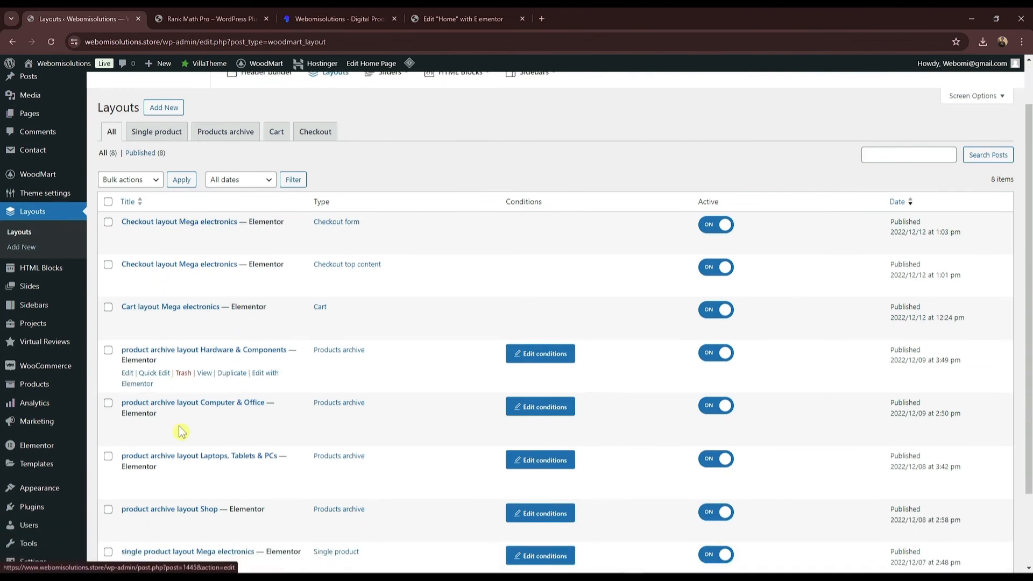
scroll(180, 261, down, 1)
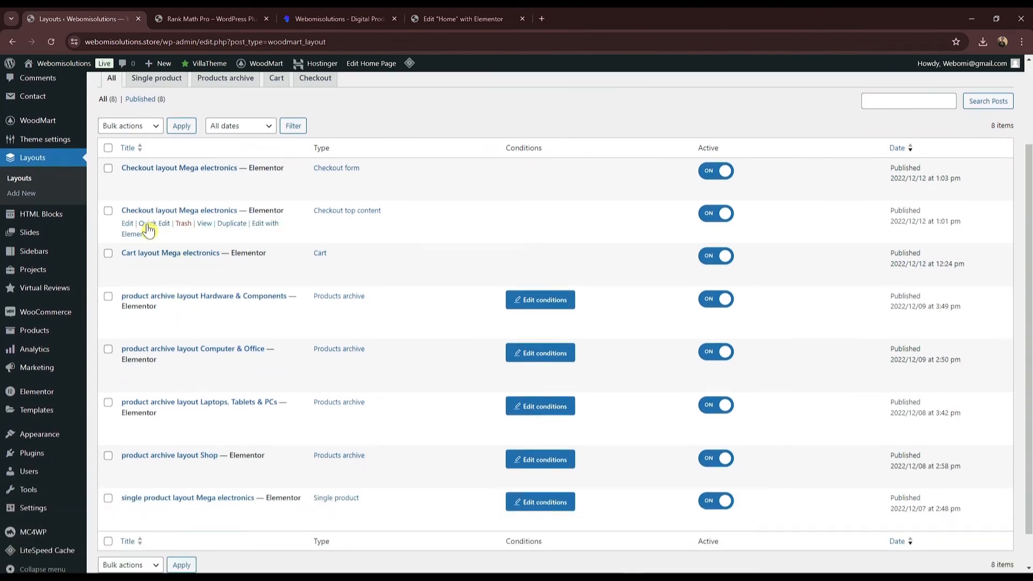
scroll(148, 229, up, 1)
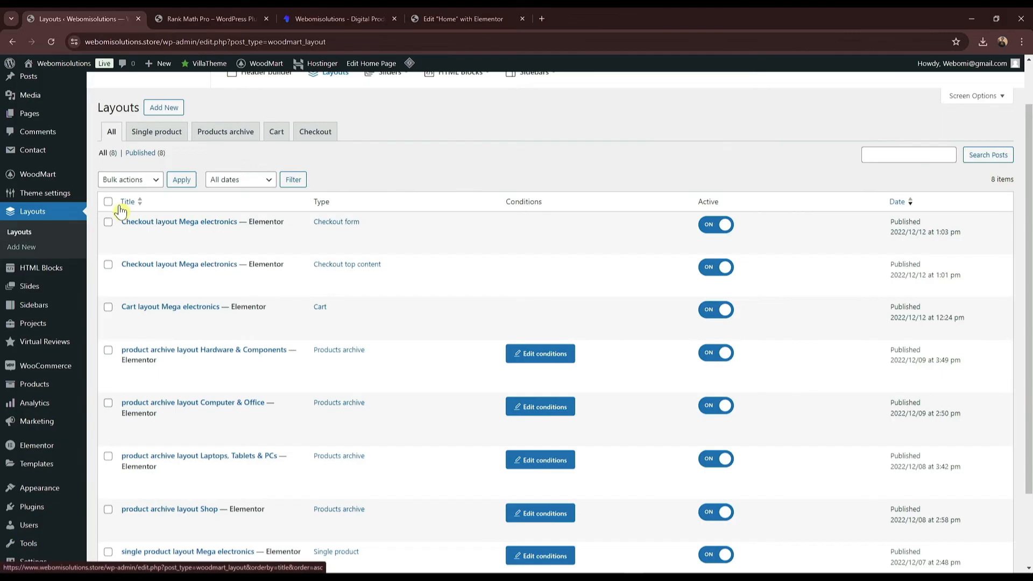
scroll(191, 247, down, 2)
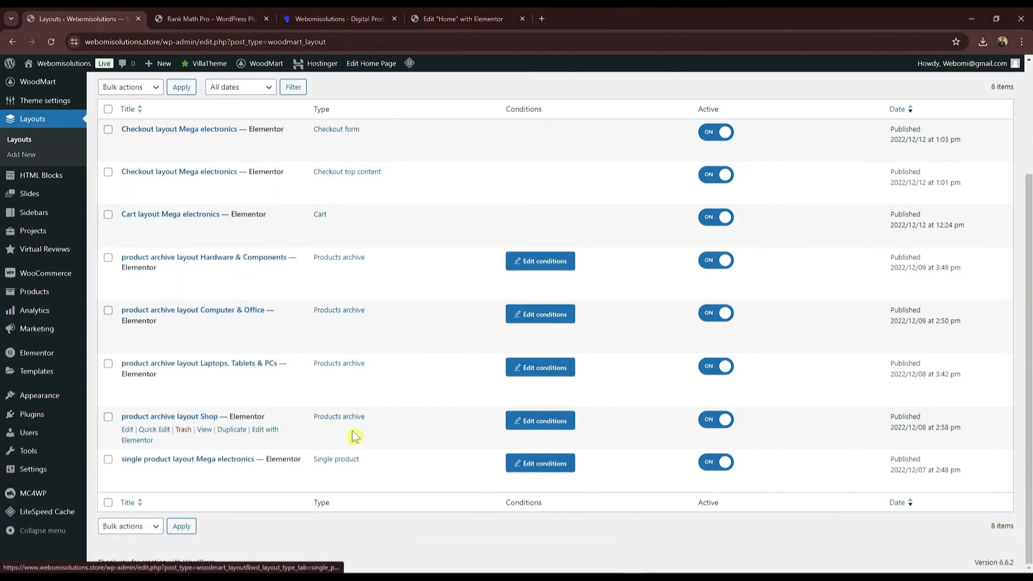
click(108, 460)
click(108, 364)
click(108, 417)
click(108, 310)
click(108, 257)
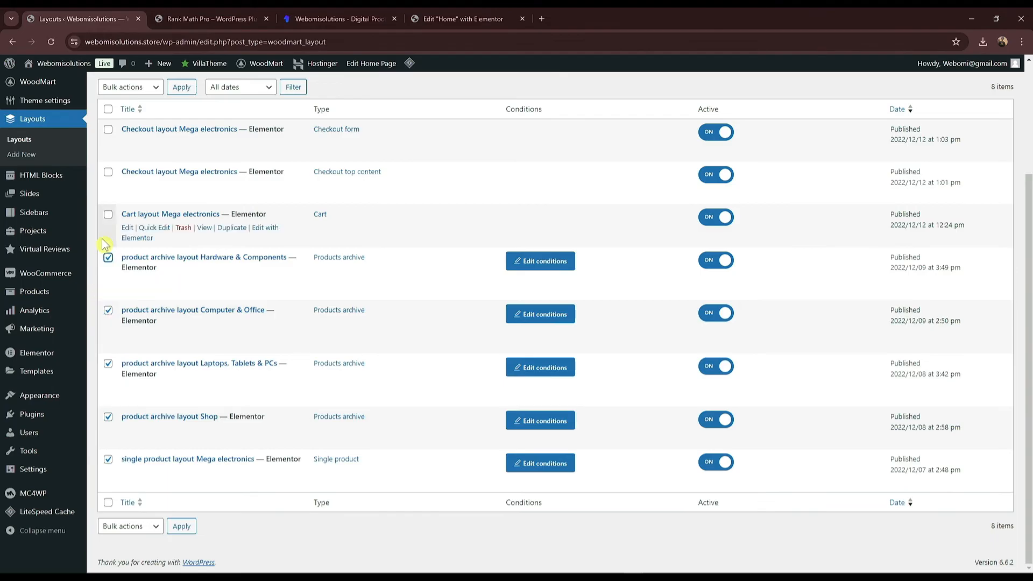
click(108, 214)
Step: Tick the two checkout layouts and move all eight checked layouts to trash
scroll(103, 232, up, 2)
click(108, 280)
click(108, 237)
click(129, 194)
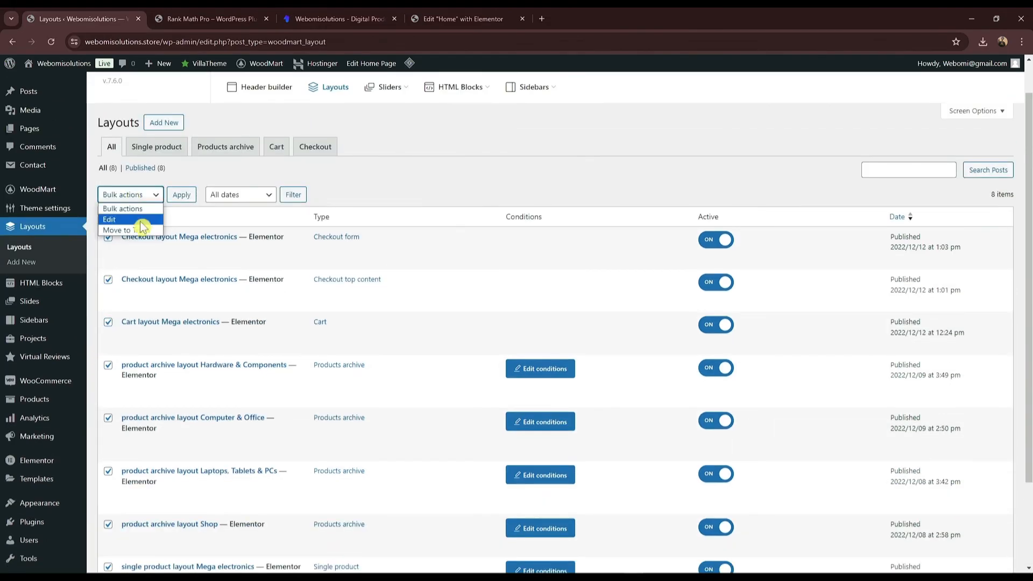
click(141, 230)
click(197, 198)
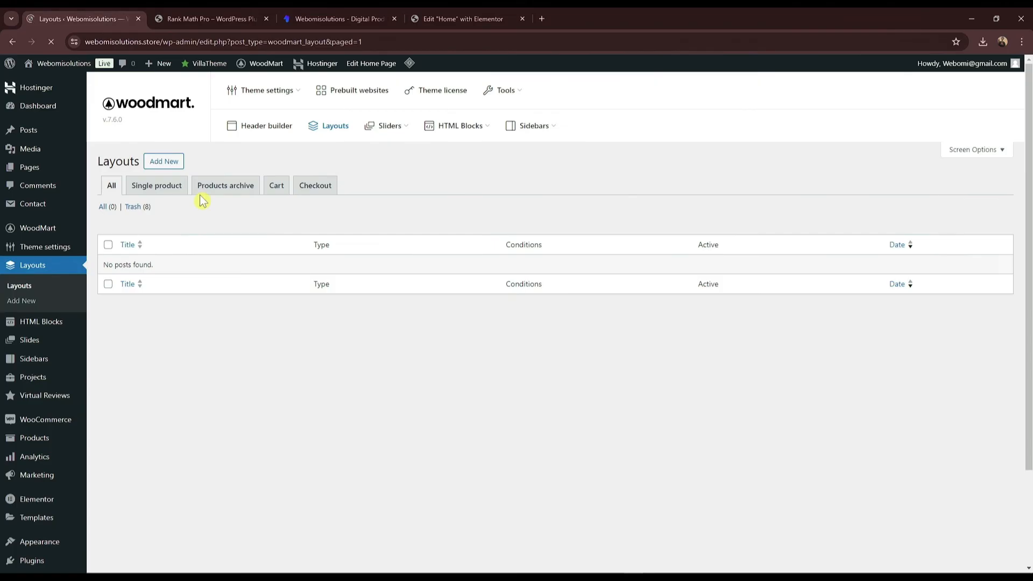
Step: Reload the Rank Math Pro product page to check the changes
click(263, 22)
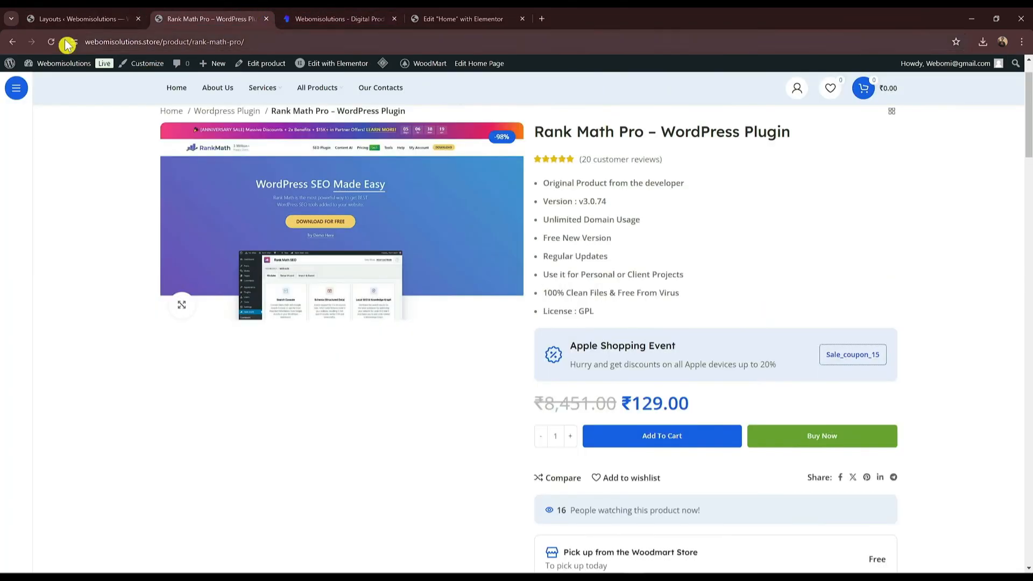
click(51, 43)
scroll(592, 301, down, 4)
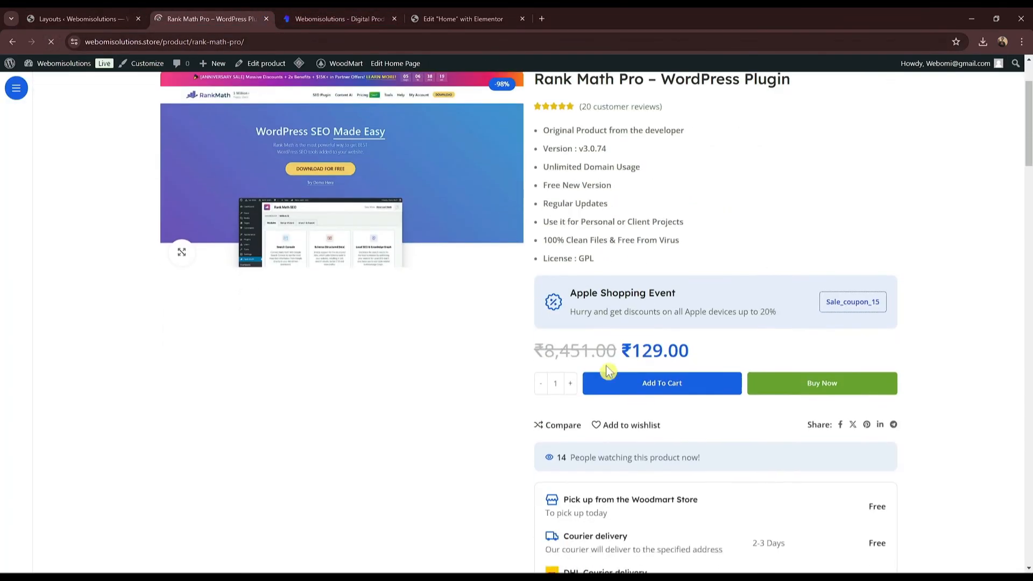
scroll(544, 358, down, 5)
scroll(141, 80, up, 5)
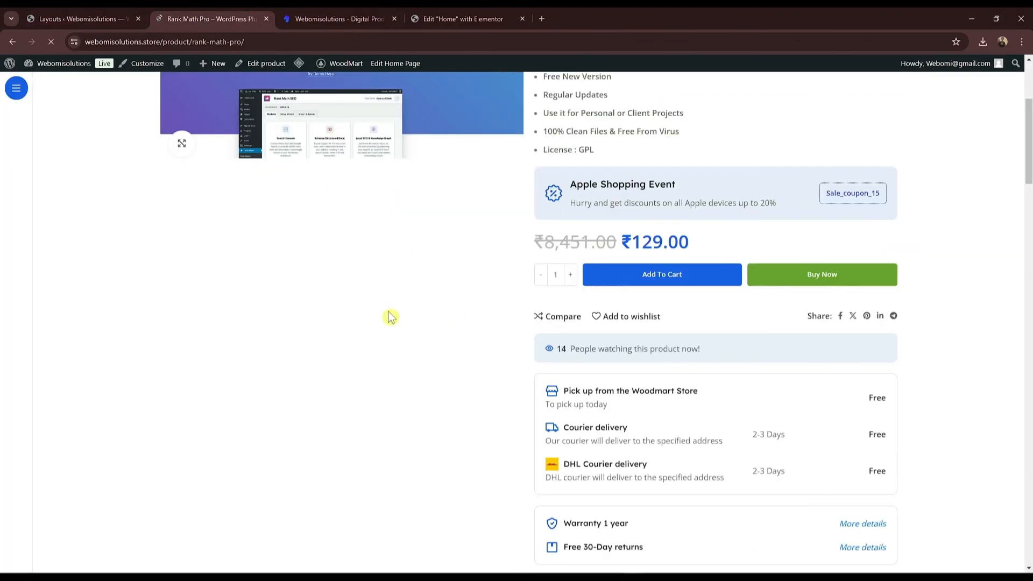
Step: Permanently delete all eight trashed layouts from the Layouts trash
click(112, 16)
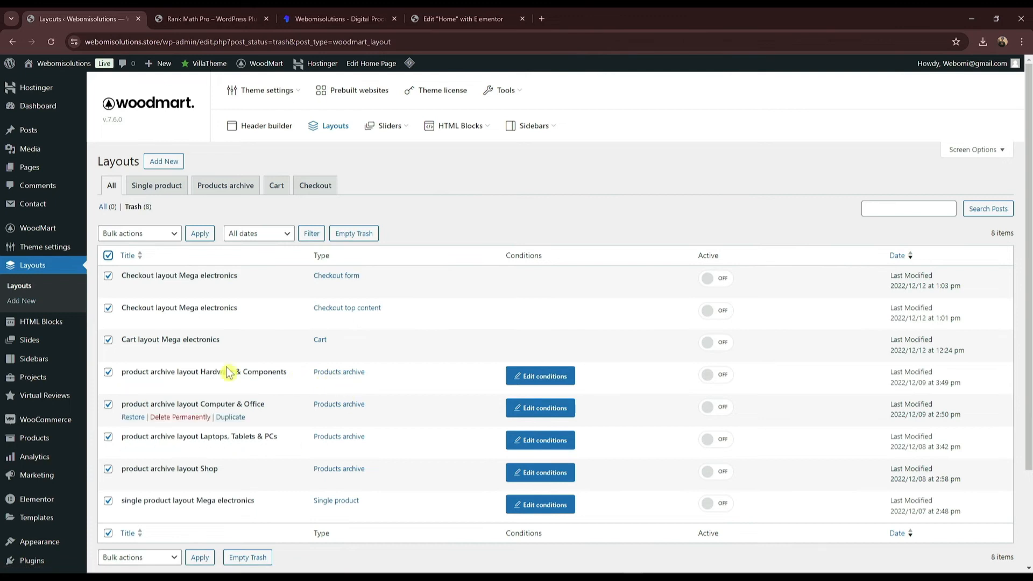
click(146, 238)
click(141, 267)
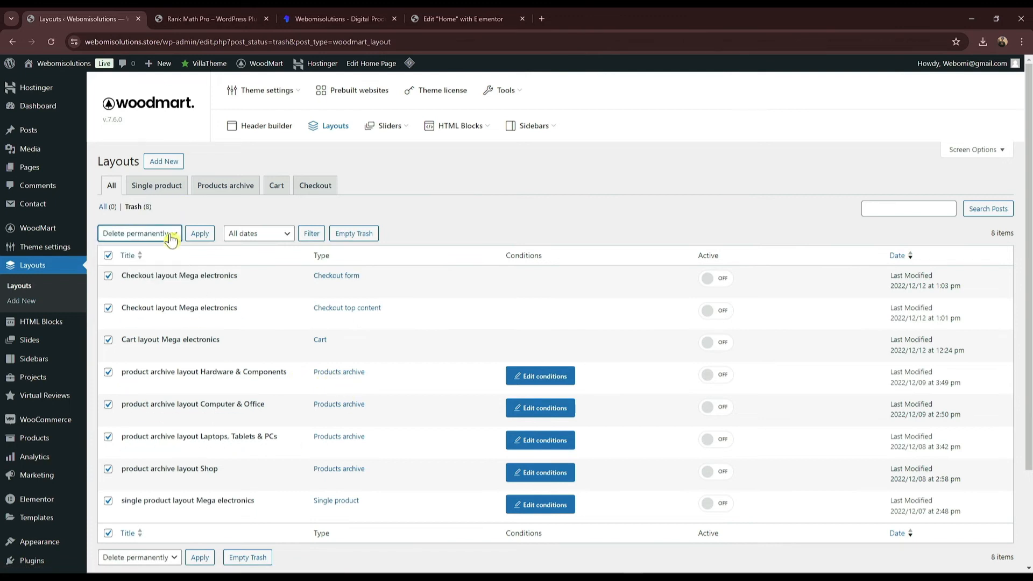
click(200, 233)
click(210, 19)
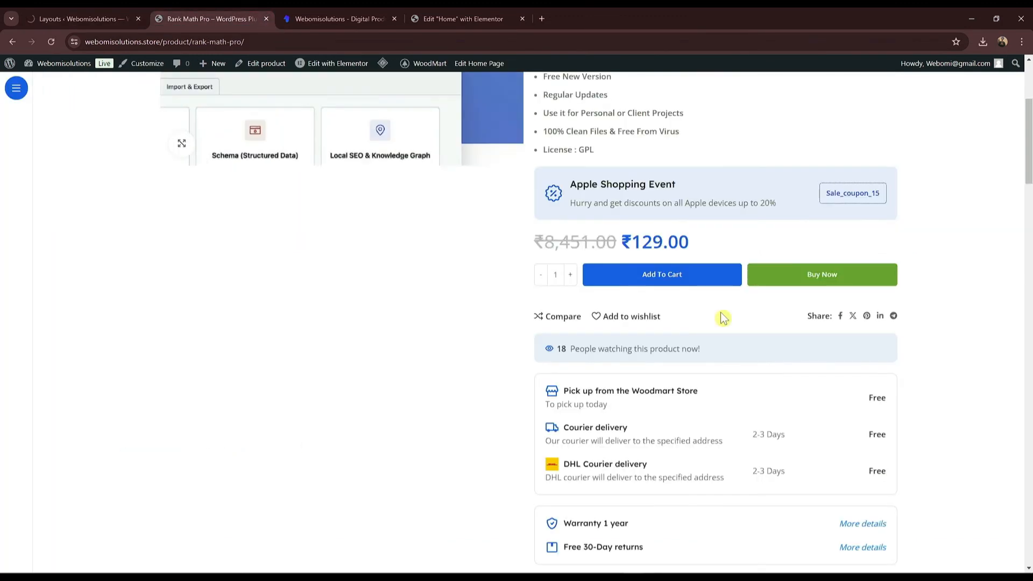
Step: Scroll the storefront product pages and open the Astra Pro product page
scroll(648, 243, down, 4)
scroll(649, 243, down, 10)
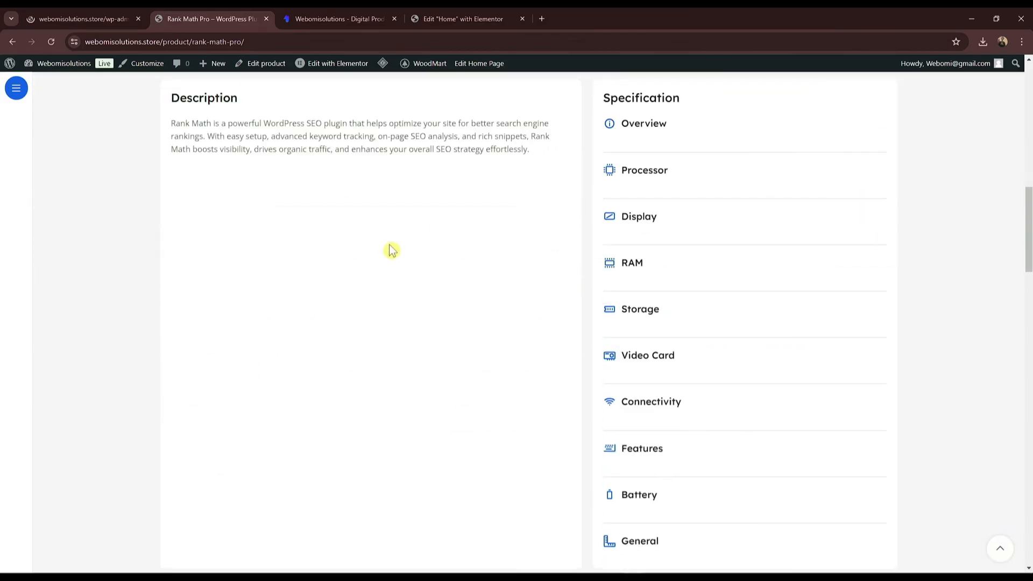
scroll(295, 81, up, 3)
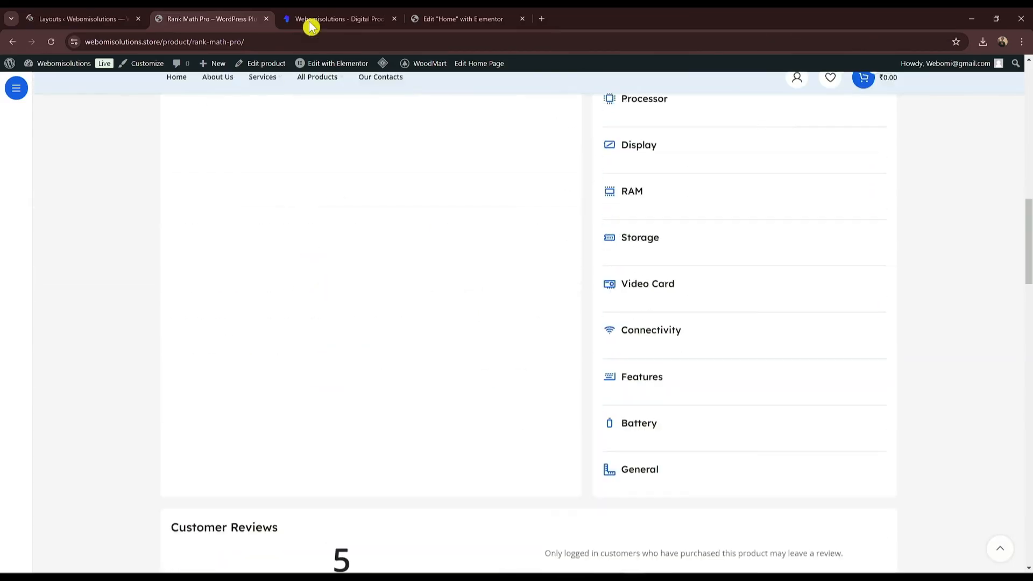
key(ctrl+Tab)
scroll(317, 419, down, 2)
scroll(318, 419, down, 5)
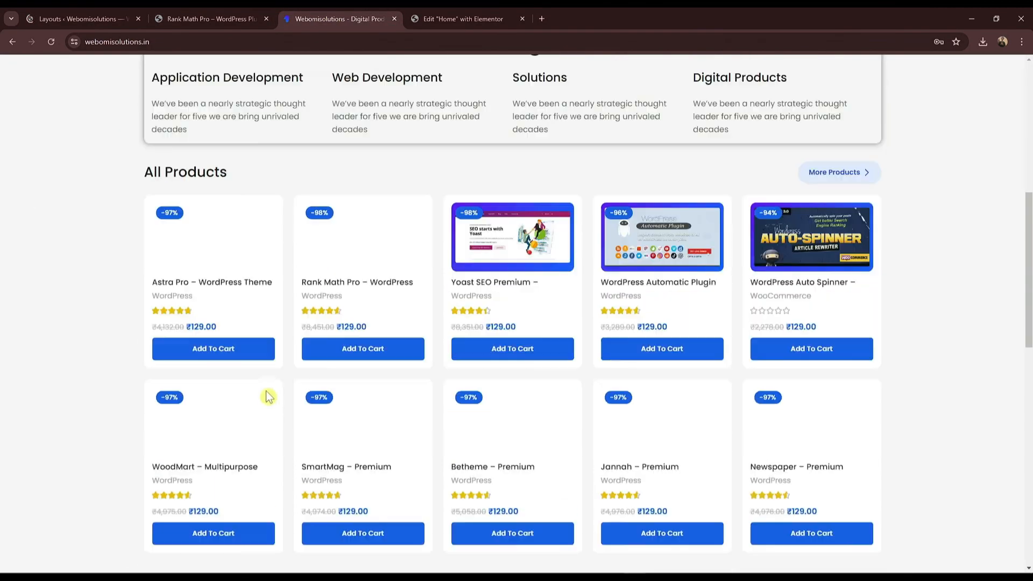
click(232, 285)
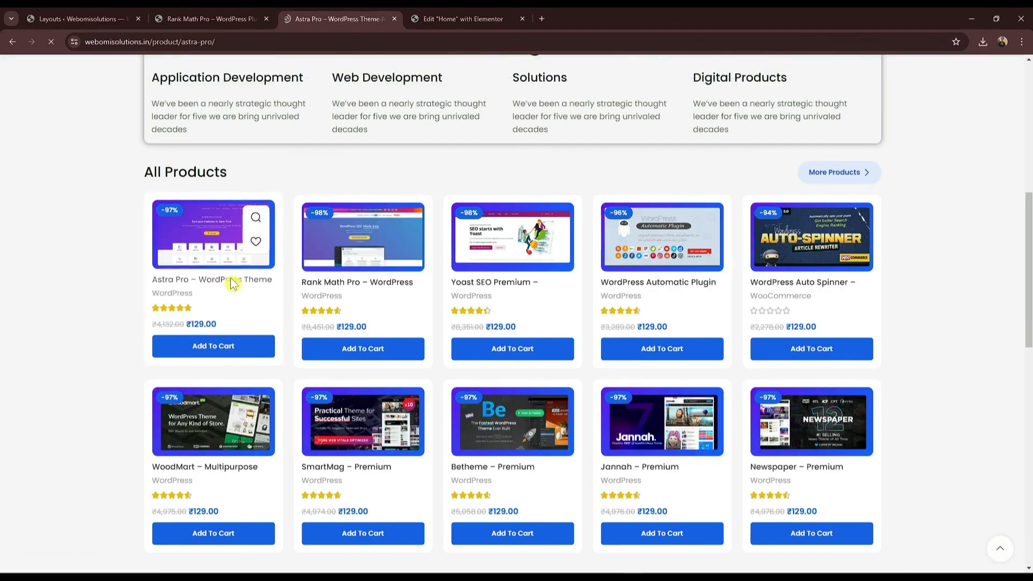
scroll(624, 301, down, 3)
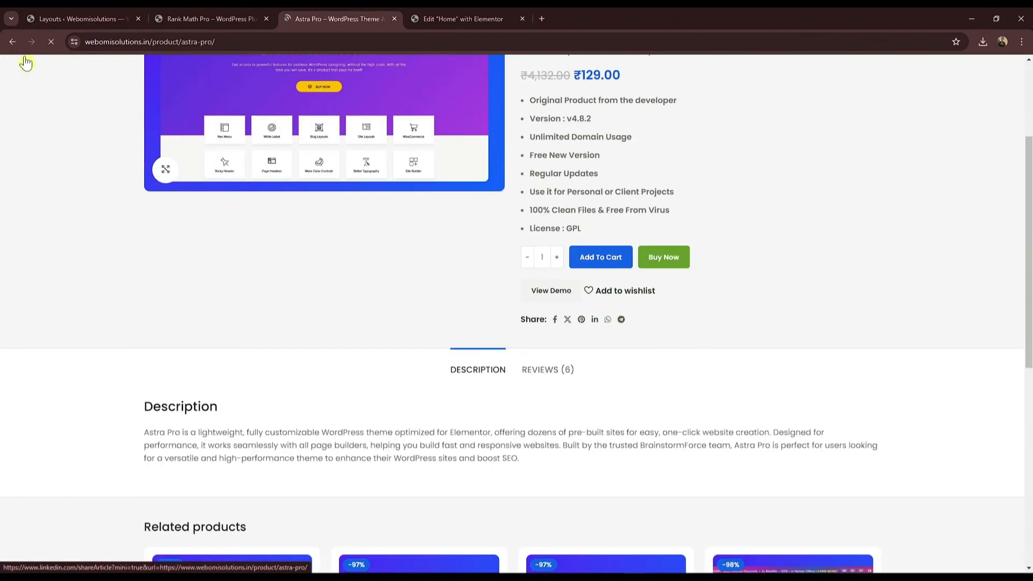
Step: Recheck the Rank Math Pro 'people watching' notice, then return to the now-empty Layouts trash
click(210, 19)
scroll(640, 311, up, 5)
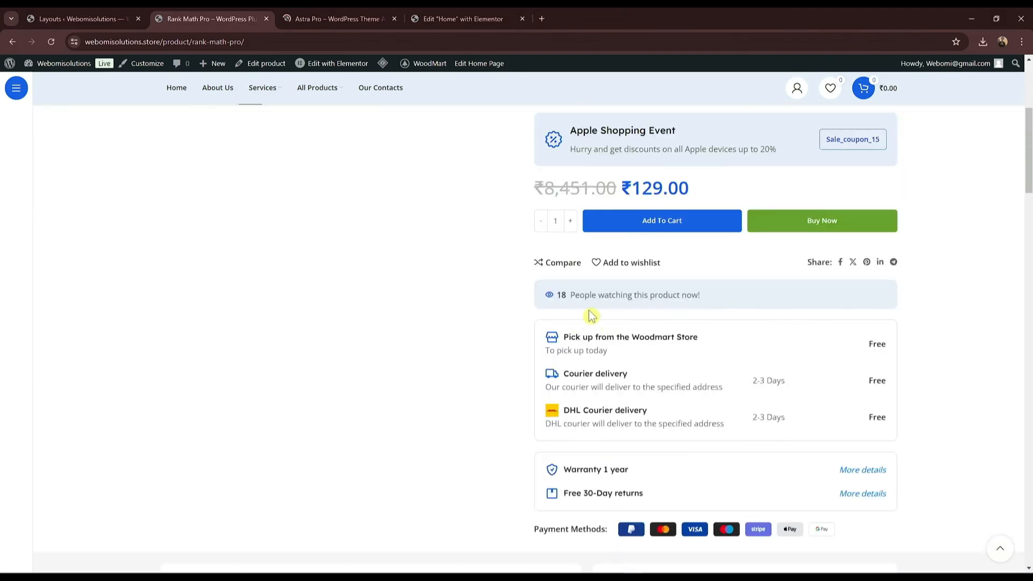
drag(561, 295, 649, 295)
click(105, 18)
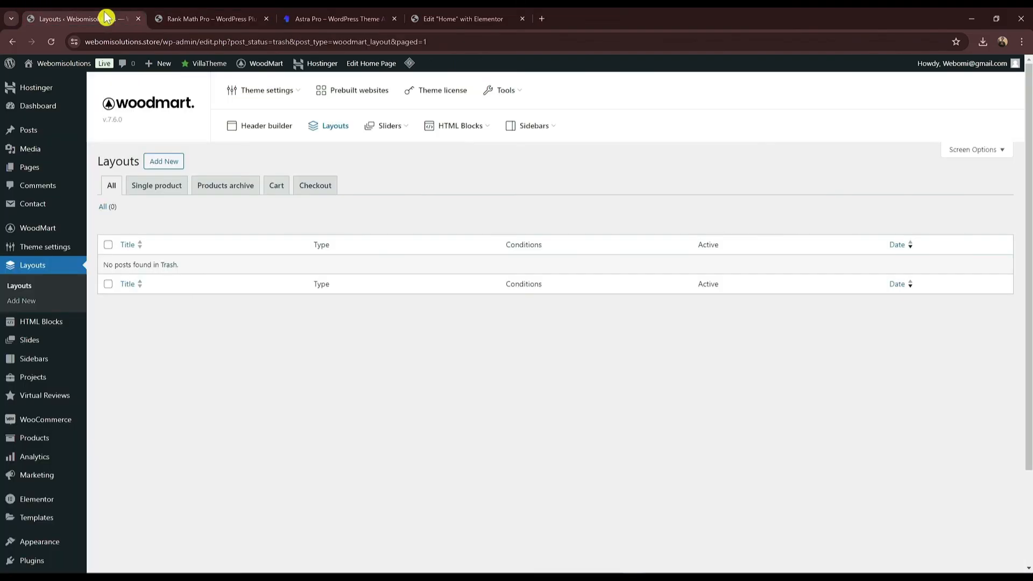
Step: Navigate to the Visitor counter section of WoodMart's Single product theme settings
scroll(108, 253, down, 2)
scroll(110, 265, up, 1)
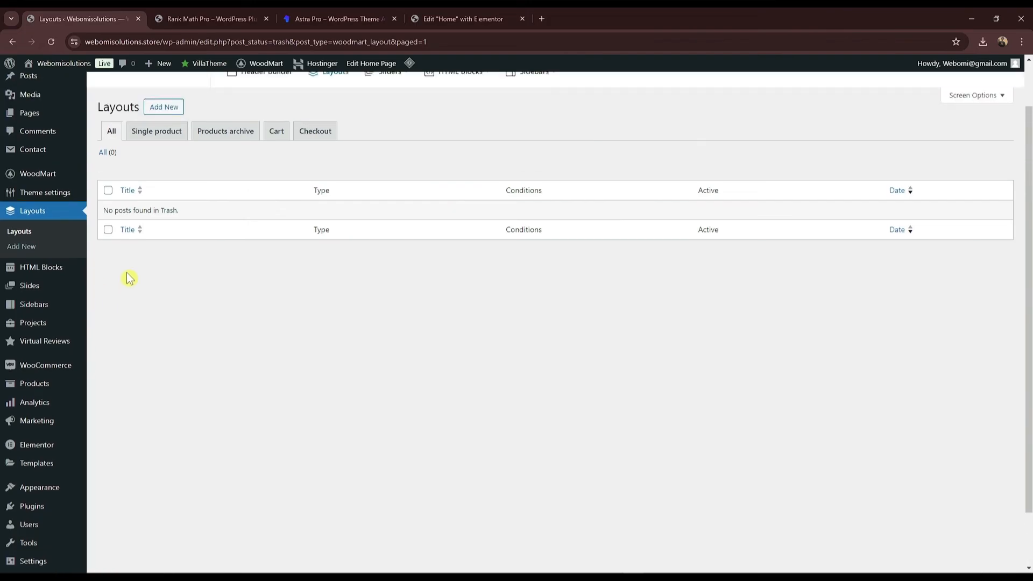
mouse_move(36, 199)
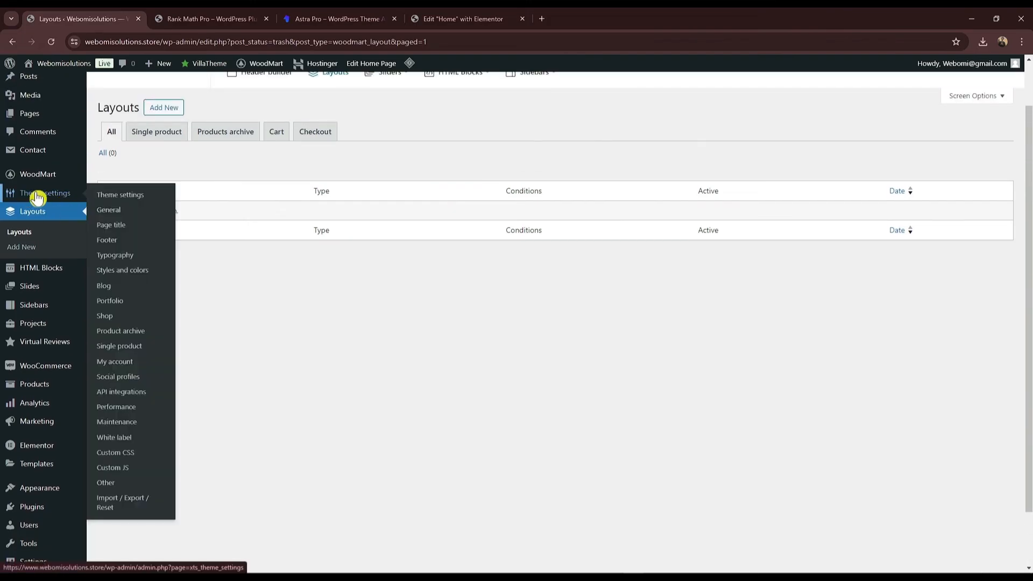
click(143, 348)
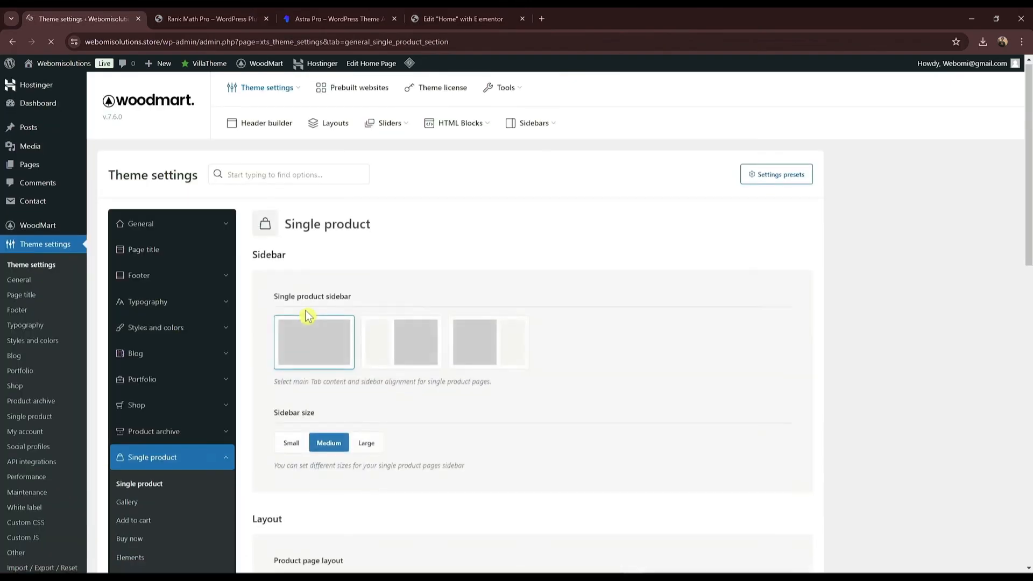
scroll(307, 318, down, 5)
scroll(495, 238, up, 1)
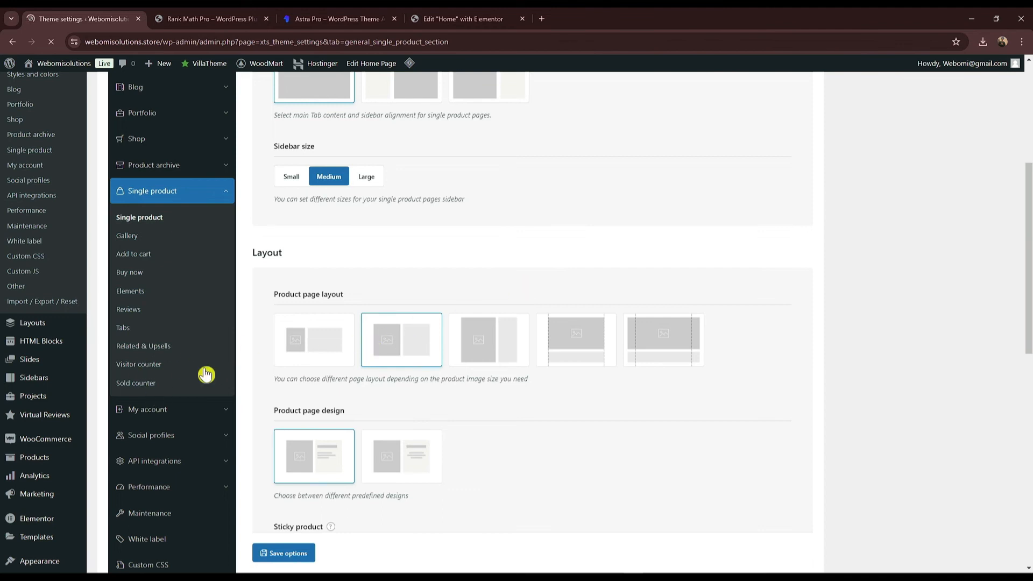
scroll(469, 342, up, 2)
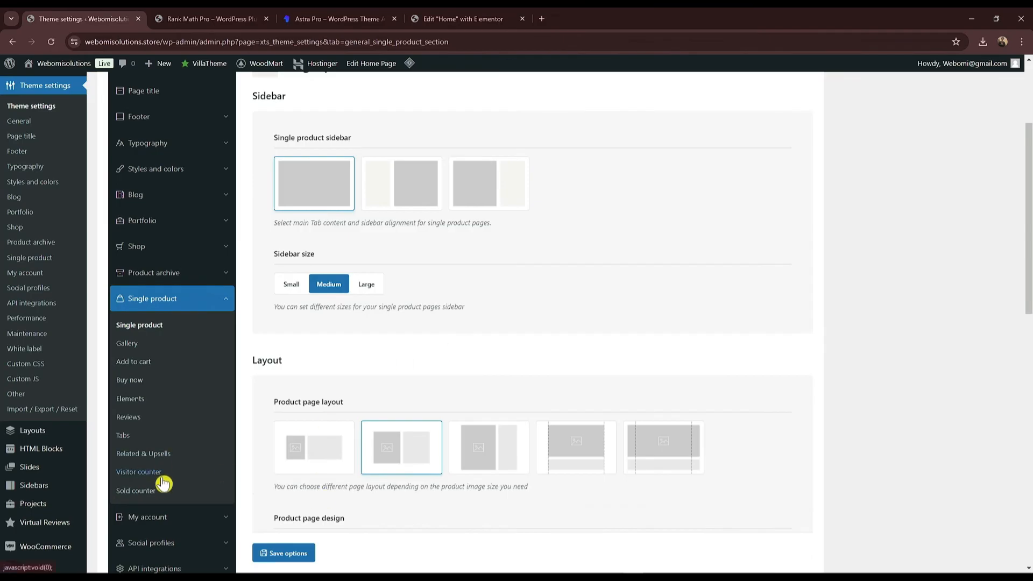
click(150, 473)
Step: Switch the product page visitor counter off and save the theme options
scroll(343, 296, up, 2)
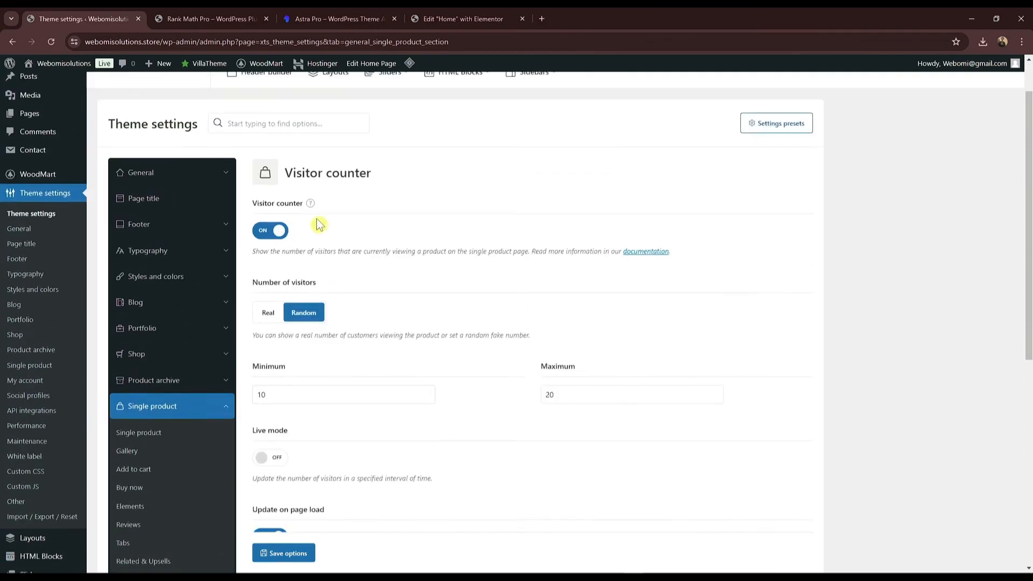
scroll(312, 242, up, 1)
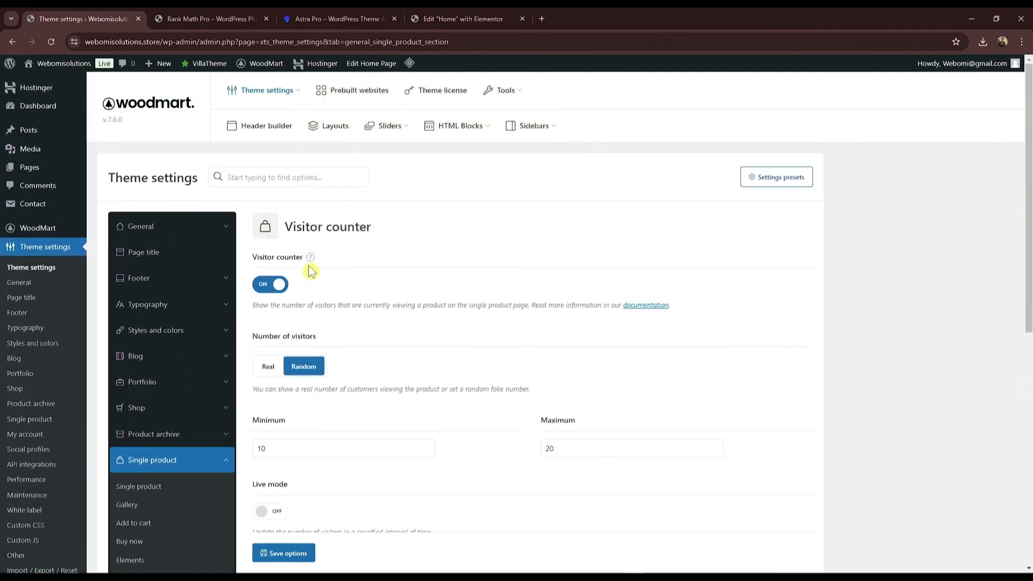
mouse_move(312, 258)
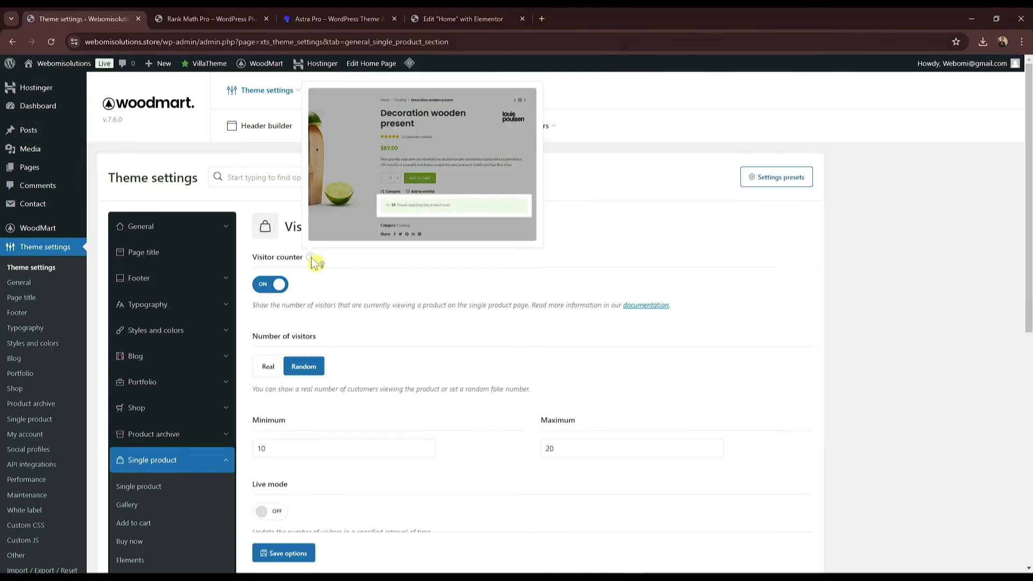
click(270, 284)
scroll(274, 322, down, 3)
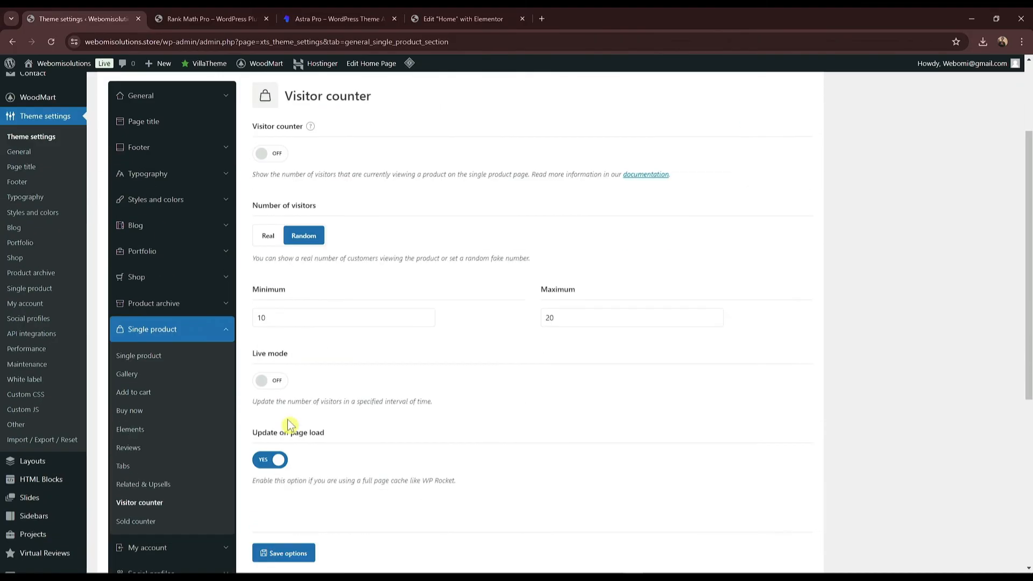
click(285, 554)
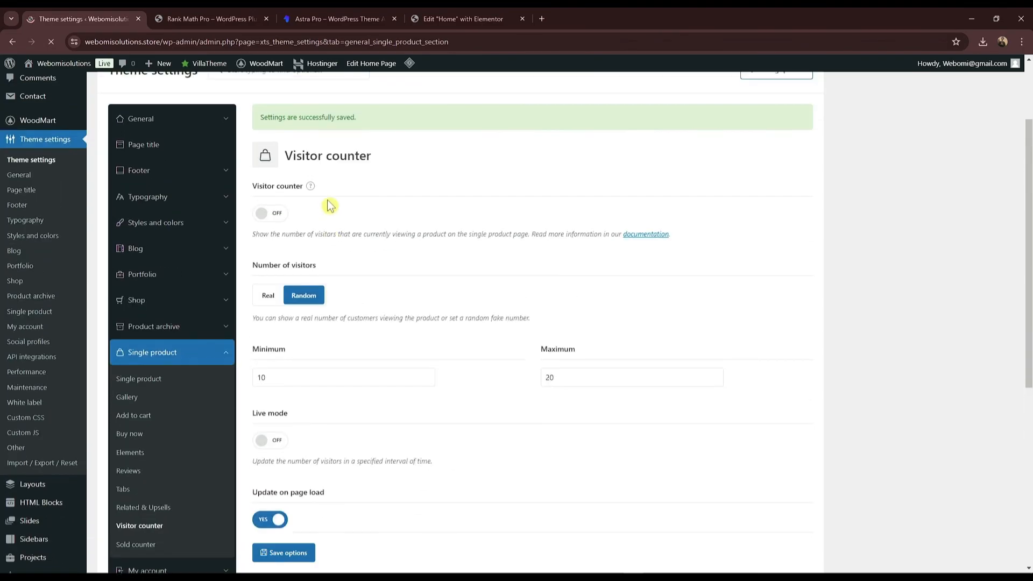
Step: Return to the Rank Math Pro product page
mouse_move(311, 187)
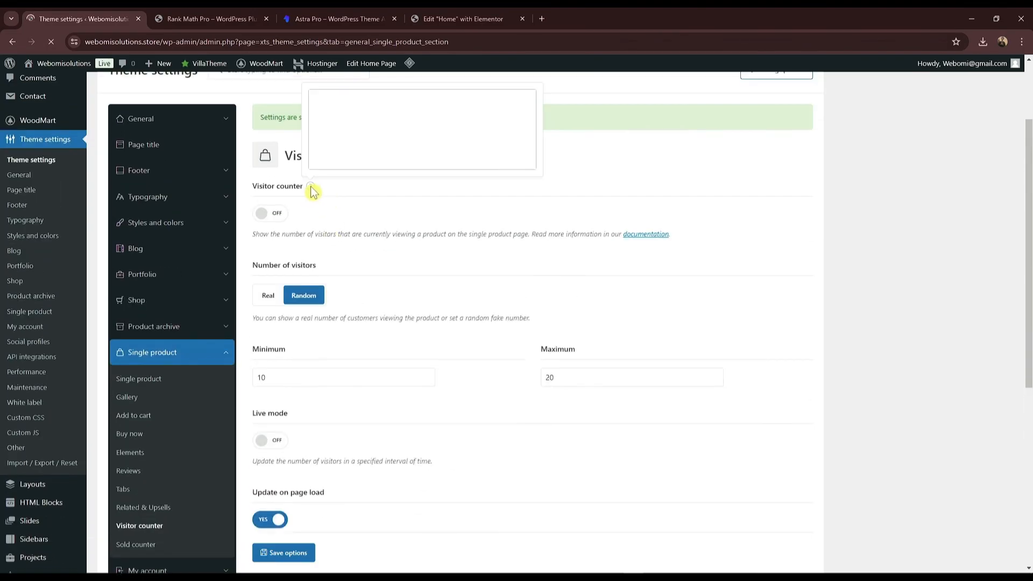
scroll(428, 394, down, 2)
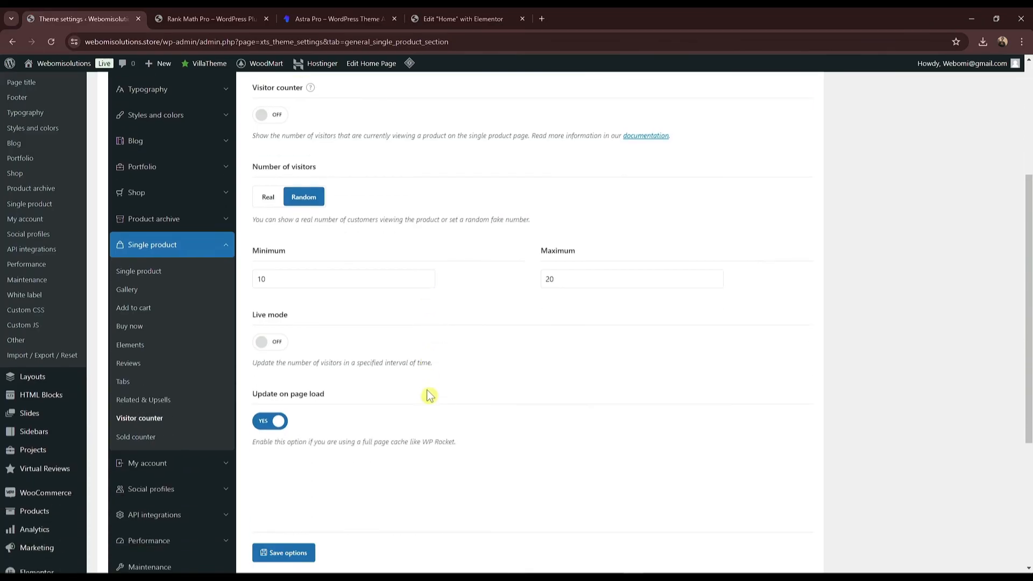
scroll(299, 293, up, 4)
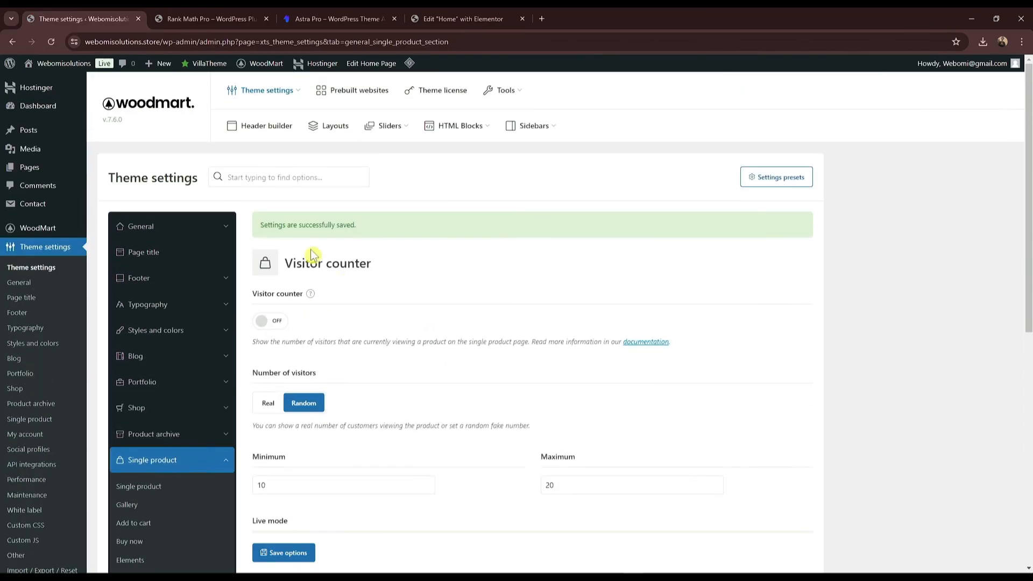
click(238, 16)
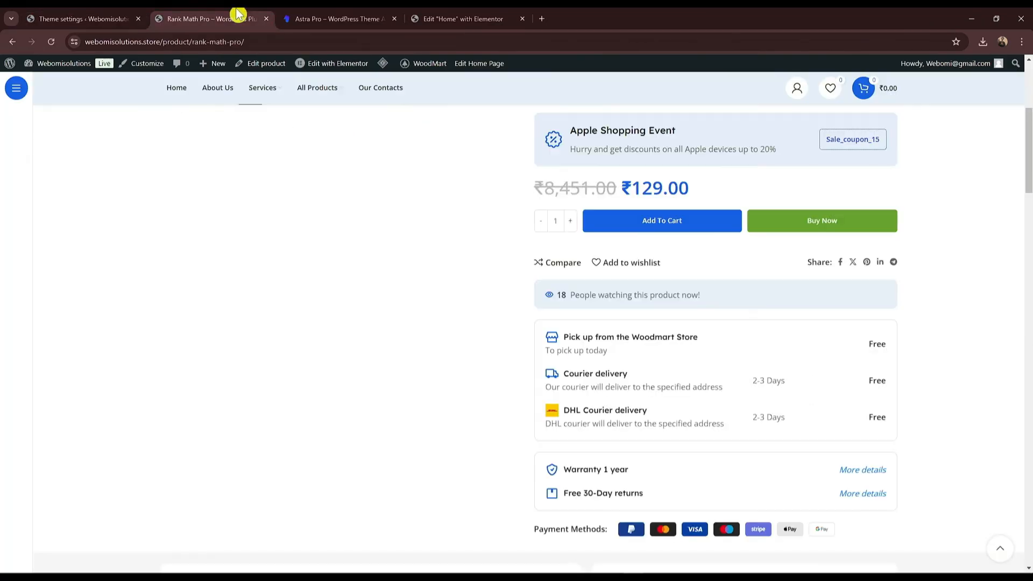
Step: Reload the Rank Math Pro page, which still shows '14 People watching', and recheck the counter settings
click(51, 42)
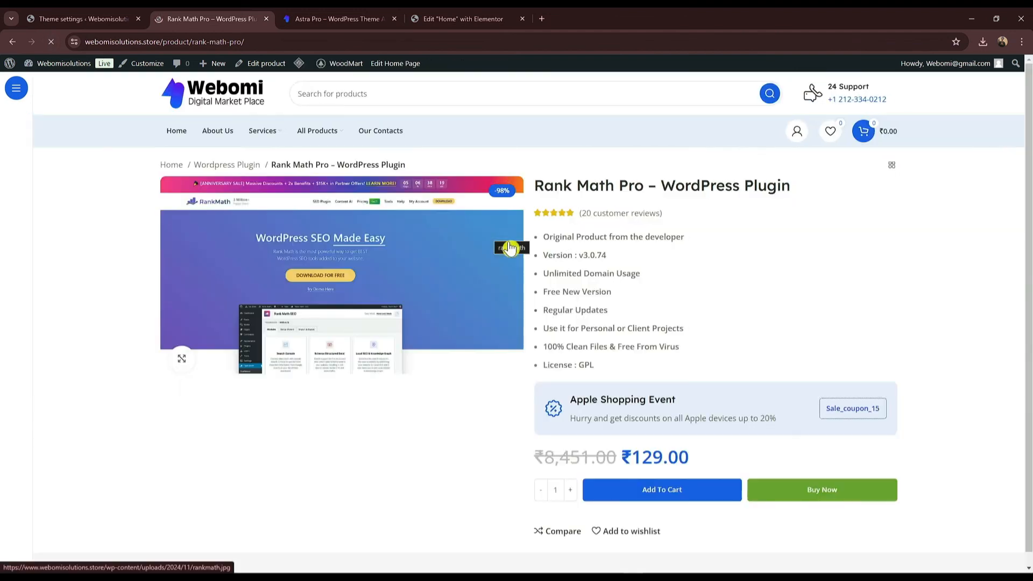
scroll(619, 302, down, 8)
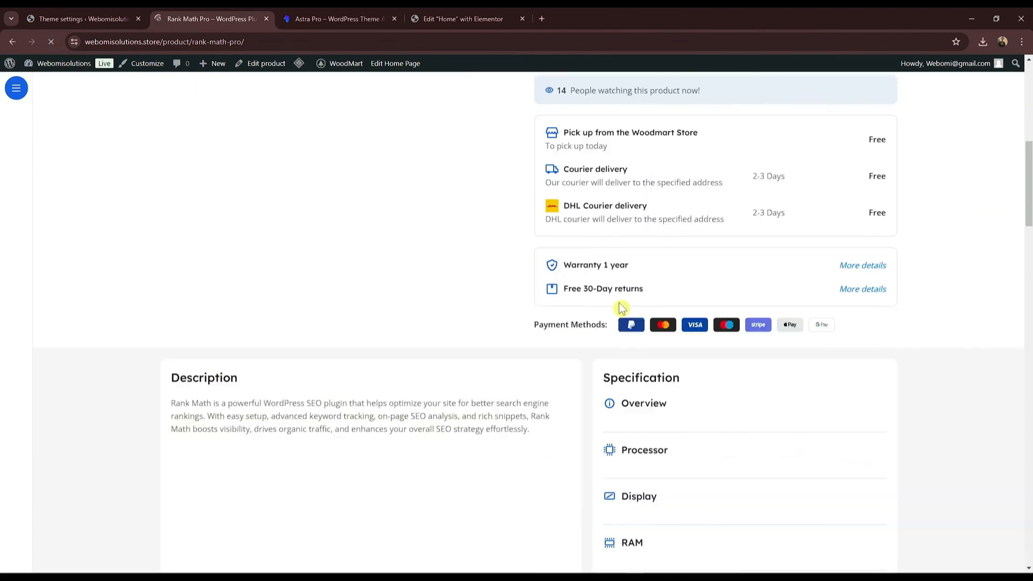
scroll(619, 291, up, 5)
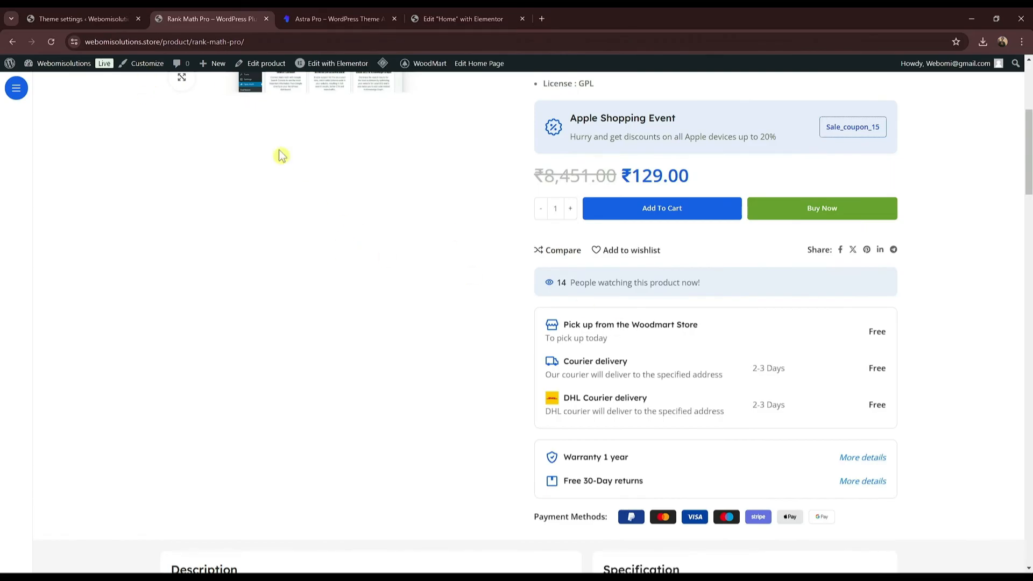
click(50, 16)
click(173, 16)
scroll(480, 389, up, 1)
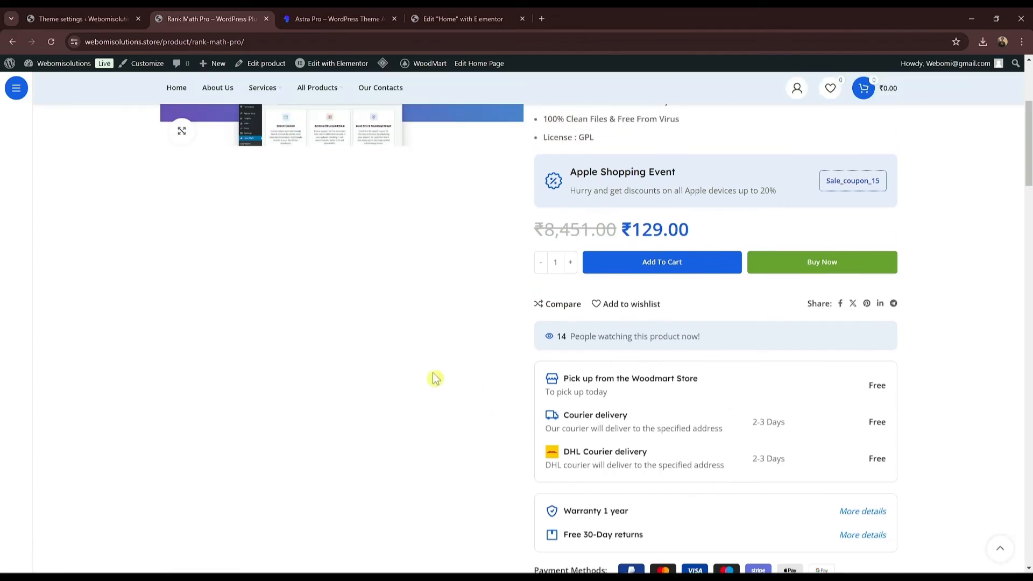
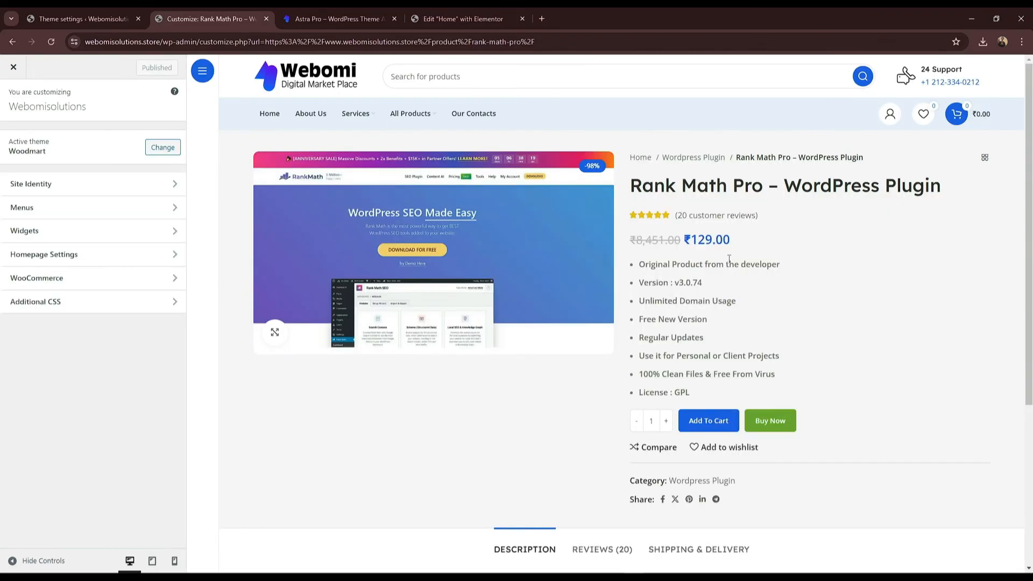
Step: Trim the Site Title to 'Webomisolutions' with tagline 'Digital Products', publish, and leave the Customizer
scroll(733, 238, down, 3)
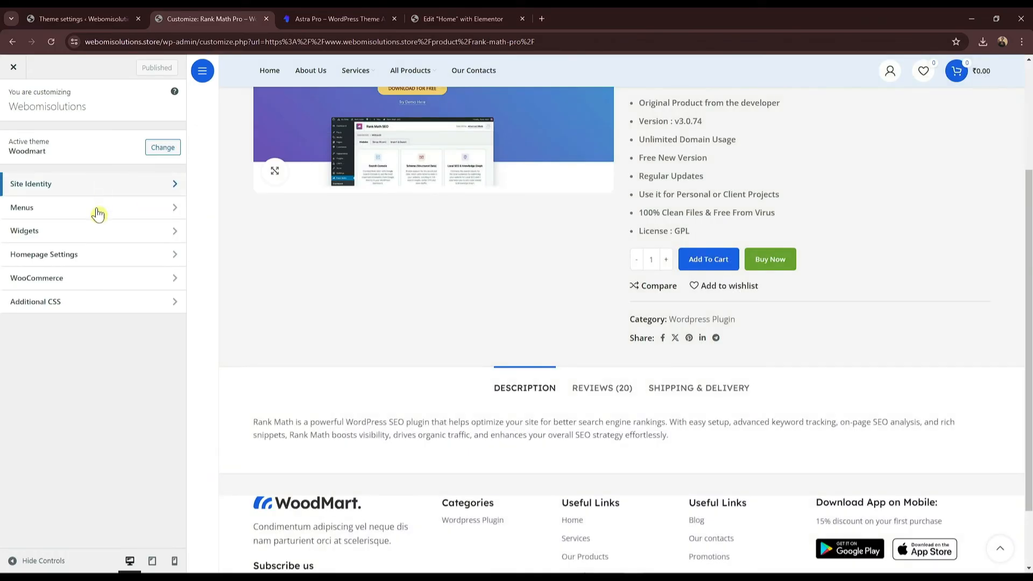
click(108, 188)
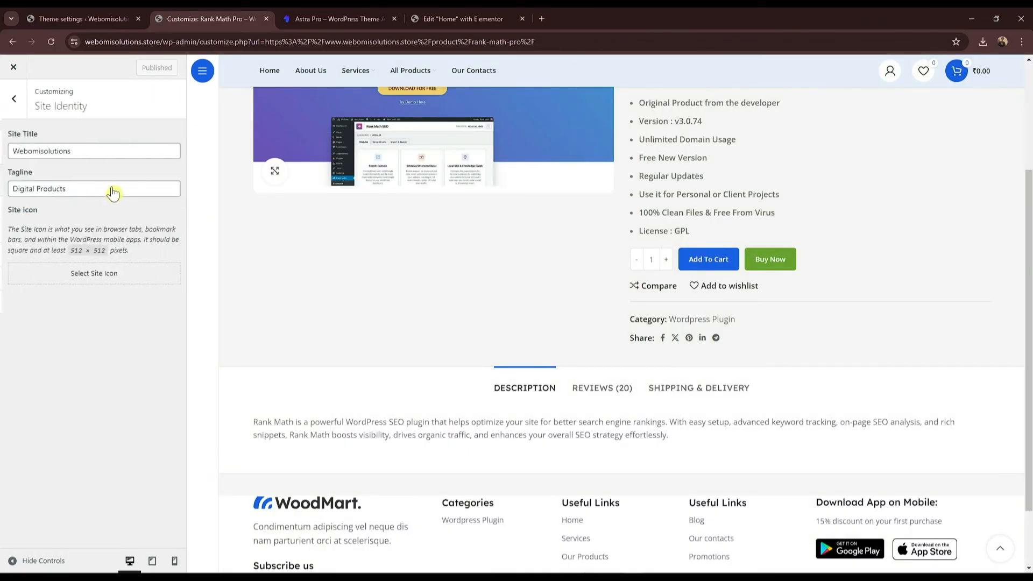
click(110, 154)
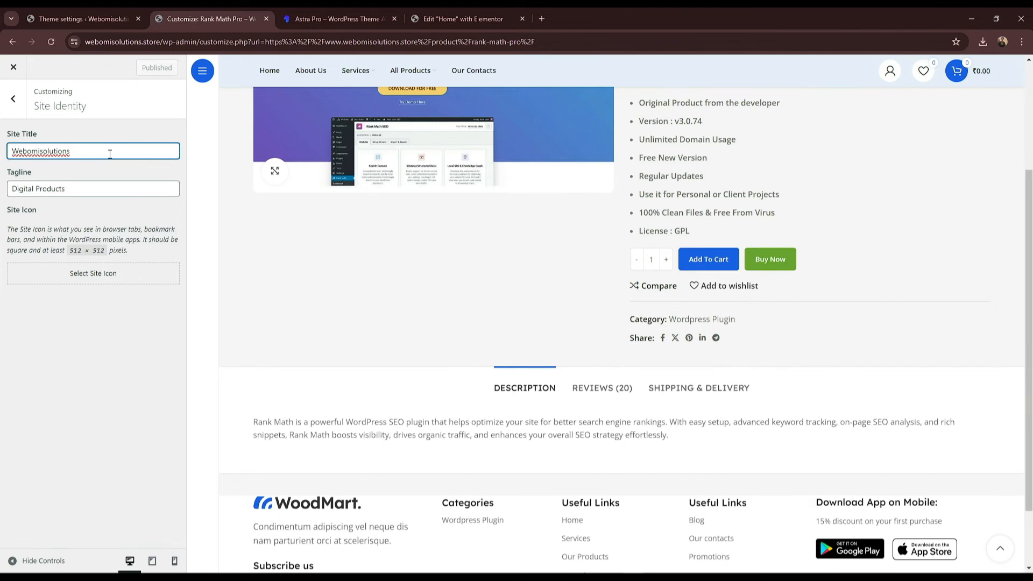
key(BackSpace)
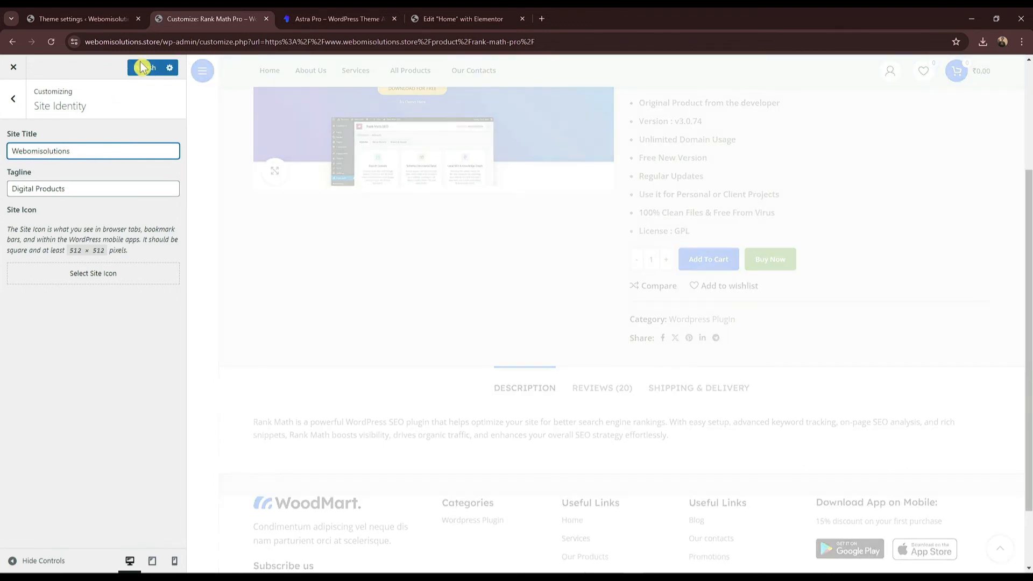
click(147, 73)
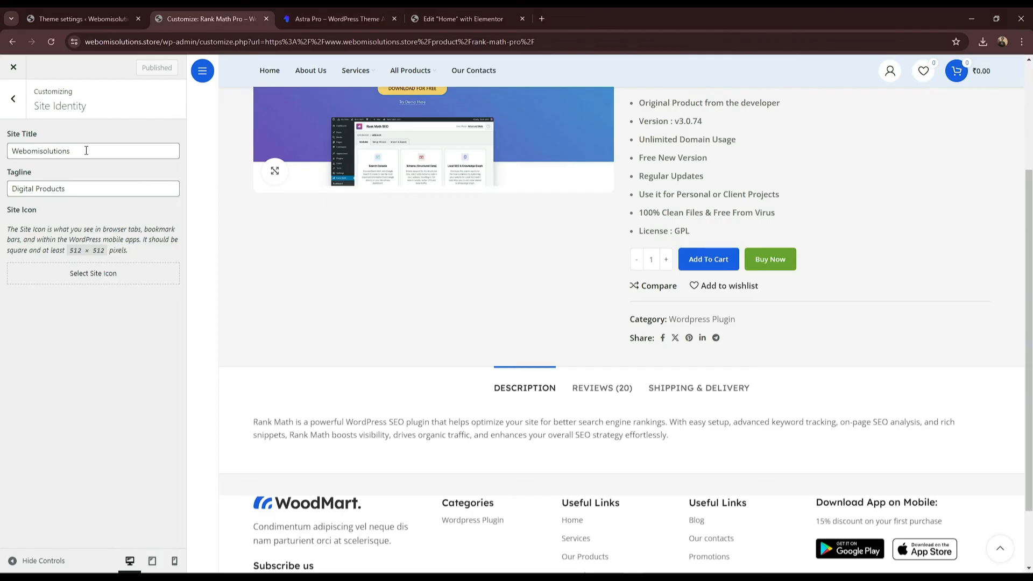
click(6, 108)
click(8, 75)
Step: Scroll through the Rank Math Pro product page, then go to the WoodMart Visitor counter settings
scroll(733, 276, down, 8)
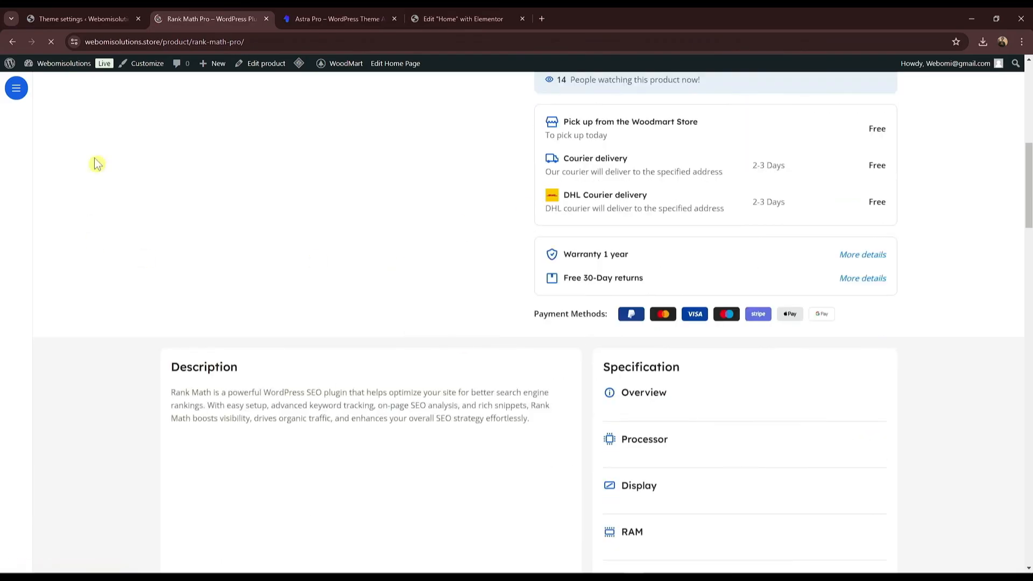
scroll(140, 76, up, 9)
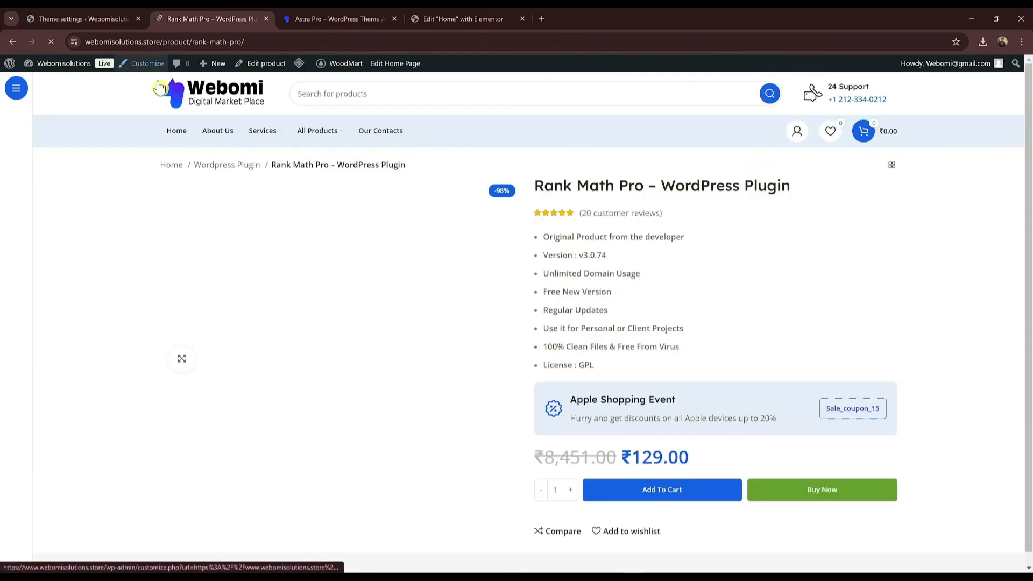
scroll(352, 330, down, 9)
scroll(417, 324, up, 1)
scroll(417, 325, down, 10)
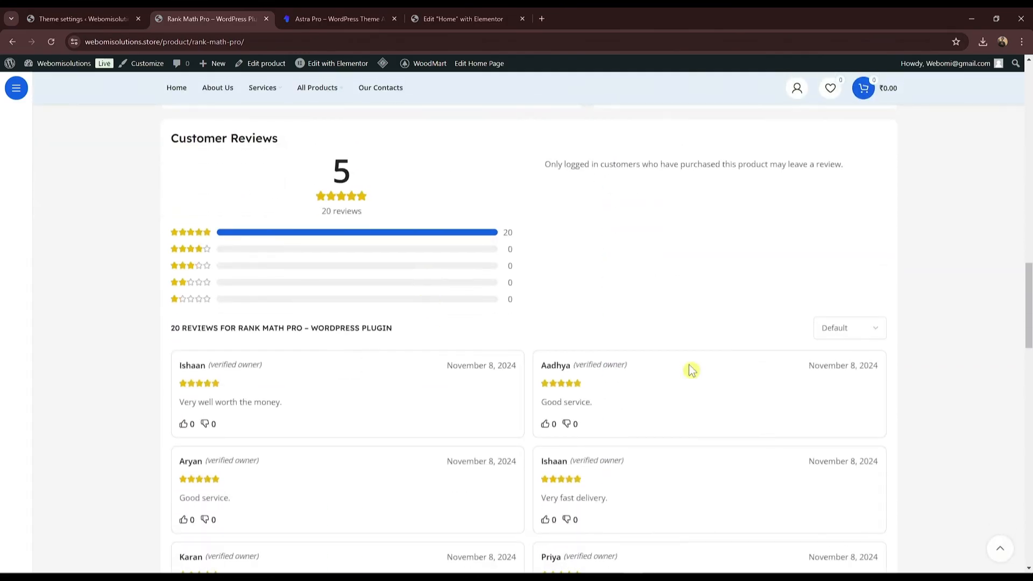
drag(1026, 349, 1014, 155)
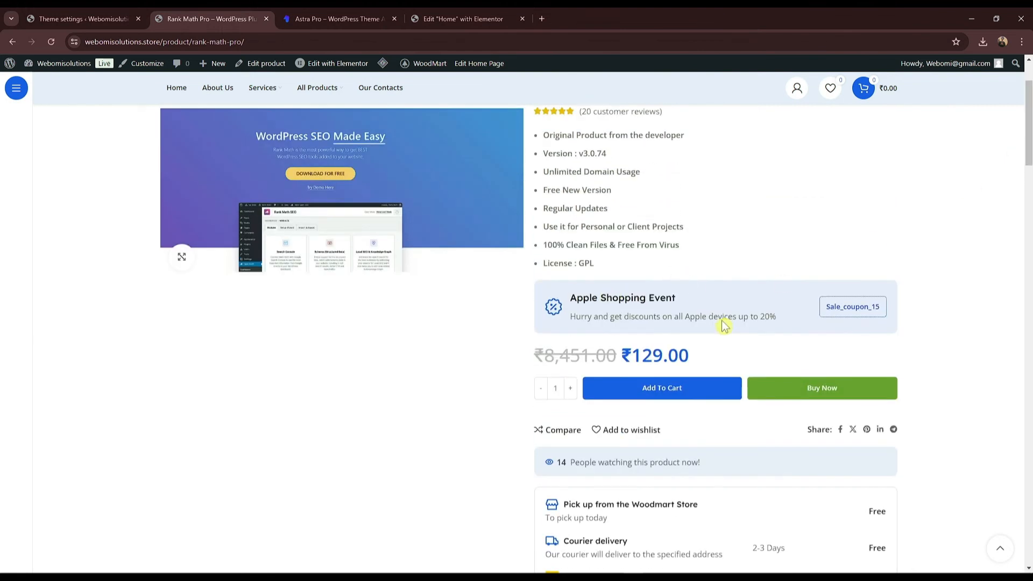
scroll(978, 208, up, 3)
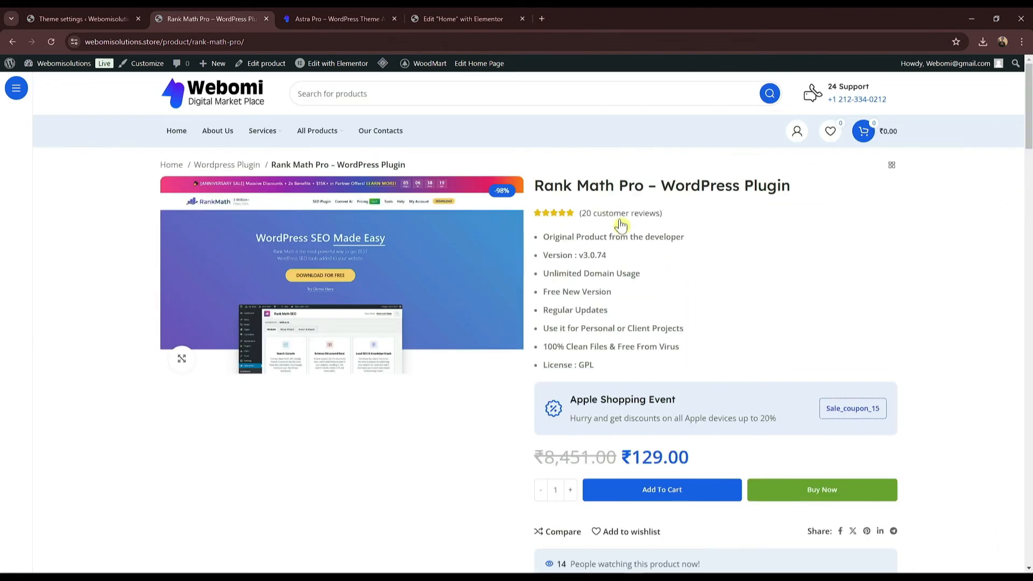
scroll(618, 226, down, 4)
scroll(628, 228, down, 15)
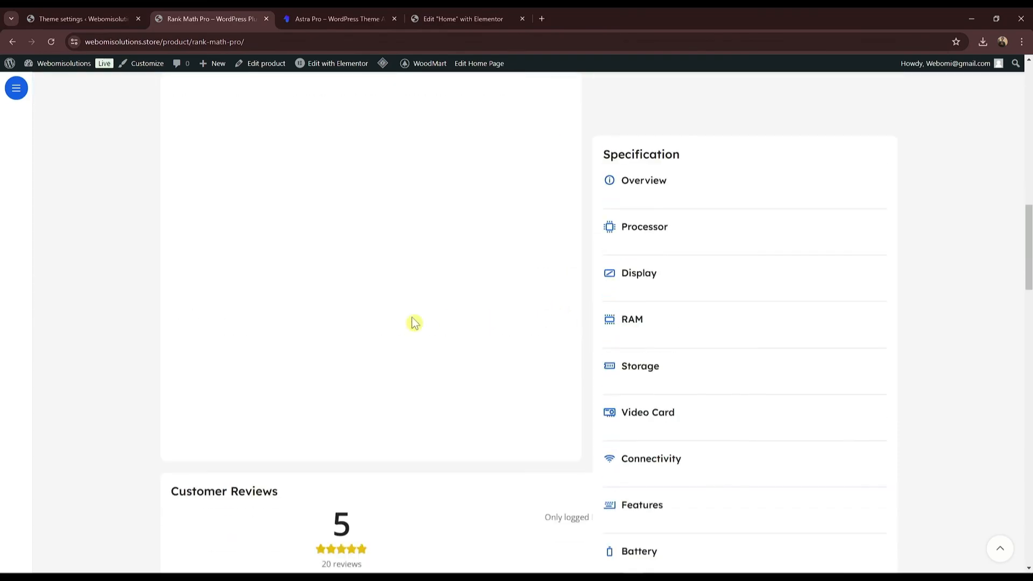
click(121, 18)
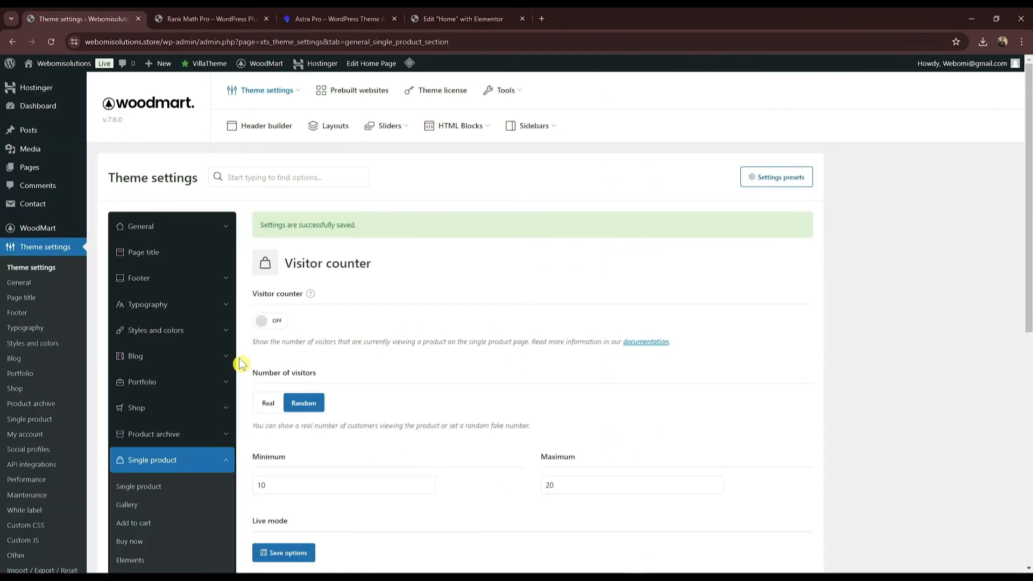
Step: In WoodMart Typography > Basic, set the text font to Poppins
click(161, 307)
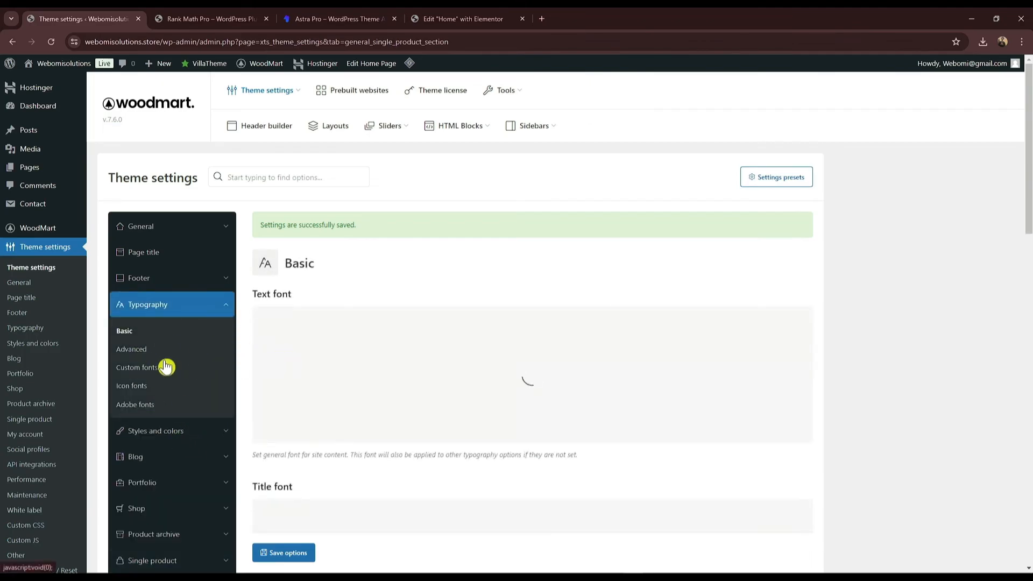
scroll(426, 362, down, 3)
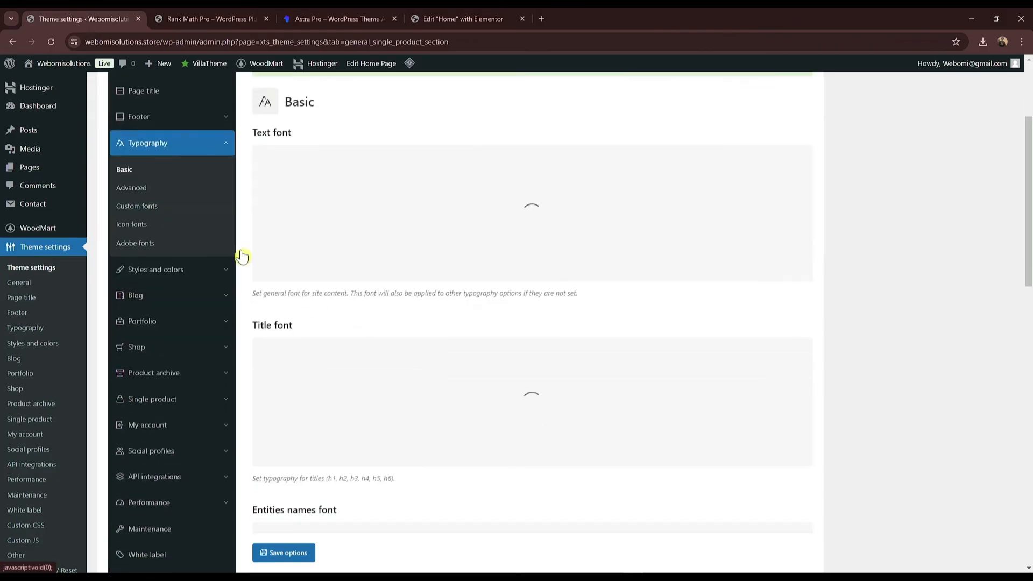
scroll(215, 280, up, 1)
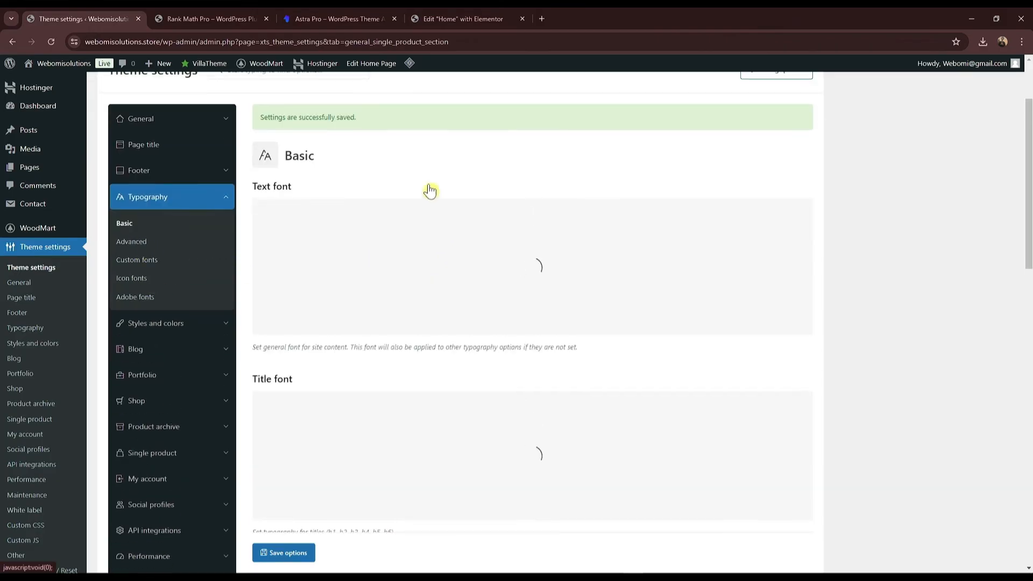
scroll(392, 284, down, 2)
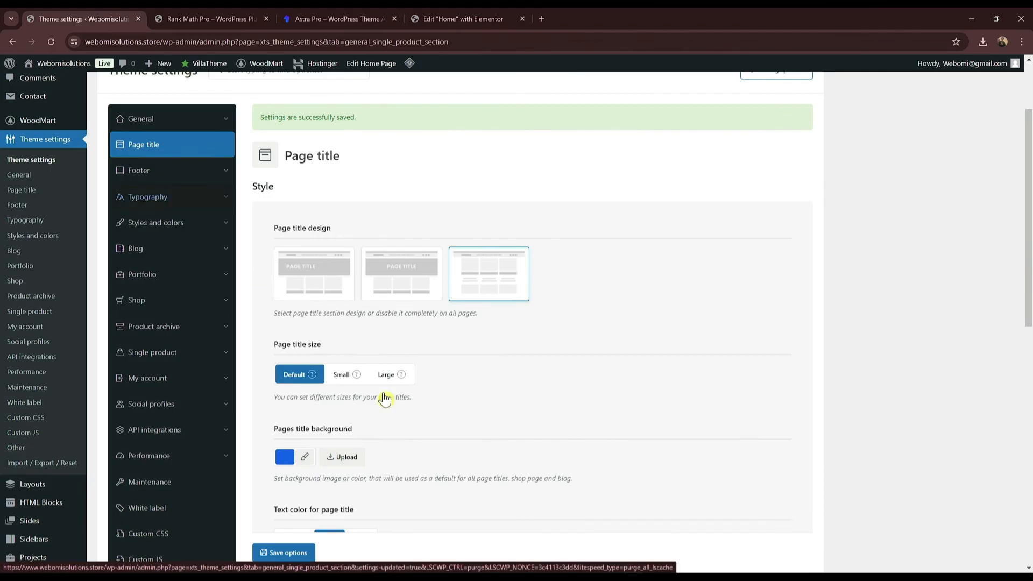
click(172, 197)
scroll(360, 315, up, 1)
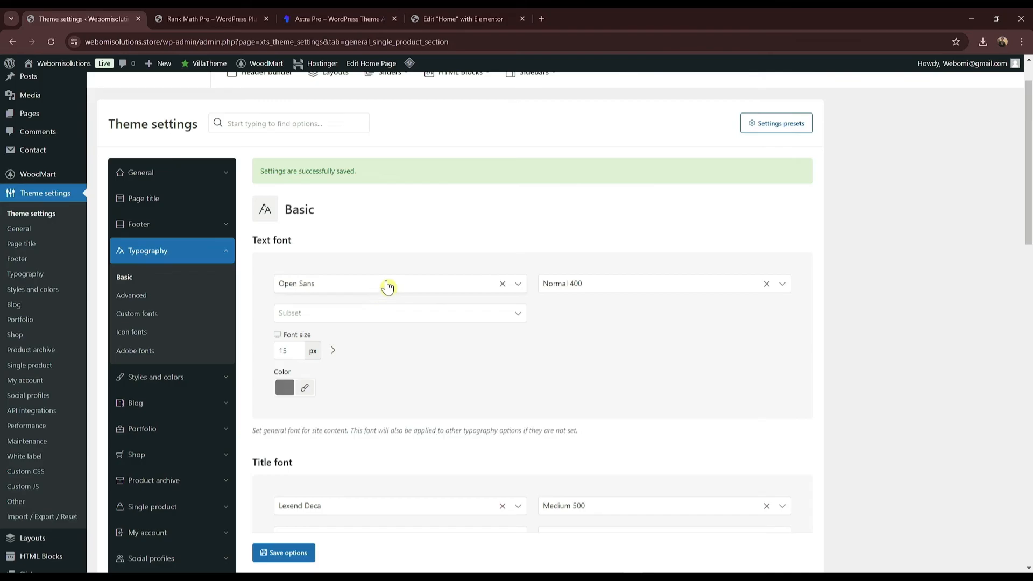
click(463, 286)
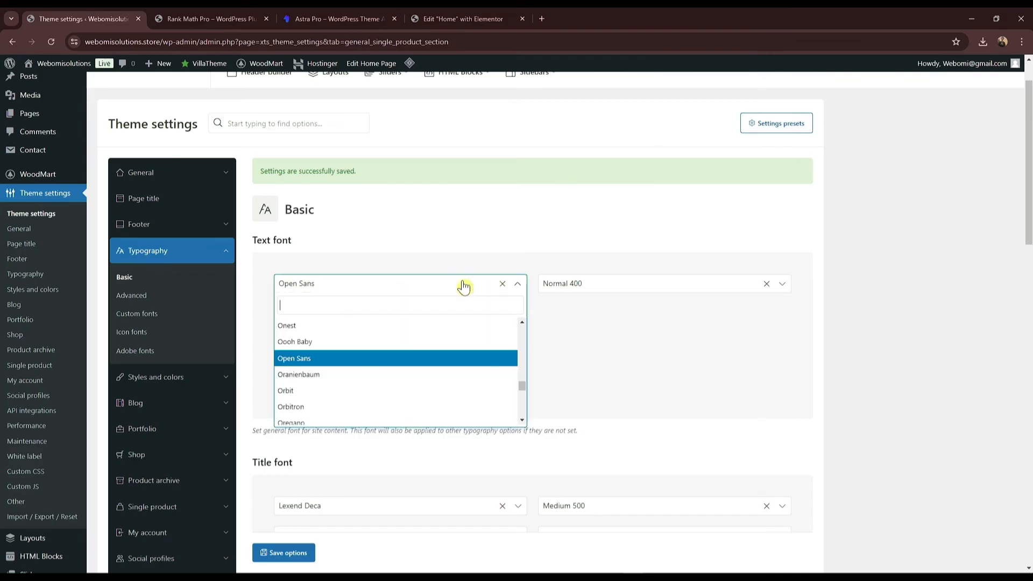
text(pop)
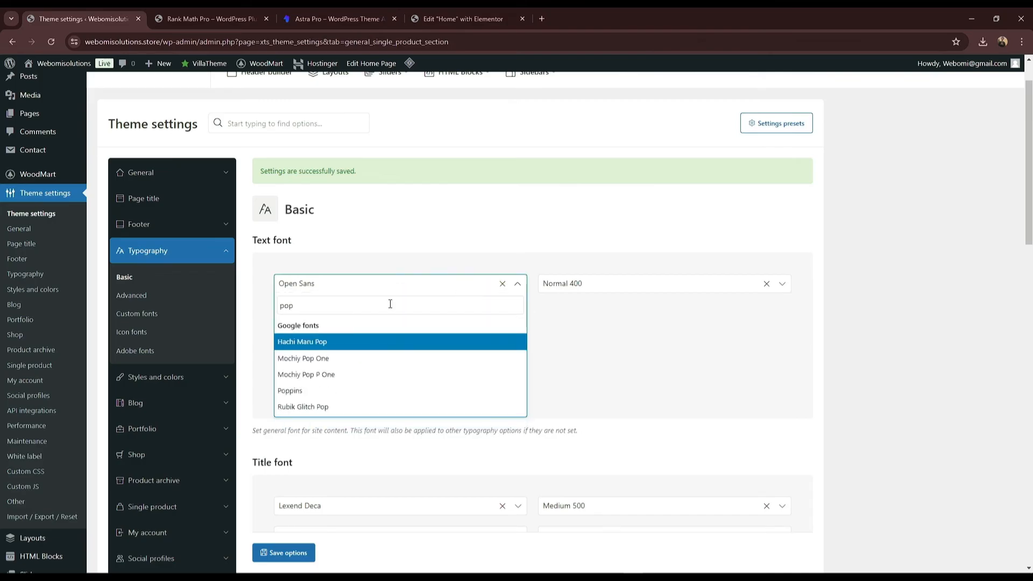
key(Down)
key(Down)
key(Down)
key(Return)
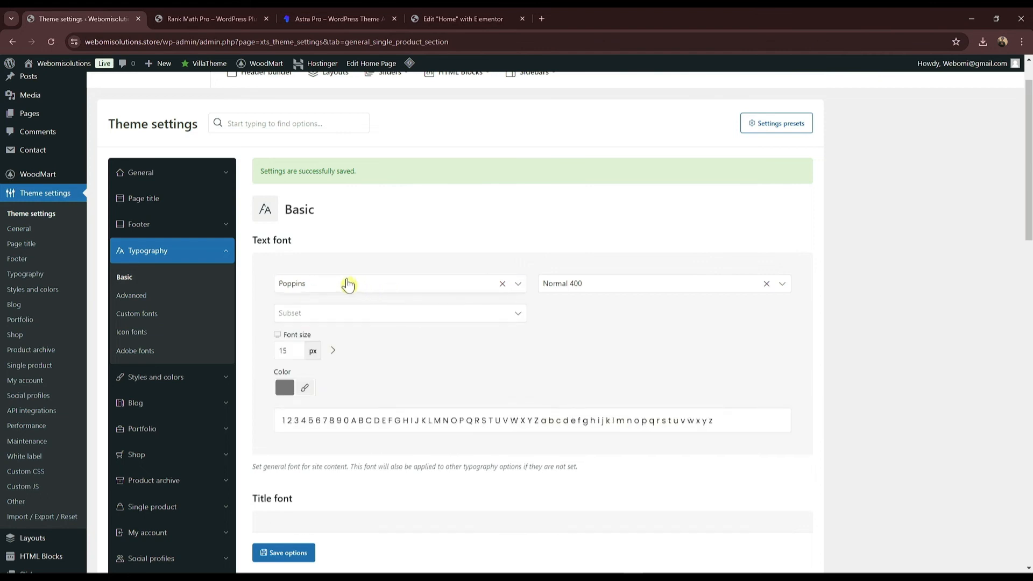
Step: Set the title font and the entities names font to Poppins
scroll(364, 285, down, 3)
click(350, 383)
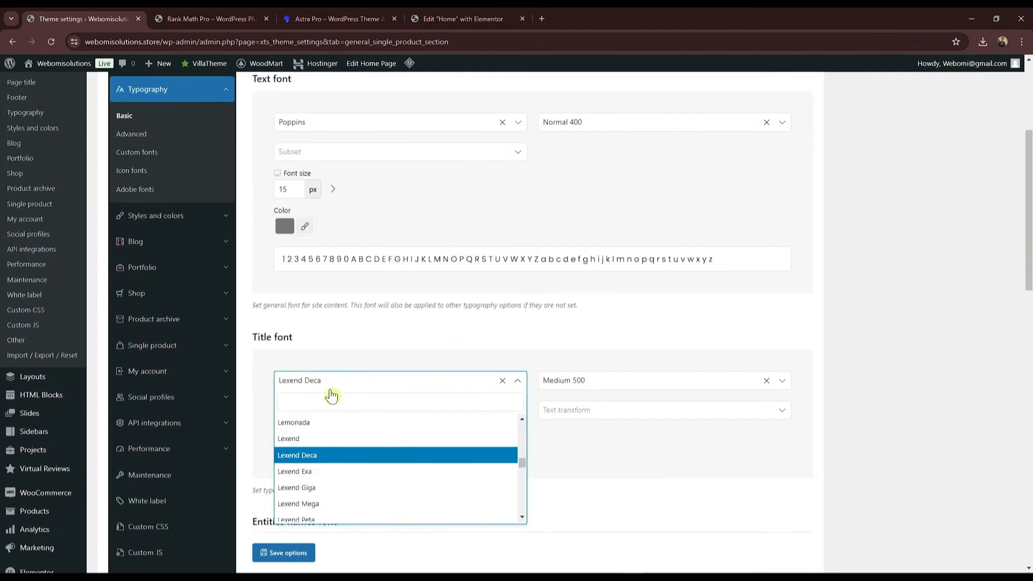
text(pop)
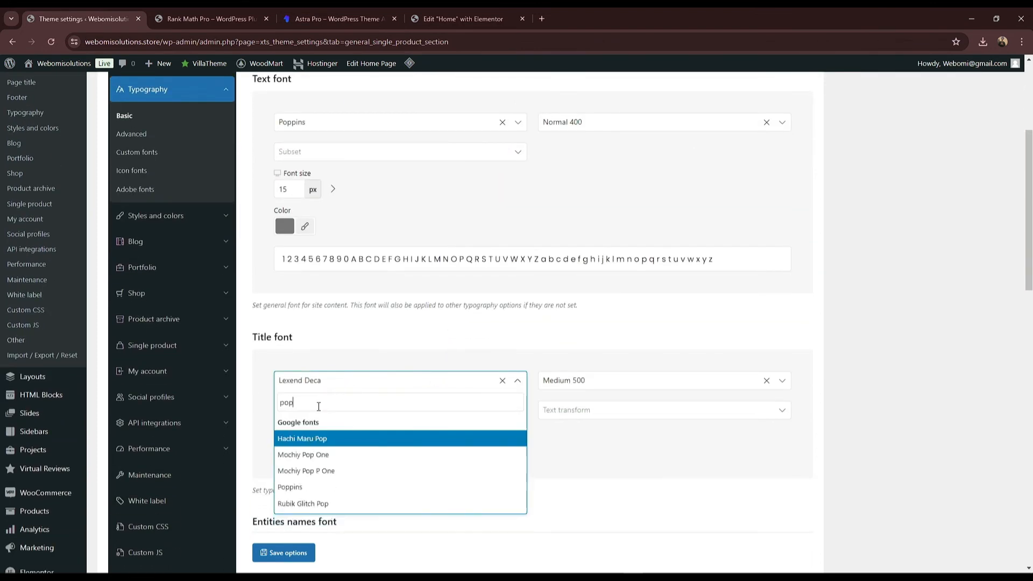
click(300, 495)
scroll(463, 411, down, 4)
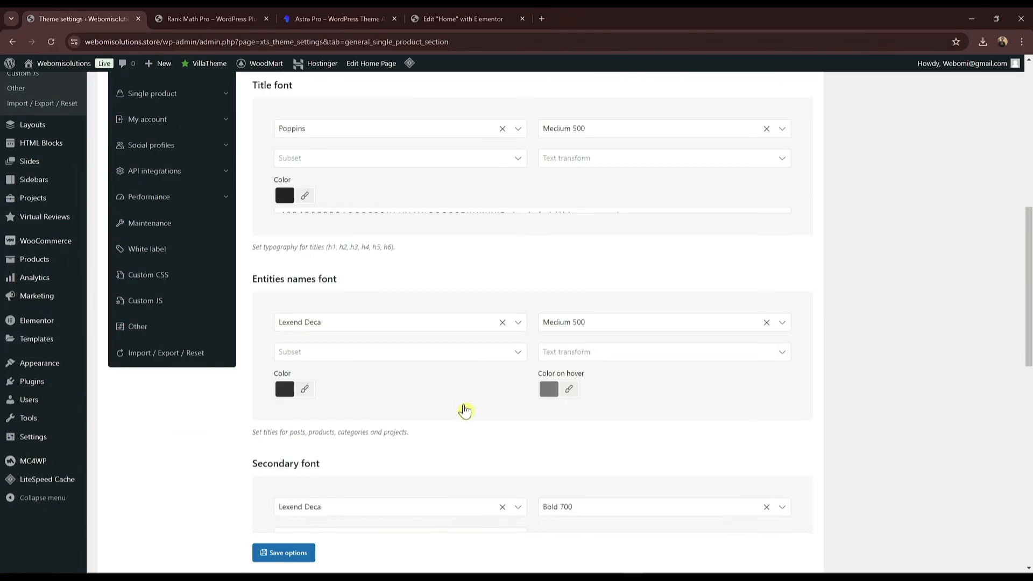
click(343, 335)
text(pop)
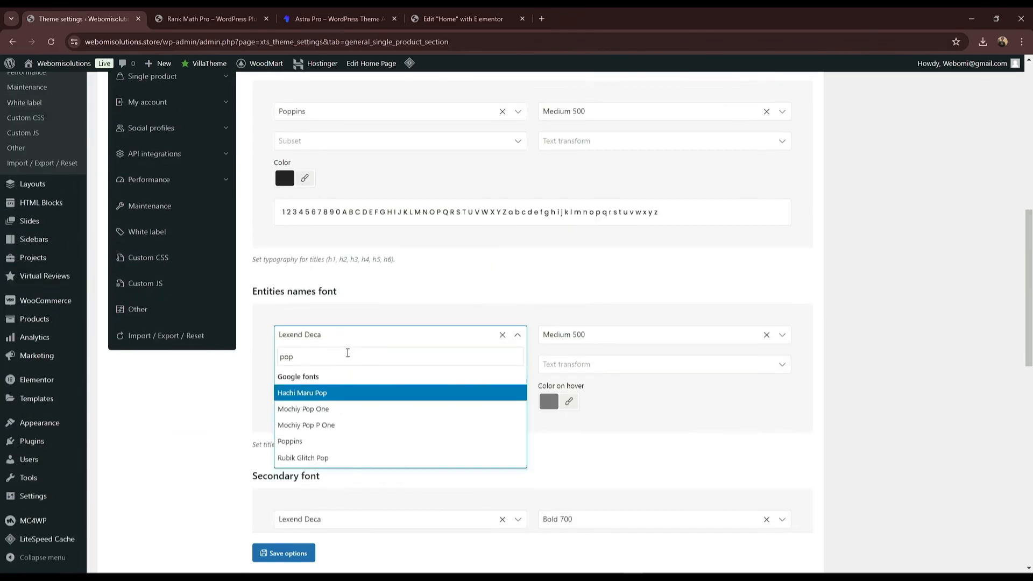
key(Down)
key(Down)
key(Down)
key(Return)
Step: Set the secondary font and the widget titles font to Poppins
scroll(346, 357, down, 2)
scroll(346, 398, down, 2)
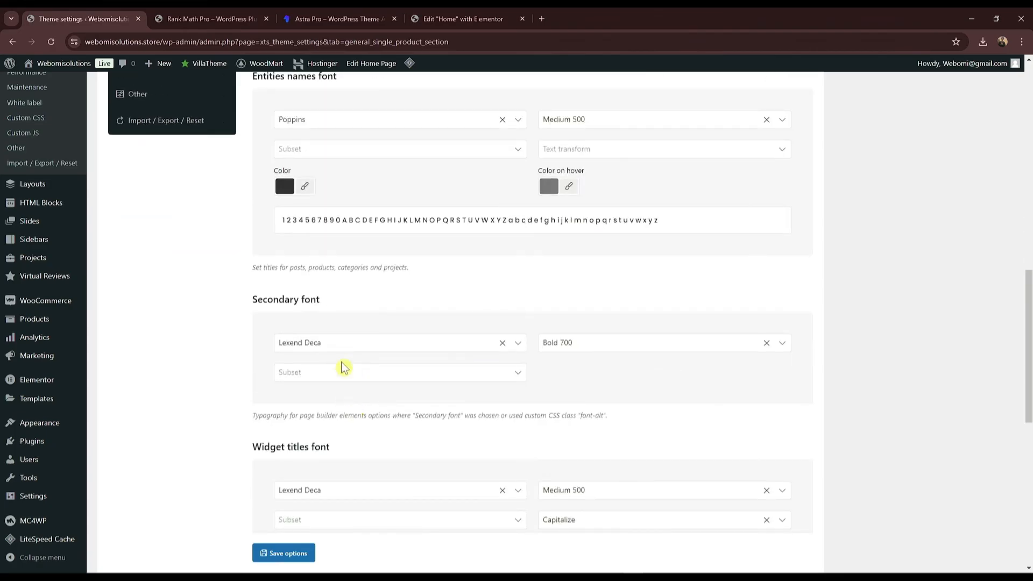
click(345, 348)
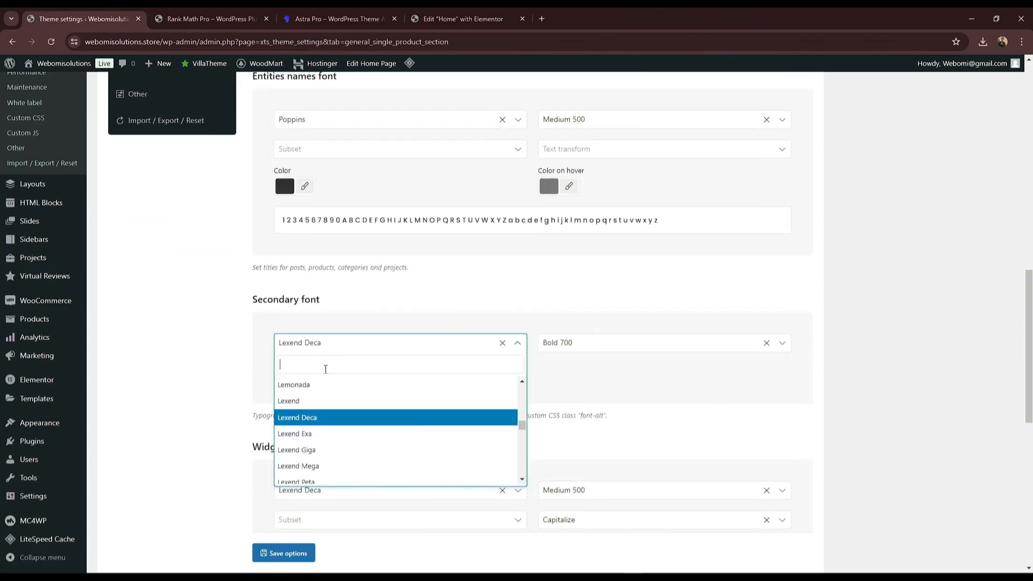
text(pop)
key(Down)
key(Down)
key(Down)
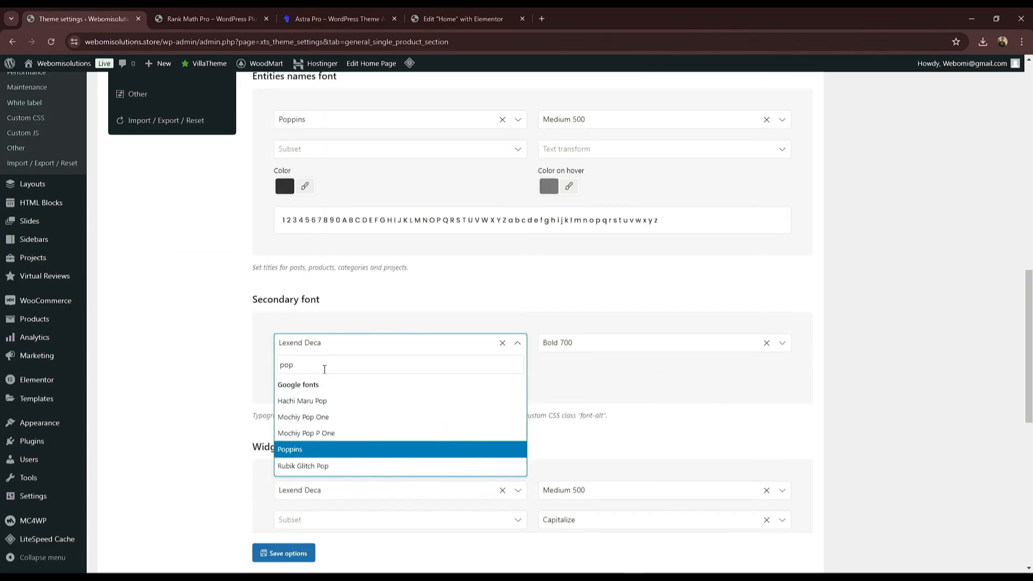
key(Return)
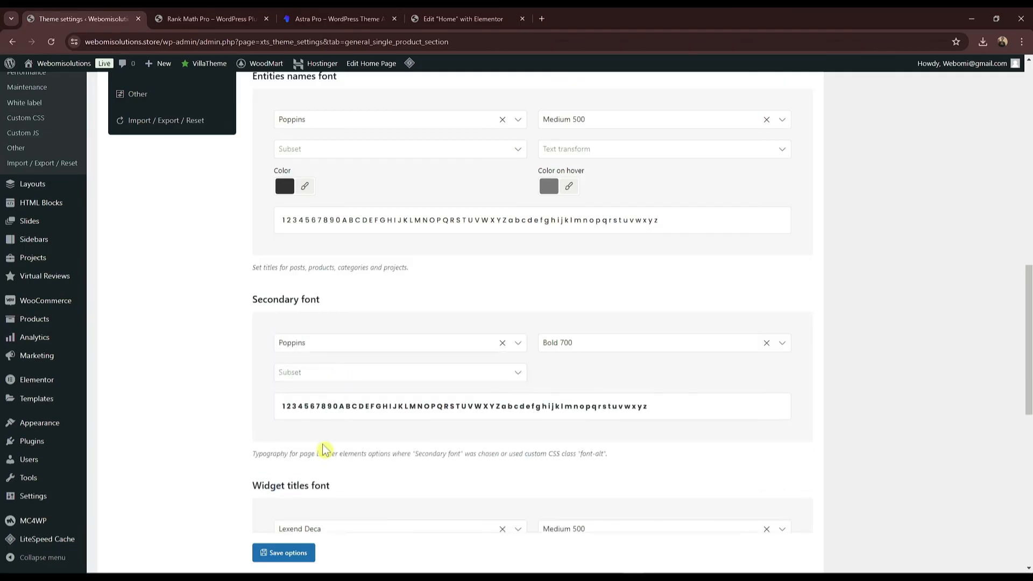
scroll(323, 468, down, 4)
scroll(320, 452, down, 1)
click(329, 316)
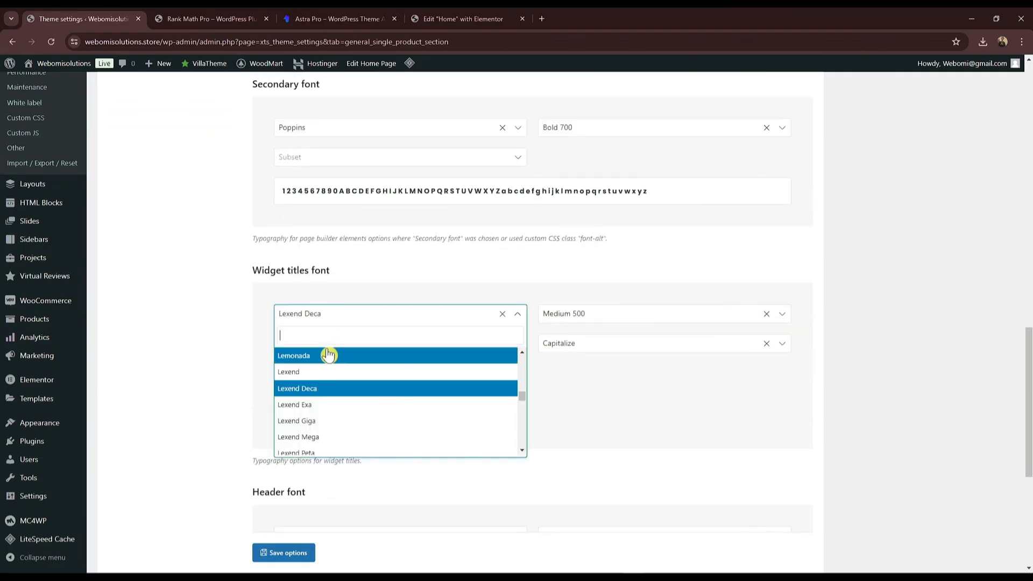
text(pop)
key(Down)
key(Down)
key(Down)
key(Return)
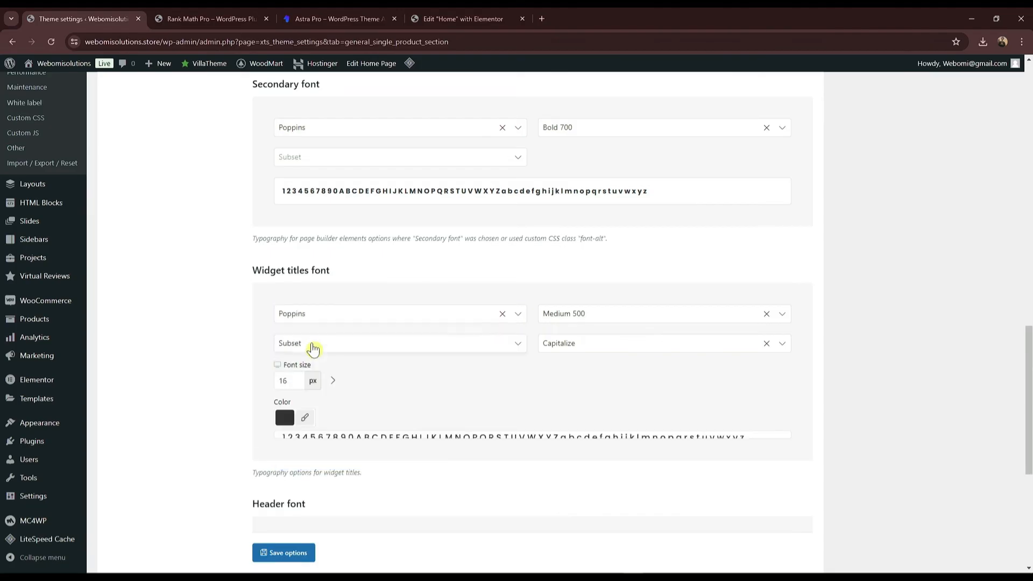
Step: Change the header font to Poppins and save the theme options
scroll(376, 388, down, 4)
click(322, 314)
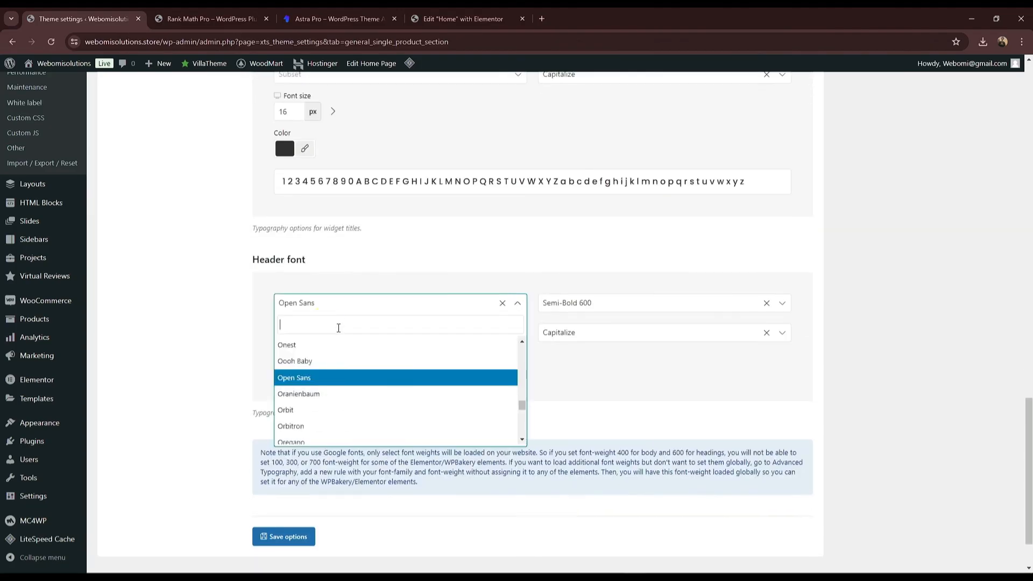
text(pop)
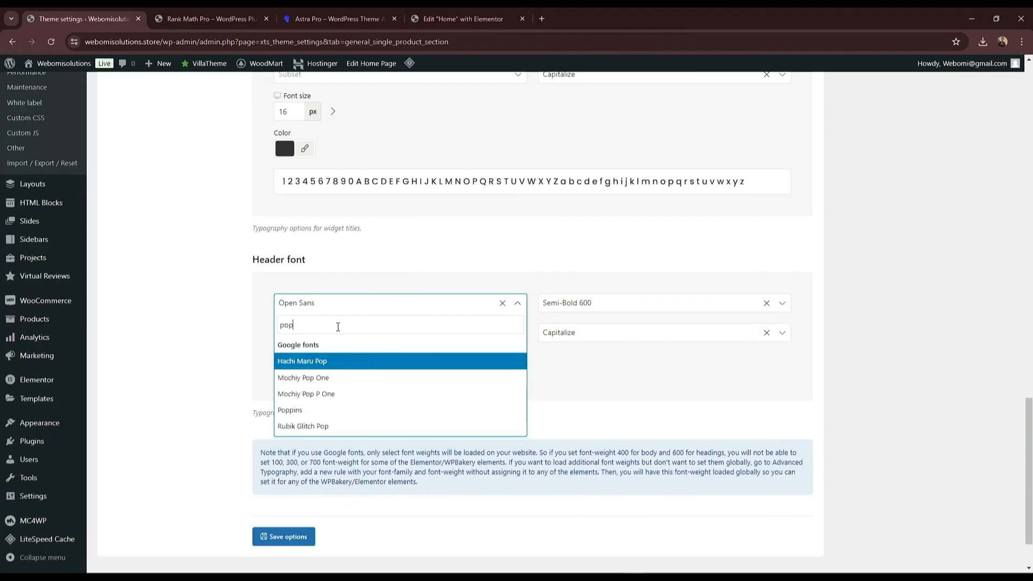
key(Down)
key(Down)
key(Down)
key(Return)
scroll(323, 447, down, 2)
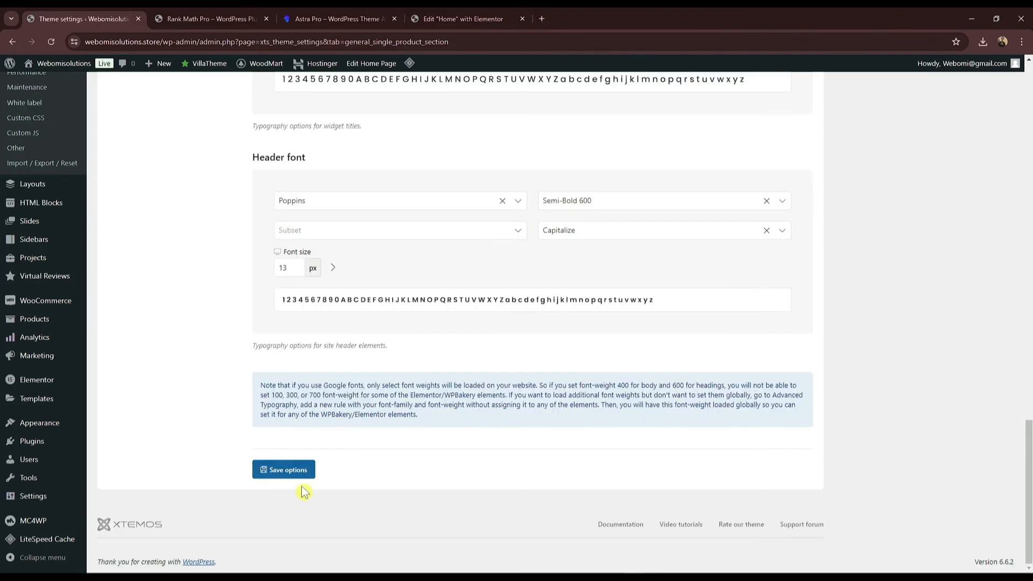
click(291, 469)
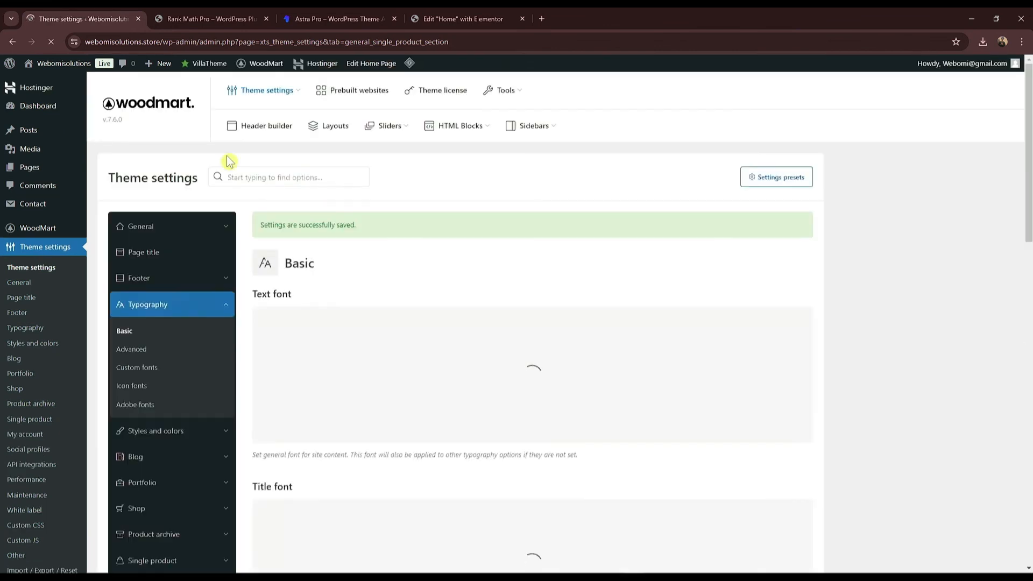
click(201, 16)
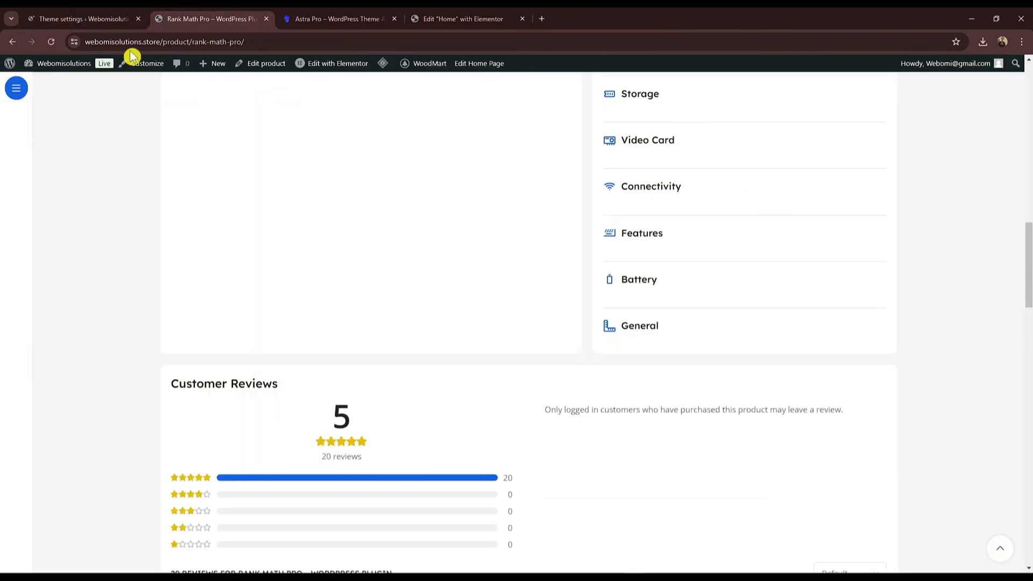
click(124, 15)
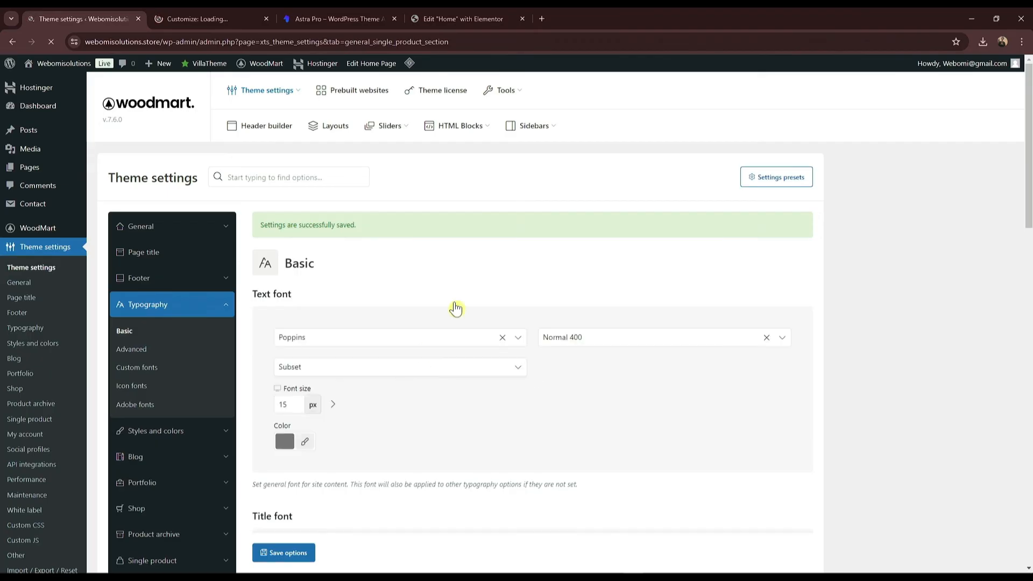
click(248, 18)
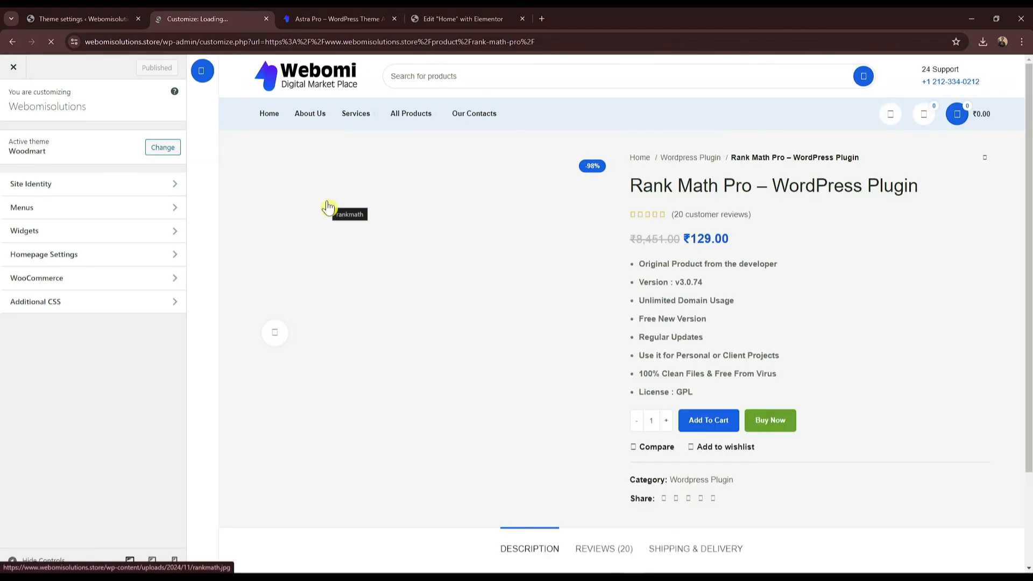
scroll(763, 430, down, 2)
scroll(748, 435, up, 2)
scroll(726, 434, down, 1)
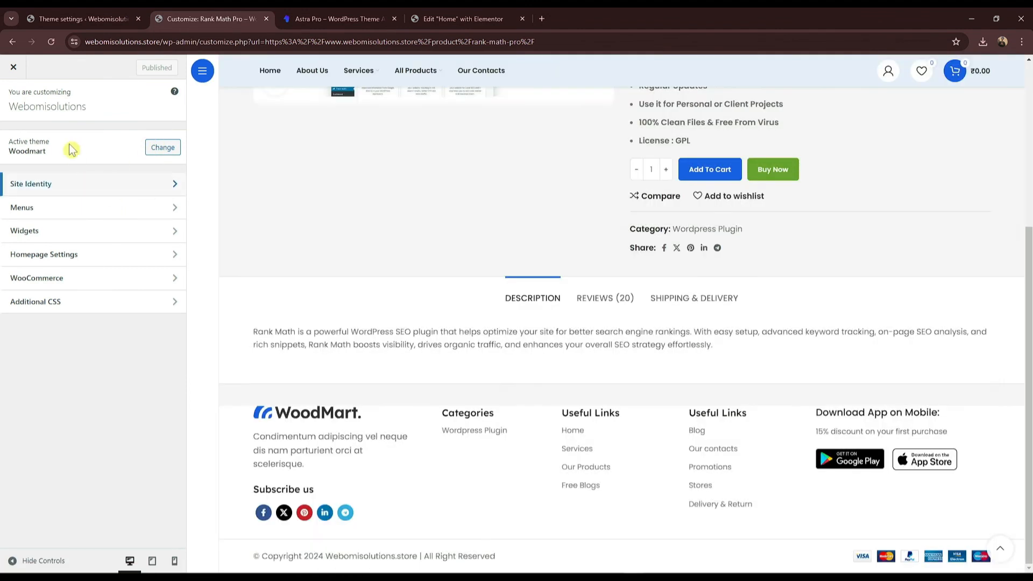
click(13, 67)
scroll(676, 431, down, 5)
scroll(641, 468, down, 10)
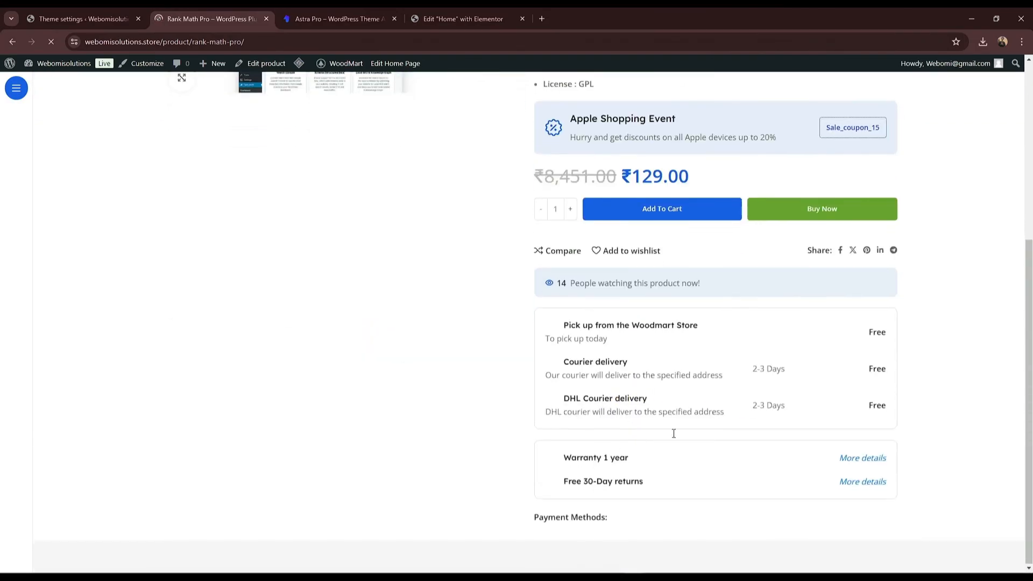
scroll(588, 392, down, 15)
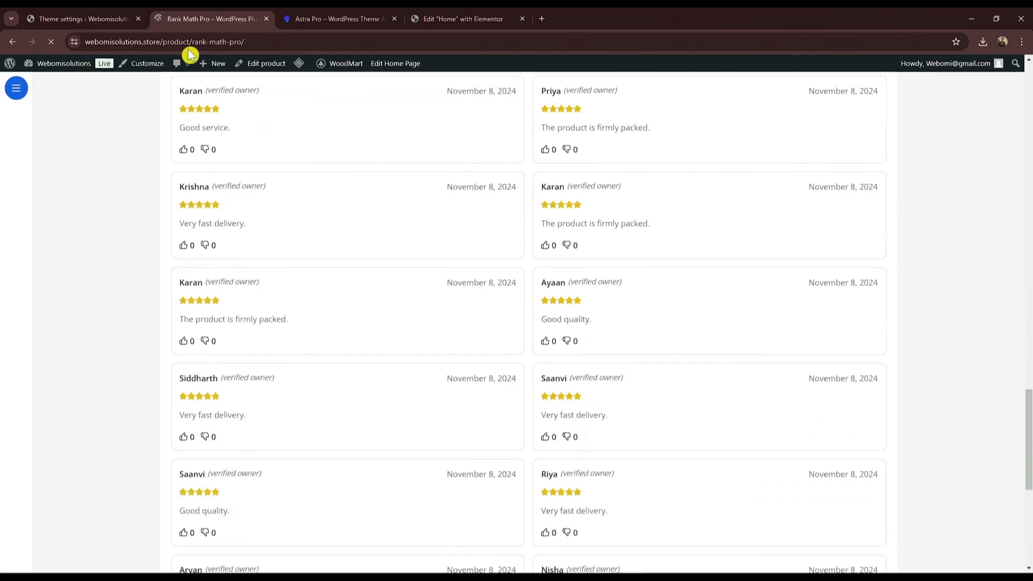
click(75, 19)
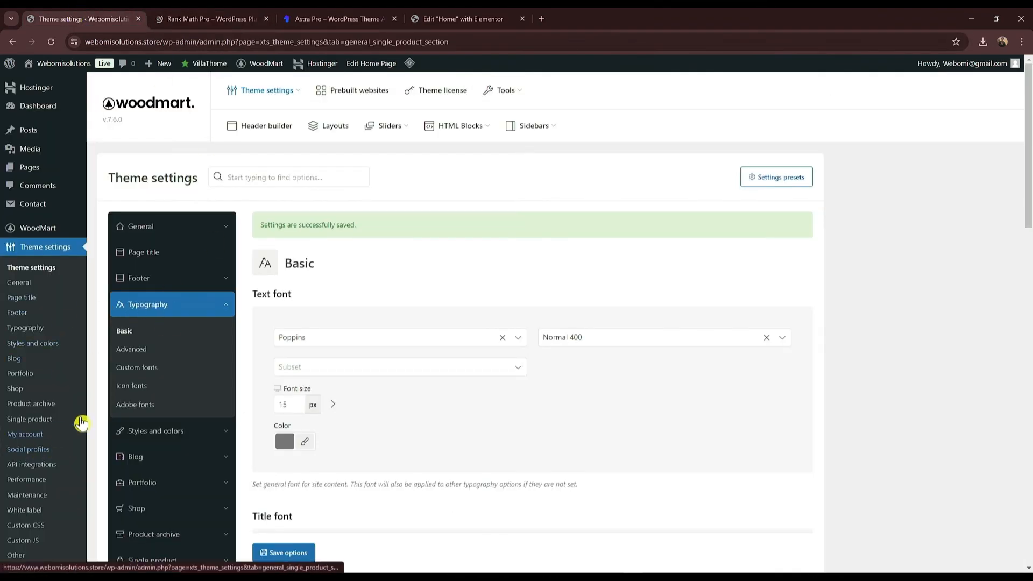
Step: Move through the Product archive and Single product settings to the Shop section
click(38, 404)
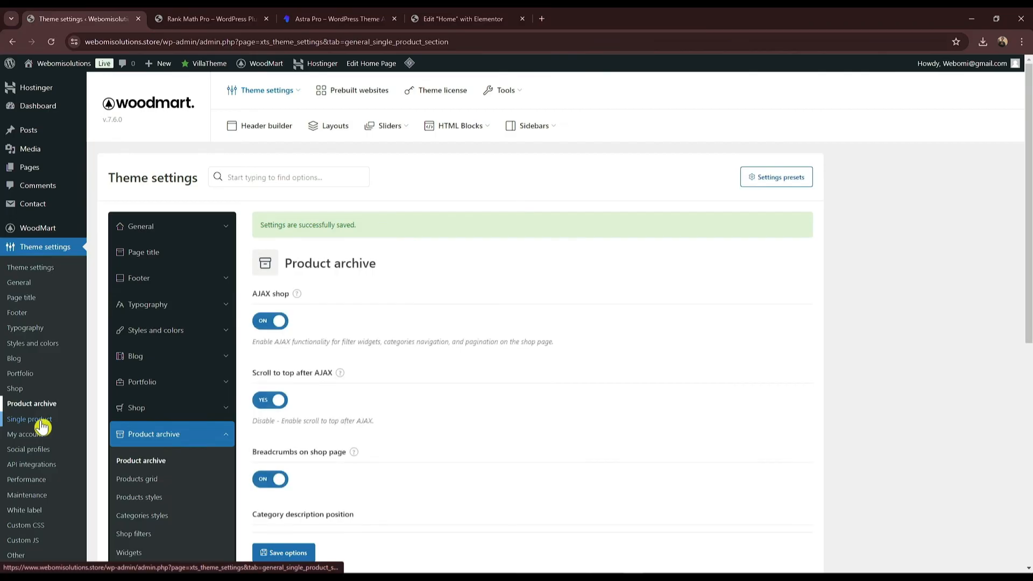
scroll(168, 478, down, 2)
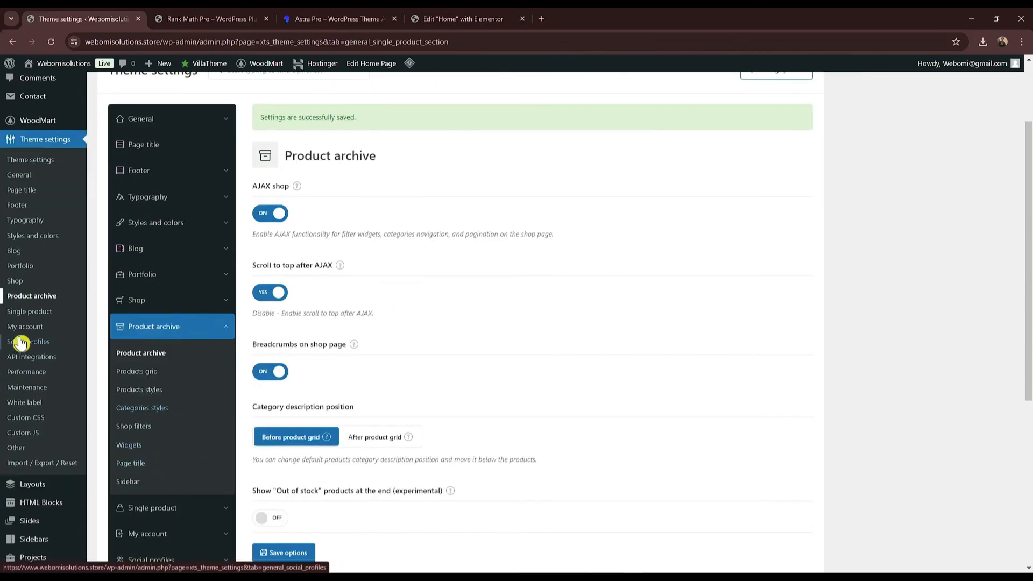
click(38, 313)
scroll(201, 433, down, 1)
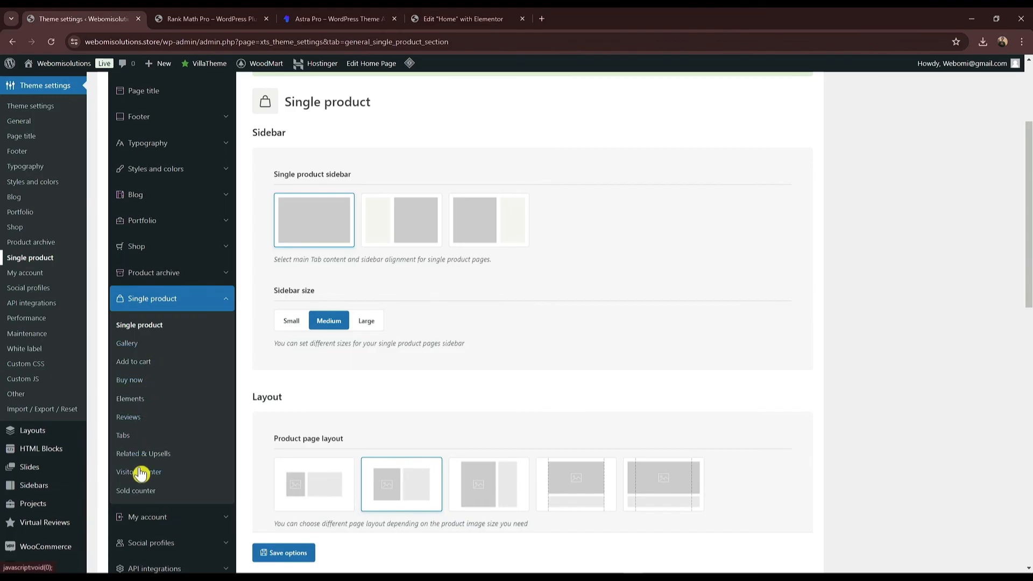
click(163, 251)
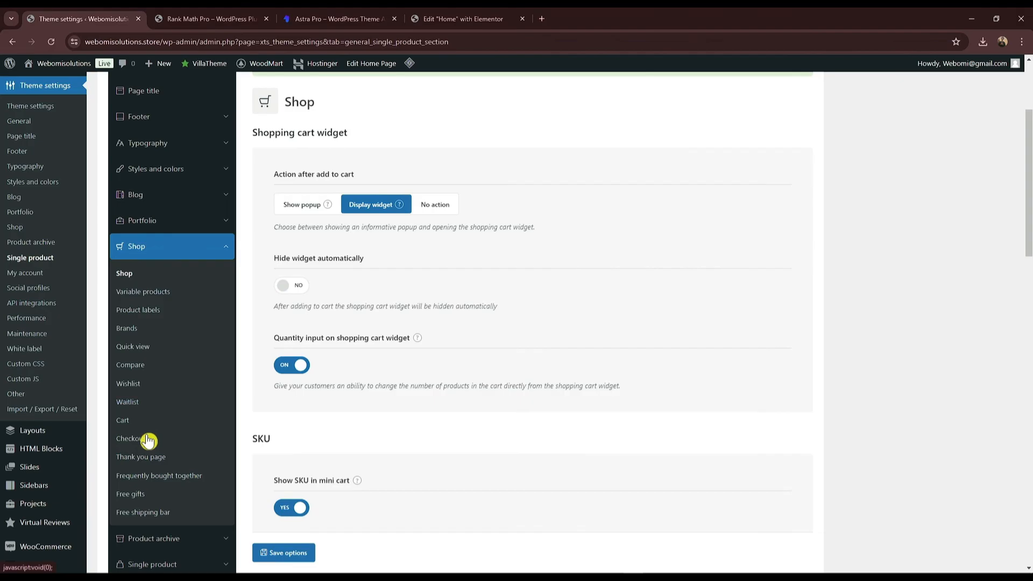
Step: Switch the Shop free shipping bar off and save the options
click(146, 514)
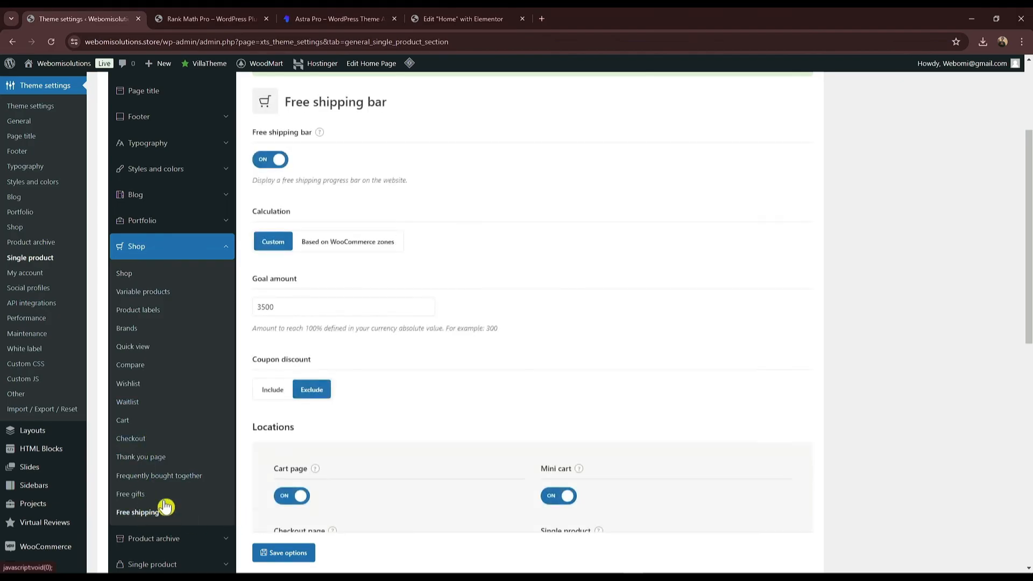
click(270, 159)
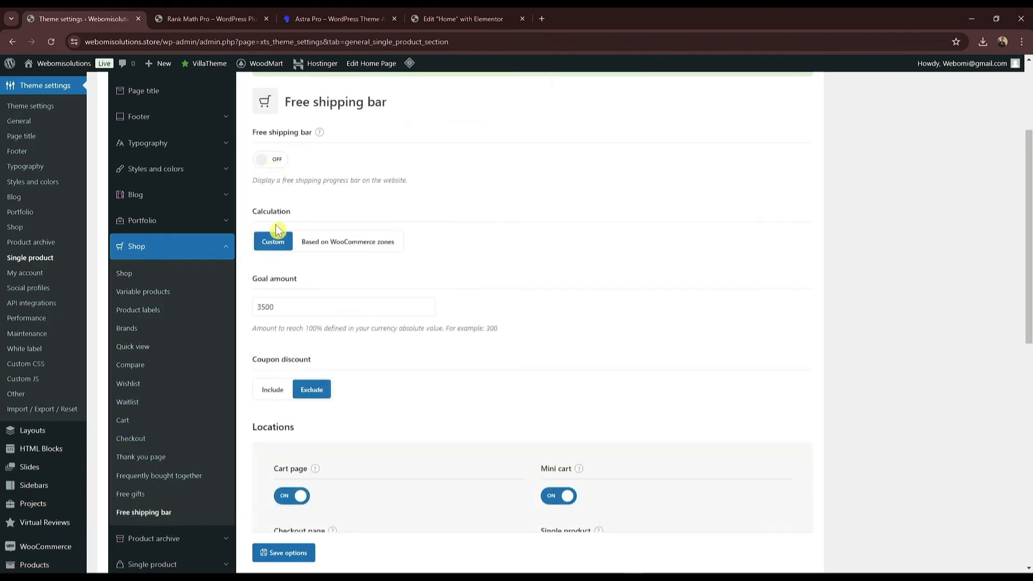
click(284, 553)
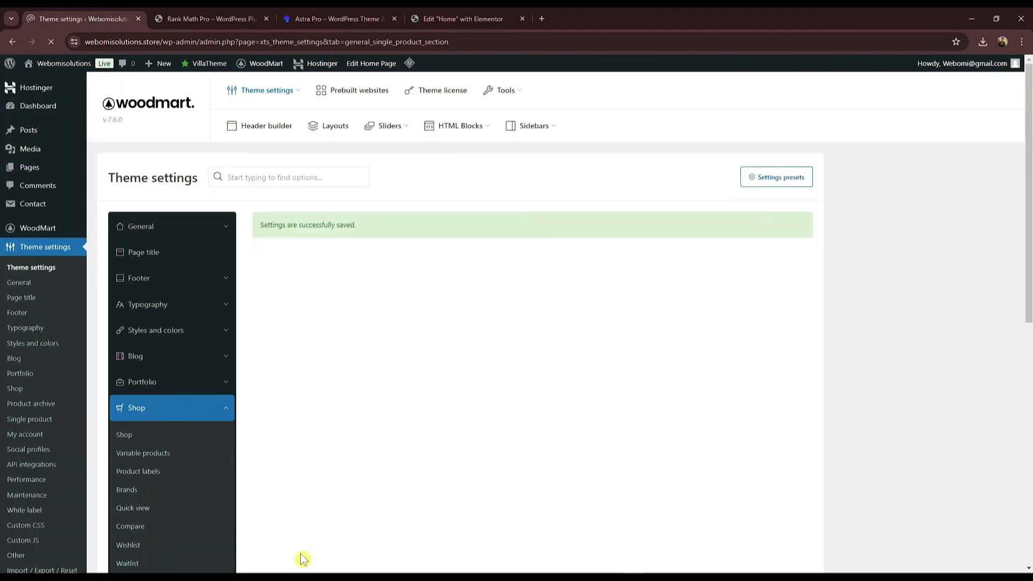
scroll(299, 558, down, 4)
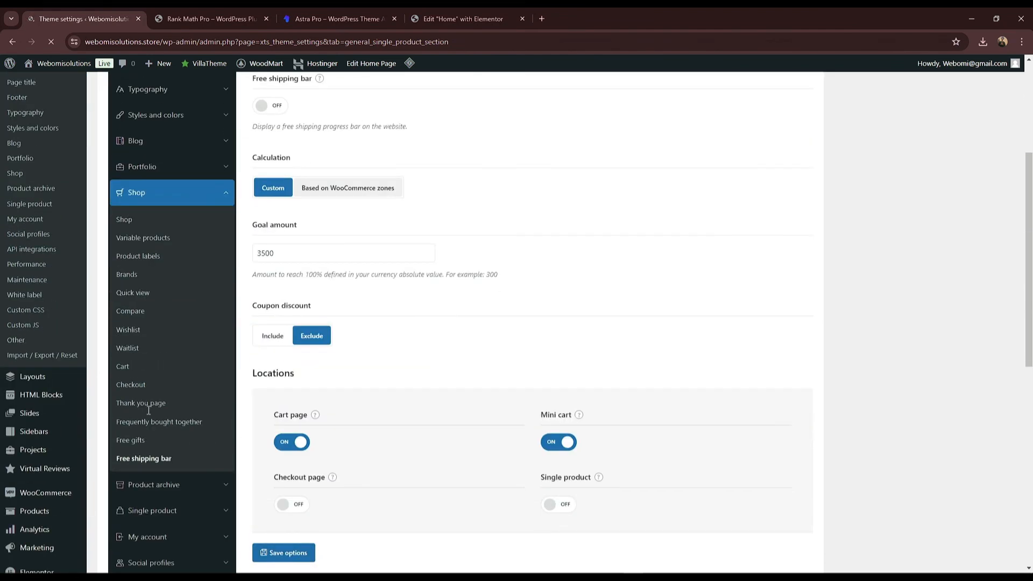
Step: Recheck the Free shipping bar settings, then view the Free gifts settings
click(143, 455)
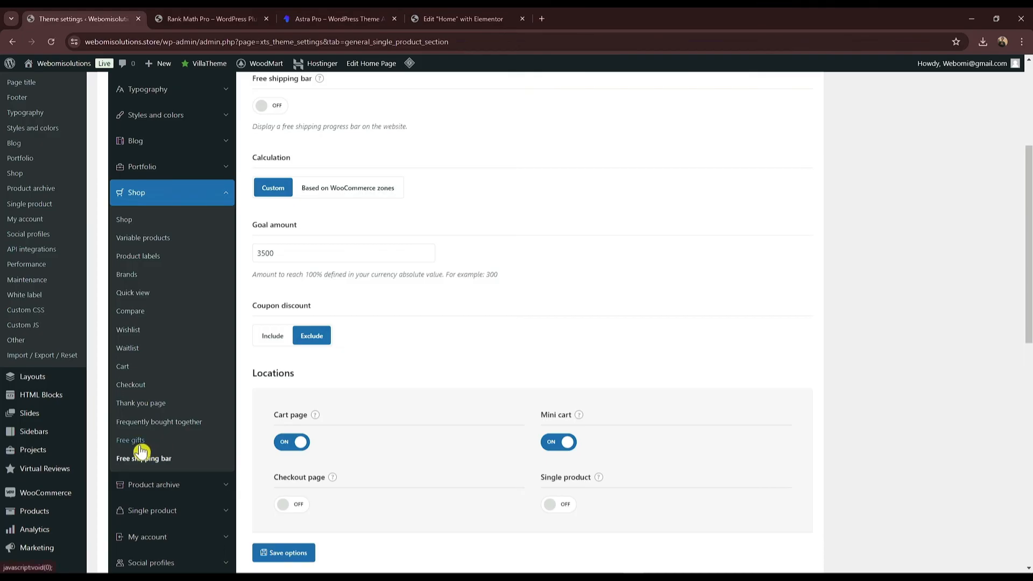
scroll(152, 526, down, 3)
click(137, 442)
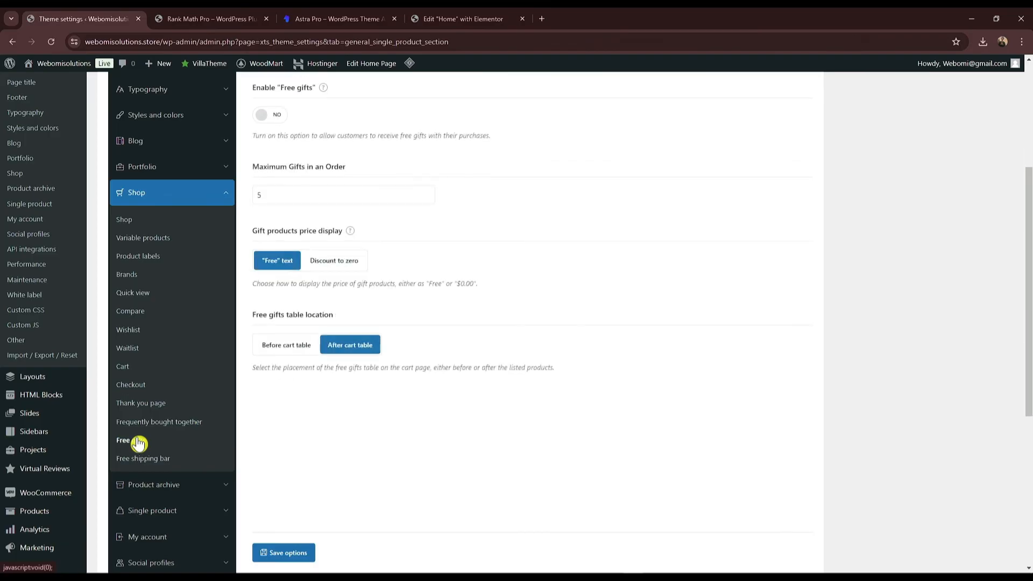
scroll(277, 379, down, 2)
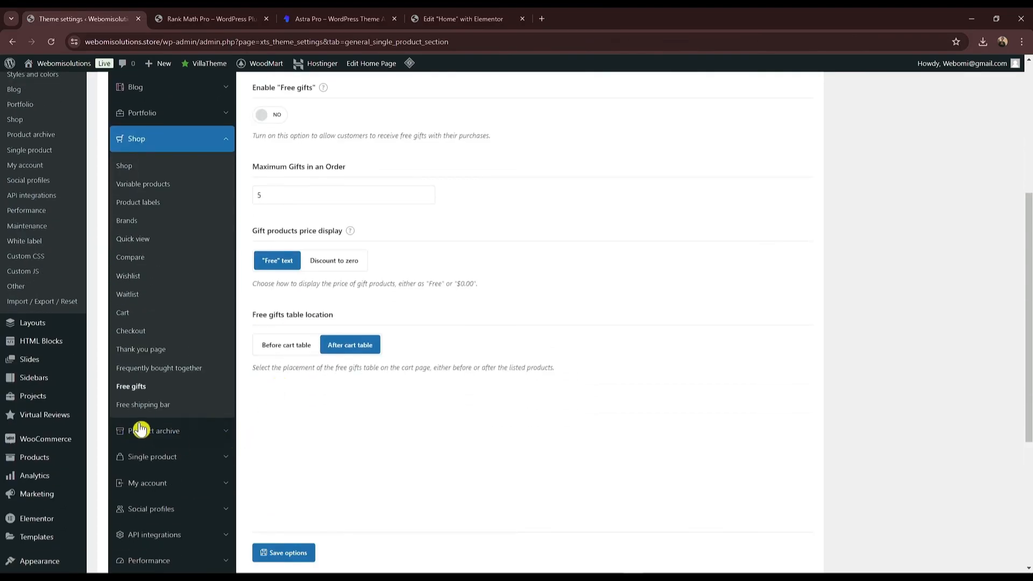
scroll(323, 431, up, 1)
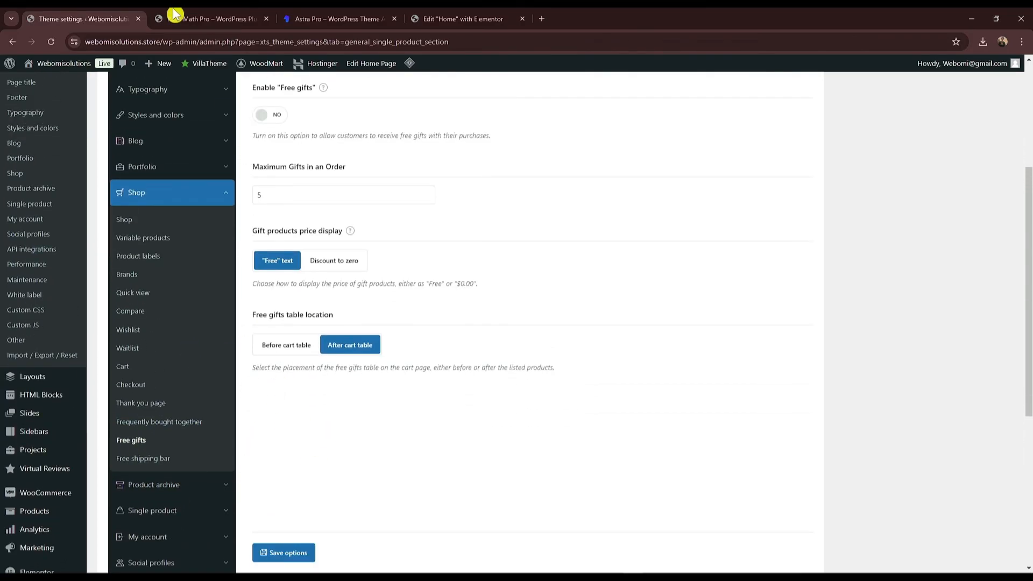
Step: Browse the Webomi home page from the Rank Math Pro tab, then view the Astra Pro product page
click(210, 19)
scroll(539, 242, up, 10)
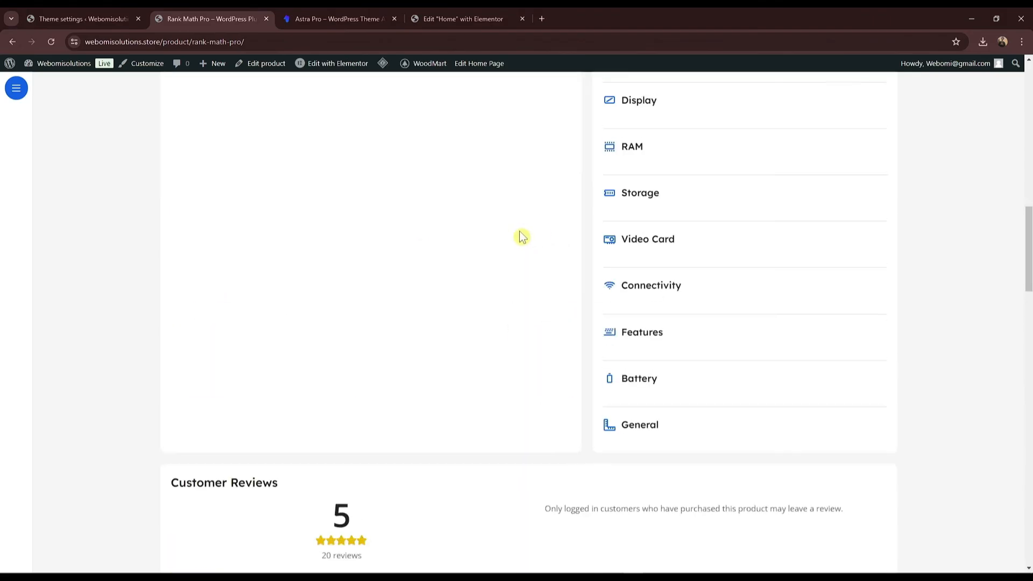
scroll(521, 237, up, 10)
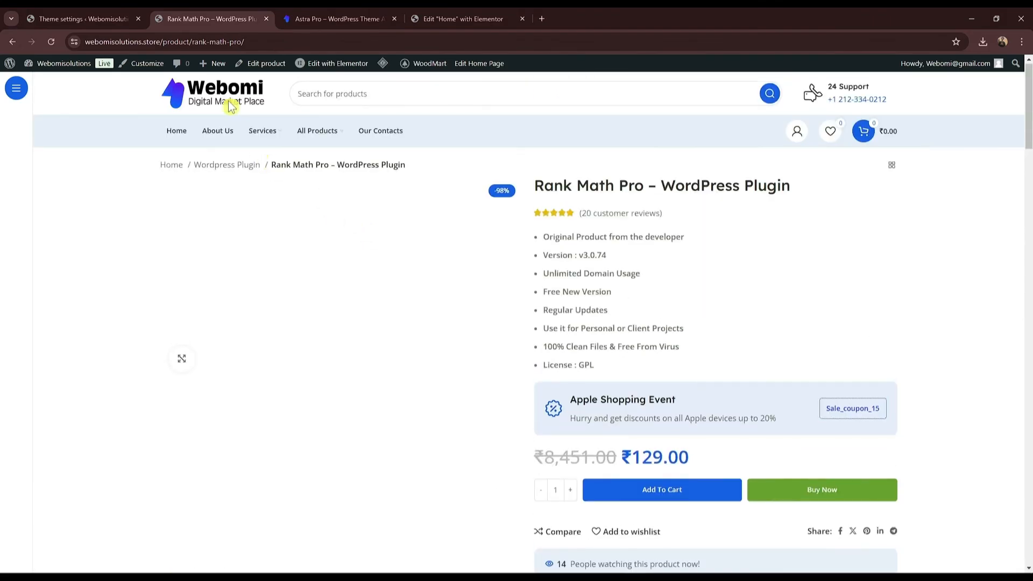
click(229, 94)
scroll(376, 215, down, 4)
scroll(391, 275, down, 10)
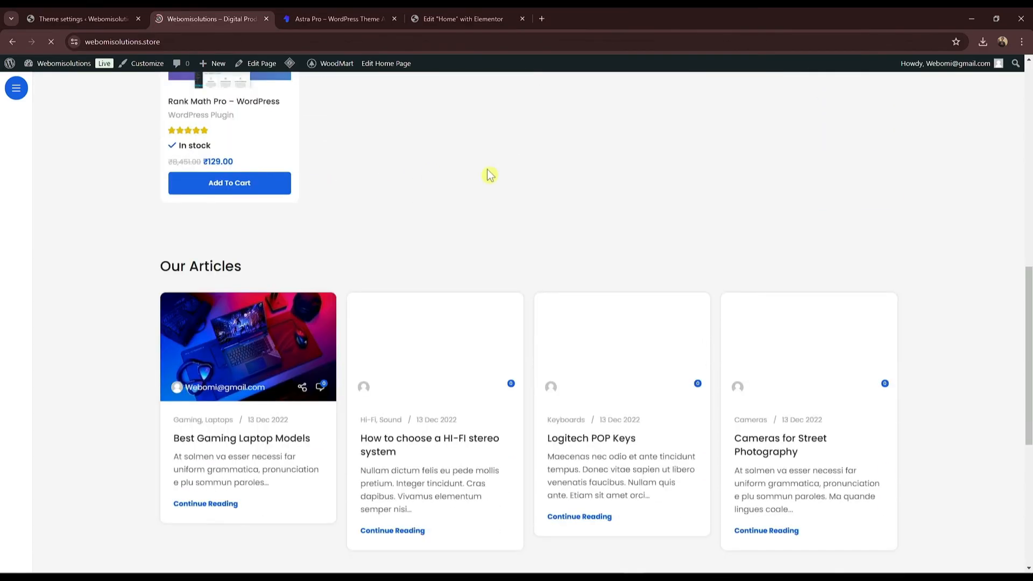
scroll(404, 371, up, 10)
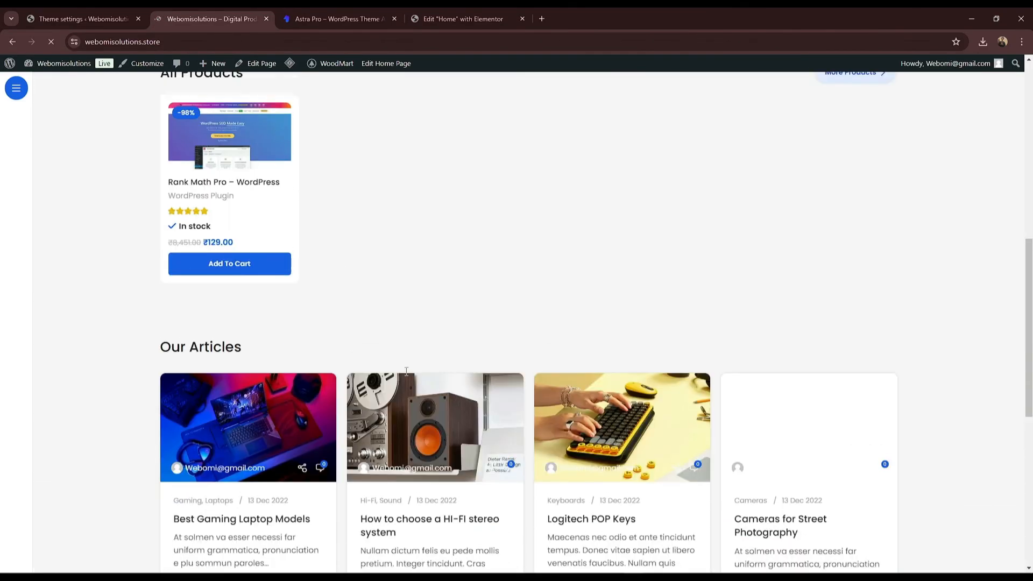
scroll(407, 380, up, 3)
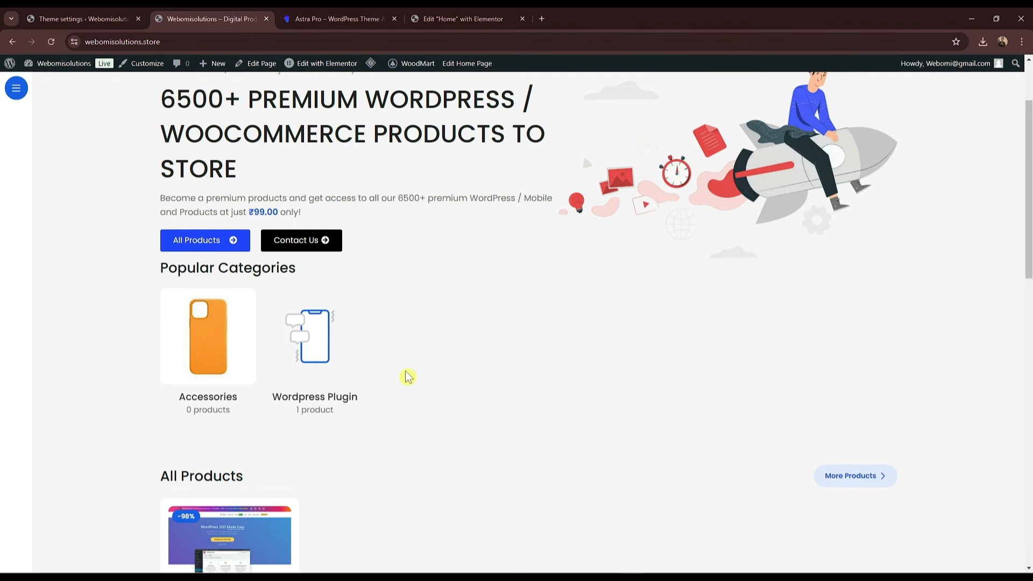
scroll(394, 380, up, 2)
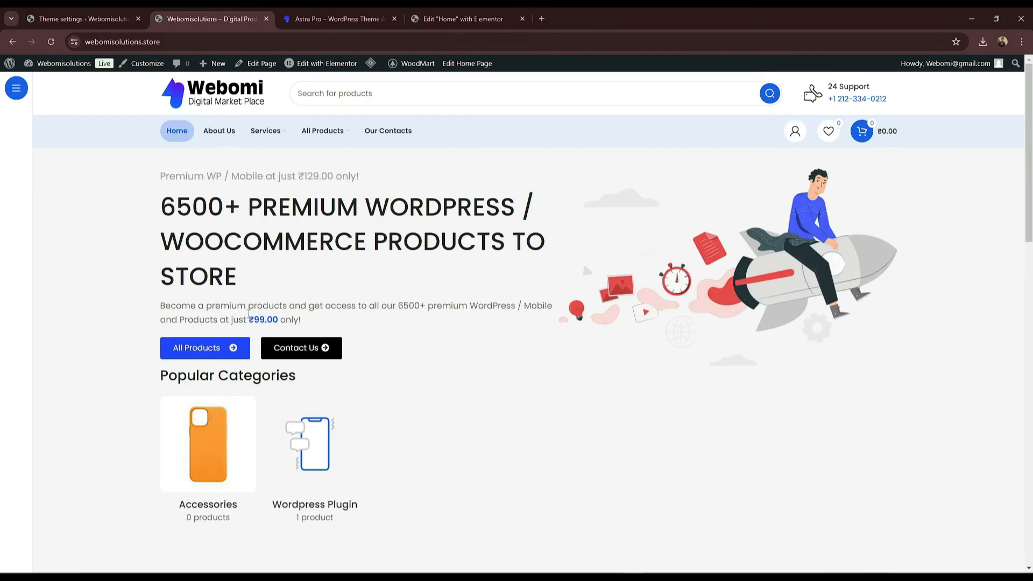
drag(1028, 134, 1027, 189)
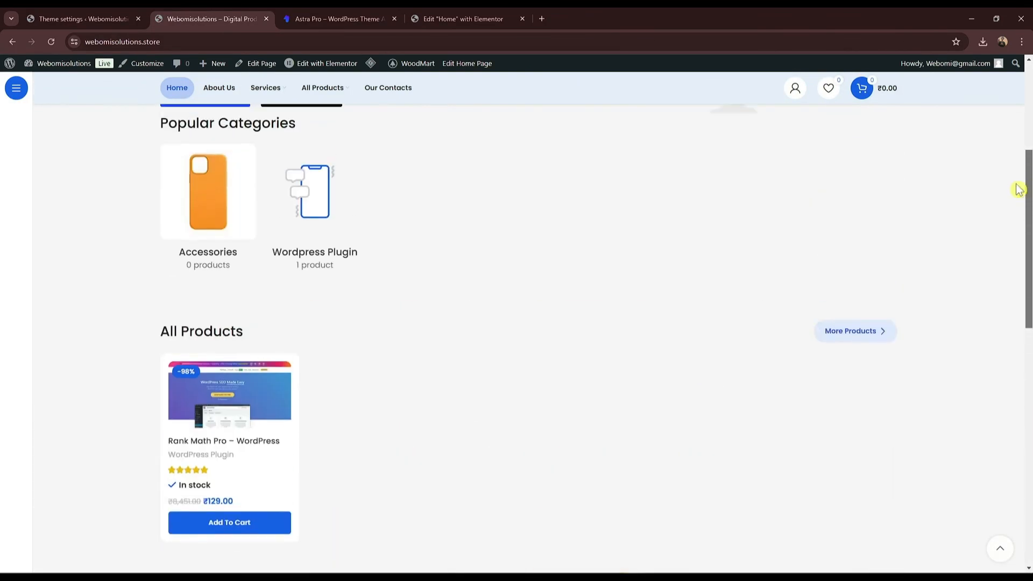
click(328, 21)
scroll(484, 290, up, 5)
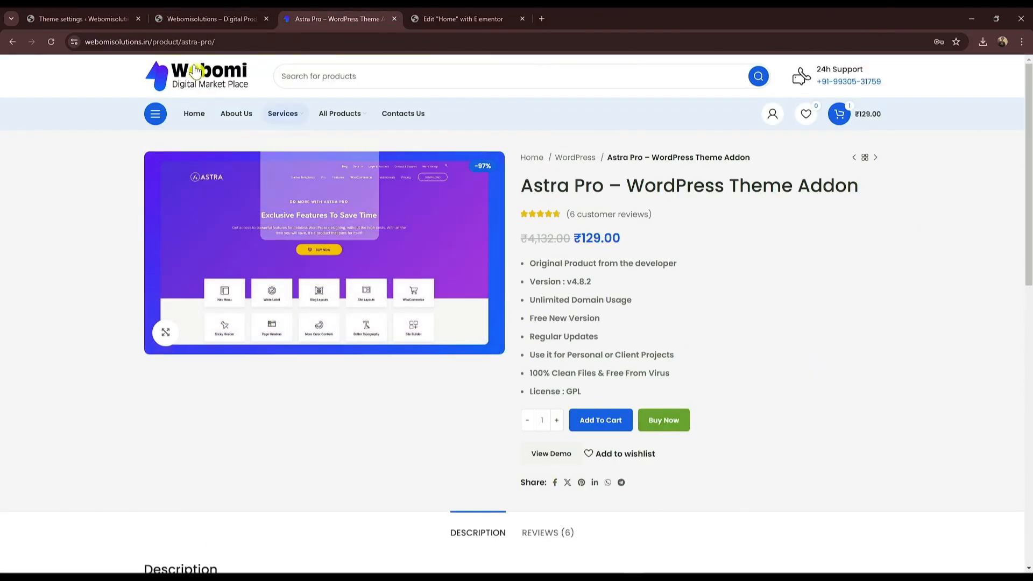
Step: Scroll the Astra Pro page, then look over the webomisolutions.store home page's categories and products
drag(1028, 134, 1017, 483)
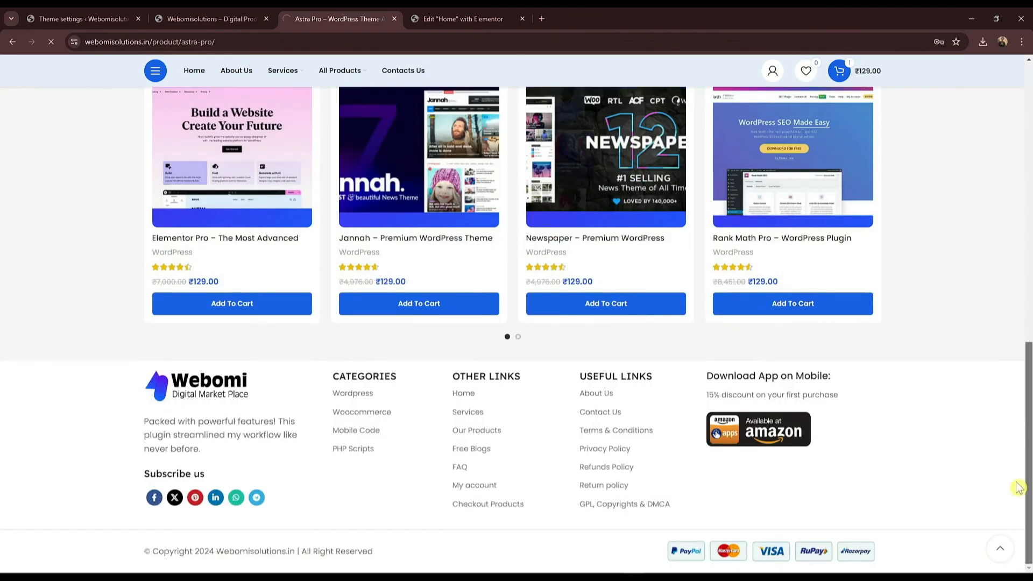
click(219, 18)
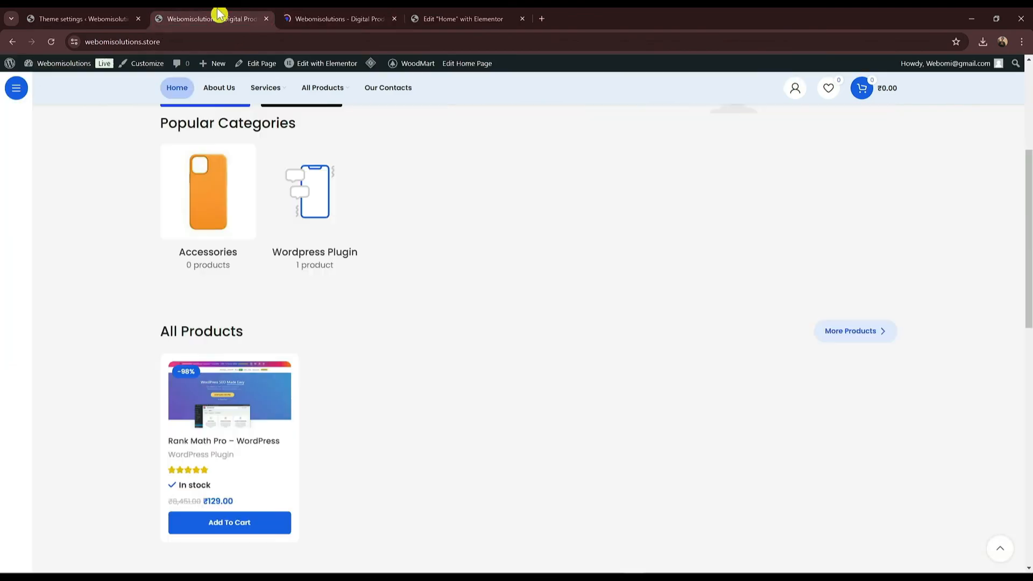
scroll(419, 379, down, 10)
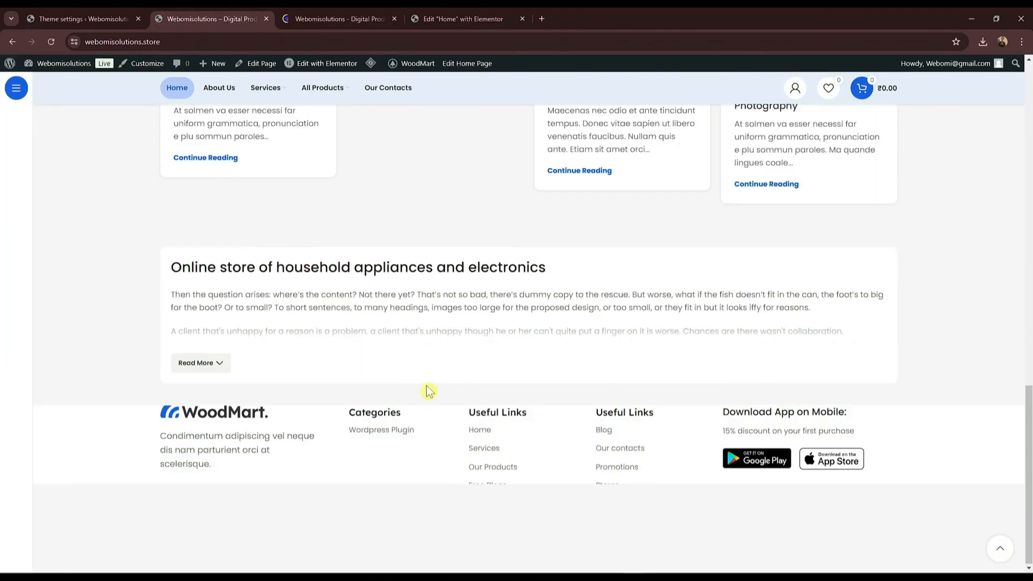
scroll(429, 391, up, 10)
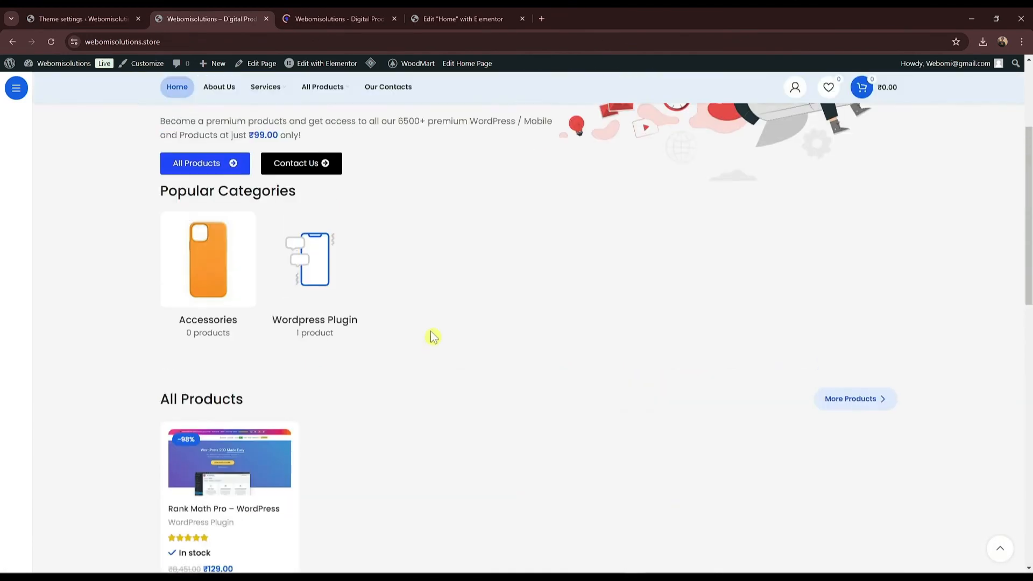
scroll(433, 336, up, 4)
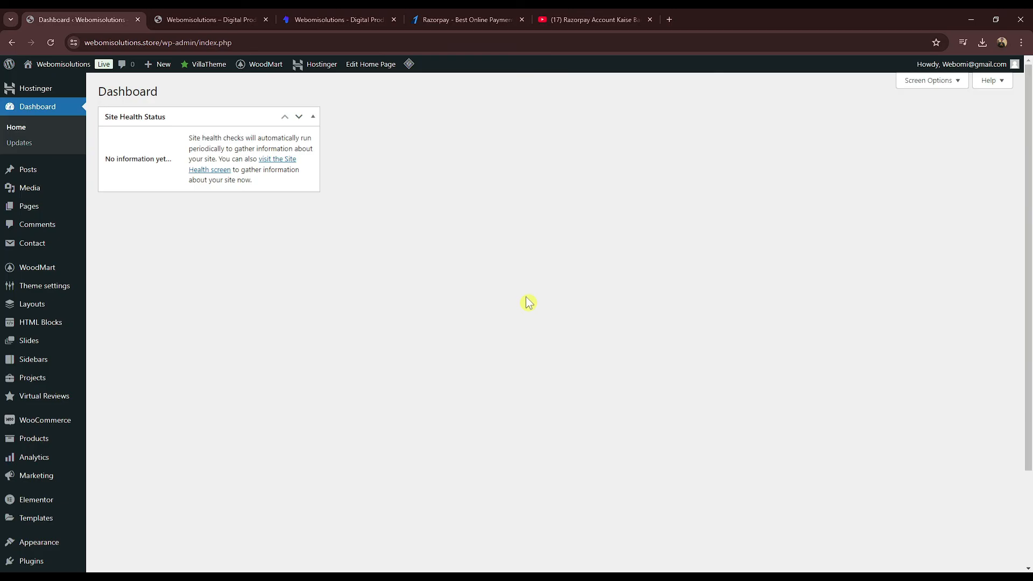
Step: View the Razorpay homepage, then the YouTube tutorial on creating a Razorpay account
click(473, 20)
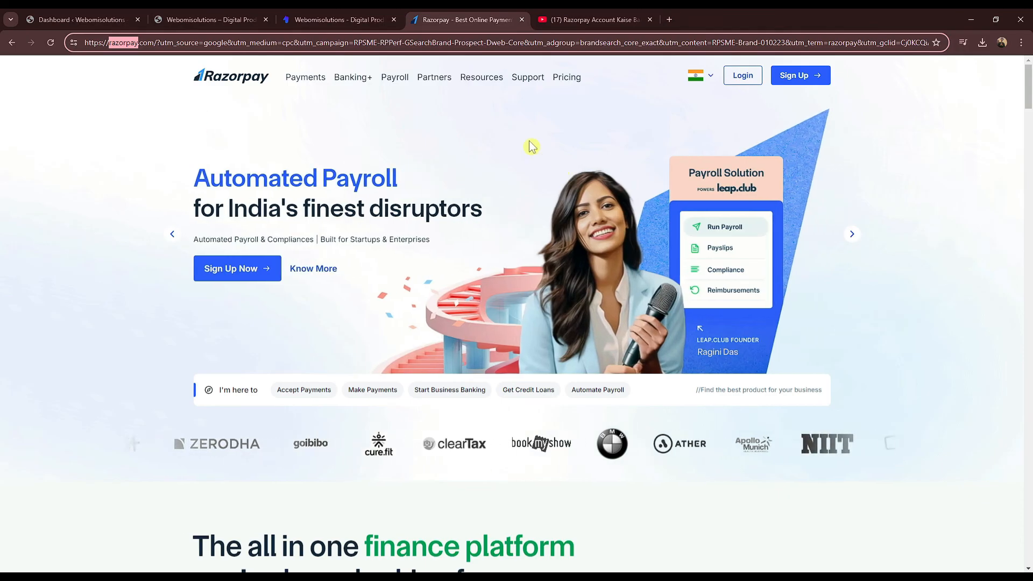
click(591, 16)
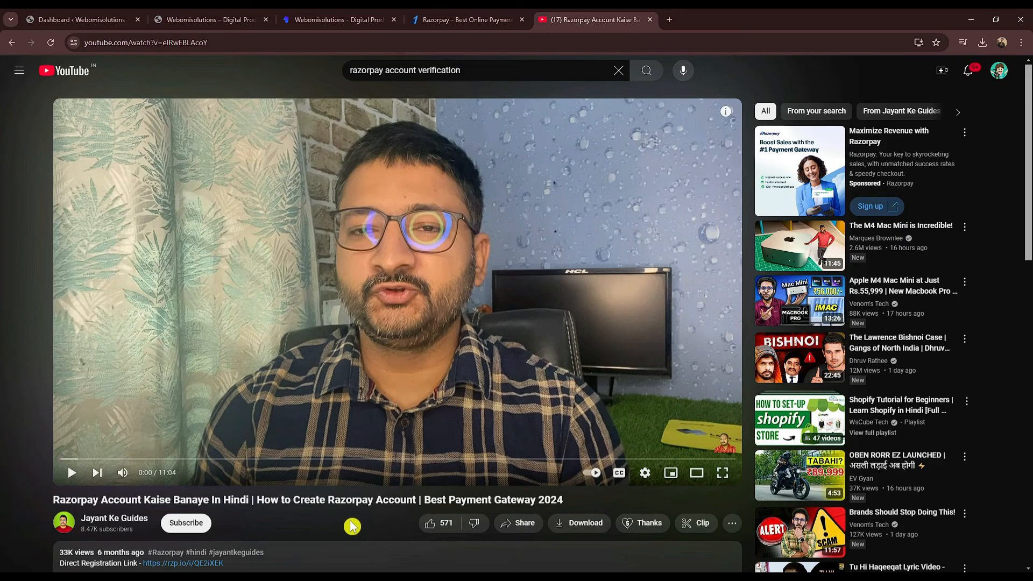
Step: Read the Razorpay video description, then go back to the store's All Products listing
scroll(323, 513, down, 2)
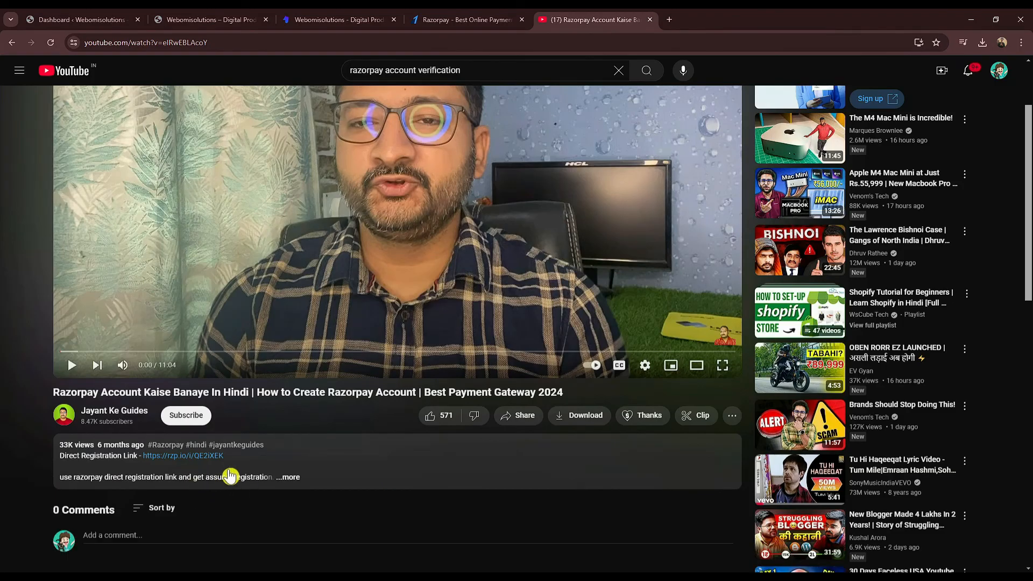
scroll(314, 479, up, 2)
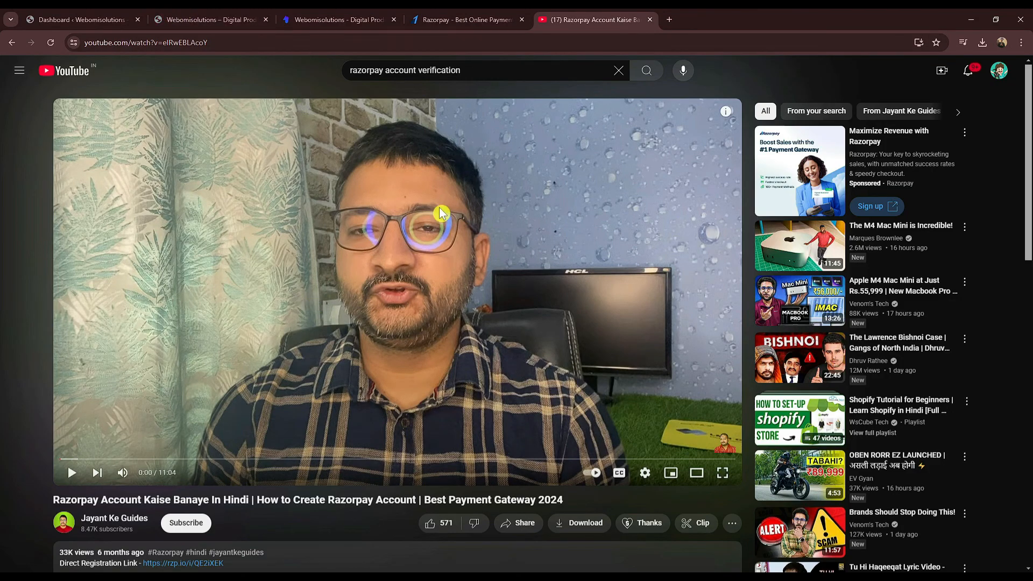
click(361, 14)
scroll(260, 285, down, 7)
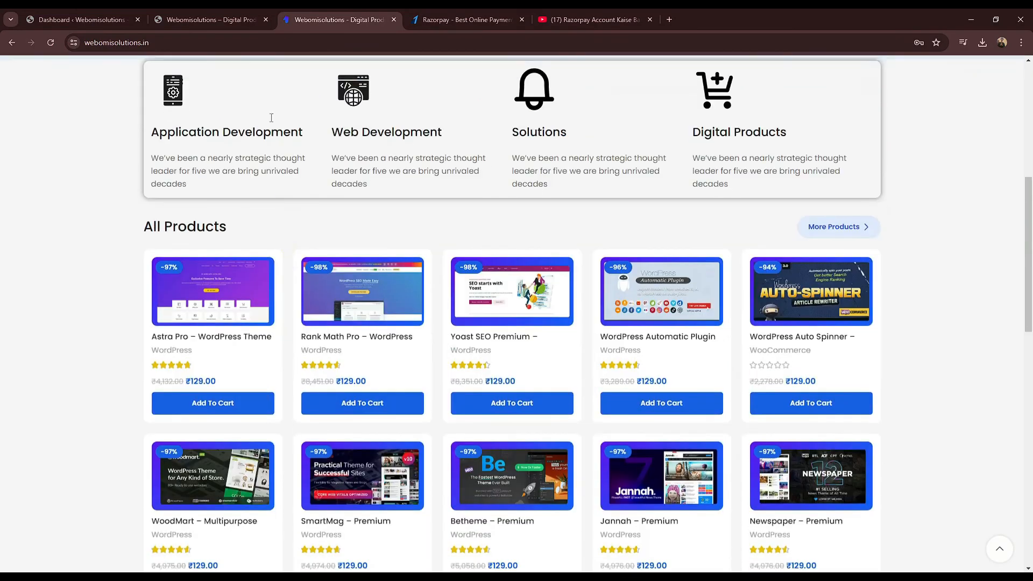
Step: Look over the WoodMart – Multipurpose WooCommerce Theme page, then switch to Razorpay's homepage
scroll(233, 107, down, 3)
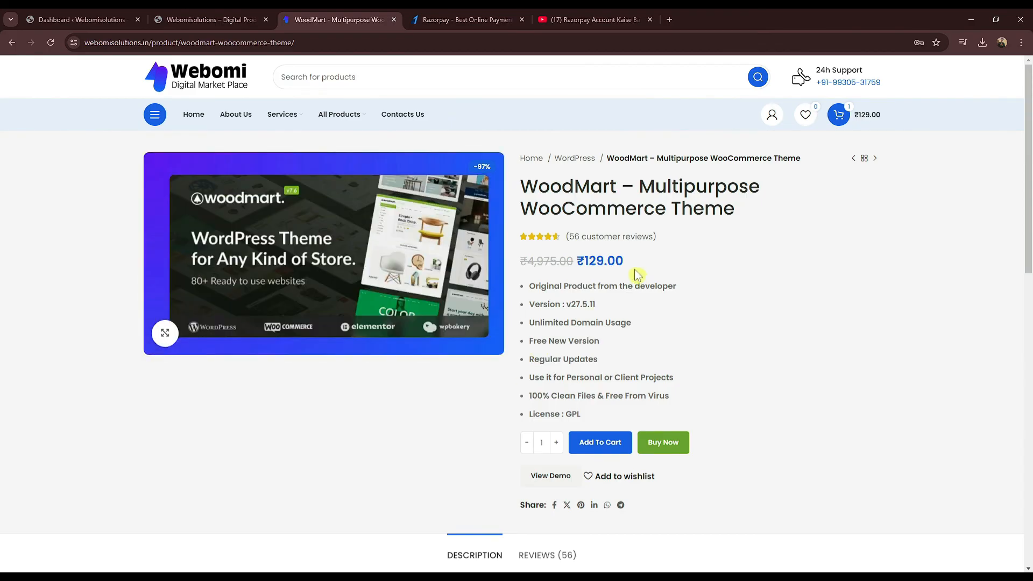
click(446, 18)
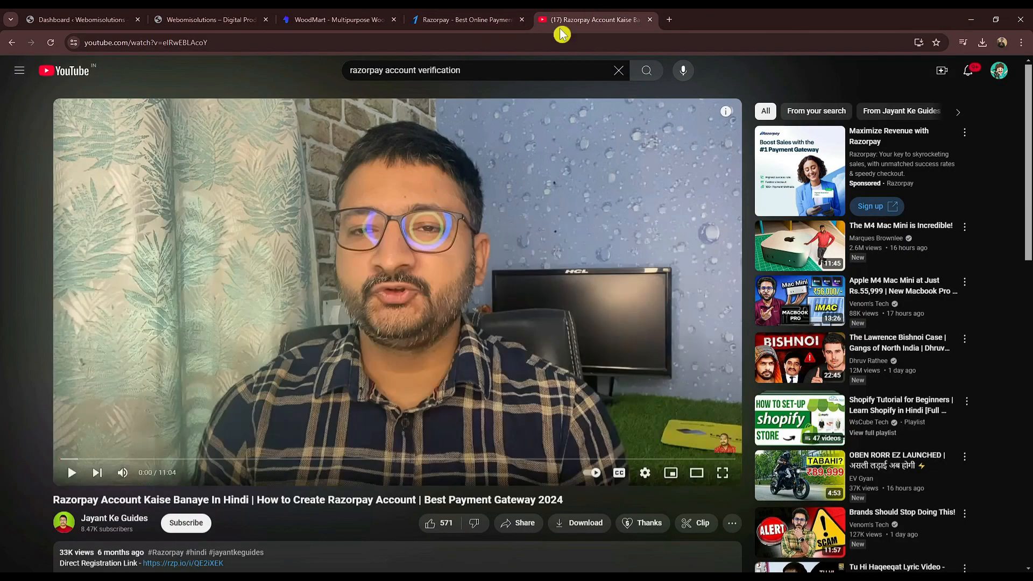
Step: Return to the WordPress dashboard and choose Plugins > Add New Plugin
click(563, 20)
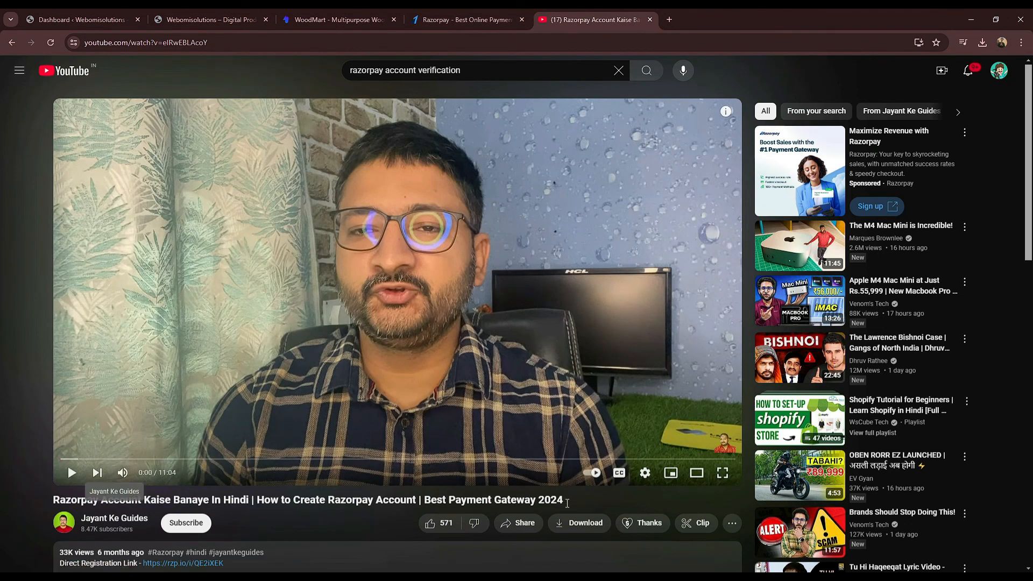
click(81, 19)
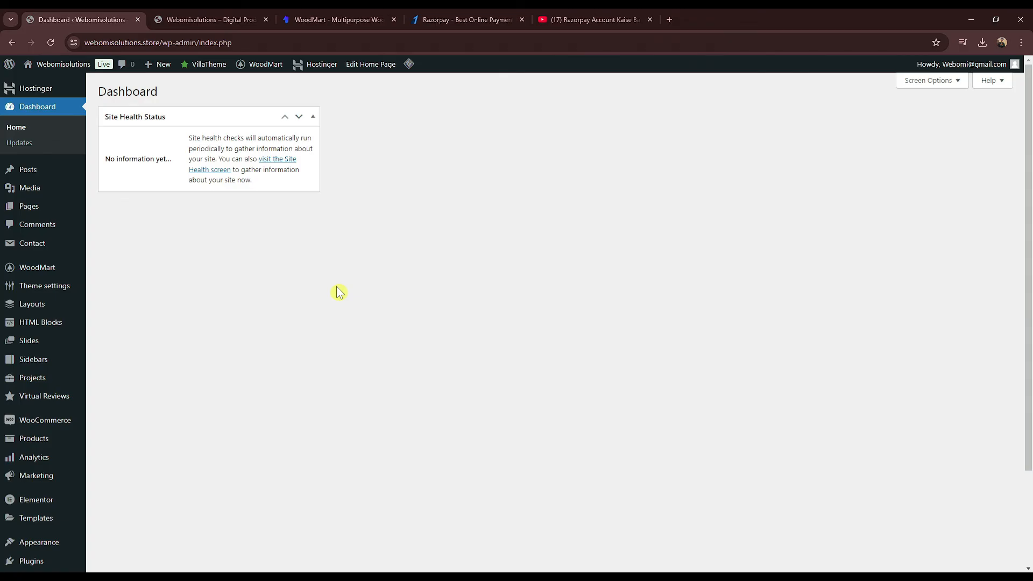
scroll(270, 401, down, 2)
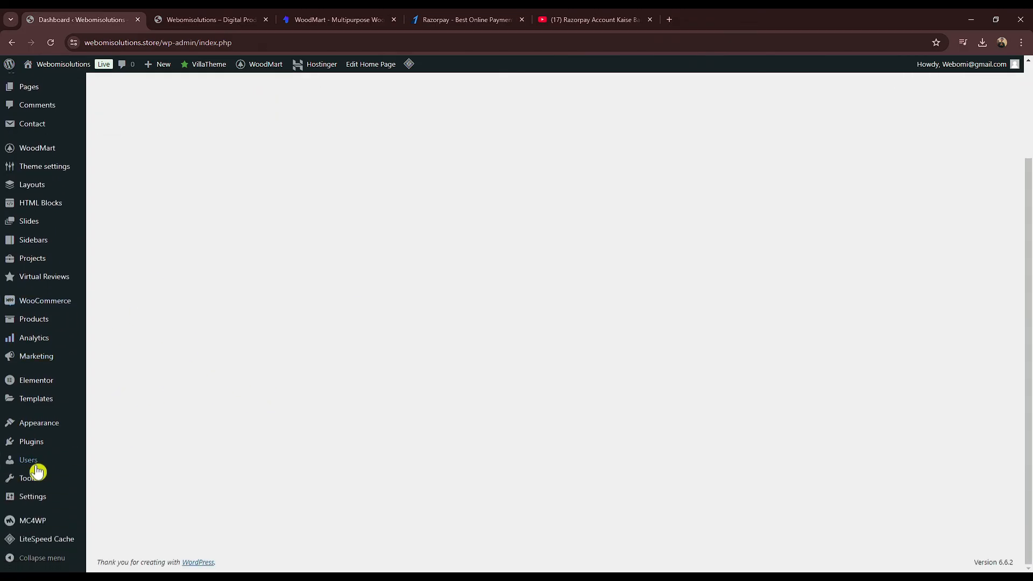
mouse_move(37, 448)
click(134, 464)
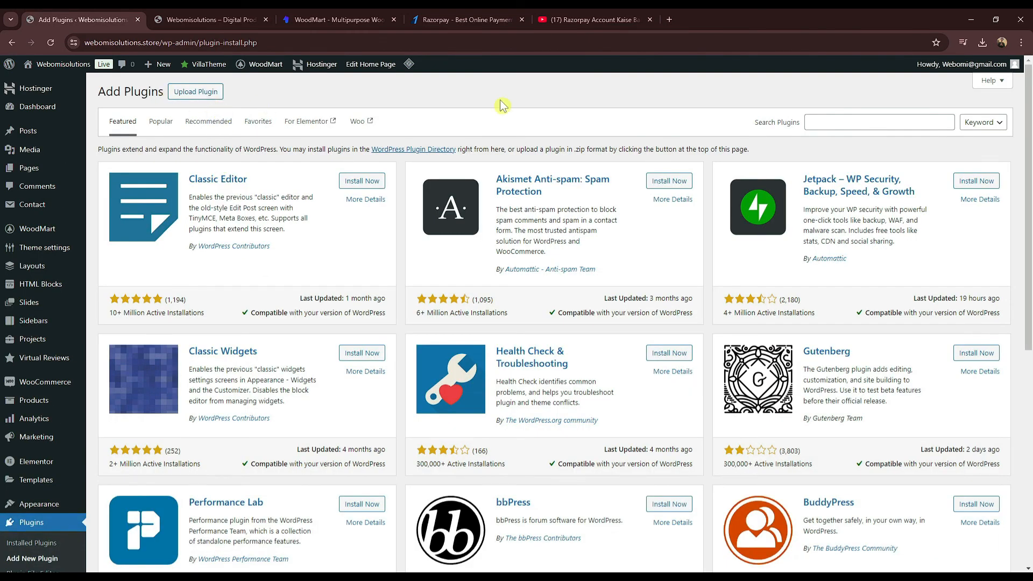
Step: Search the plugin directory for 'QR CODE PAYMENT GATEWAY', copying the plugin name from the notes
click(808, 123)
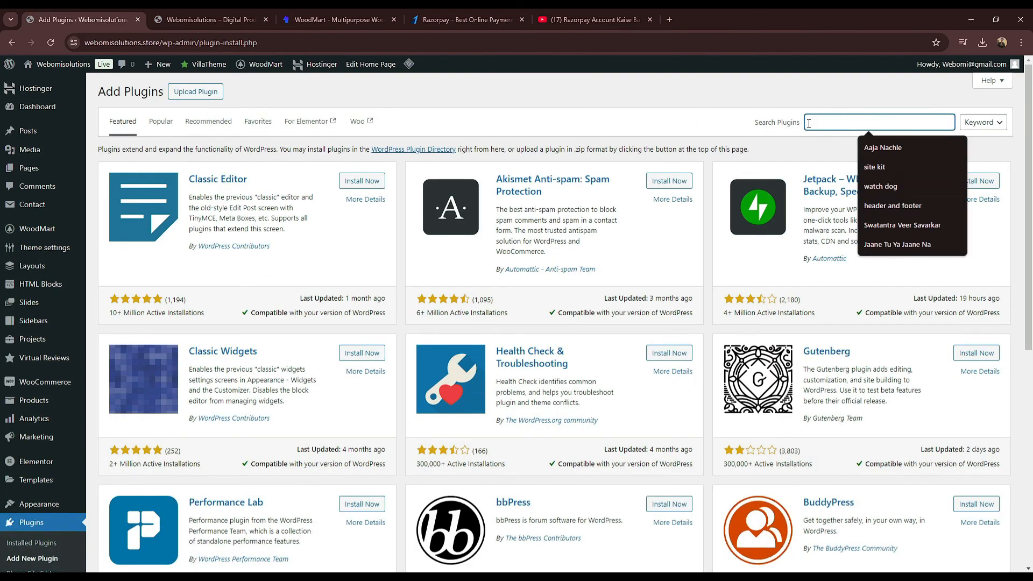
text(QR CODE PAYMENT GATEWAY)
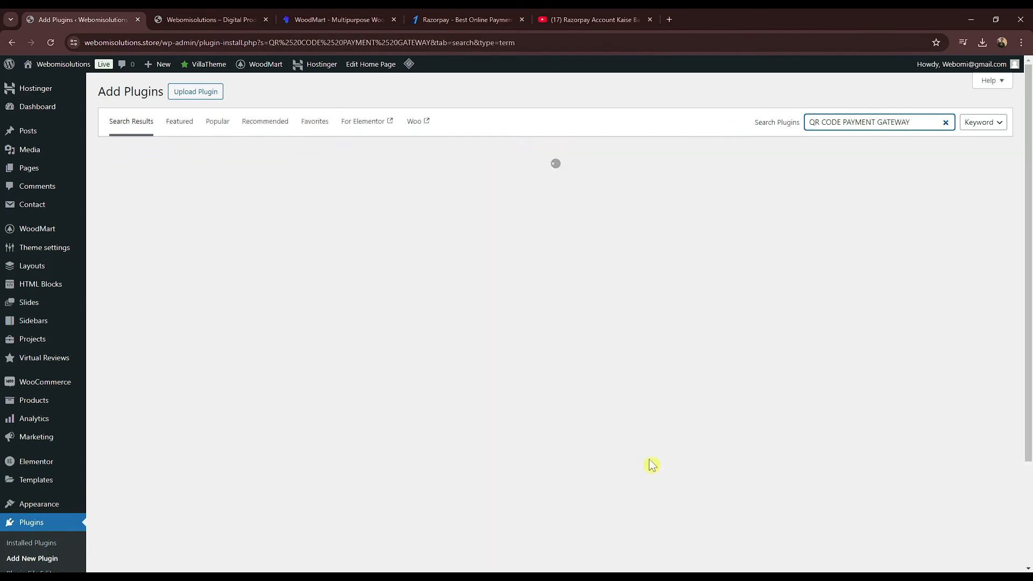
click(643, 533)
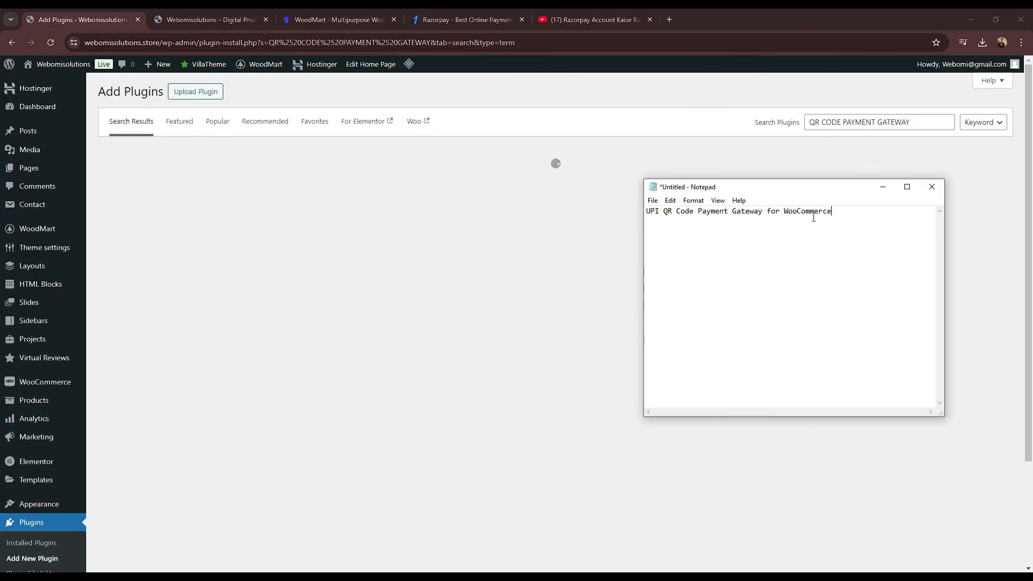
drag(846, 211, 646, 211)
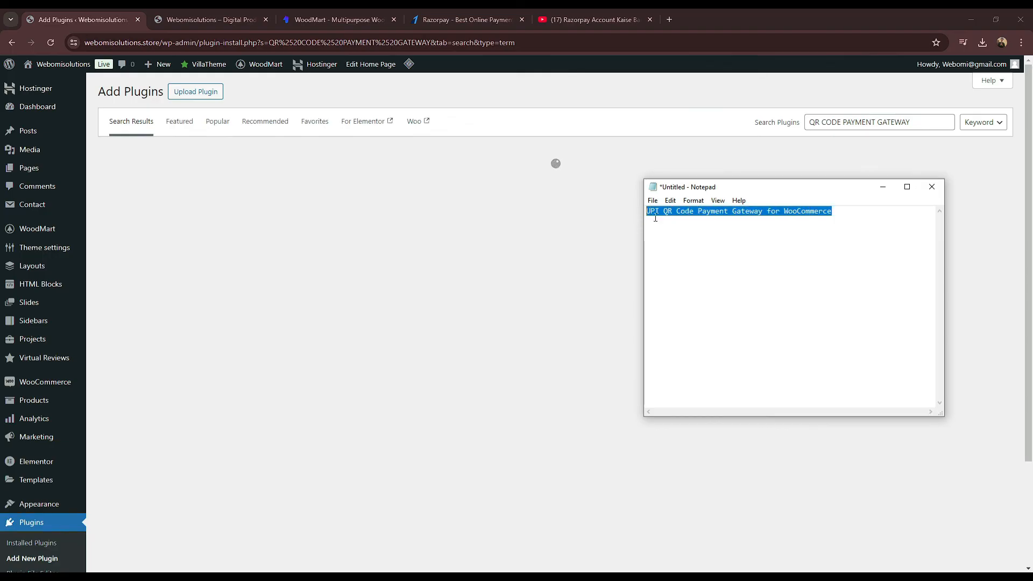
click(687, 121)
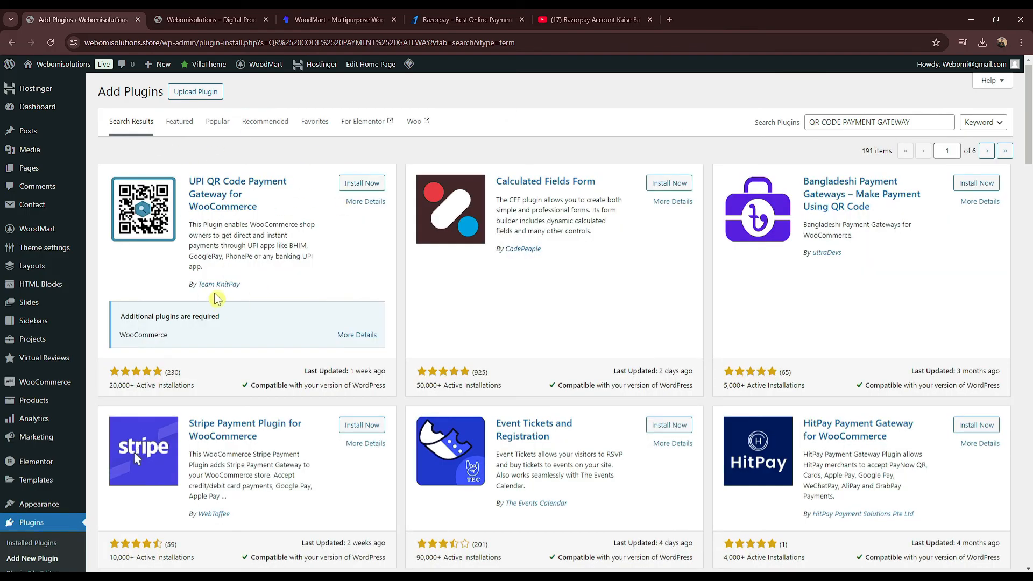
Step: Install UPI QR Code Payment Gateway for WooCommerce by Team KnitPay
click(357, 188)
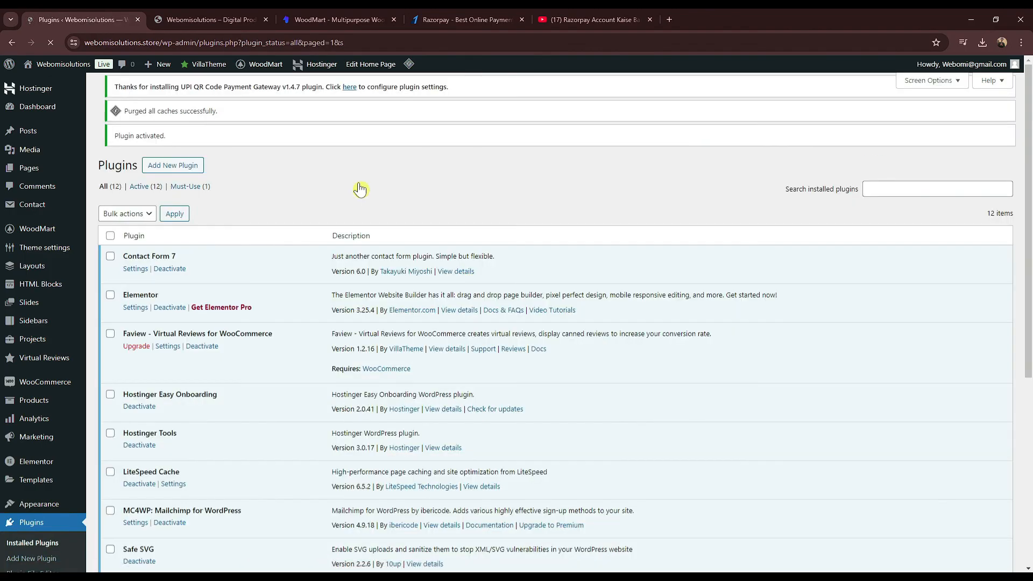
Step: Open the plugin's UPI QR Code settings and enter the Merchant UPI VPA ID
scroll(328, 226, down, 5)
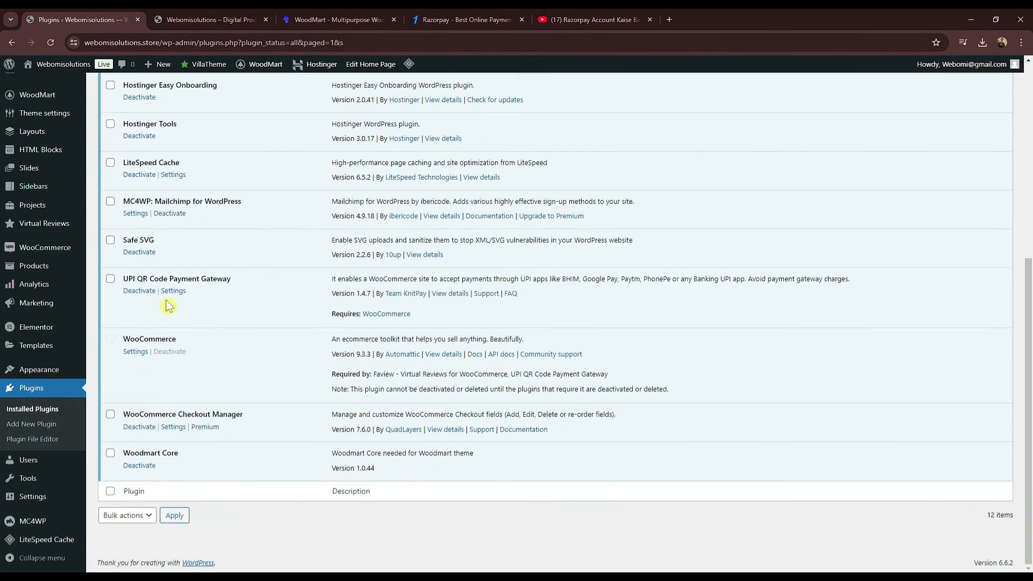
click(172, 292)
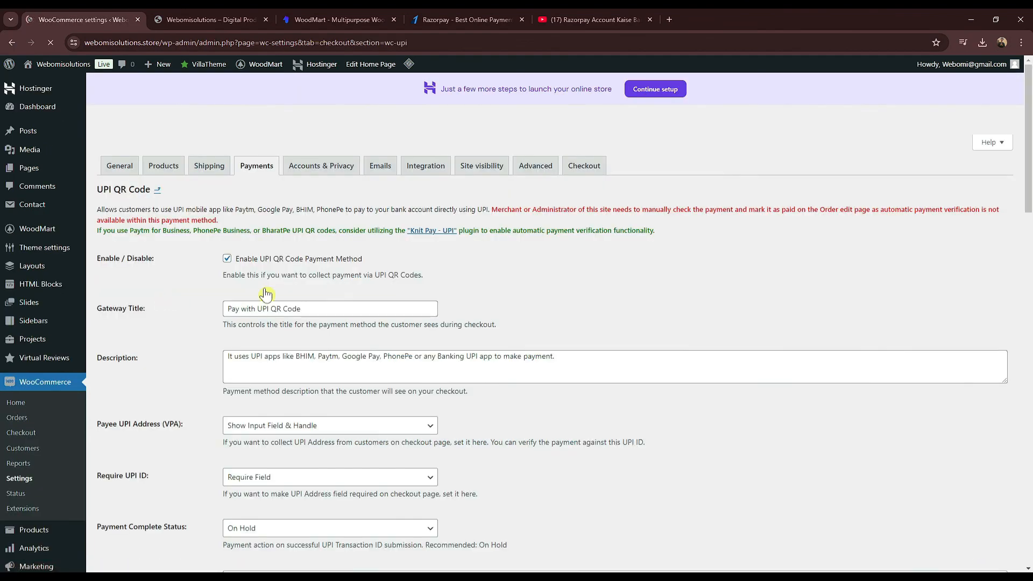
scroll(297, 324, down, 4)
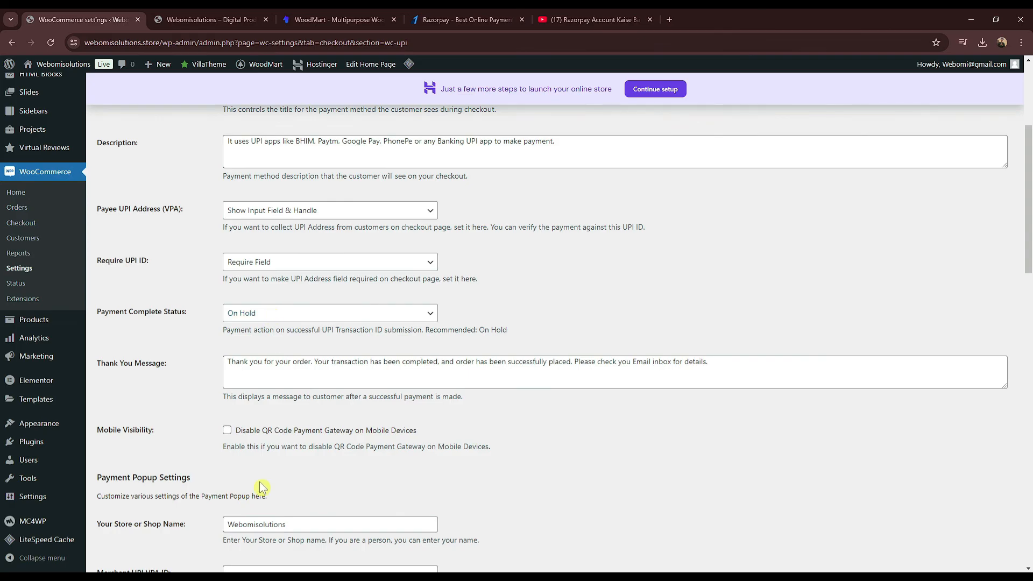
scroll(260, 485, down, 3)
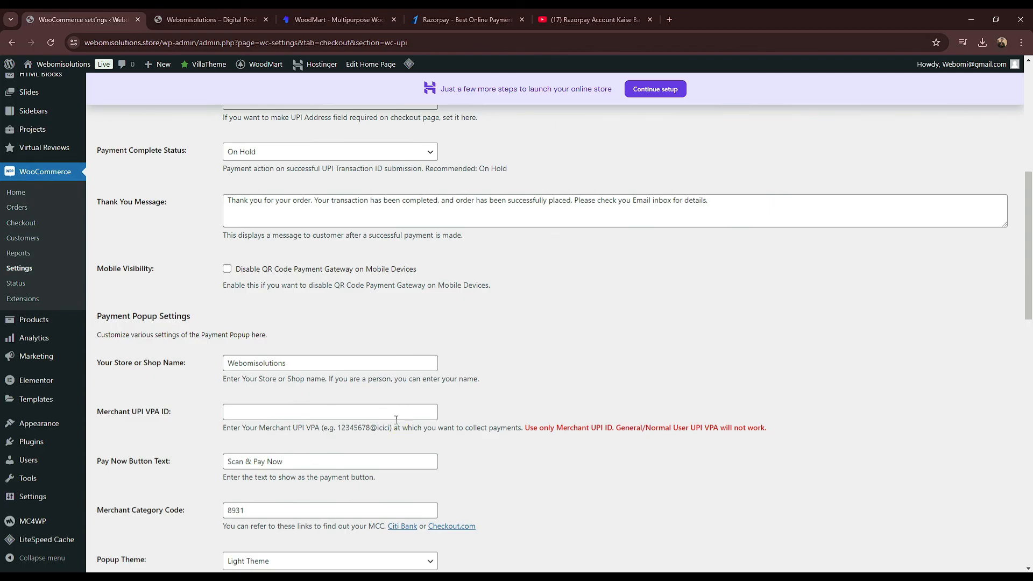
click(369, 411)
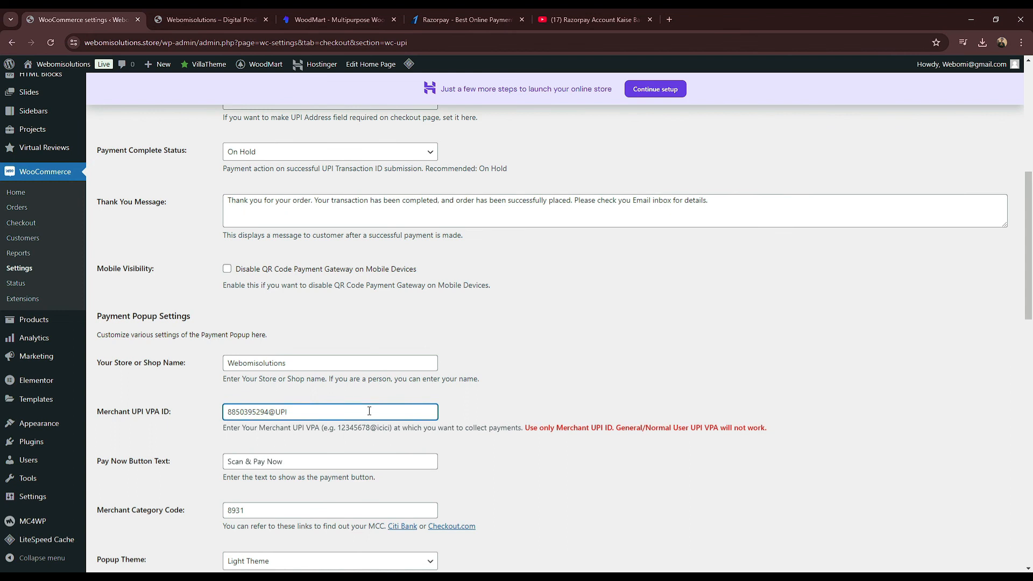
scroll(511, 311, down, 12)
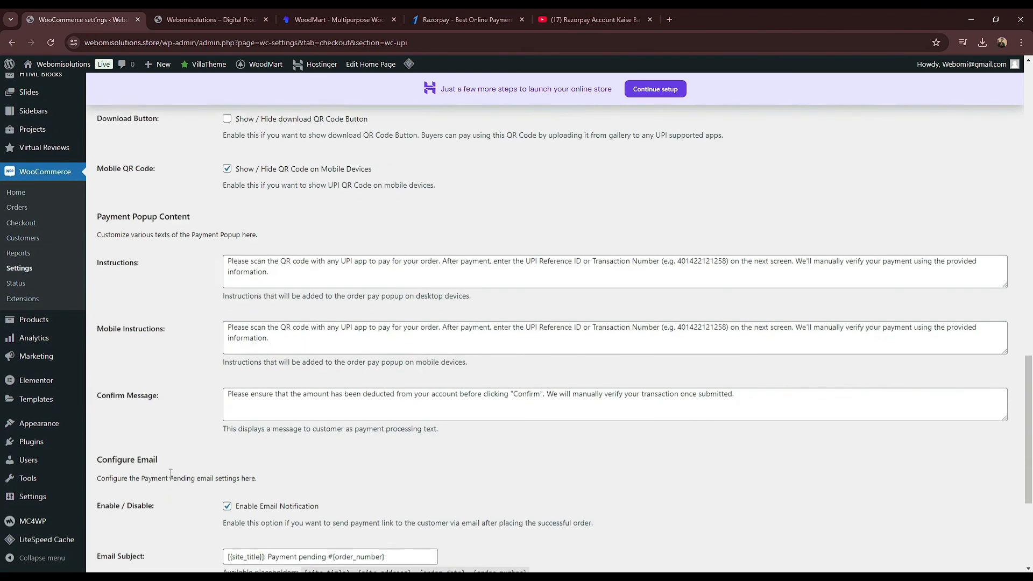
scroll(177, 497, down, 4)
Step: Save the UPI QR Code payment settings, review the saved values, and start a new tab
click(118, 513)
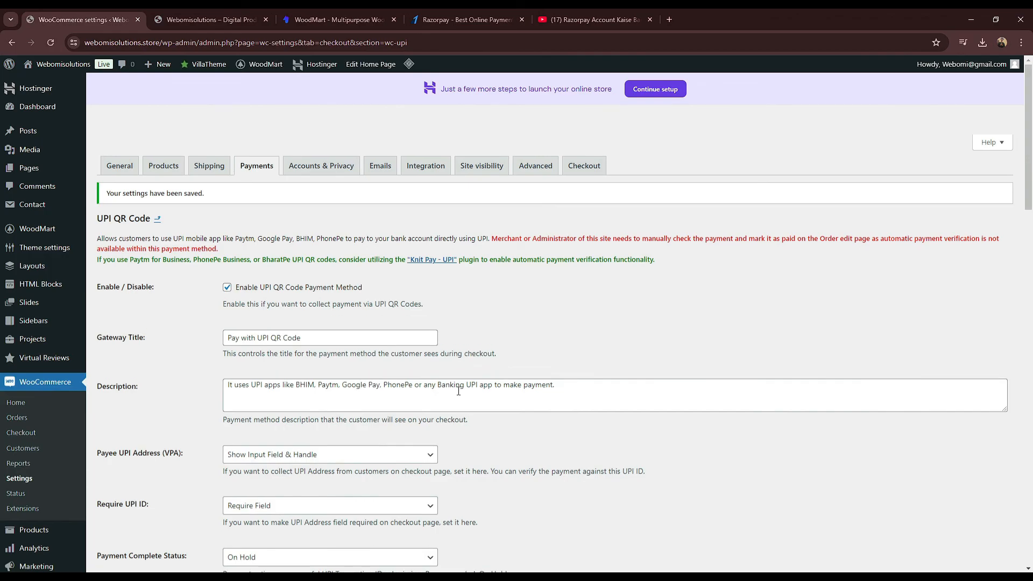
scroll(459, 391, down, 6)
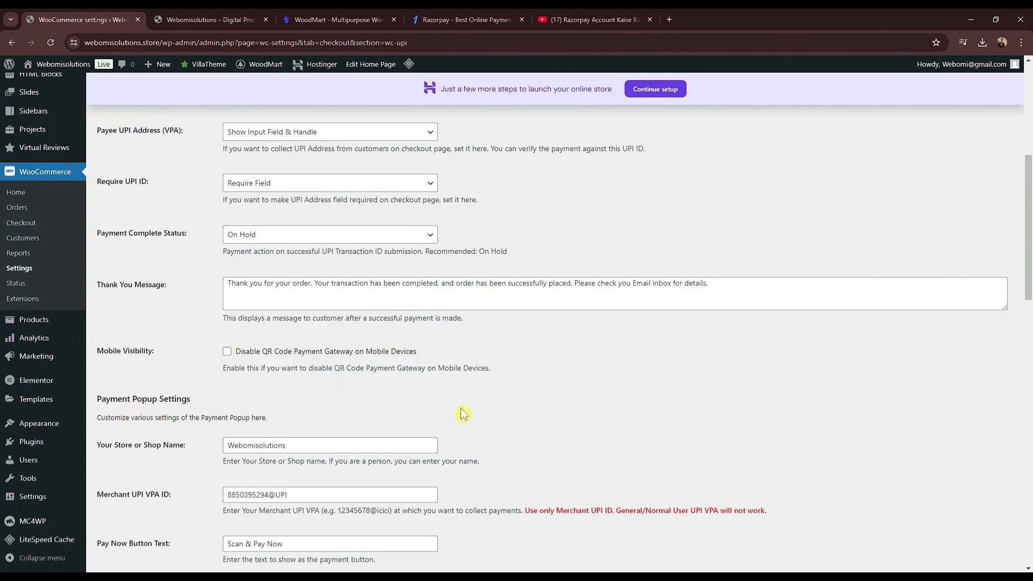
scroll(652, 411, down, 1)
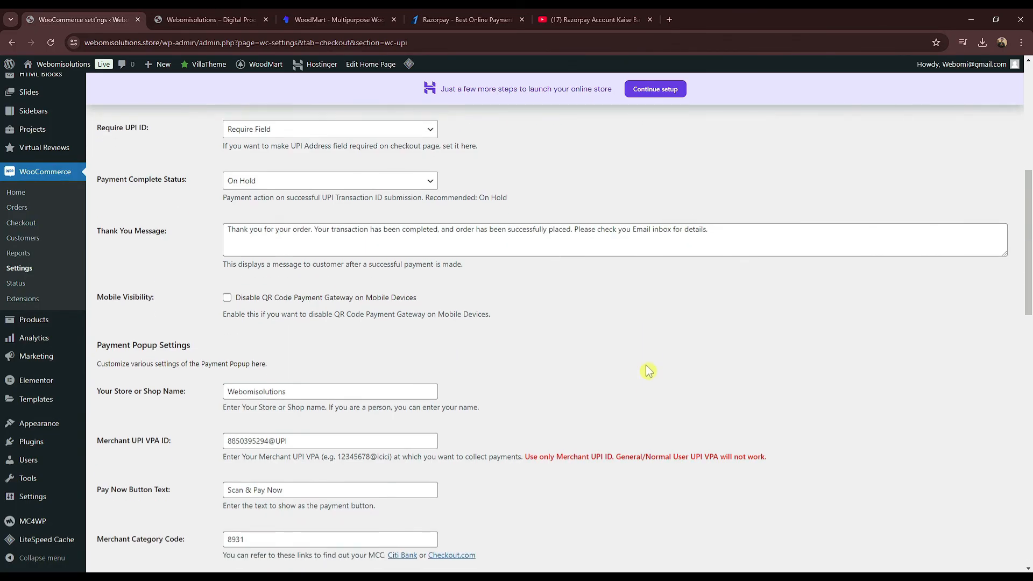
click(669, 19)
Step: Search Google for 'BHARAT UPI', visit the official BHIM site and glance at image results
text(BHARAT UPI)
key(Return)
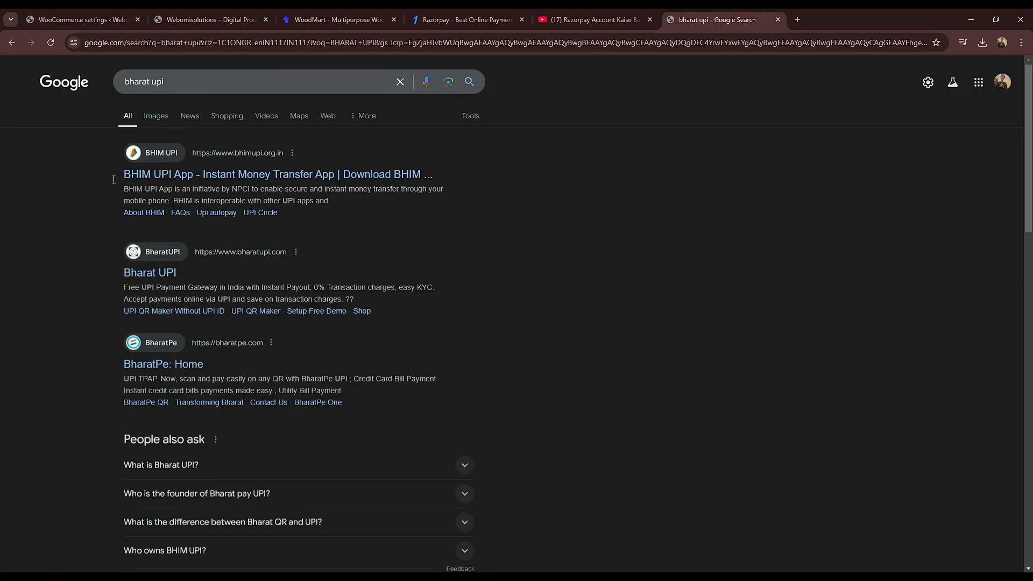
click(182, 175)
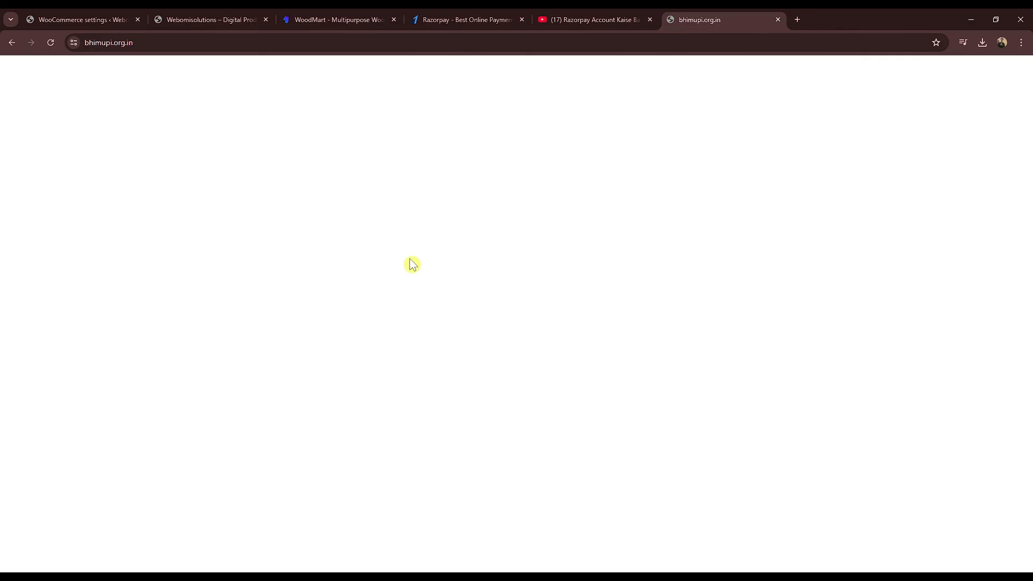
click(10, 44)
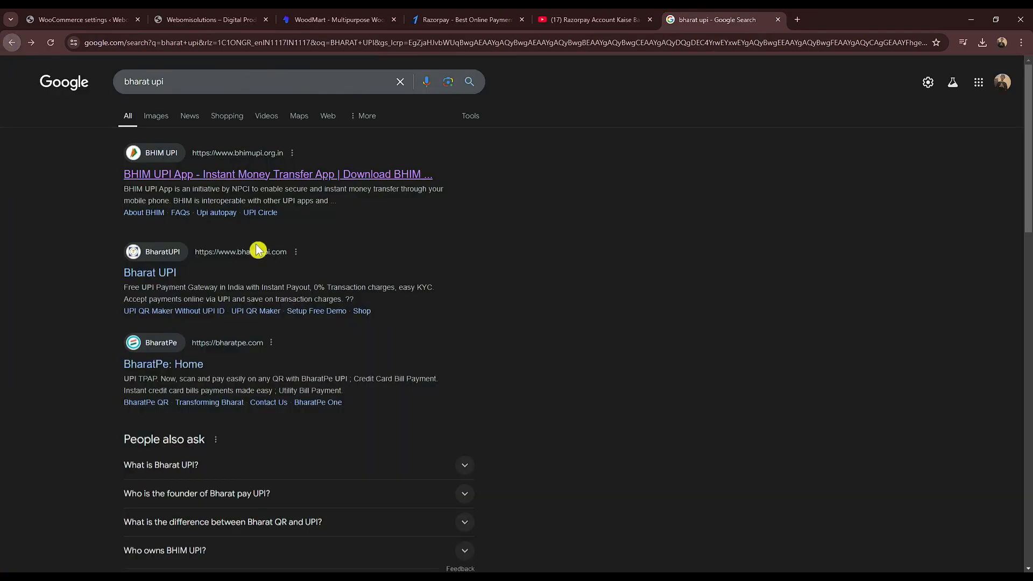
click(154, 119)
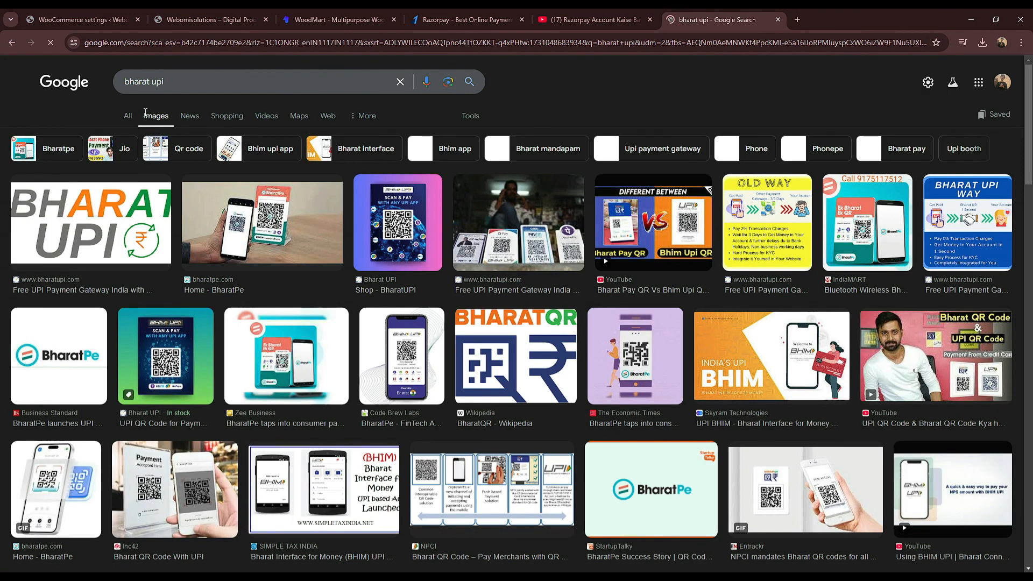
click(129, 119)
scroll(258, 258, down, 8)
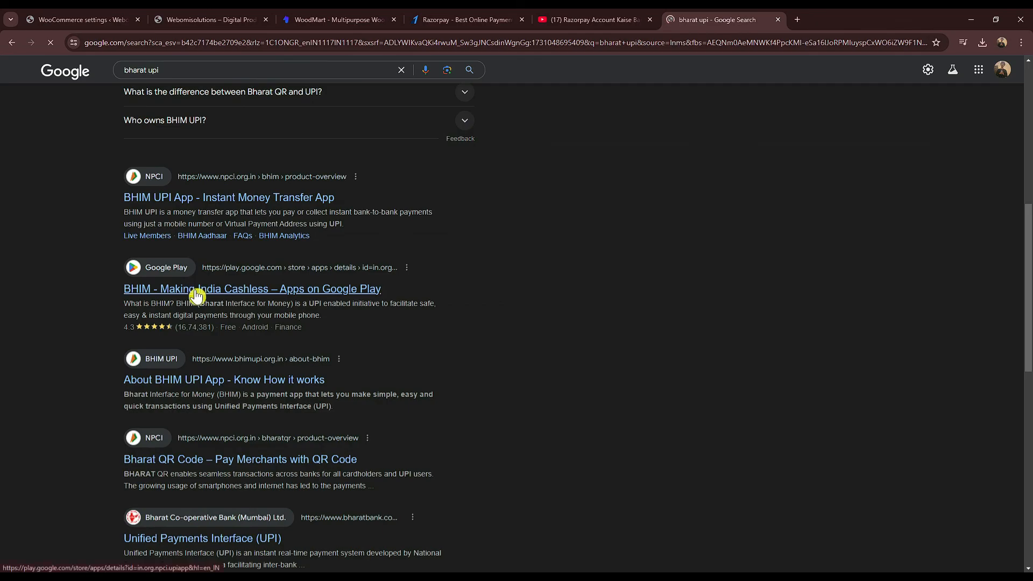
Step: View the BHIM app's Google Play listing, then return to the WoodMart product page
click(262, 294)
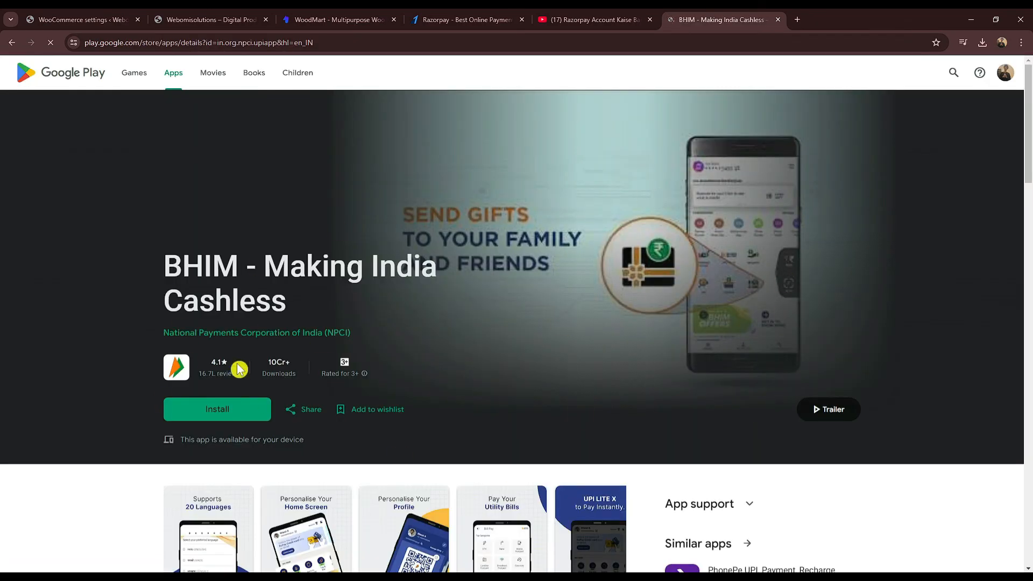
scroll(445, 276, down, 3)
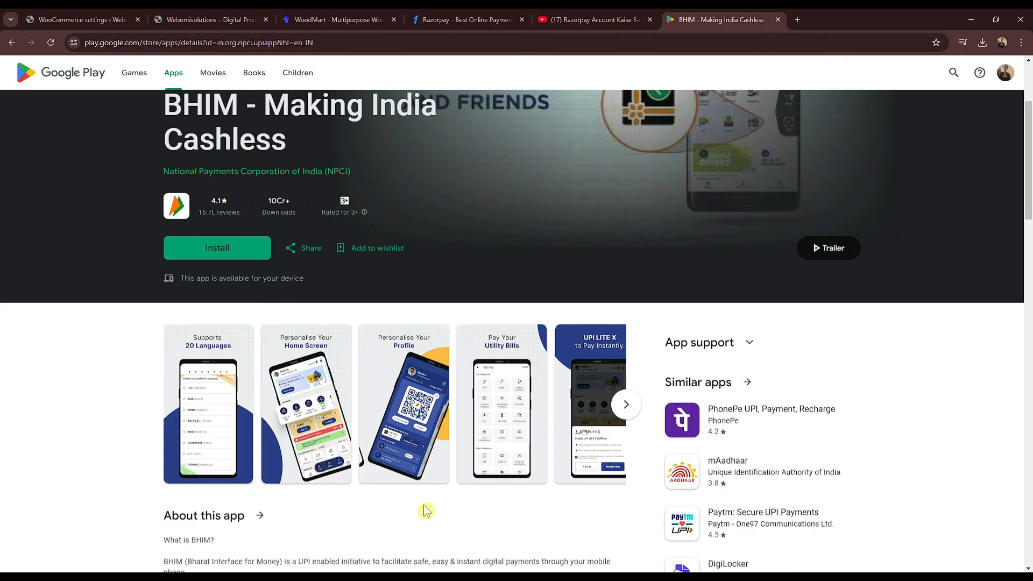
scroll(426, 513, up, 2)
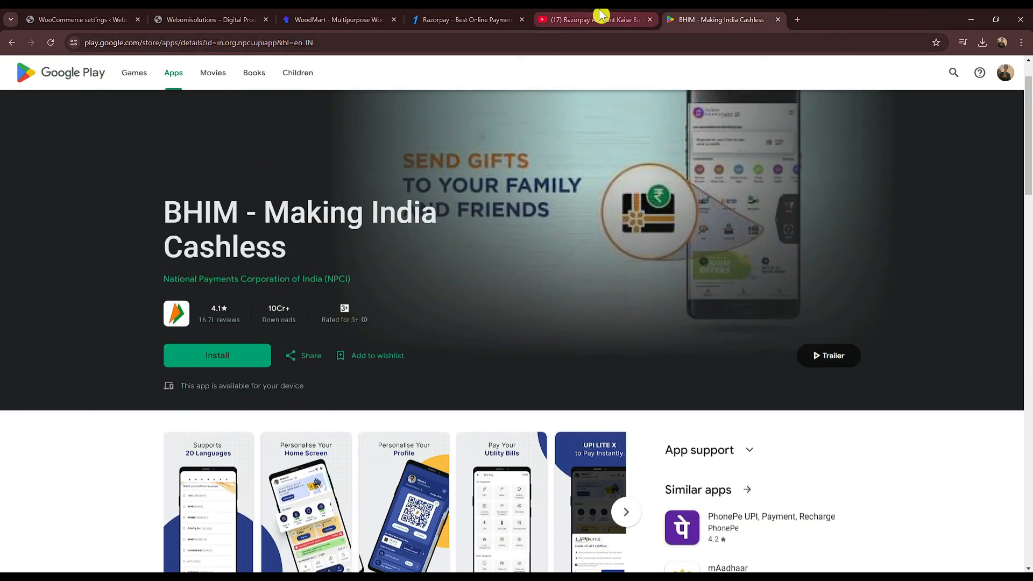
click(601, 15)
click(462, 15)
click(325, 15)
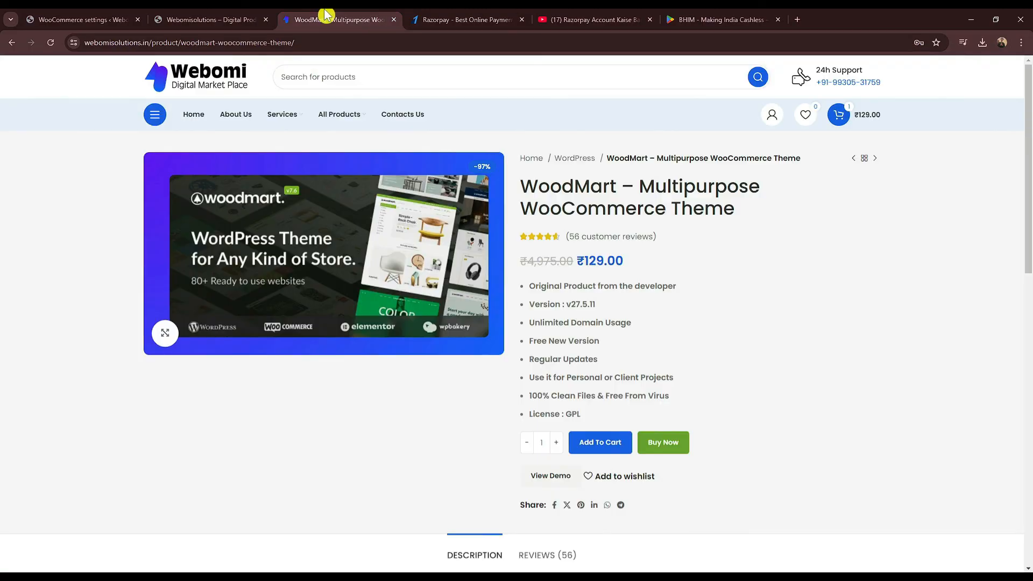
Step: Highlight 'Merchant UPI' in the settings notice, then select the YouTube search text
click(261, 18)
click(68, 17)
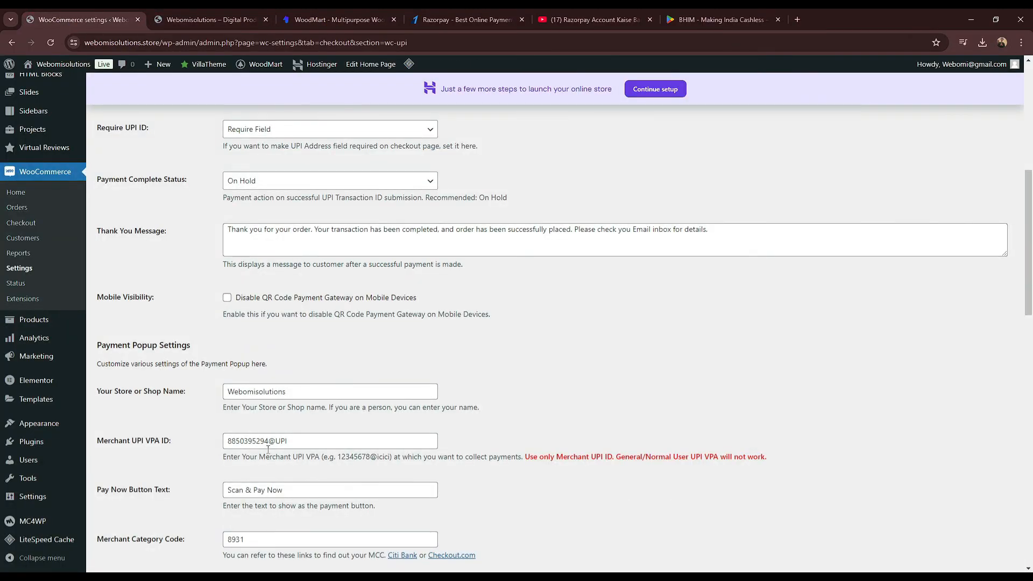
drag(557, 457, 598, 459)
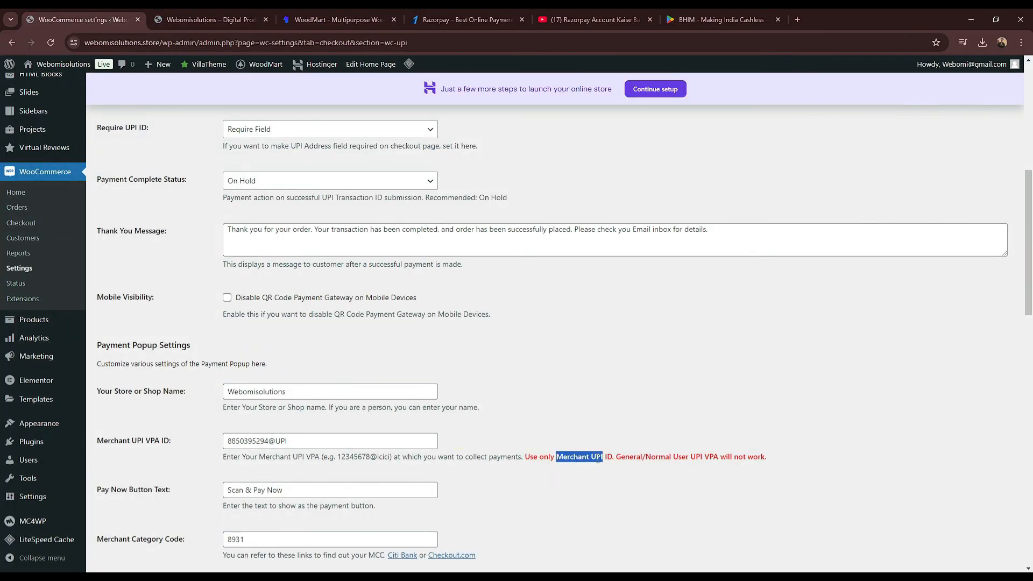
click(592, 19)
triple_click(448, 70)
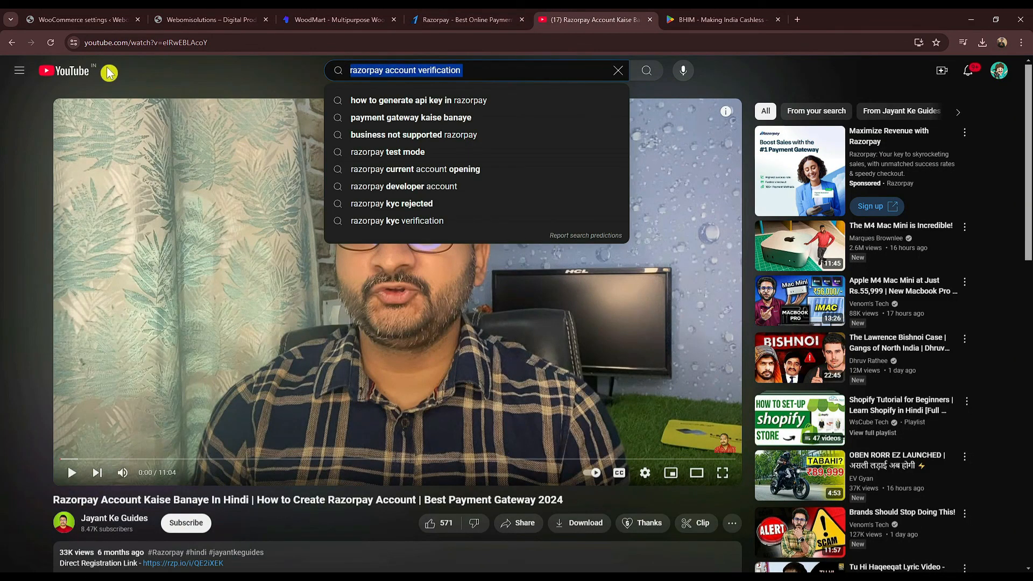
Step: Open the YouTube home page in a new tab
right_click(84, 73)
click(108, 84)
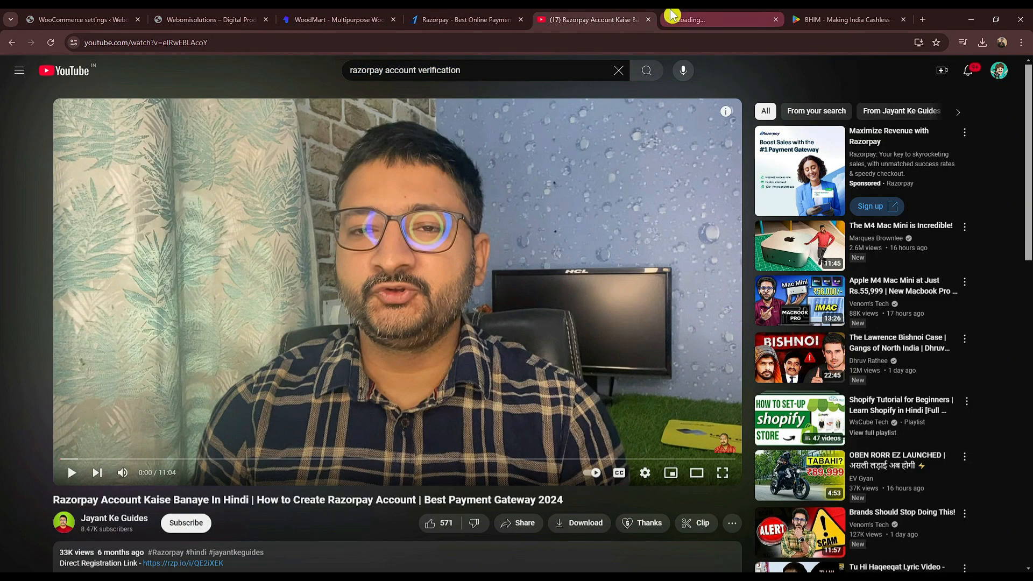
click(672, 17)
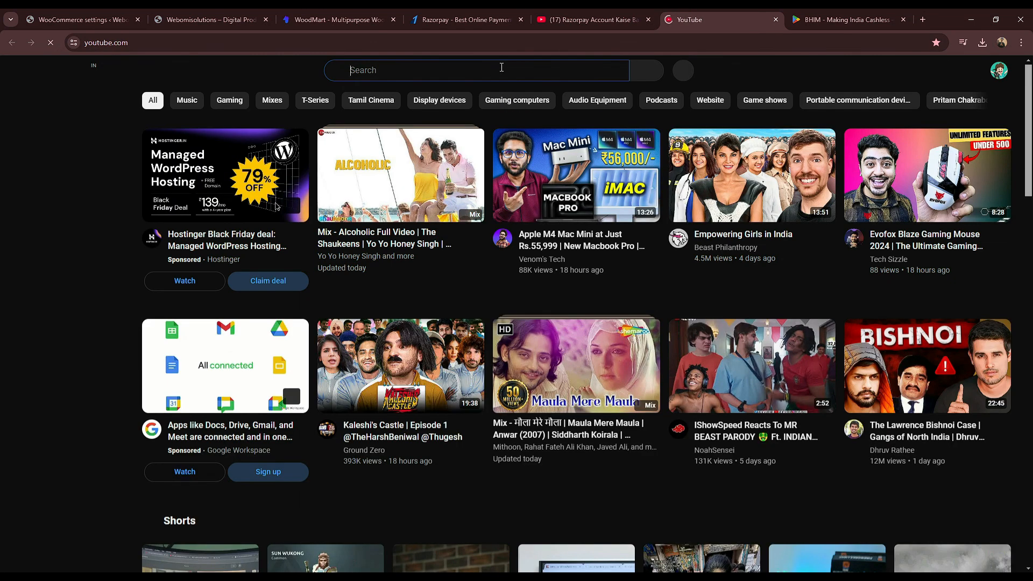
Step: Search YouTube for 'merchant upi id kaise banaye' and browse the results
click(502, 72)
text(Merchant UPI ID)
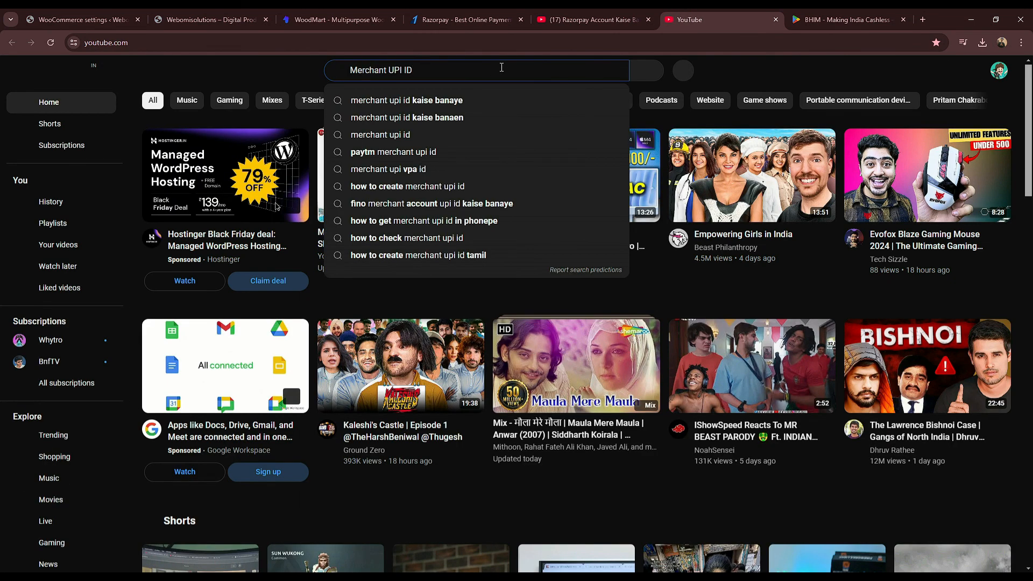
text(k)
key(Down)
key(Return)
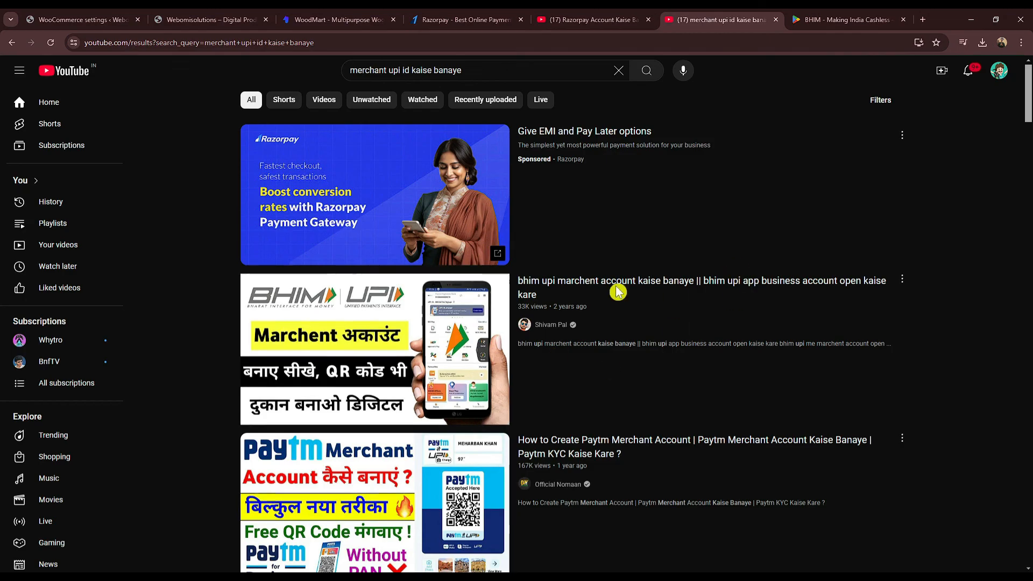
scroll(682, 272, down, 3)
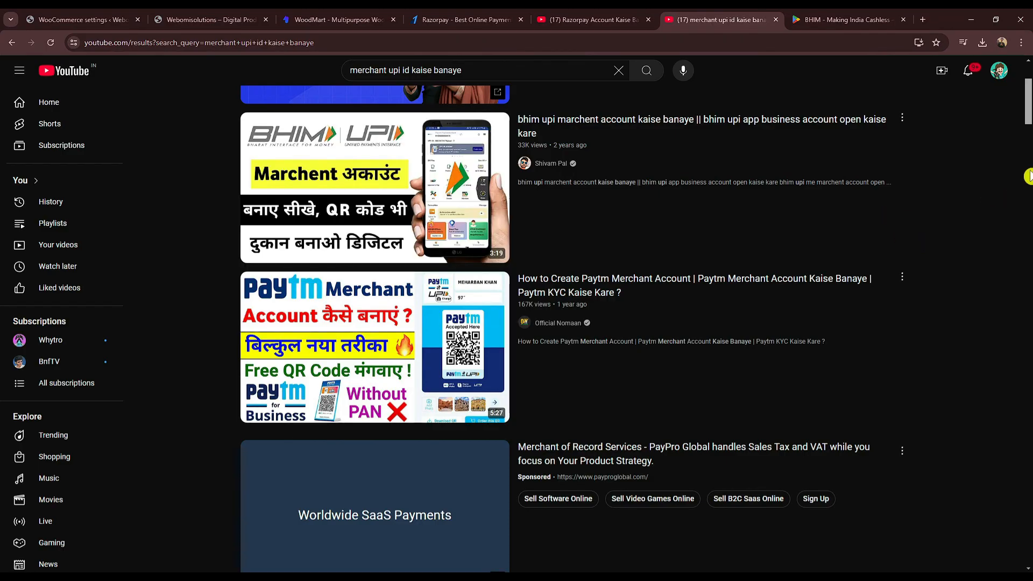
scroll(1001, 212, up, 2)
click(205, 19)
Step: Reload the Webomi store homepage, add Rank Math Pro to the cart and go to checkout
click(73, 15)
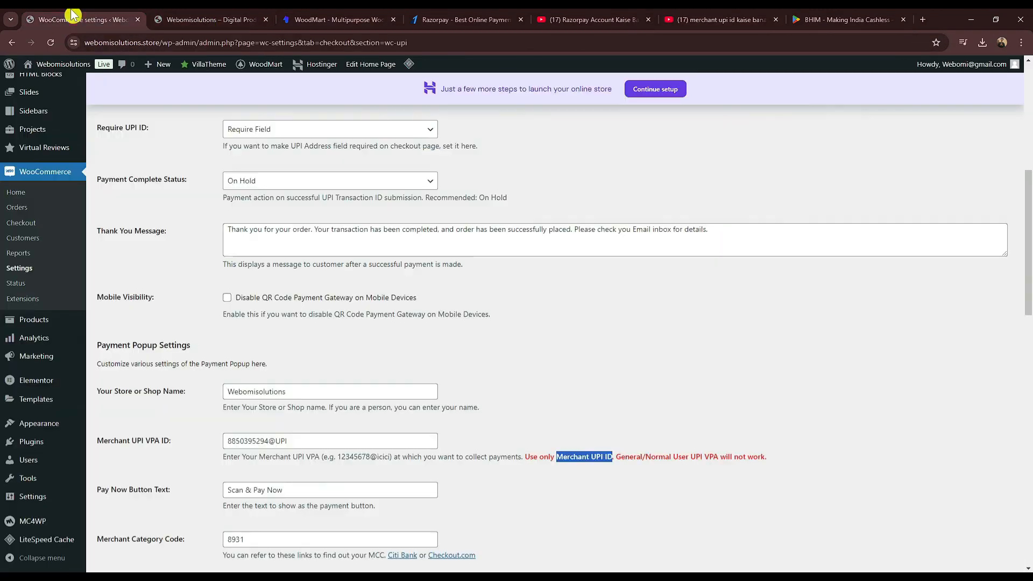
scroll(414, 302, up, 8)
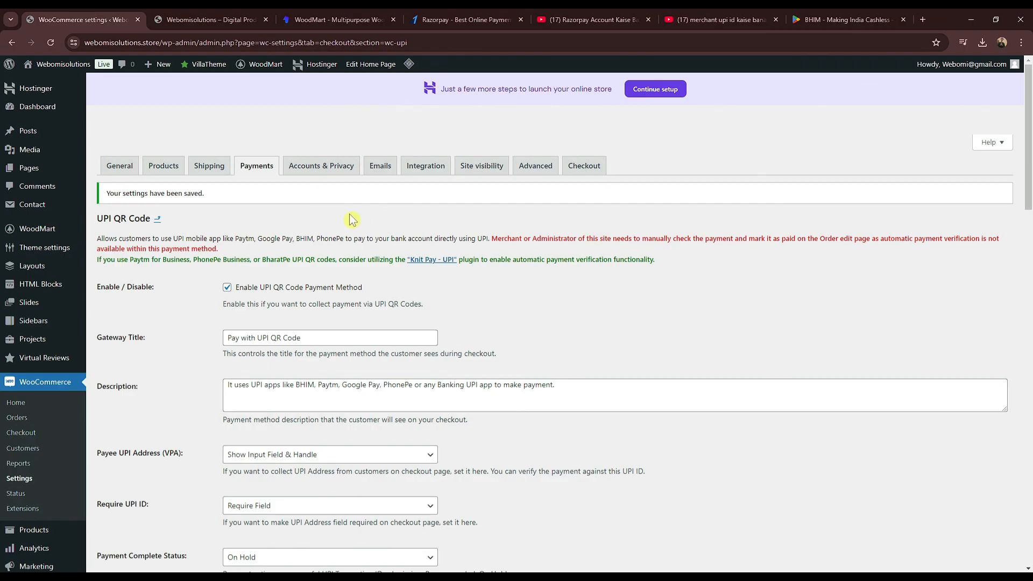
click(205, 19)
click(53, 66)
scroll(263, 258, down, 8)
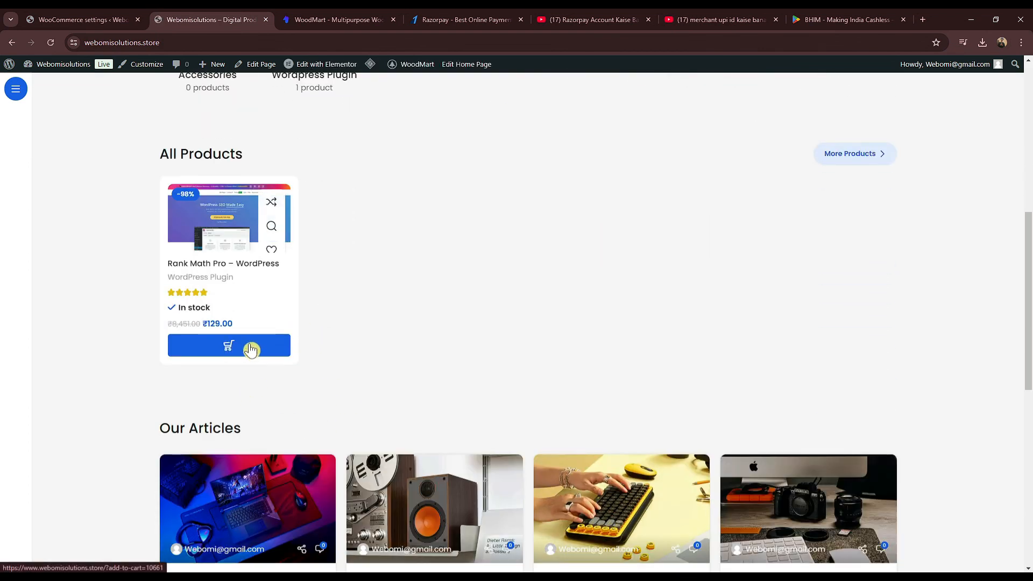
click(255, 351)
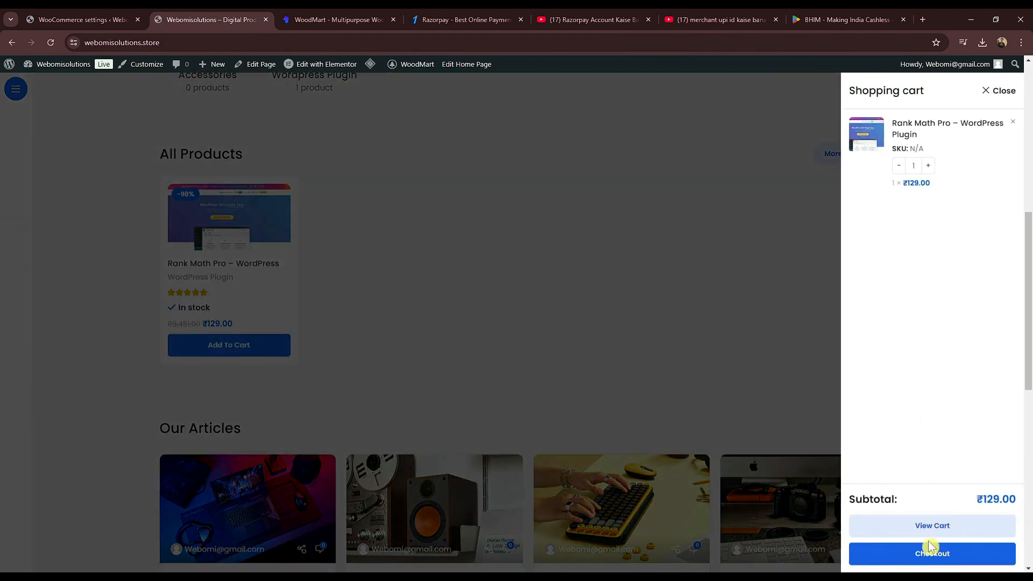
click(941, 554)
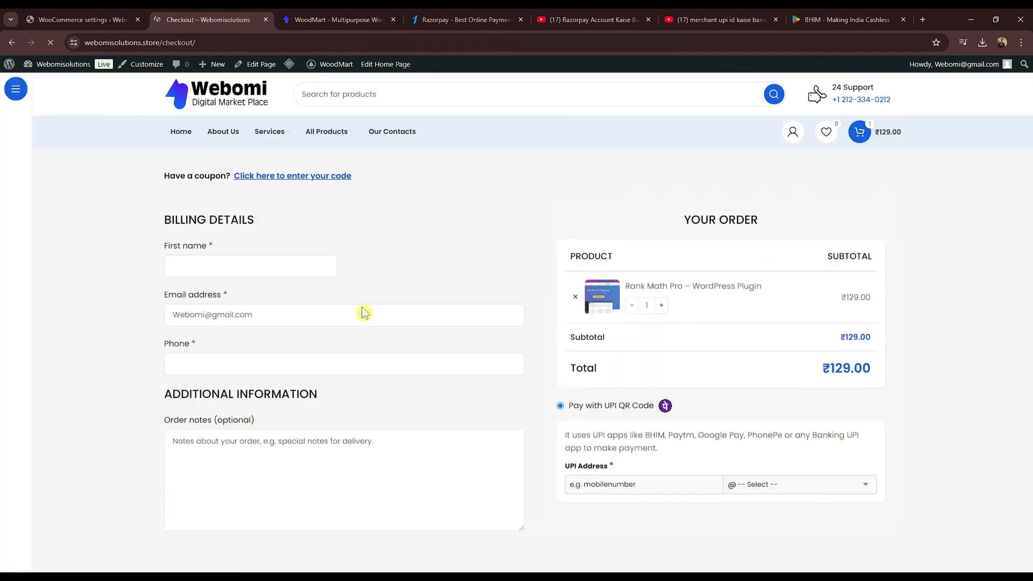
scroll(362, 311, down, 2)
click(231, 161)
Step: Fill in the checkout first name, e-mail address and phone number
click(231, 161)
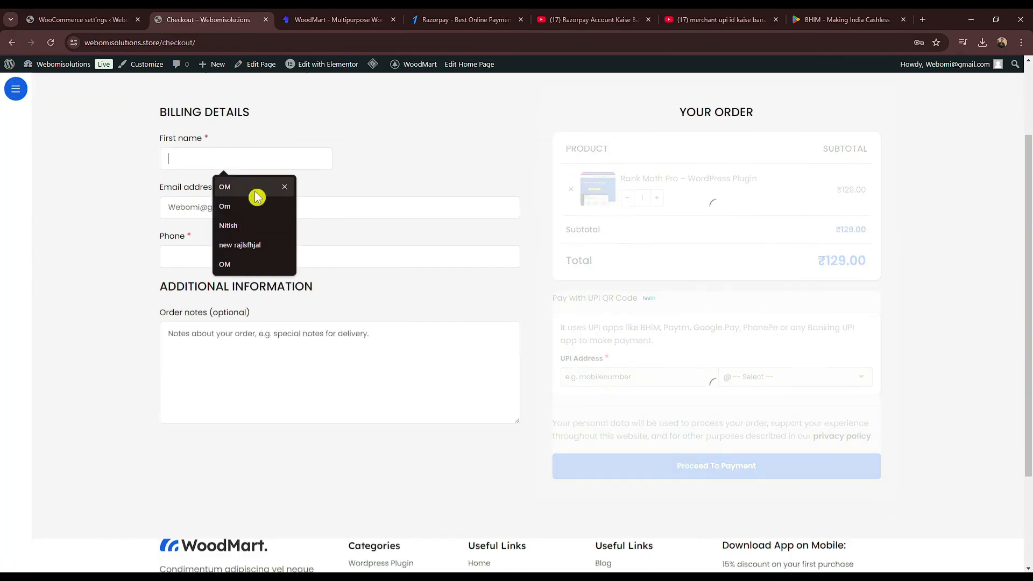
click(222, 158)
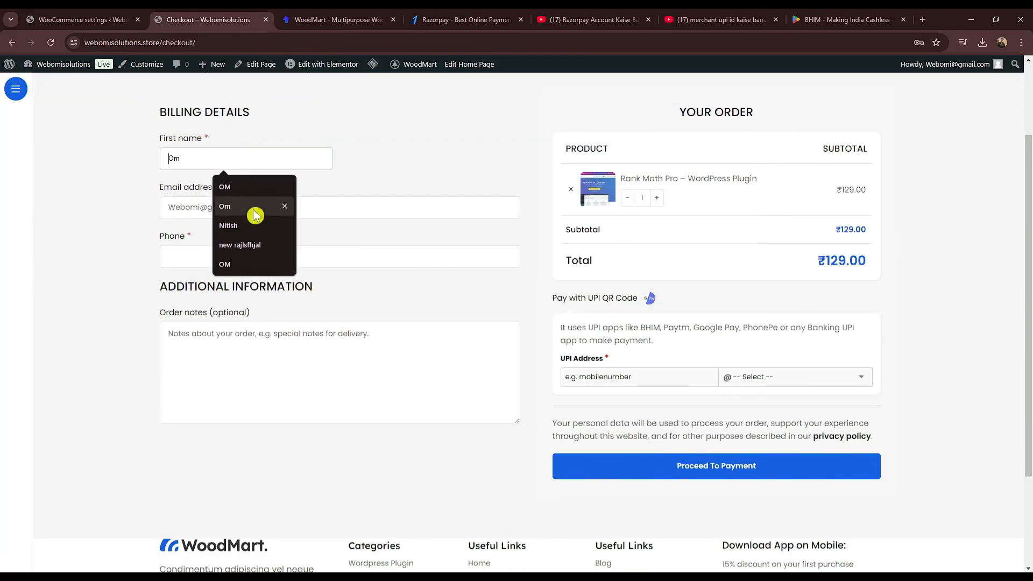
click(236, 200)
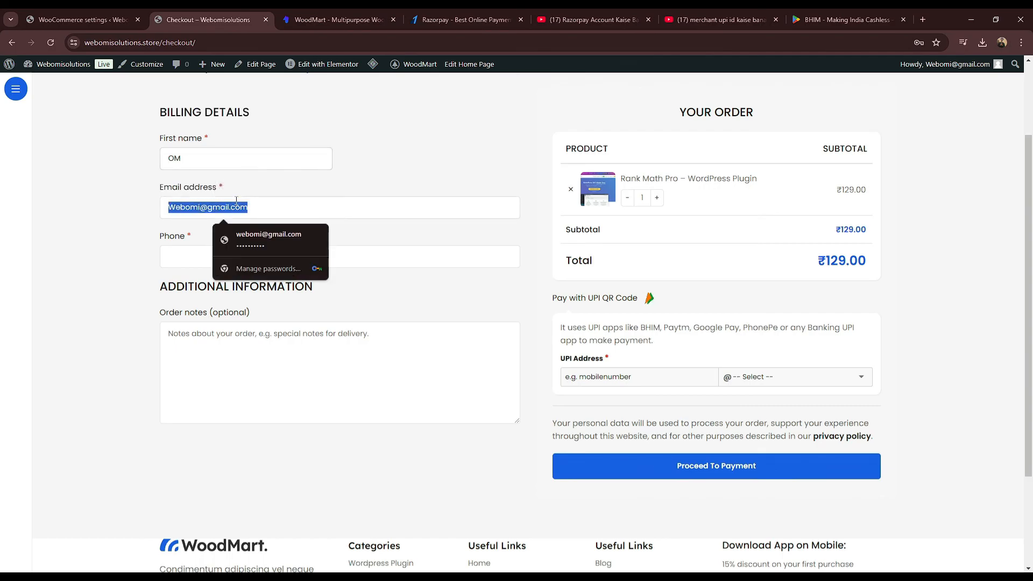
key(BackSpace)
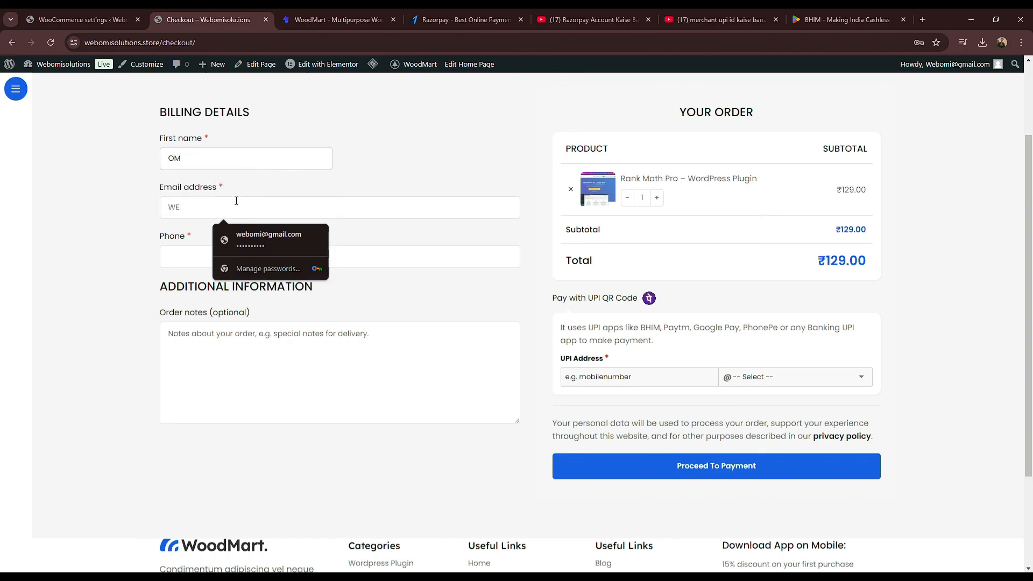
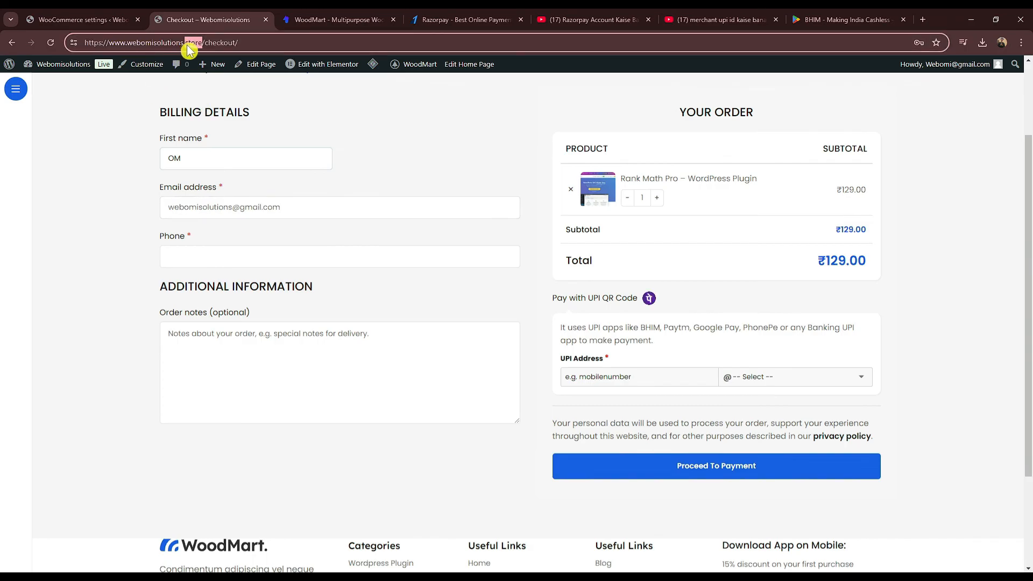
click(326, 16)
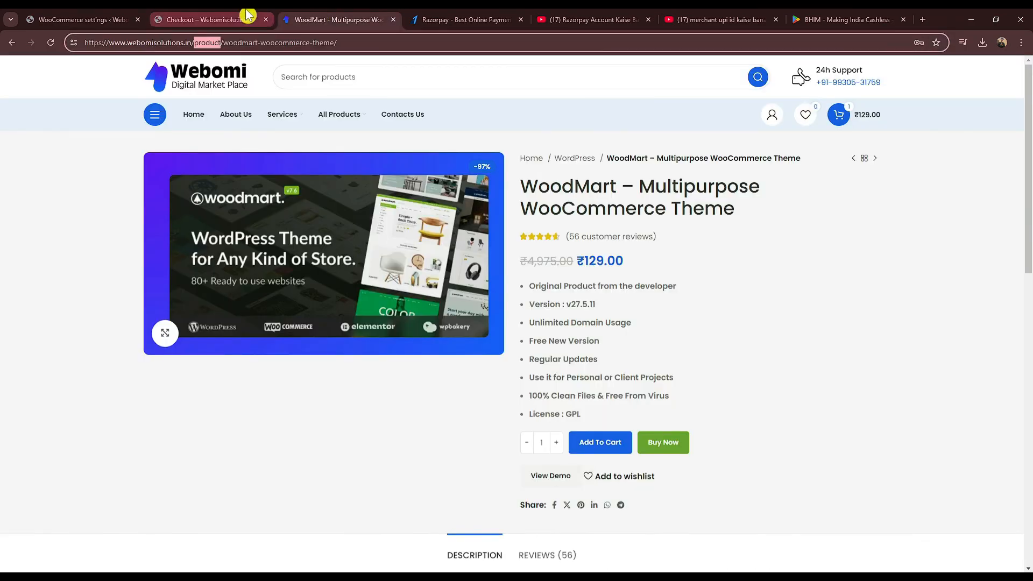
click(248, 16)
click(265, 252)
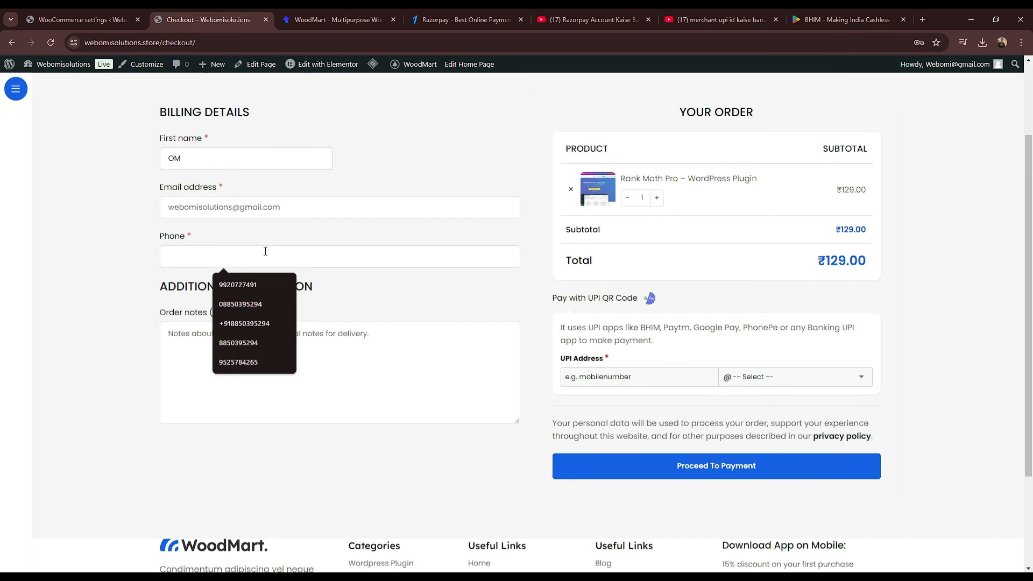
click(245, 288)
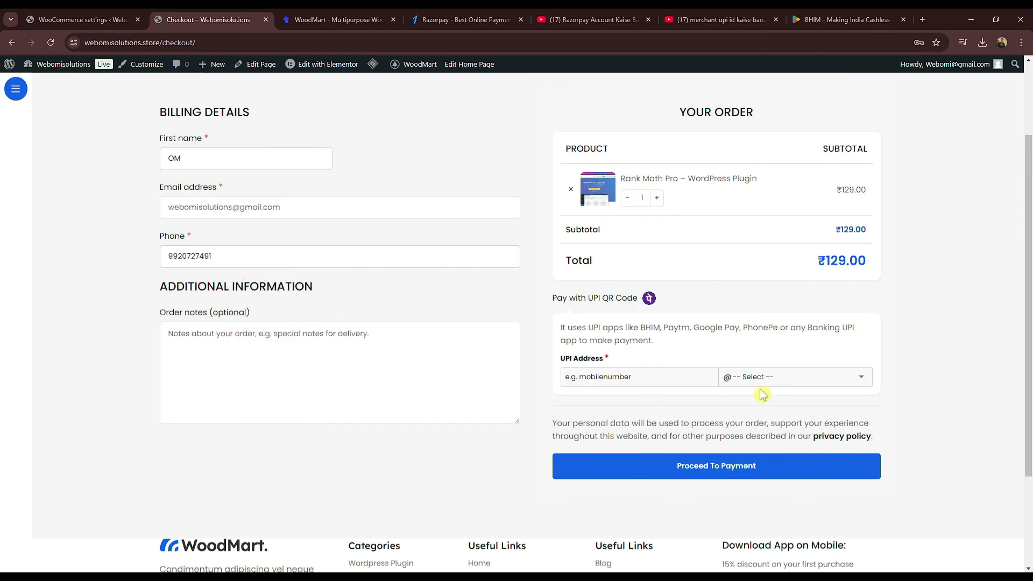
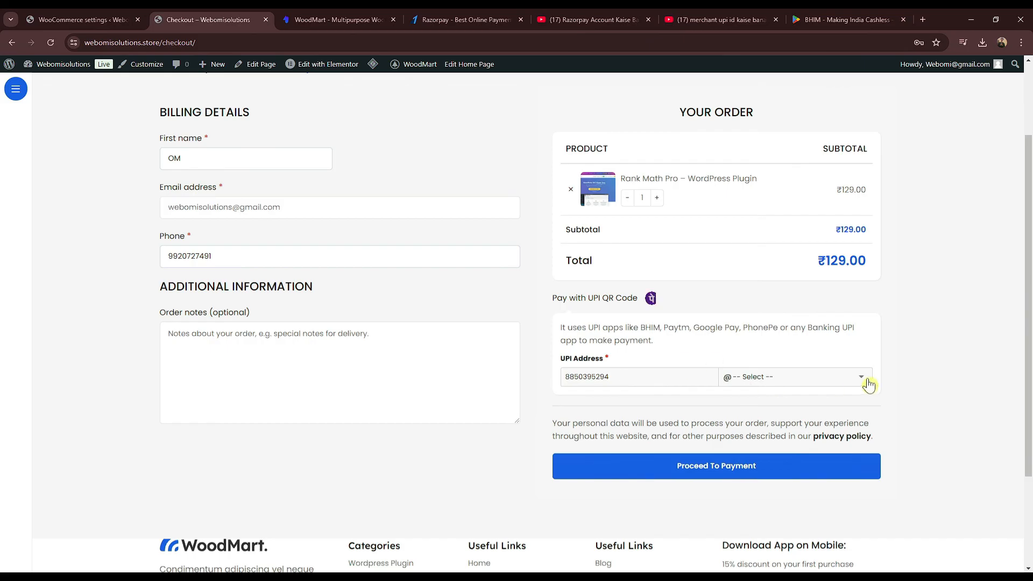
click(813, 373)
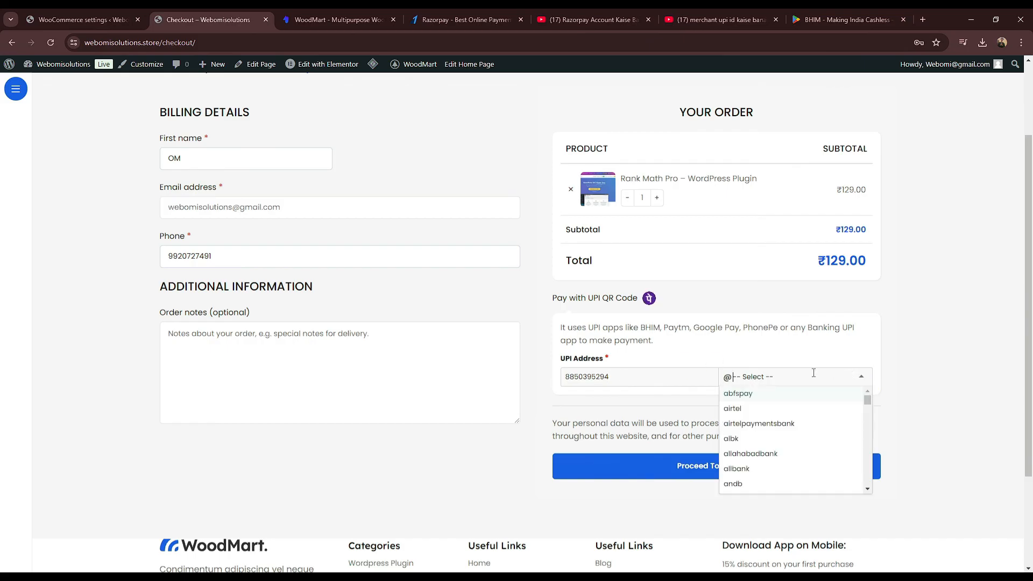
text(okd)
key(BackSpace)
text(s)
click(775, 389)
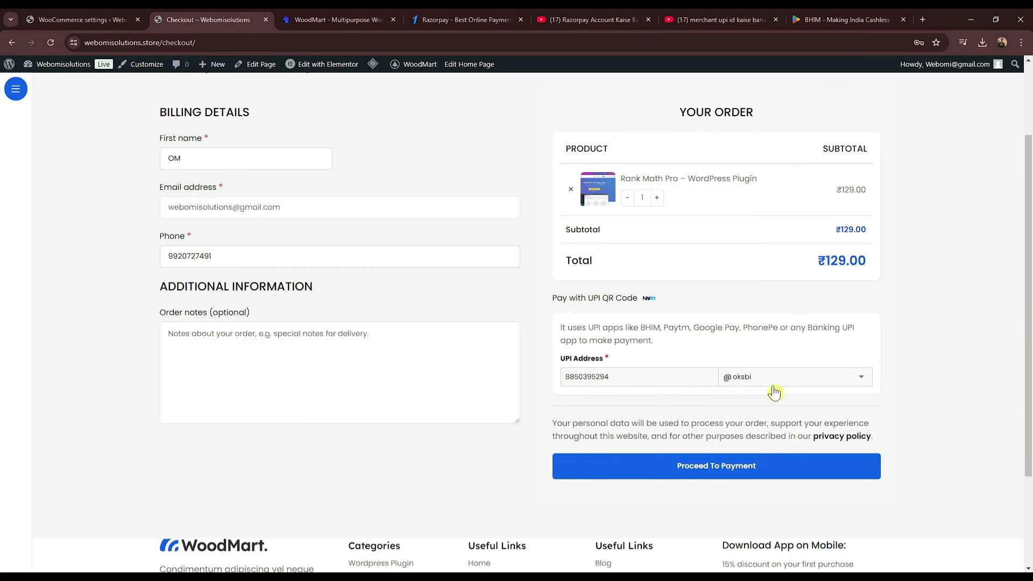
click(680, 470)
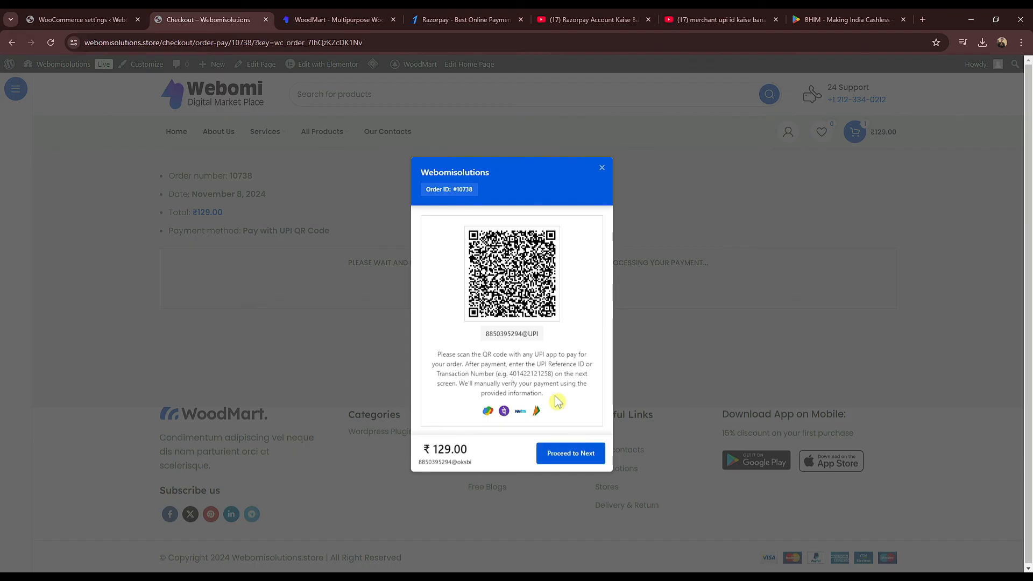
Step: Proceed to the payment proof form and autofill the 12-digit transaction reference
click(568, 452)
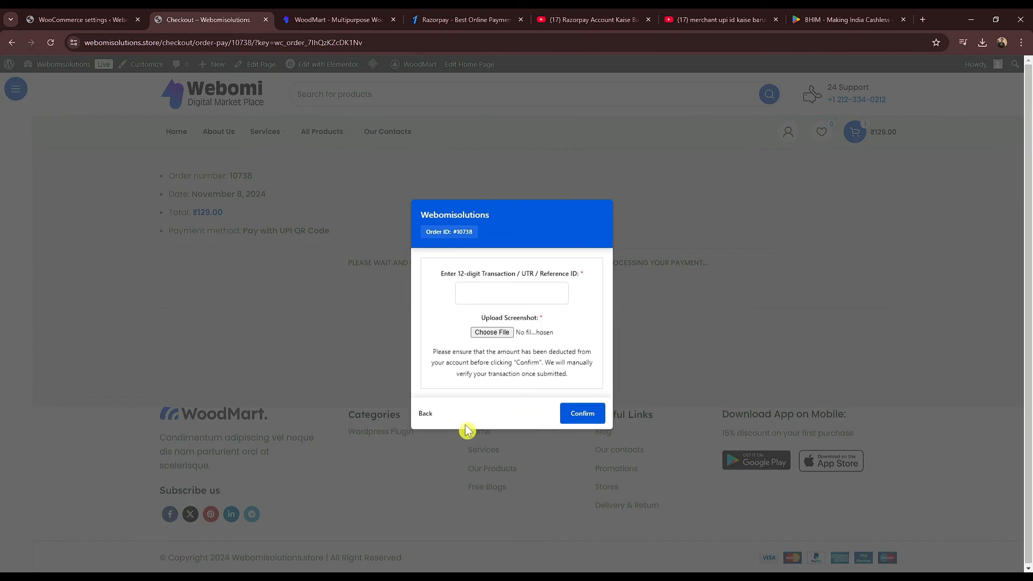
click(518, 291)
click(530, 323)
drag(458, 274, 495, 275)
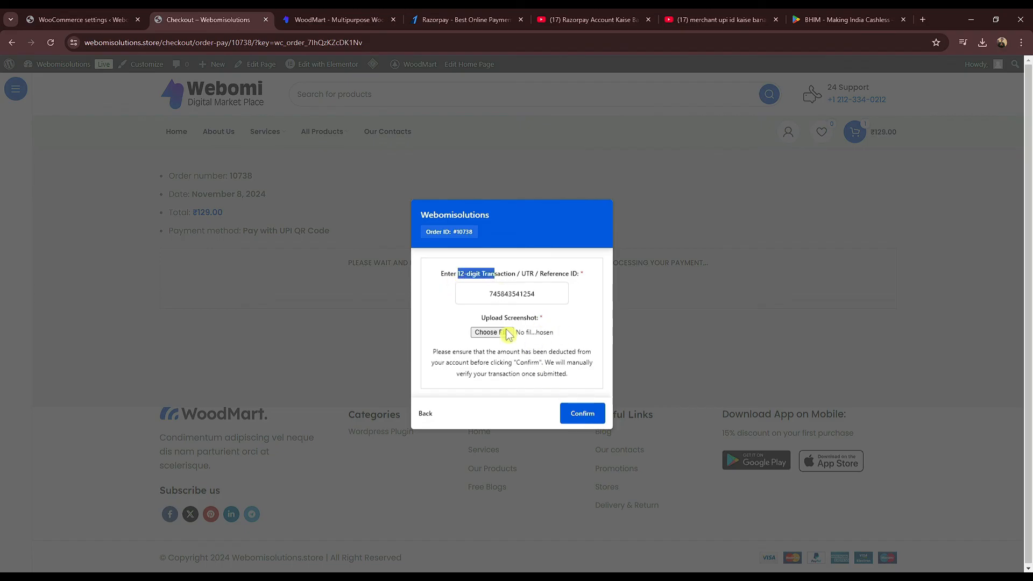
Step: Attach rankmath.jpg as the payment screenshot and confirm to place the order
click(492, 332)
click(662, 319)
click(702, 315)
click(950, 481)
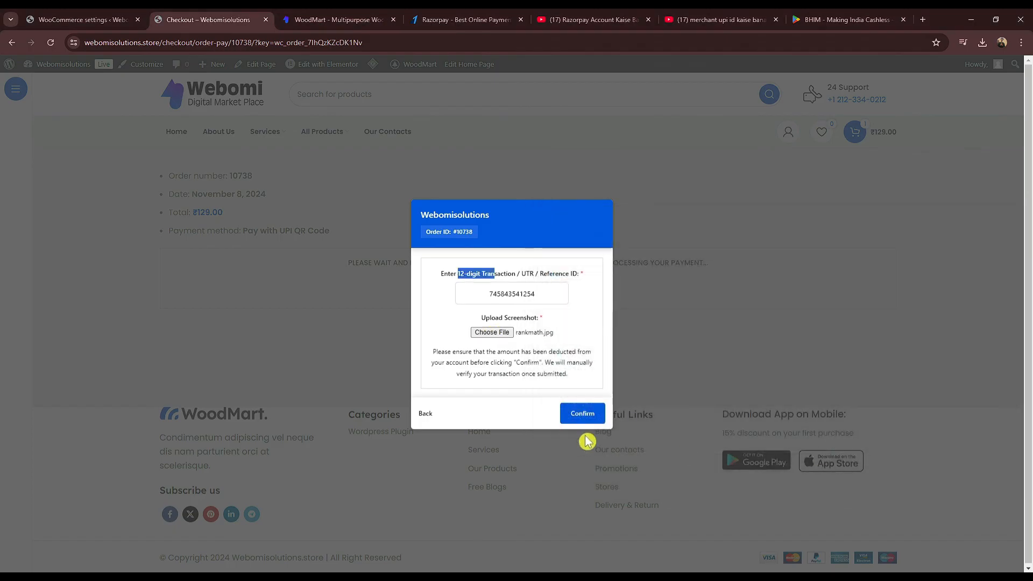
click(595, 417)
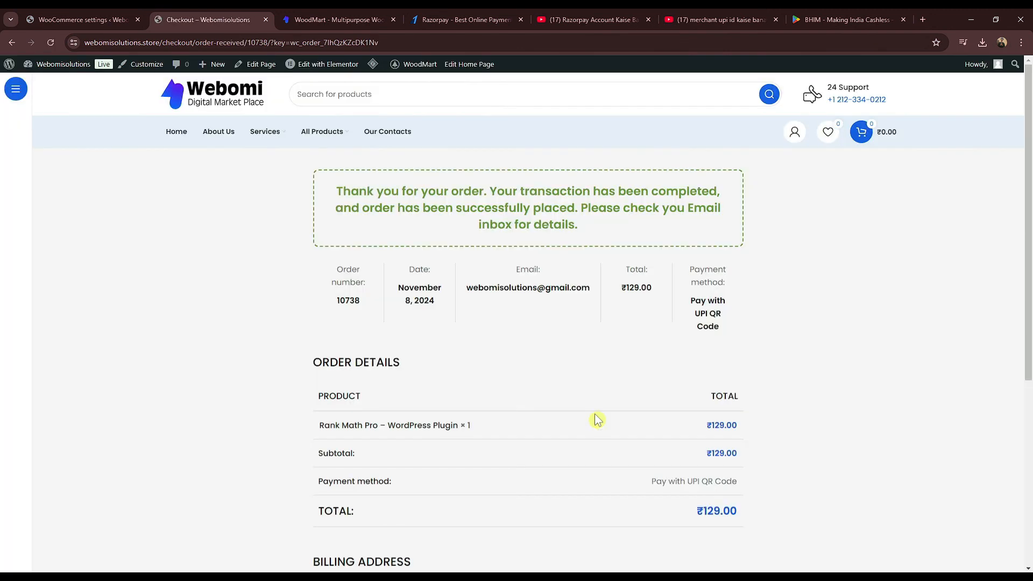
scroll(598, 420, down, 5)
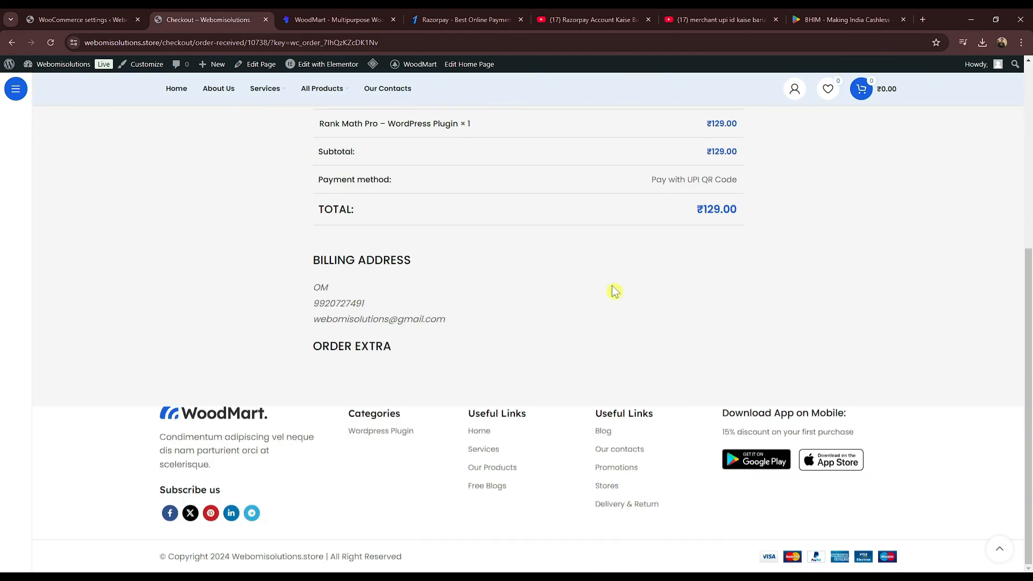
scroll(617, 366, up, 4)
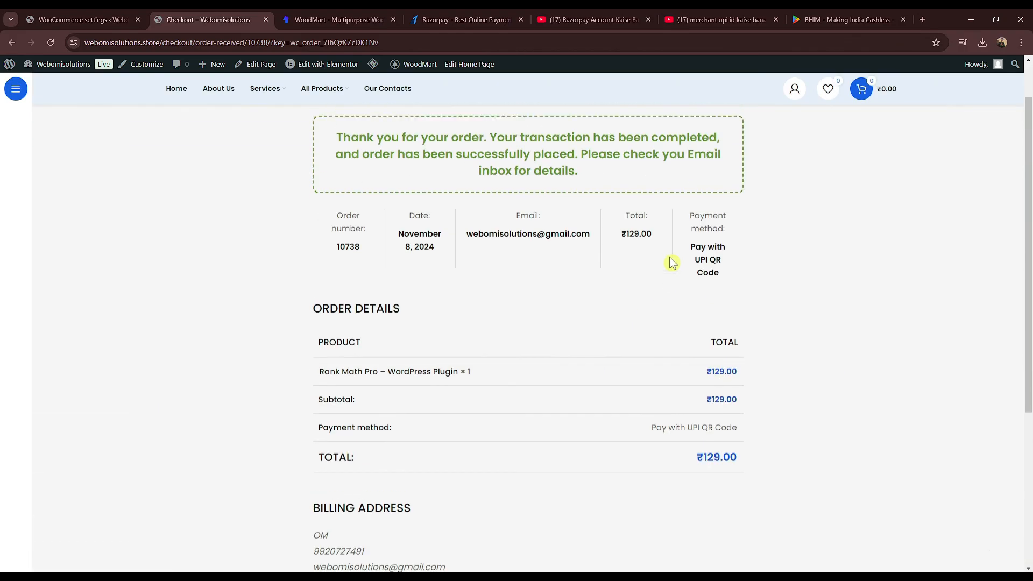
scroll(672, 263, down, 1)
scroll(672, 262, up, 3)
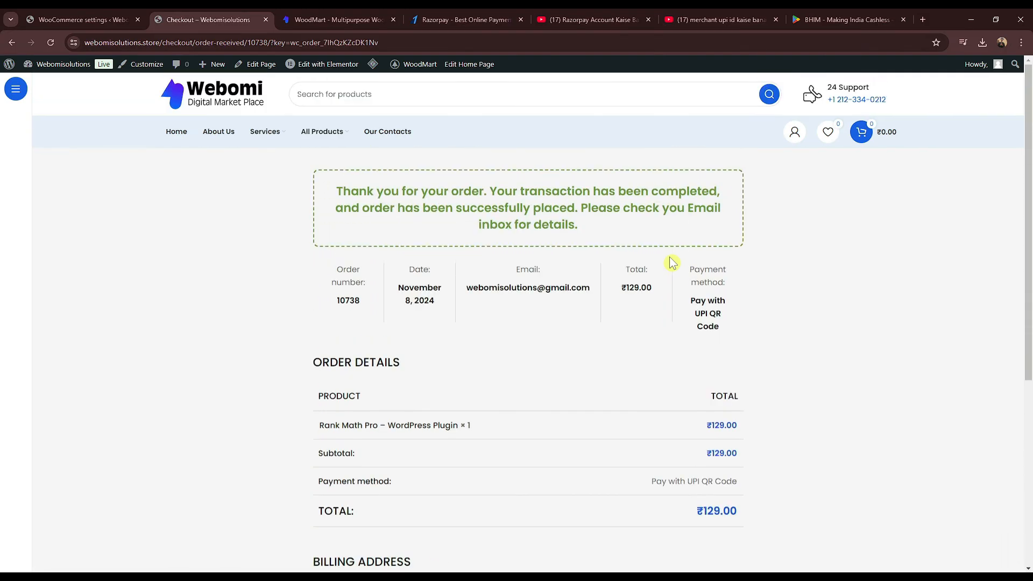
scroll(672, 263, down, 3)
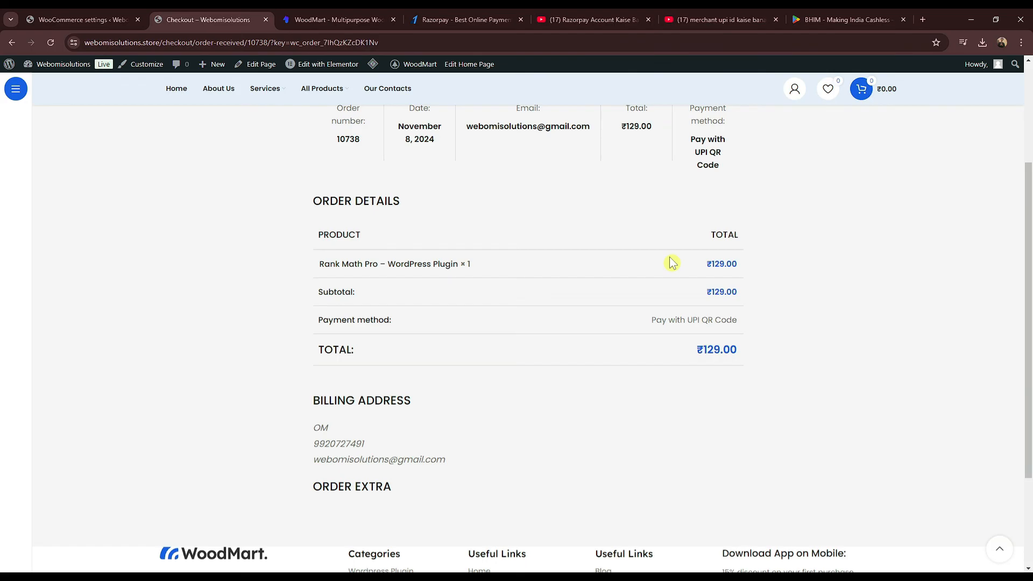
scroll(655, 361, up, 2)
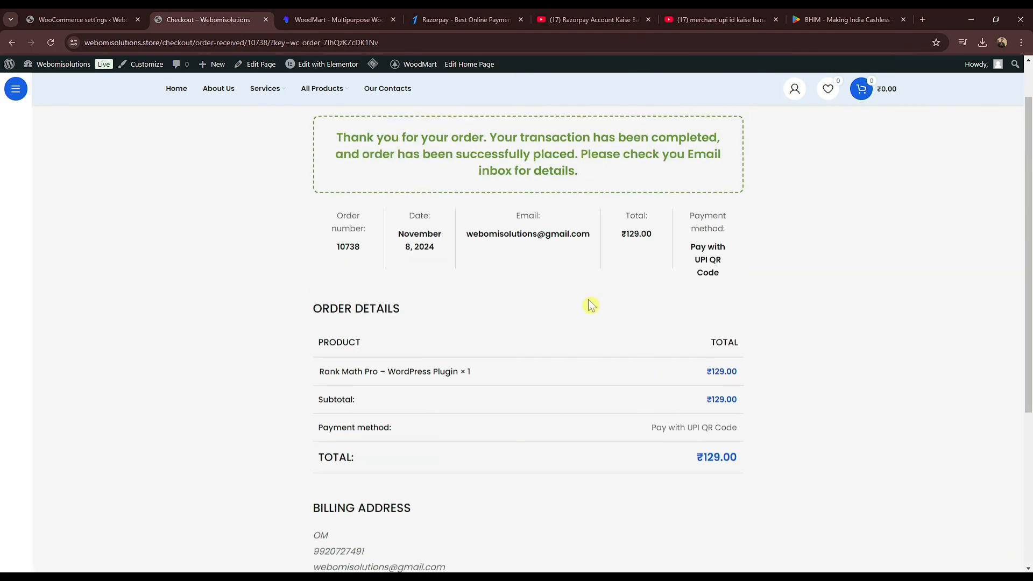
Step: Open the Rank Math Pro test order from WooCommerce > Orders in the admin
click(123, 22)
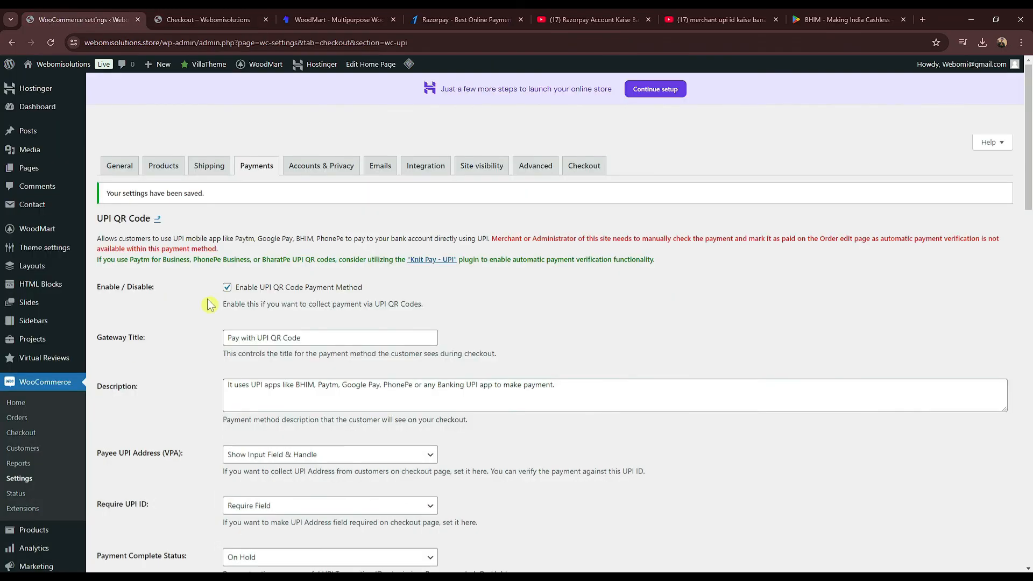
scroll(143, 393, down, 2)
click(51, 257)
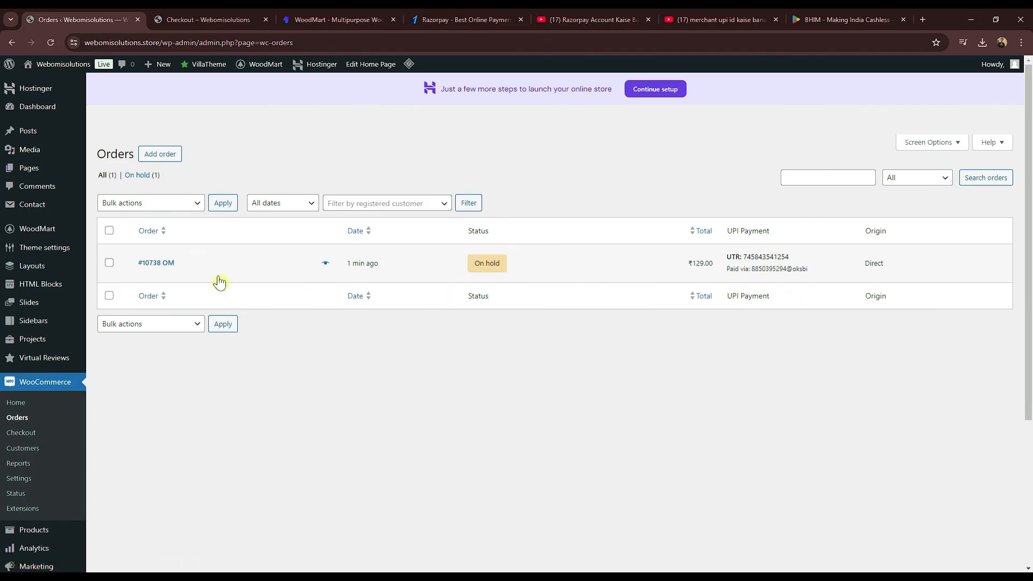
click(165, 263)
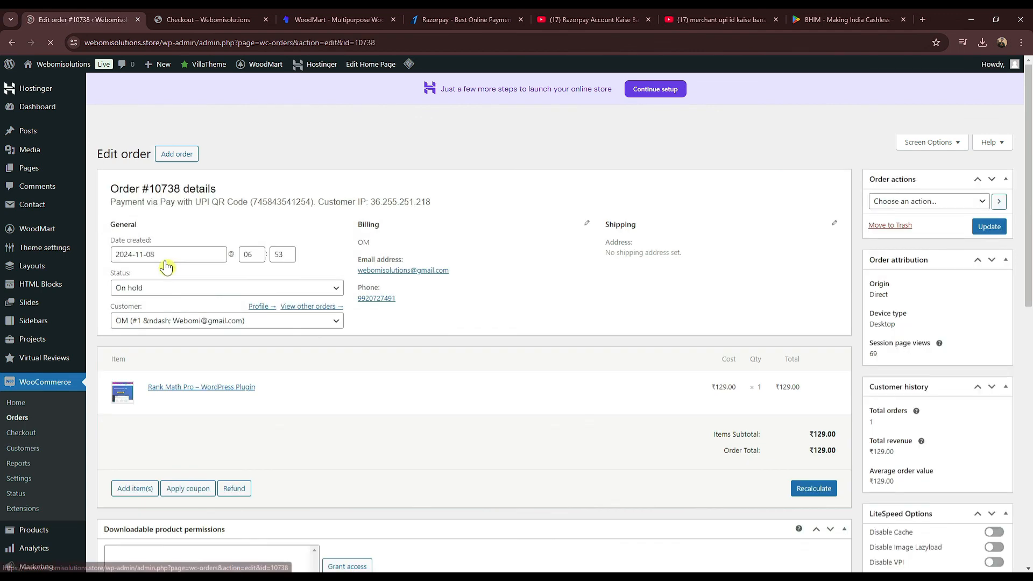
Step: Change order 10738's status from On hold to Completed, save it, and return to the confirmation
click(142, 295)
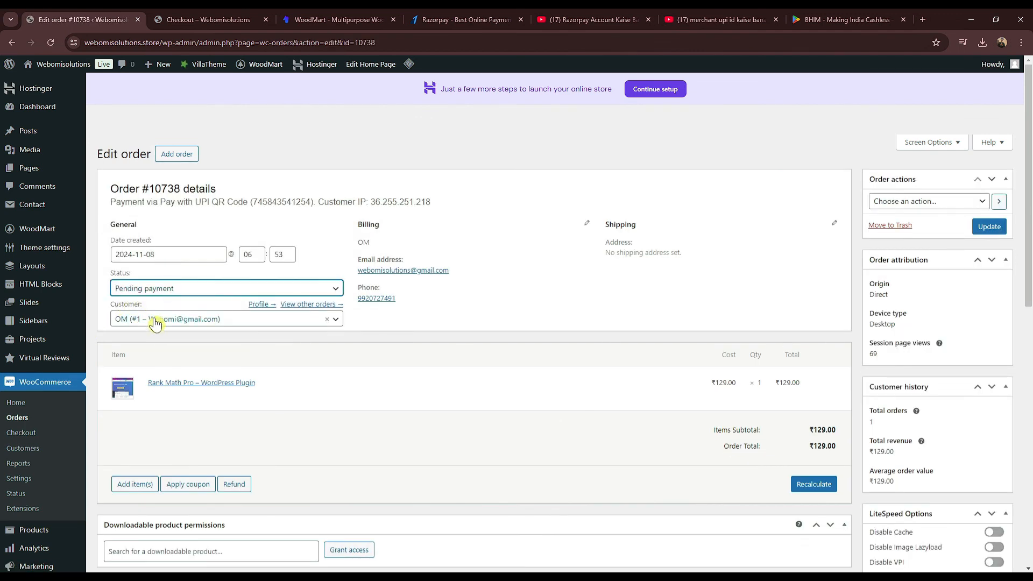
click(156, 292)
click(162, 361)
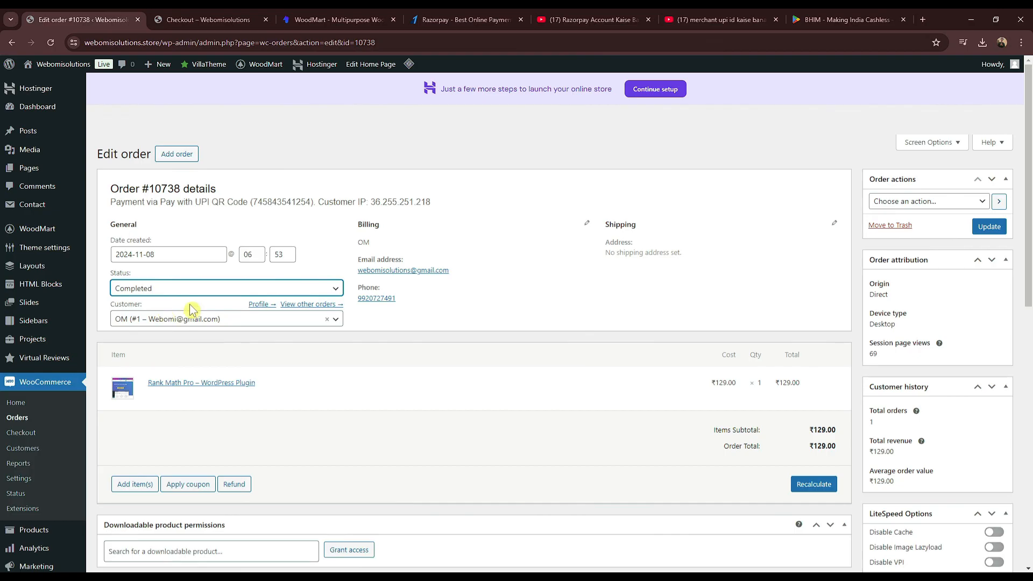
click(989, 227)
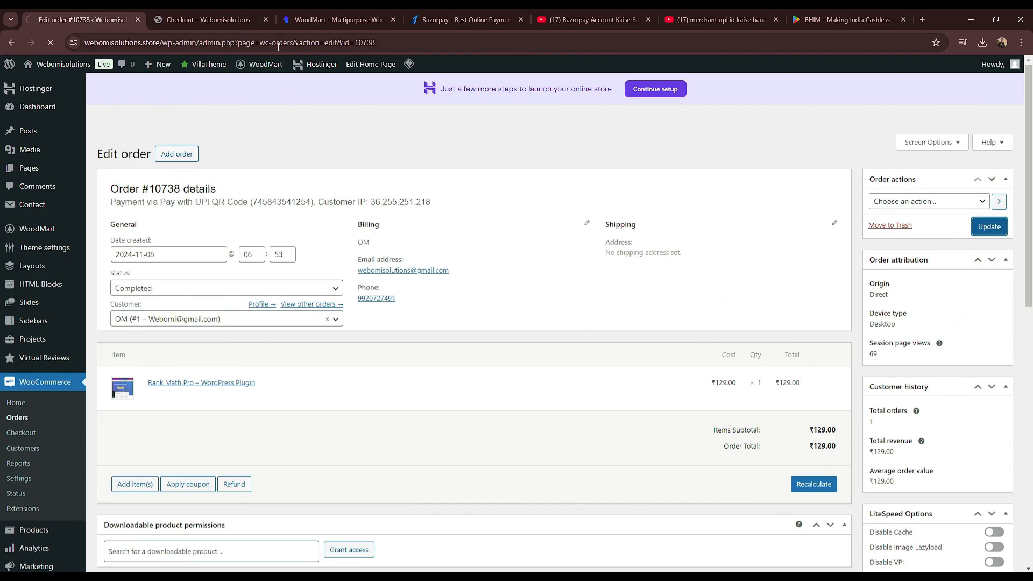
click(209, 19)
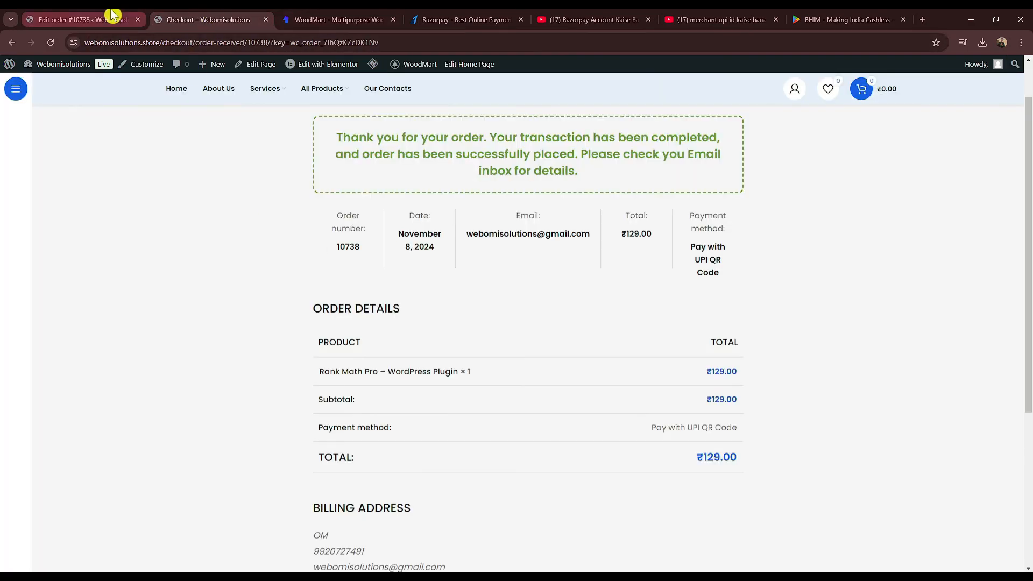
Step: Reload the order-received page for order 10738 to reveal the Rank Math Pro download
click(113, 15)
click(259, 17)
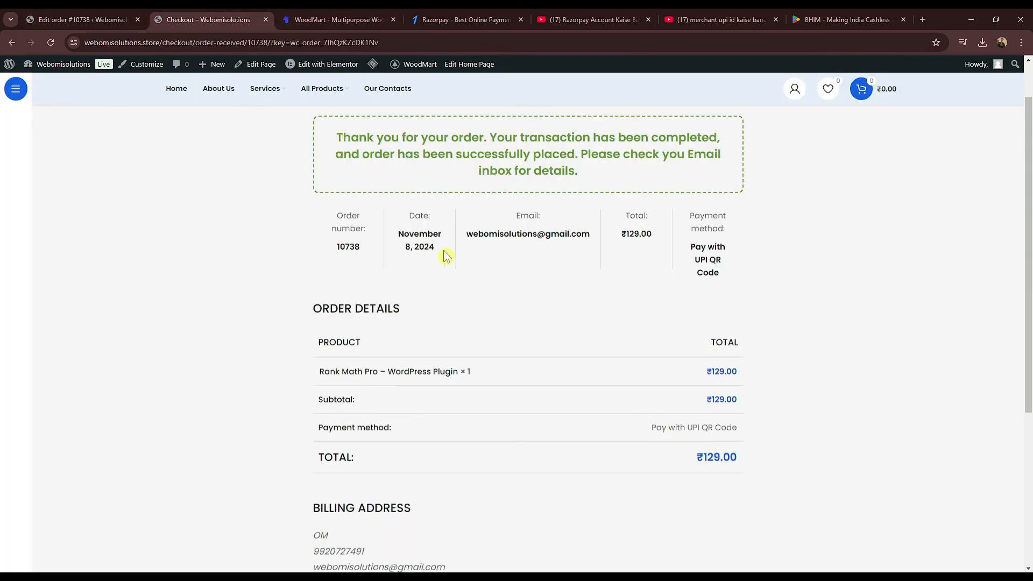
click(50, 43)
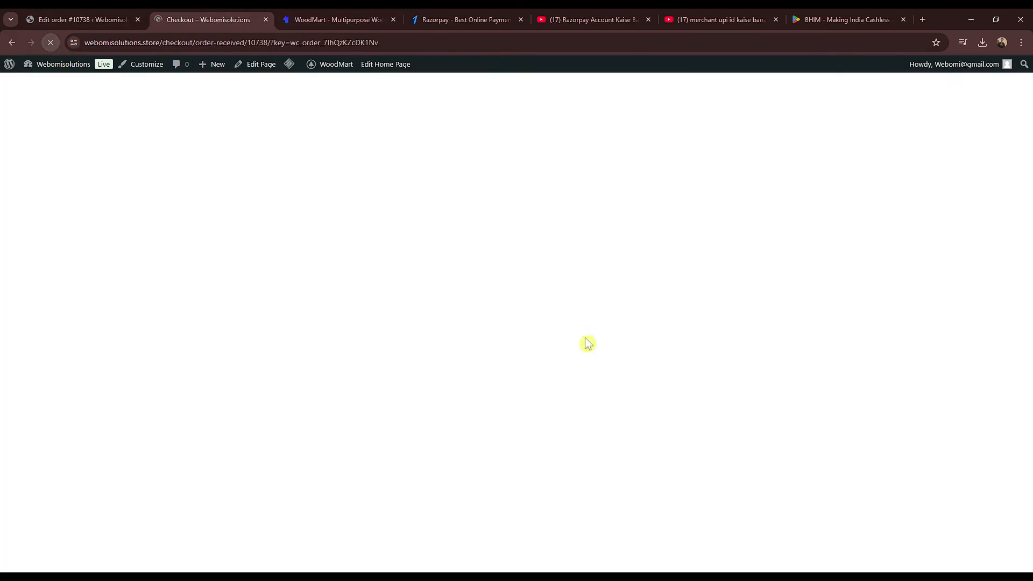
scroll(738, 316, down, 4)
scroll(729, 270, up, 2)
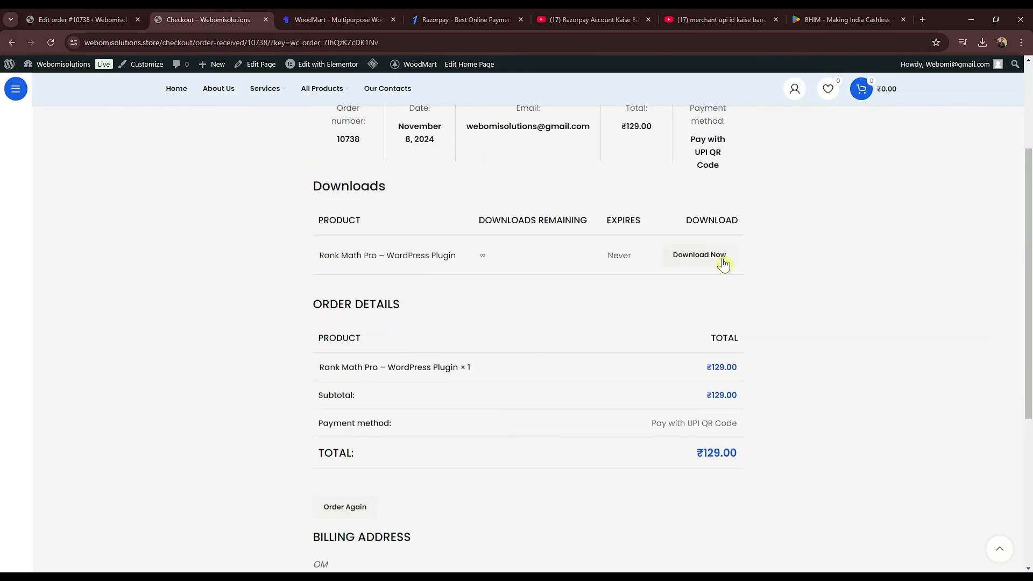
Step: Start the Rank Math Pro download, then cancel the zip in Chrome's downloads list
click(693, 256)
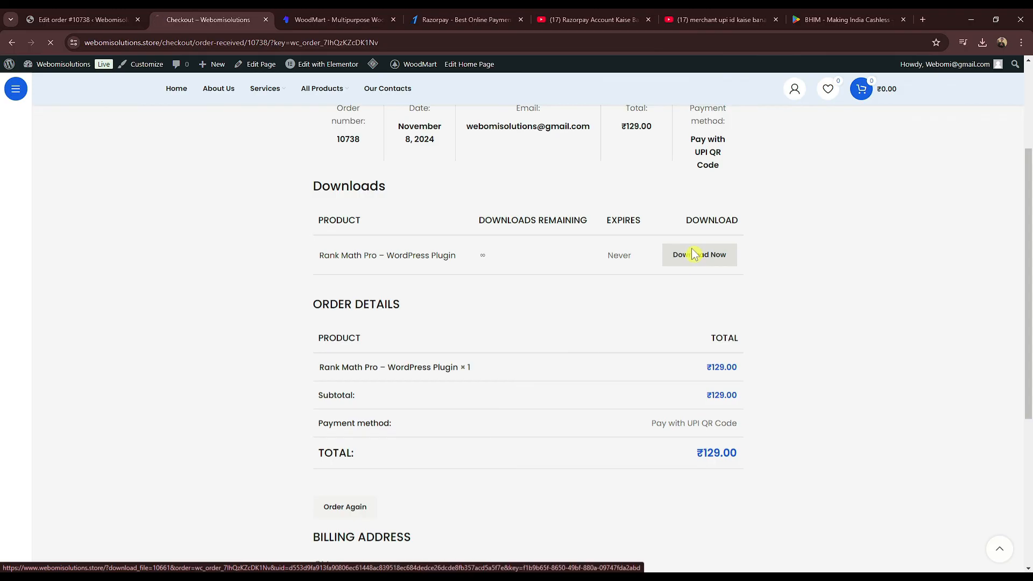
click(983, 43)
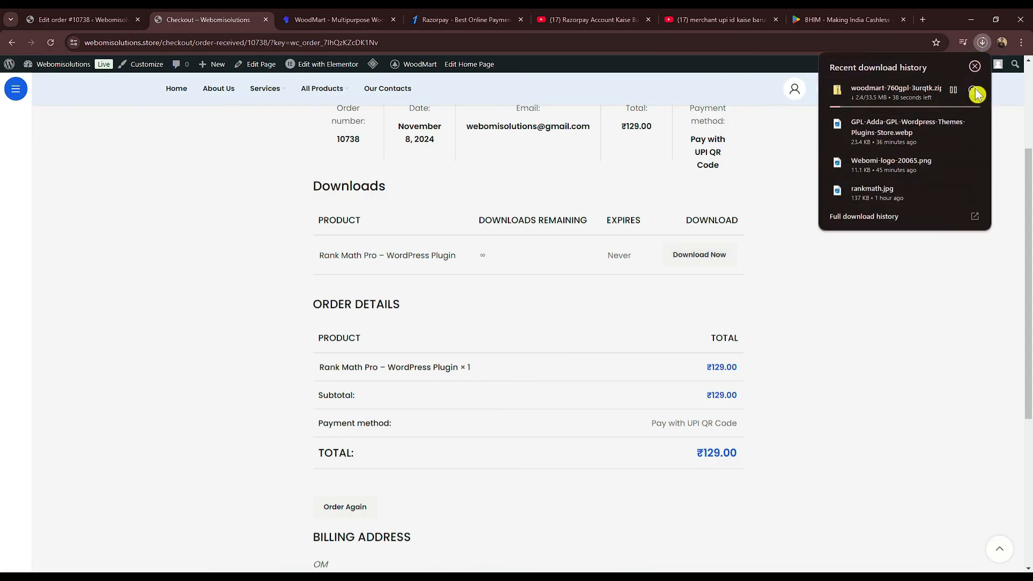
click(974, 90)
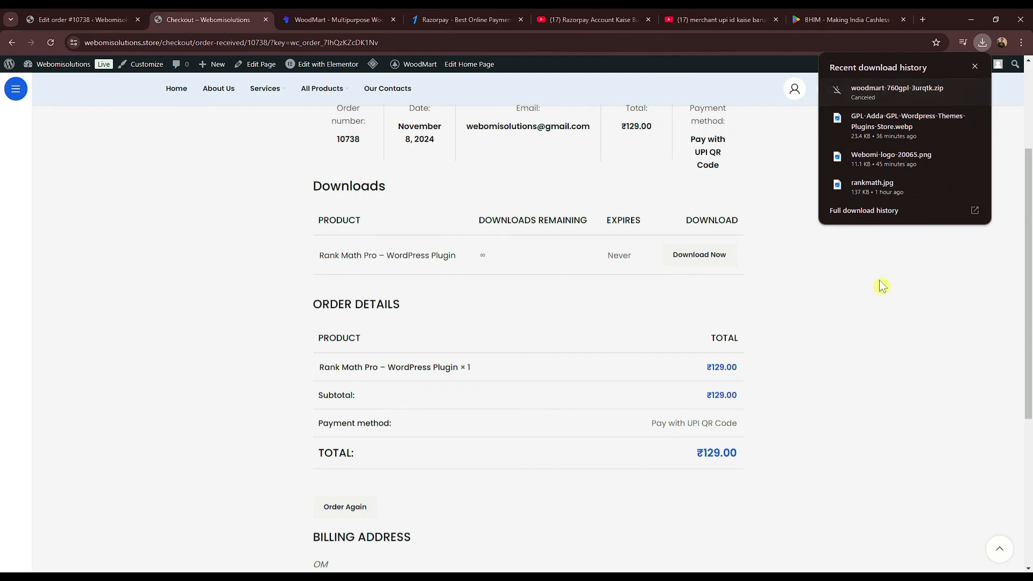
click(806, 338)
scroll(449, 325, down, 1)
scroll(449, 325, down, 4)
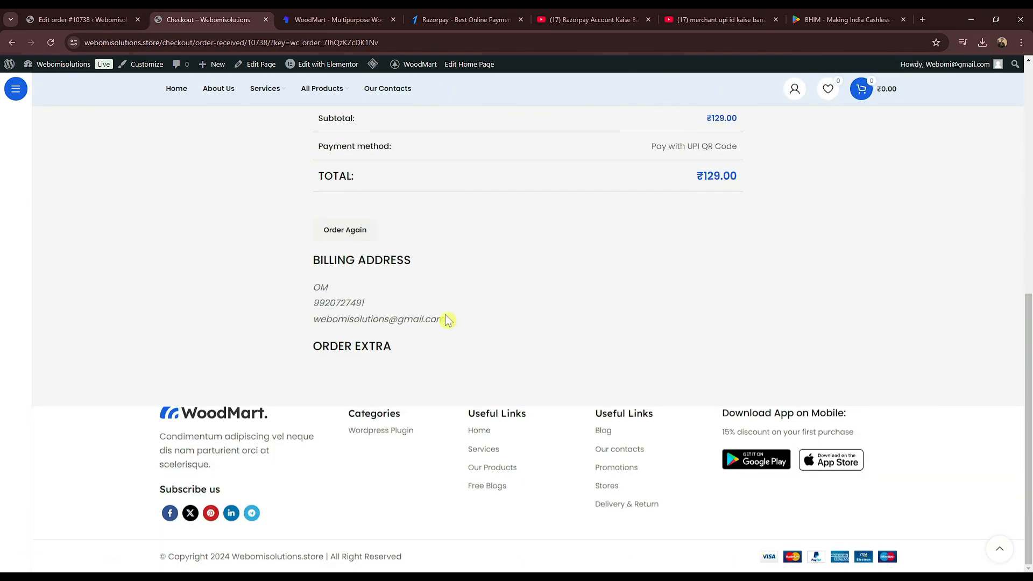
scroll(449, 321, up, 10)
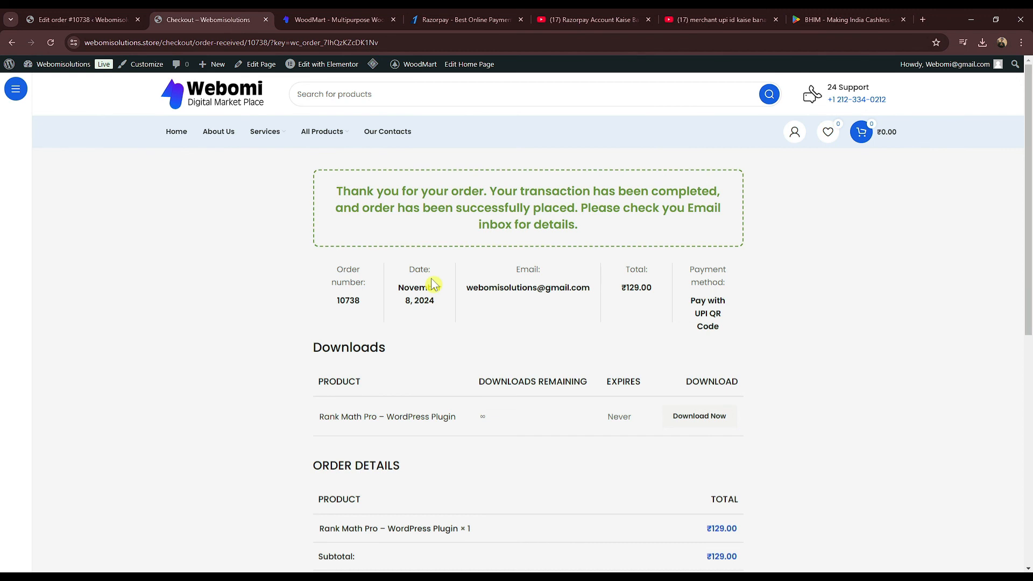
Step: Open the Rank Math Pro product page from the order confirmation
drag(458, 419, 343, 422)
click(344, 422)
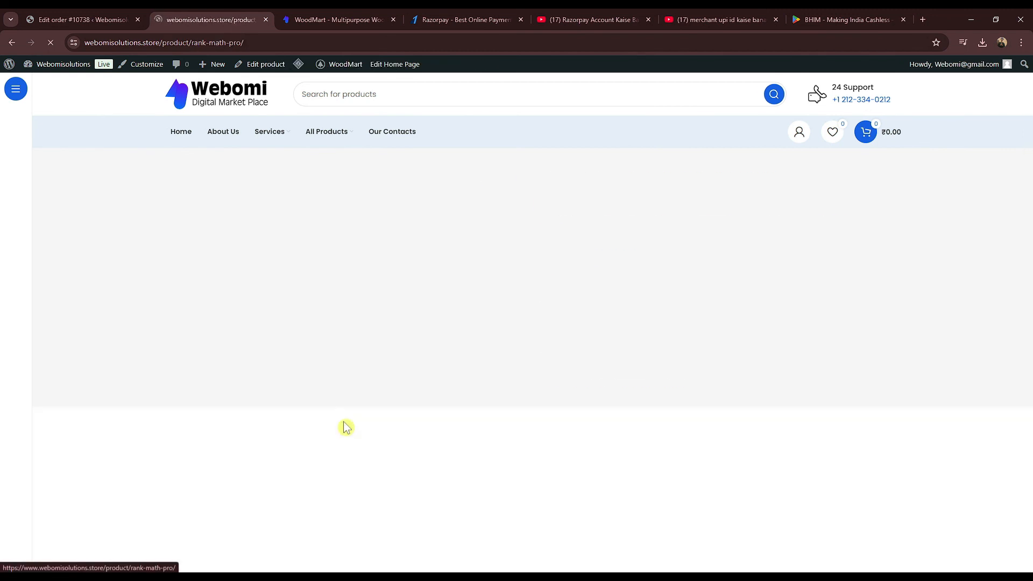
scroll(686, 286, down, 4)
scroll(443, 391, up, 3)
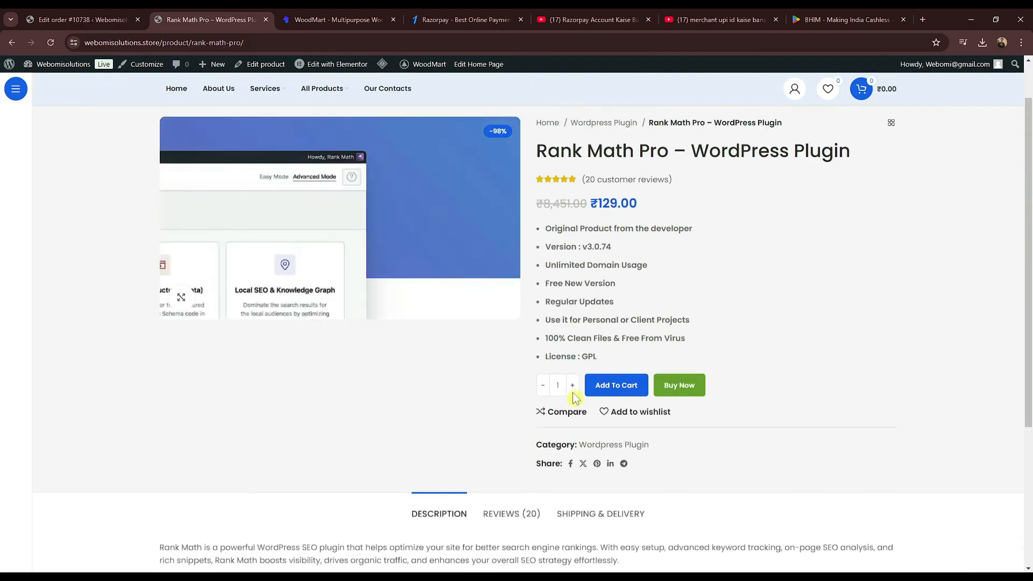
scroll(749, 418, down, 3)
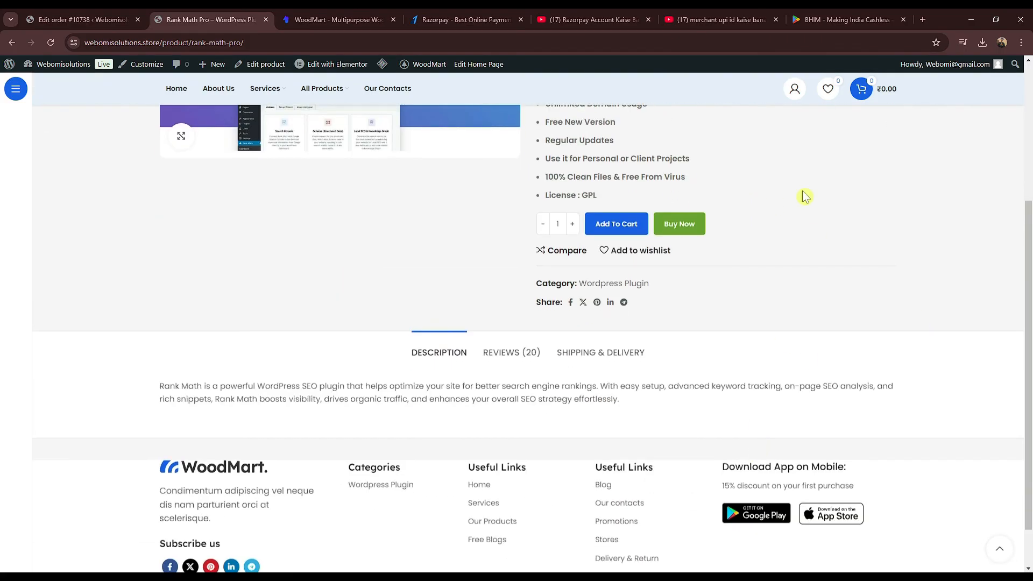
Step: Browse the product's shipping, reviews and description sections, then return to the Home page
click(603, 353)
click(503, 354)
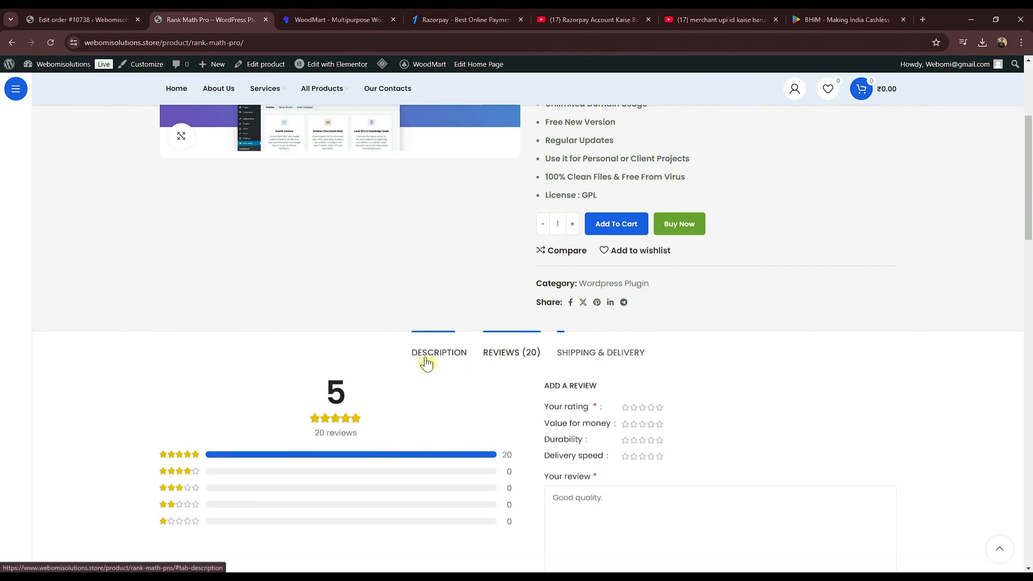
click(441, 355)
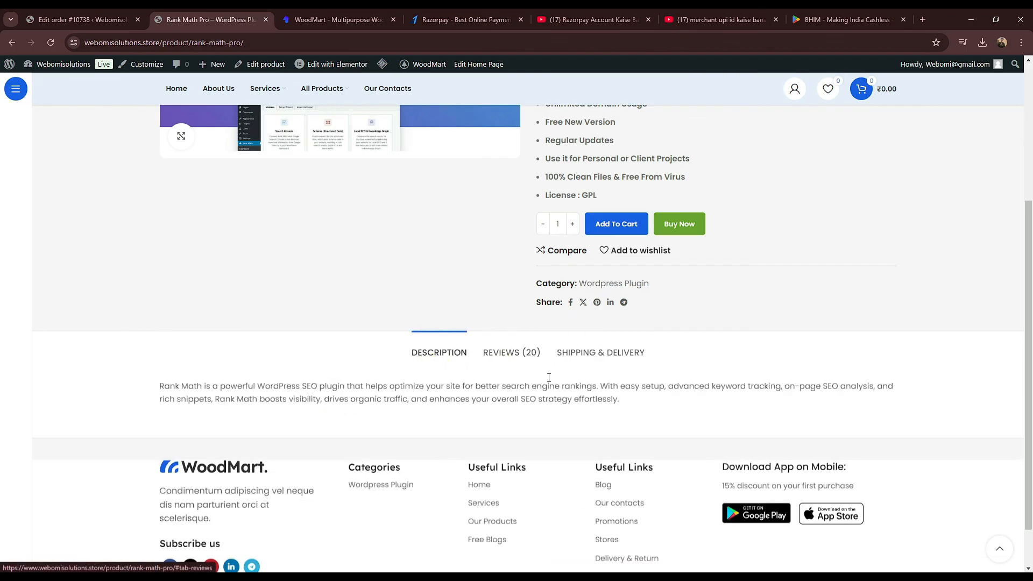
click(500, 356)
scroll(571, 386, up, 4)
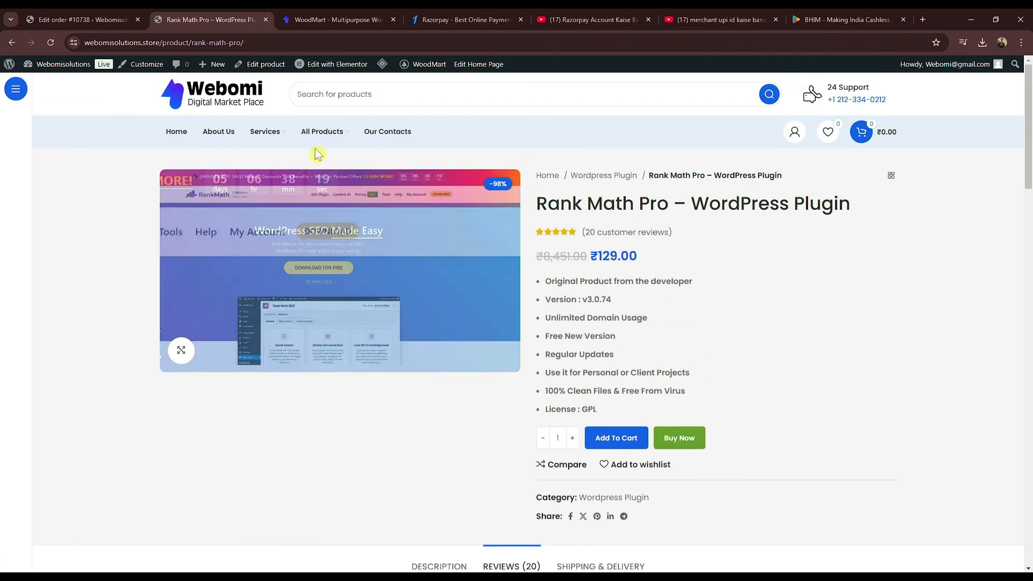
click(173, 125)
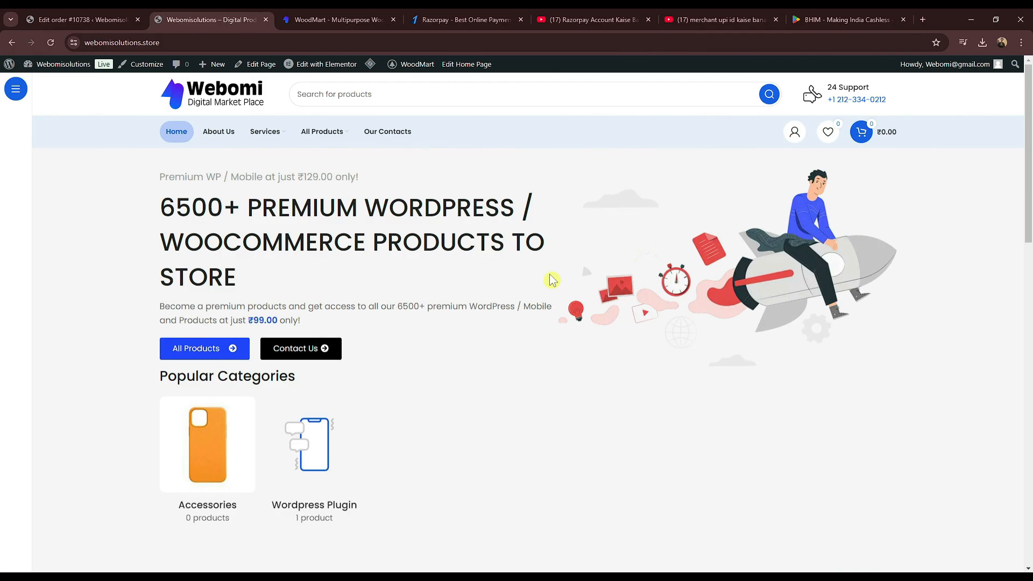
Step: Load the webomisolutions.in homepage in the WoodMart tab and scroll through its sections to the footer
click(345, 19)
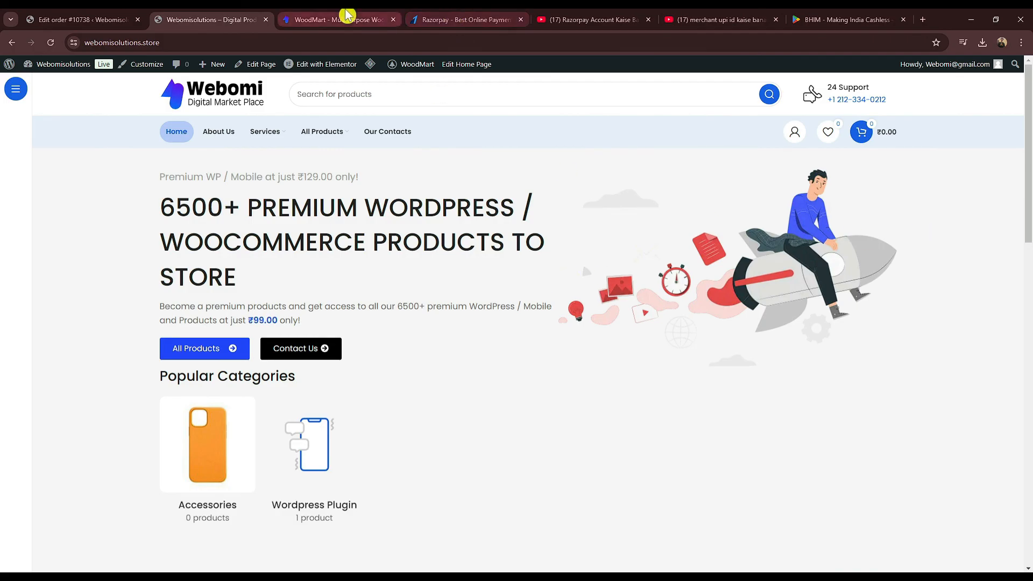
key(Return)
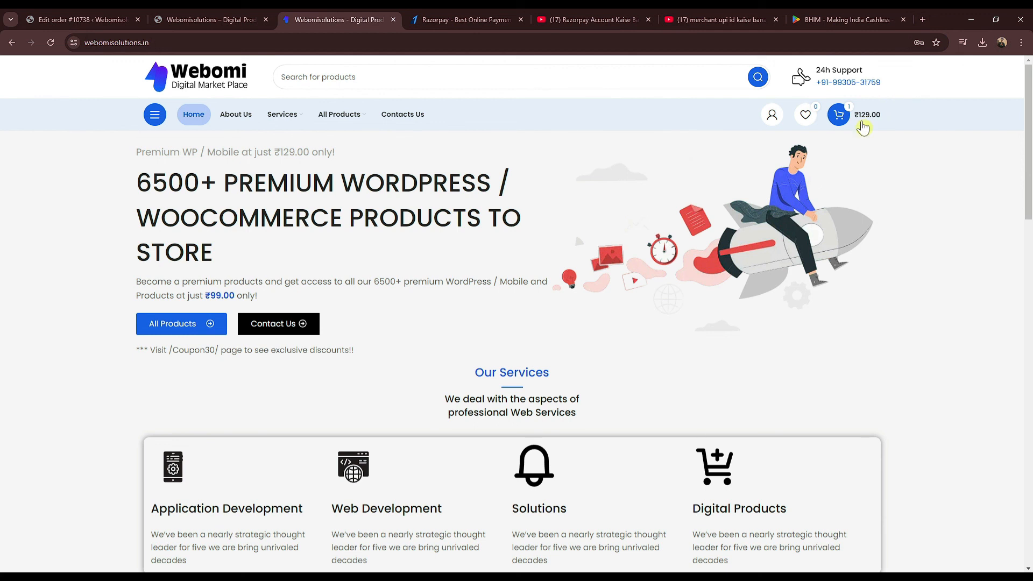
scroll(511, 291, down, 2)
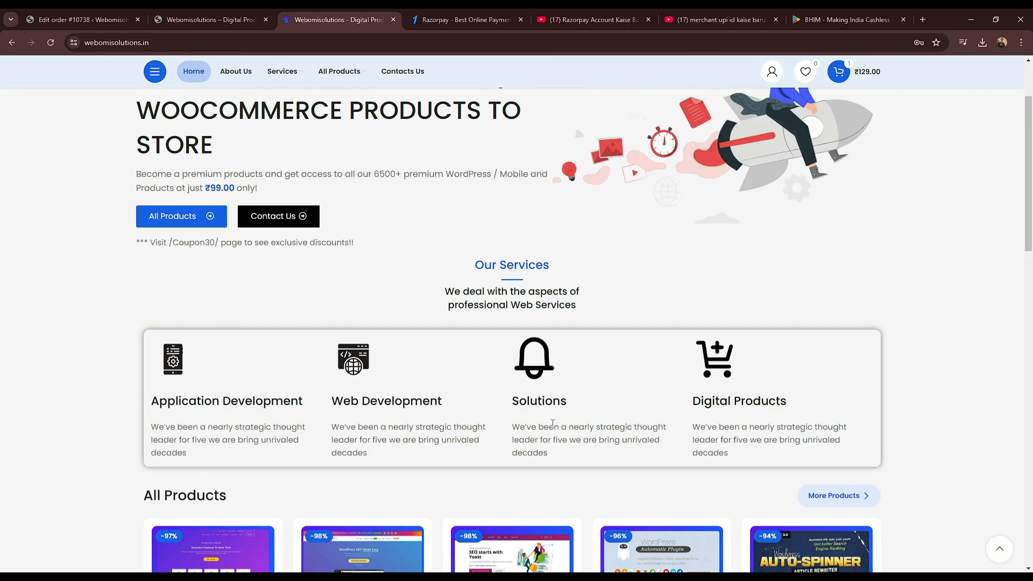
scroll(552, 423, down, 5)
scroll(662, 226, up, 4)
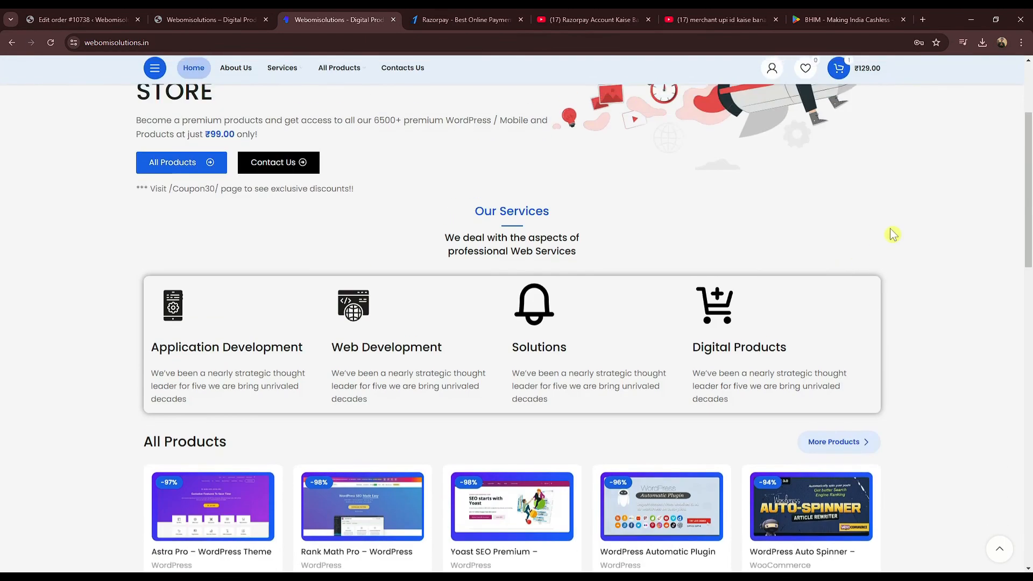
scroll(954, 160, up, 3)
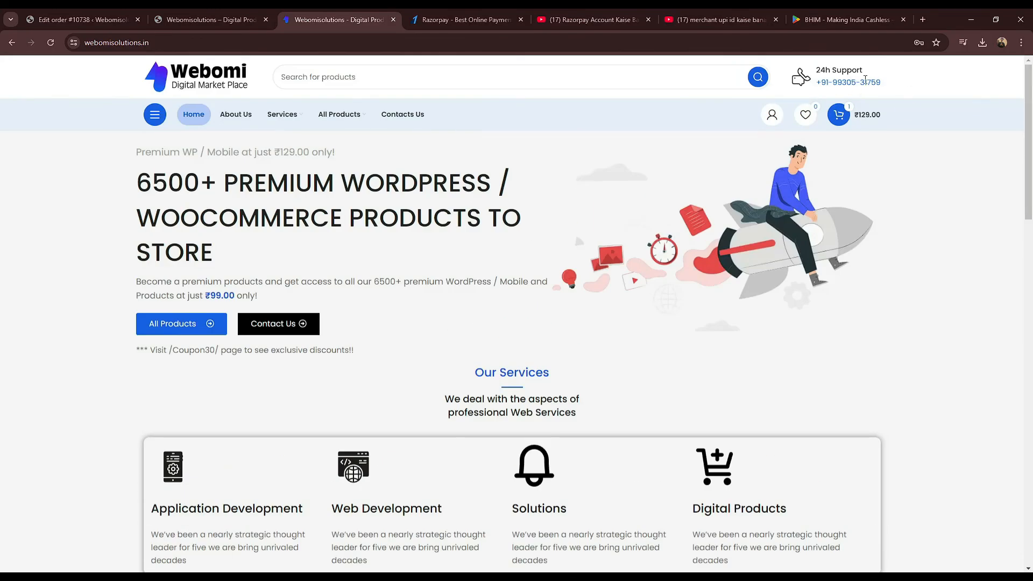
scroll(865, 81, down, 4)
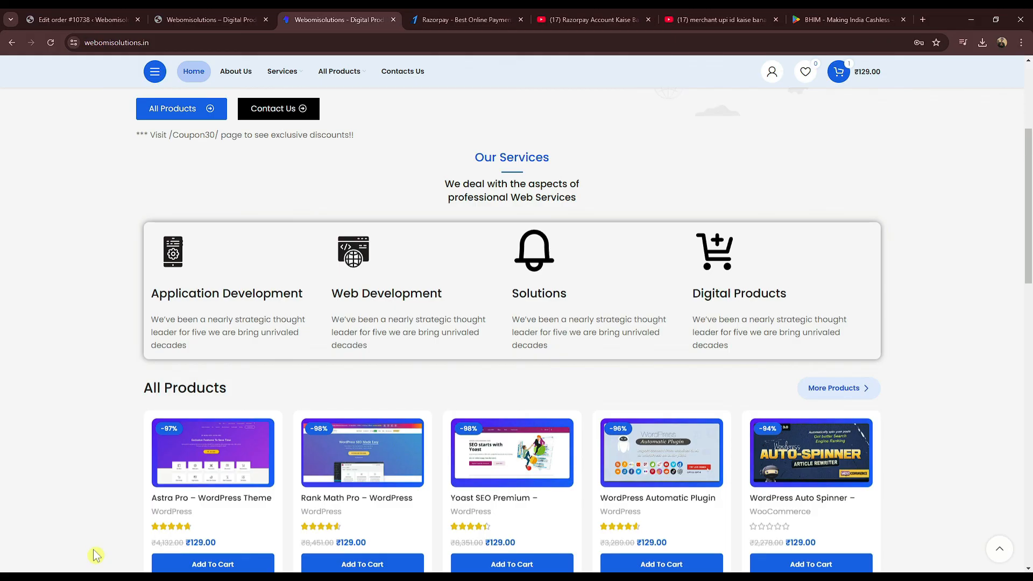
scroll(119, 513, down, 2)
scroll(119, 514, down, 10)
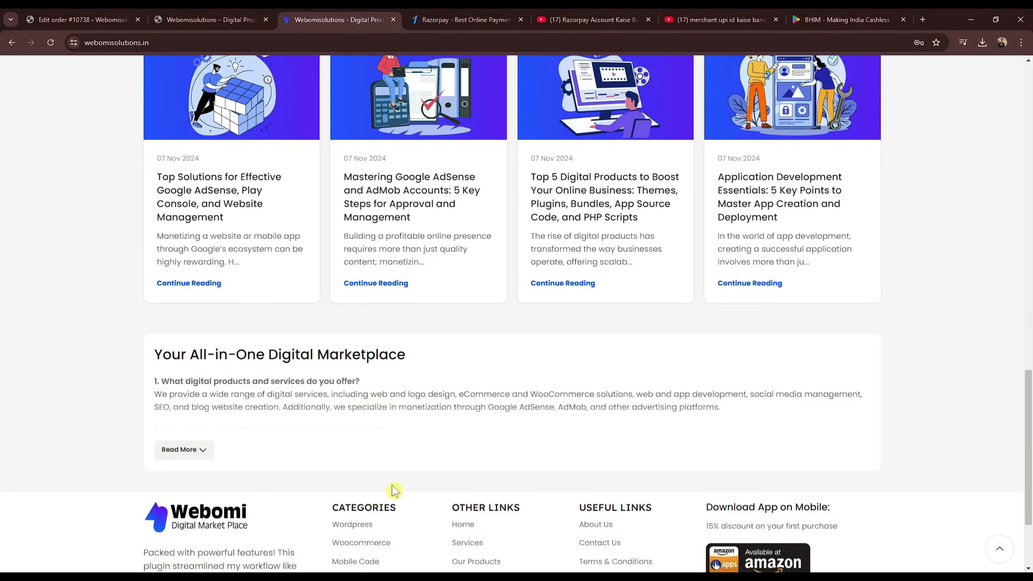
scroll(393, 490, down, 3)
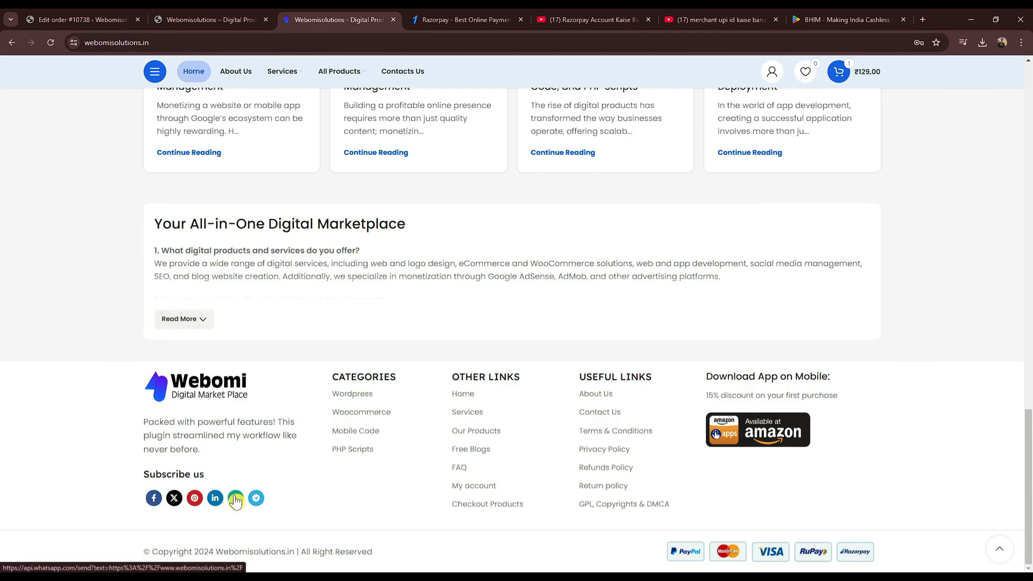
scroll(366, 468, up, 5)
scroll(796, 423, up, 3)
Step: Inspect the price and '6500+ Premium WordPress' heading, then select the site's web address
drag(1028, 393, 1023, 182)
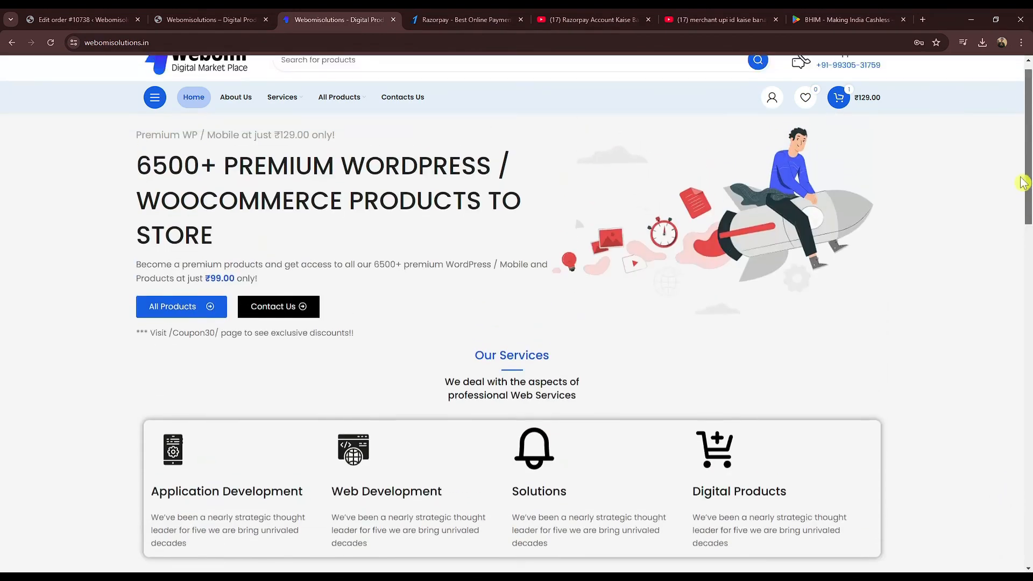
drag(215, 283, 205, 283)
click(190, 340)
scroll(413, 364, down, 2)
scroll(415, 366, down, 6)
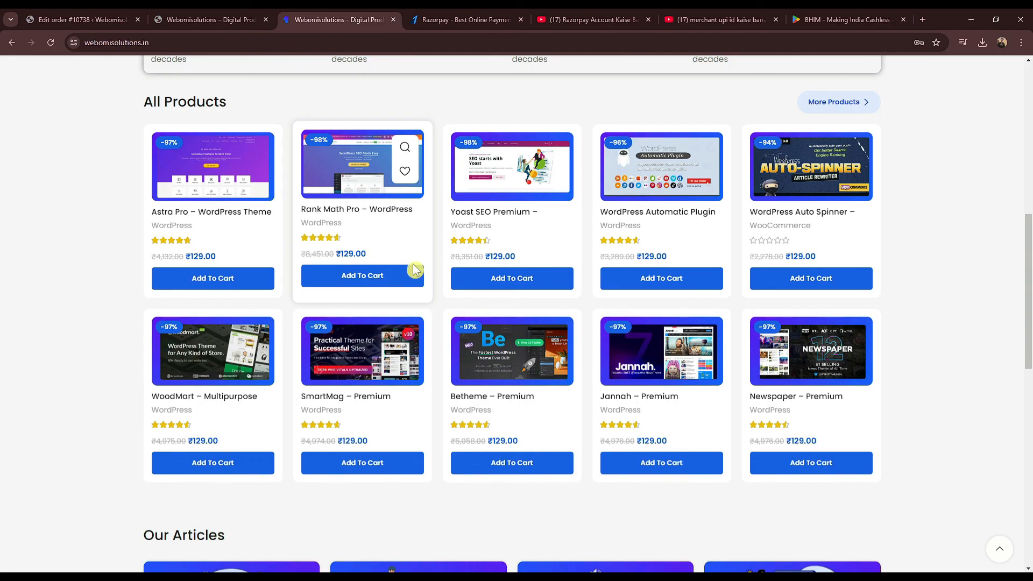
scroll(365, 249, up, 8)
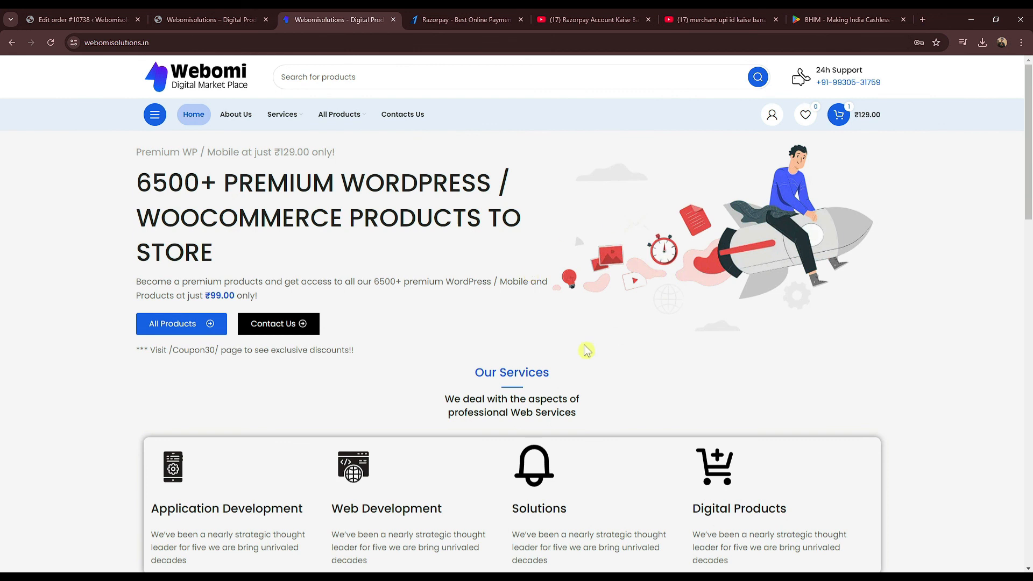
drag(343, 218, 267, 298)
click(260, 281)
mouse_move(356, 122)
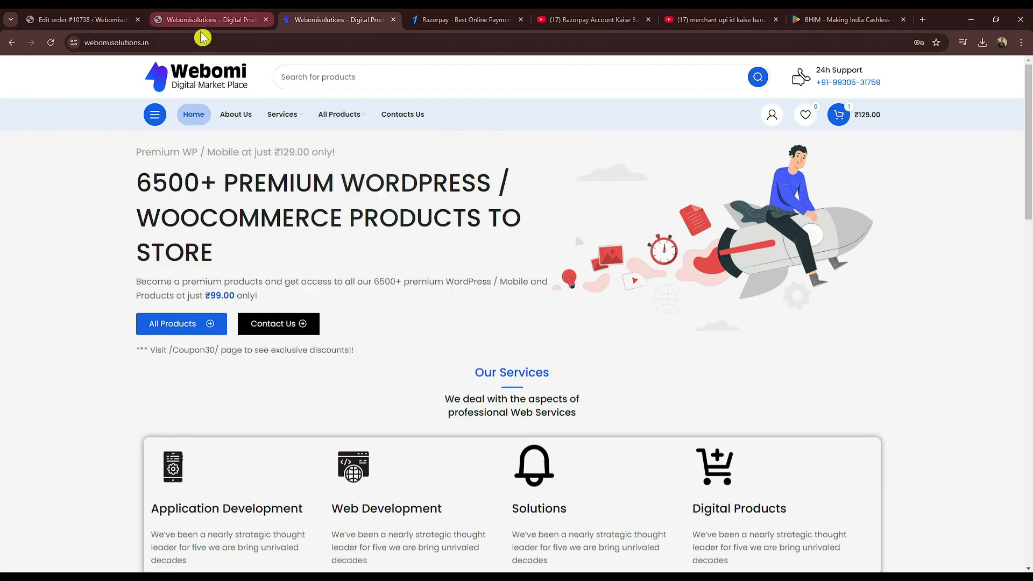
click(124, 42)
Step: Search for google search console in a new tab and open its about page
click(920, 17)
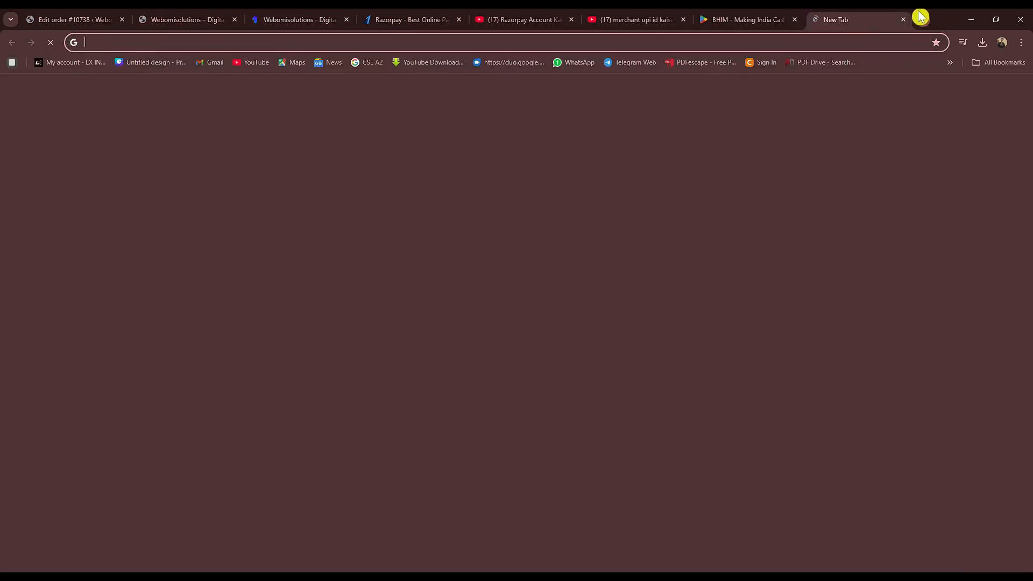
text(google sear)
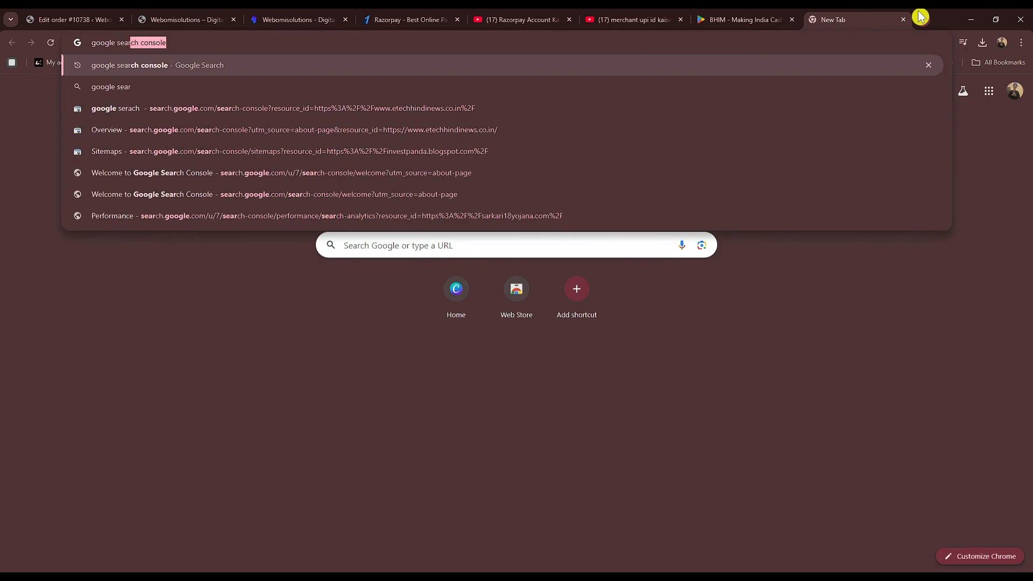
key(Return)
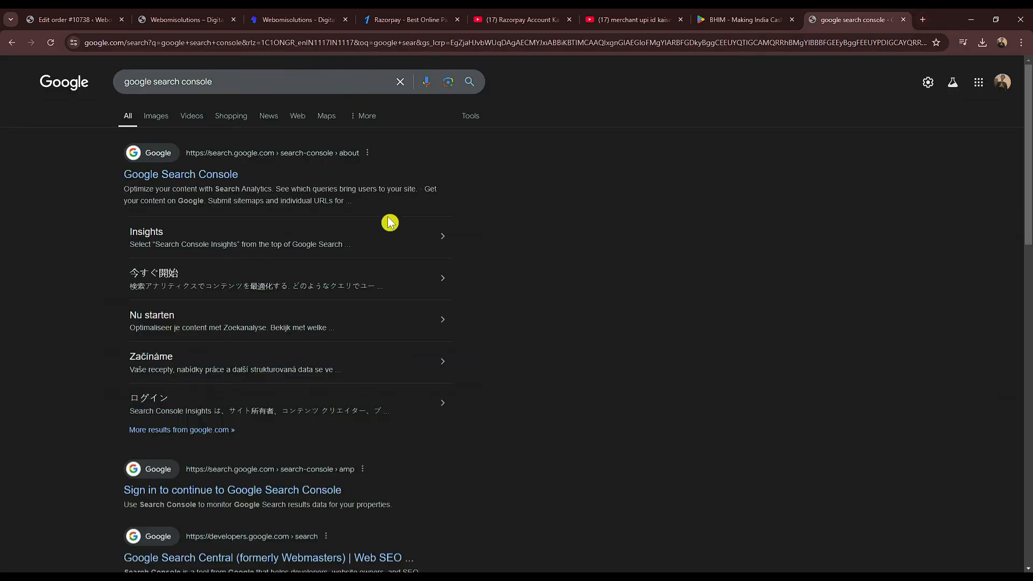
click(185, 175)
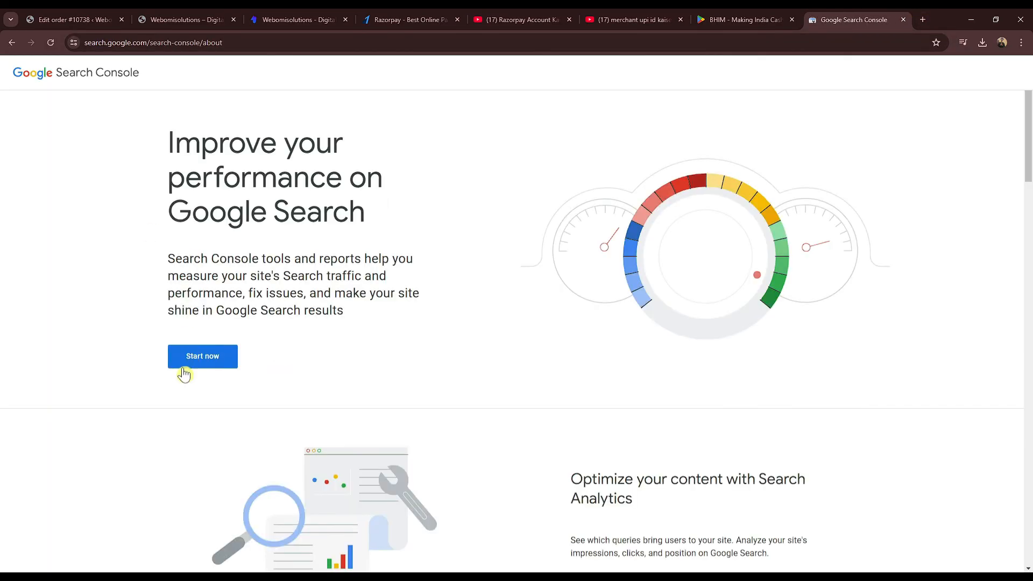
click(183, 20)
click(232, 42)
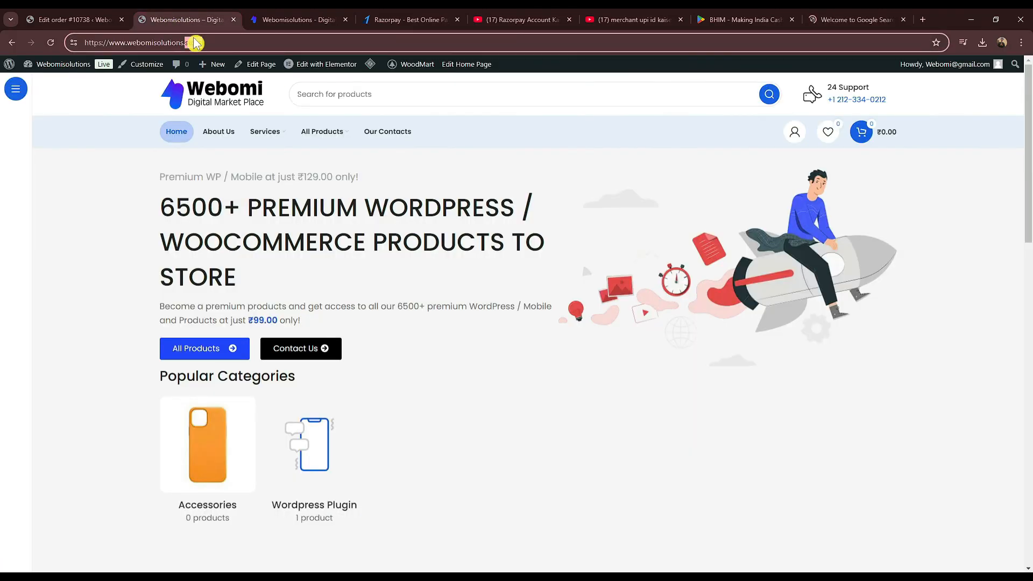
click(831, 15)
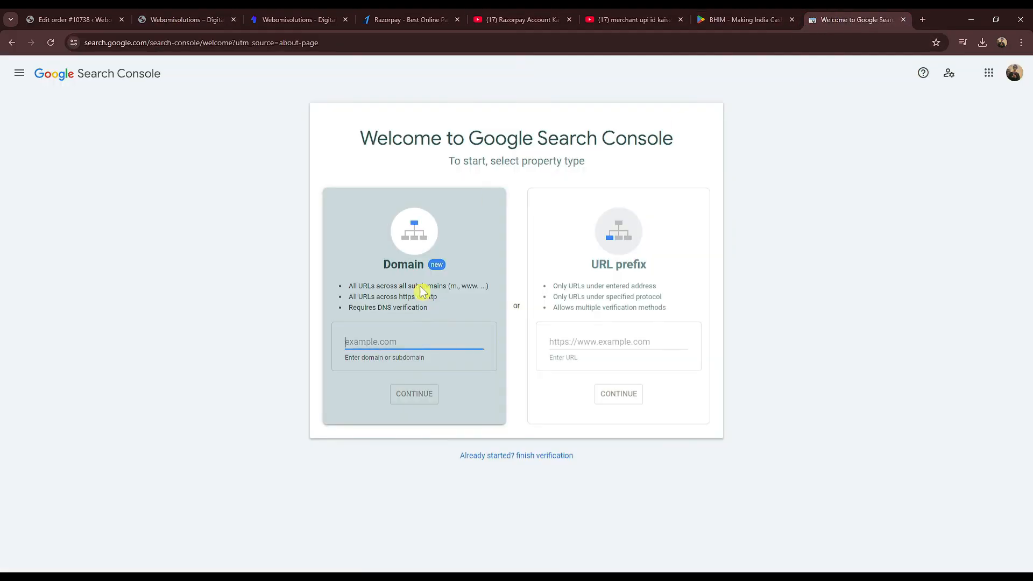
click(598, 340)
text(https://www.webomisolutions.store/)
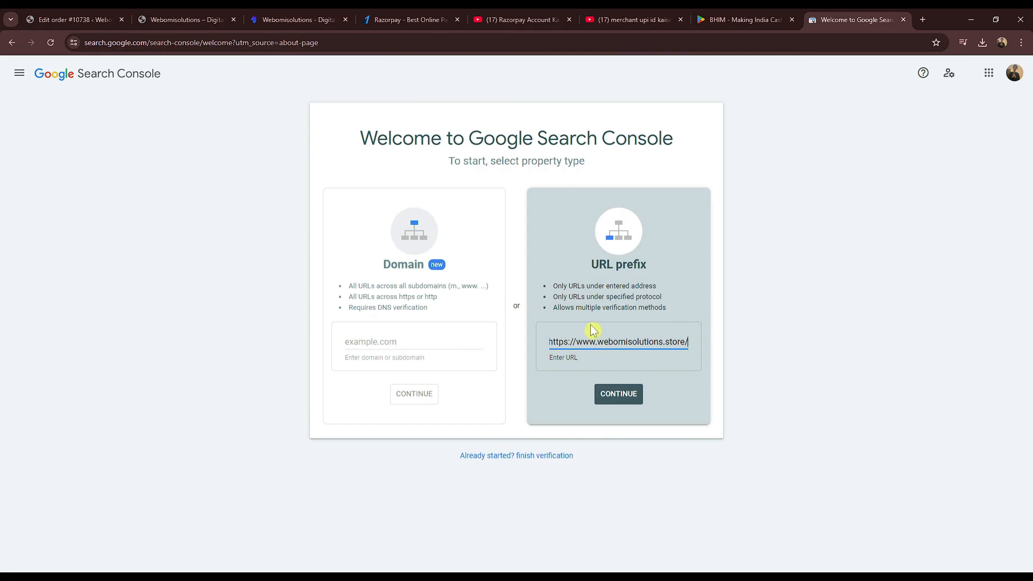
click(610, 401)
Step: Review the HTML tag ownership verification method, then close the verification window
click(172, 19)
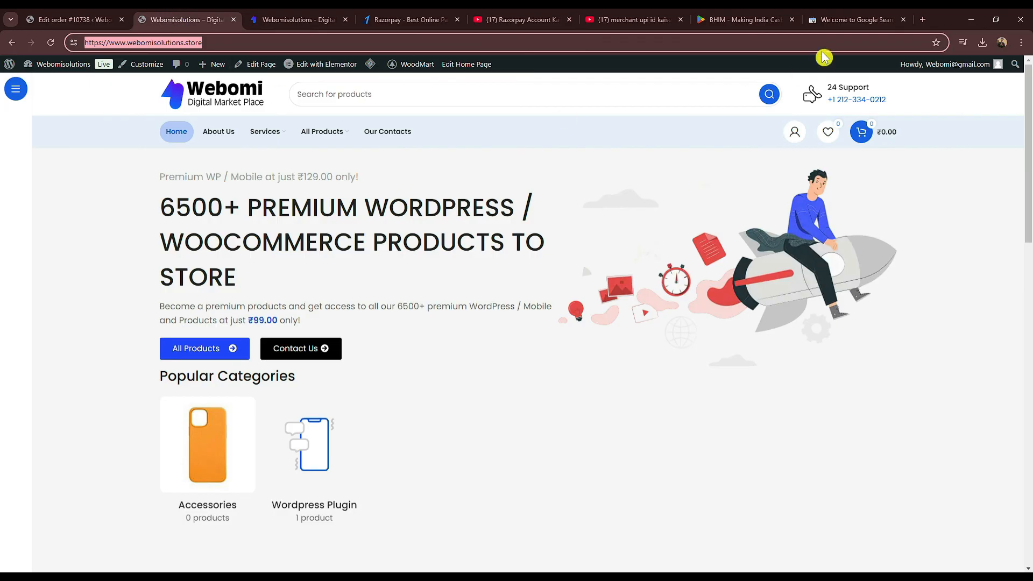
click(881, 17)
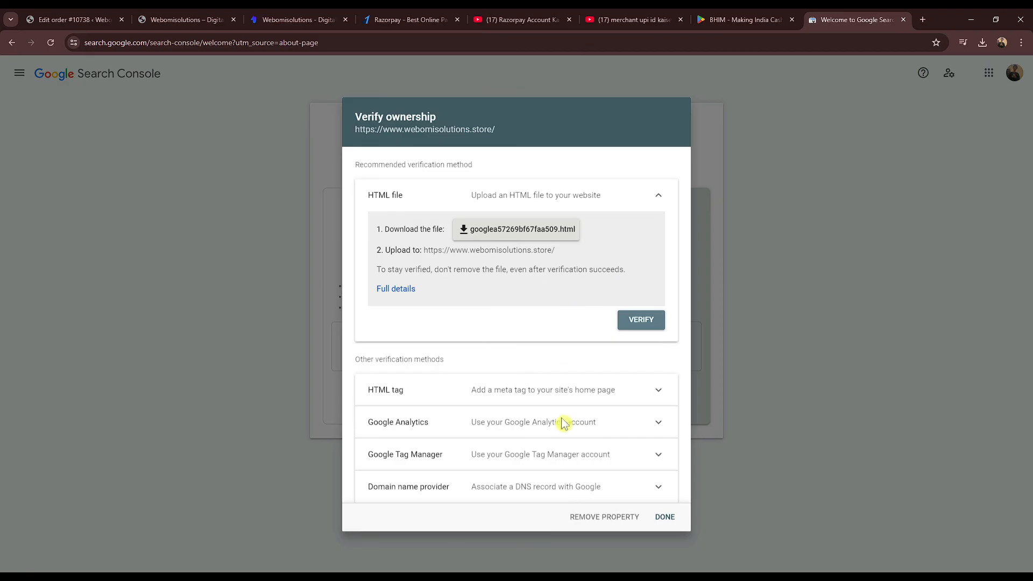
click(535, 405)
scroll(608, 336, down, 2)
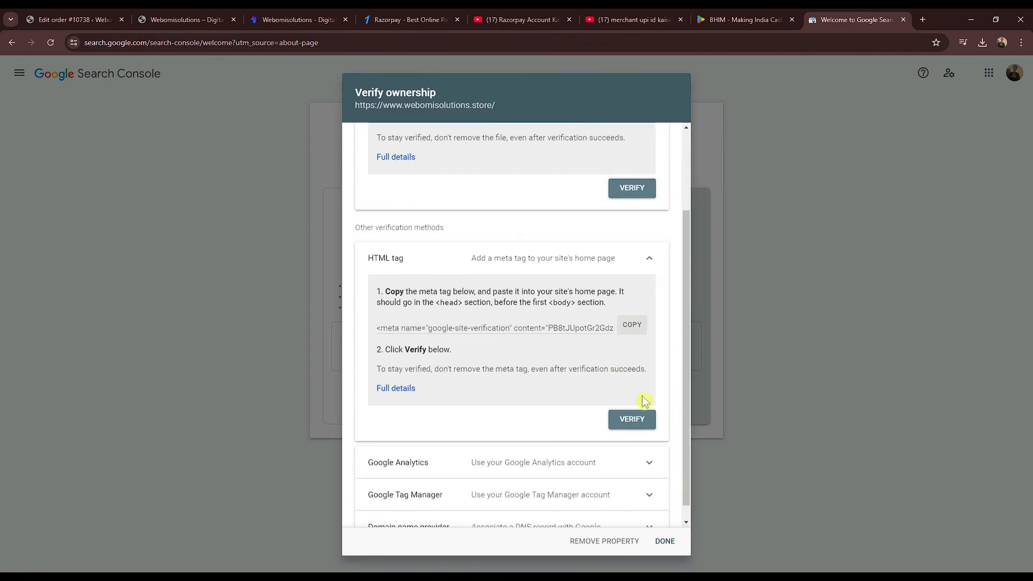
click(665, 541)
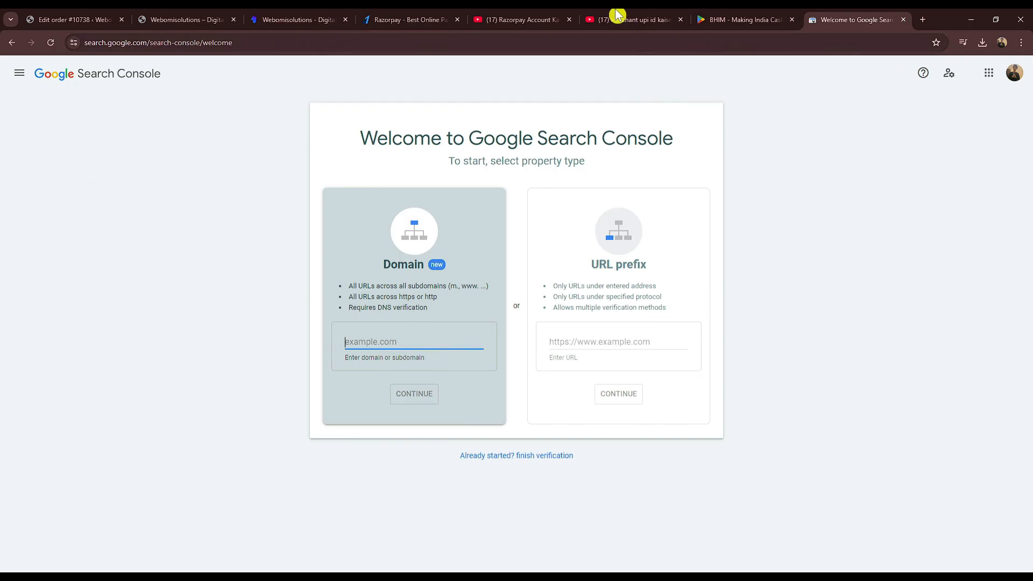
Step: Open the YouTube channel page from the account menu and view its 6 videos
click(624, 21)
click(1000, 79)
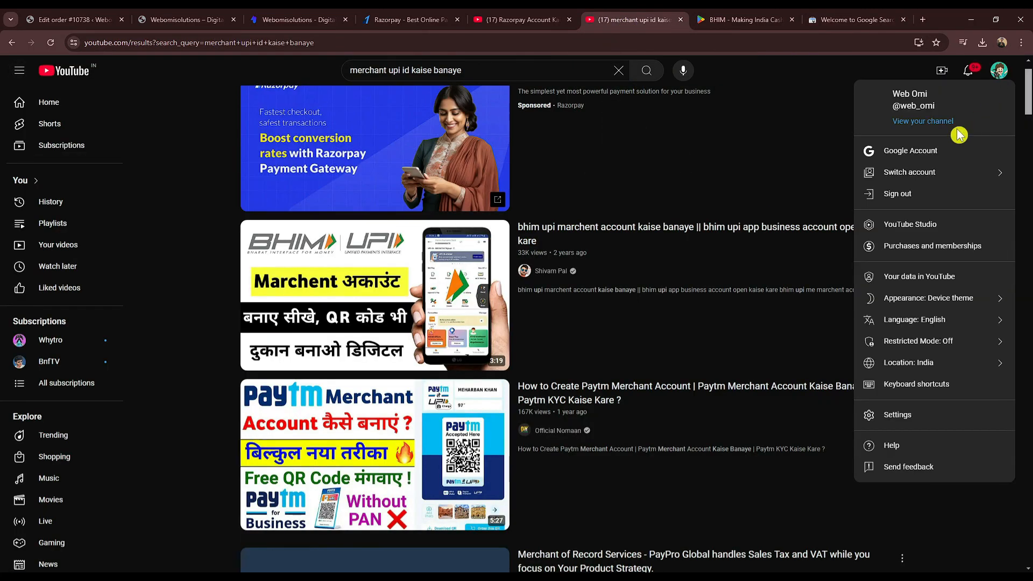
click(927, 127)
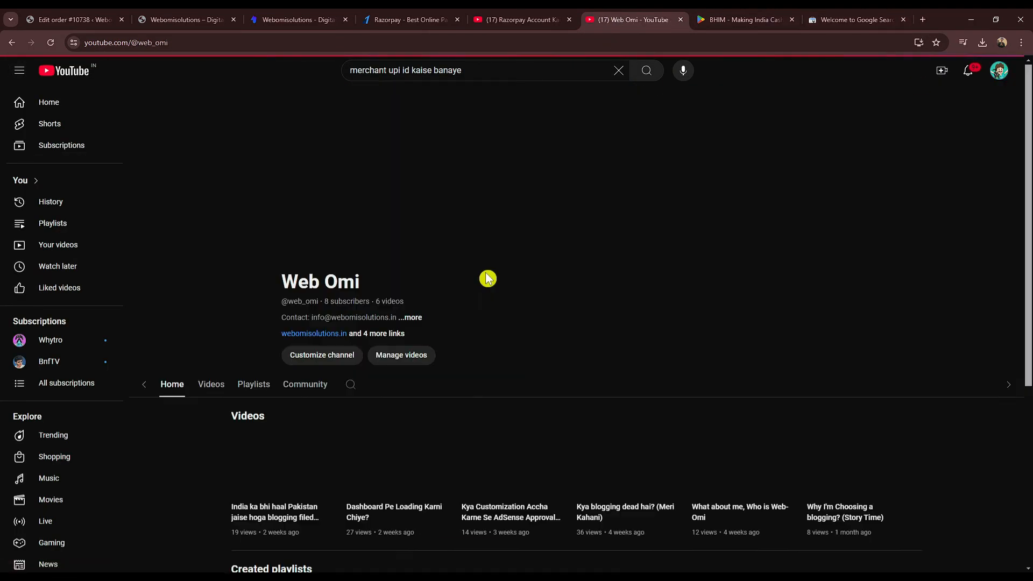
scroll(564, 210, down, 1)
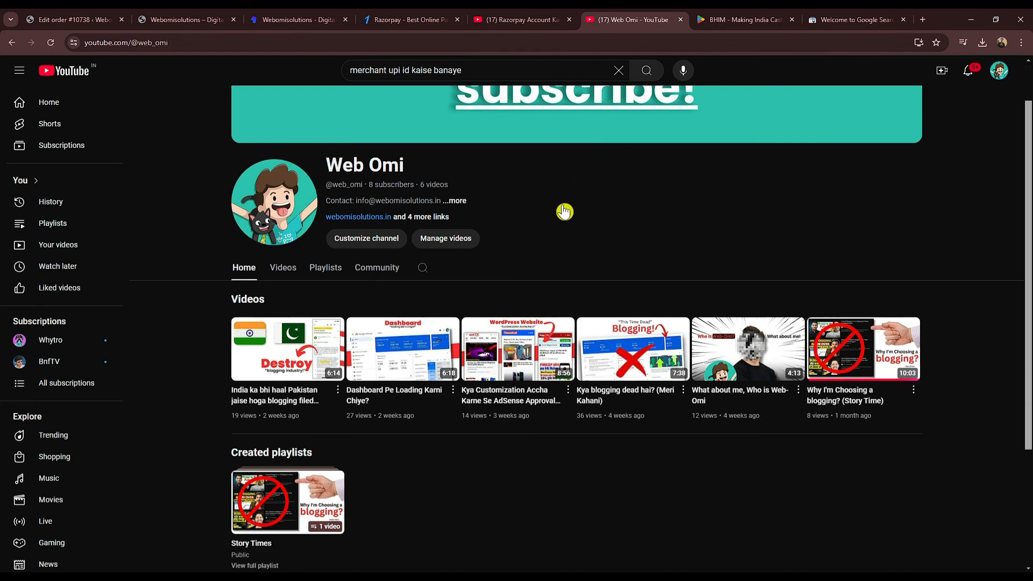